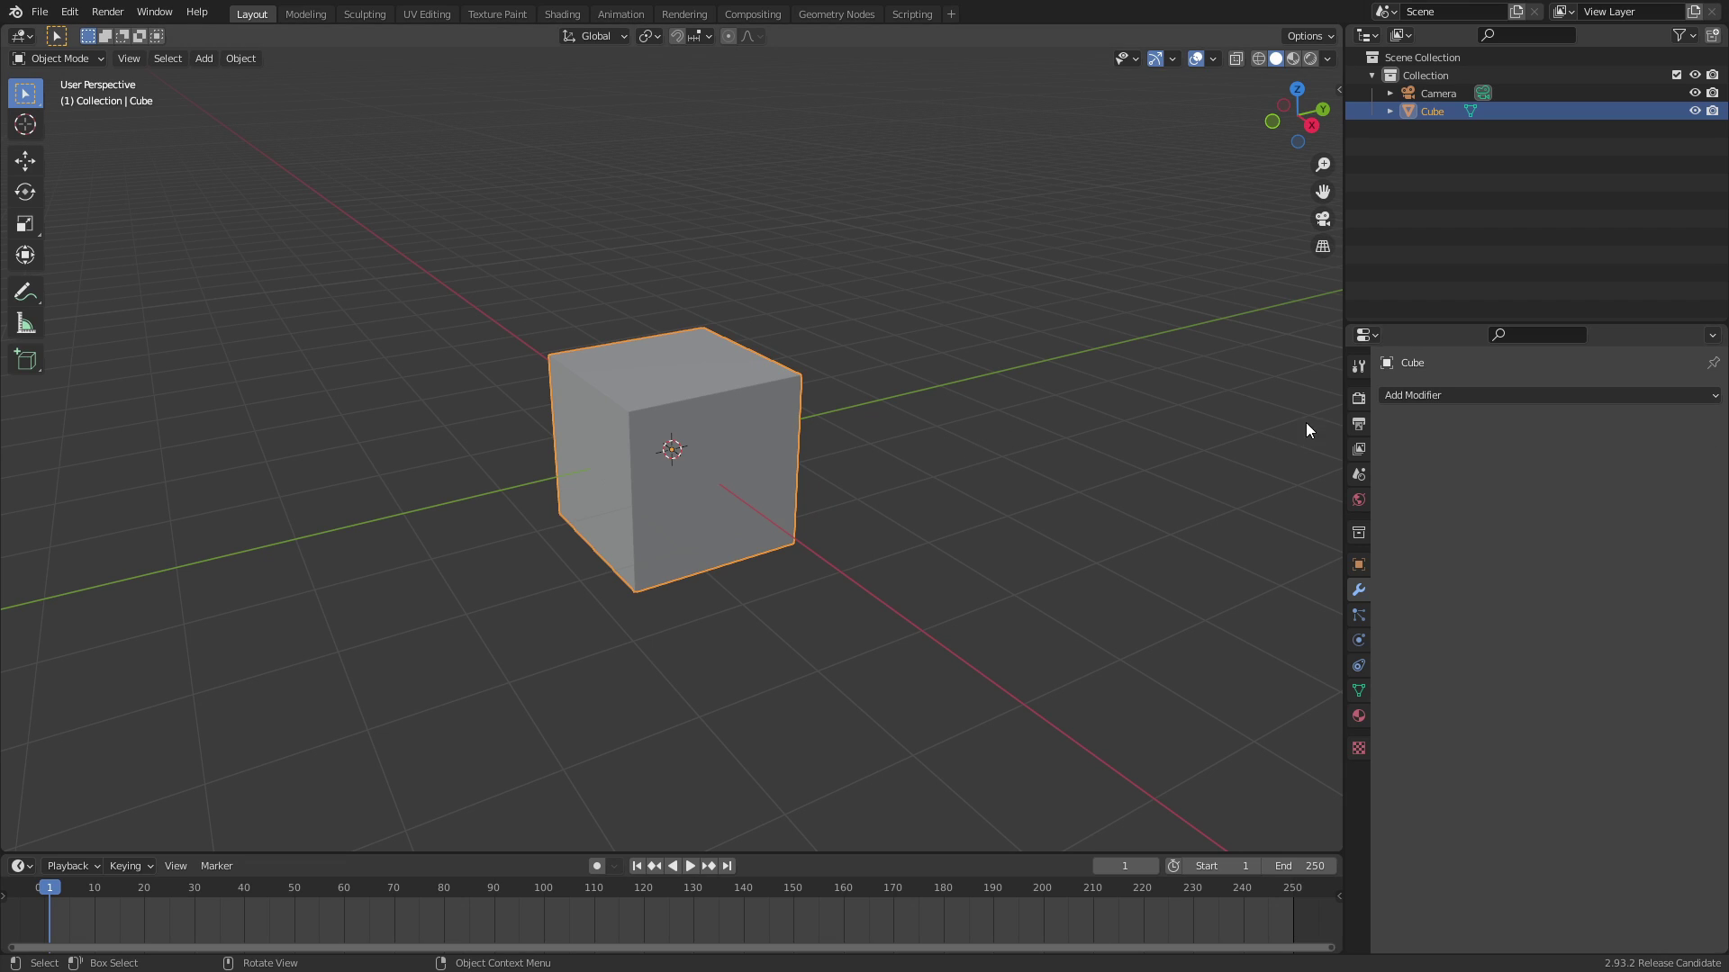
Add an Ocean modifier to the cube
click(1522, 394)
click(1526, 395)
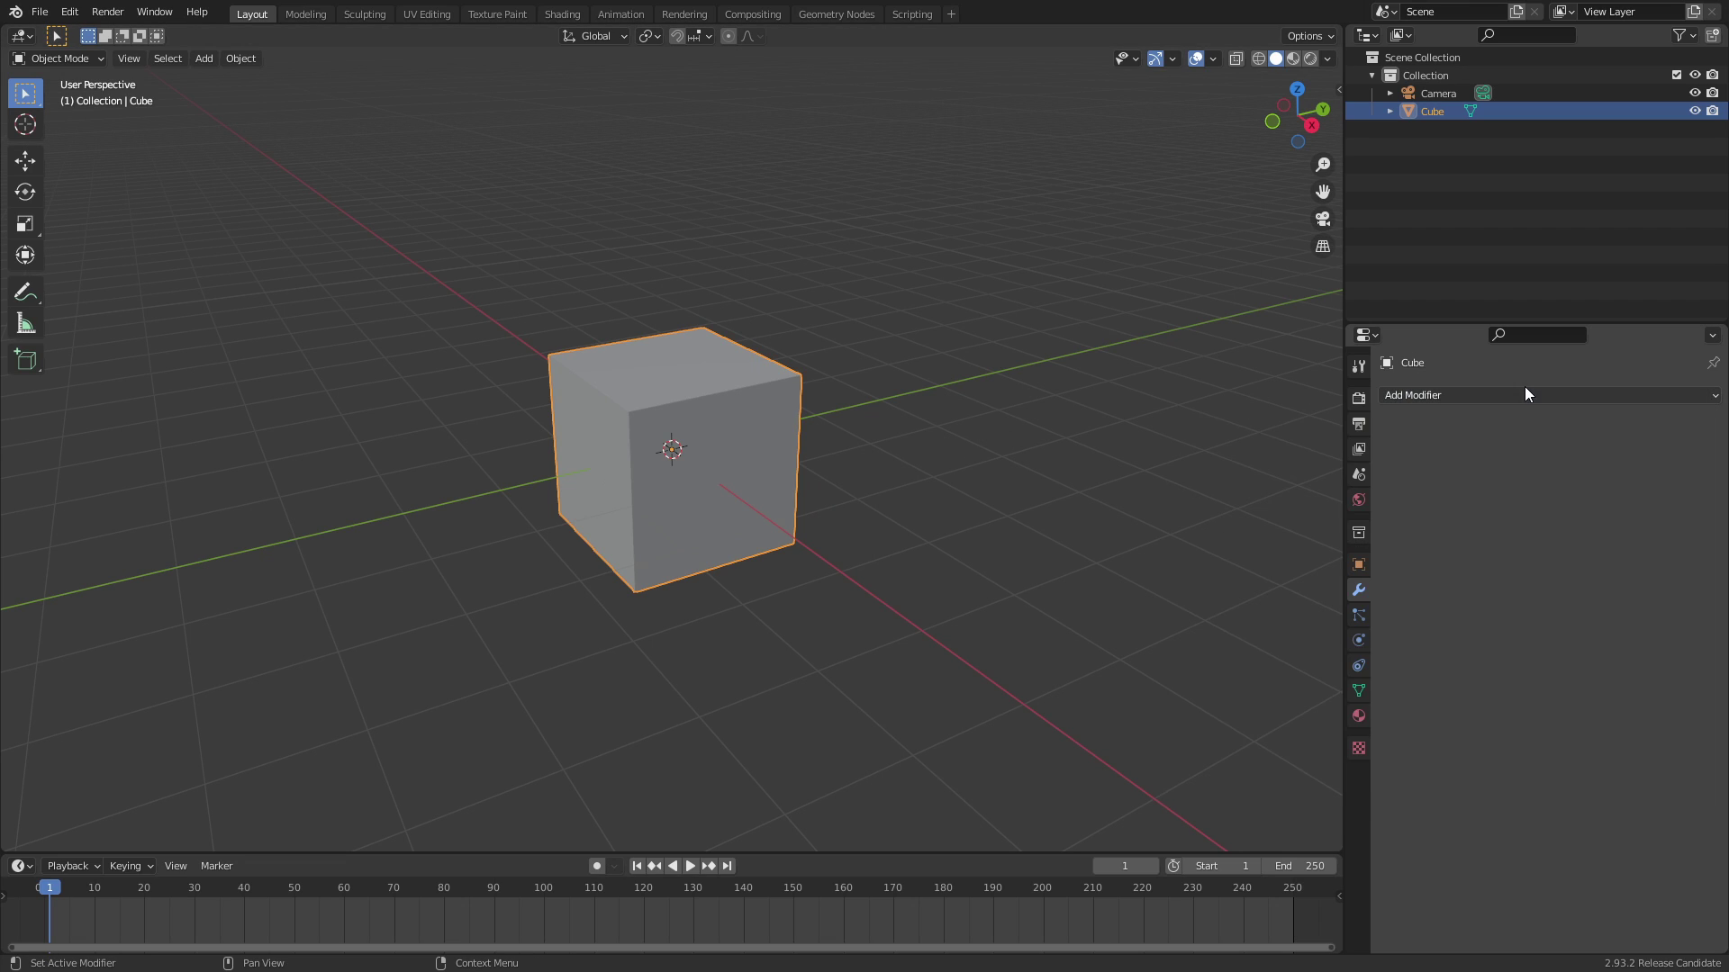
click(1521, 394)
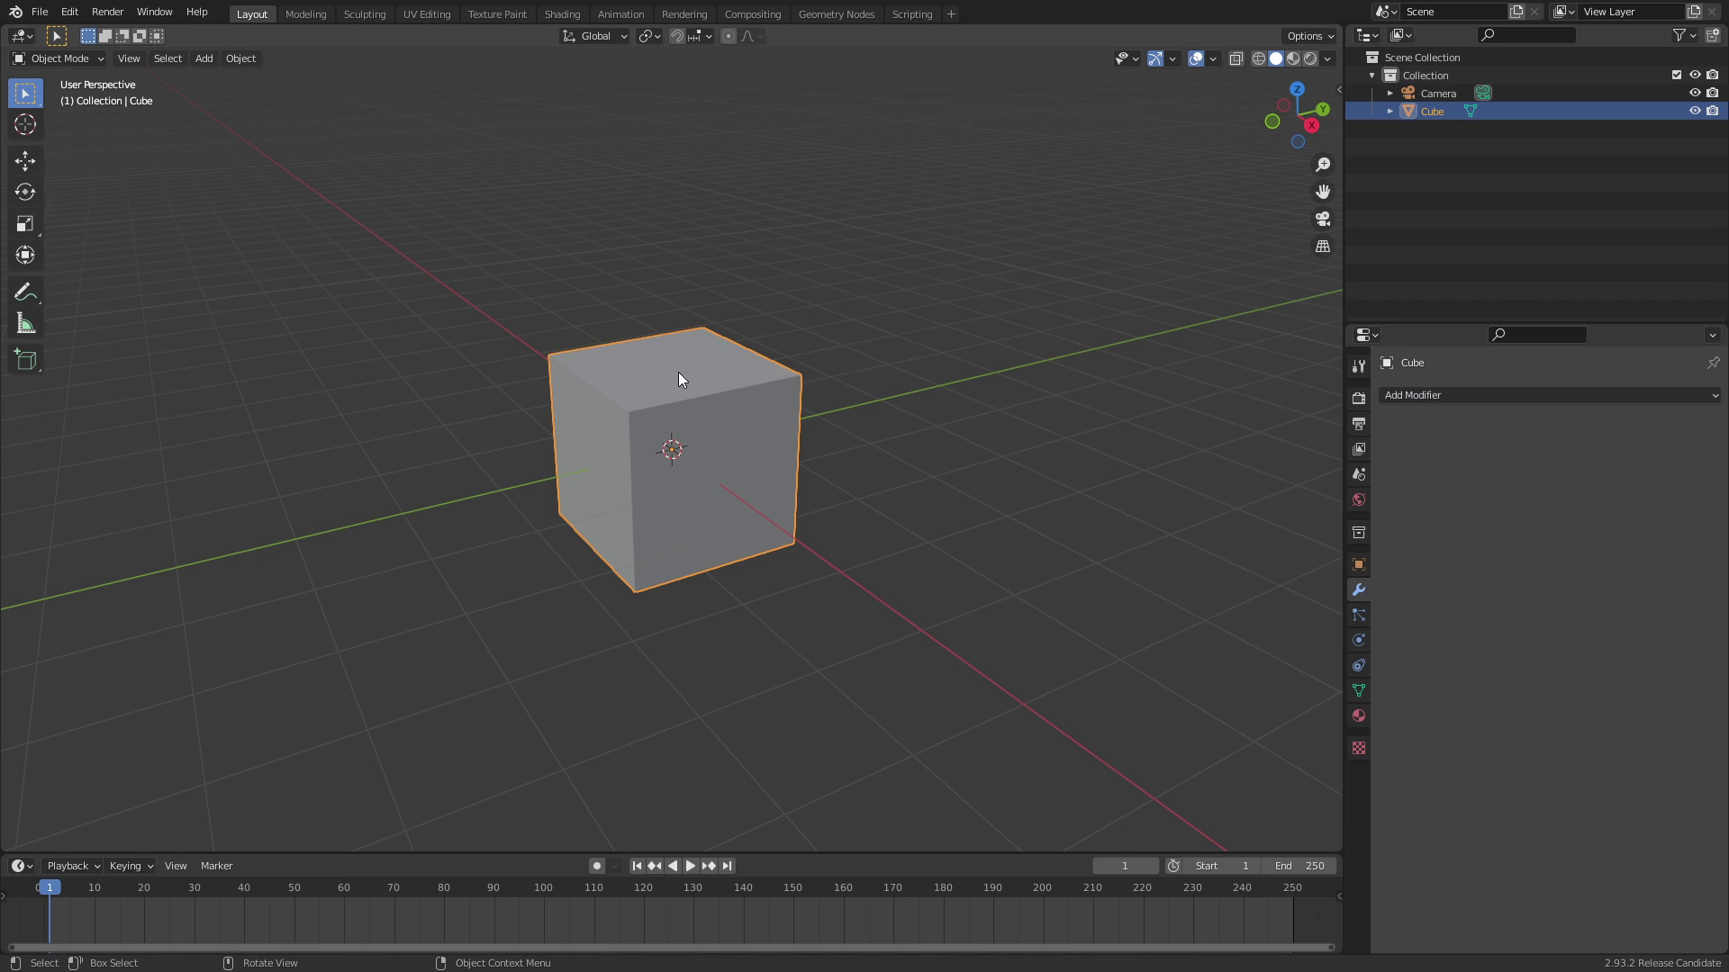
click(1468, 396)
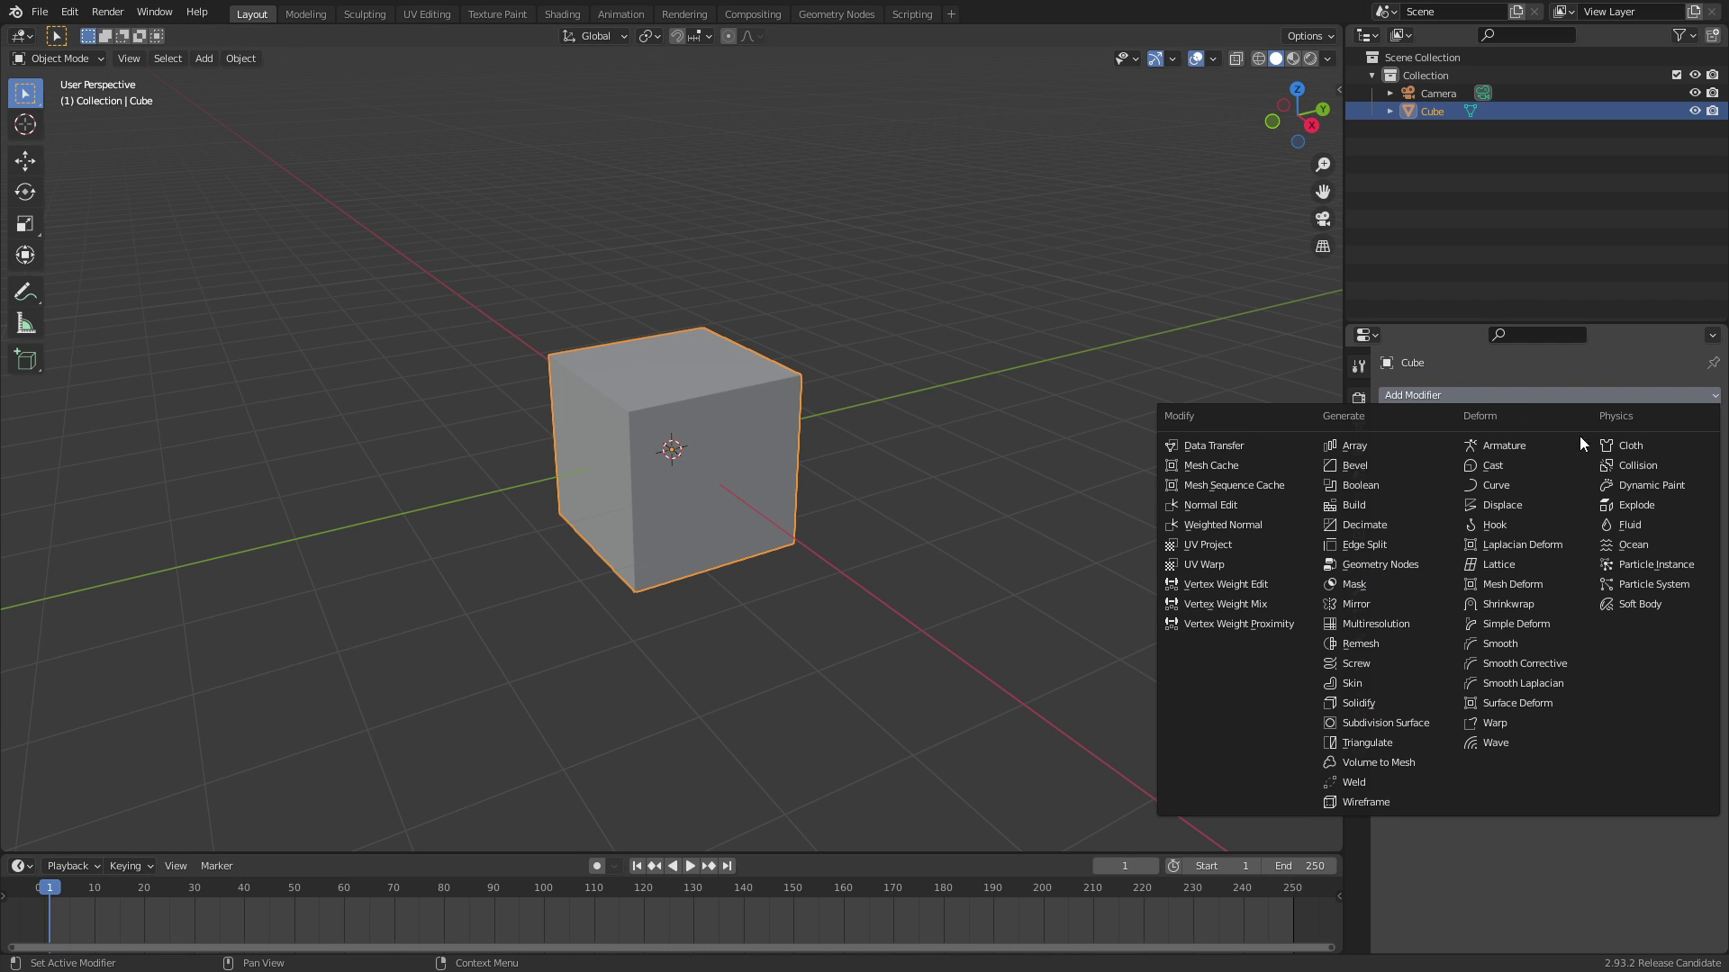
click(1655, 546)
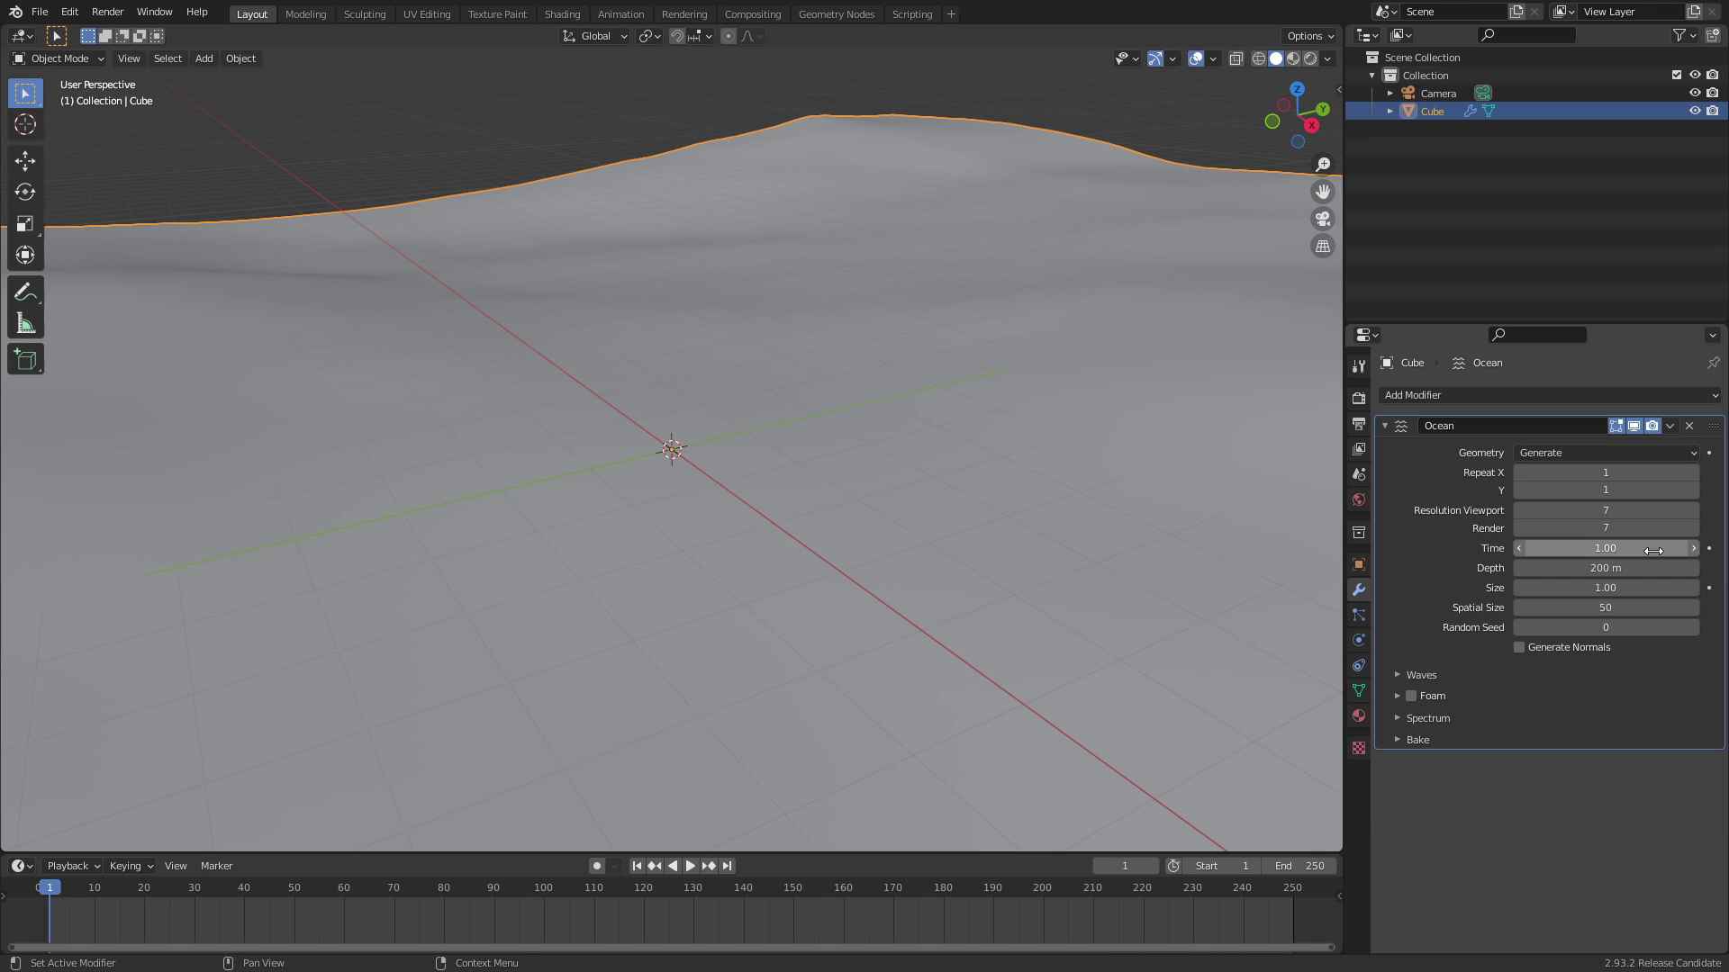
scroll(946, 386, down, 10)
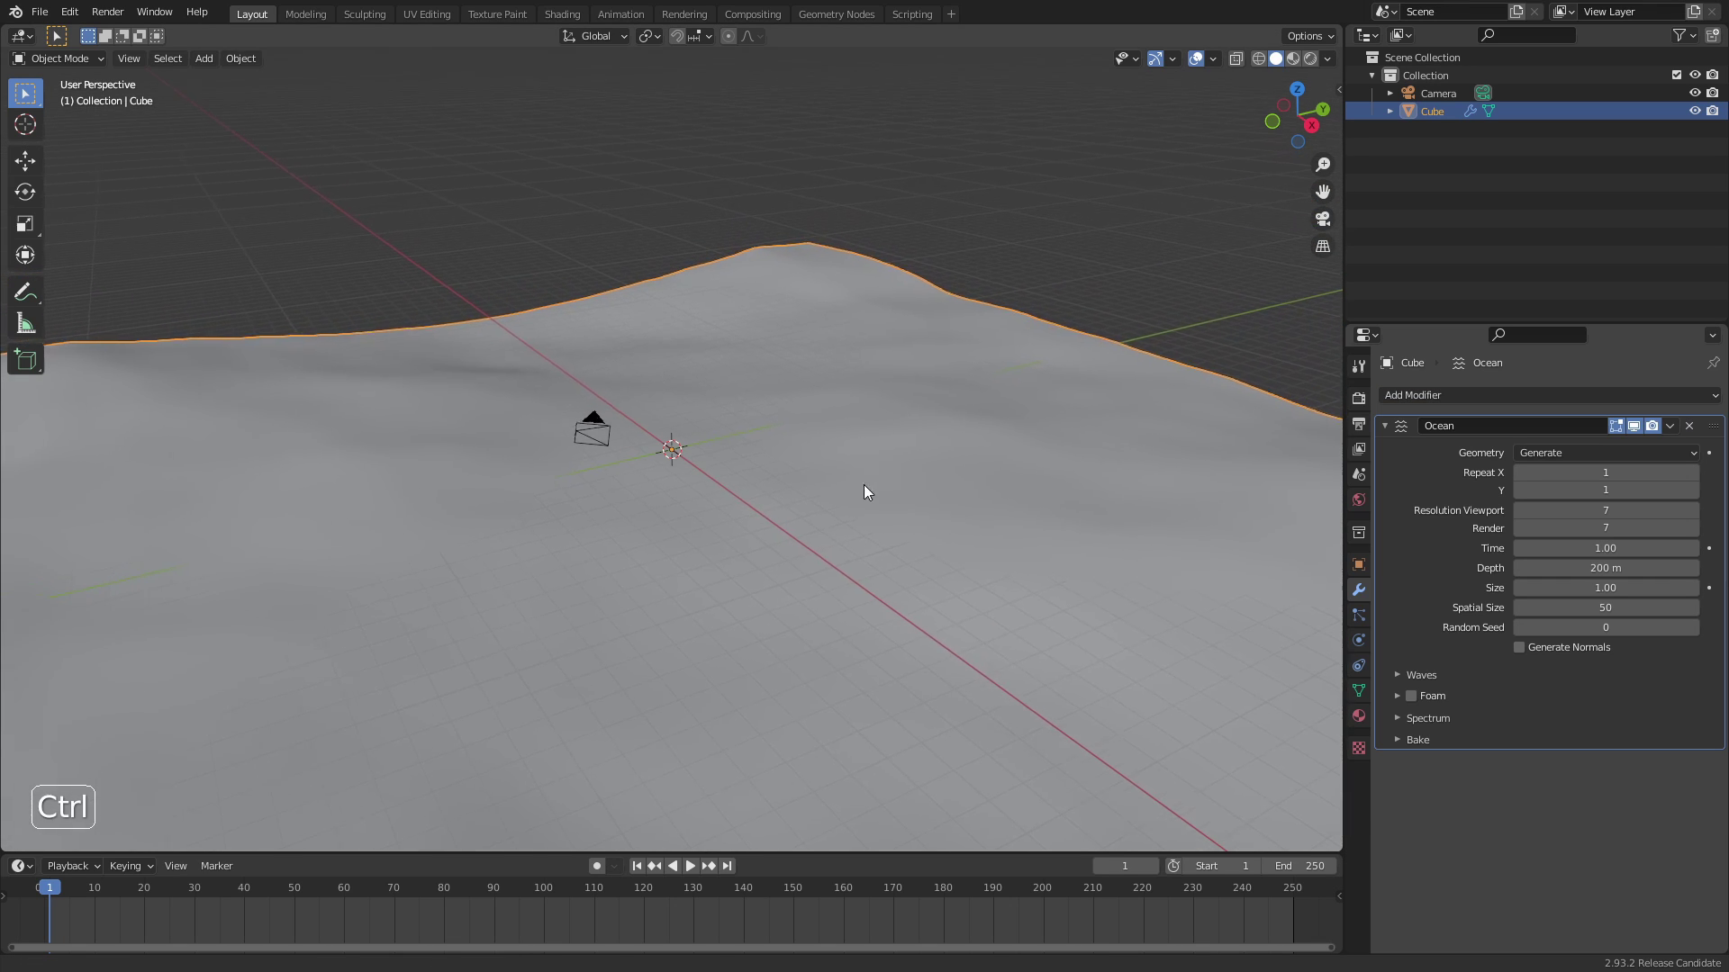
scroll(846, 497, down, 2)
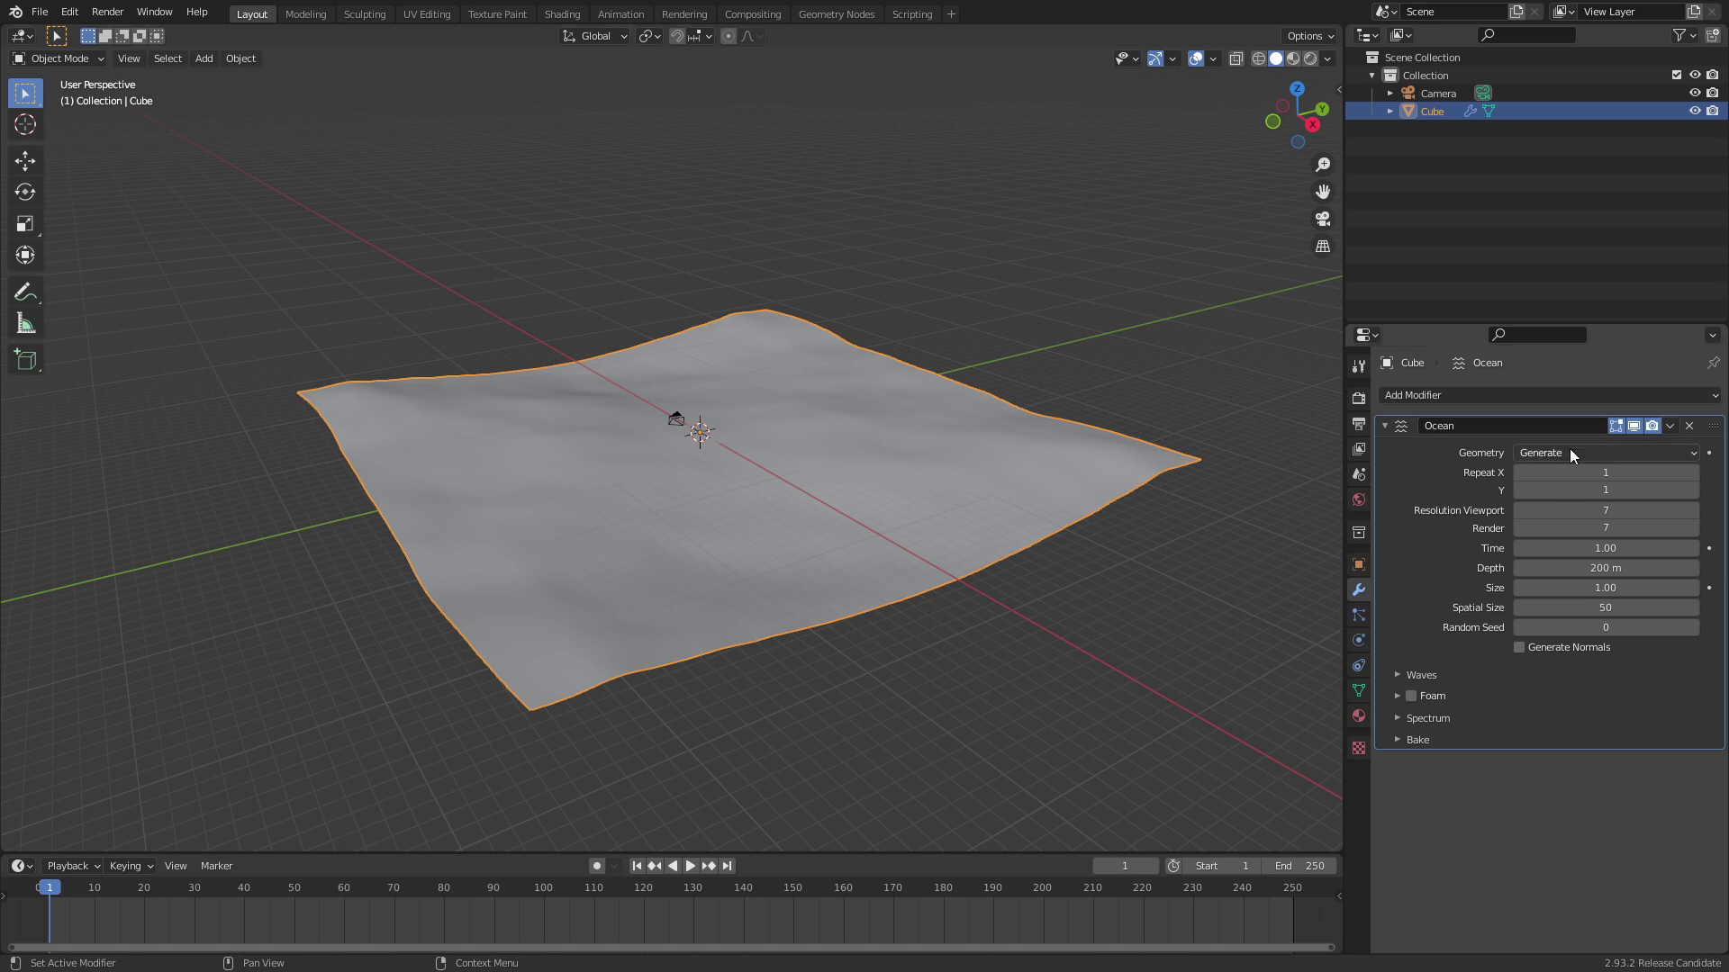
scroll(991, 440, up, 1)
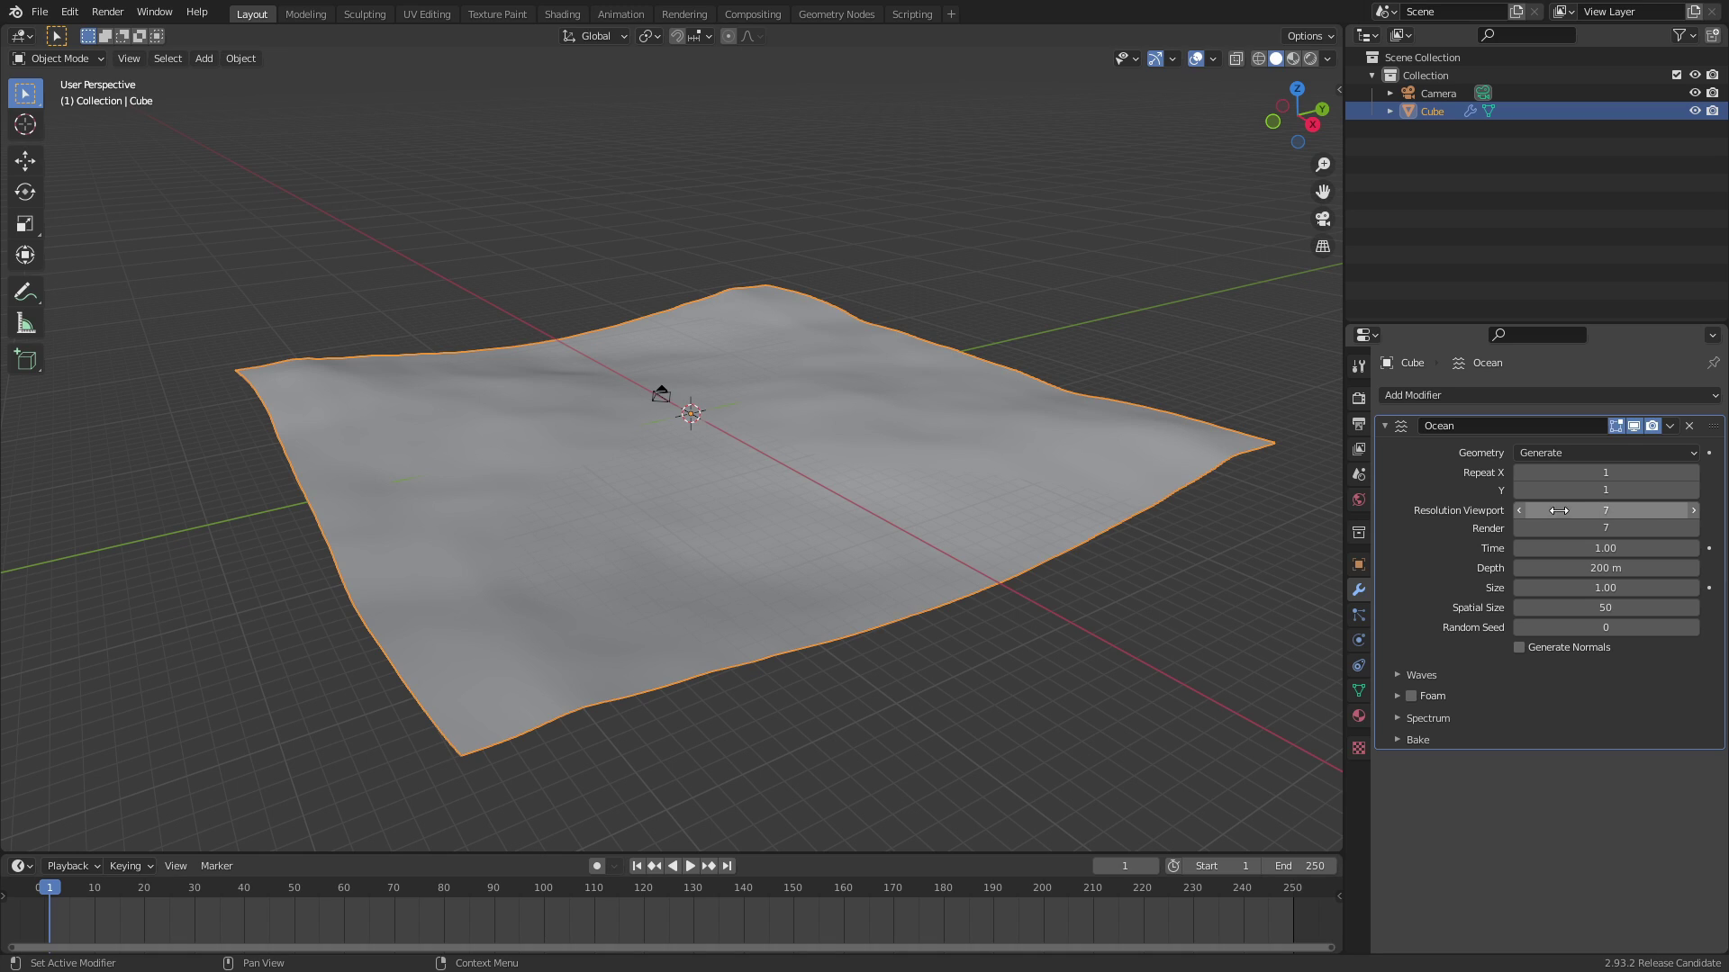
Raise the Ocean modifier's viewport resolution to 12 as a test, and set it back to 7
click(1693, 511)
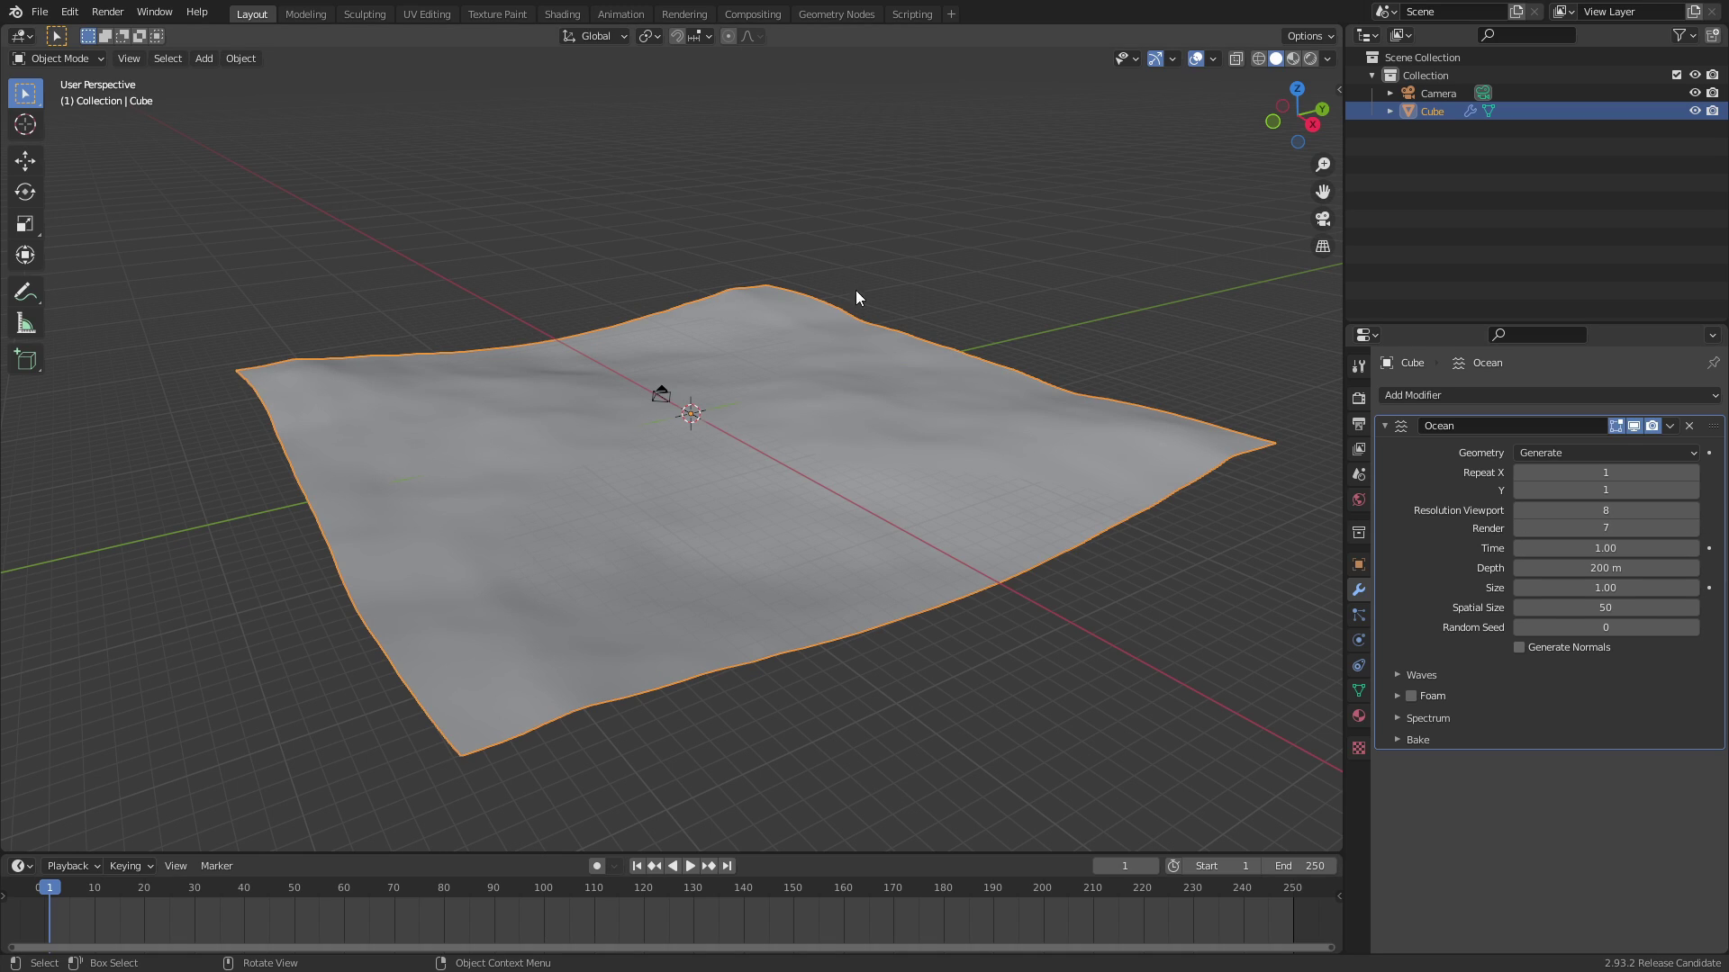
click(1693, 510)
click(1693, 511)
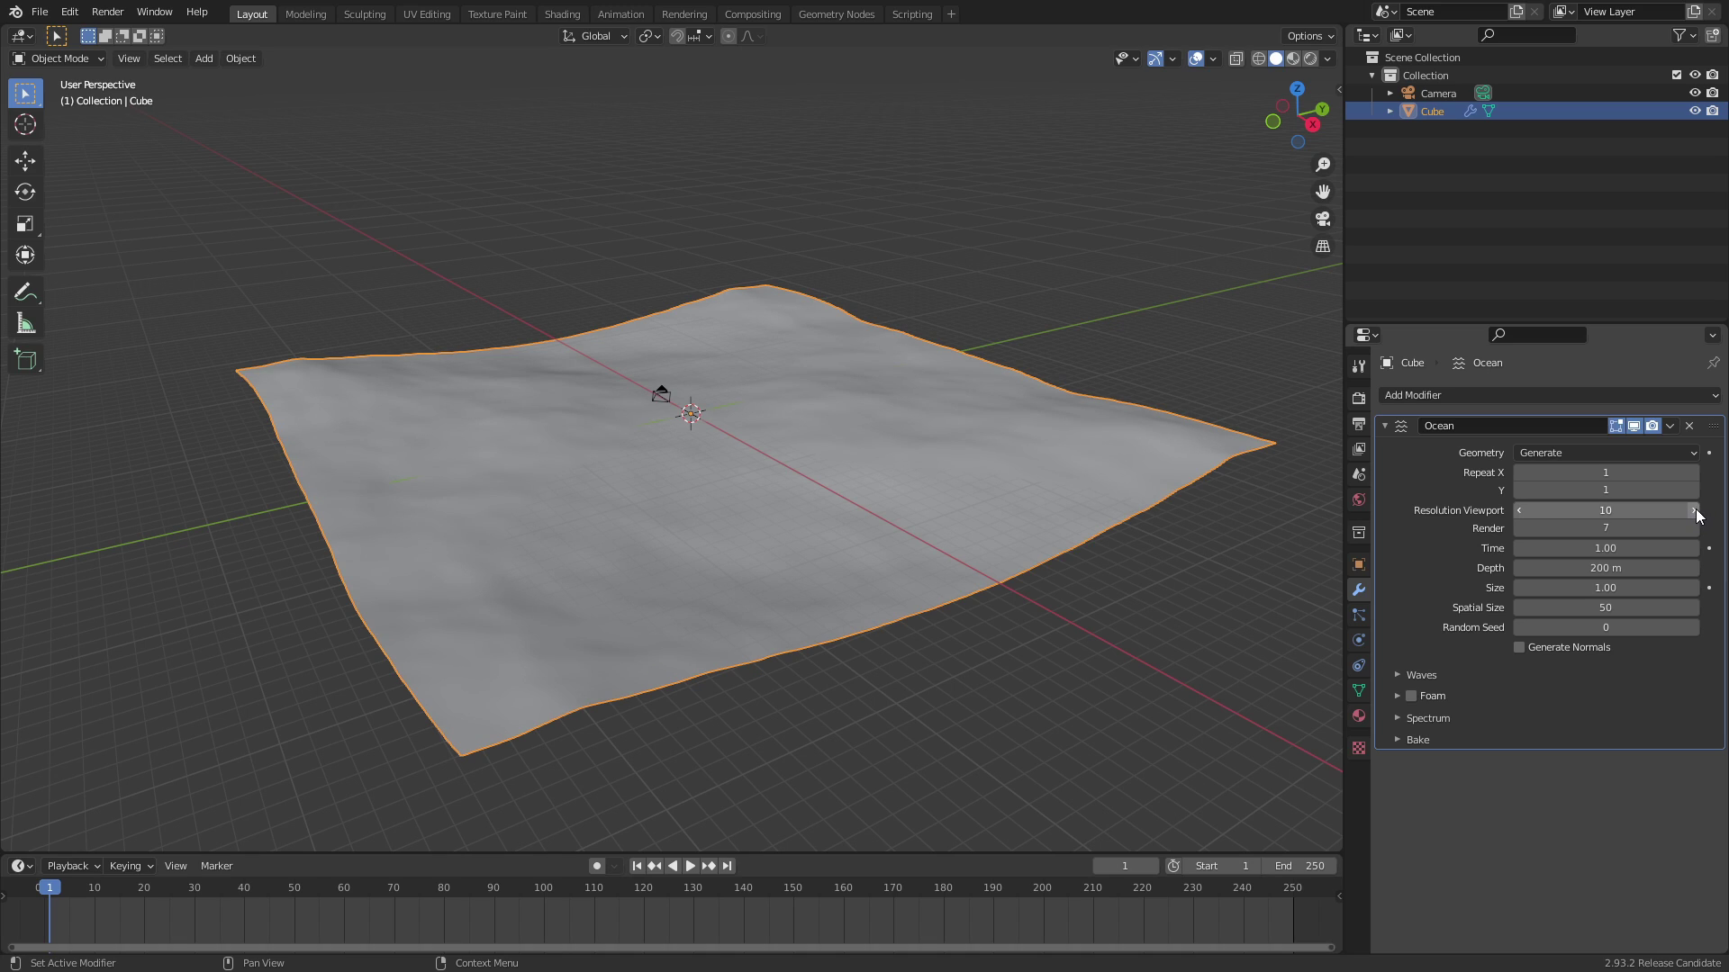
click(1694, 510)
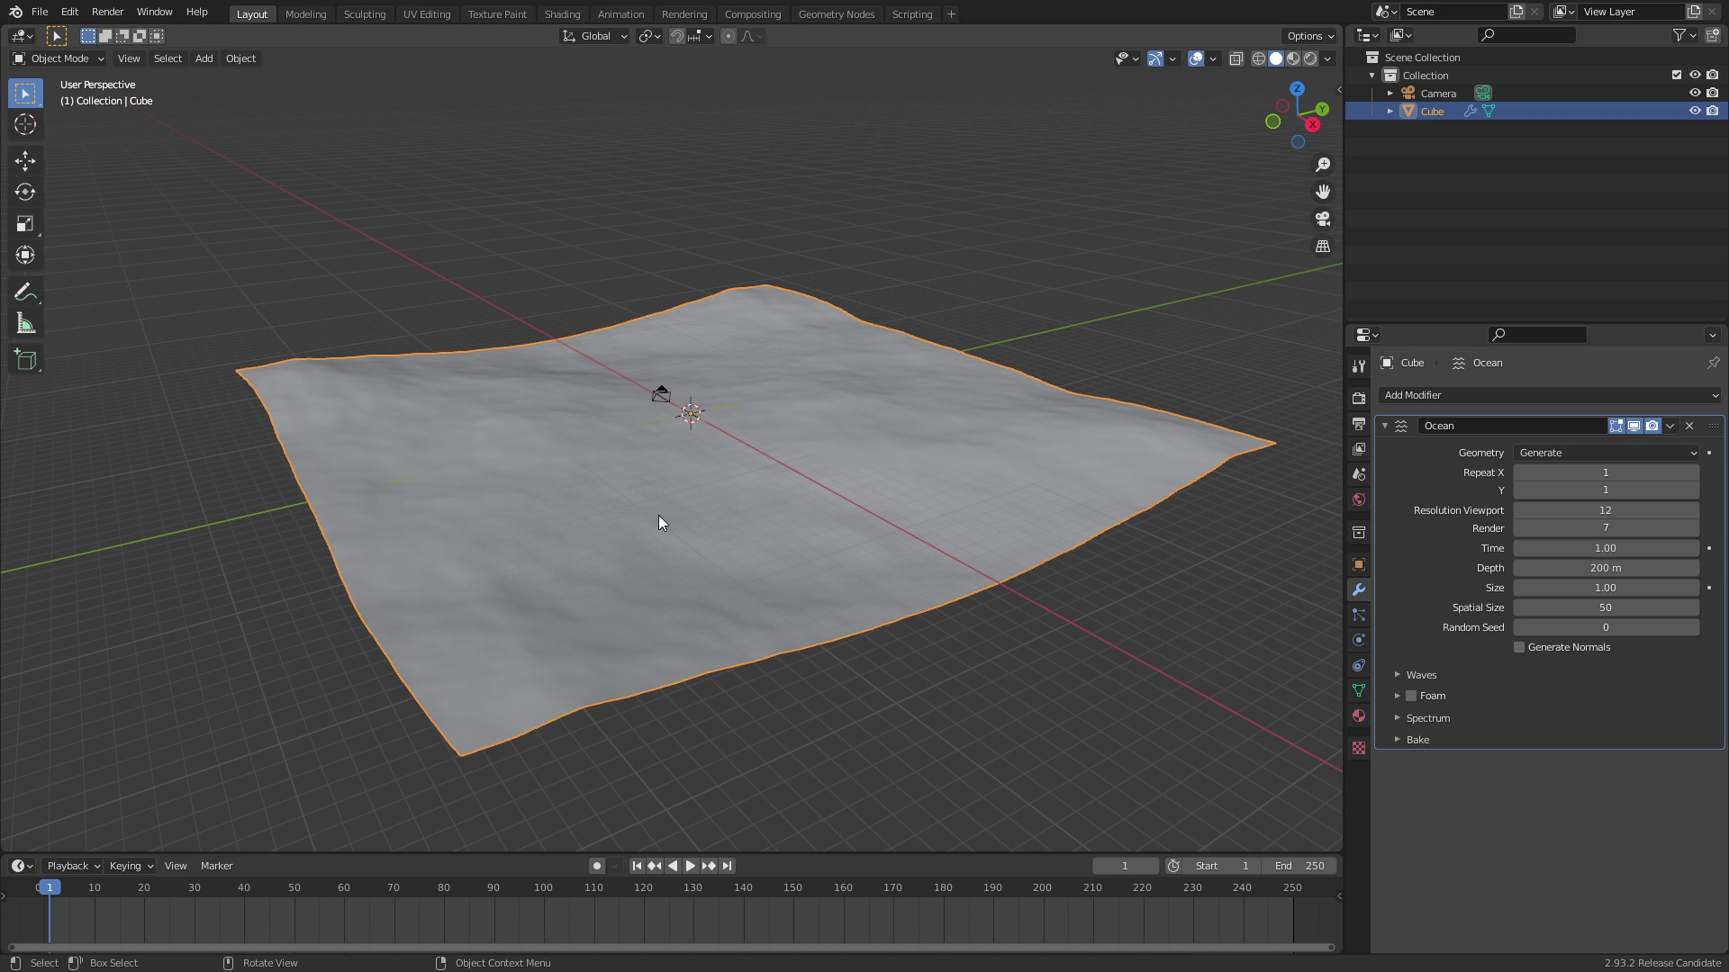
click(1644, 510)
text(7)
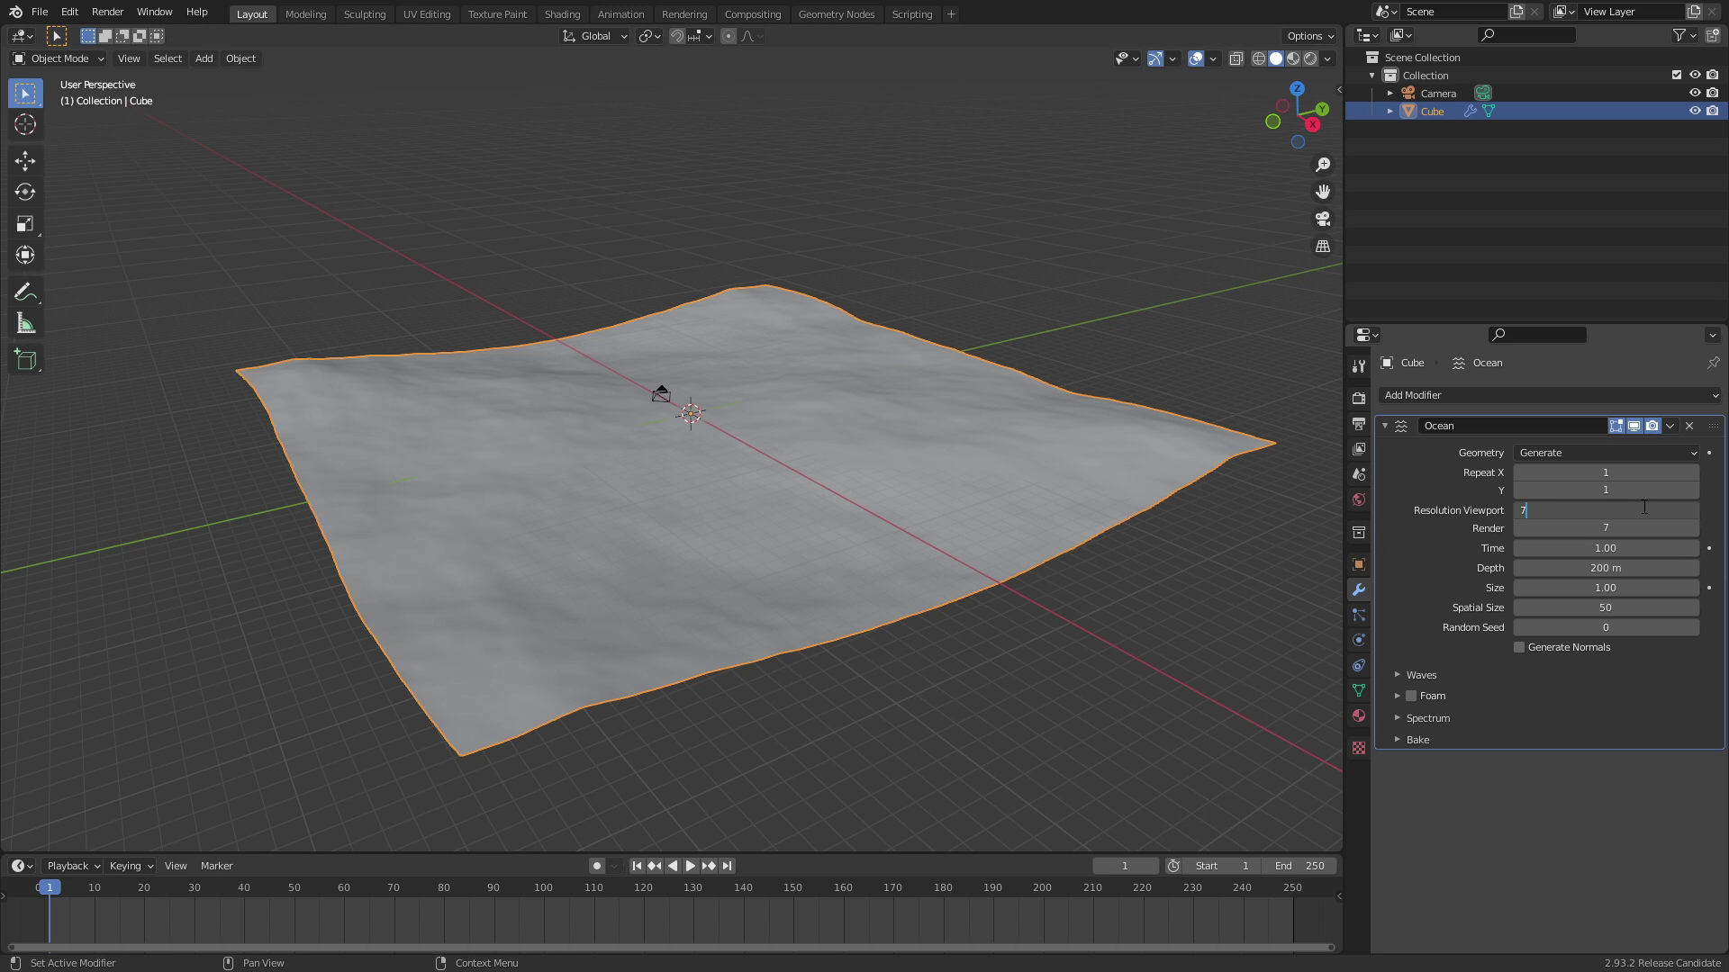
key(Return)
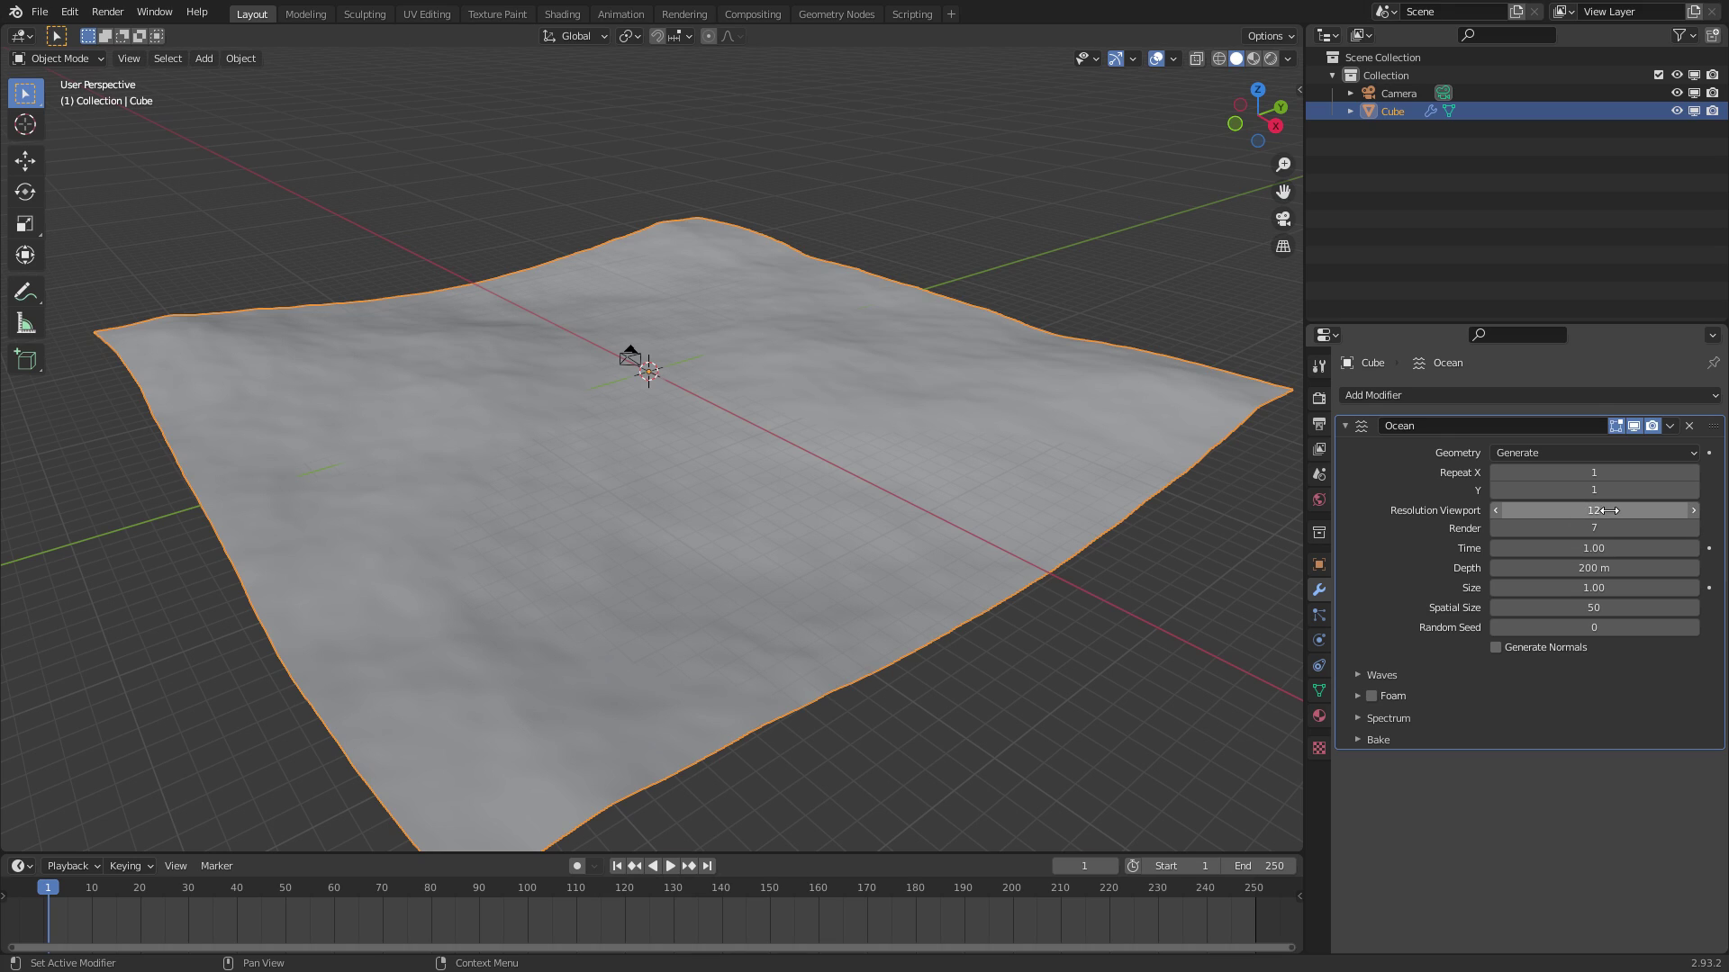
Set the Ocean modifier's render resolution to 32
click(1572, 528)
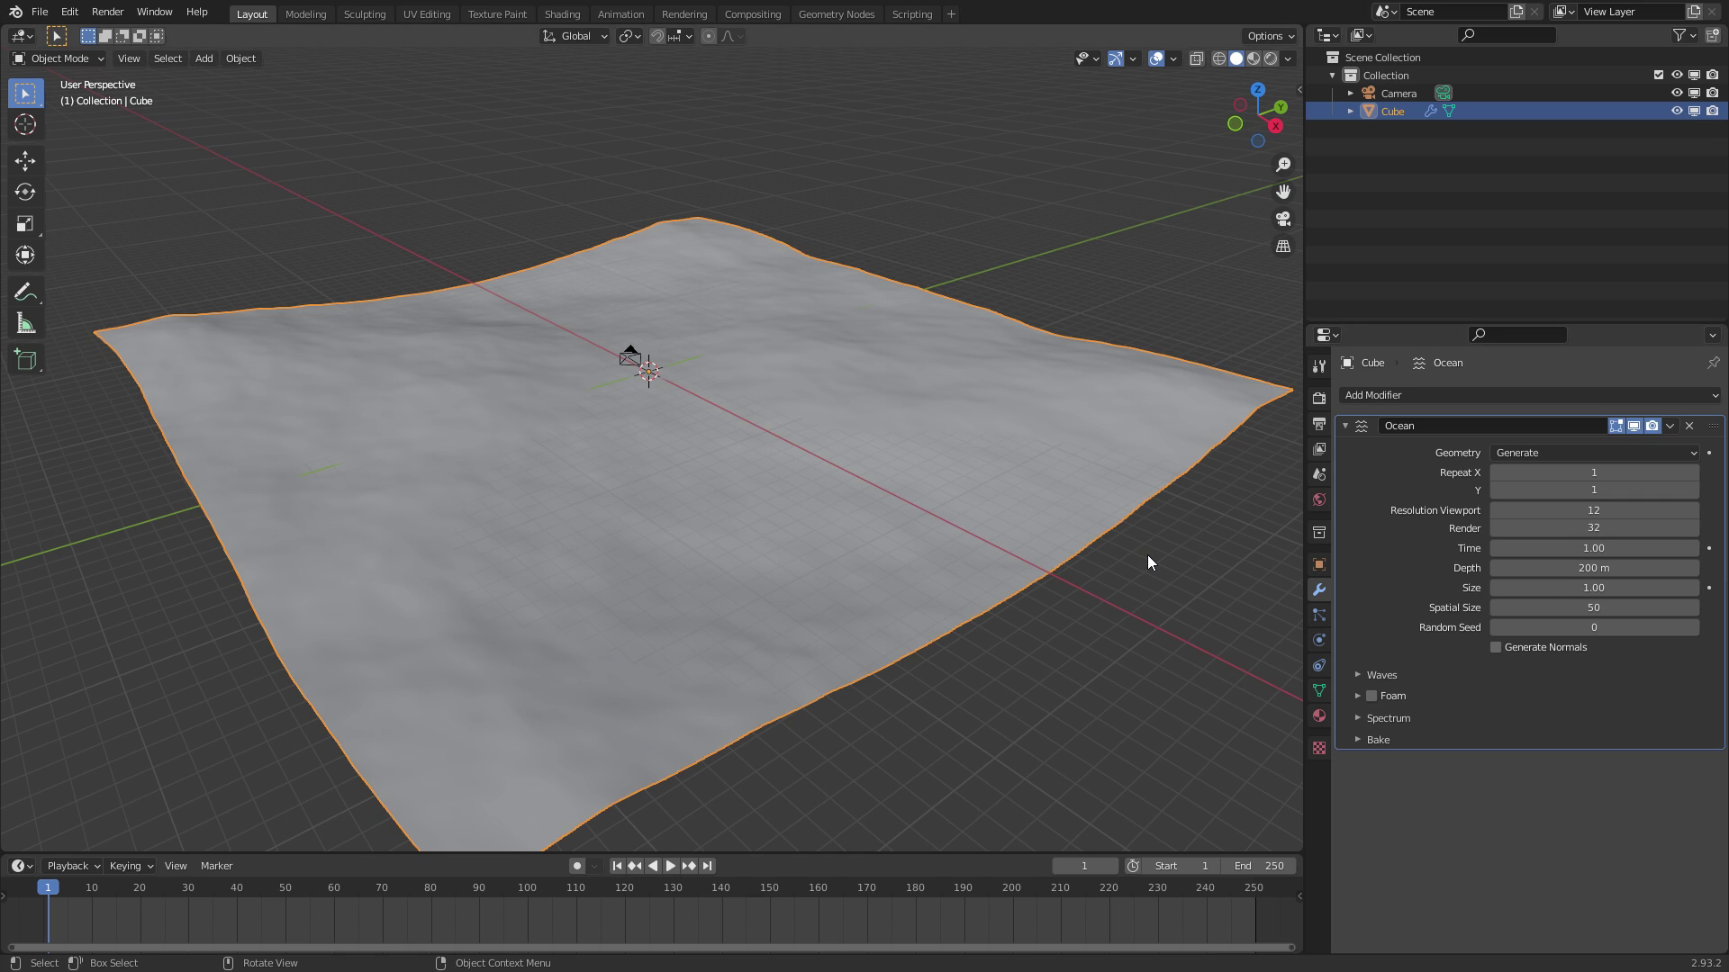
text(32)
key(Return)
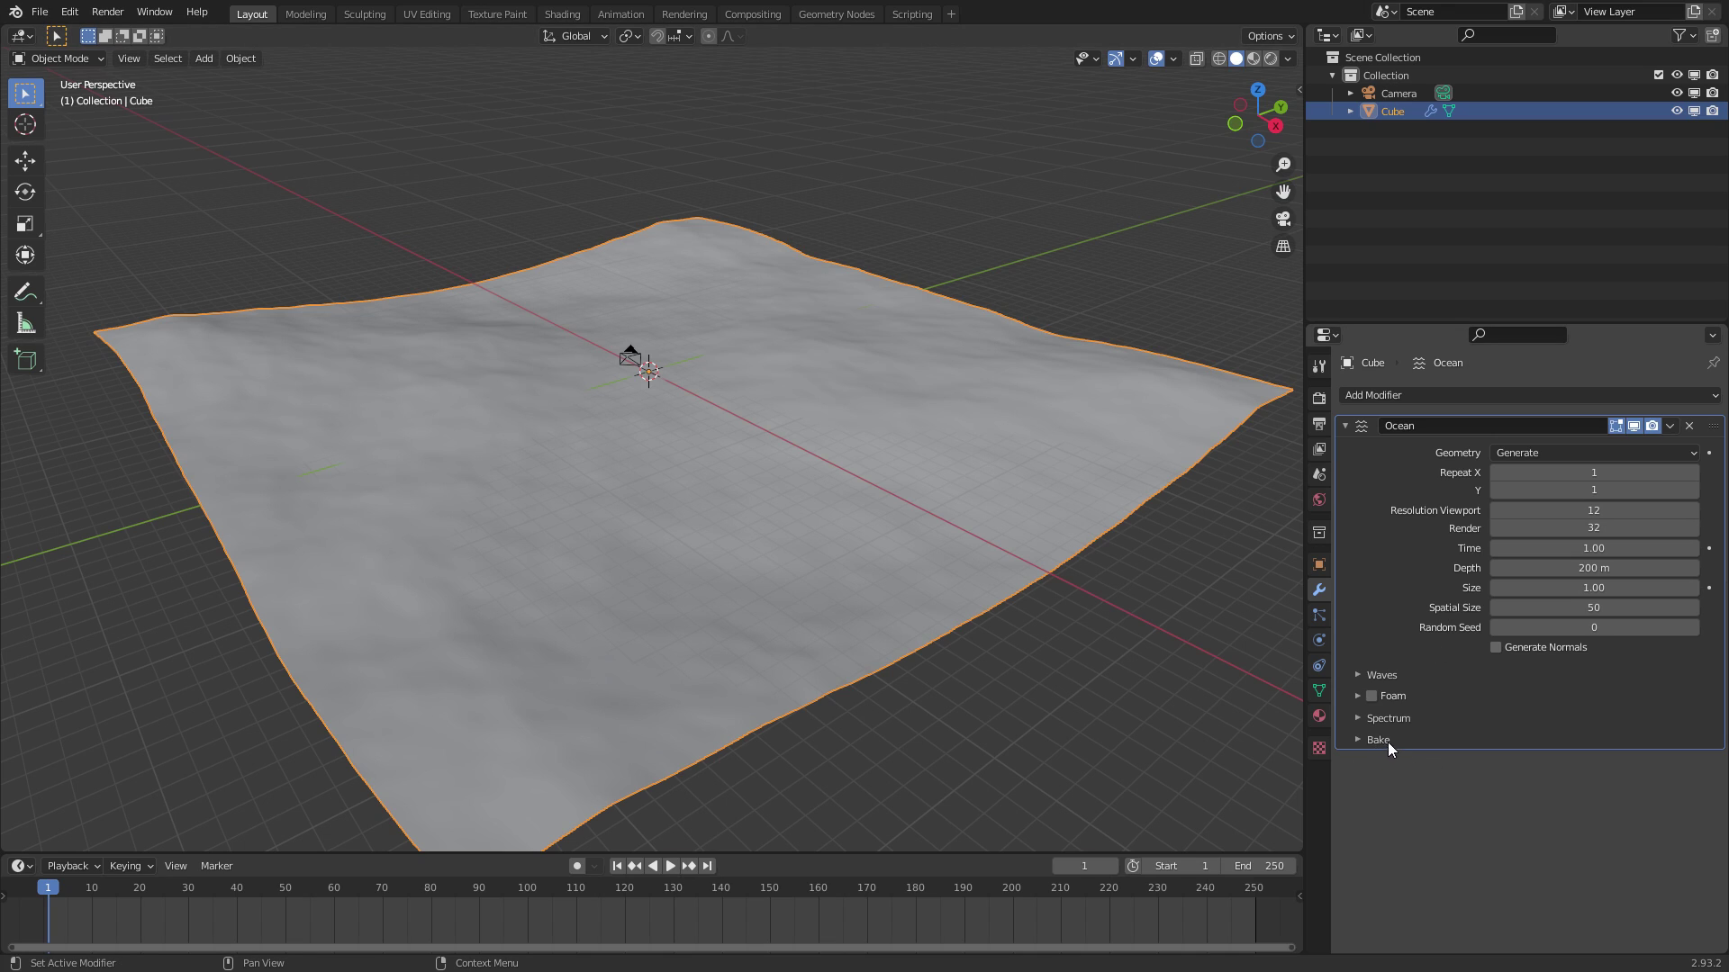
Lower the wind velocity of the ocean waves to 3.7 m/s and scrub the modifier's time value
click(1381, 675)
drag(1582, 762, 1350, 767)
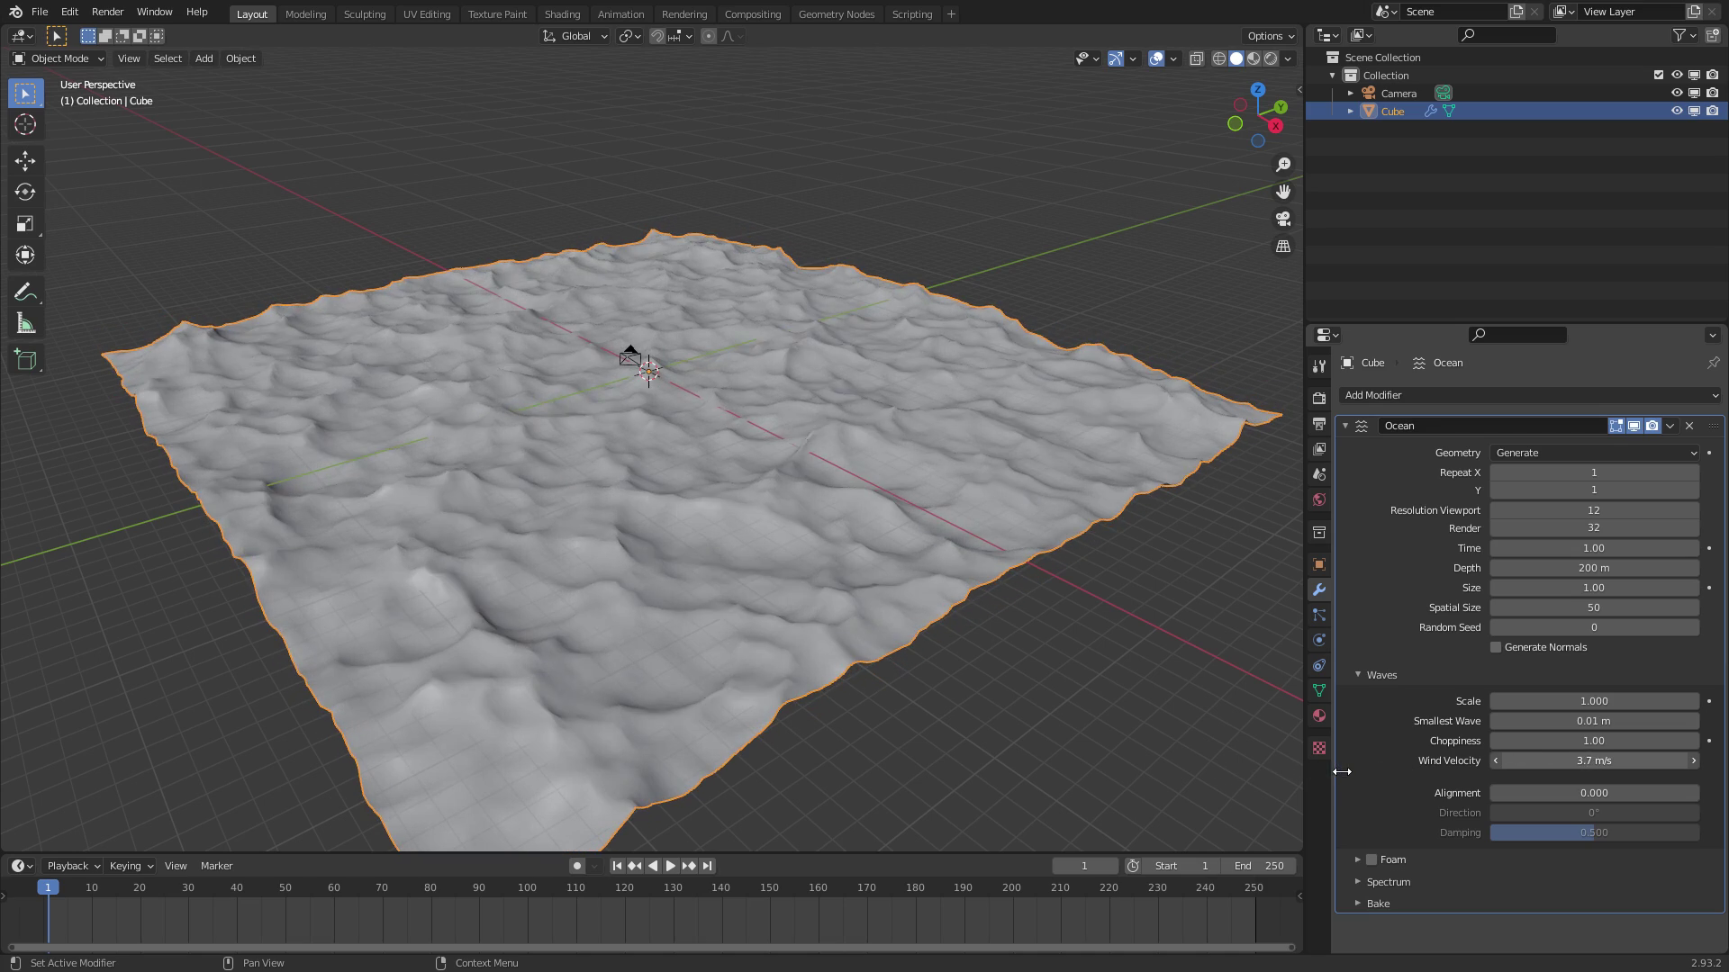
mouse_move(1548, 551)
mouse_down()
mouse_move(1522, 551)
mouse_move(1596, 553)
mouse_move(1572, 560)
mouse_up()
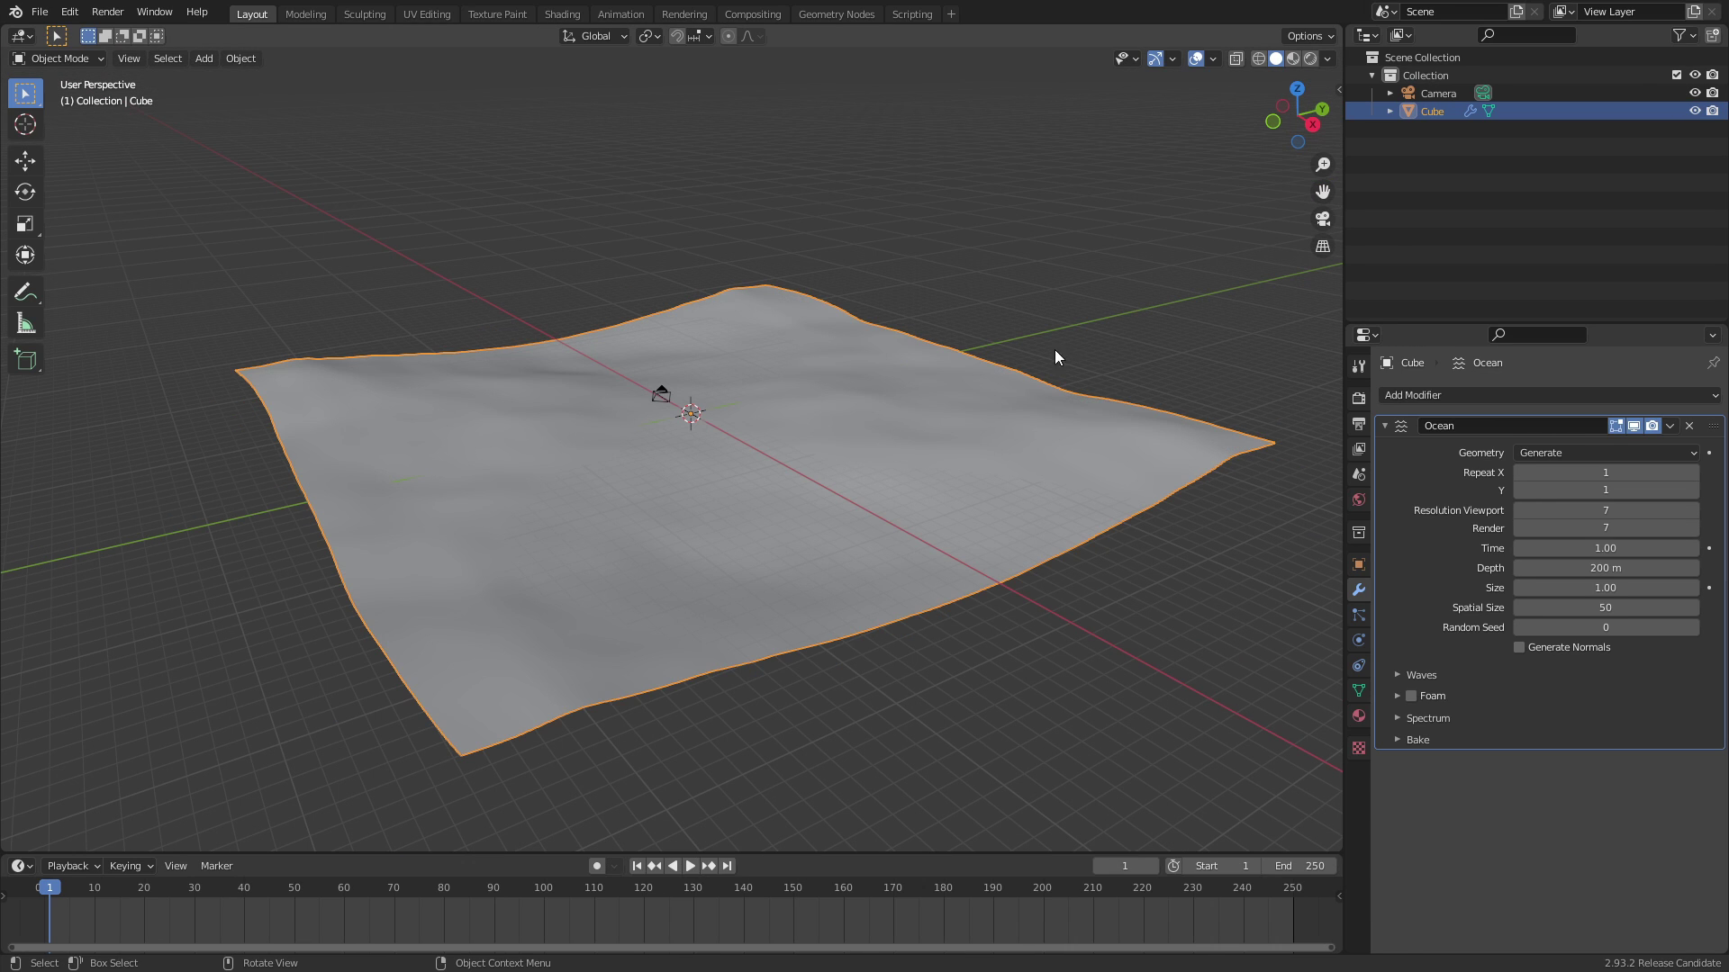
Rename the ocean object as OceanSwell
middle_drag(981, 375, 926, 419)
middle_drag(867, 515, 934, 424)
key(F2)
text(Oc)
text(eanSe)
text(ek)
key(BackSpace)
text(ll)
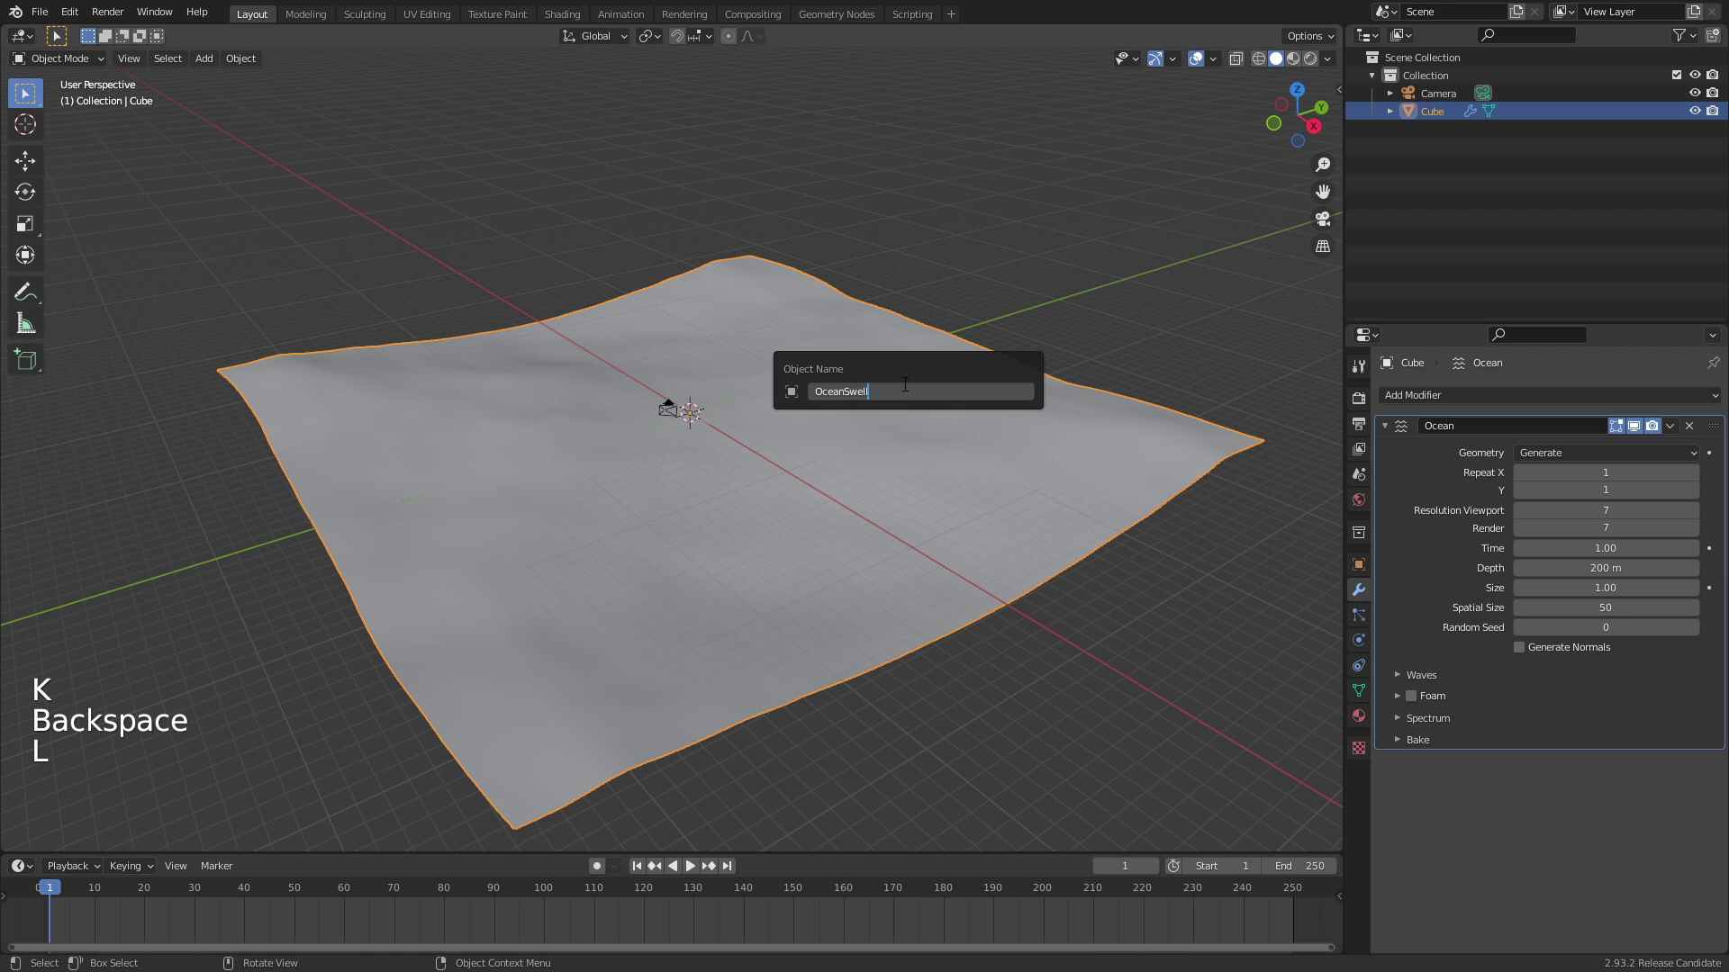
key(Return)
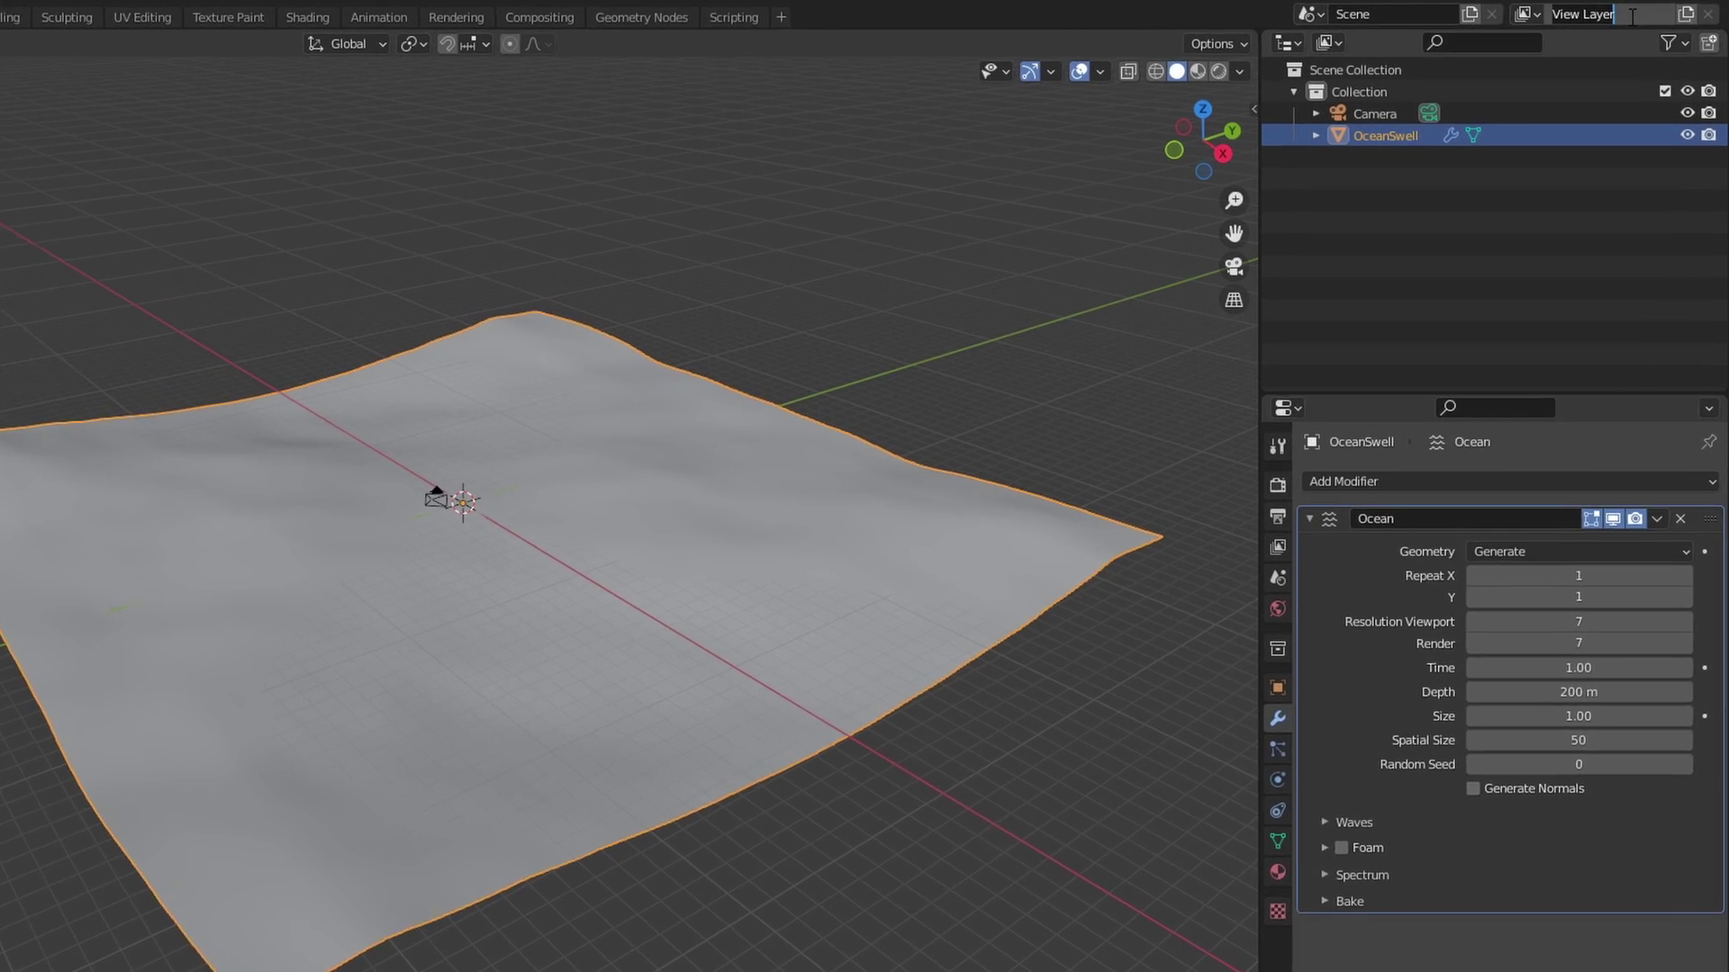
Rename the view layer as Render
click(1649, 12)
text(Render)
key(Return)
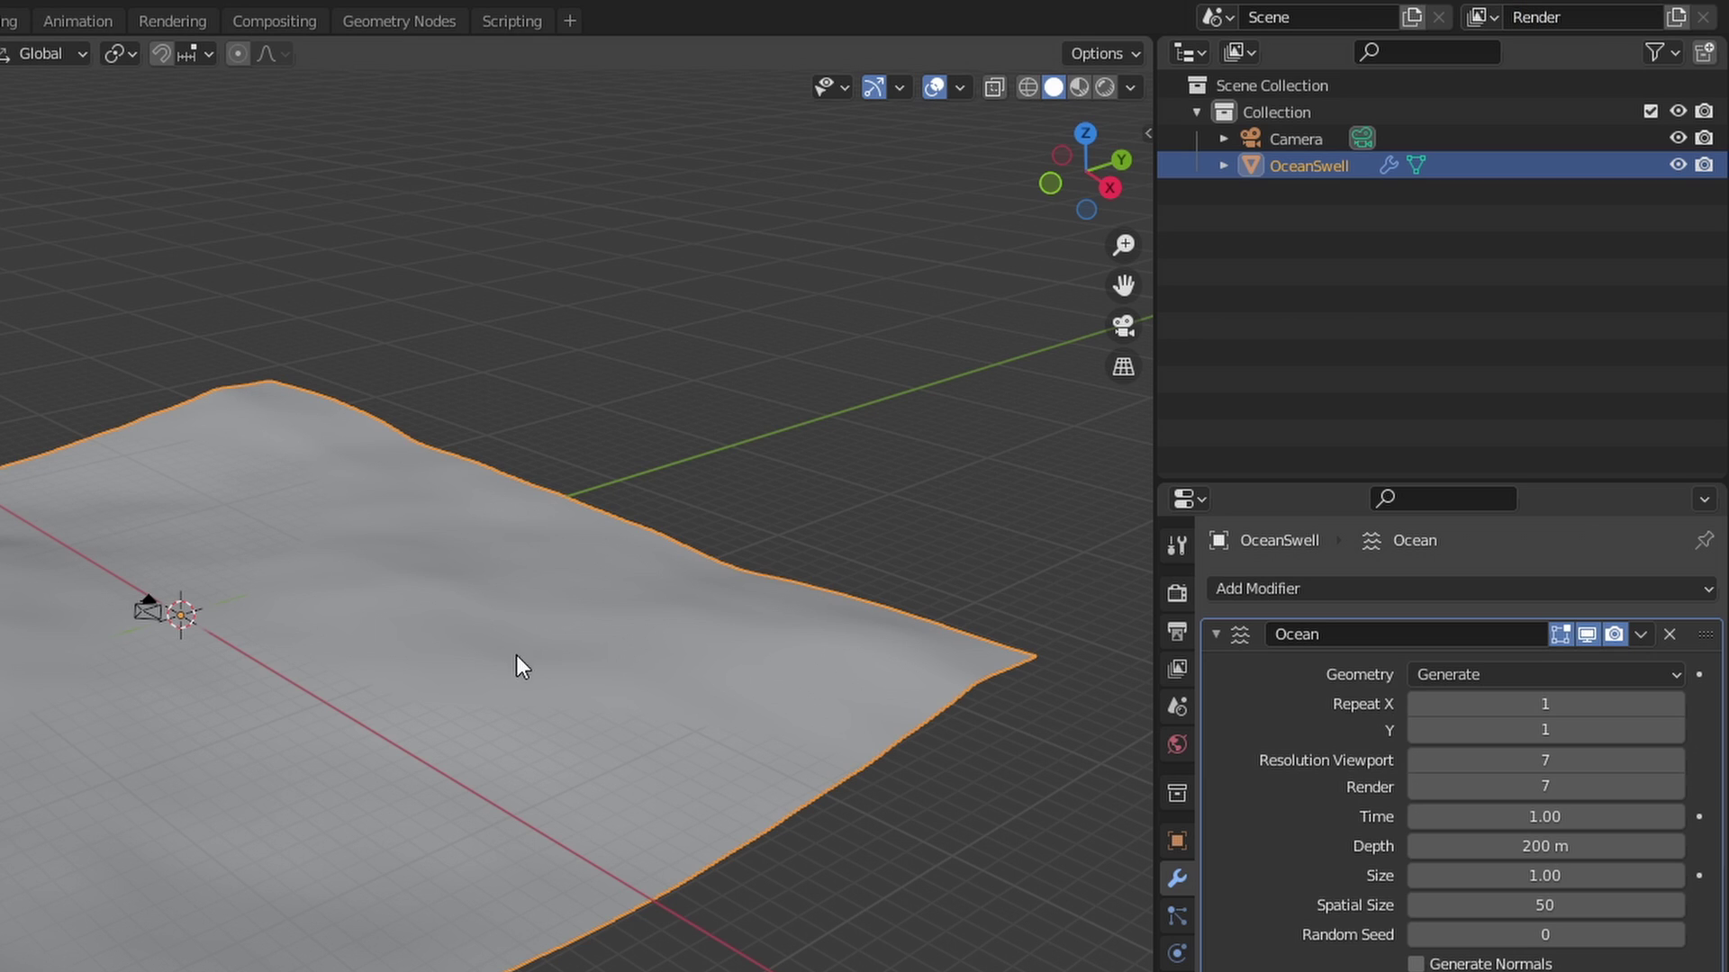
Move the OceanSwell object into a new collection named OceanBake
mouse_move(516, 650)
shift+middle_down()
mouse_move(537, 603)
mouse_move(509, 631)
shift+middle_up()
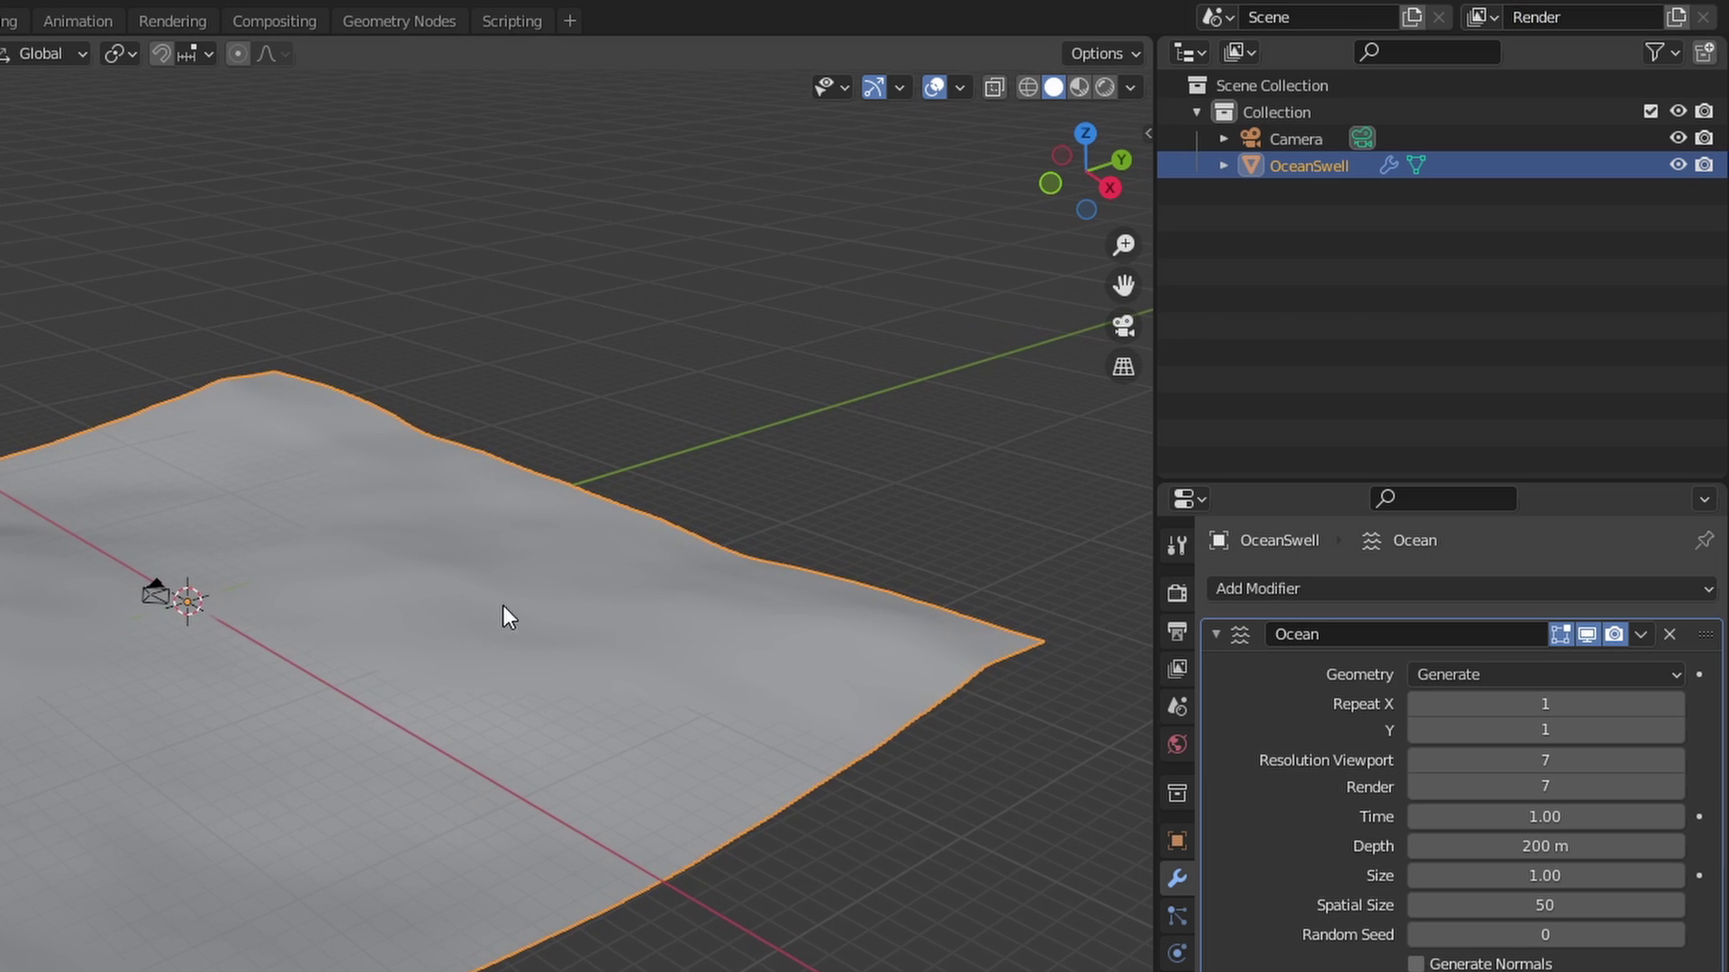
key(m)
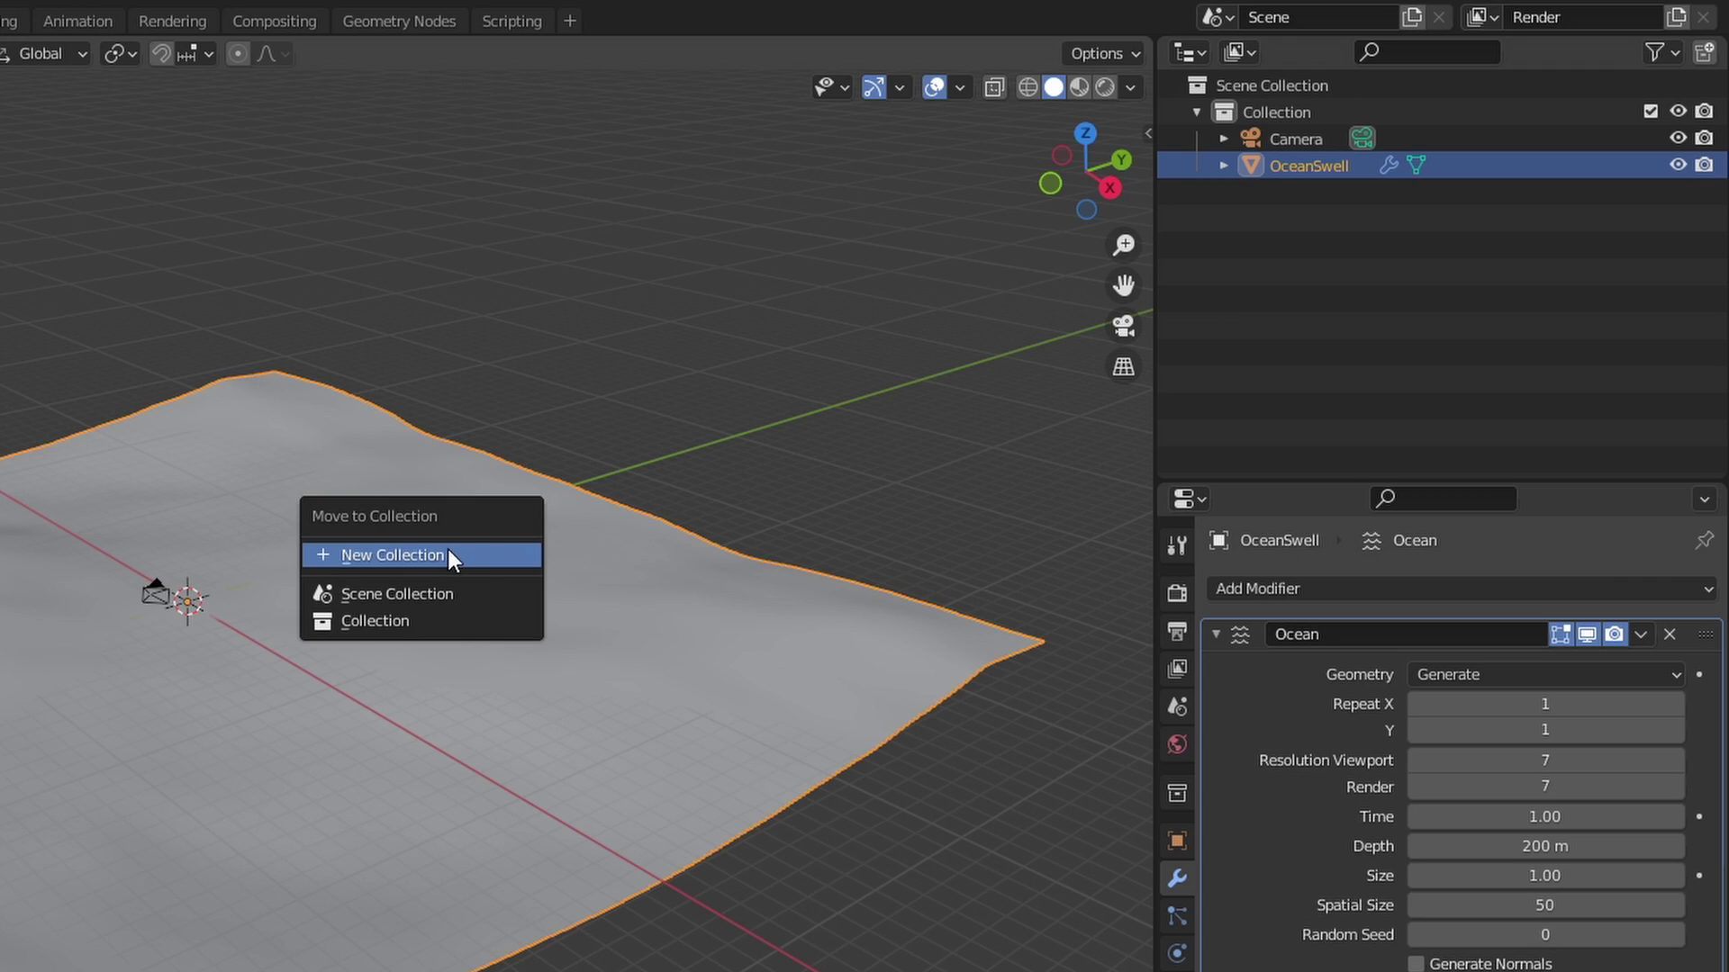
click(468, 553)
text(OceanBake)
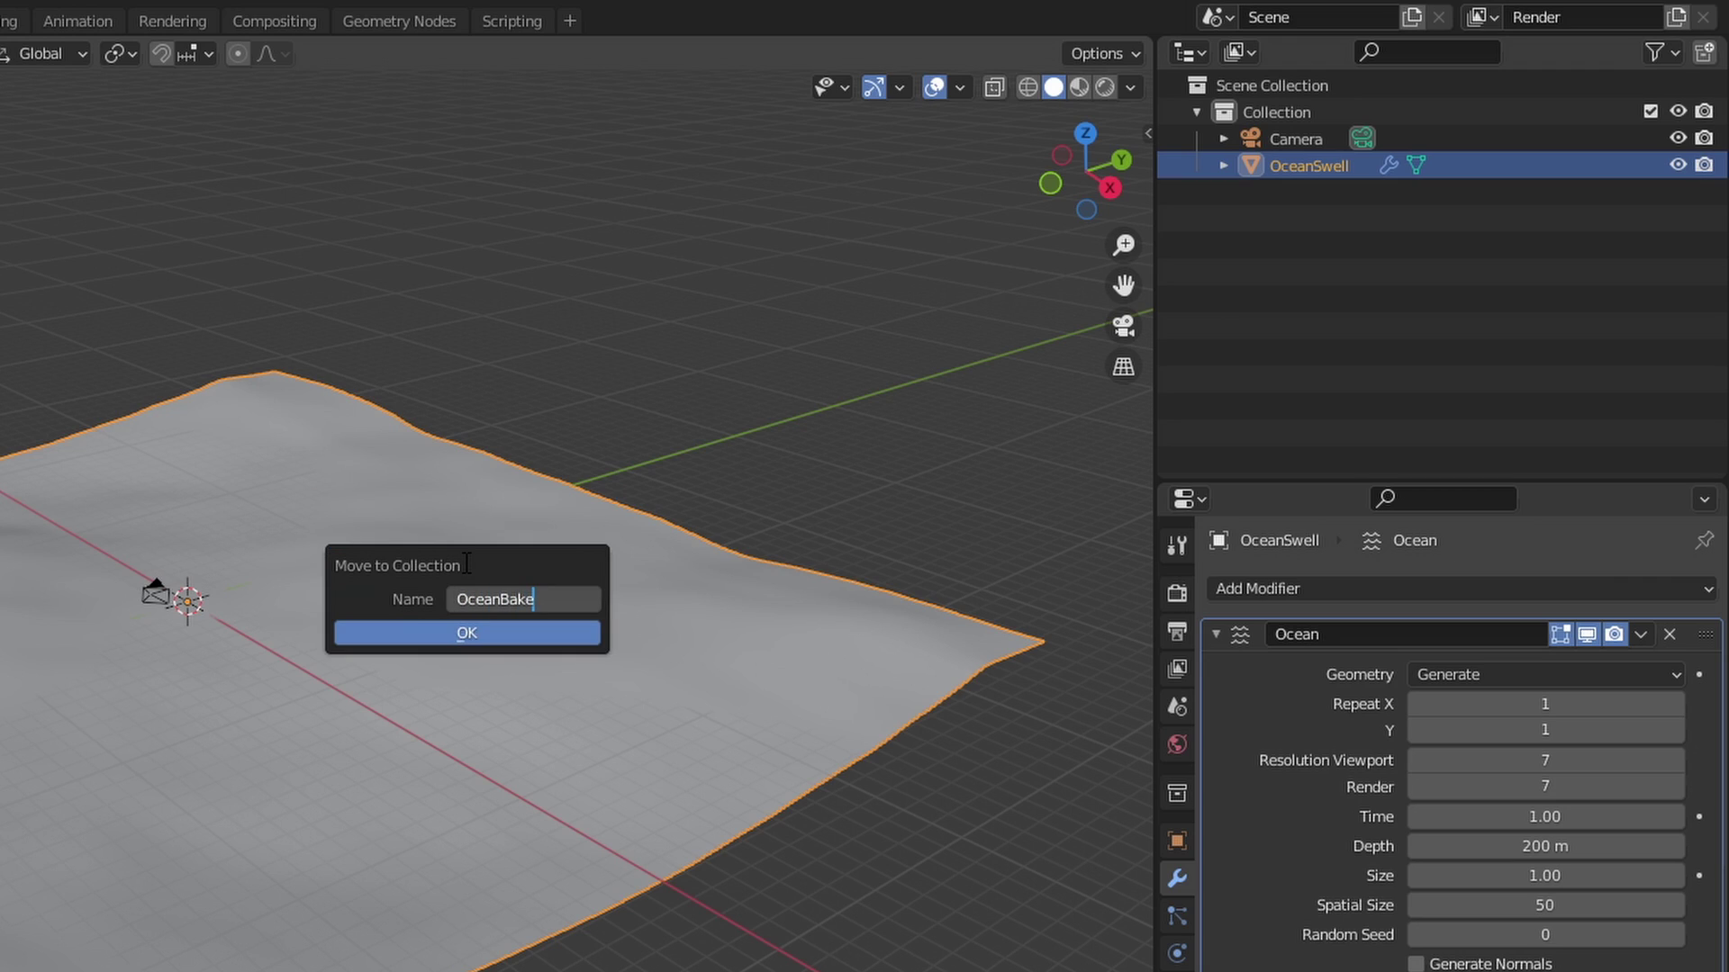
key(Return)
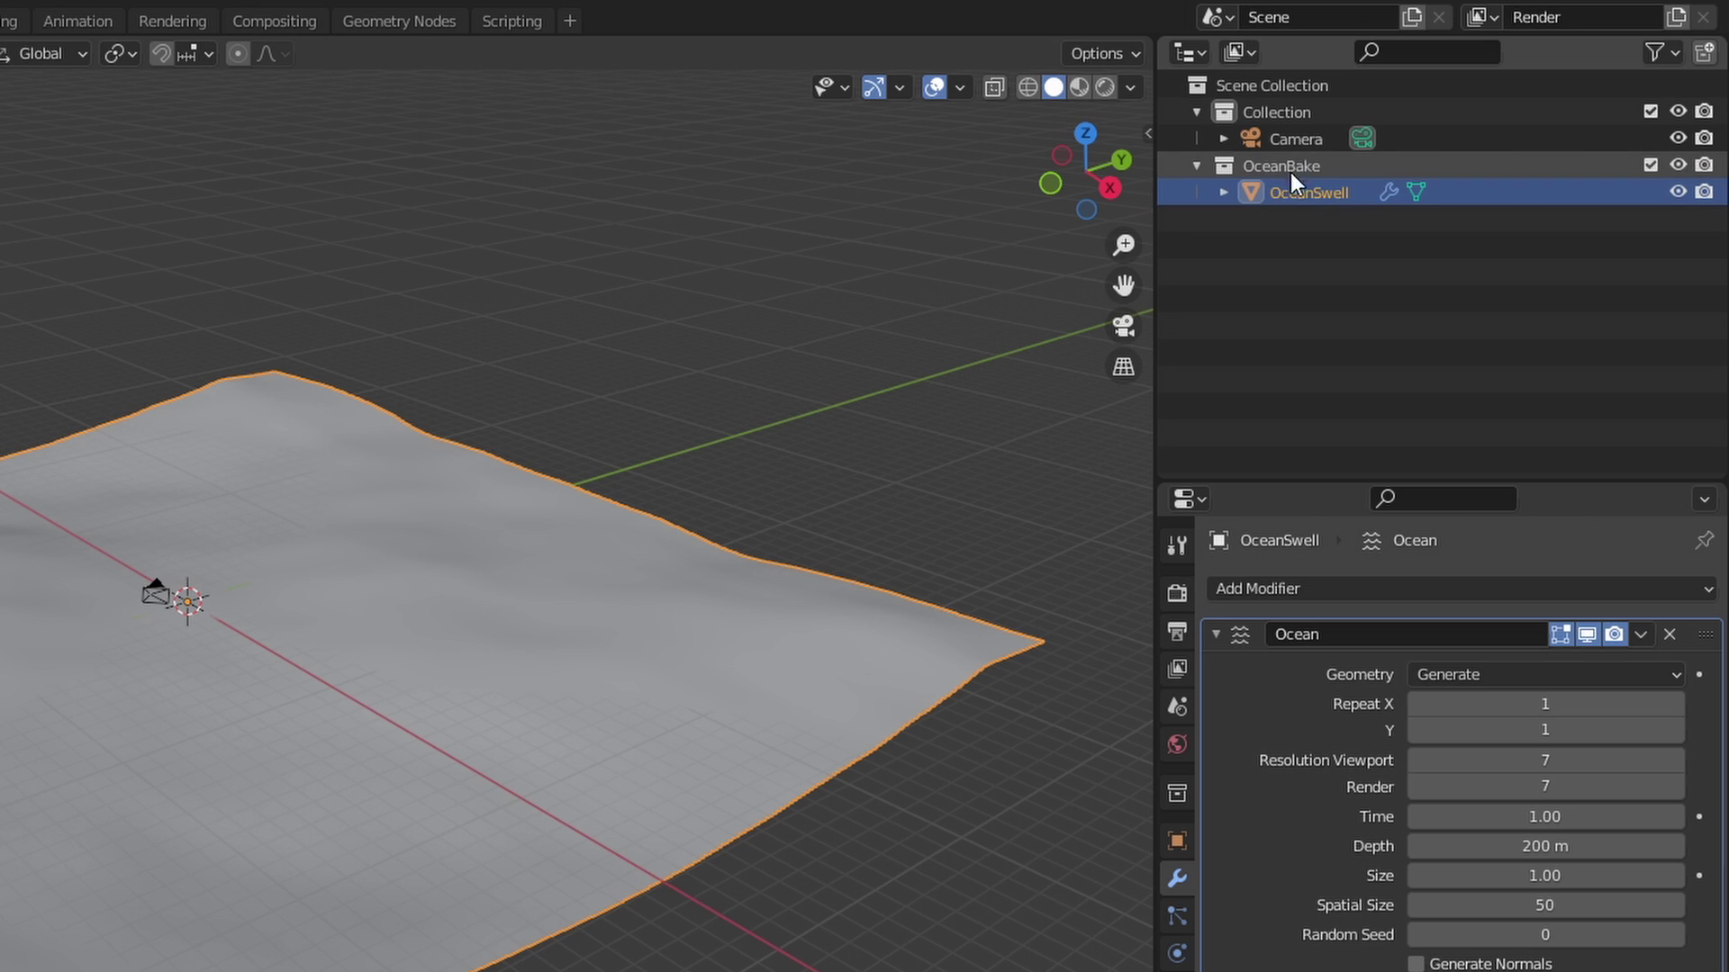
Apply smooth shading to the OceanSwell object
right_click(304, 604)
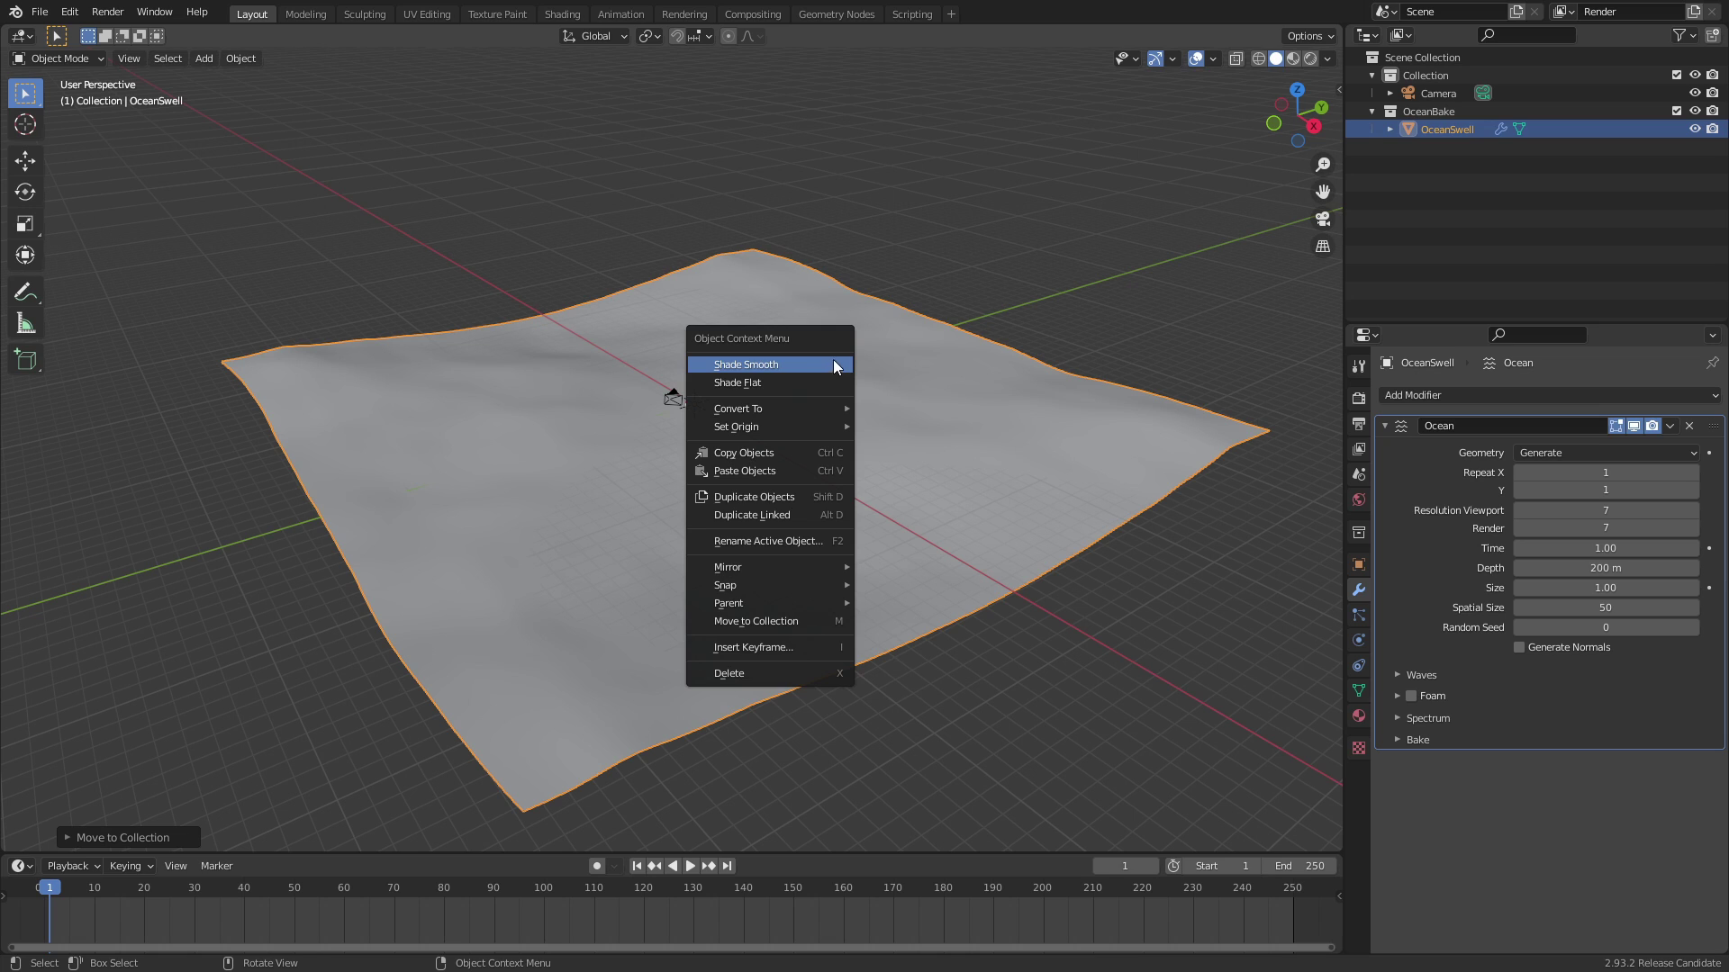
click(834, 362)
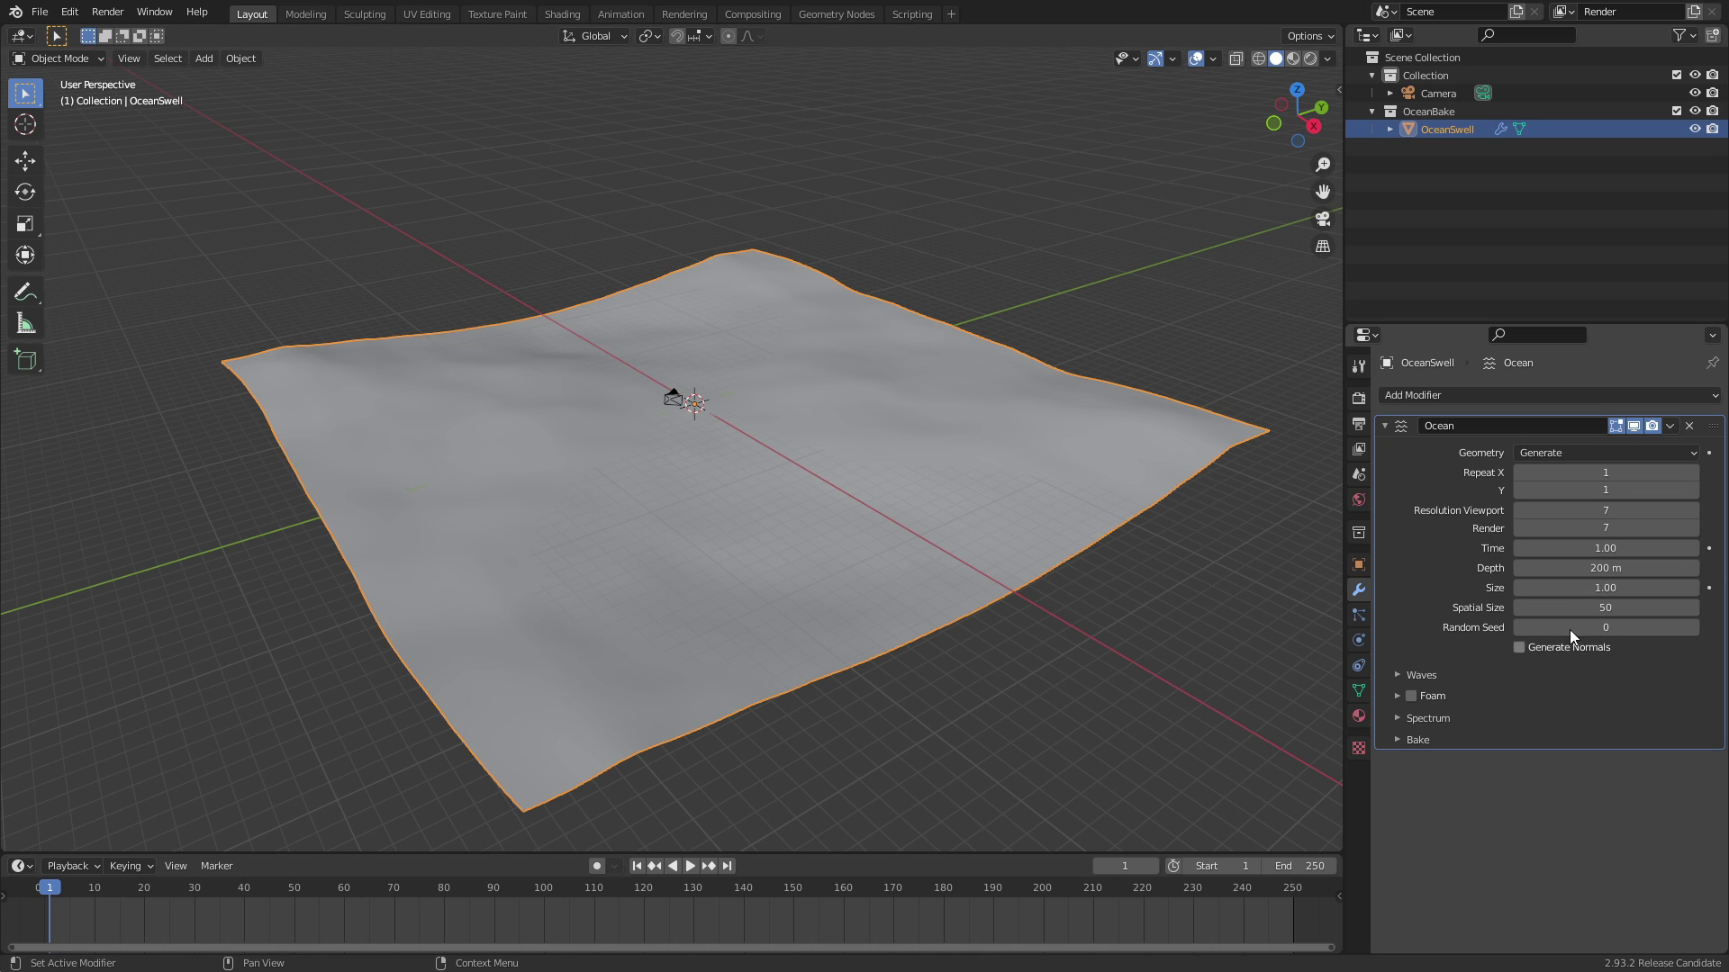
mouse_move(793, 333)
middle_down()
mouse_move(748, 376)
mouse_move(791, 358)
middle_up()
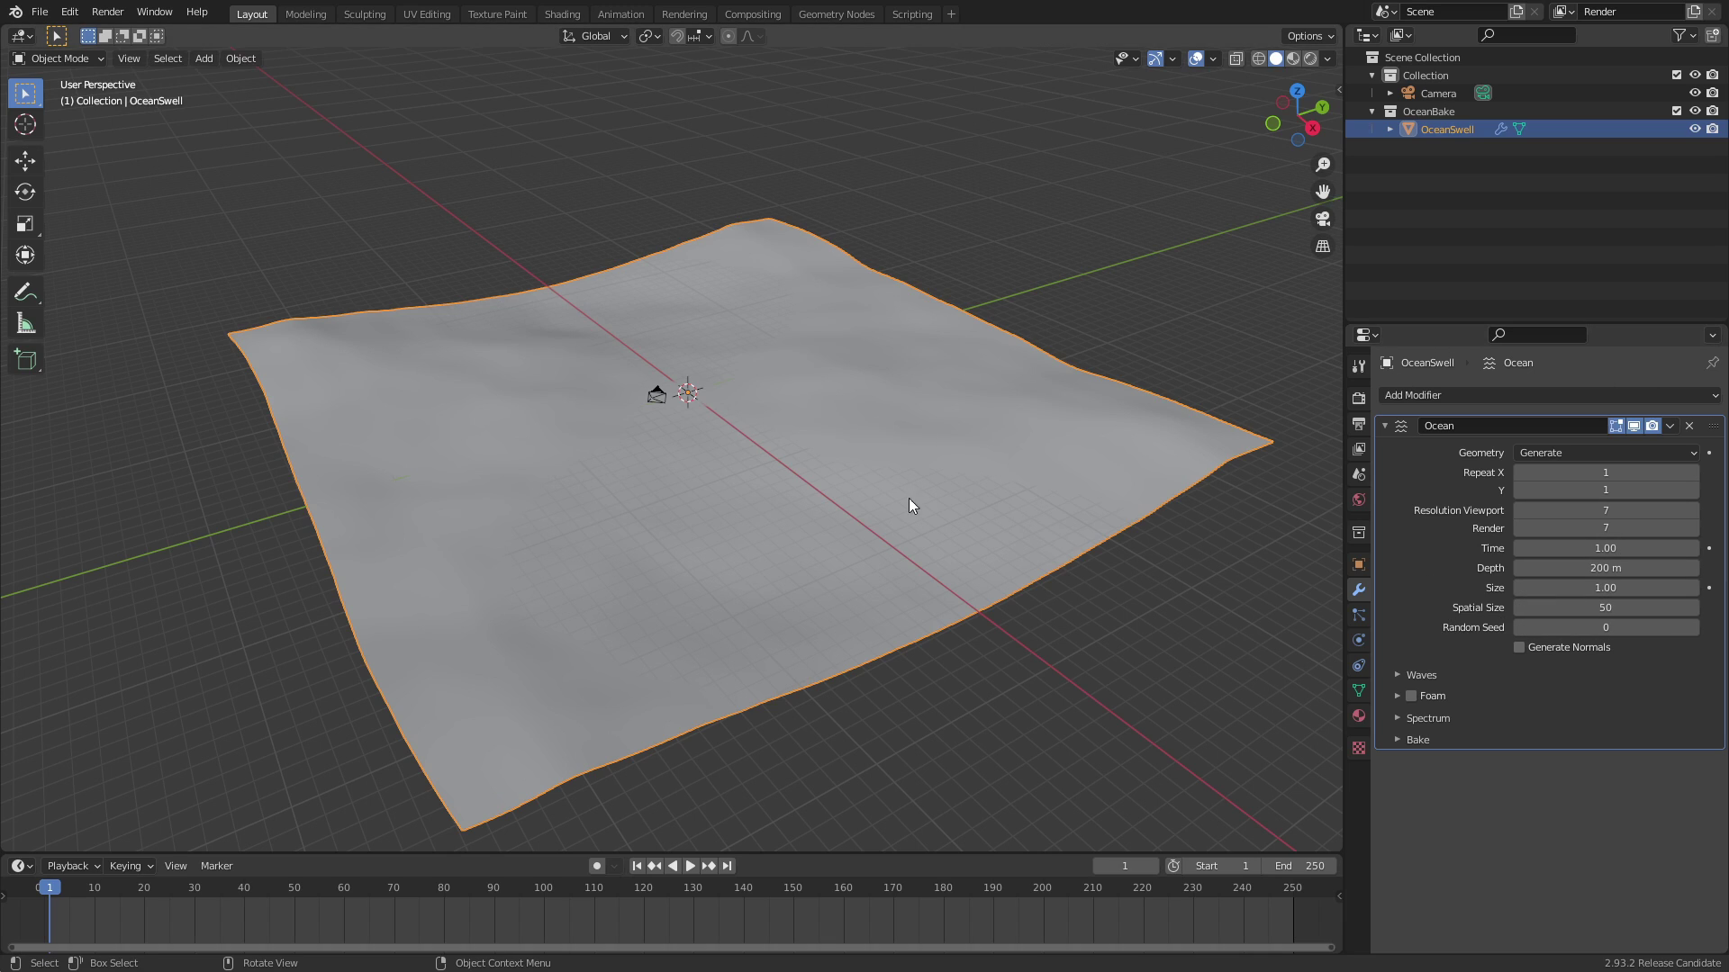
middle_drag(845, 382, 843, 353)
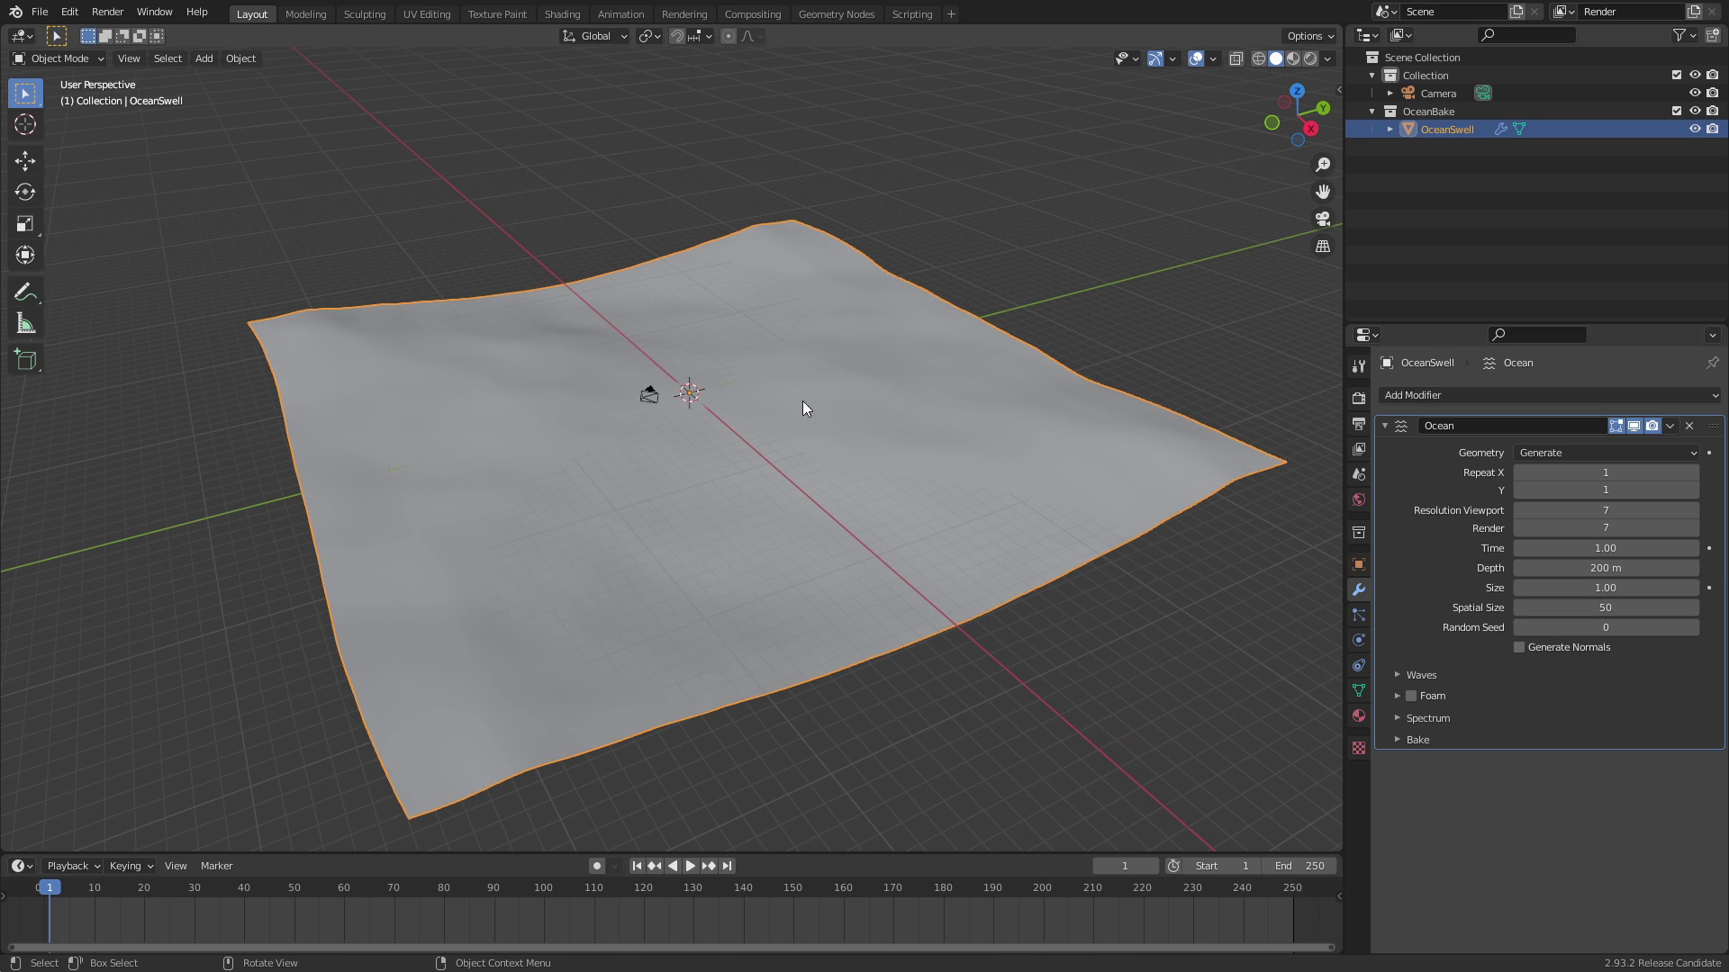
Add a cube mesh at the centre of the ocean surface
key(shift)
key(shift+a)
mouse_move(792, 392)
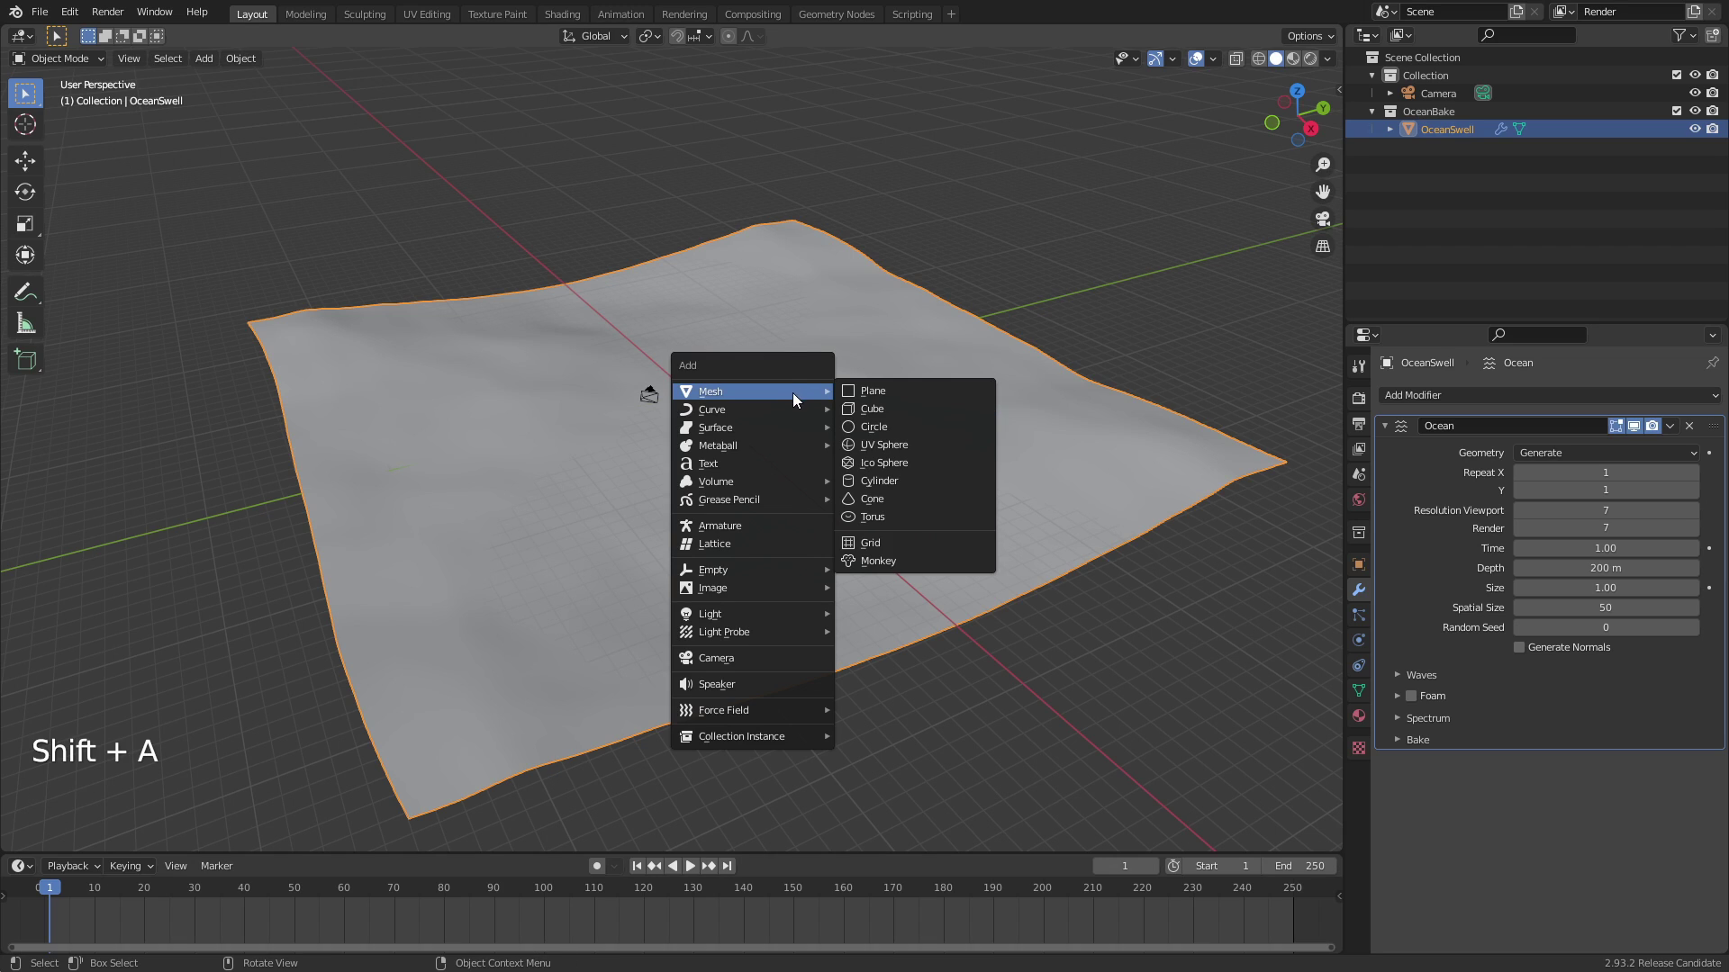
click(888, 408)
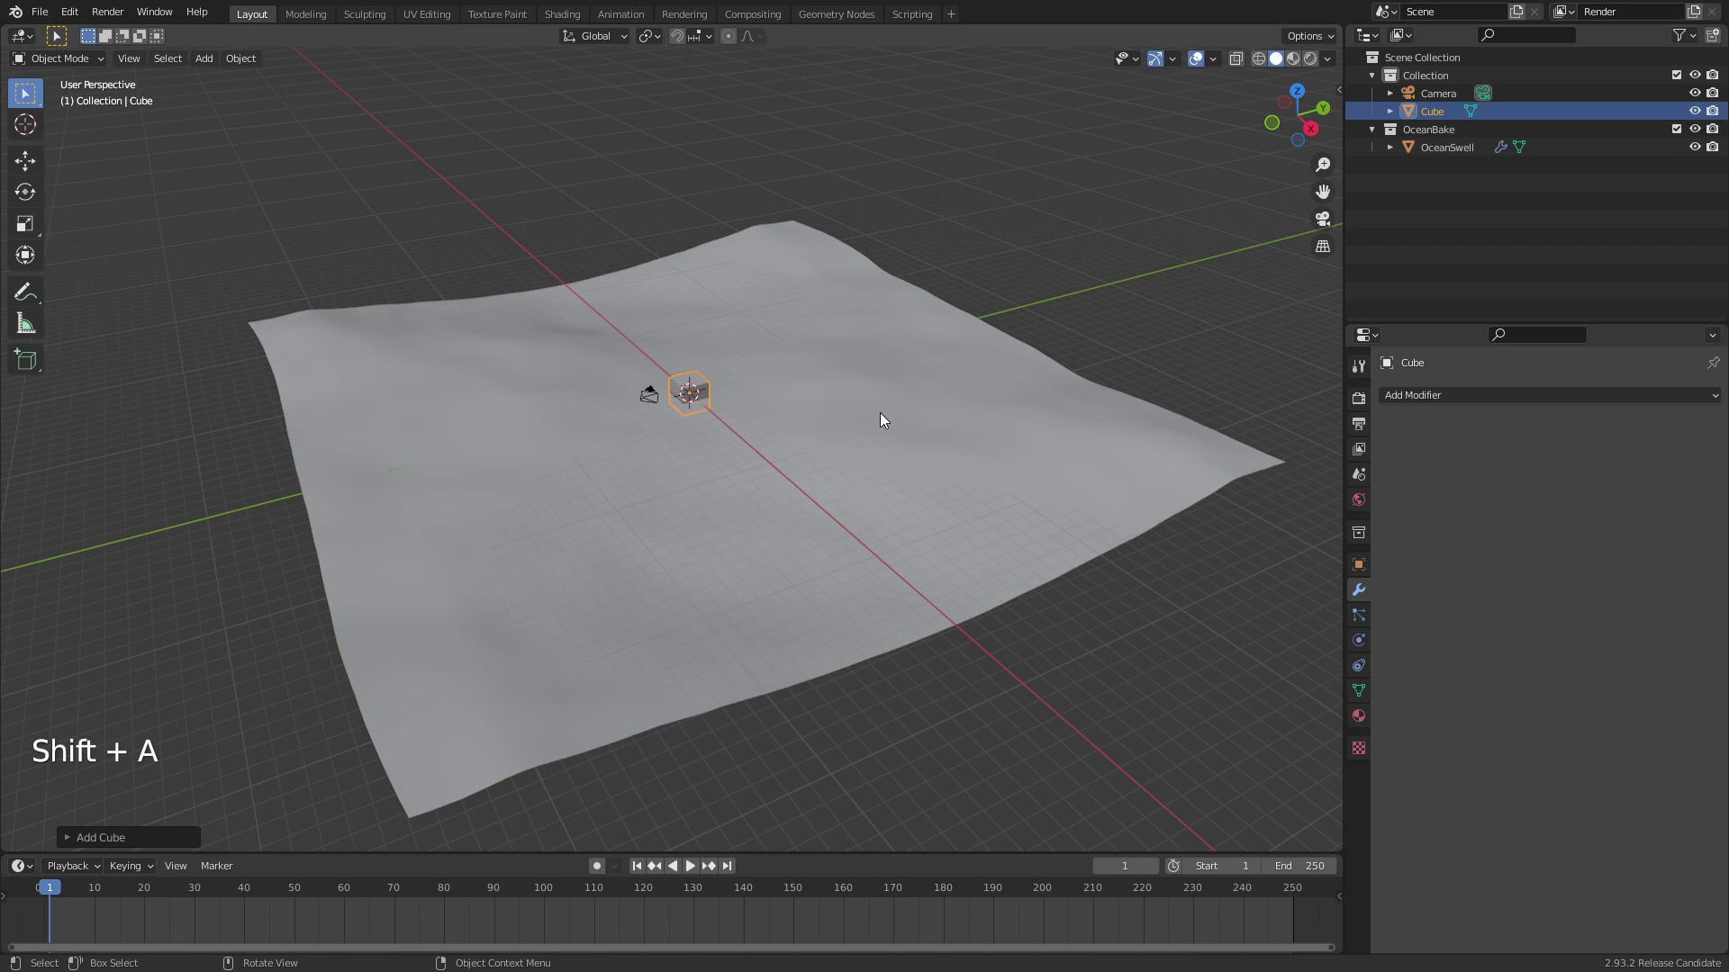
scroll(835, 420, up, 2)
ctrl+middle_drag(820, 415, 777, 430)
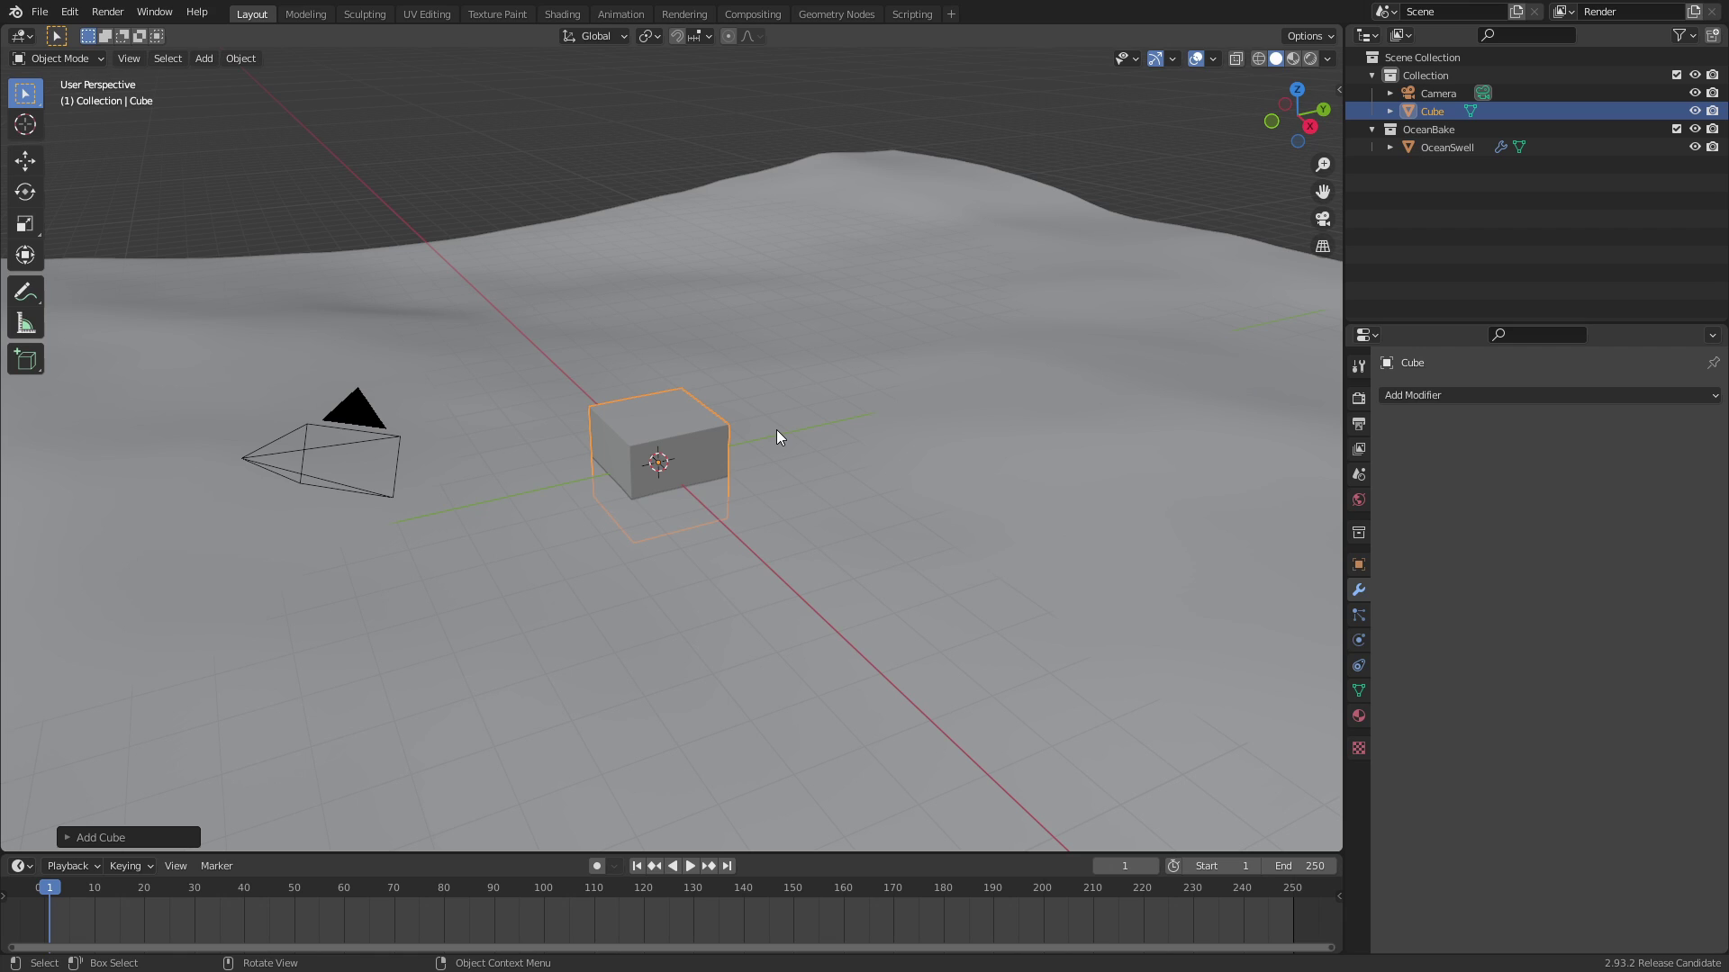
Show the new cube's transform values and set its Y dimension to 10 m
key(n)
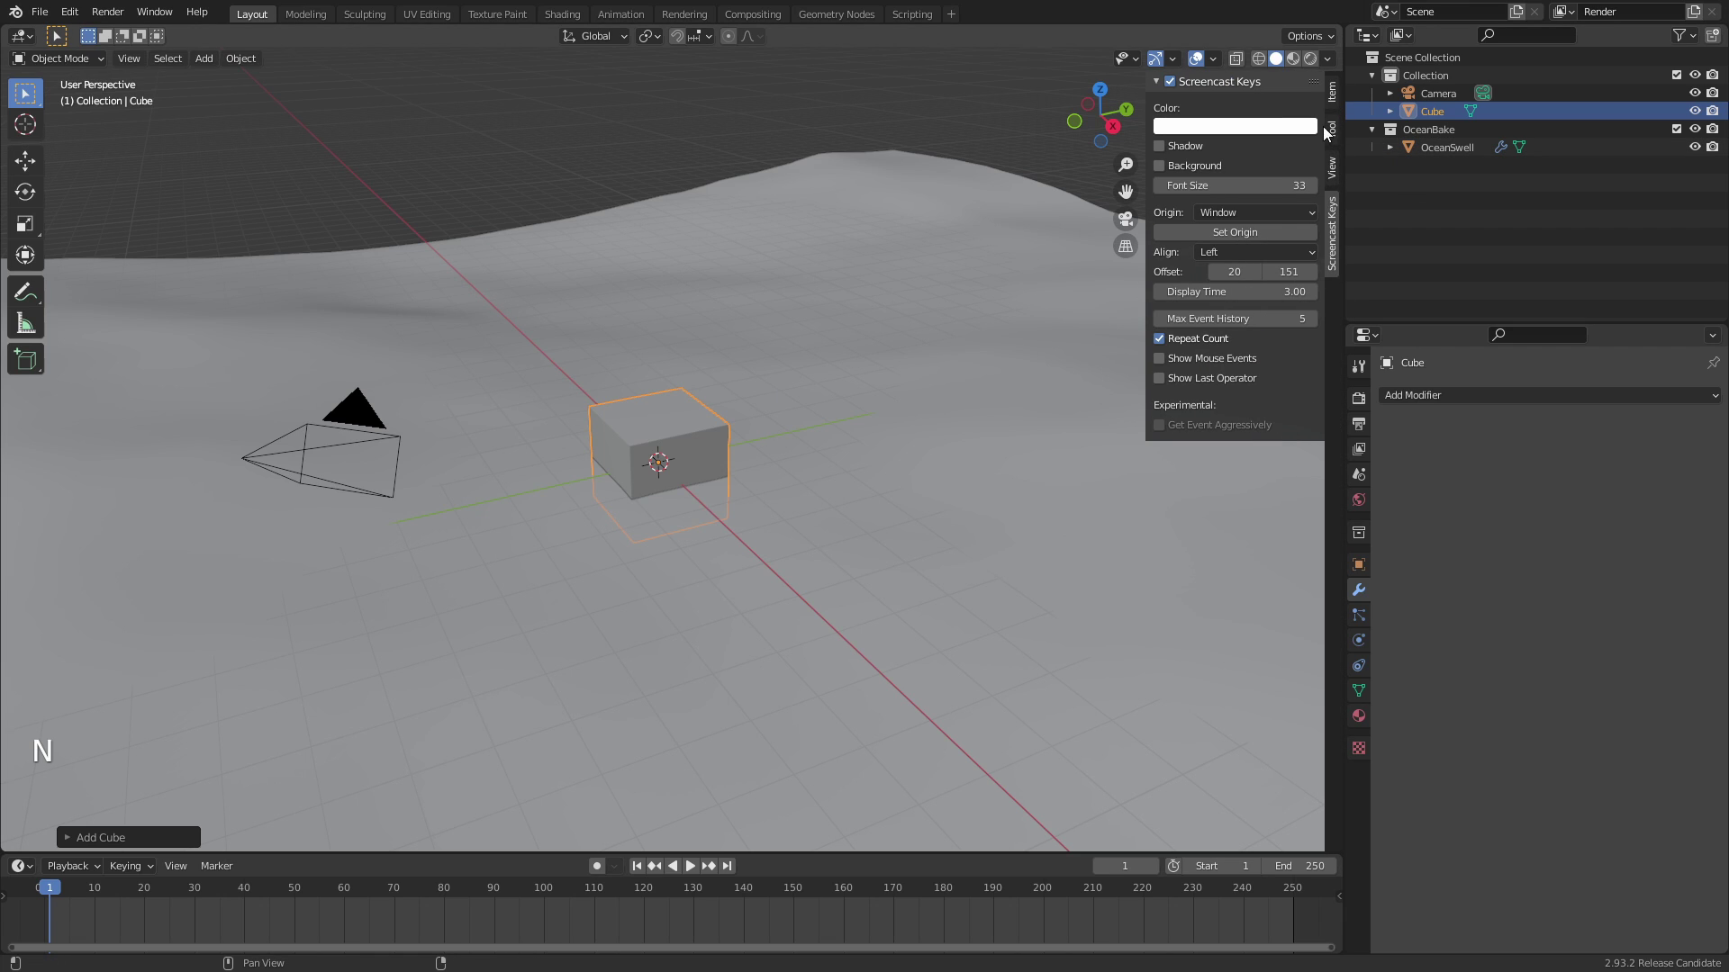
click(1332, 94)
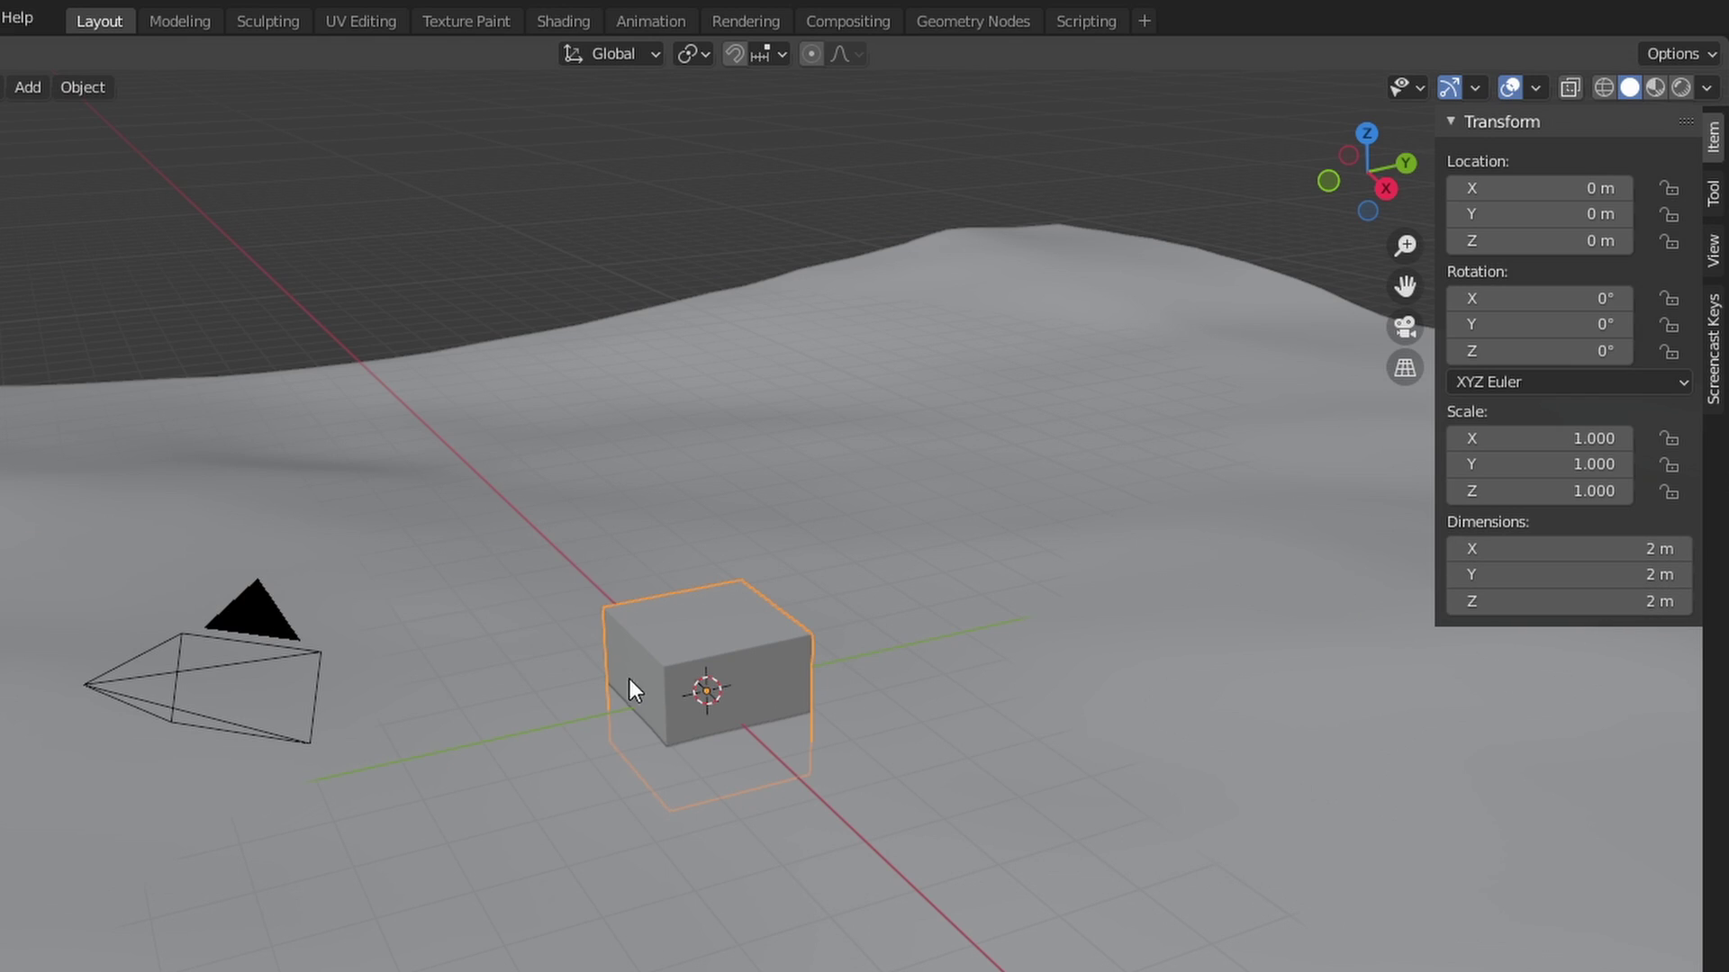
click(1615, 581)
text(10)
key(Return)
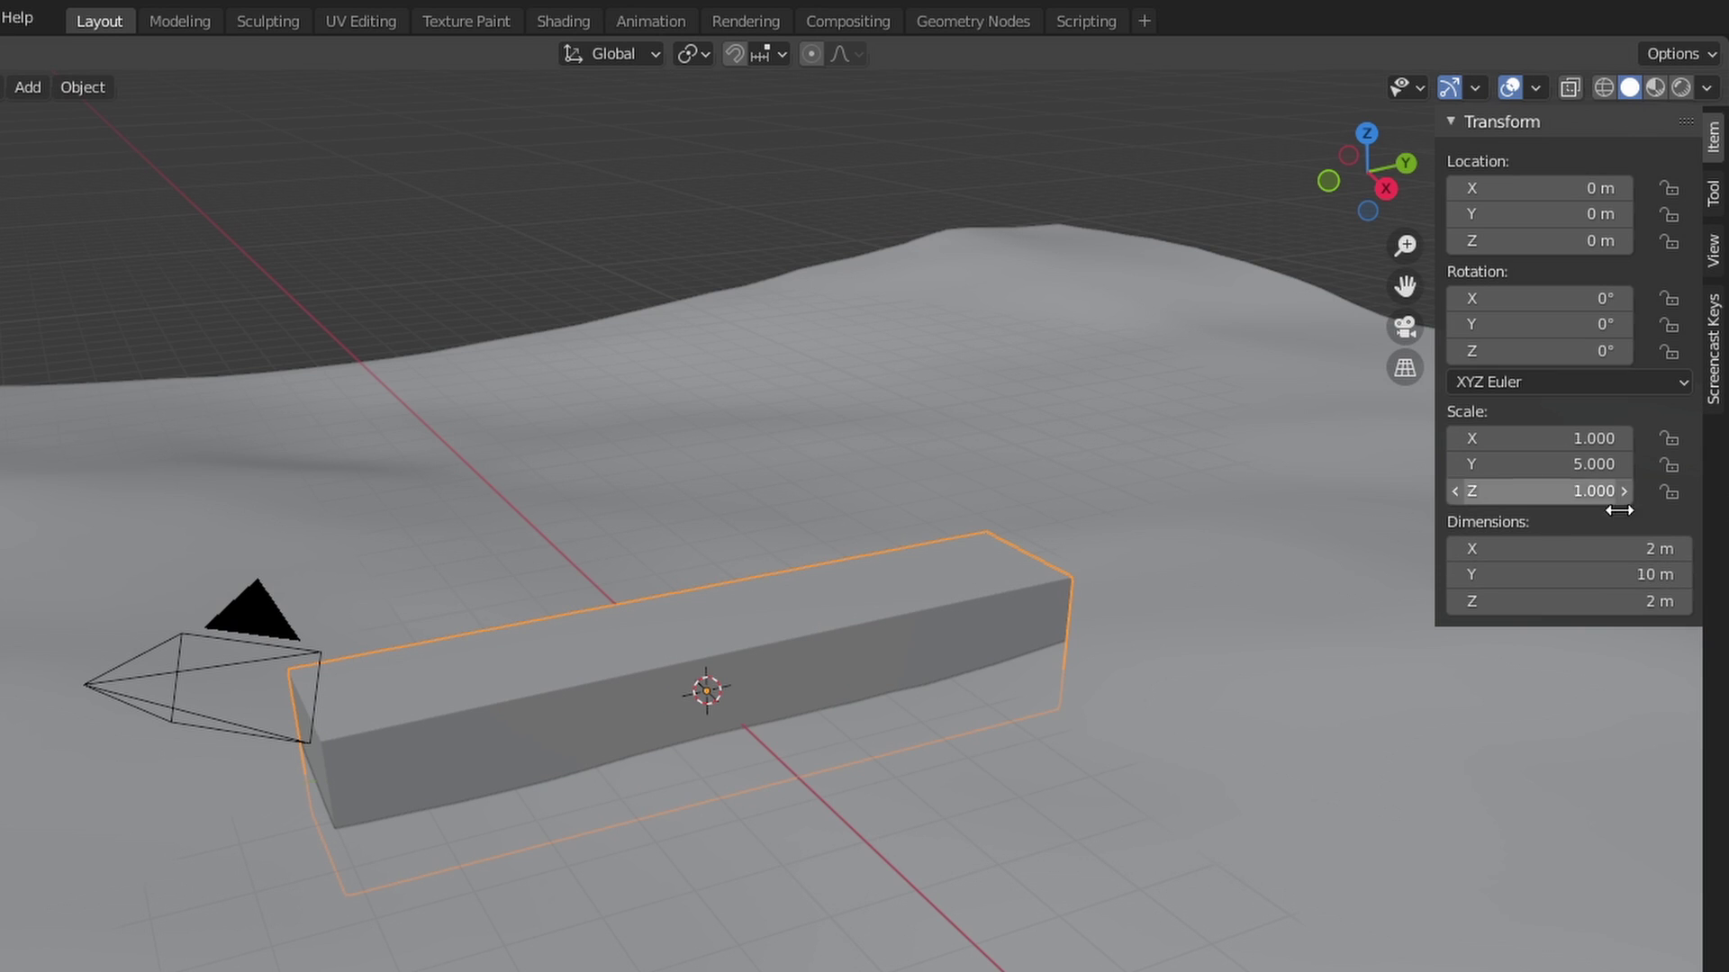
Set the cube's X dimension to 4 m and its Z dimension to 3 m
middle_drag(657, 648, 684, 581)
drag(1583, 549, 1599, 617)
click(1608, 548)
text(4)
key(Tab)
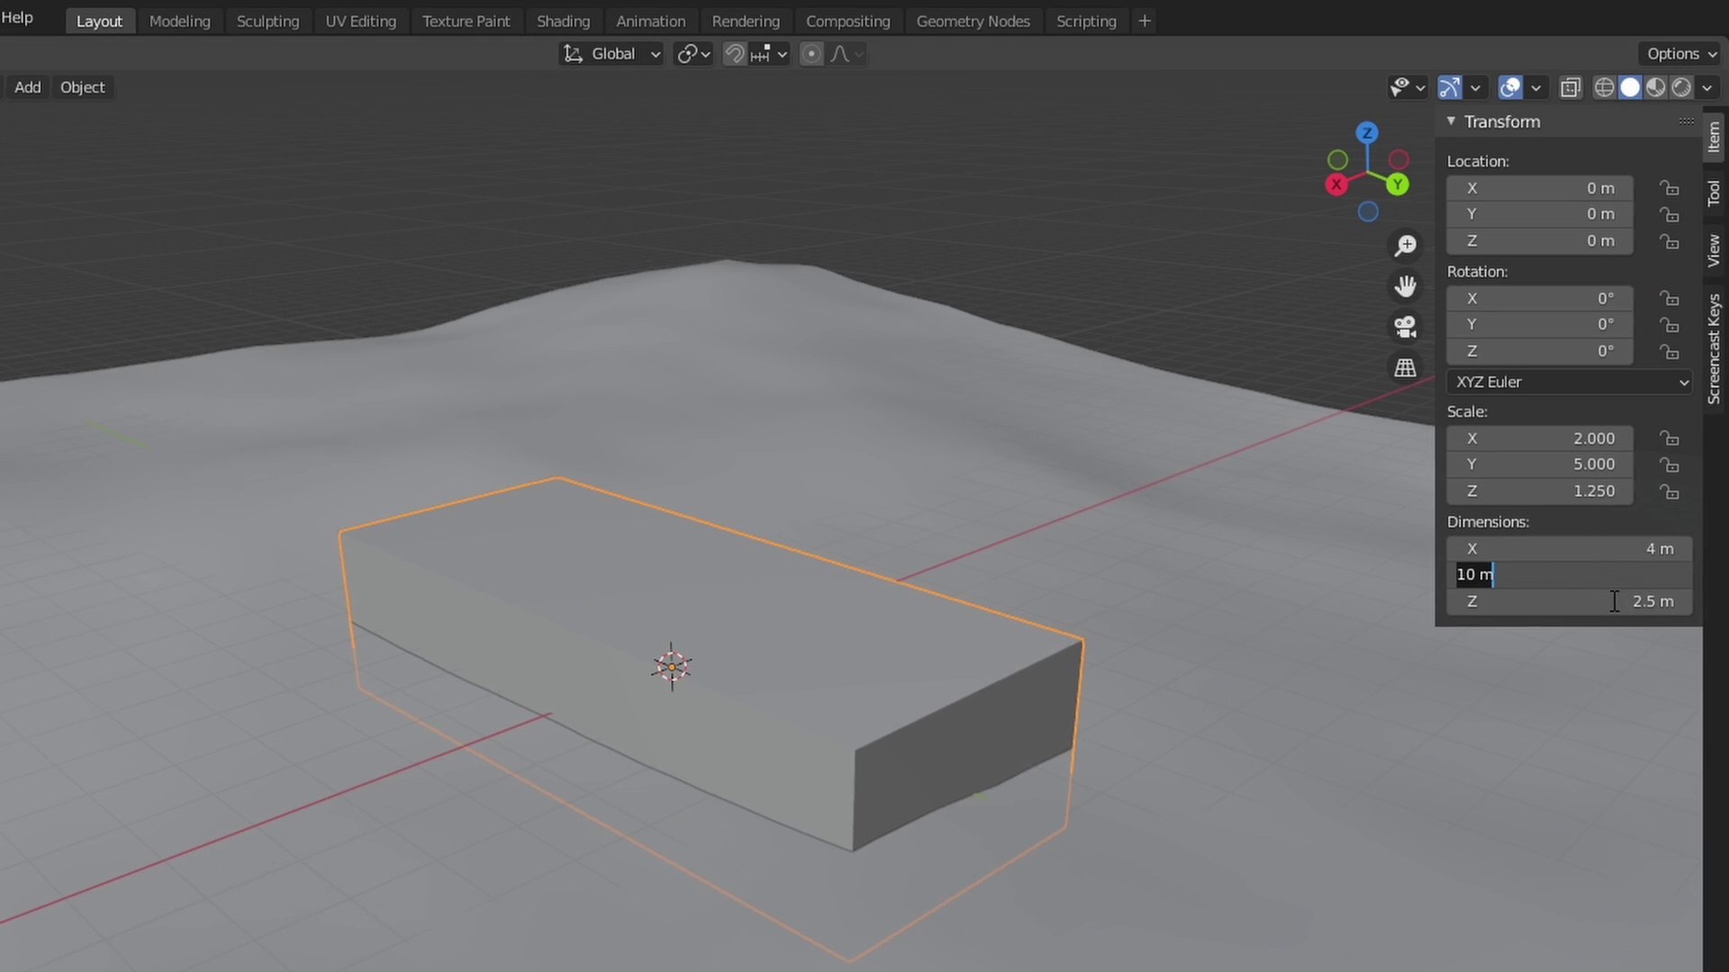
key(Return)
click(1612, 601)
text(3)
key(Tab)
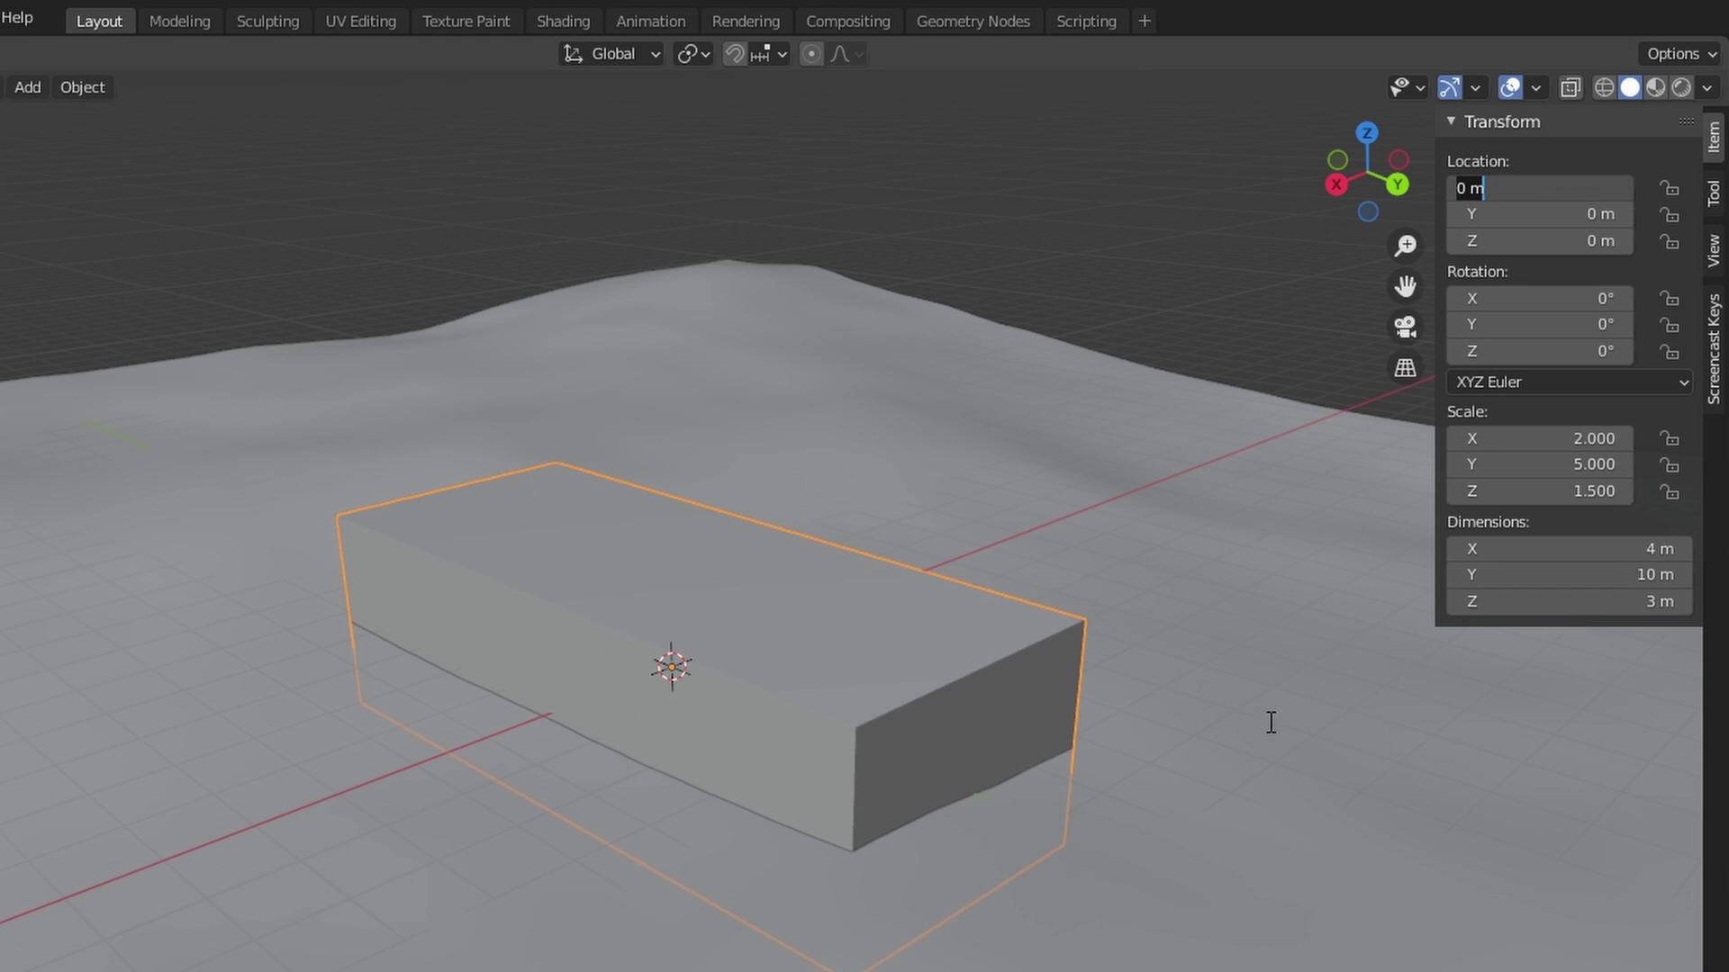
Move the cube up along the Z axis so its lower part stays submerged in the ocean surface
key(Return)
key(g)
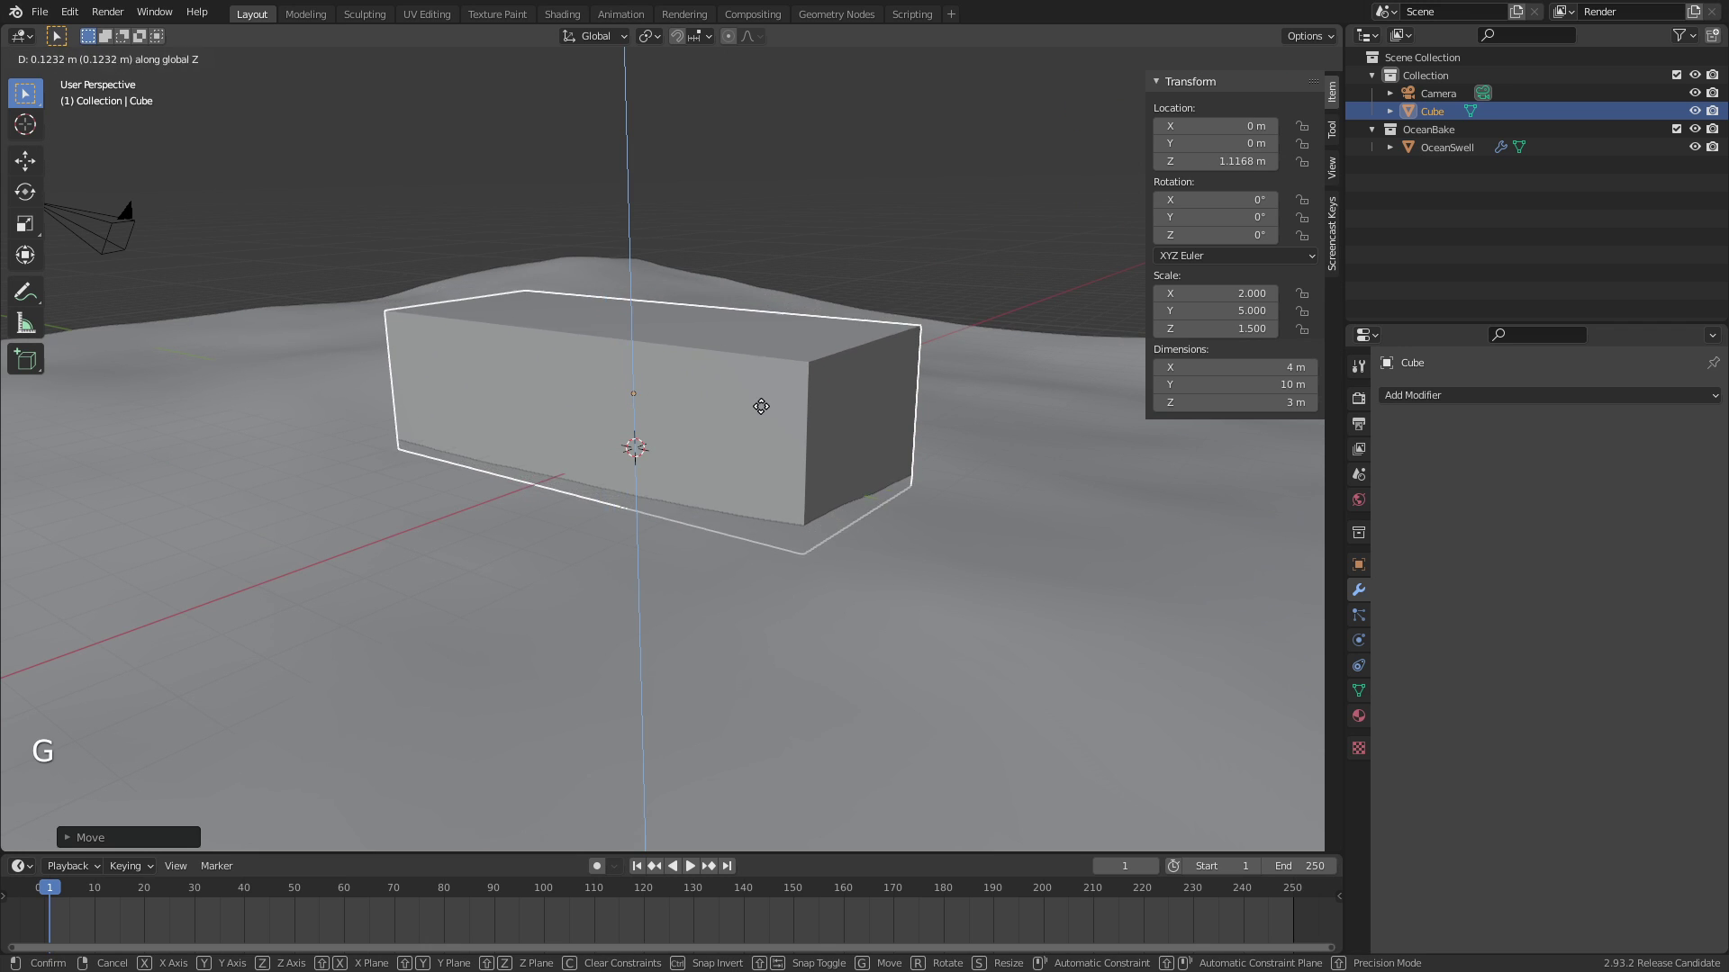
click(752, 414)
mouse_move(748, 419)
middle_down()
mouse_move(843, 383)
mouse_move(785, 392)
mouse_move(760, 504)
mouse_move(759, 452)
mouse_move(721, 440)
mouse_move(747, 441)
middle_up()
key(g)
click(765, 414)
Hide the cube's transform values from the 3D view
key(n)
key(n)
key(n)
key(n)
key(n)
key(n)
key(n)
key(n)
key(n)
key(n)
key(n)
key(n)
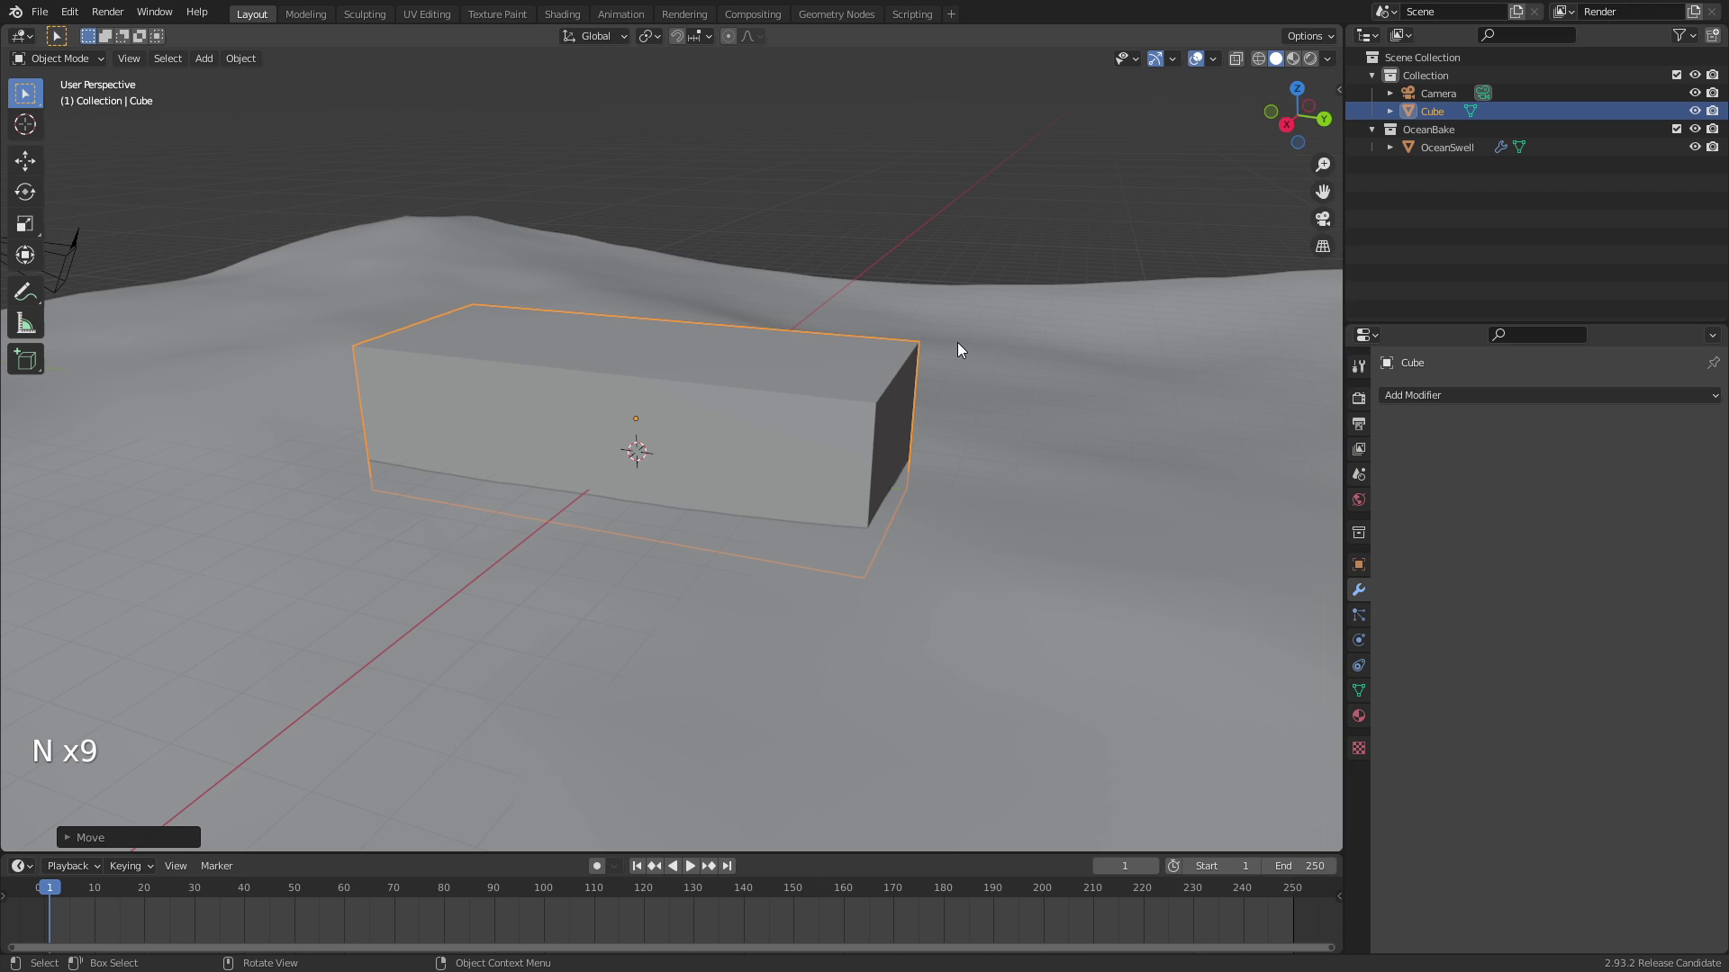
key(n)
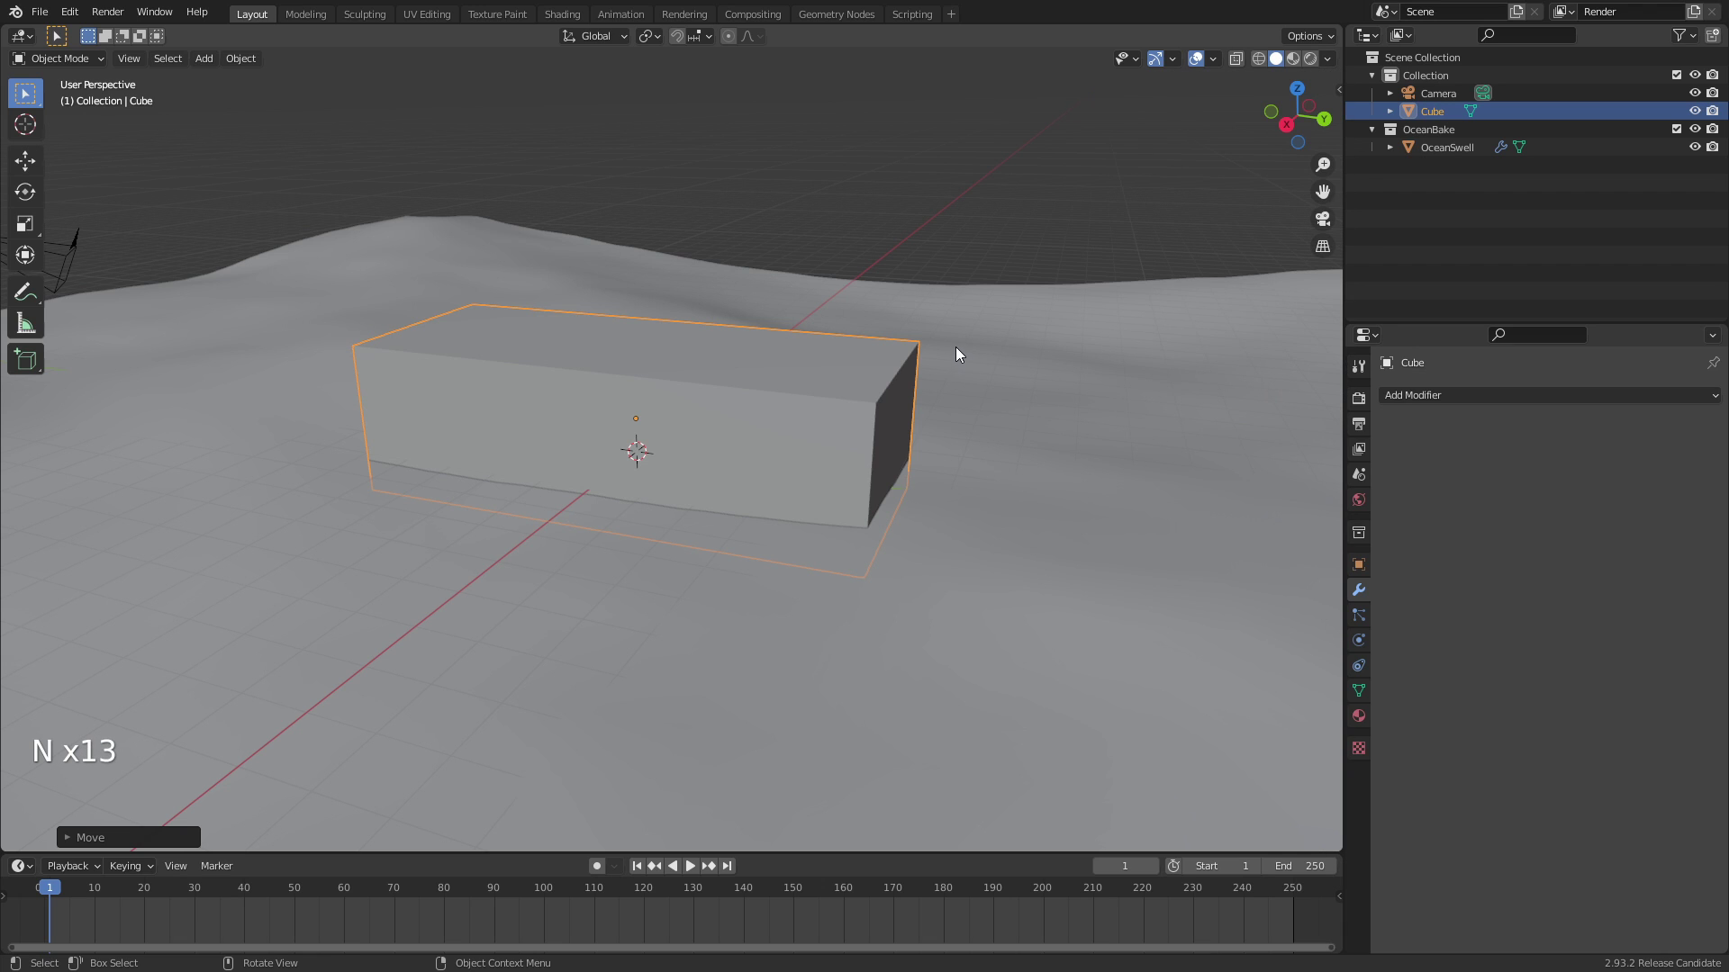
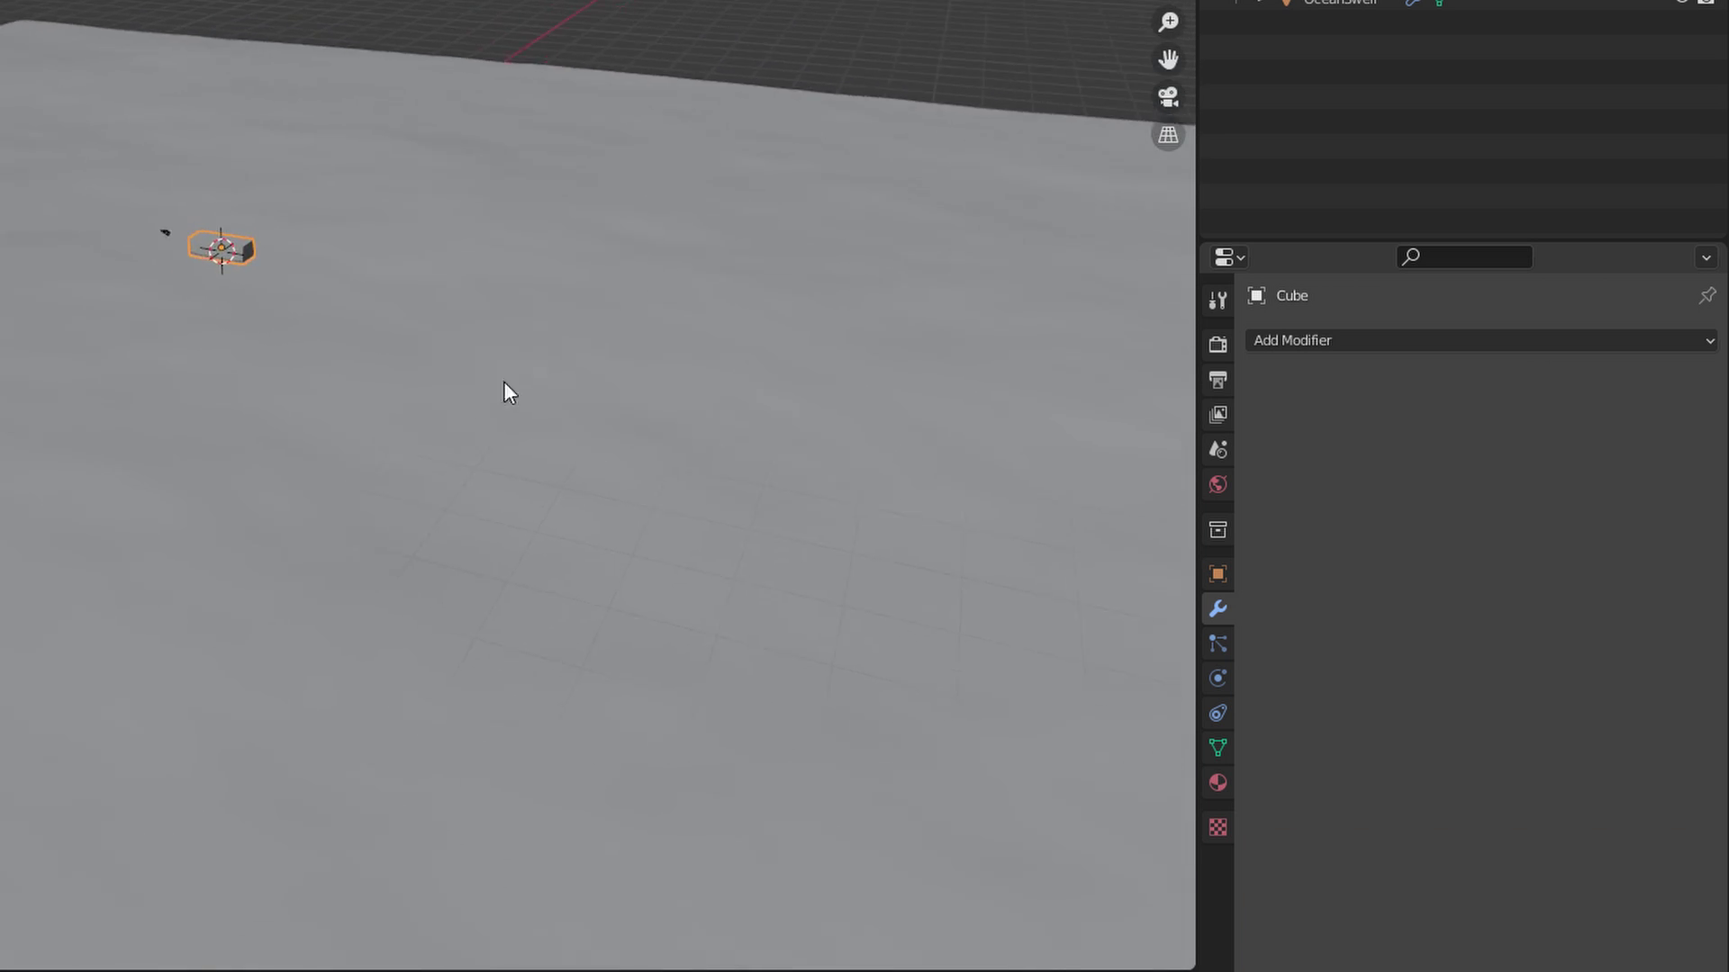
Select the ocean surface and set its wave Wind Velocity to 8.3 m/s
shift+middle_drag(185, 370, 586, 394)
scroll(498, 419, up, 5)
click(749, 328)
middle_drag(749, 327, 683, 360)
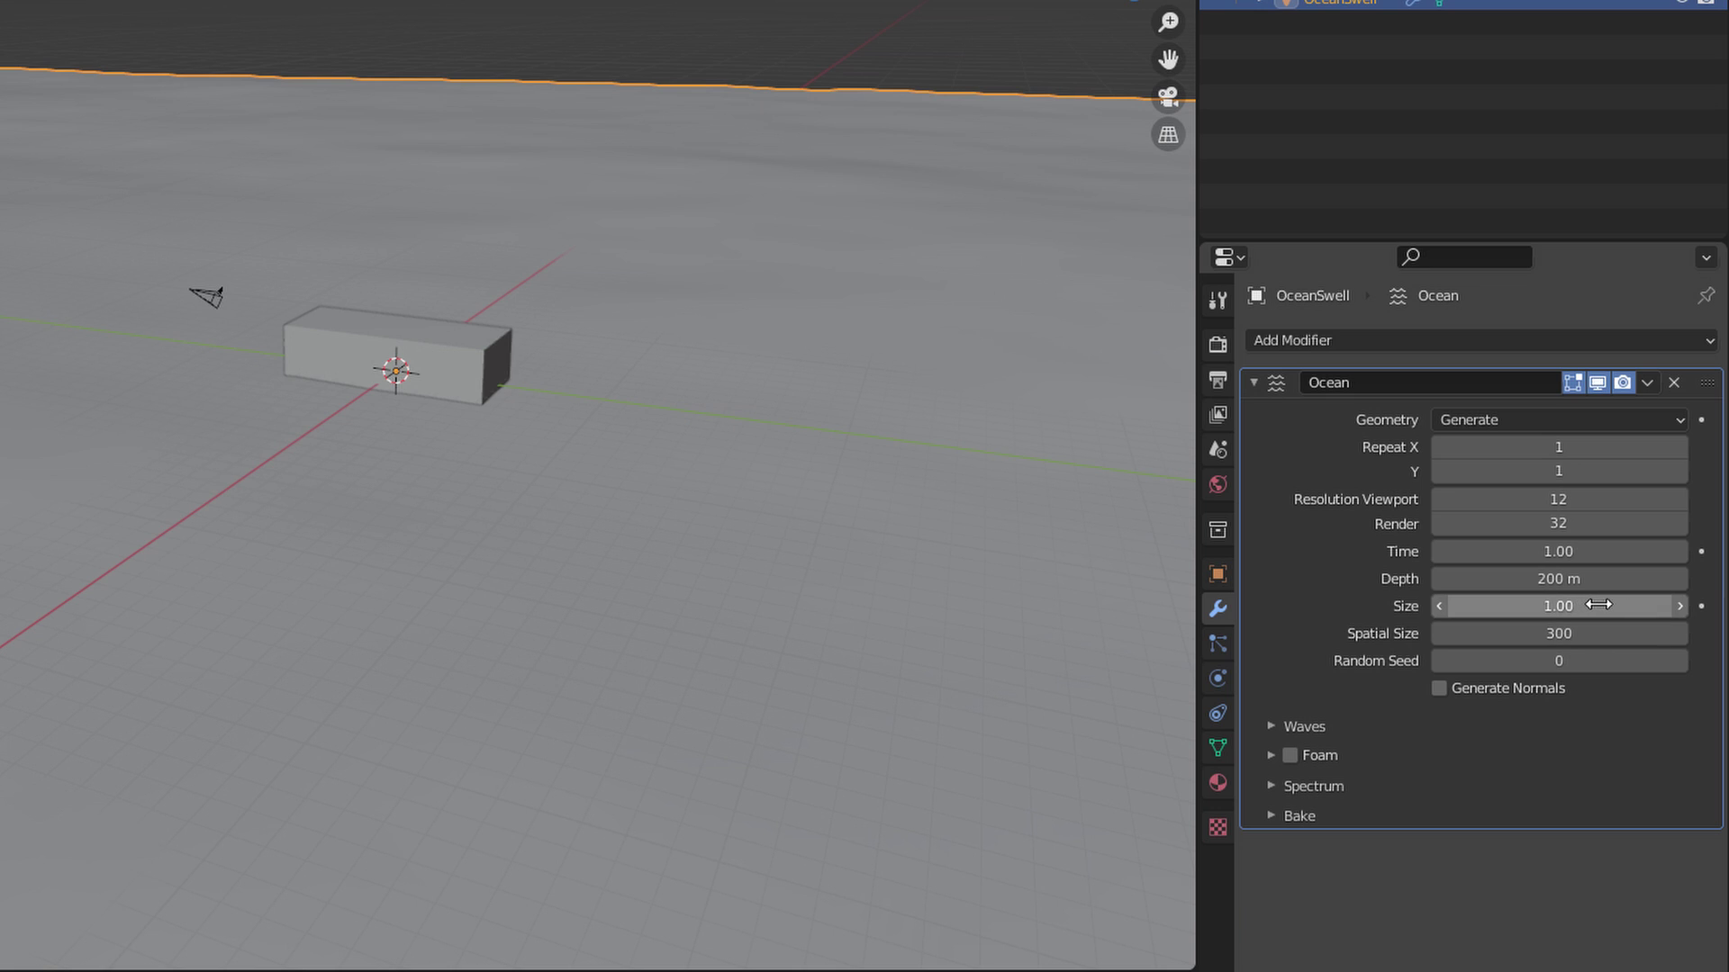
click(1305, 727)
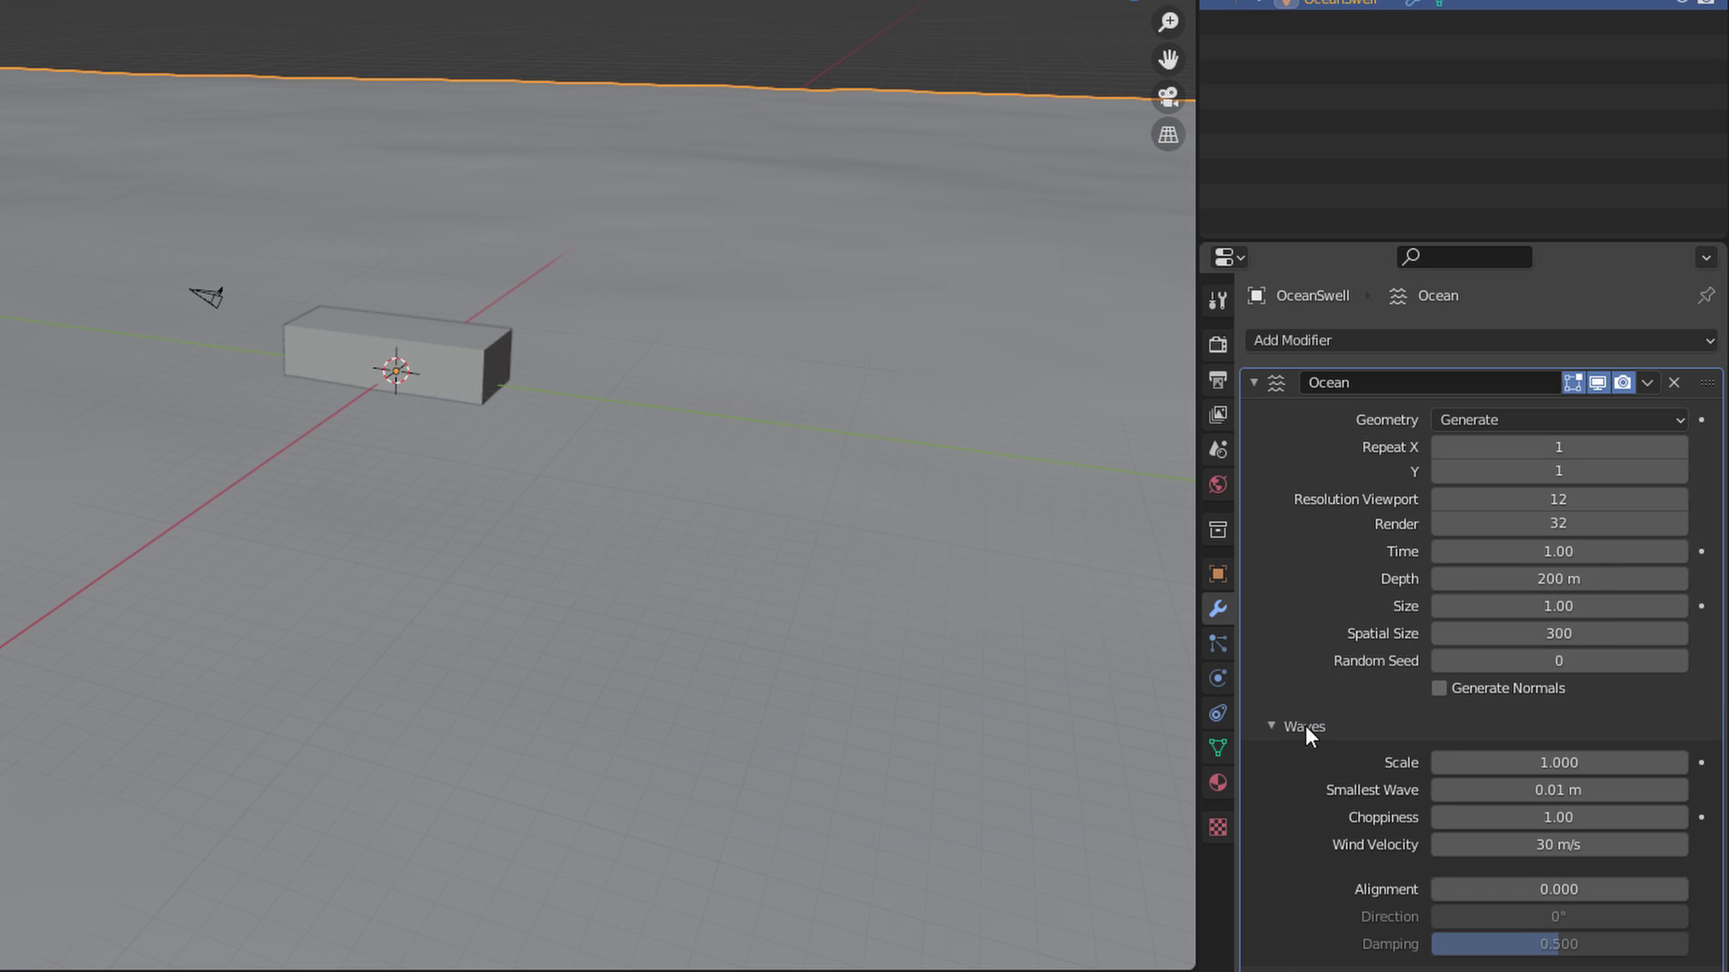
click(1597, 851)
text(8.3)
key(Return)
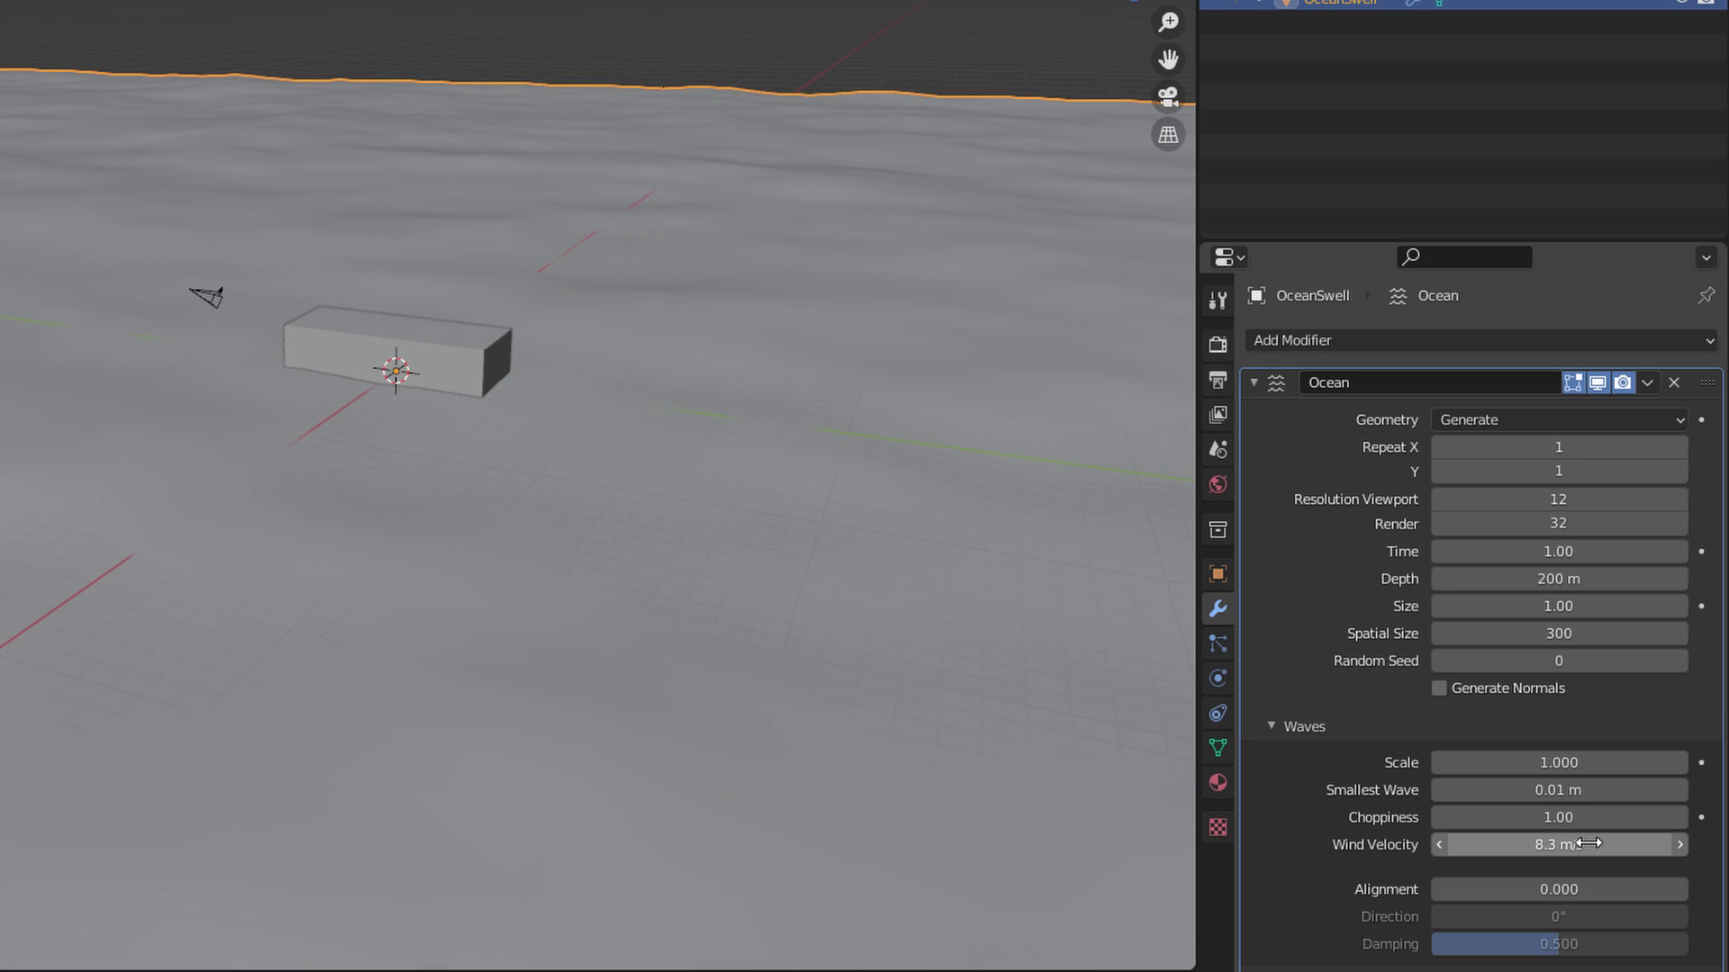
Set the ocean's viewport resolution to 16 and adjust its Wind Velocity to 7.2 m/s
mouse_move(1532, 843)
mouse_down()
mouse_move(1558, 844)
mouse_move(1480, 838)
mouse_move(1523, 836)
mouse_up()
click(1584, 499)
text(16)
key(Return)
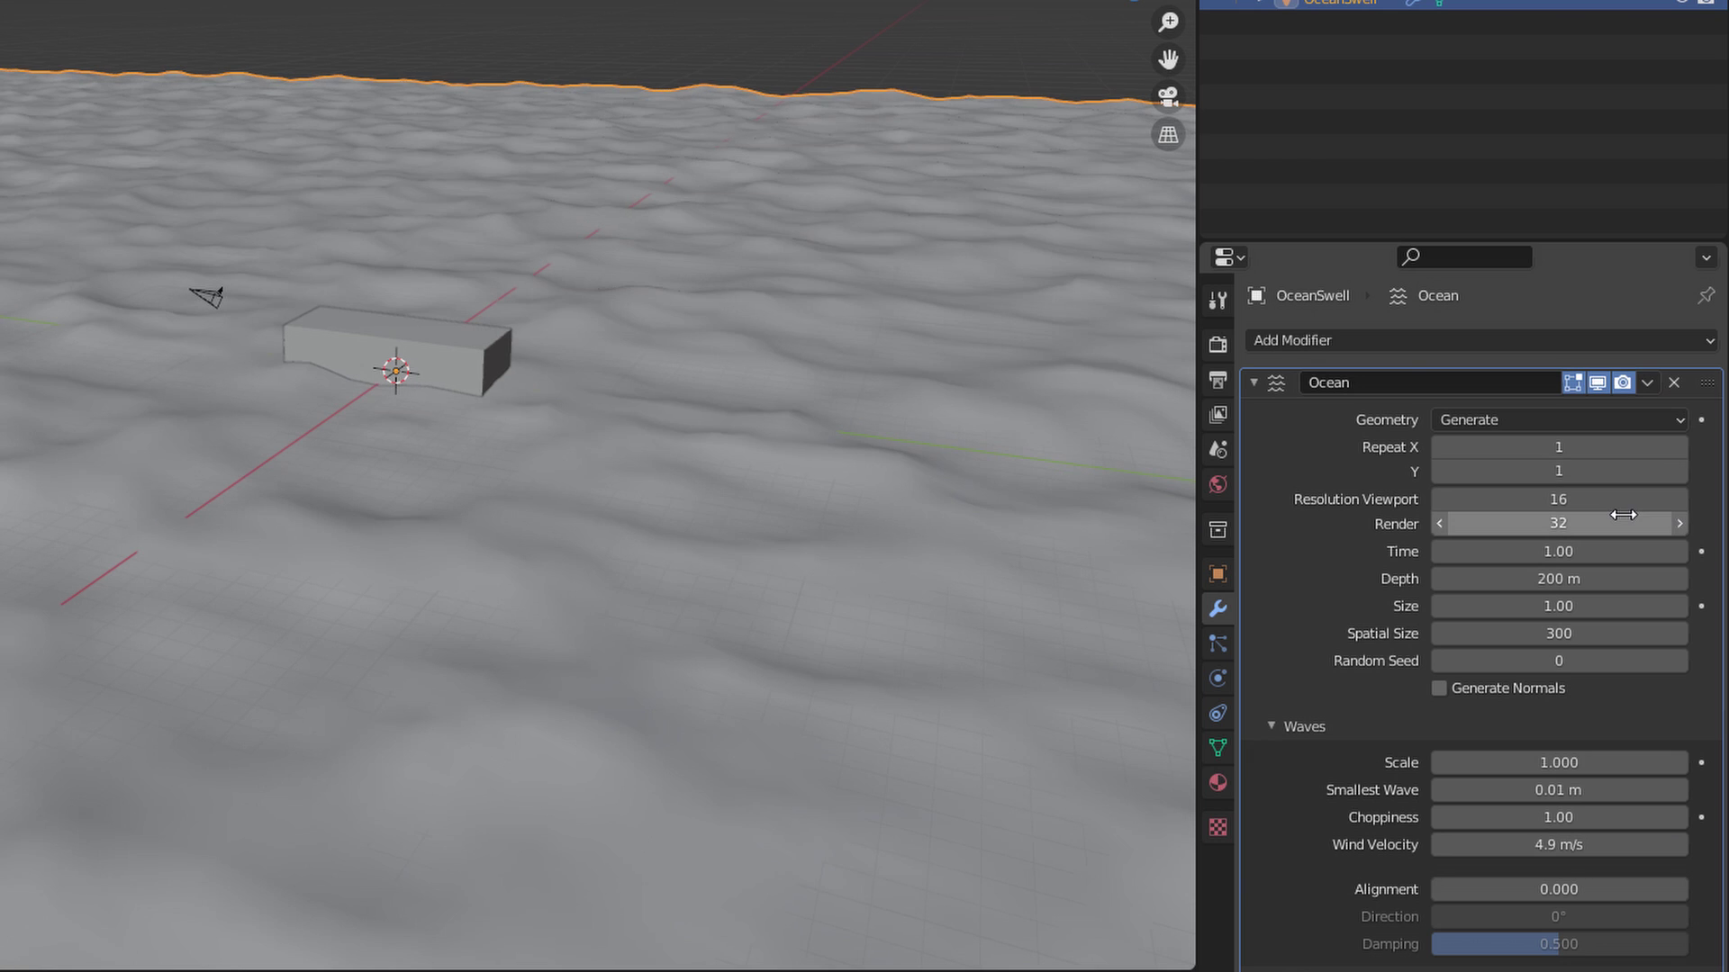
mouse_move(1601, 840)
mouse_down()
mouse_move(1723, 842)
mouse_move(1557, 845)
mouse_move(1613, 843)
mouse_up()
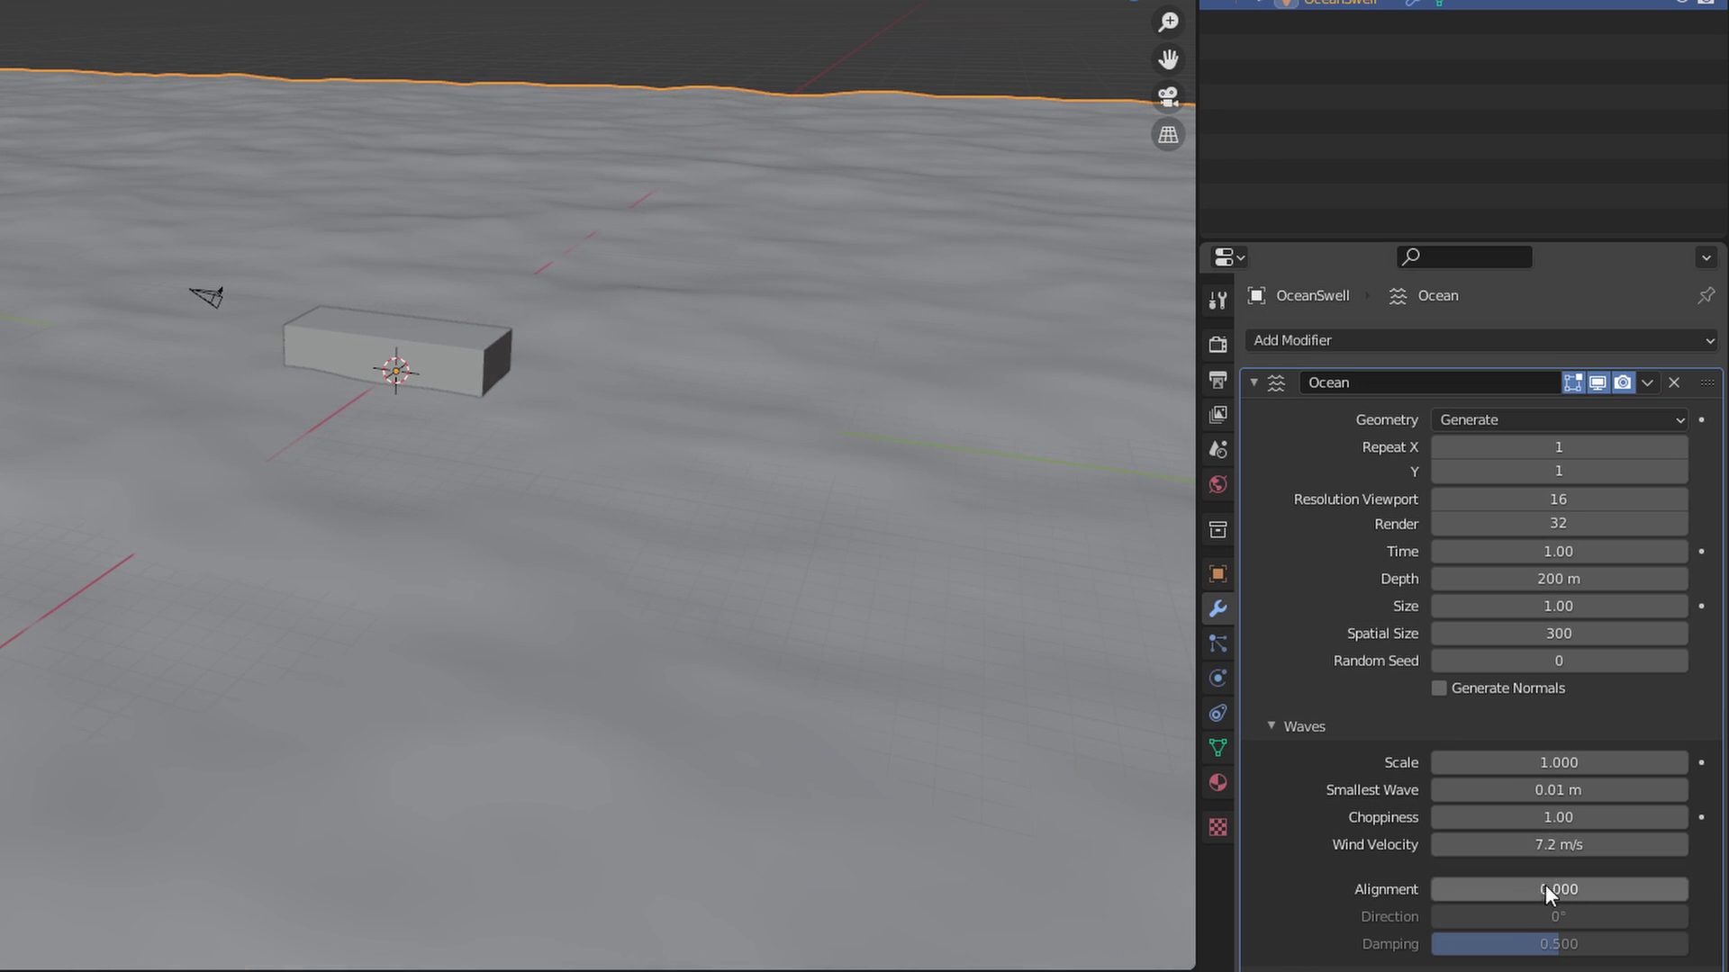
Set the ocean's wave Scale to 3.4 and adjust the wave Alignment to about 0.548
mouse_move(1552, 887)
mouse_down()
mouse_move(1533, 887)
mouse_move(1699, 903)
mouse_move(1392, 901)
mouse_move(1612, 884)
mouse_move(1524, 870)
mouse_up()
middle_drag(810, 504, 1120, 501)
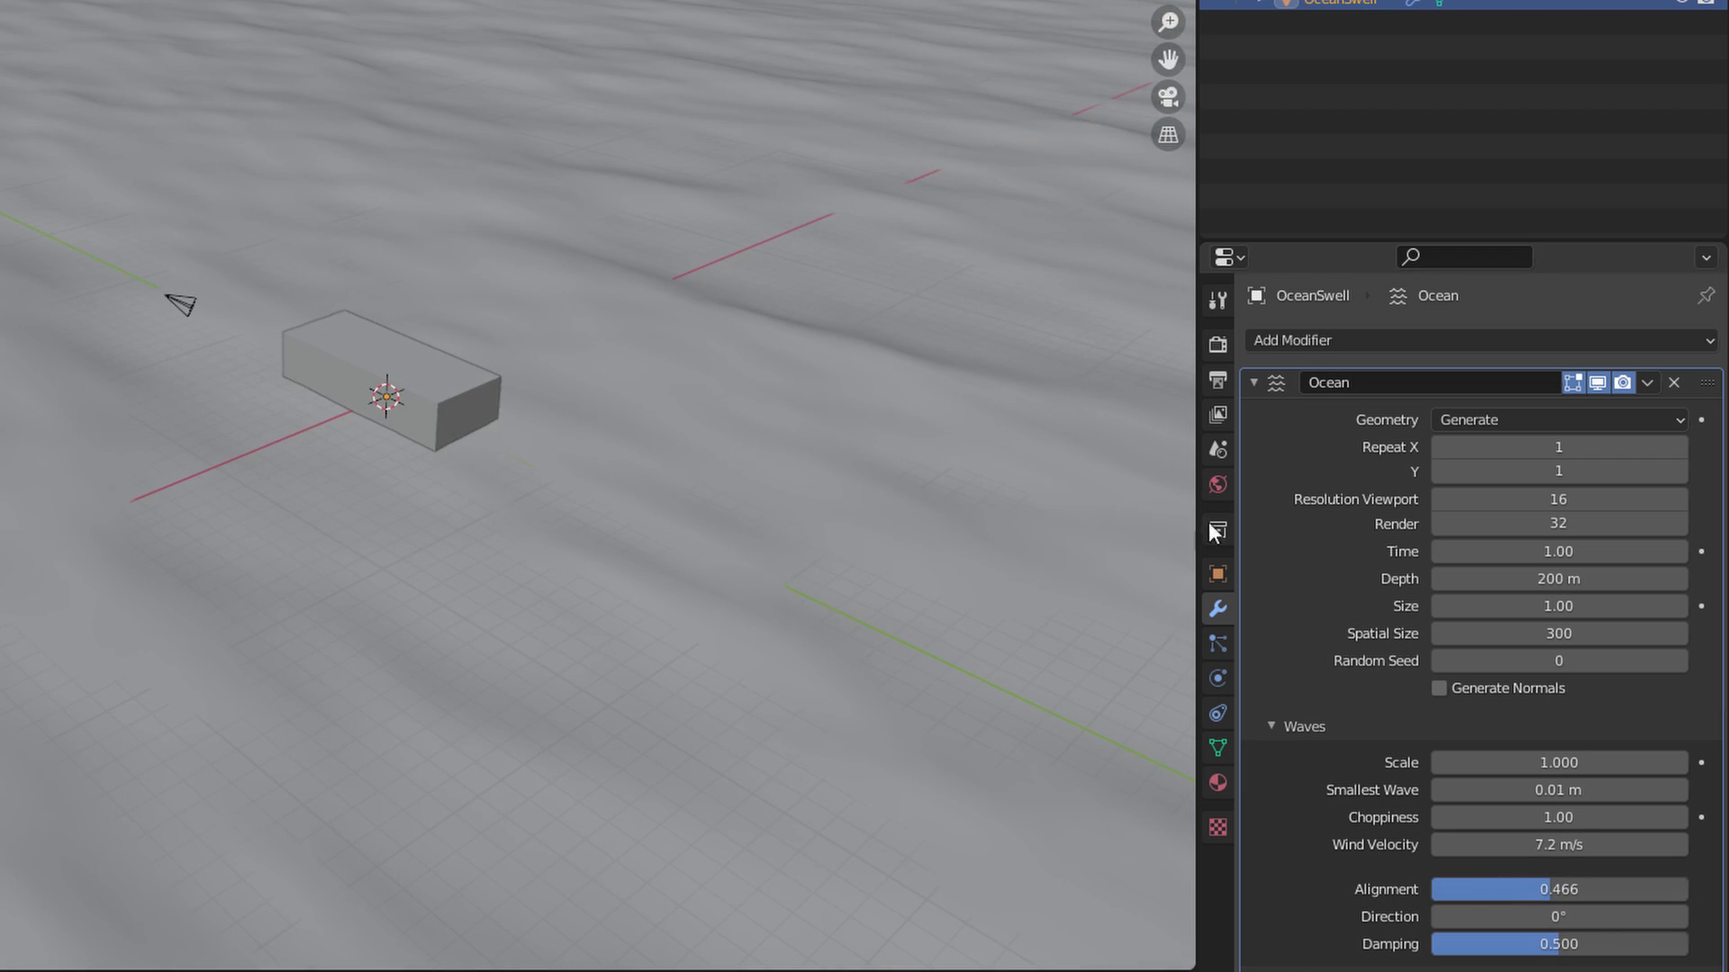
drag(1584, 763, 1620, 771)
drag(1581, 884, 1487, 858)
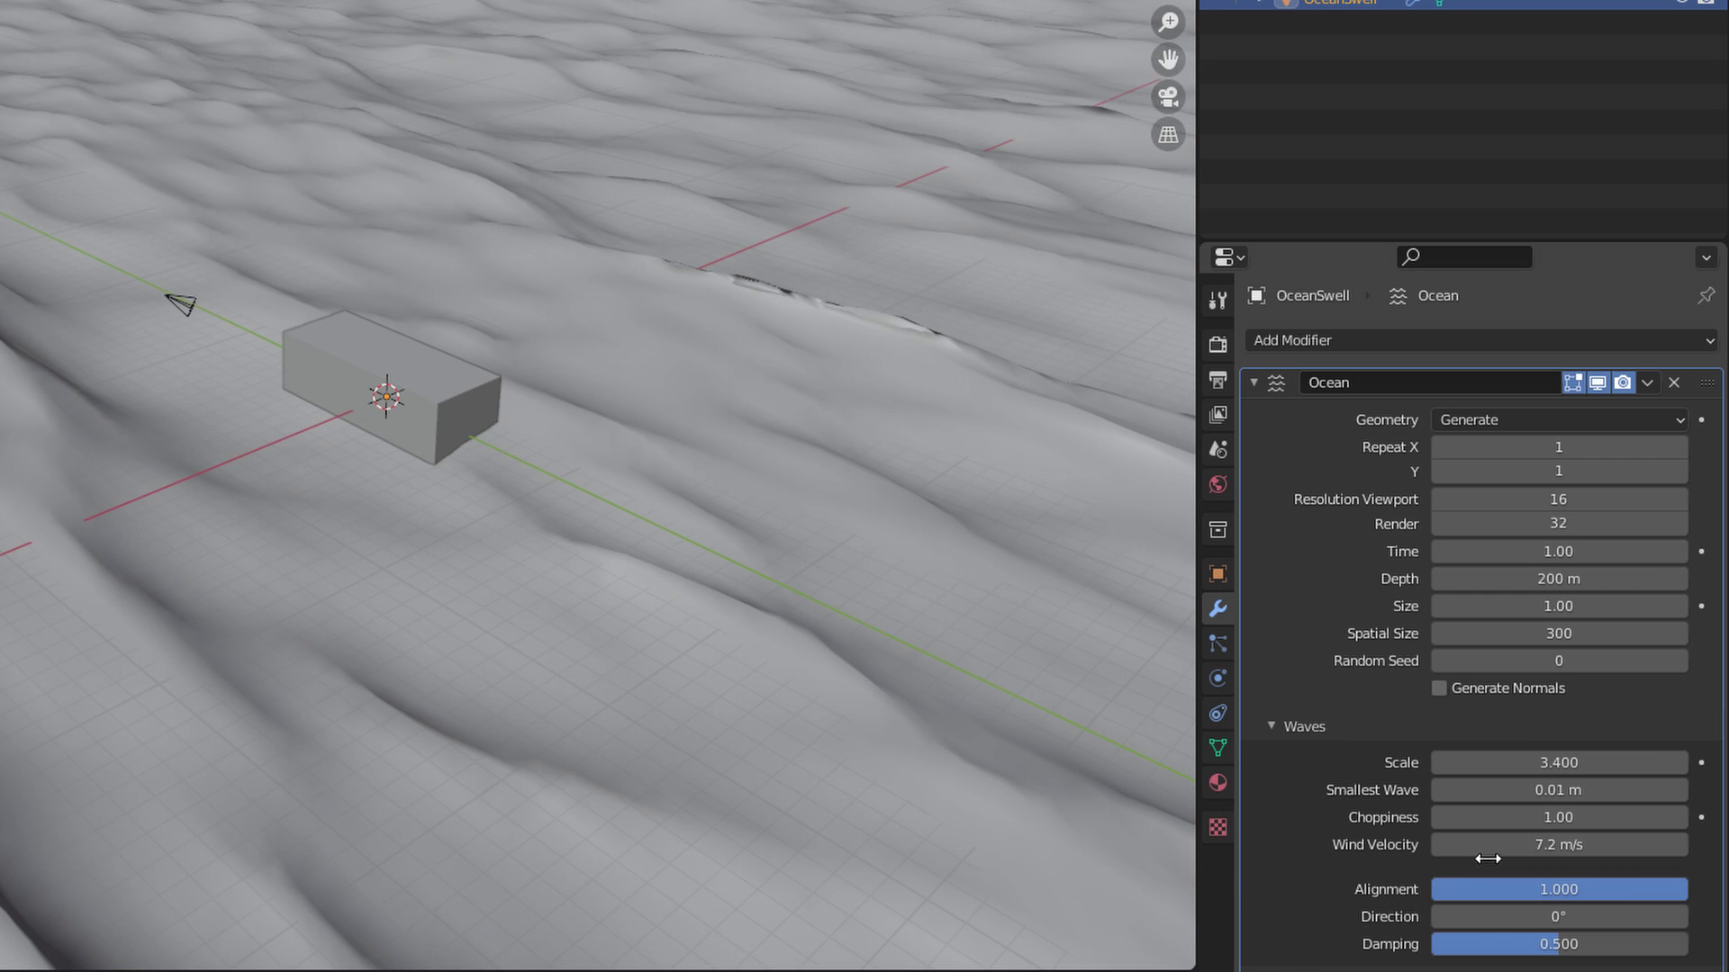
drag(1597, 886, 1554, 904)
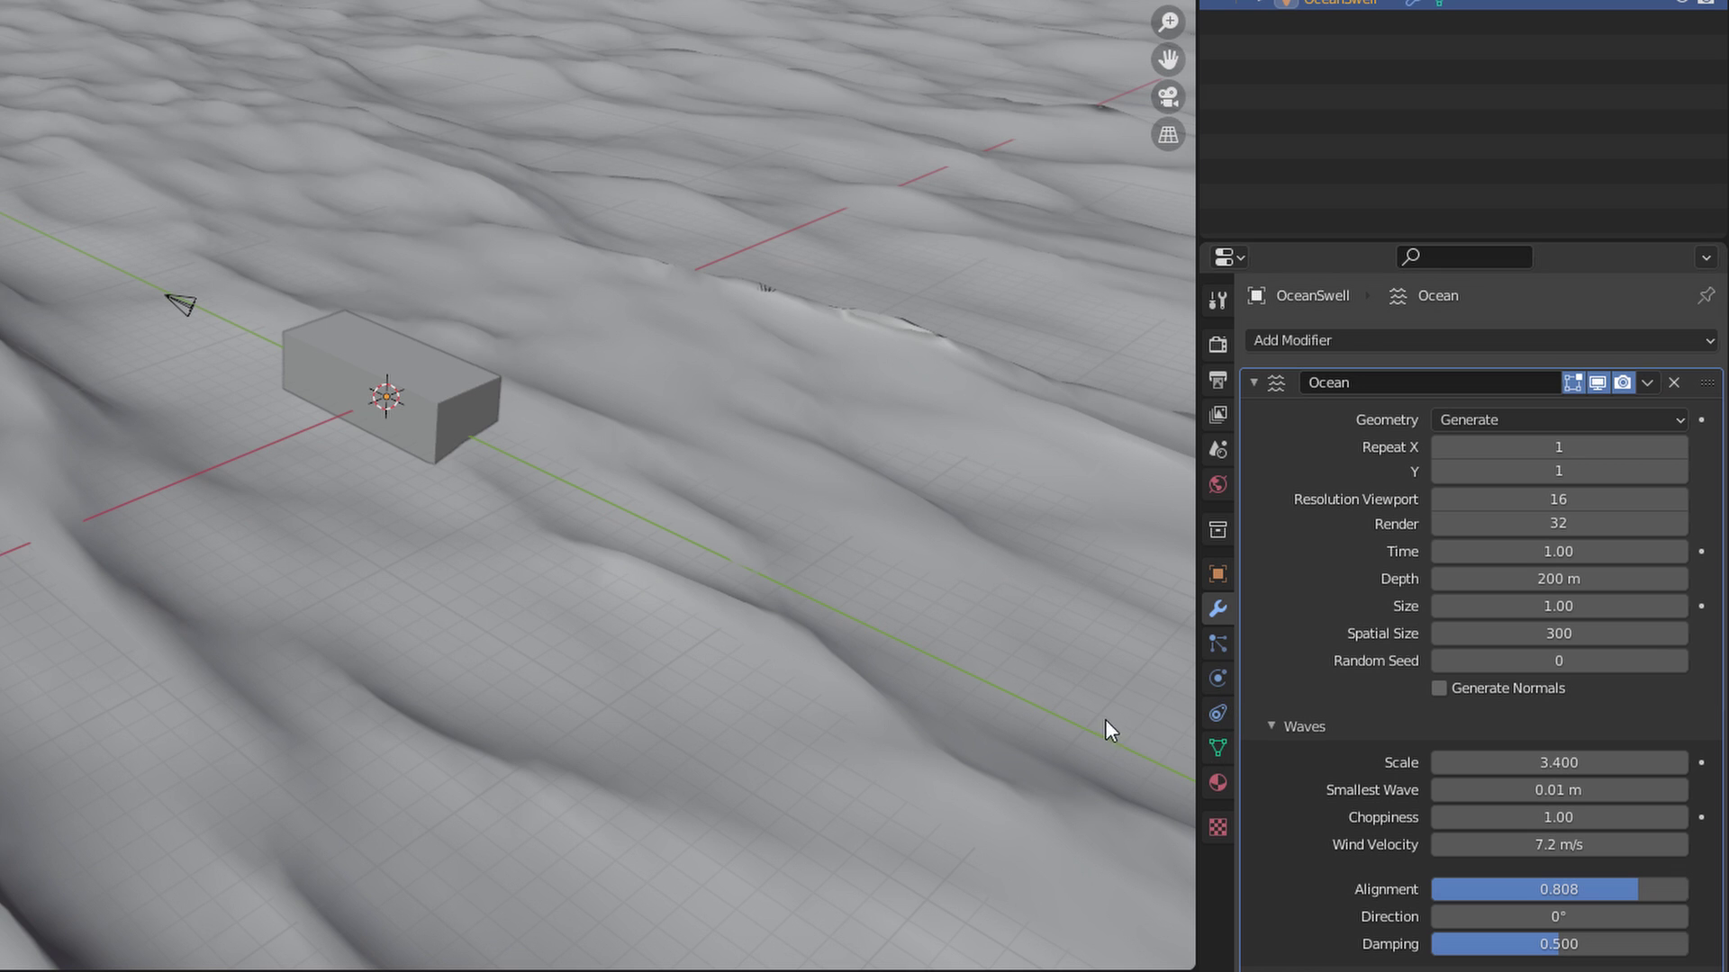
mouse_move(1618, 890)
mouse_down()
mouse_move(1504, 907)
mouse_move(1698, 904)
mouse_move(1491, 910)
mouse_move(1586, 895)
mouse_up()
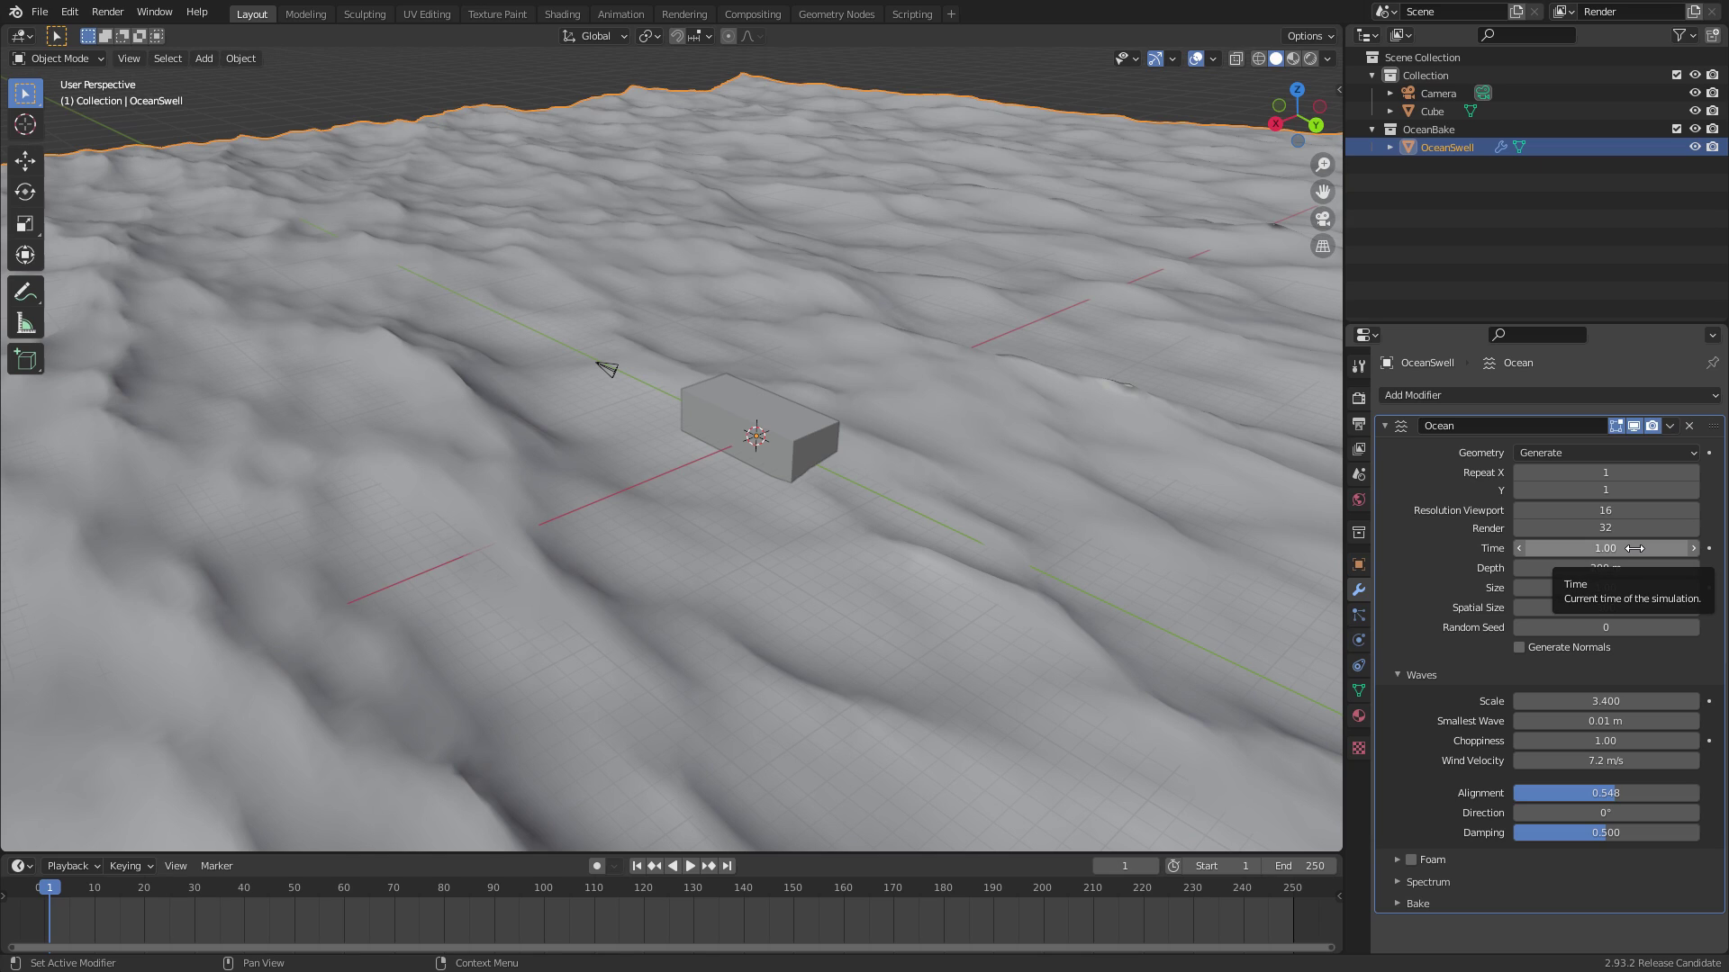
Set the Ocean modifier's Time to 0 with a keyframe at frame 0 and reselect the ocean surface
click(482, 74)
key(Left)
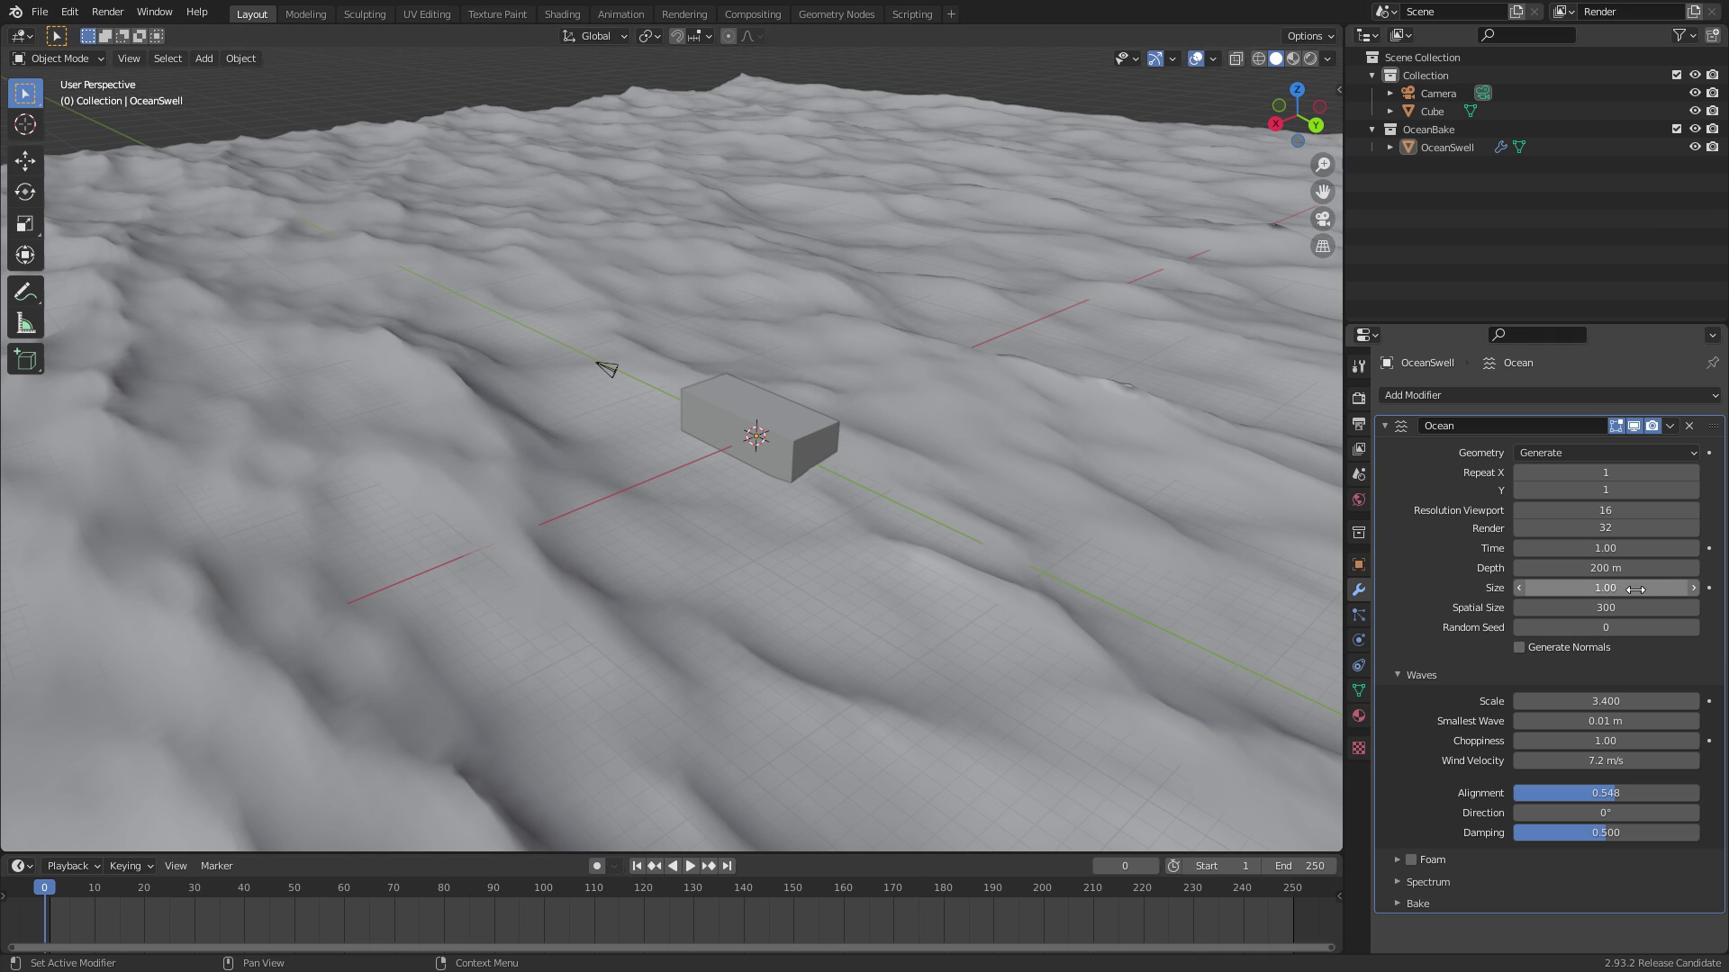
click(1630, 547)
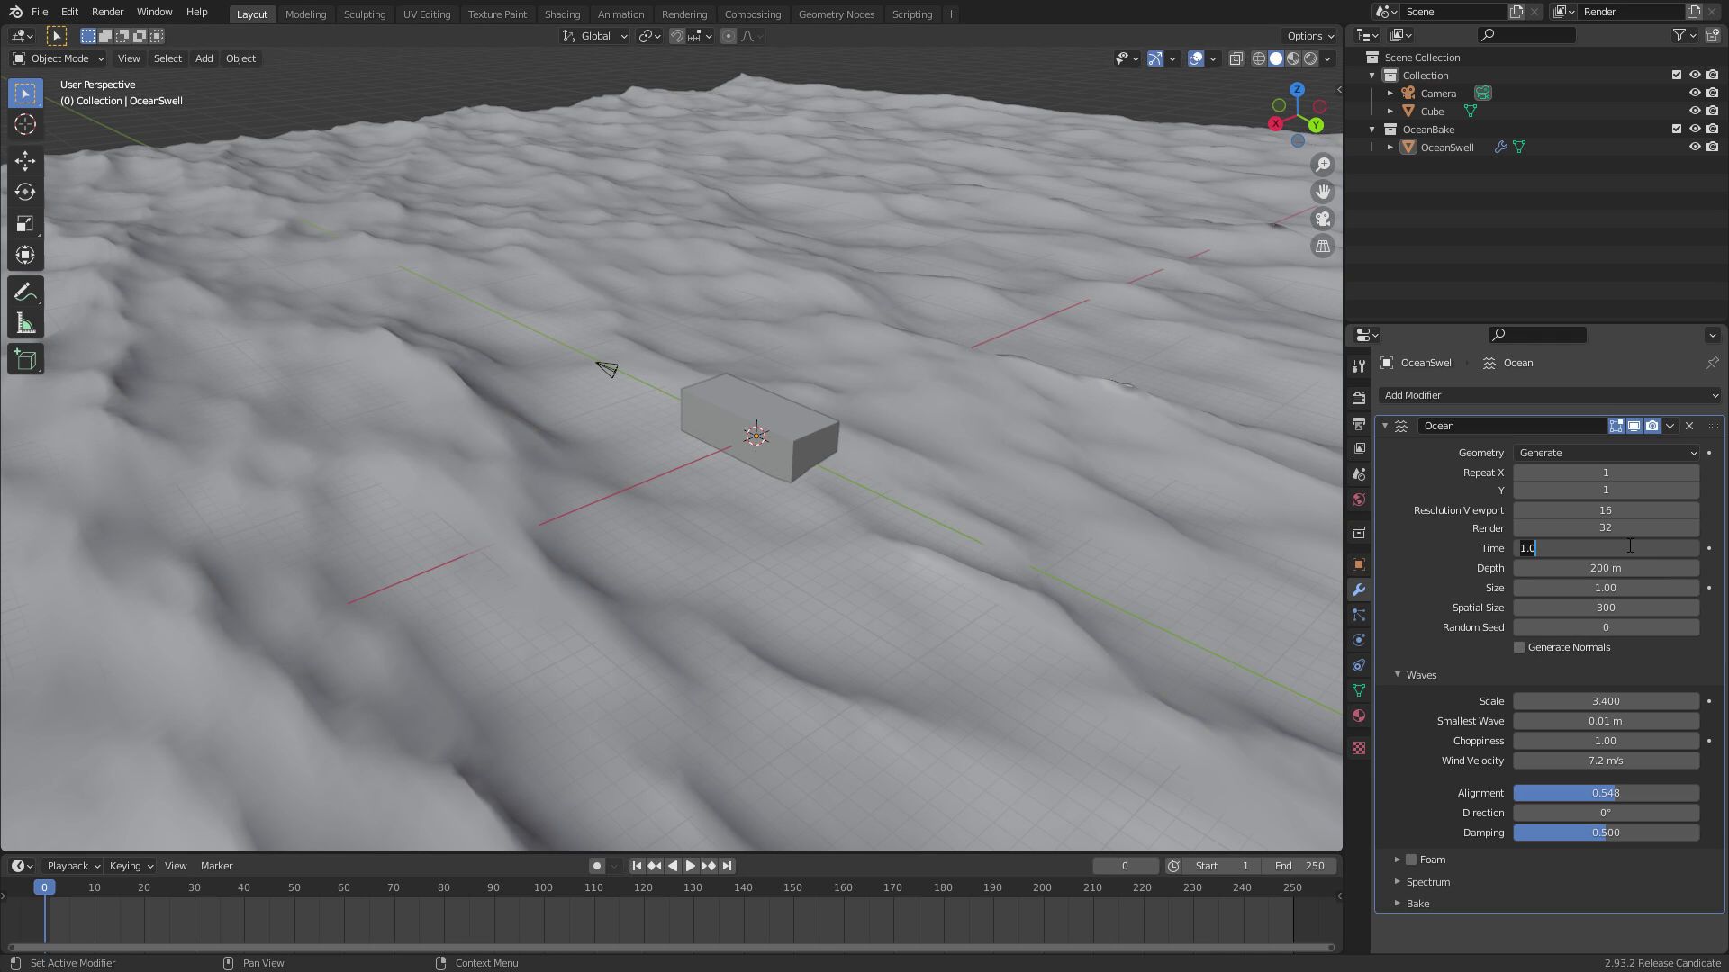
text(0)
key(Return)
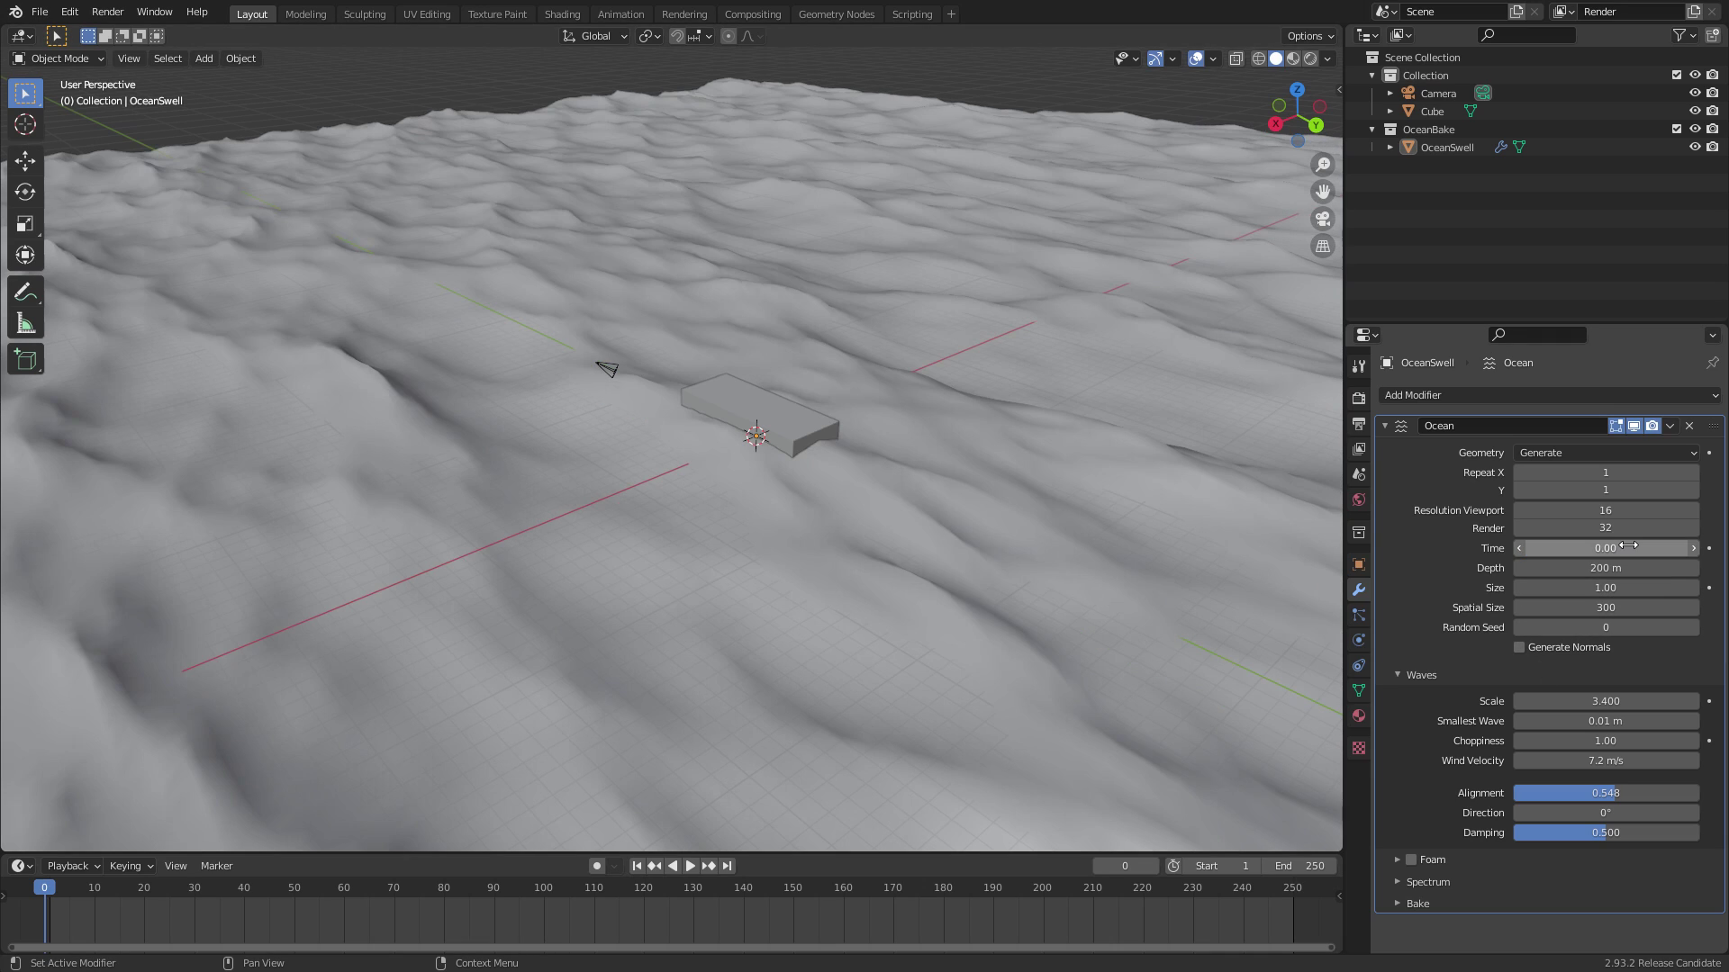
click(1709, 548)
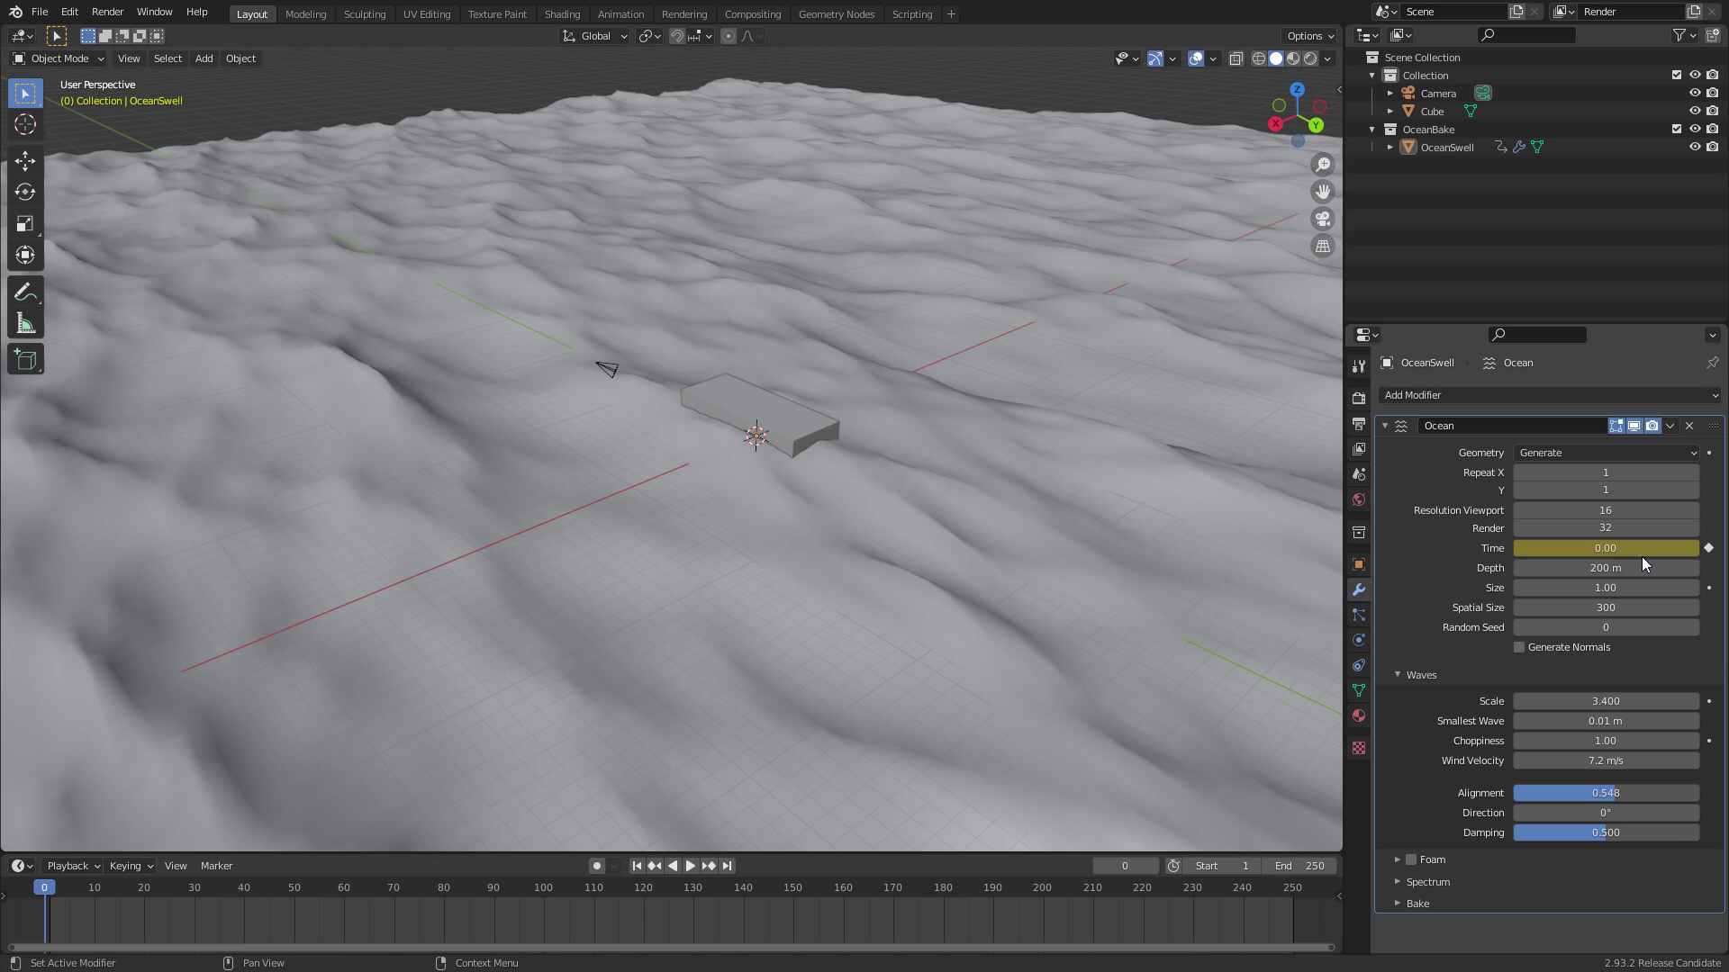
click(1239, 604)
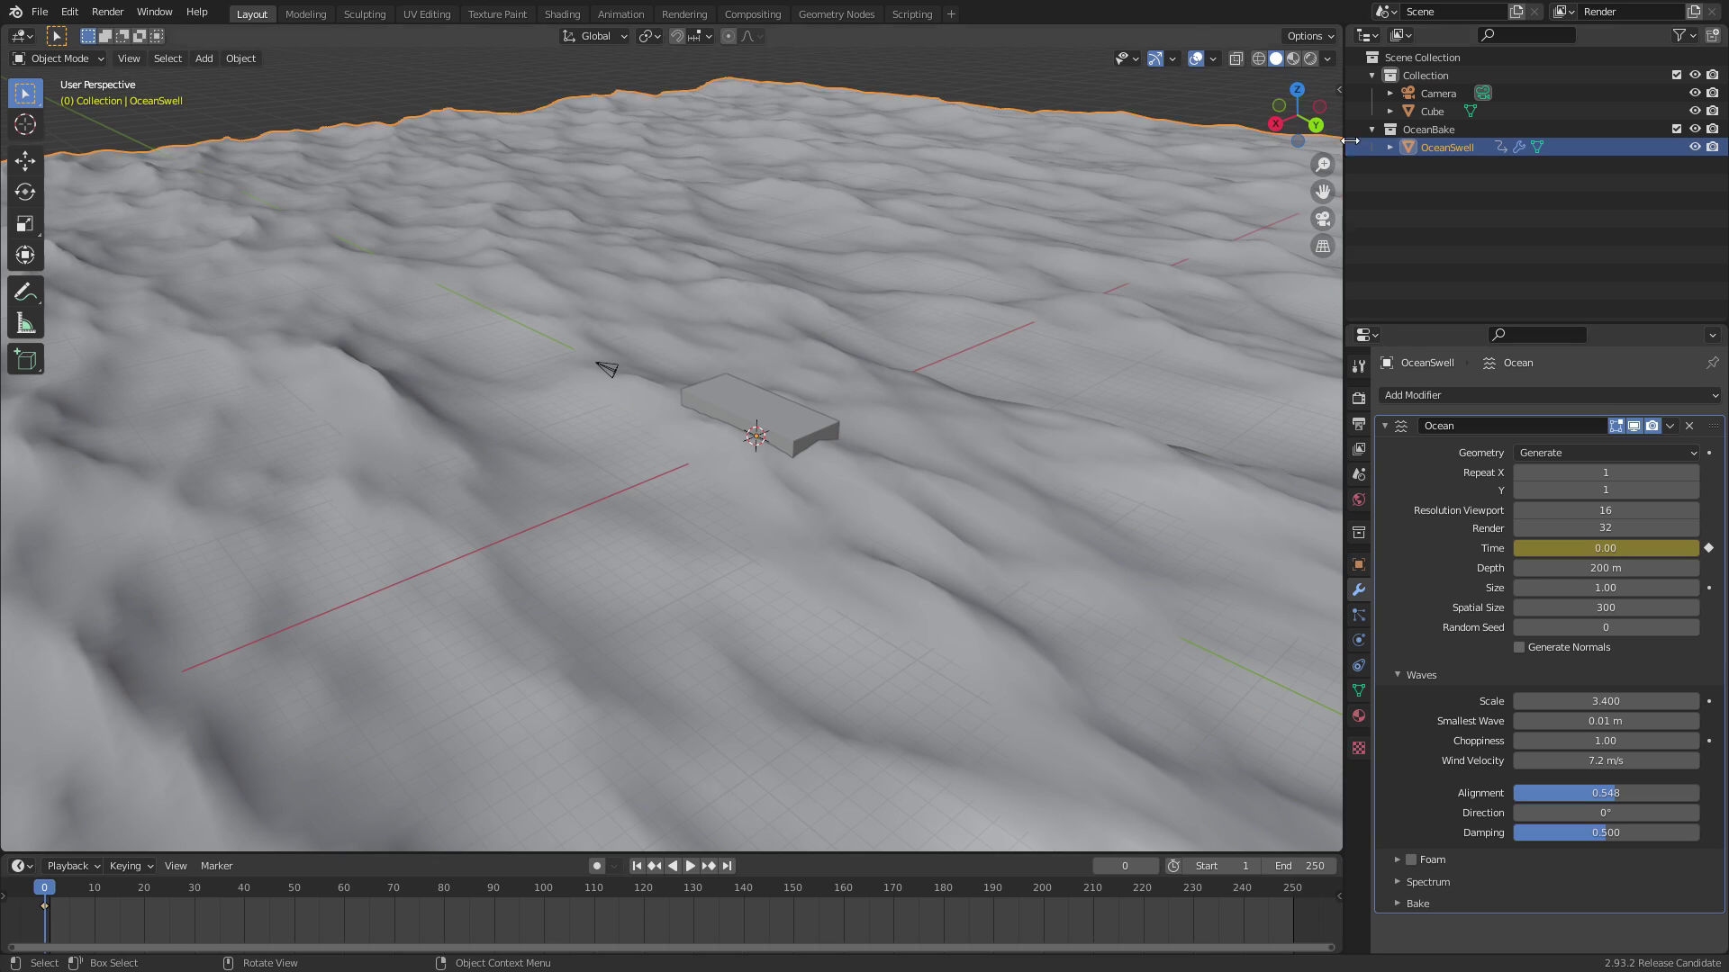
click(44, 907)
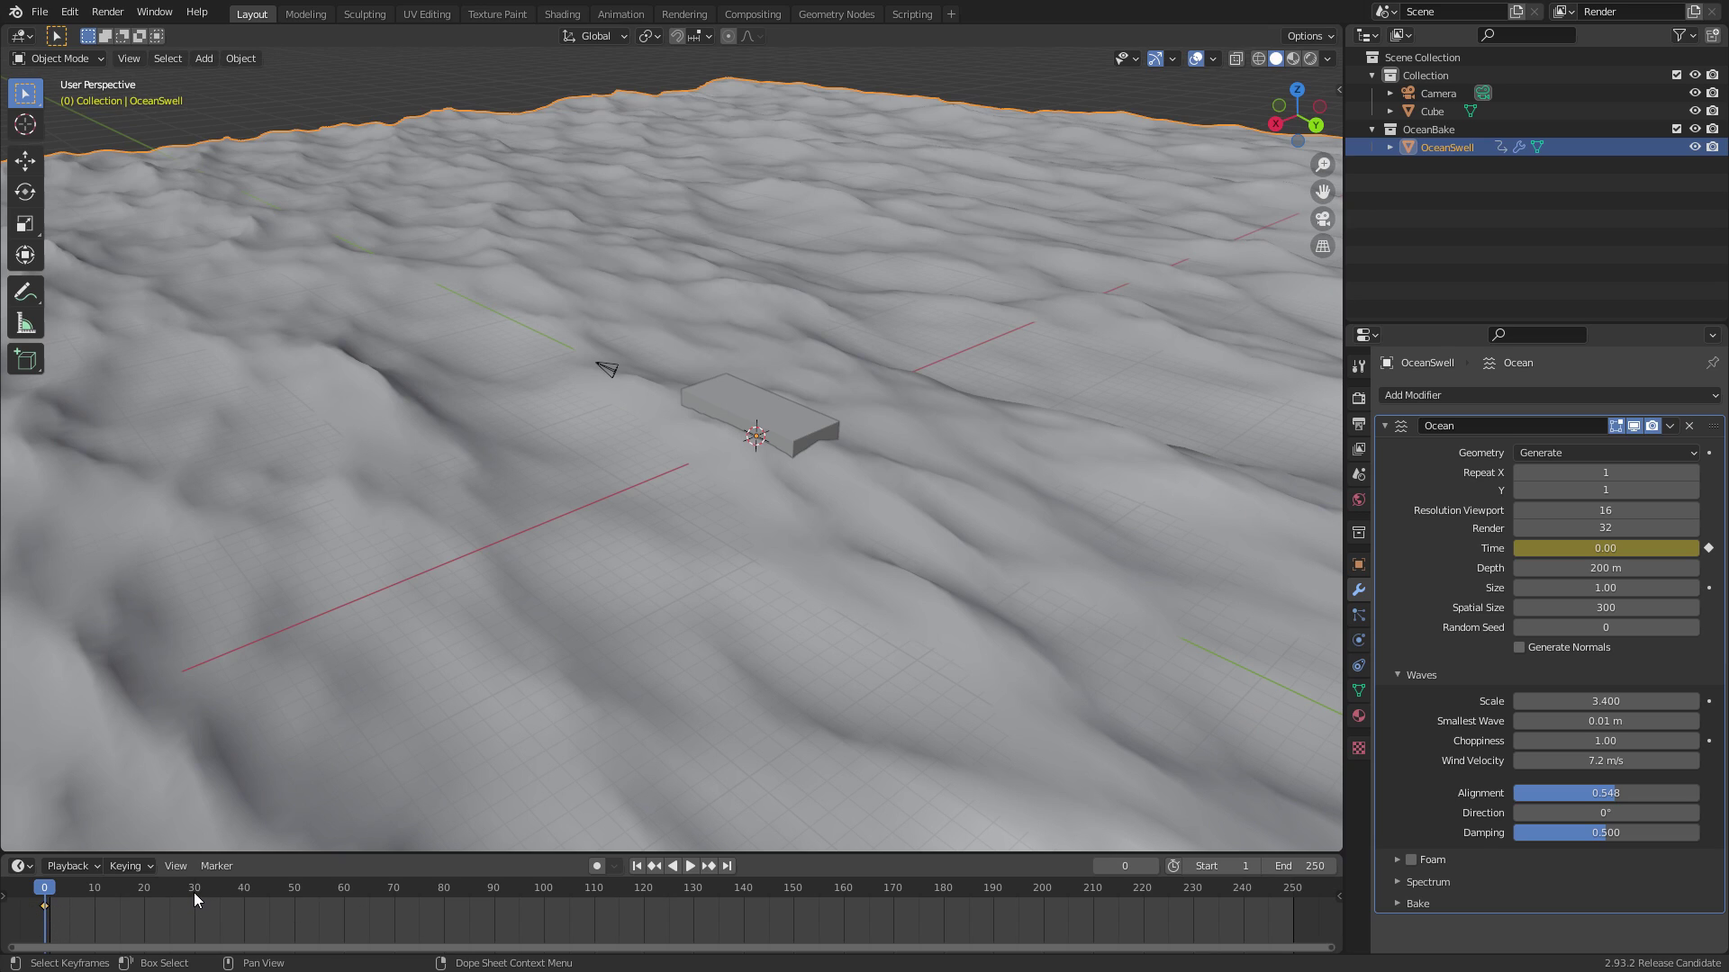
Check the scene's frame rate in the output settings and move the playhead to frame 24
click(1360, 424)
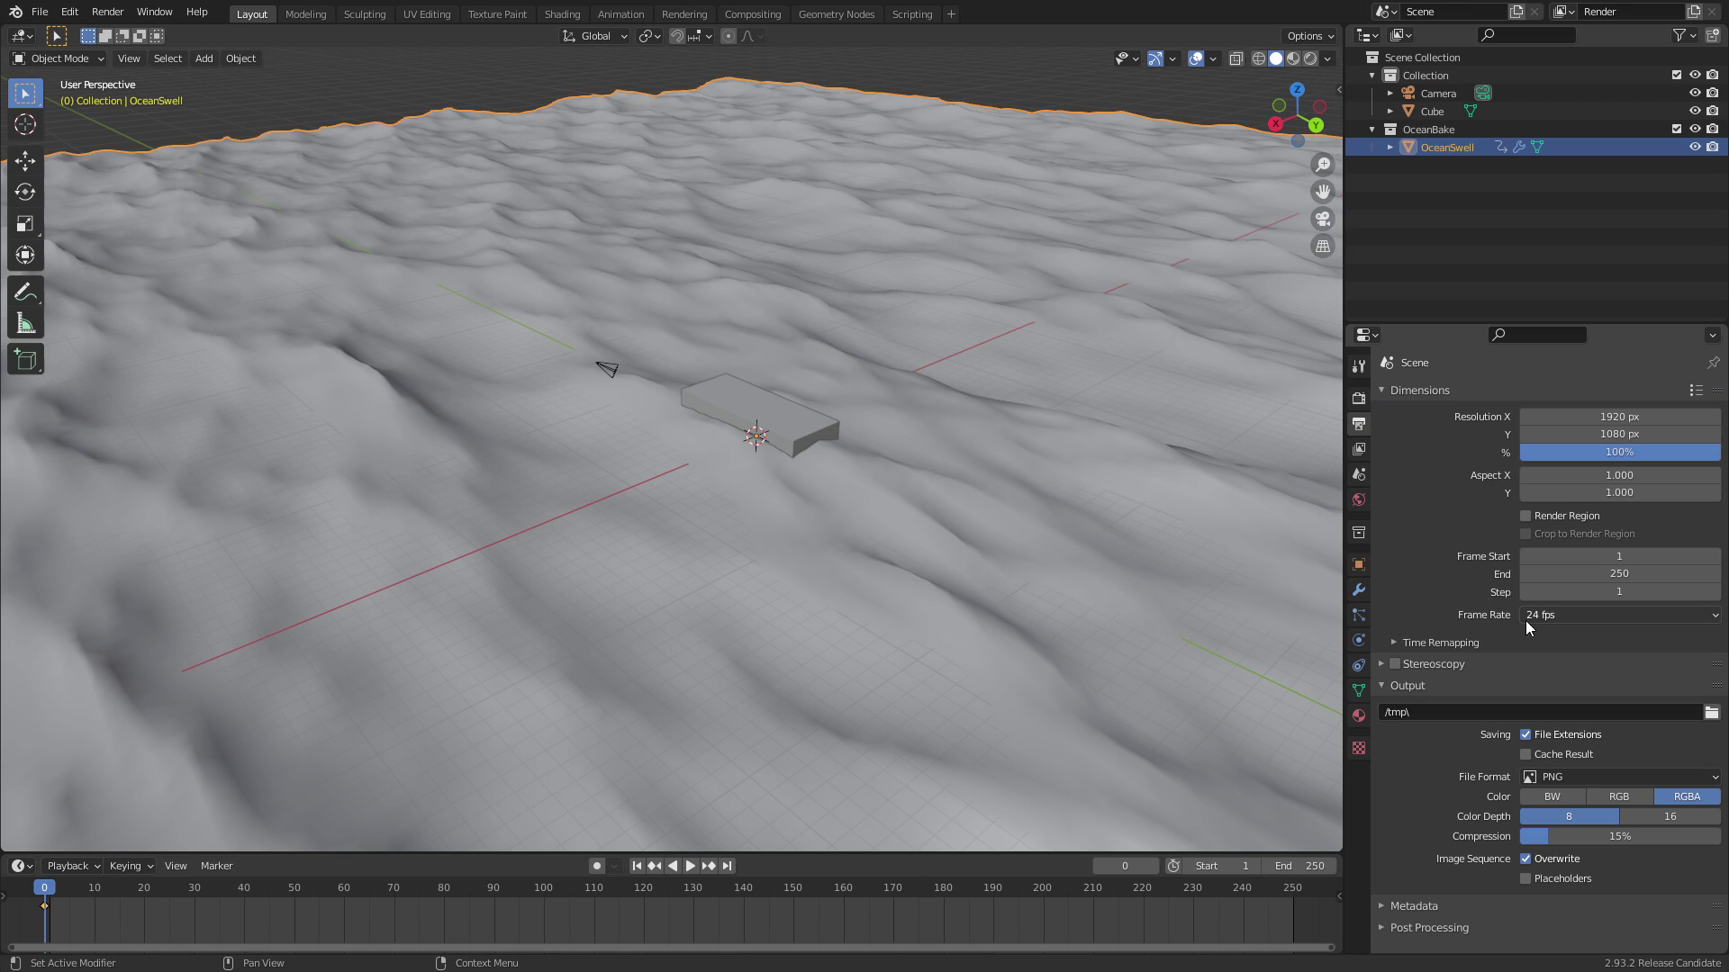
key(space)
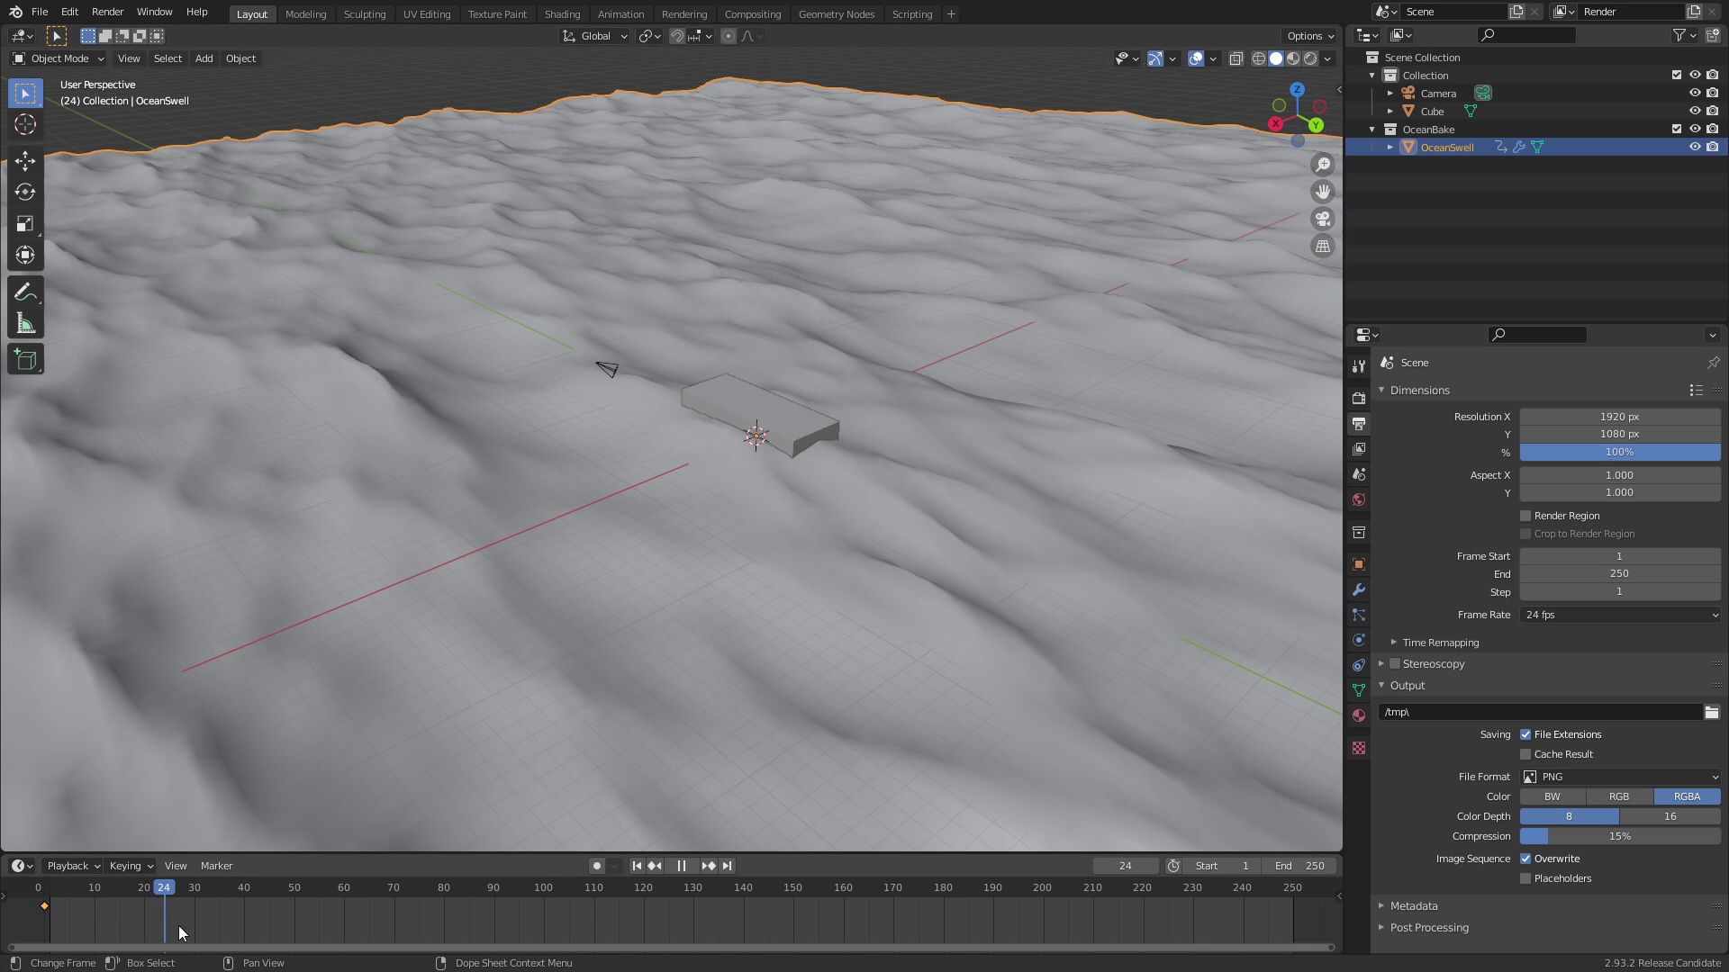
click(164, 895)
key(space)
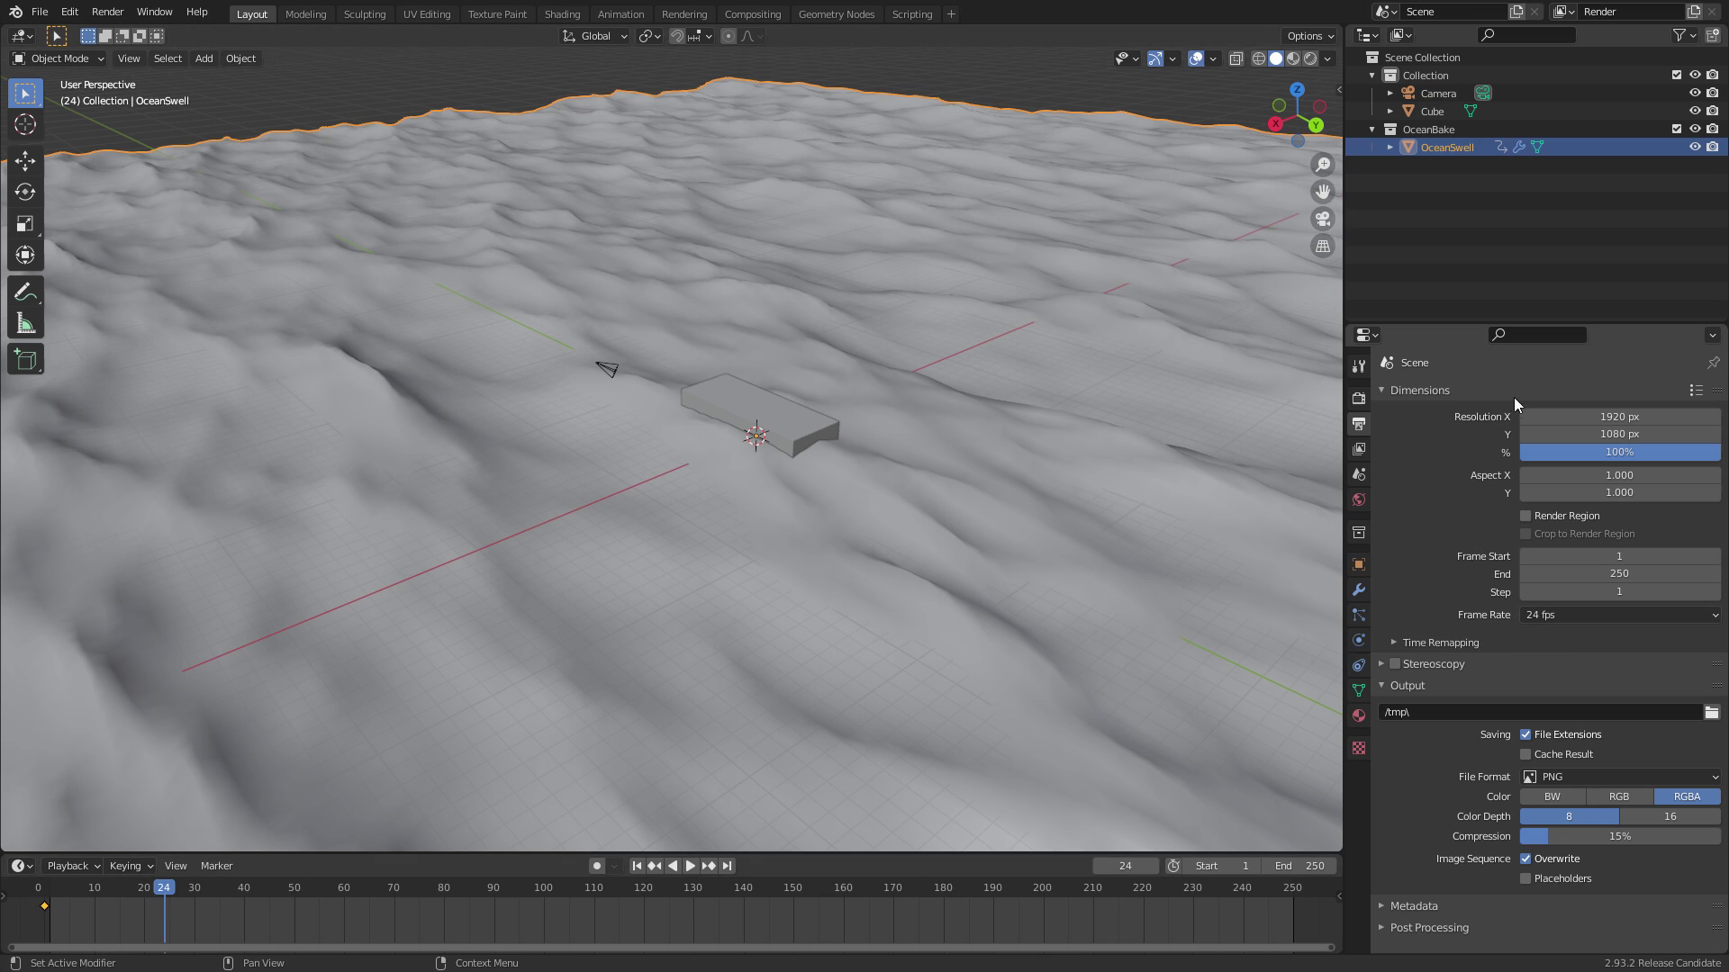
Set the Ocean modifier's Time to 1 and insert a keyframe for it at frame 24
click(1358, 590)
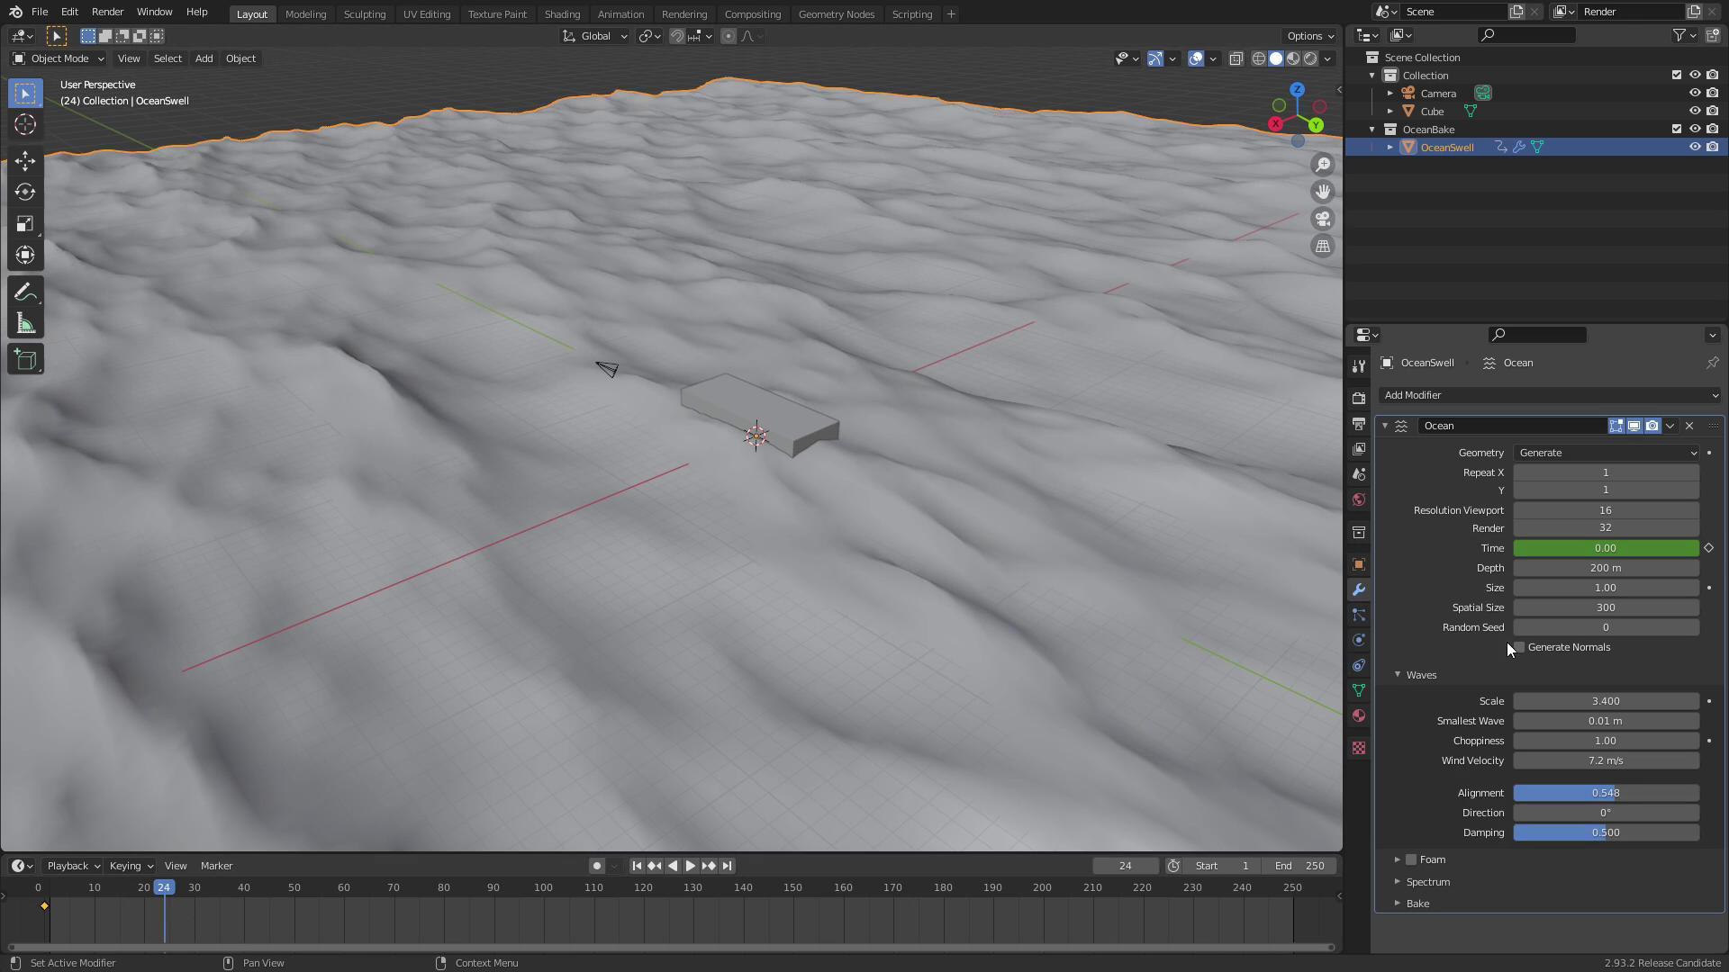
click(1629, 548)
text(1)
key(Tab)
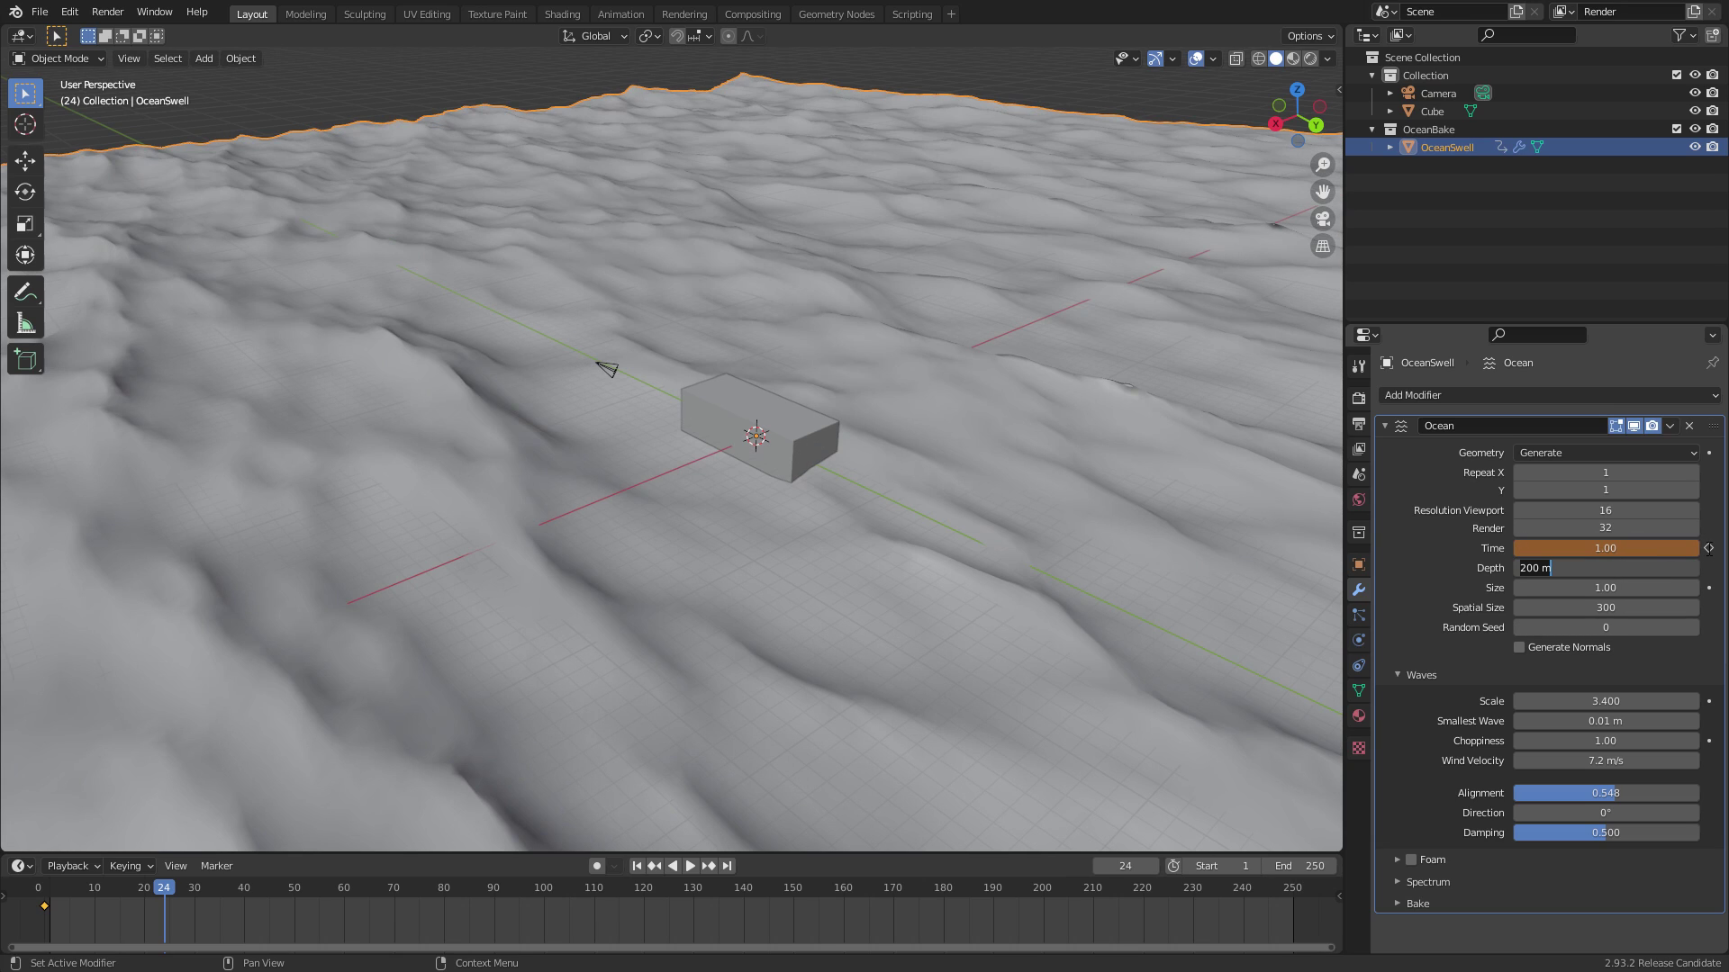
key(Return)
click(1709, 548)
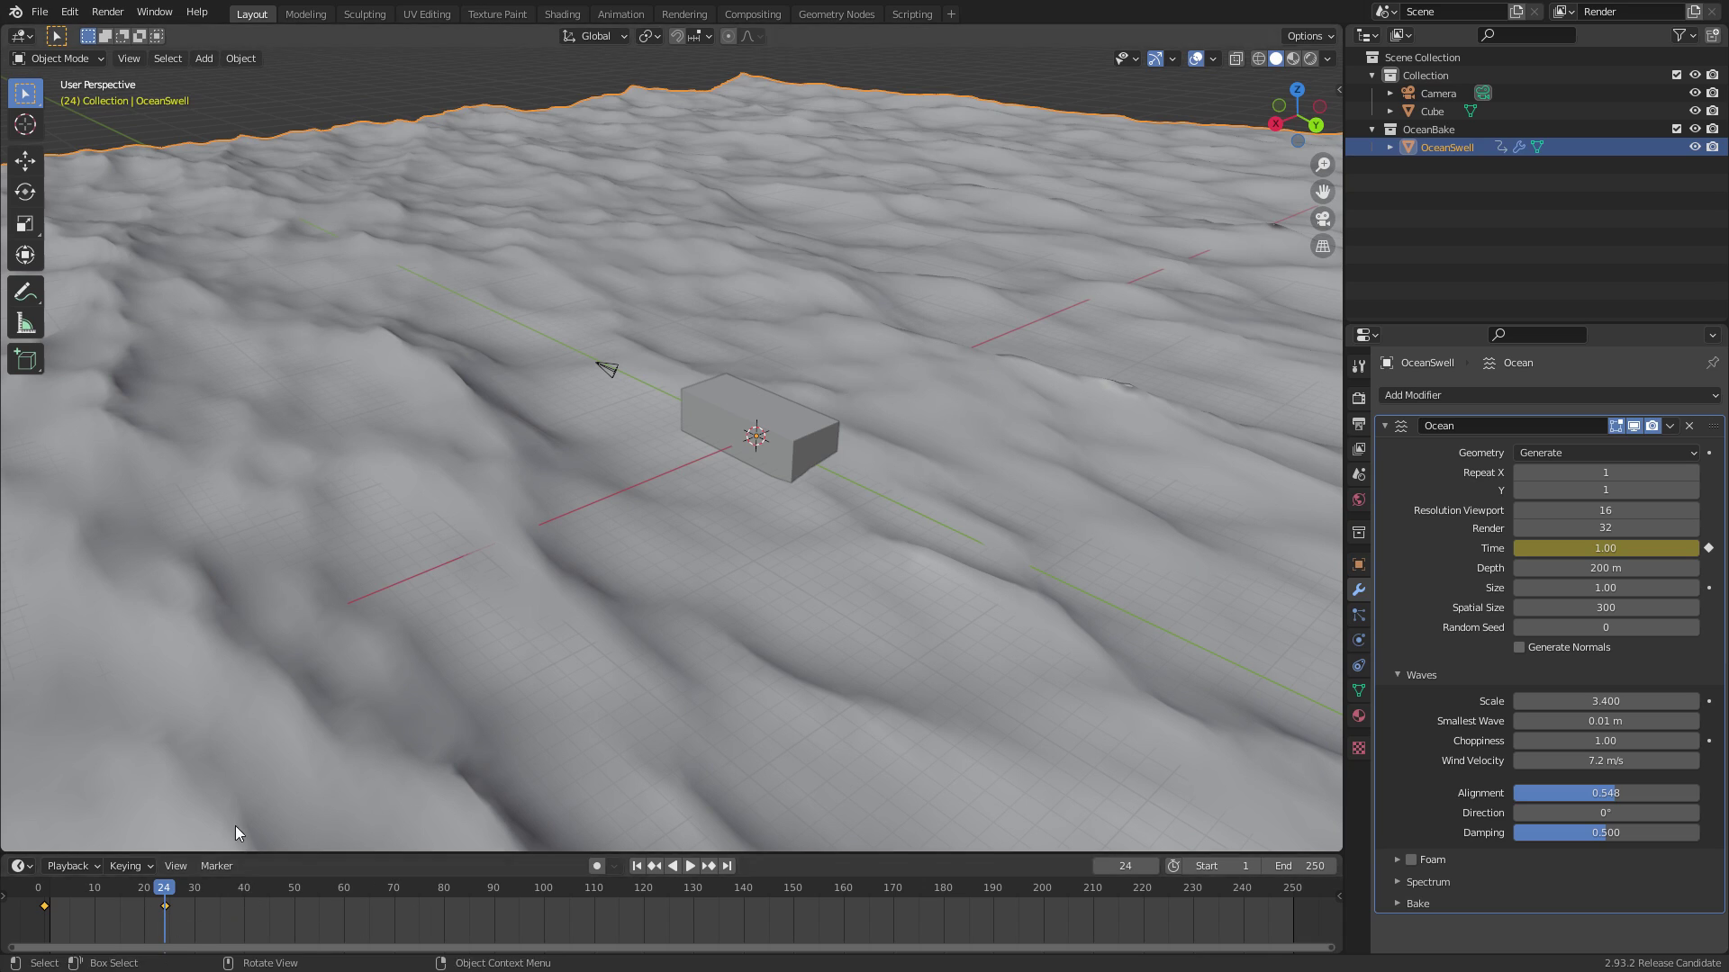
Preview the wave motion between frames 0 and 24
key(space)
click(99, 889)
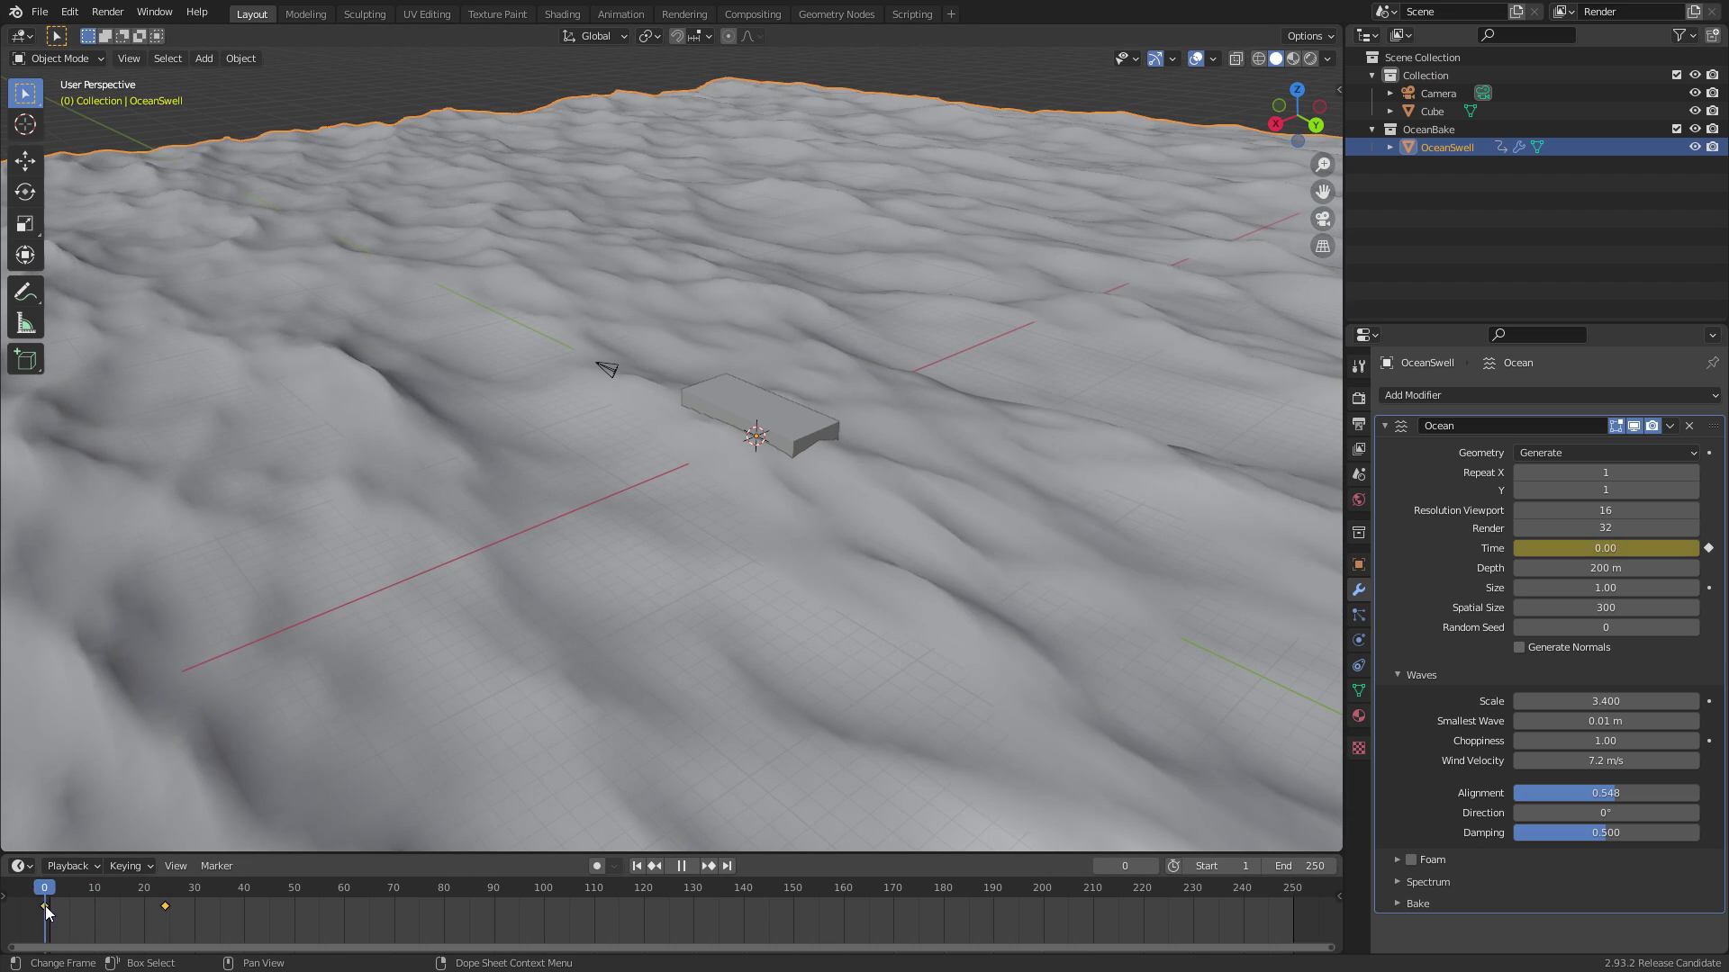
drag(140, 930, 419, 963)
key(Escape)
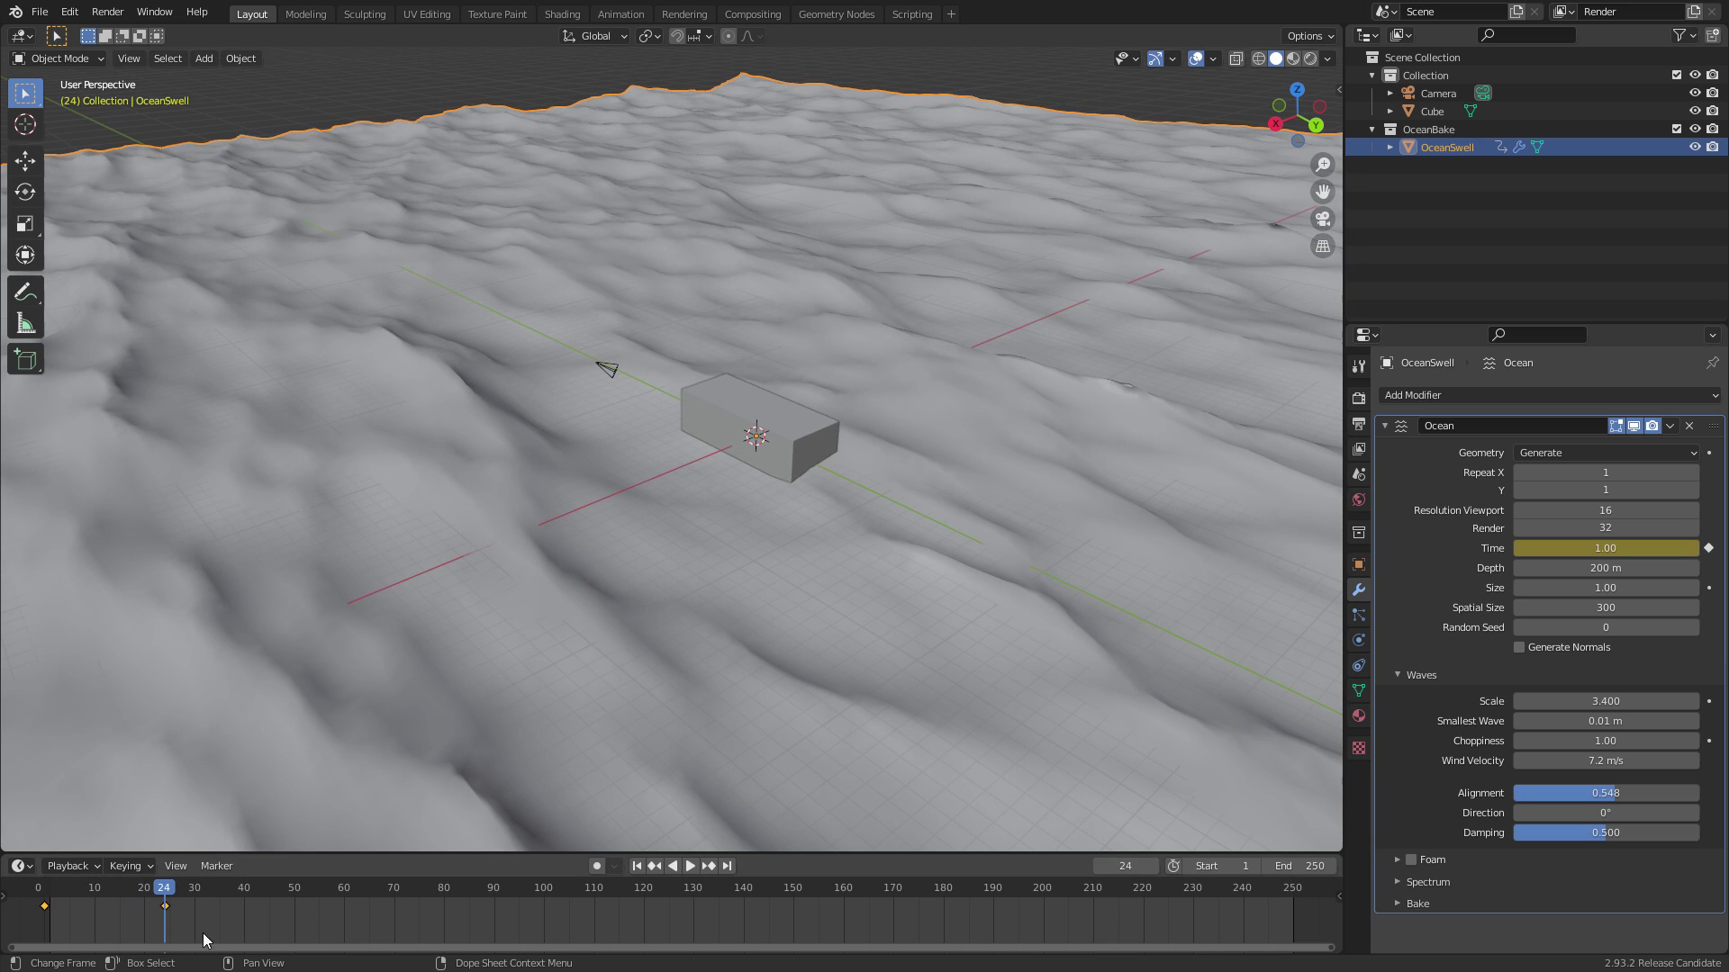
Split the 3D viewport into two stacked areas and change the lower one to a Graph Editor
drag(11, 856, 33, 492)
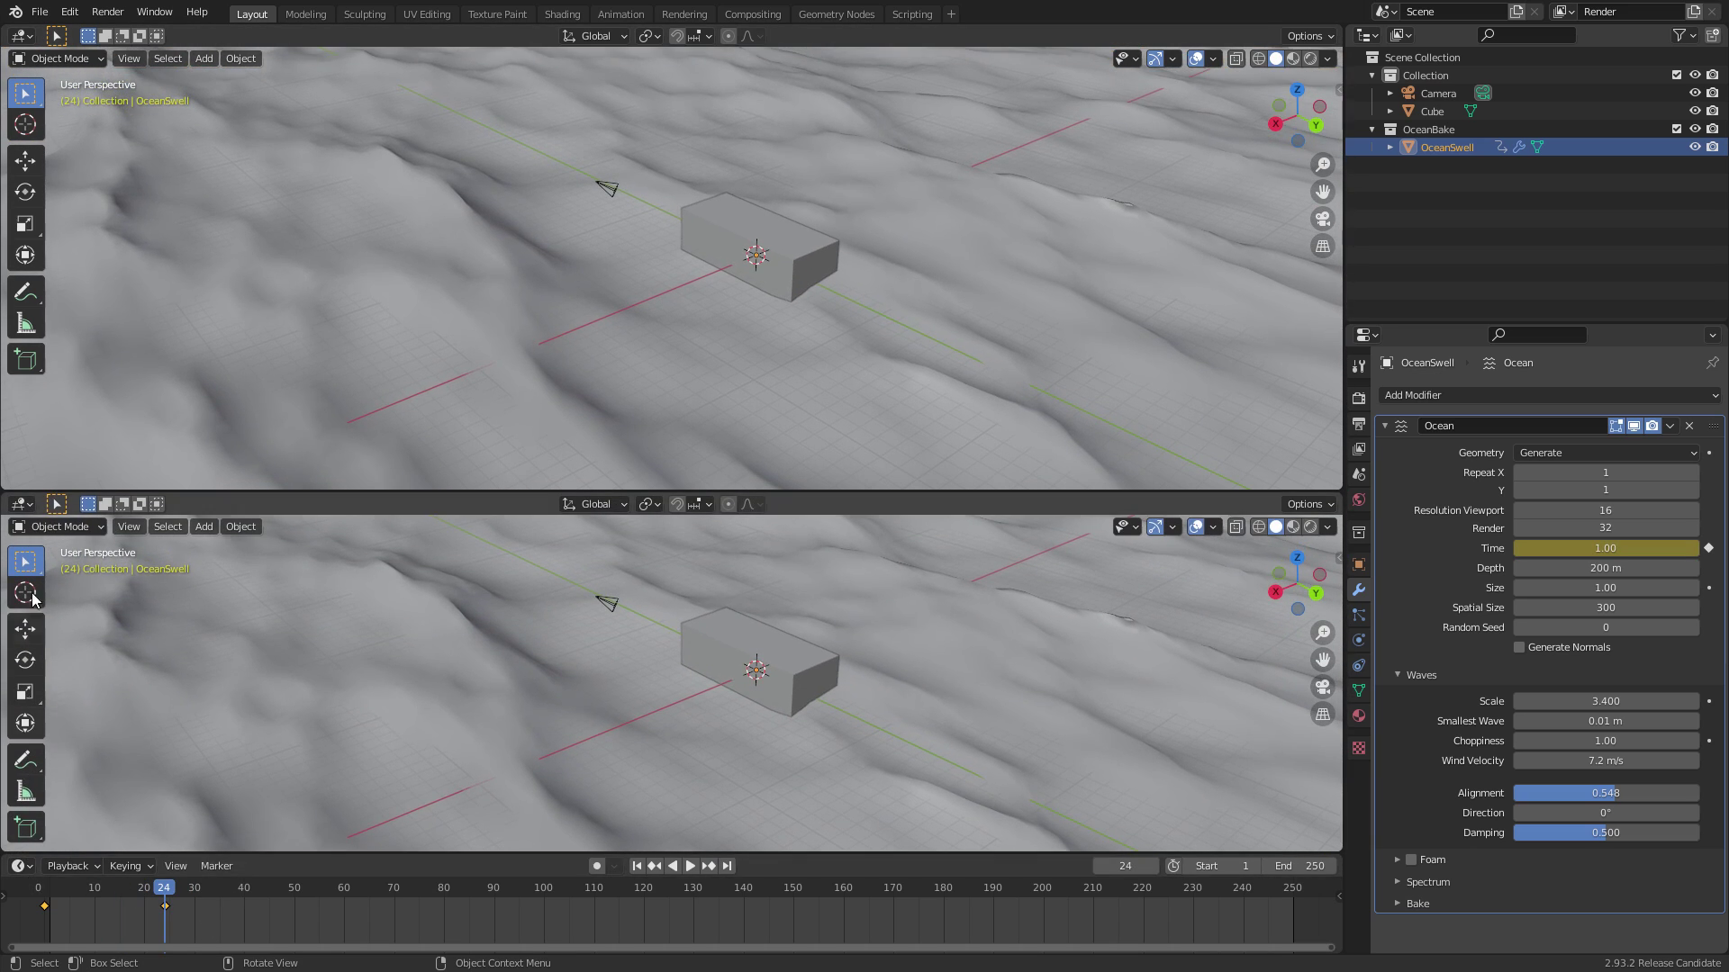
click(20, 504)
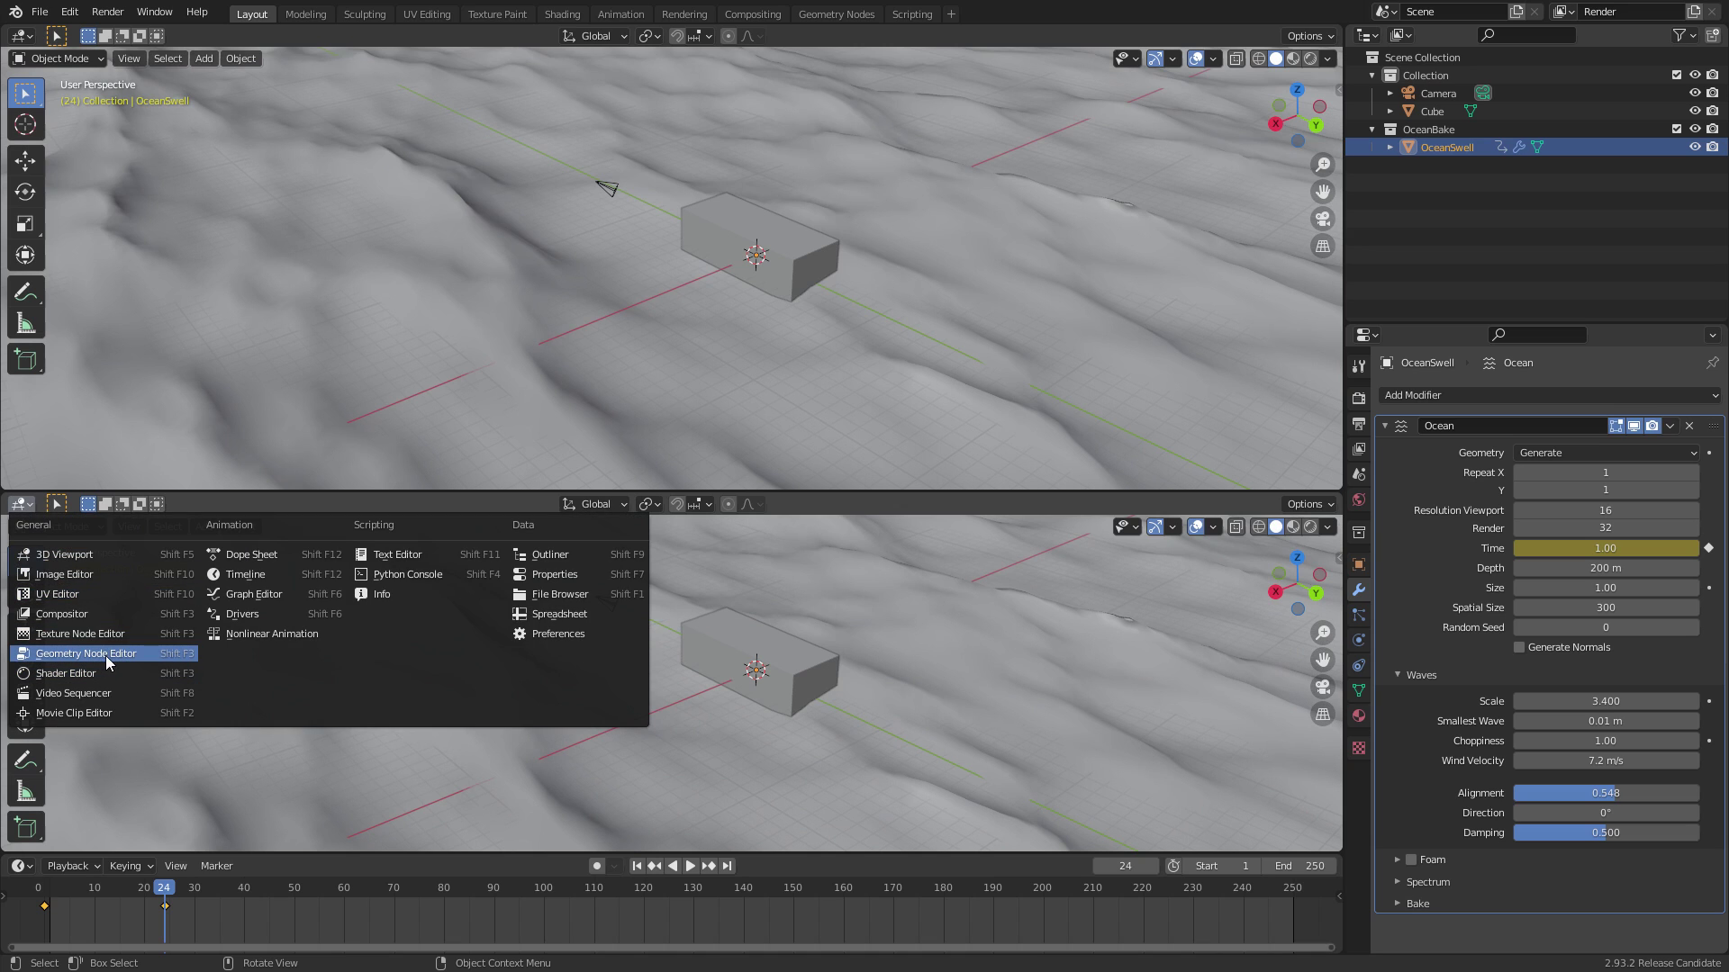
click(299, 596)
Select both keyframes of the ocean's Time curve and set their interpolation to Linear
ctrl+middle_drag(462, 628, 988, 605)
click(660, 642)
drag(1024, 587, 570, 791)
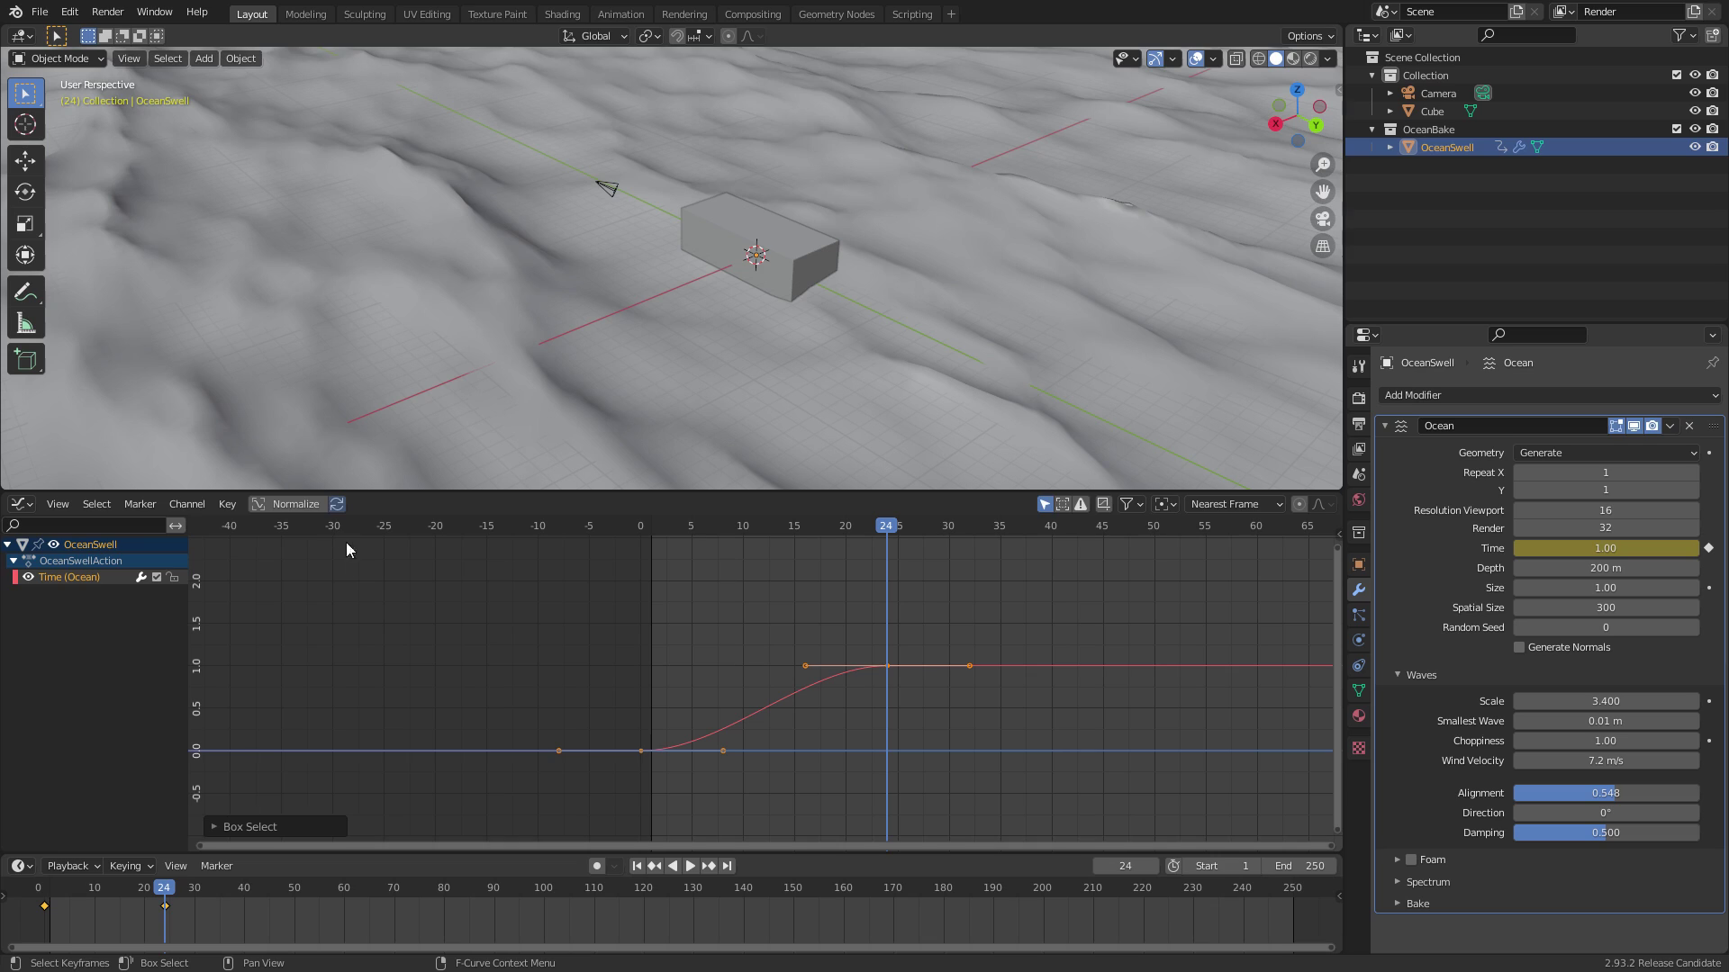
key(t)
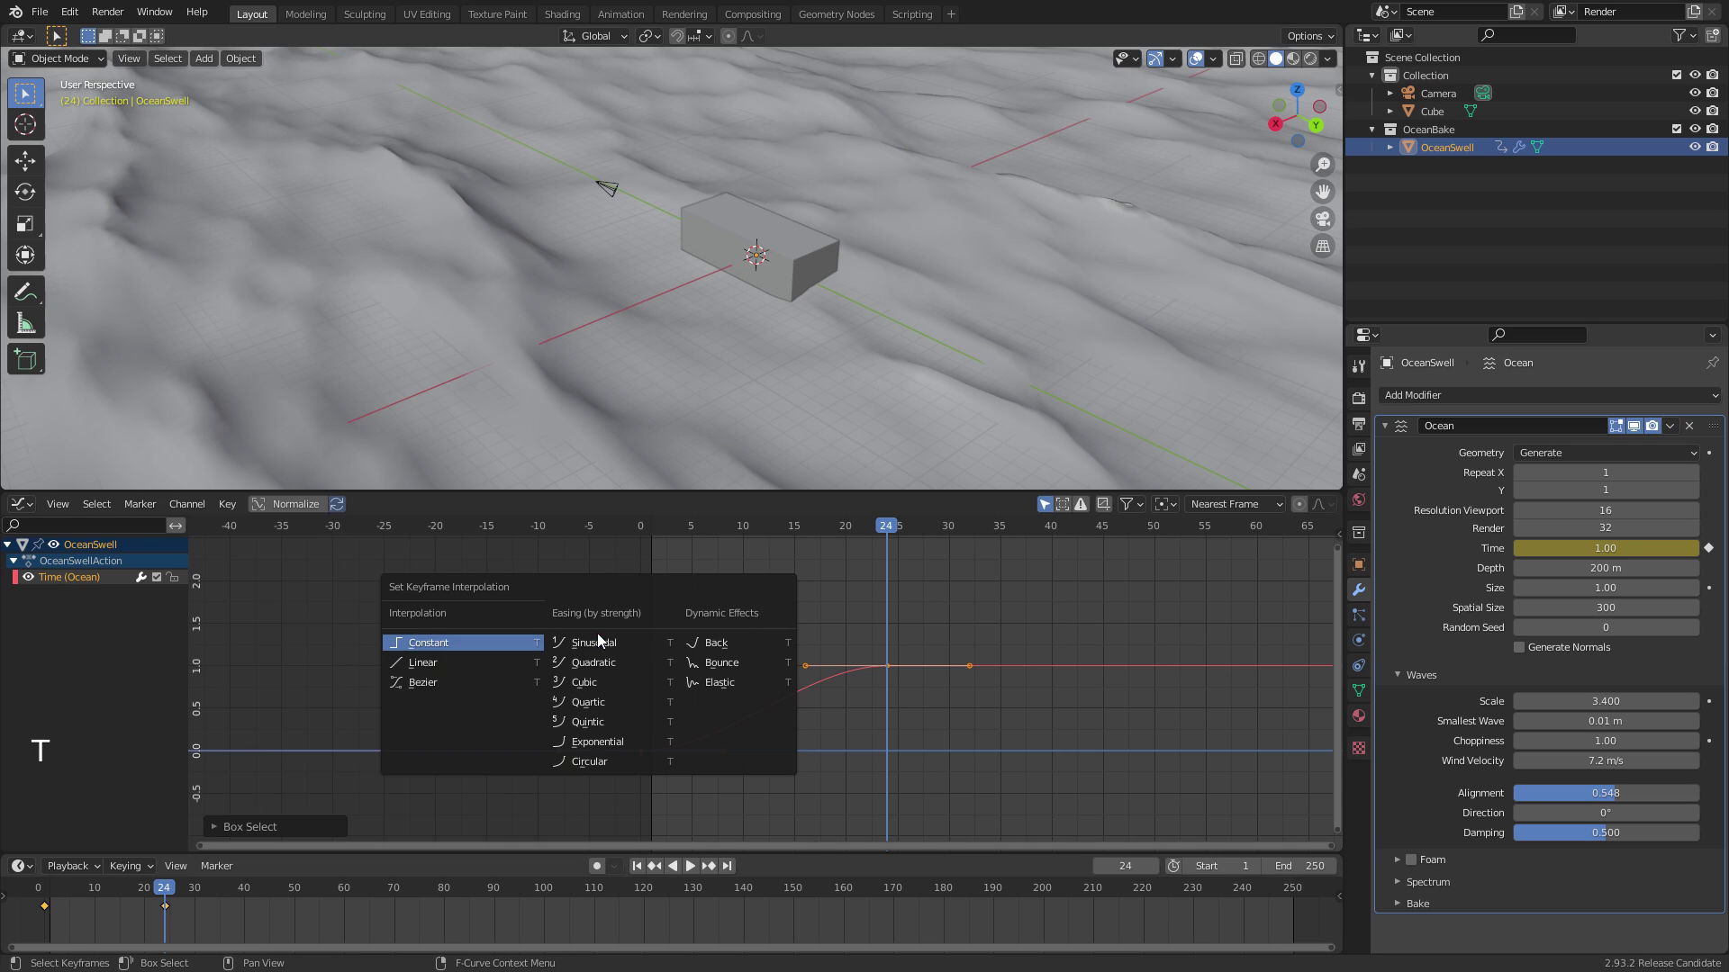
click(487, 664)
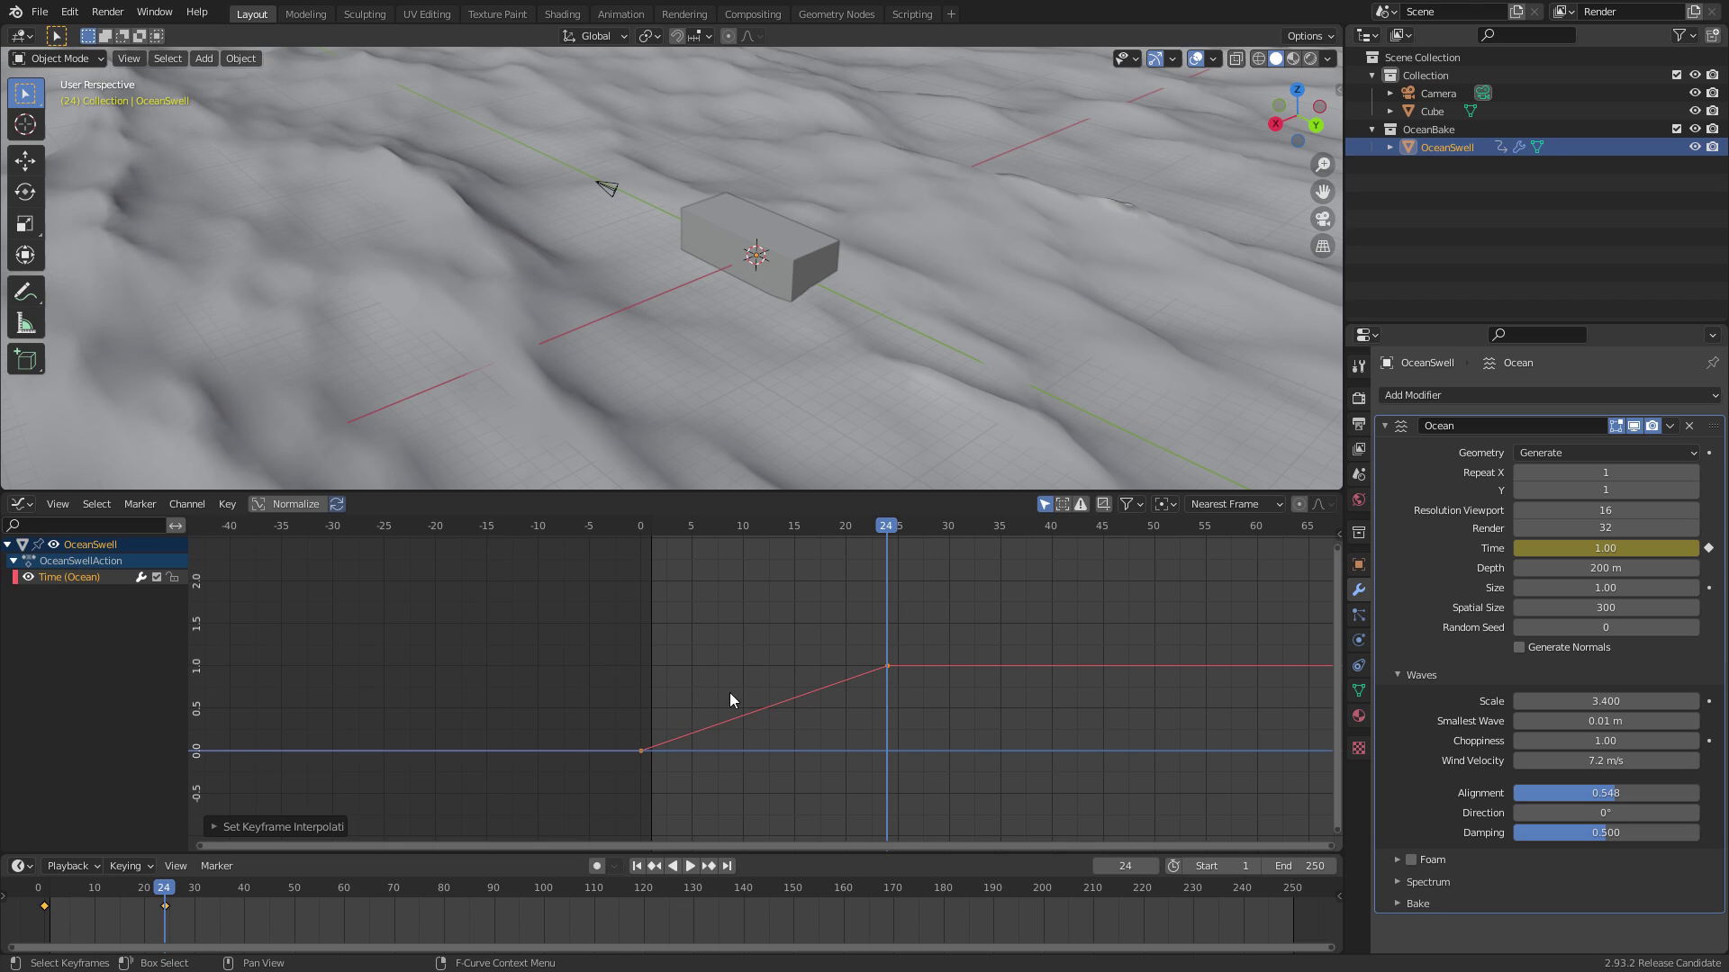
Add a Cycles modifier to the ocean's Time curve in the Graph Editor
shift+middle_drag(982, 612, 744, 541)
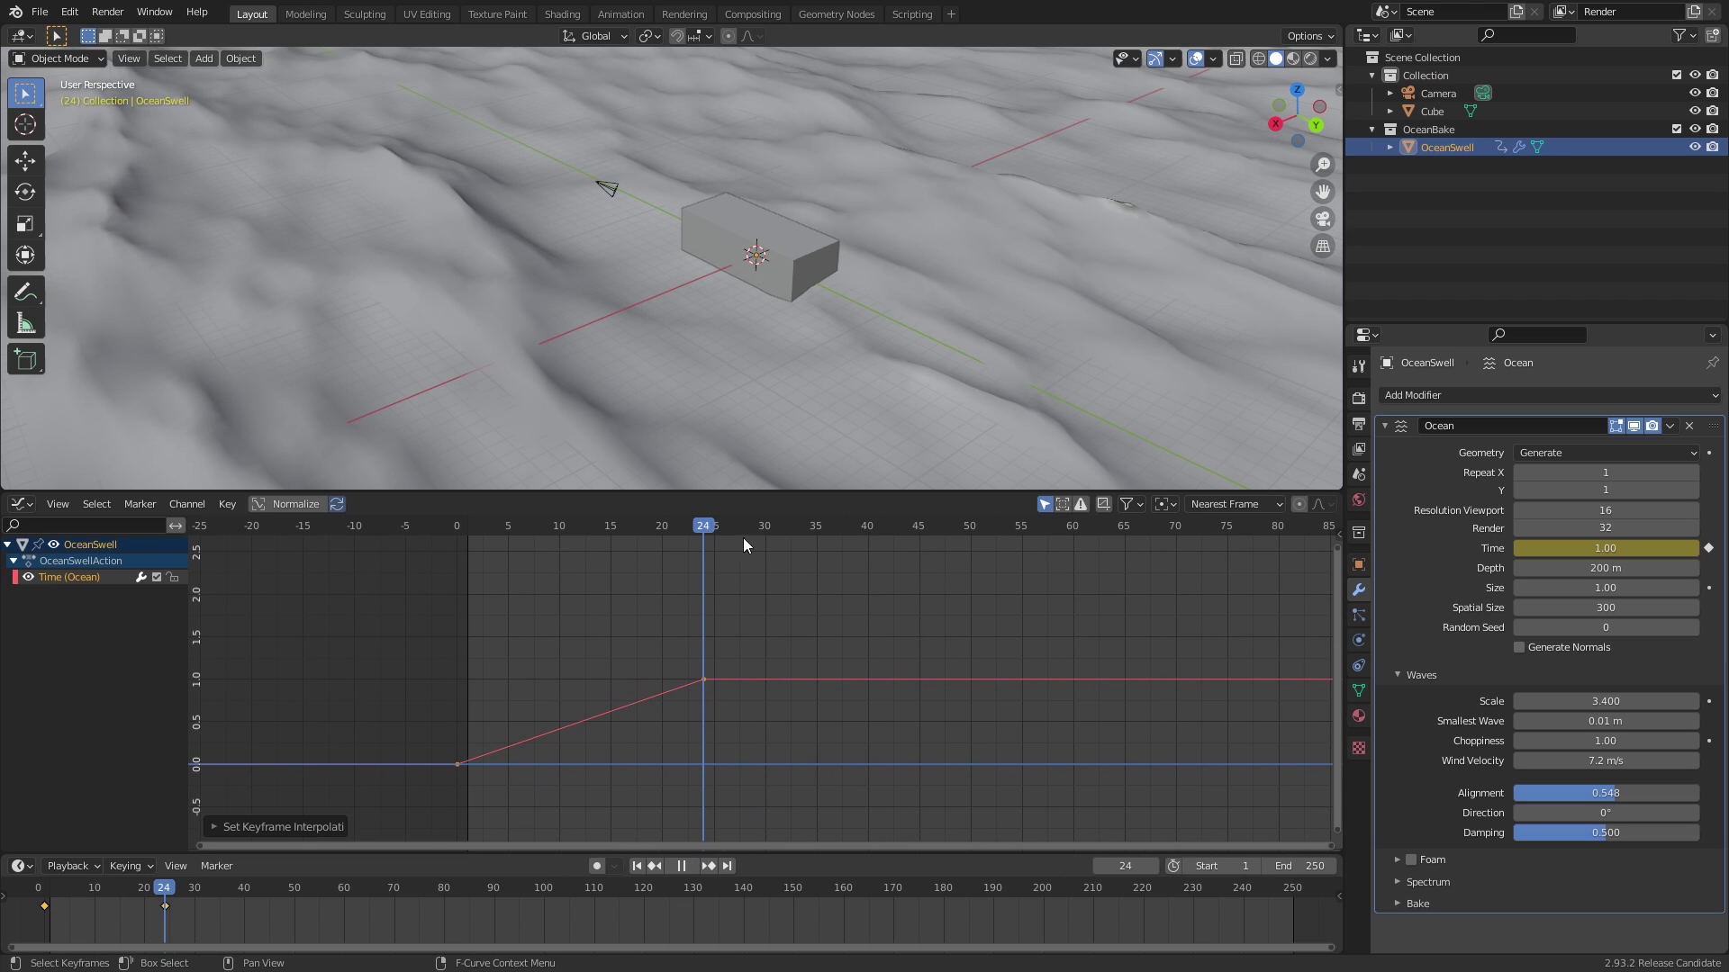
key(Escape)
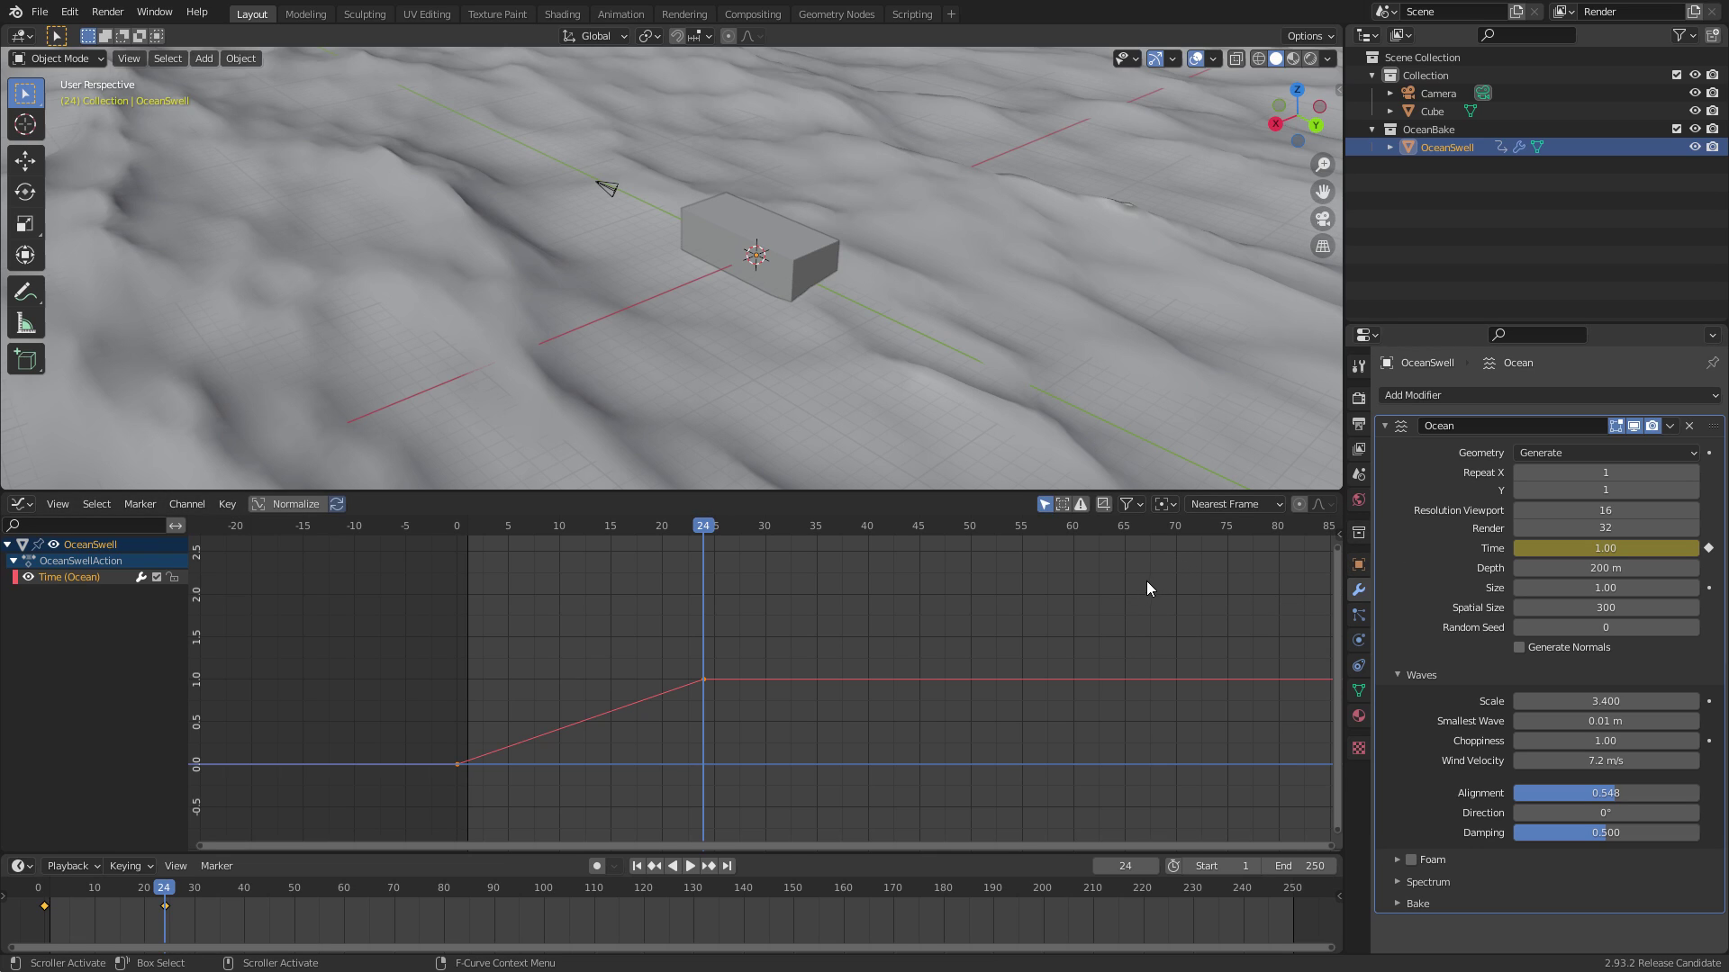
key(n)
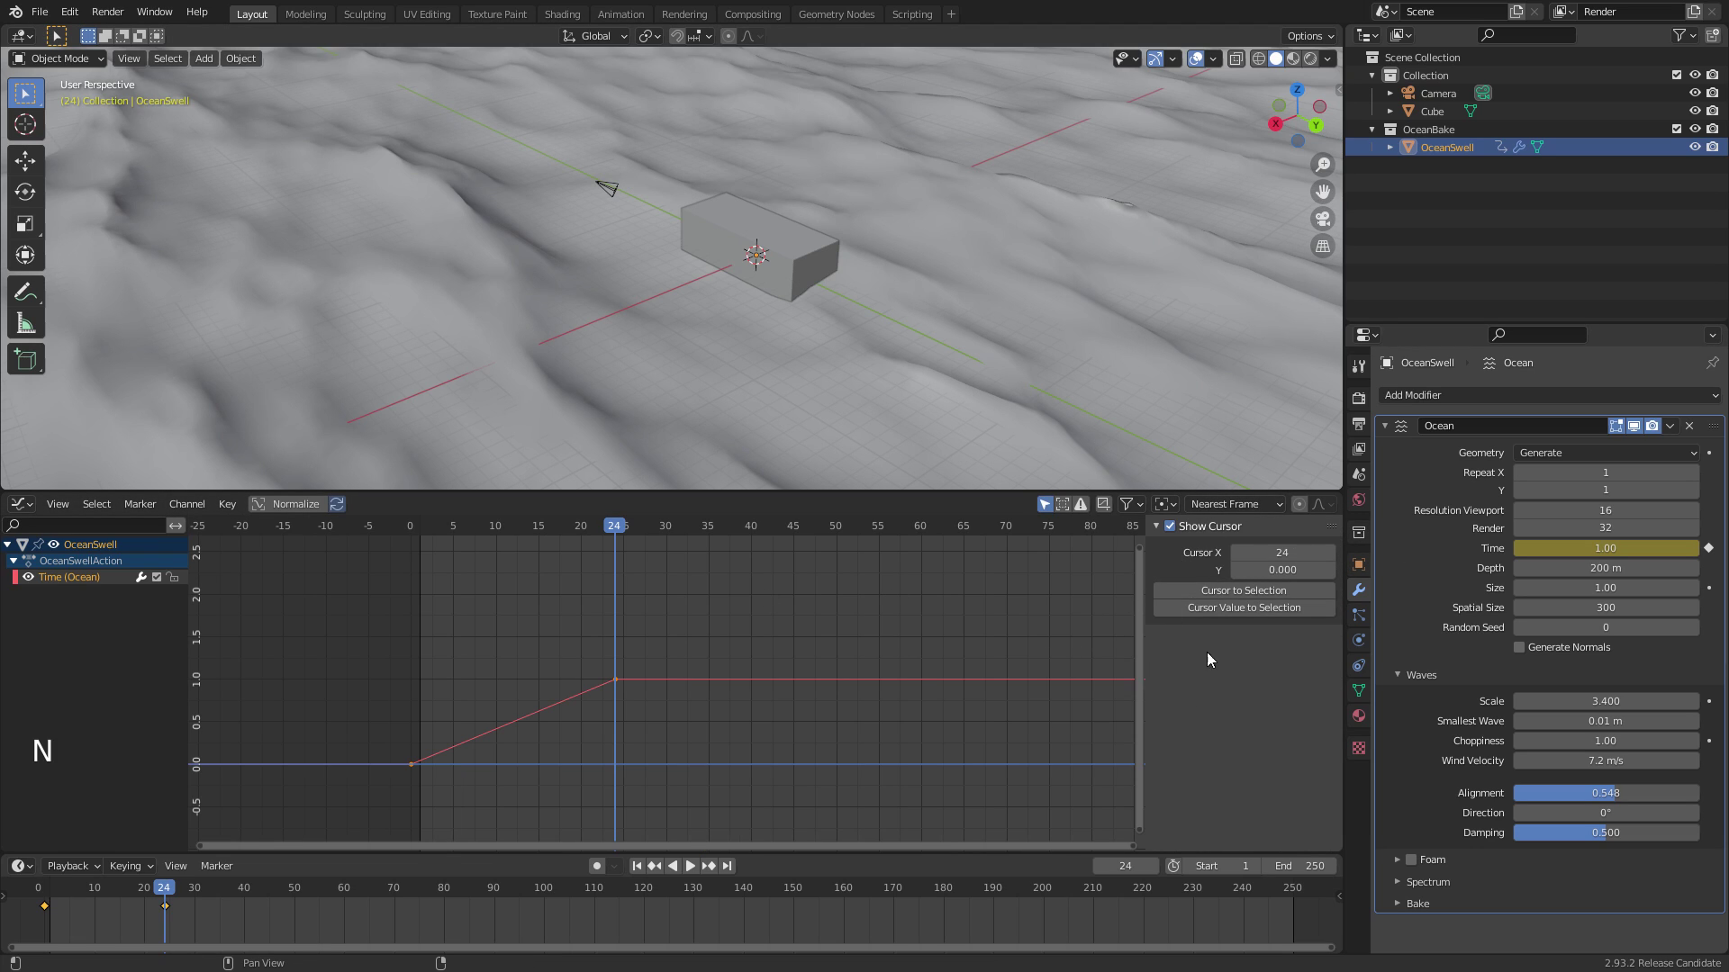
click(63, 580)
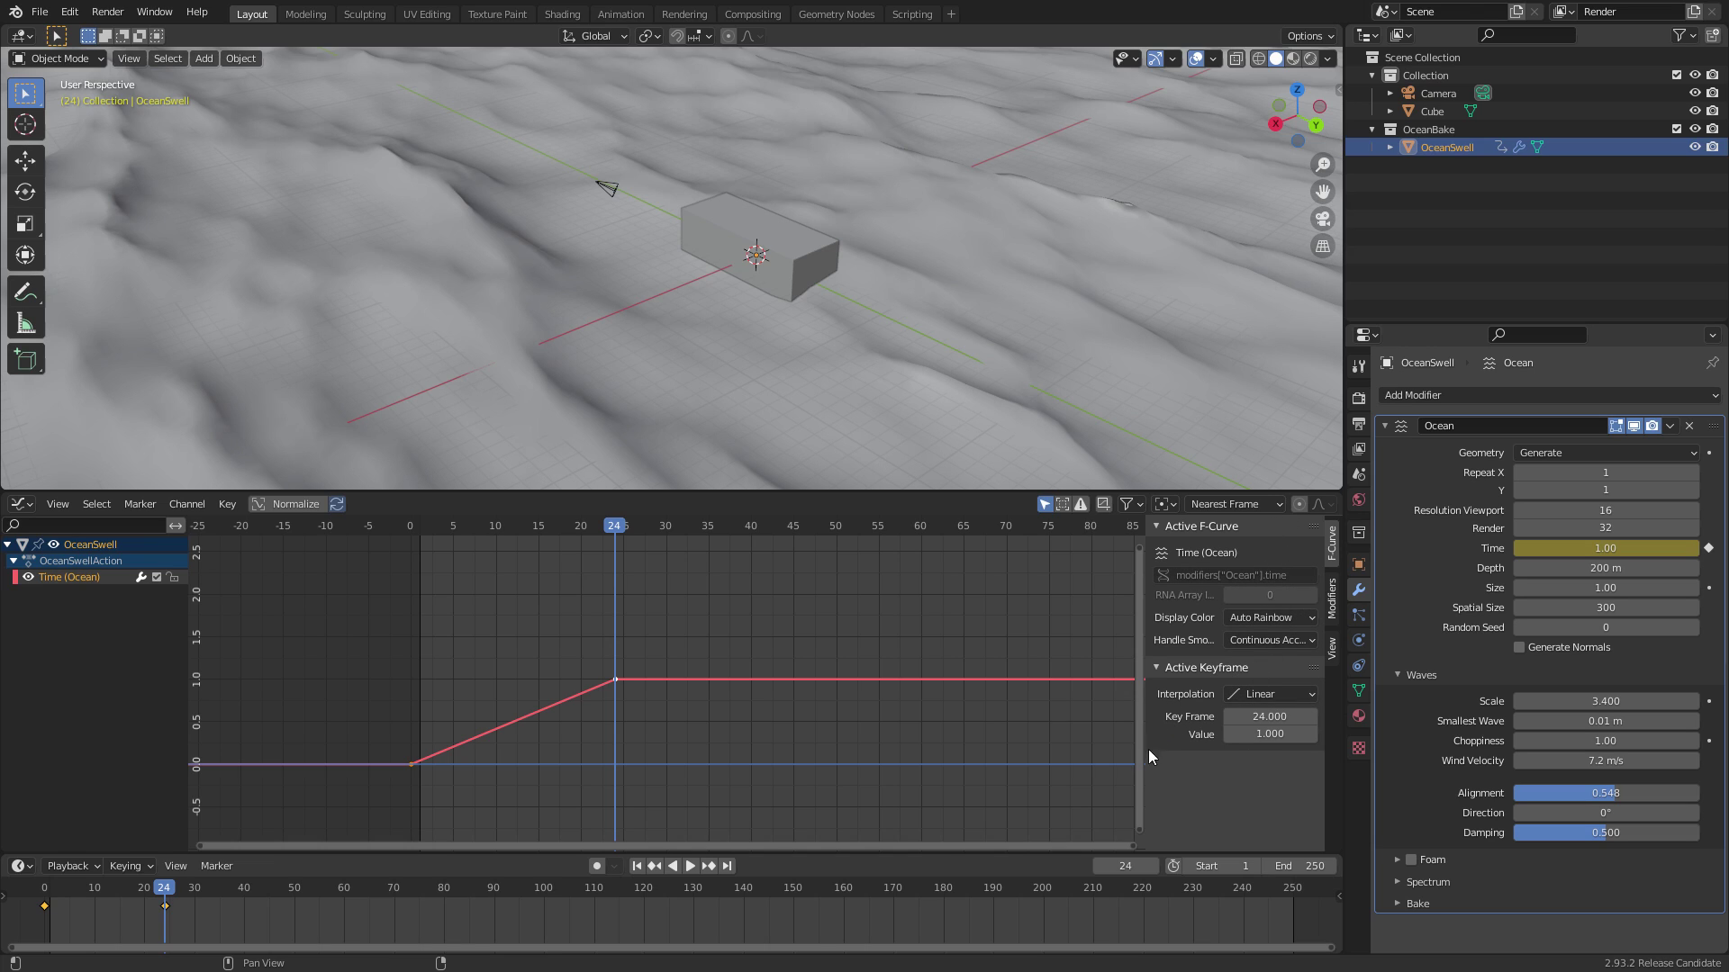
drag(1146, 773, 1064, 775)
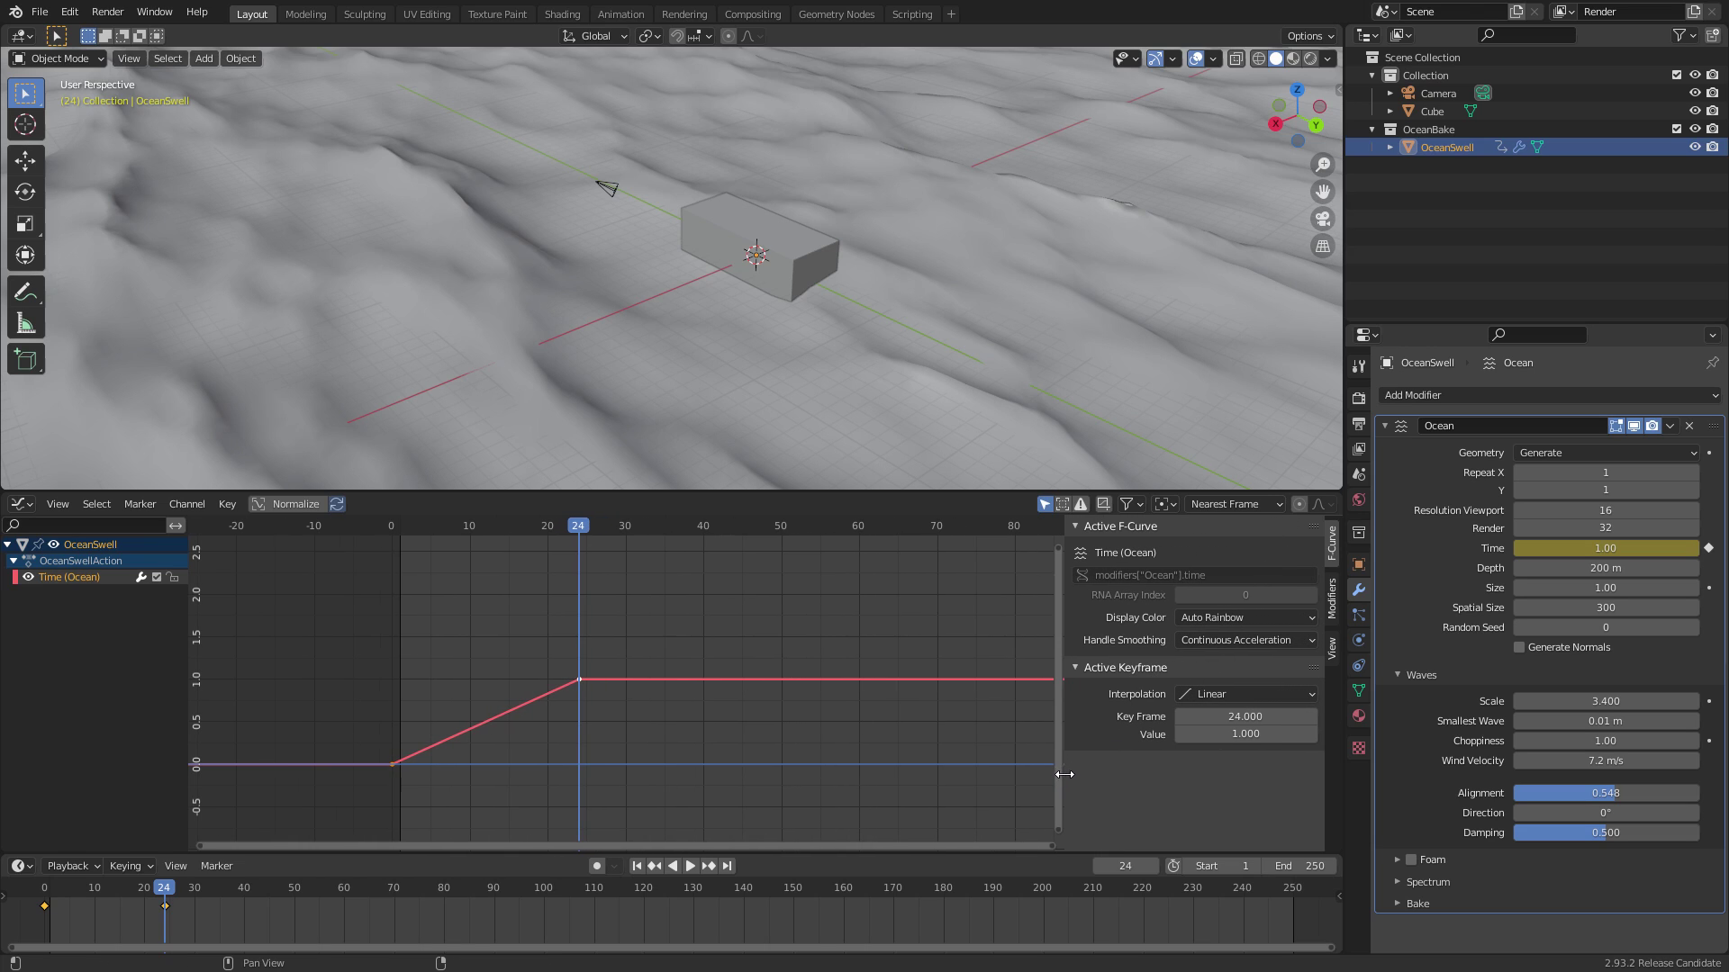
click(1333, 601)
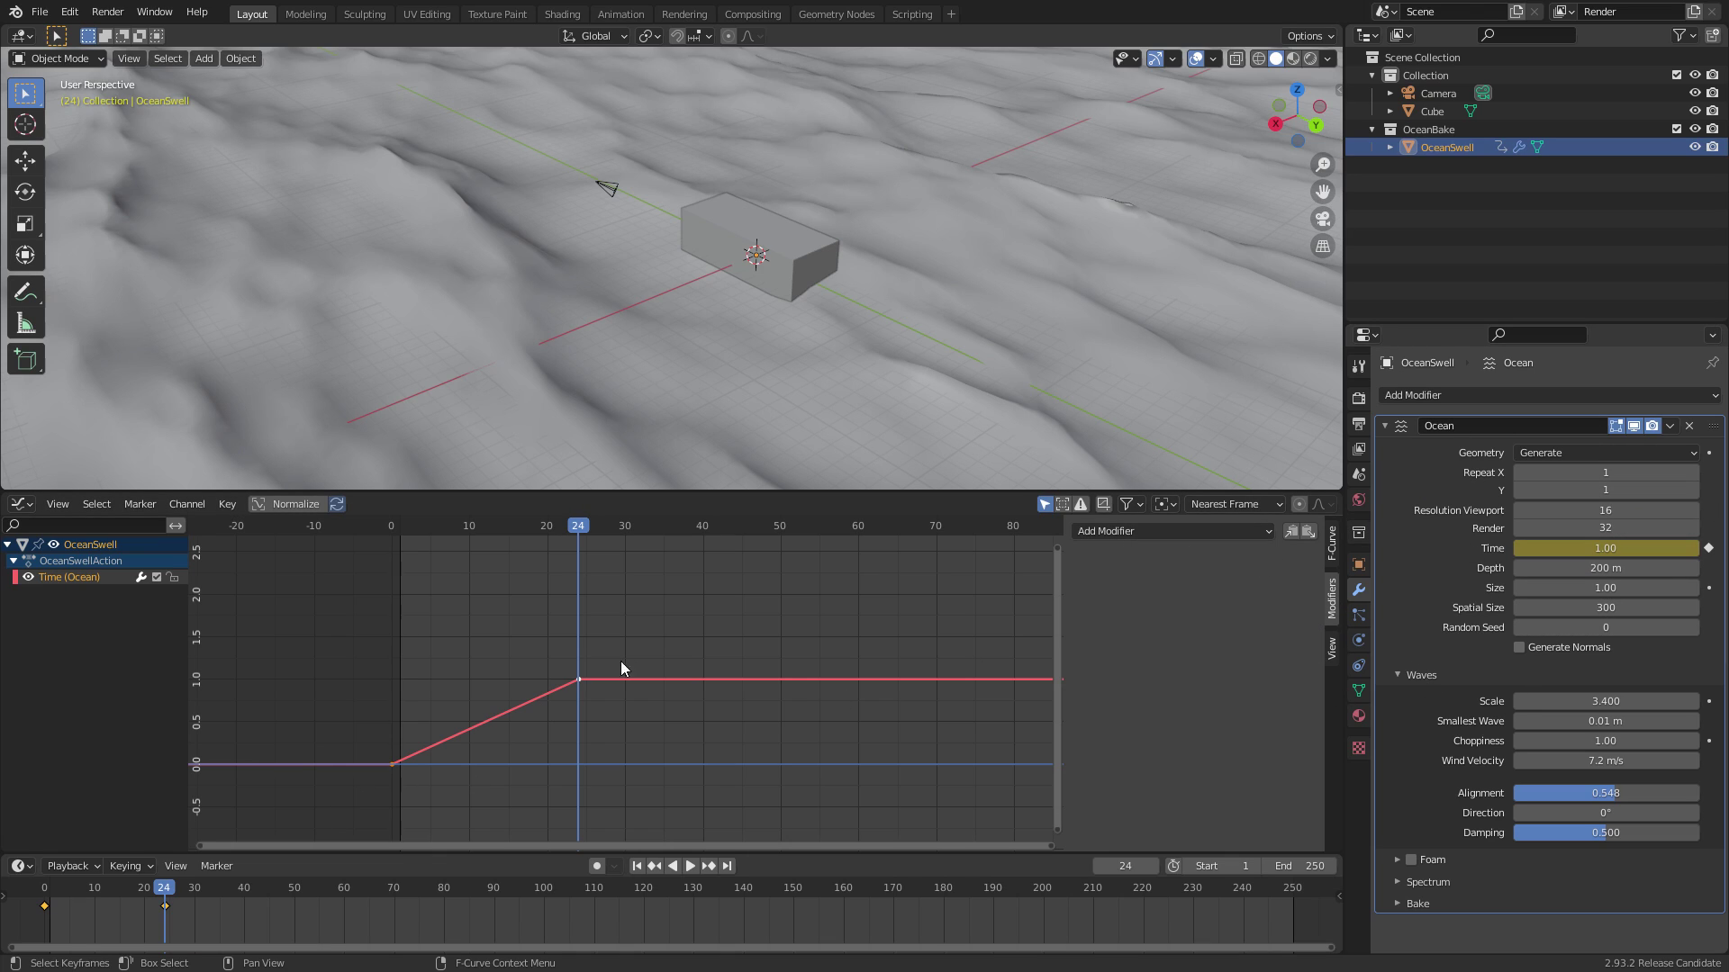
click(1176, 530)
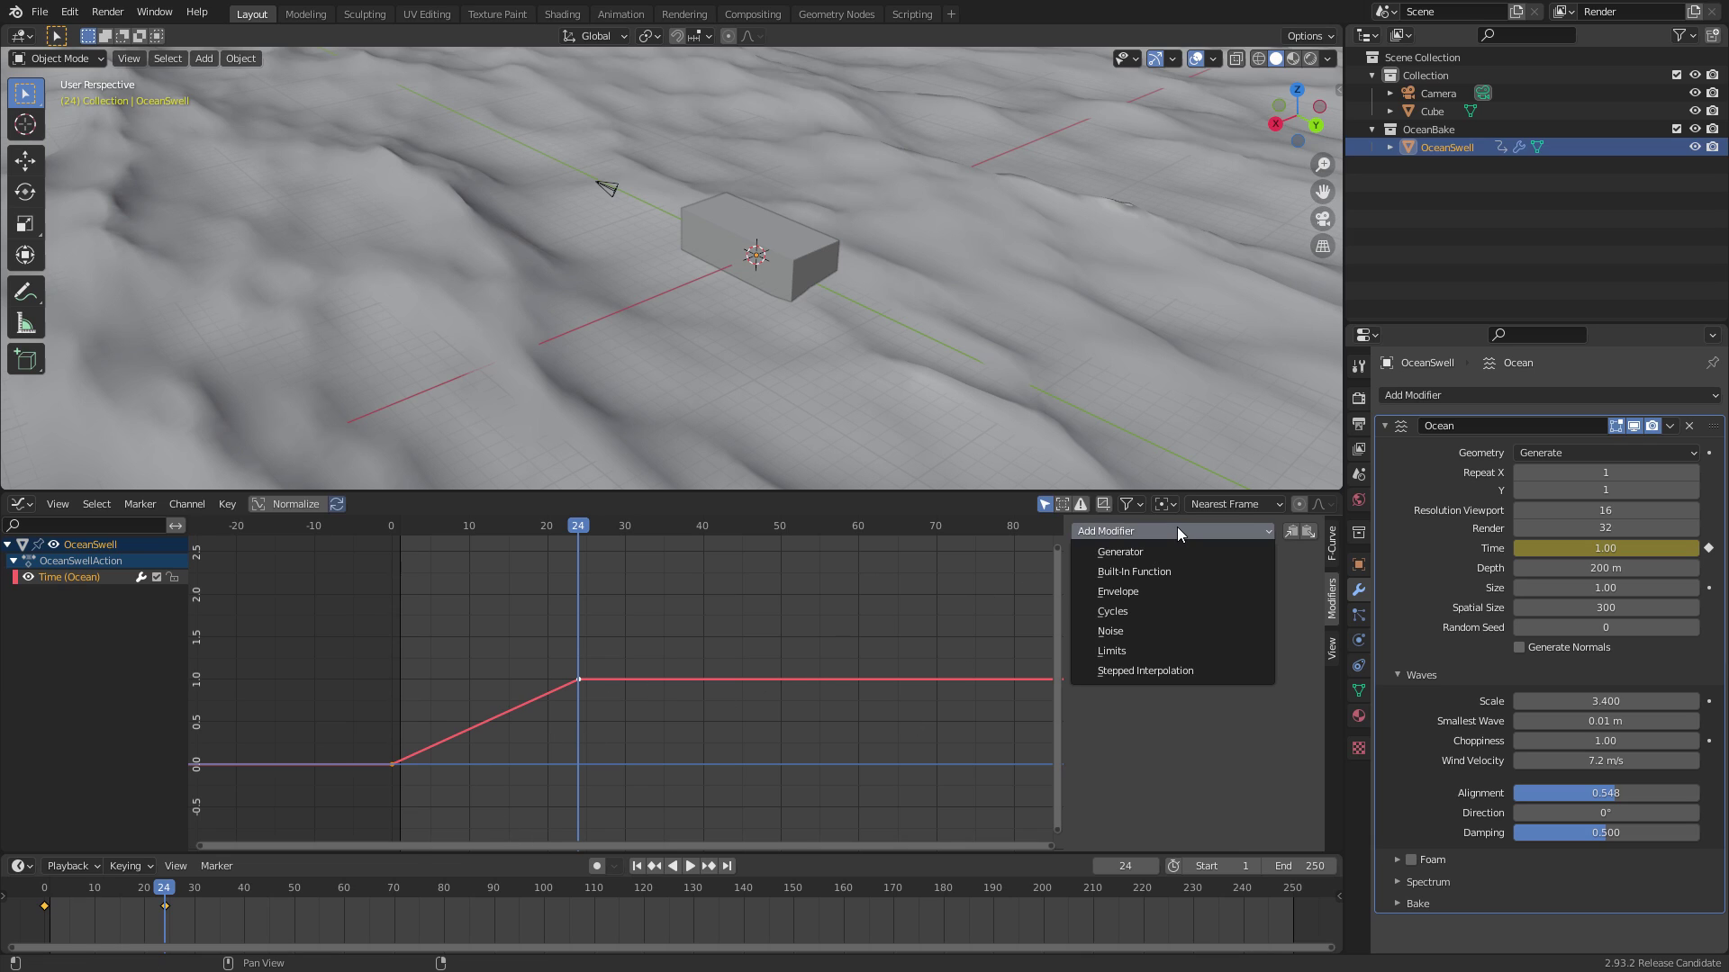
click(1142, 613)
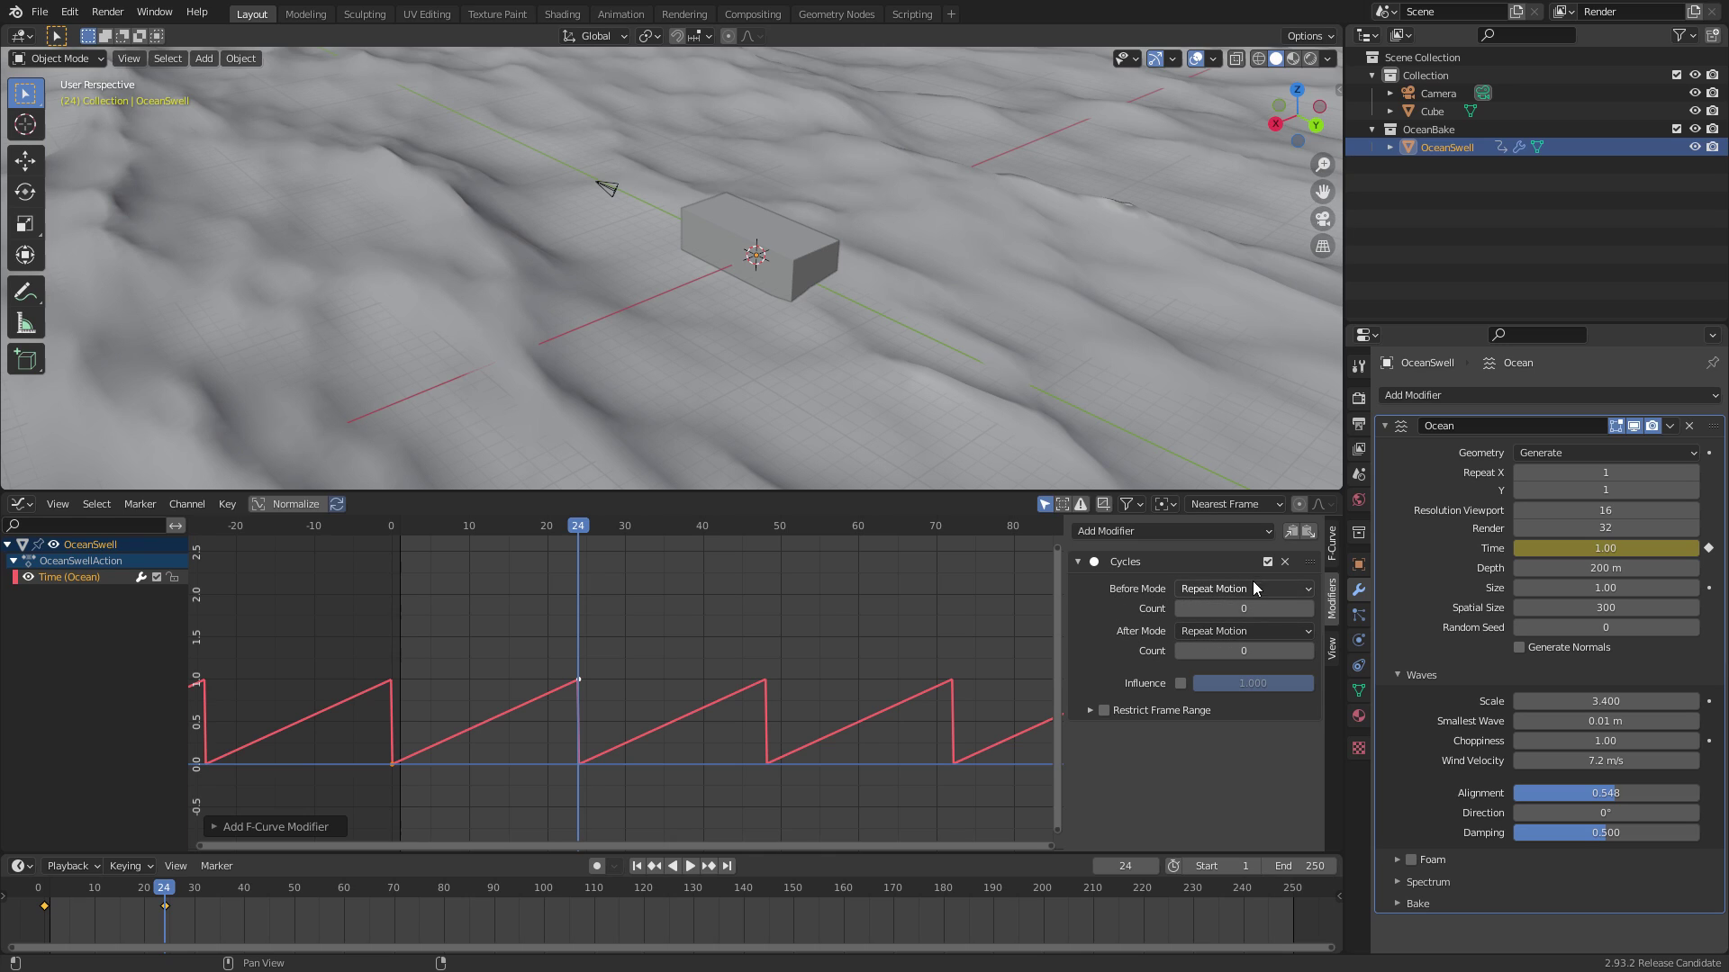
Set both the Before Mode and After Mode of the Cycles modifier to Repeat with Offset
click(1232, 590)
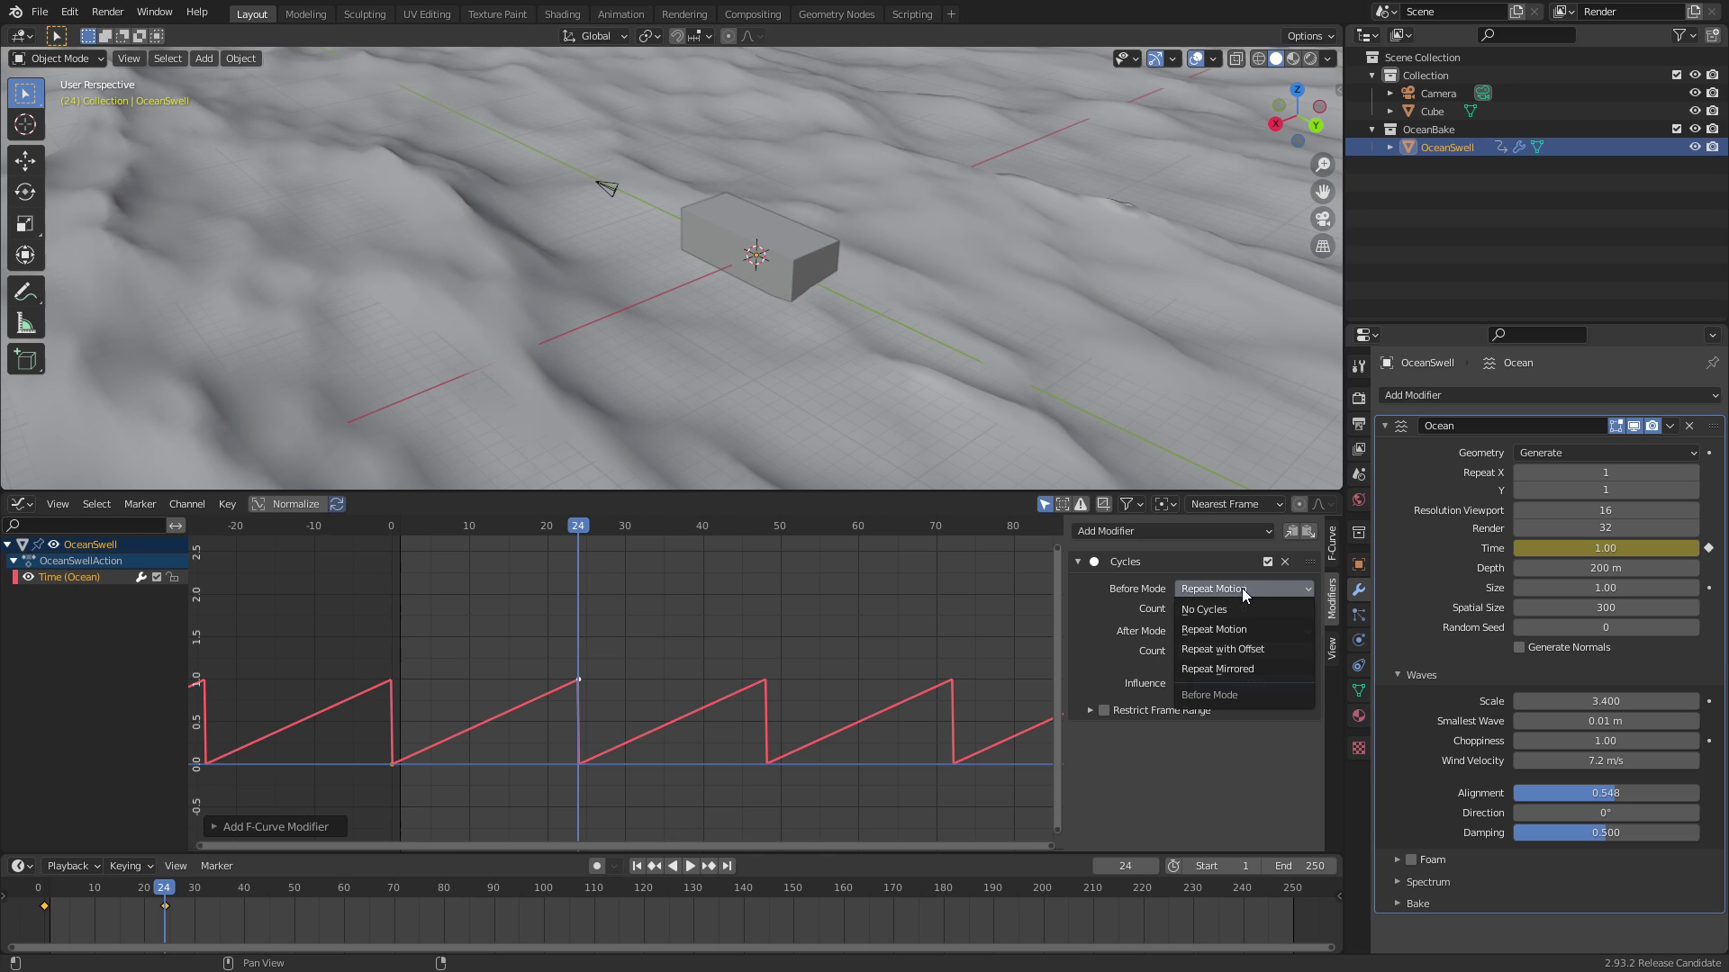
click(1244, 652)
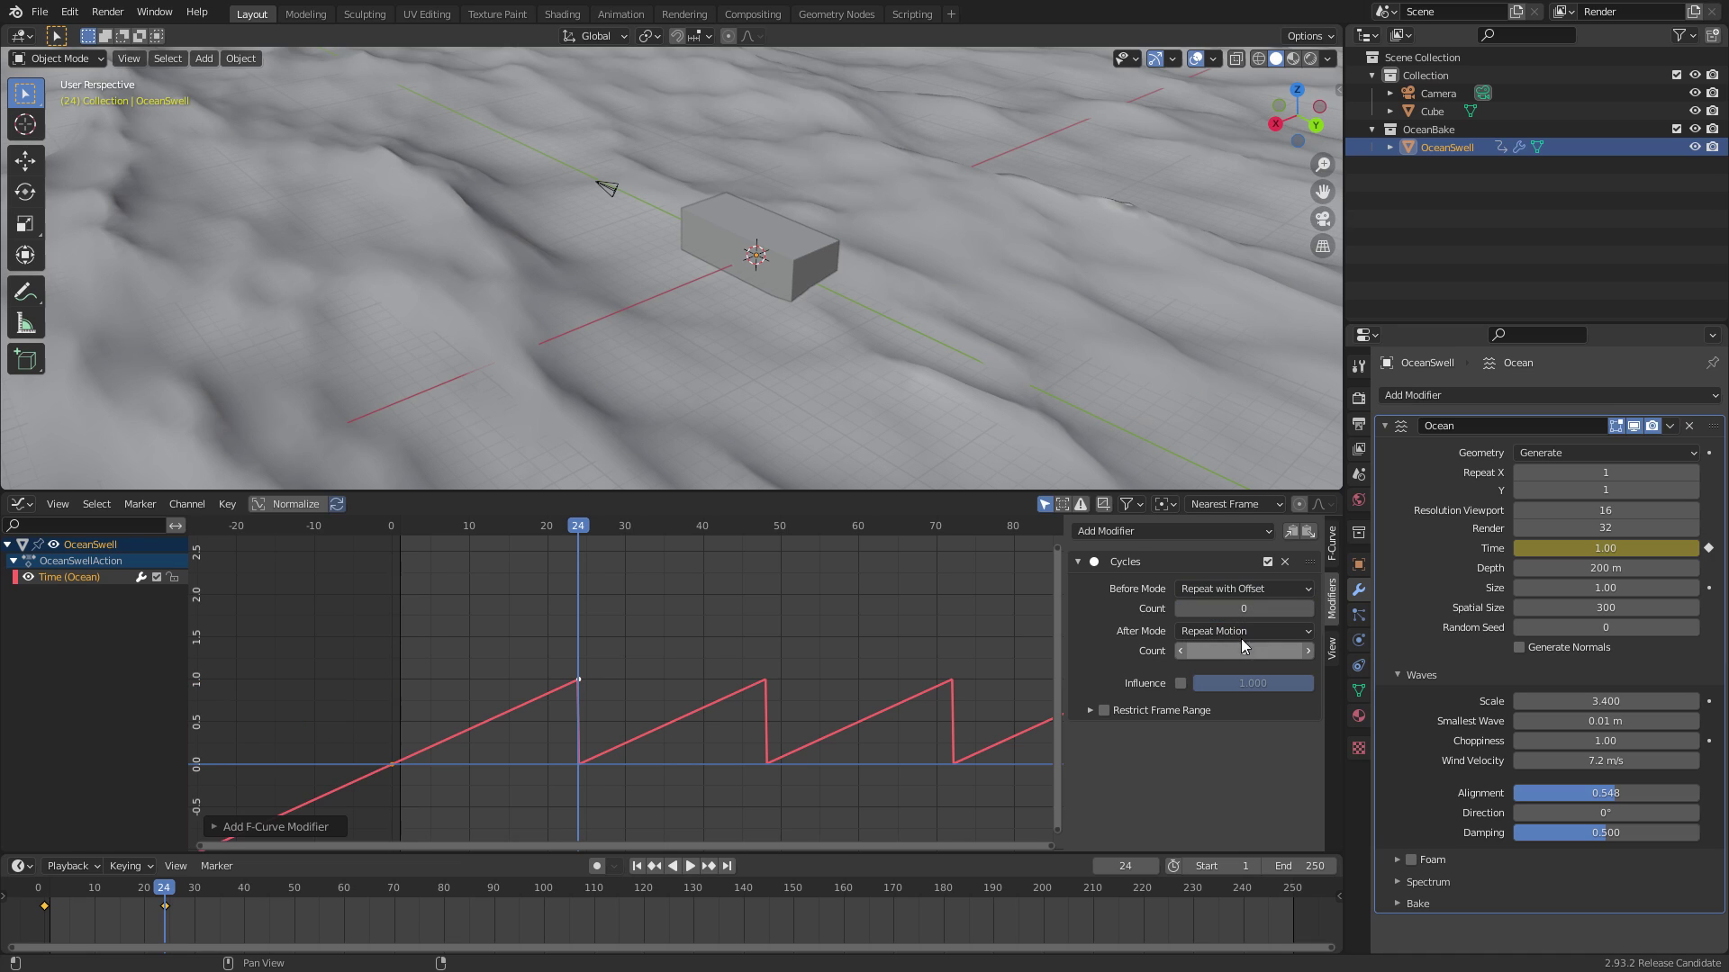
click(1239, 635)
click(1229, 690)
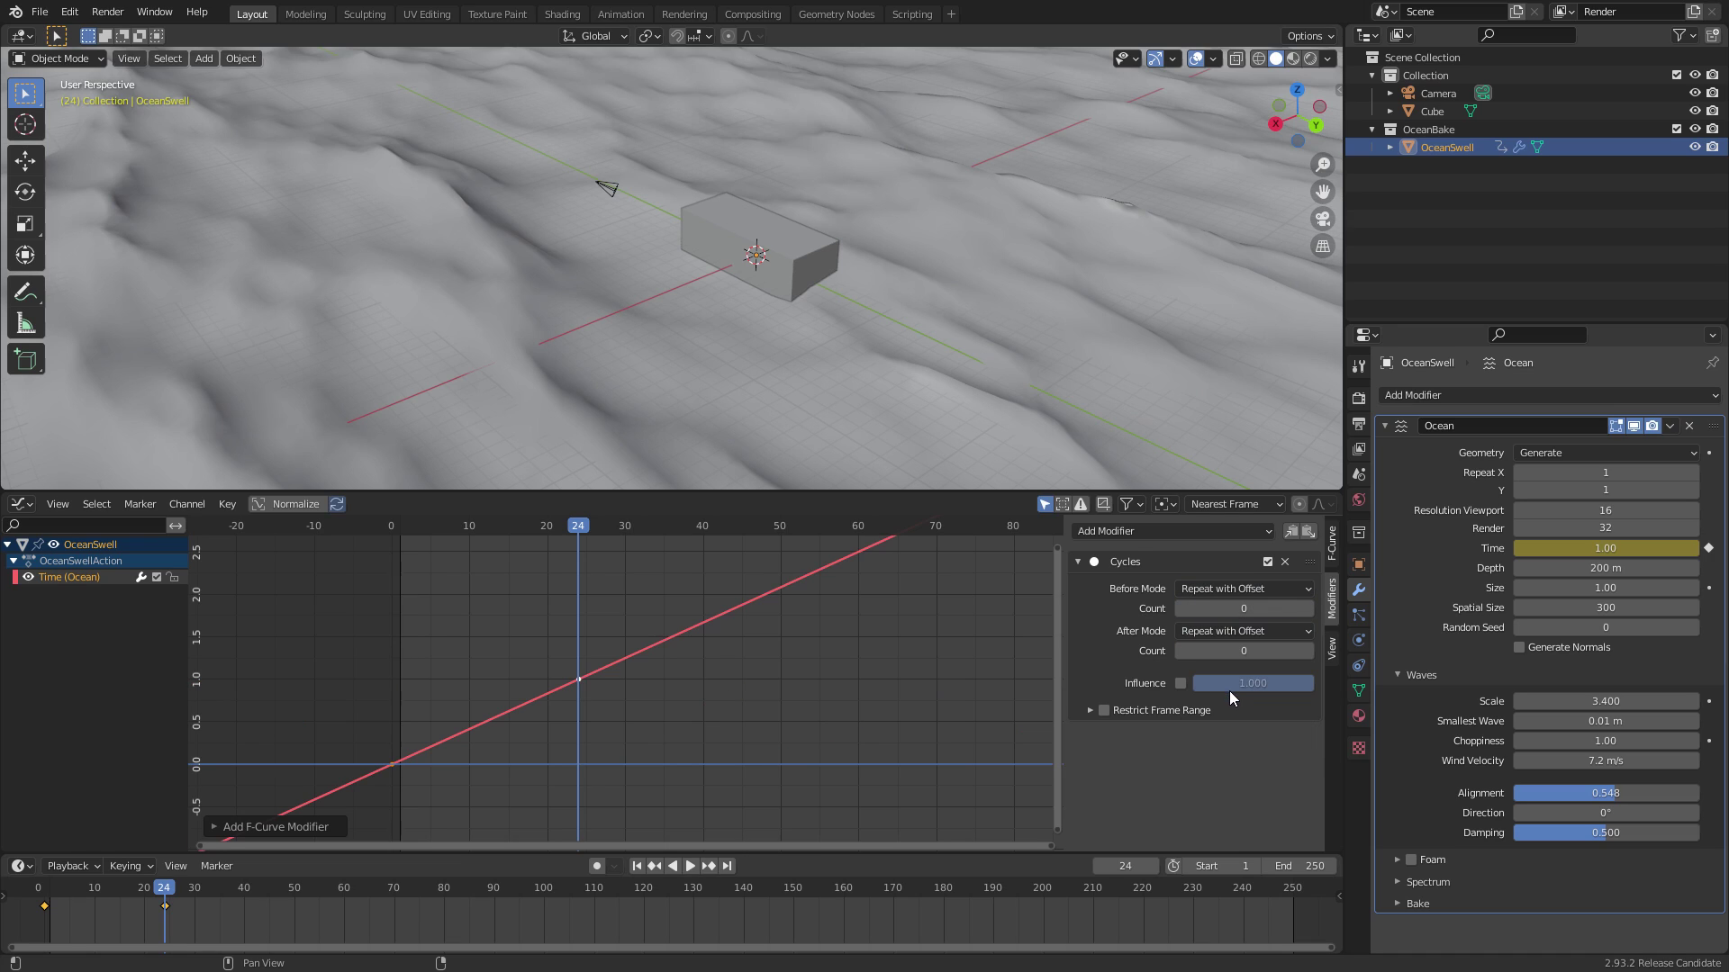
Play the animation past frame 24 to check how the Time curve continues beyond its last keyframe
ctrl+middle_drag(712, 701, 777, 695)
drag(666, 598, 439, 772)
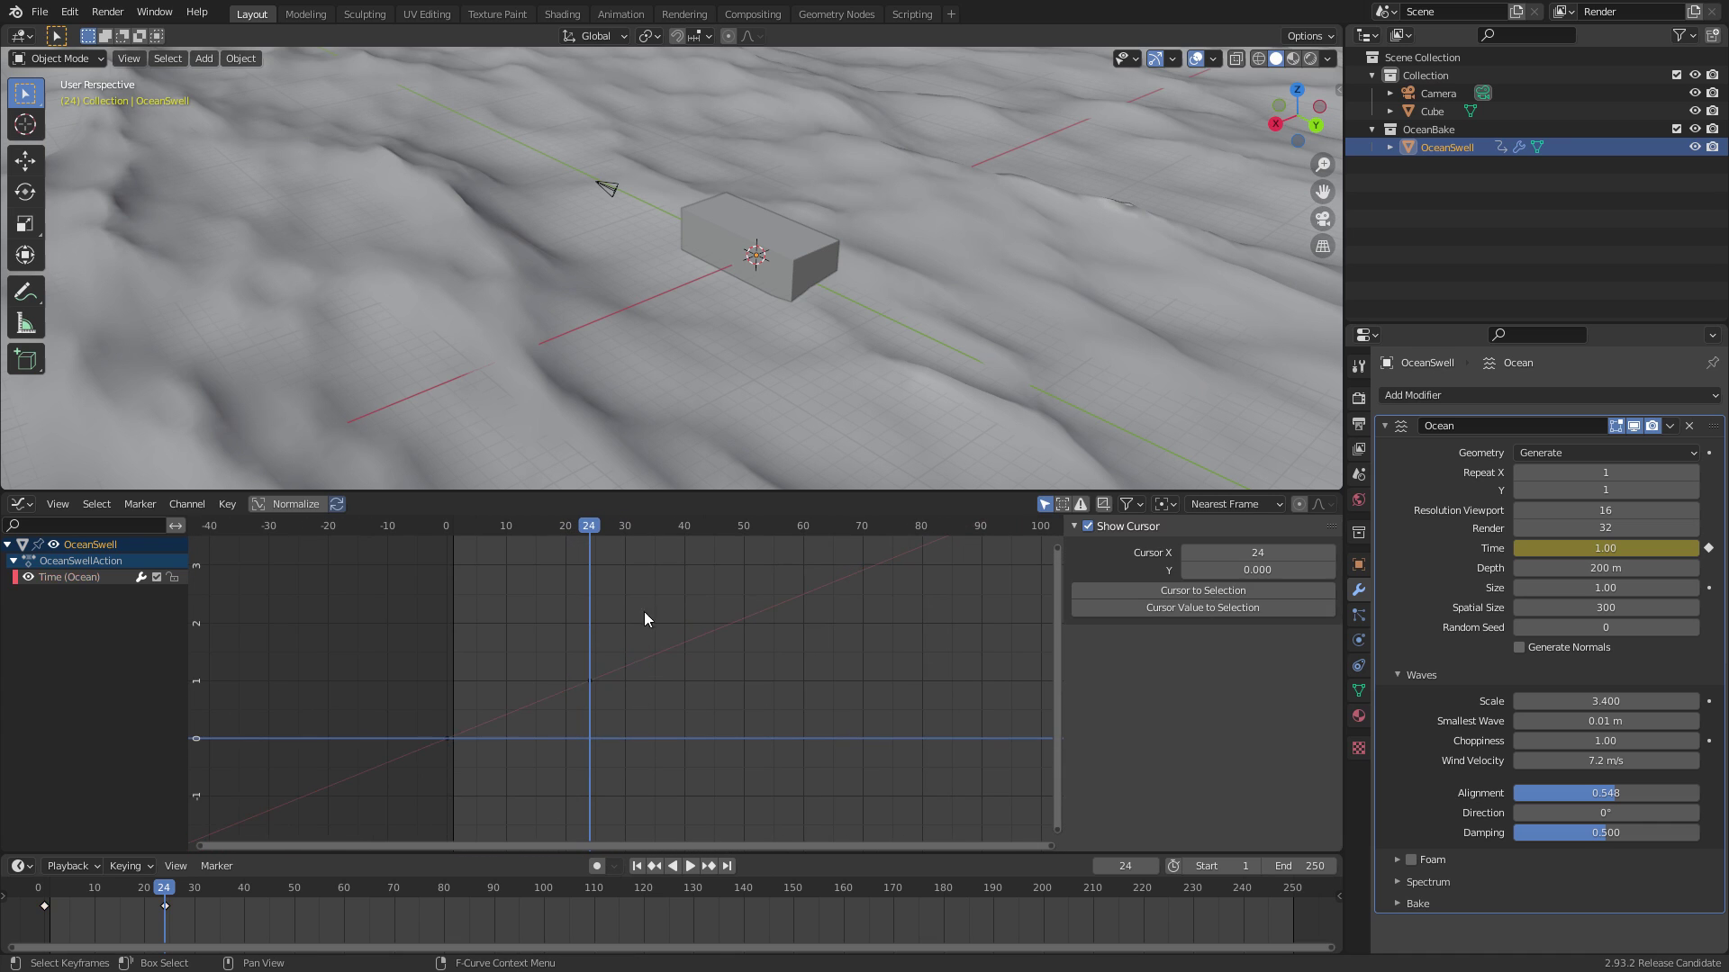
click(731, 693)
drag(766, 530, 599, 609)
key(space)
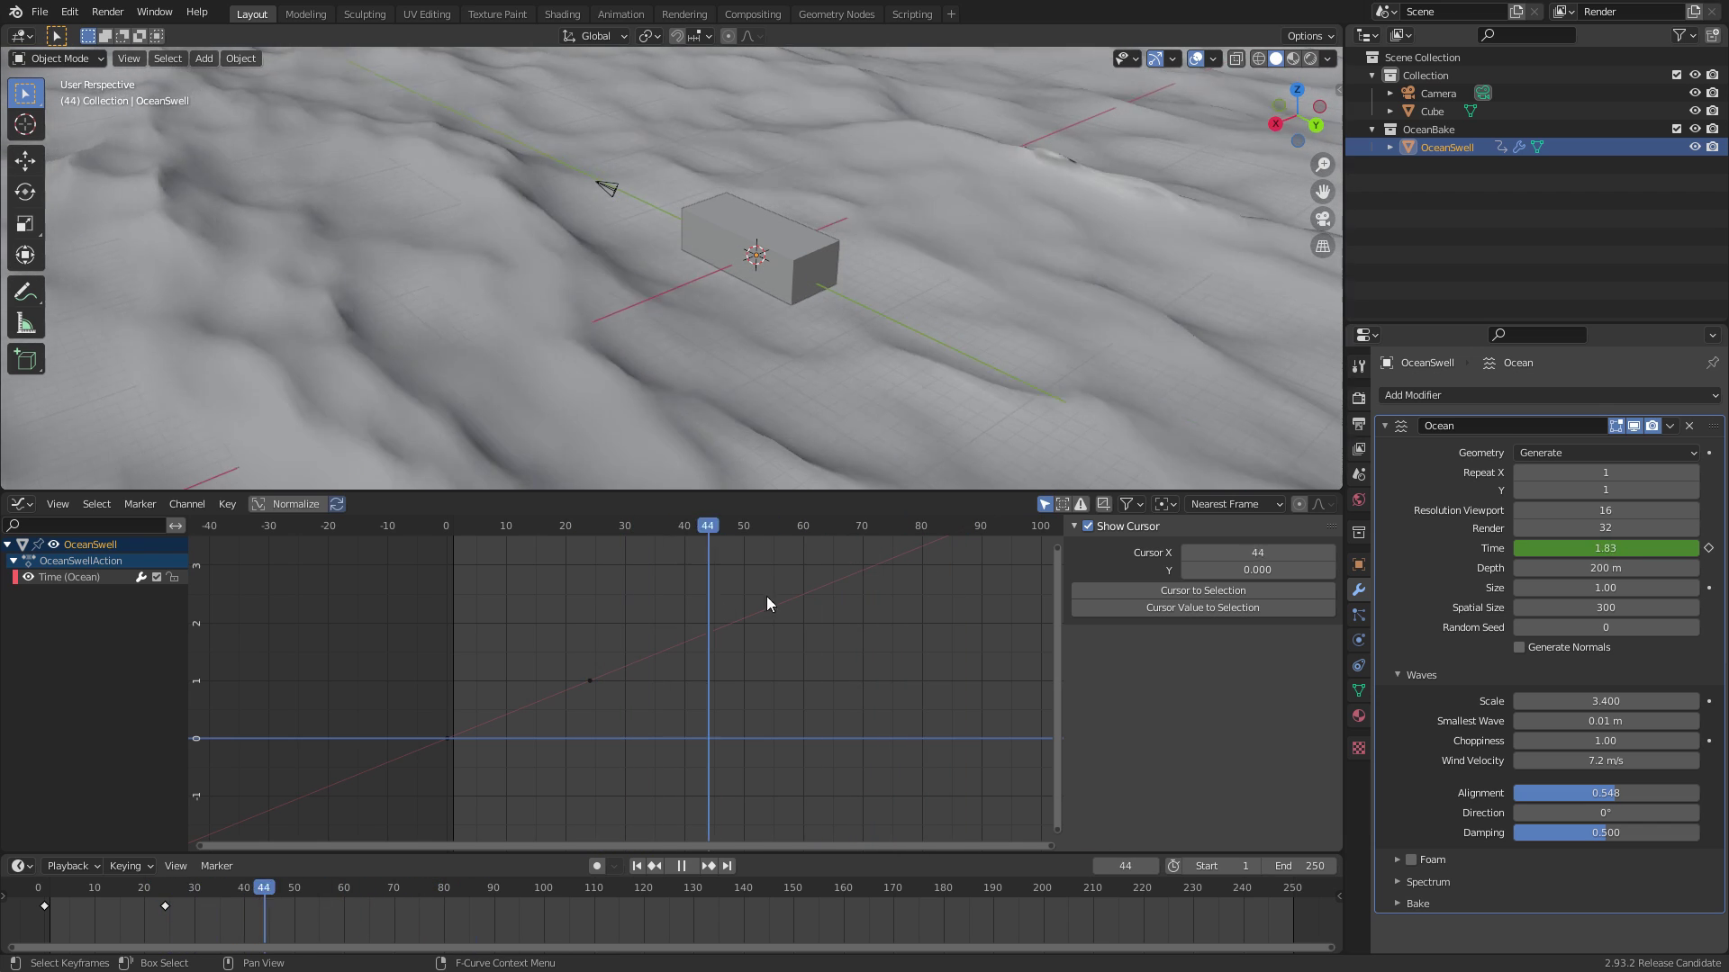
key(shift+Left)
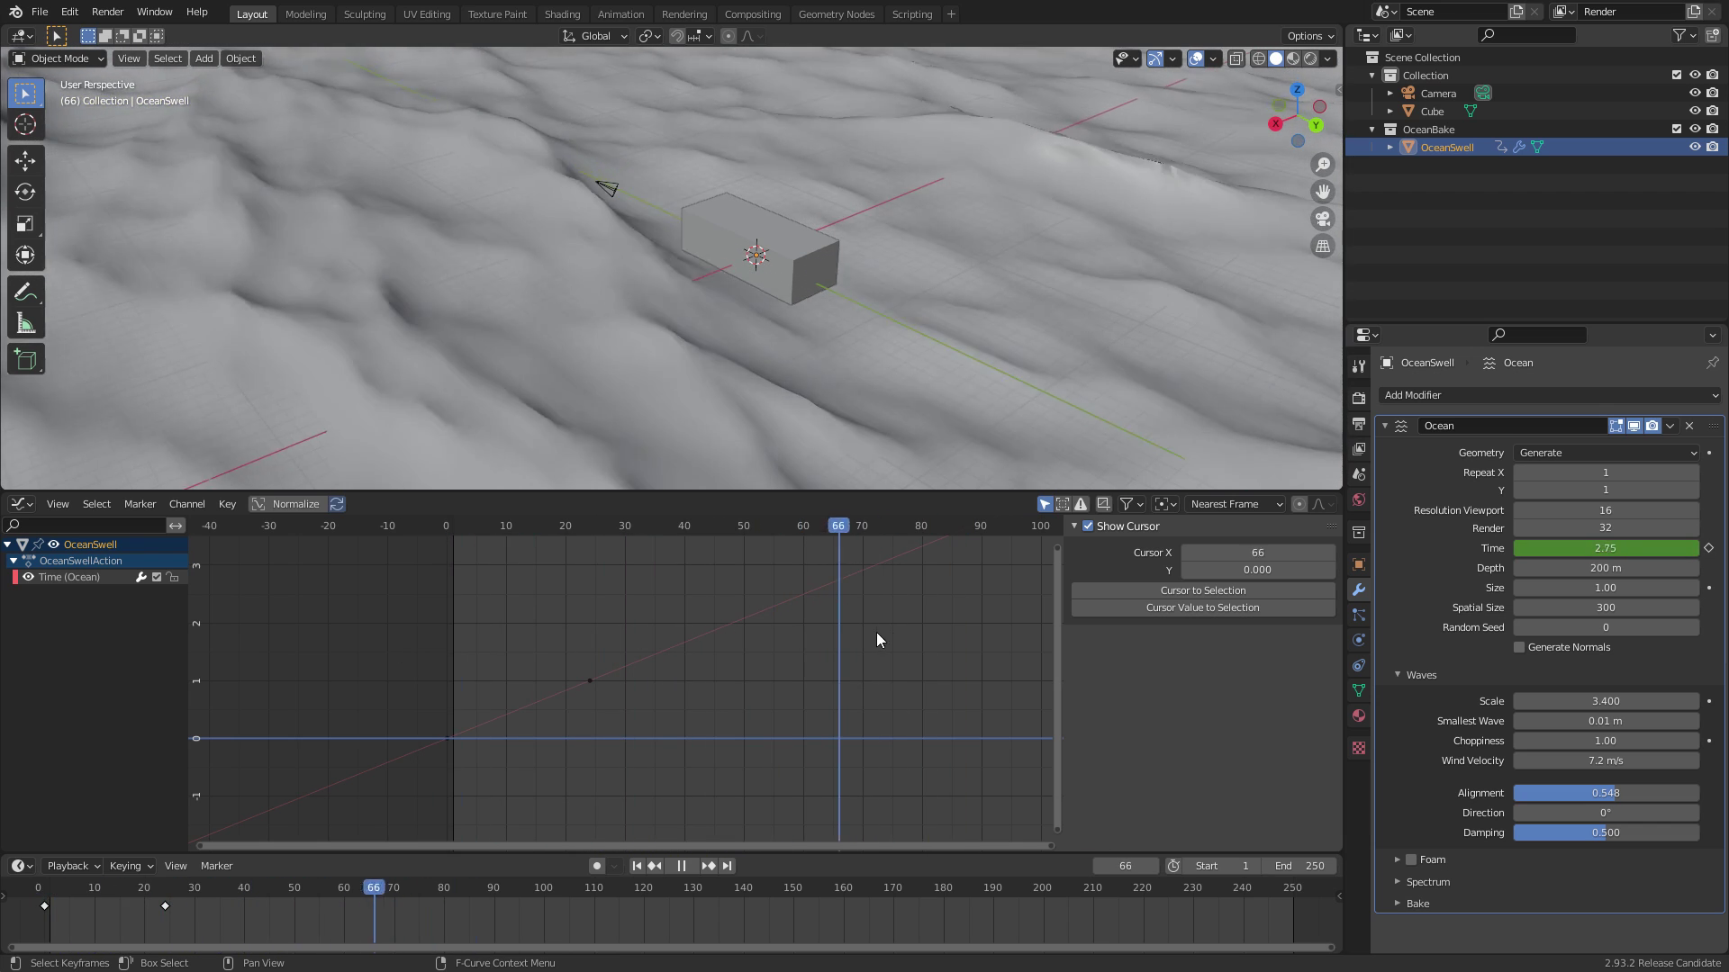
Merge the Graph Editor area back into the 3D viewport and play the ocean animation at full view
drag(4, 495, 13, 504)
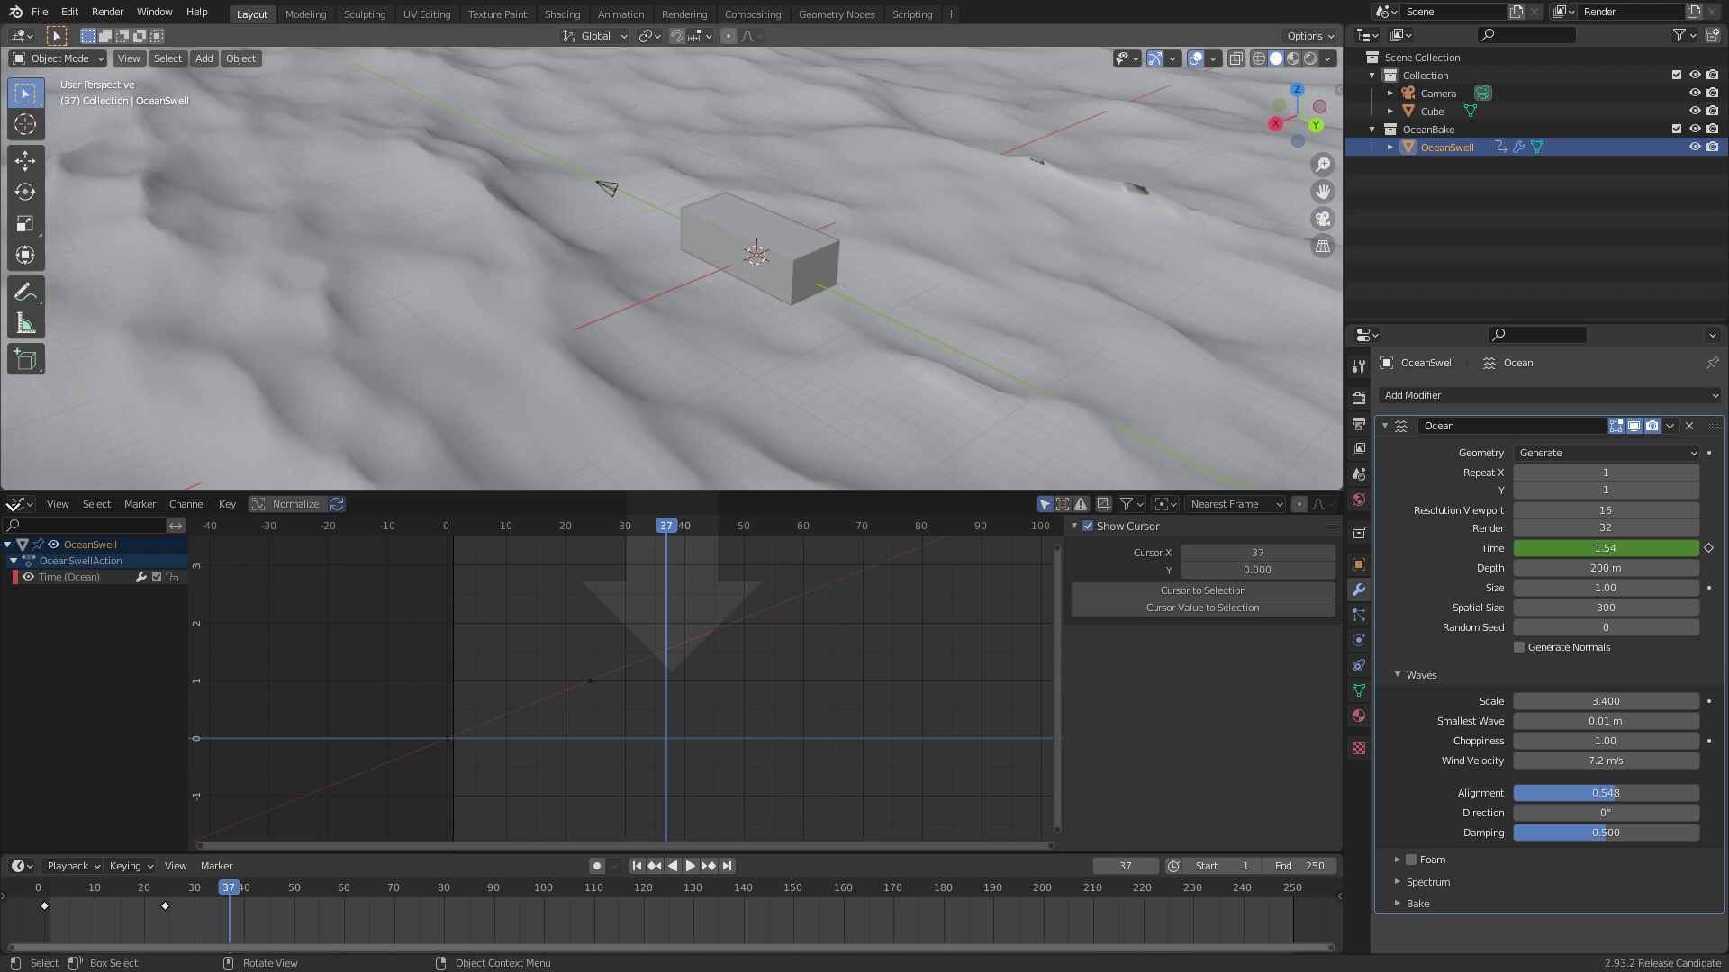
drag(14, 516, 25, 562)
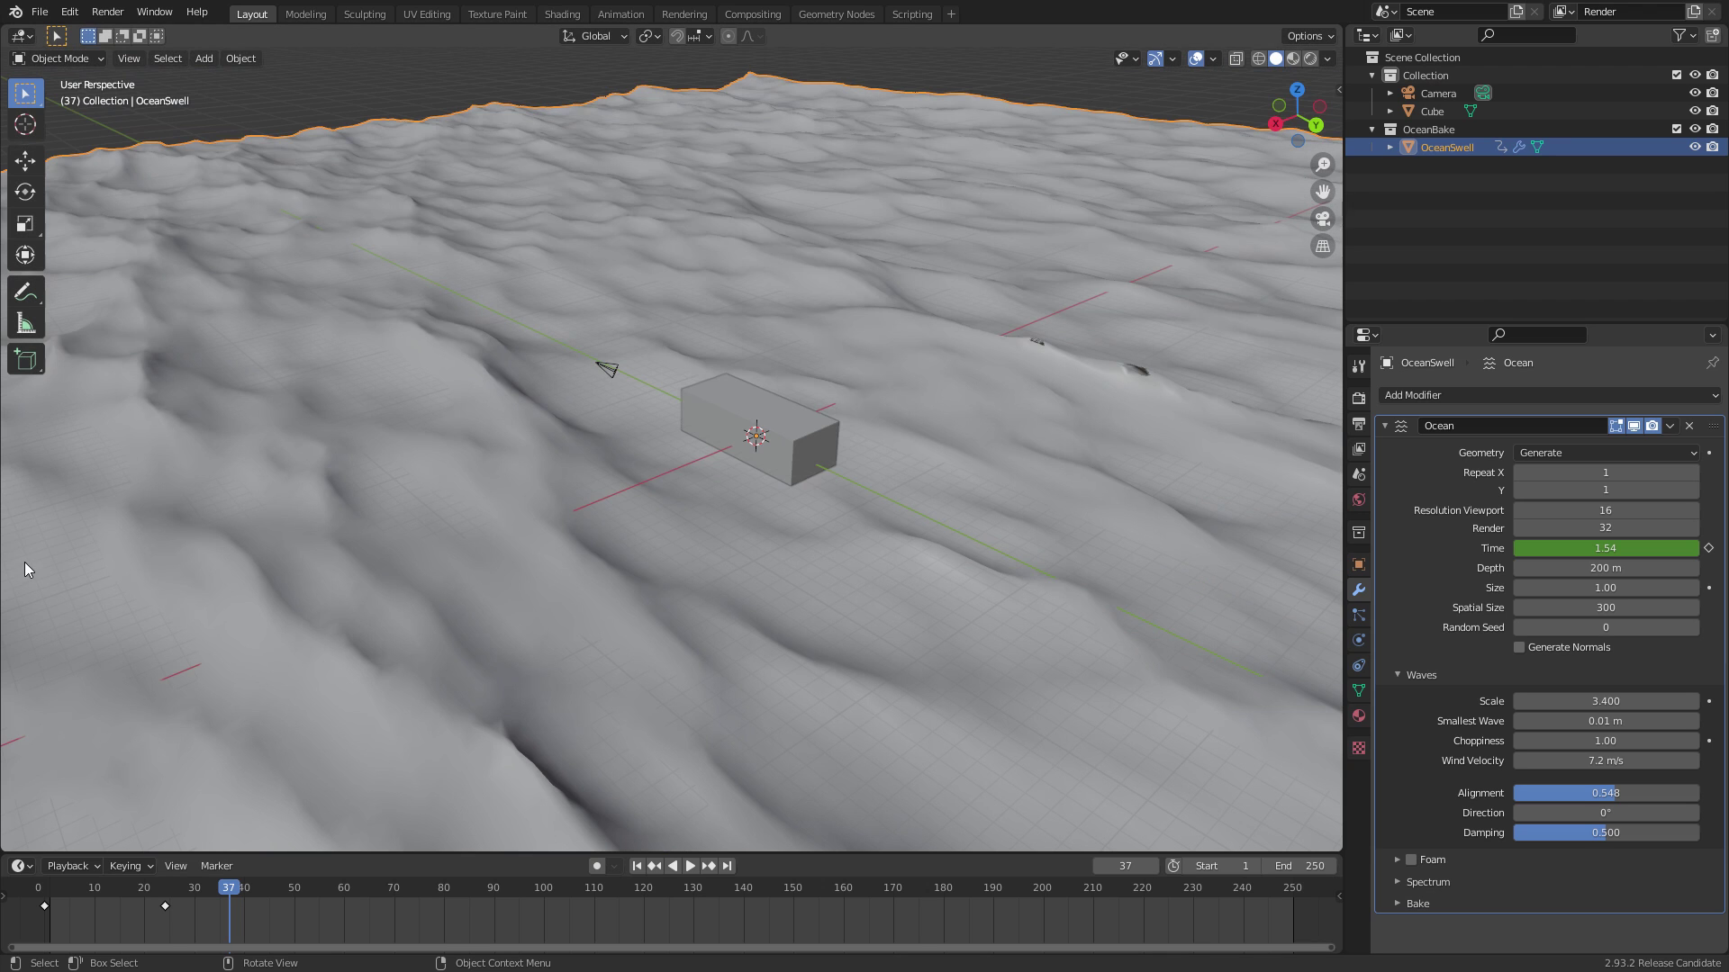
key(space)
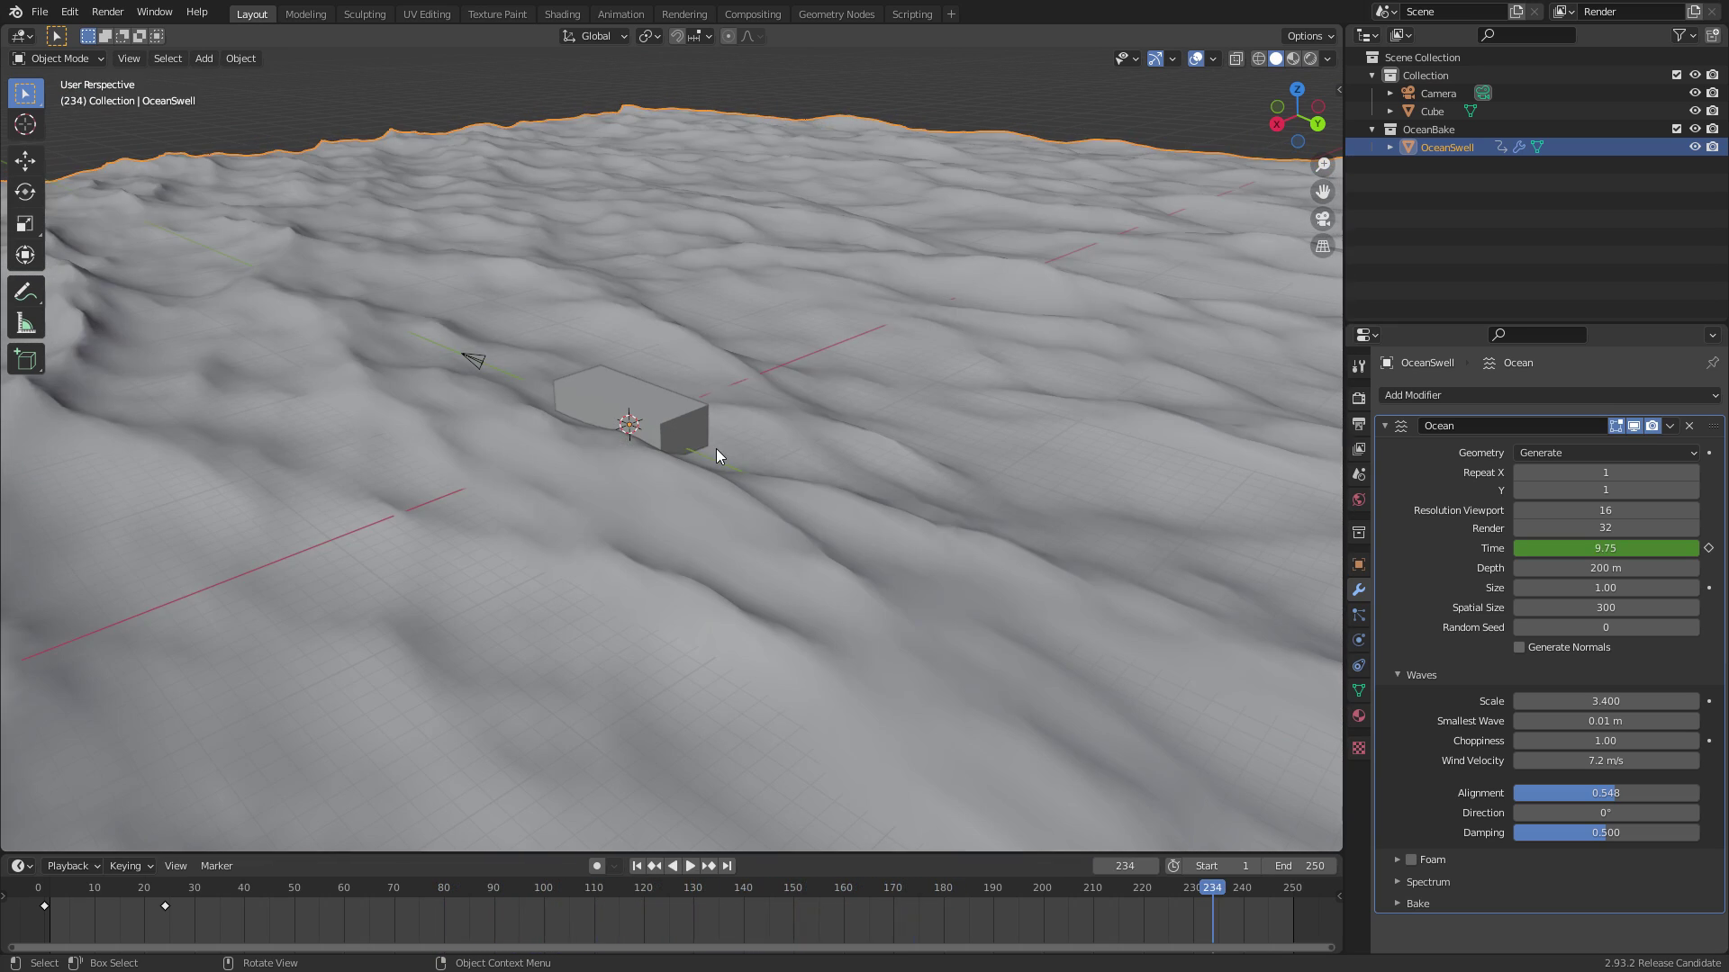
key(space)
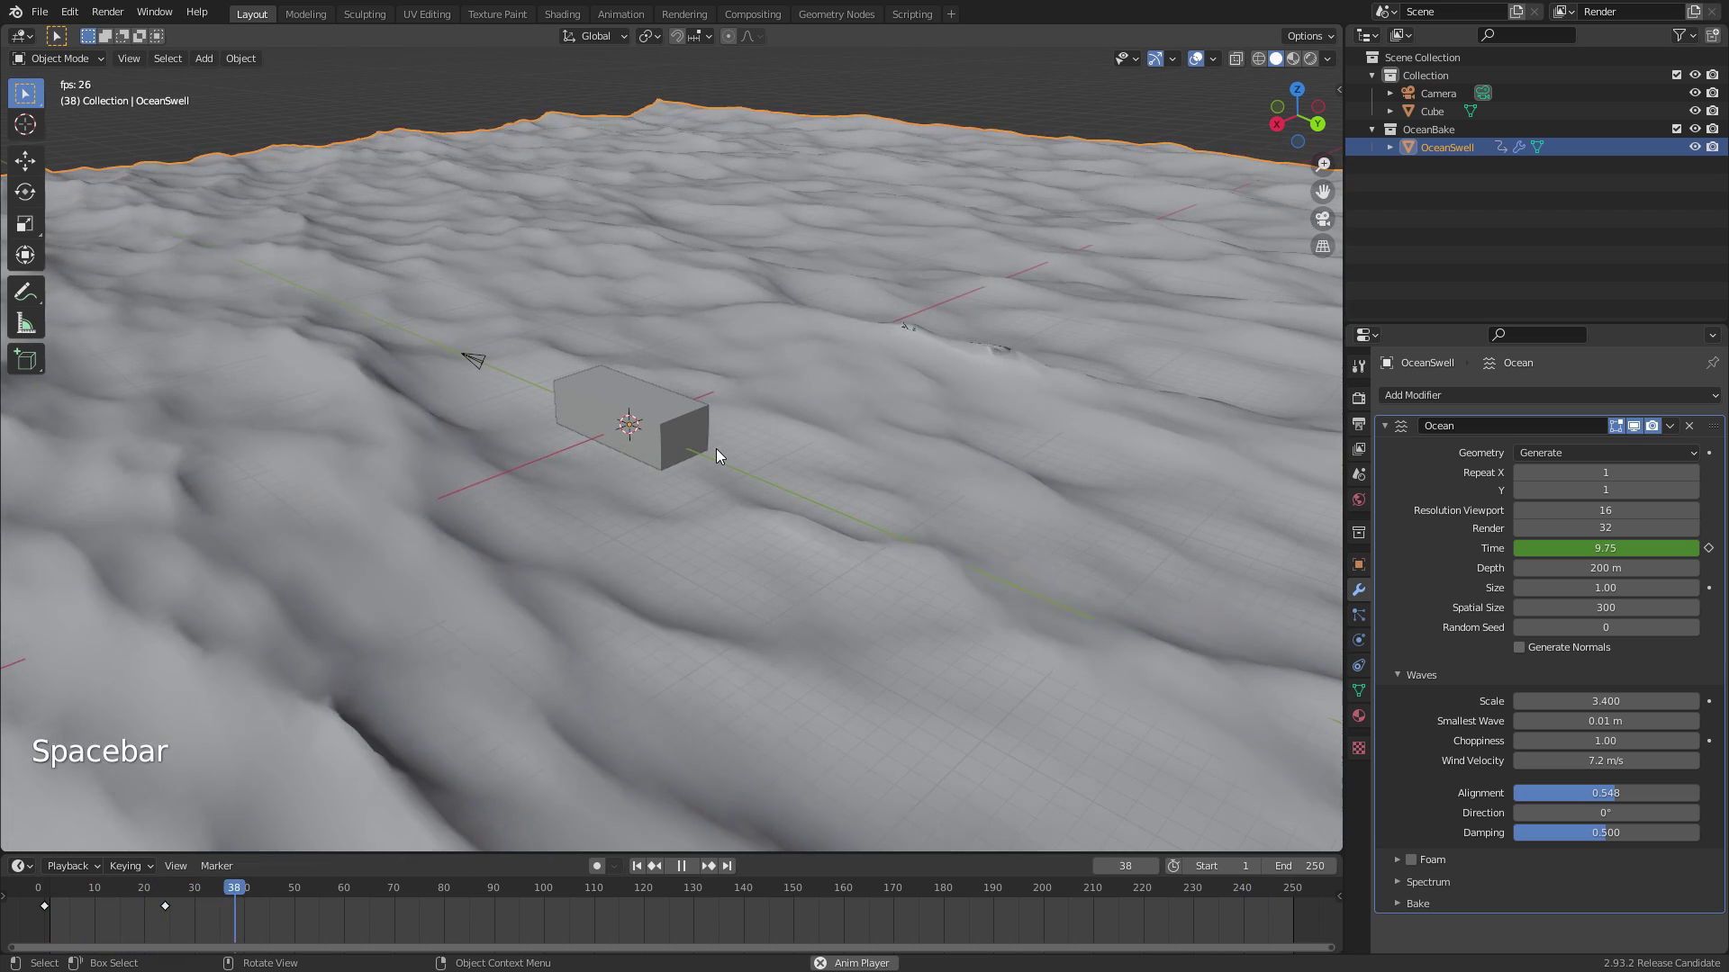
key(space)
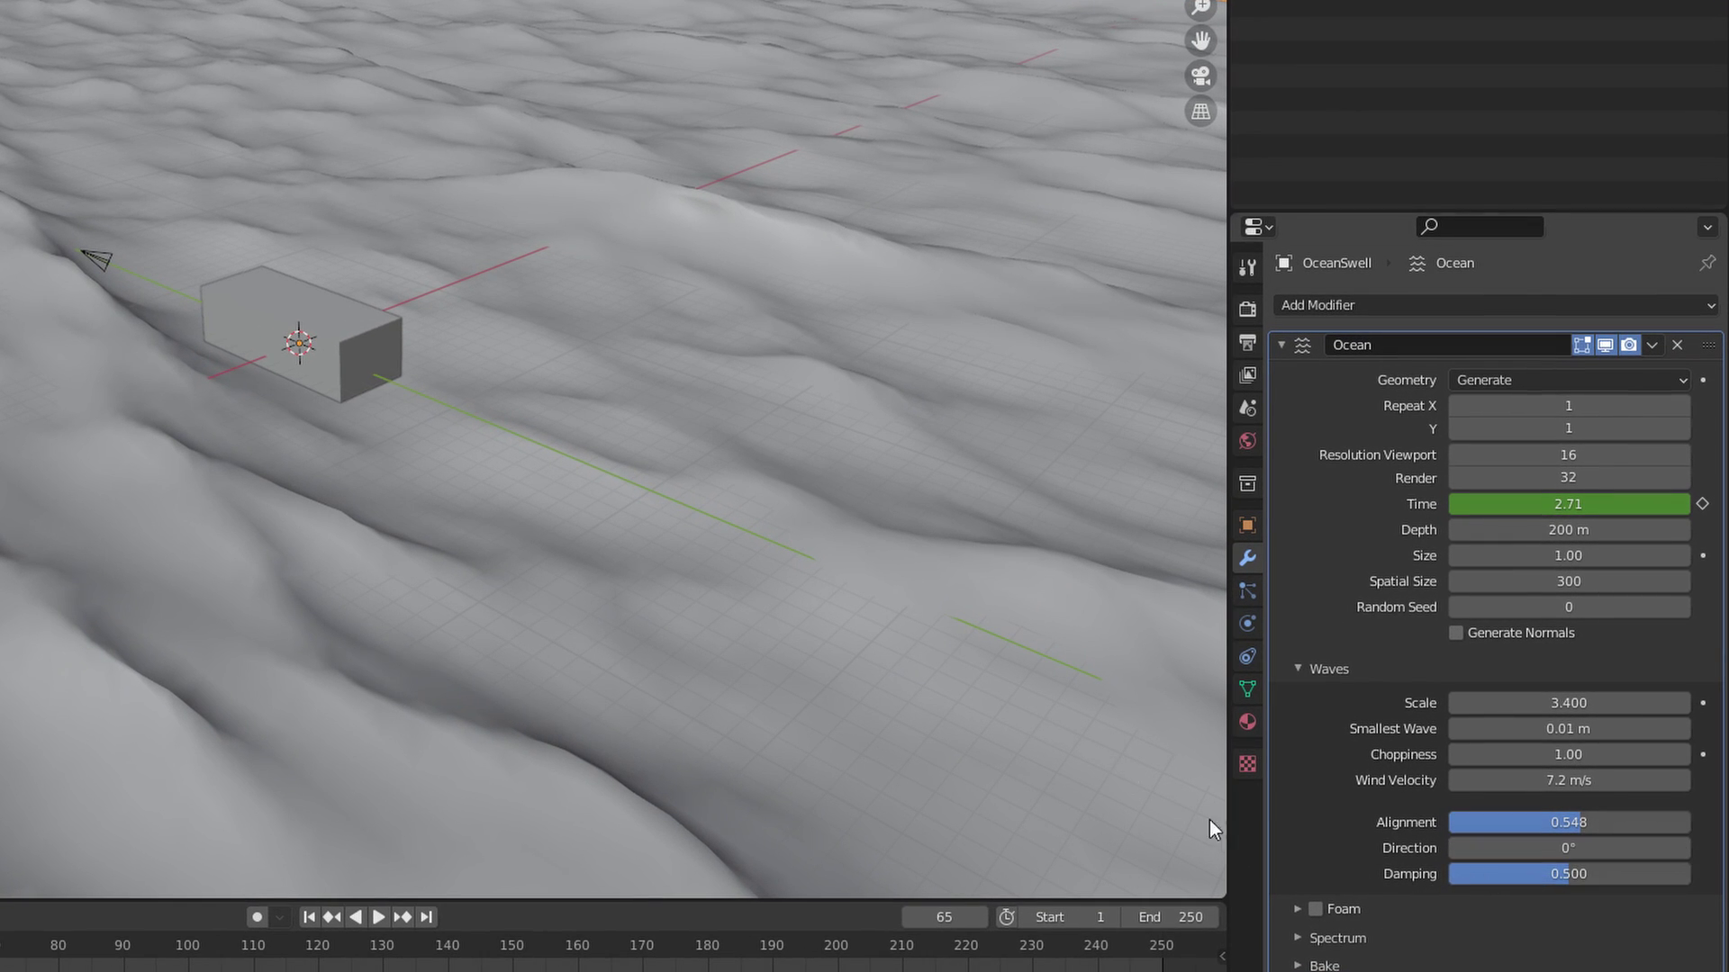
Set the Ocean modifier's Damping to 1 and preview the wave motion around the block
middle_drag(684, 324, 807, 424)
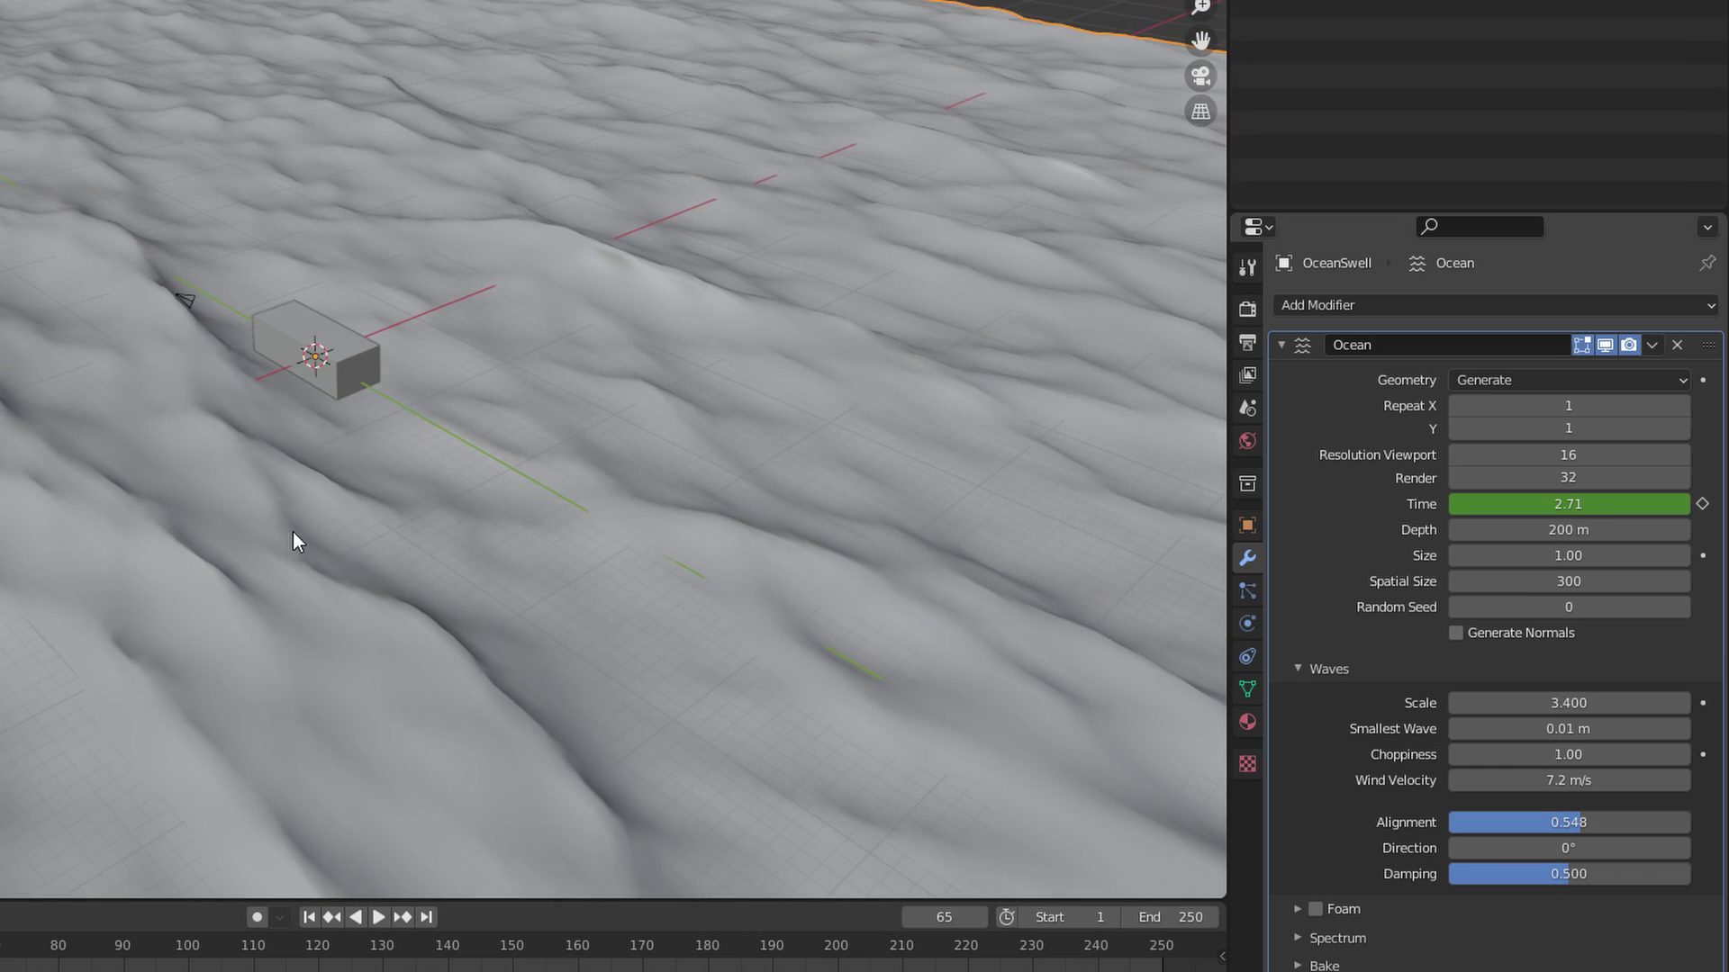
drag(1547, 875, 1690, 875)
key(space)
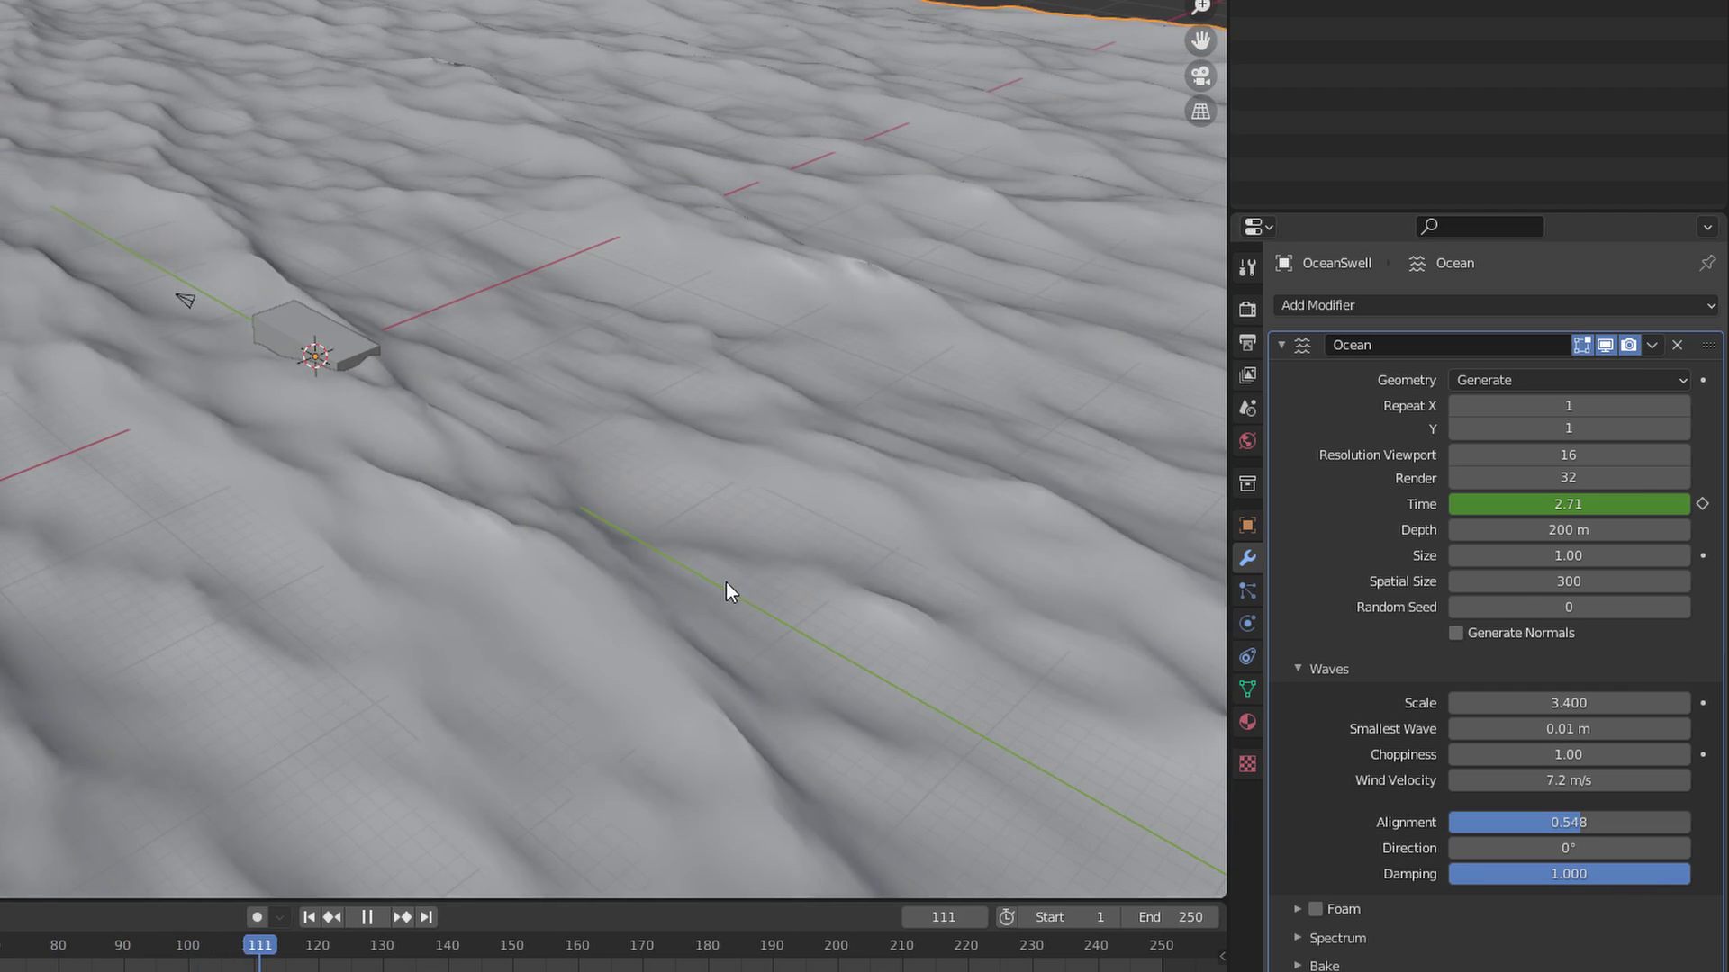
key(space)
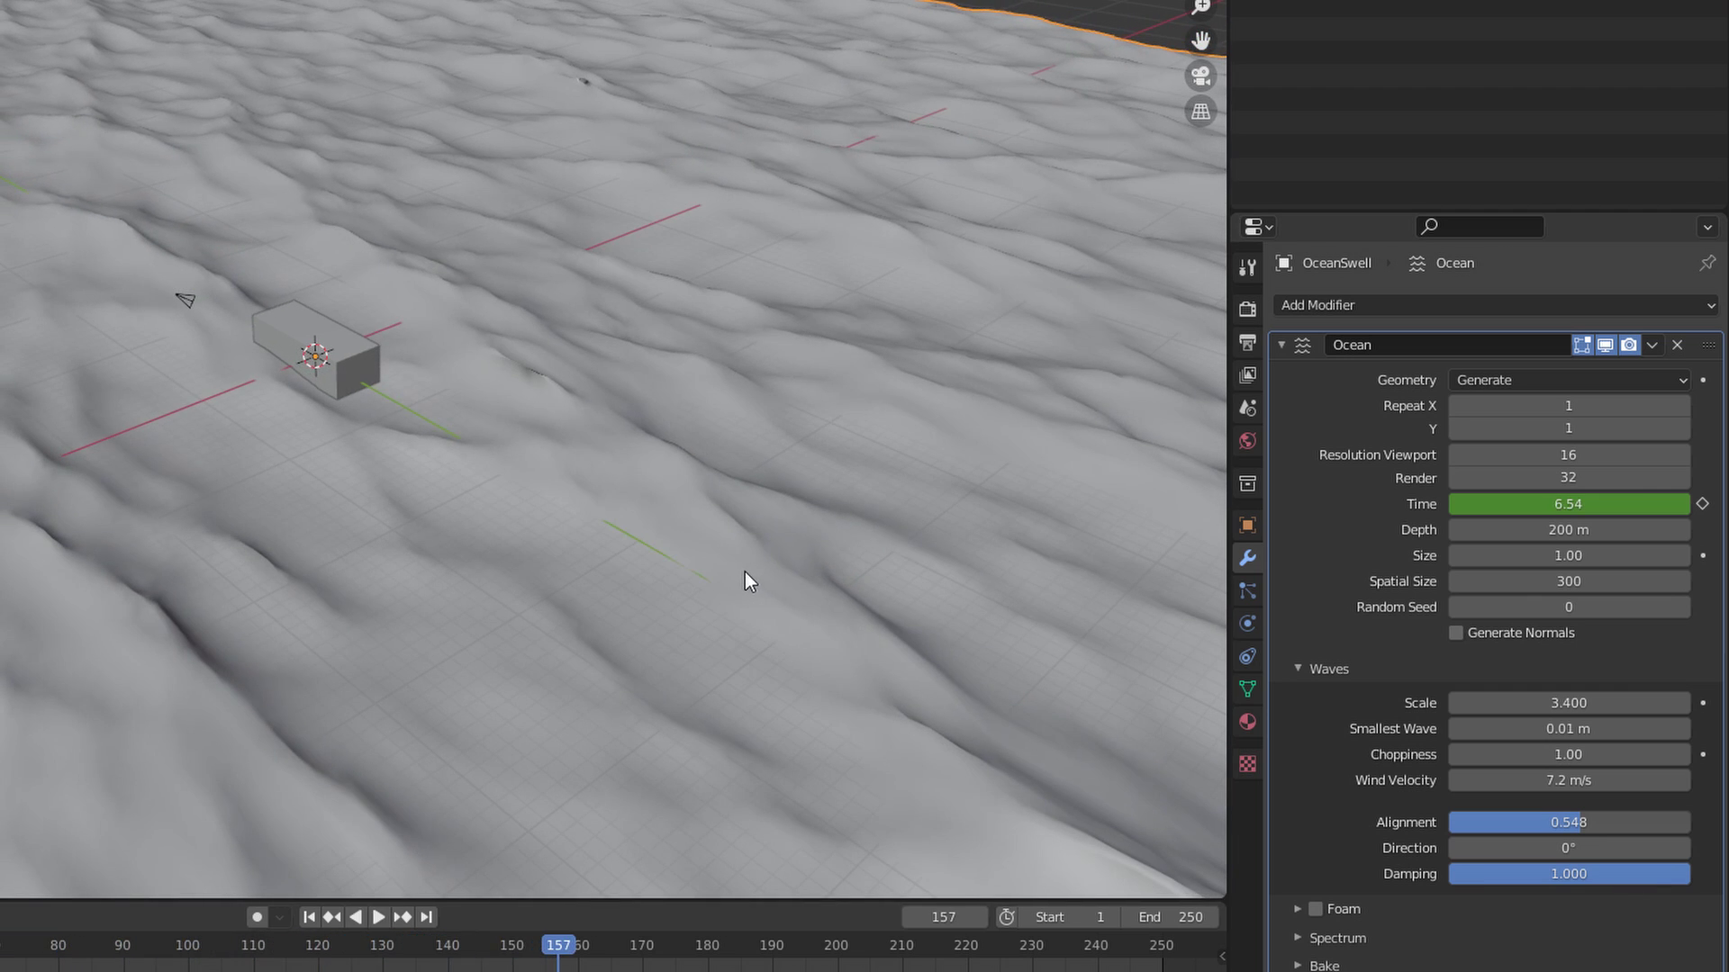
Lower the Ocean modifier's Damping to 0.466 and preview the wave motion
drag(1599, 877, 1468, 944)
key(space)
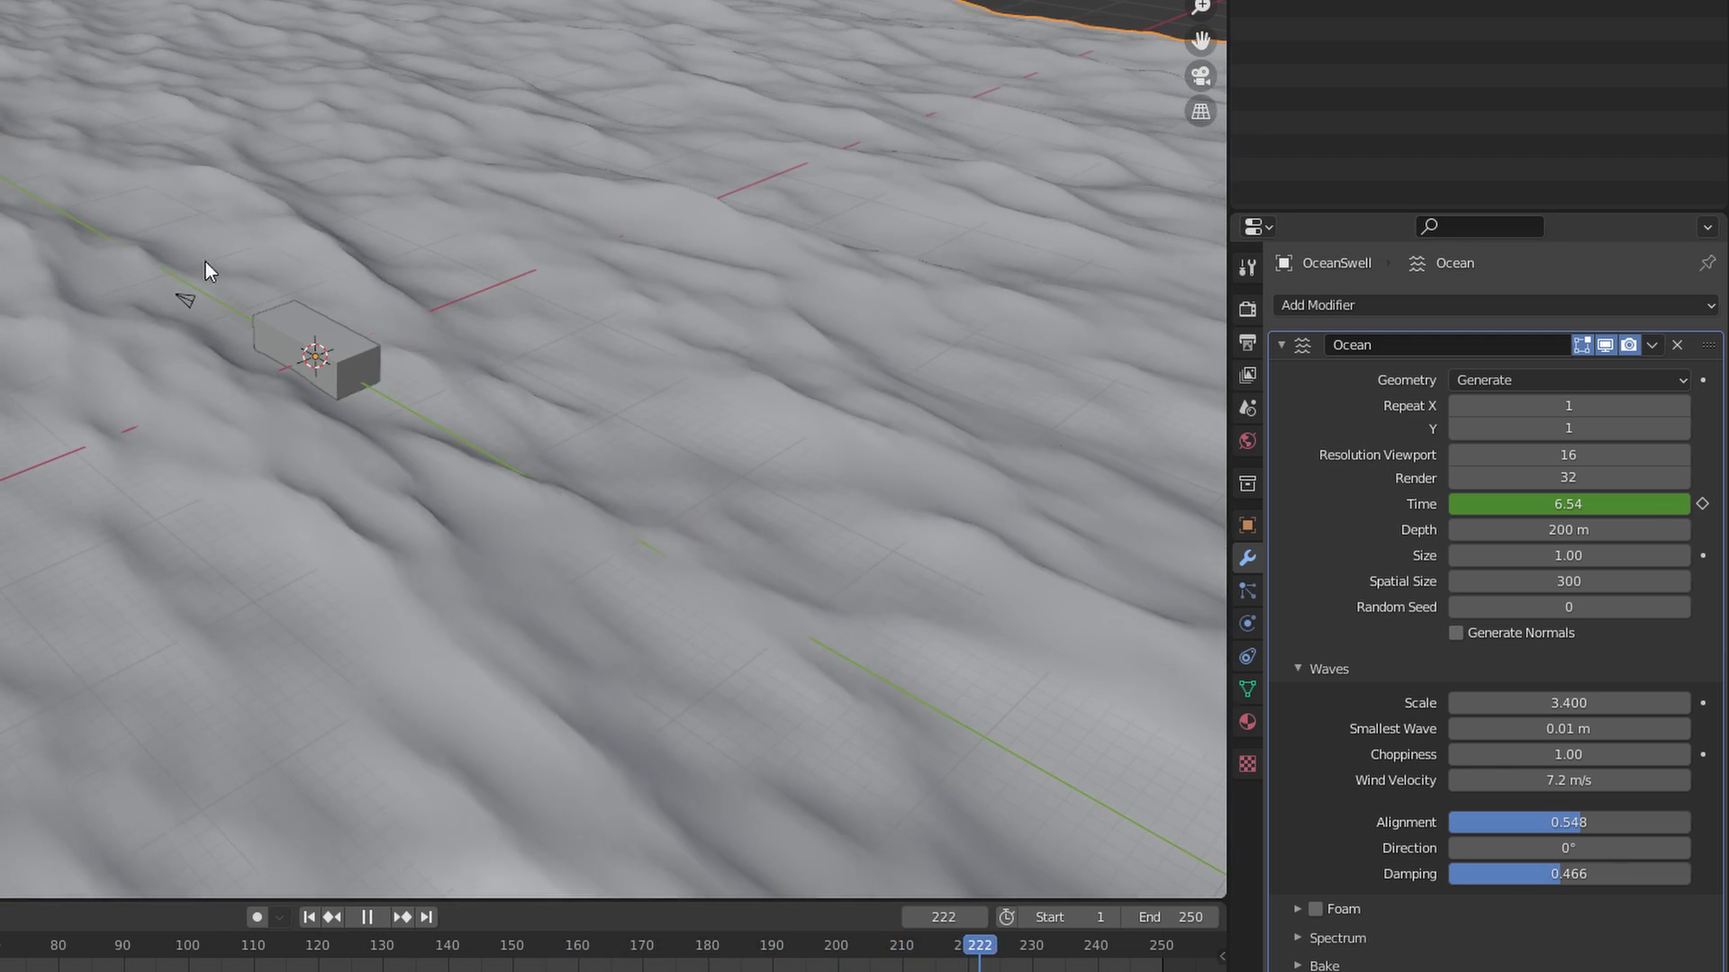
drag(1597, 883, 1534, 875)
key(space)
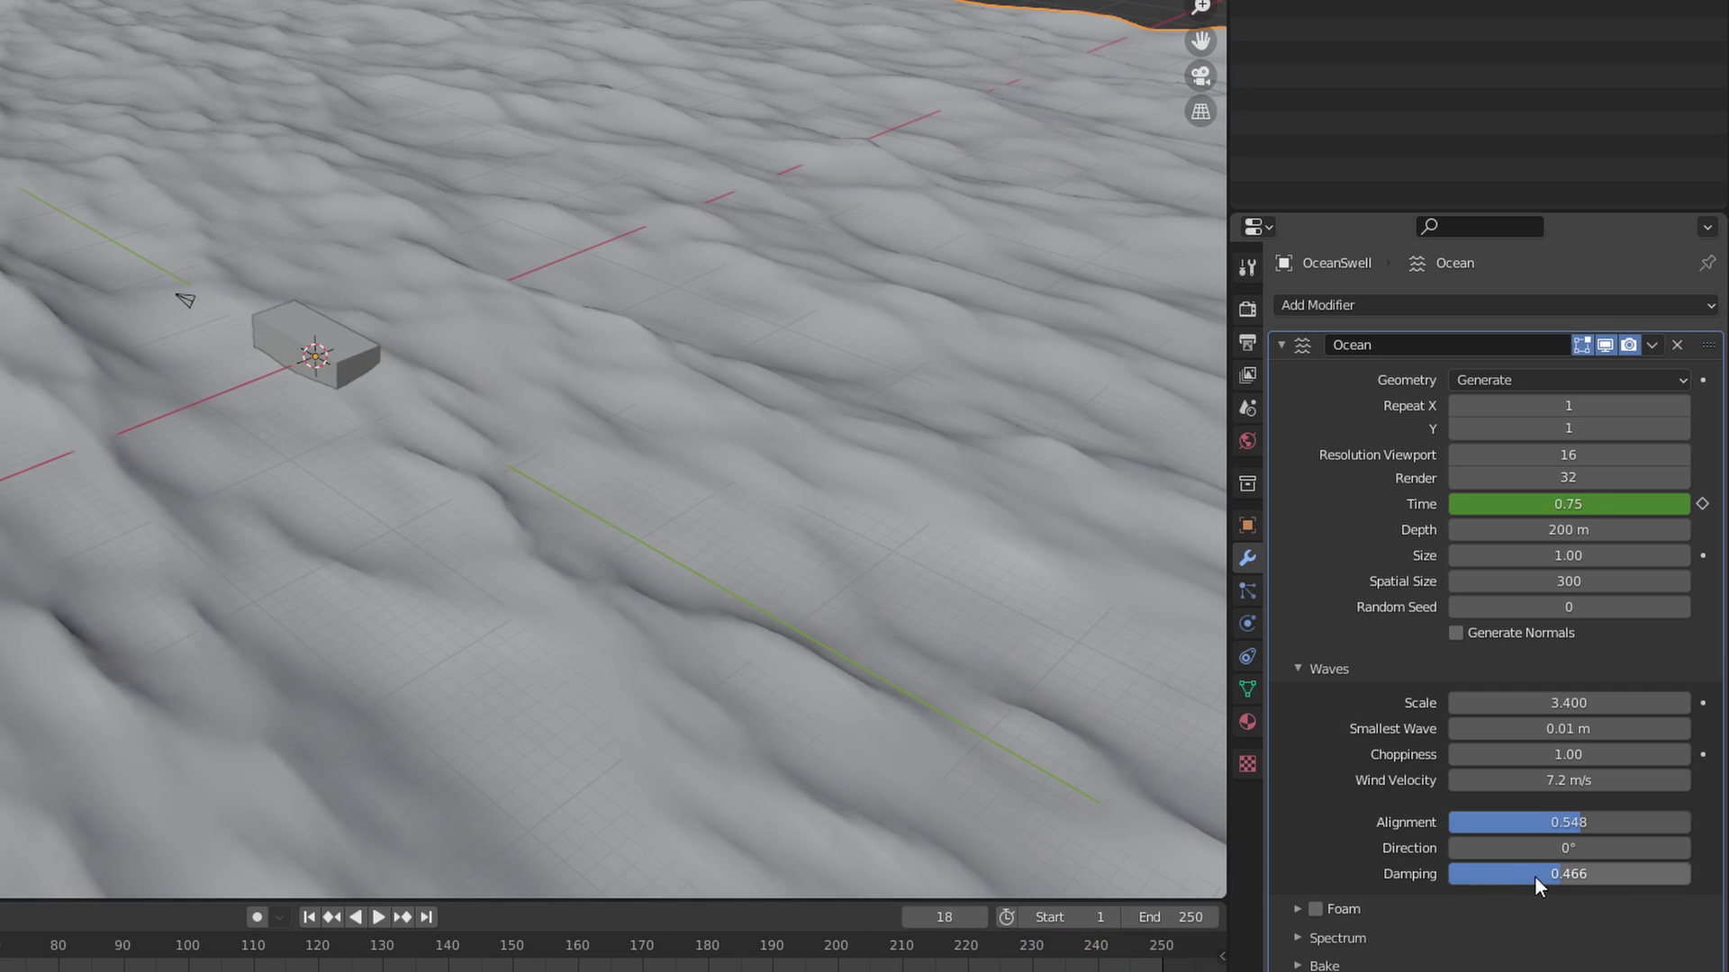
Preview the waves with Damping at 0, and set the Damping to 0.452
drag(1385, 877, 1360, 878)
key(space)
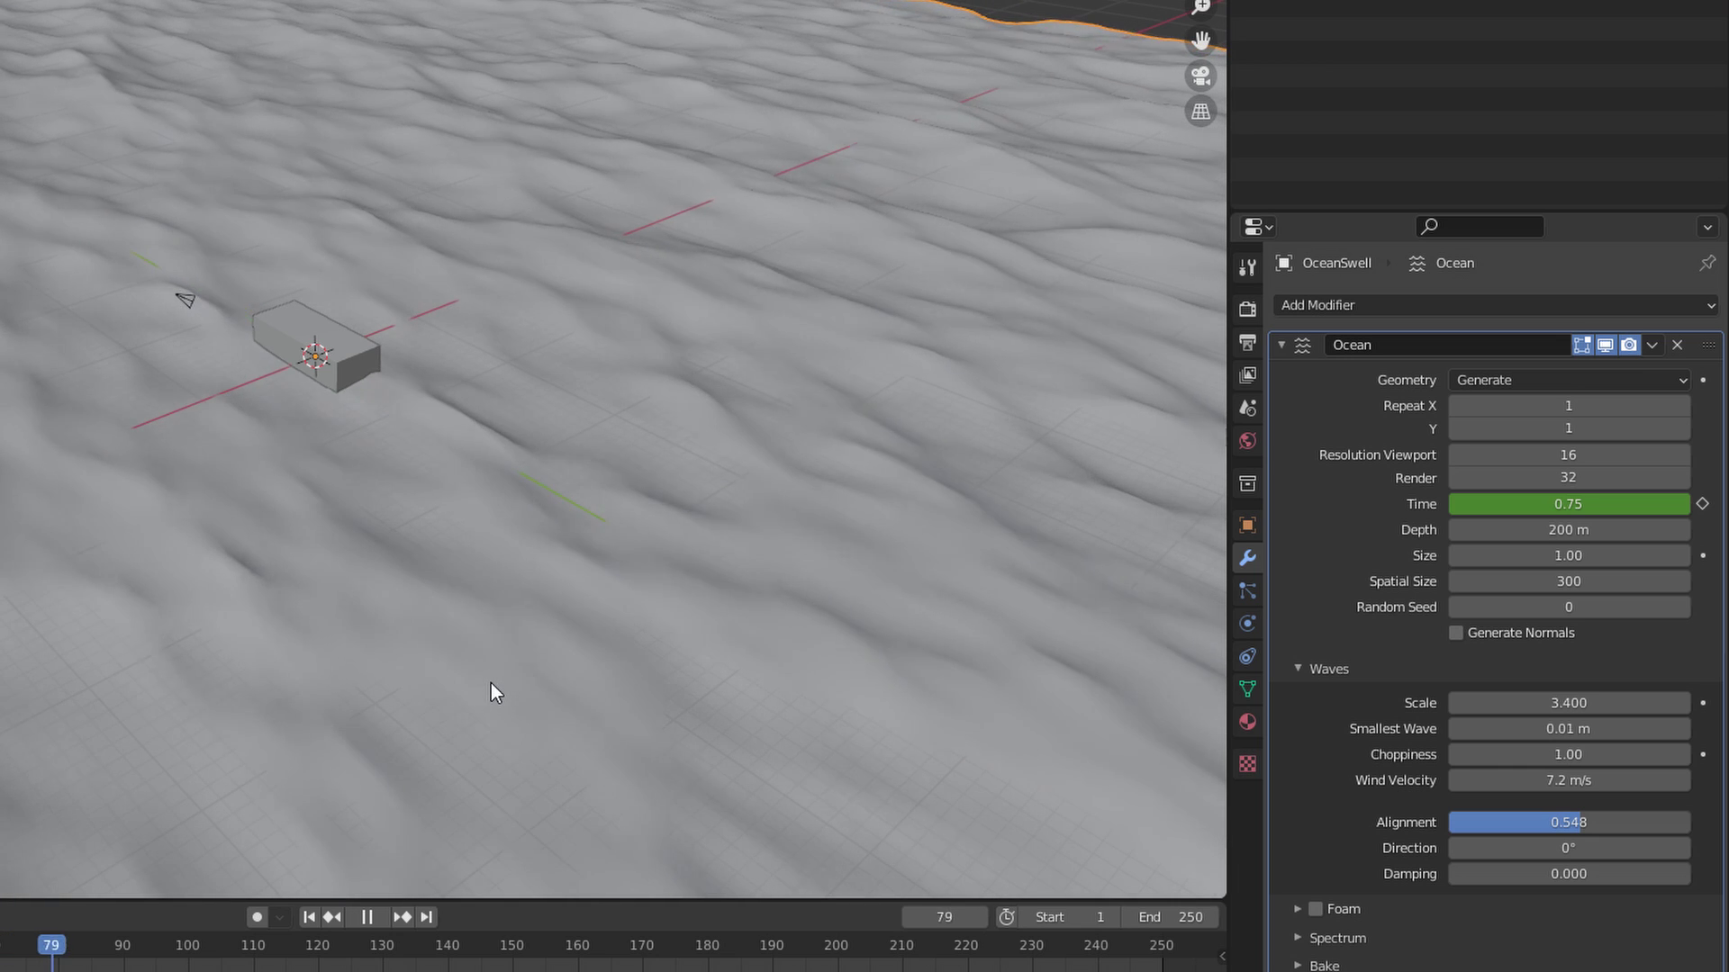
key(space)
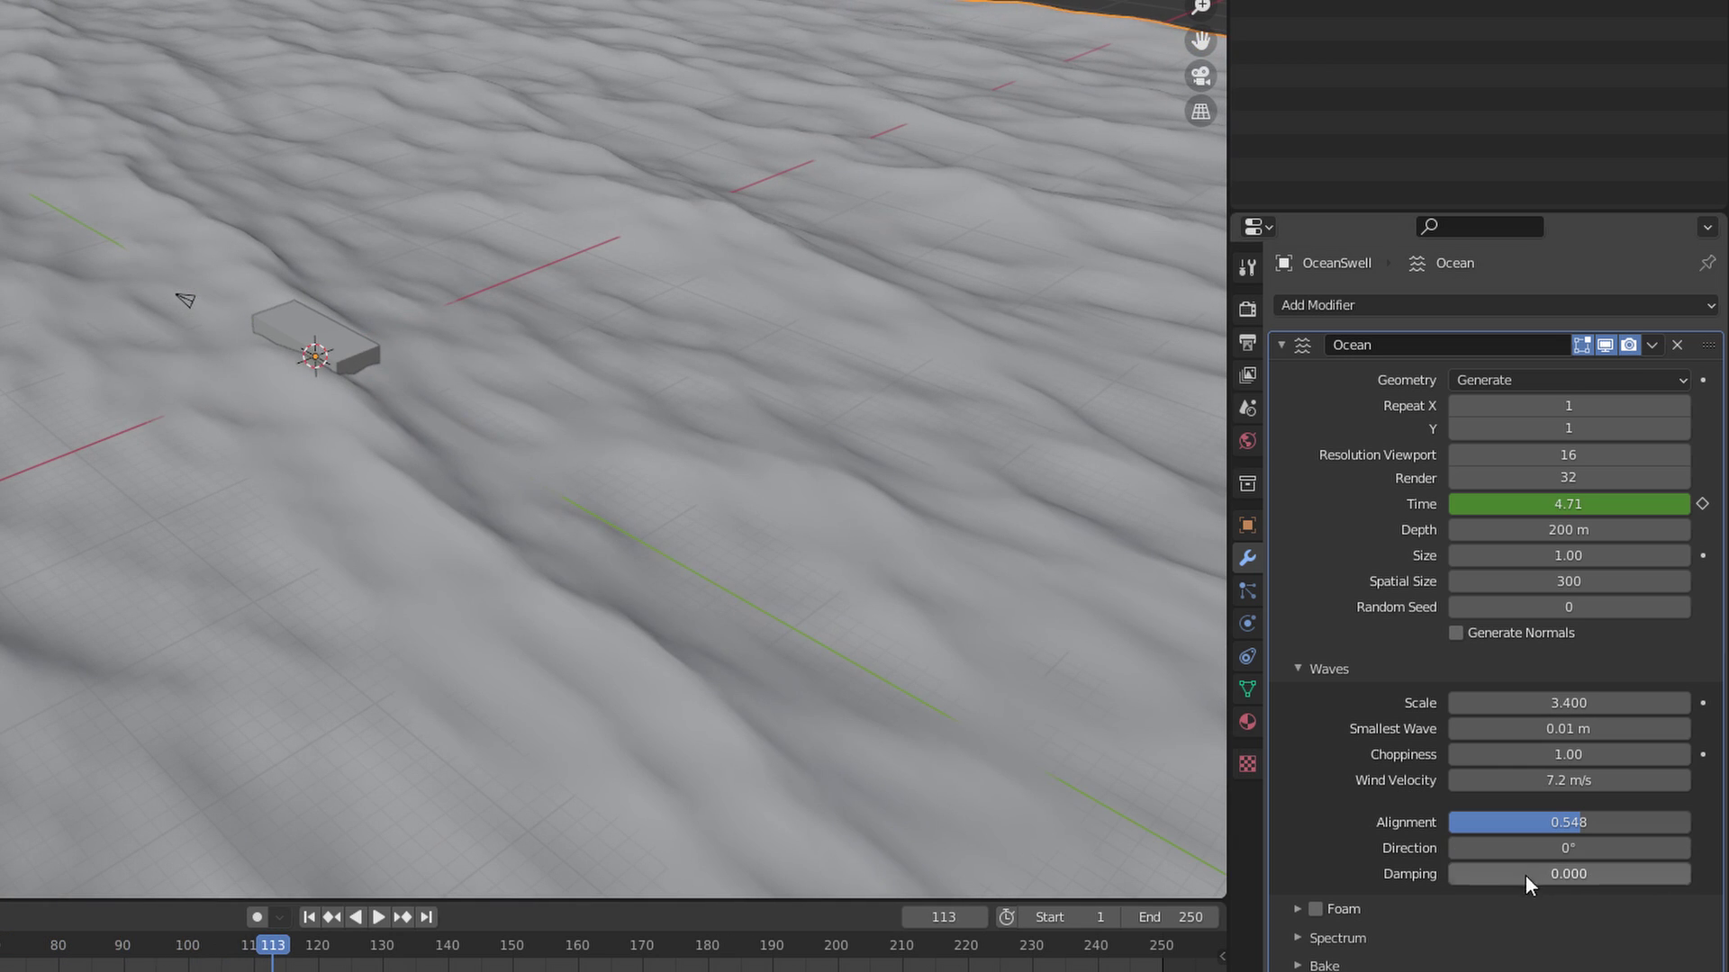
drag(1471, 873, 1624, 906)
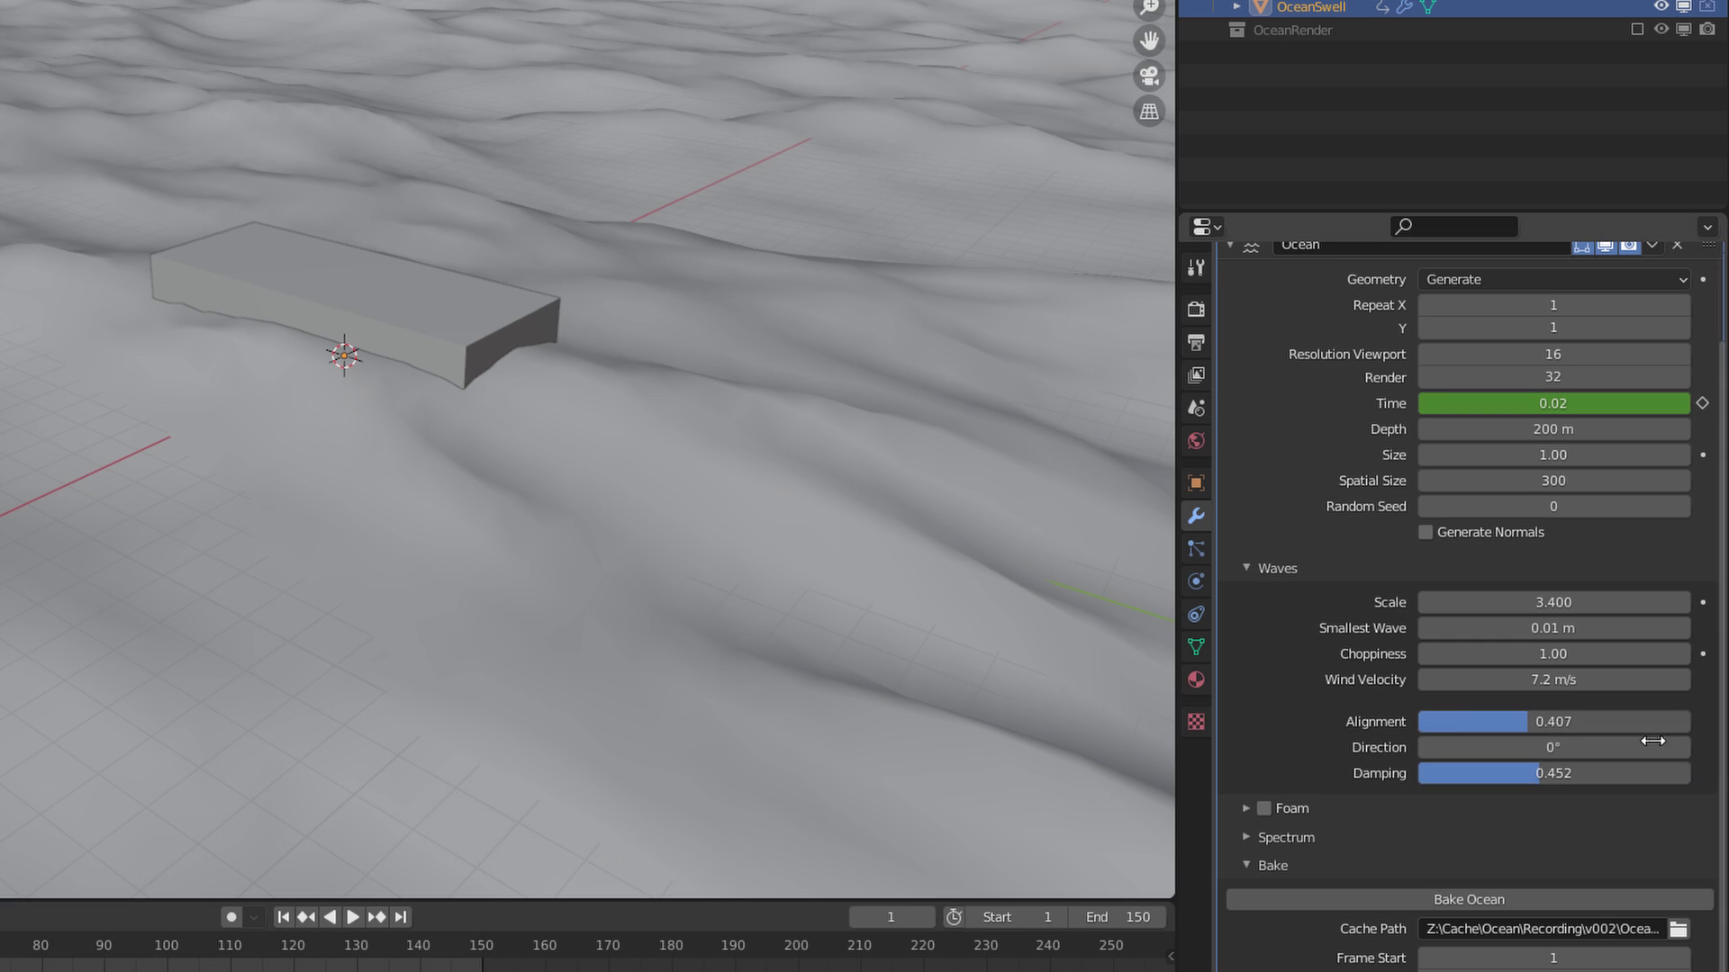
Set the Wind Velocity to 8.3 m/s and preview the wave motion
mouse_move(1550, 748)
mouse_down()
mouse_move(1711, 751)
mouse_move(1580, 747)
mouse_up()
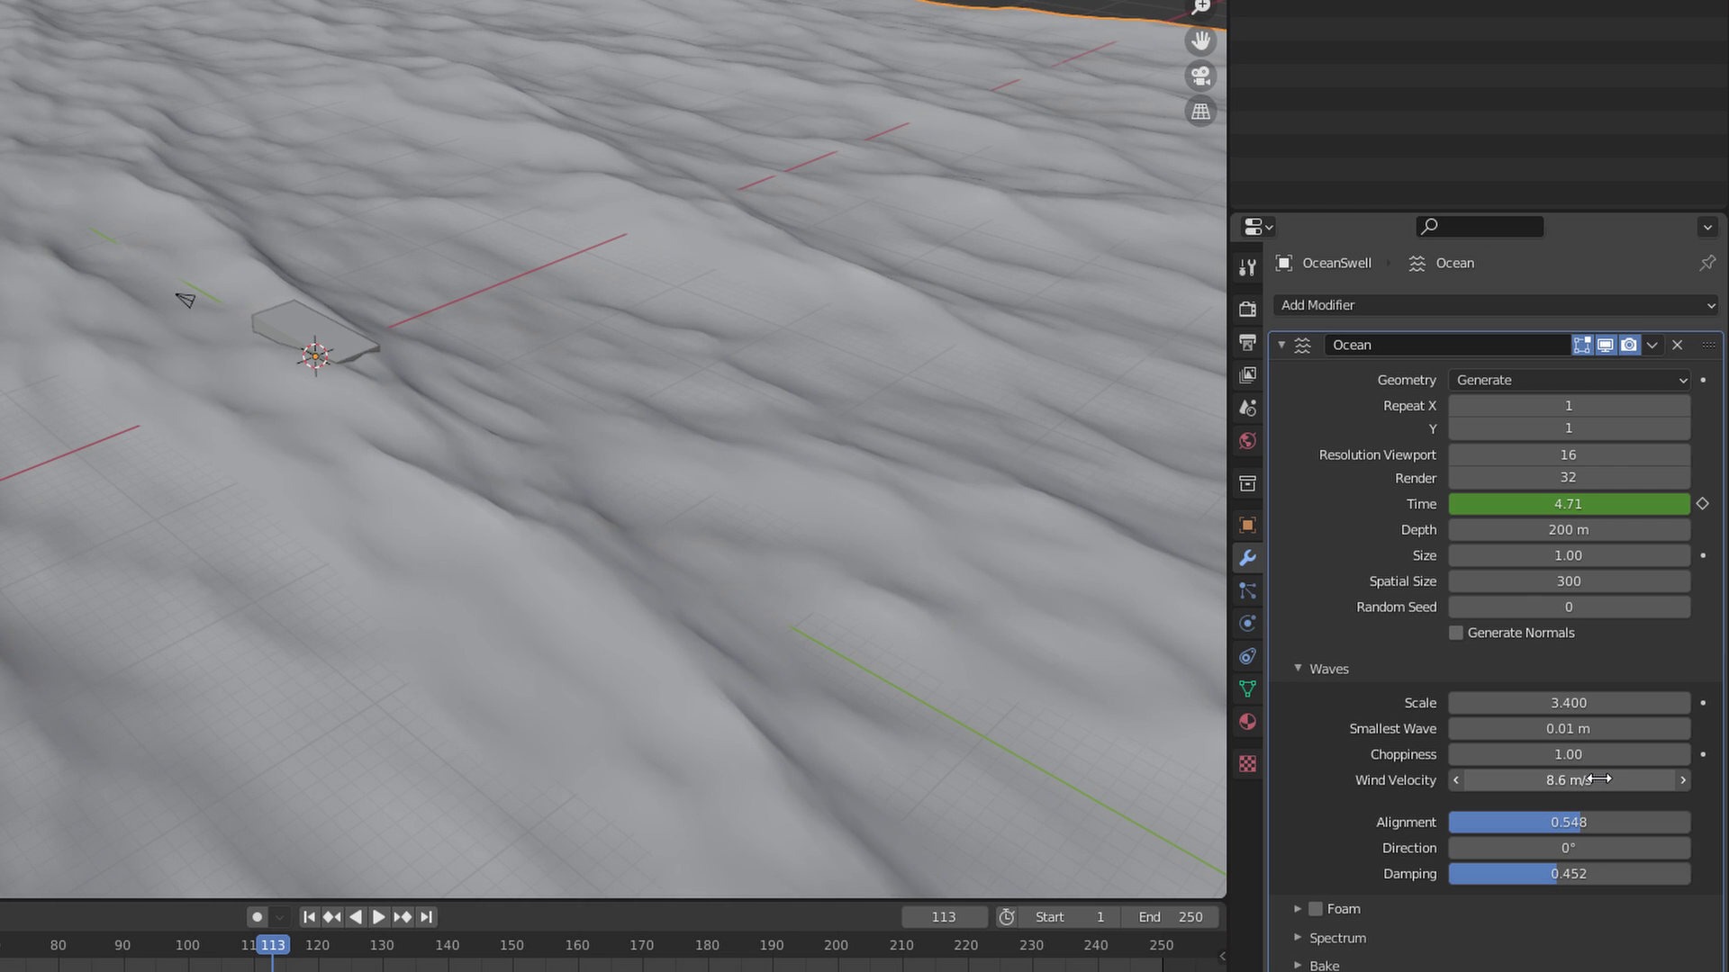
drag(1598, 780, 1586, 779)
key(space)
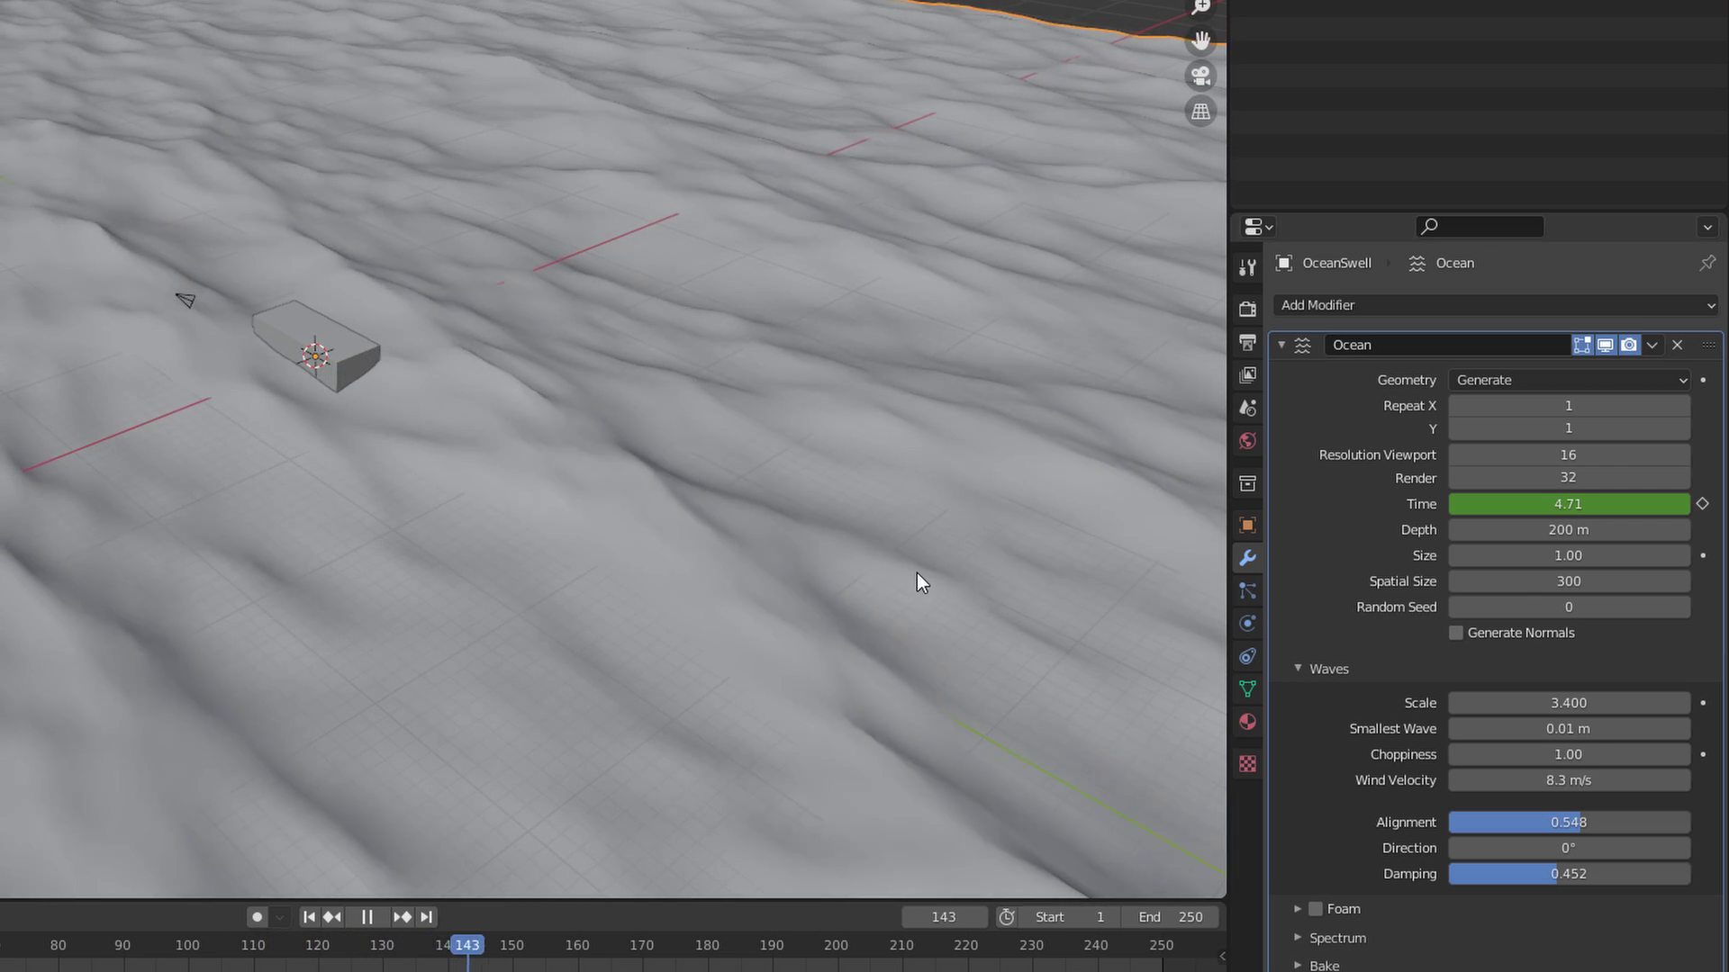
key(space)
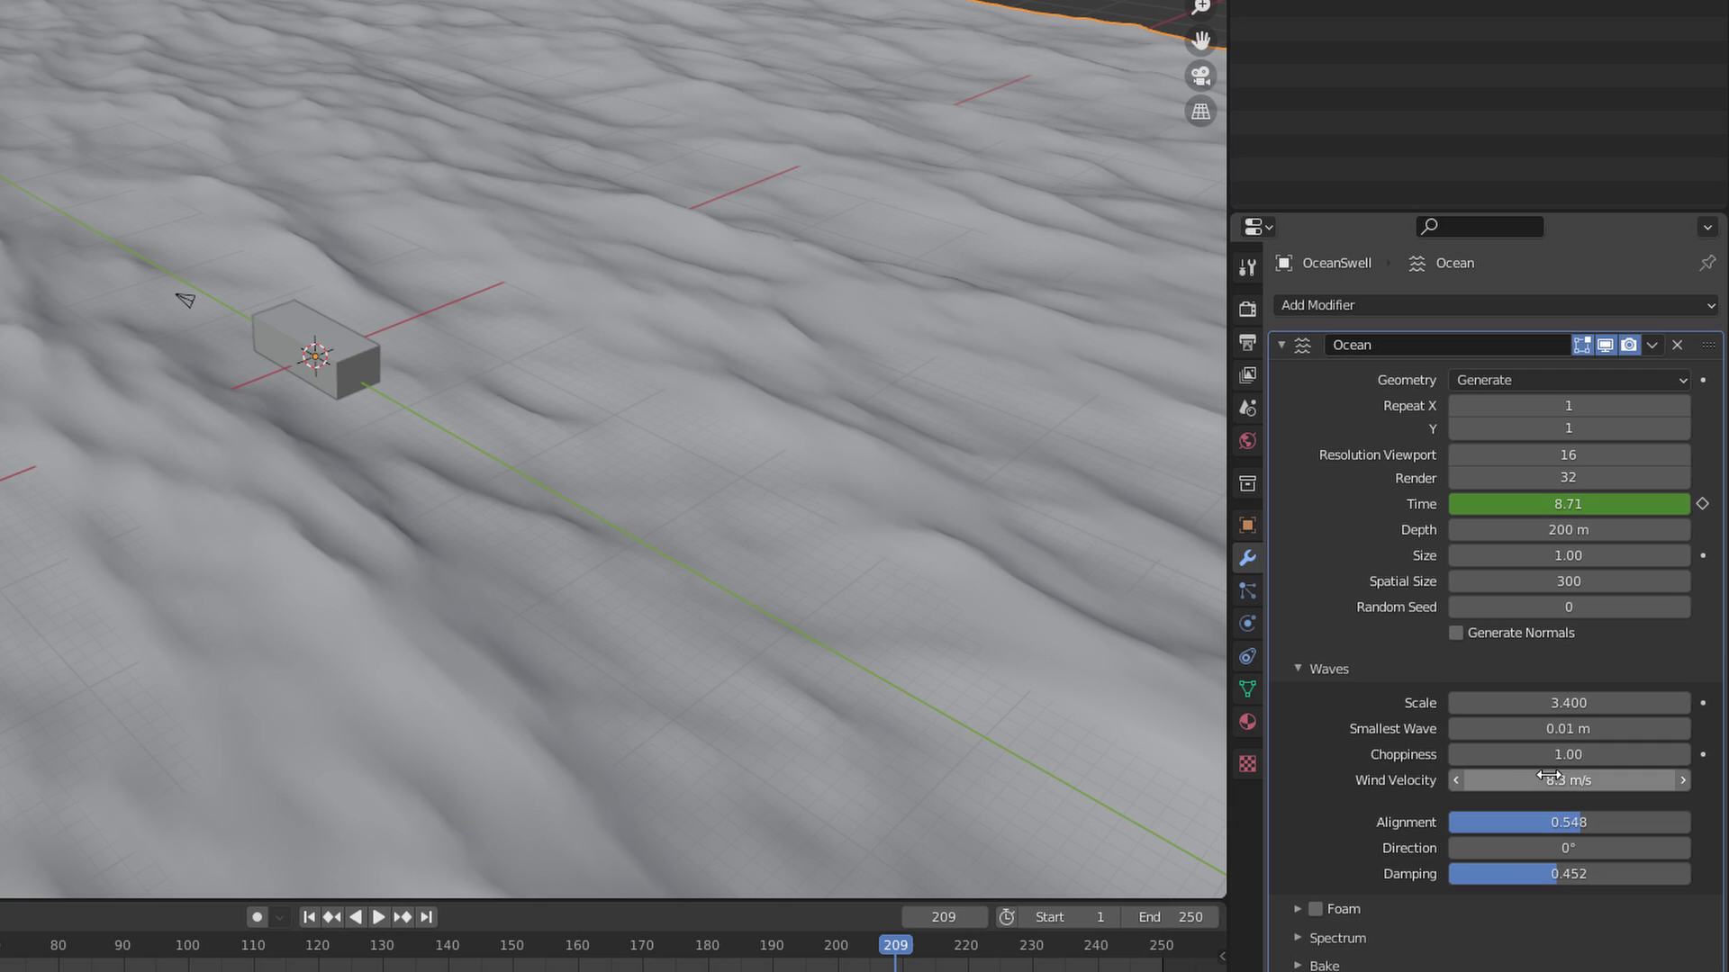
Set the waves' Choppiness to 0.64 and Scale to 1
drag(1544, 757, 1528, 756)
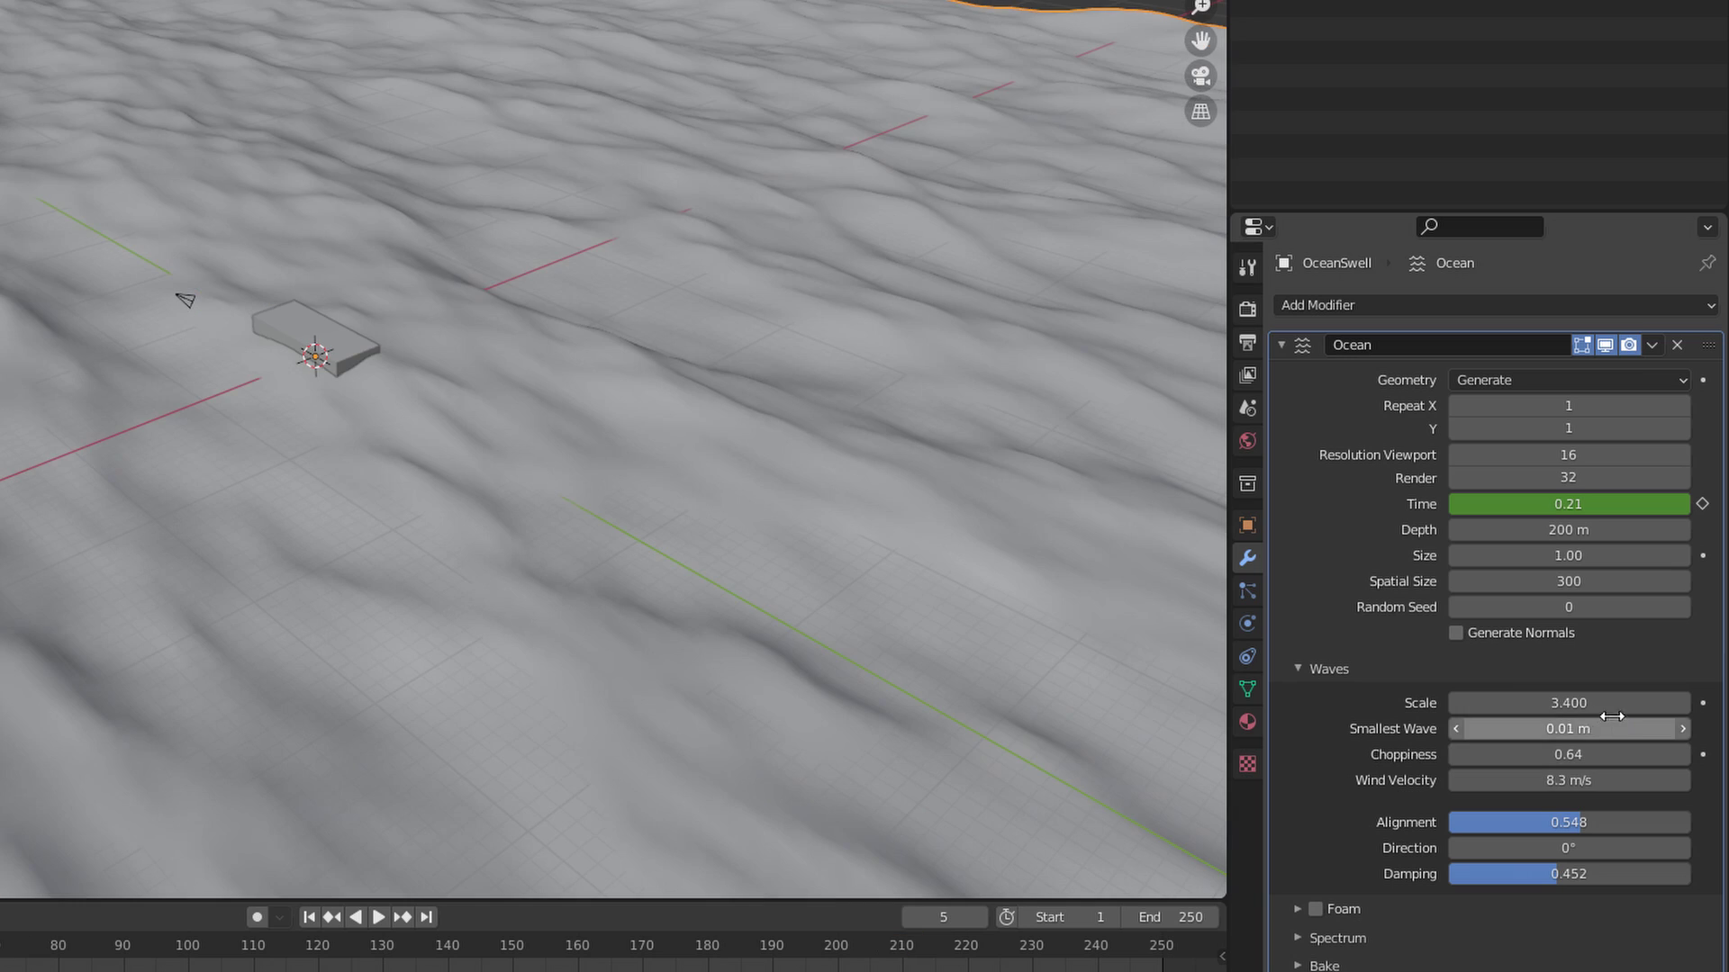
click(1627, 702)
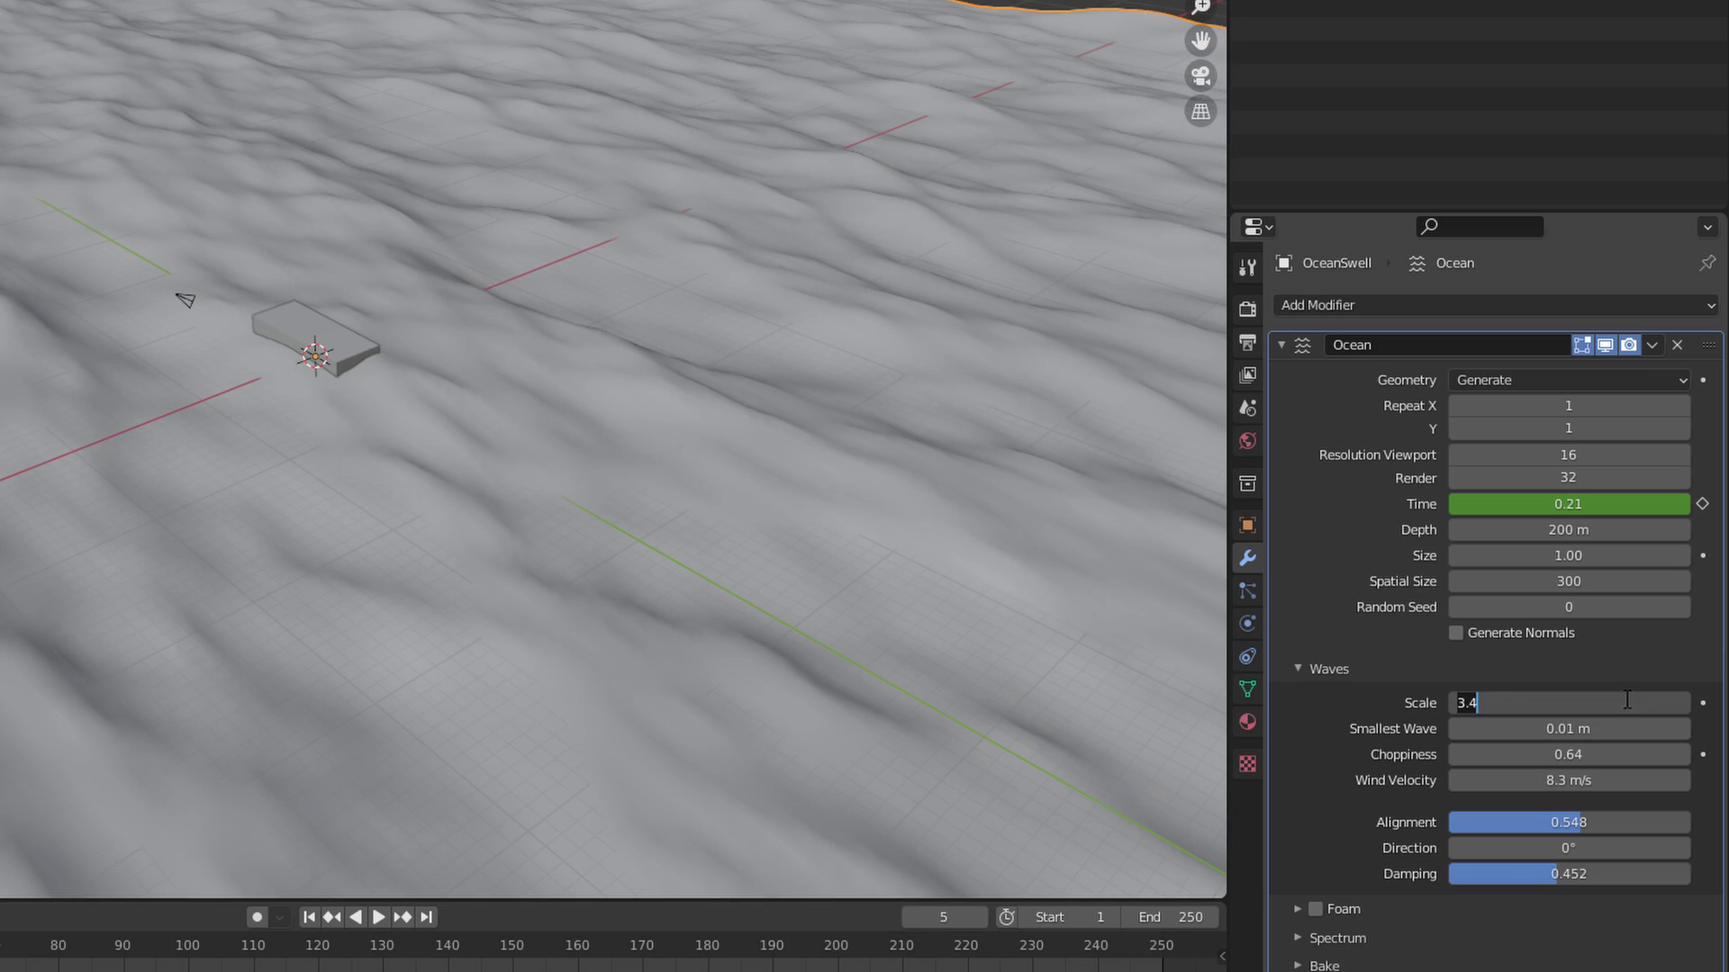
click(1600, 723)
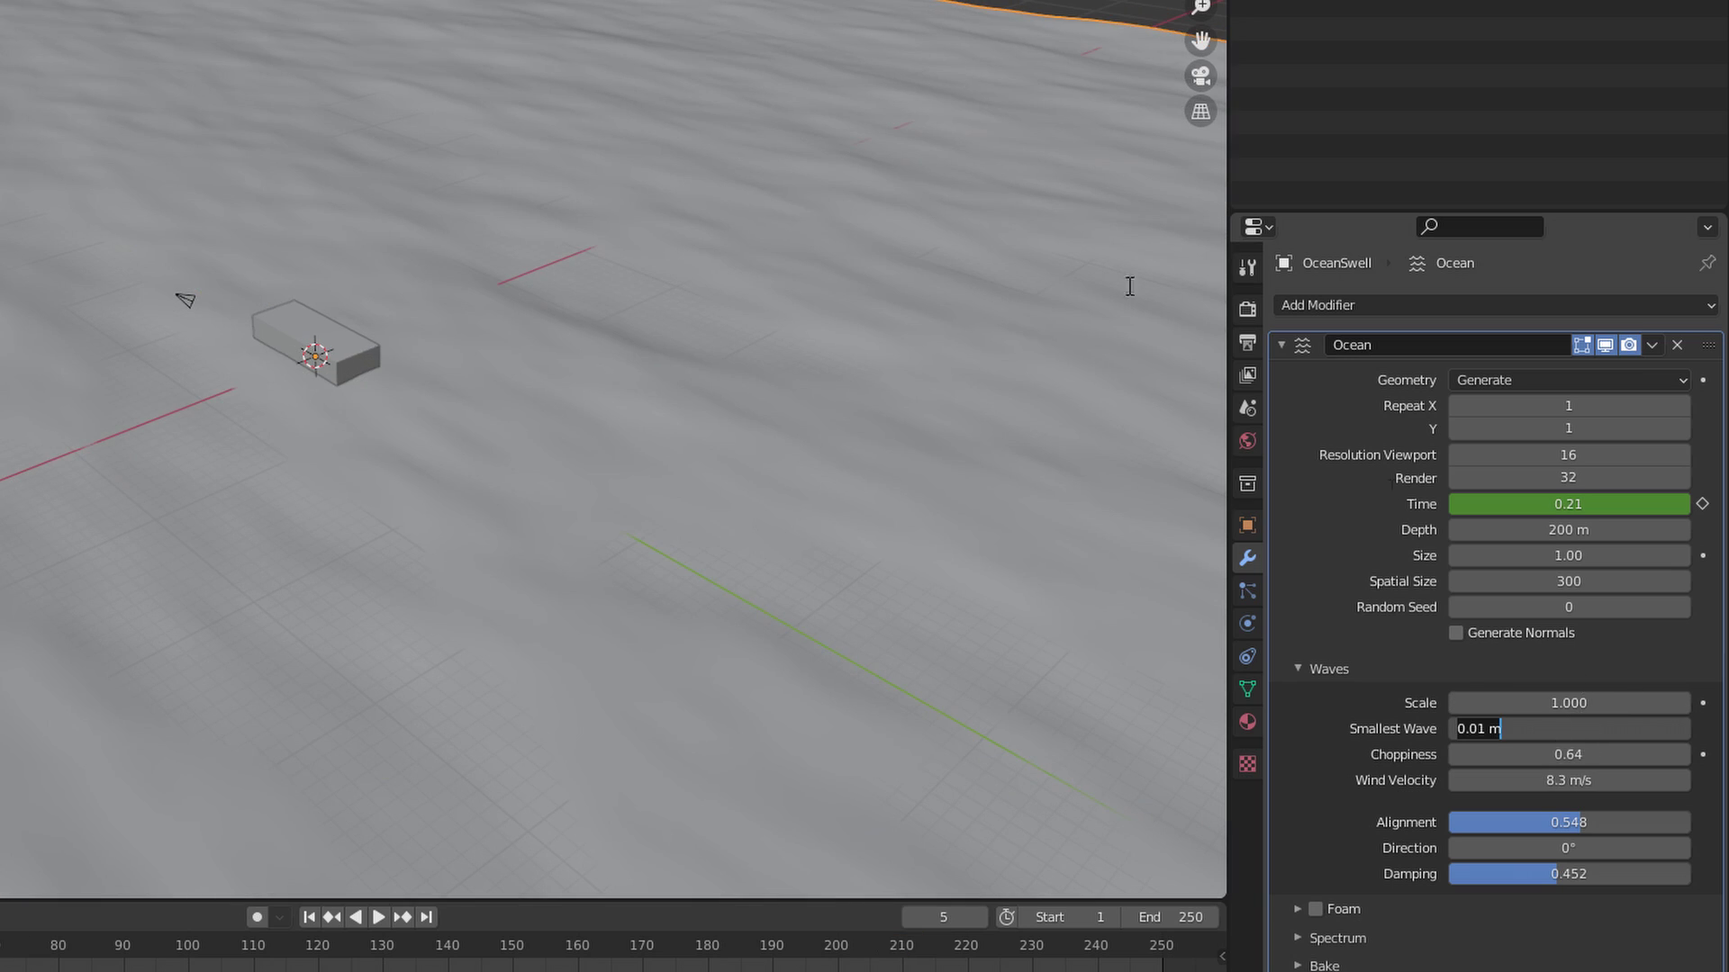
key(Return)
Play the animation and examine the calmer ocean surface around the block from a lower angle
middle_drag(603, 386, 597, 312)
key(space)
middle_drag(632, 408, 581, 363)
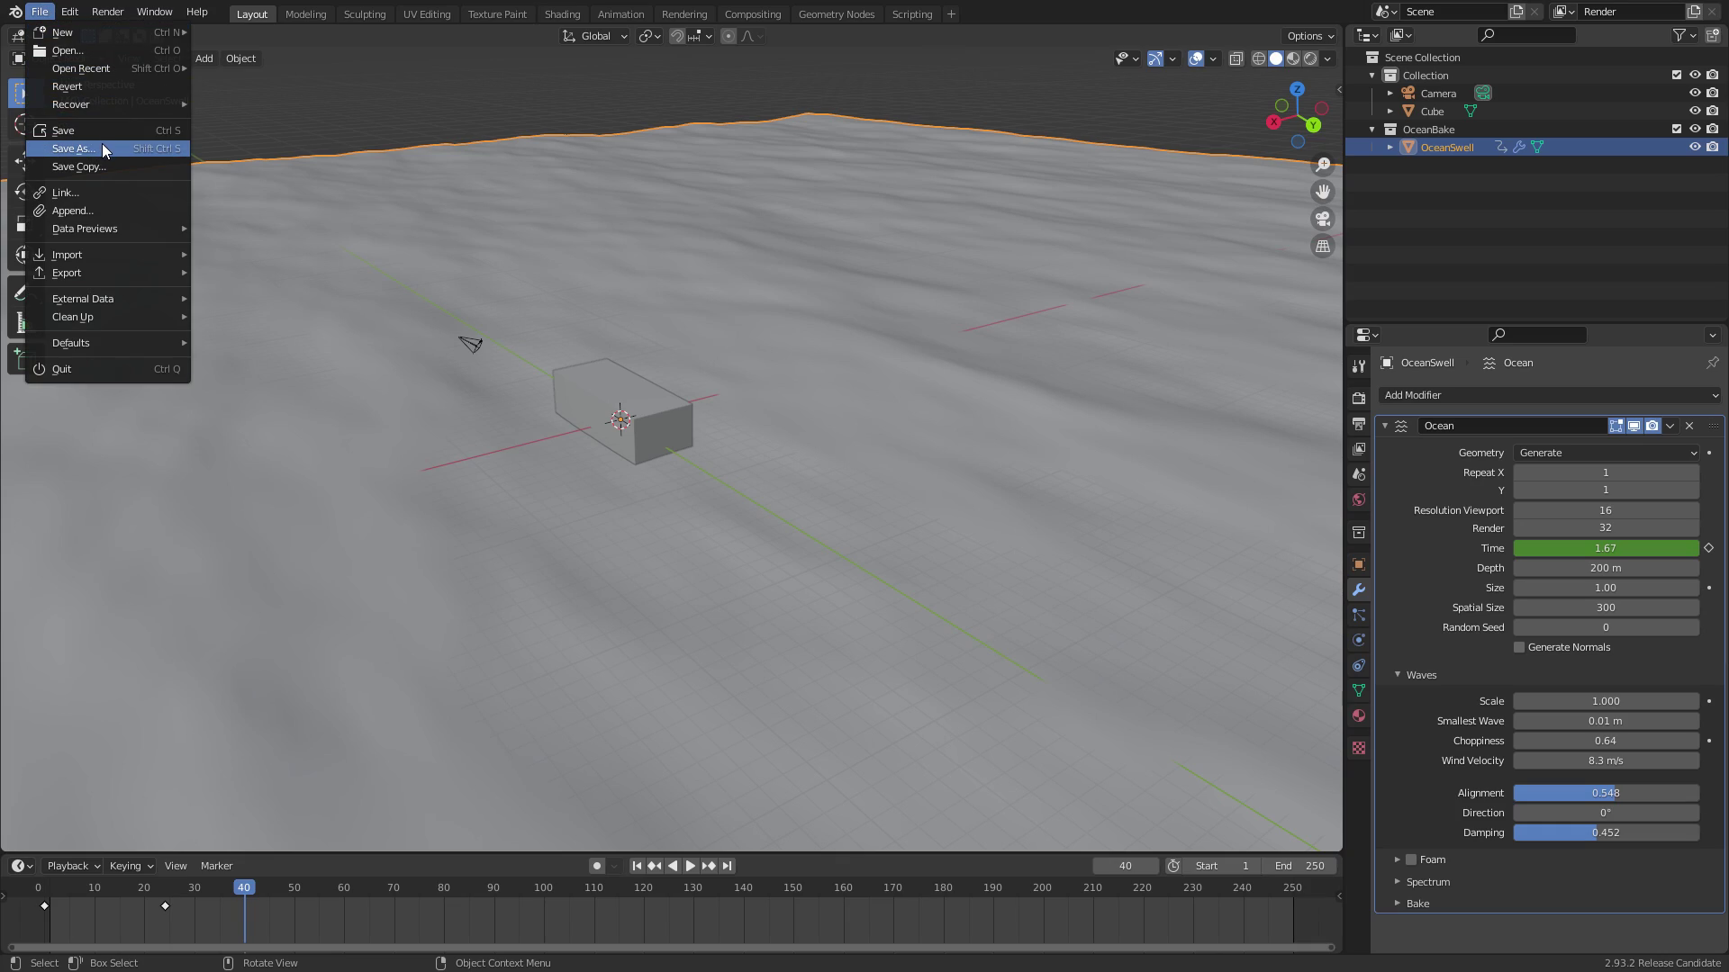
Save the scene as the next incremented version of Ocean01_v001.blend in the Take01 folder
click(104, 148)
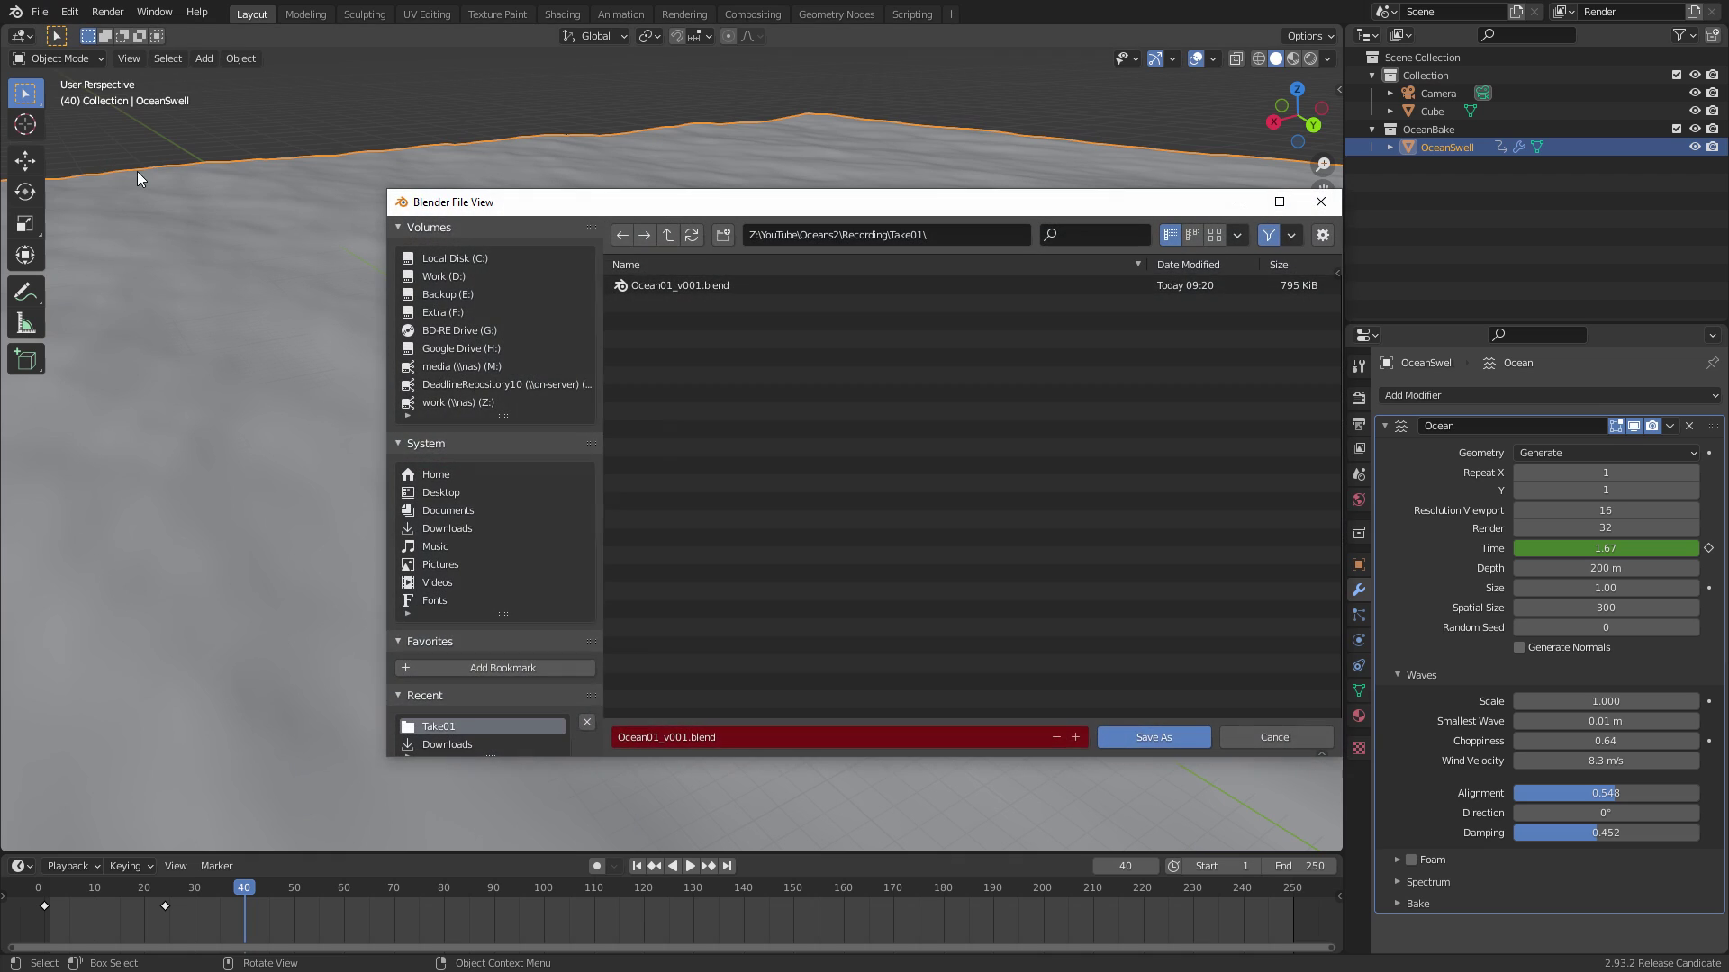
click(1077, 738)
click(1141, 738)
Play the ocean animation from frame 1 to examine the wave motion, and return to the first frame
key(shift+Left)
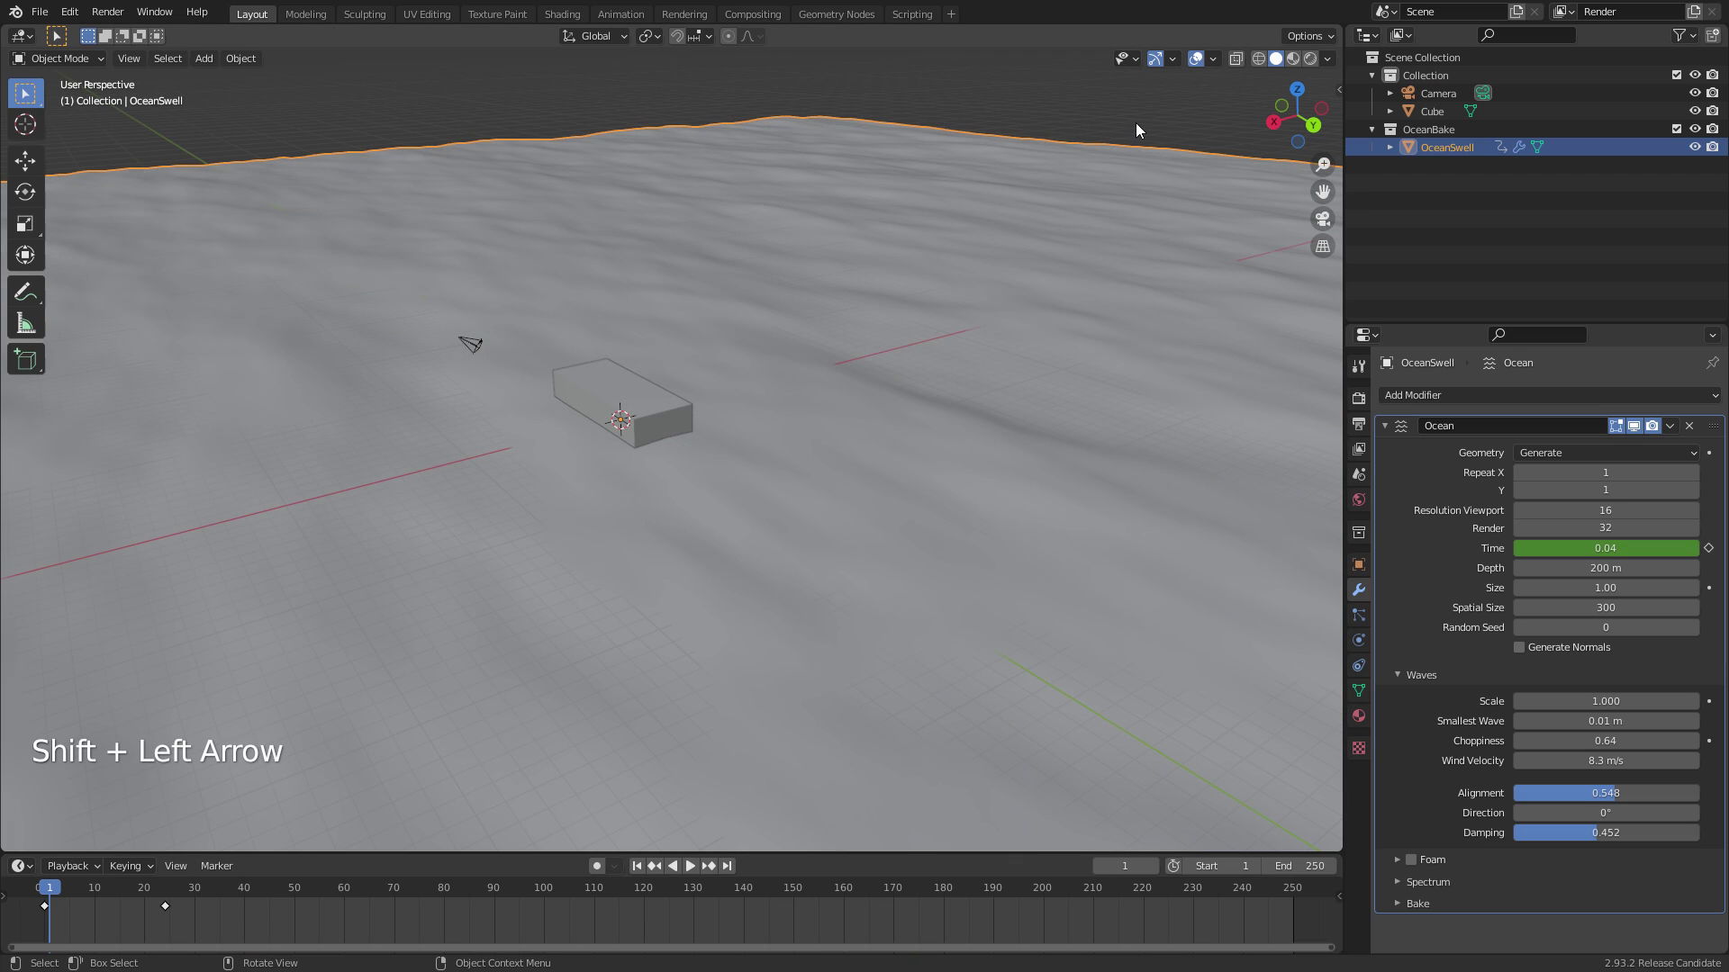
key(space)
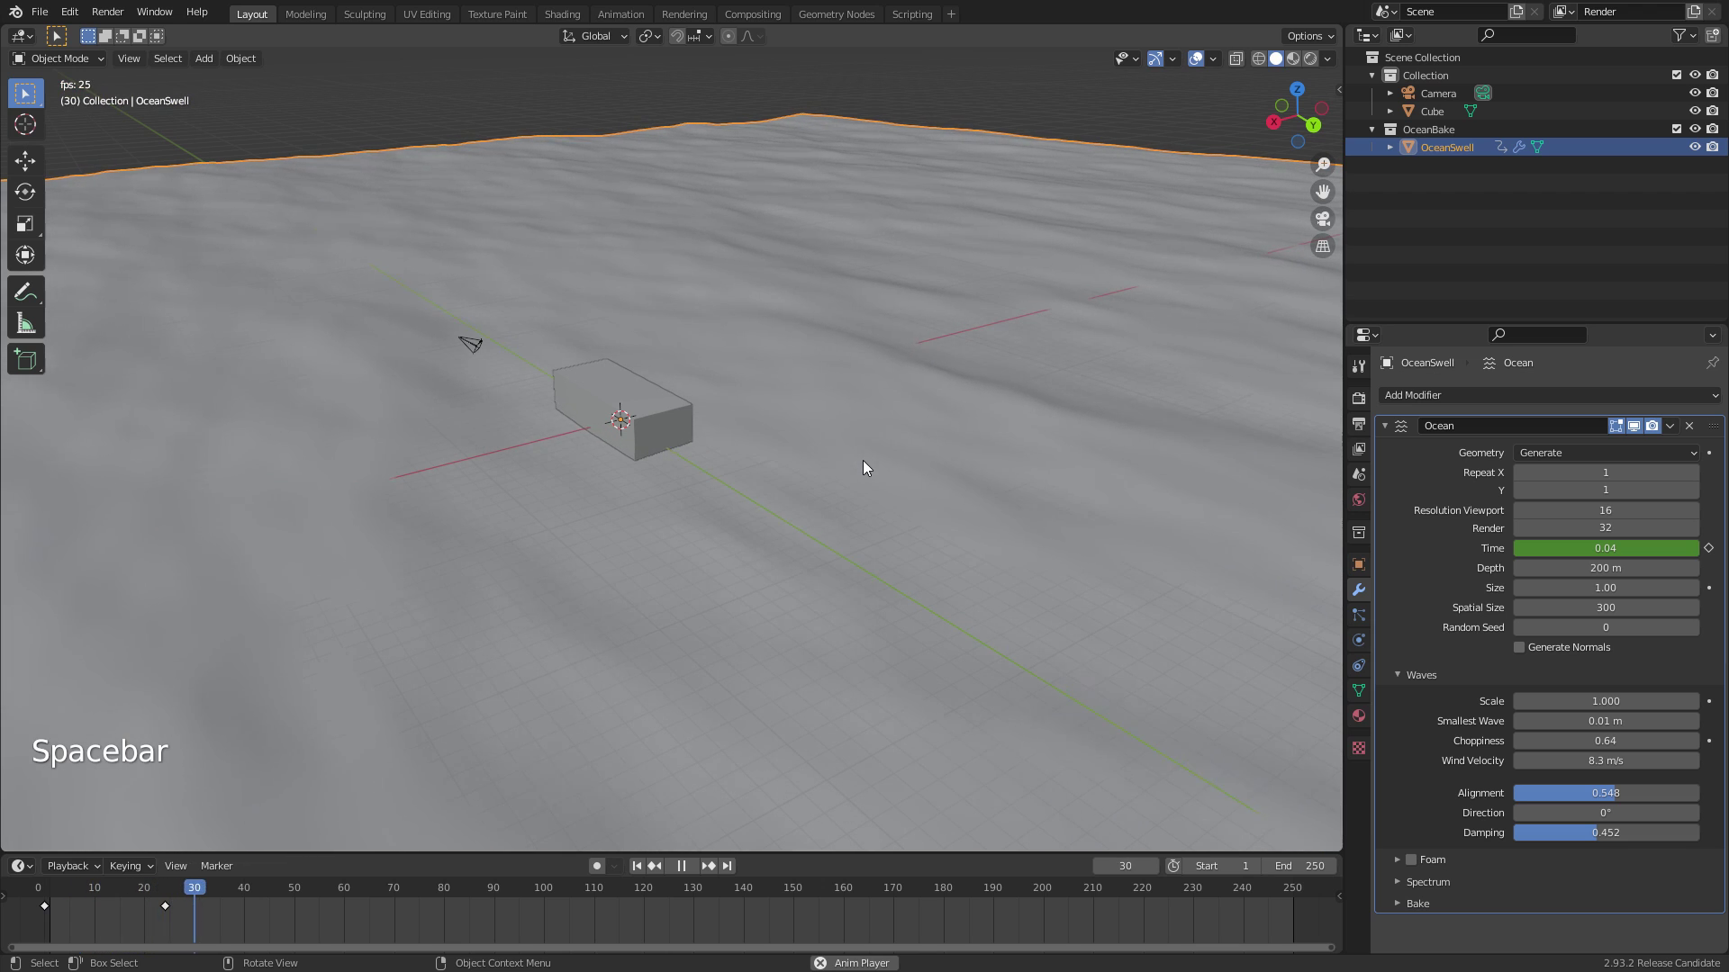
key(space)
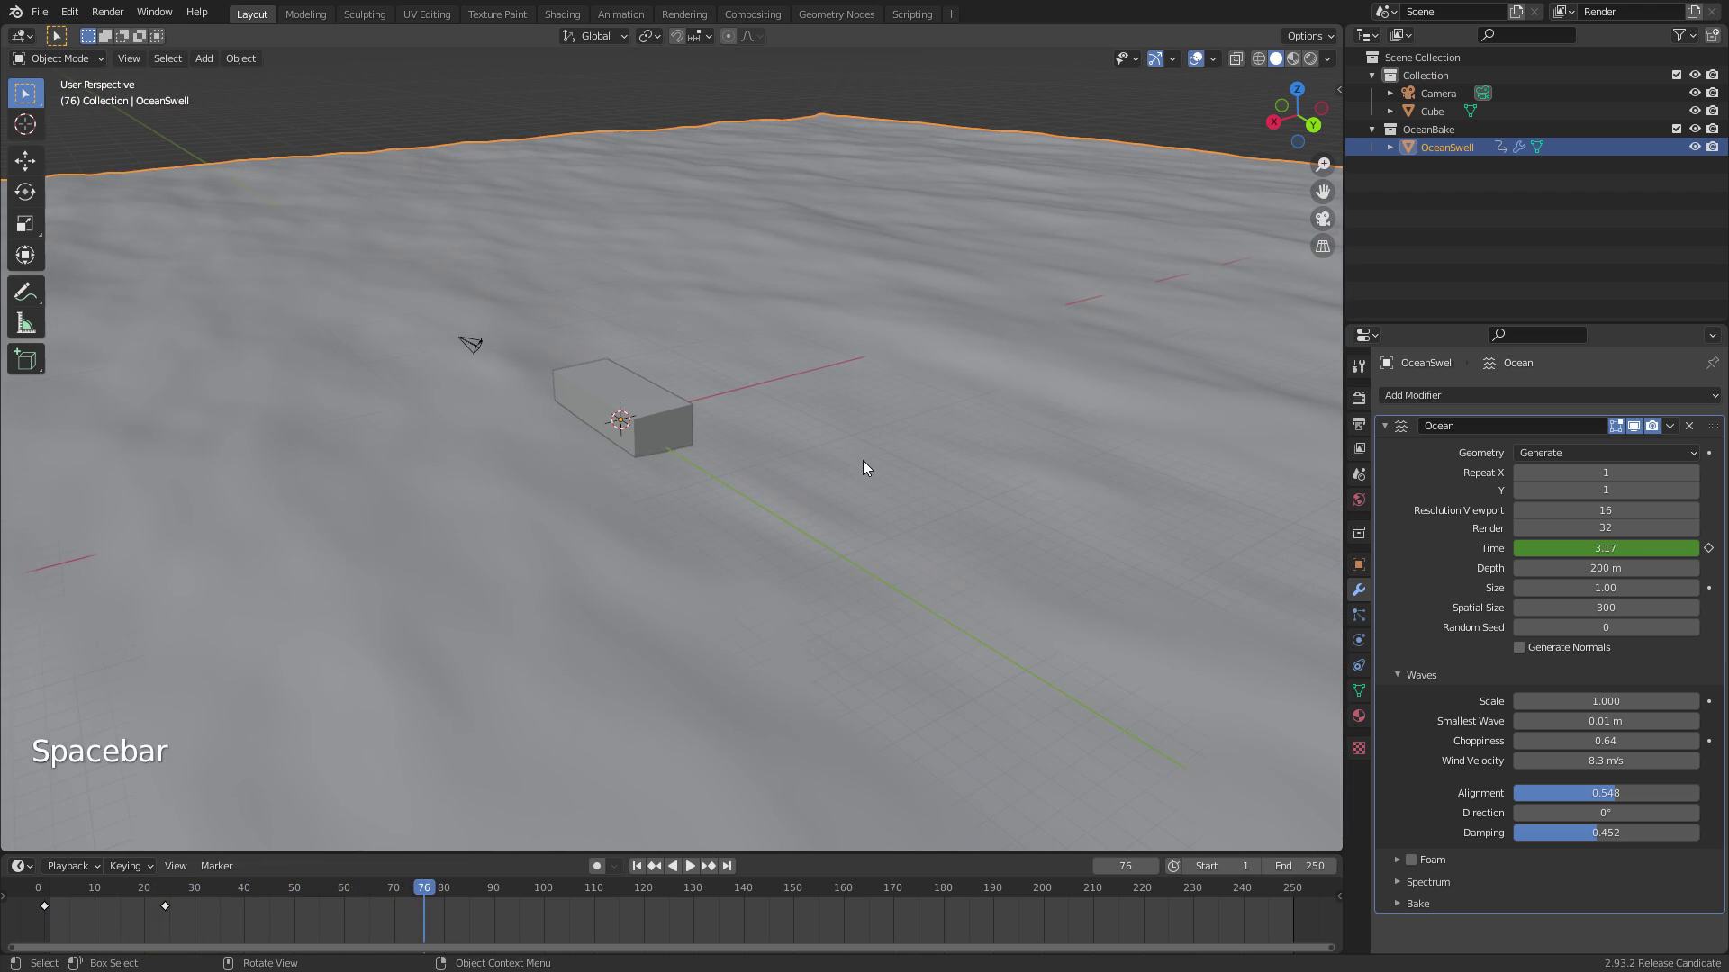
key(shift+Left)
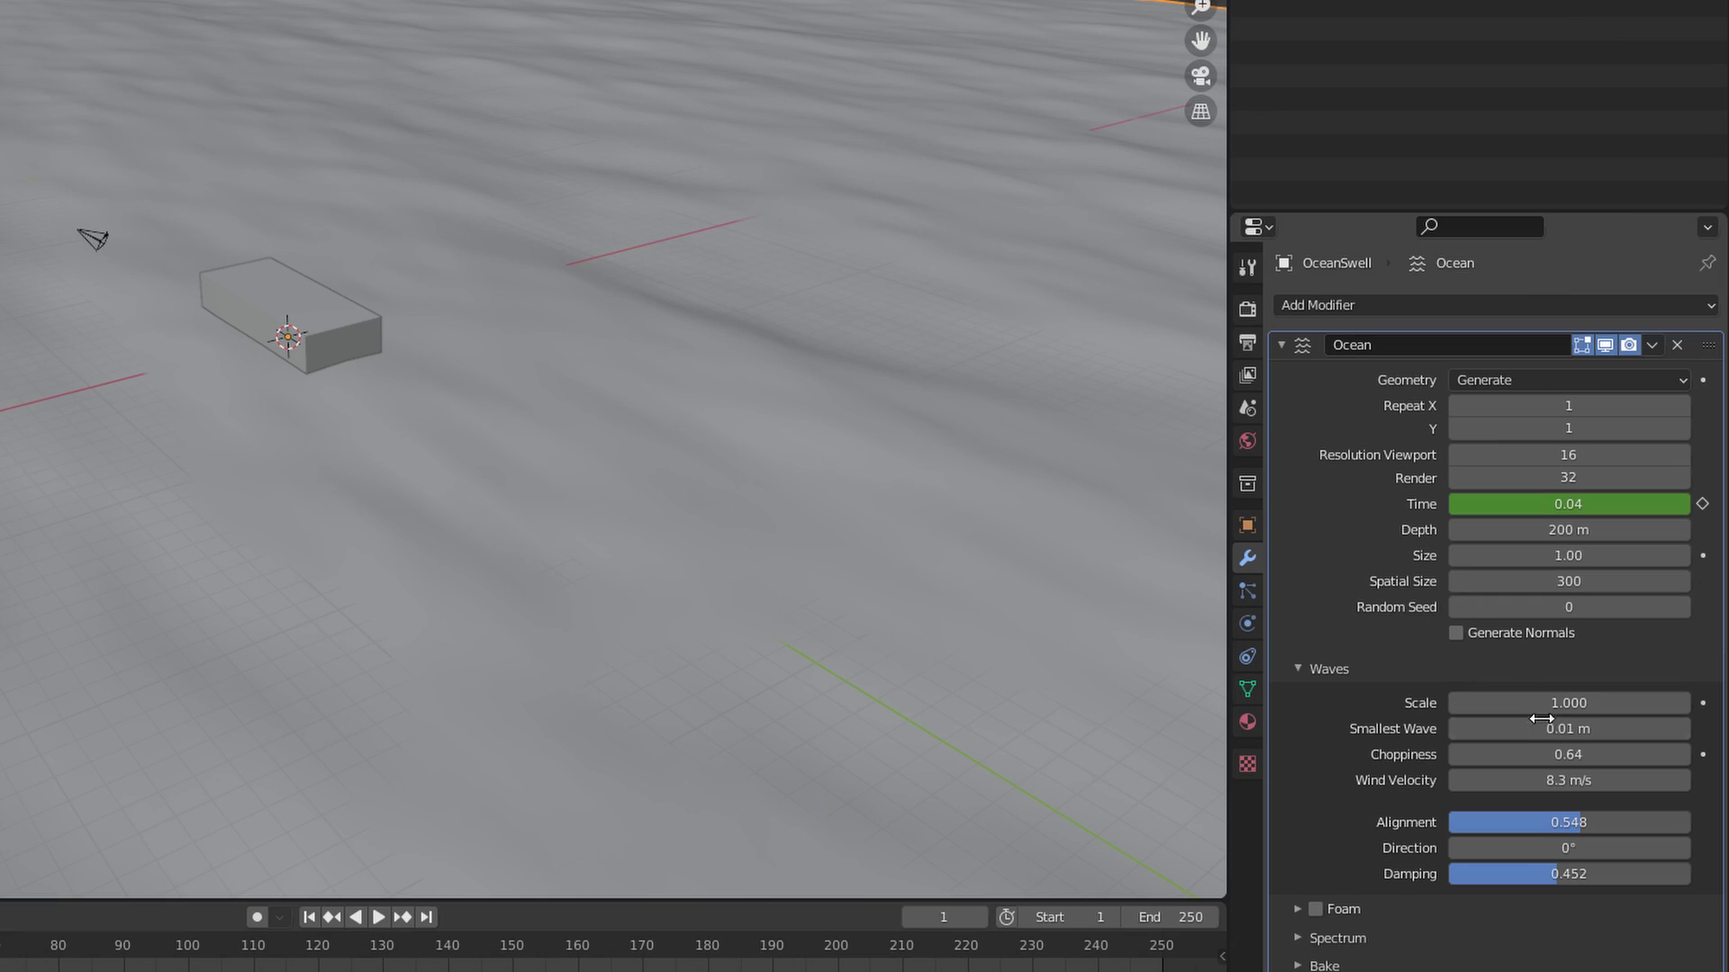
Set the Ocean modifier's viewport resolution to 32 and the Smallest Wave to 0.2 m
drag(1484, 728, 1527, 728)
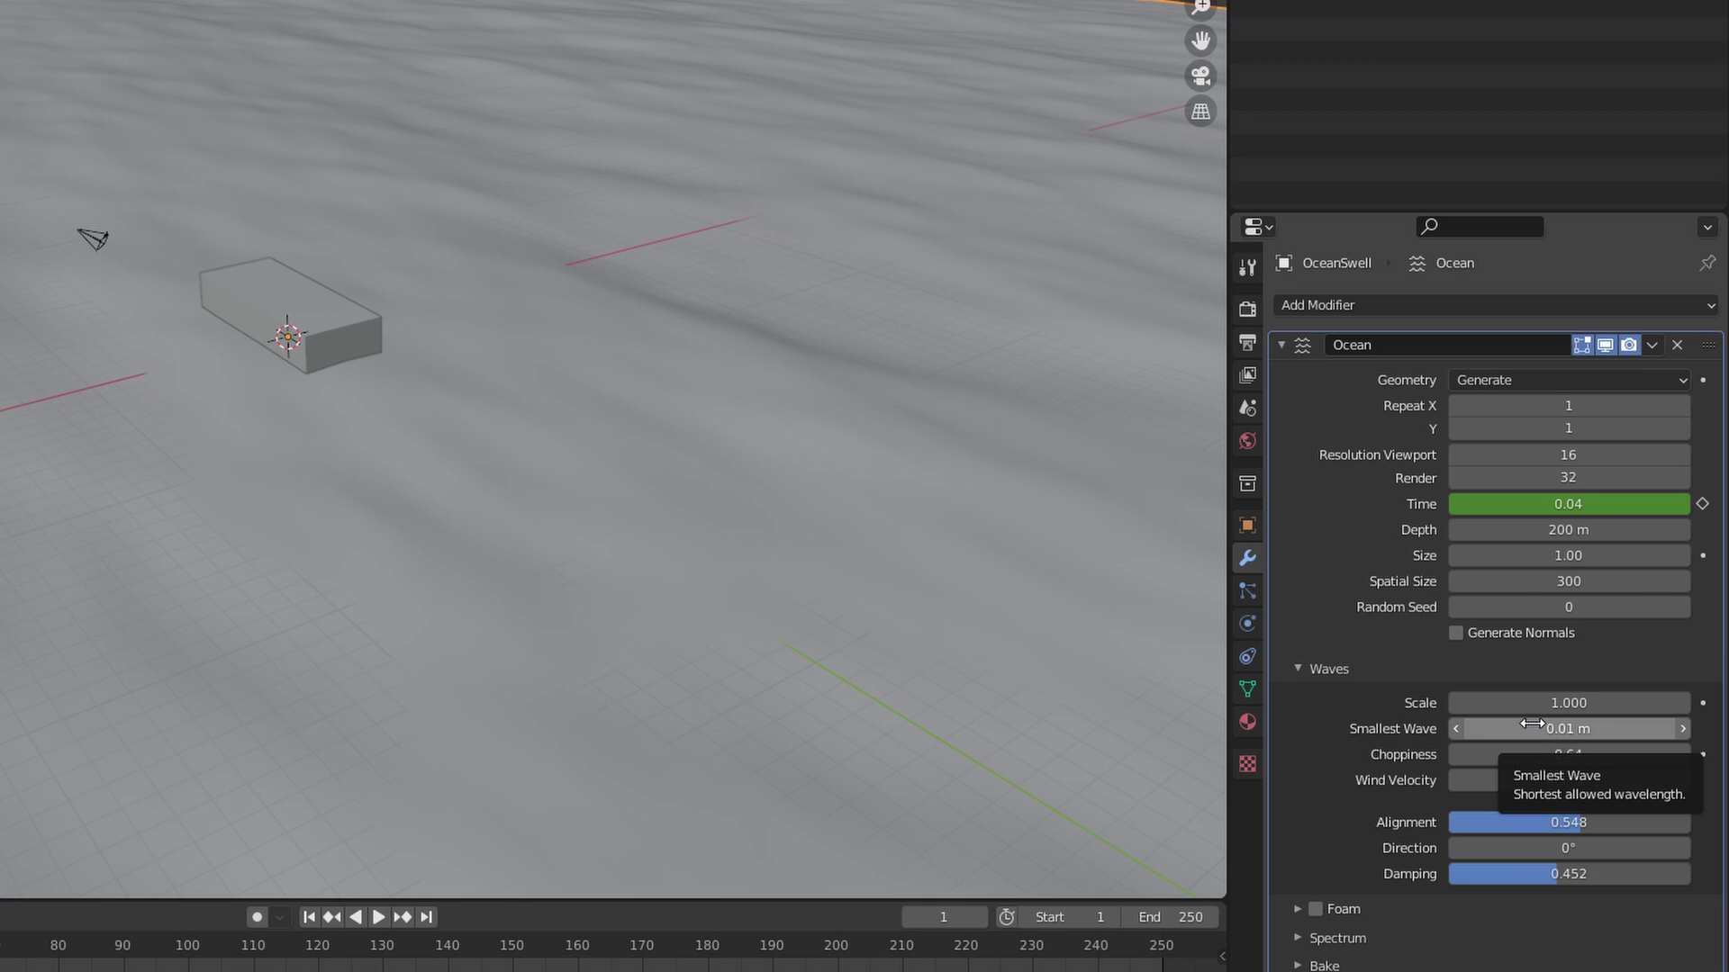
click(1608, 463)
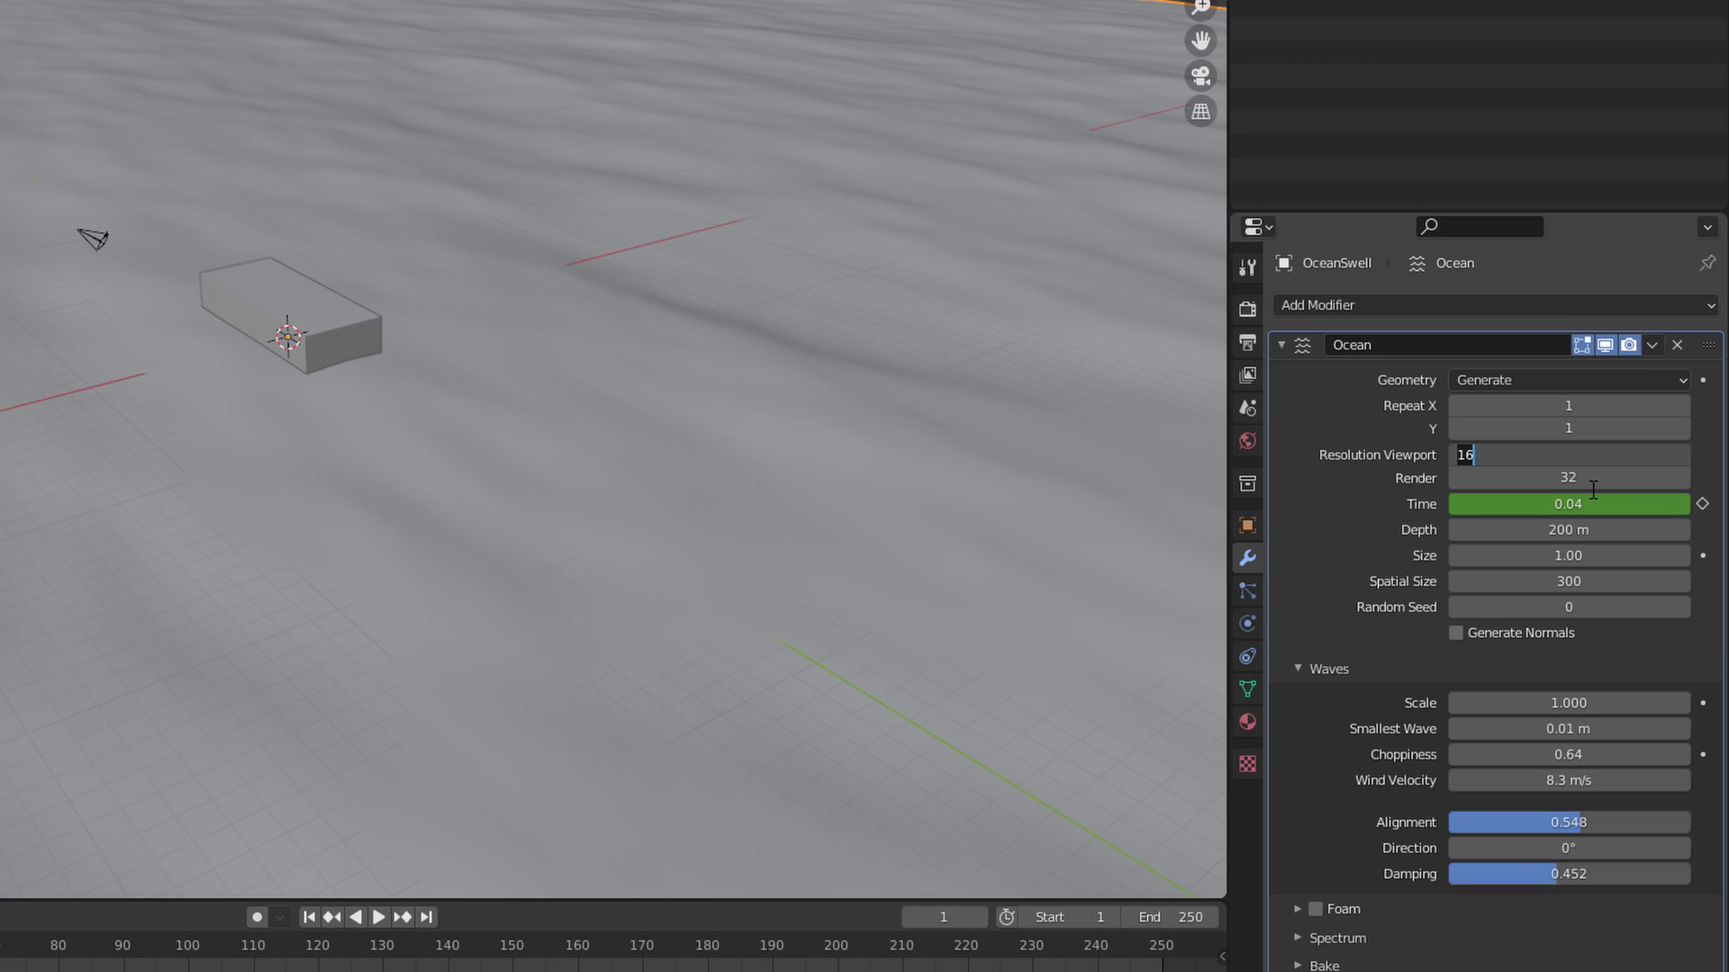
text(32)
key(Return)
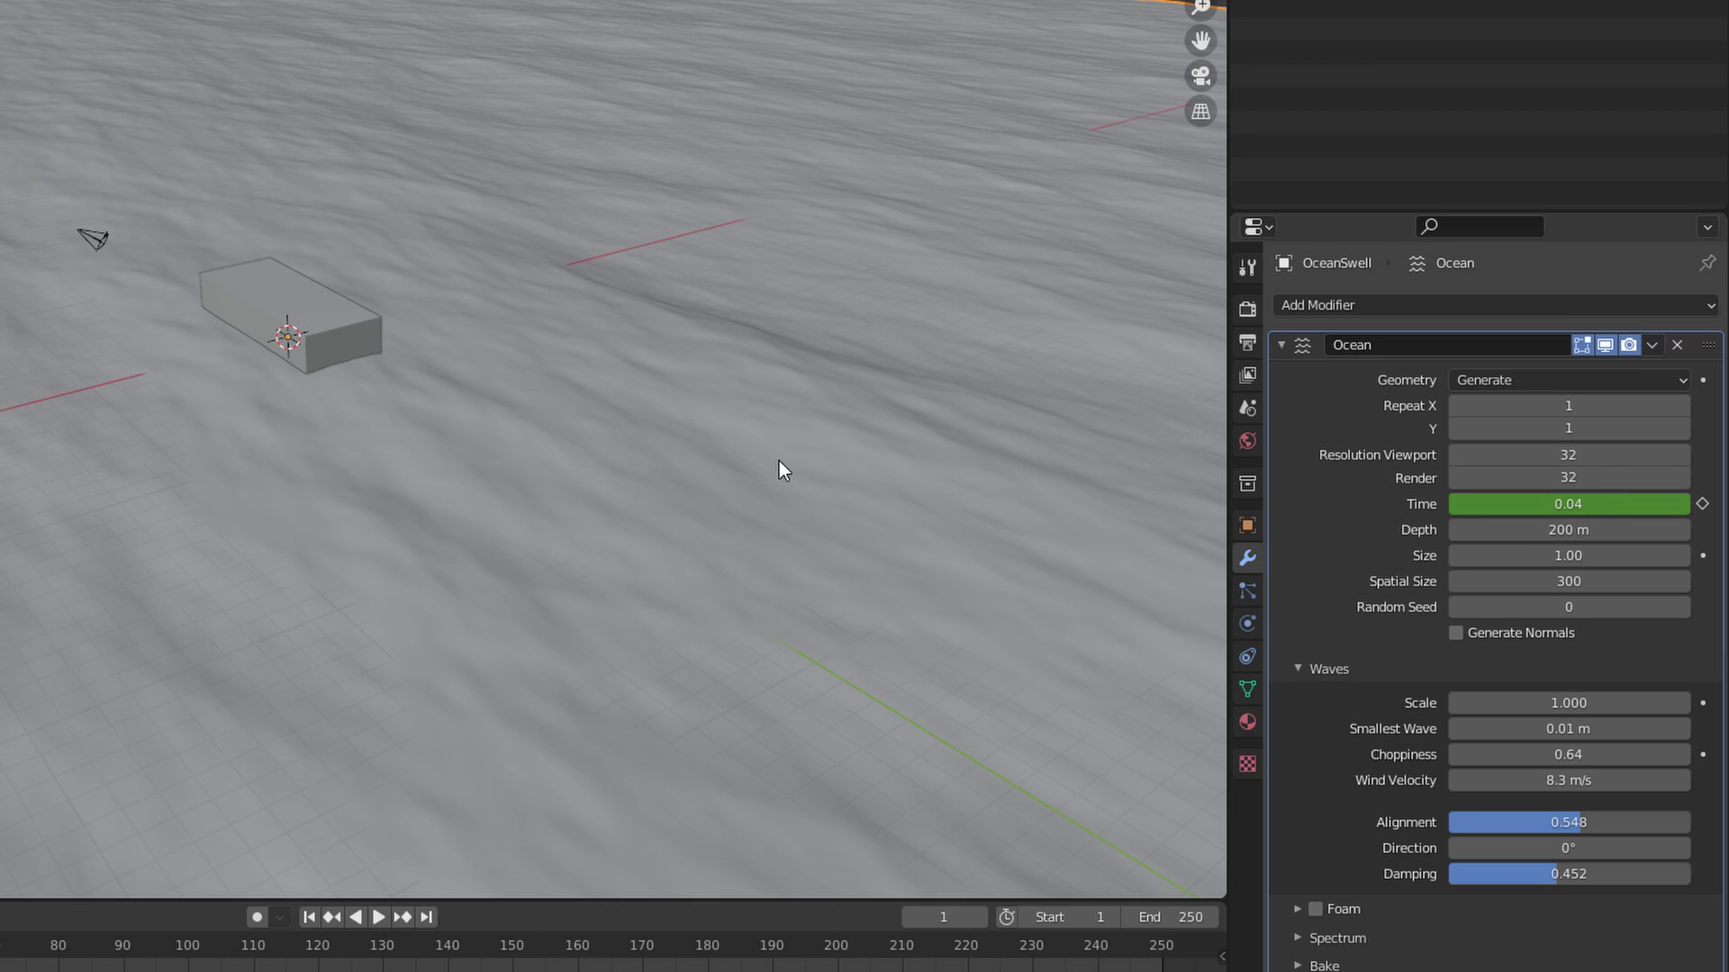
click(1616, 736)
text(0.2)
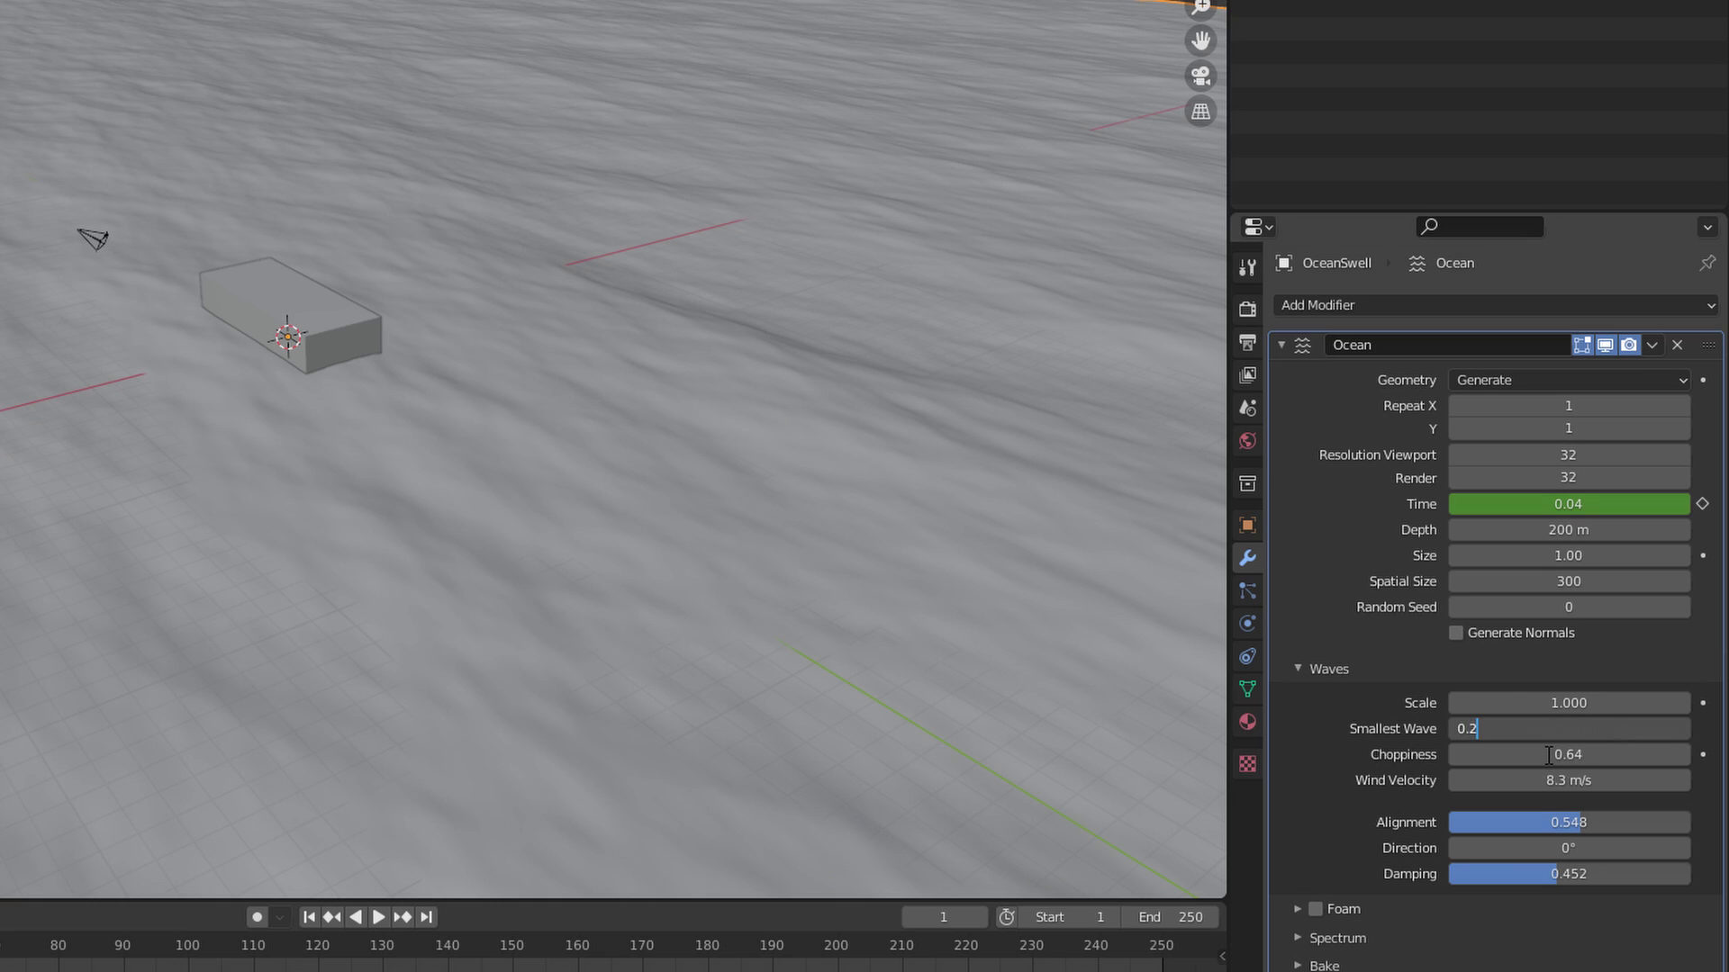
key(Return)
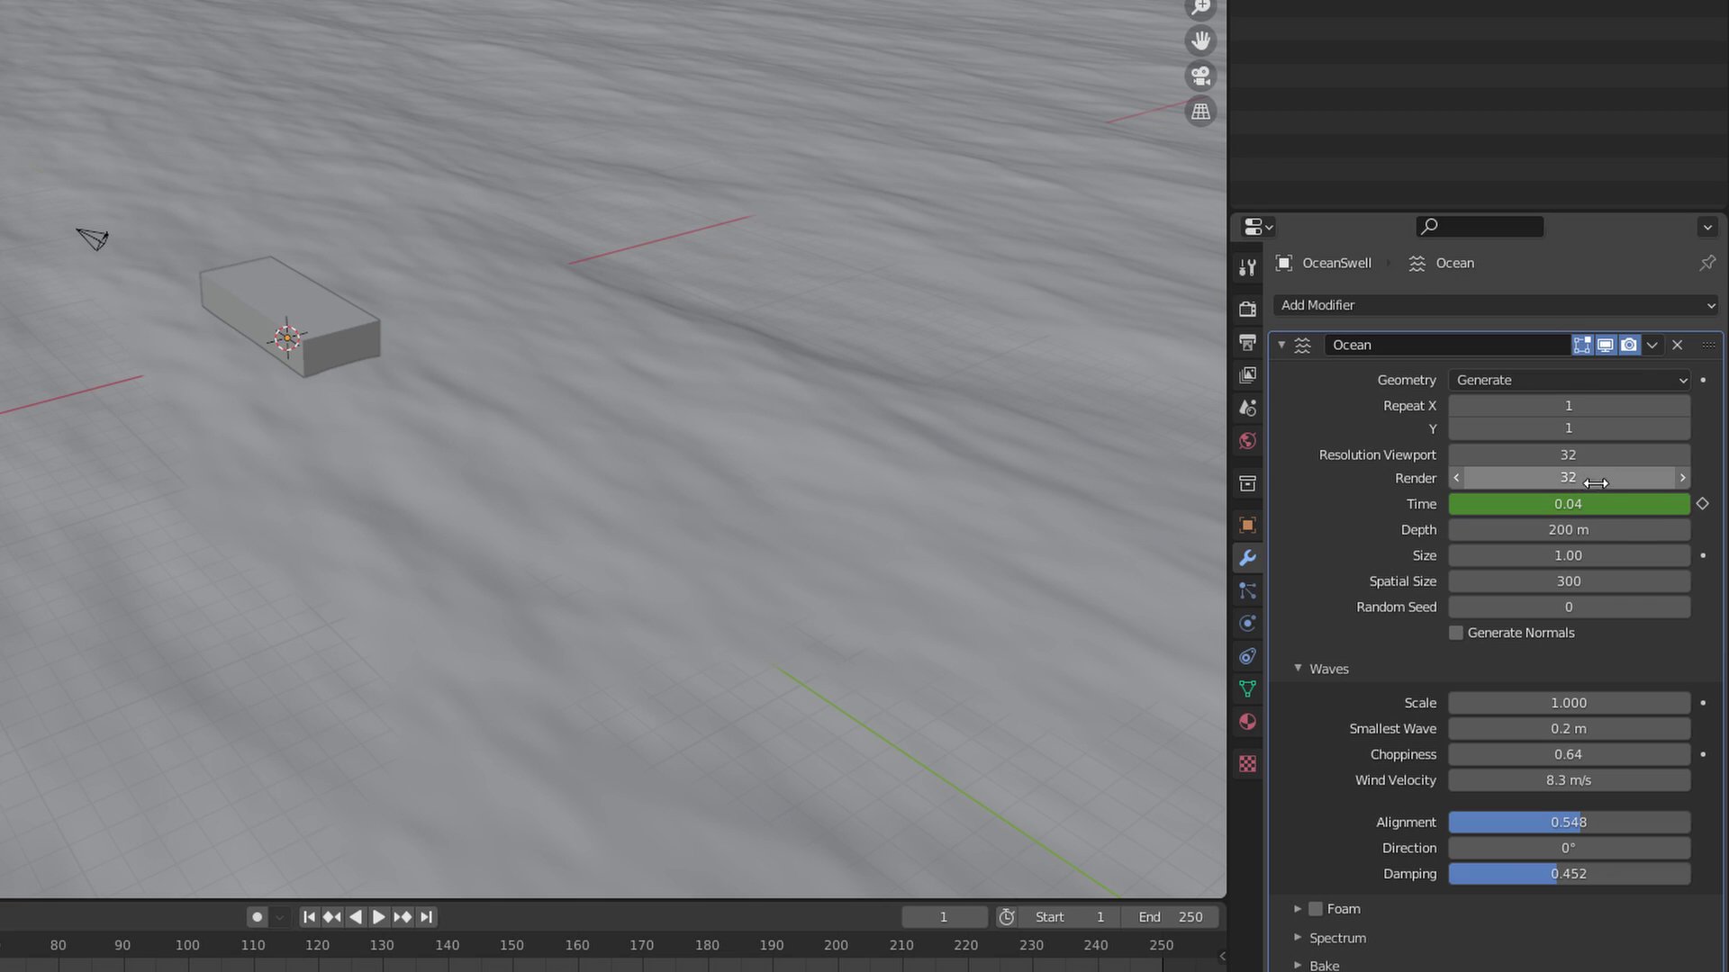
Set the Ocean modifier's viewport resolution to 12 and preview the wave animation
click(1593, 452)
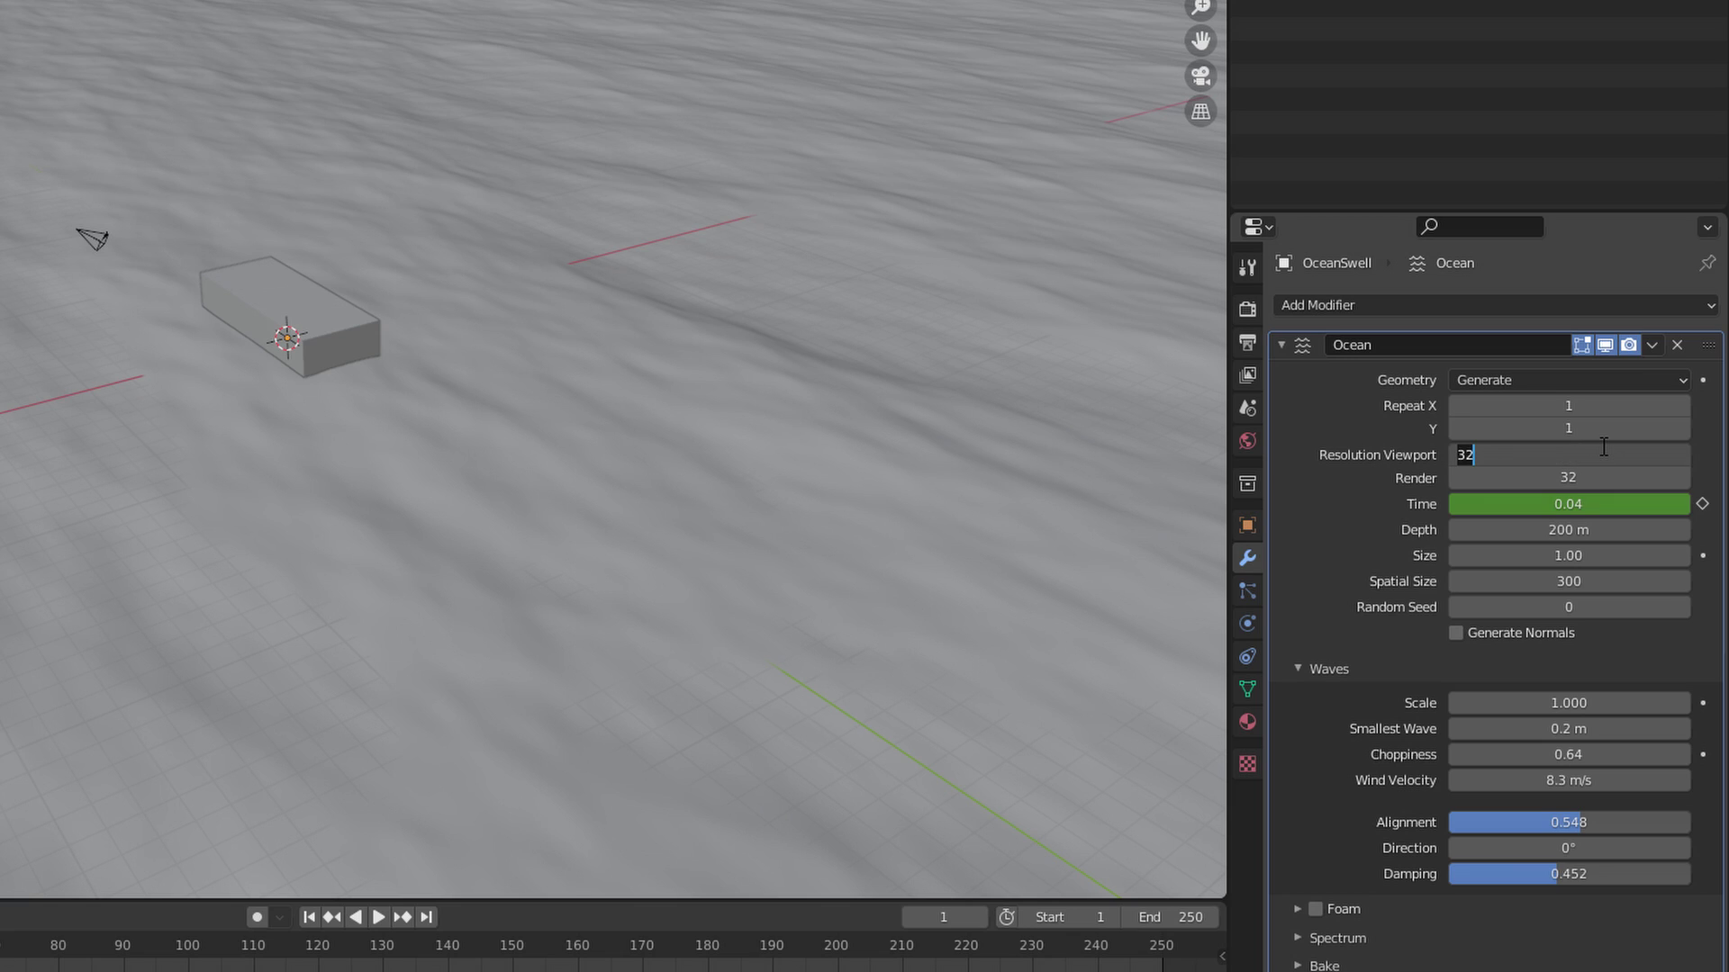
text(12)
key(Return)
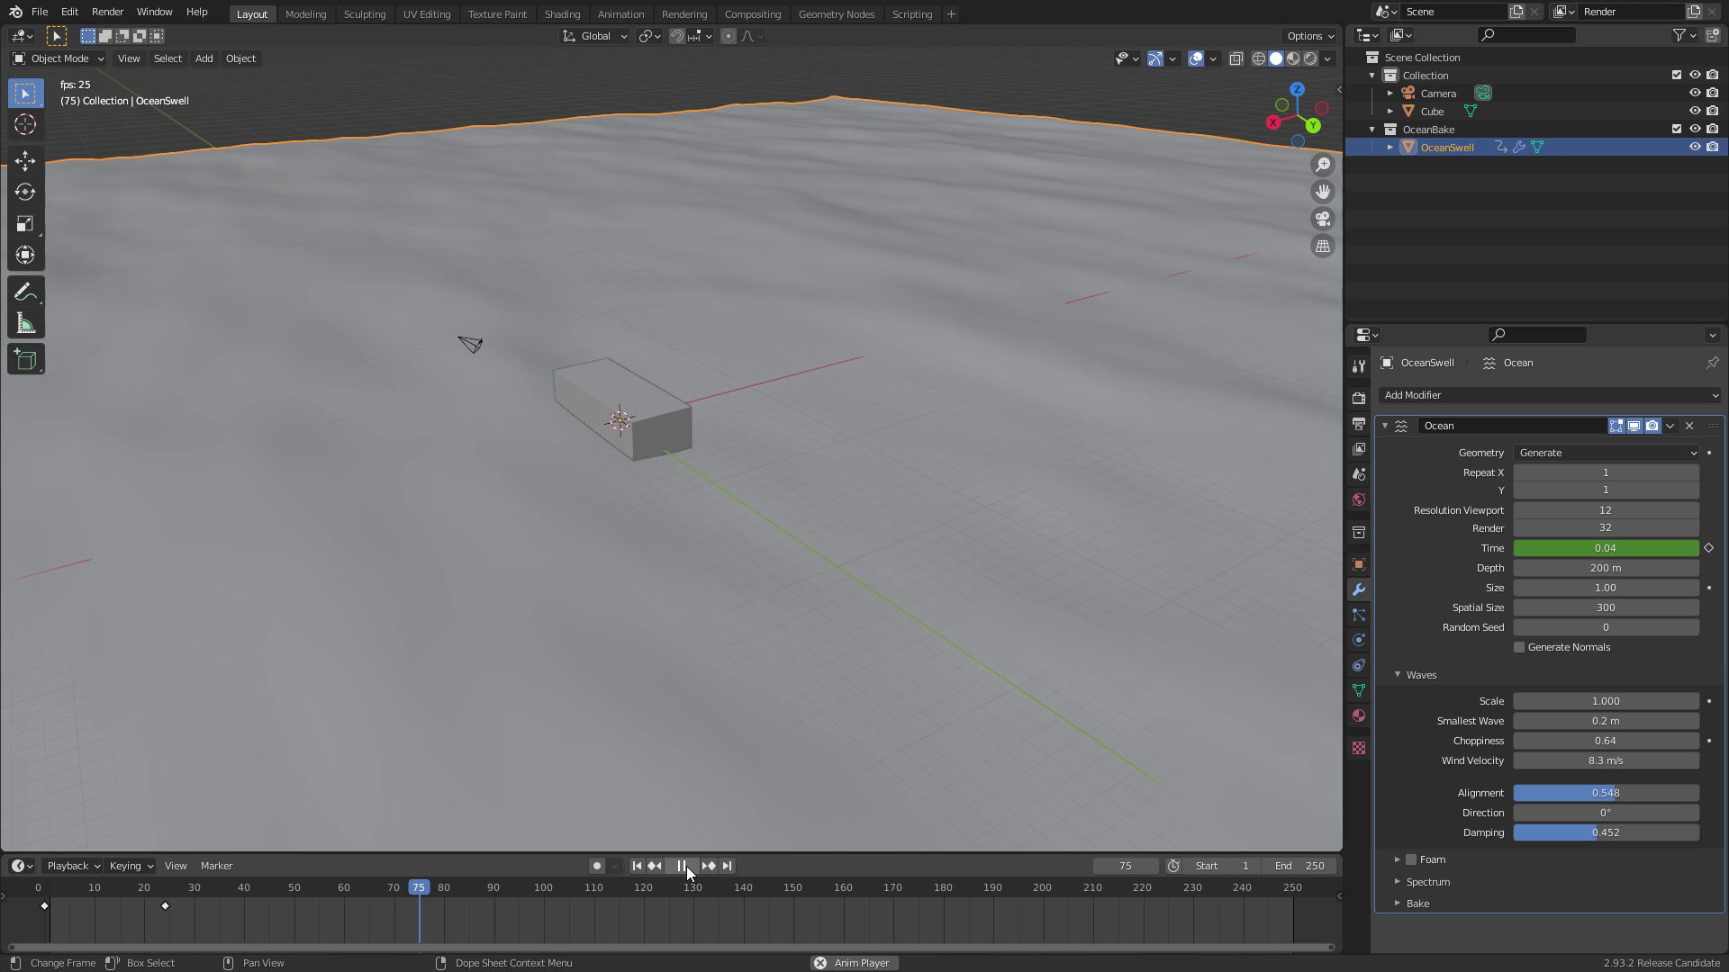
click(683, 867)
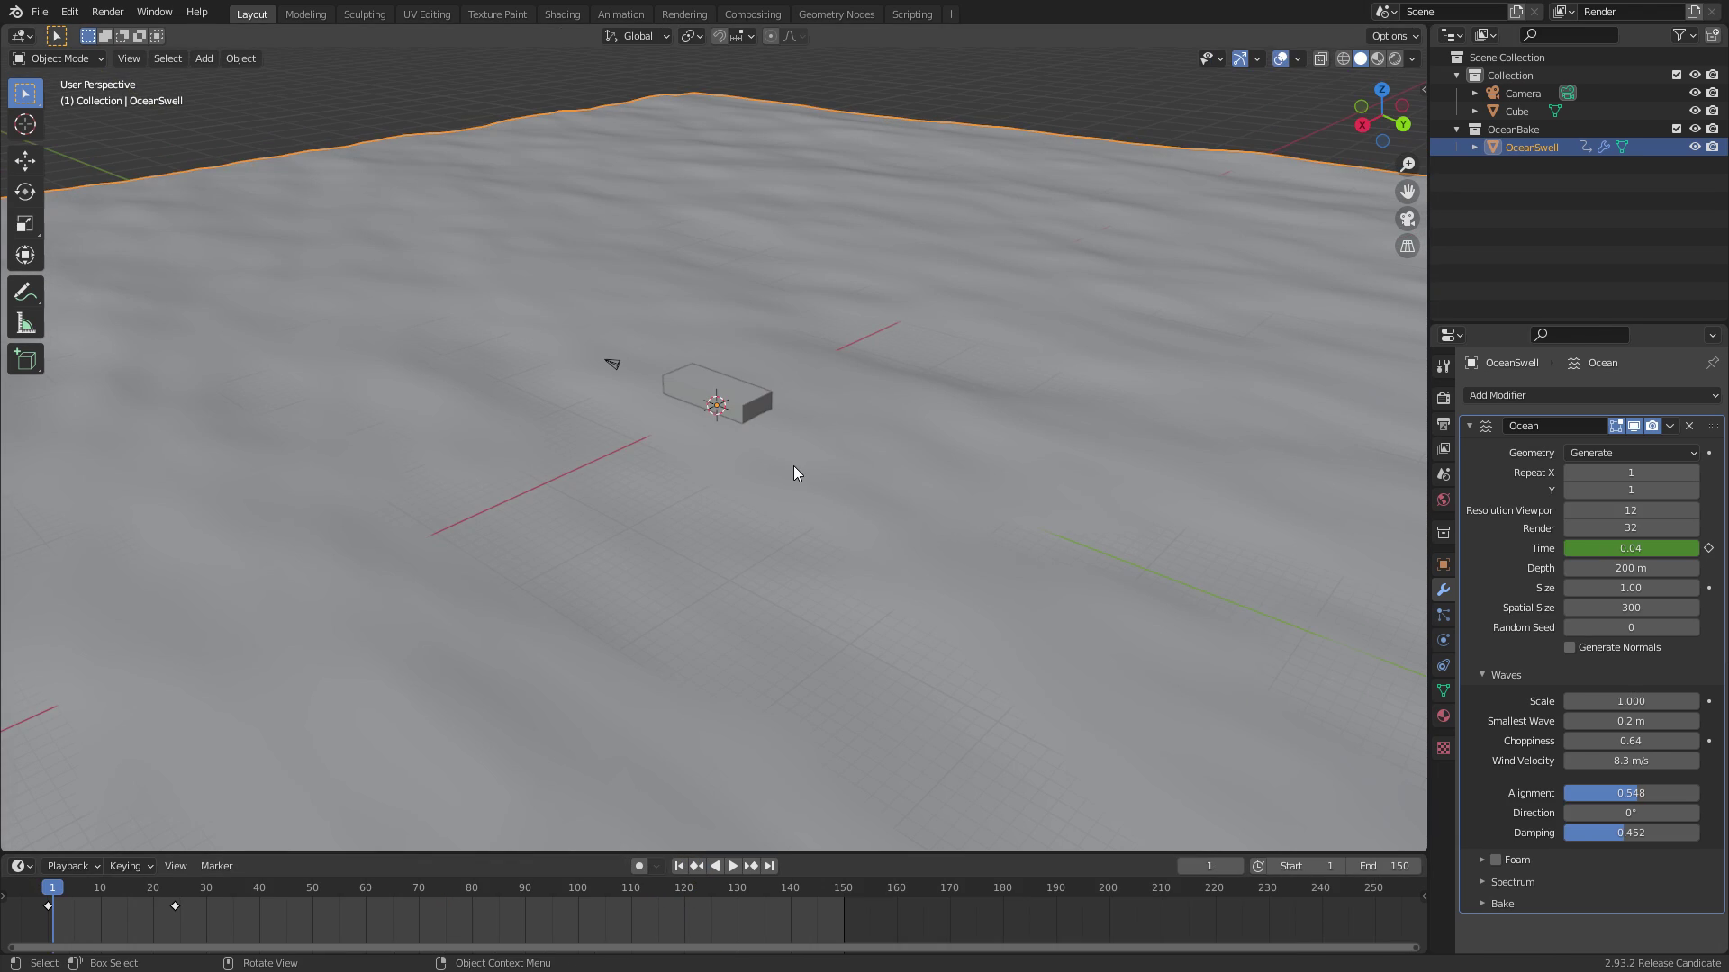
Try moving the ocean's second Time keyframe earlier and later on the timeline, undoing each move
shift+middle_drag(675, 491, 811, 442)
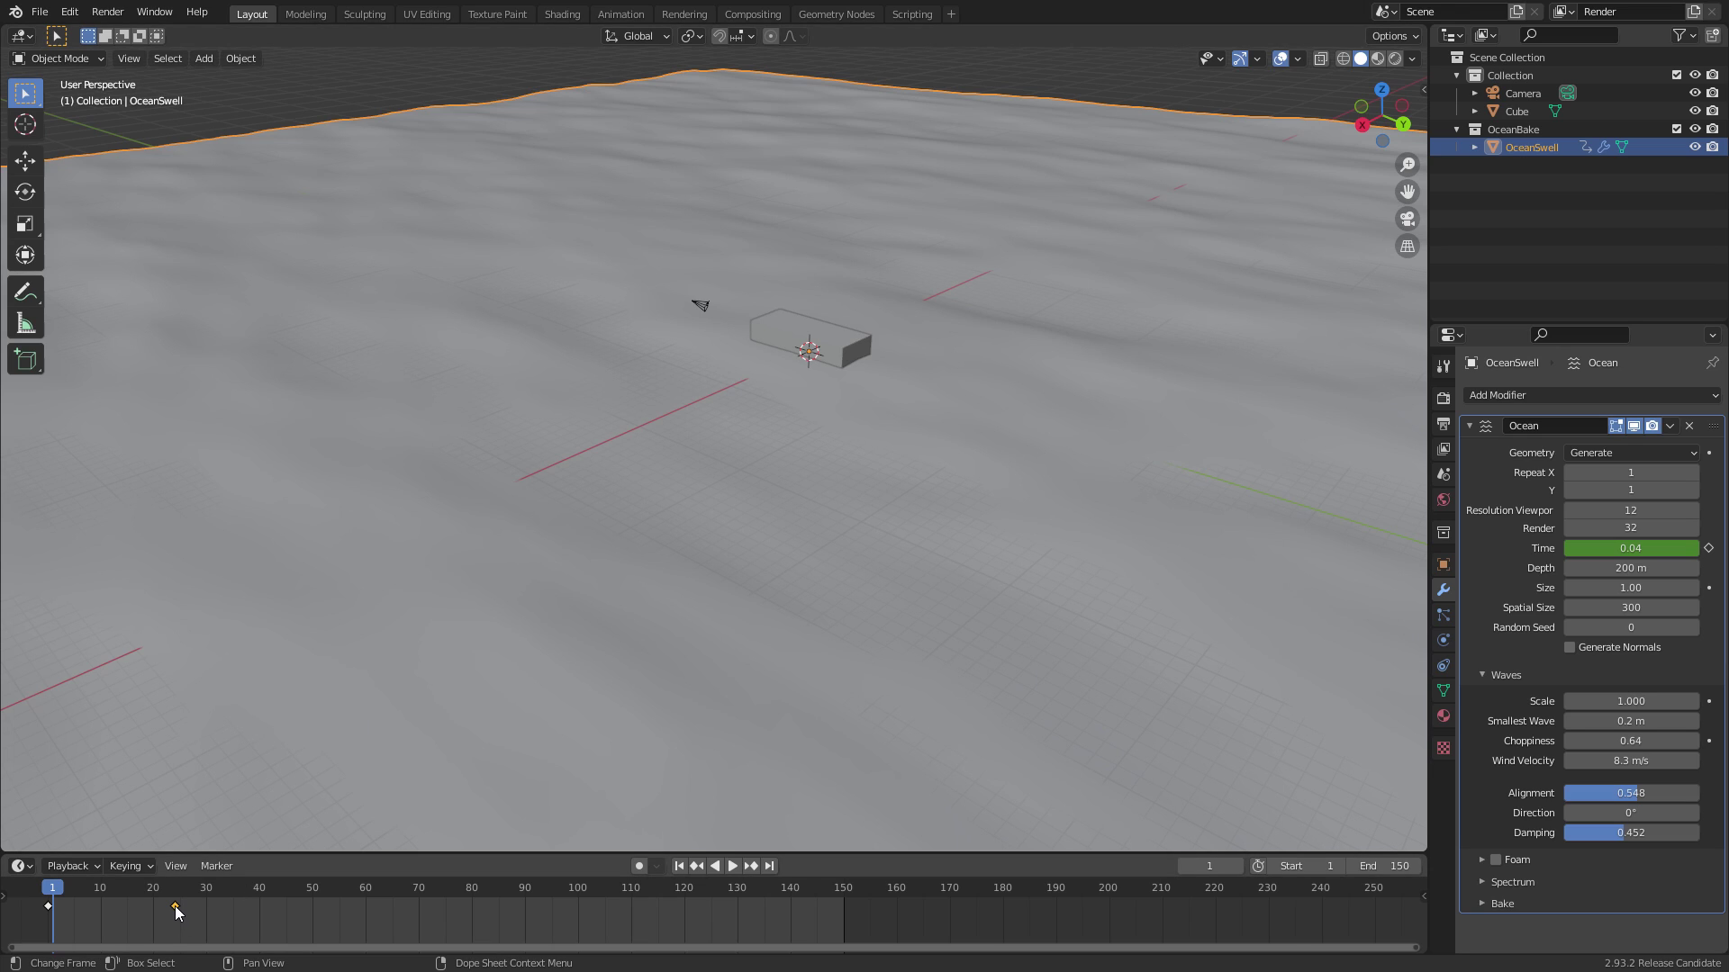
drag(176, 915, 91, 927)
key(ctrl+z)
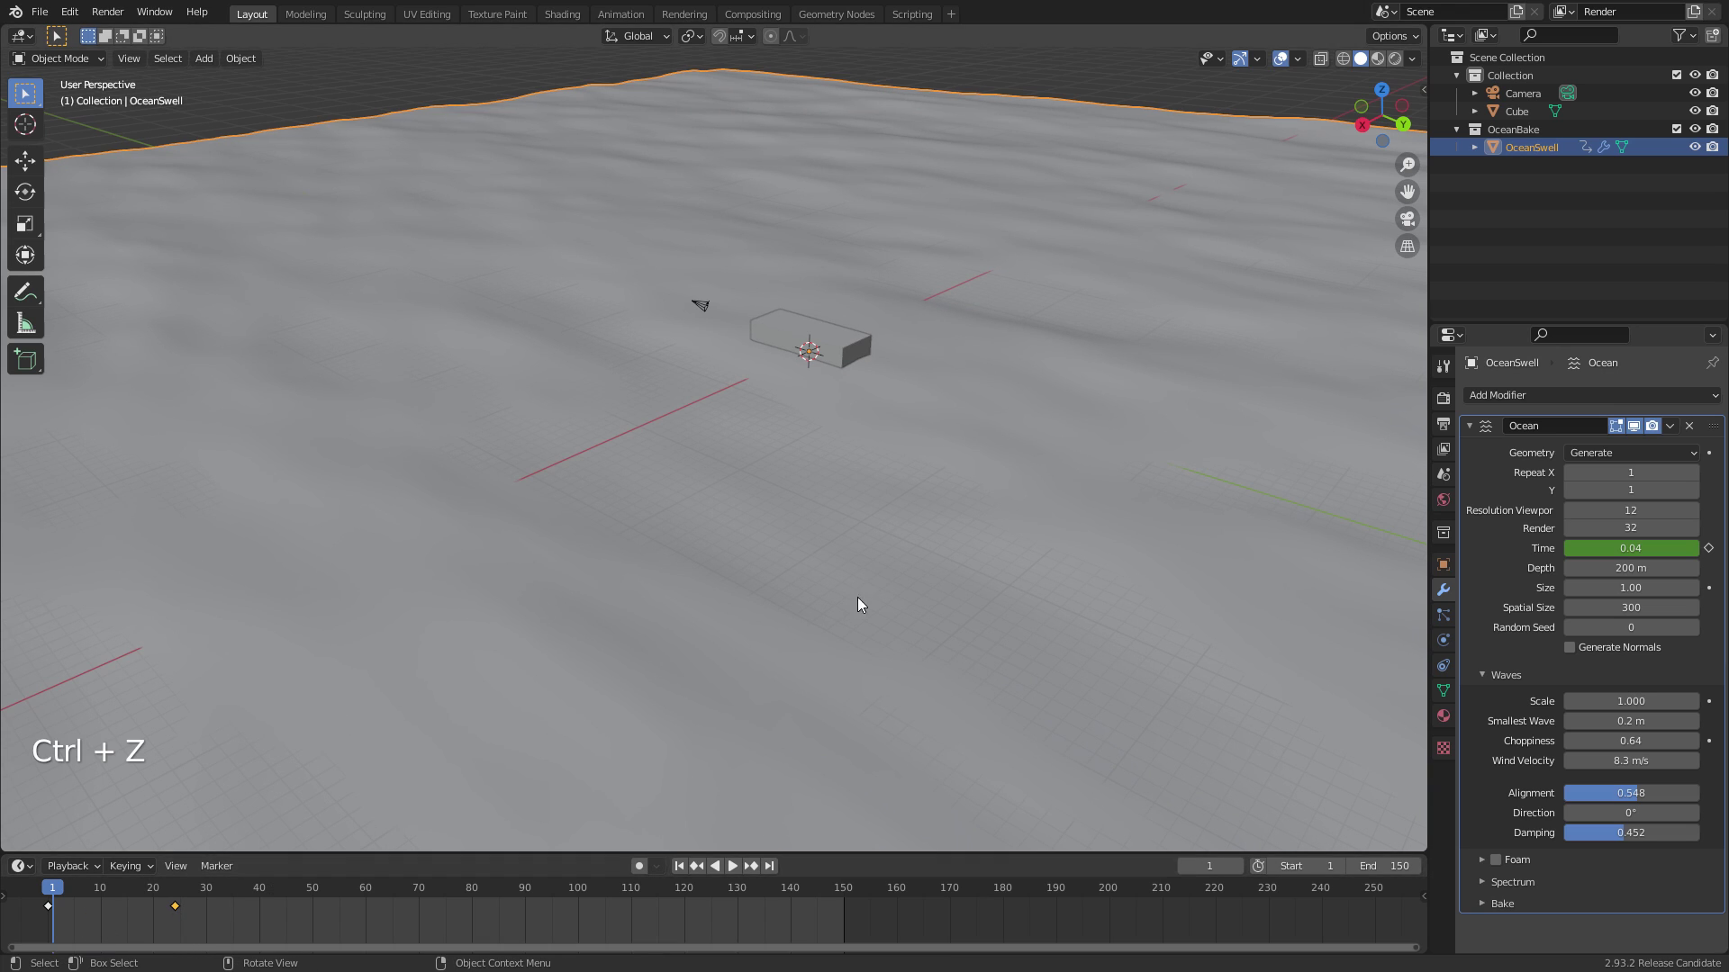
drag(179, 913, 317, 914)
key(ctrl+z)
Move the second Time keyframe to about frame 49, playing the animation before and after to compare the wave speed
key(space)
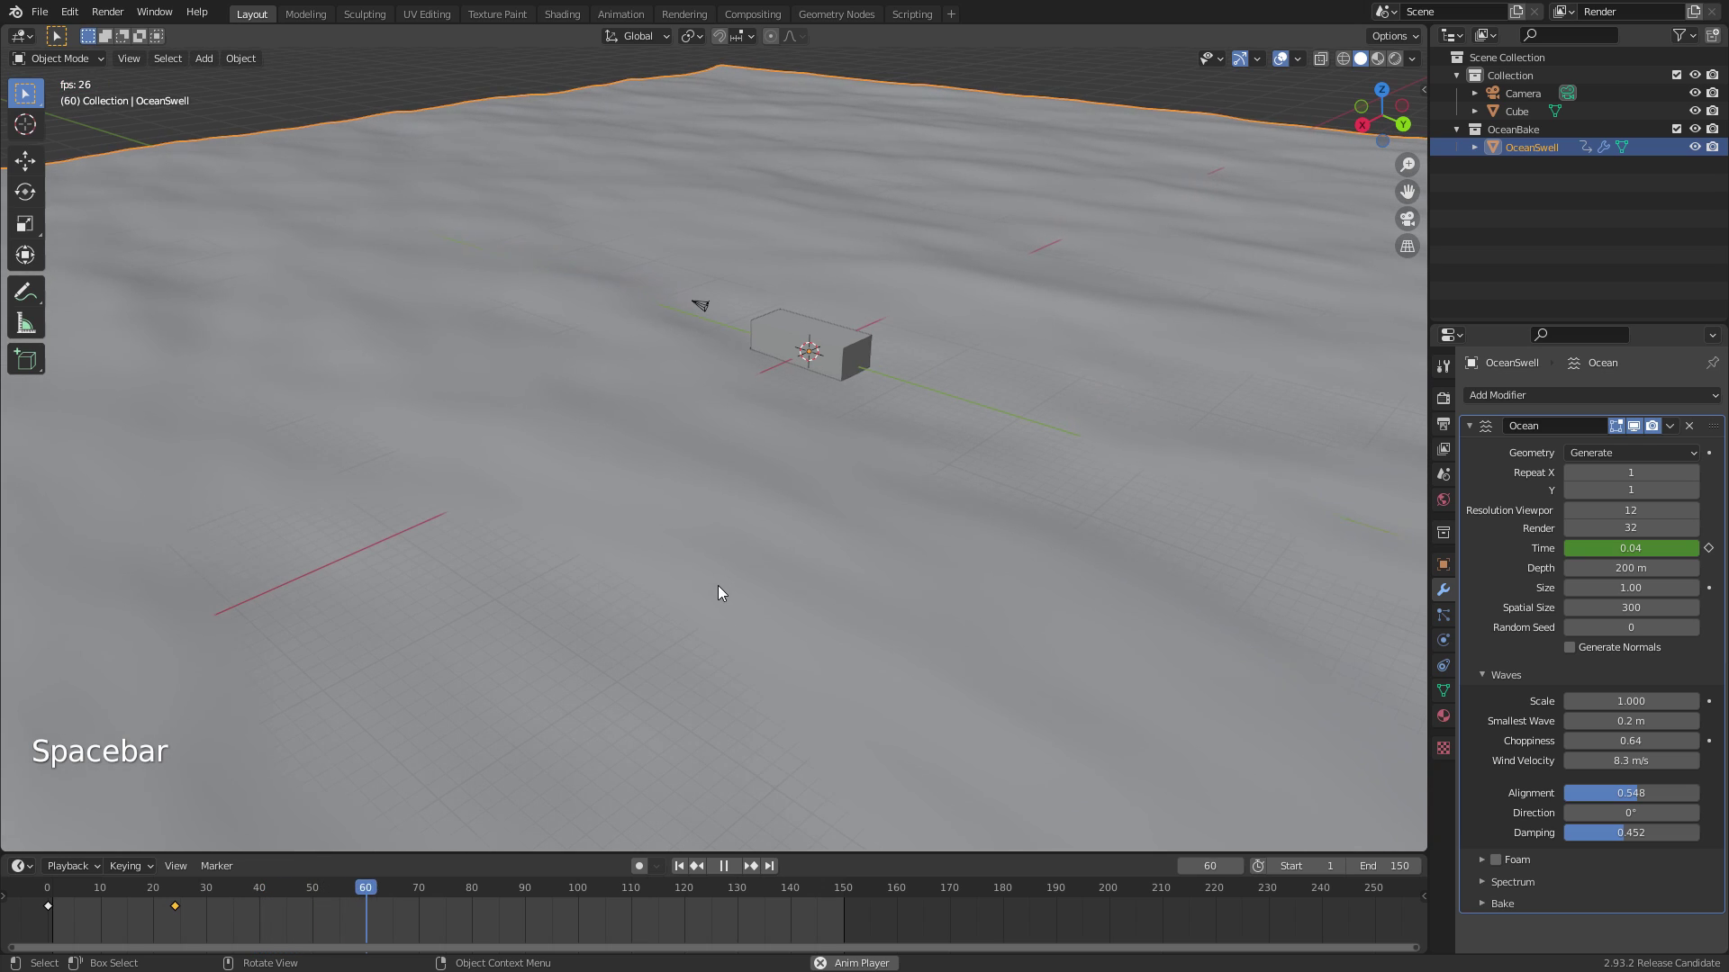
key(space)
key(shift+Left)
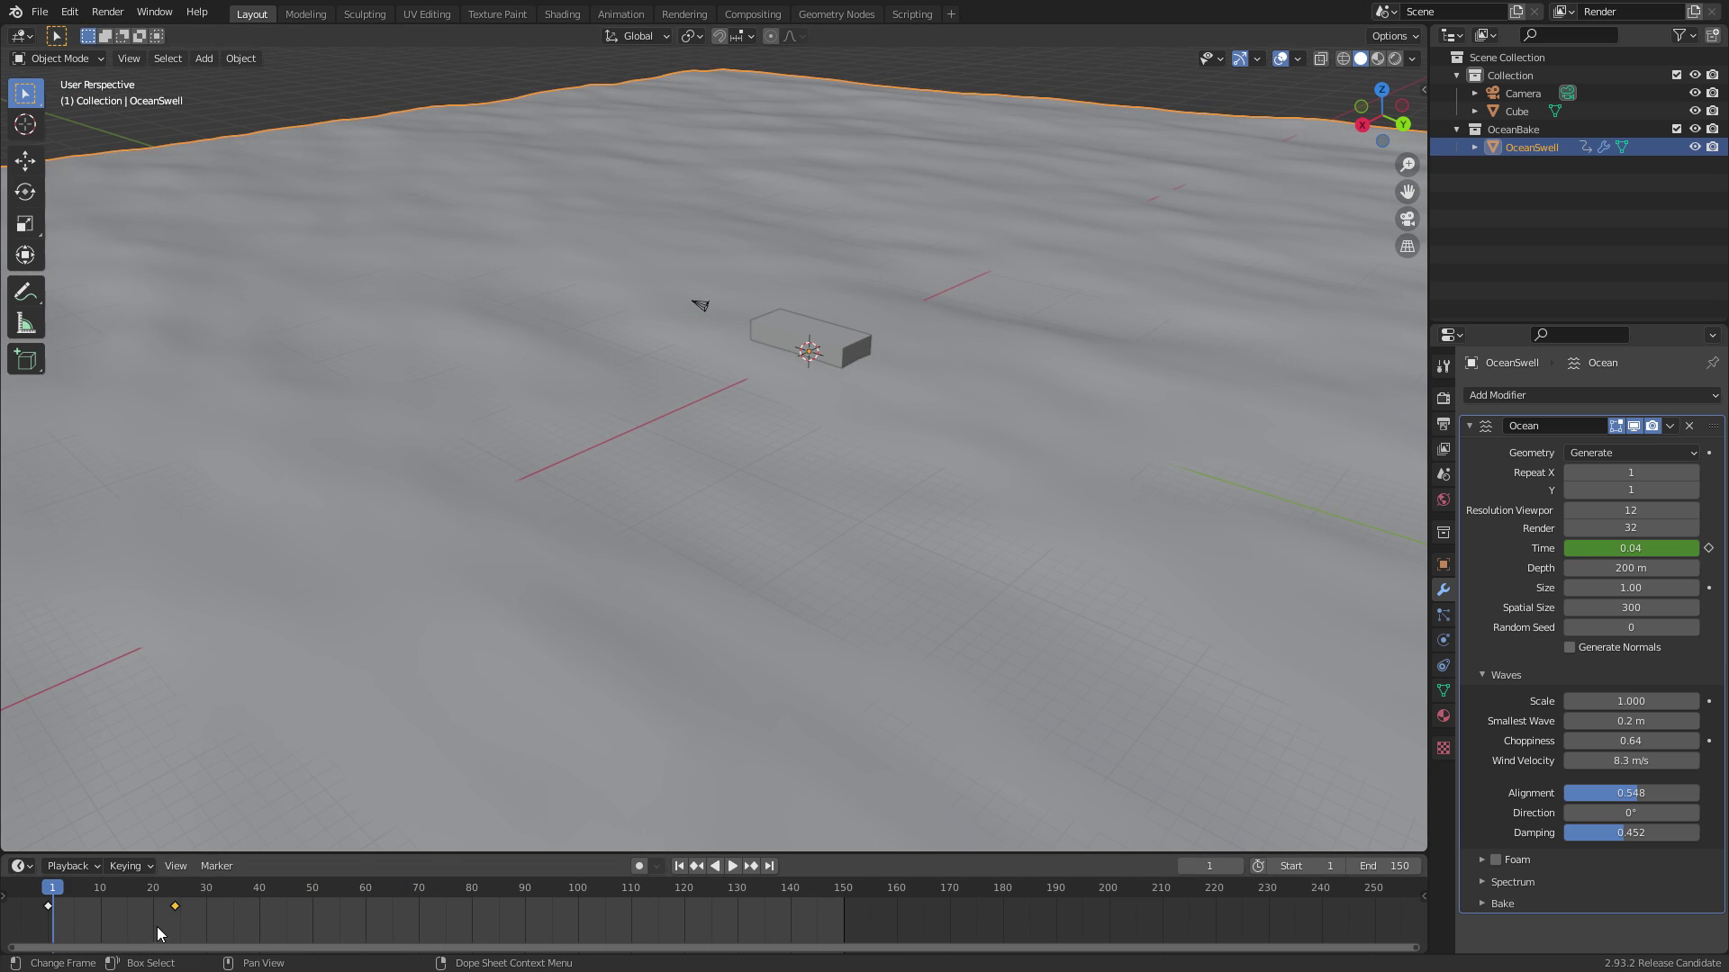
drag(176, 910, 318, 911)
key(space)
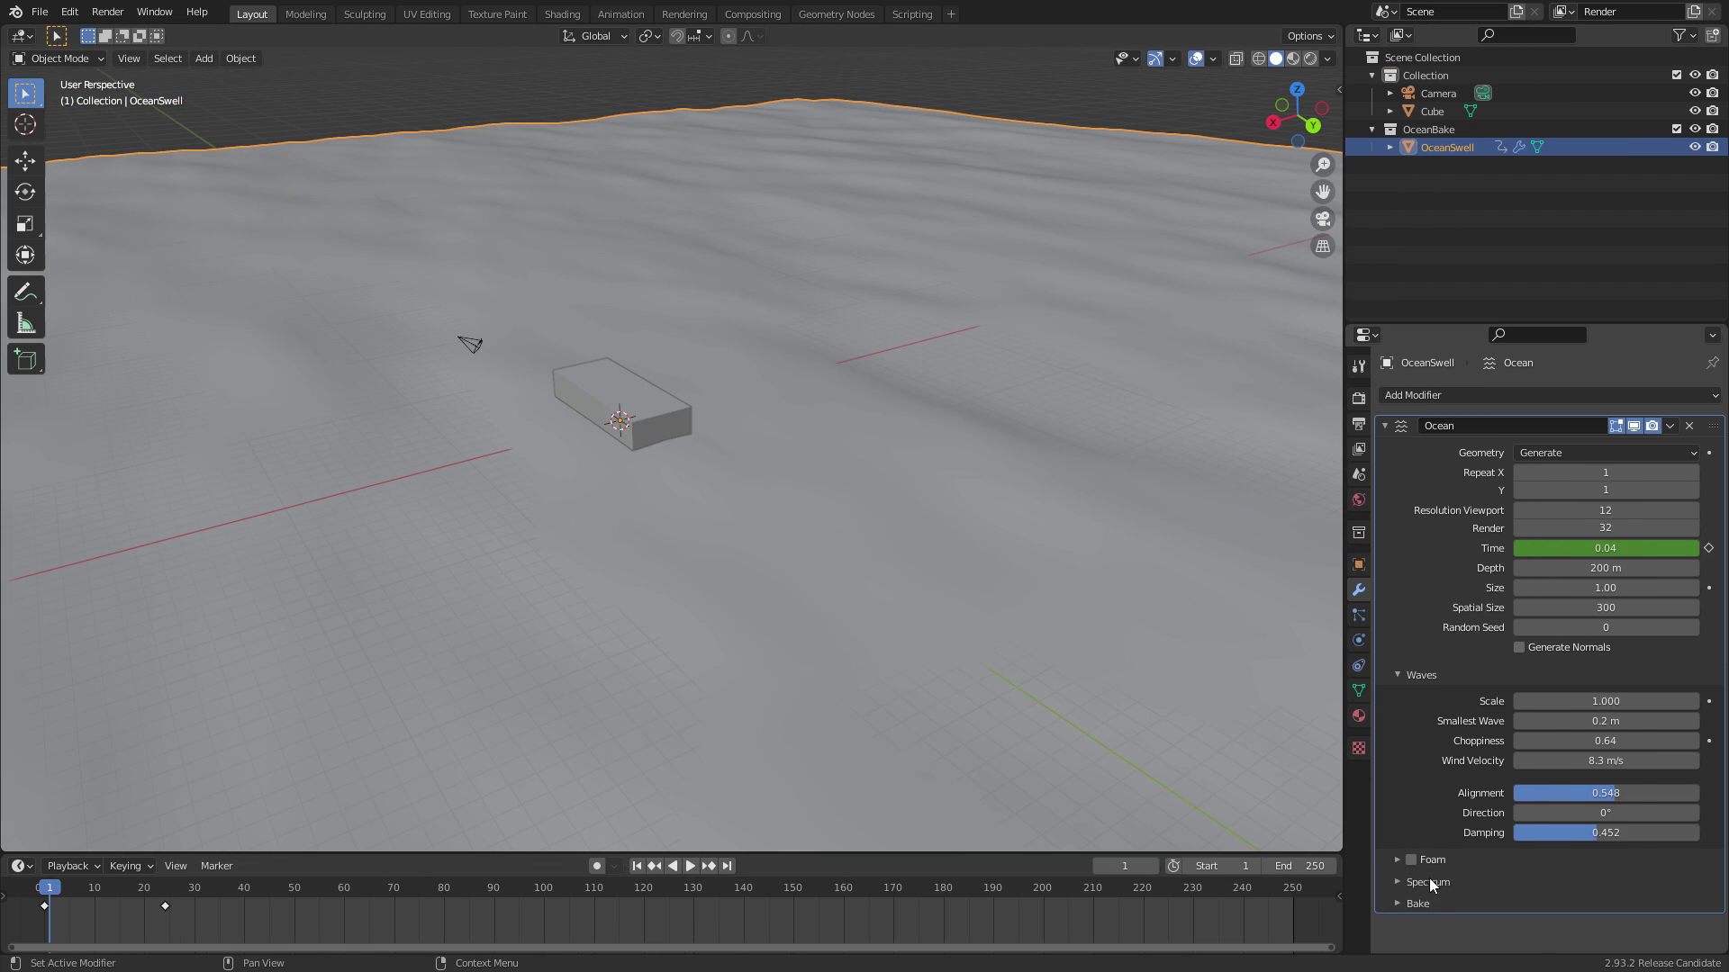
Set the scene's end frame to 150 in the output settings
click(1359, 423)
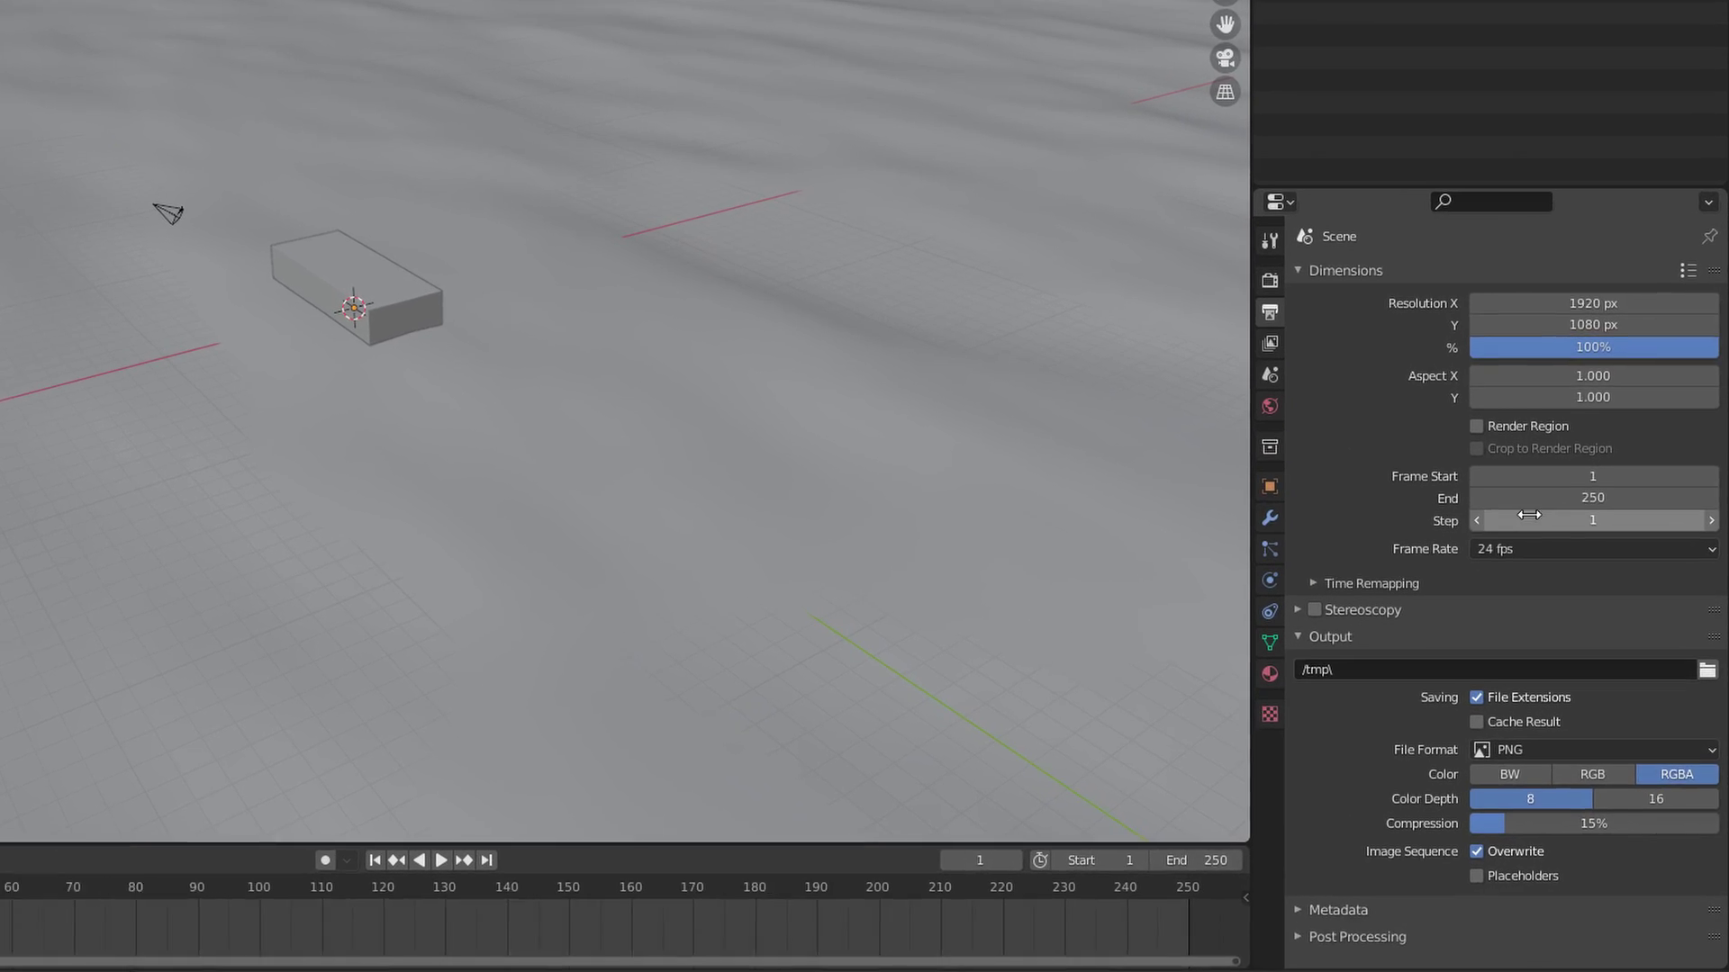
click(1546, 482)
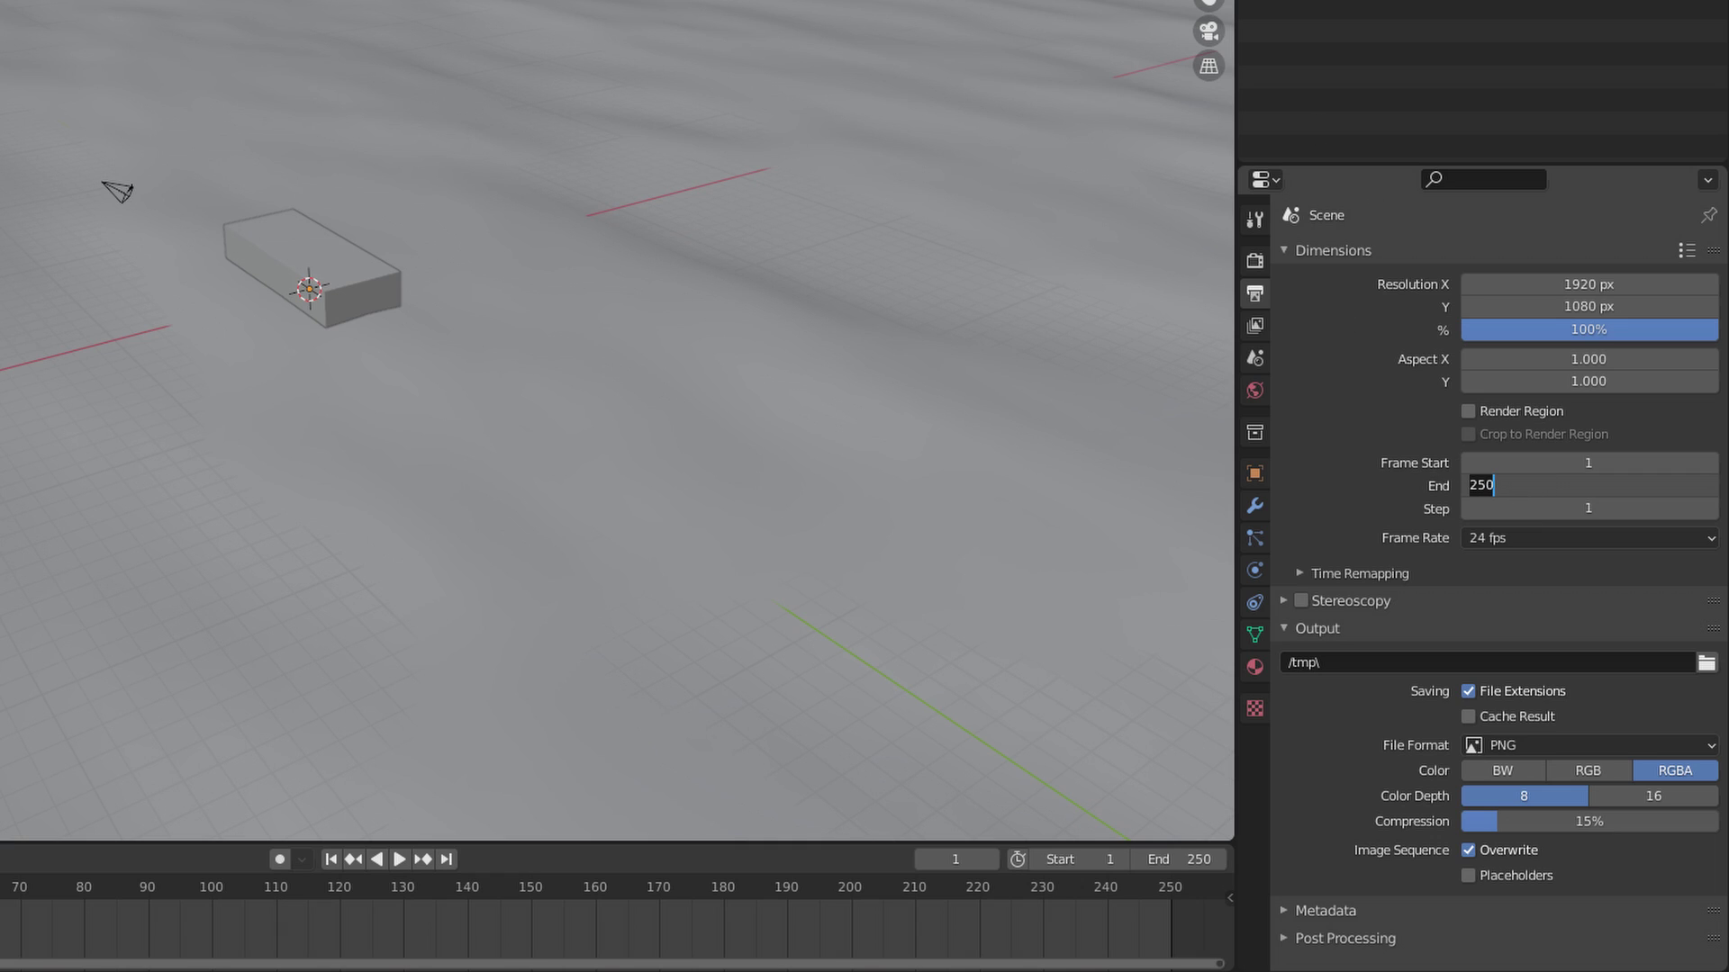
text(150)
key(Return)
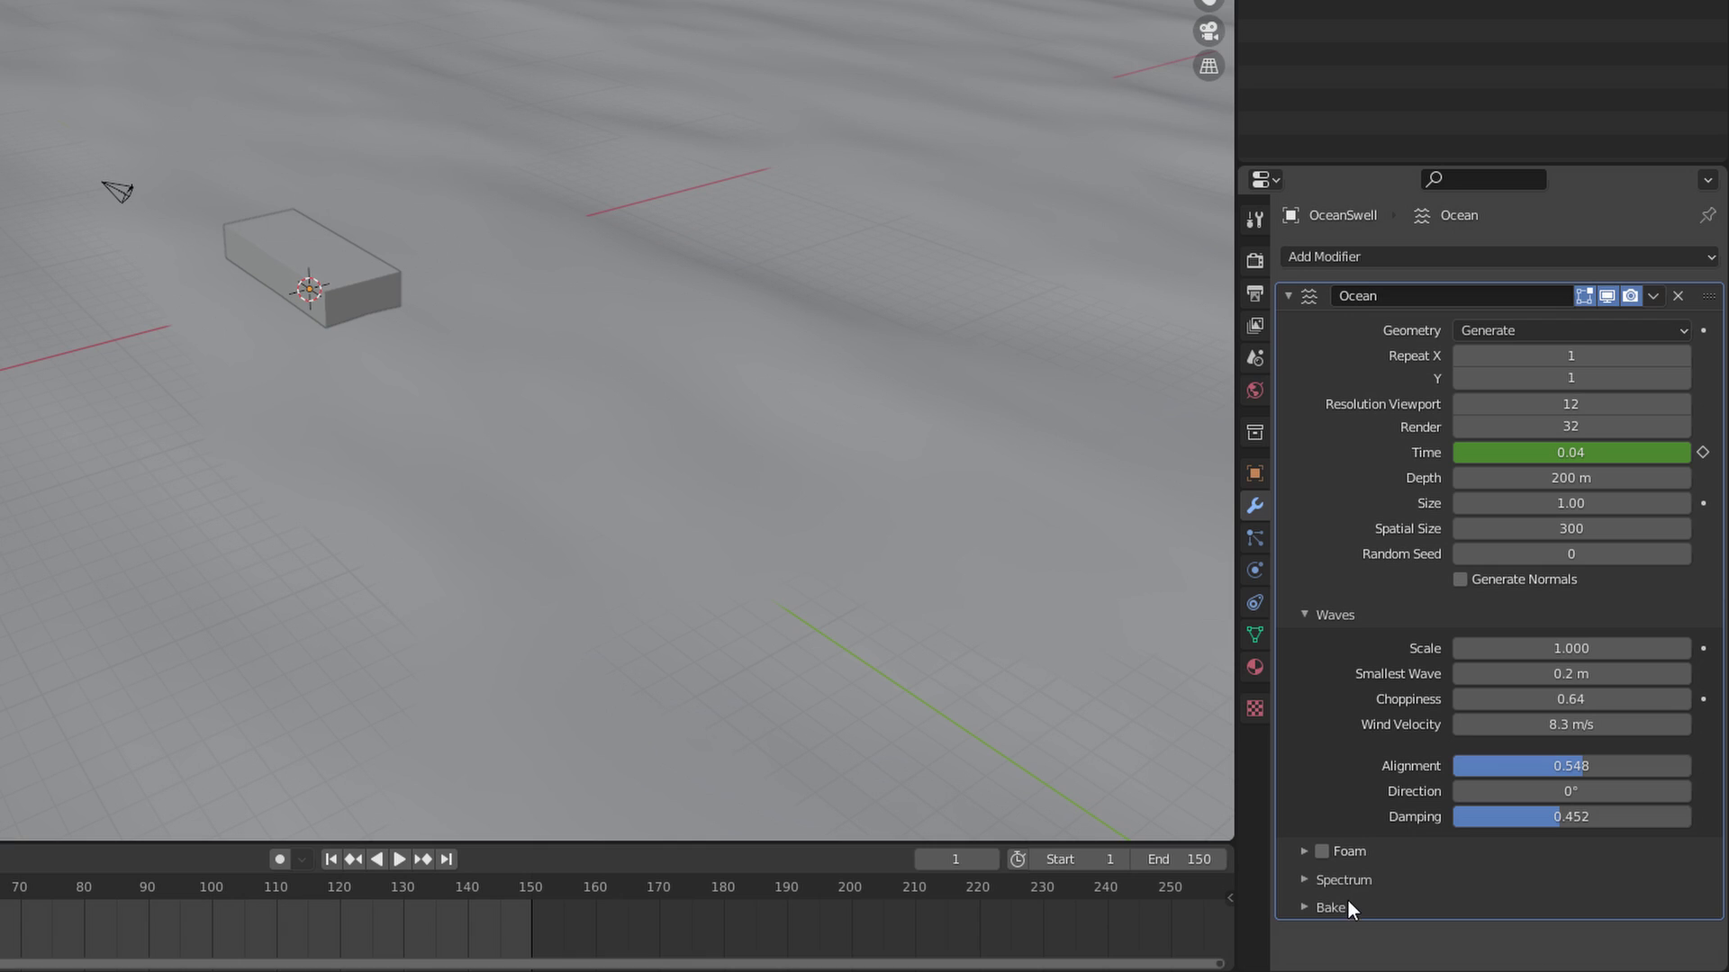
Set the end frame of the Ocean modifier's bake range to 150
click(1351, 908)
scroll(1369, 932, down, 3)
click(1542, 923)
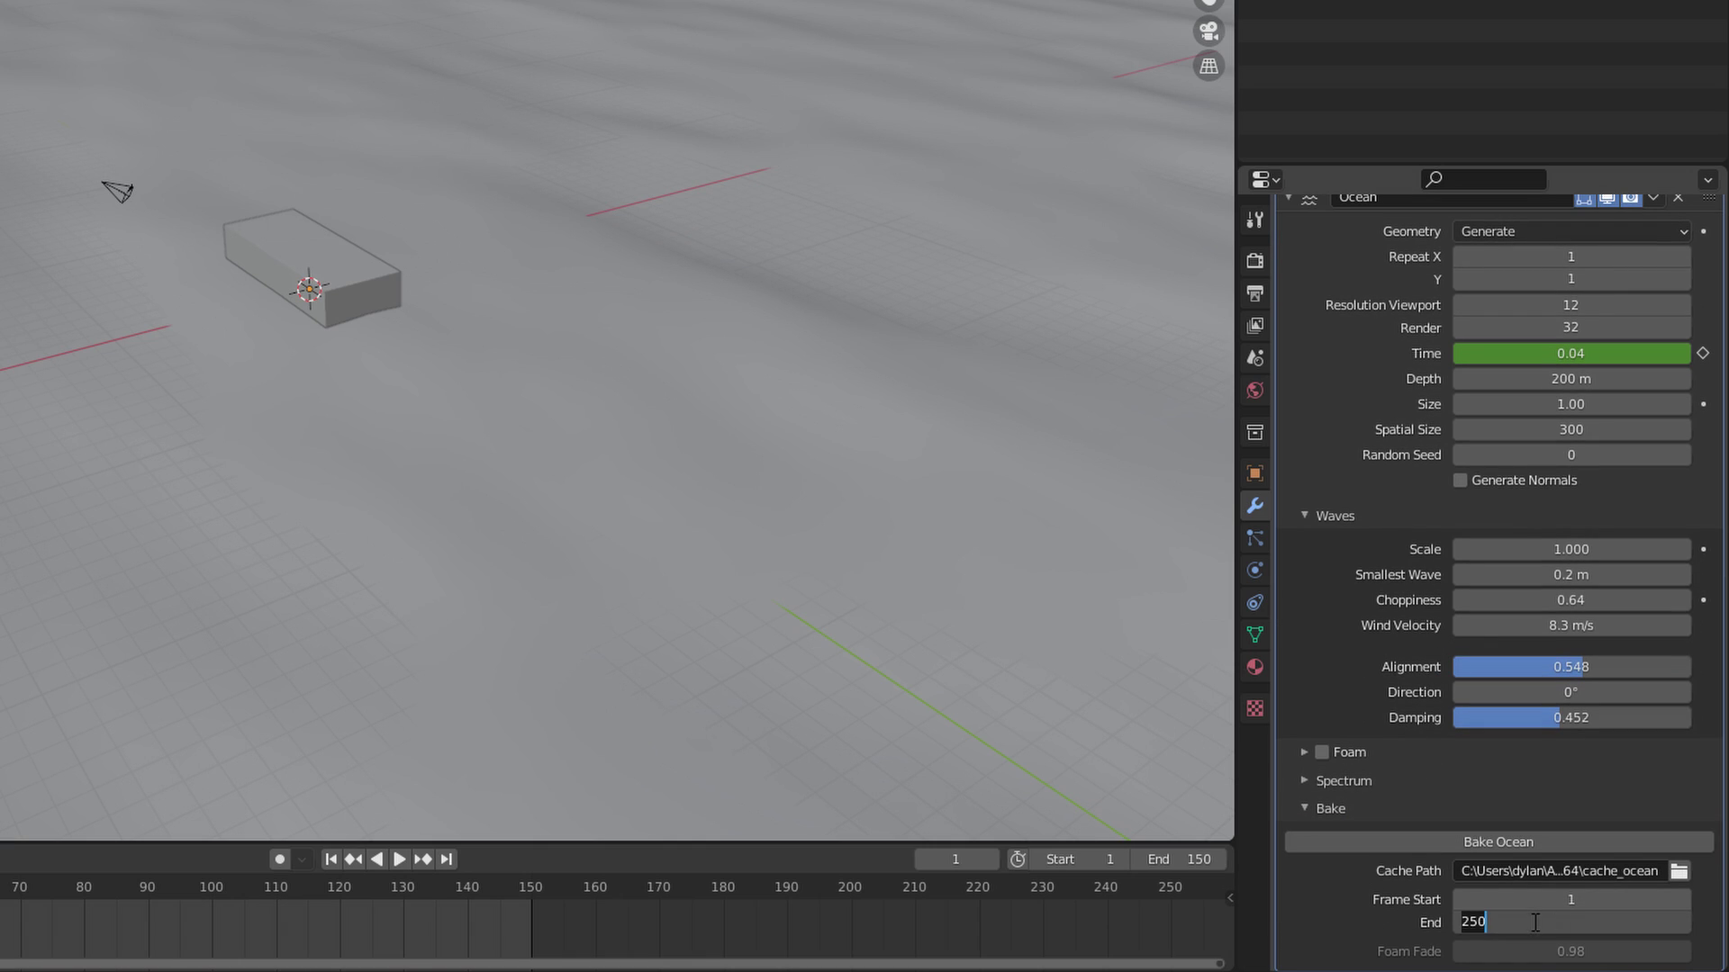
text(150)
key(Return)
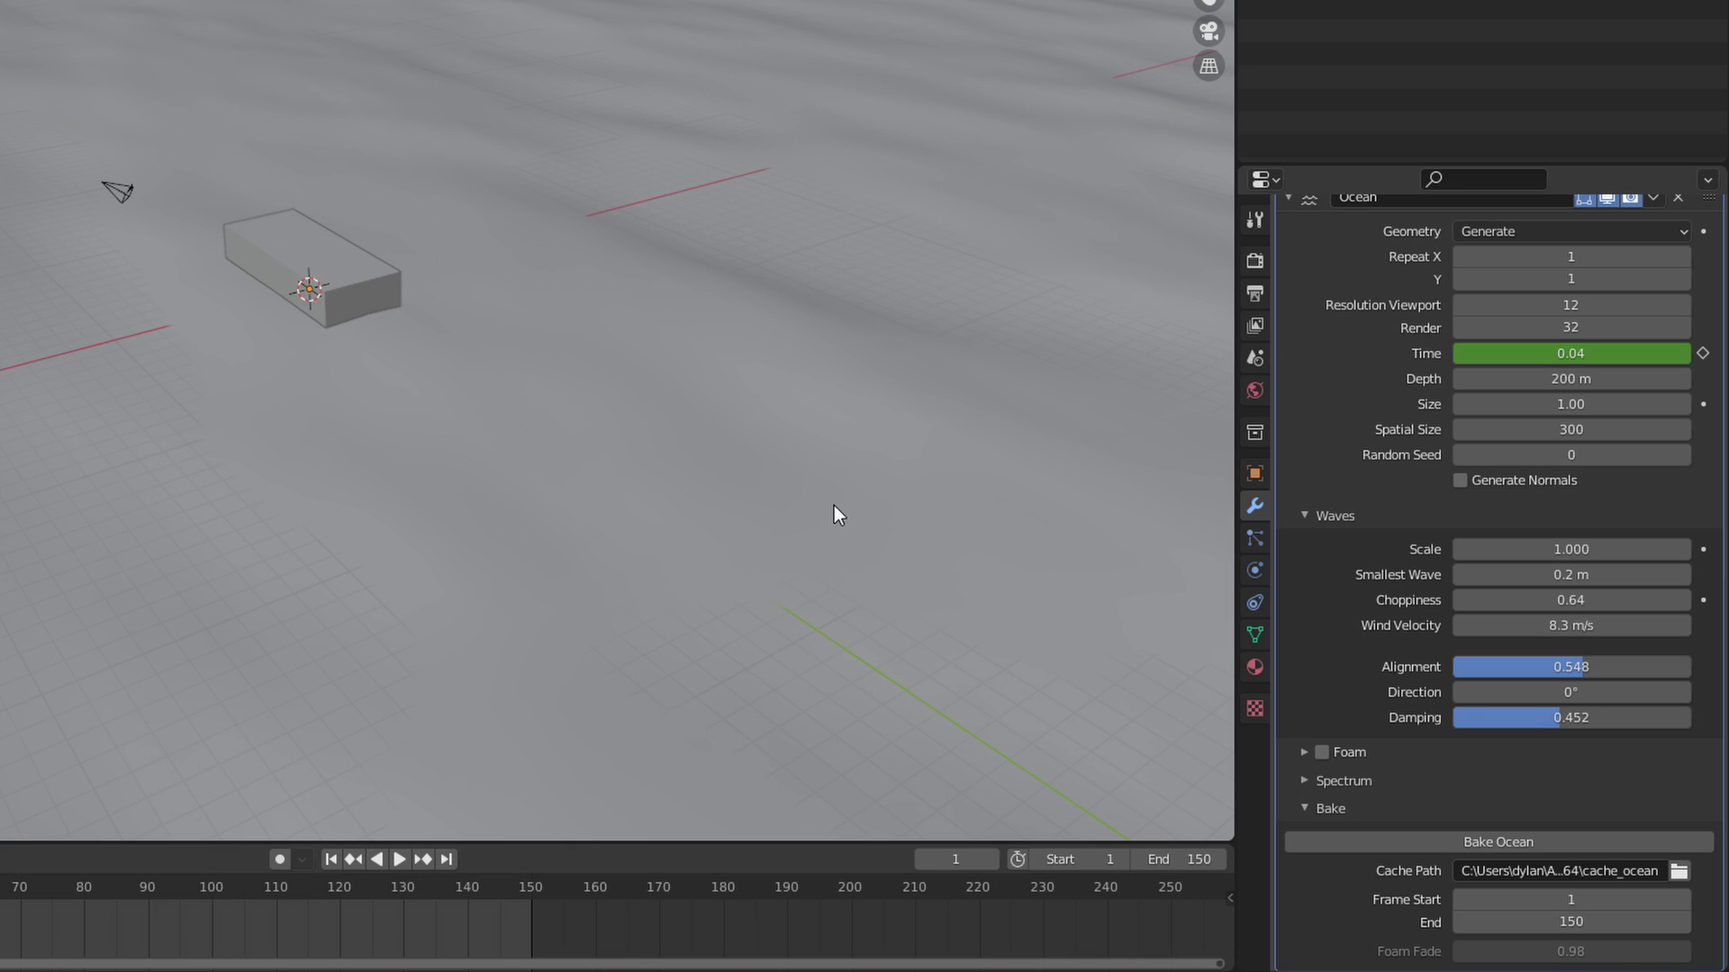
Set the bake's cache path to a new folder named OceanSwell in Z:\Cache\Ocean\Recording and bake the ocean
click(1679, 871)
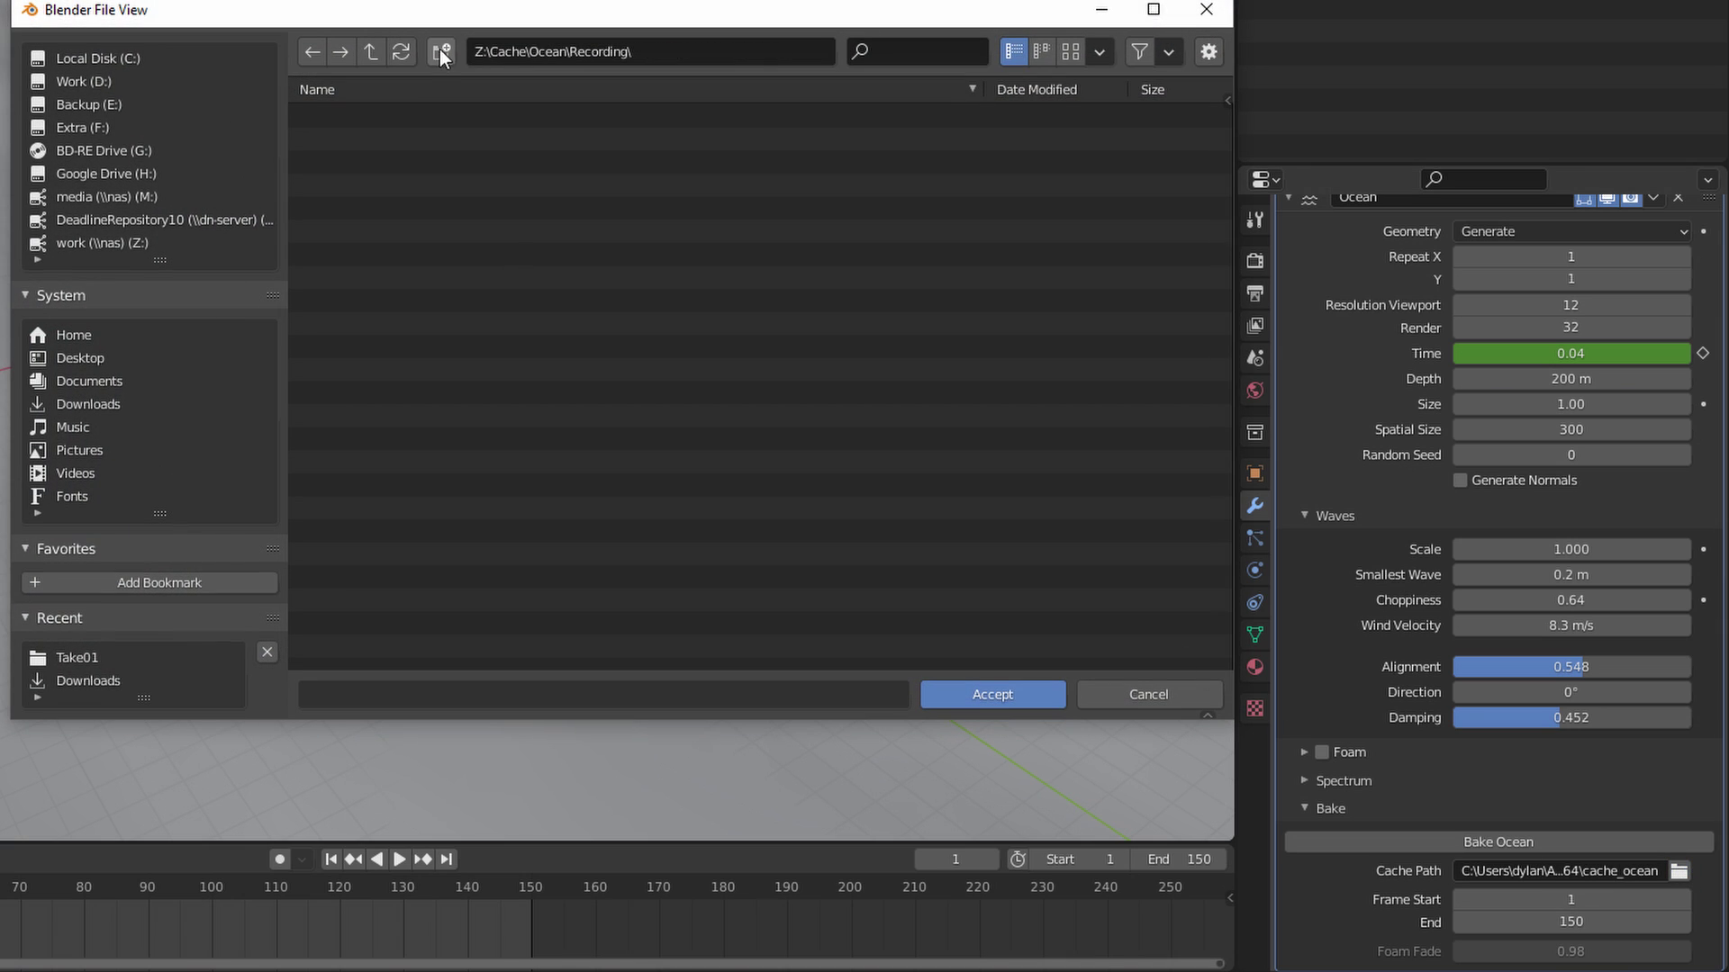
click(442, 52)
text(Ocea)
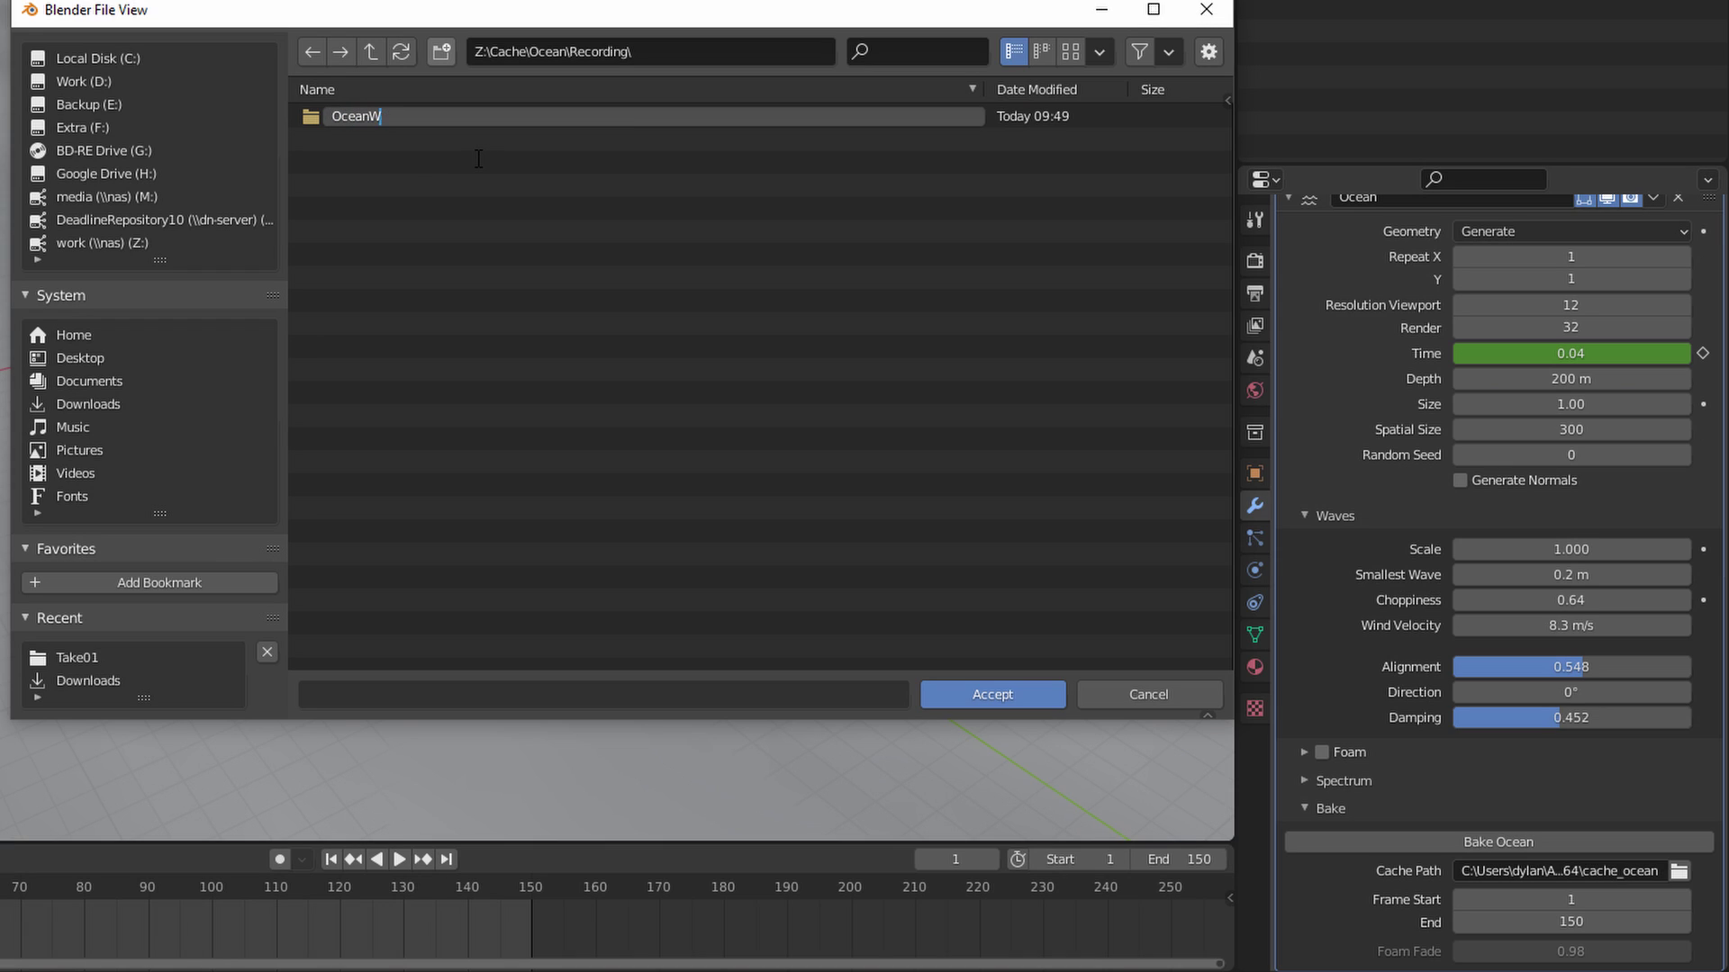
text(nSwell)
key(Return)
double_click(417, 117)
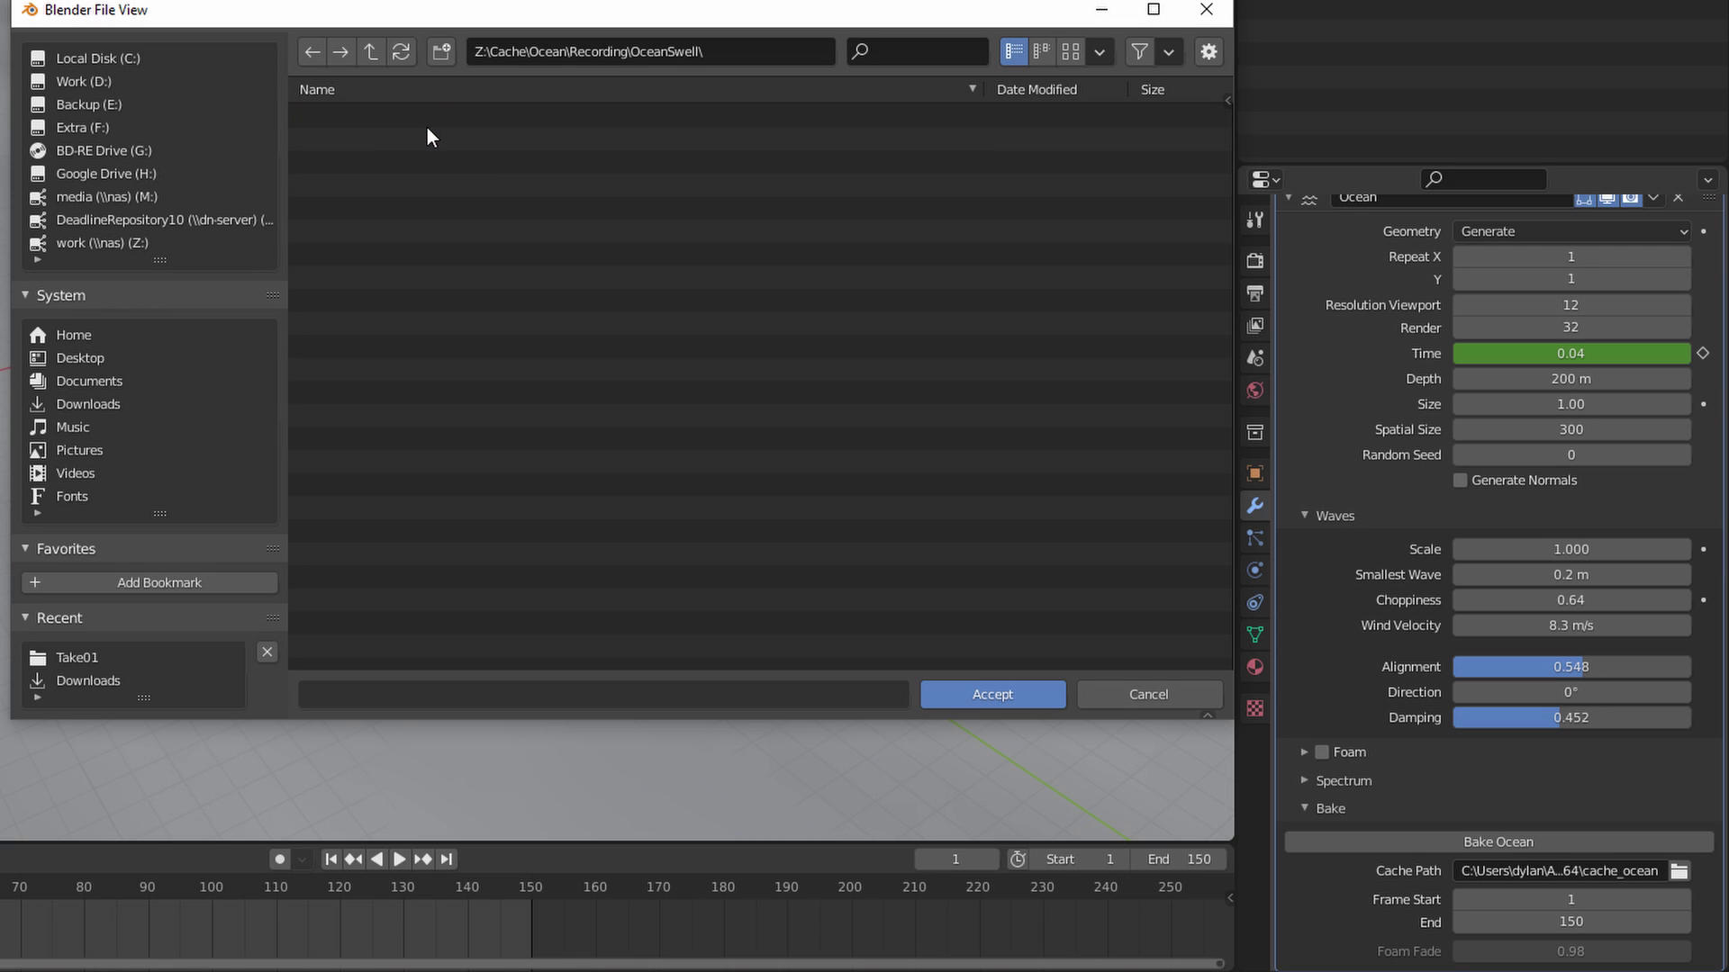
click(1014, 693)
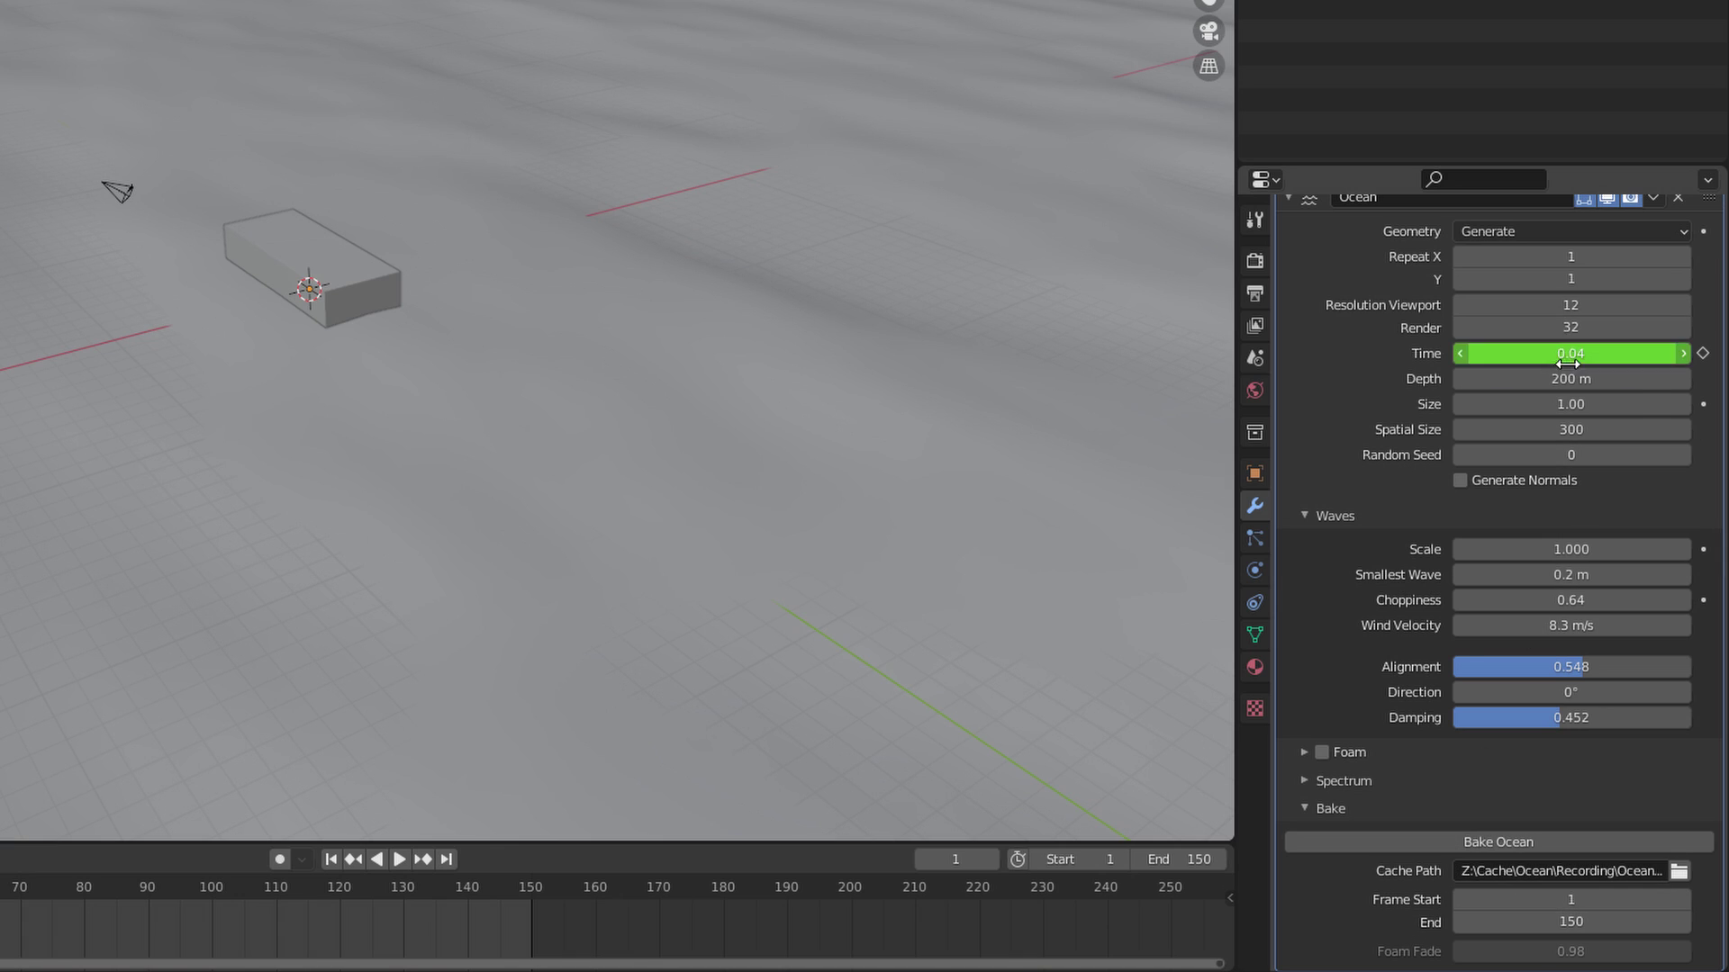
click(1387, 843)
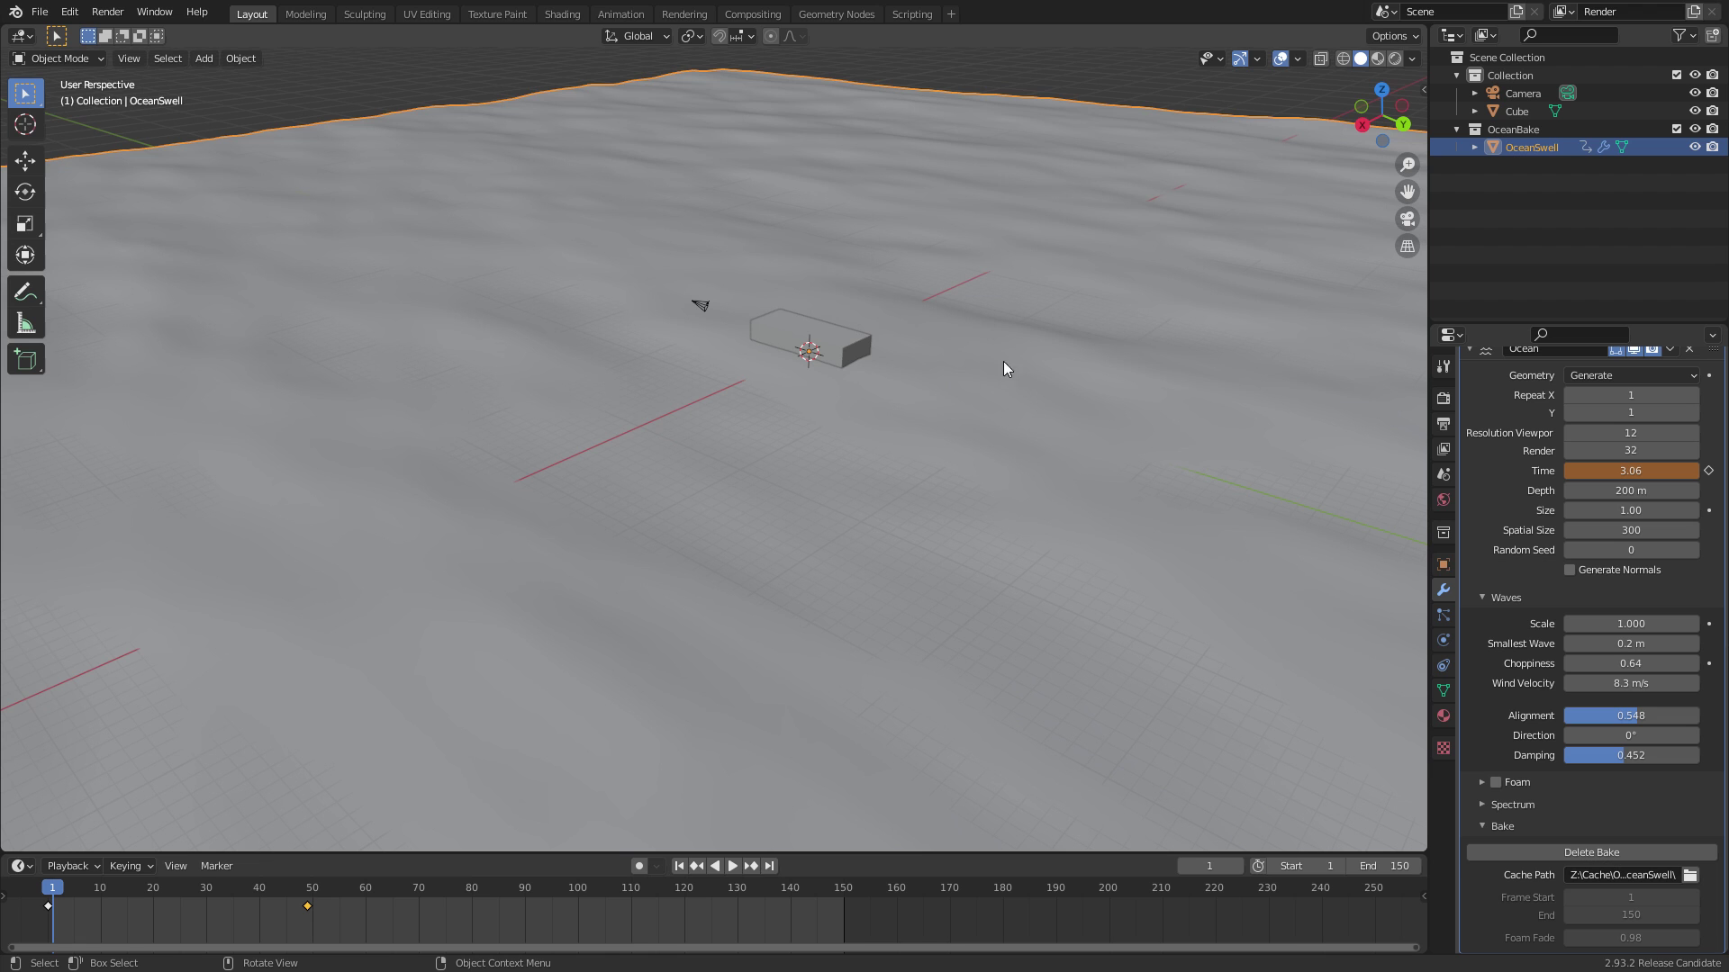
Duplicate the baked OceanSwell object in place, keeping the copy at its original position
ctrl+middle_drag(1002, 364, 902, 361)
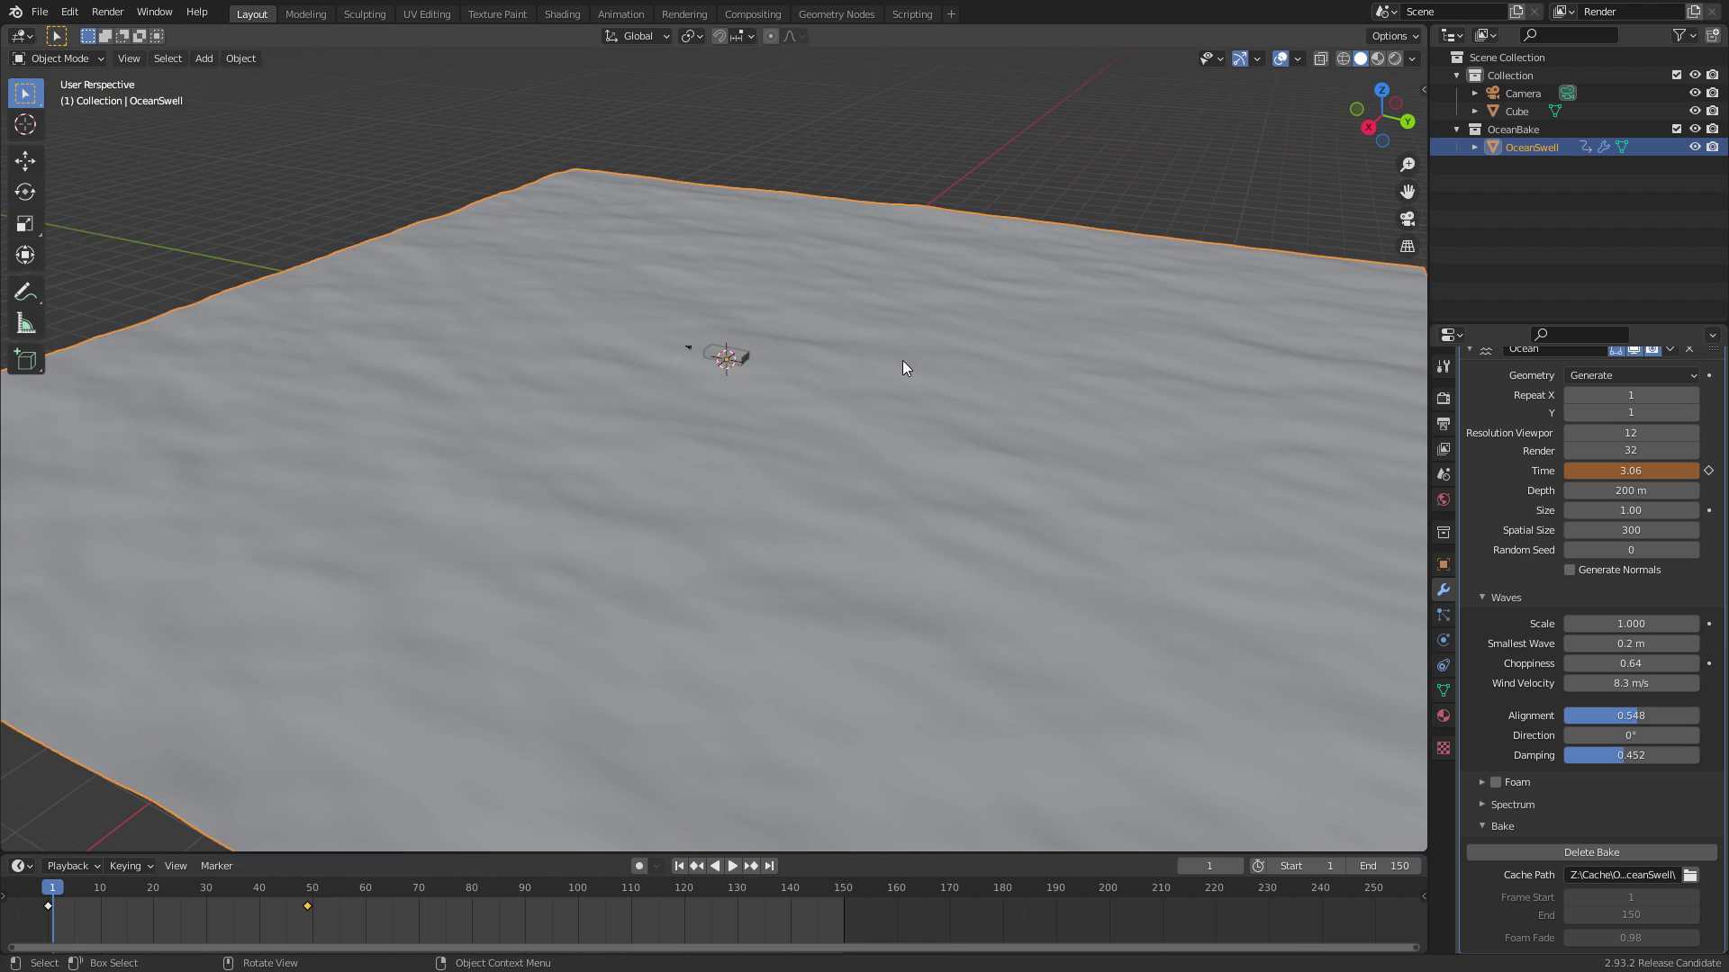
key(shift+d)
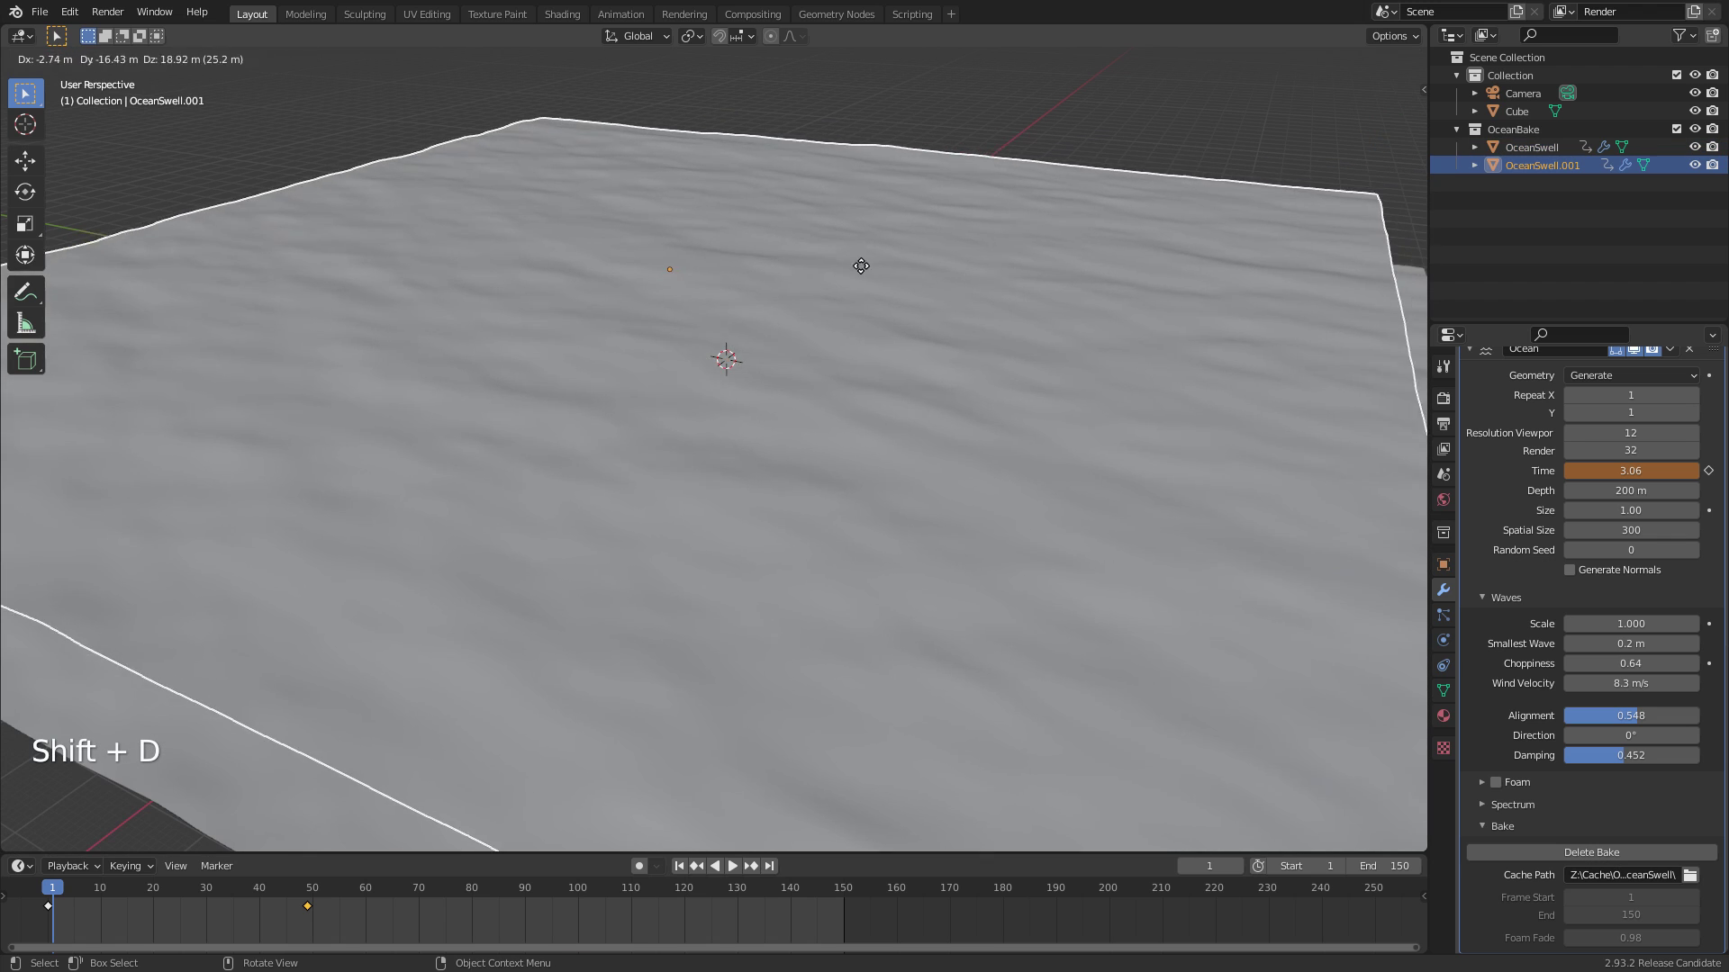
right_click(812, 511)
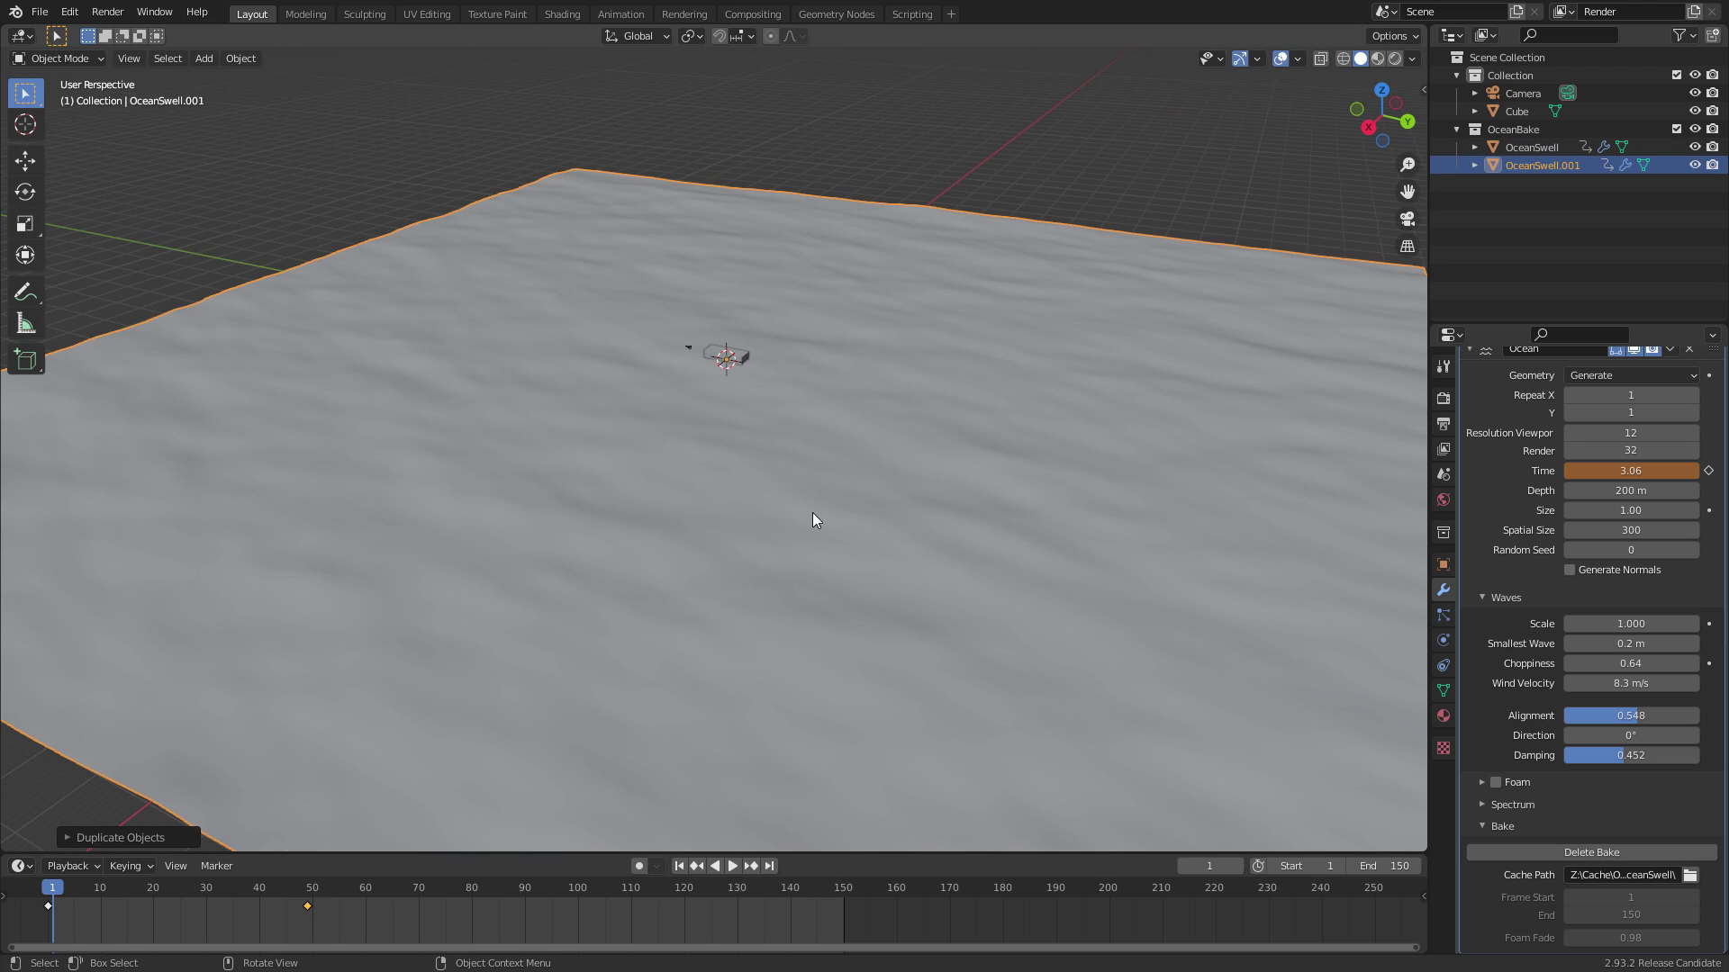
Hide the original OceanSwell and disable it in viewports and renders, leaving the duplicate ocean selected
click(1682, 36)
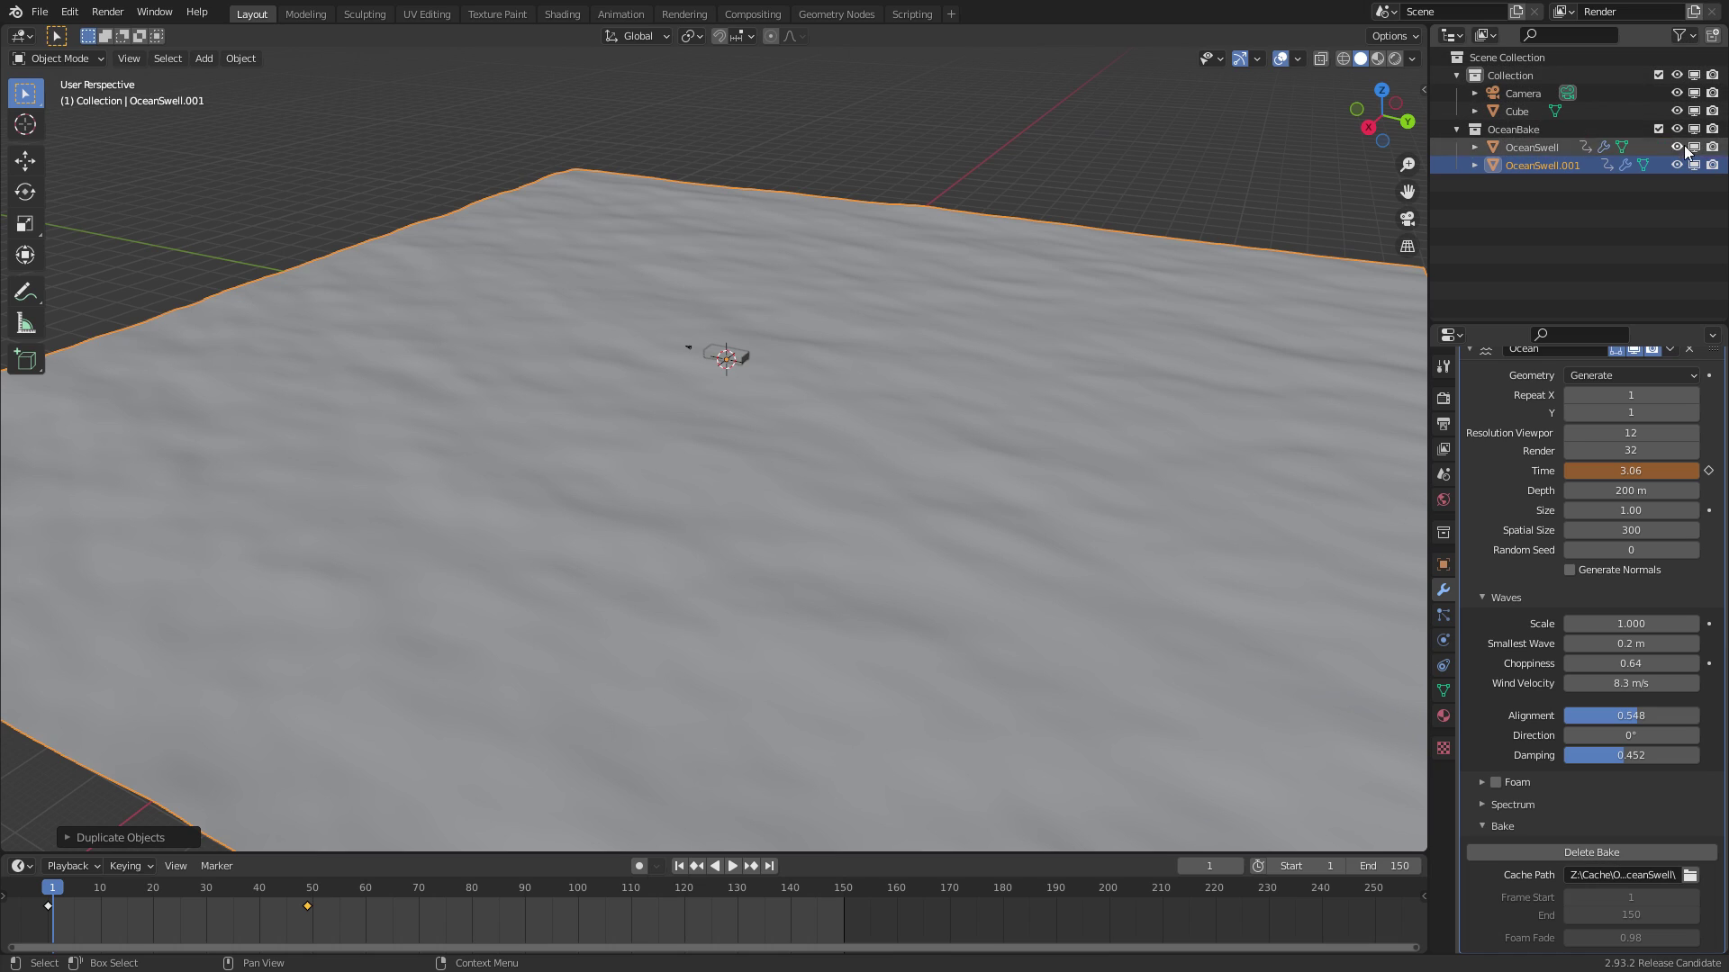
click(1699, 149)
click(1677, 146)
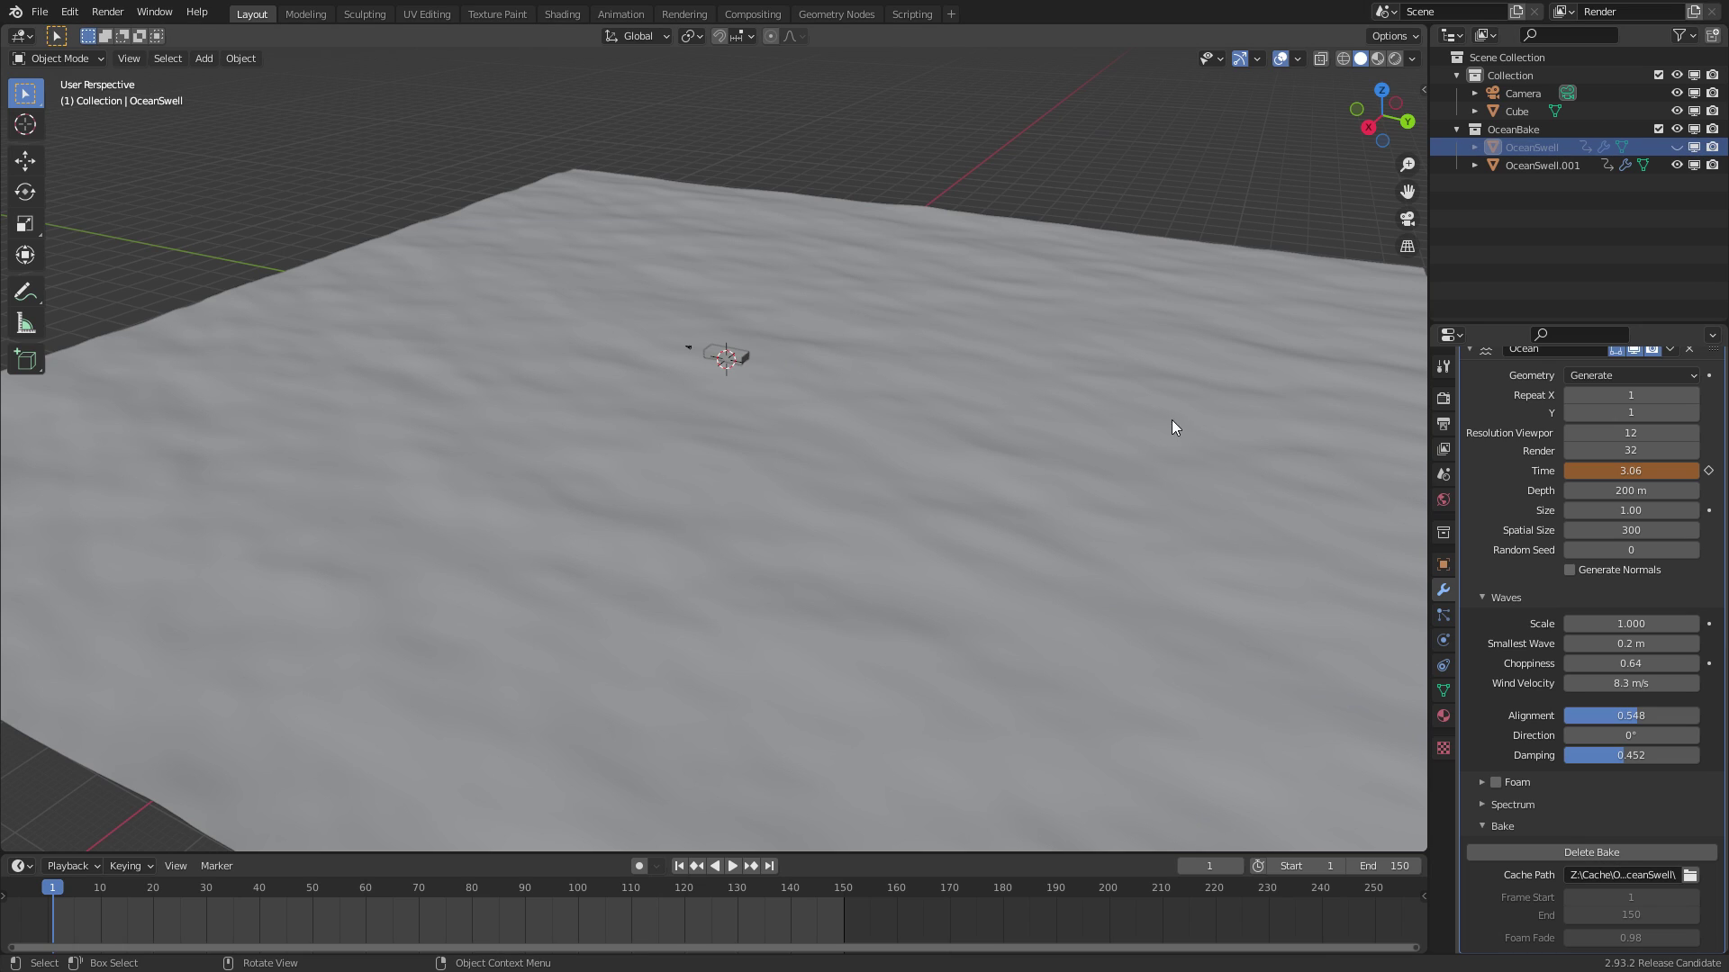
click(1712, 146)
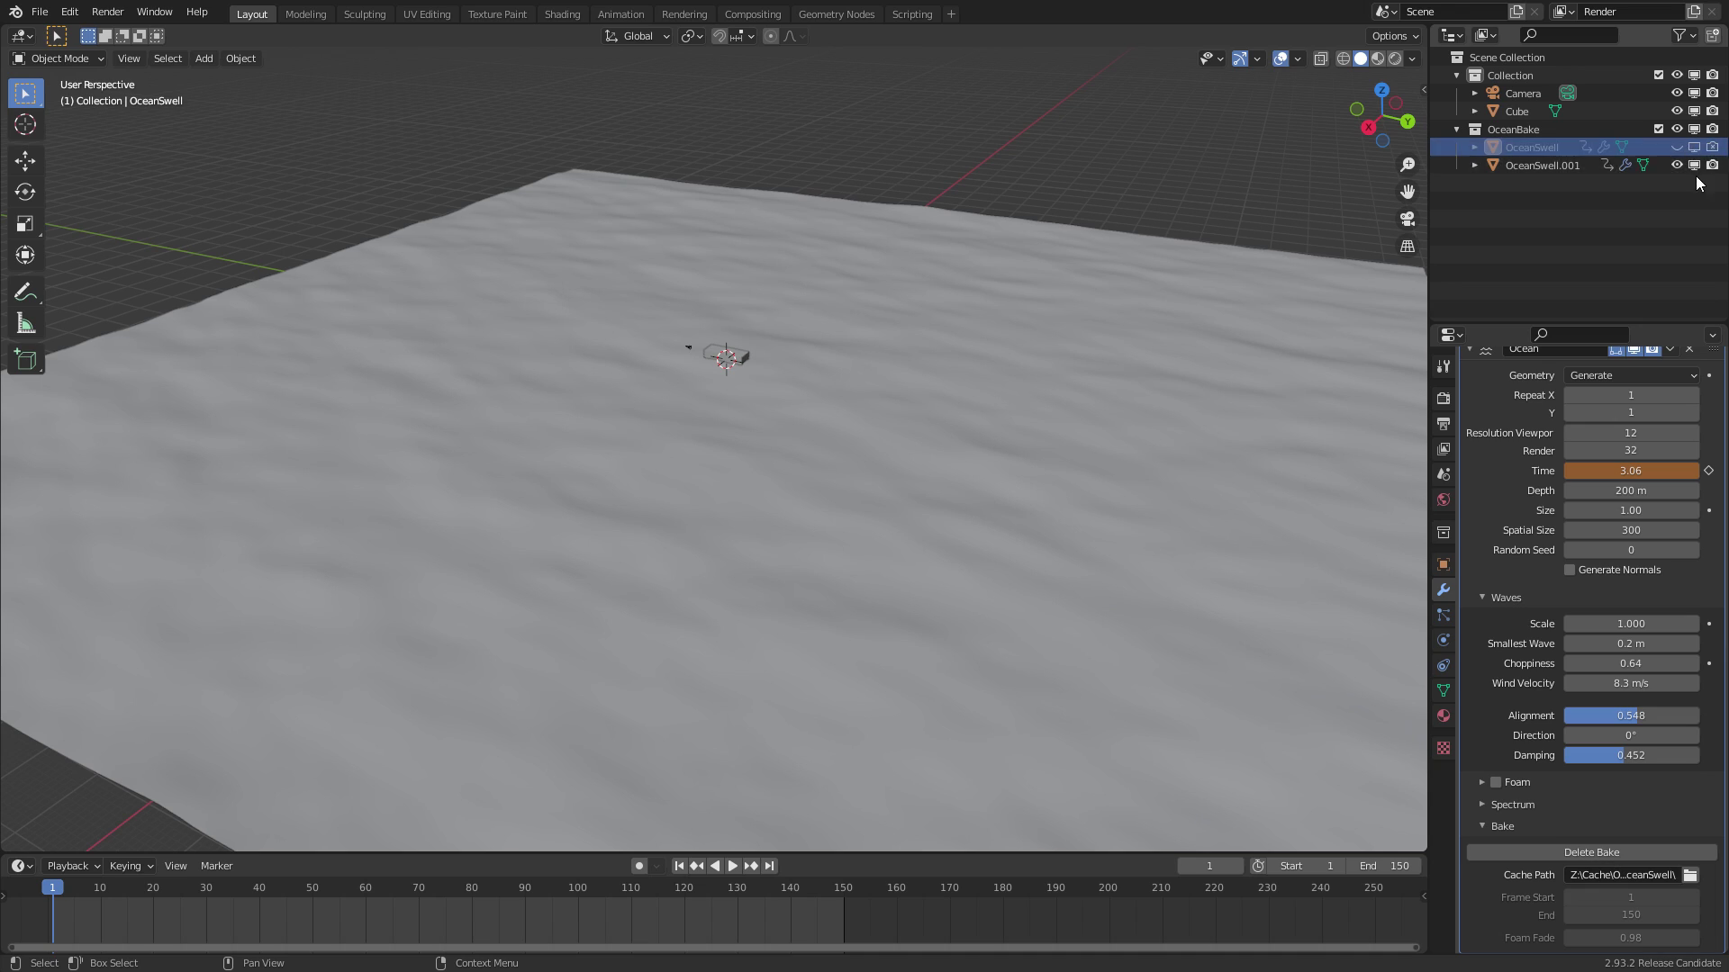
click(1543, 166)
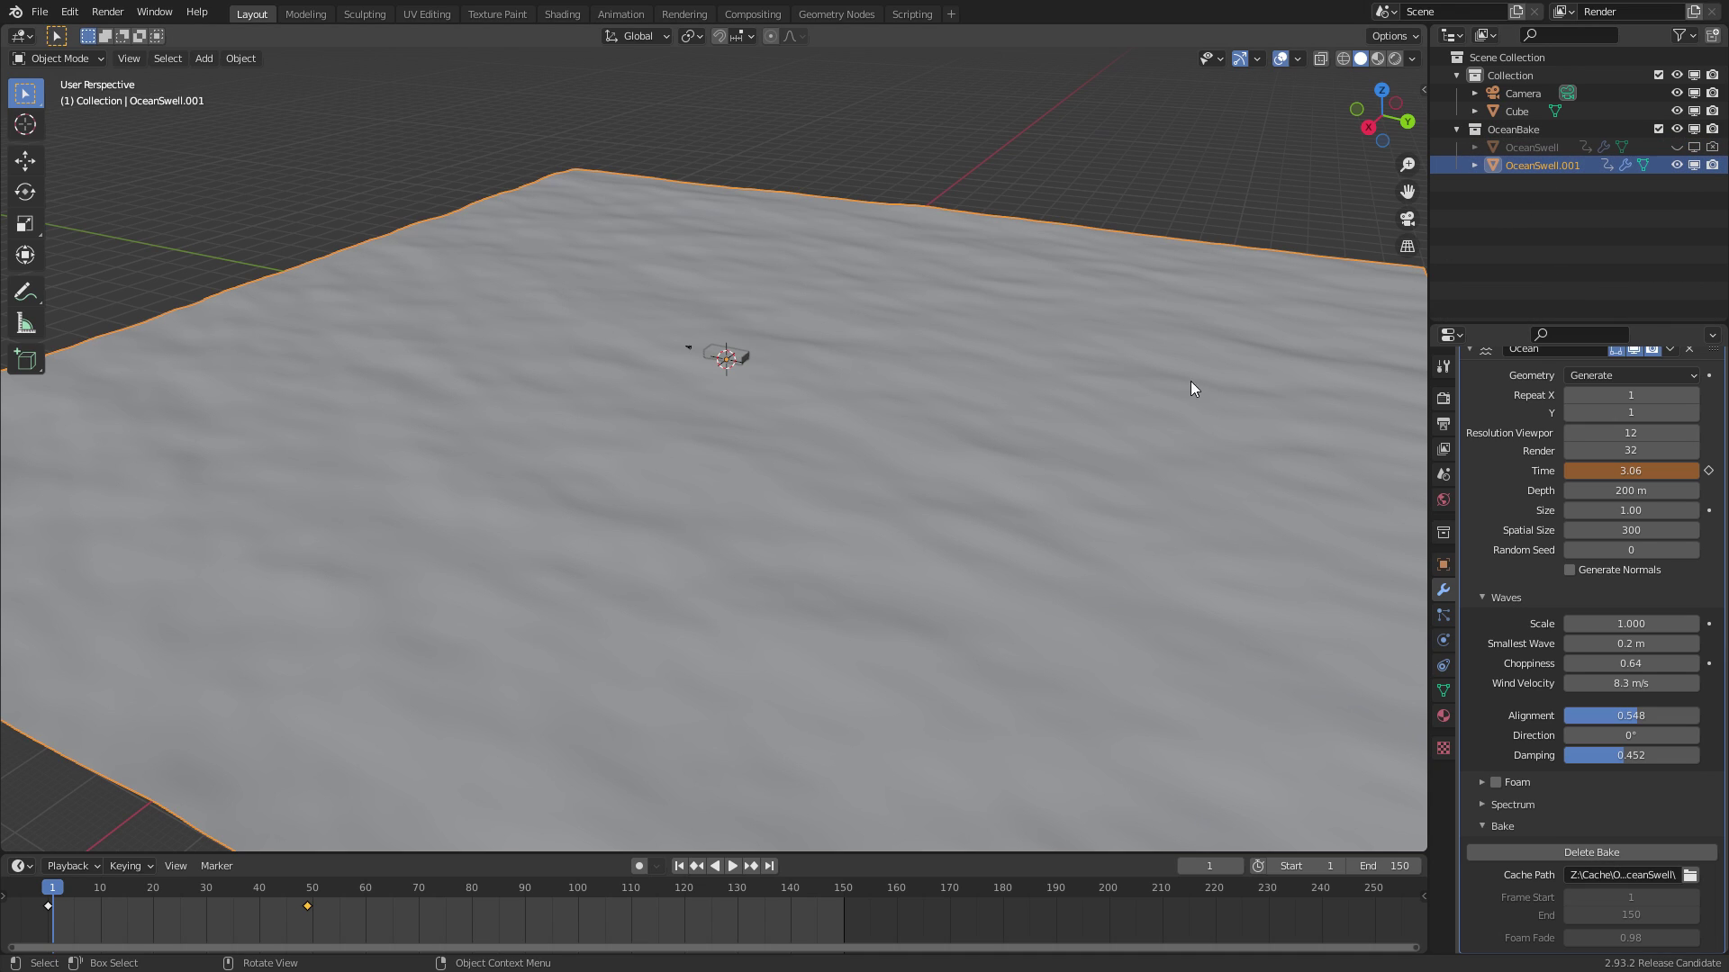
Rename the duplicate ocean object OceanDetail
key(F2)
text(OceanDetail)
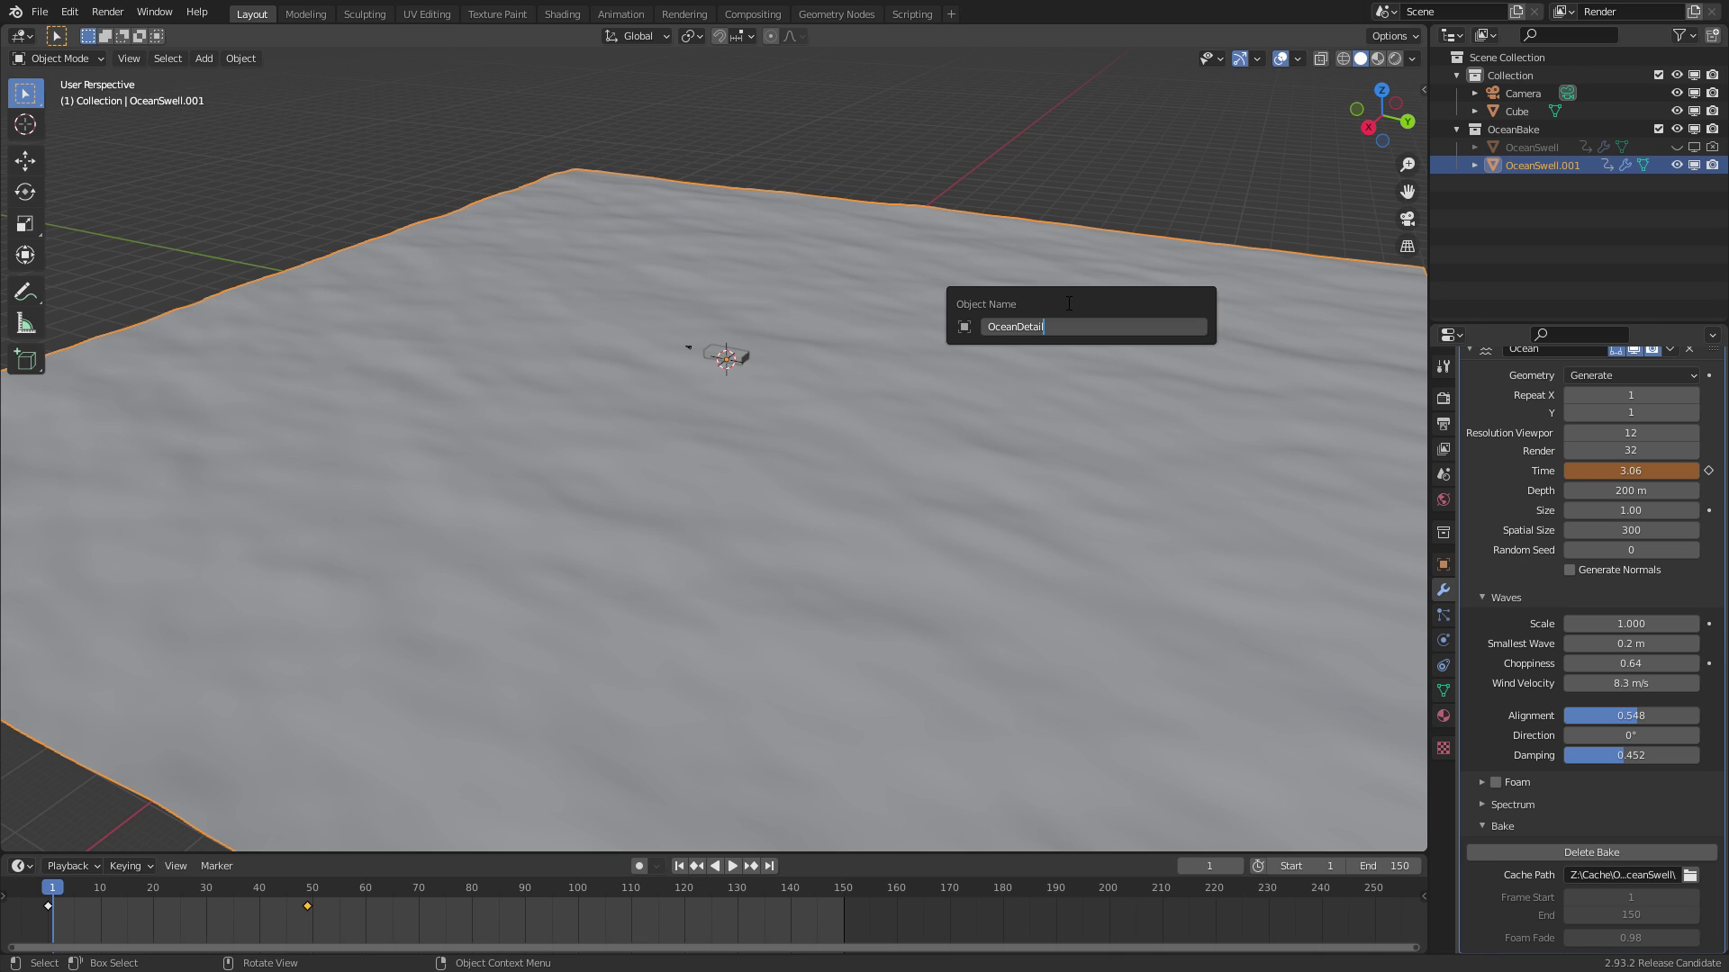
key(Return)
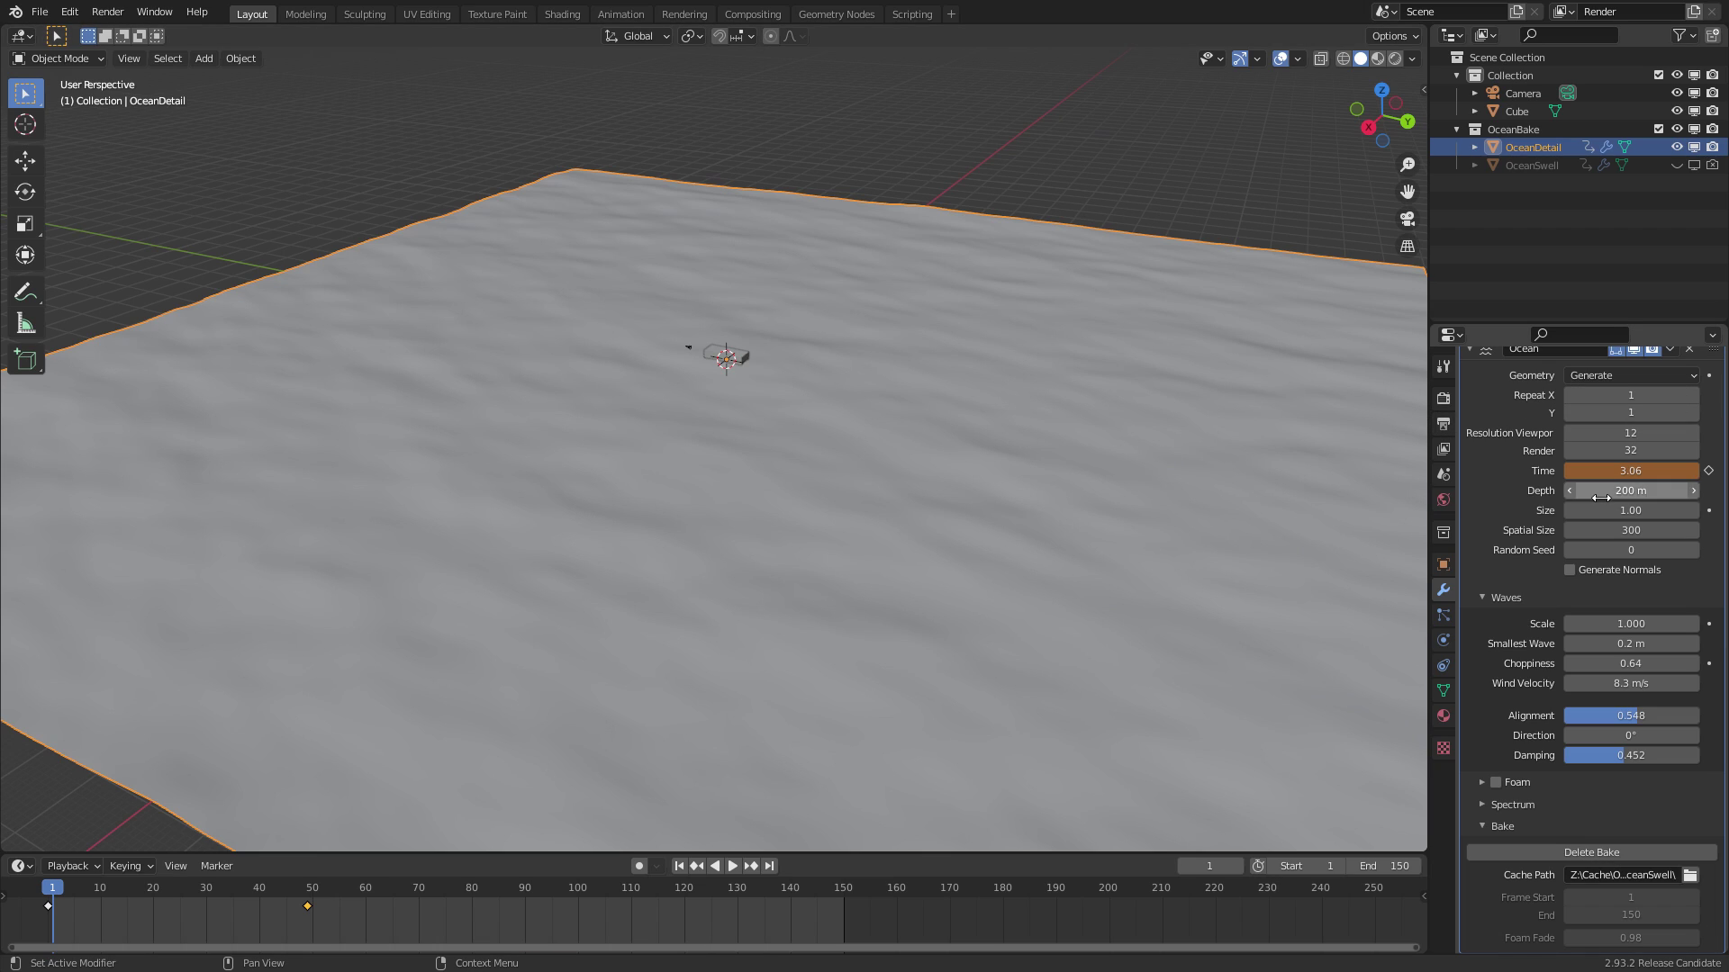
Set the Spatial Size of OceanDetail's Ocean modifier to 100
click(1633, 530)
text(100)
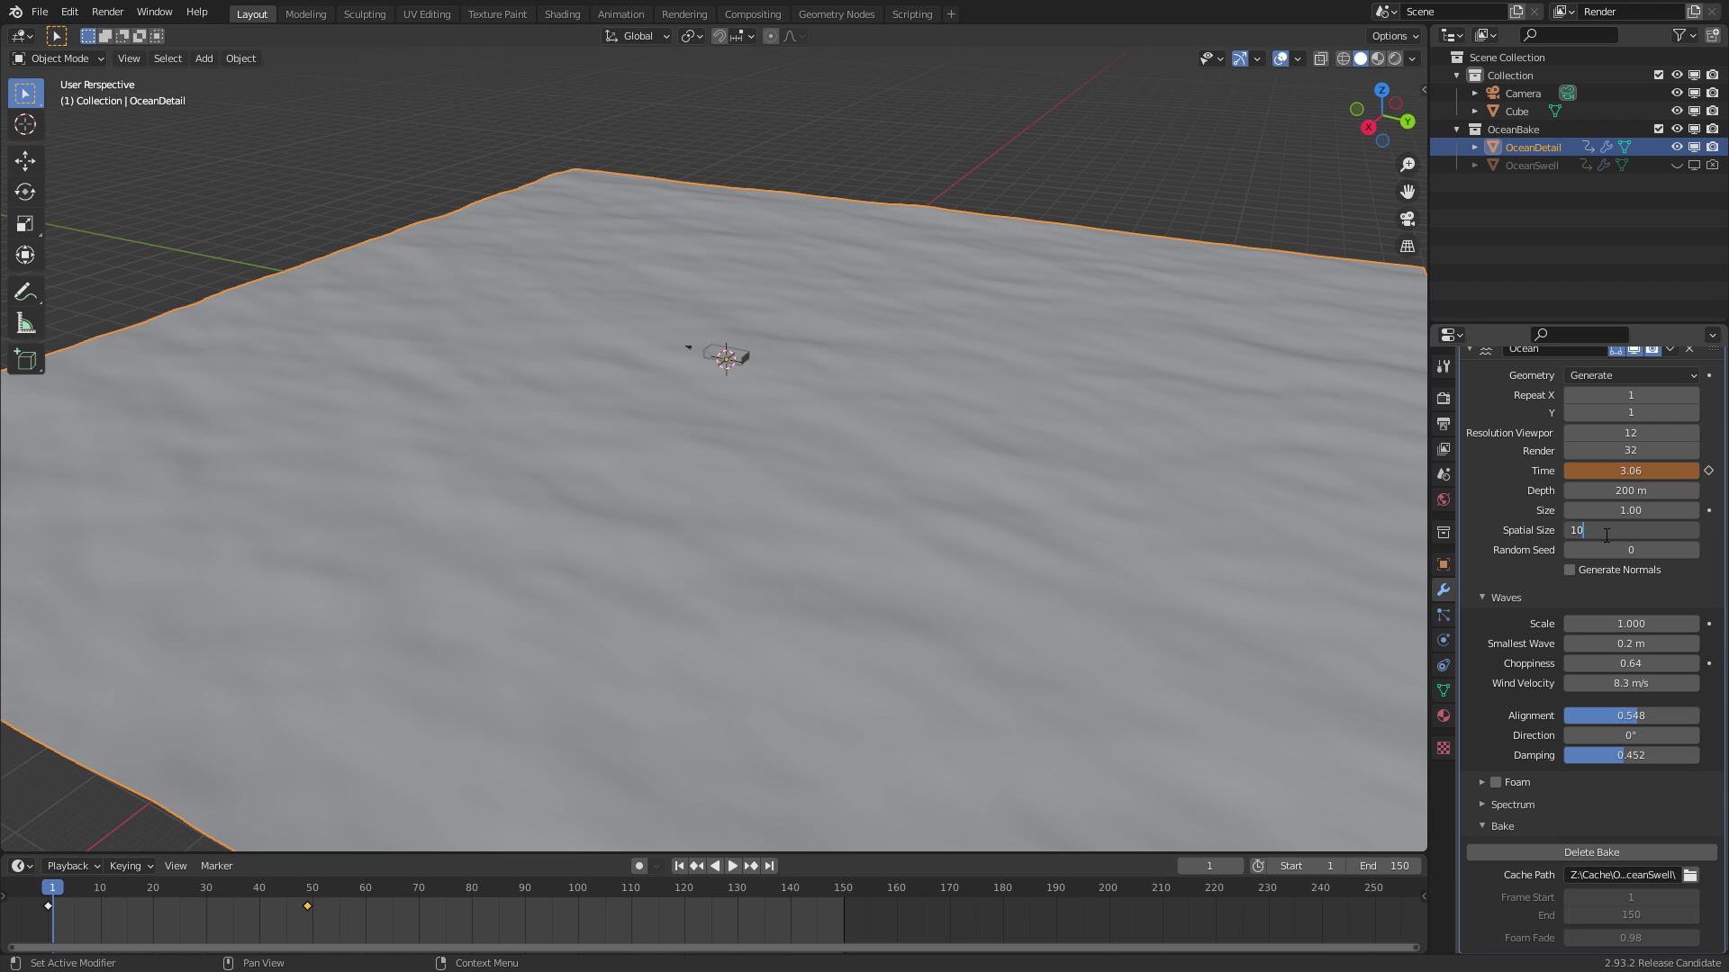
key(Return)
ctrl+middle_drag(1056, 538, 1082, 377)
shift+middle_drag(1082, 376, 1063, 431)
ctrl+middle_drag(1062, 431, 1046, 426)
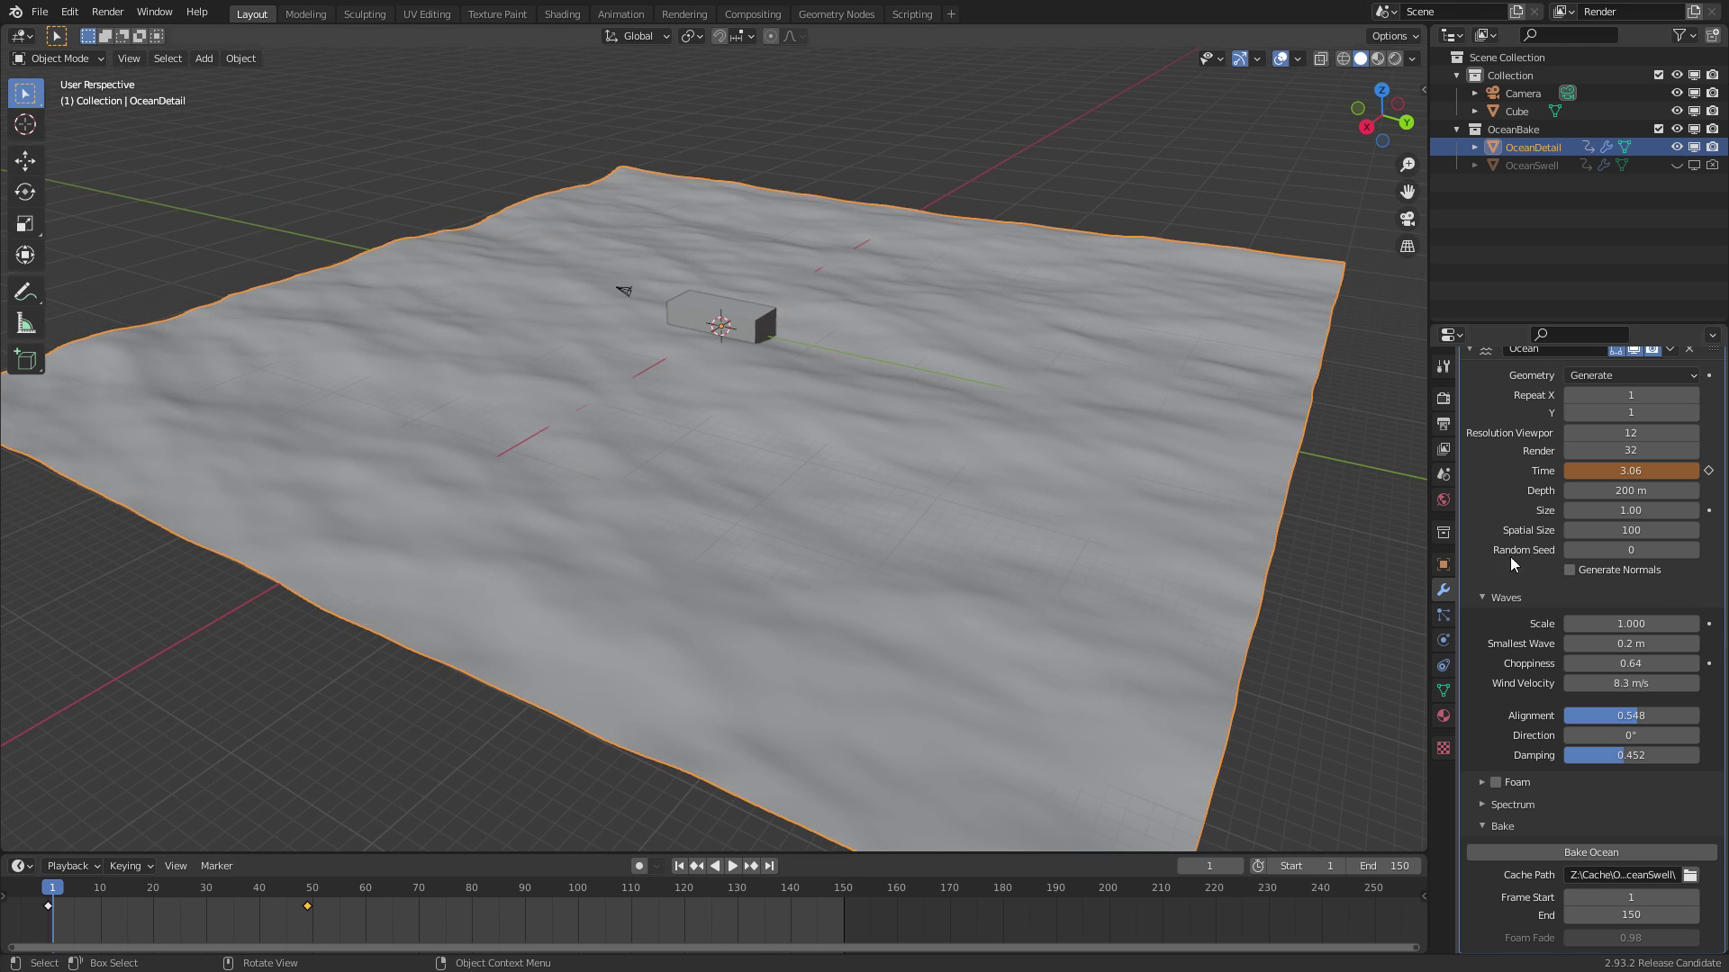
Set OceanDetail's smallest wave to 0 m and its choppiness to 2
click(1656, 644)
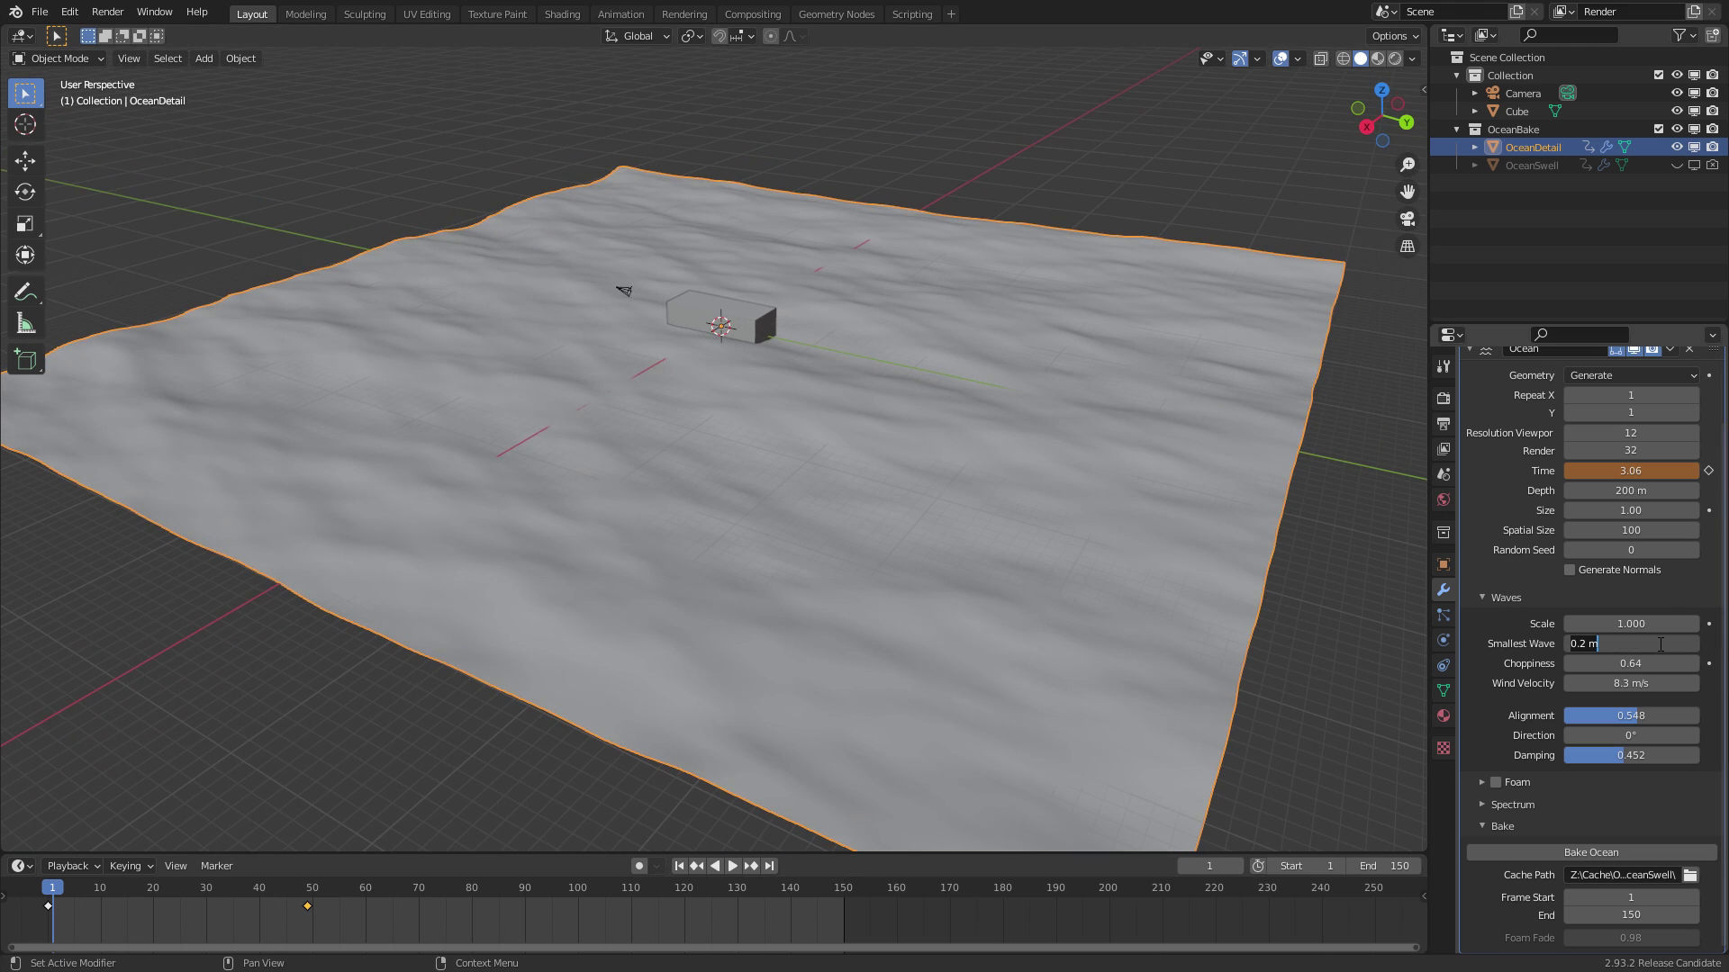
text(0)
key(Return)
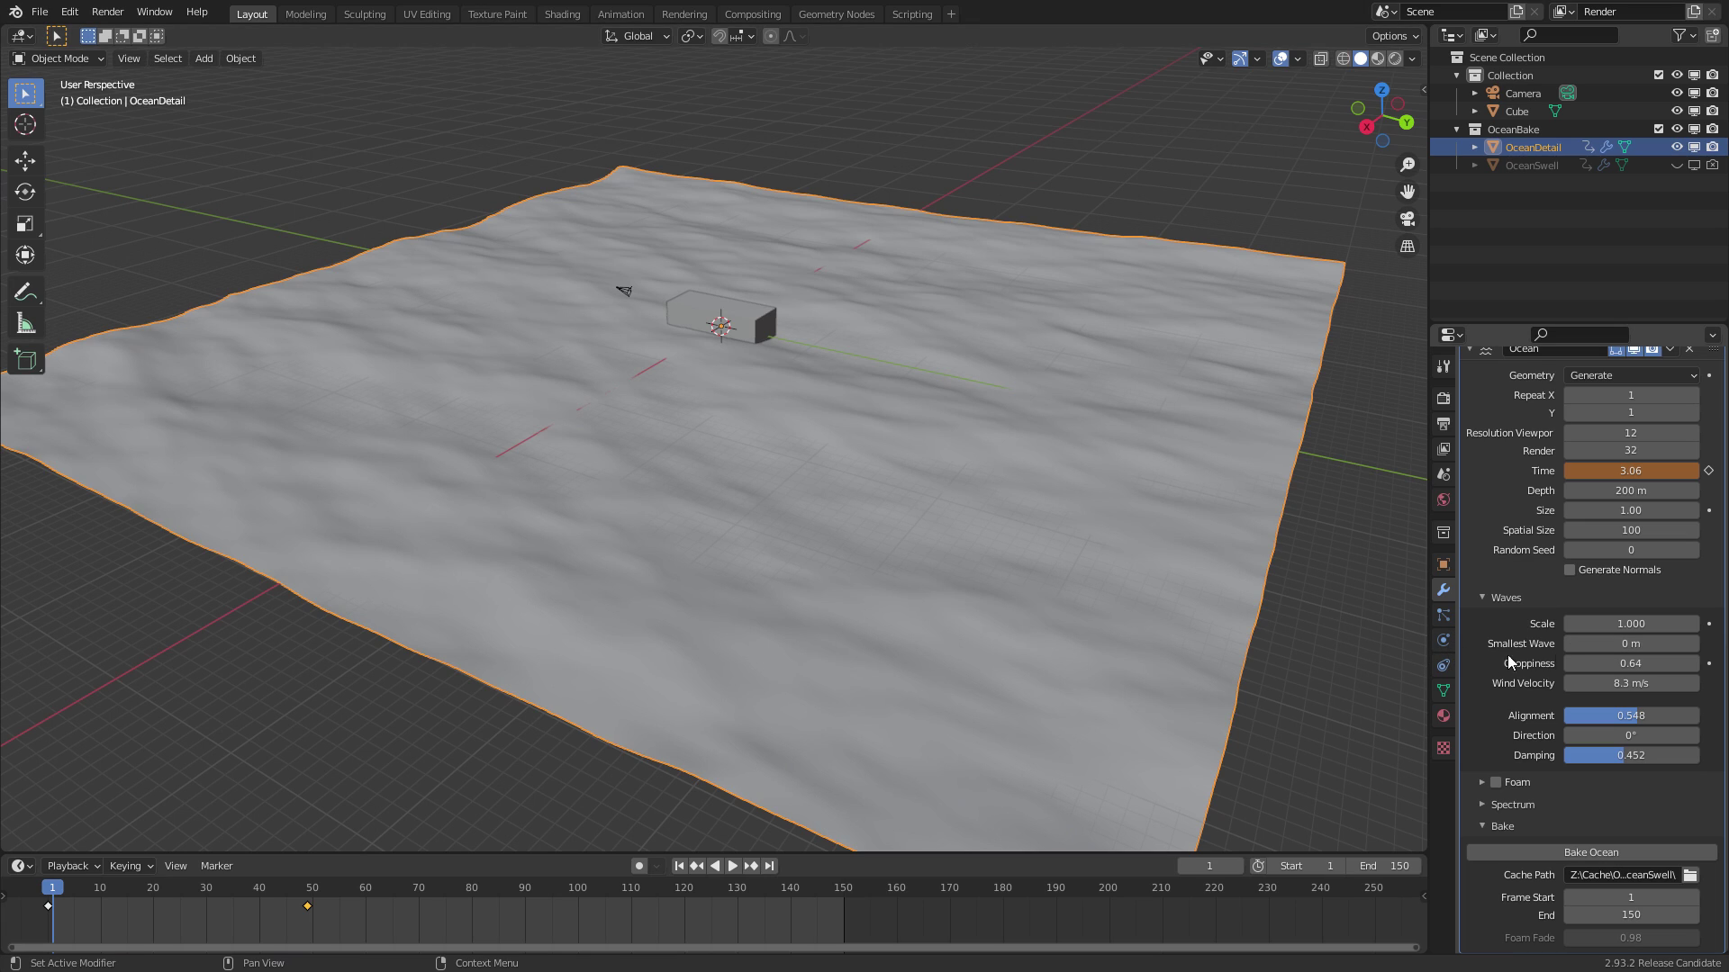
click(1607, 667)
text(2)
key(Return)
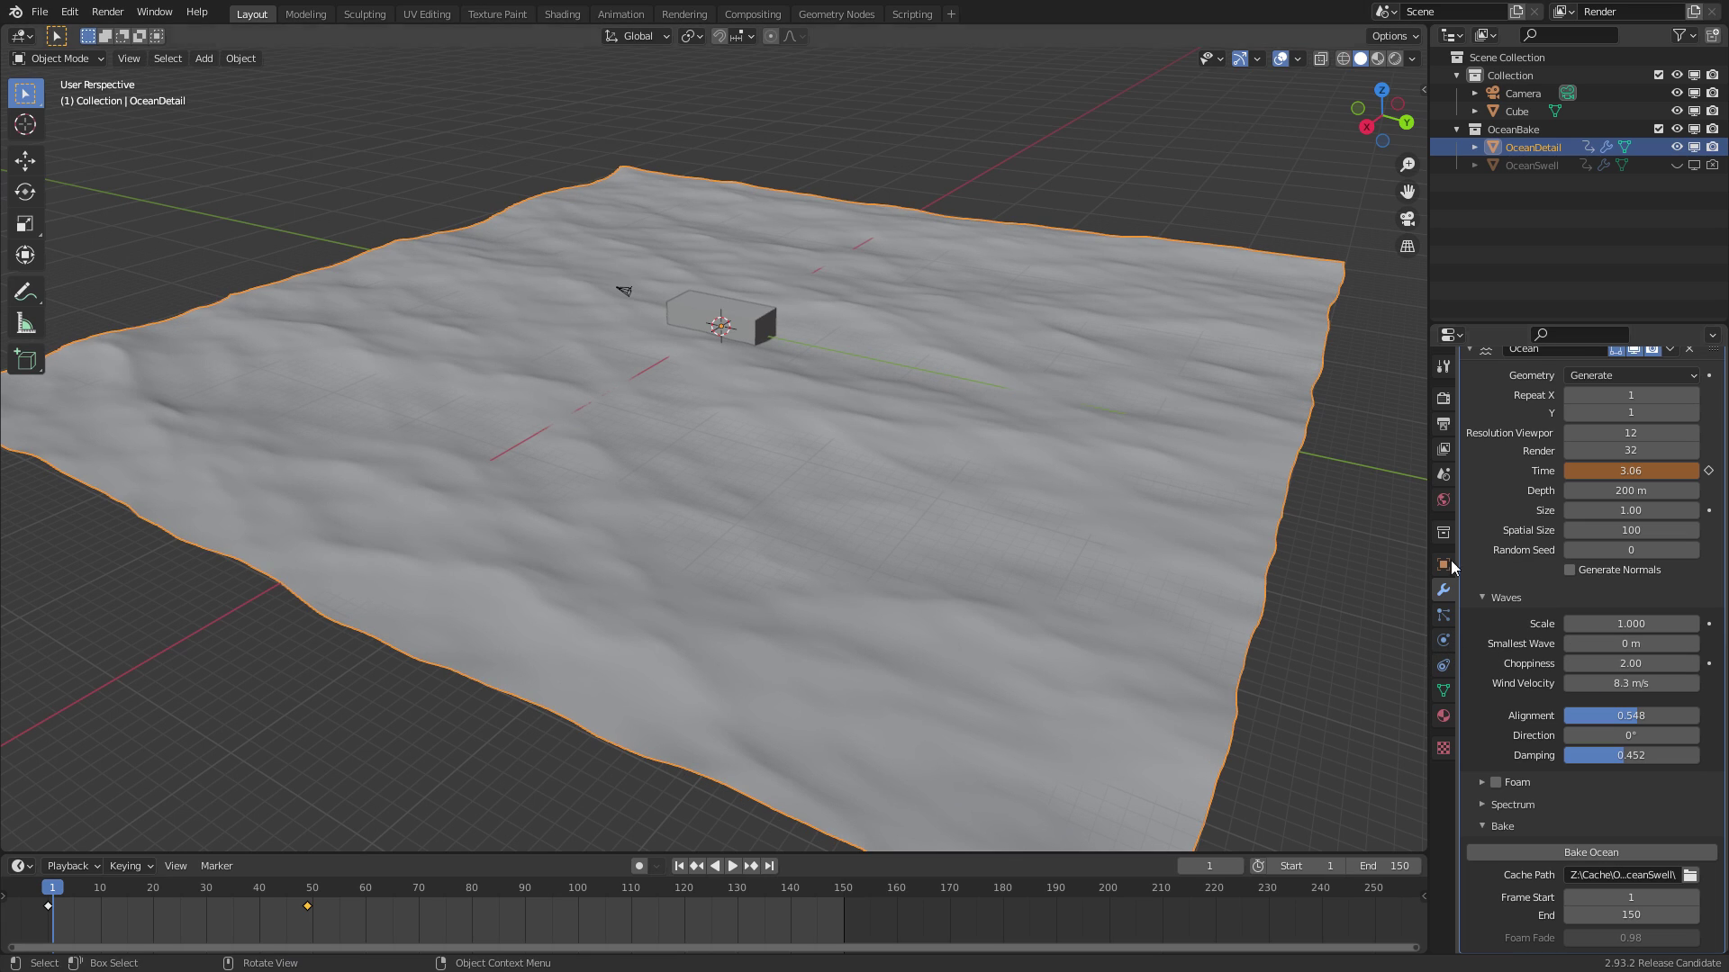
Set OceanDetail's wind velocity to 3 m/s
click(1617, 686)
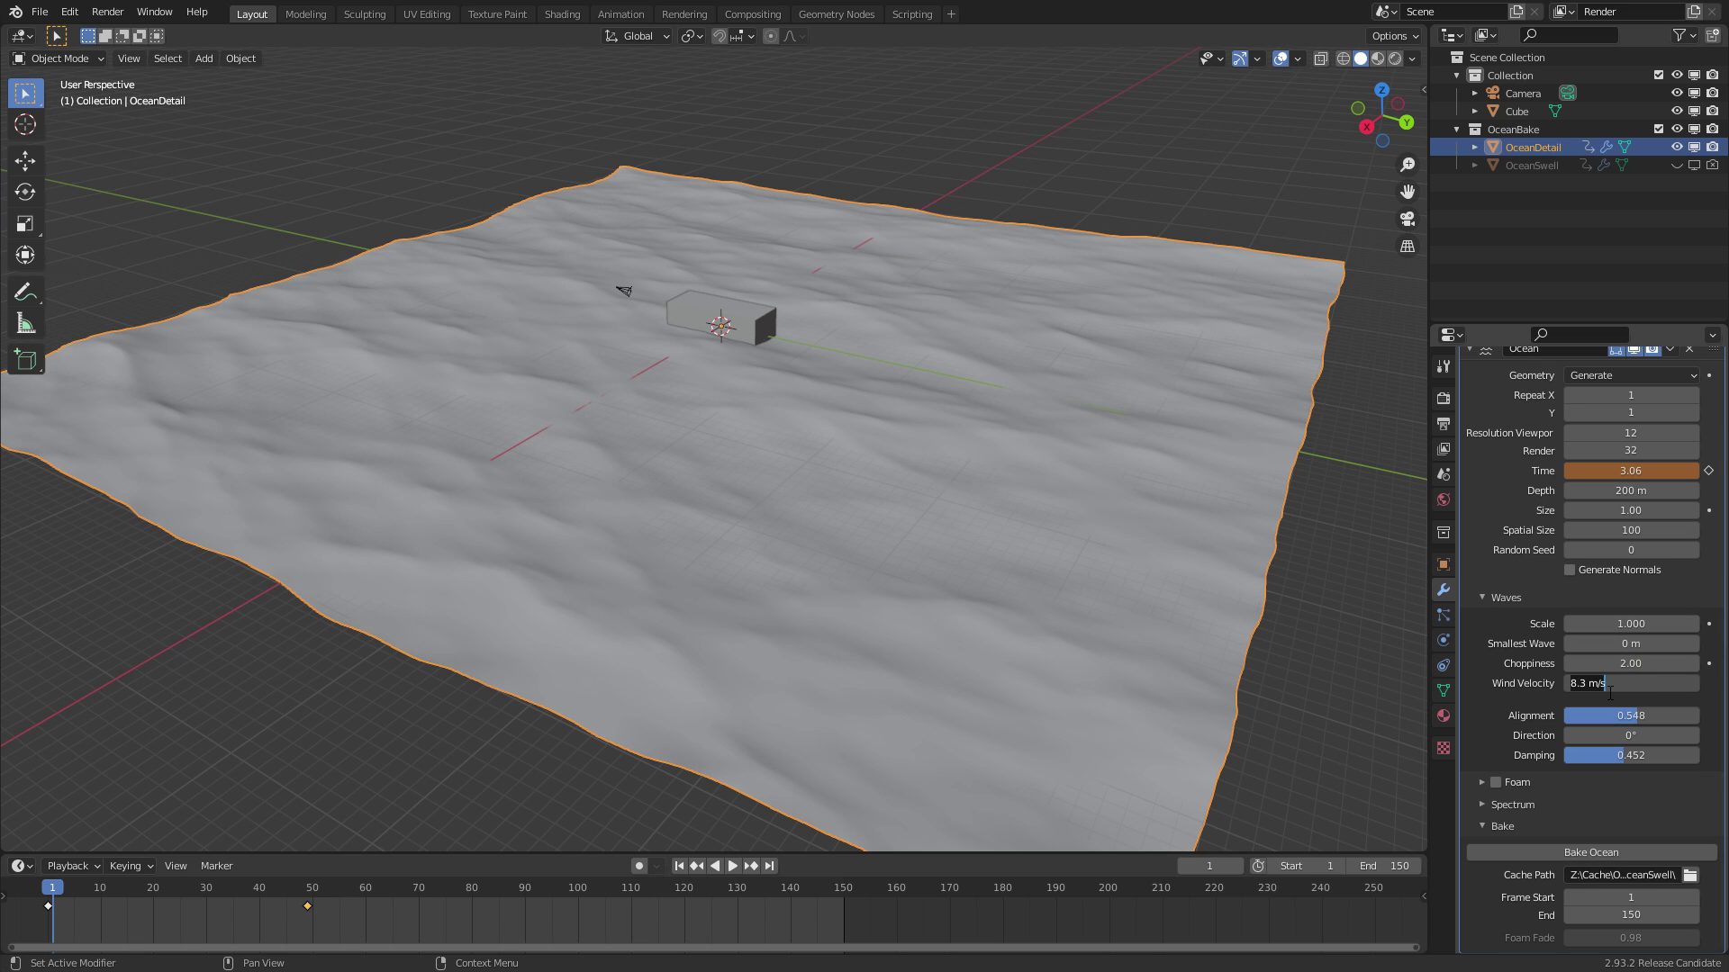
text(3)
key(Return)
middle_drag(758, 434, 656, 474)
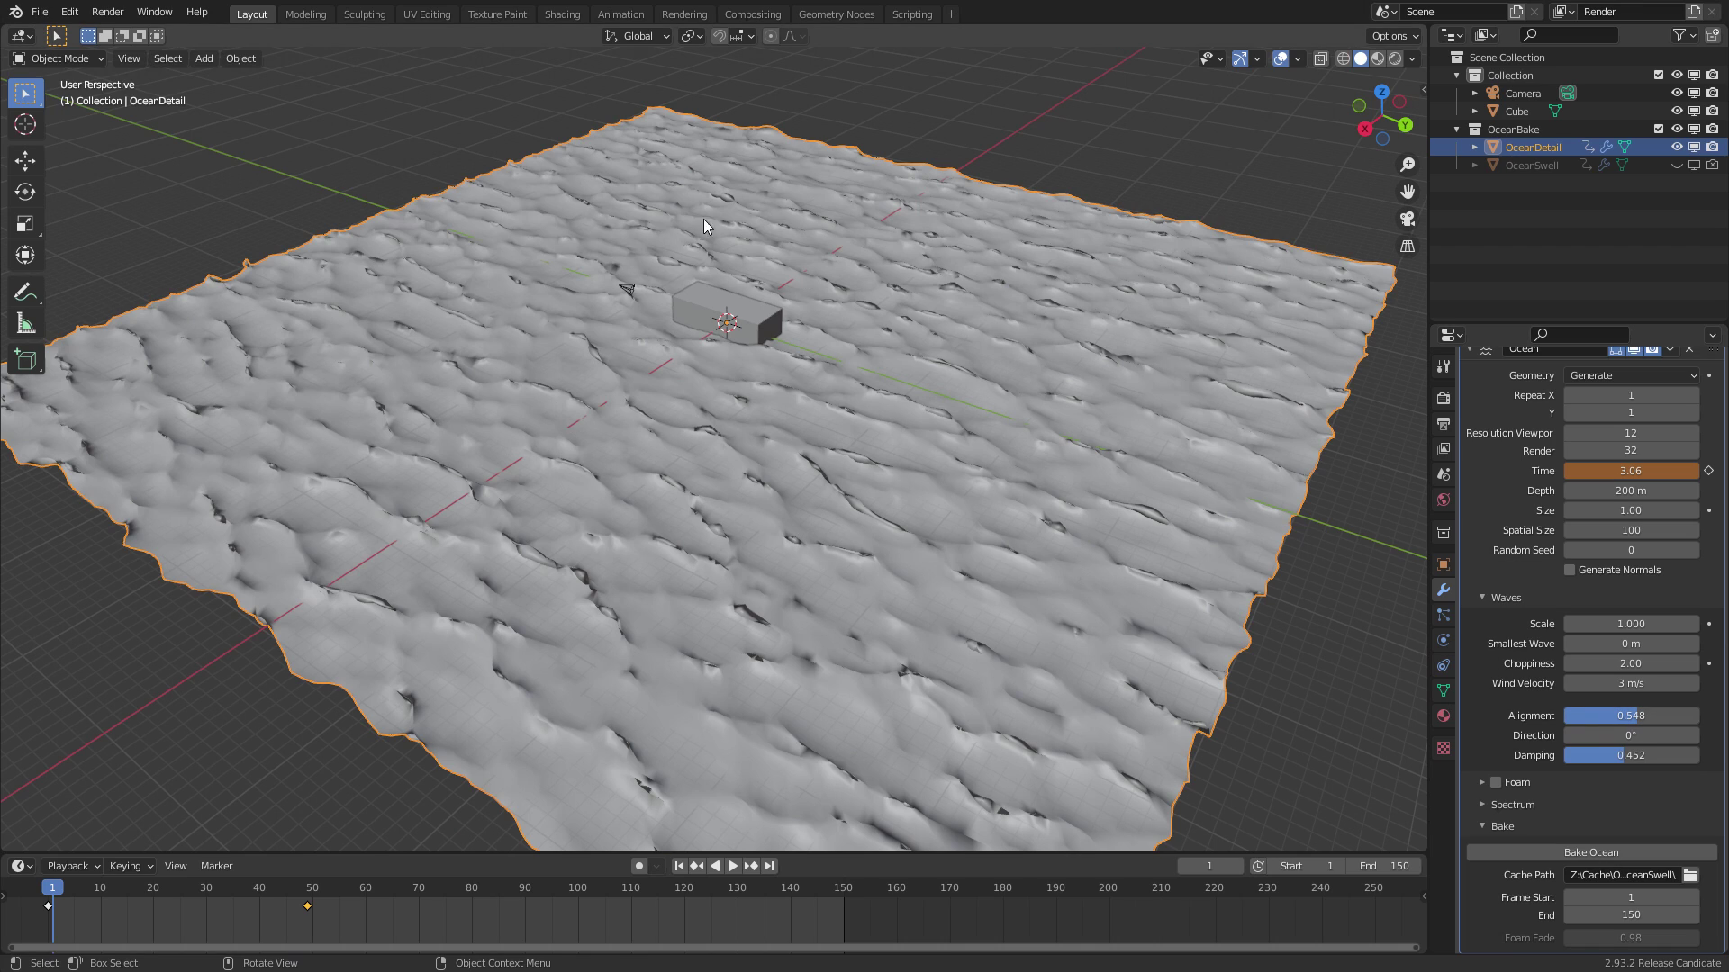
Reduce OceanDetail's wave alignment to 0.206 and damping to 0, and play back the animation
drag(1614, 719, 1569, 723)
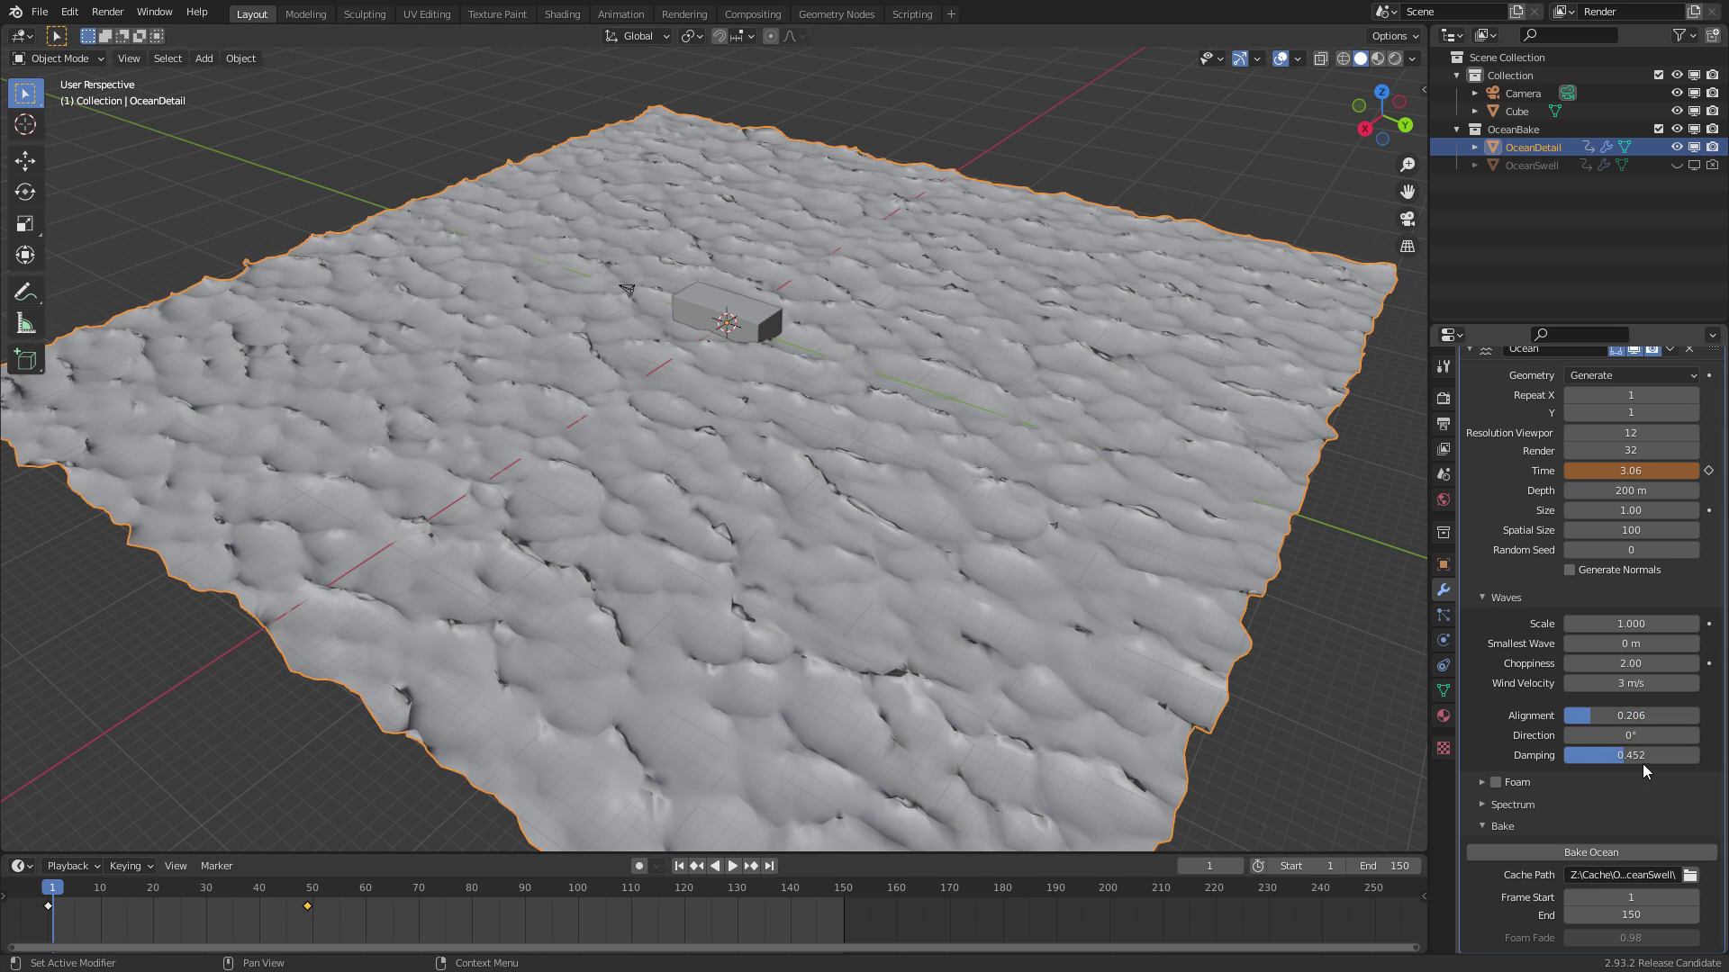
drag(1619, 764, 1425, 763)
key(space)
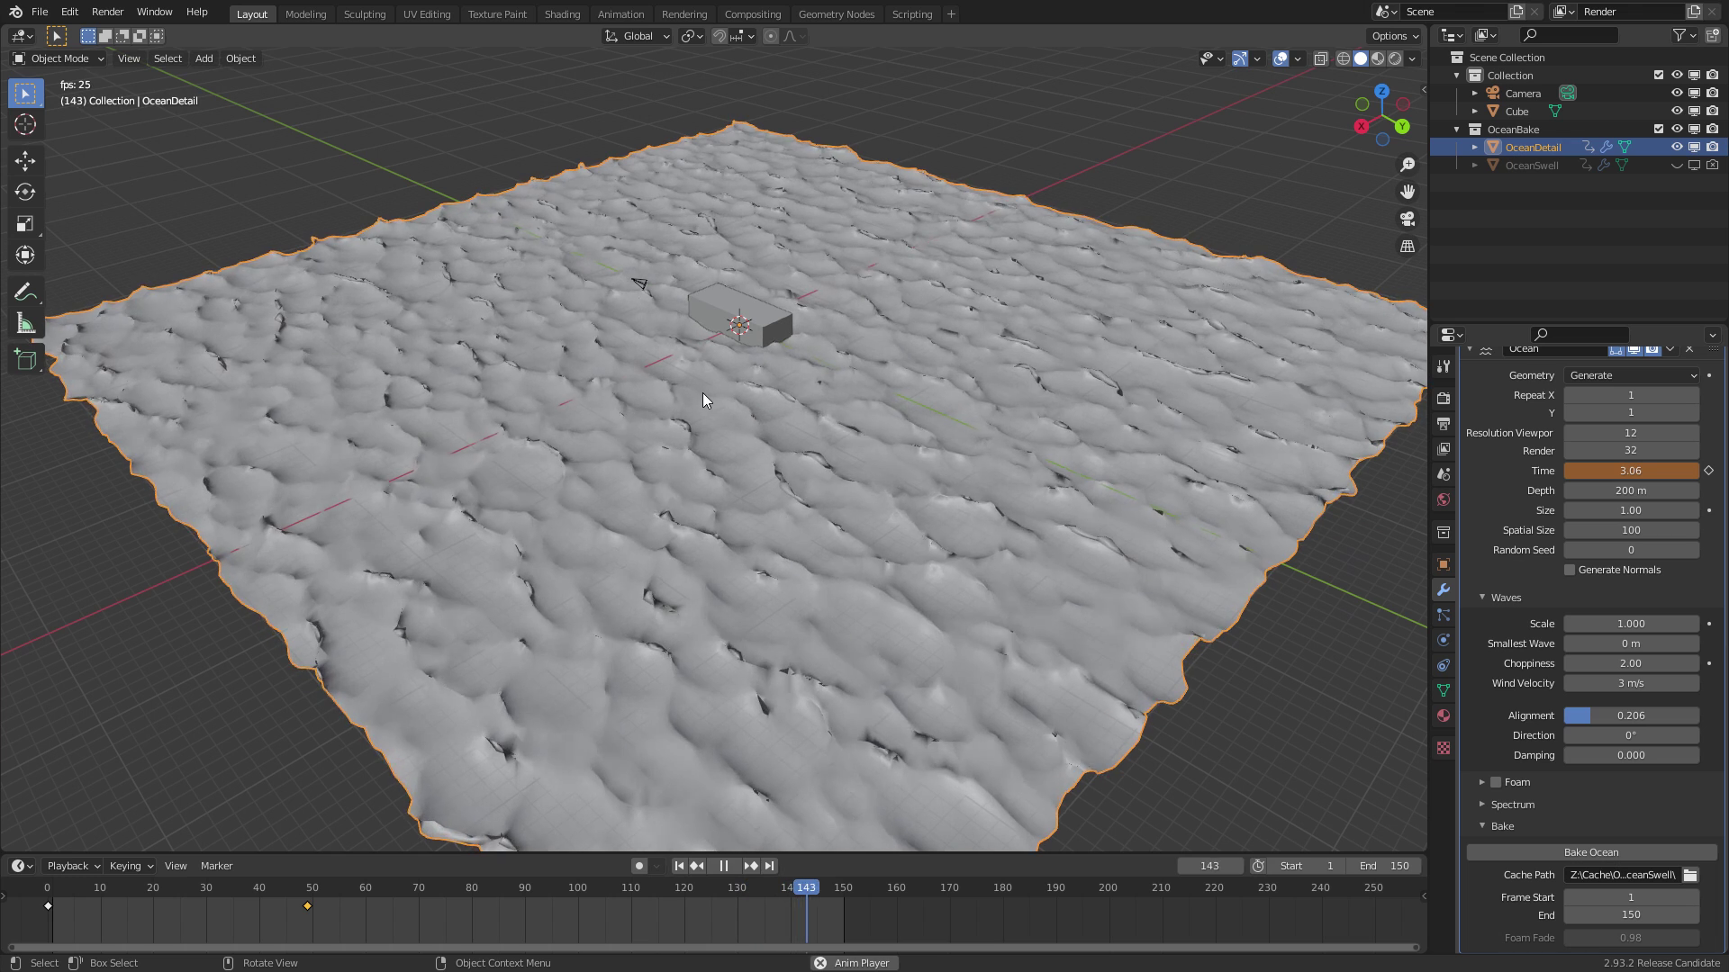
key(space)
Set OceanDetail's wave scale to 0.3 and play the animation to check the waves around the block
click(1636, 623)
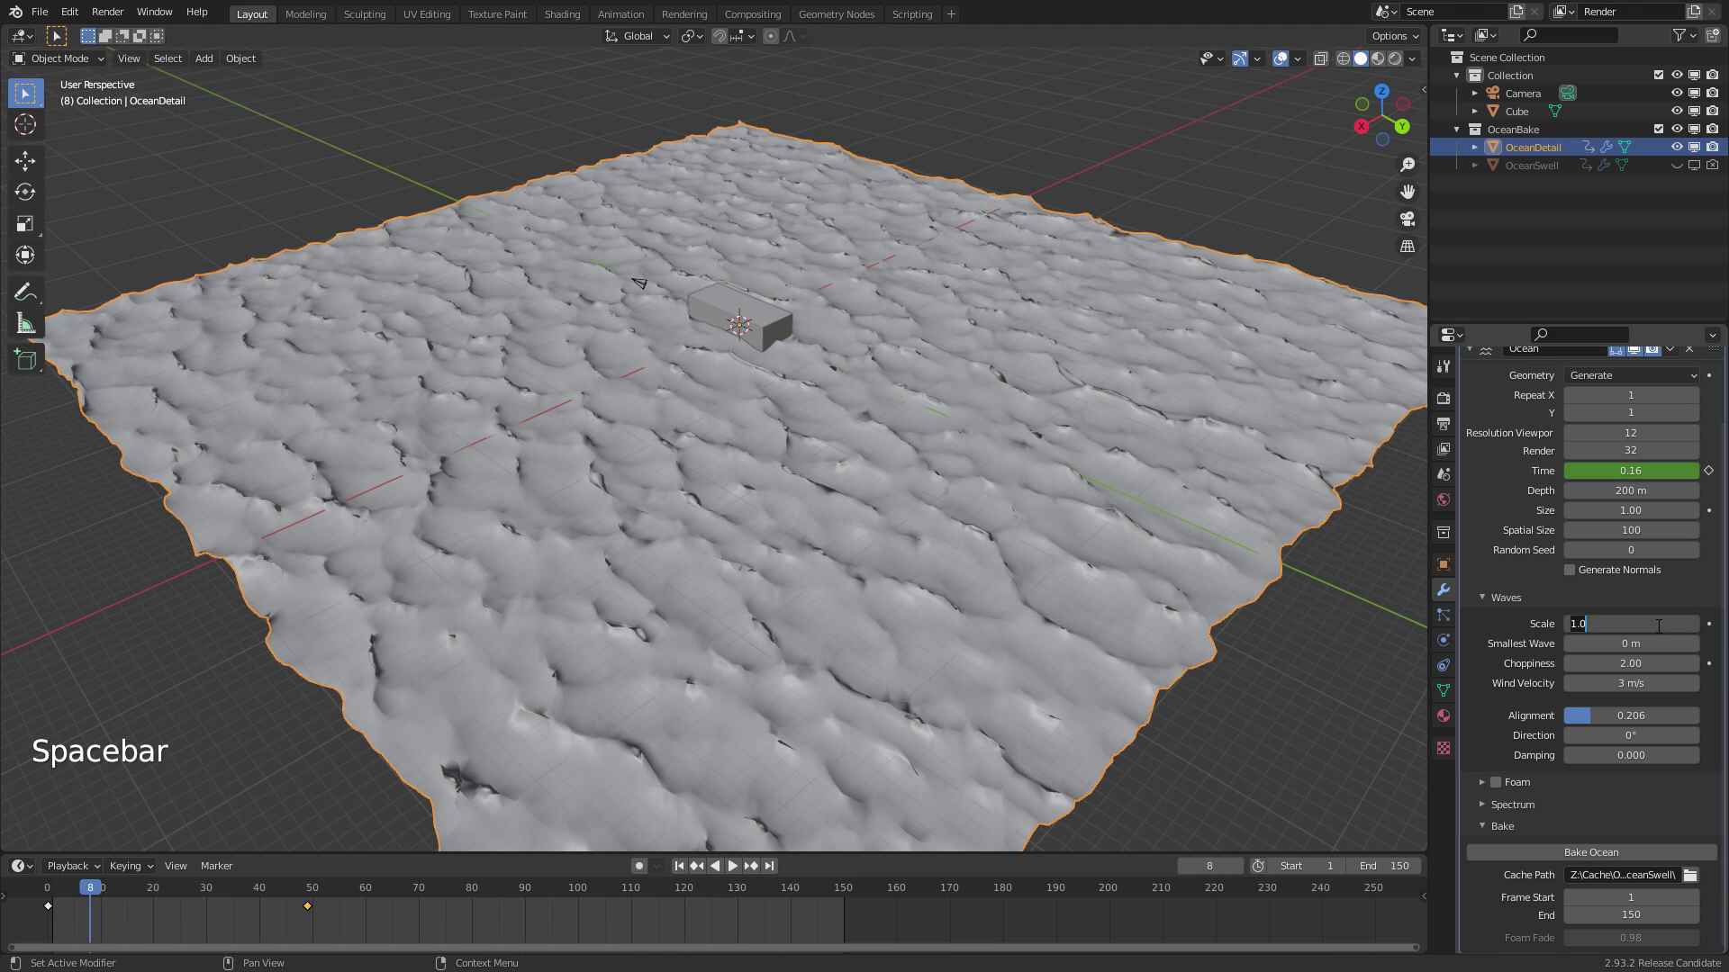
text(0.3)
key(Return)
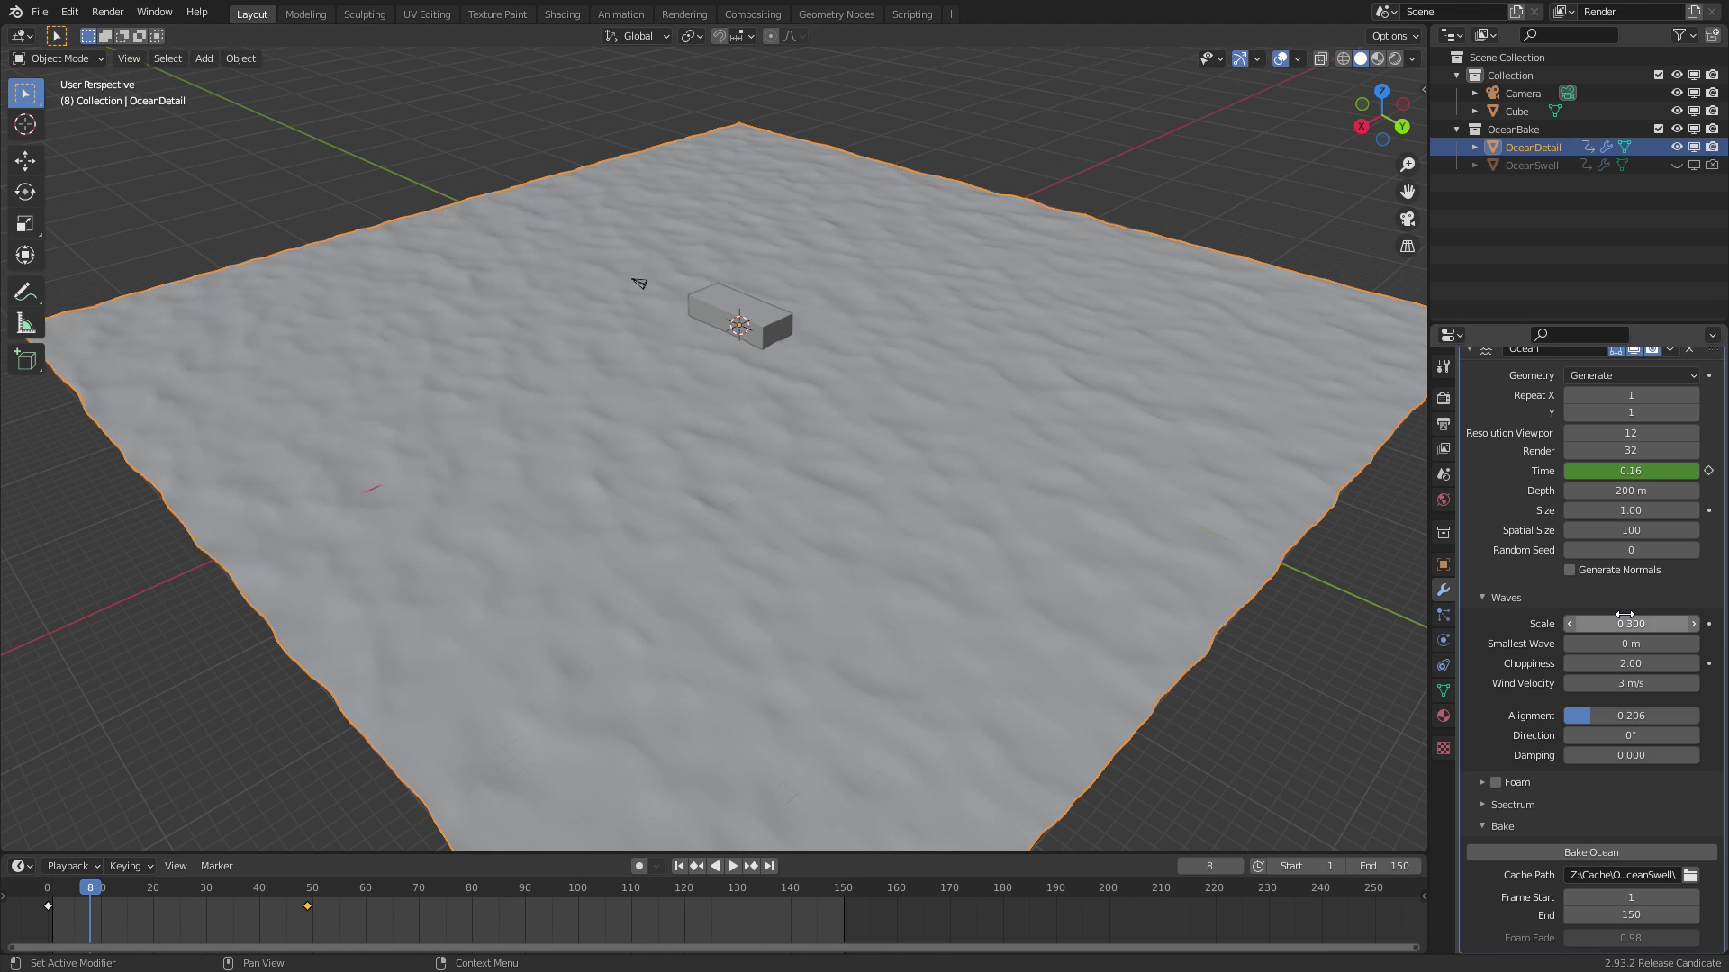
middle_drag(1112, 549, 886, 527)
scroll(883, 527, up, 5)
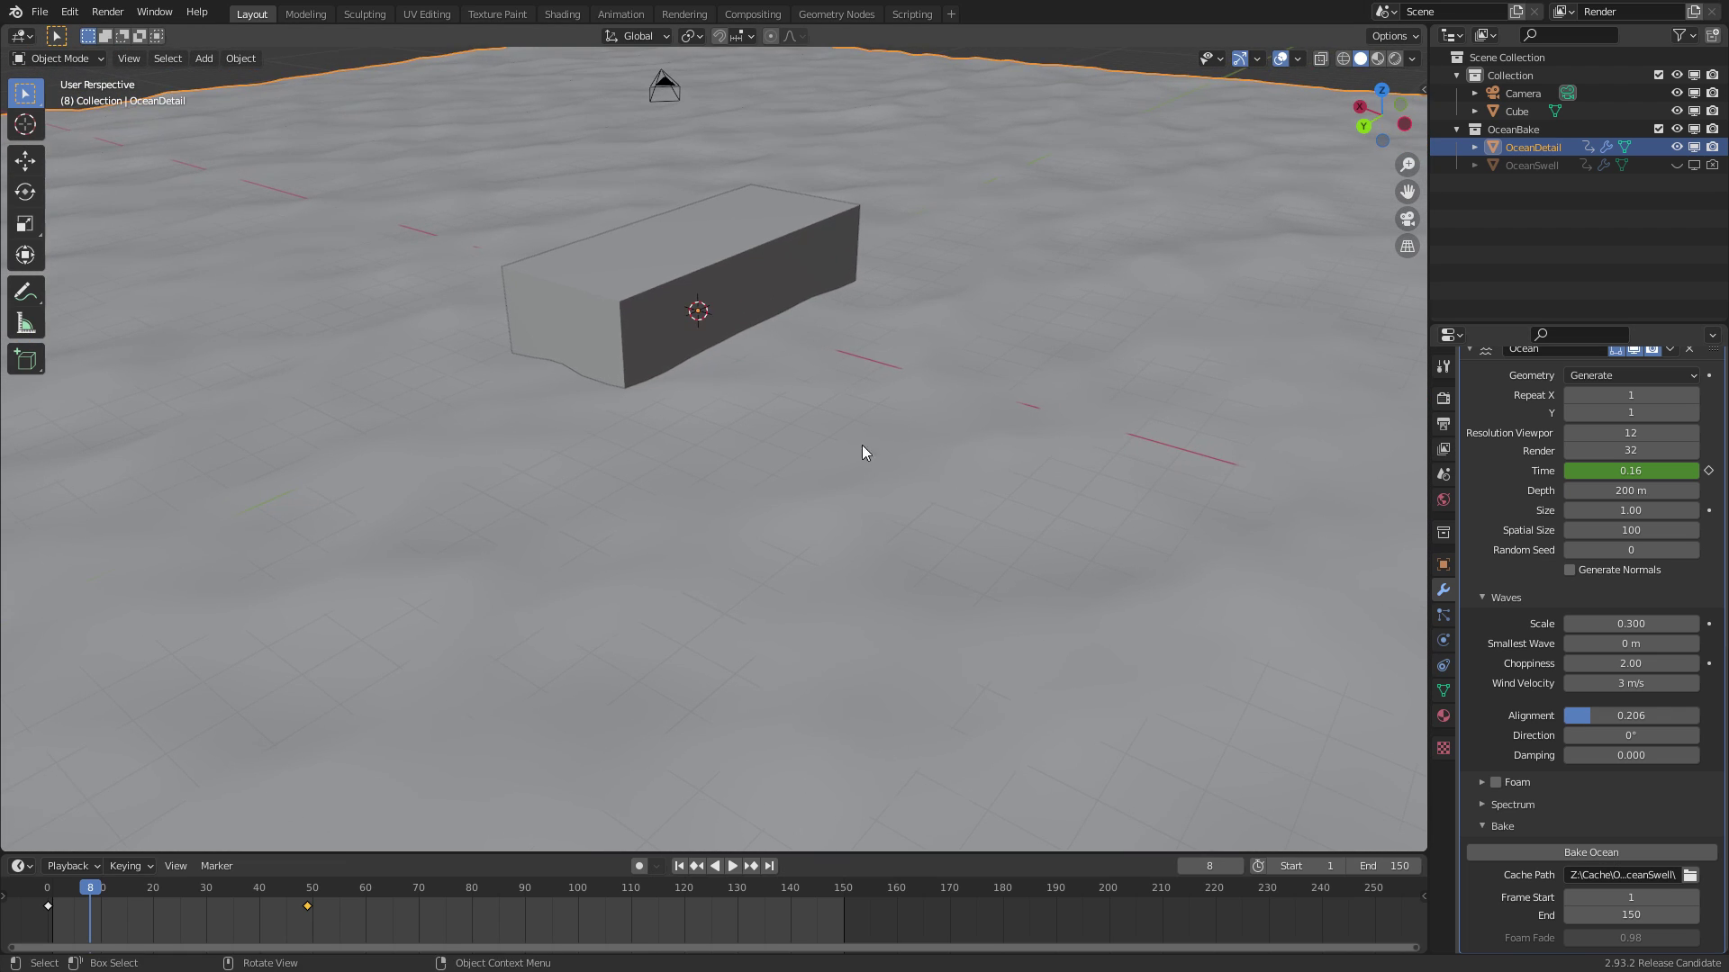
shift+middle_drag(734, 243, 857, 407)
shift+middle_drag(938, 473, 809, 407)
key(space)
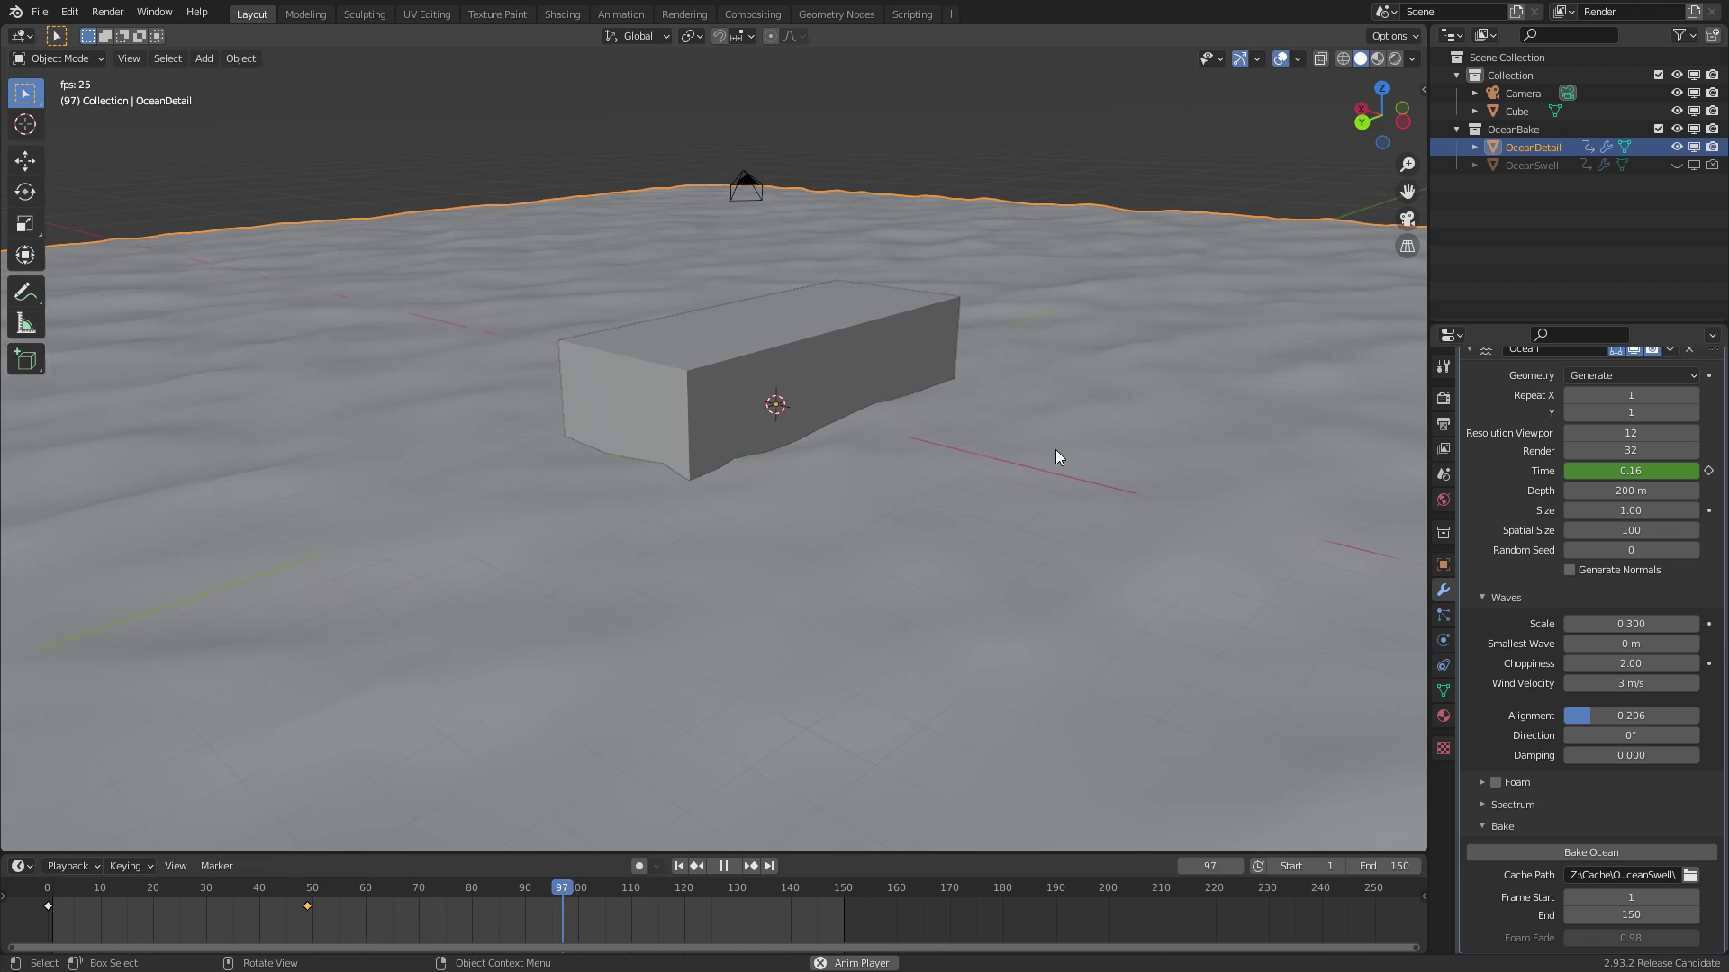
key(Escape)
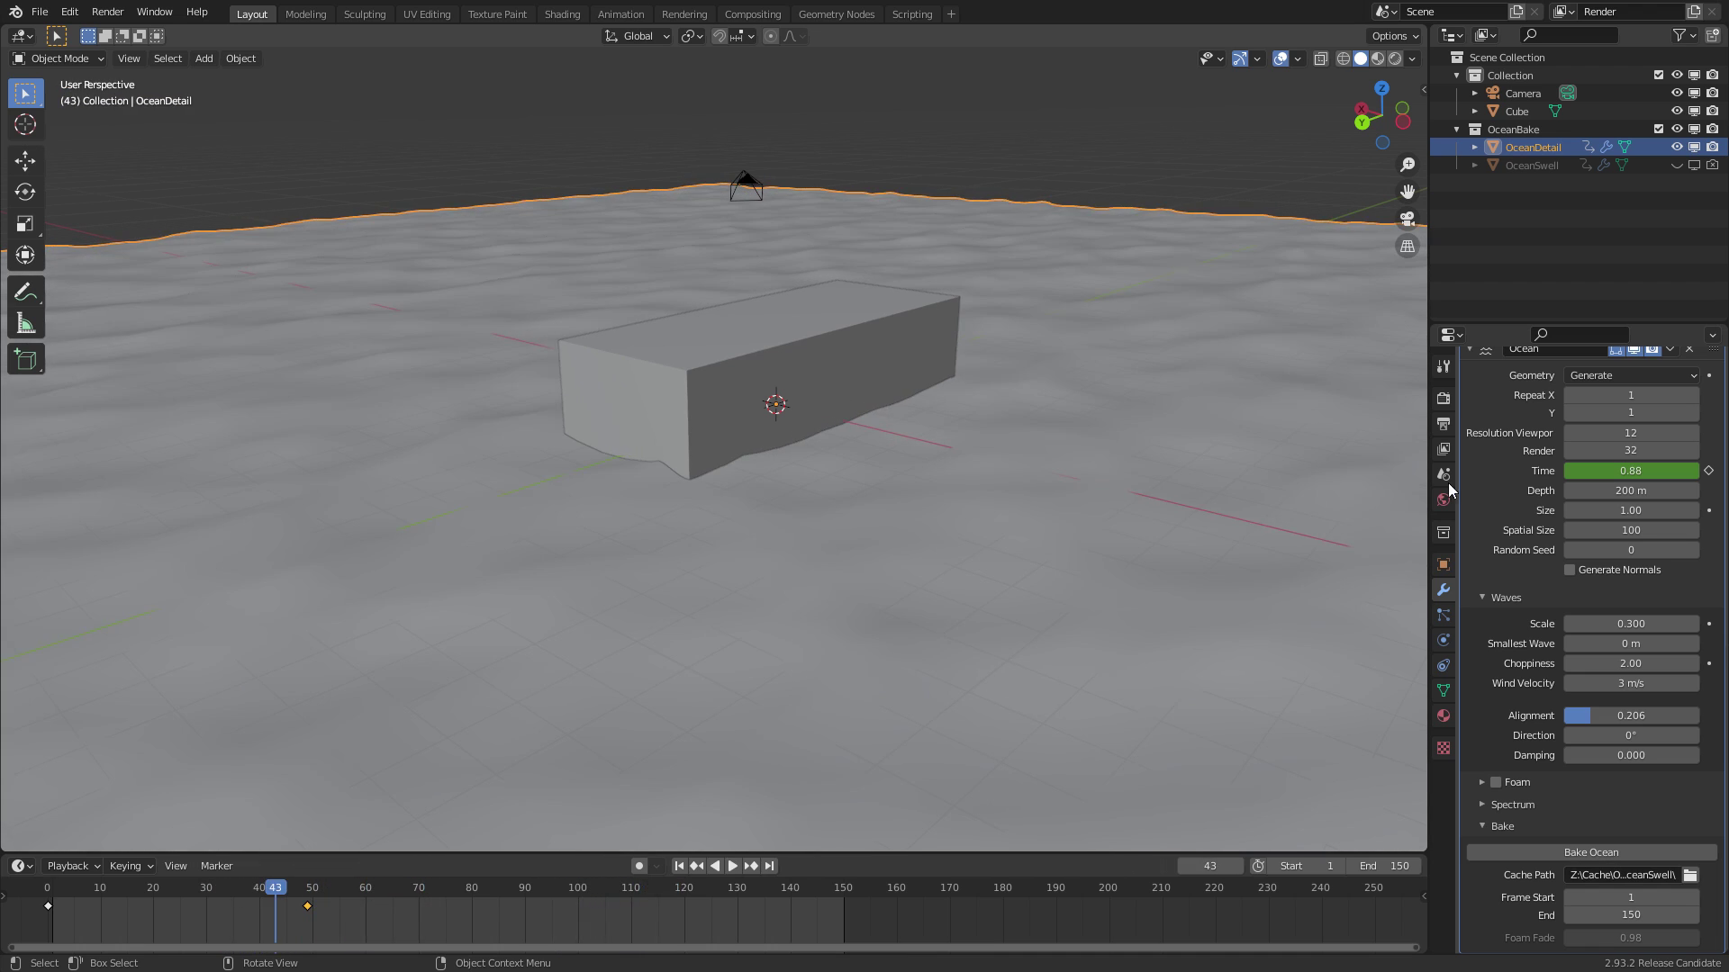
Set OceanDetail's render resolution to 64 and viewport resolution to 32
click(1615, 451)
text(64)
key(Return)
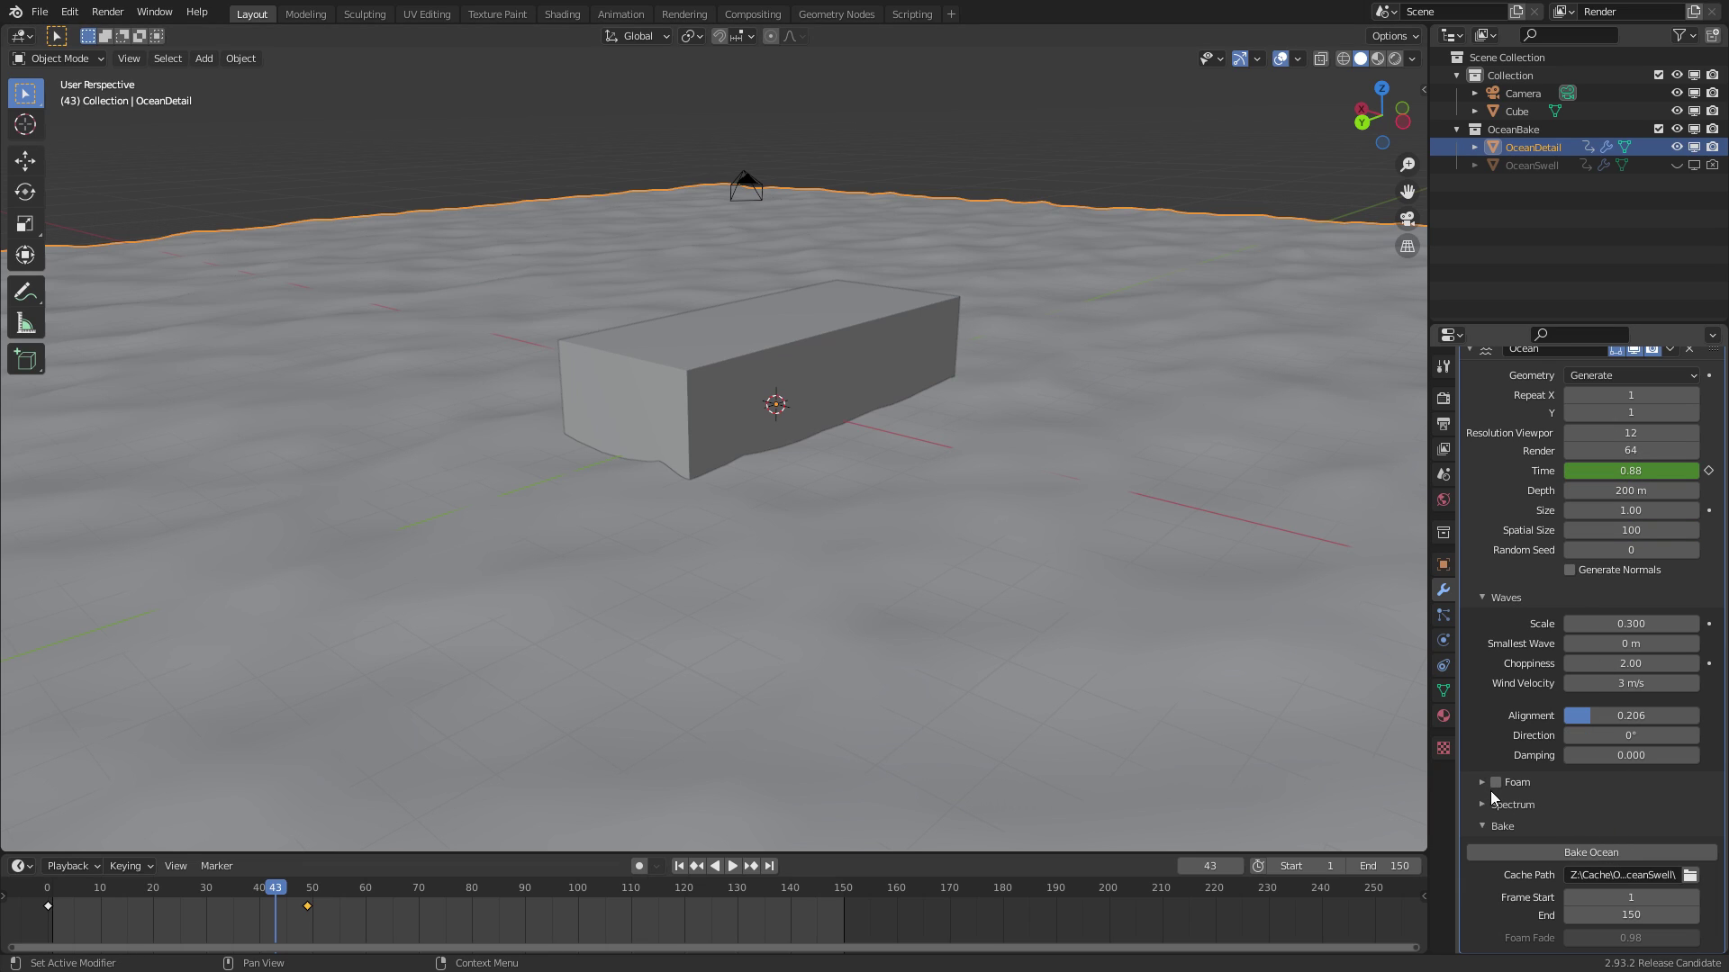
click(1630, 432)
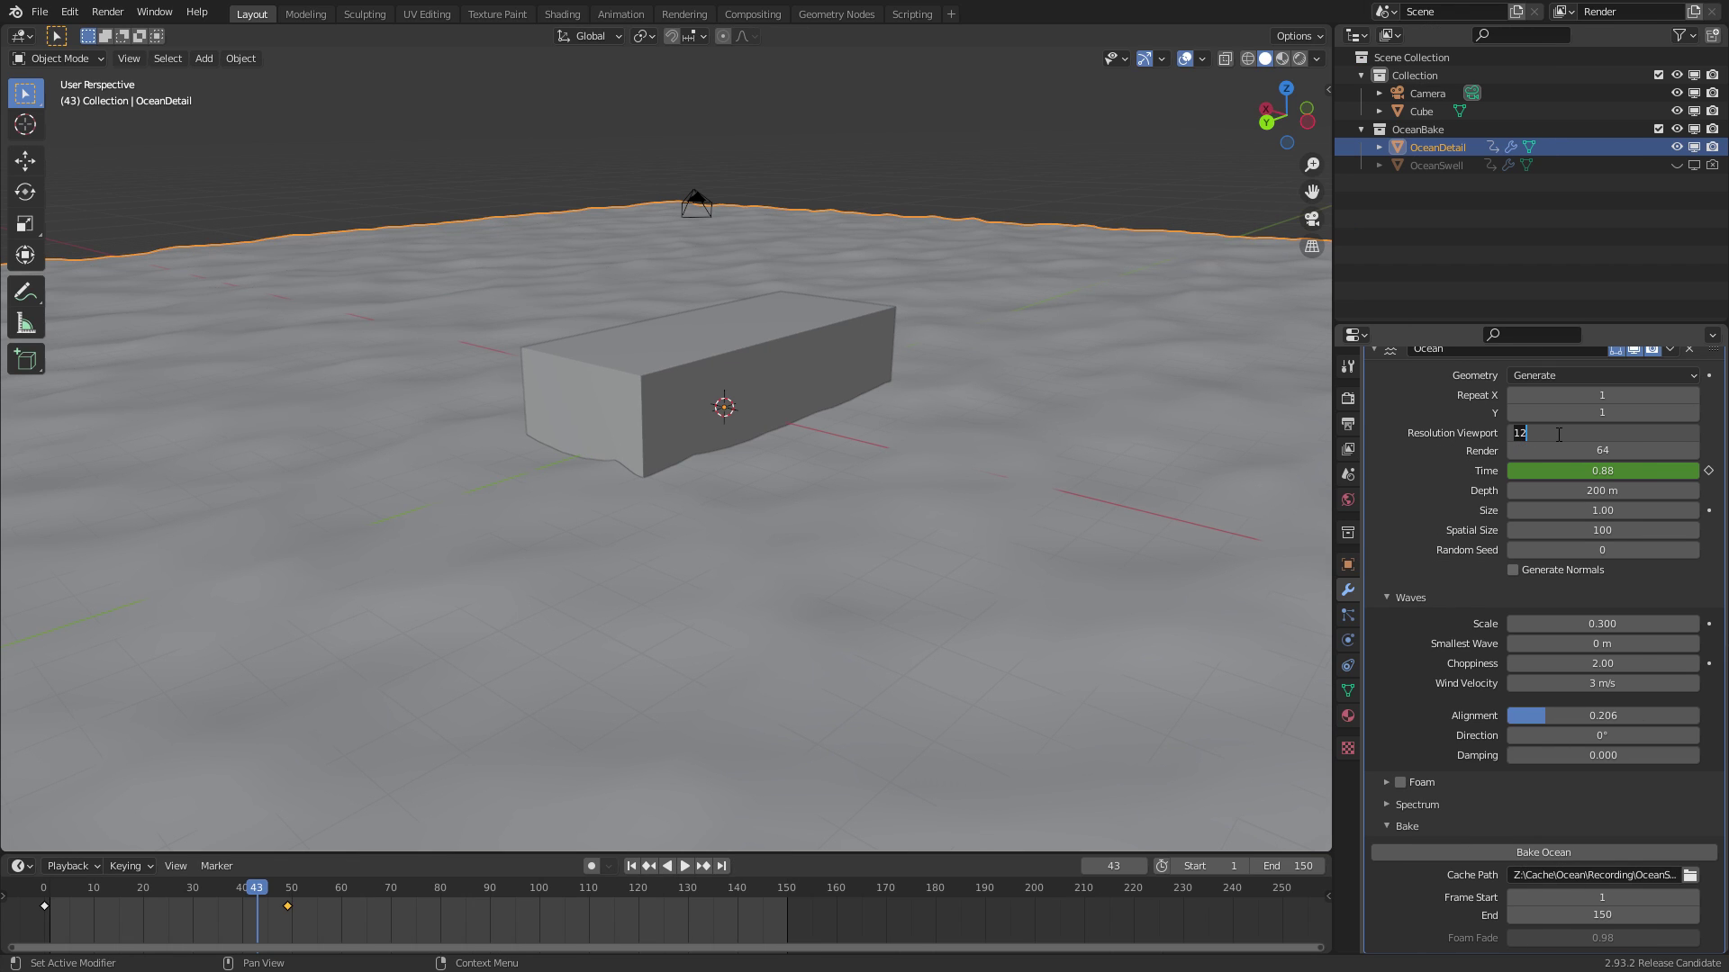
text(32)
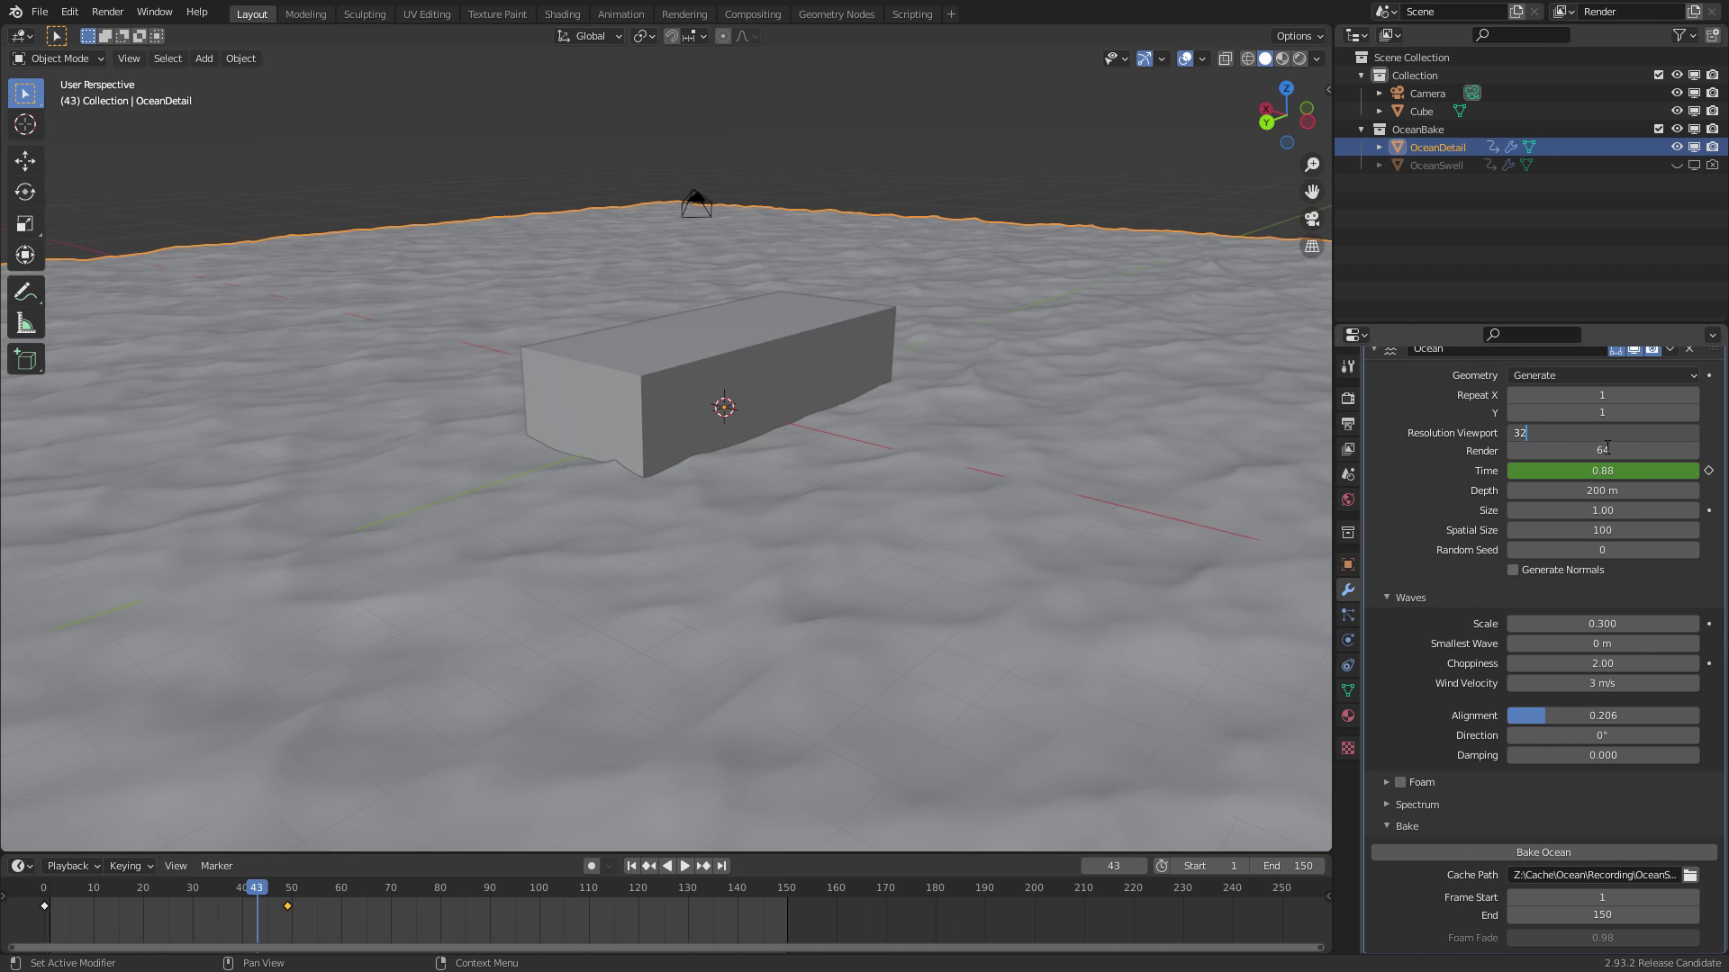
key(Return)
Play the animation and examine the wave crests beside the block up close for overlapping geometry
middle_drag(826, 423, 949, 205)
key(space)
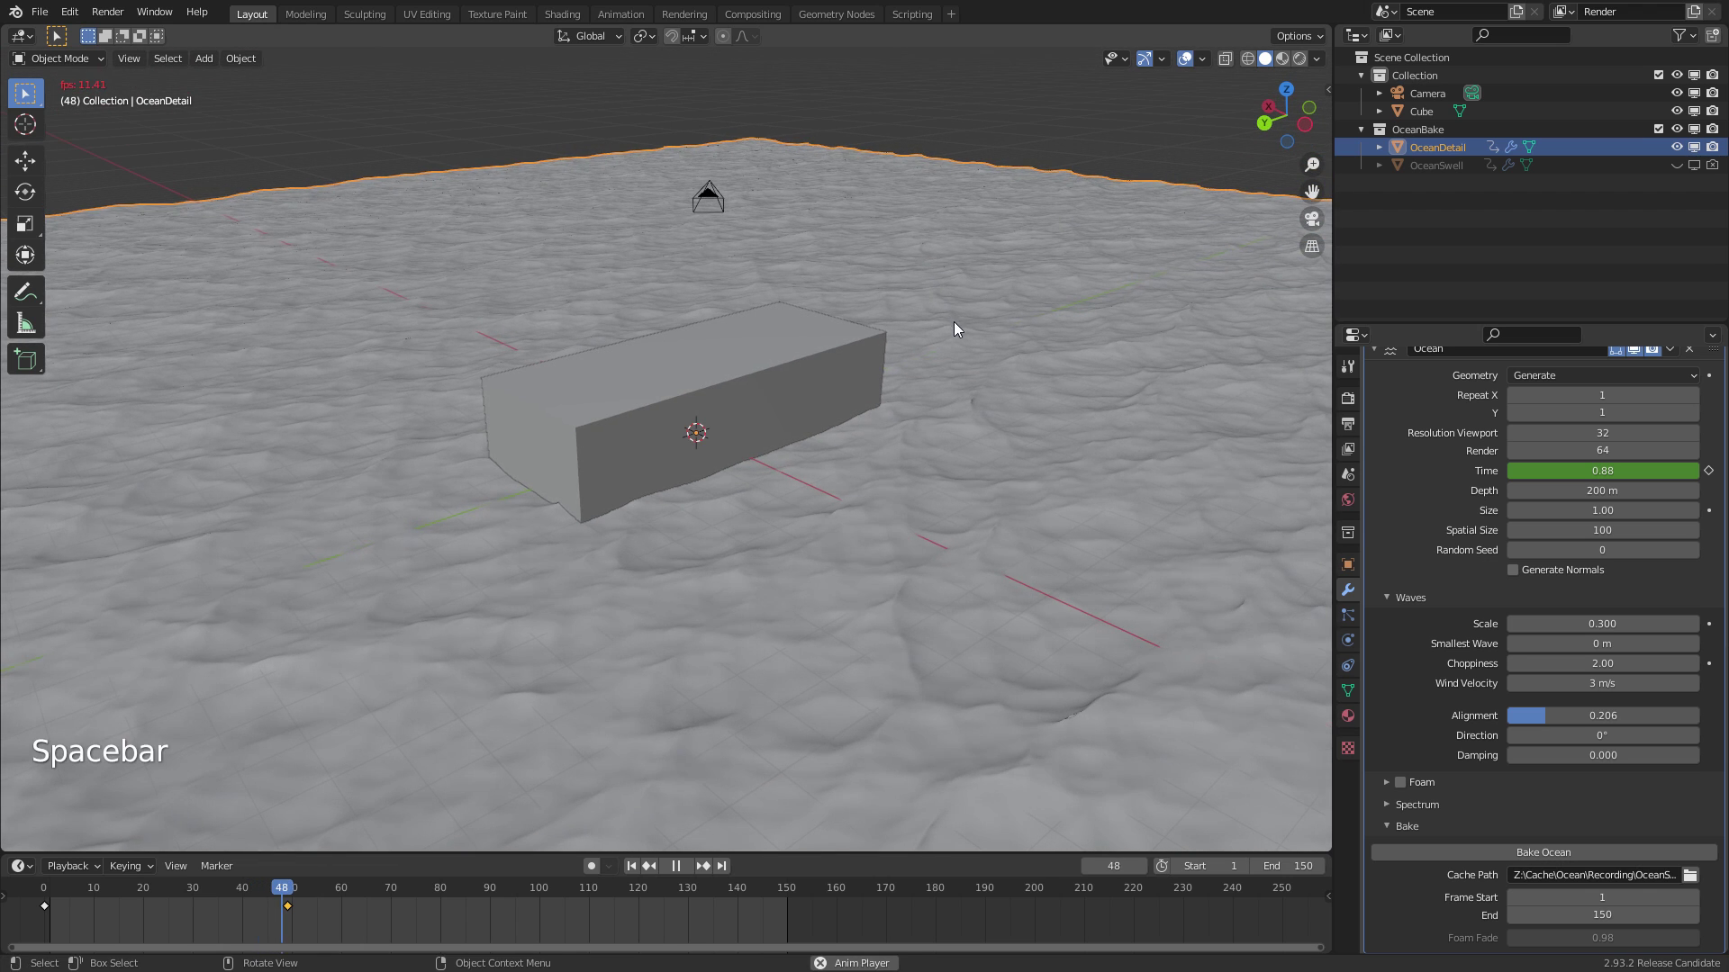
key(space)
shift+middle_drag(1100, 644, 770, 531)
middle_drag(711, 607, 793, 496)
ctrl+middle_drag(796, 577, 819, 501)
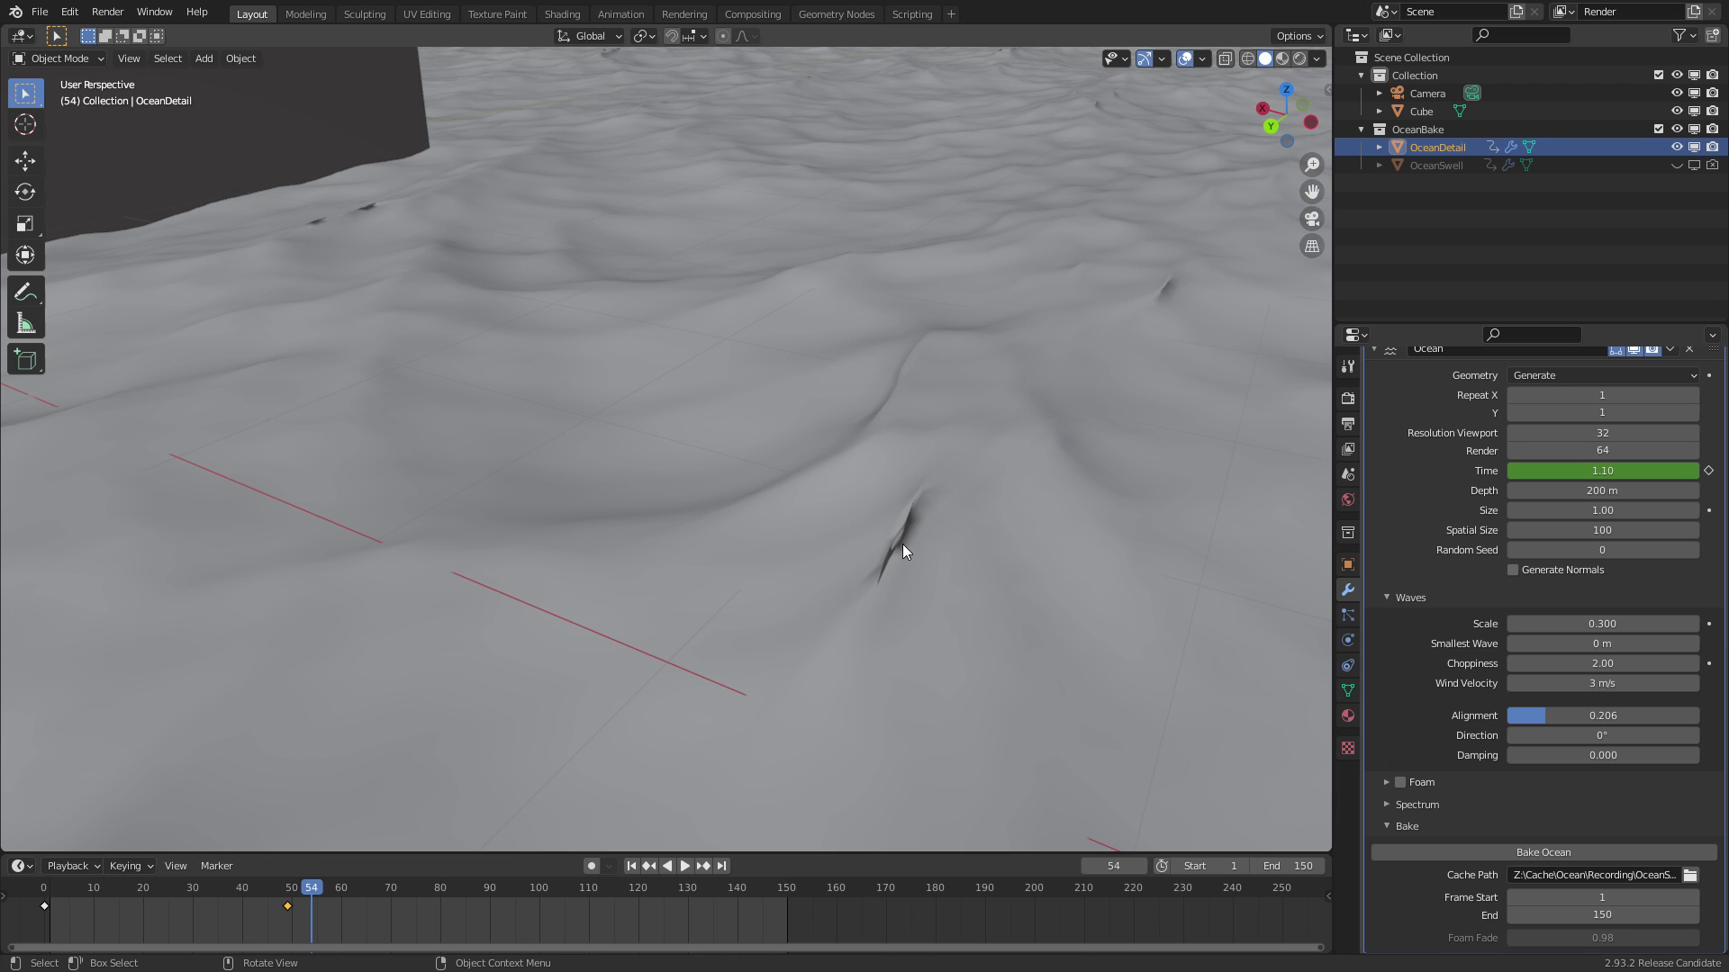
ctrl+middle_drag(920, 468, 879, 548)
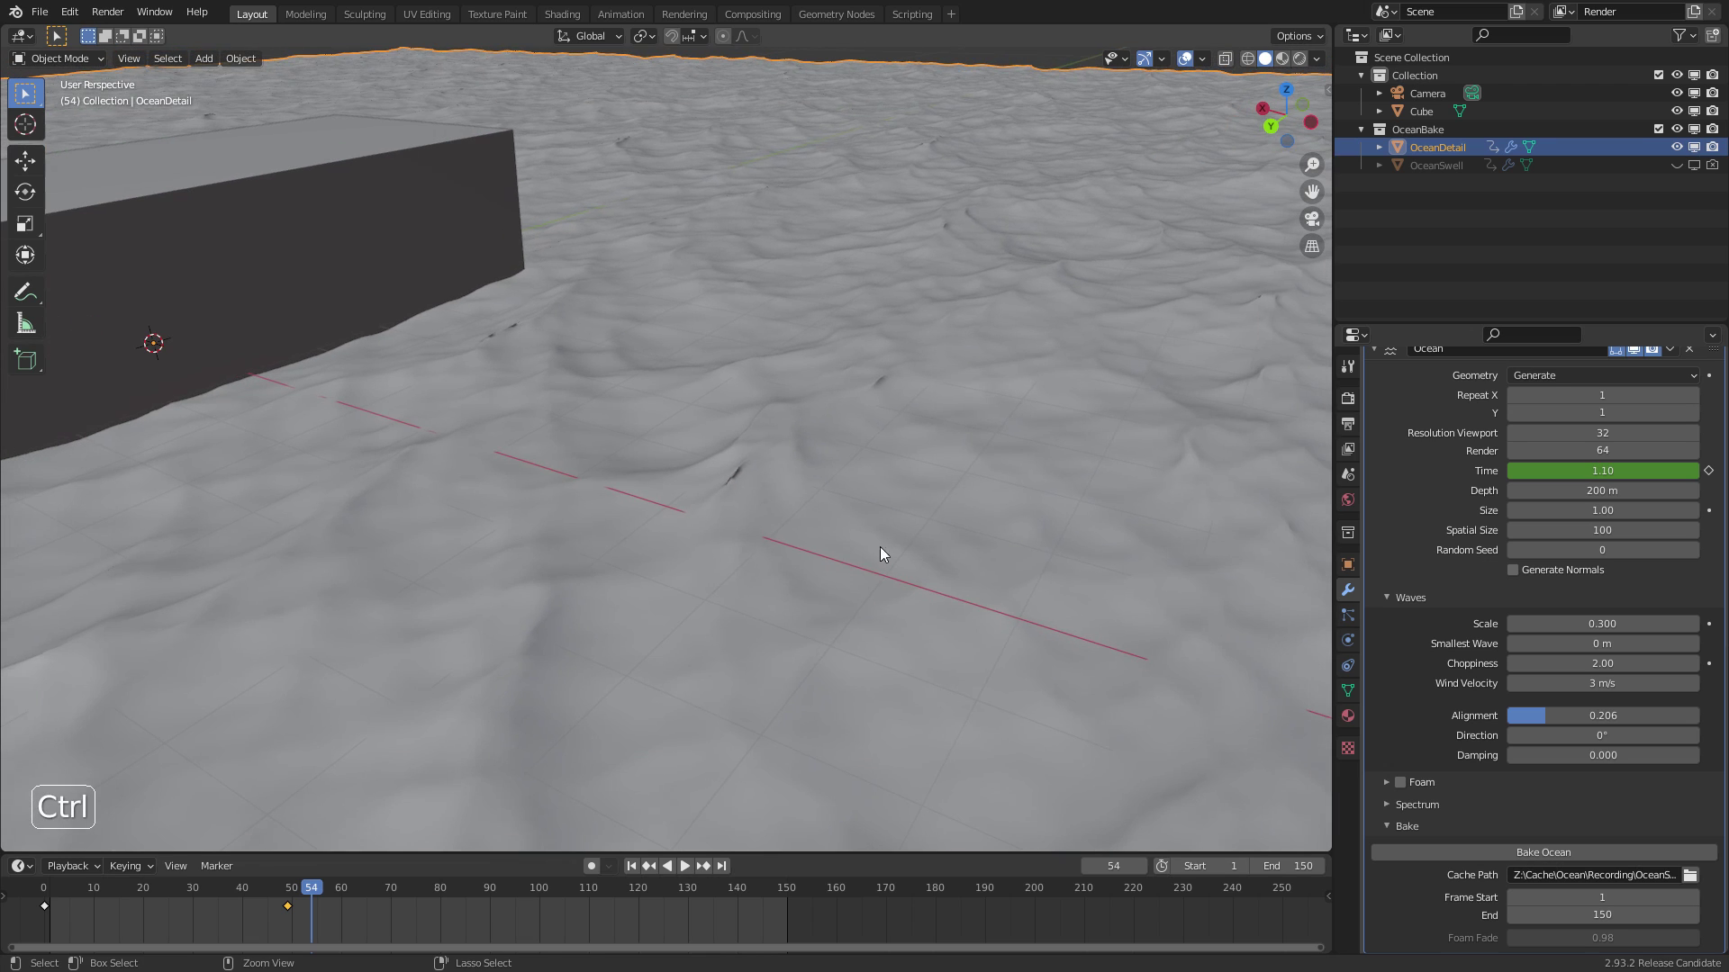
Try a viewport resolution of 64 to inspect the finer wave crests, and return it to 32
click(1627, 433)
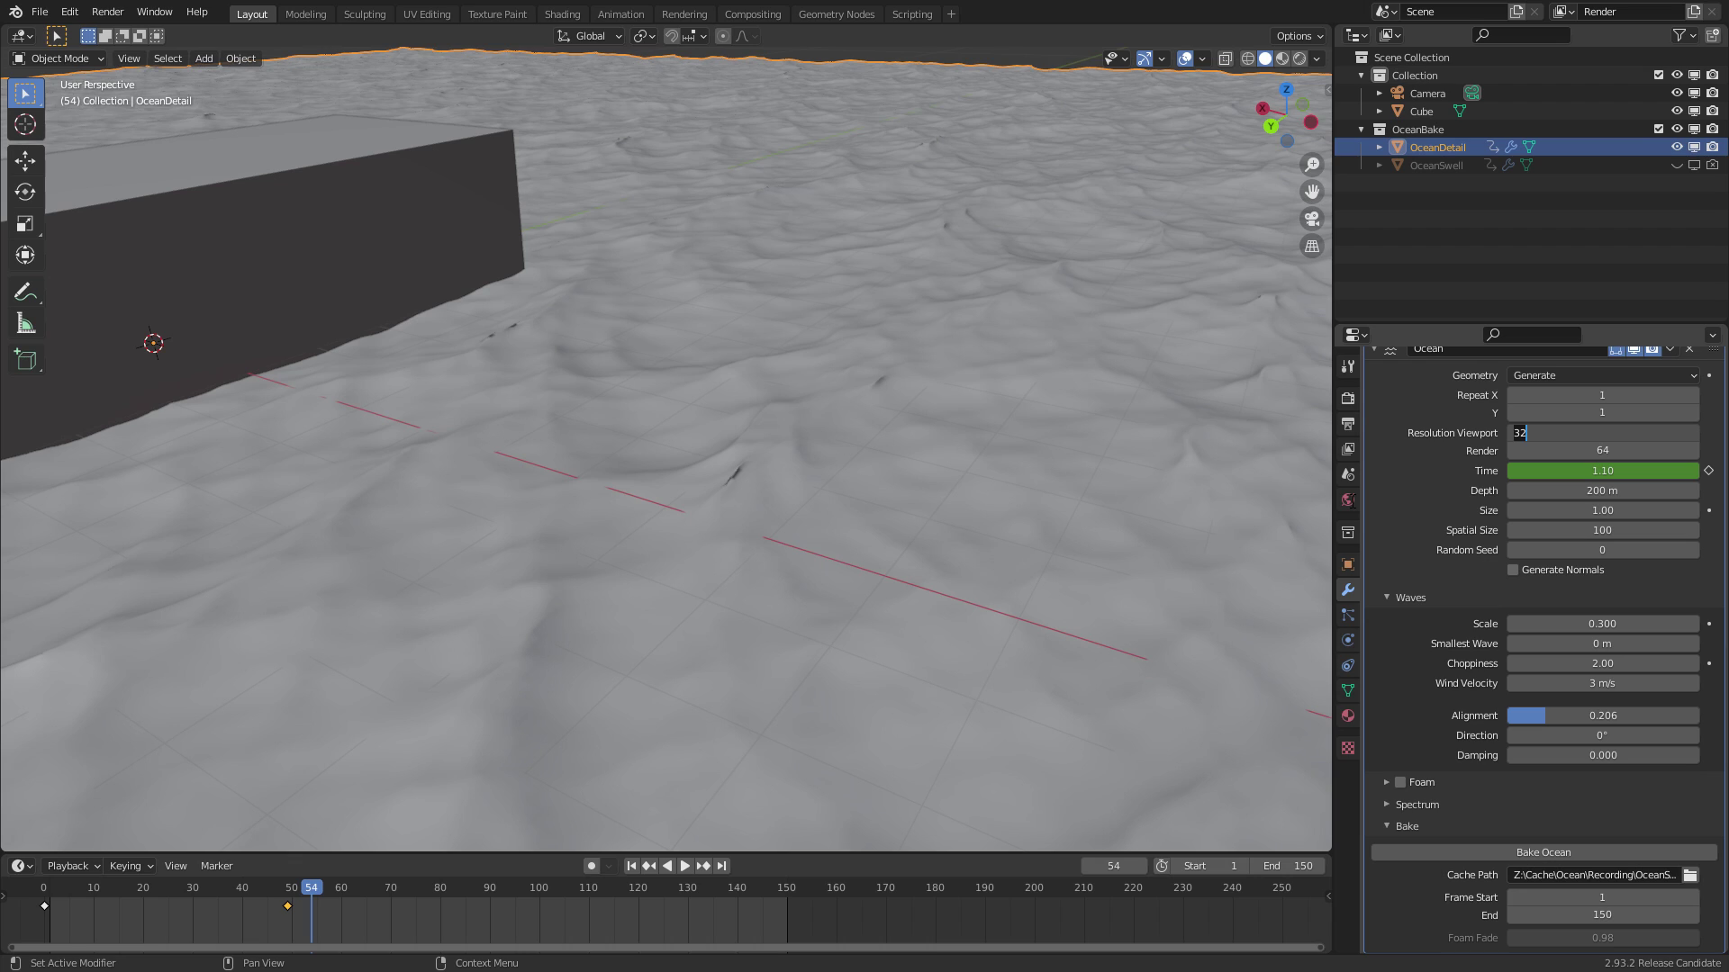
text(64)
key(Return)
middle_drag(757, 504, 694, 543)
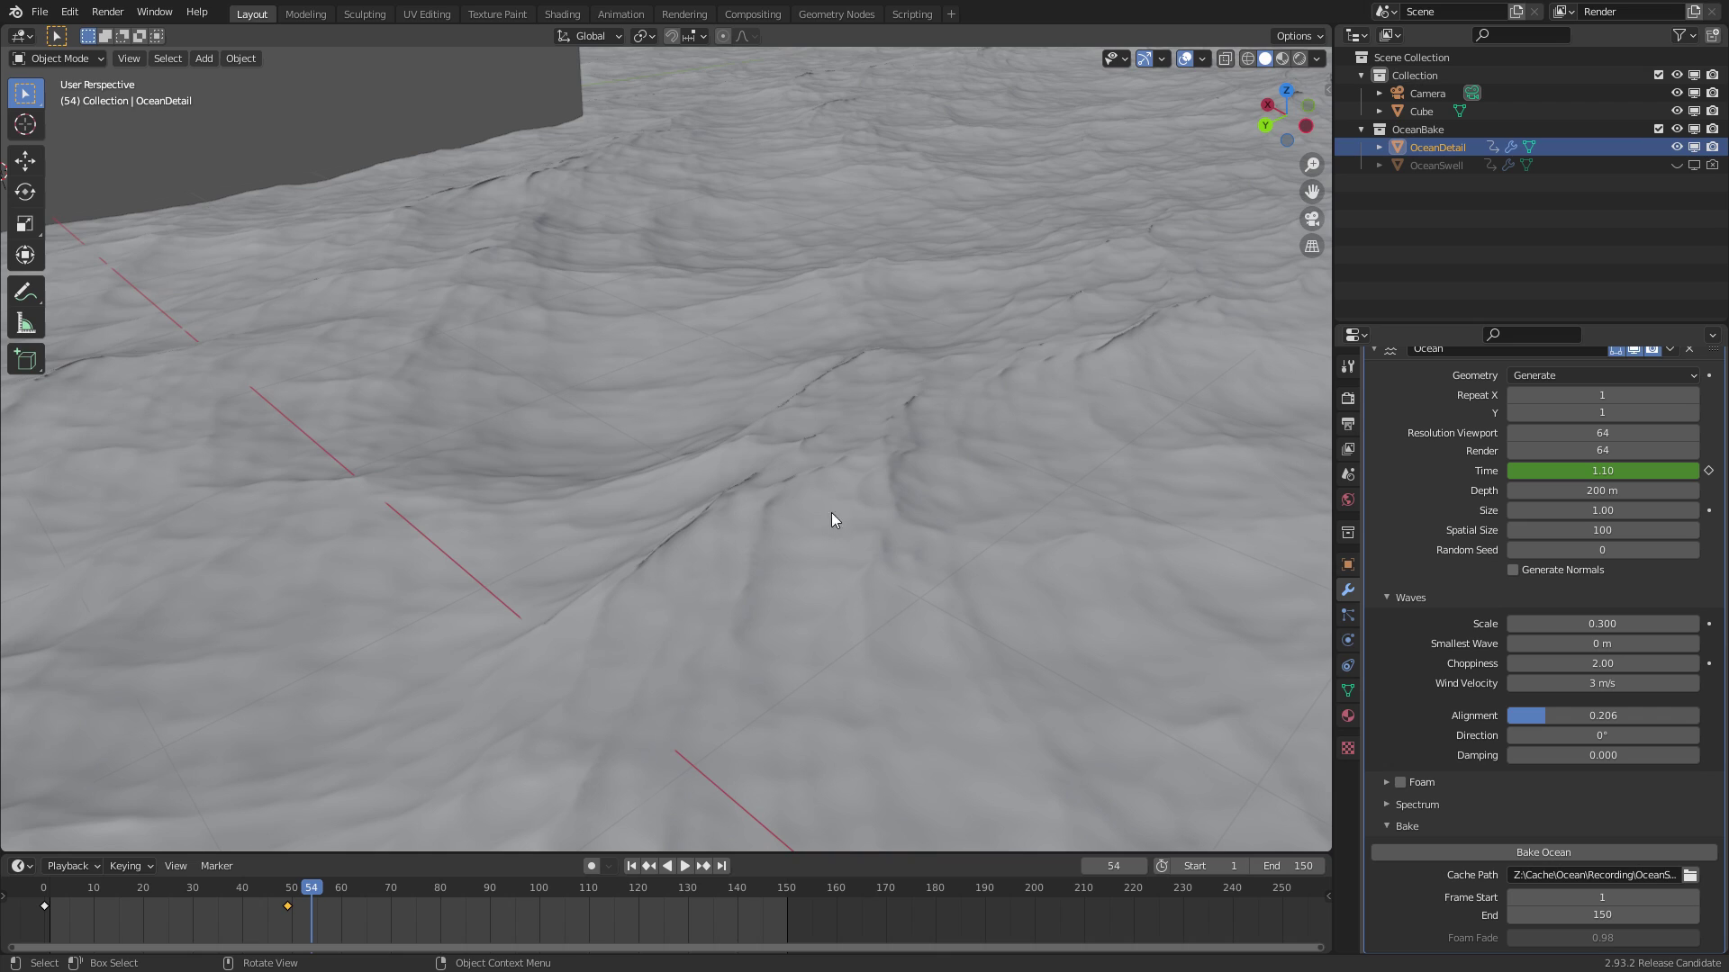
click(1602, 433)
text(32)
key(Return)
Lower OceanDetail's choppiness to 1.8 and further to 1.7, checking the crests for overlaps
click(1647, 665)
text(1.8)
key(Return)
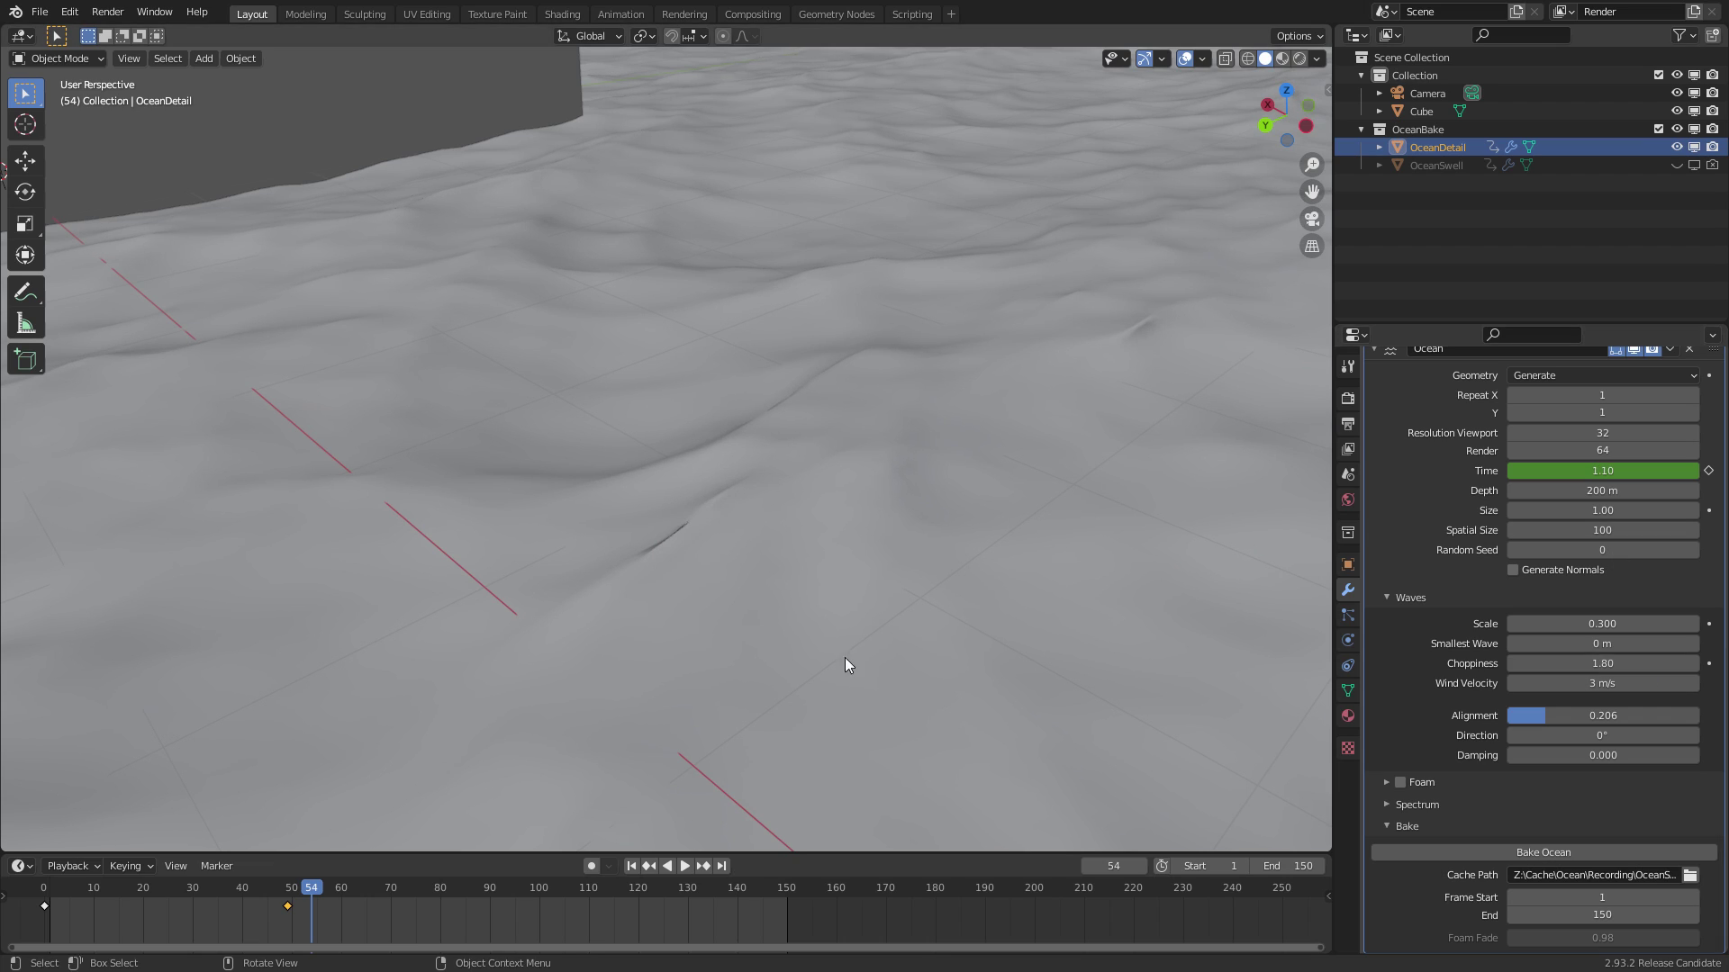
click(1600, 666)
key(BackSpace)
text(7)
key(Return)
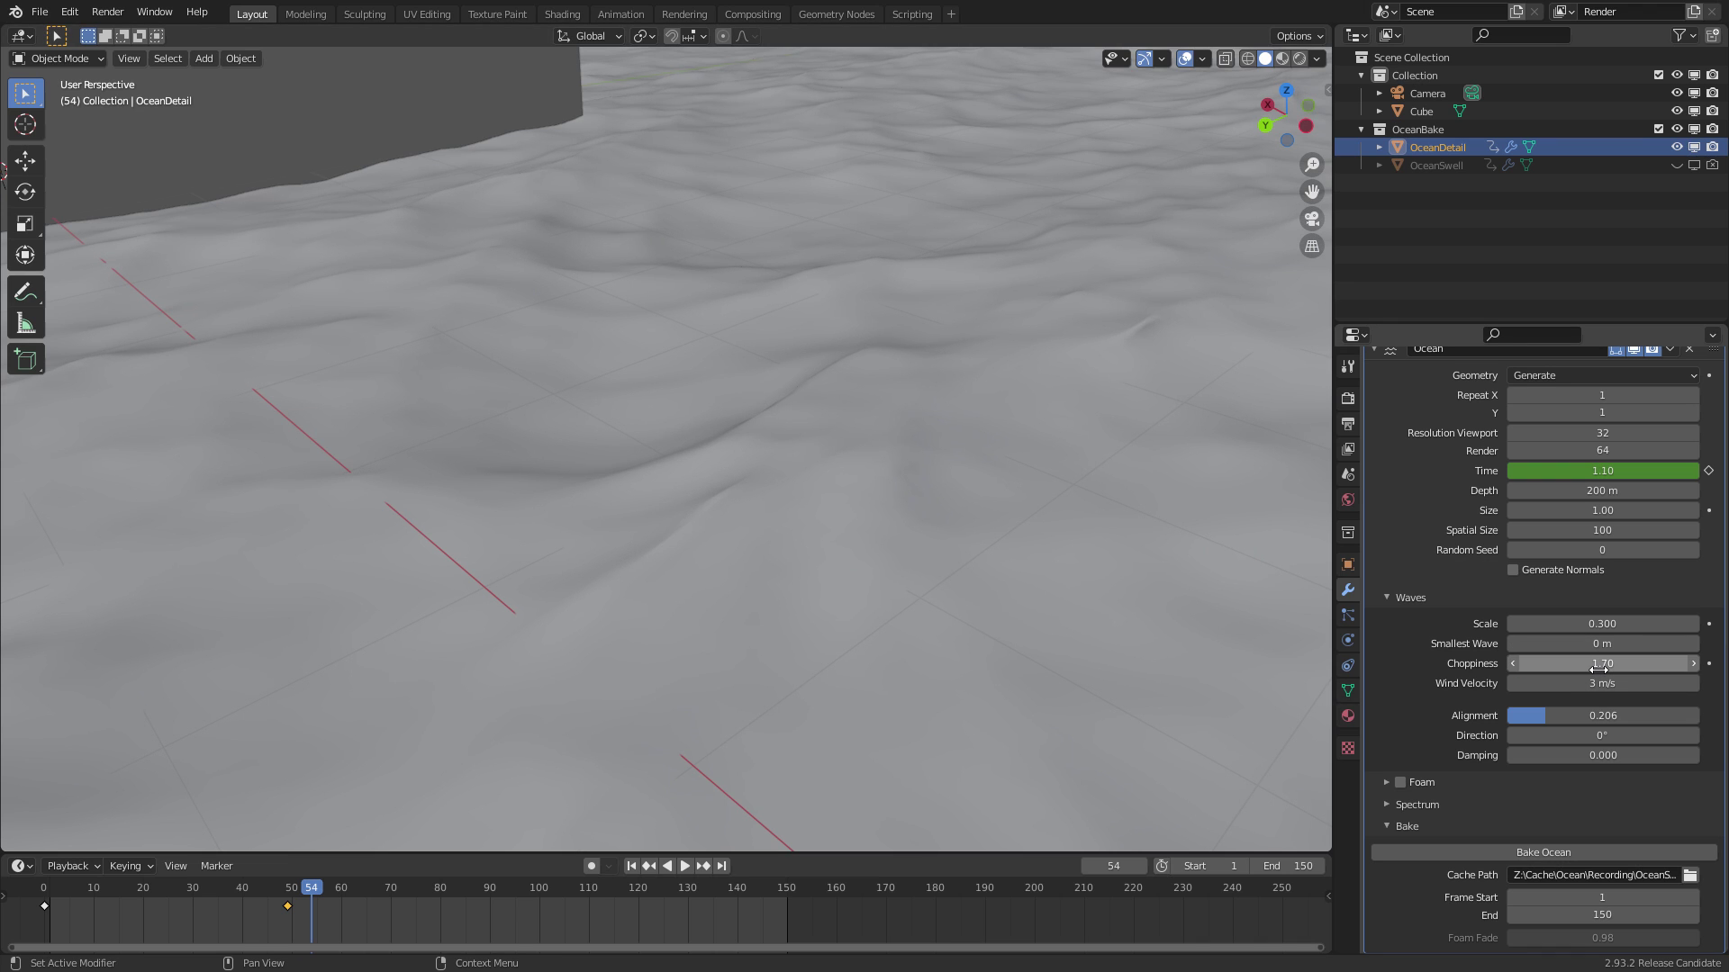
middle_drag(501, 556, 636, 523)
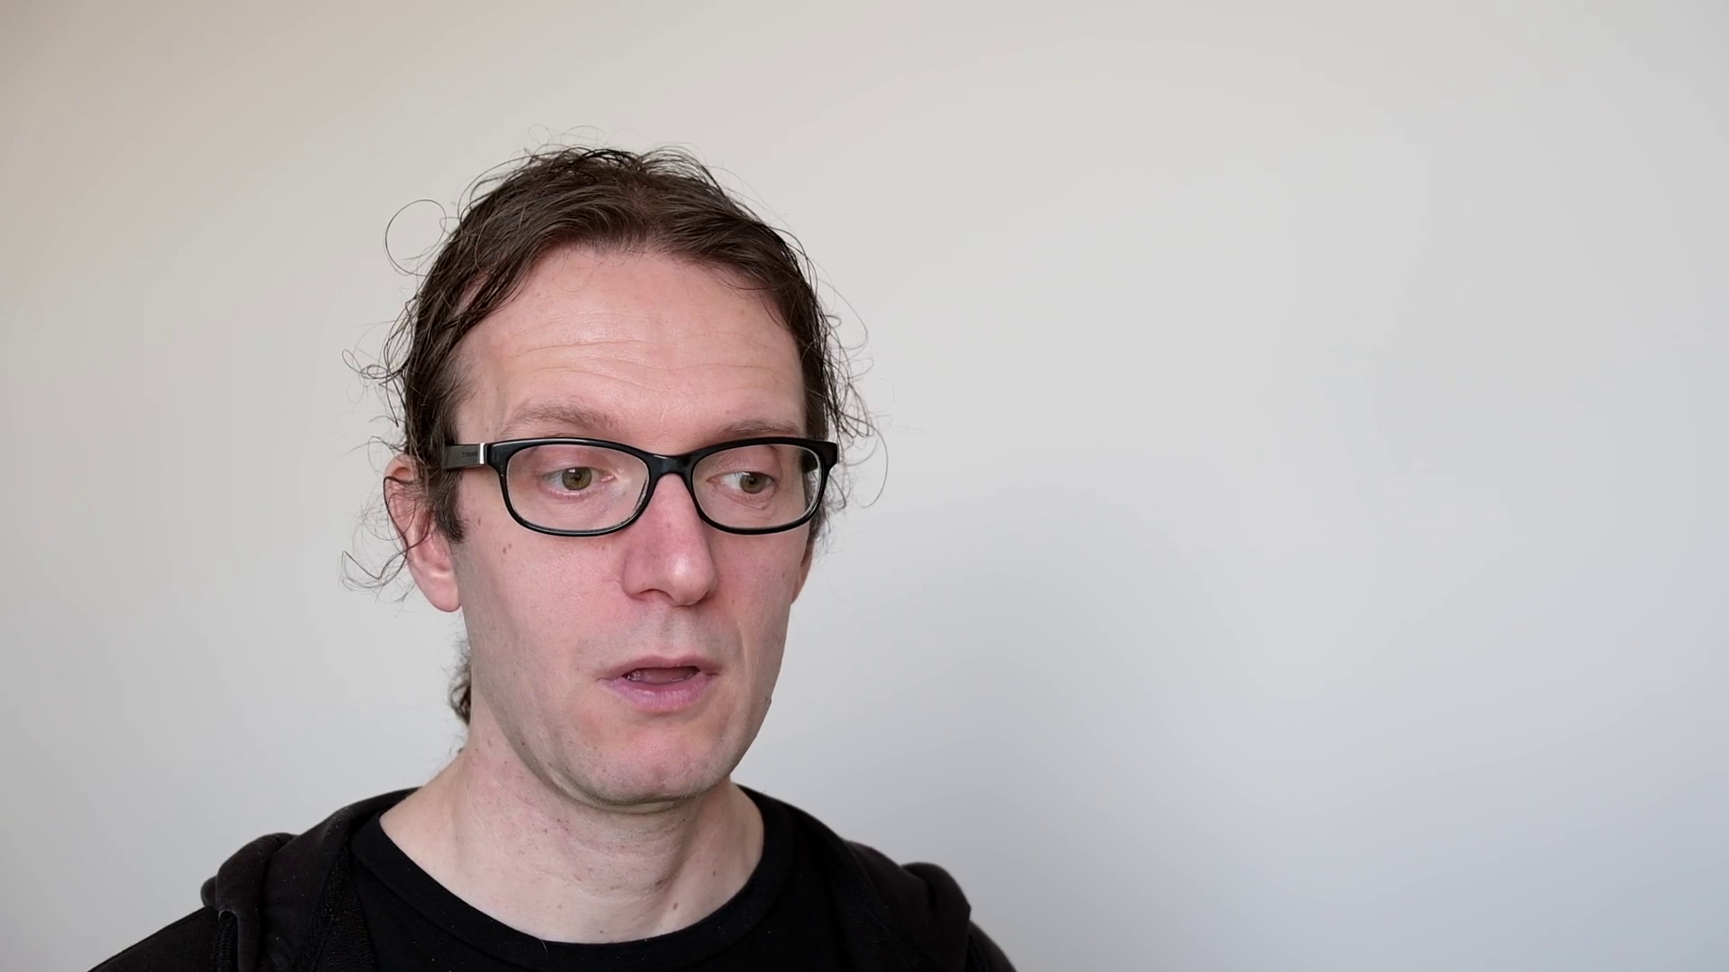
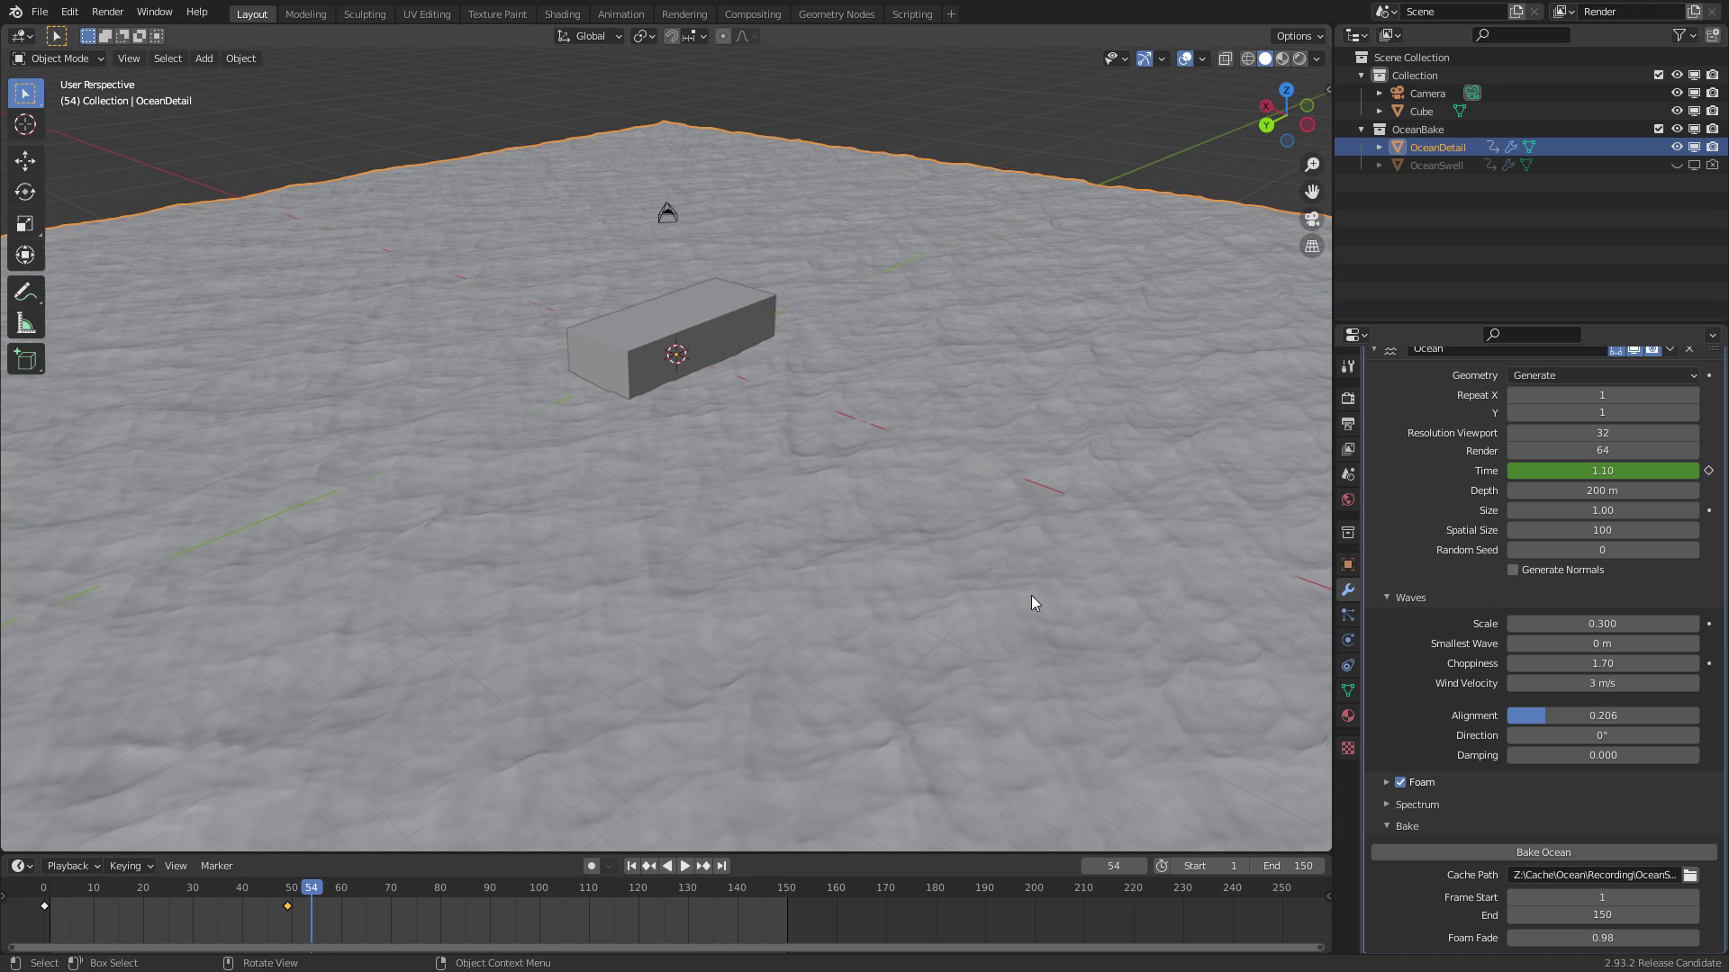
Split the 3D viewport horizontally and make the new area a Shader Editor
middle_drag(629, 435, 721, 450)
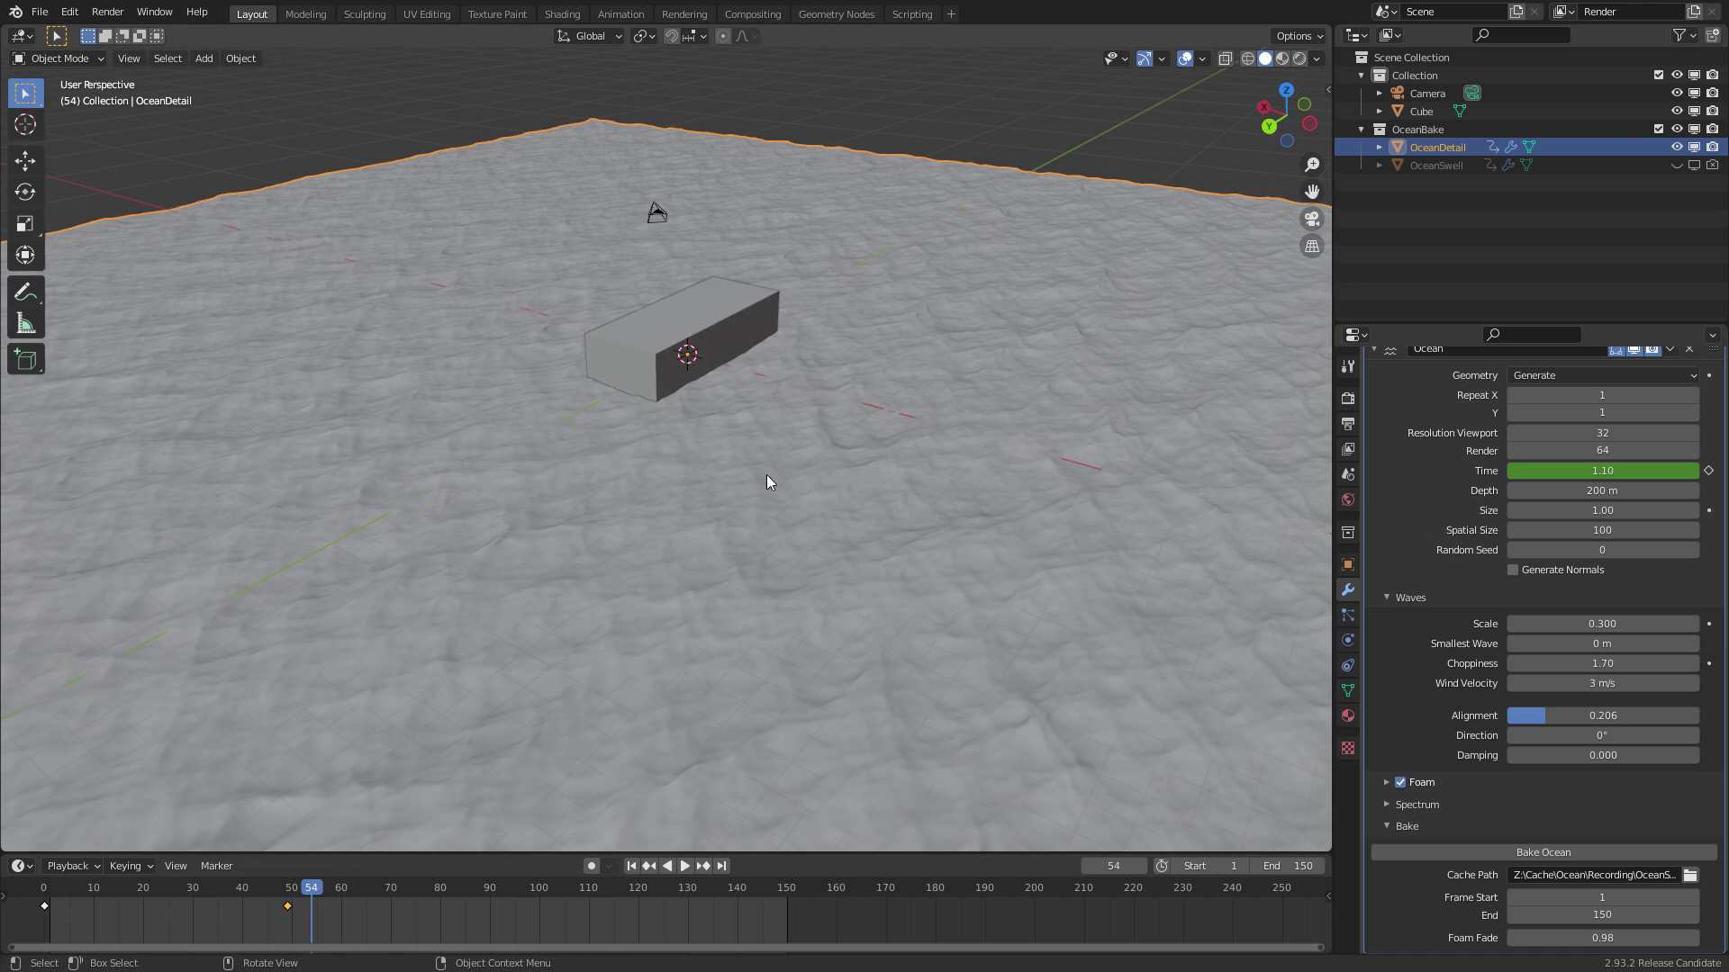
shift+middle_drag(787, 396, 790, 398)
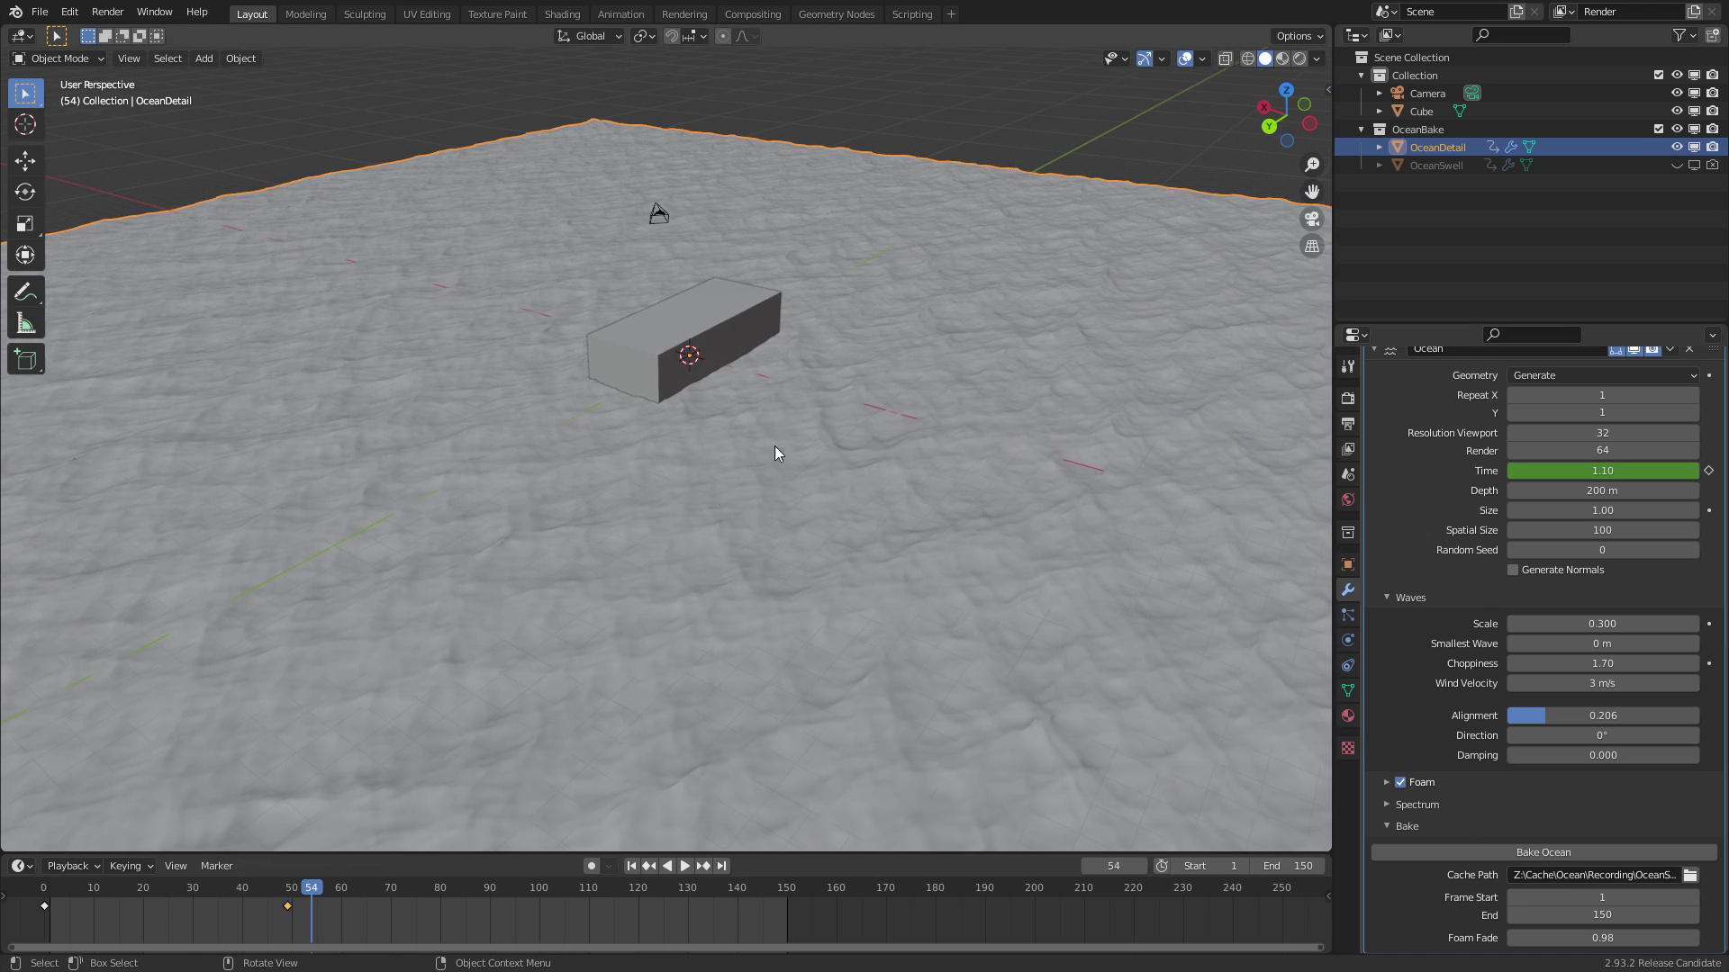
drag(7, 814, 9, 475)
click(22, 485)
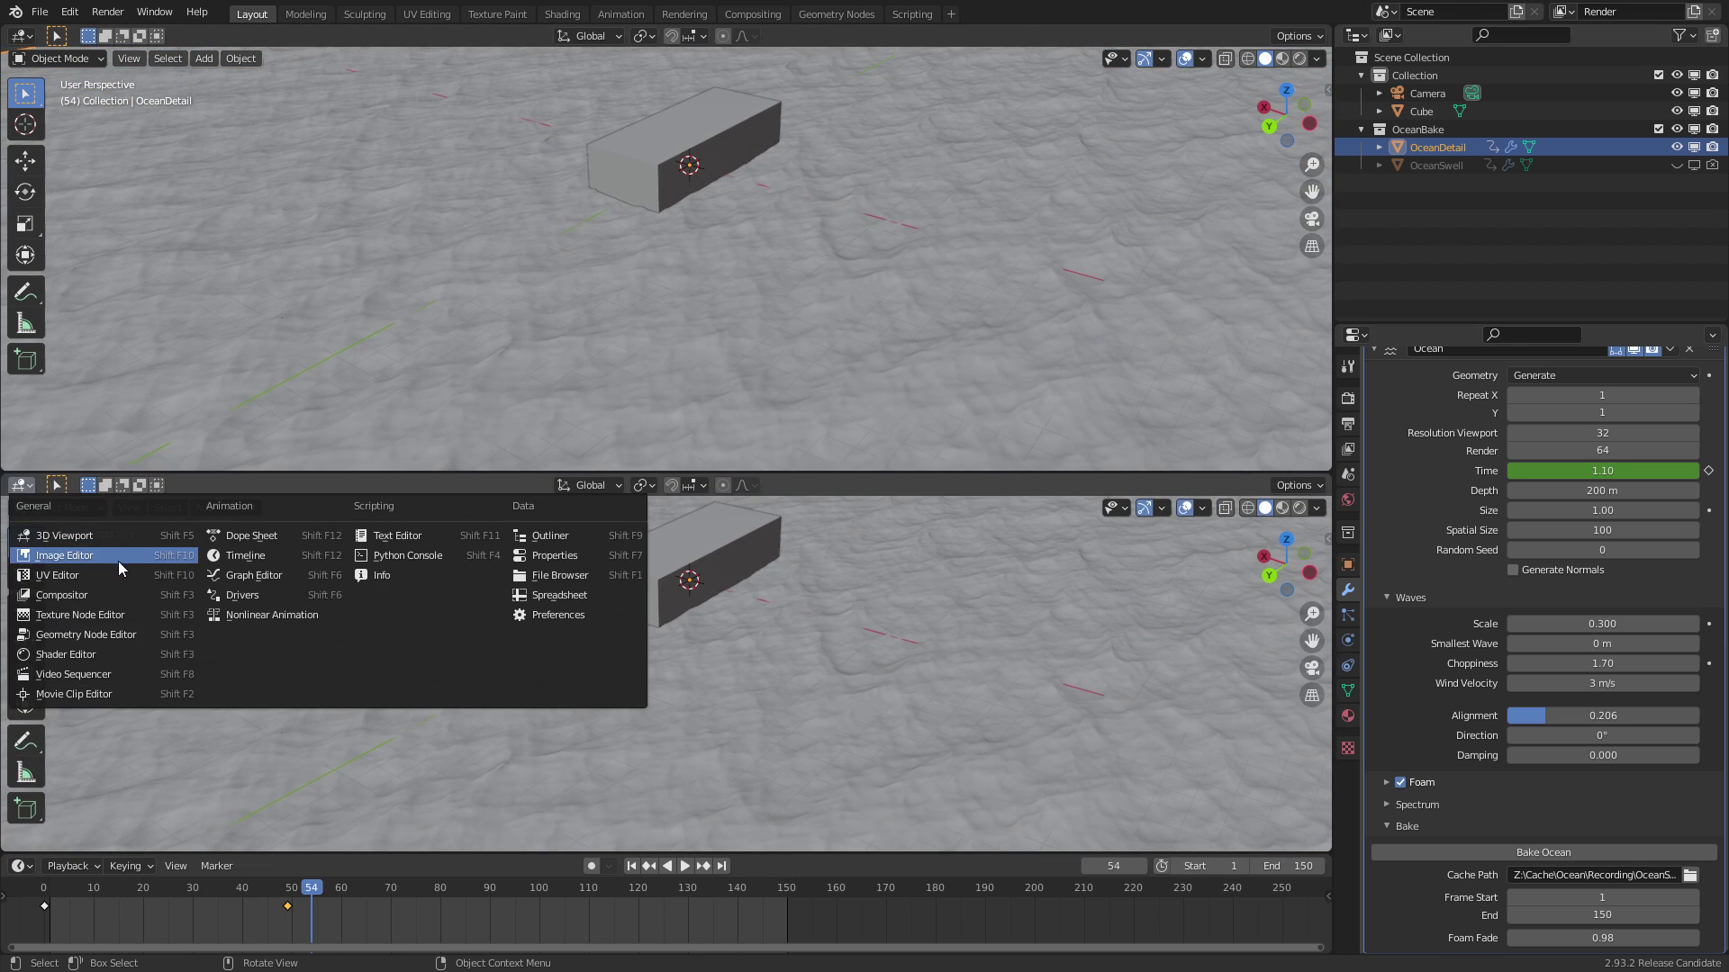
click(105, 656)
ctrl+middle_drag(823, 176, 858, 187)
drag(494, 579, 567, 567)
mouse_move(618, 571)
mouse_down()
mouse_move(601, 576)
mouse_move(607, 564)
mouse_up()
click(779, 485)
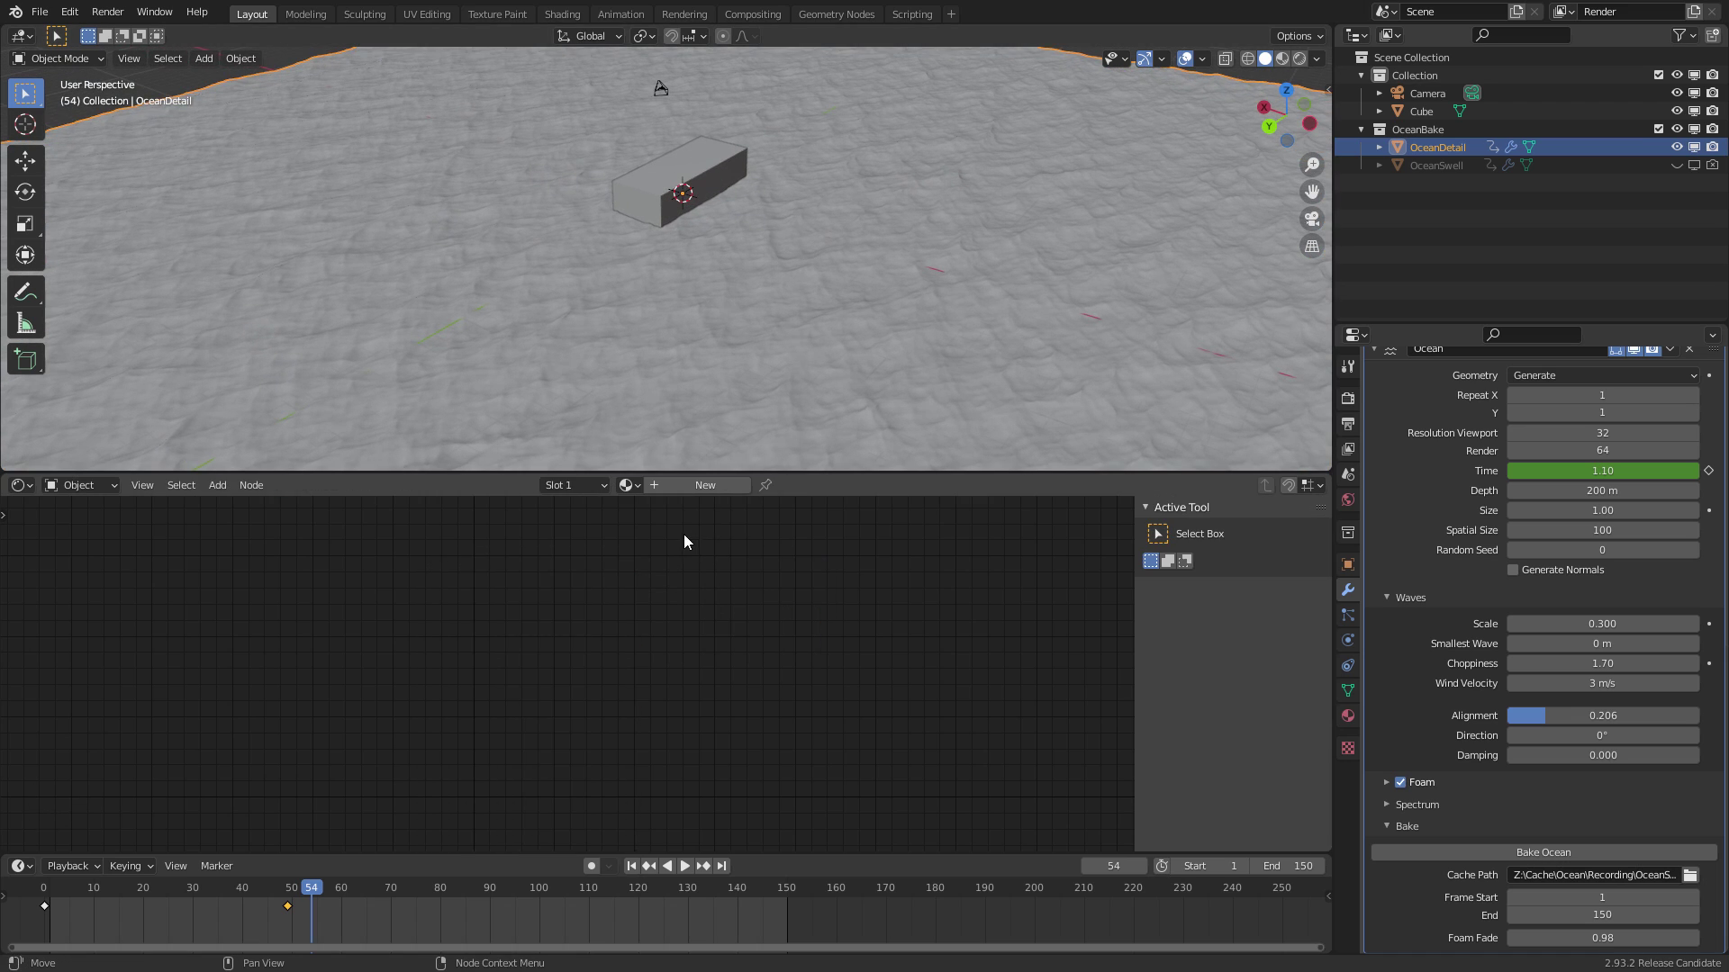
Create a new material named OceanPreview on OceanDetail and set its roughness to 0
click(709, 487)
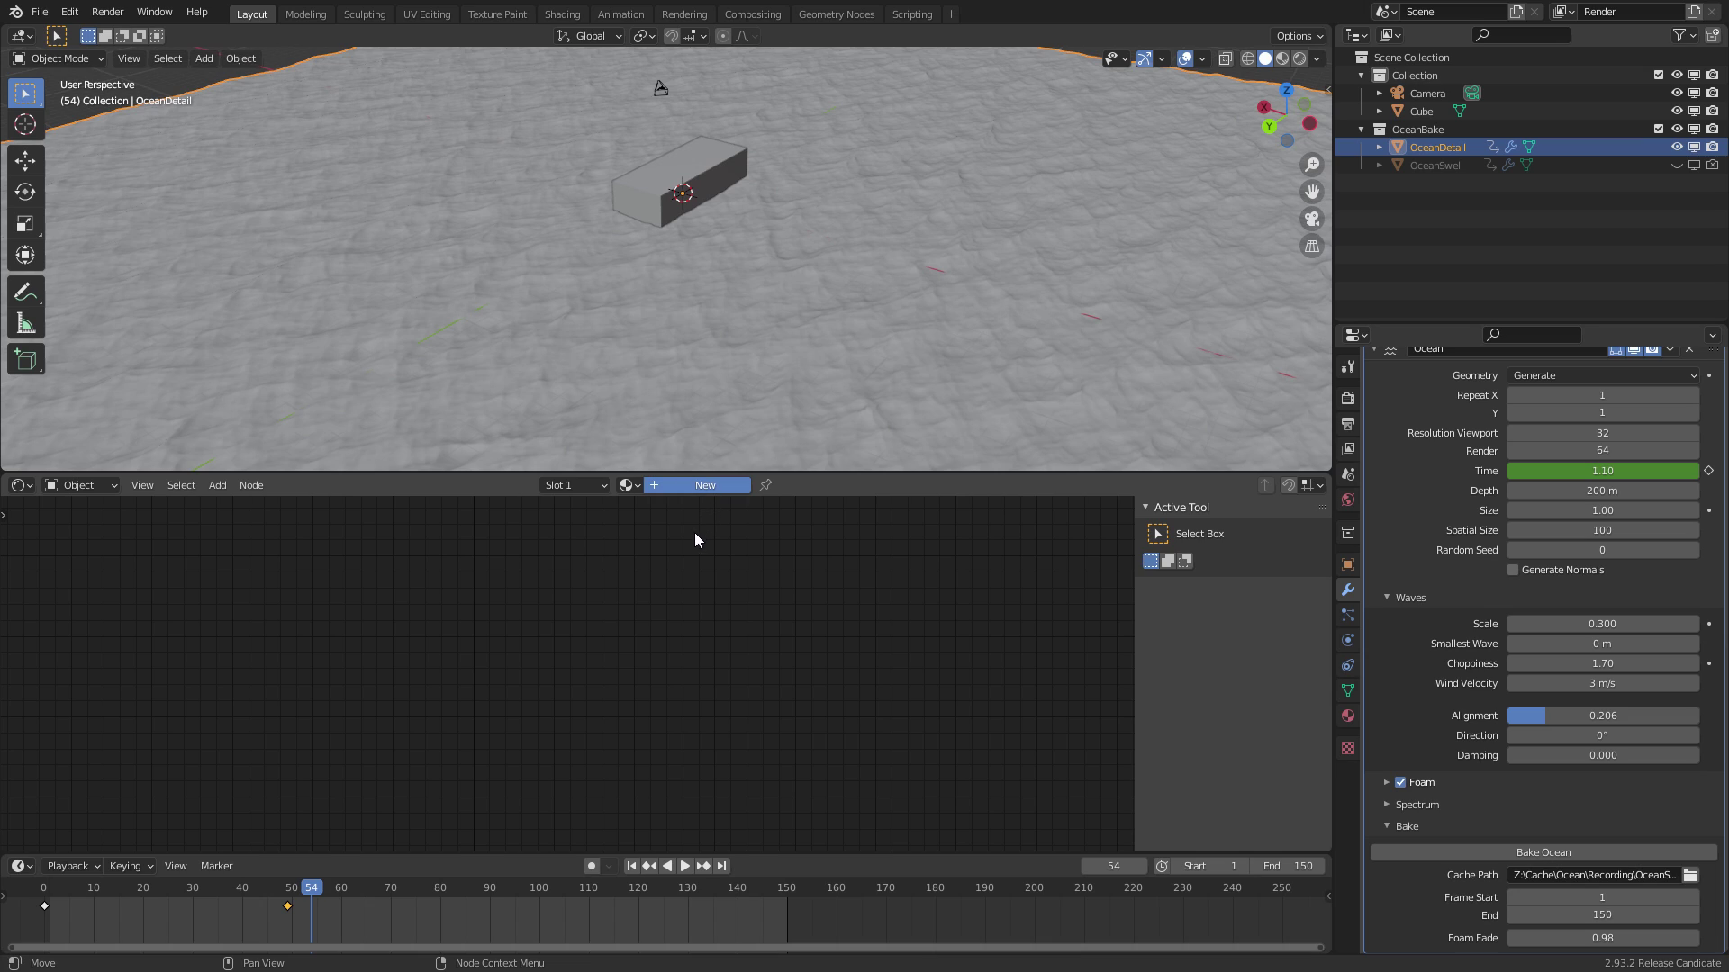
click(694, 485)
text(OceanPreview)
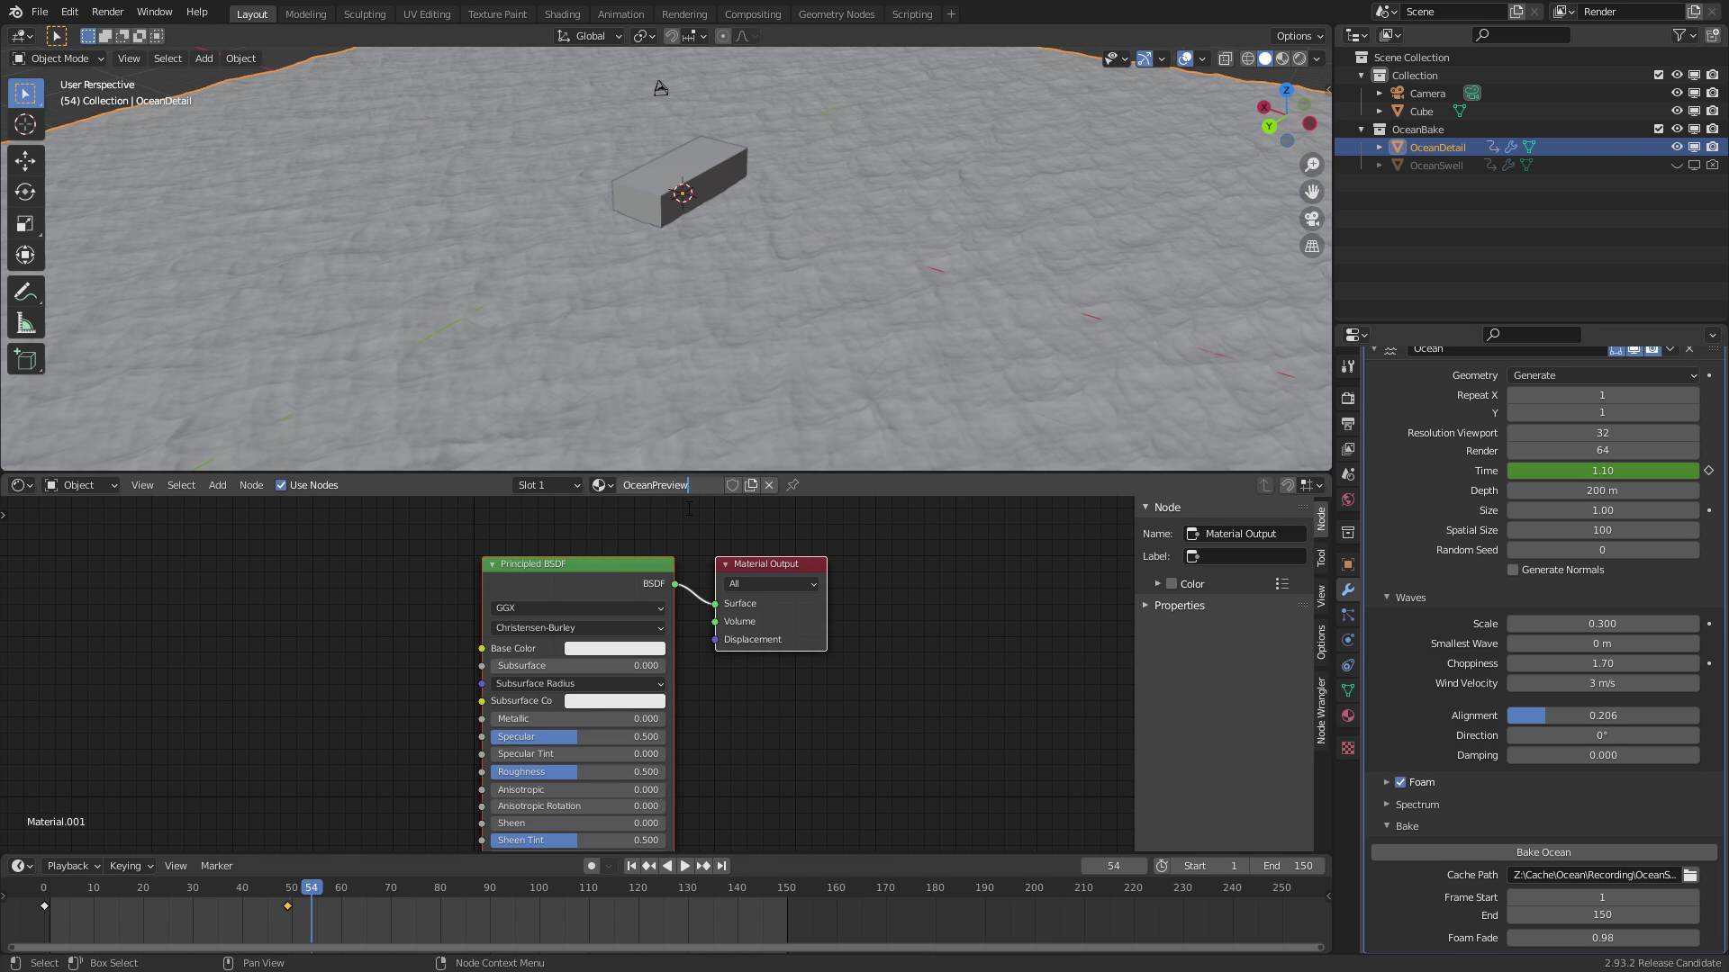
key(Return)
drag(567, 772, 362, 792)
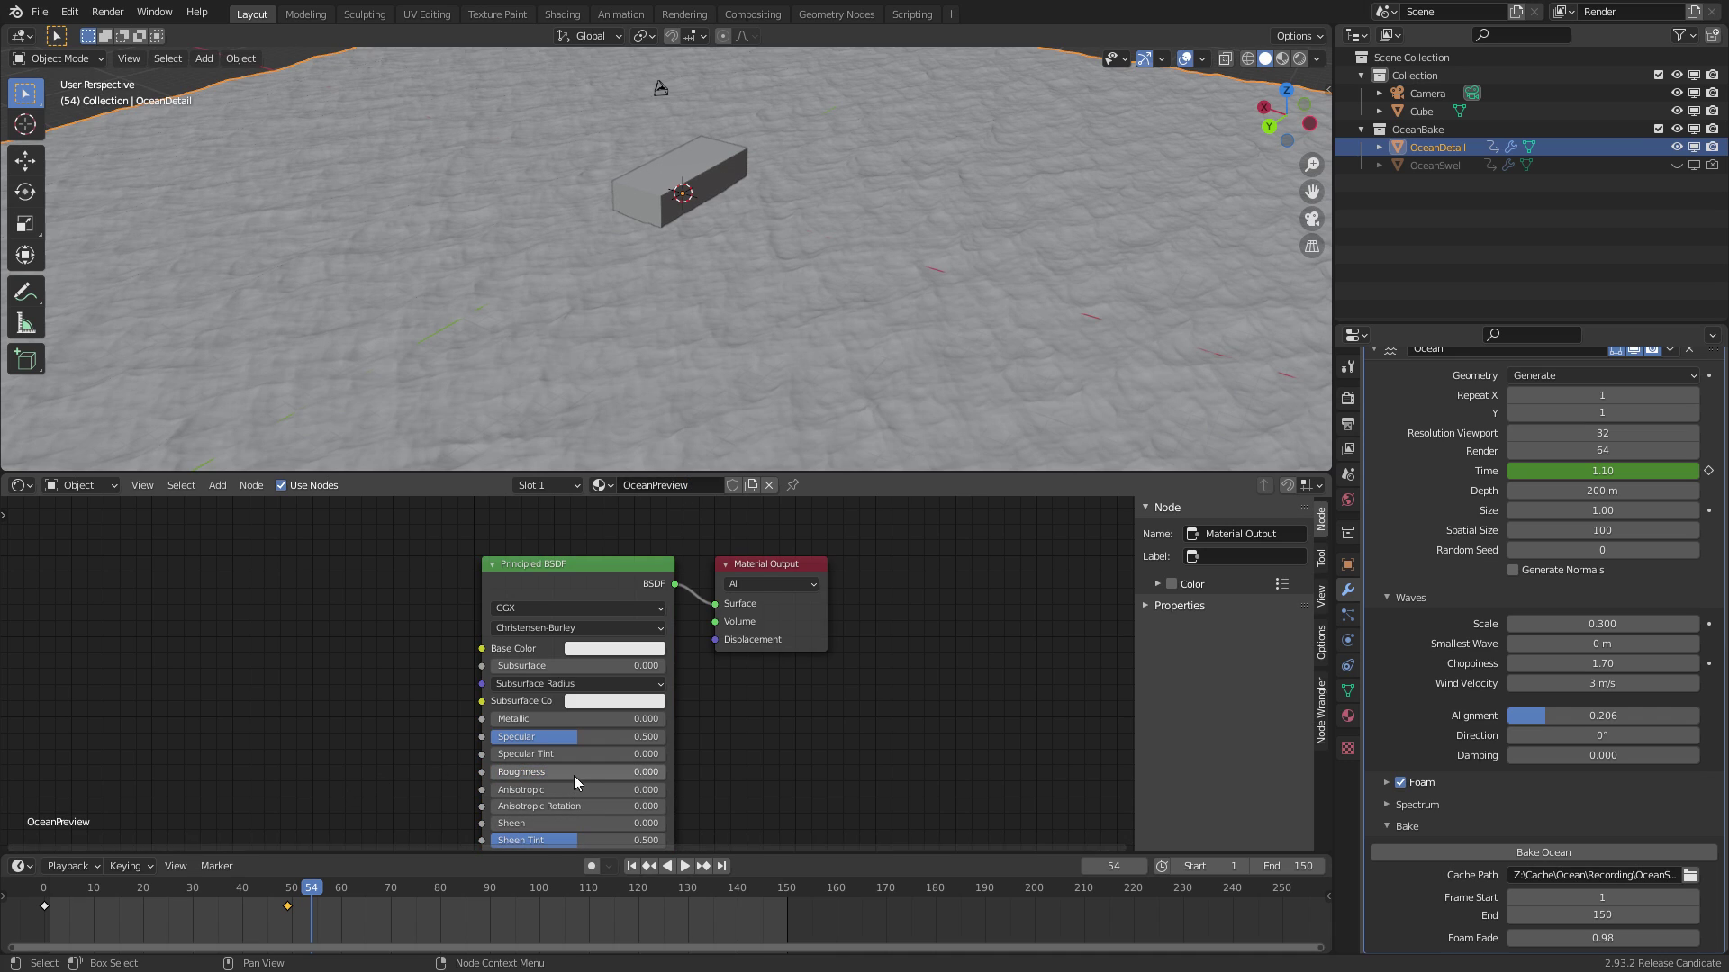
Switch the viewport to Material Preview shading and set the OceanPreview material's base color to black
shift+scroll(387, 765, down, 5)
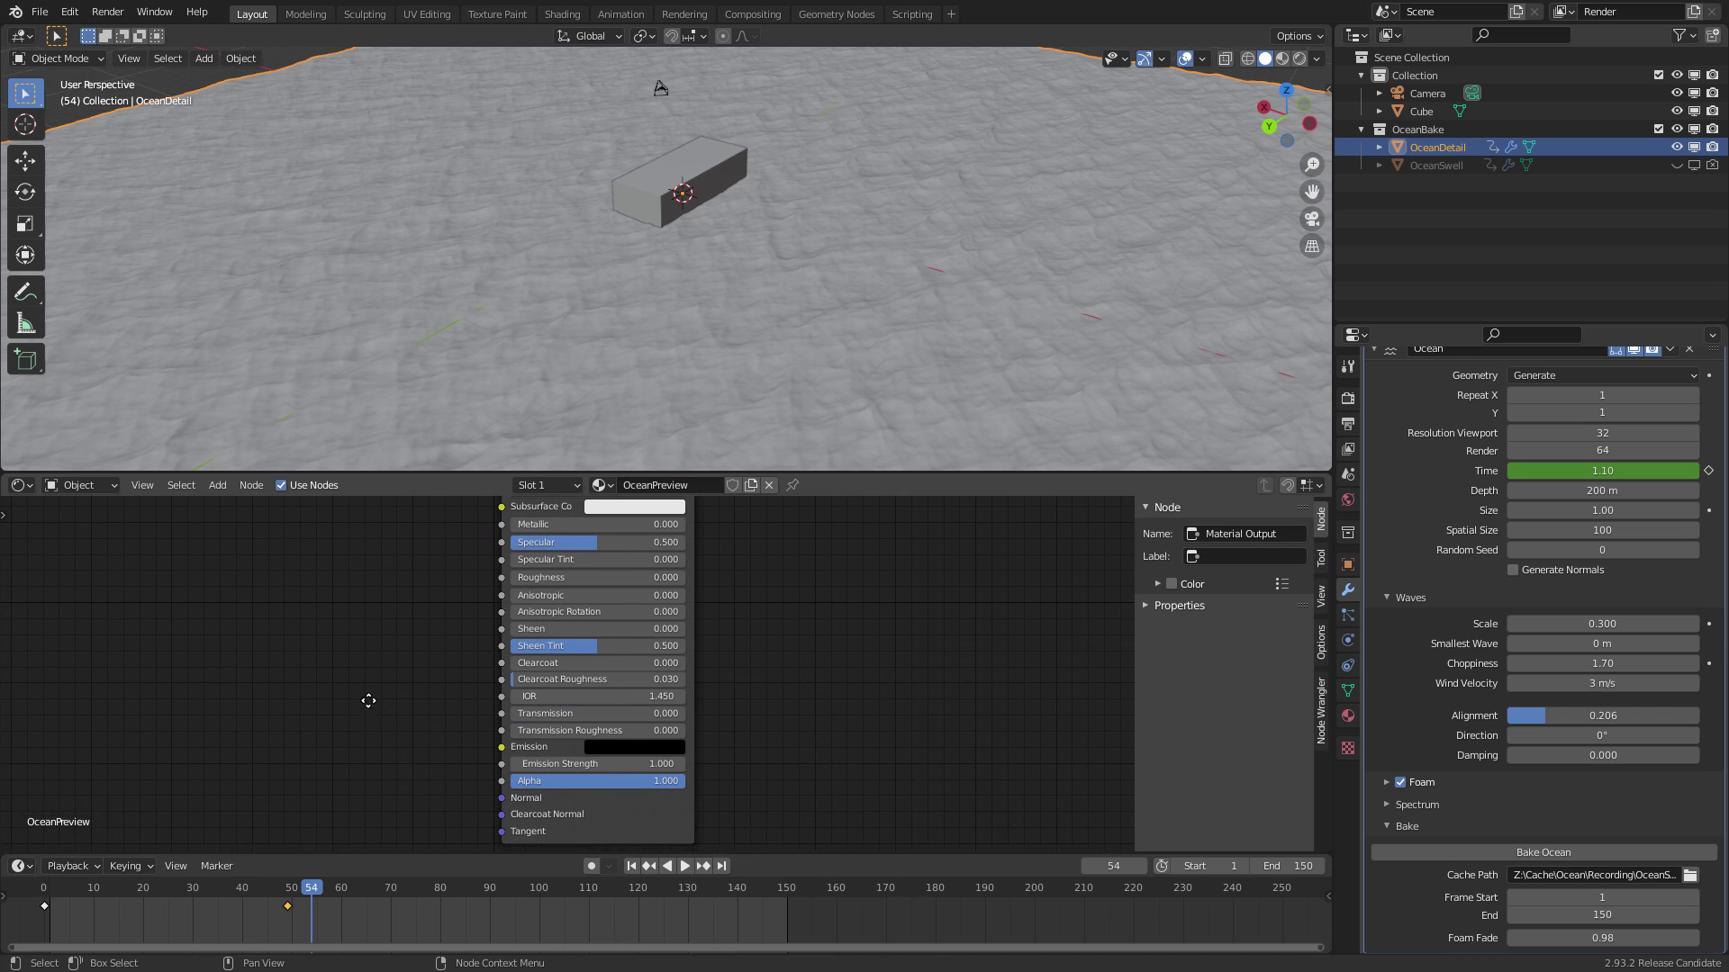
click(1283, 59)
click(657, 618)
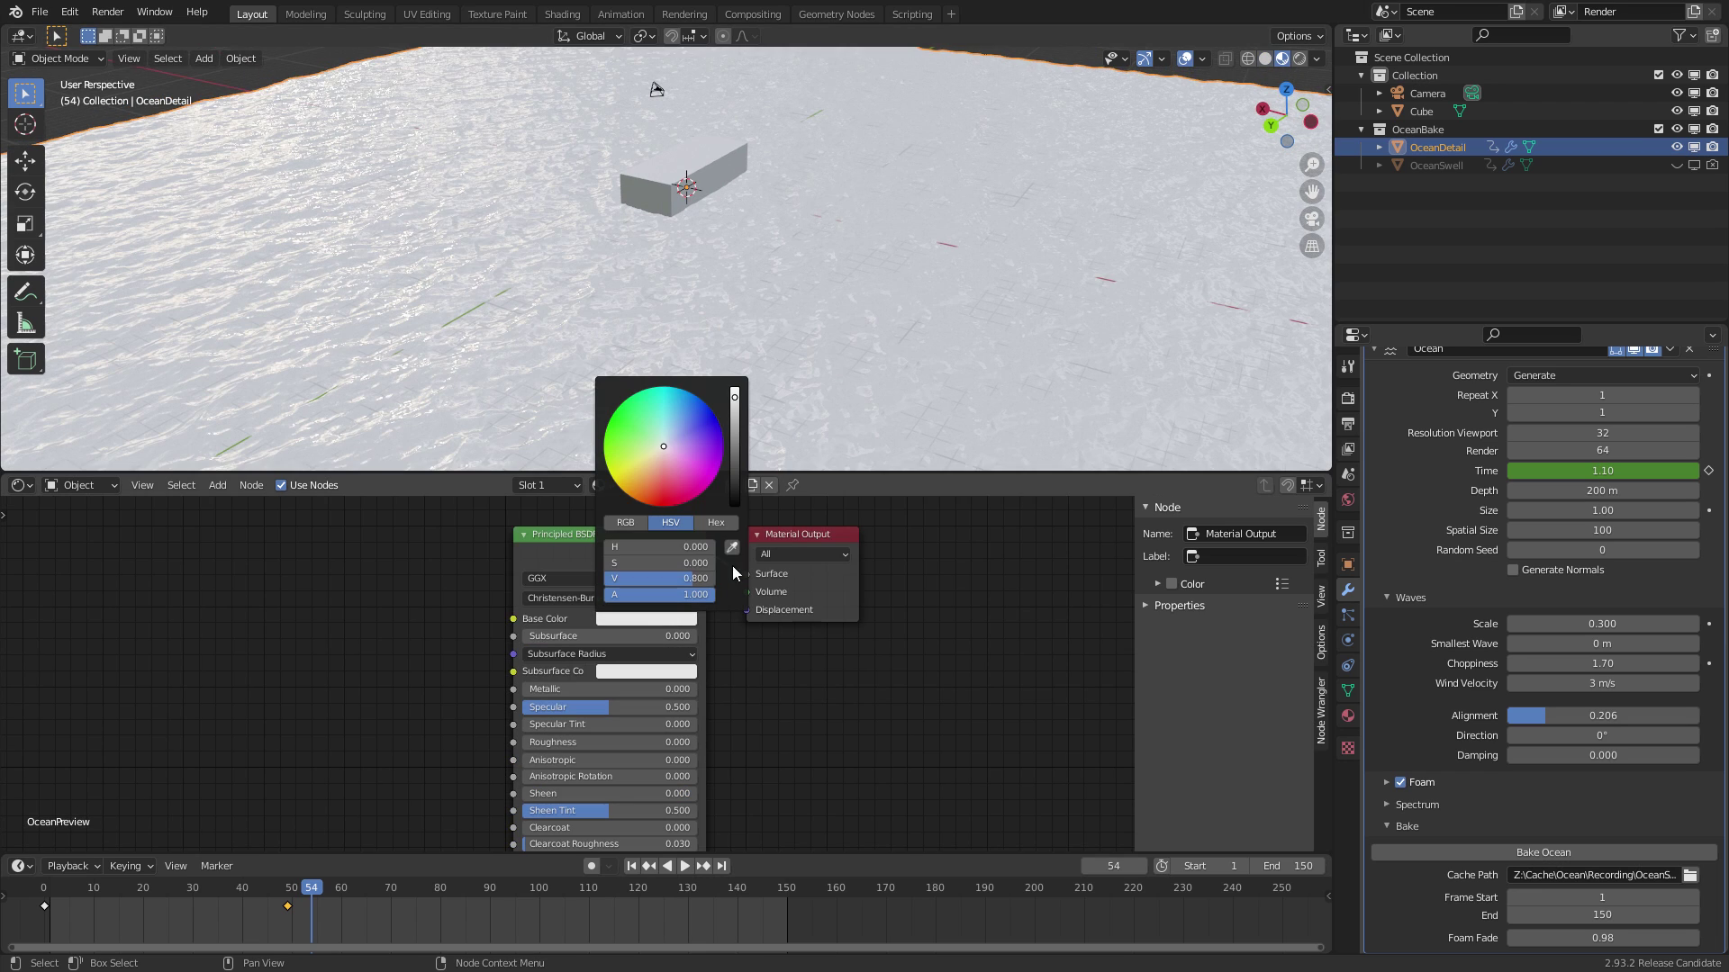
drag(737, 437, 742, 521)
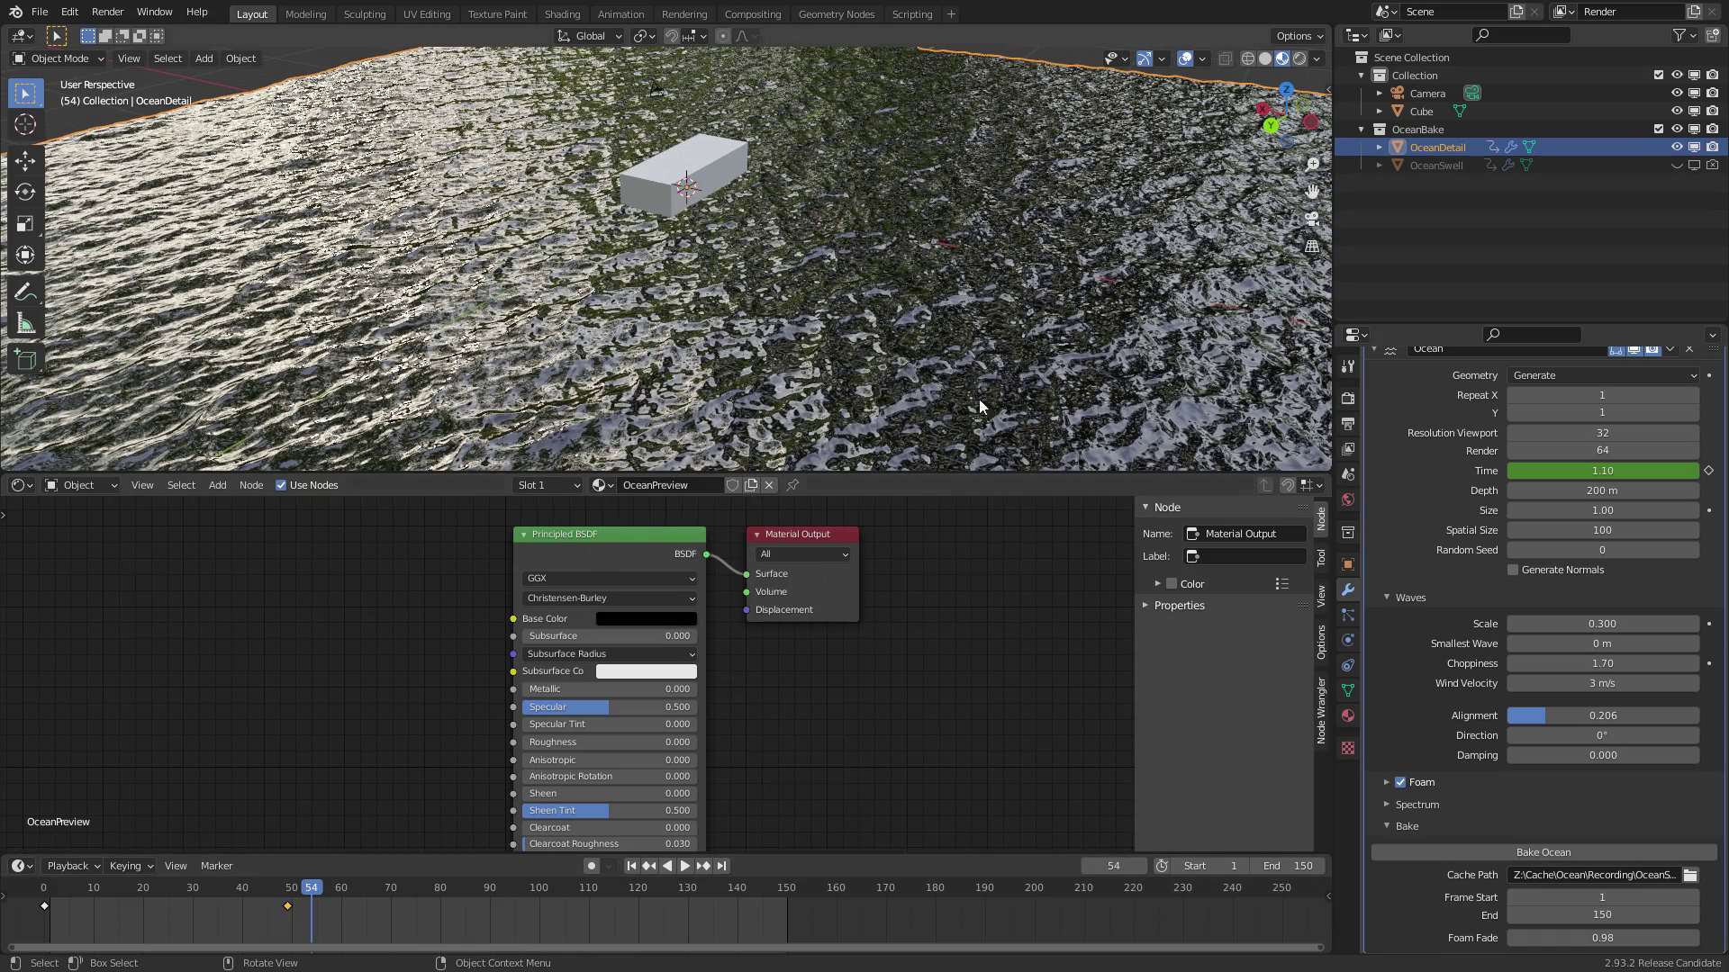
Change the viewport's preview lighting to the blue-sky environment with a bright golden horizon
click(1317, 59)
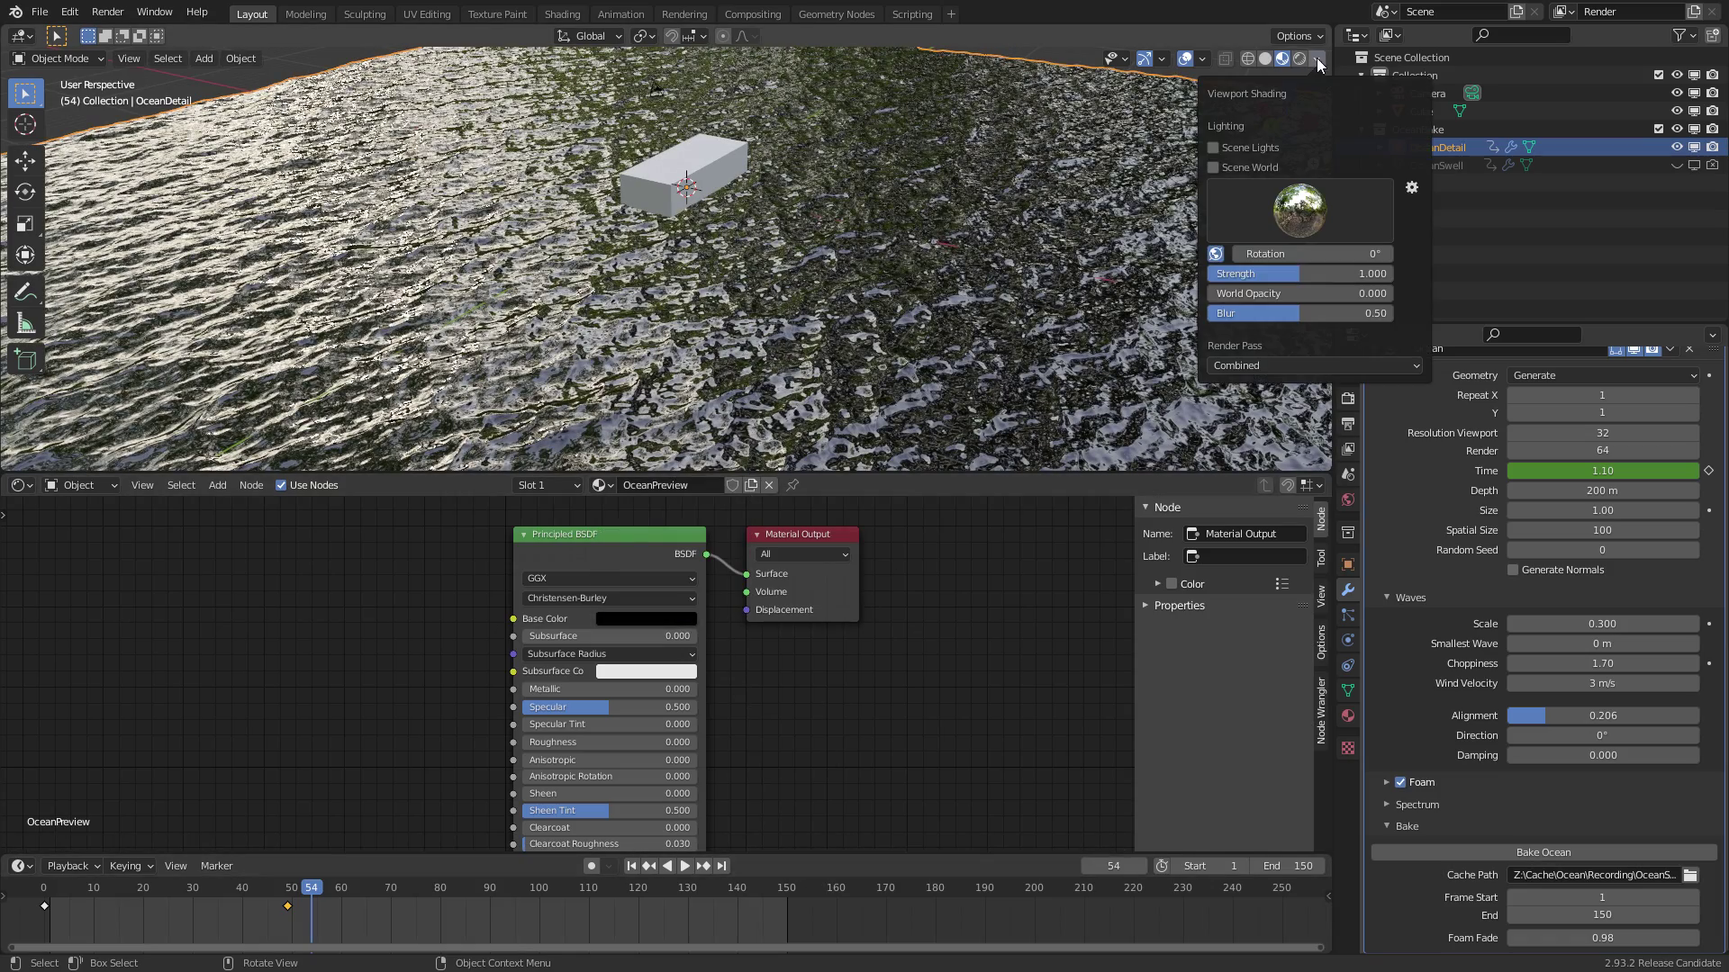
click(1322, 196)
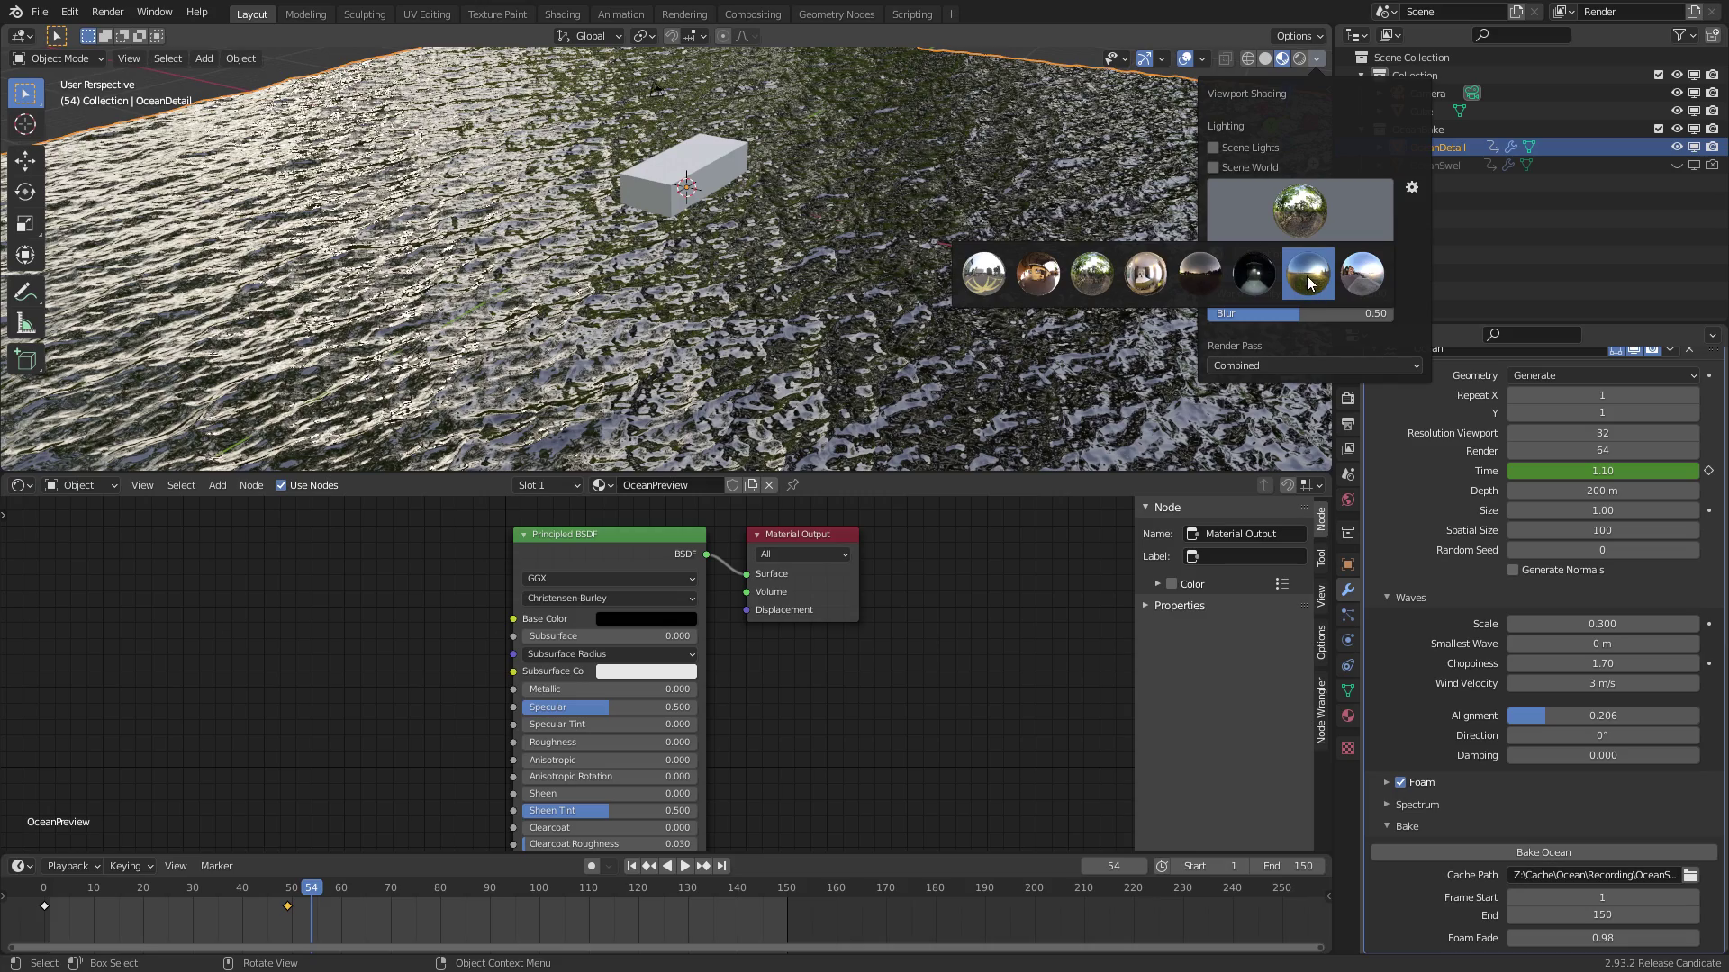
click(1309, 285)
mouse_move(970, 251)
middle_down()
mouse_move(754, 268)
mouse_move(807, 246)
mouse_move(894, 241)
mouse_move(723, 283)
mouse_move(694, 317)
mouse_move(716, 246)
mouse_move(834, 265)
middle_up()
Assign the shortcut Shift+Ctrl+A to the Search entry for adding shader nodes
middle_drag(319, 634, 479, 625)
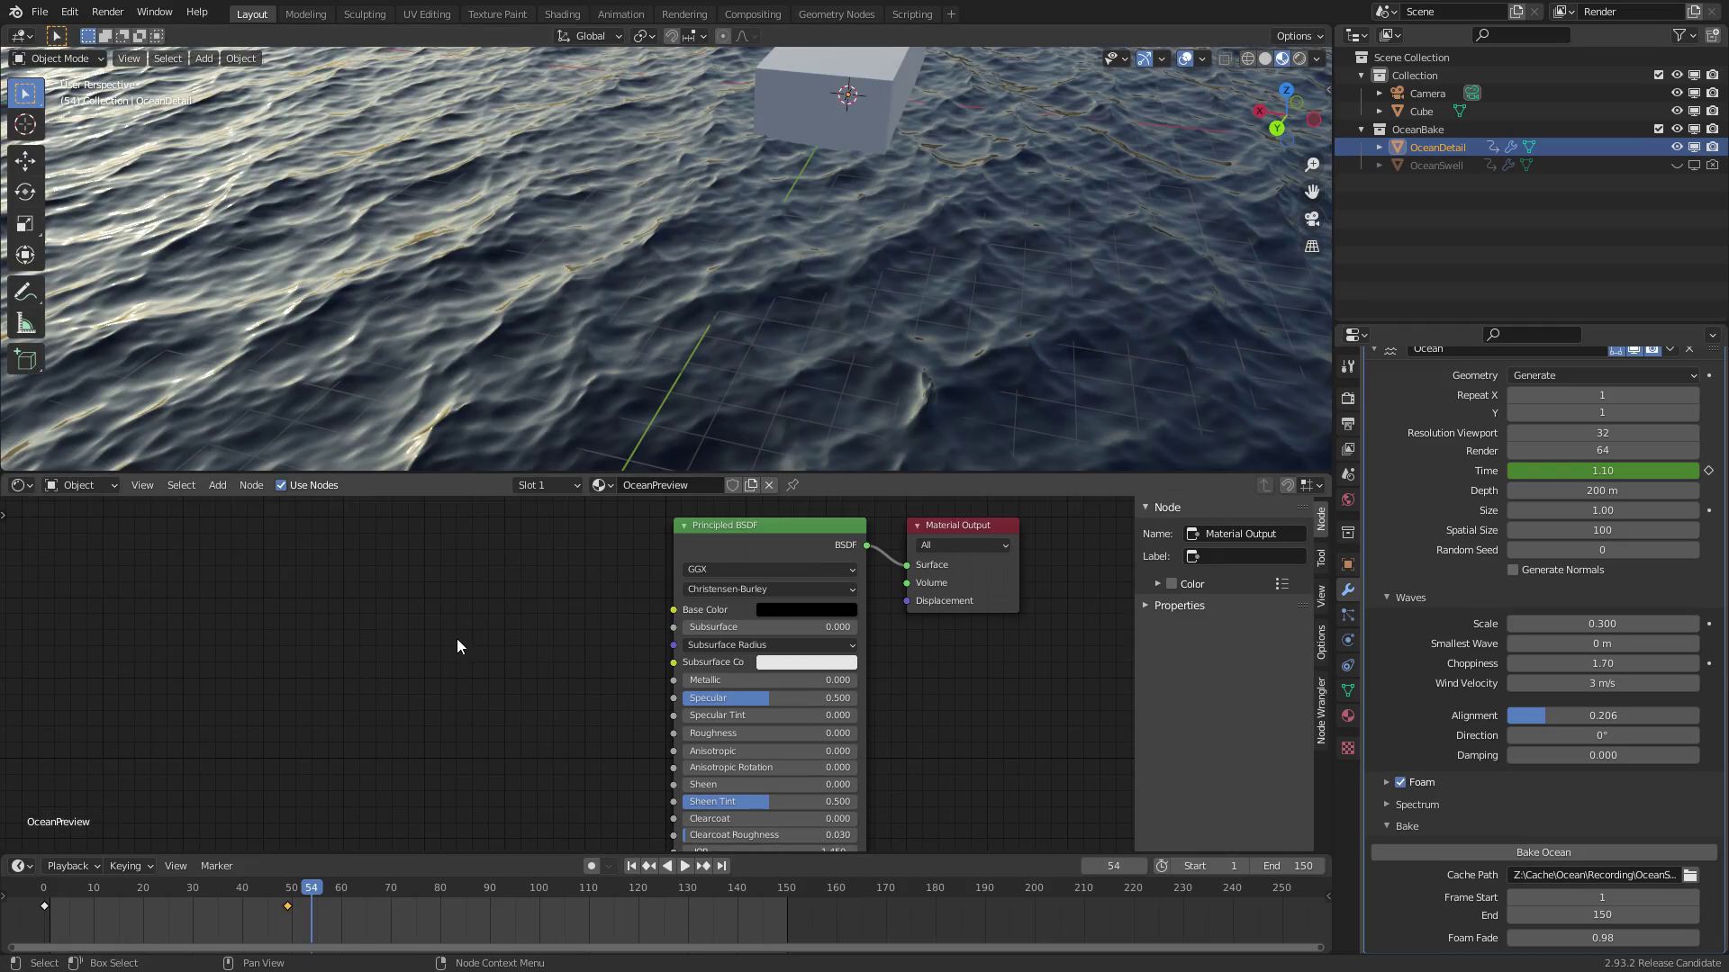
key(shift+a)
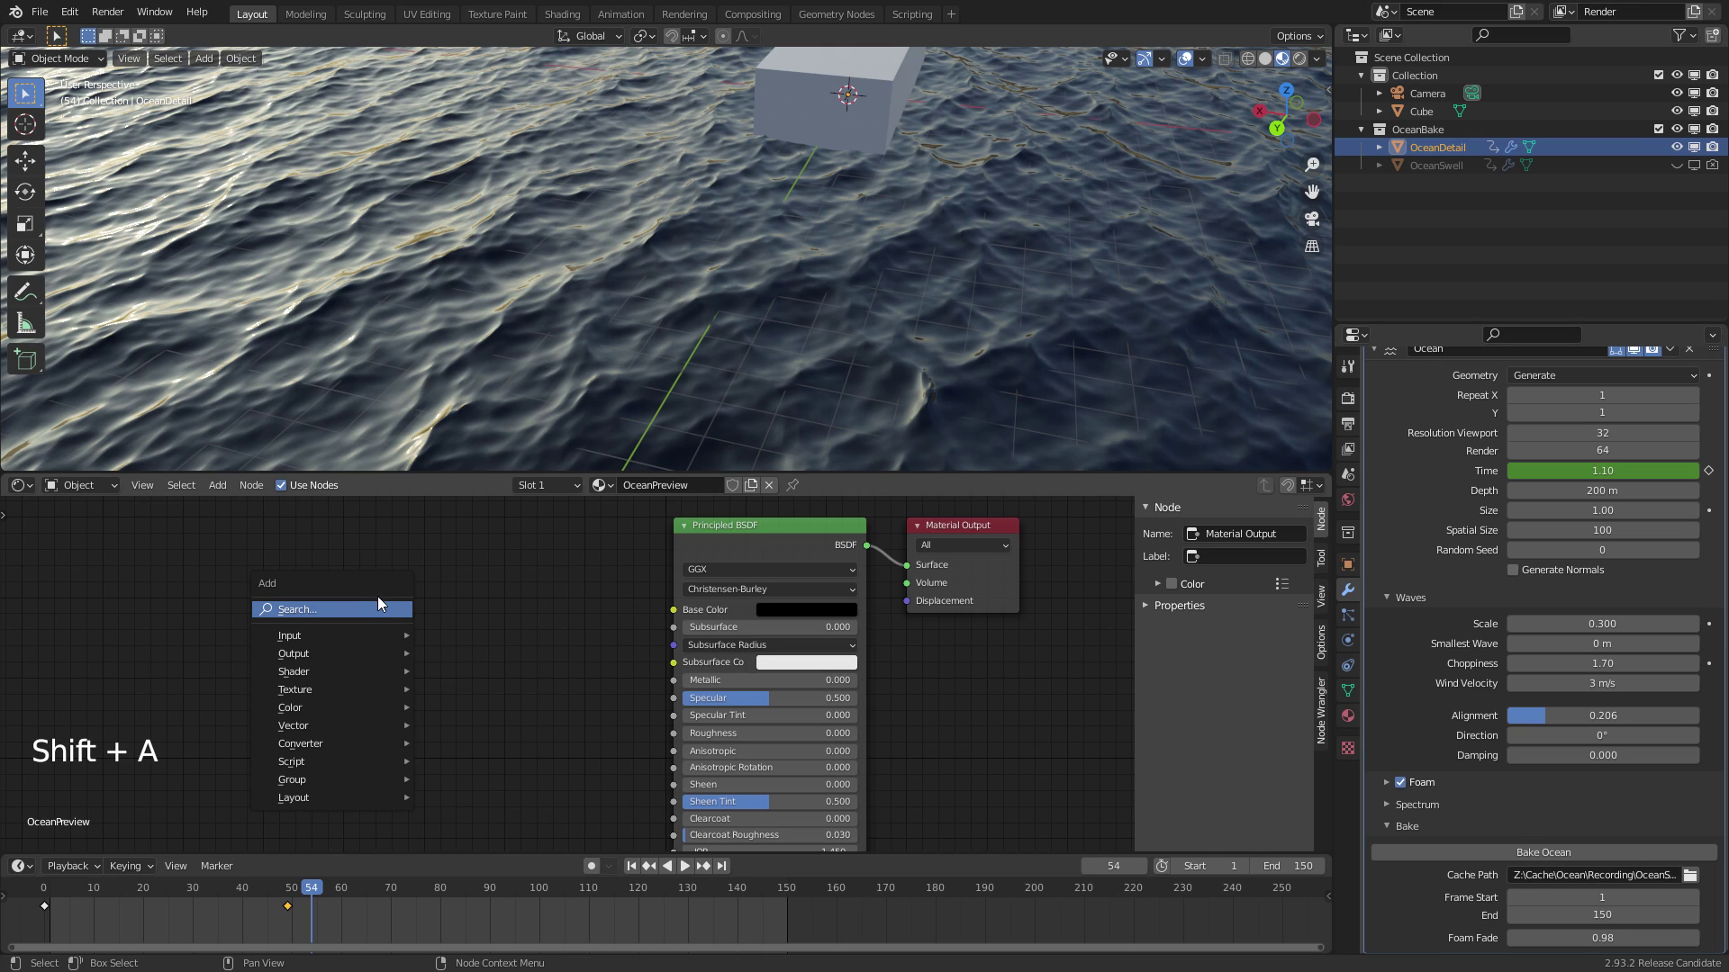
right_click(326, 609)
right_click(338, 613)
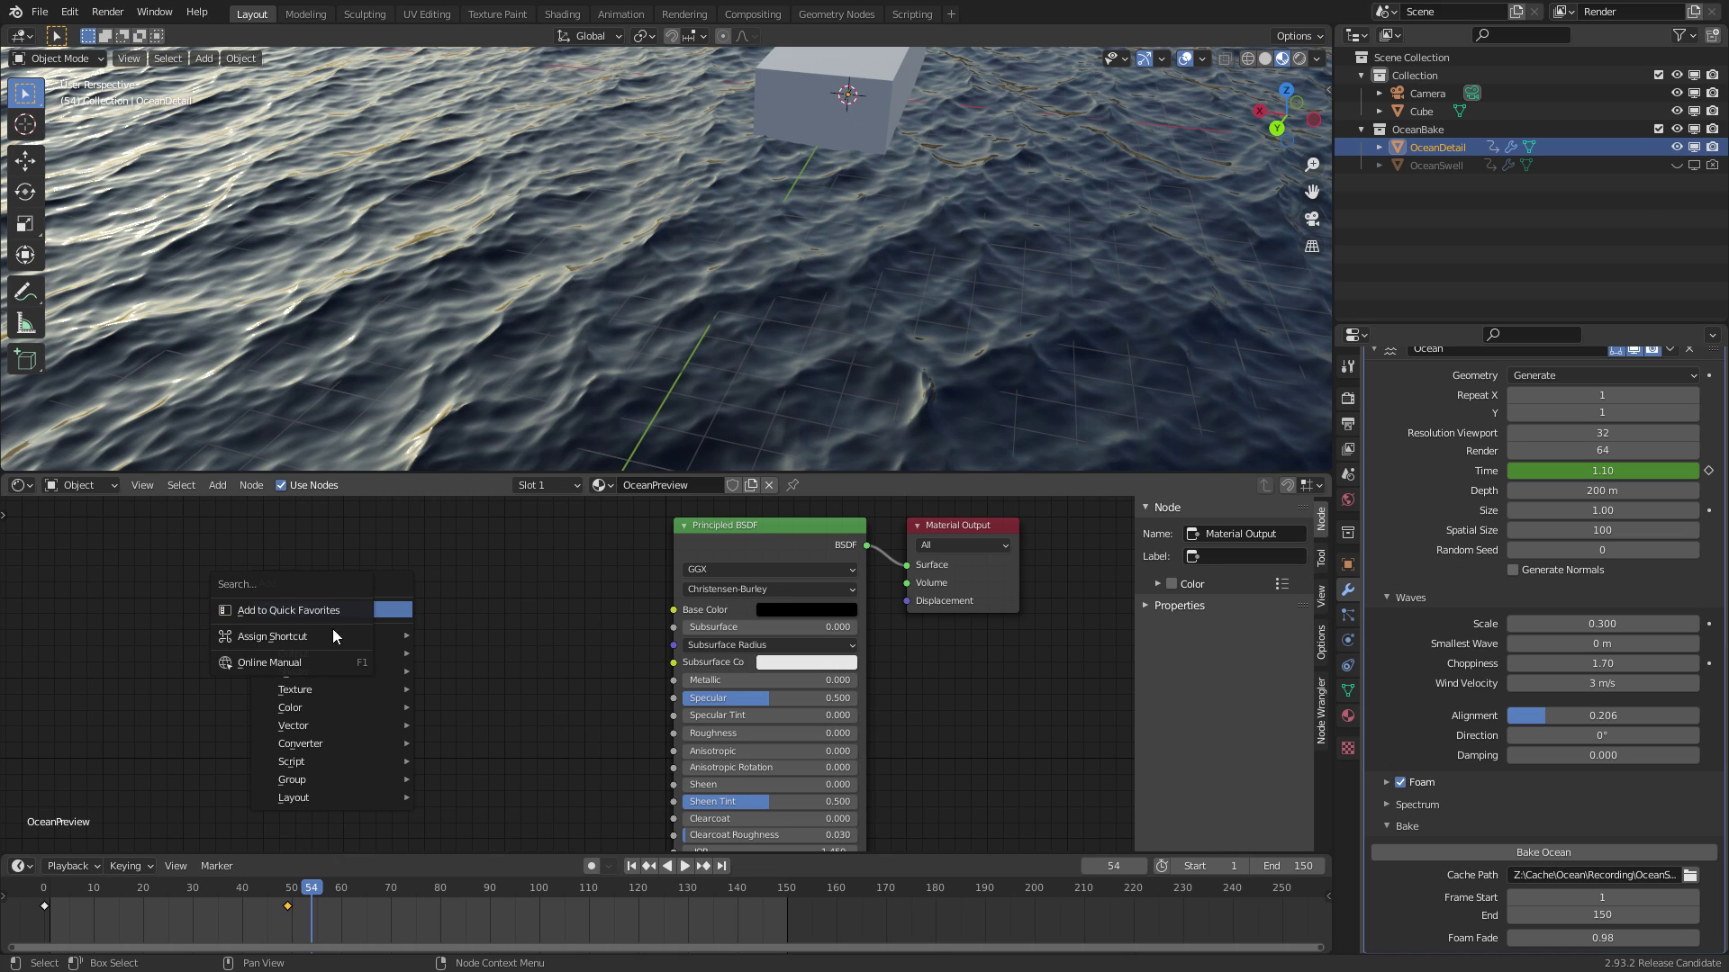
click(363, 628)
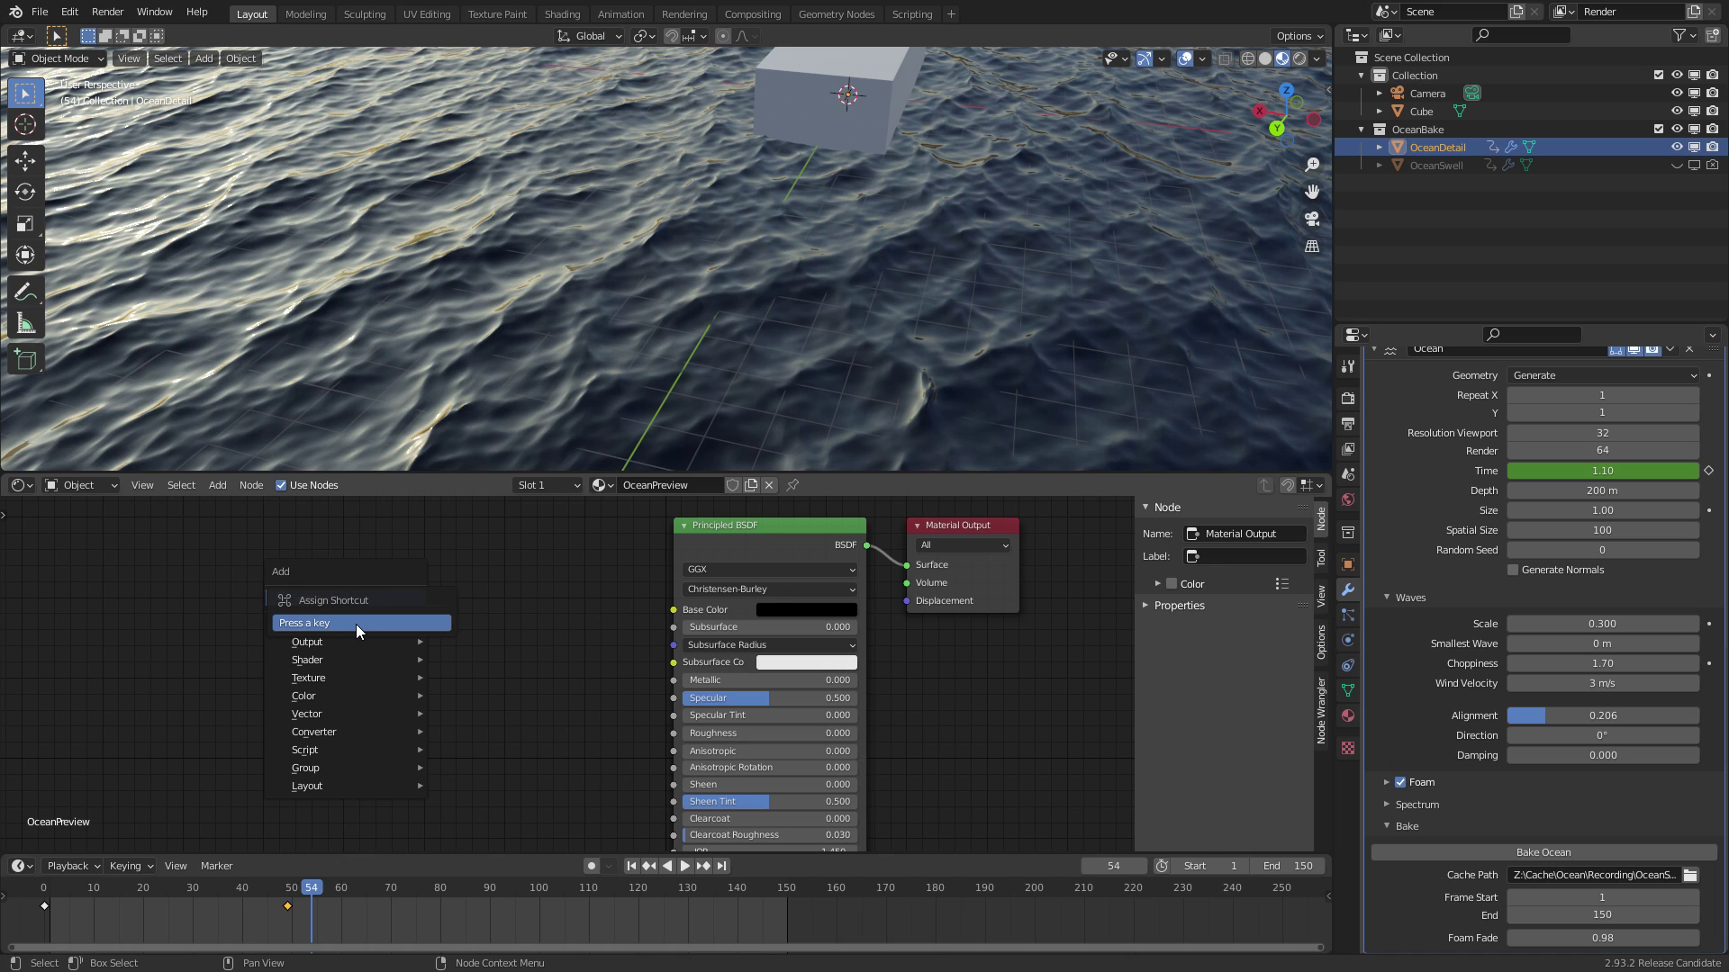
key(ctrl+shift+a)
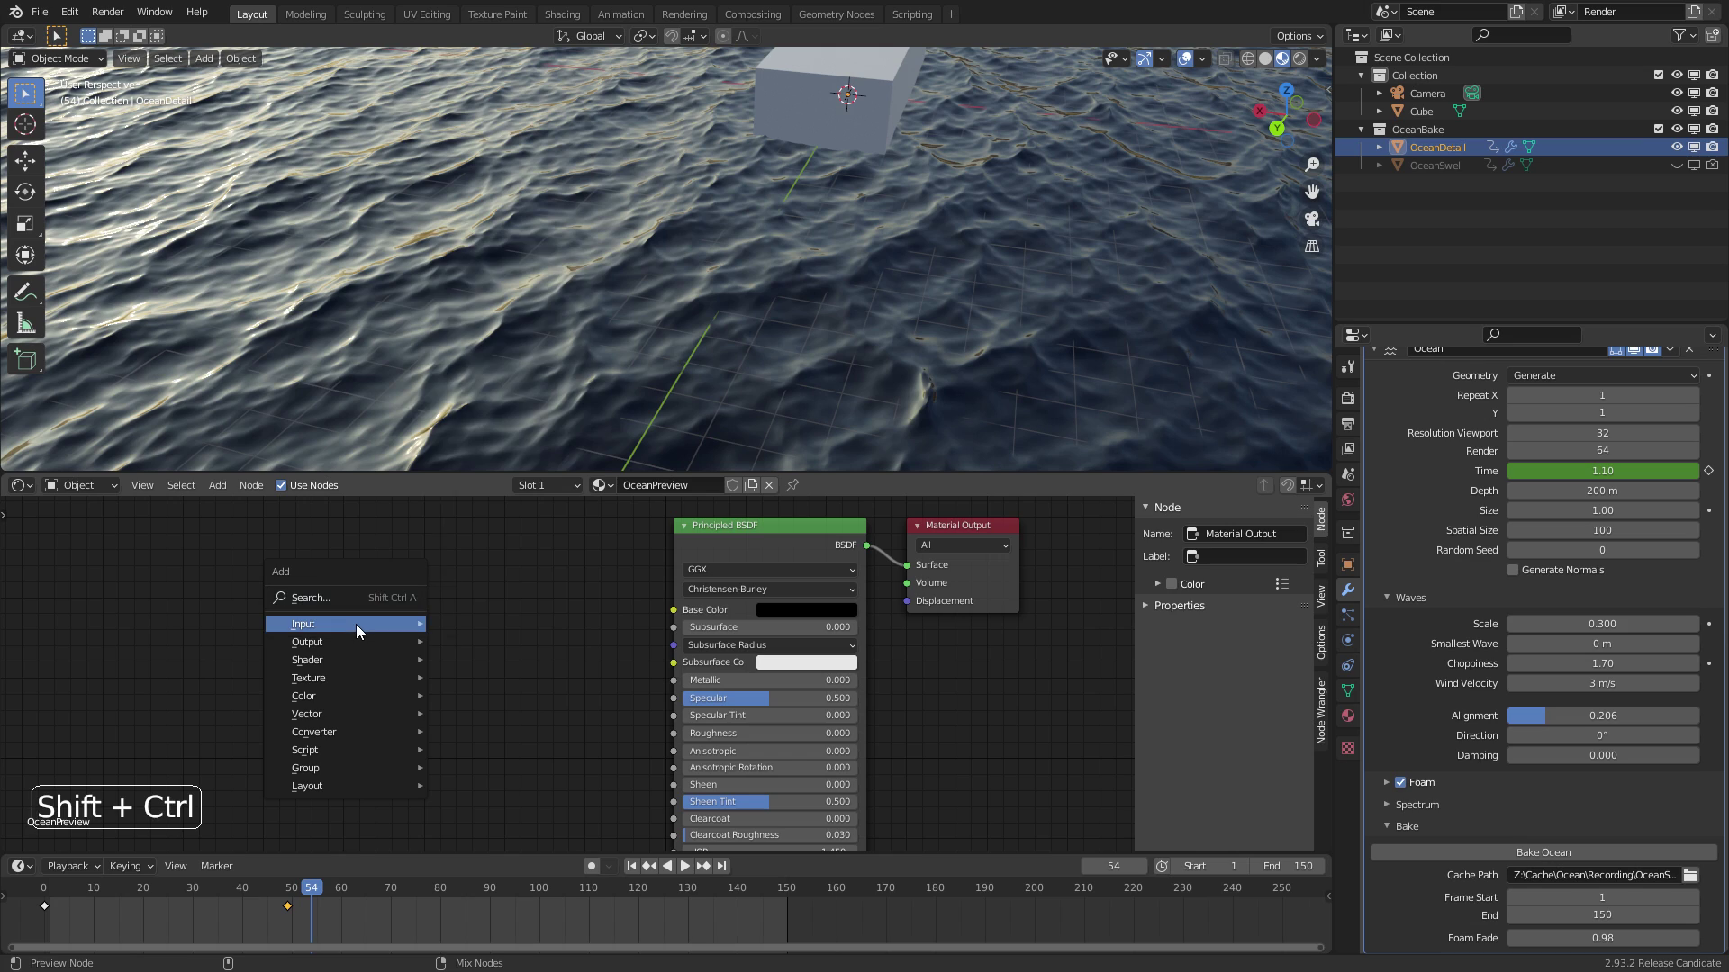
middle_drag(381, 636, 389, 627)
key(ctrl+shift+a)
text(attr)
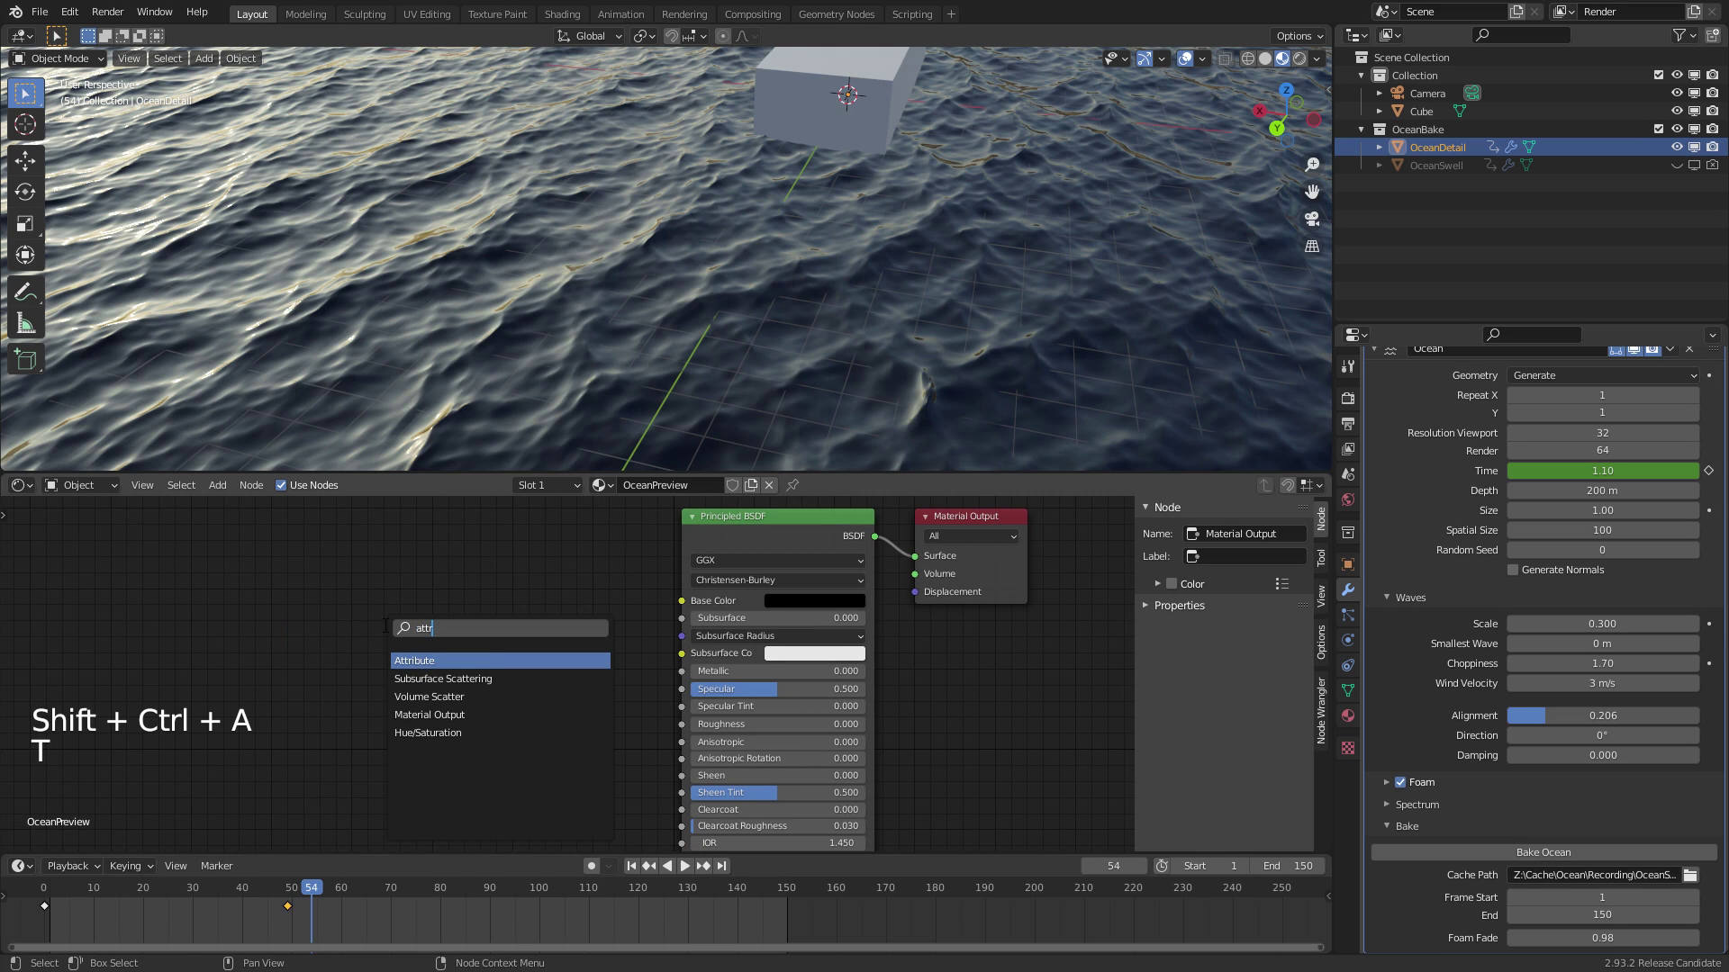
key(Escape)
Add an Attribute input node to the OceanPreview material, placed before the Principled BSDF
key(shift+a)
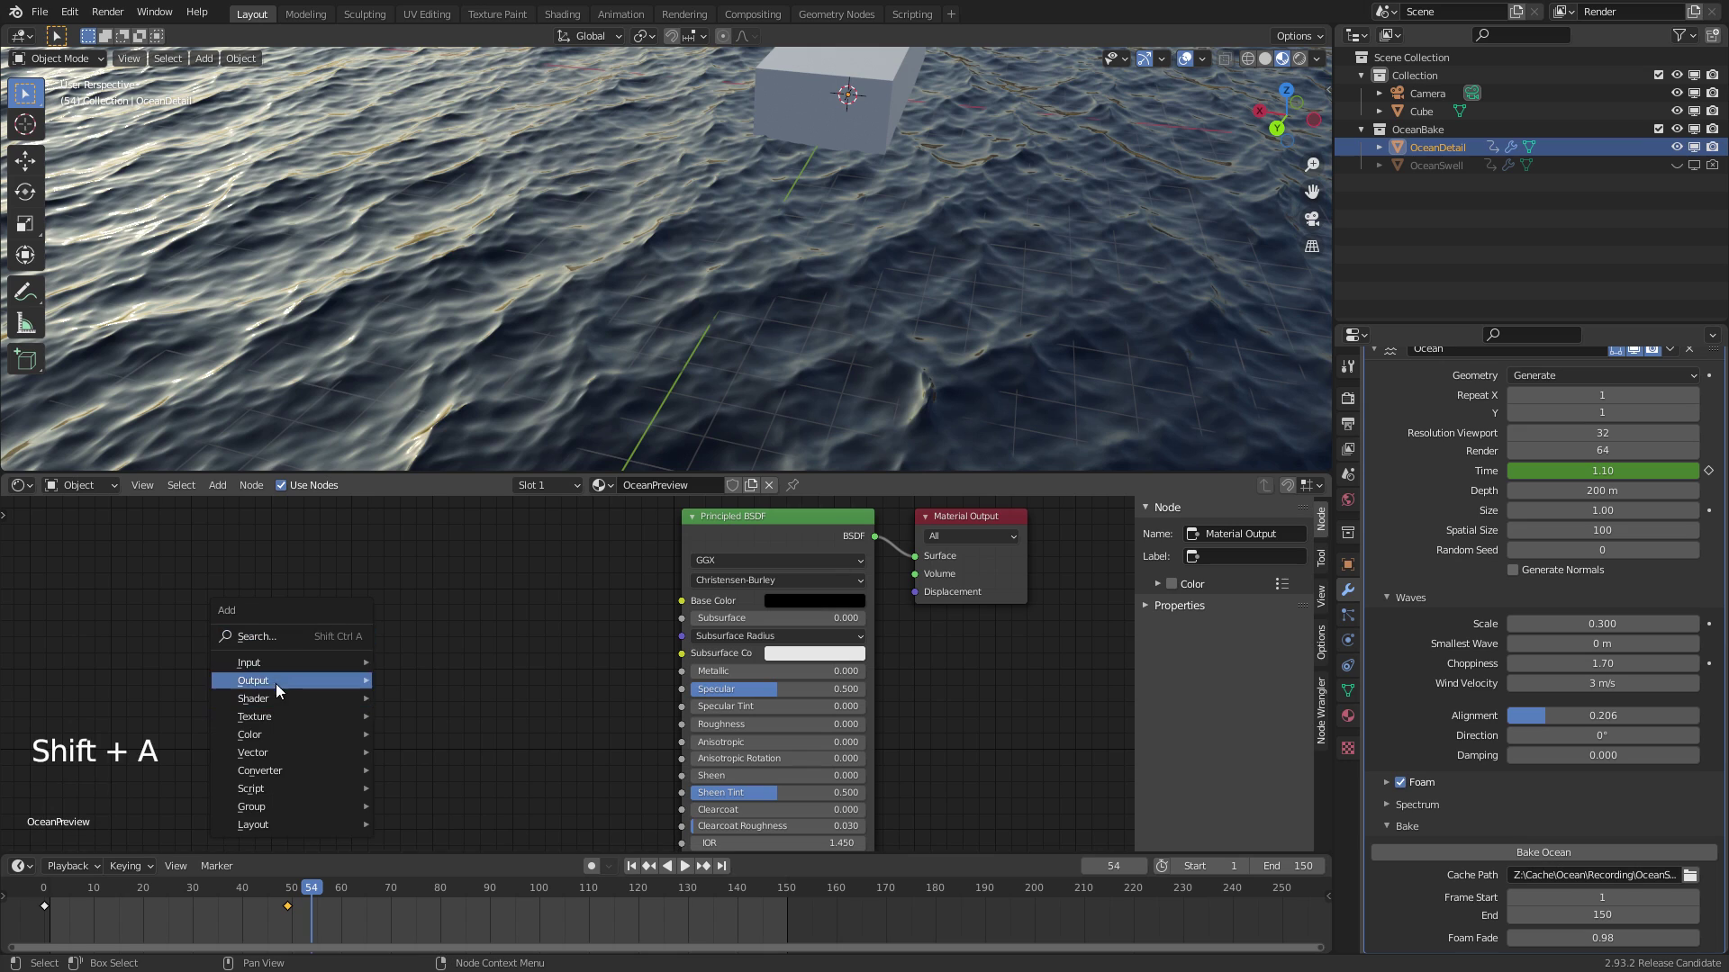
key(shift+a)
mouse_move(335, 713)
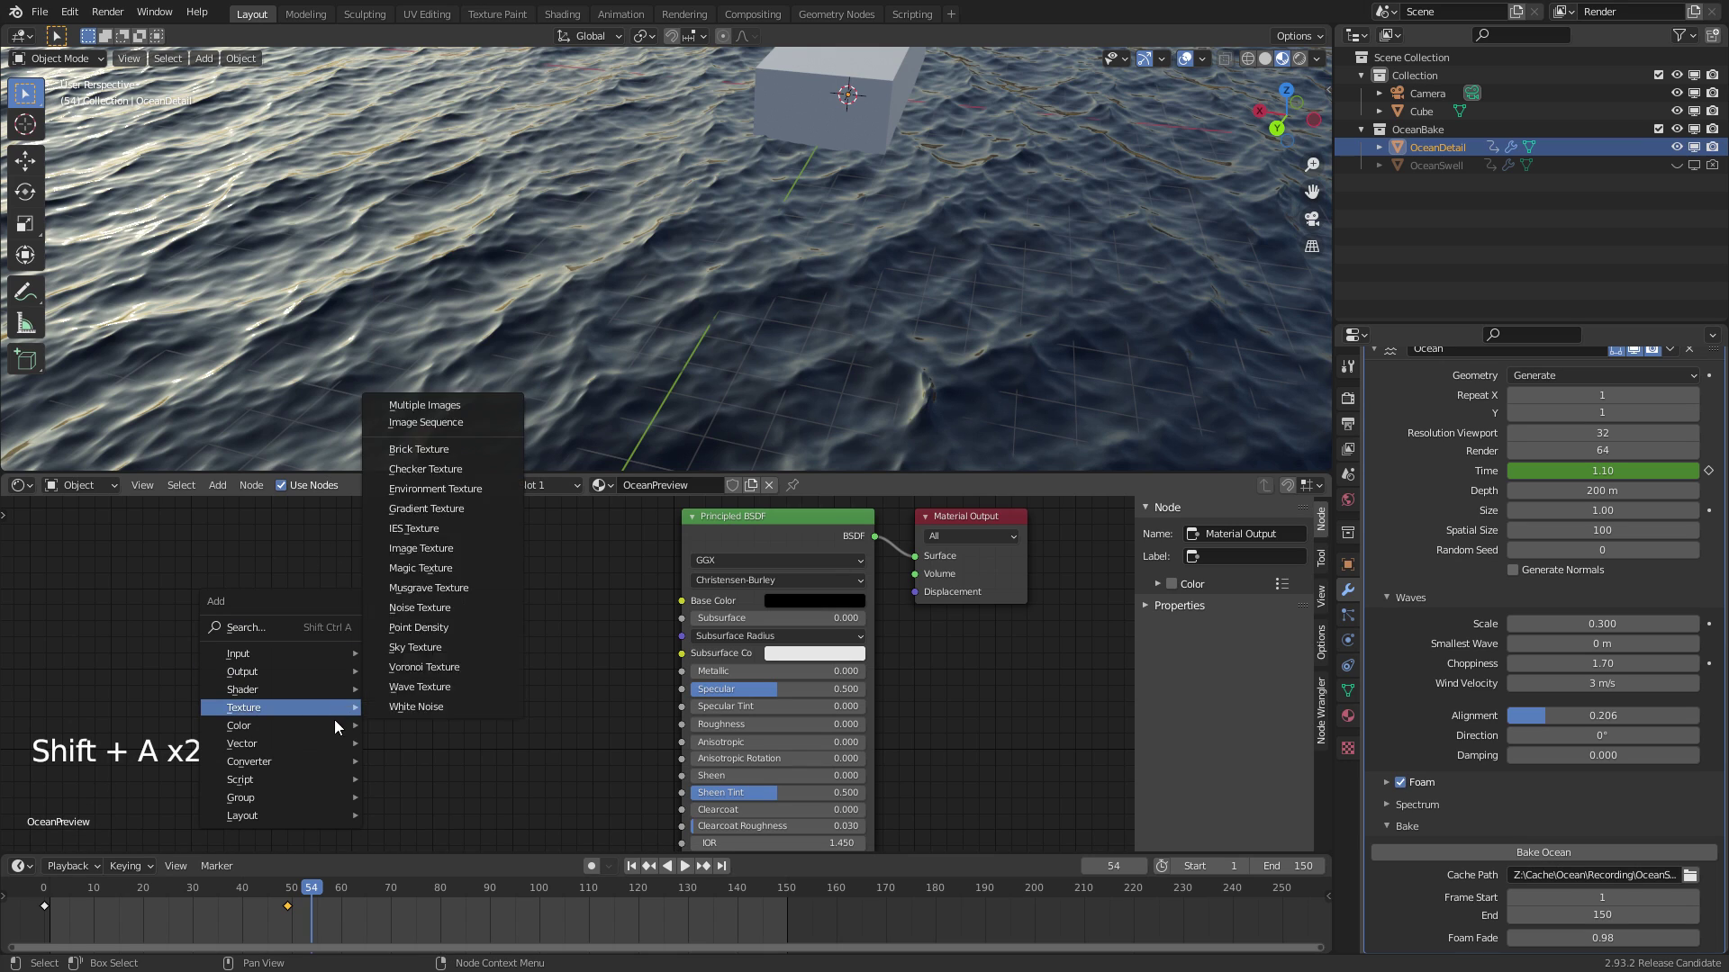
mouse_move(322, 762)
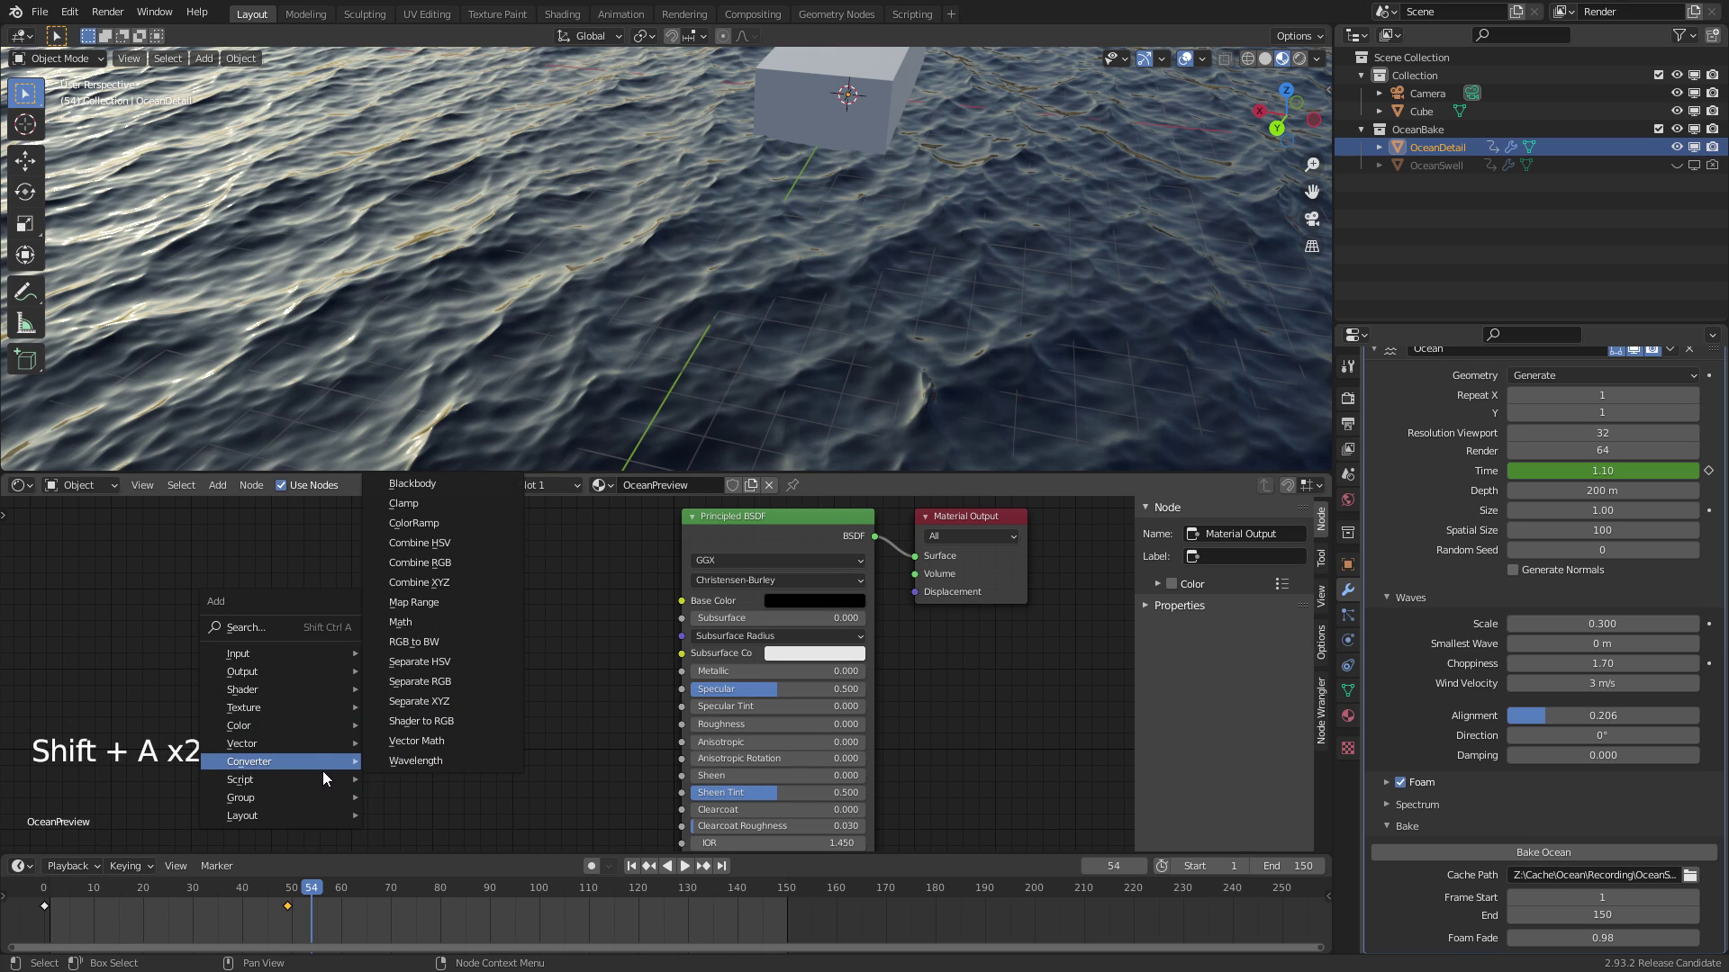
mouse_move(295, 655)
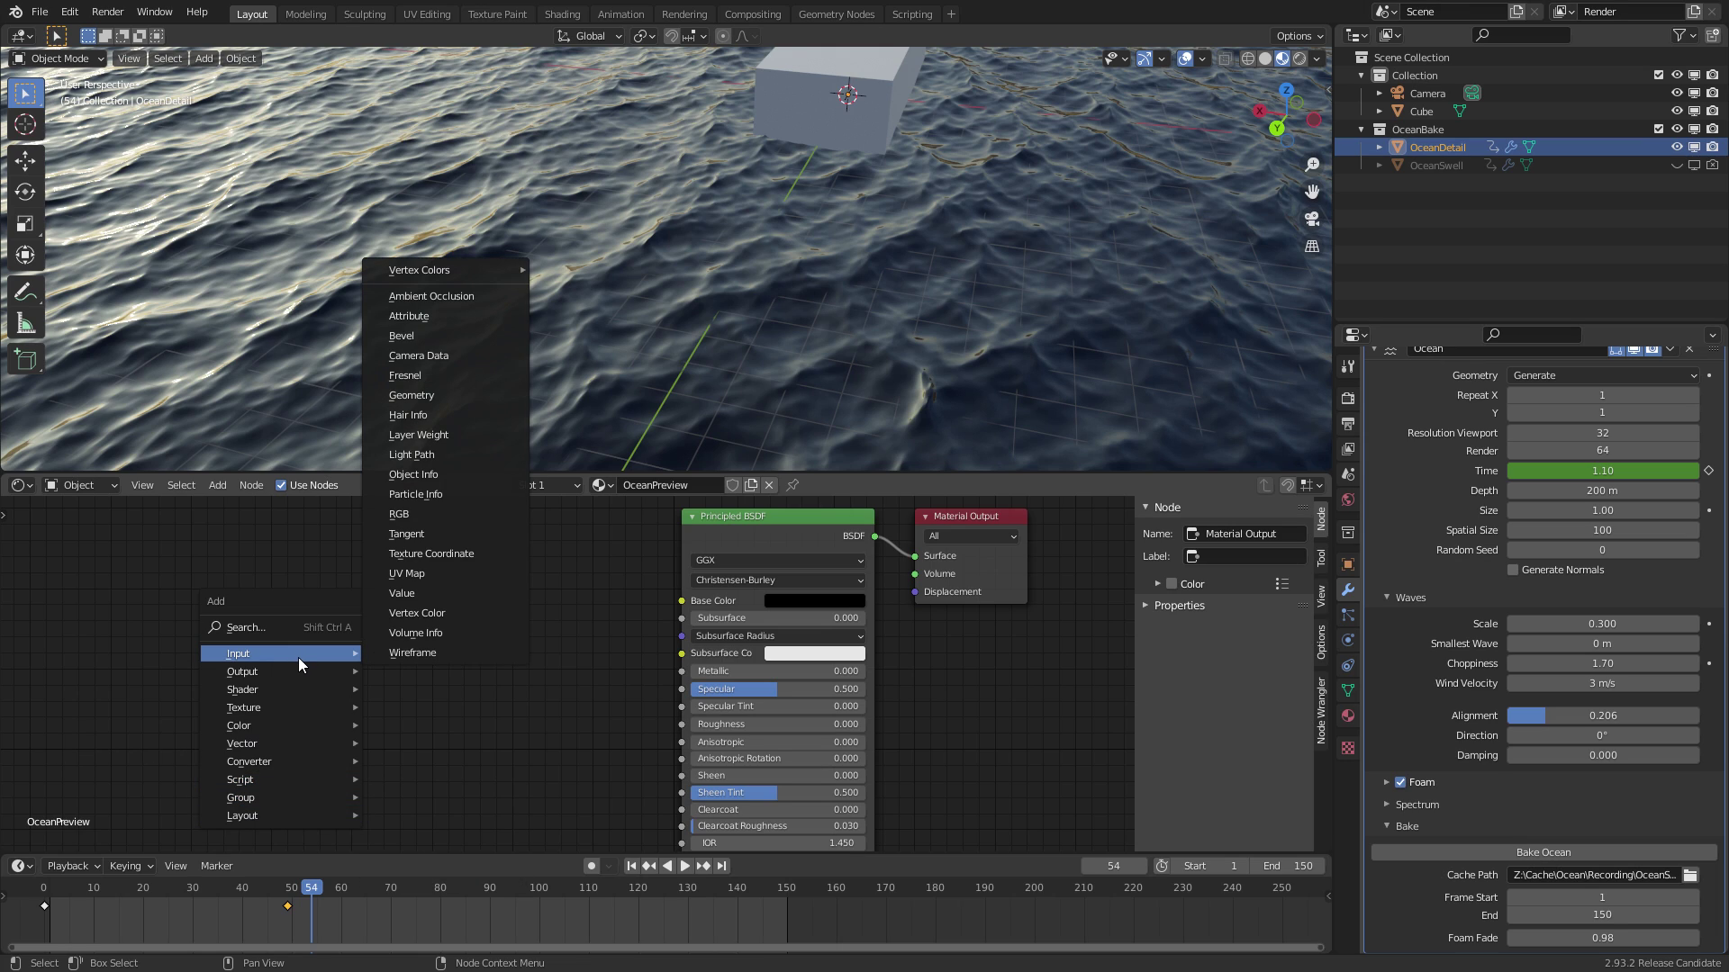
click(456, 315)
click(267, 613)
click(299, 724)
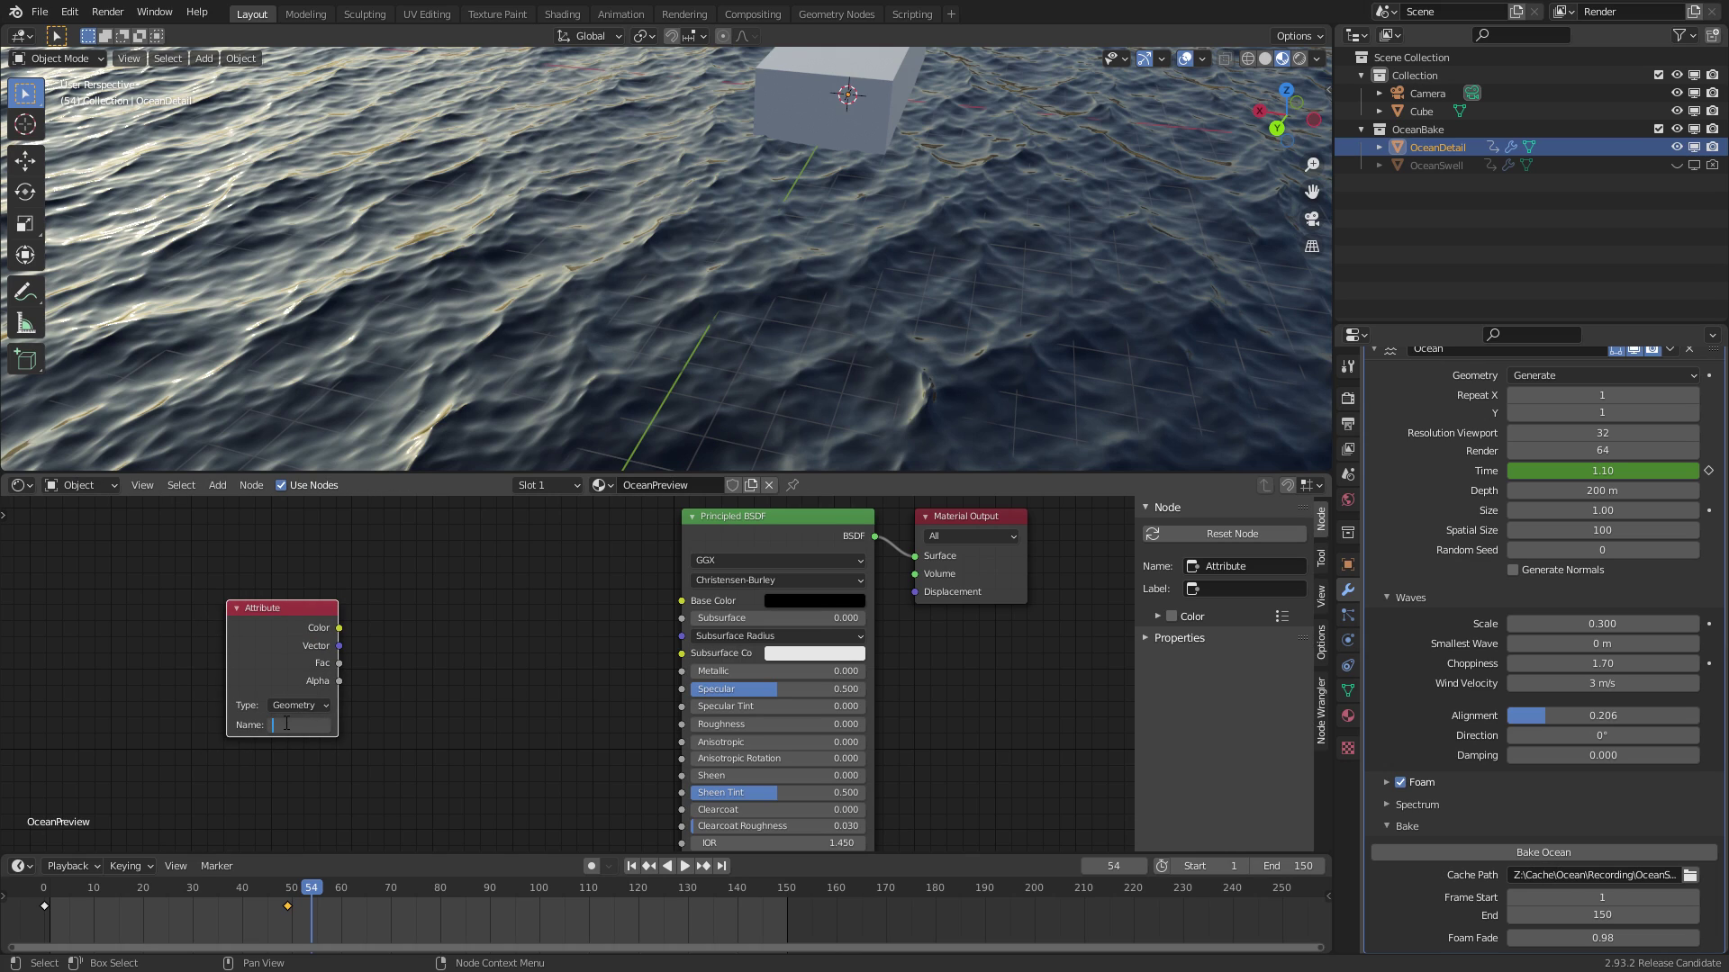
Name the foam data layer of OceanDetail's Ocean modifier foam
click(1385, 782)
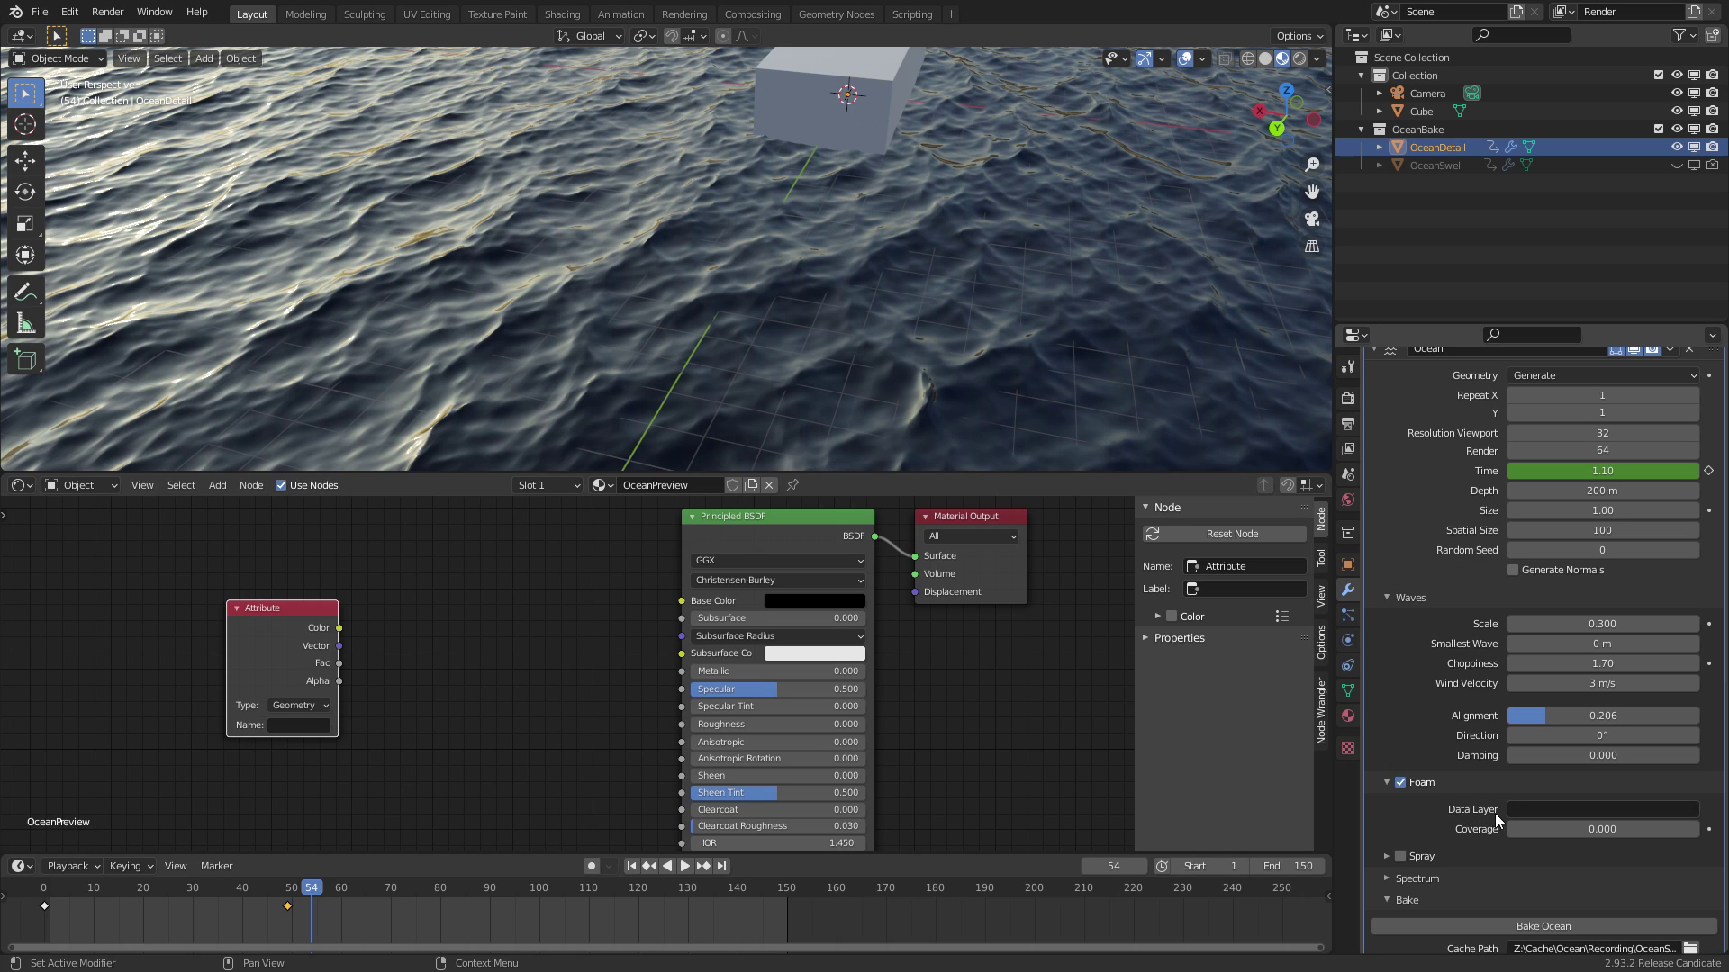
click(1537, 809)
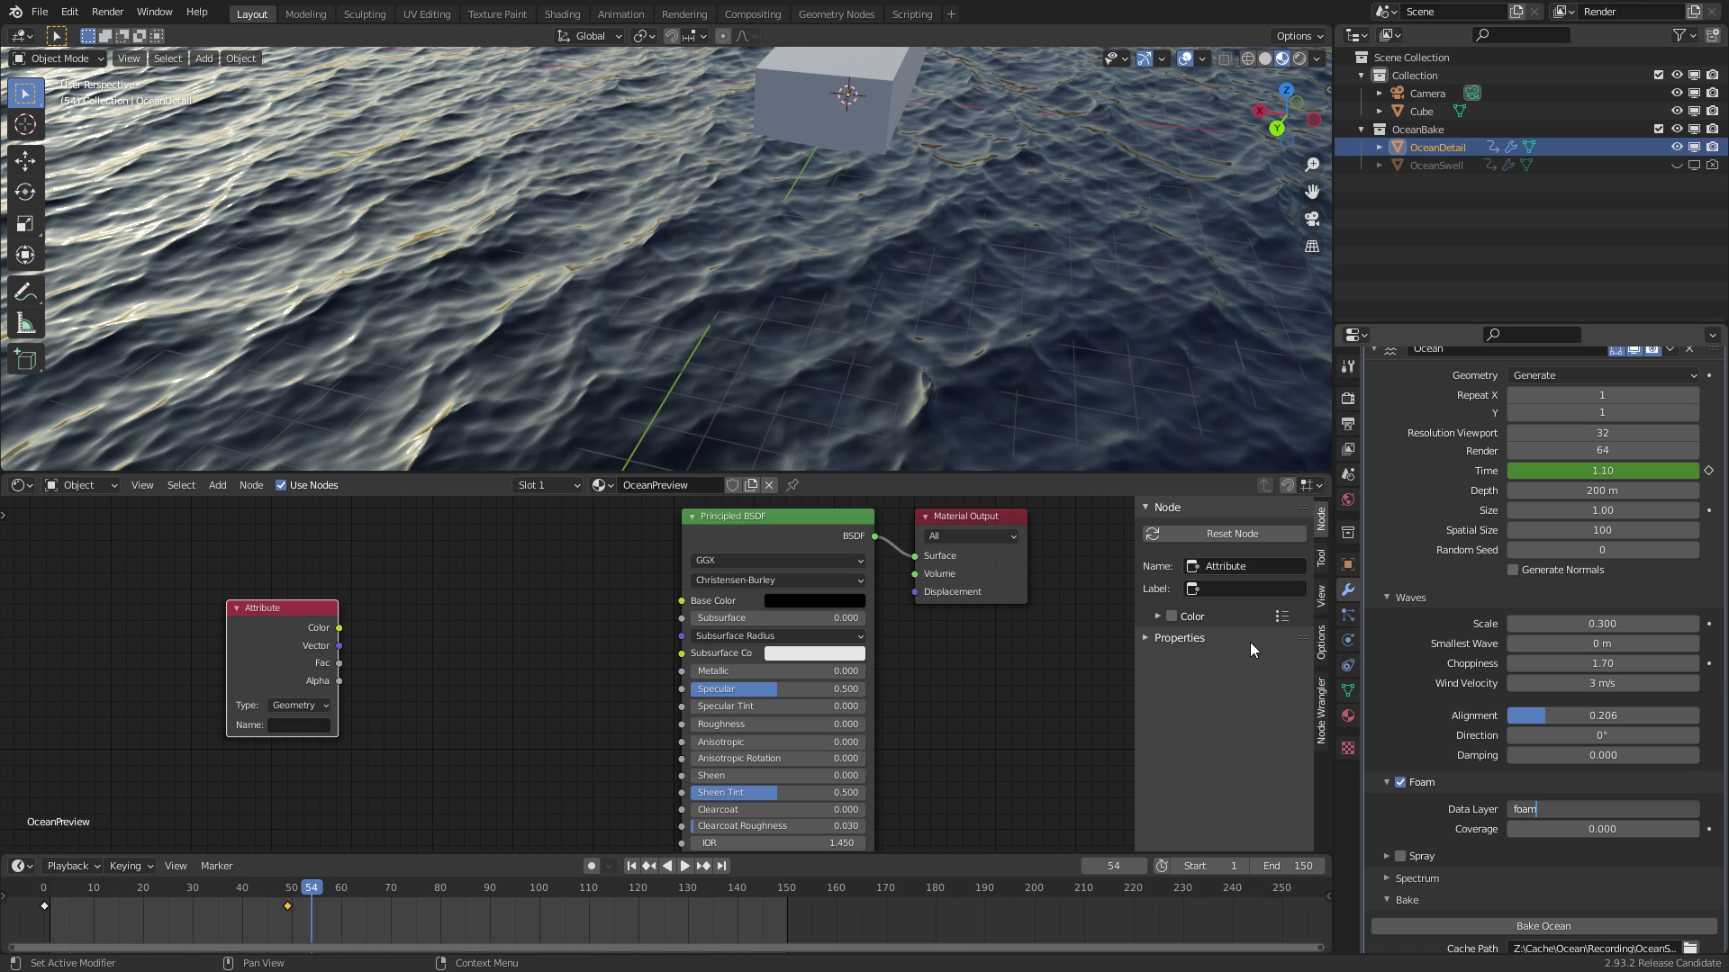
key(Return)
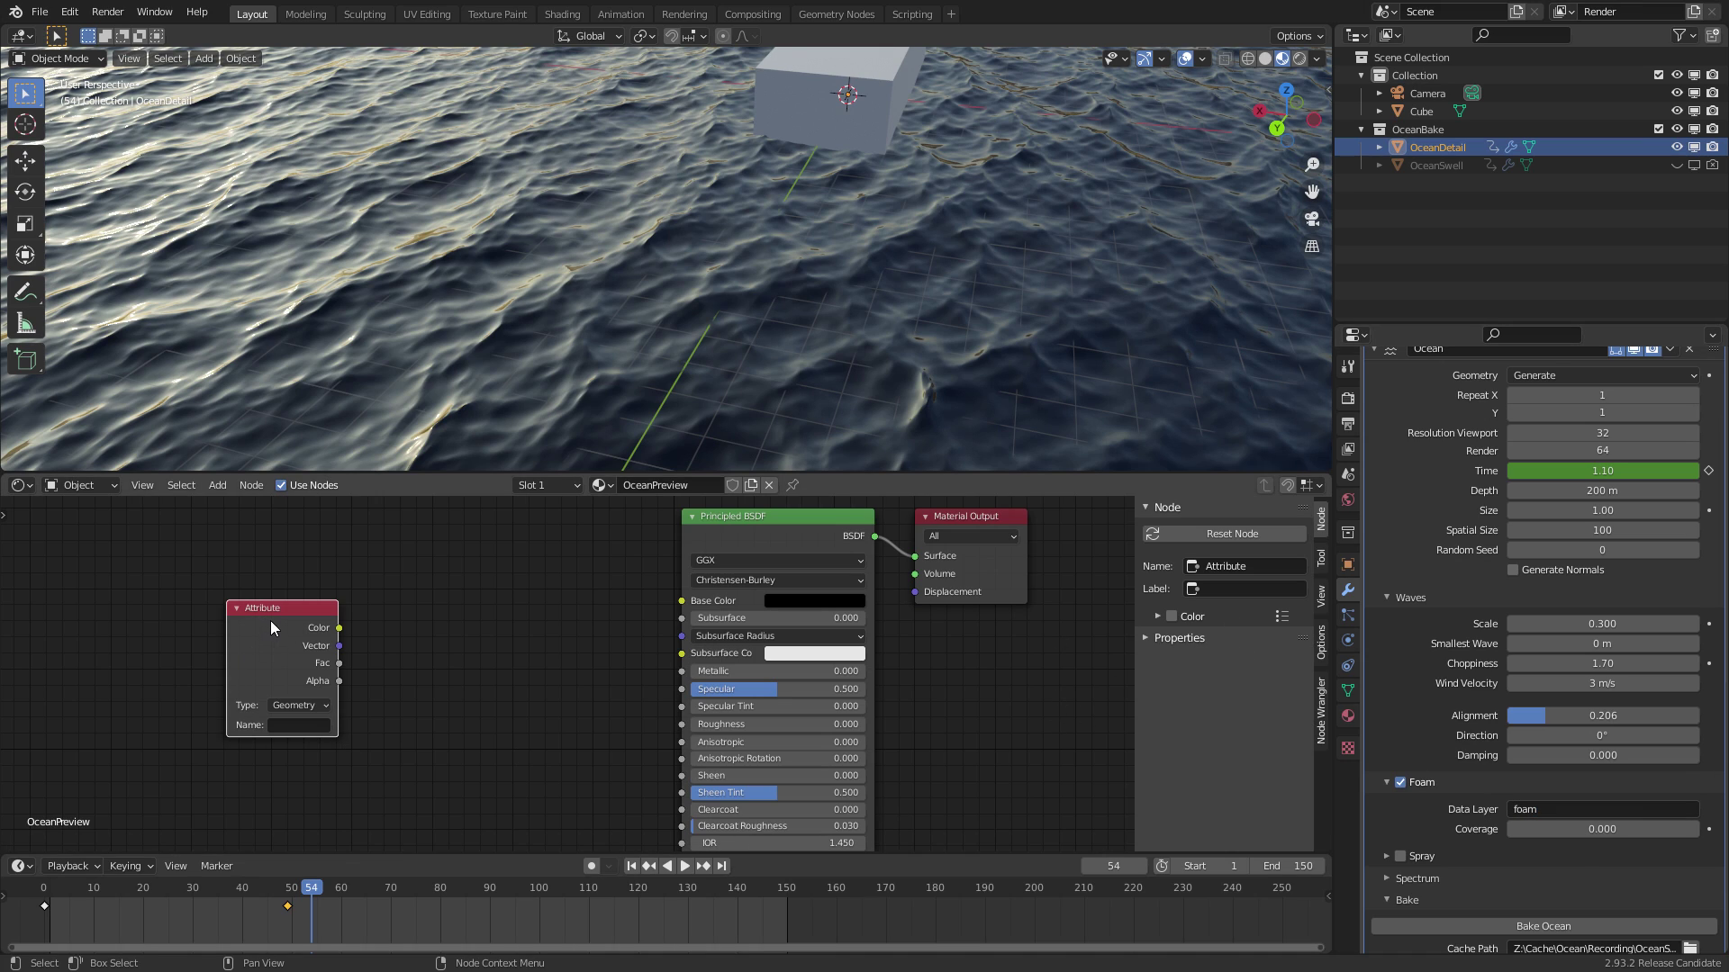
Set the Attribute node's name to foam and connect its Color output to the Principled BSDF's Base Color
text(foam)
key(Return)
scroll(289, 725, up, 1)
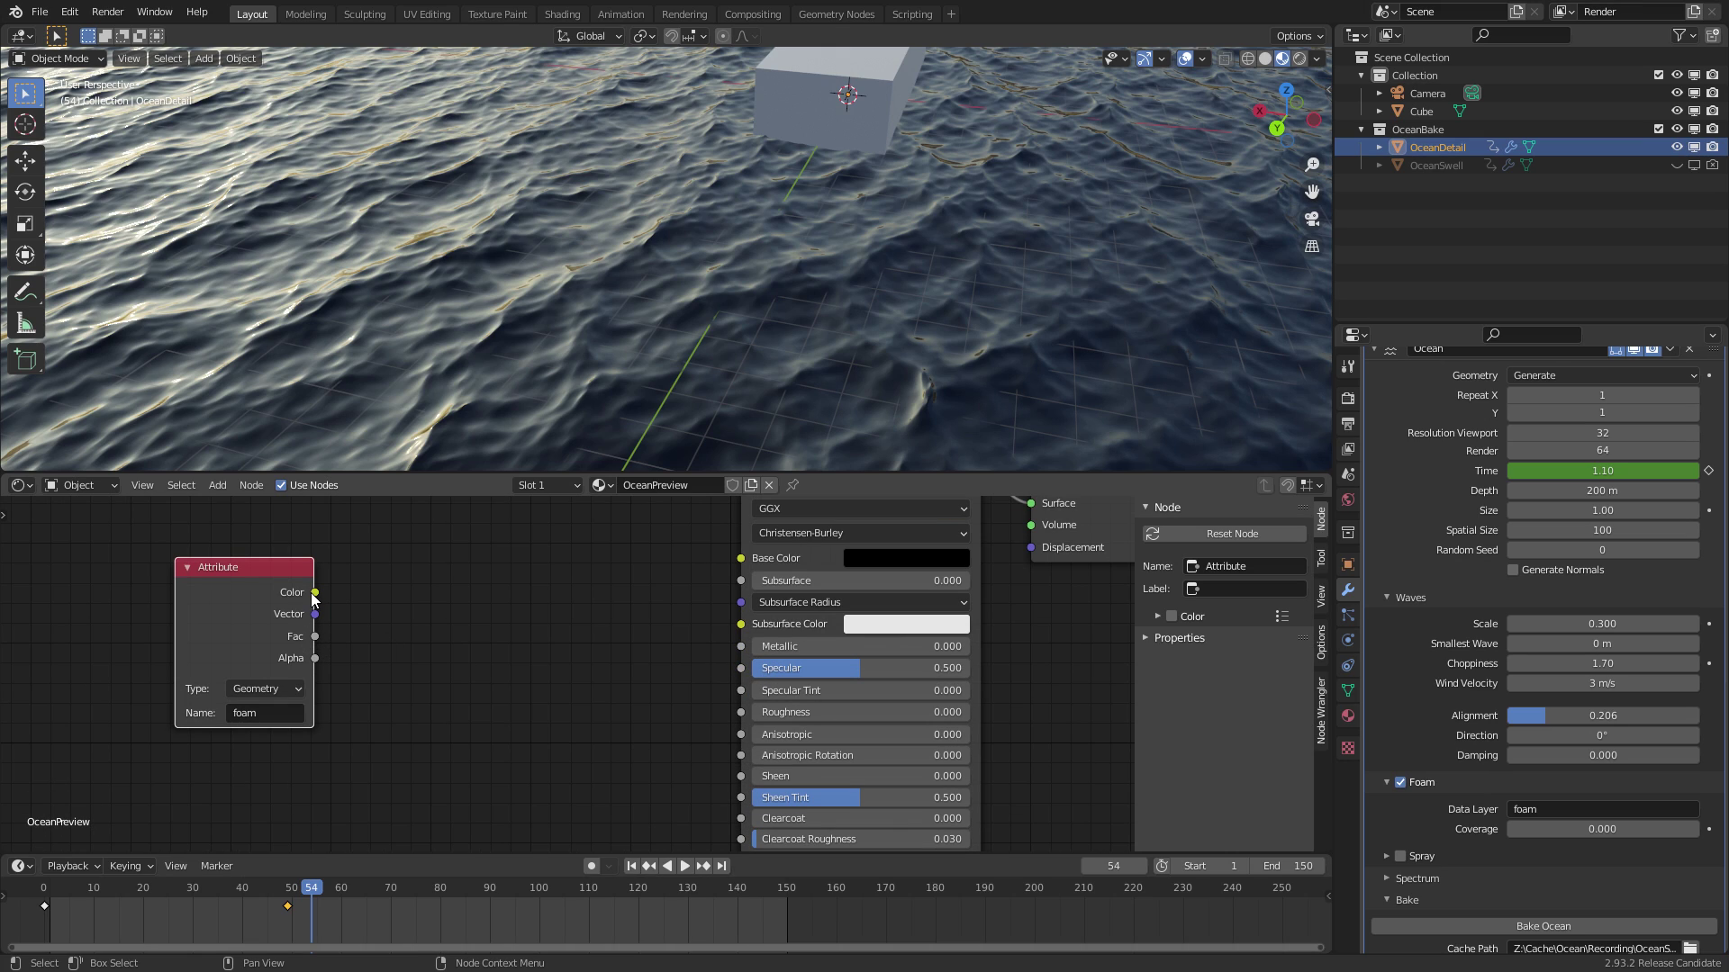
drag(314, 592, 753, 562)
Try an OceanDetail choppiness of 0.5 to see its effect on the foam, and undo the change
middle_drag(1098, 216, 916, 320)
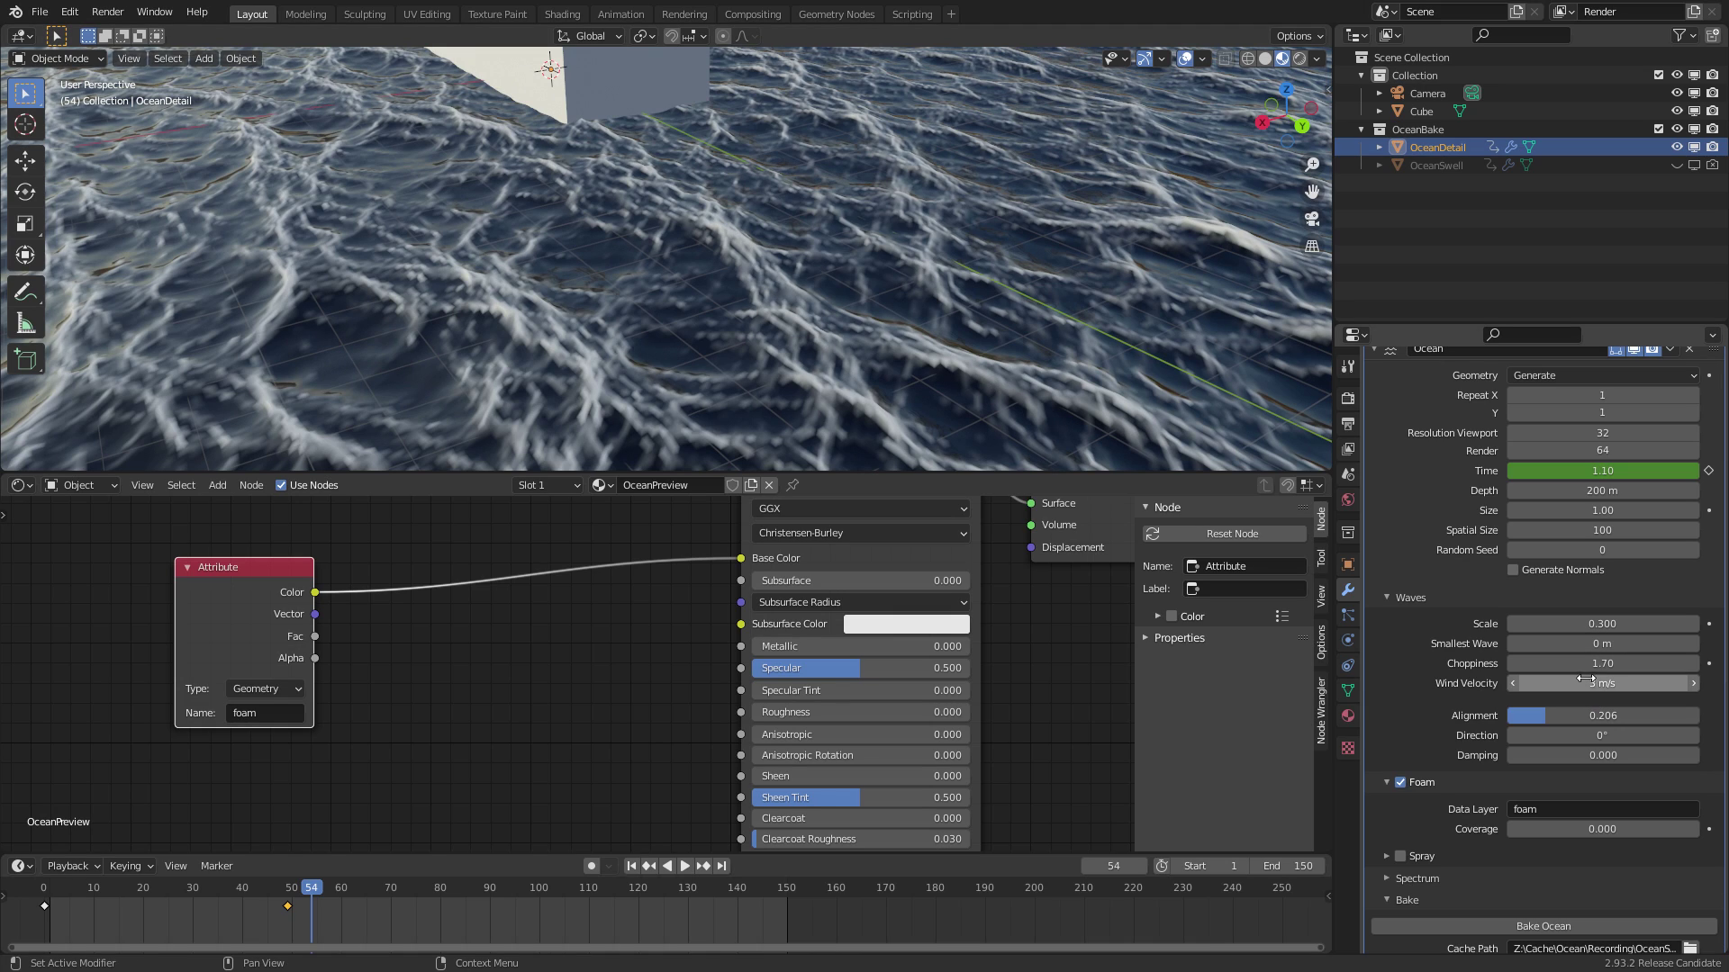
click(1625, 665)
text(1.7)
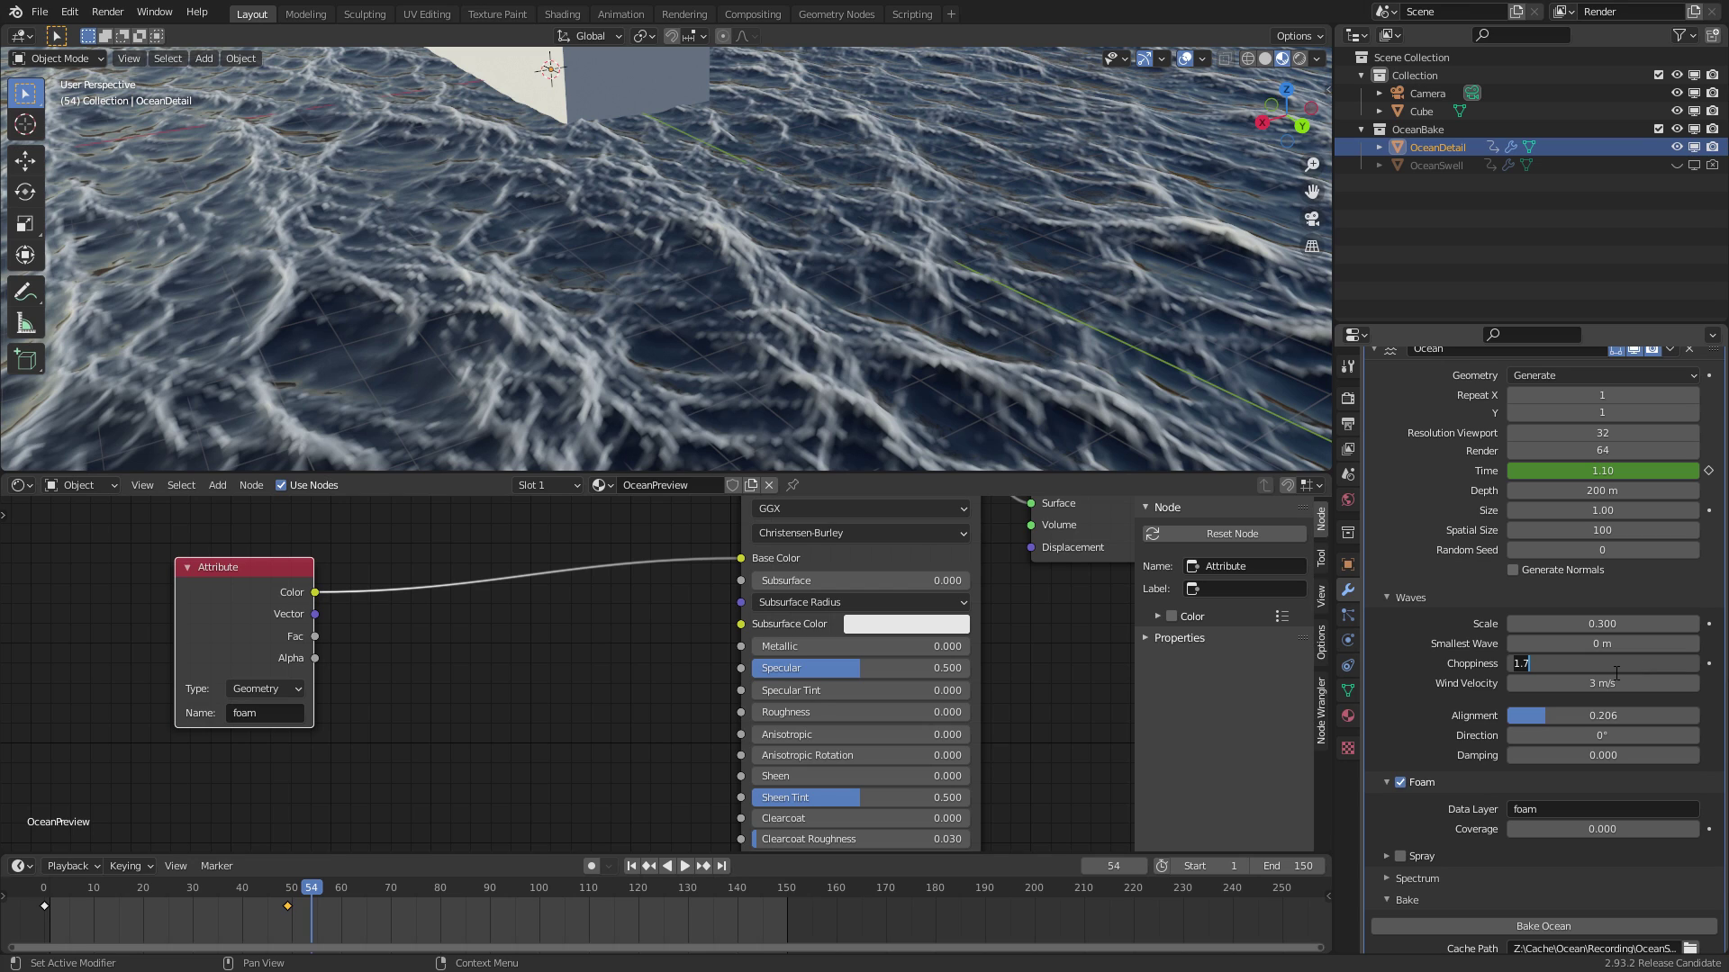
key(BackSpace)
key(BackSpace)
key(BackSpace)
text(0.5)
key(Return)
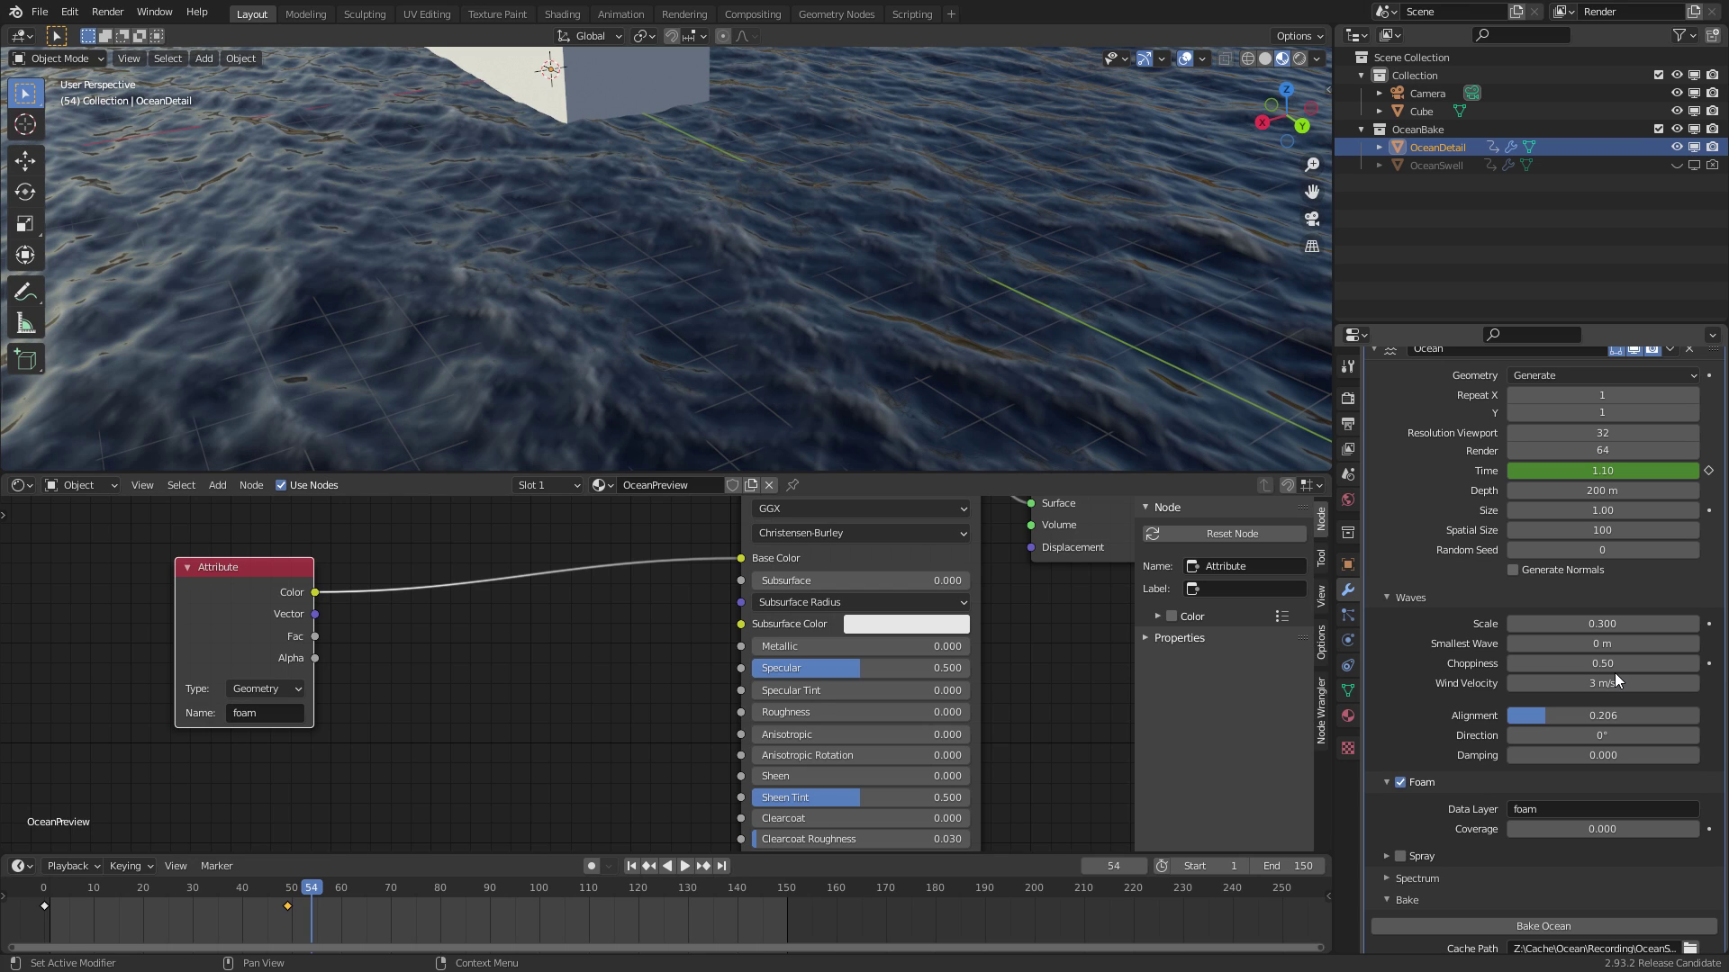
key(ctrl+z)
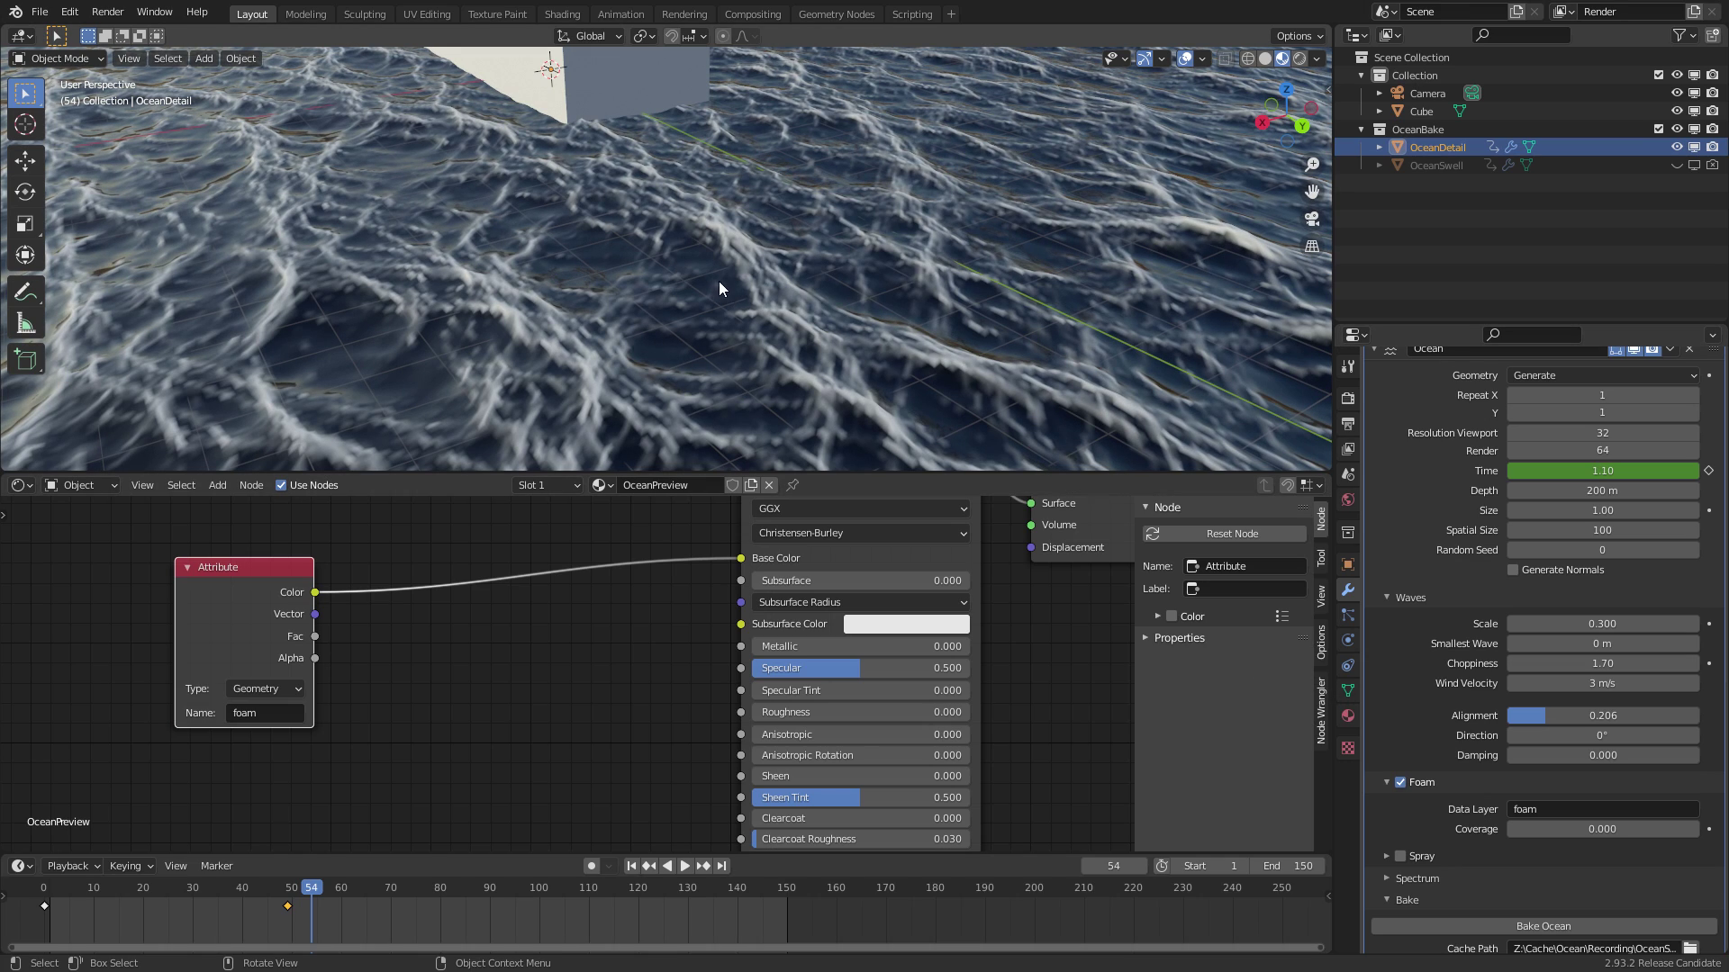
Set OceanDetail's foam coverage to -1
middle_drag(846, 297, 874, 334)
ctrl+middle_drag(868, 252, 837, 299)
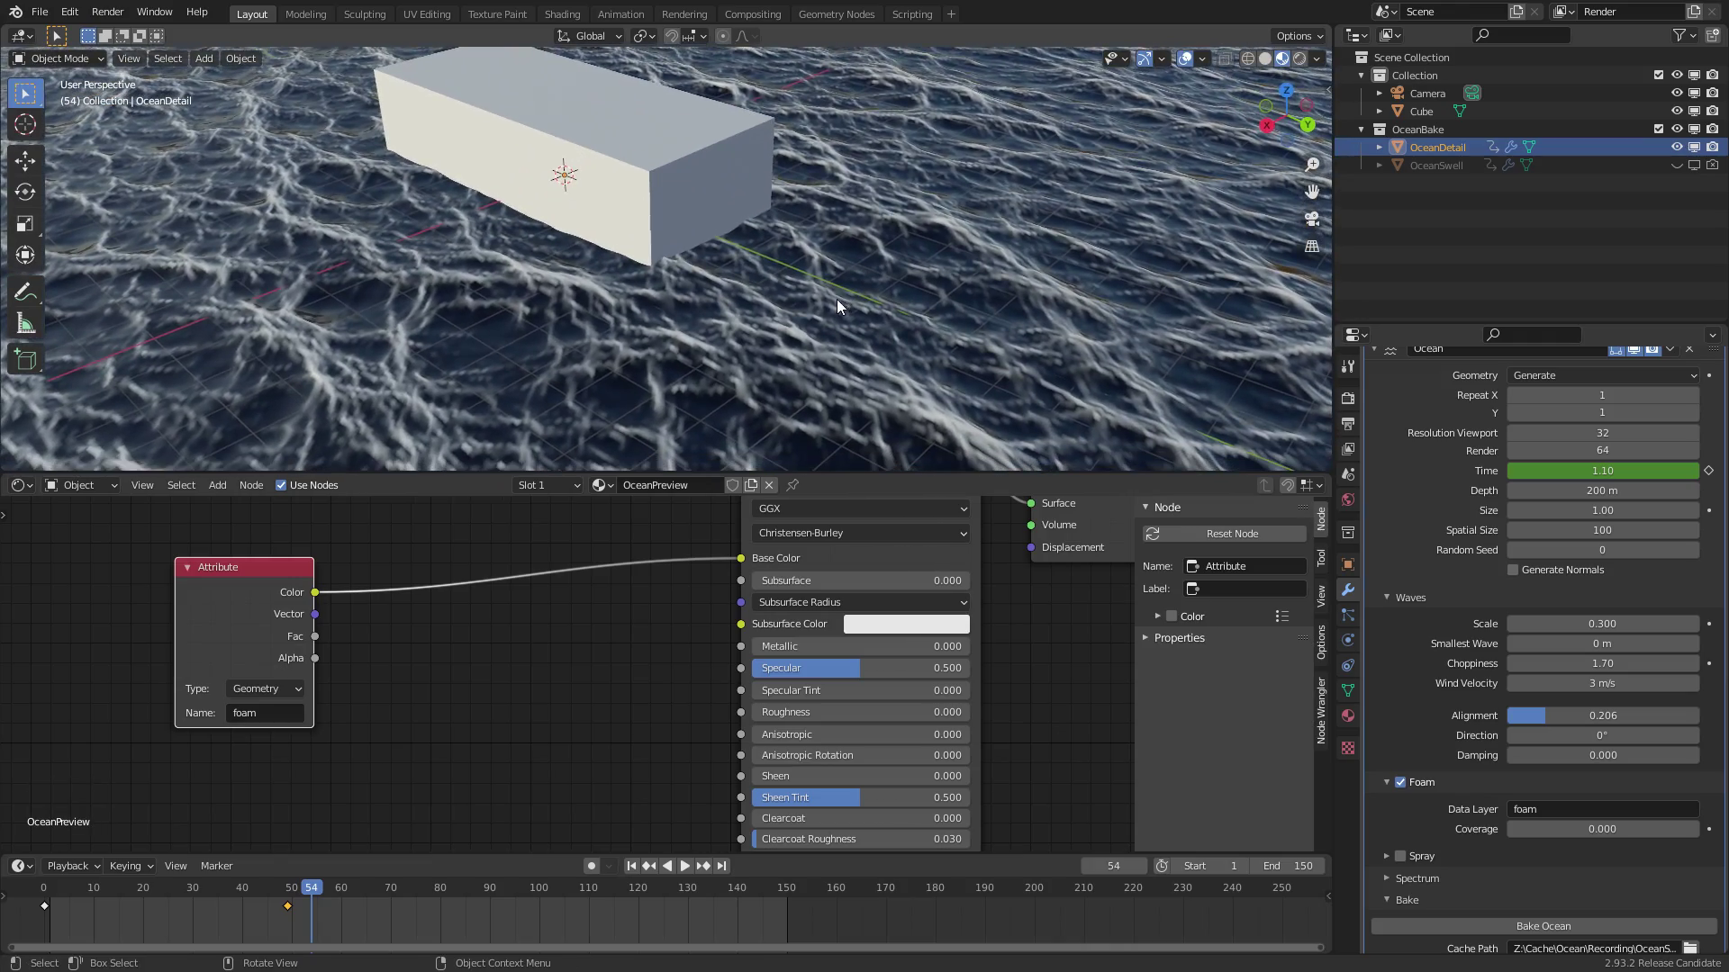
click(1610, 831)
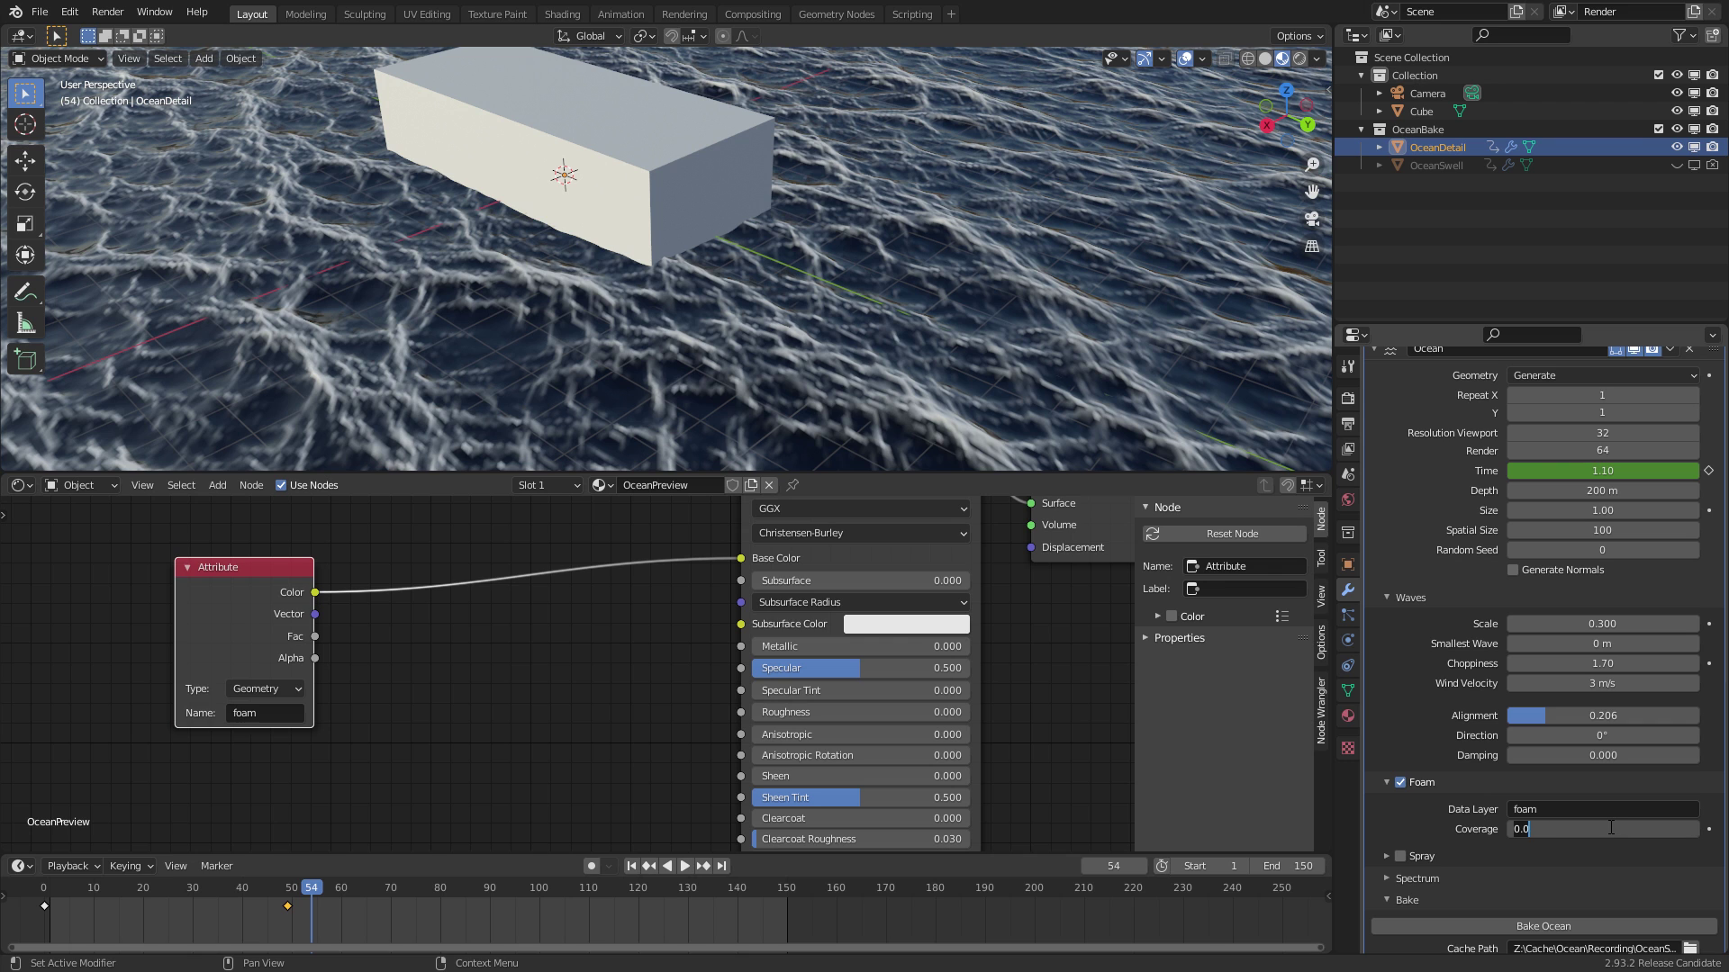
text(-1)
key(Return)
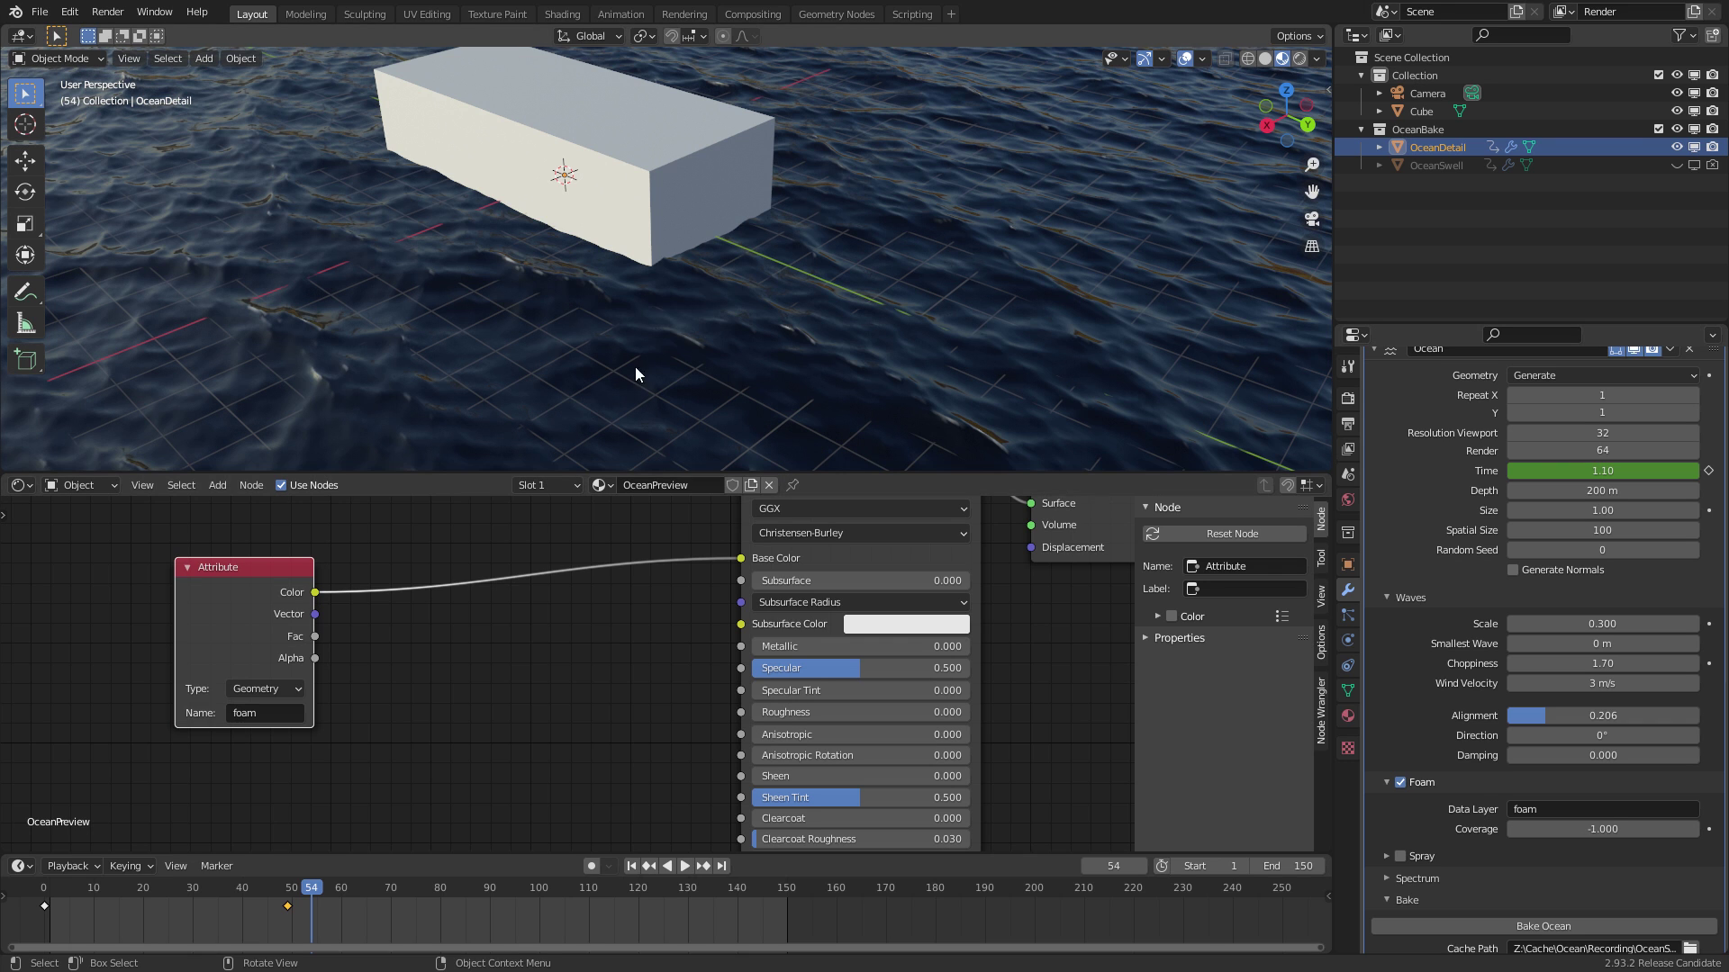
Inspect the remaining foam on the wave crests and set OceanDetail's bake Foam Fade to 1.2
middle_drag(728, 225, 823, 333)
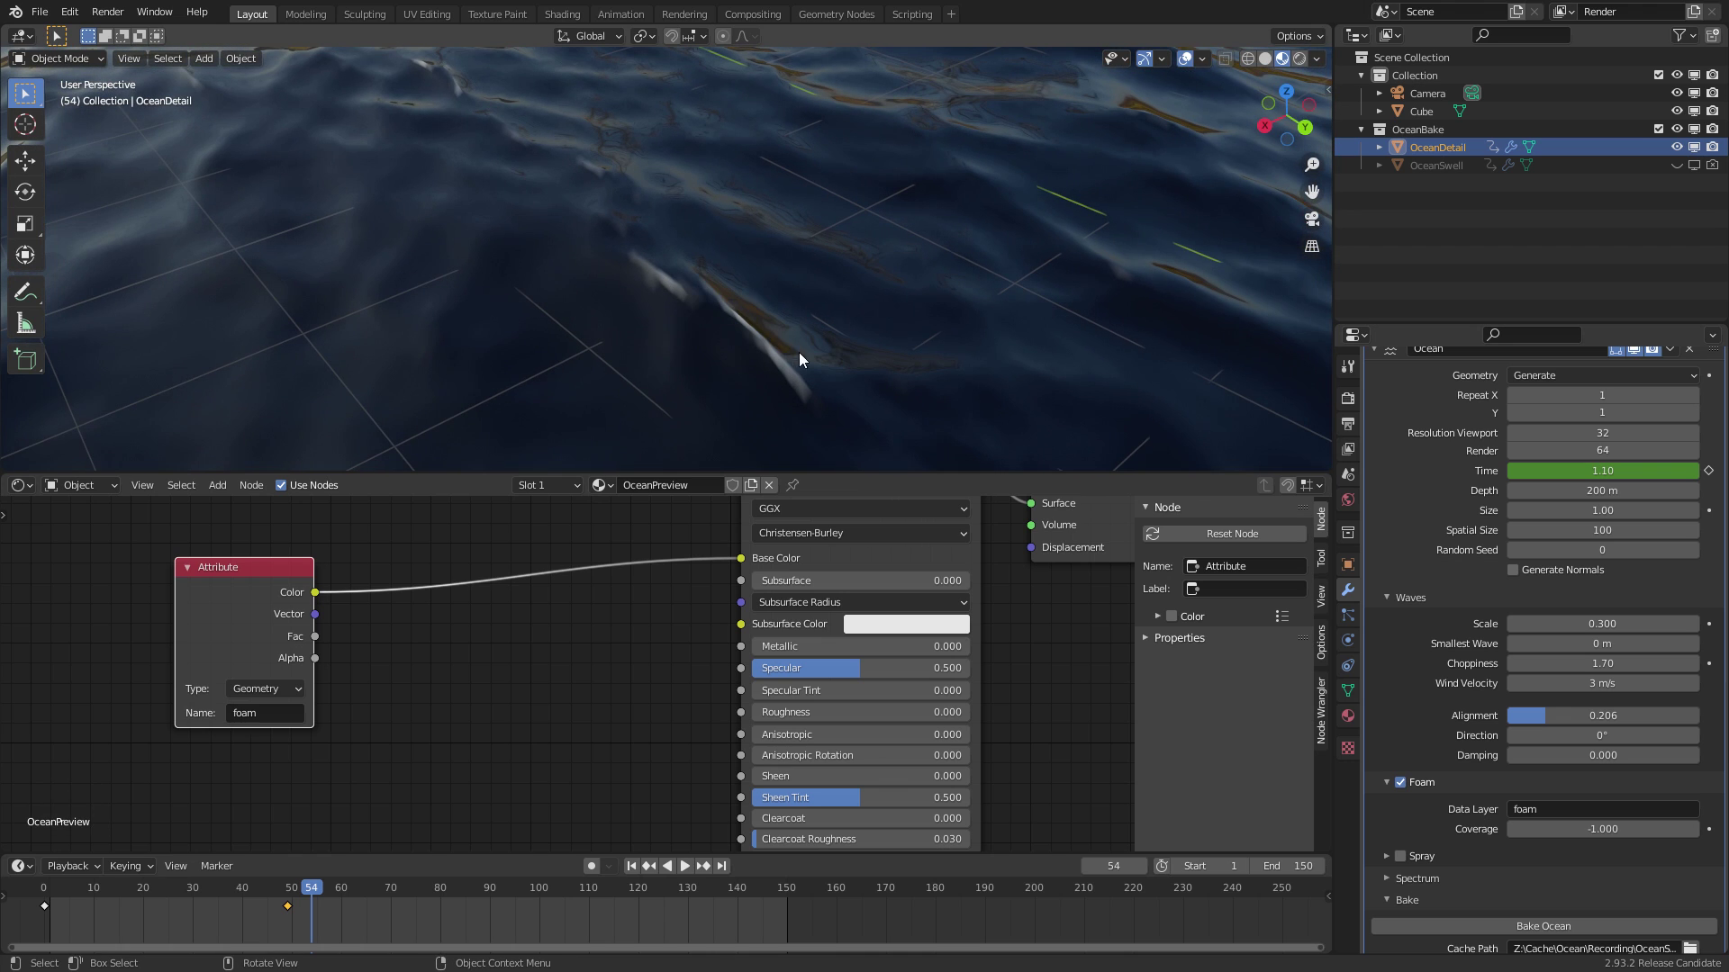
ctrl+middle_drag(706, 290, 756, 284)
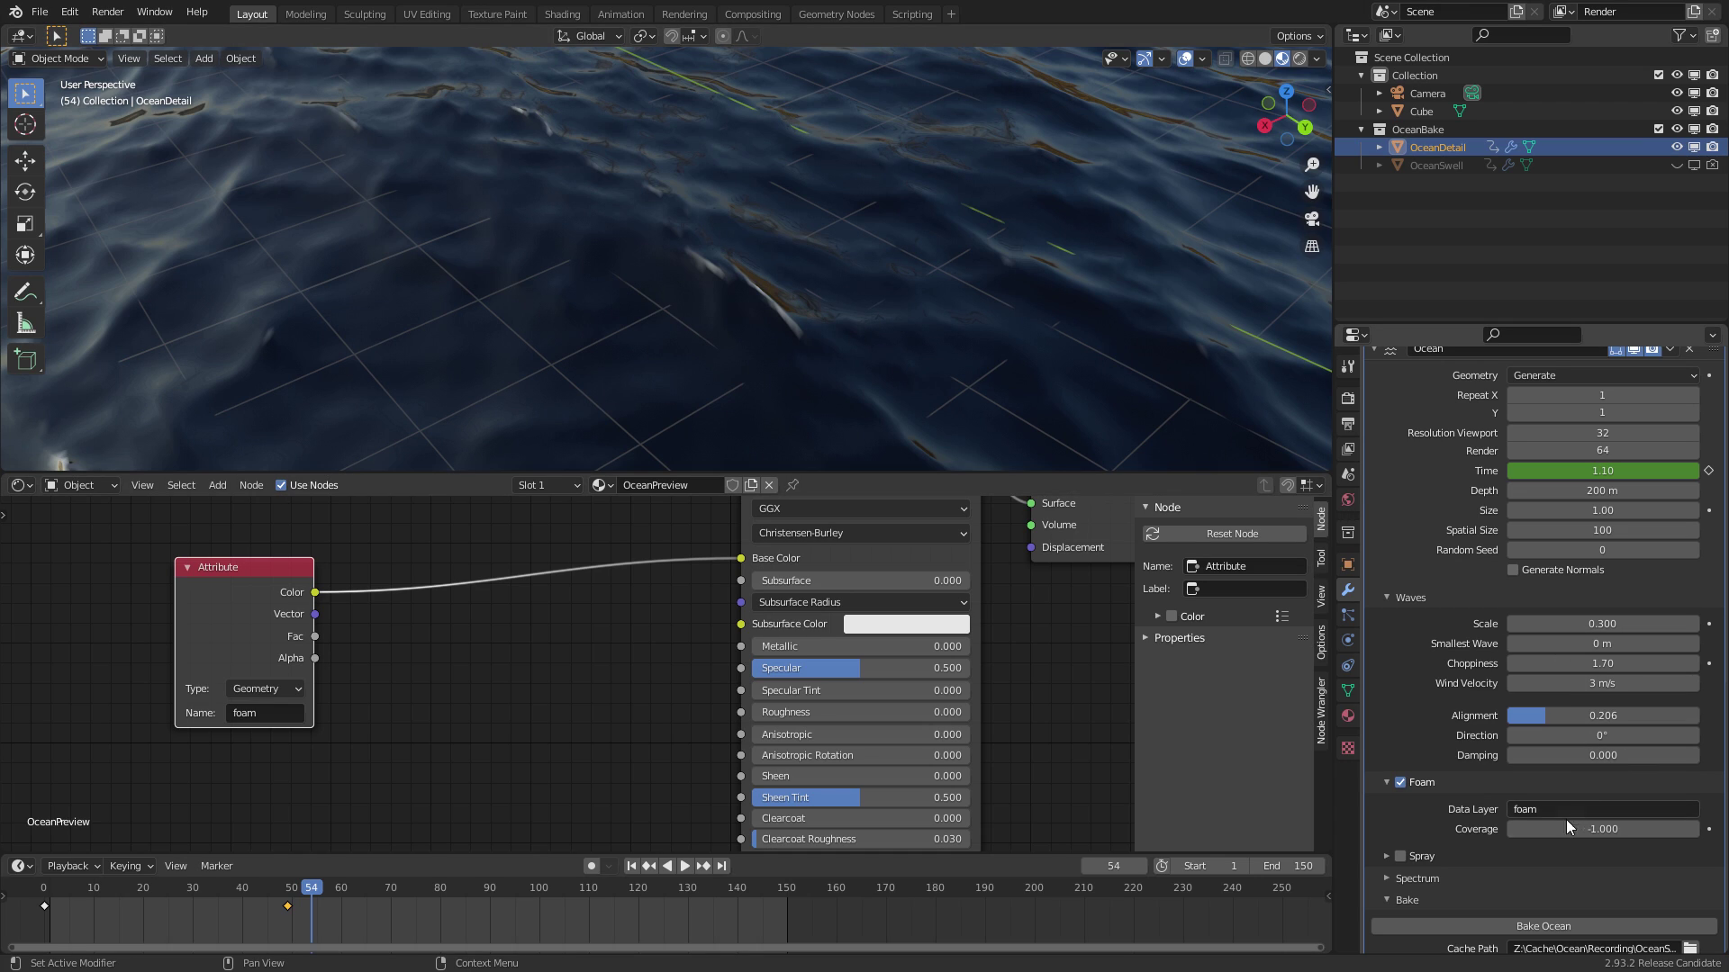
scroll(1572, 887, down, 2)
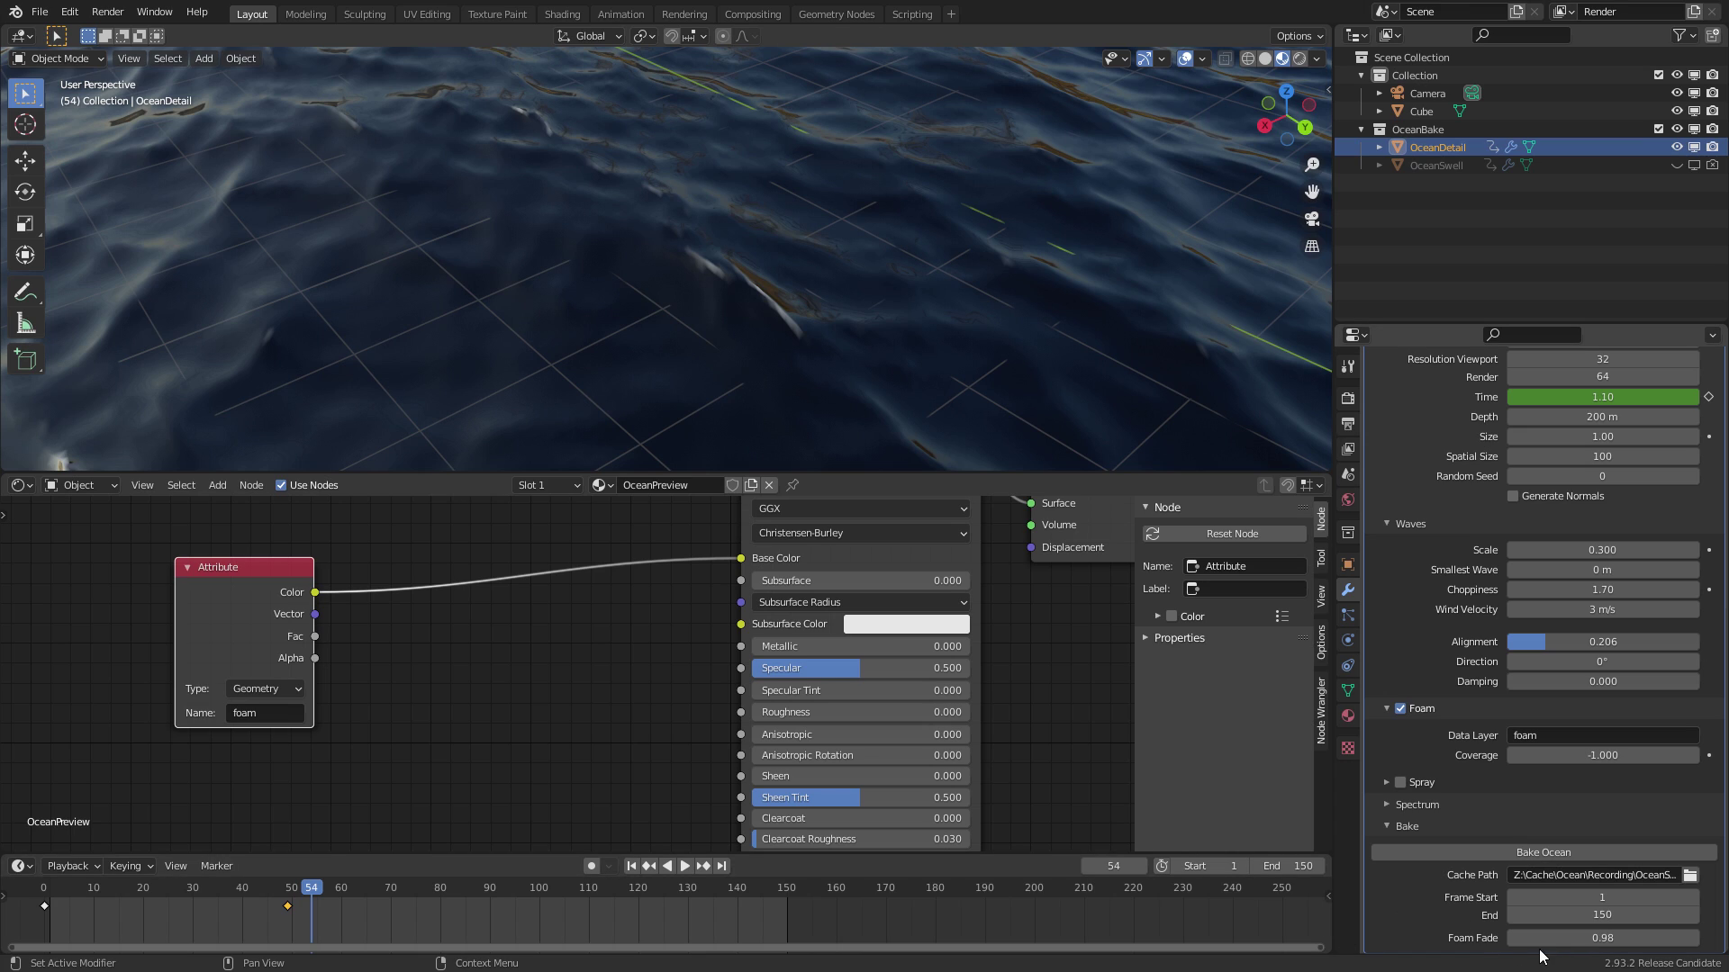
click(1596, 938)
text(1.2)
key(Return)
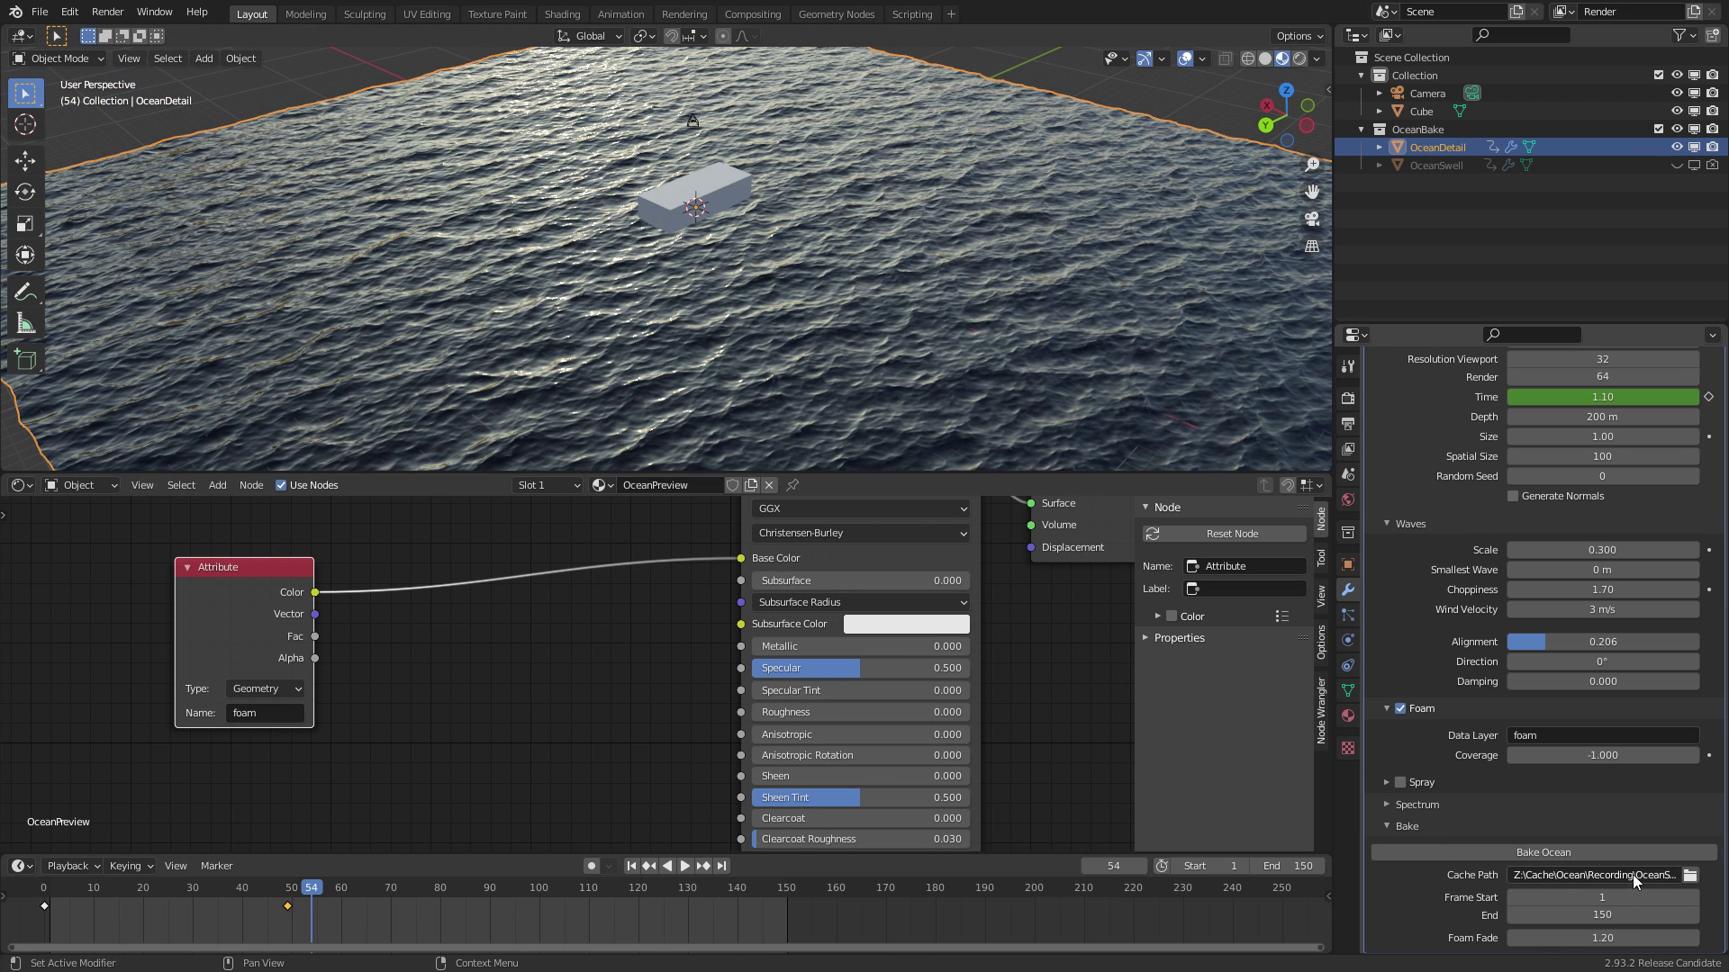
Create an OceanDetail folder in Z:\Cache\Ocean\Recording, make it OceanDetail's bake cache path, and save the file
click(1690, 876)
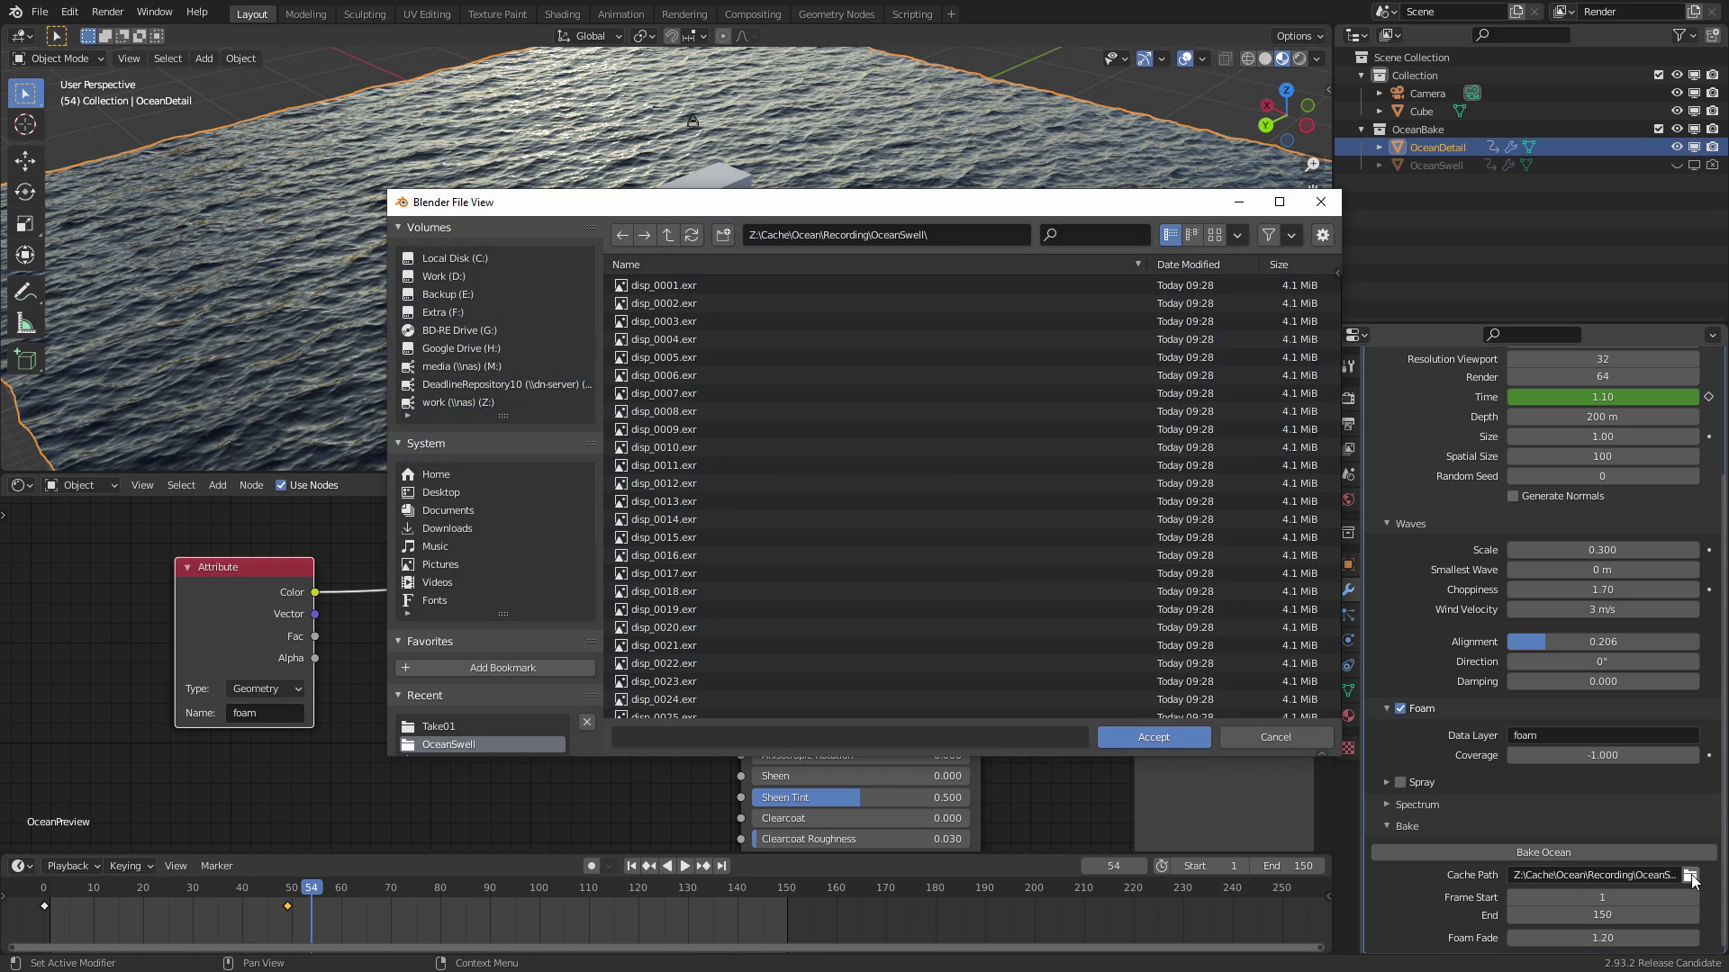
middle_drag(736, 657, 775, 404)
scroll(714, 424, up, 10)
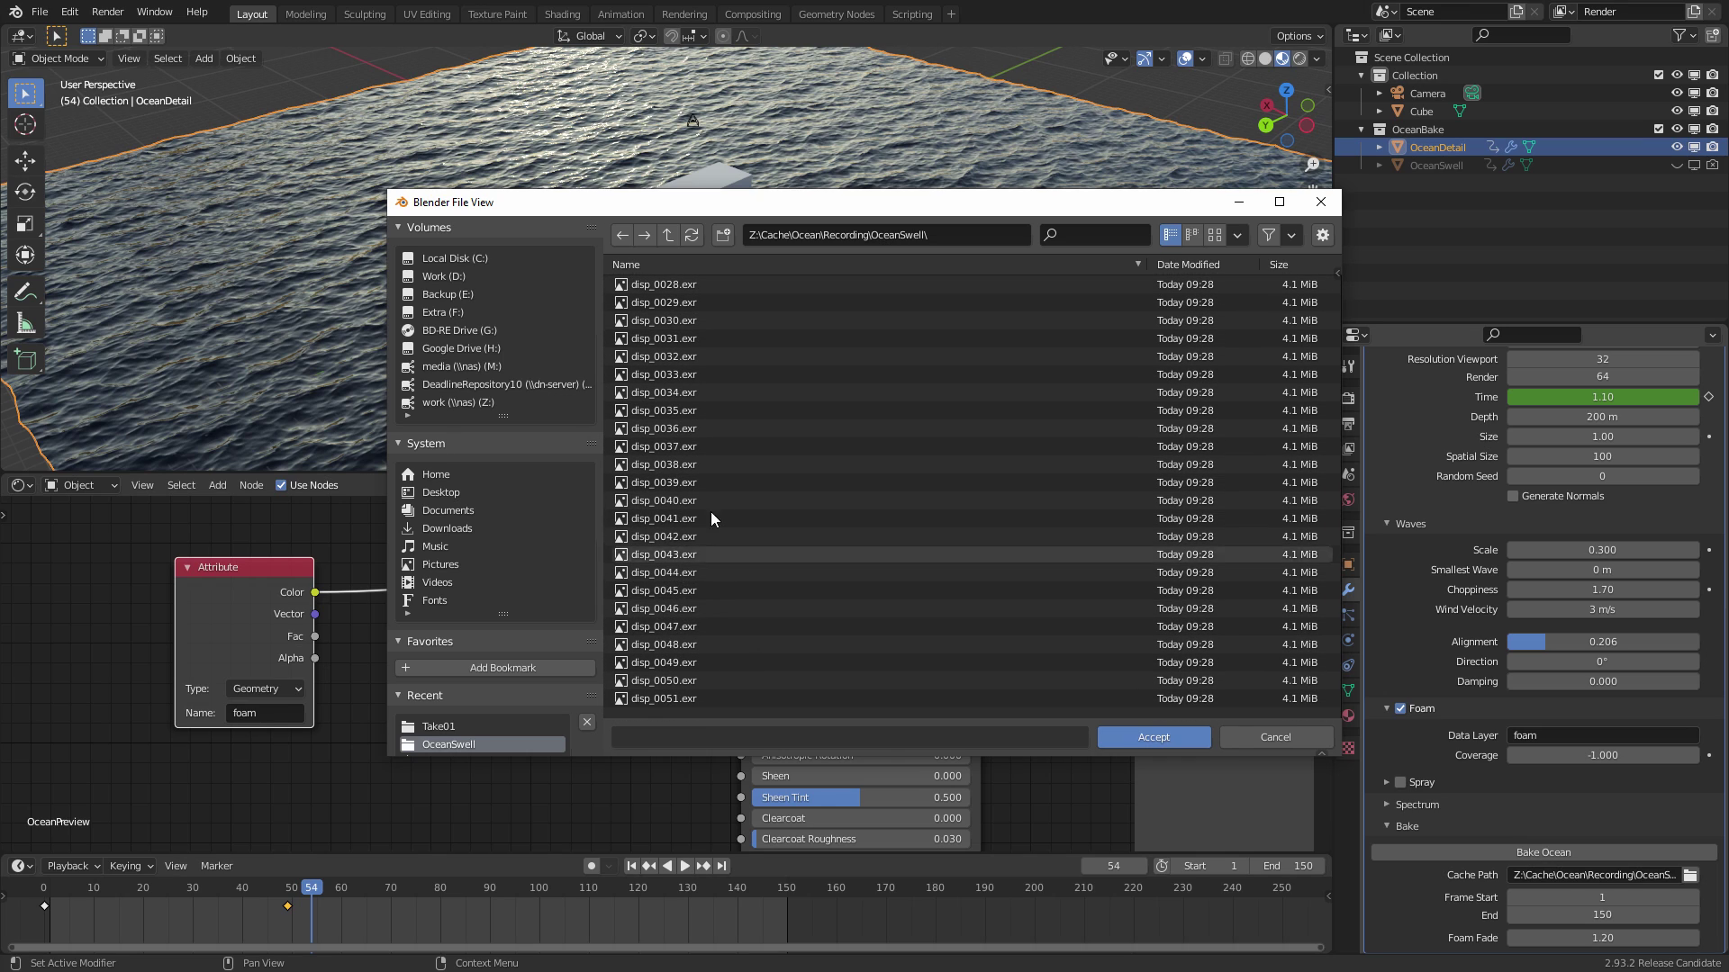
click(668, 235)
click(722, 235)
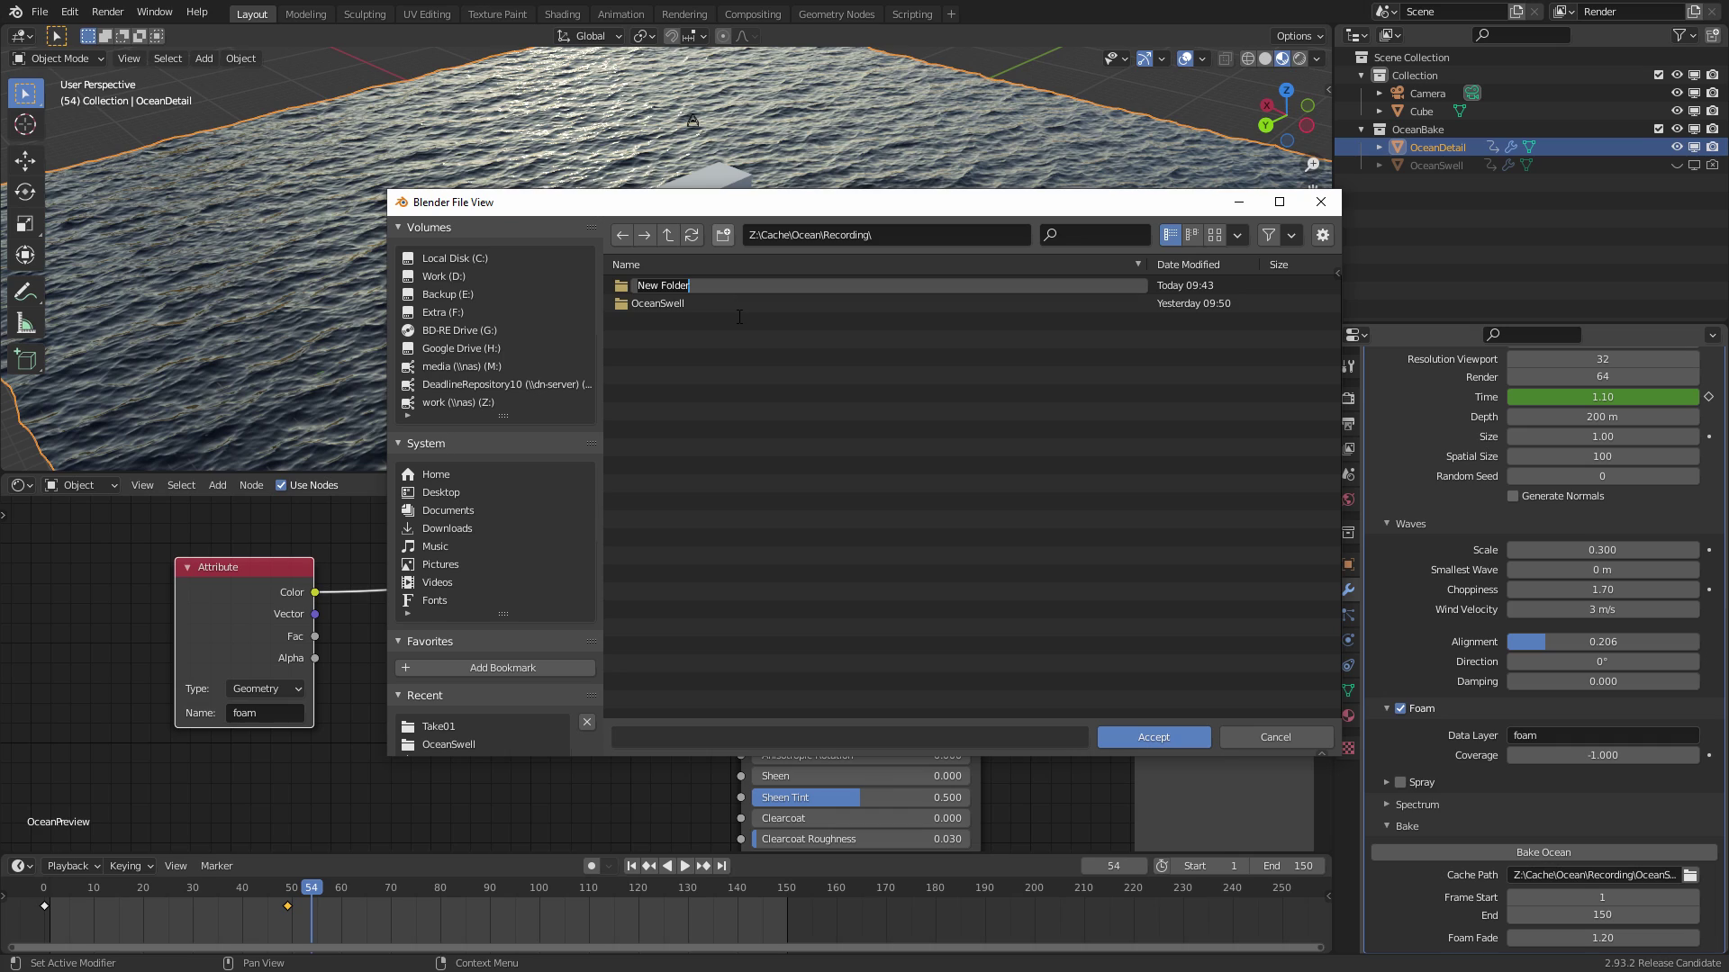
text(OceanDetail)
key(Return)
double_click(682, 284)
click(1193, 746)
key(ctrl+s)
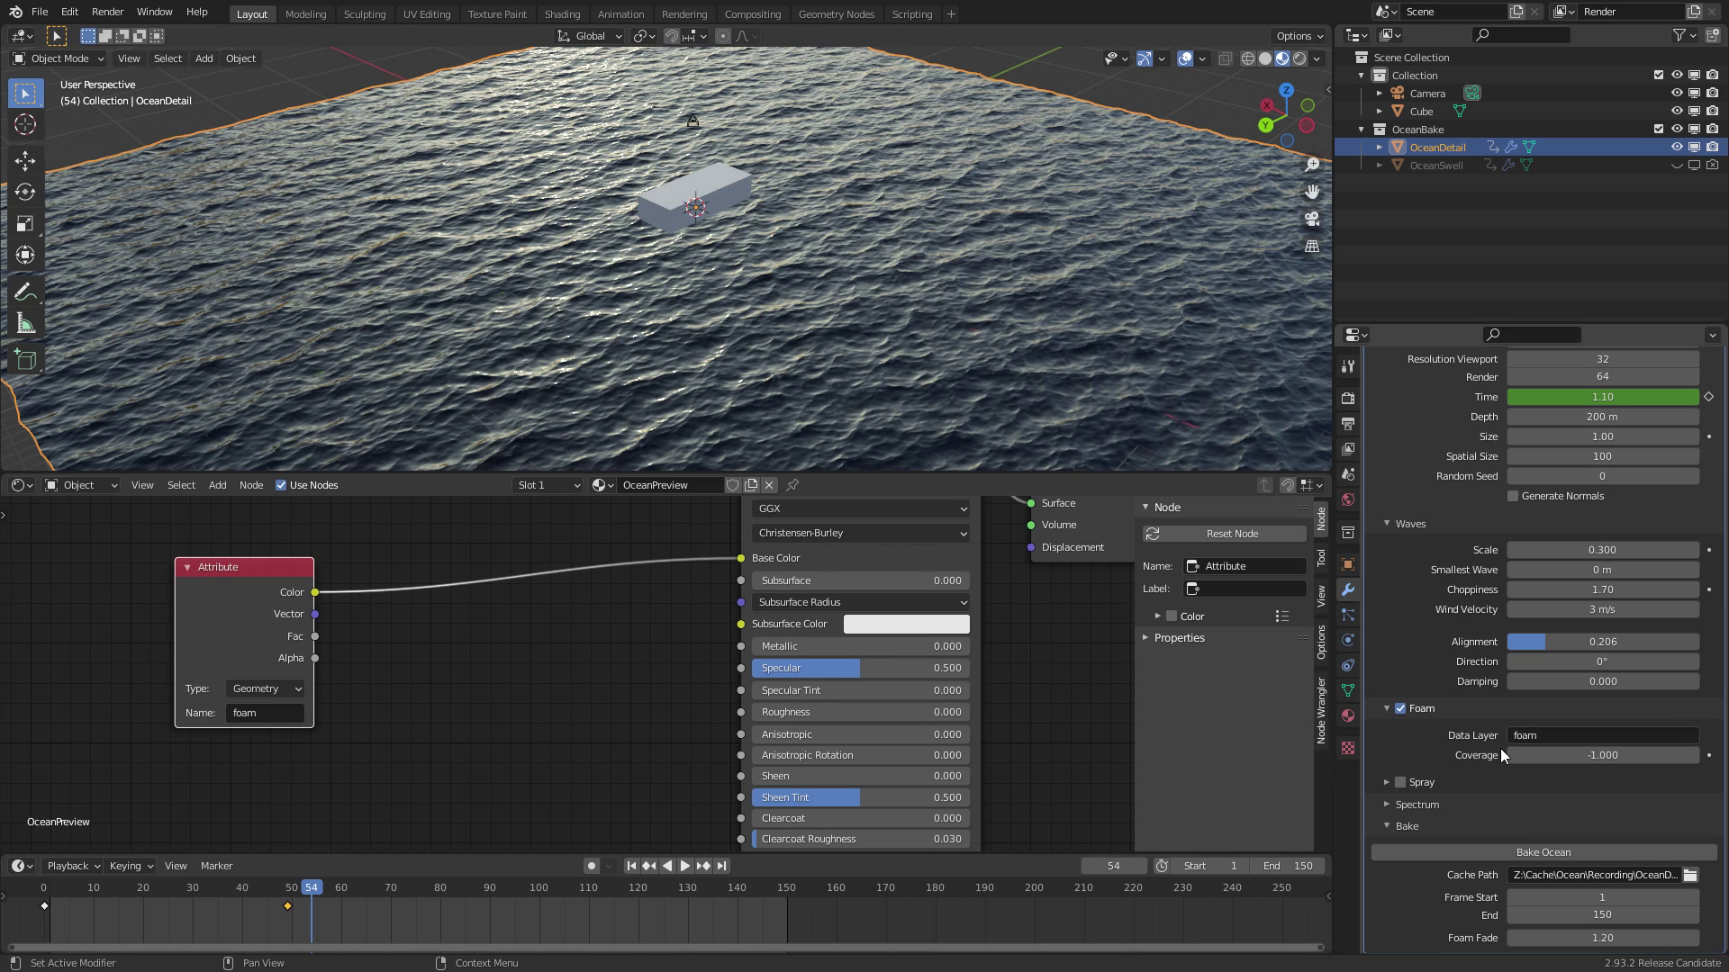
Bake the OceanDetail ocean and try a wave direction of 4°
click(1455, 853)
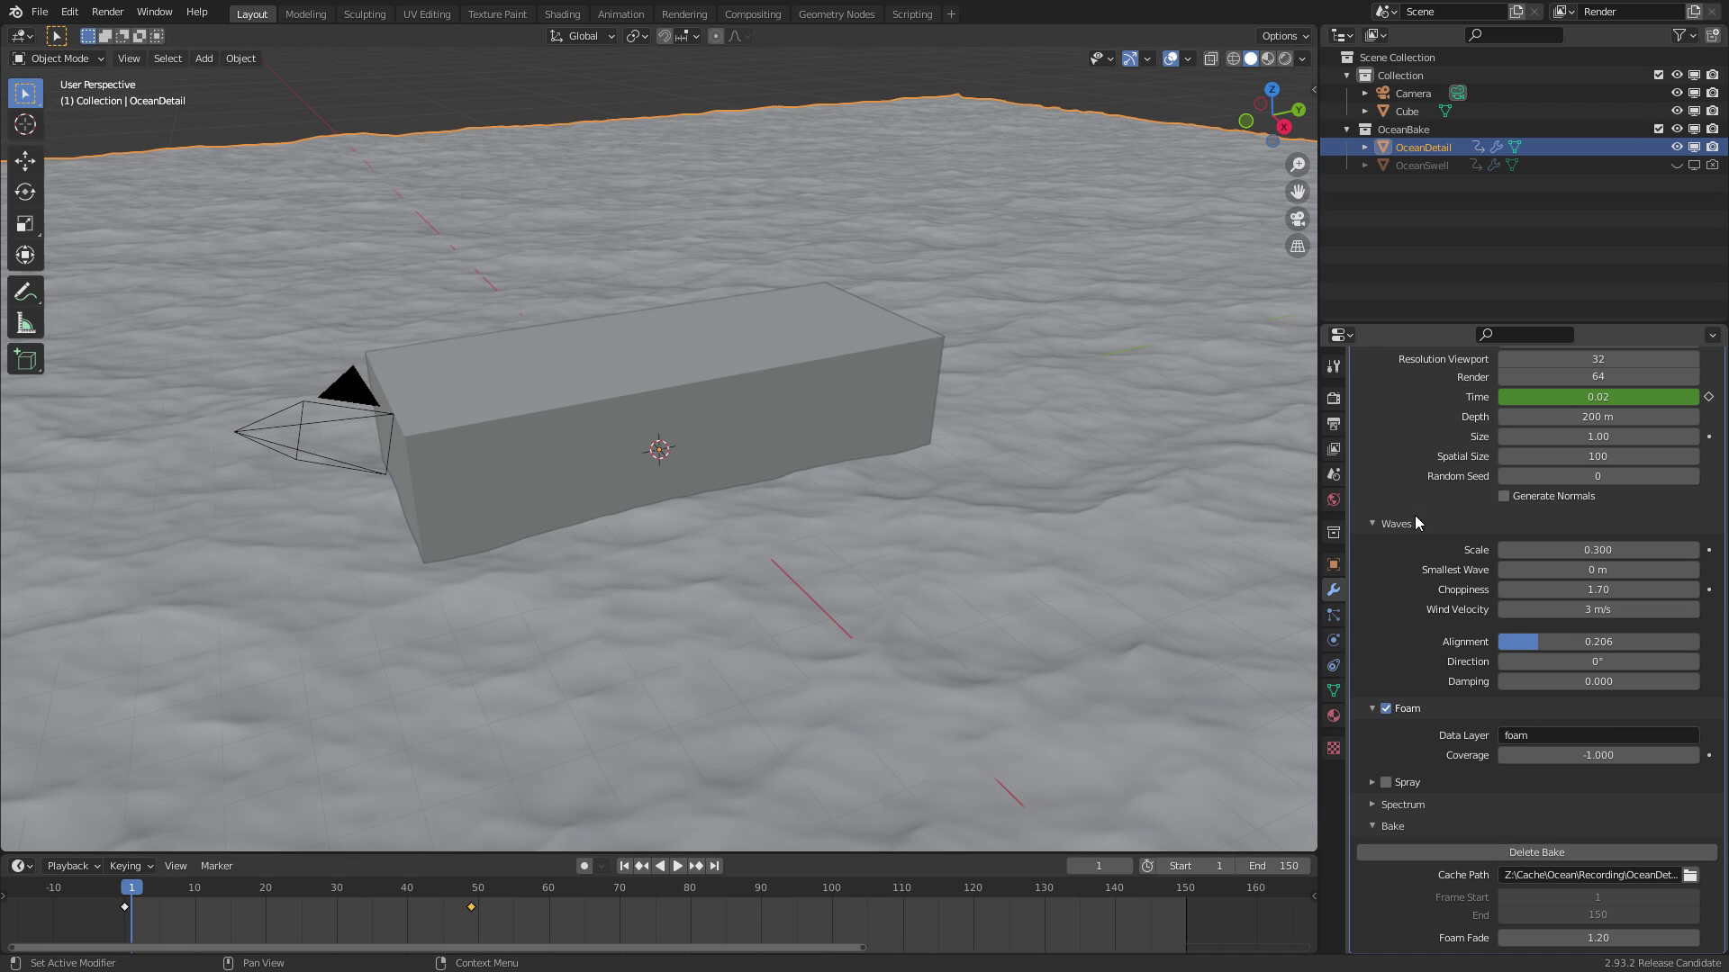
click(1563, 668)
text(4)
key(Return)
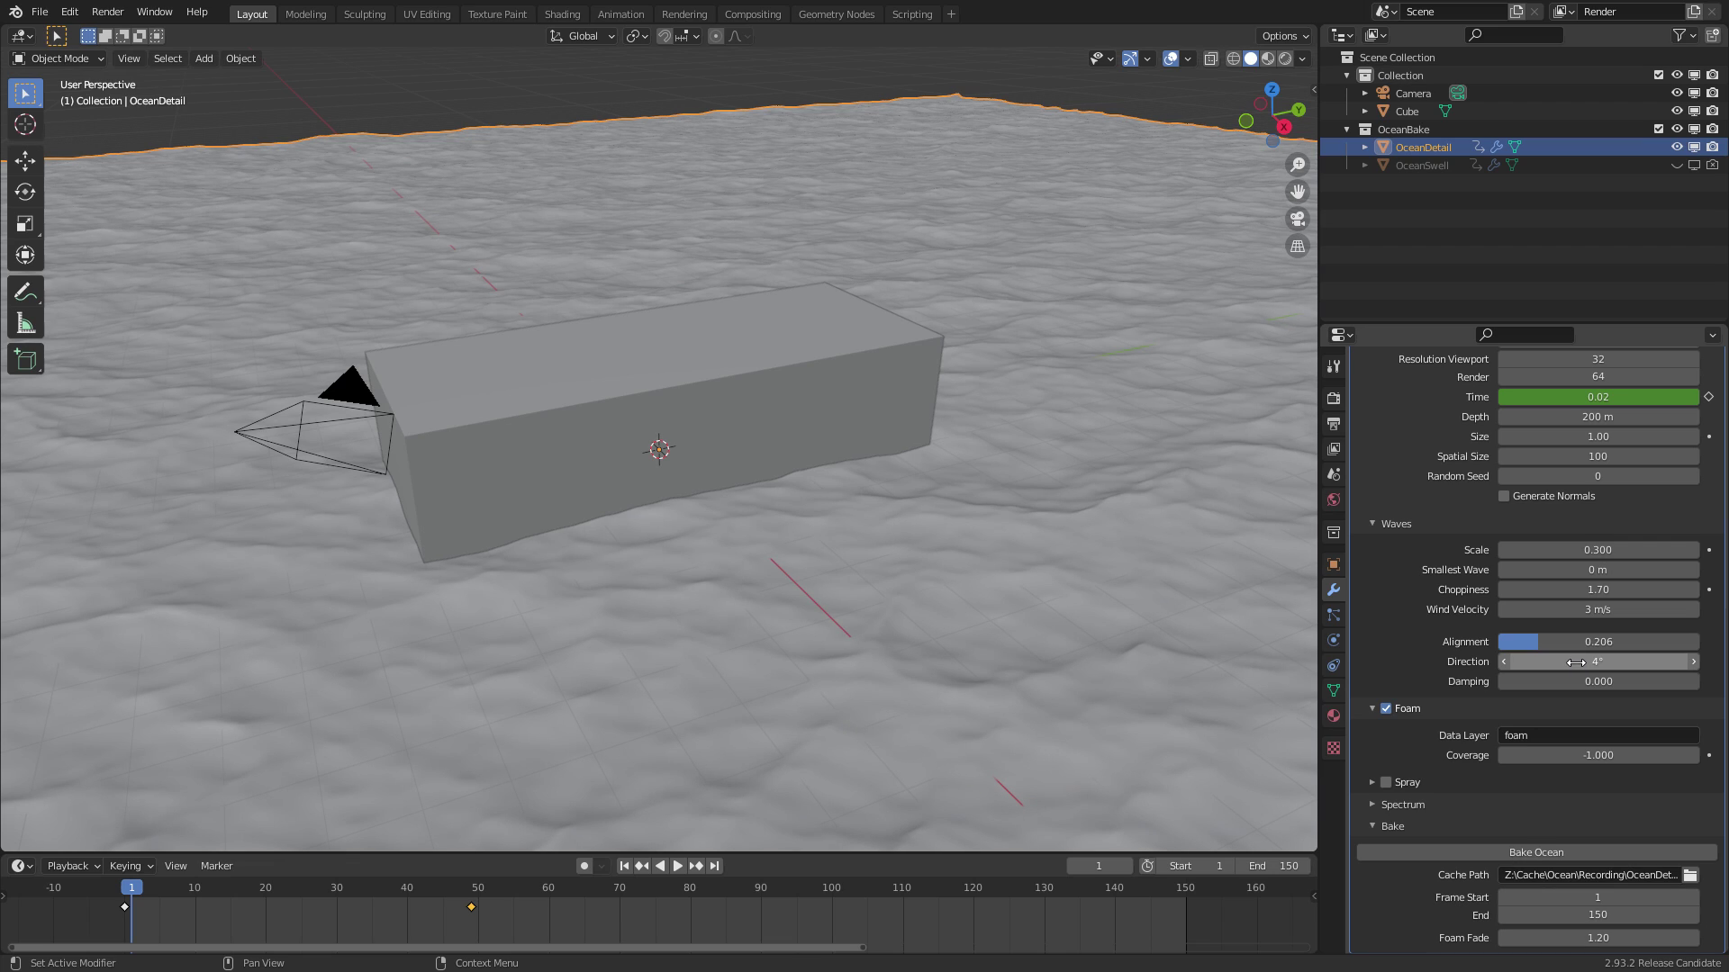
Set OceanDetail's wave direction back to 0° and bake the ocean
click(1575, 663)
text(0)
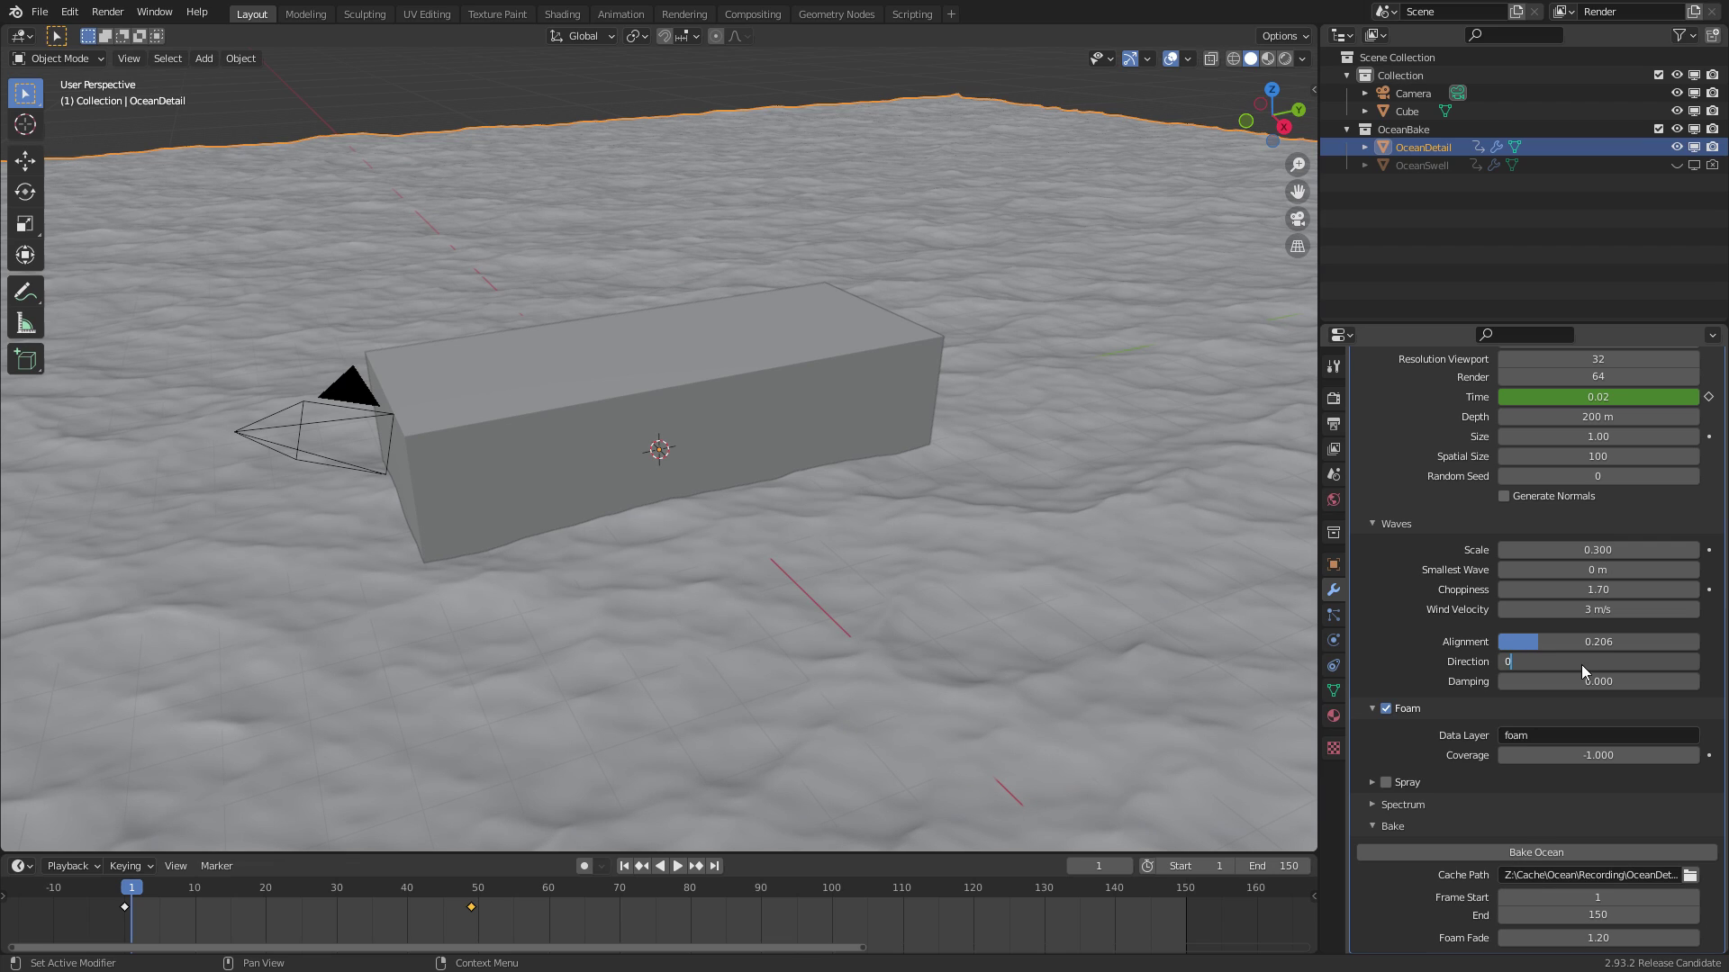
key(Return)
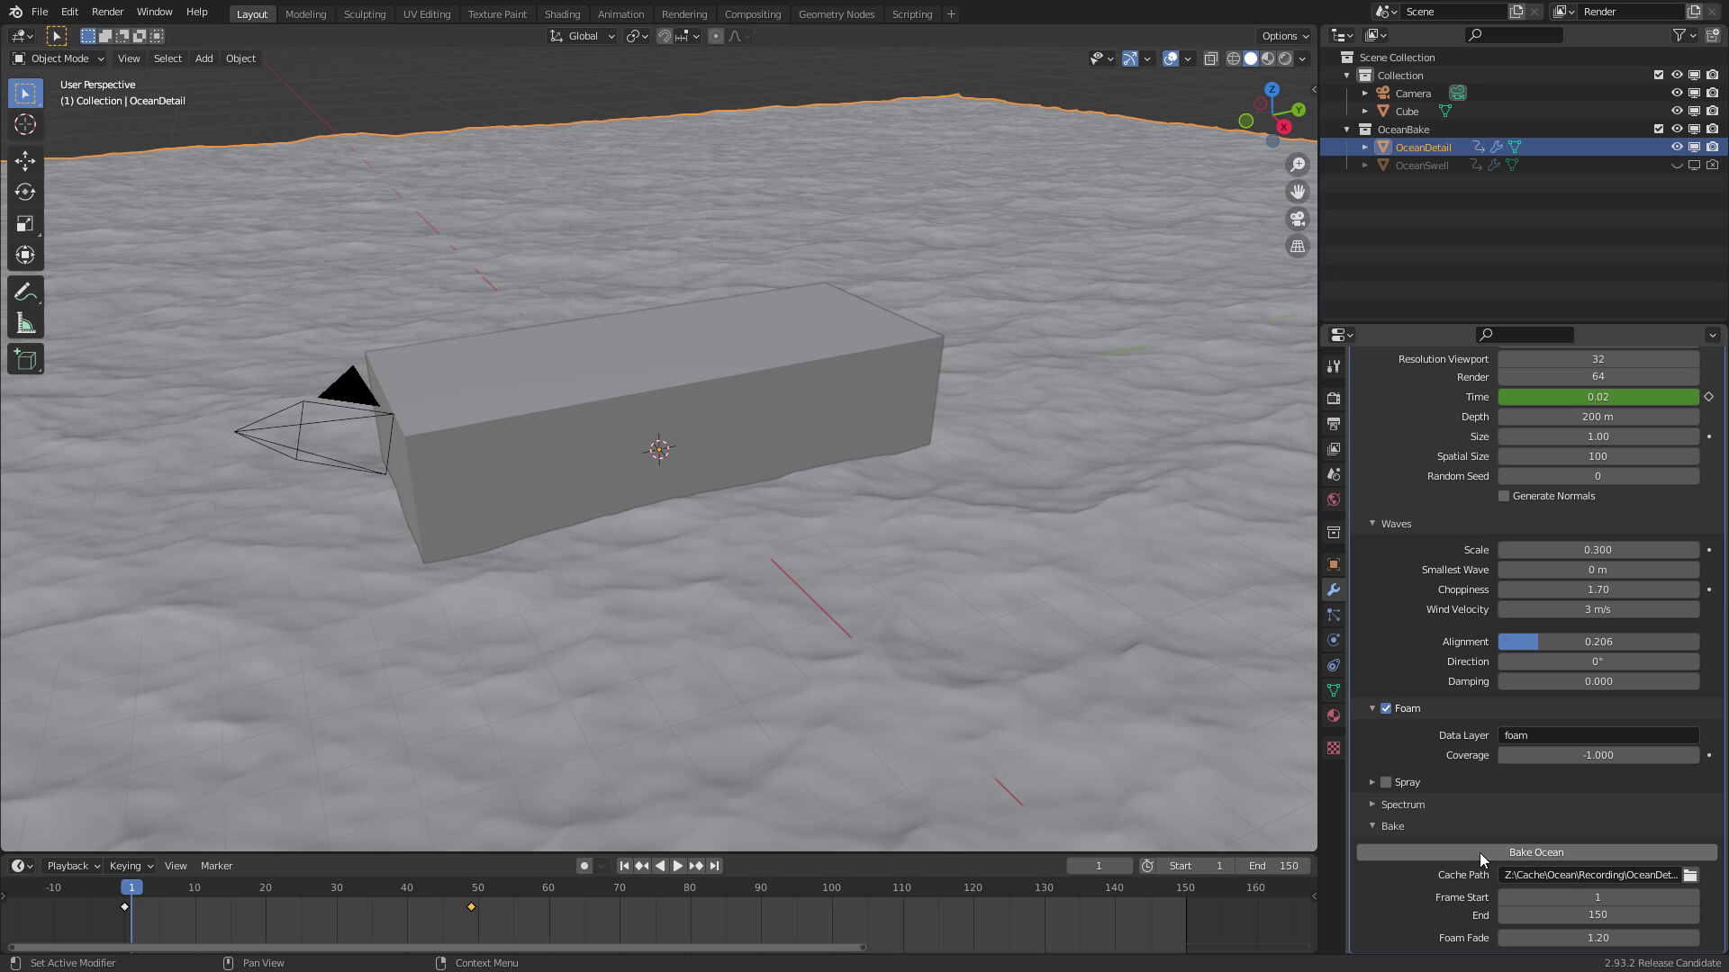
click(1461, 851)
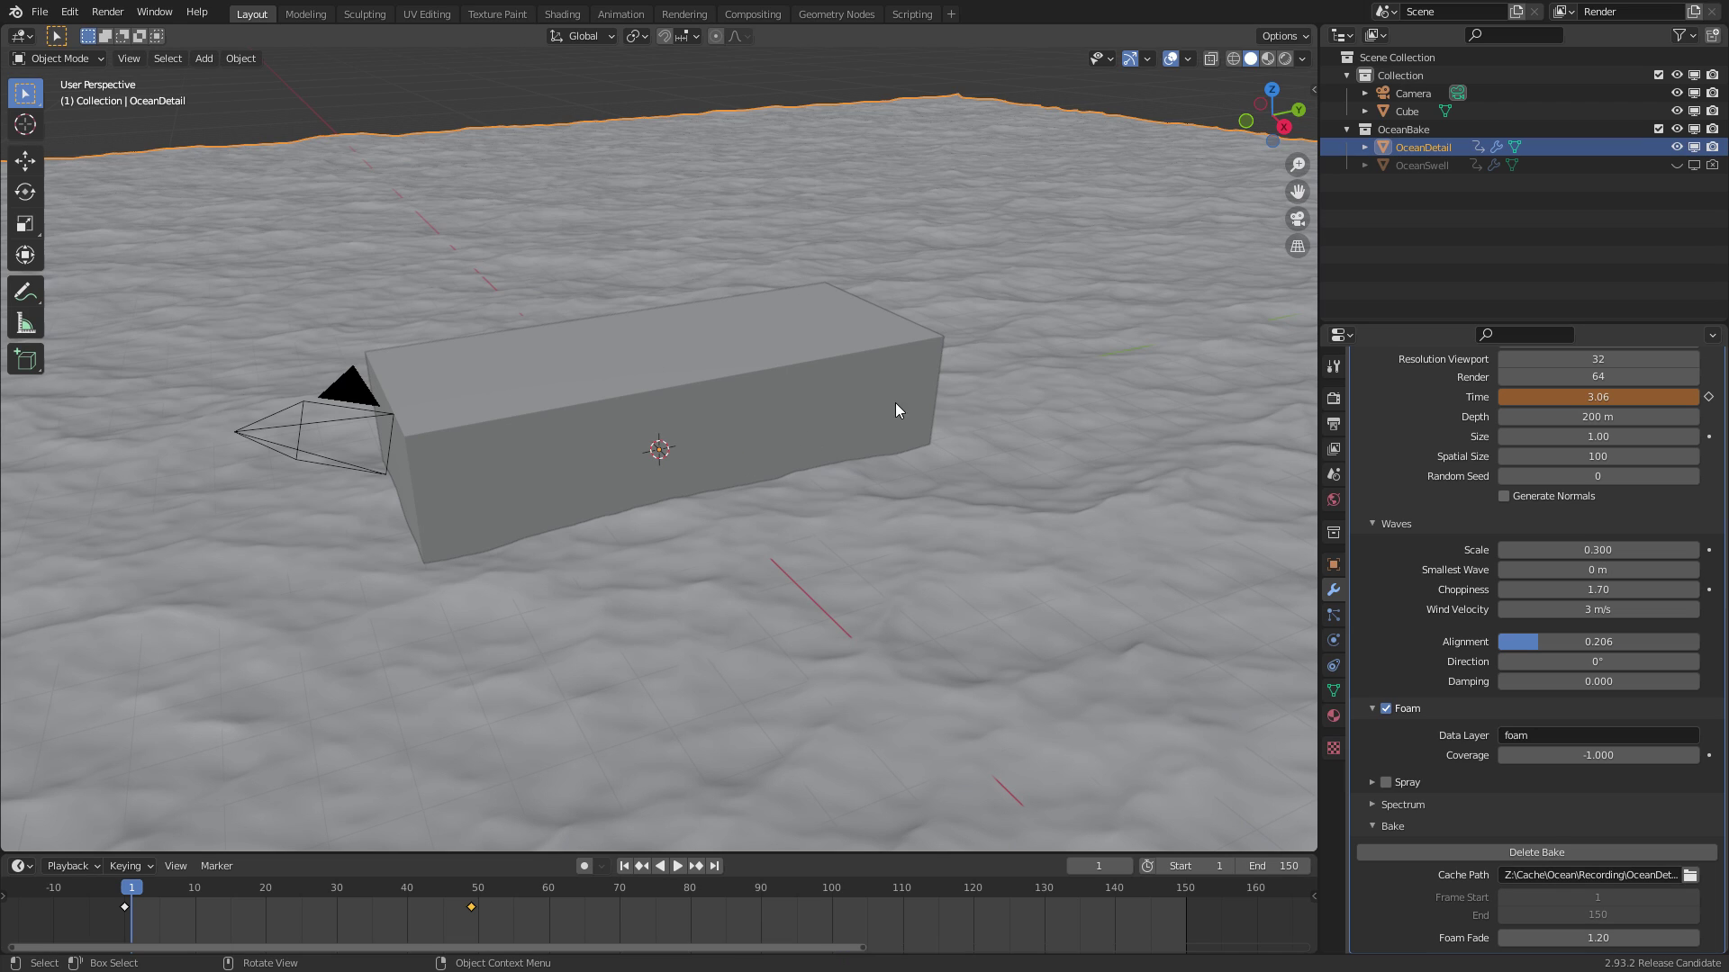
Start a new General file and reopen the ocean file from the recent files
key(ctrl+n)
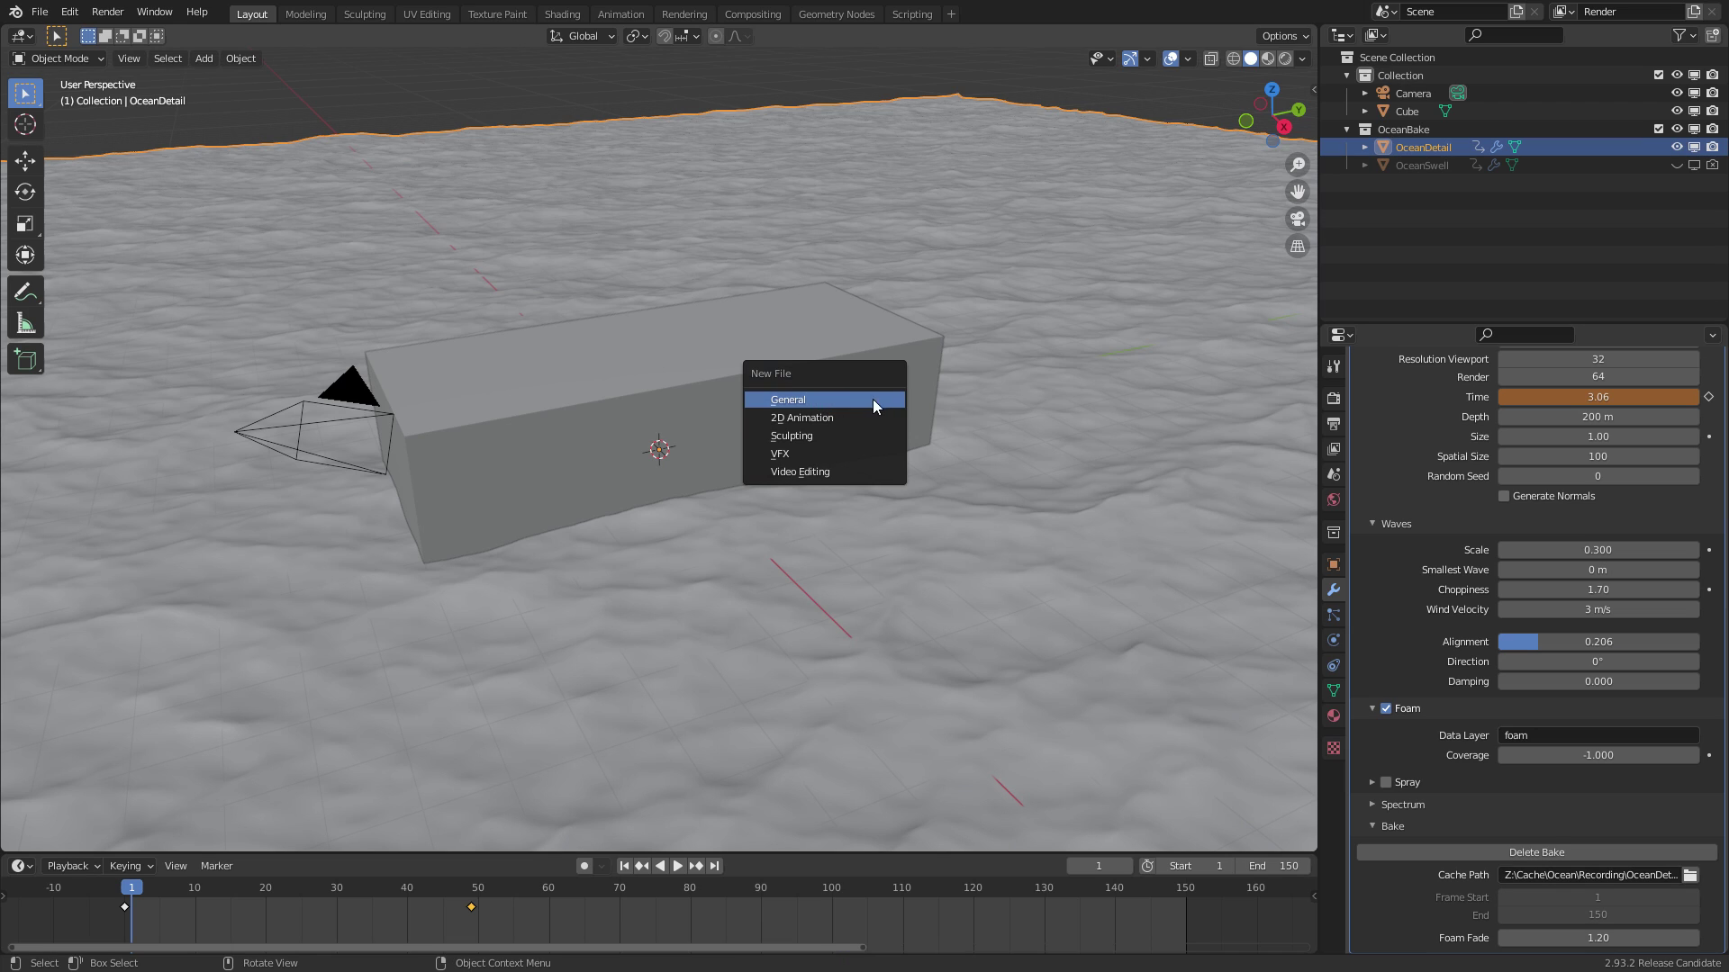
click(873, 398)
click(888, 515)
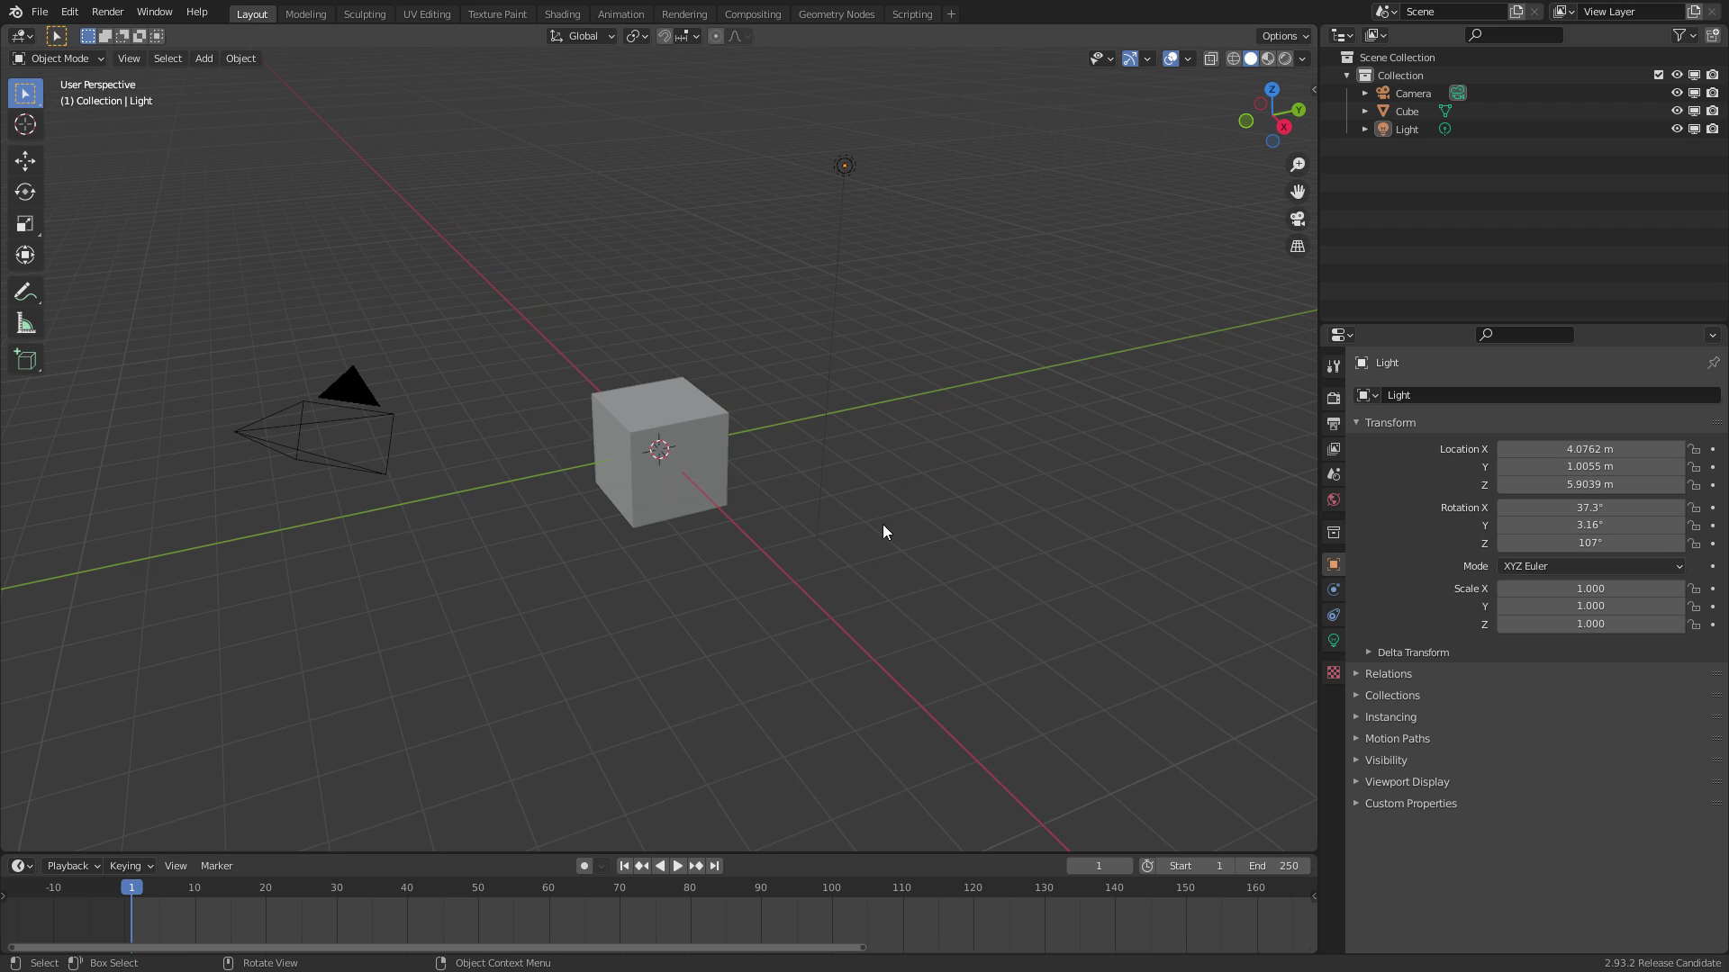
click(39, 10)
mouse_move(92, 69)
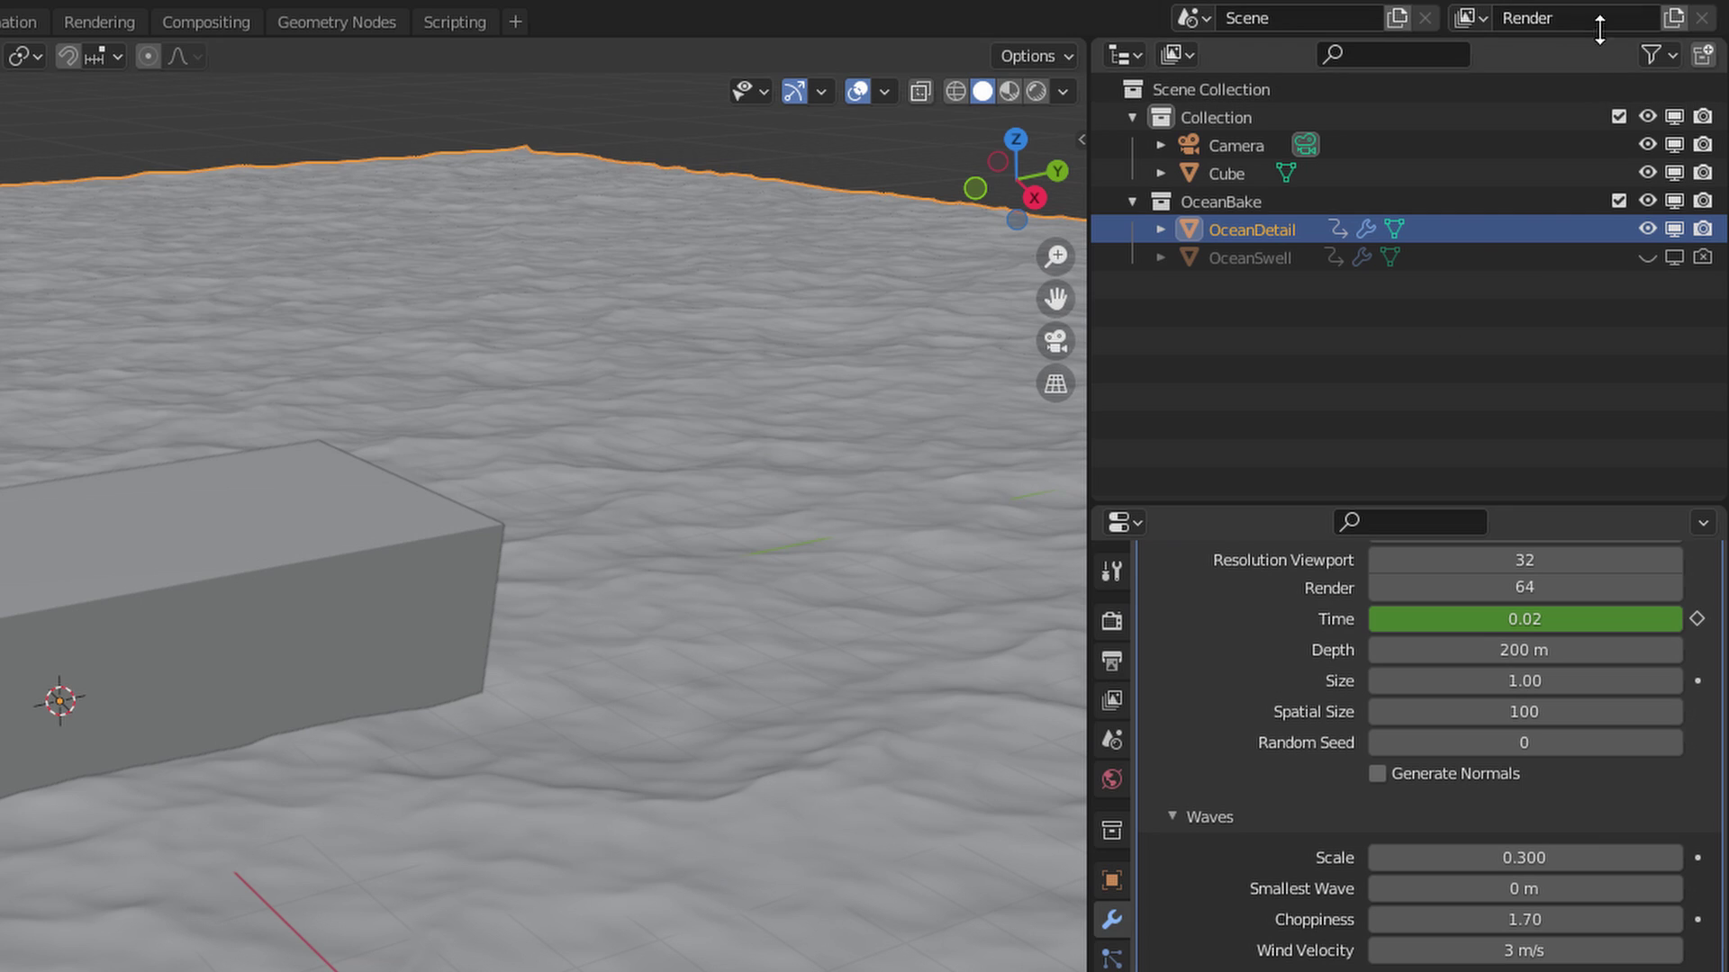
Add a view layer that copies the settings of Render and name it Generate
click(1672, 17)
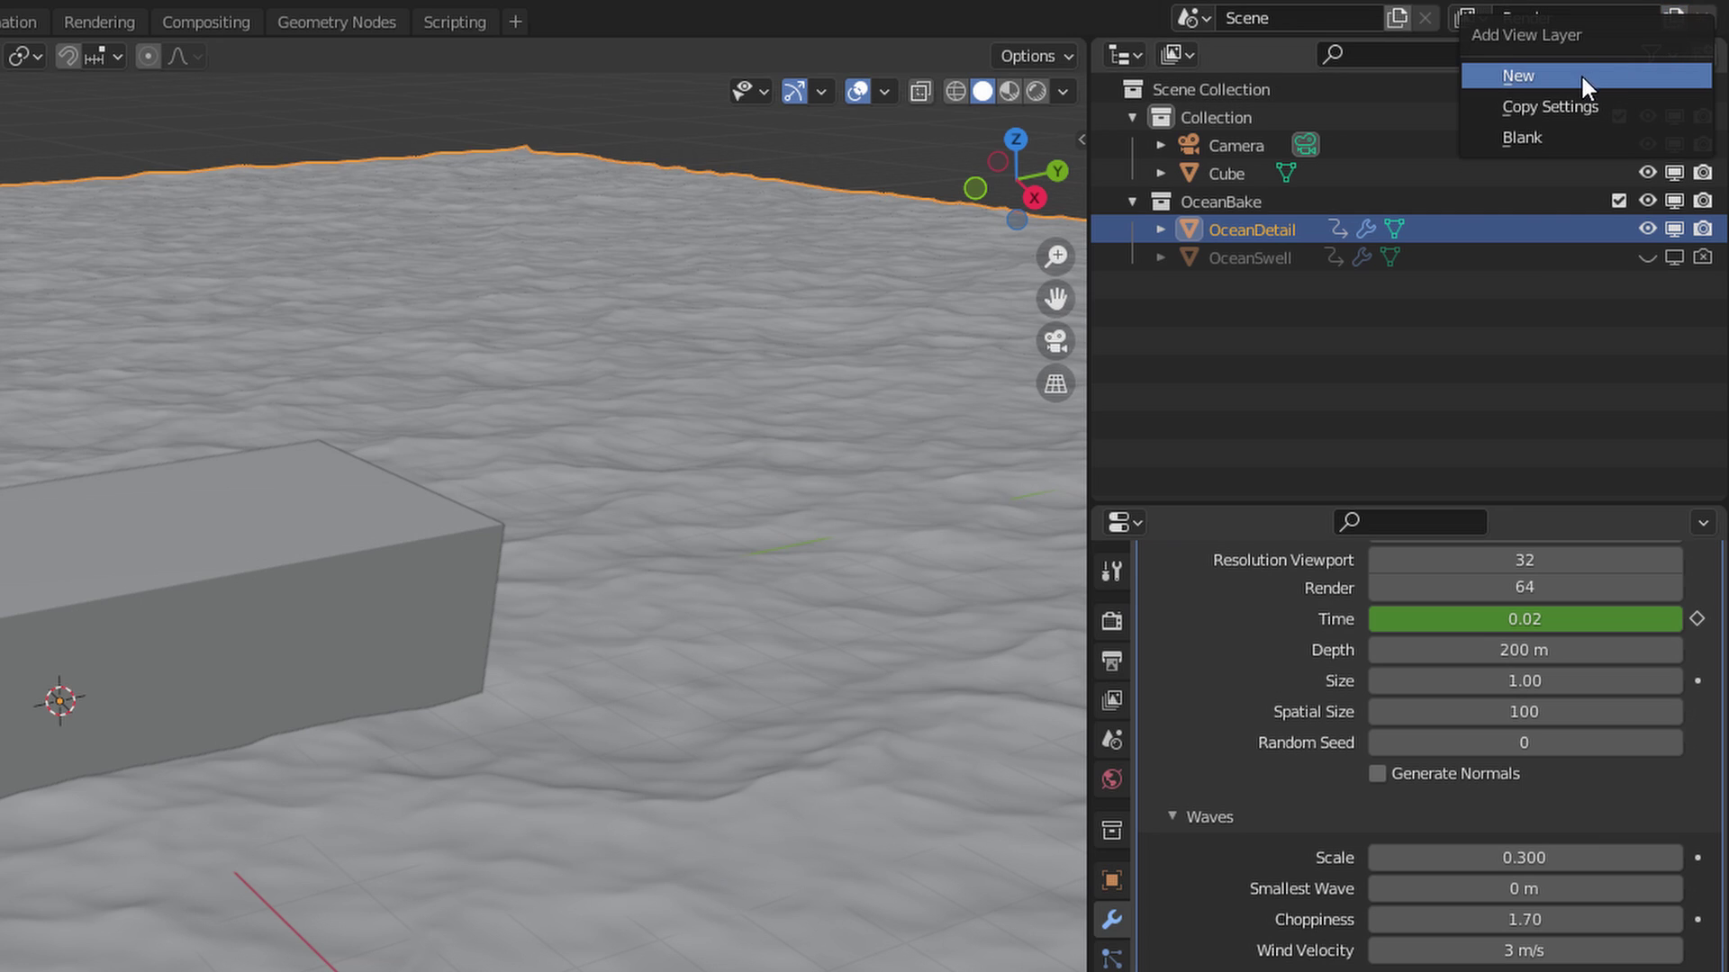
click(1574, 106)
double_click(1612, 17)
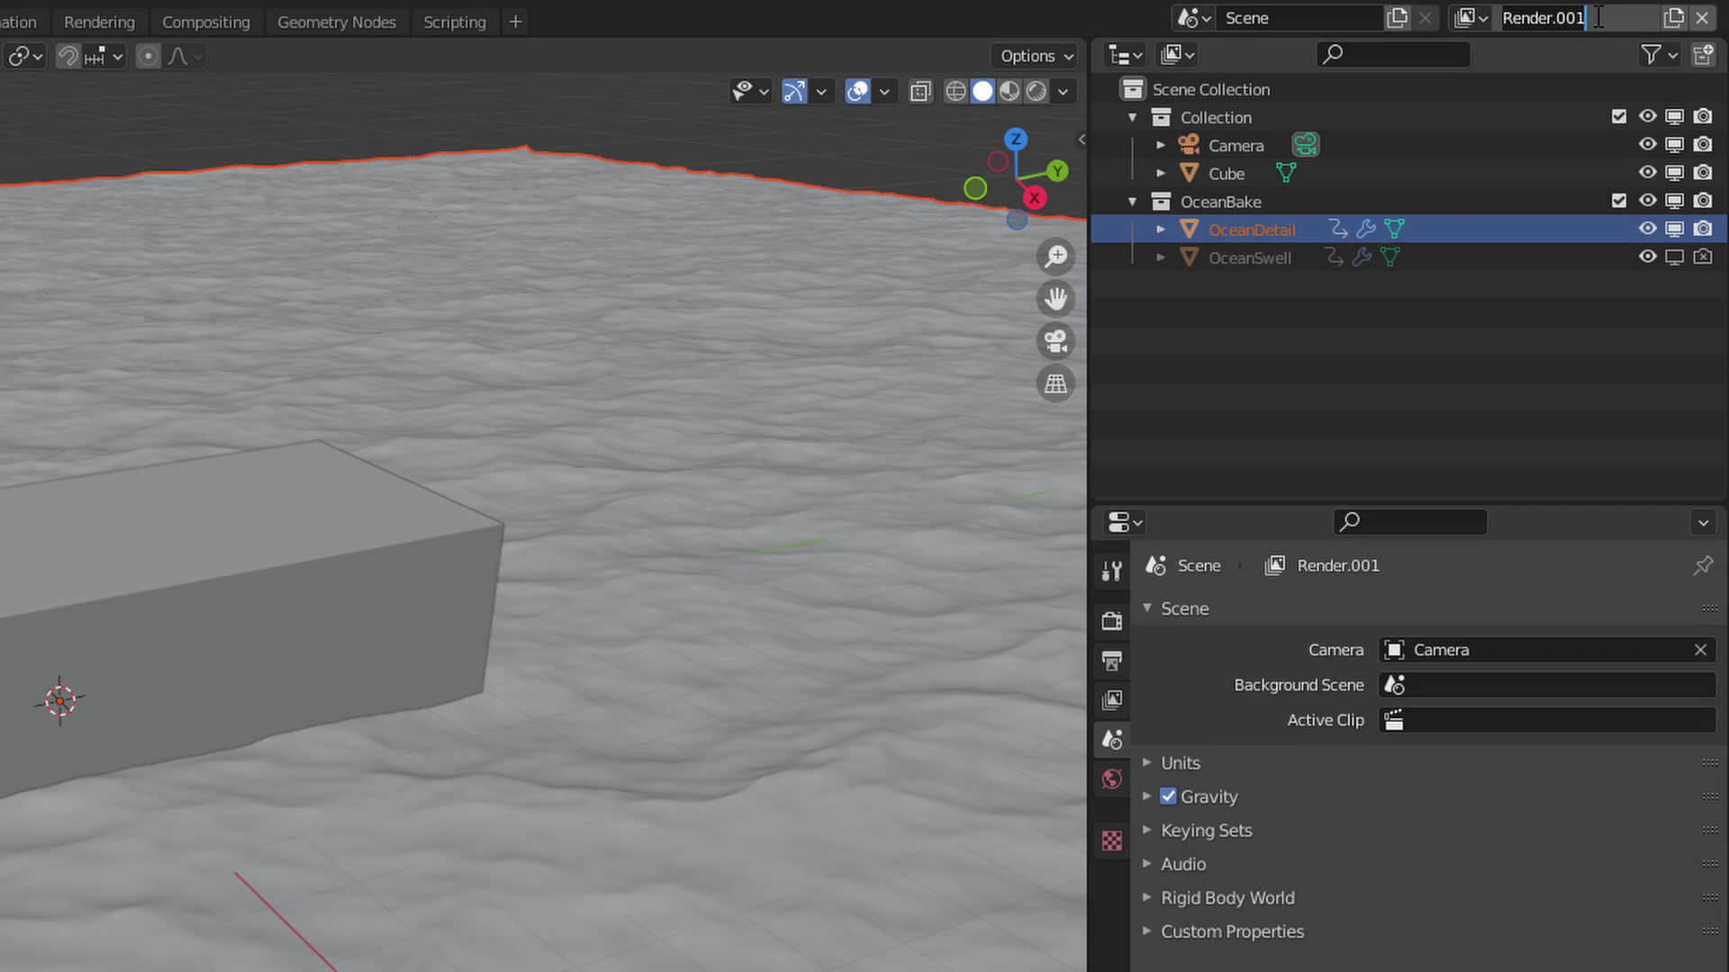
text(Generate)
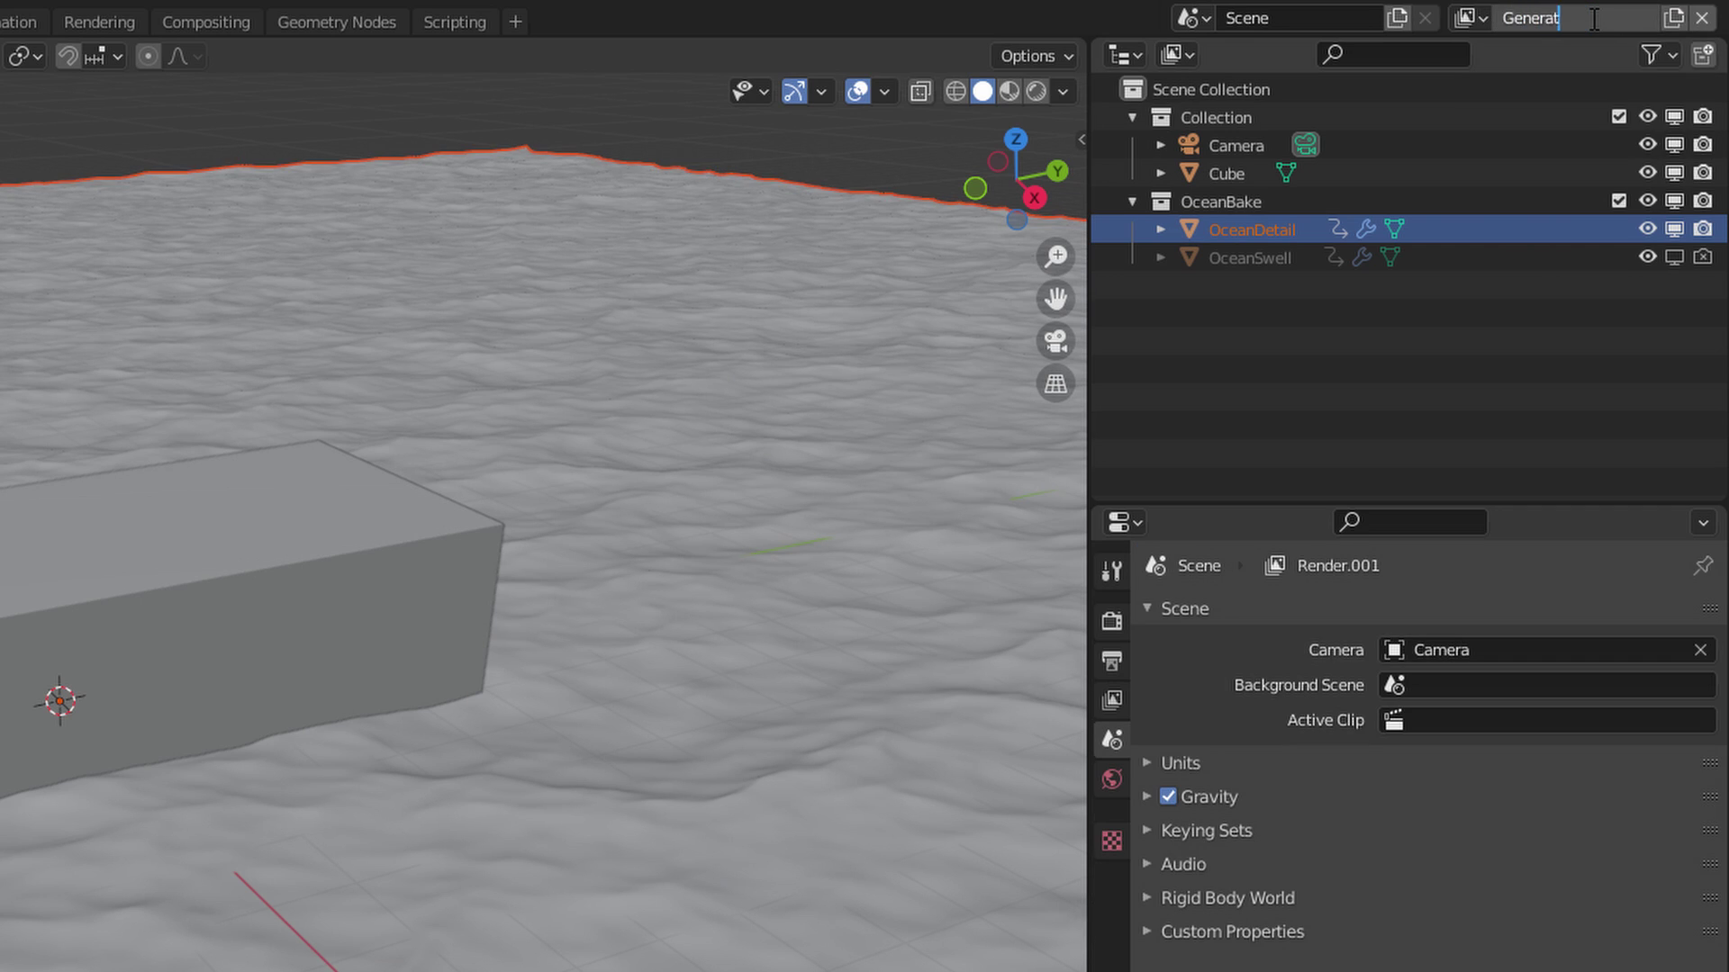
key(Return)
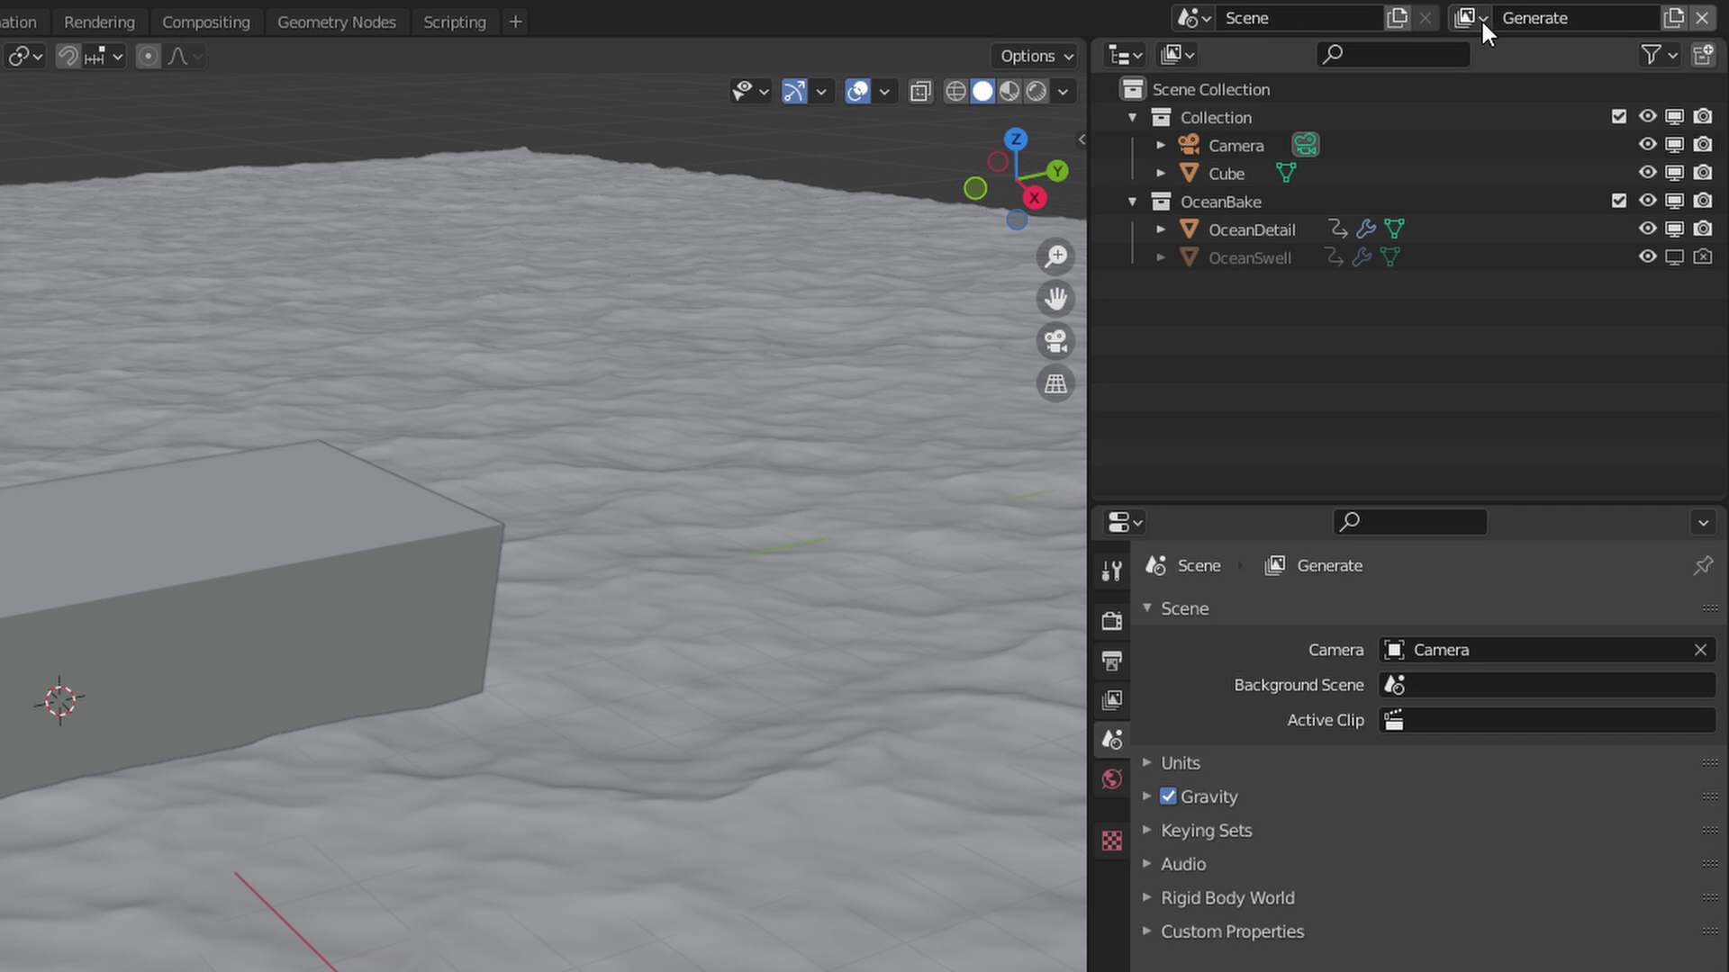
Switch to the Render view layer and exclude the OceanBake collection from it
click(1475, 18)
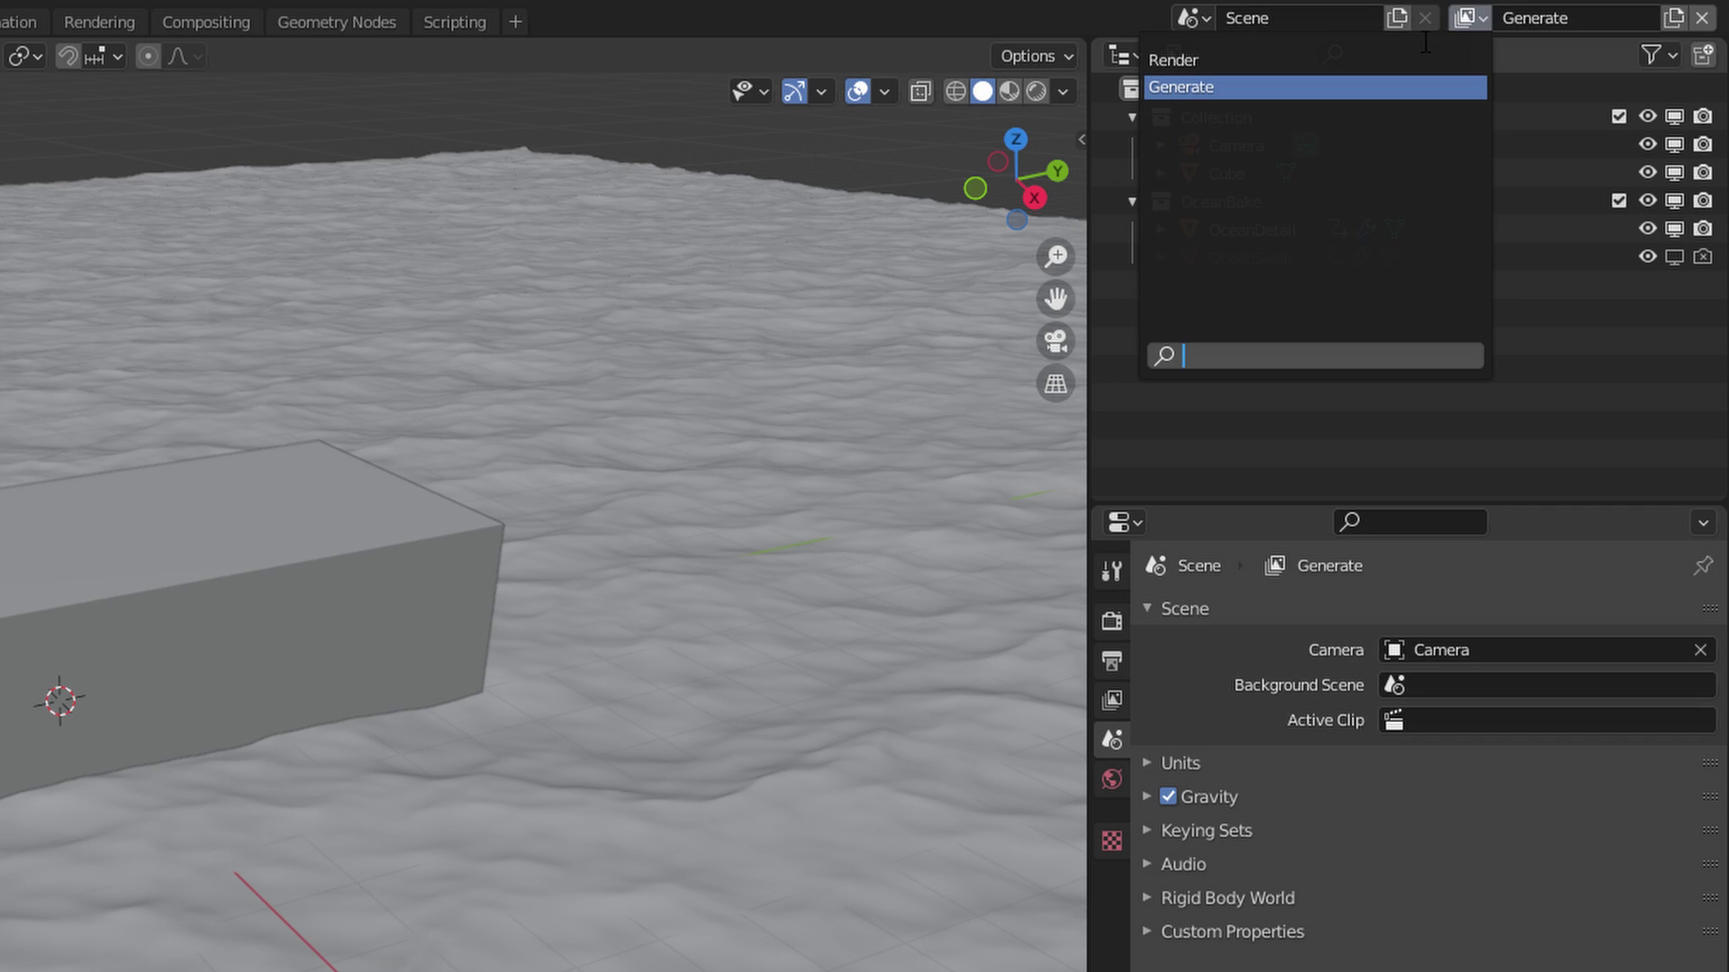
click(1338, 61)
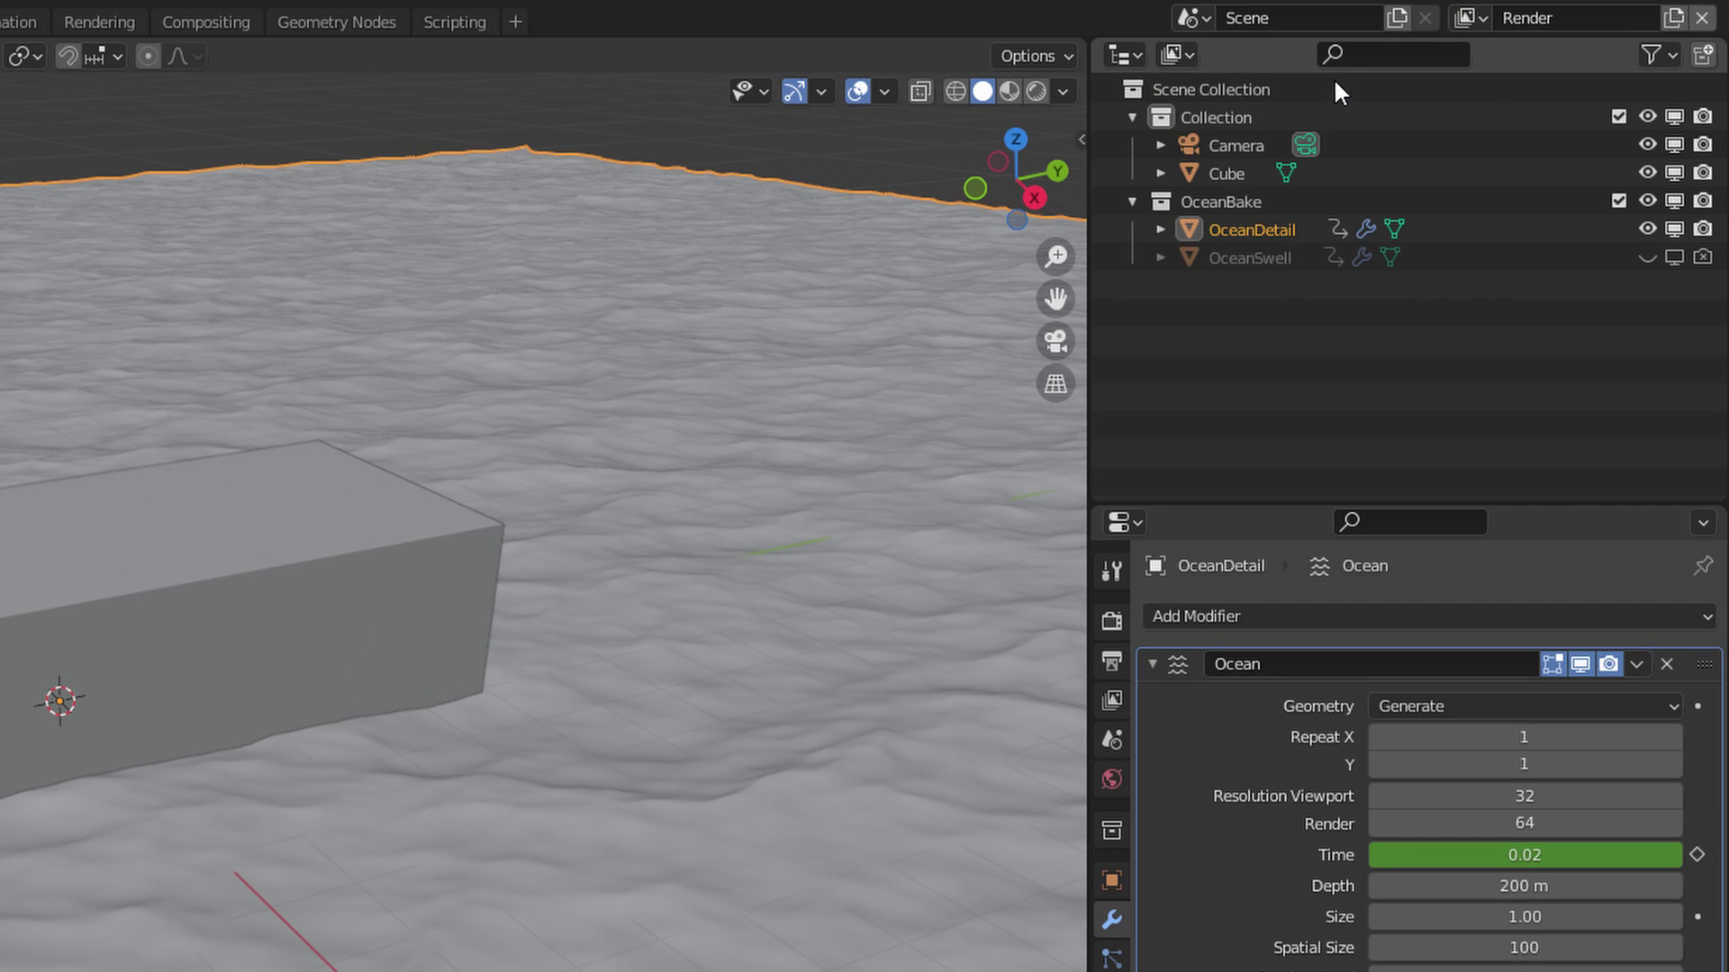
click(1619, 200)
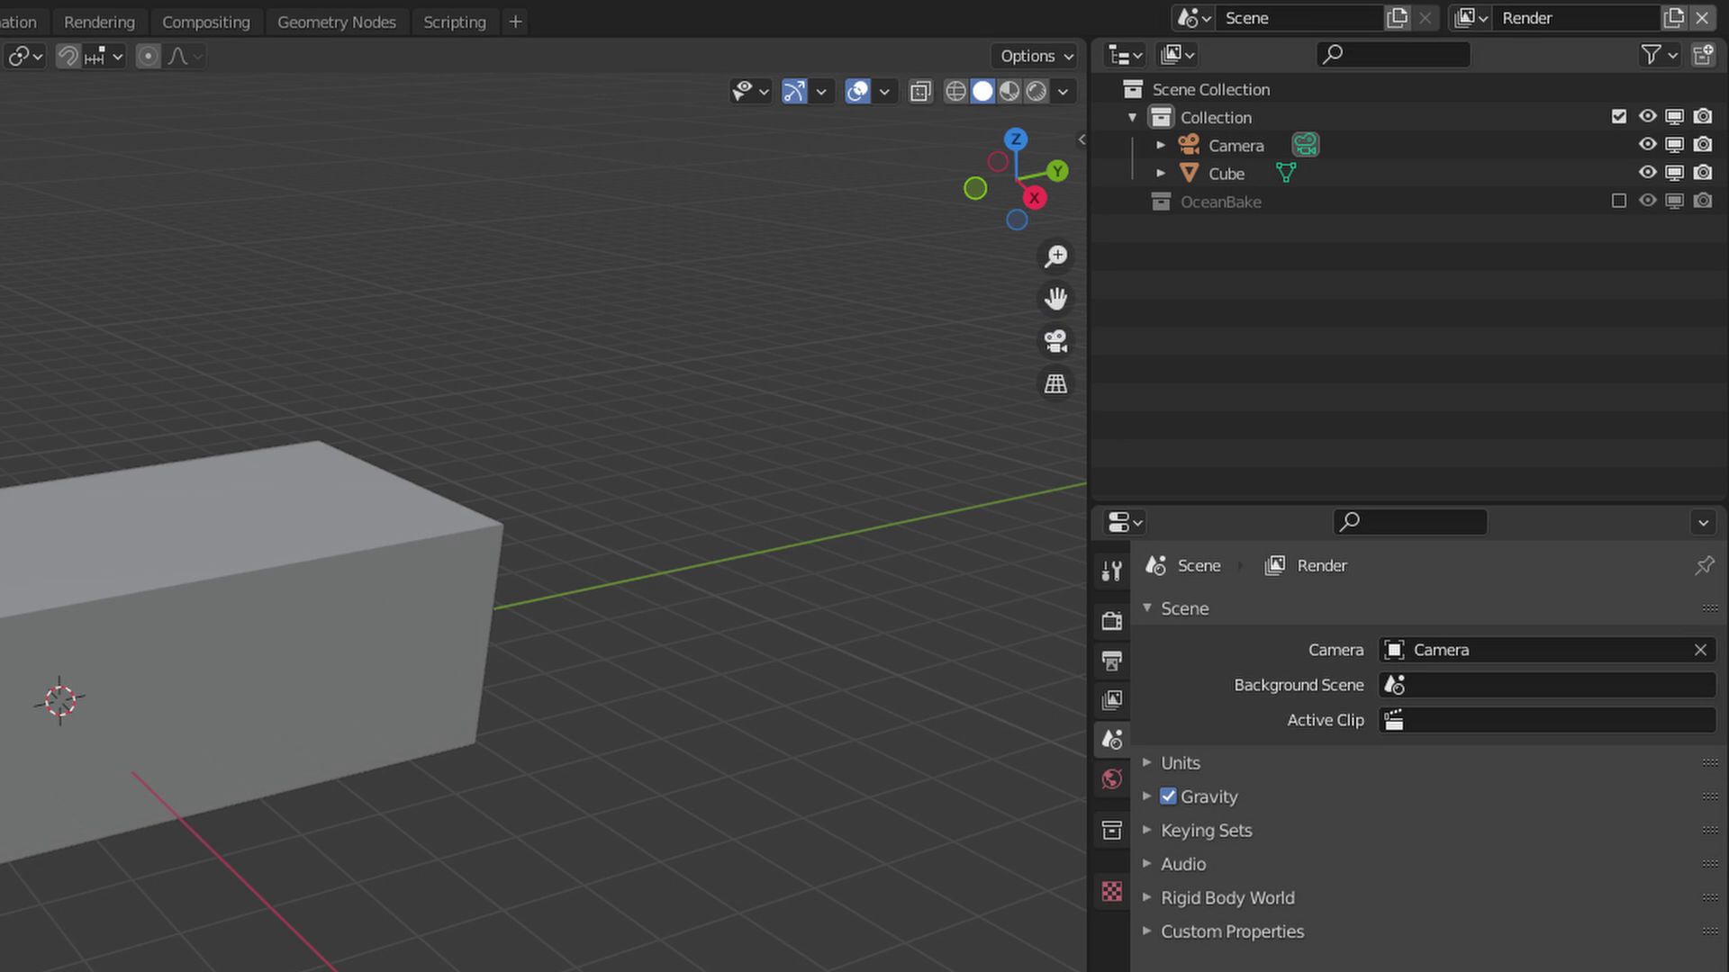
Switch to the Generate view layer, select OceanDetail and turn off Use for Rendering for that layer
click(1473, 13)
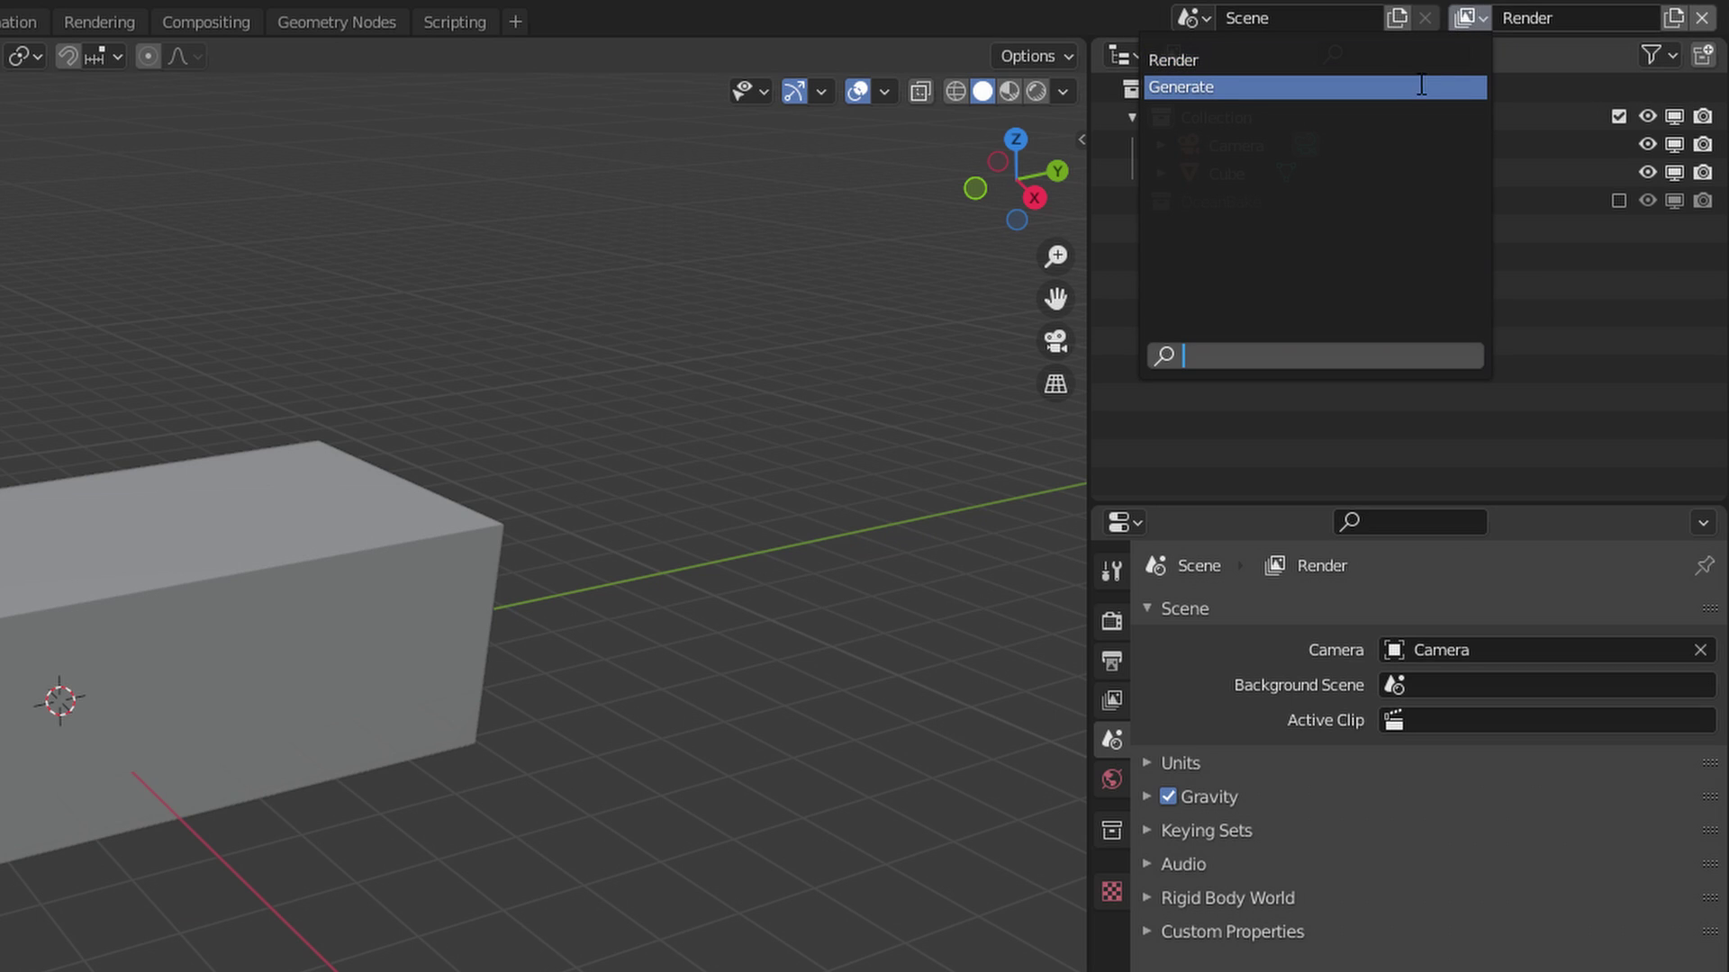
click(1420, 87)
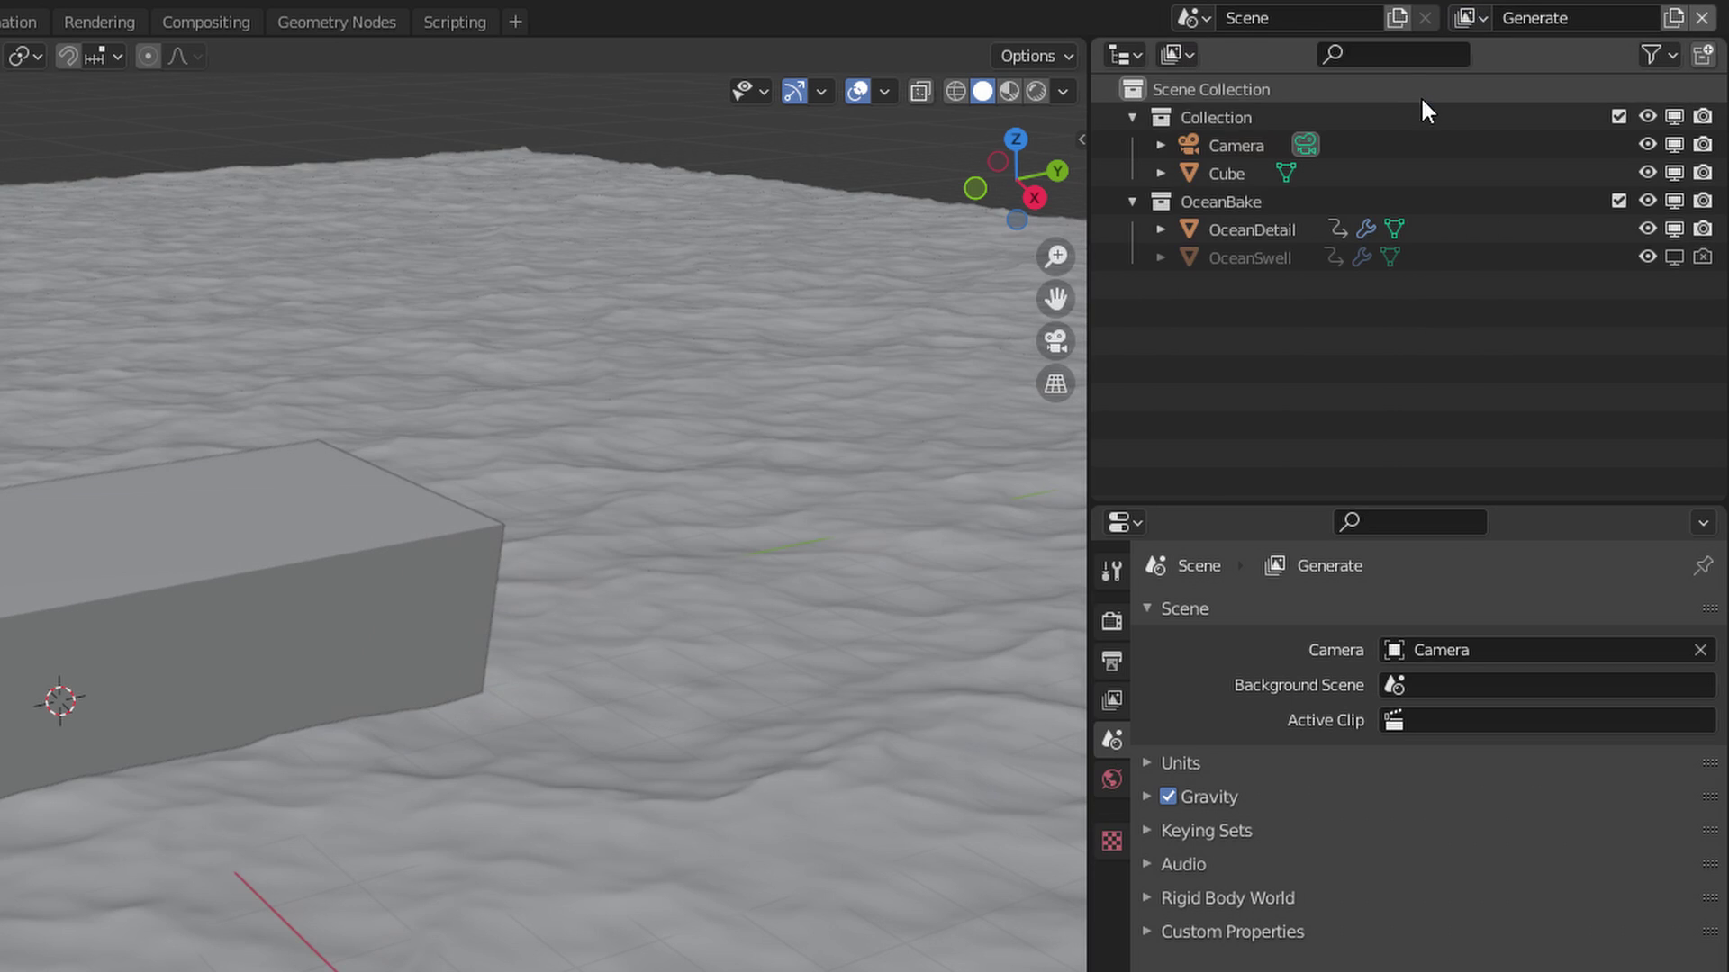
click(725, 424)
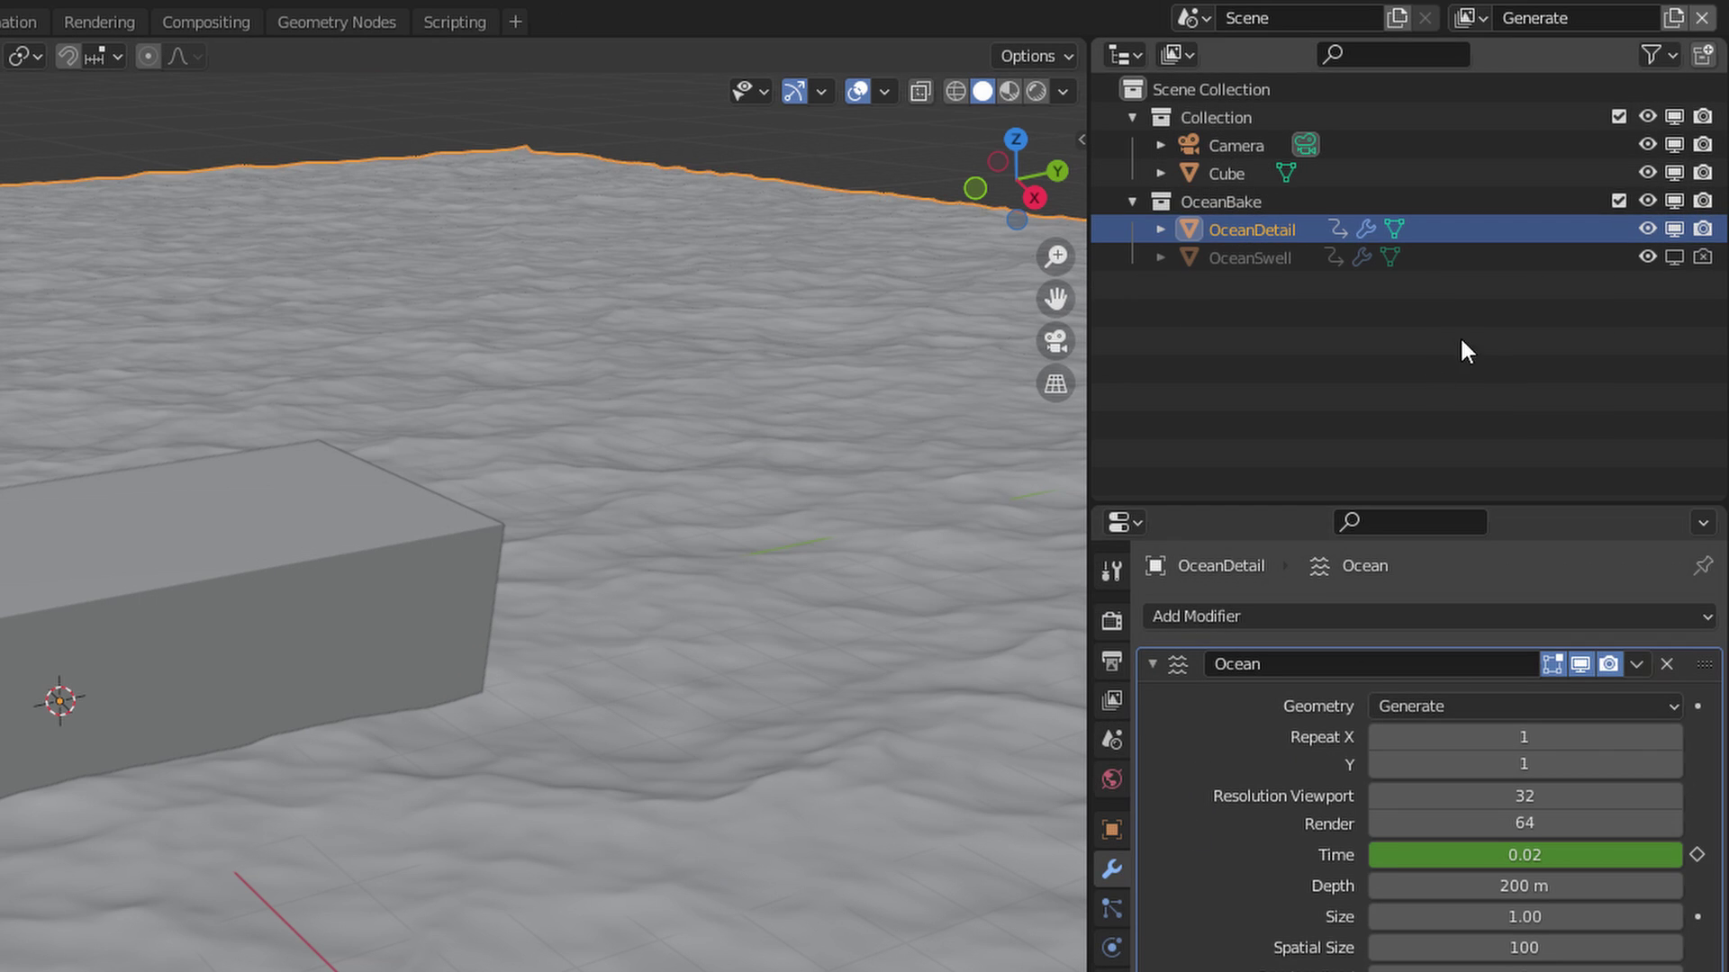
click(1113, 699)
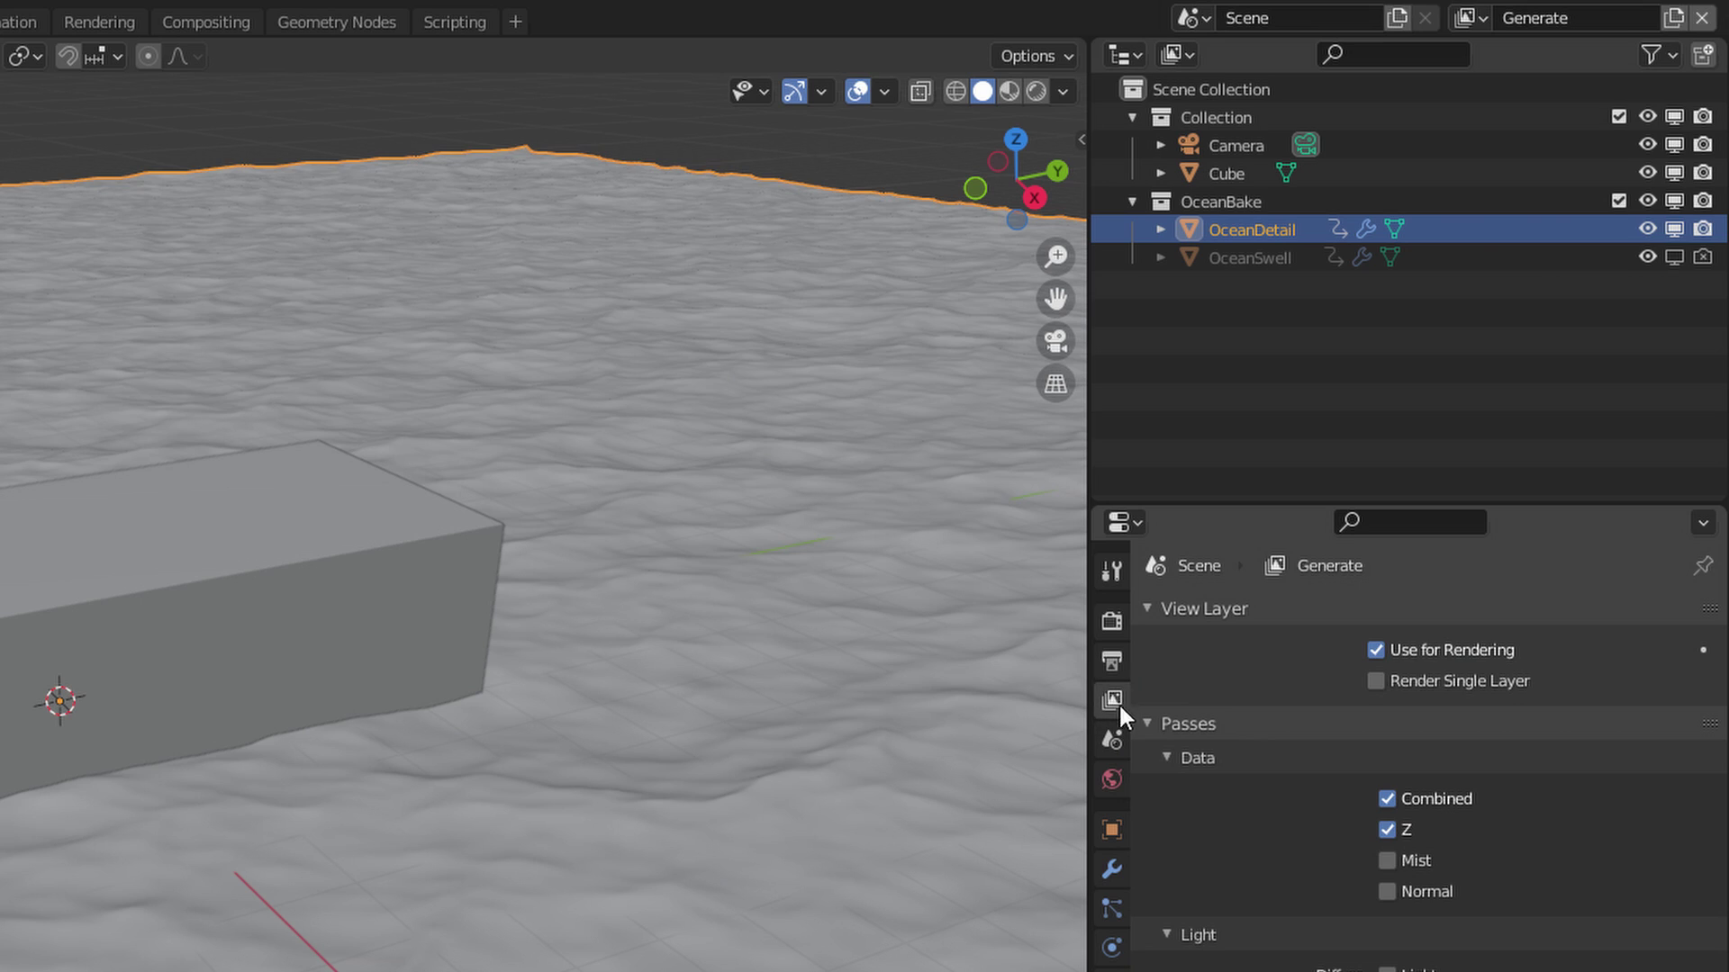
click(1457, 650)
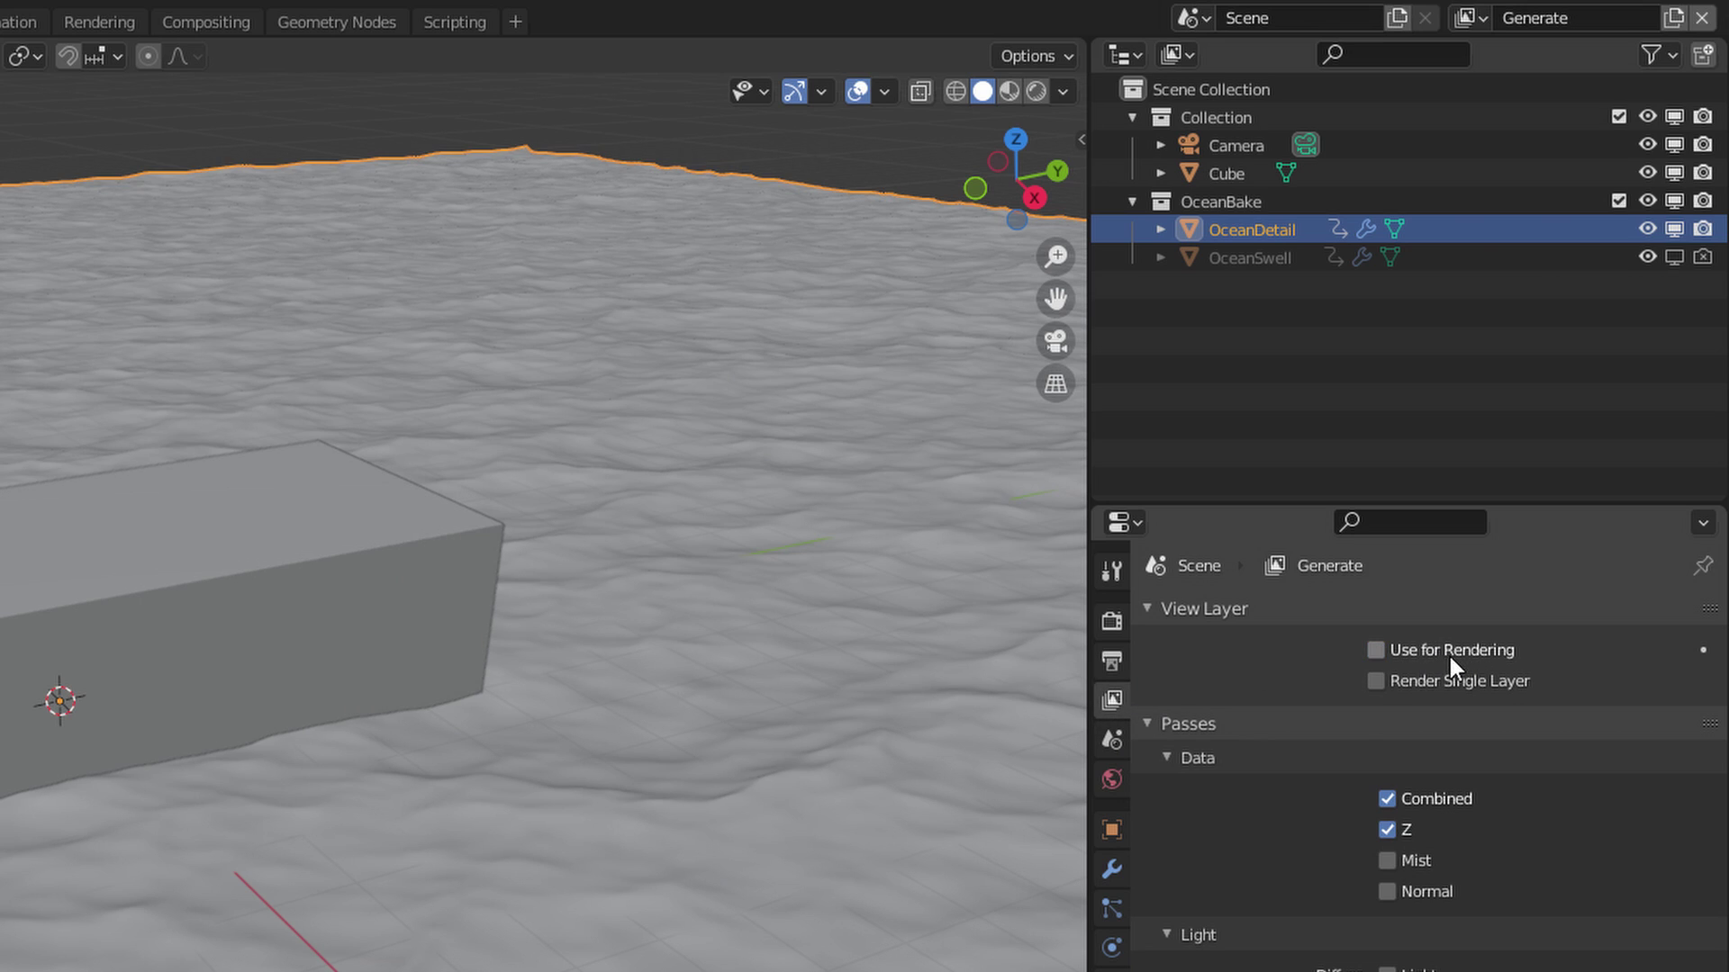
Compare the Render and Generate view layers and leave Render as the active one
click(1476, 18)
click(1347, 60)
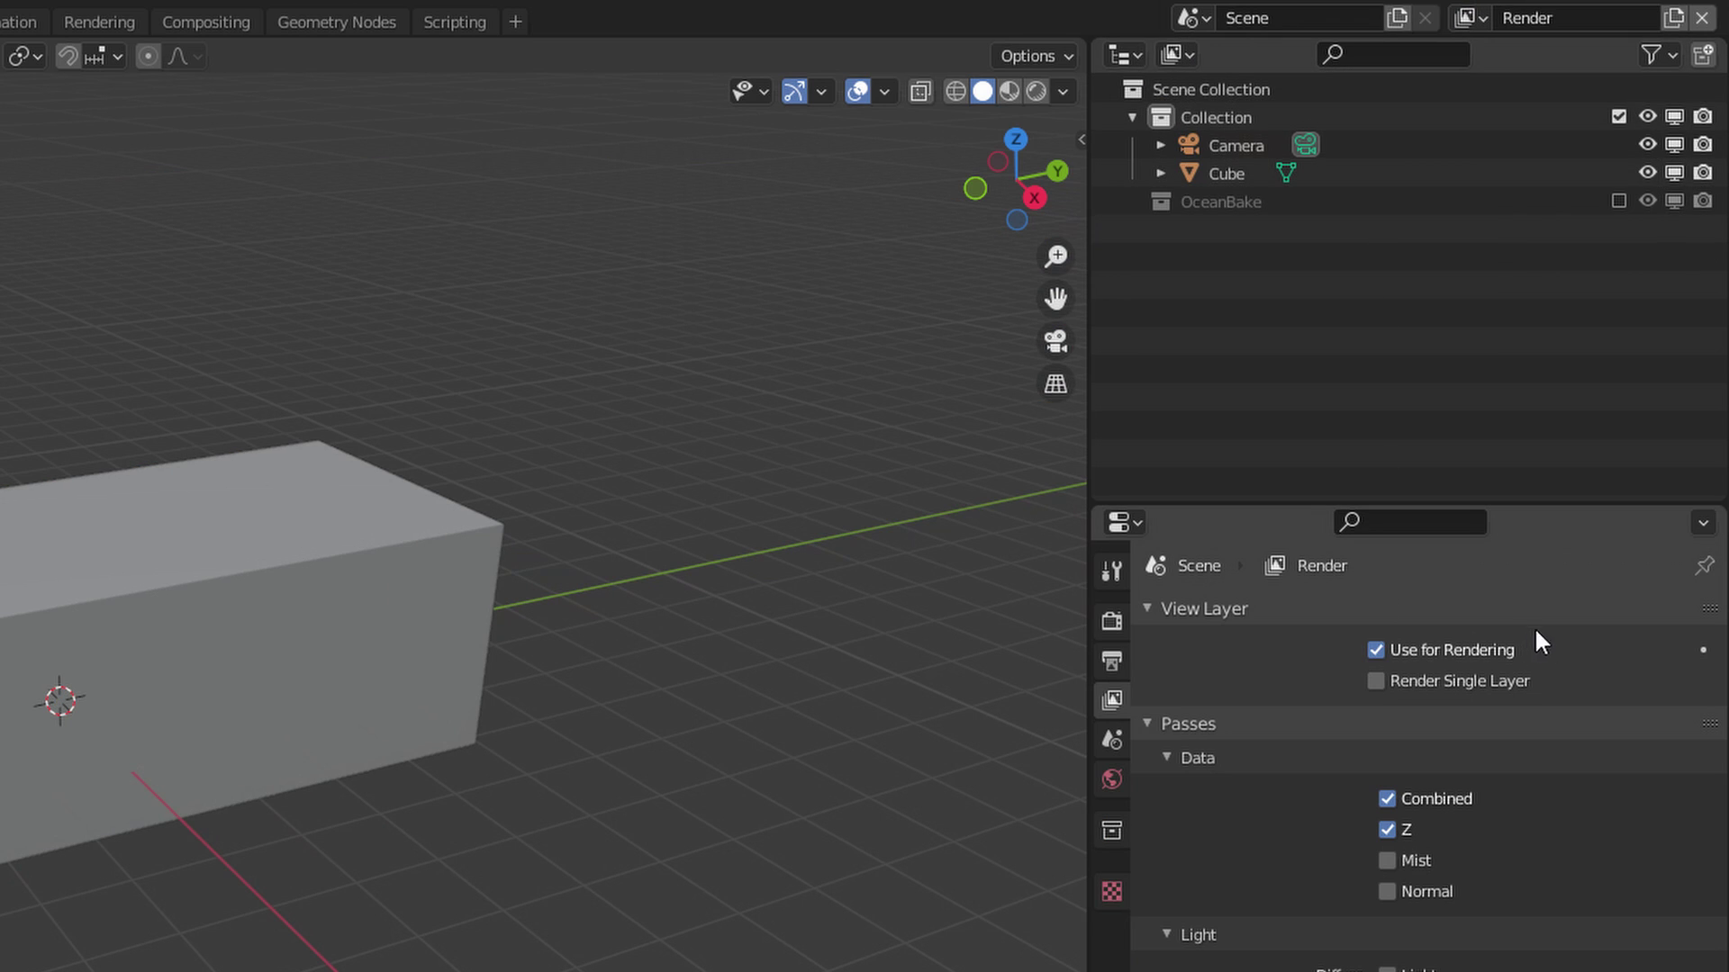
click(1466, 18)
click(1432, 87)
click(1477, 18)
click(1347, 60)
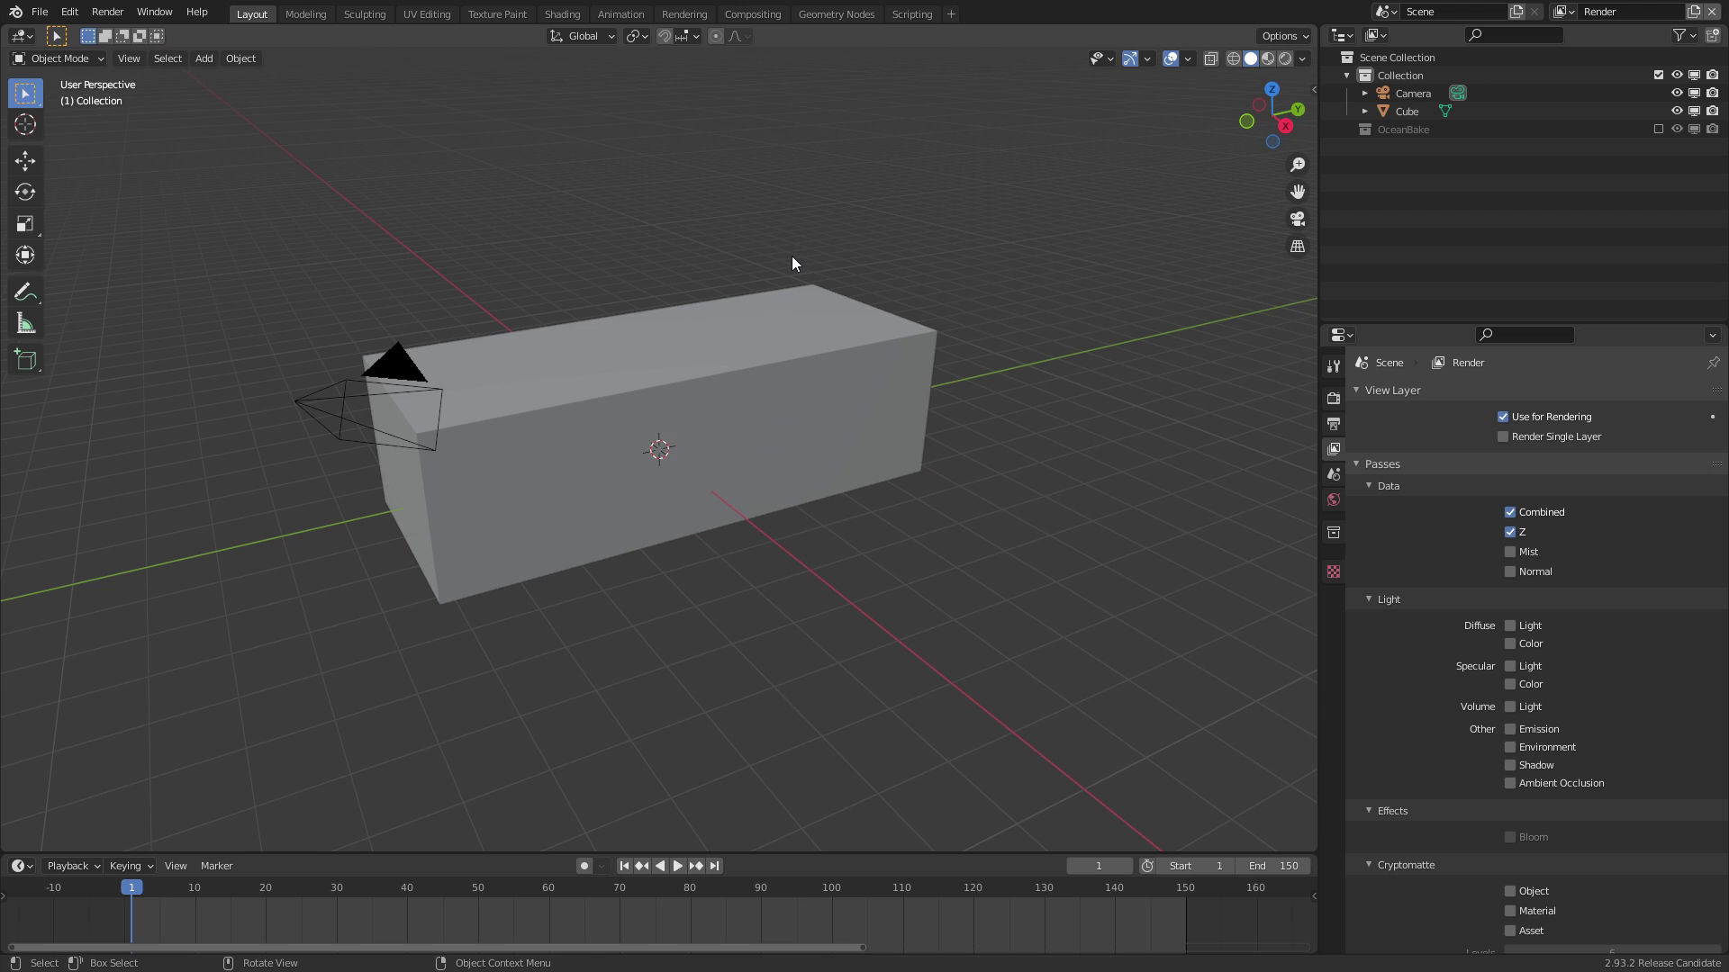
Add a mesh circle with a radius of 200 m and a Triangle Fan fill
key(shift+a)
mouse_move(787, 261)
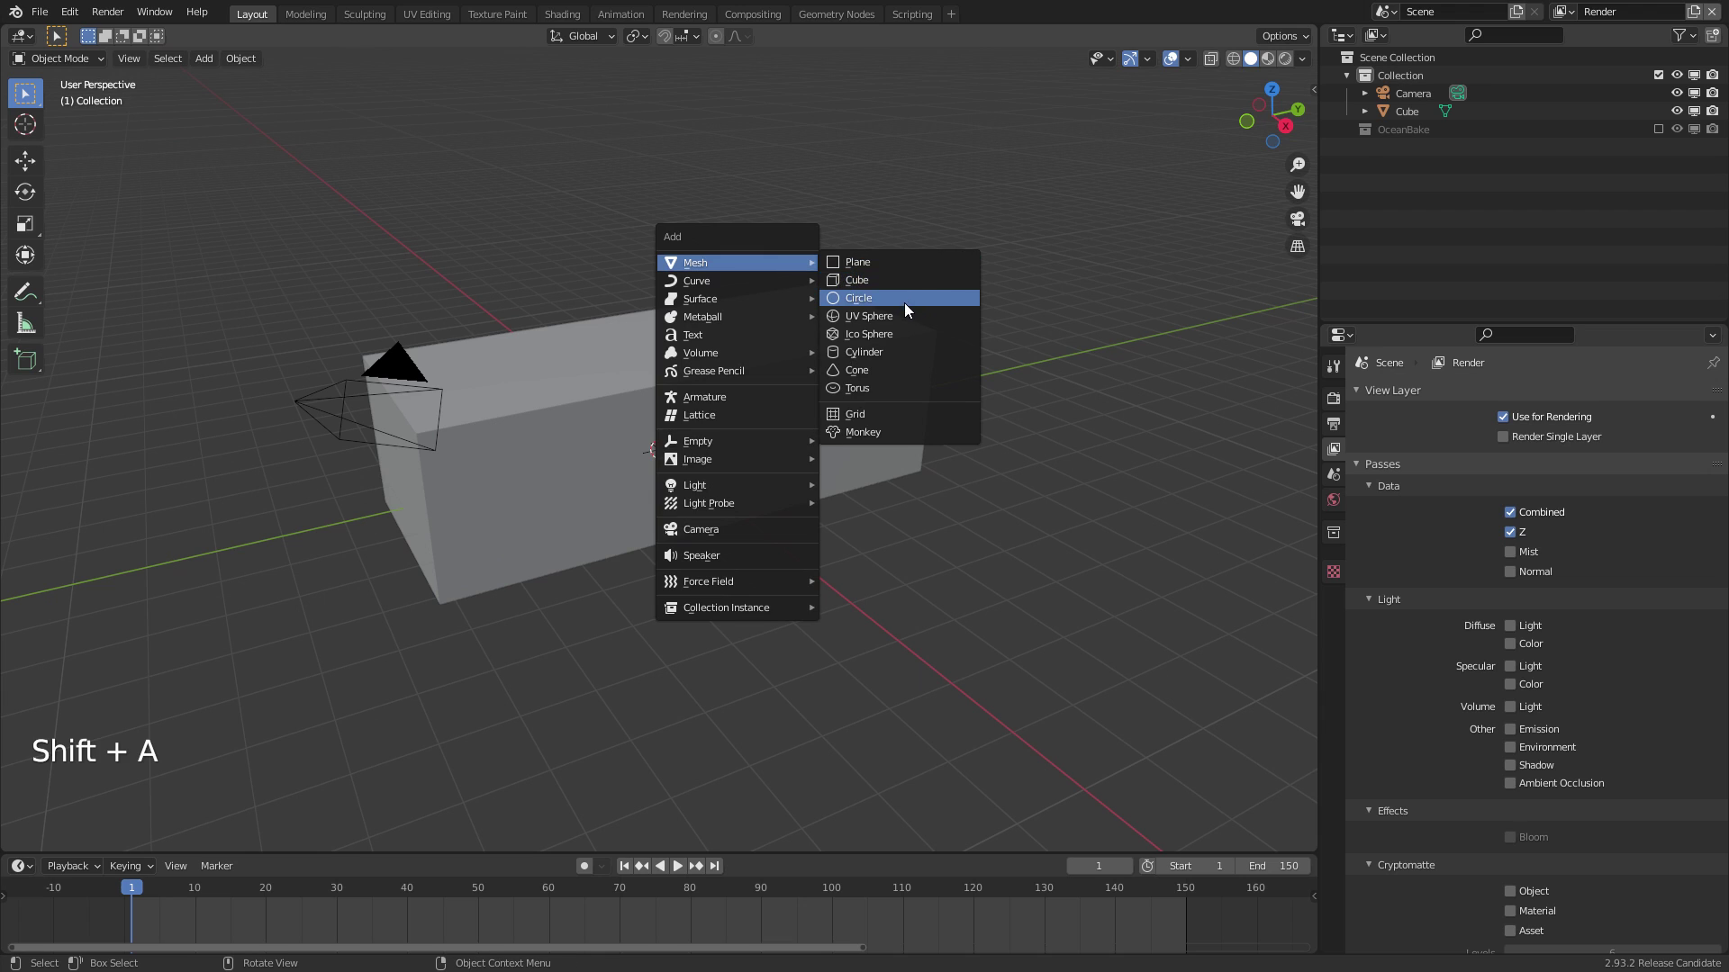
click(904, 300)
key(F9)
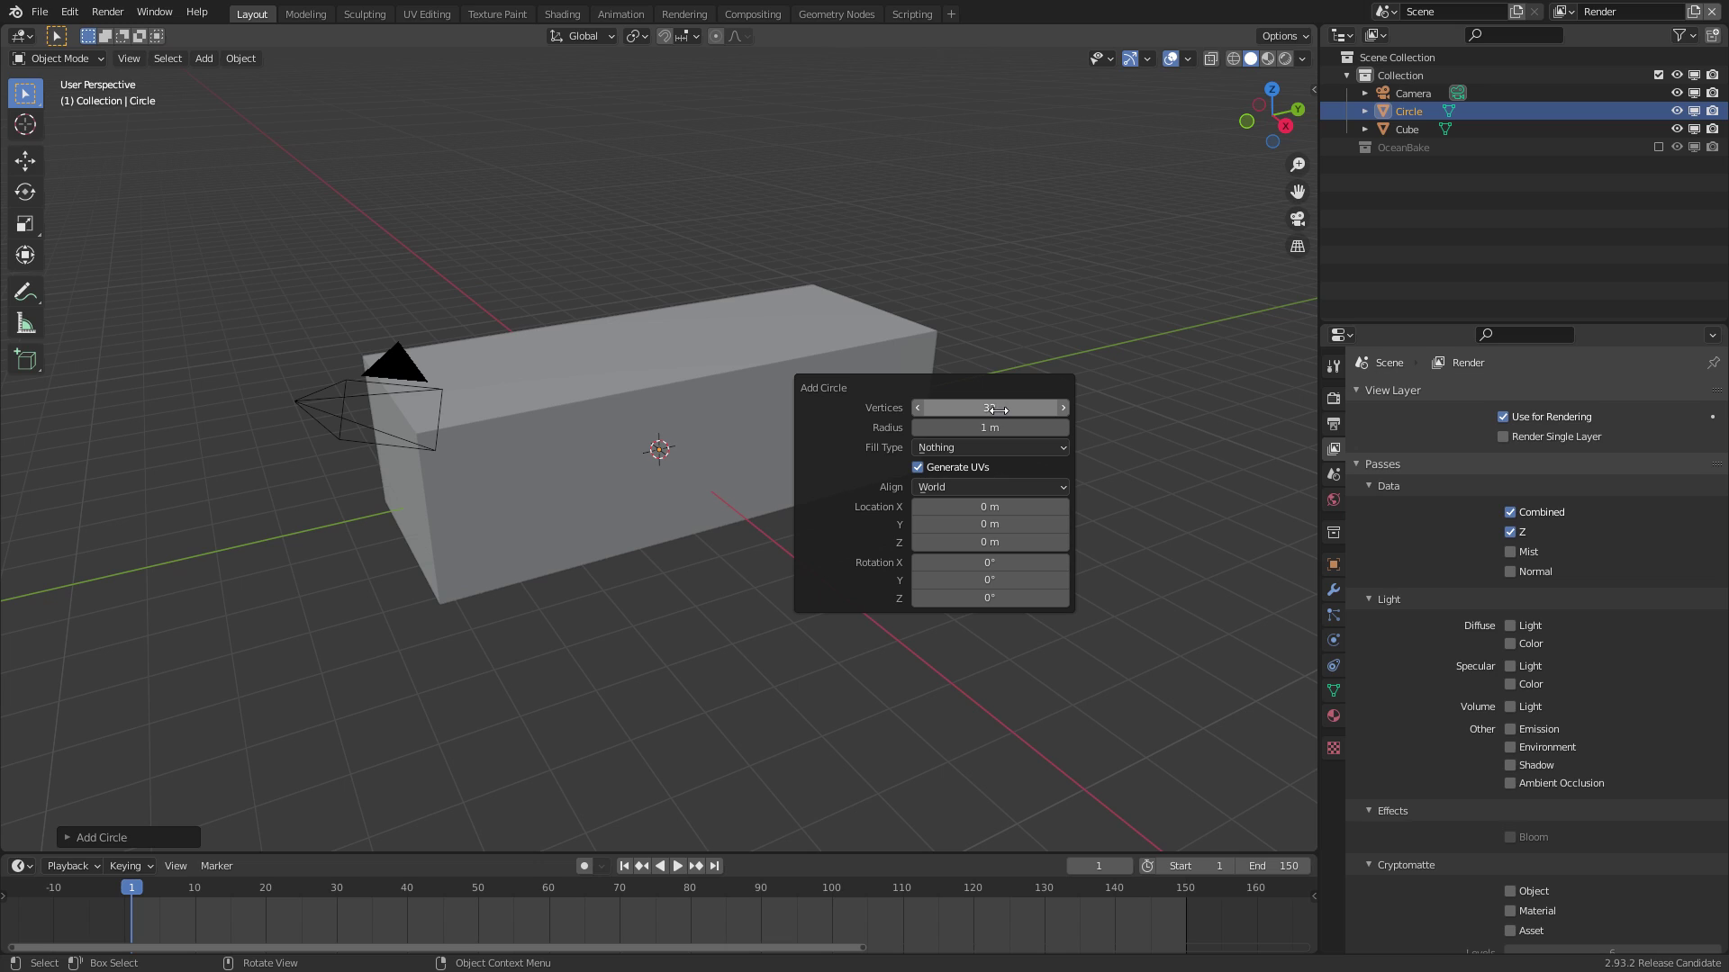
click(1017, 432)
text(200)
key(Return)
click(1058, 366)
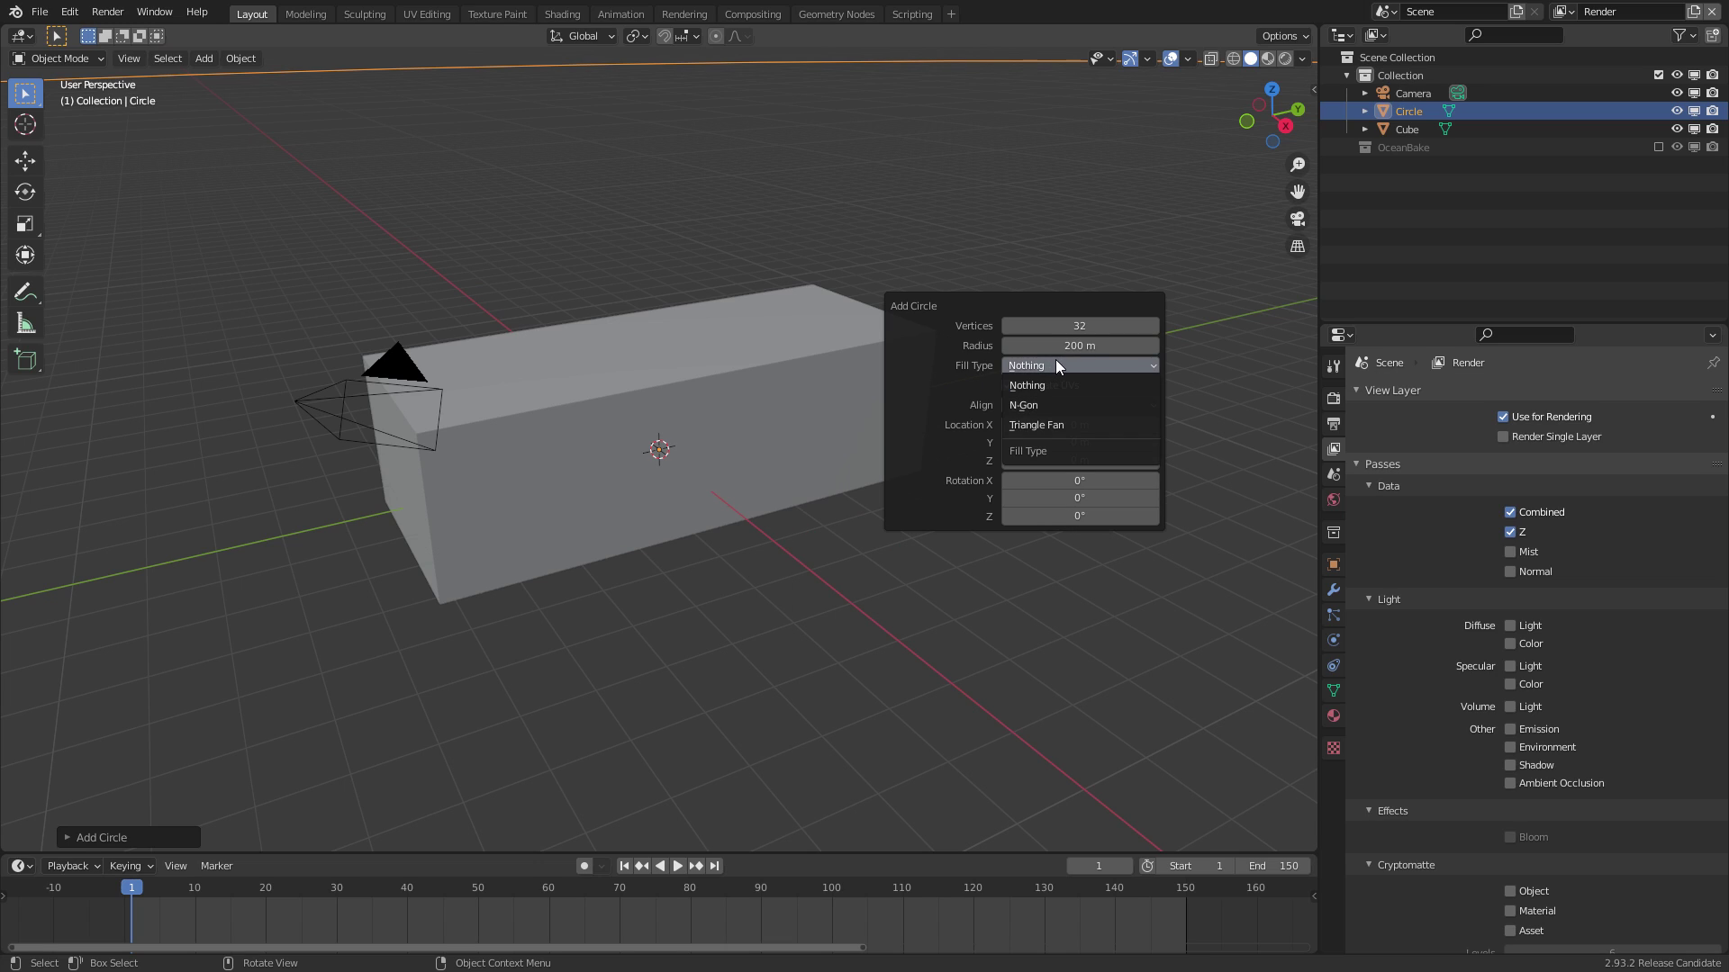
click(1064, 424)
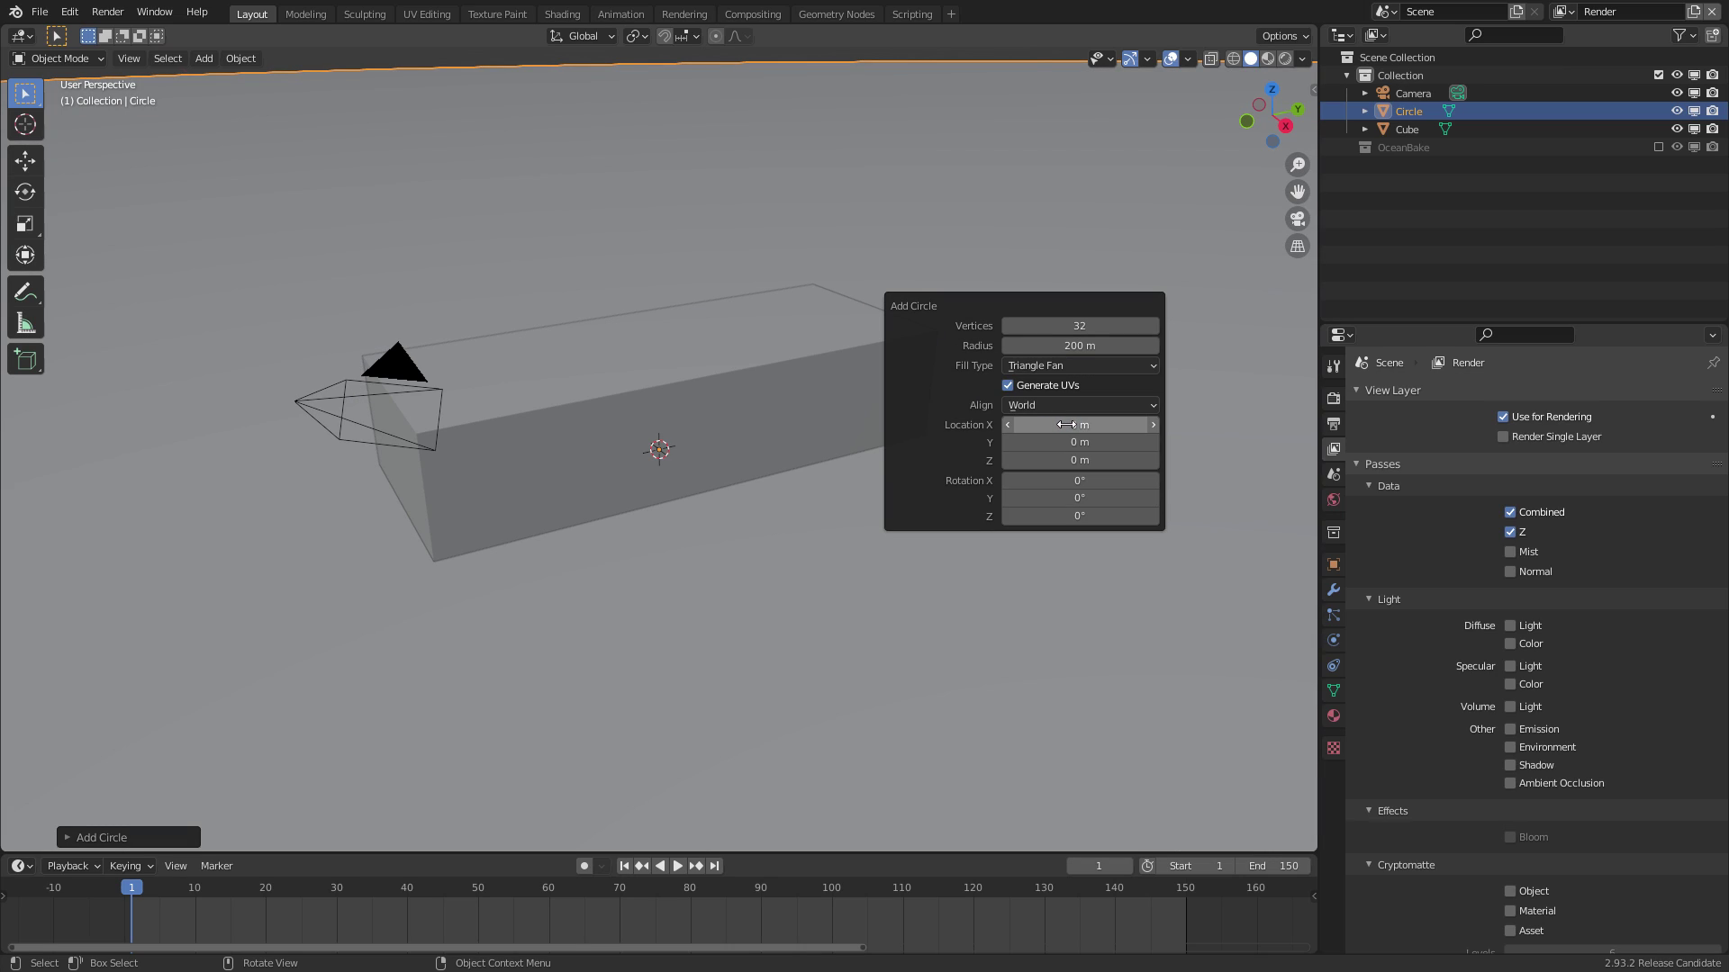
Rename the new circle as Ocean and the cube as BoatRef
key(F2)
text(Ocean)
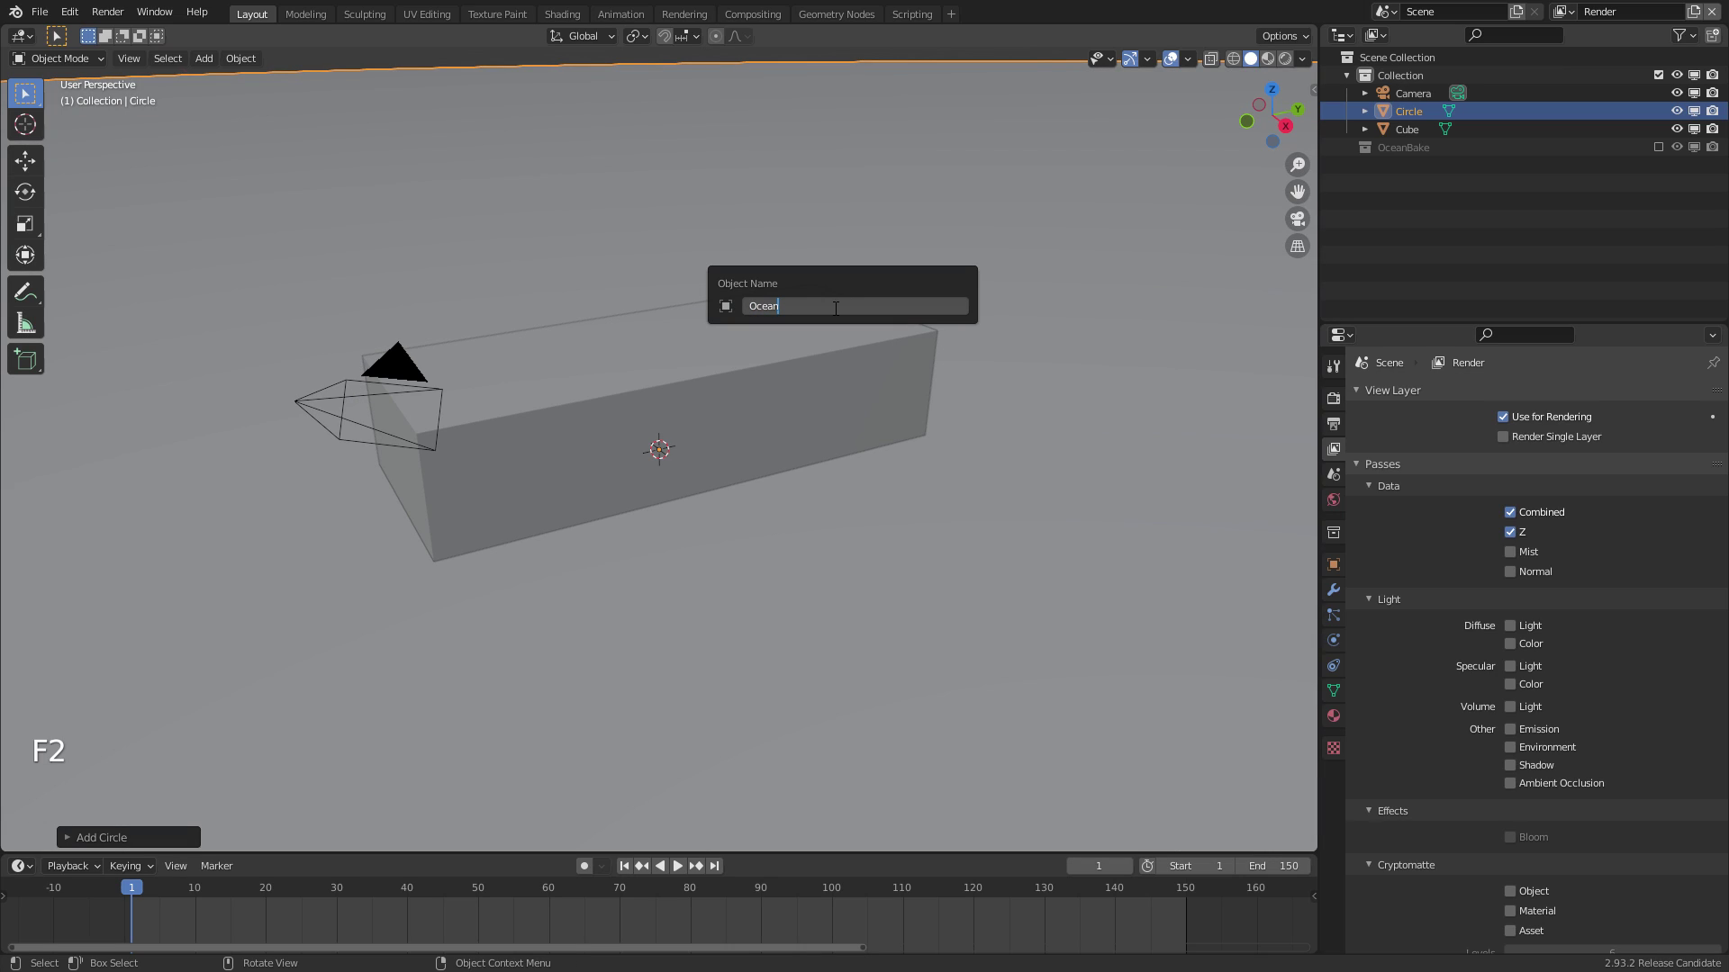
key(Return)
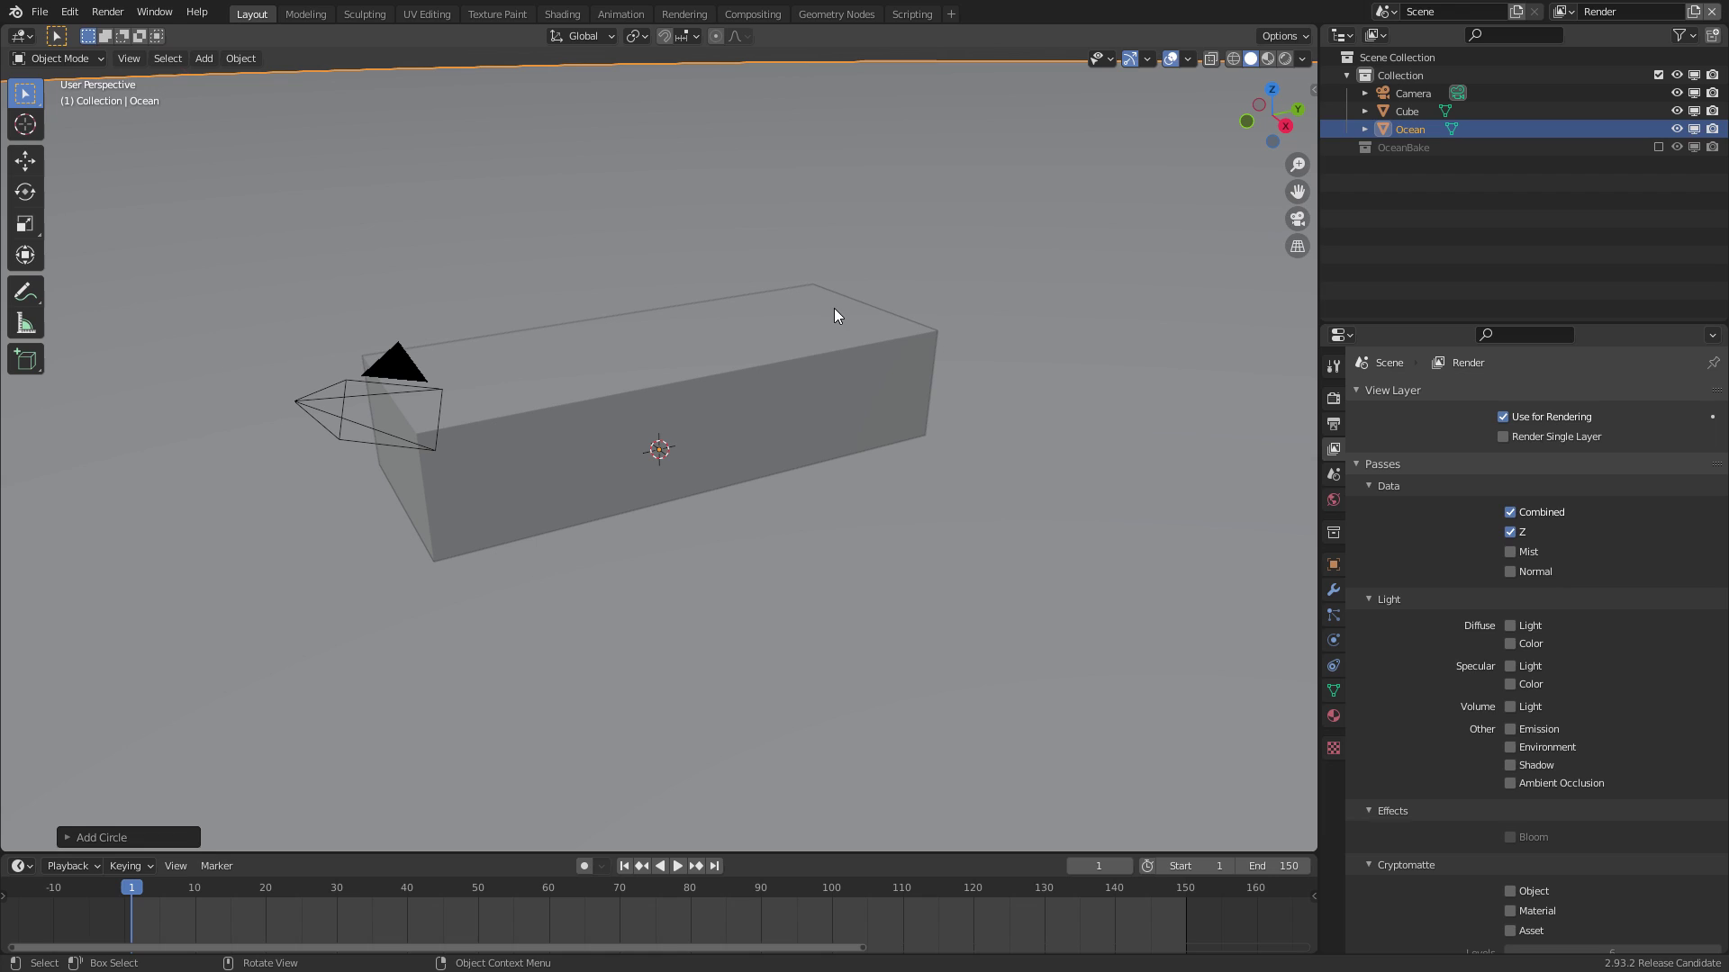
click(797, 353)
key(F2)
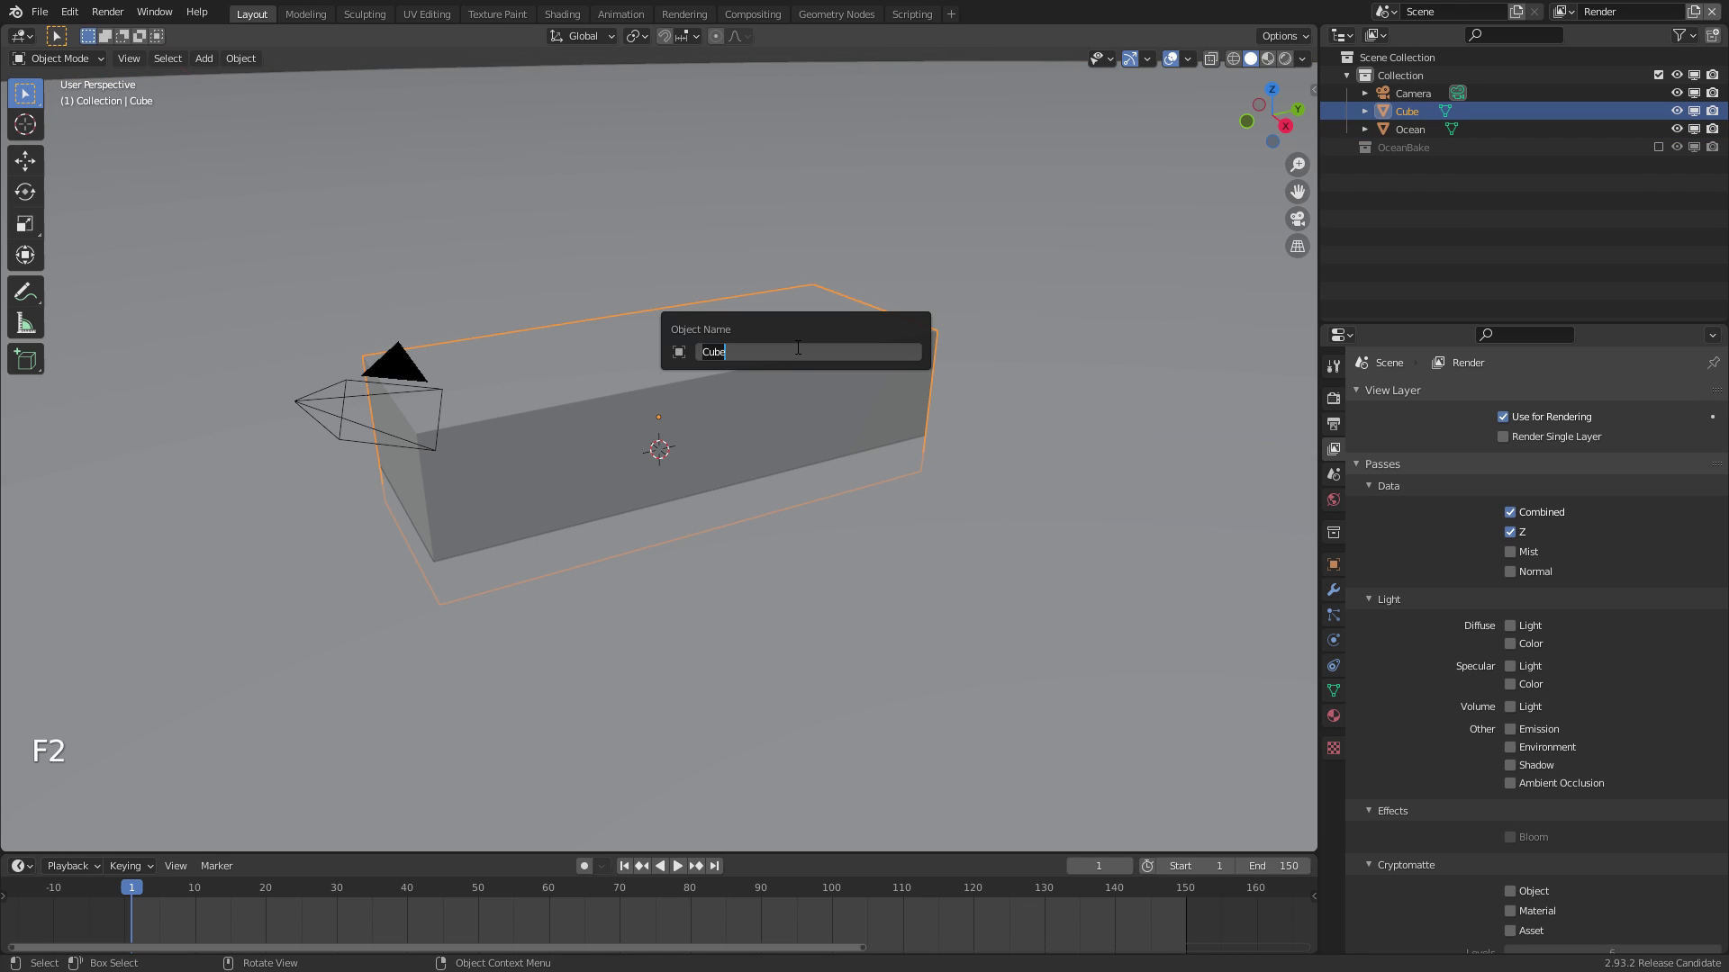
text(BoatRef)
key(Return)
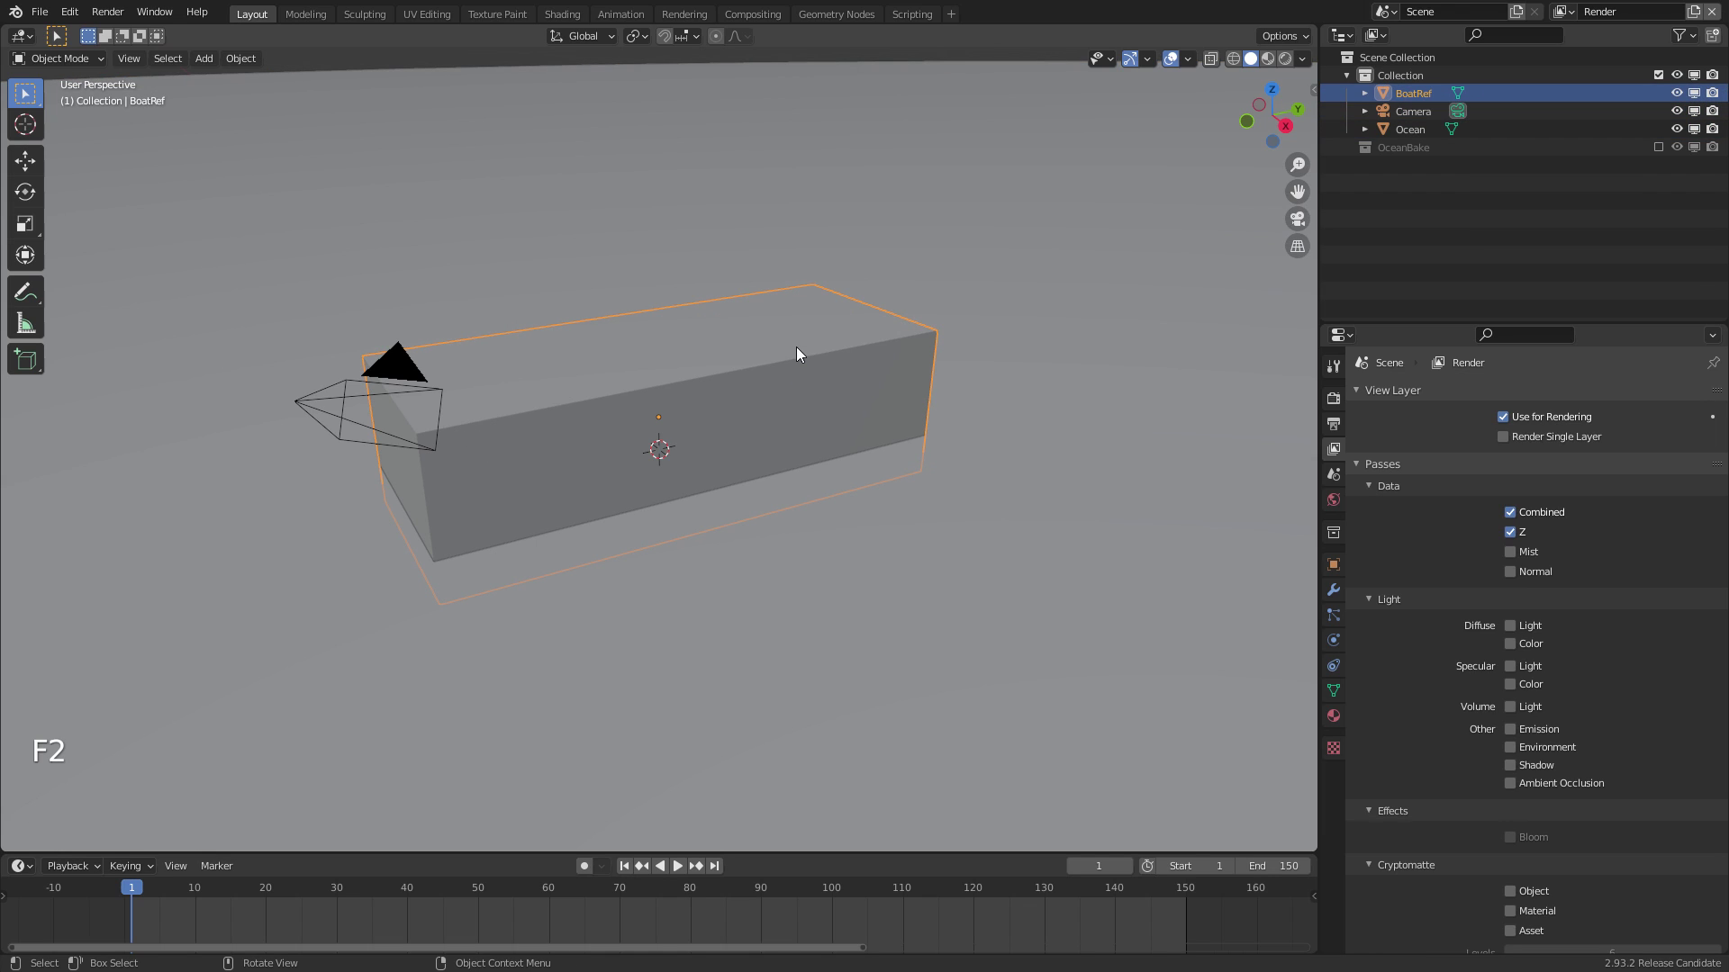
Shade the Ocean circle smooth
click(851, 273)
right_click(894, 166)
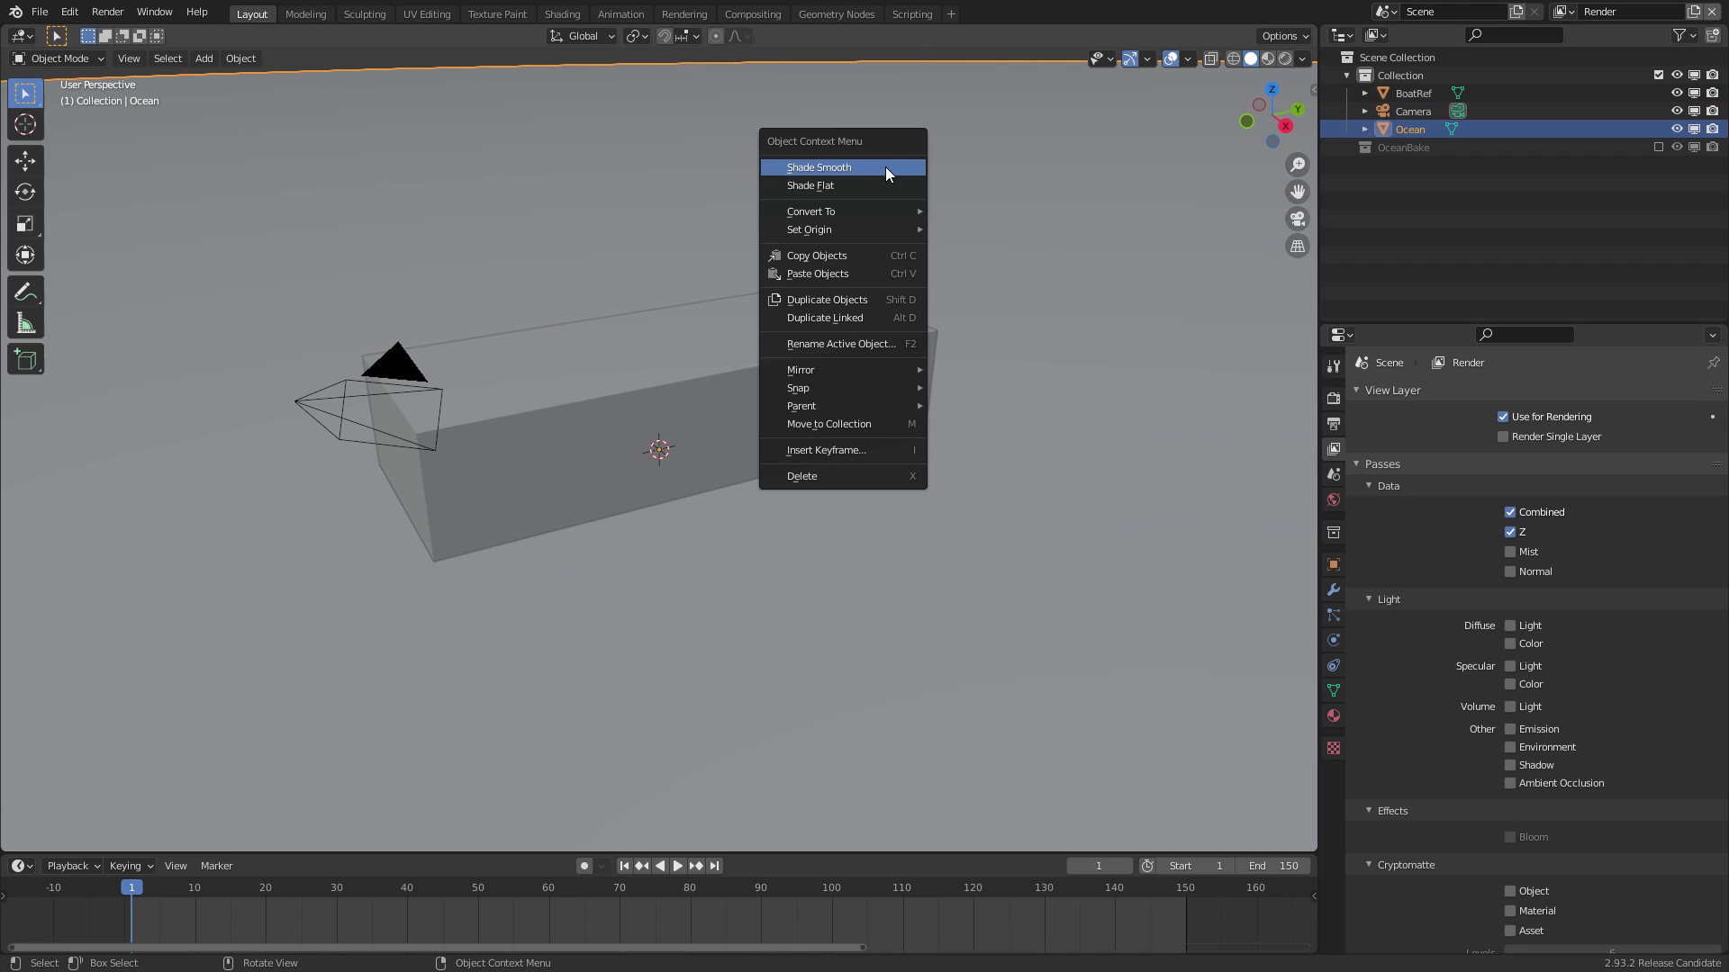
click(882, 169)
Set the viewport's clip end to 10000 m so the whole Ocean circle can be displayed
ctrl+middle_drag(857, 192, 727, 477)
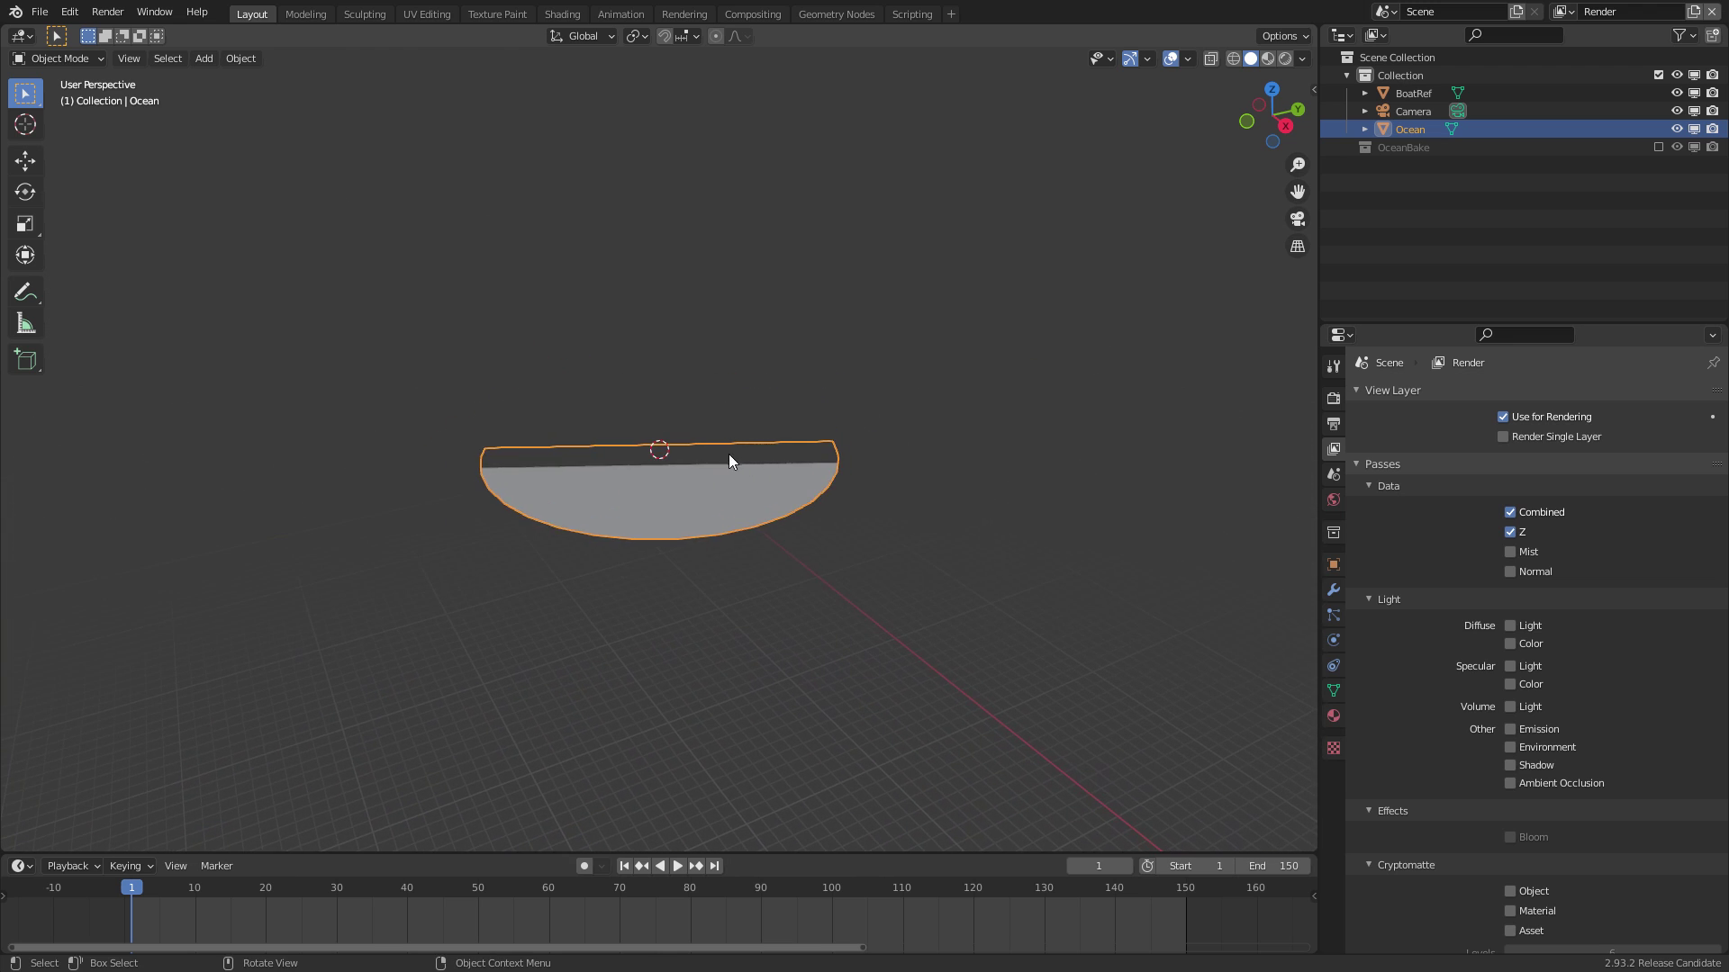
key(n)
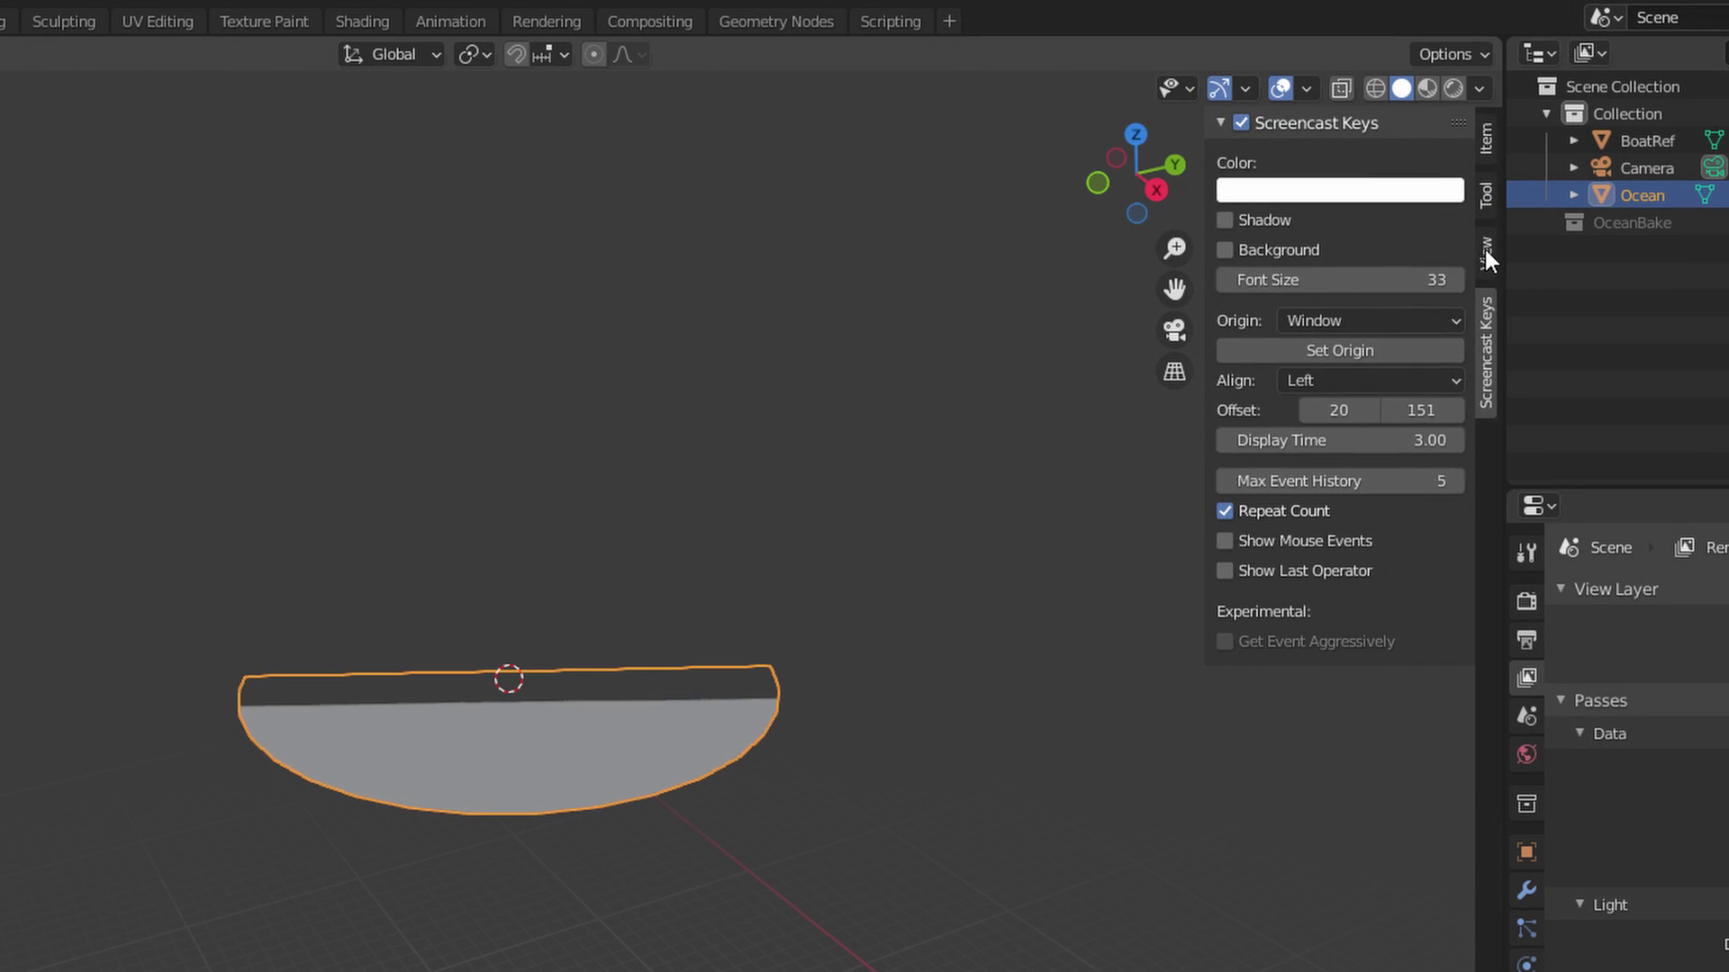
click(1307, 167)
click(1365, 221)
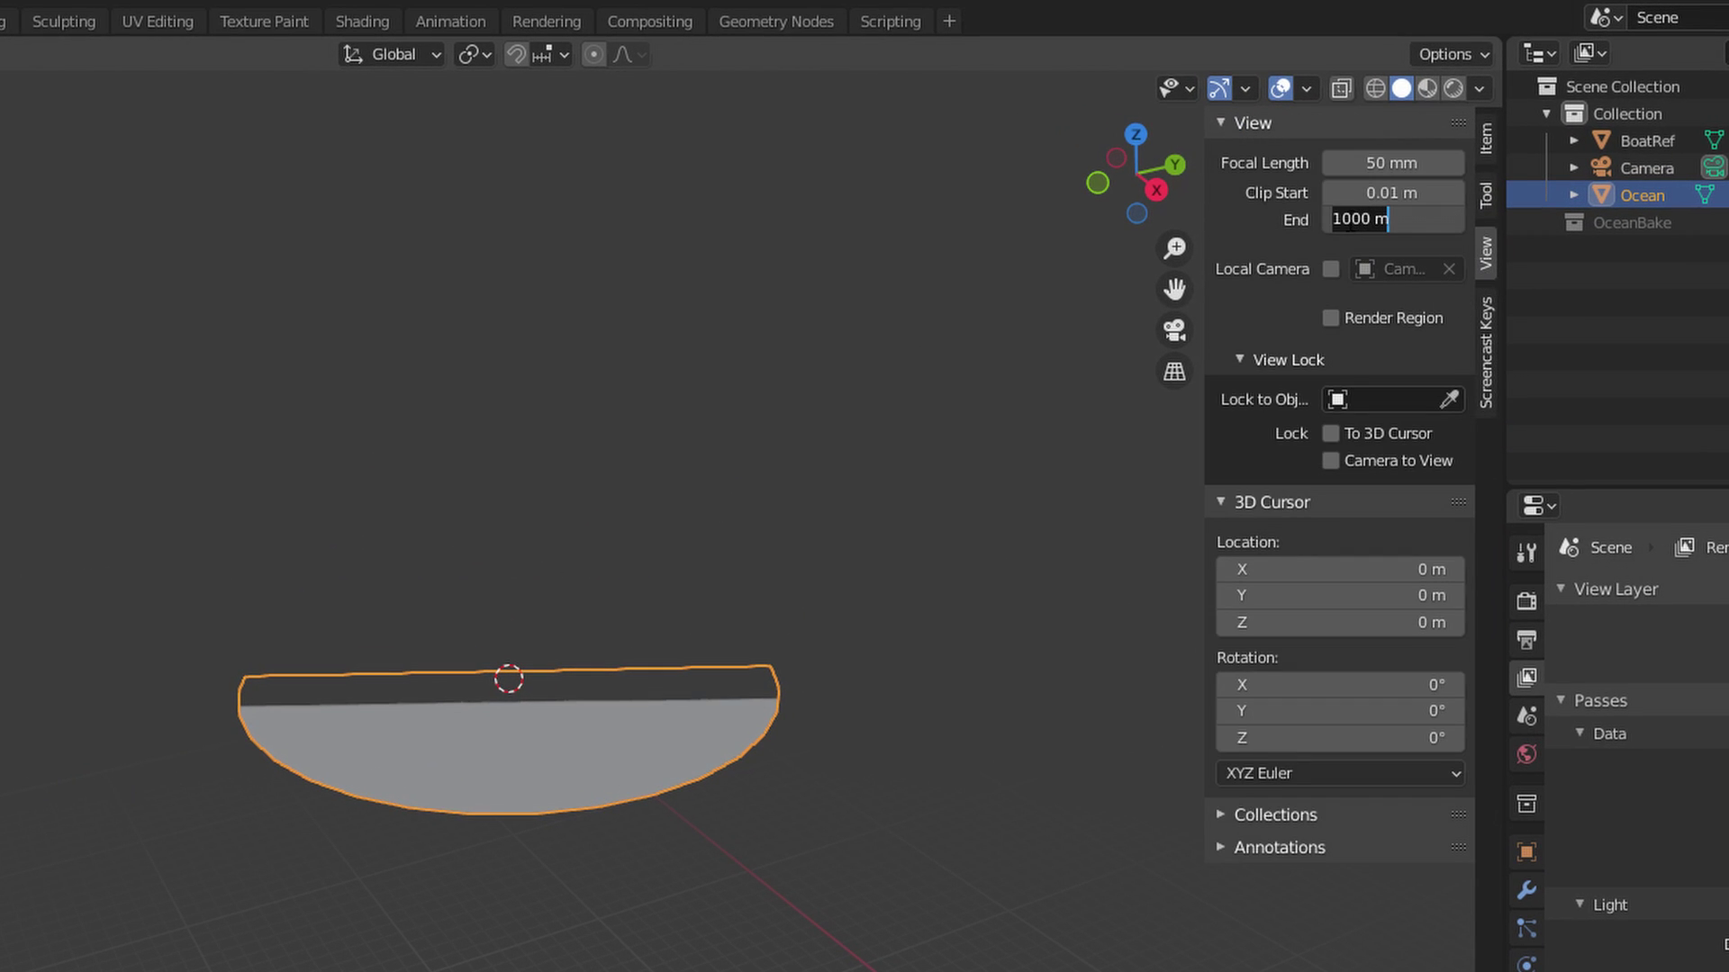
click(1341, 220)
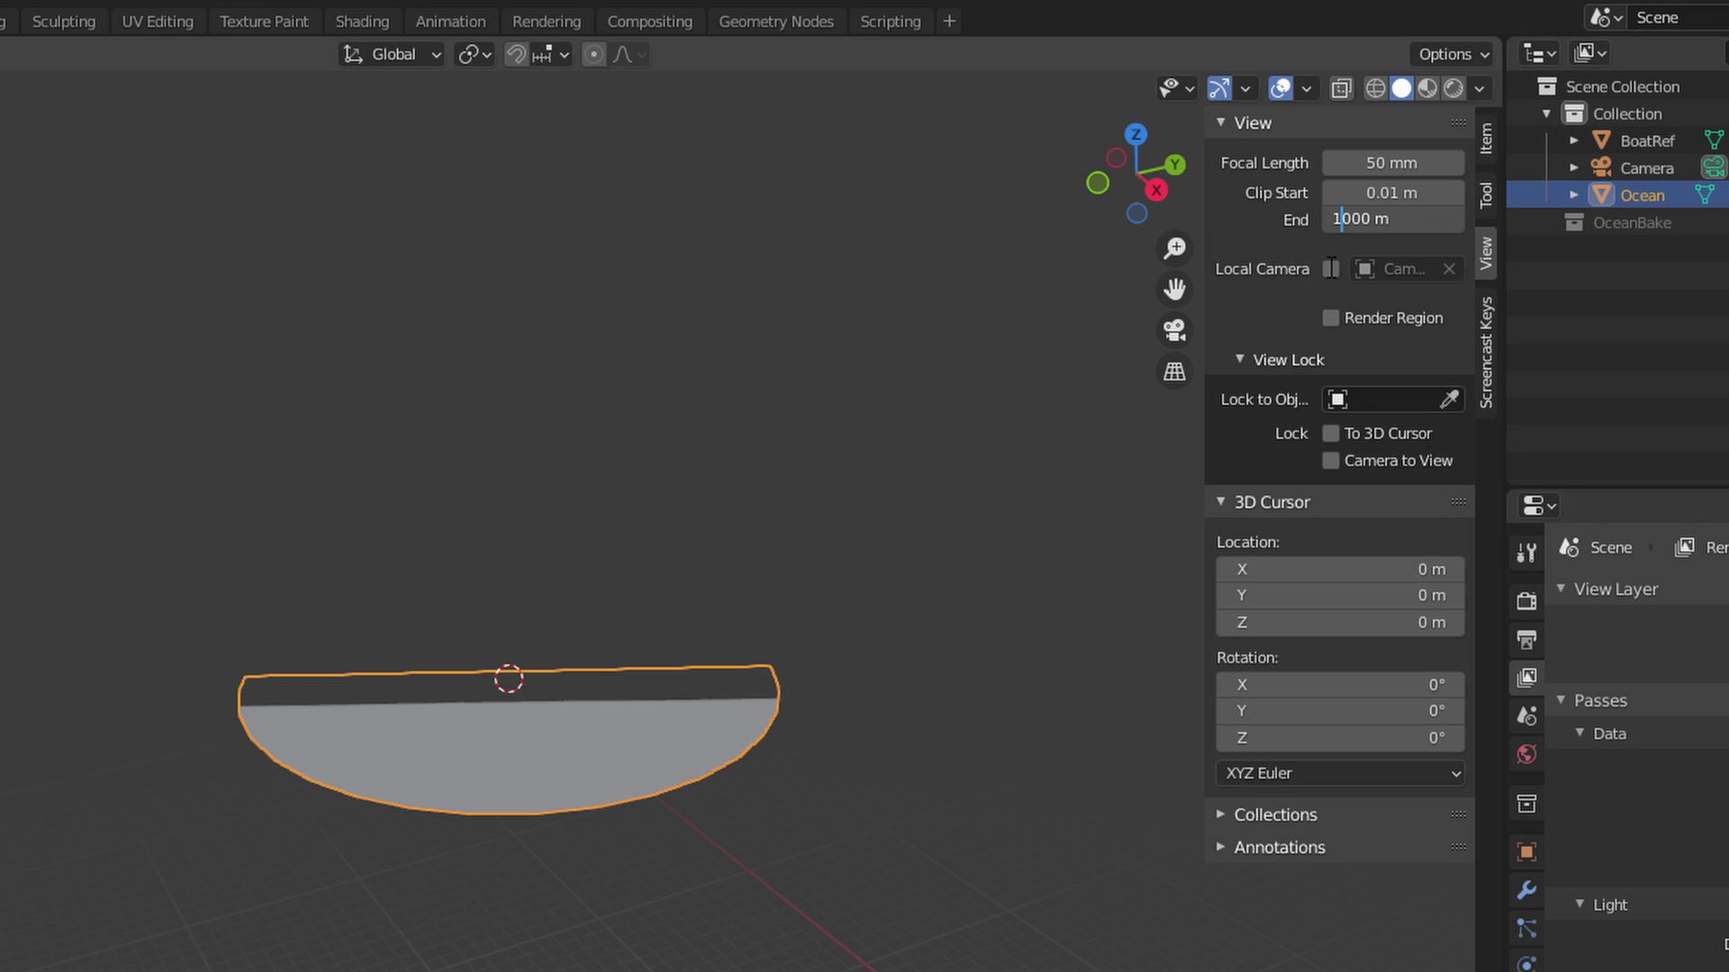
text(0)
key(Return)
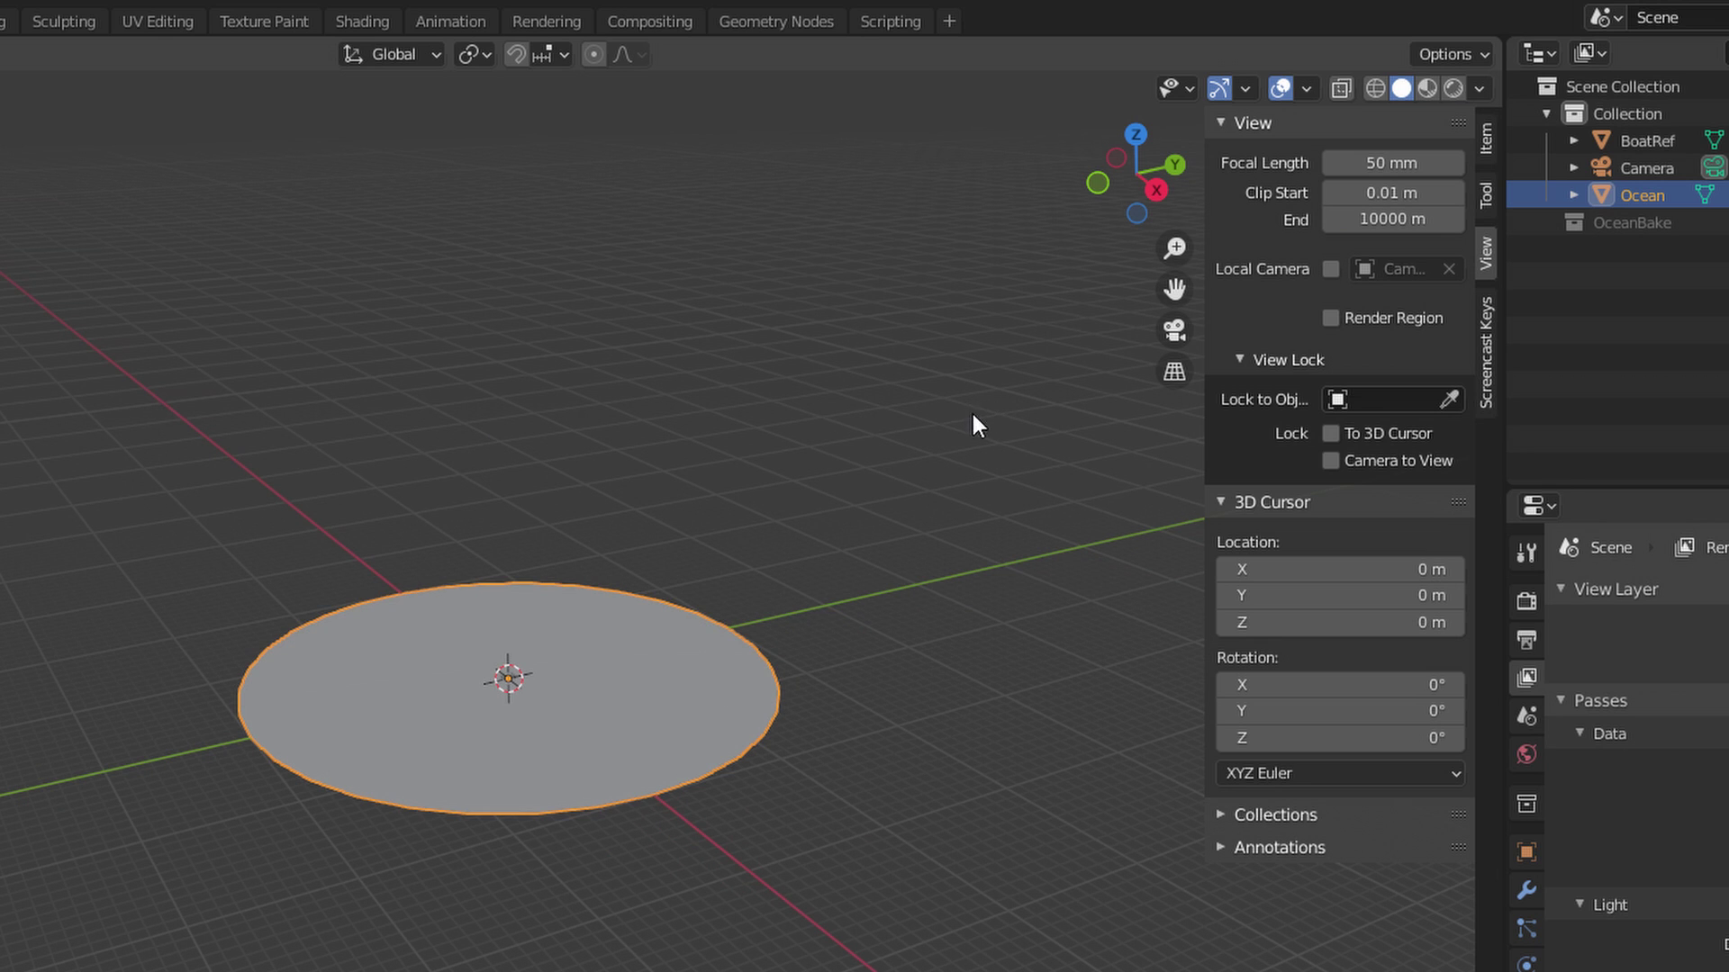
key(n)
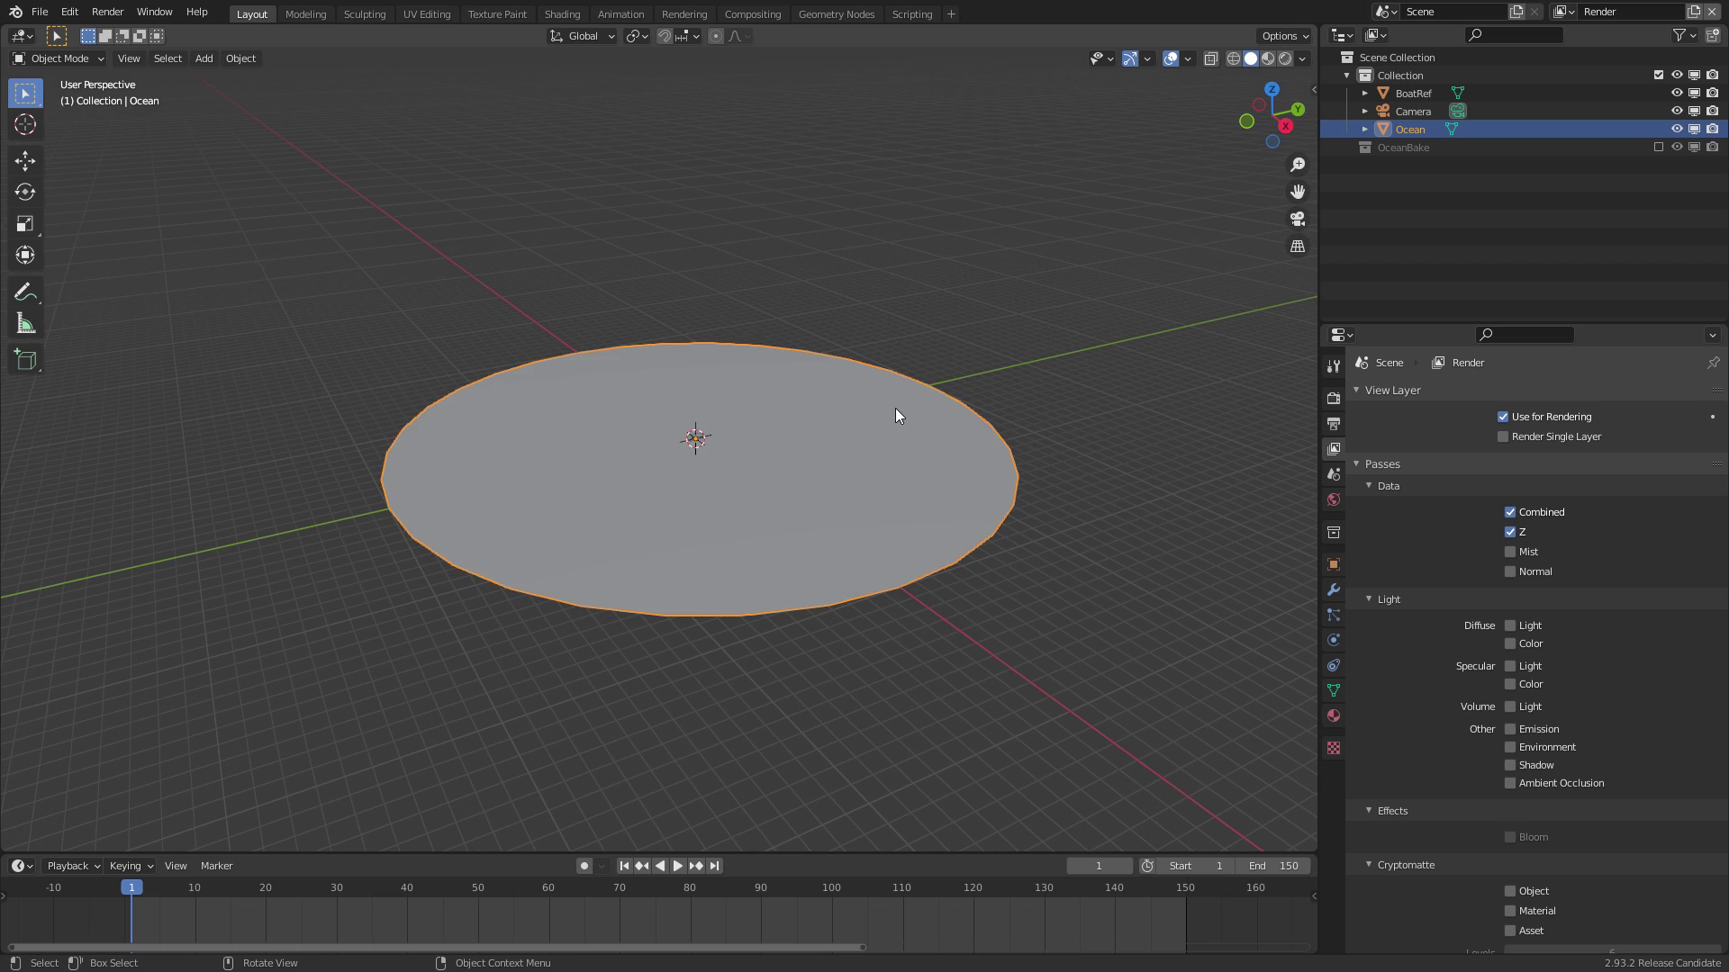
Extrude the Ocean circle's outer edge loop in place, scale it by 10, and check the object's dimensions
key(Tab)
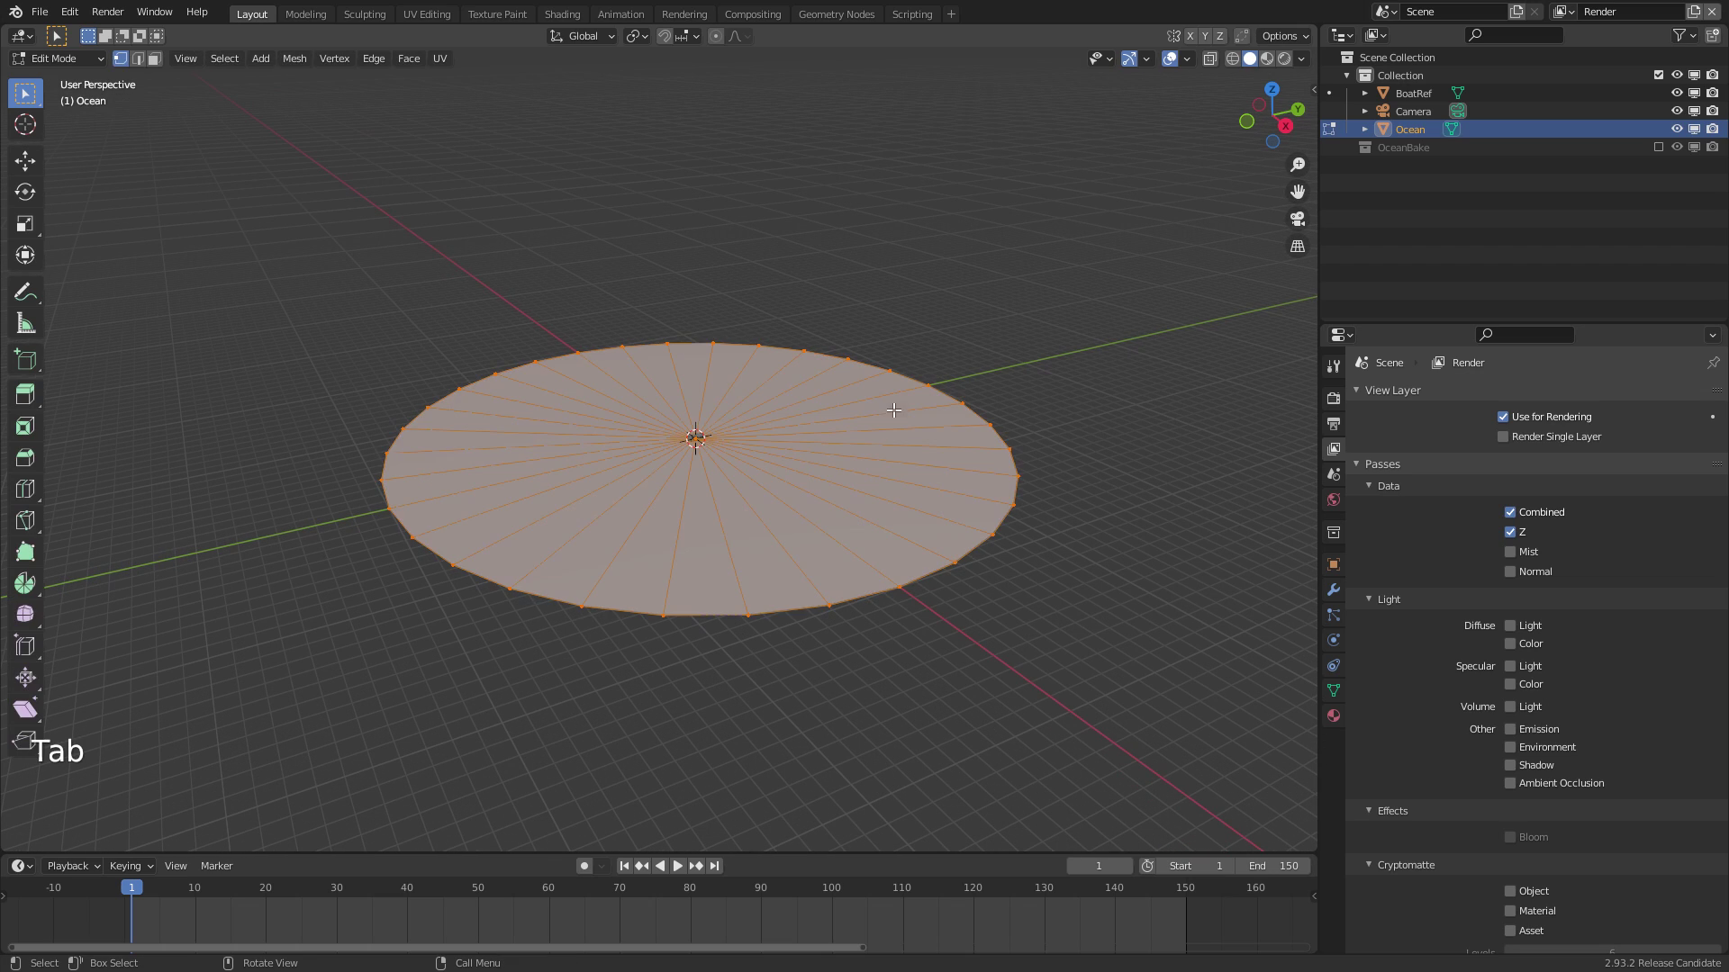
key(2)
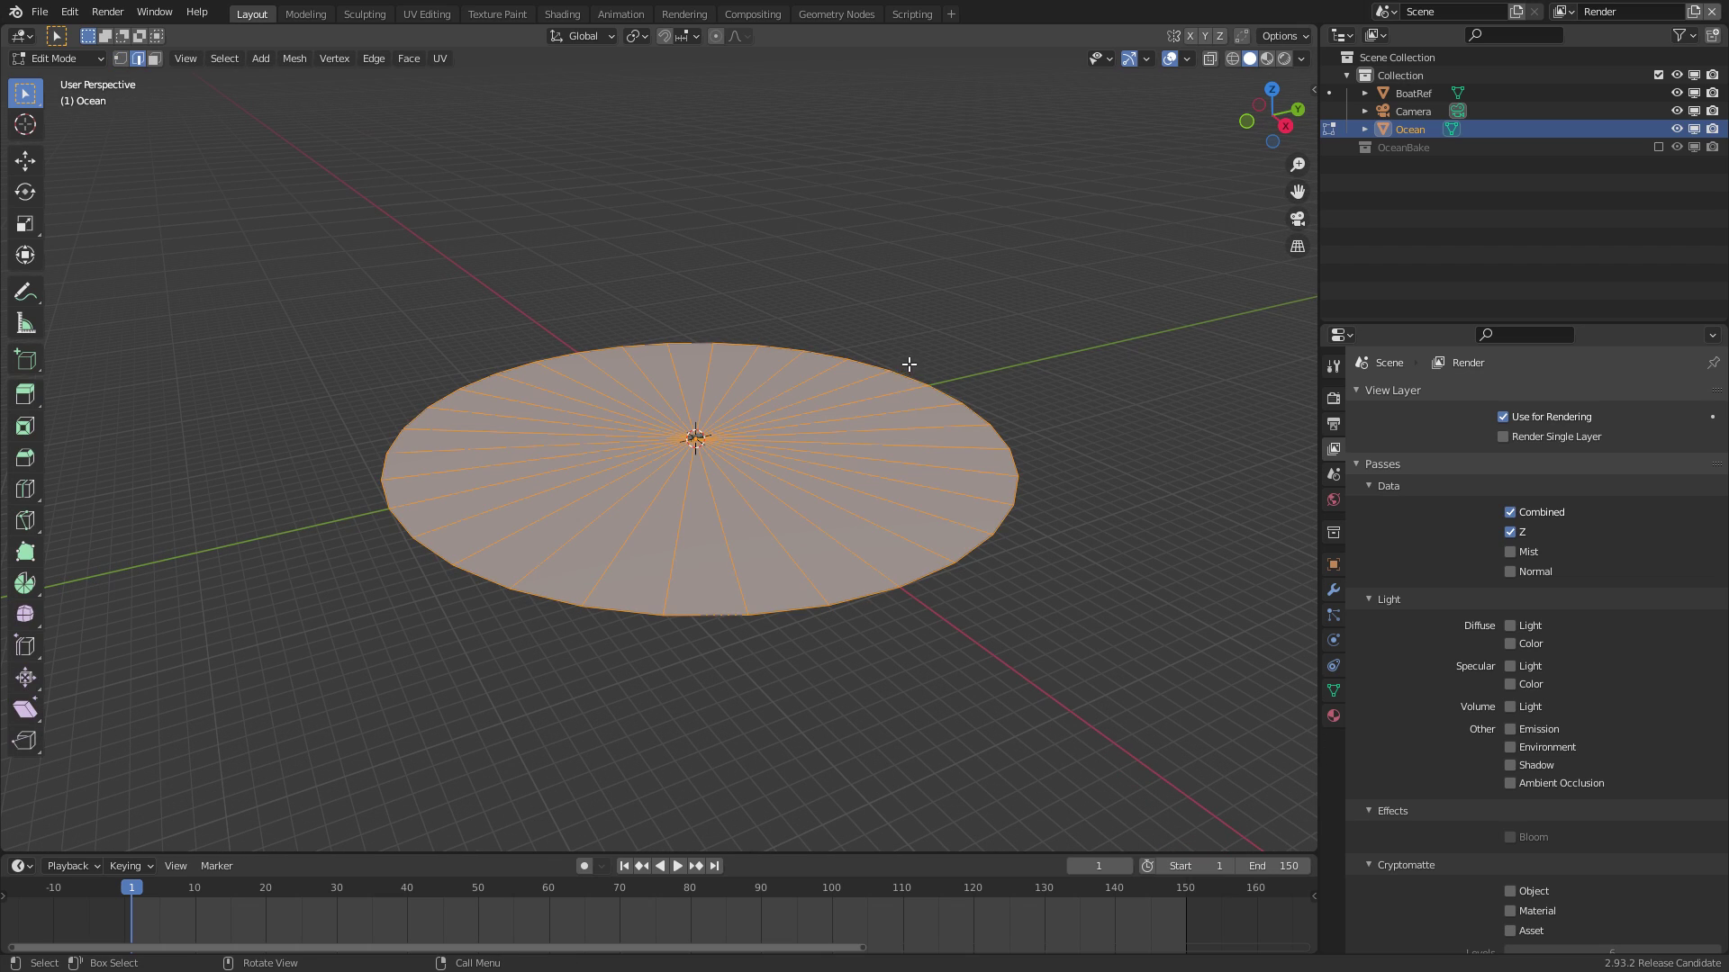
alt+click(911, 378)
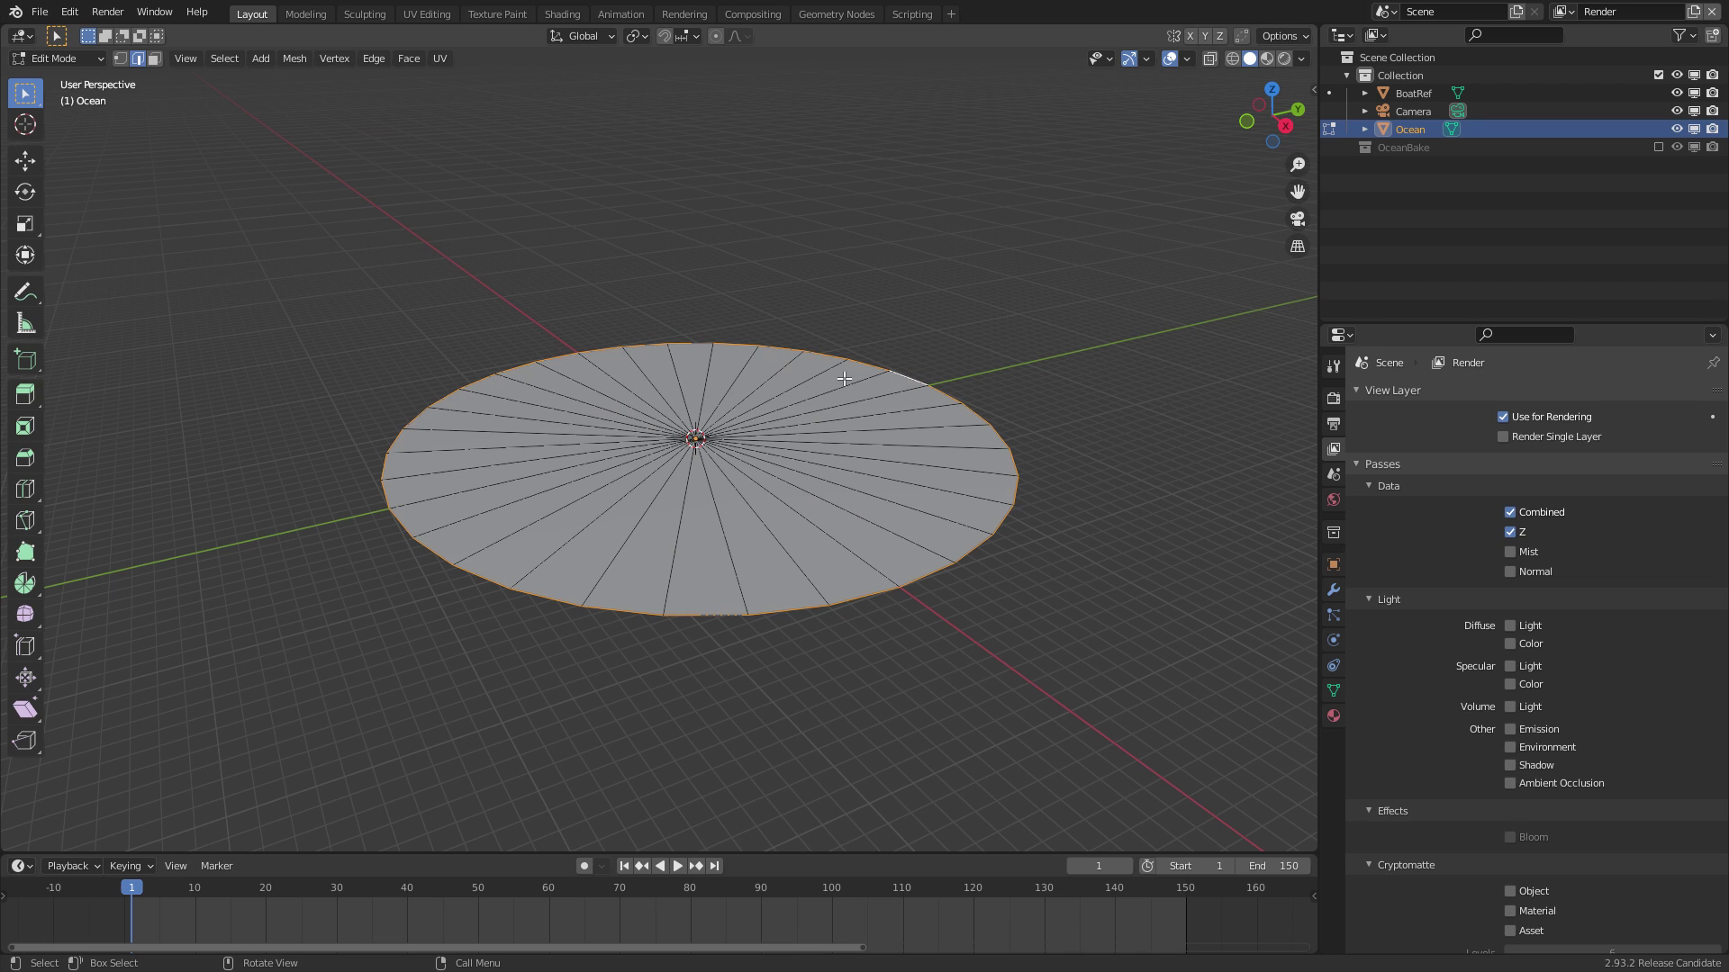
key(e)
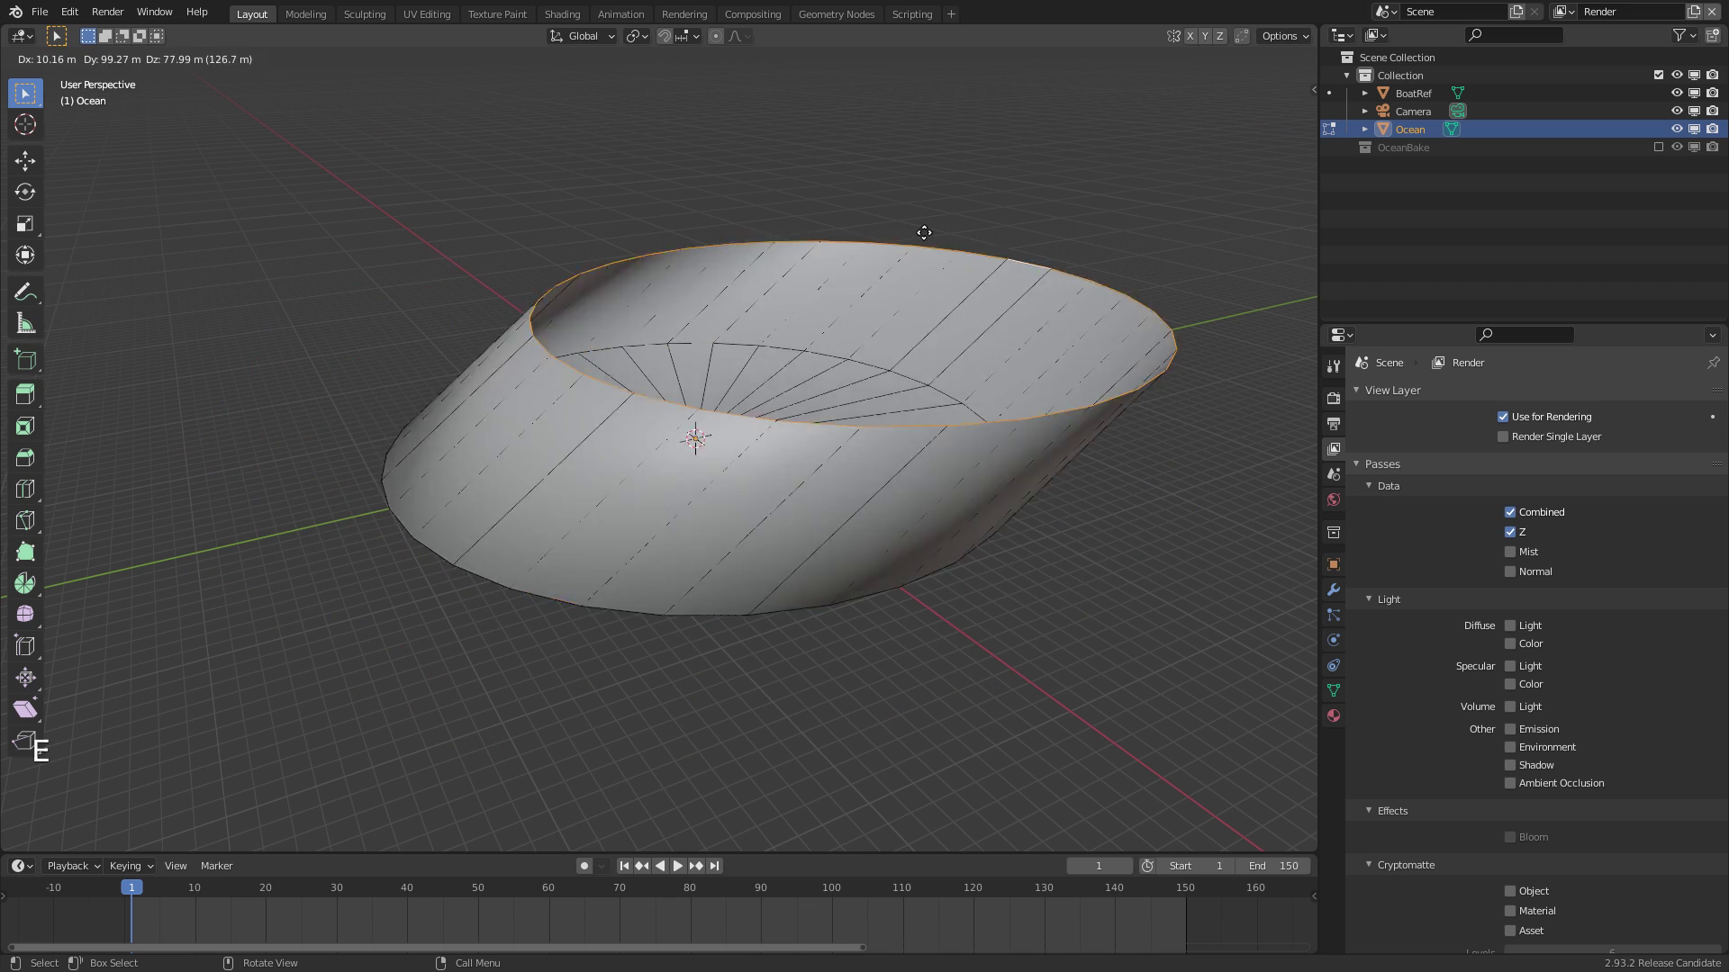
right_click(813, 335)
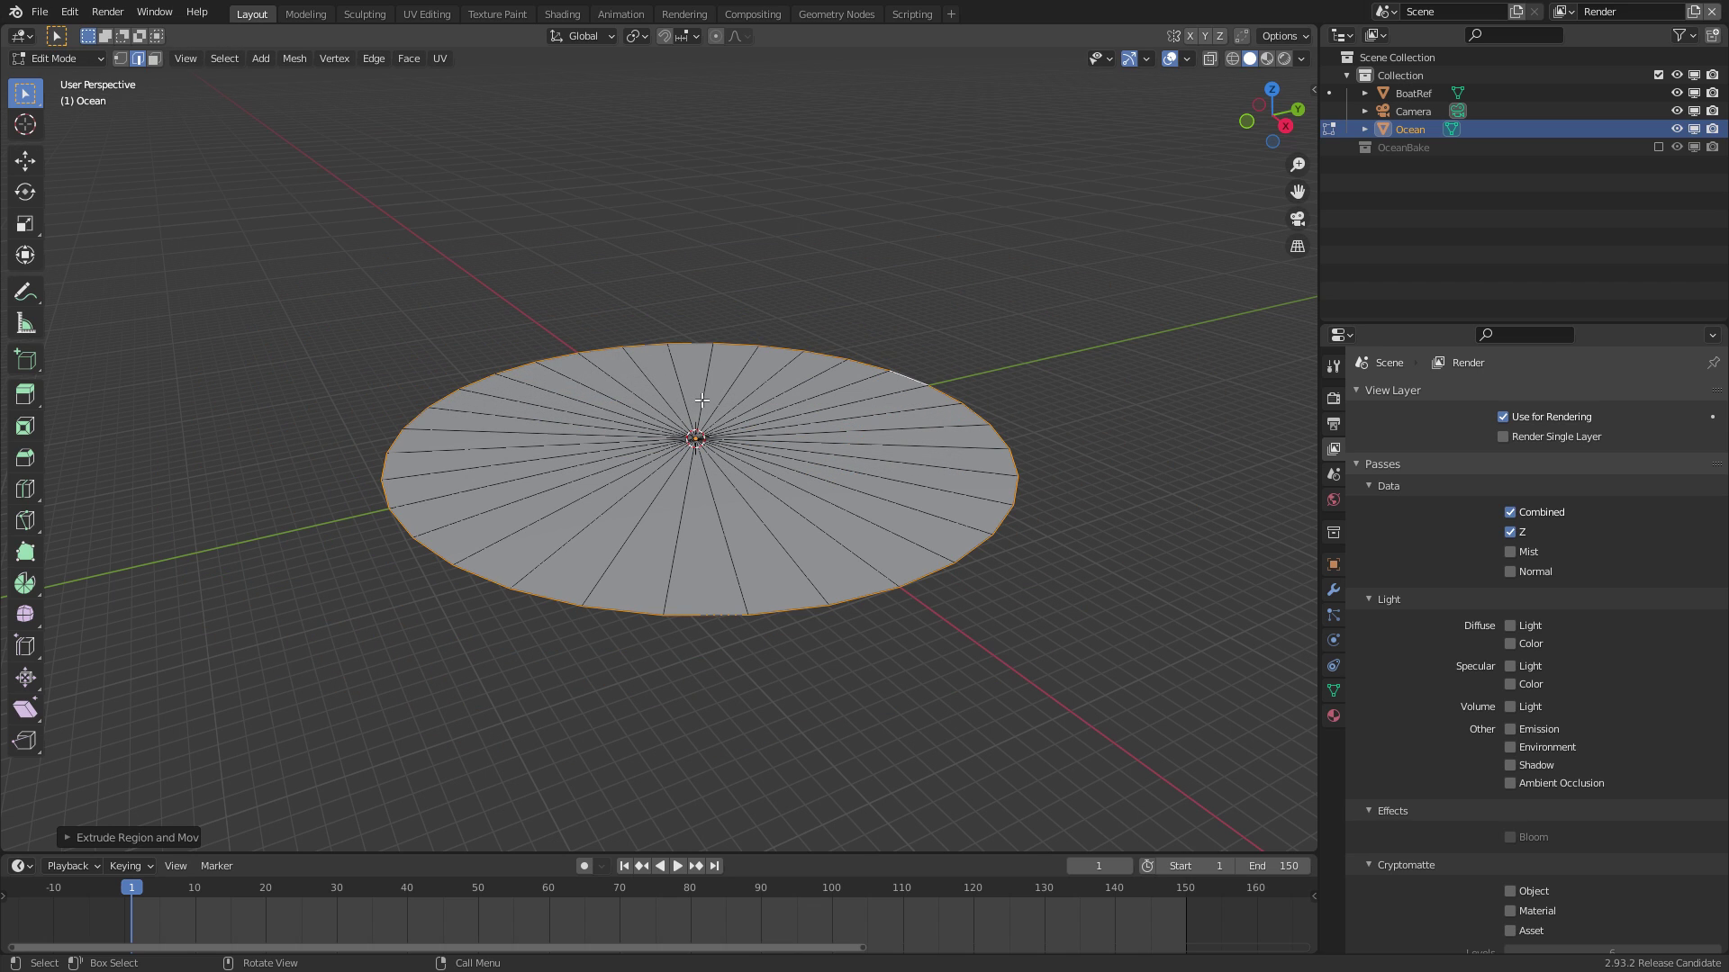
key(s)
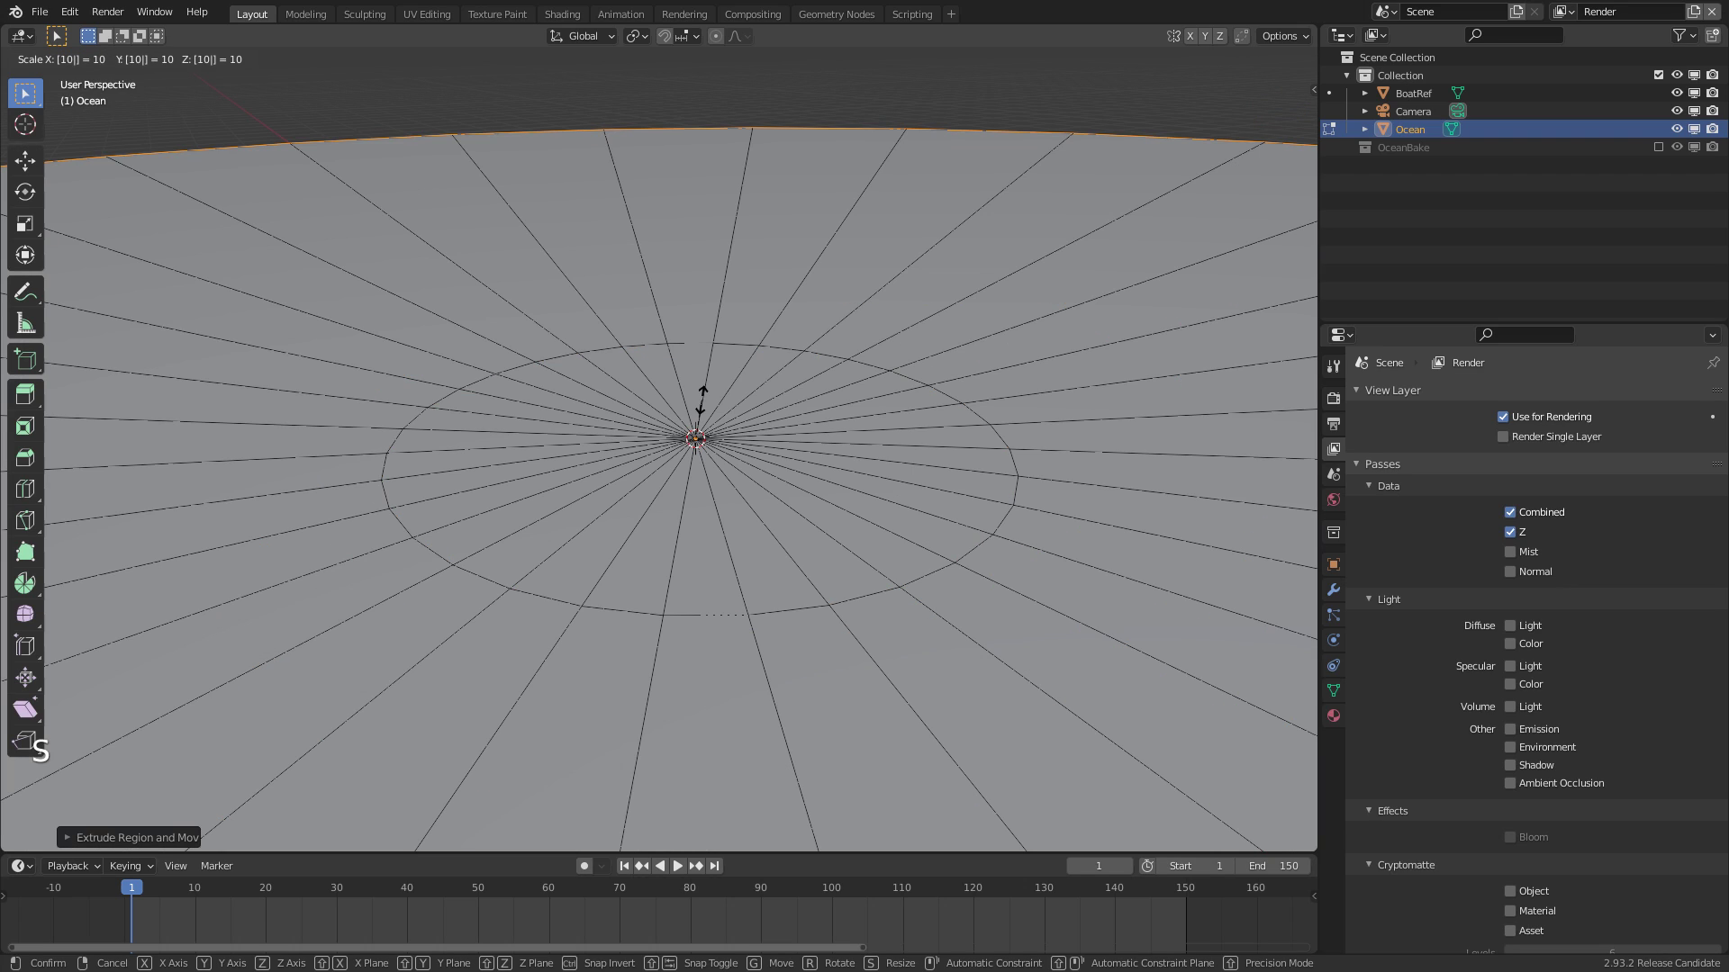
click(253, 387)
key(n)
key(Tab)
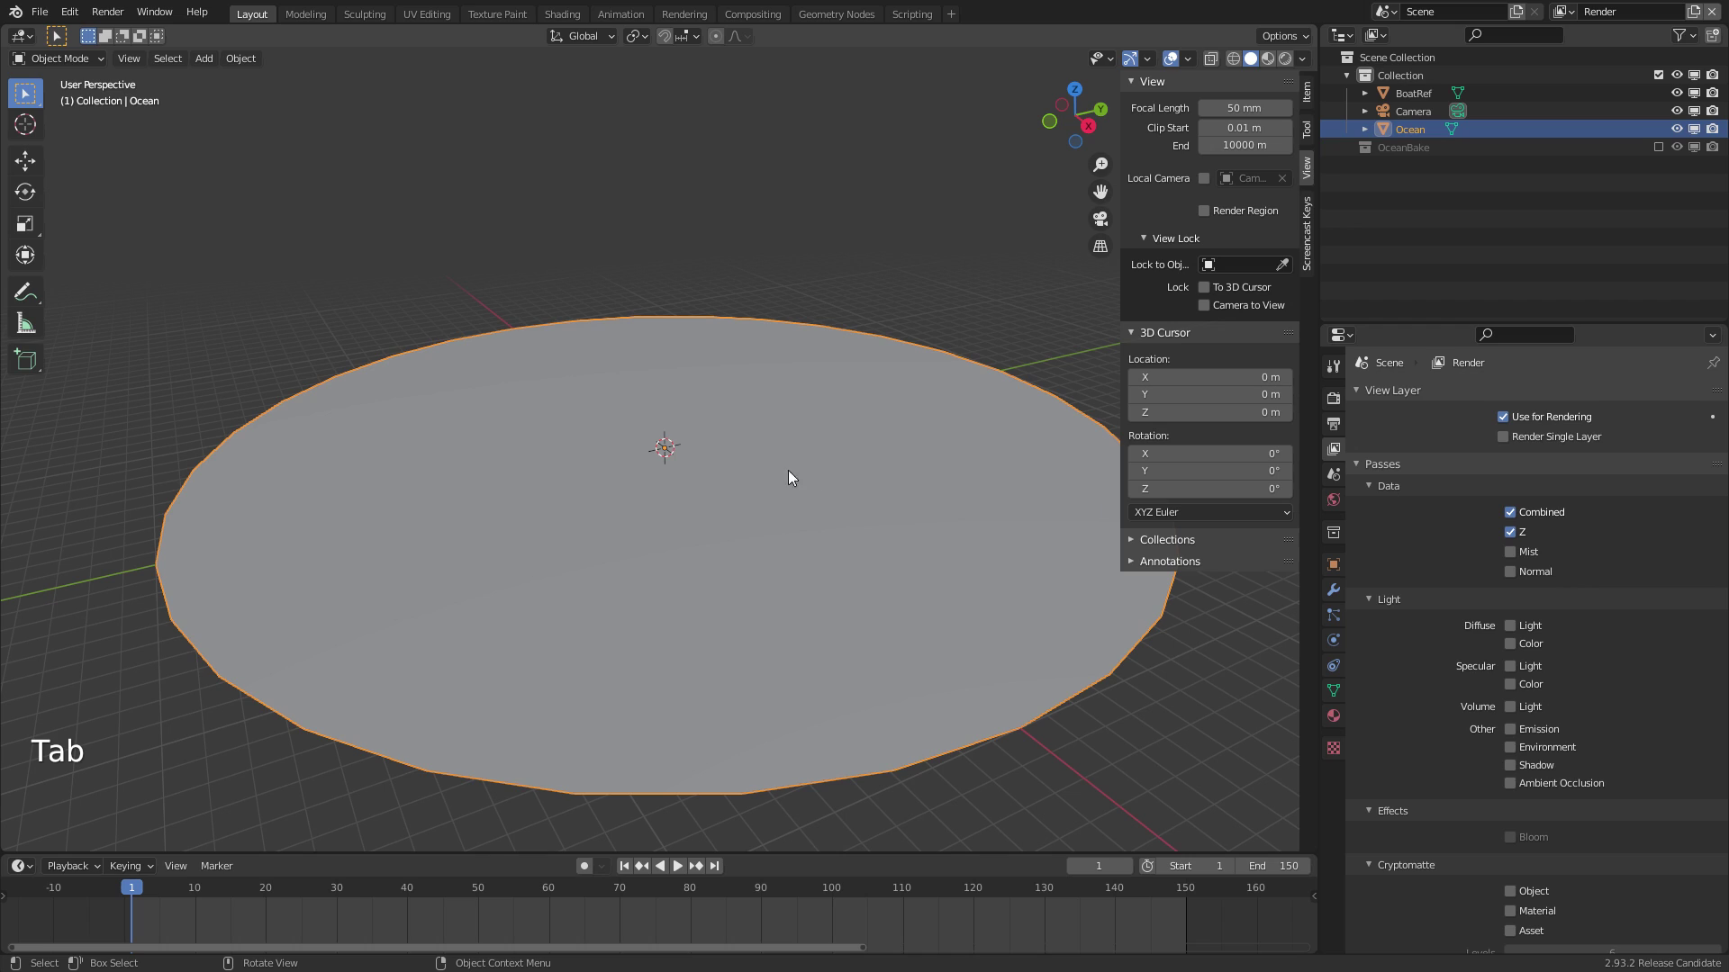
click(1306, 94)
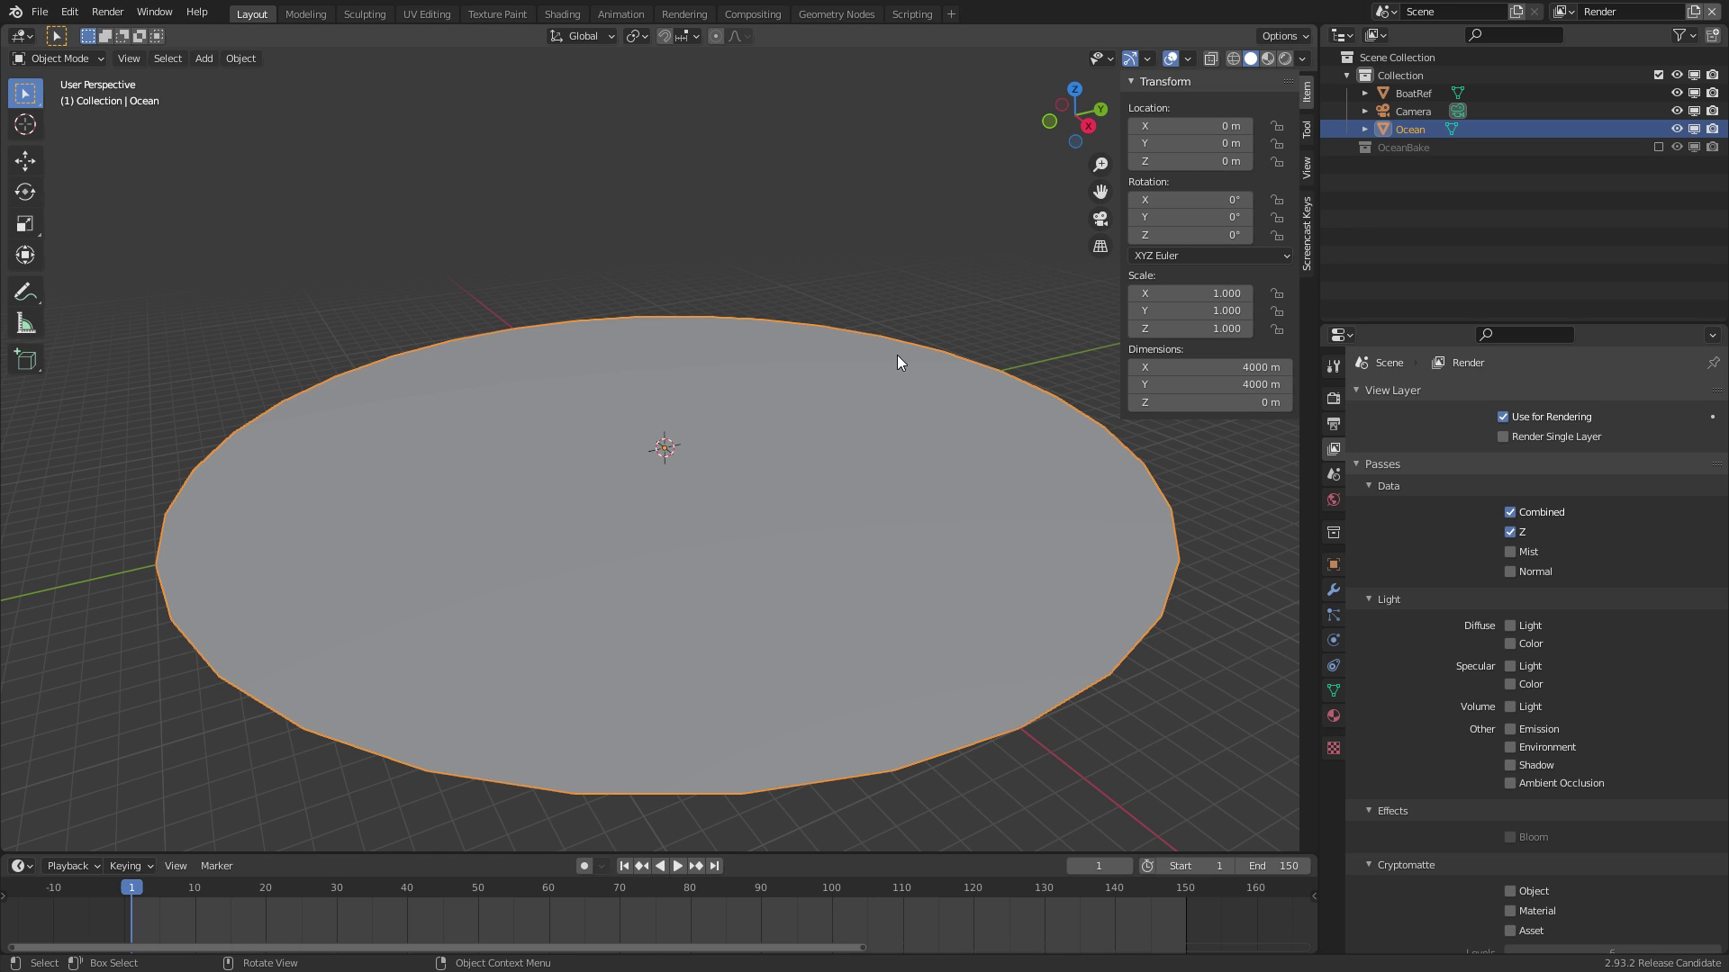
key(n)
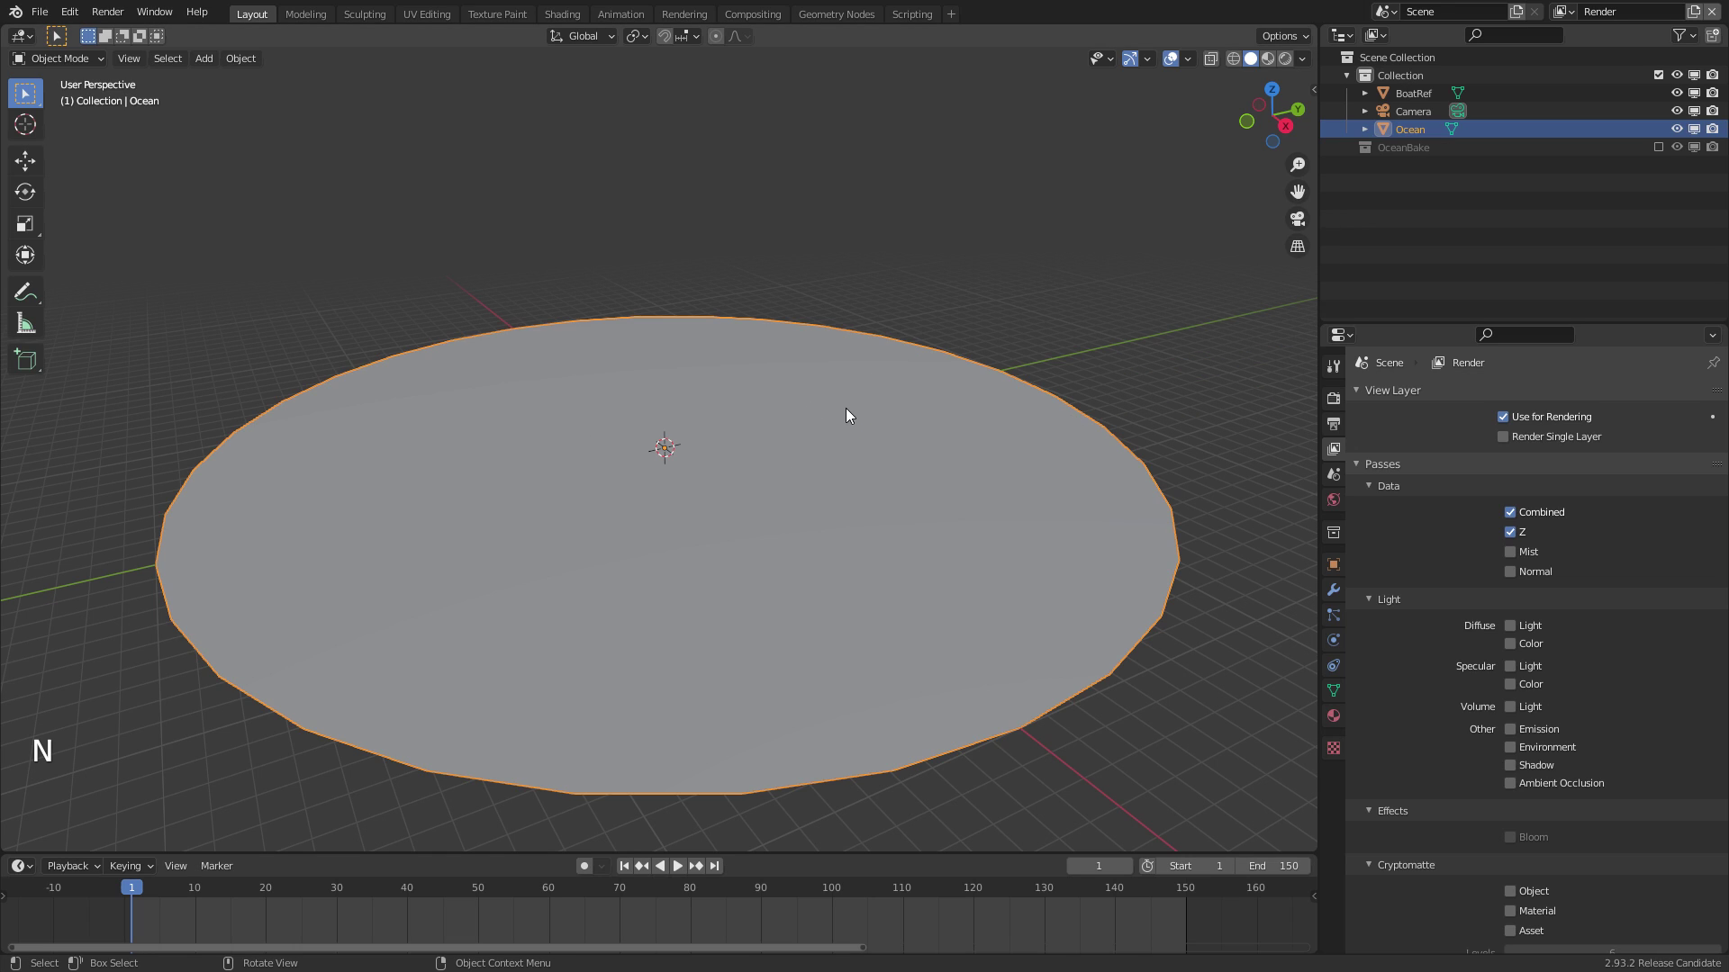
Return to editing the Ocean mesh and set the viewport's clip start to 0.1 m
key(Tab)
middle_drag(826, 401, 820, 418)
ctrl+middle_drag(728, 492, 761, 445)
key(n)
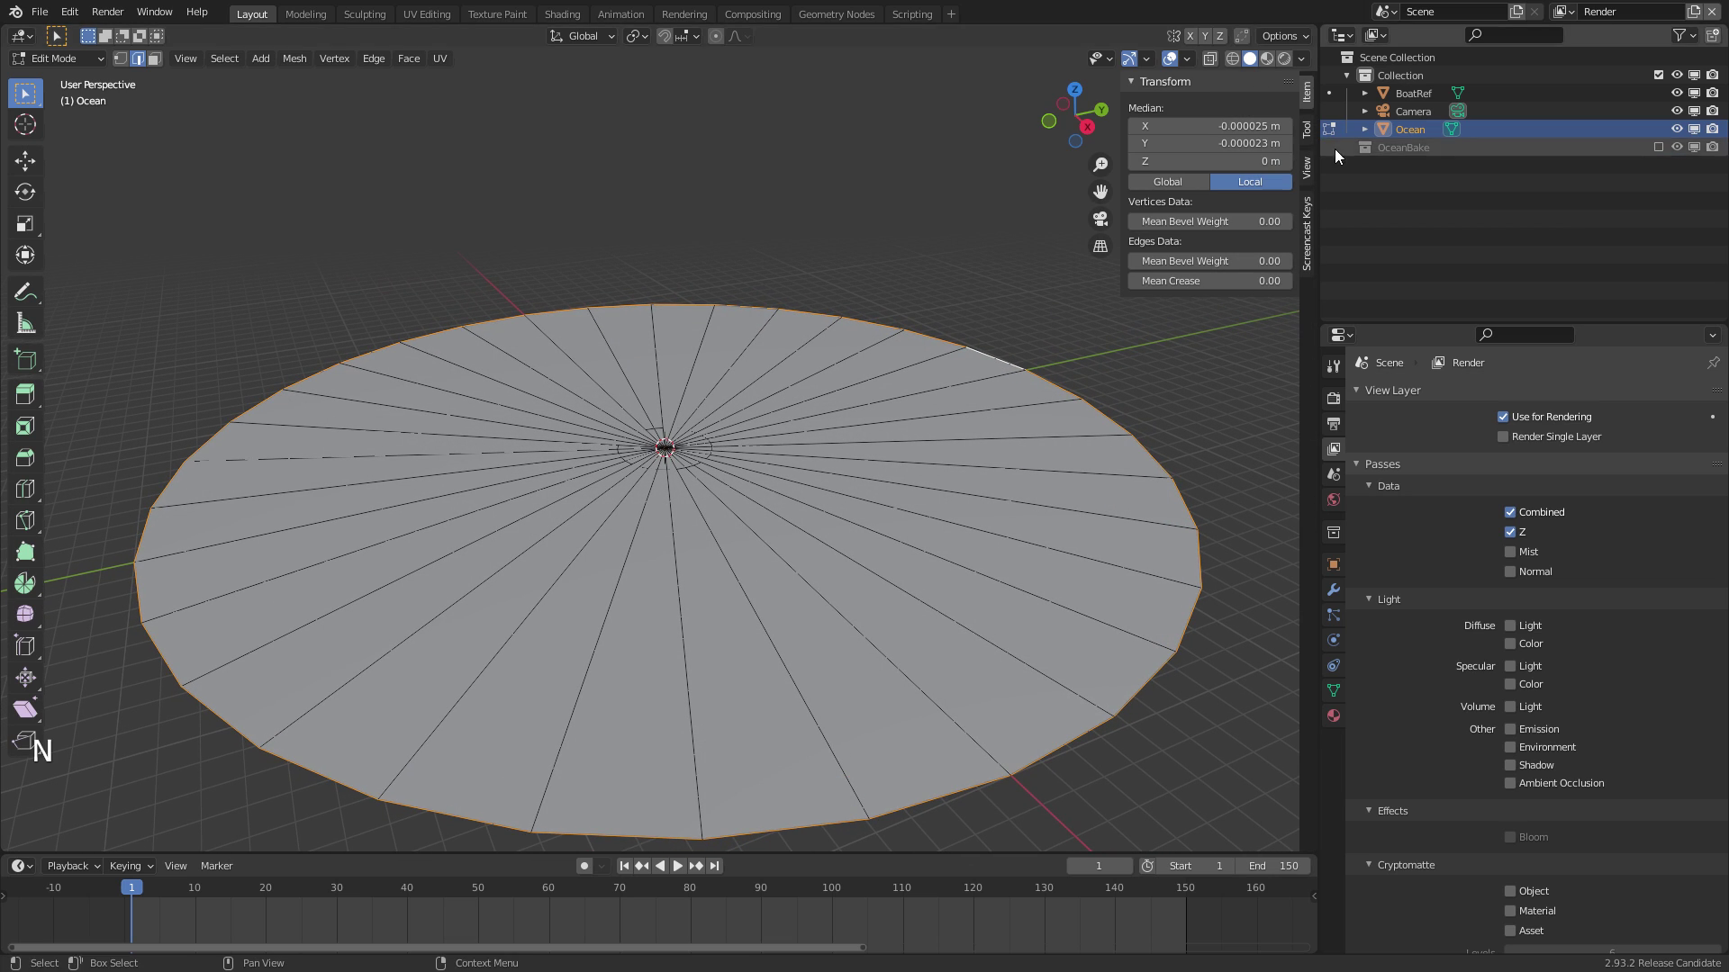
click(1305, 171)
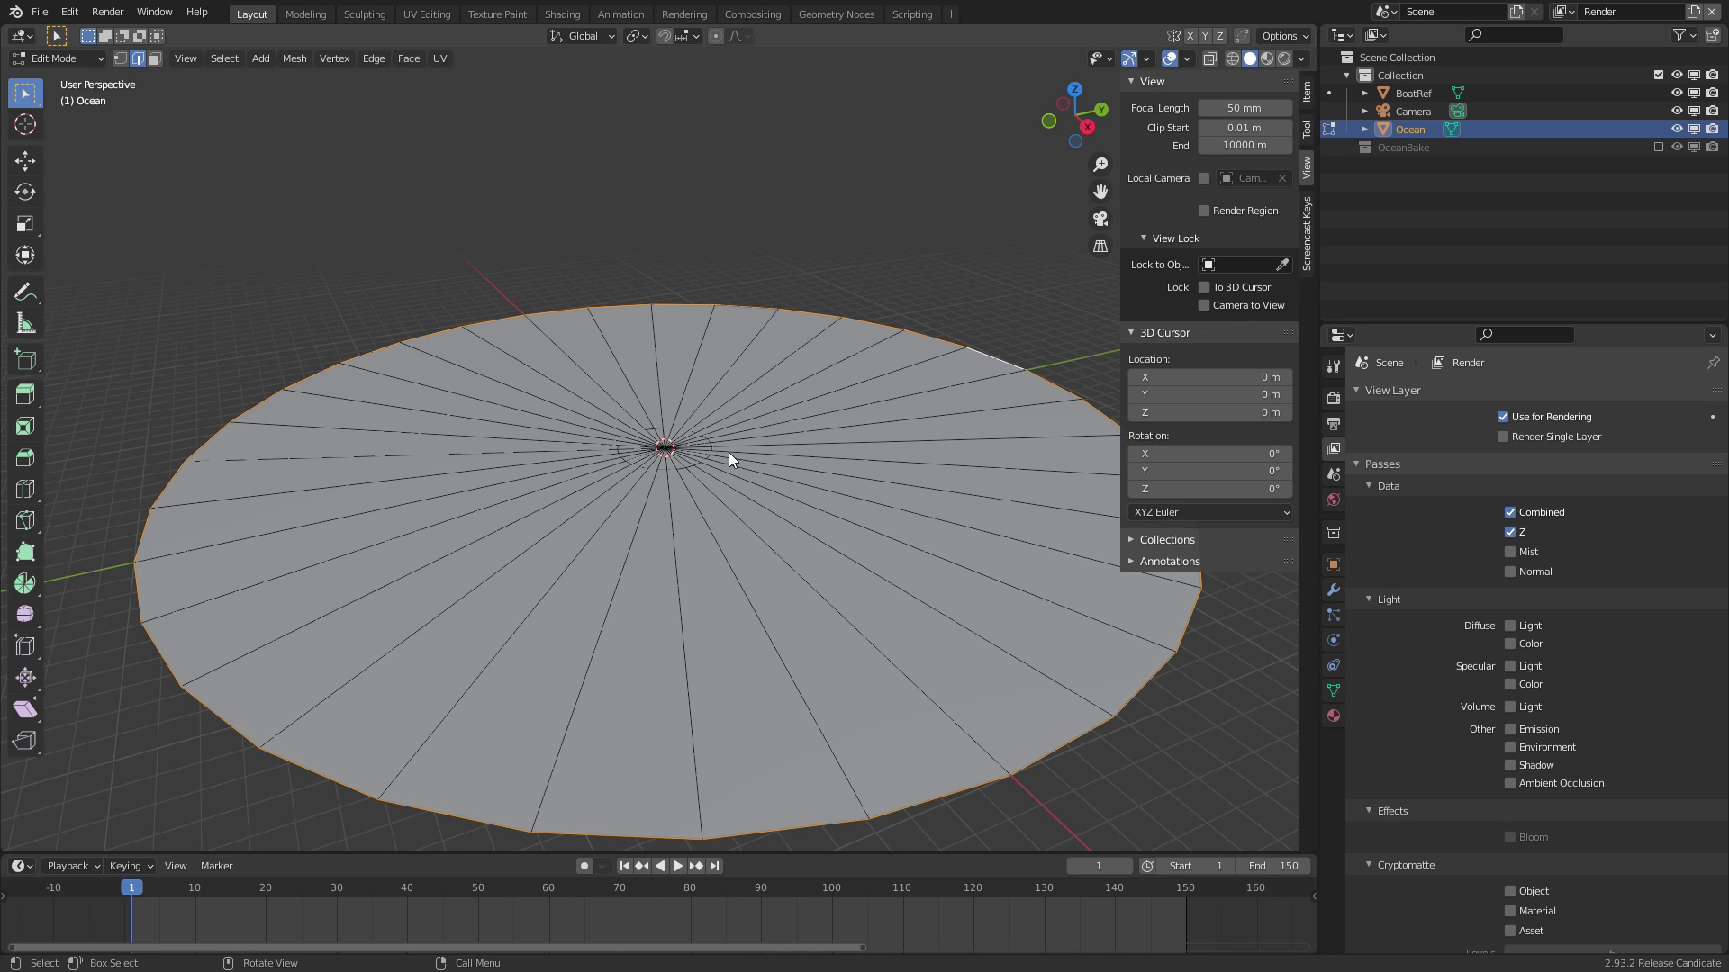
click(1255, 129)
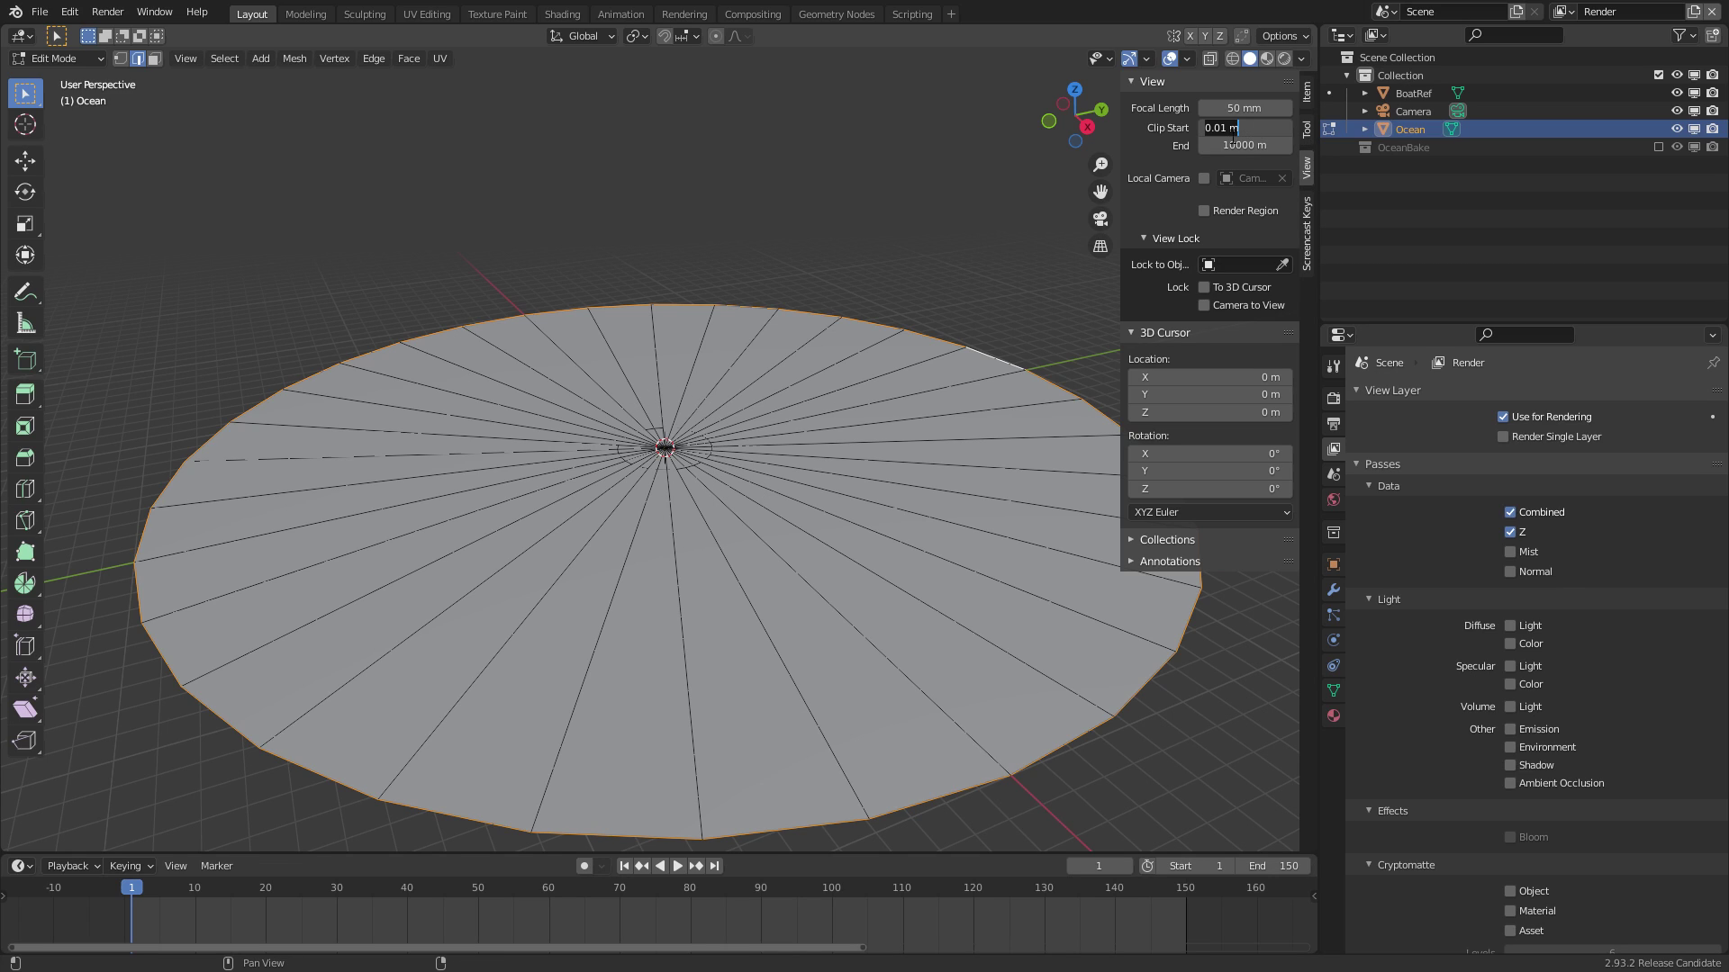
click(1221, 129)
key(BackSpace)
key(Return)
middle_drag(525, 353, 517, 350)
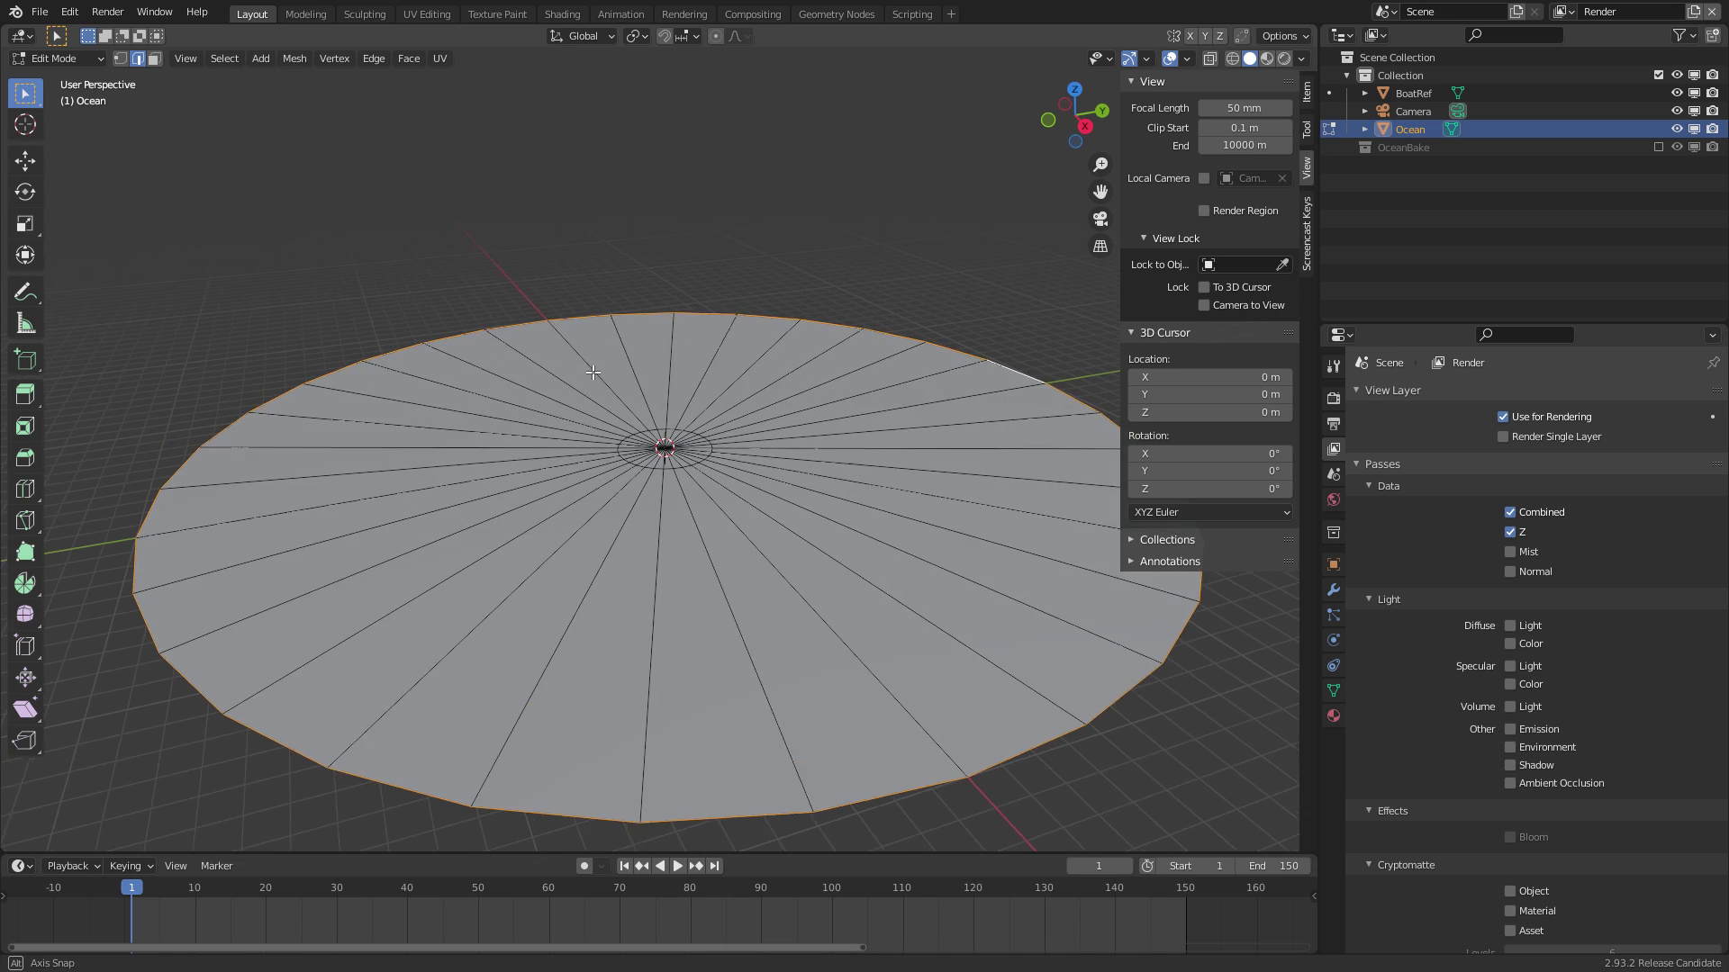
Set the viewport's clip start to 1 m
click(1250, 130)
text(1)
key(Return)
mouse_move(822, 251)
middle_down()
mouse_move(829, 272)
mouse_move(841, 263)
middle_up()
key(n)
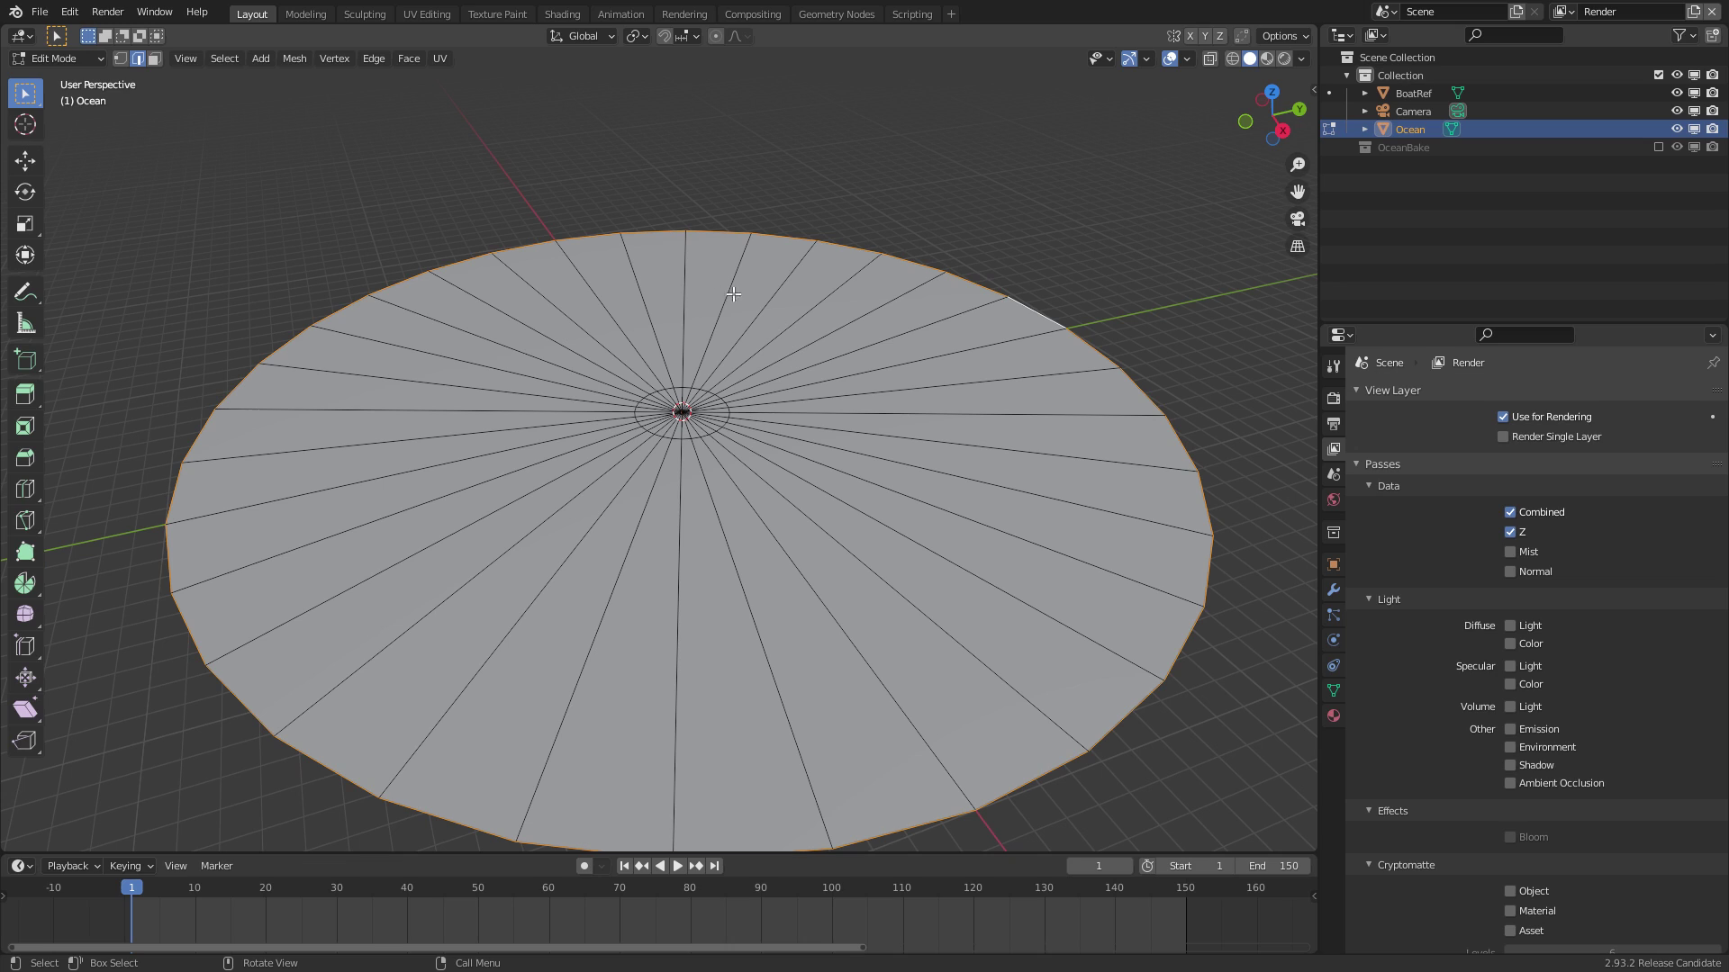
Add 8 evenly spaced loop cuts between the Ocean's inner ring and its outer edge, without sliding them
key(2)
key(ctrl+r)
scroll(825, 381, up, 5)
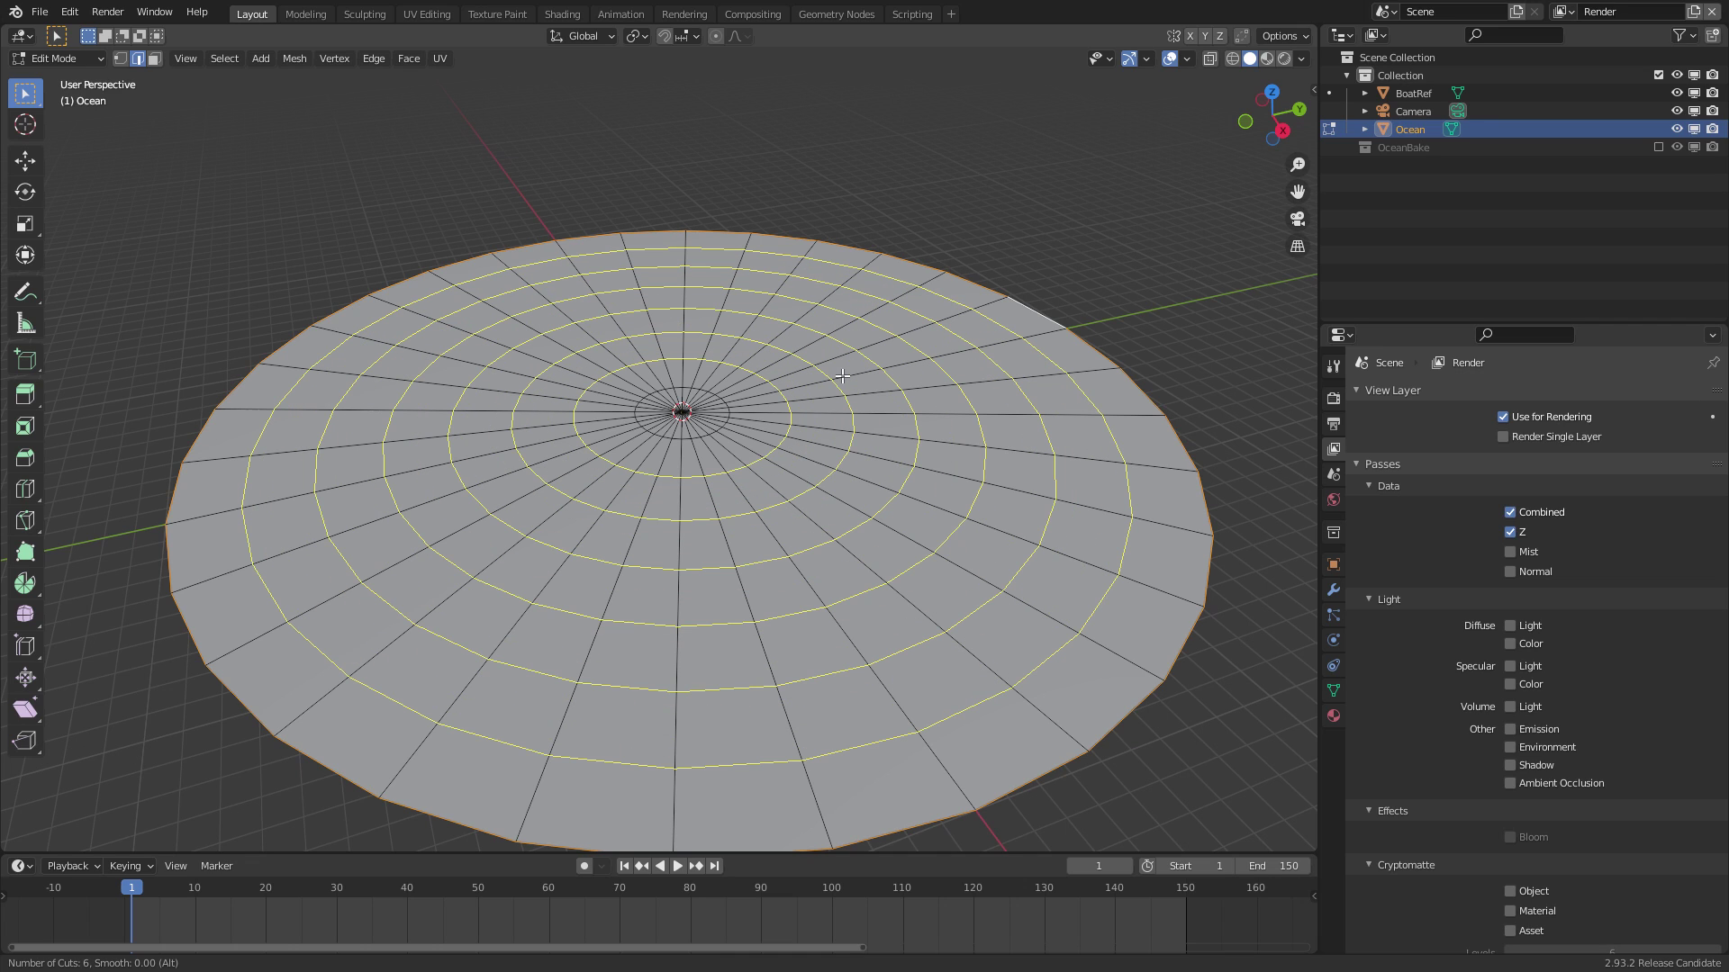
scroll(840, 374, up, 3)
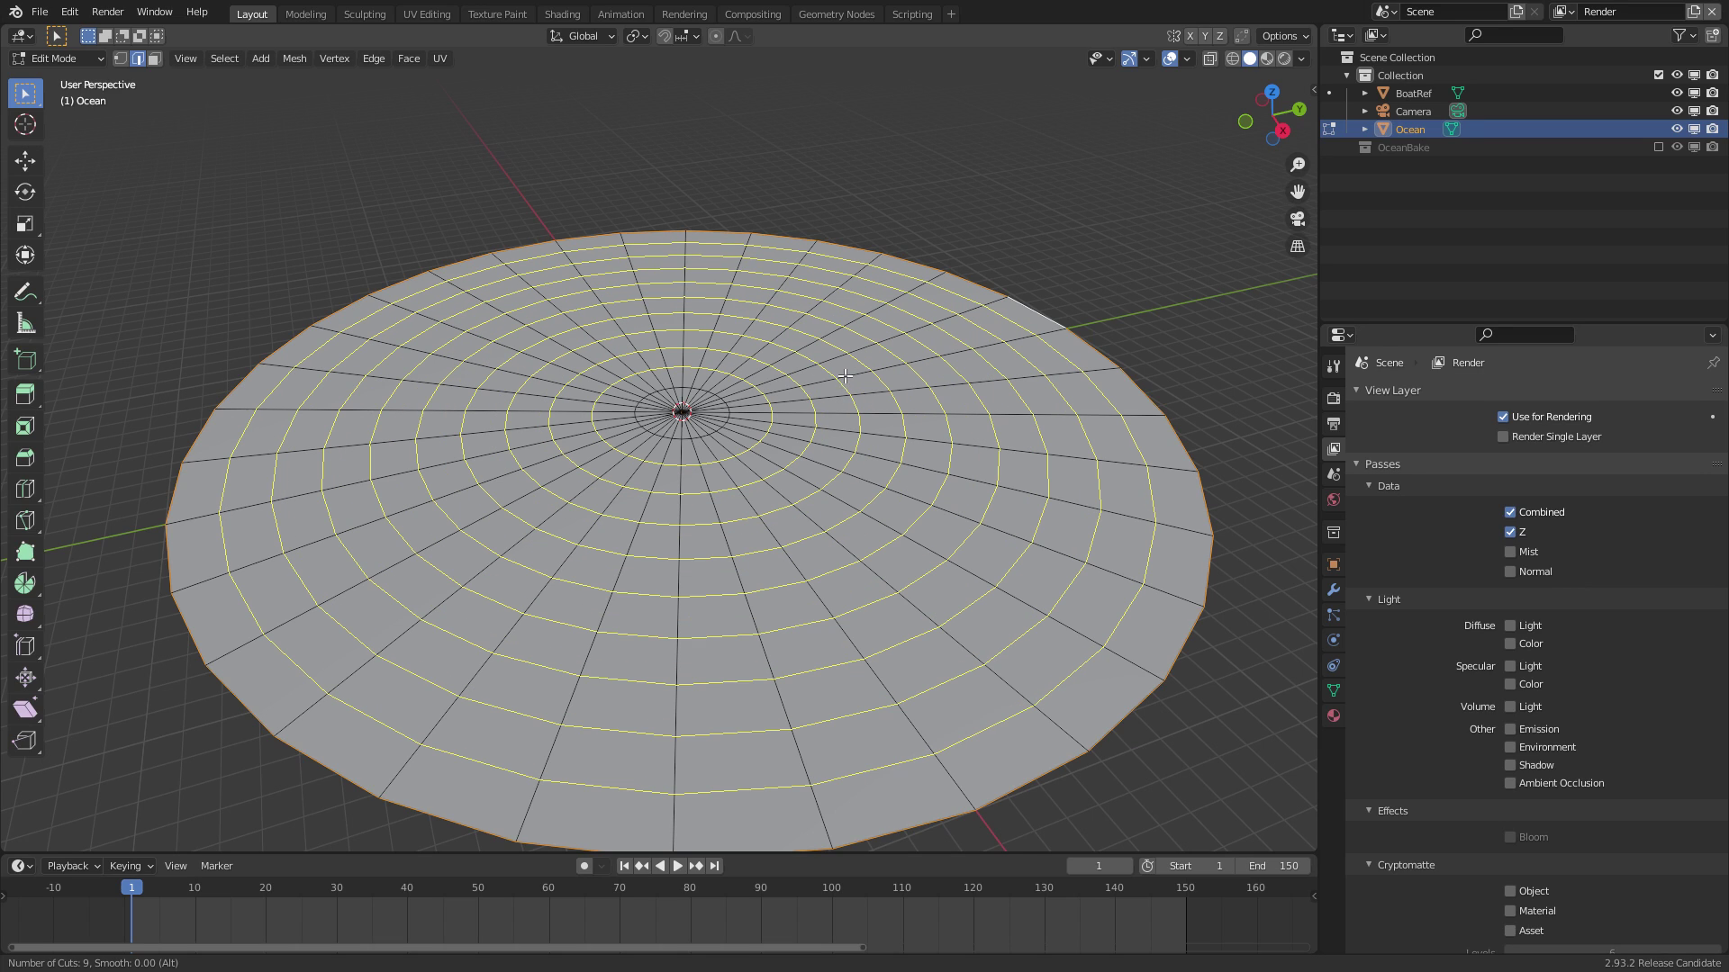
scroll(847, 380, down, 4)
scroll(844, 383, up, 4)
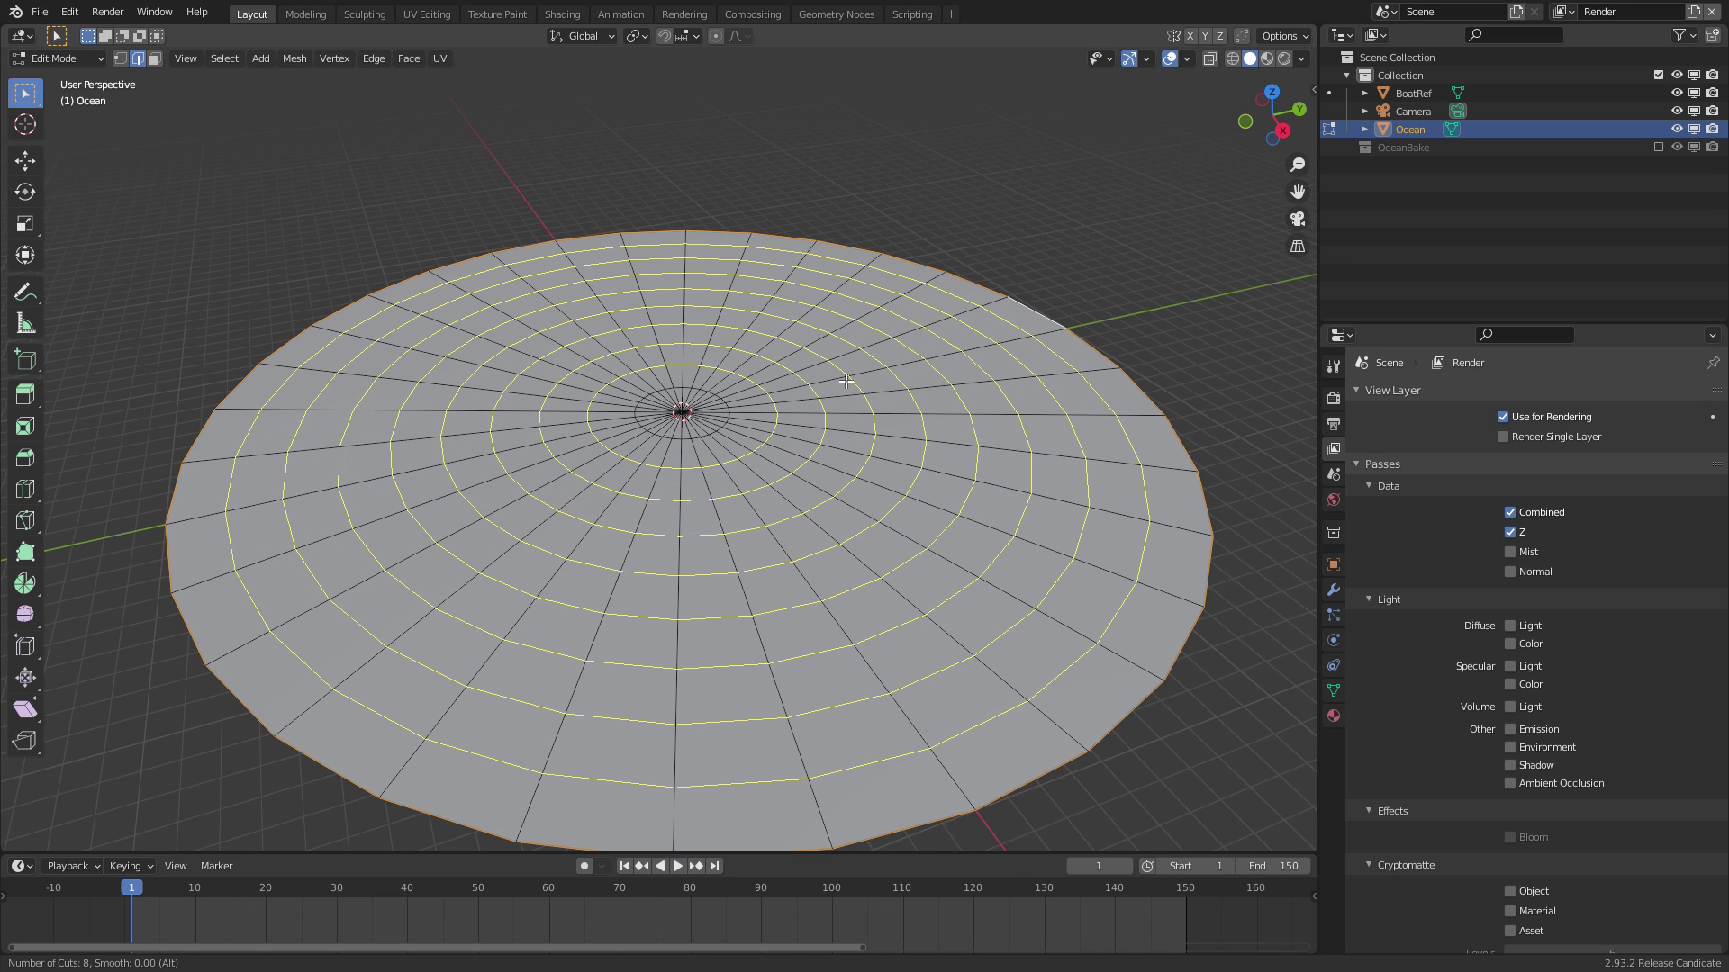
click(838, 392)
right_click(828, 414)
middle_drag(587, 759, 604, 797)
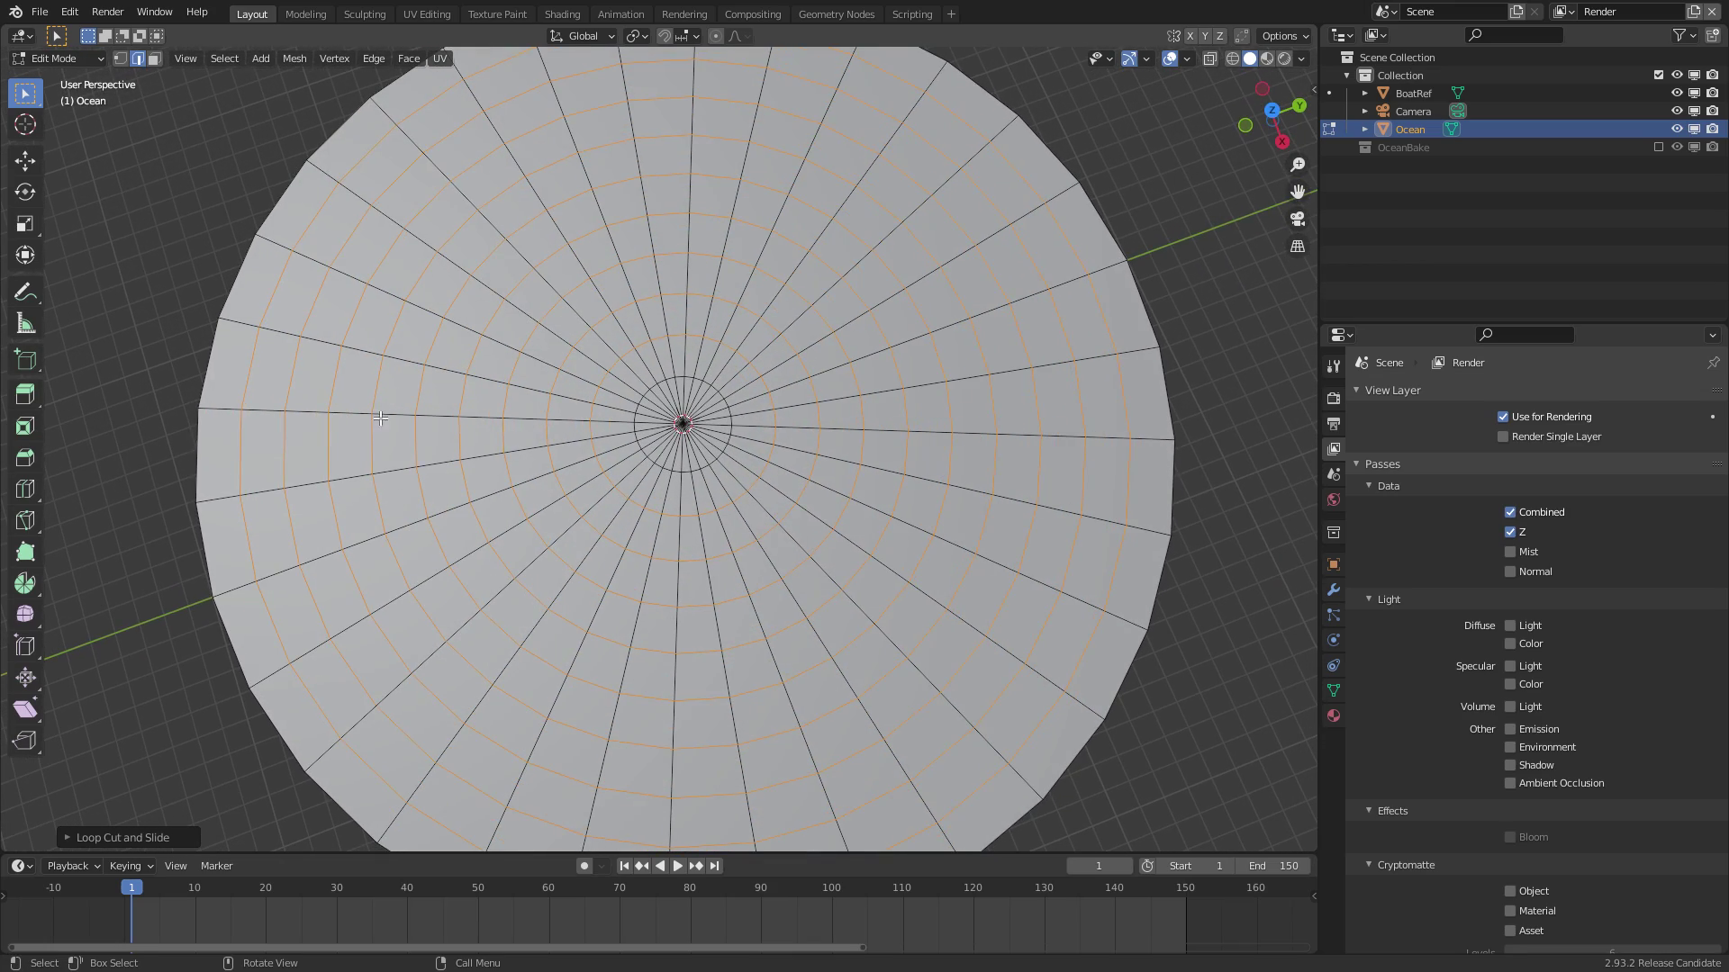
Select the Ocean's innermost edge ring and scale it down toward the centre to roughly a quarter of its size
middle_drag(821, 292, 783, 302)
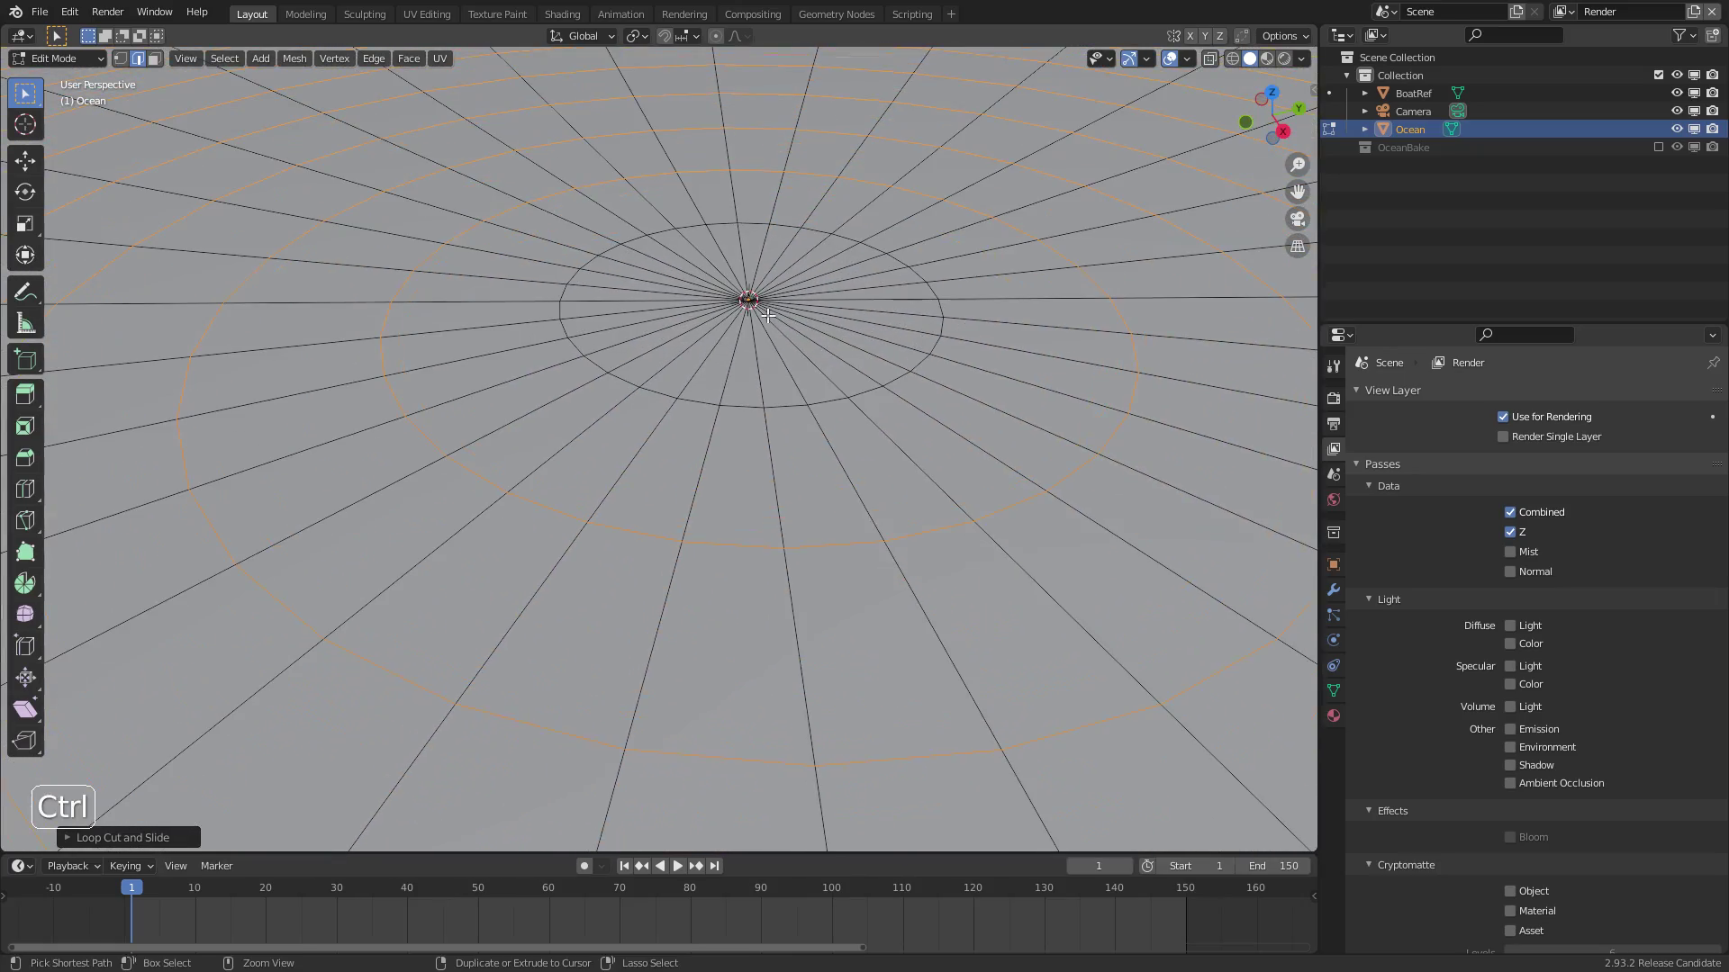
shift+middle_drag(818, 357, 779, 376)
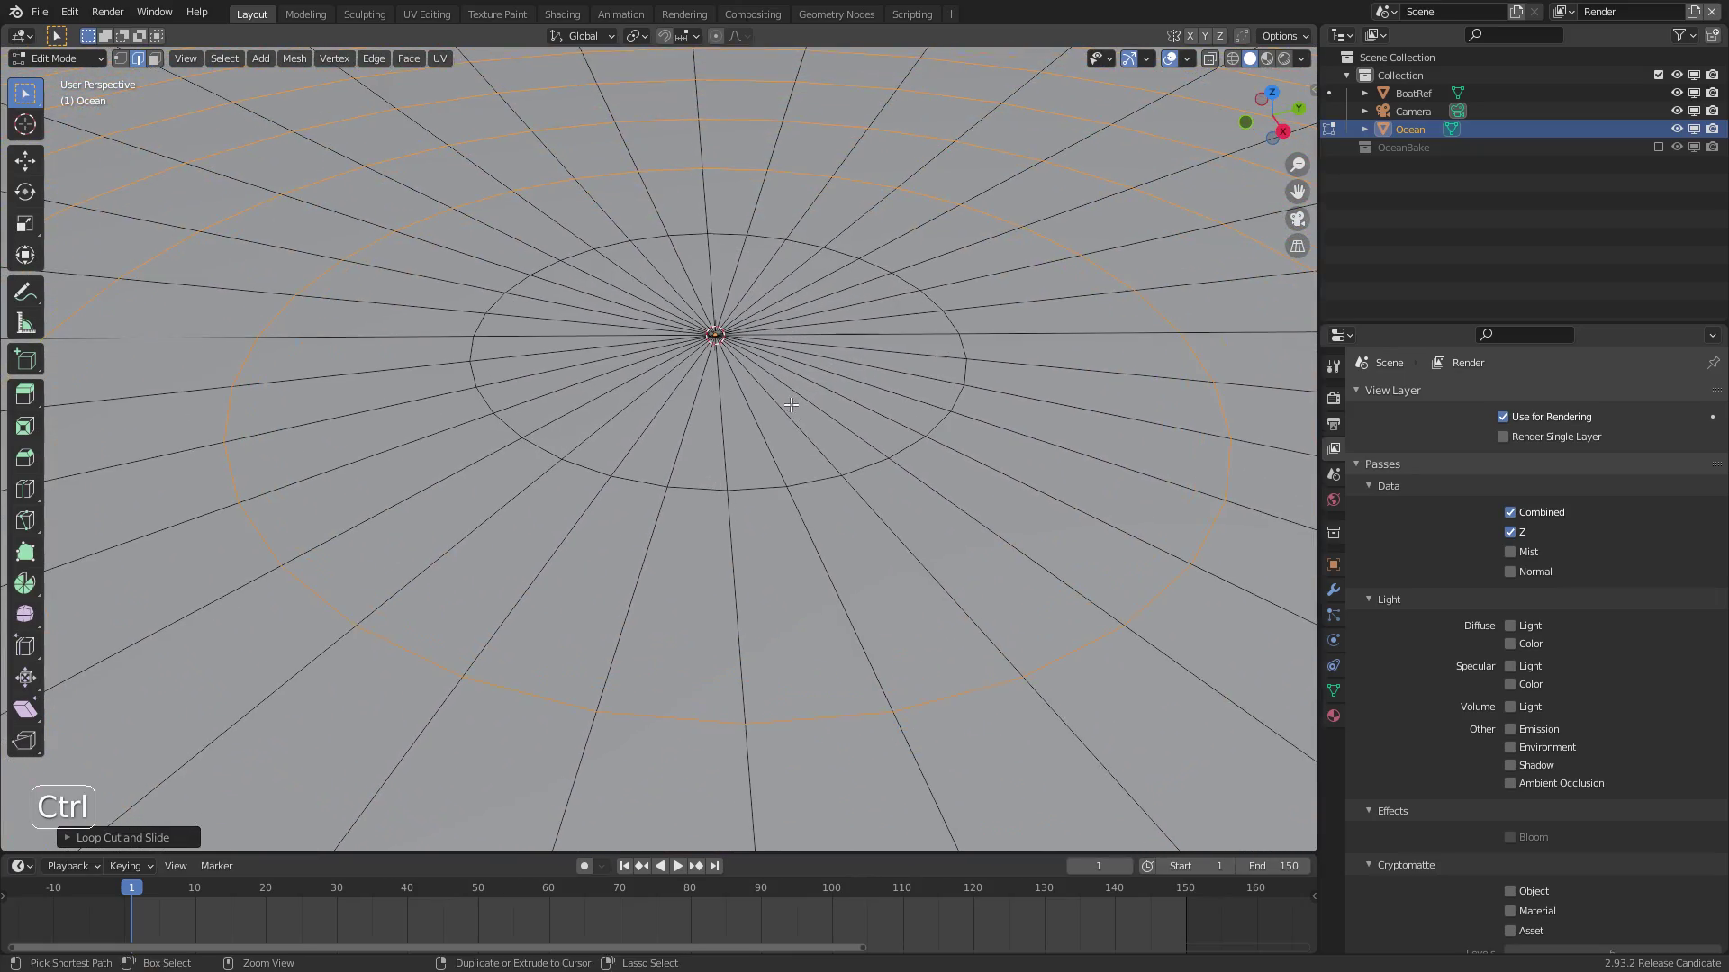
alt+click(761, 490)
shift+middle_drag(897, 274, 873, 318)
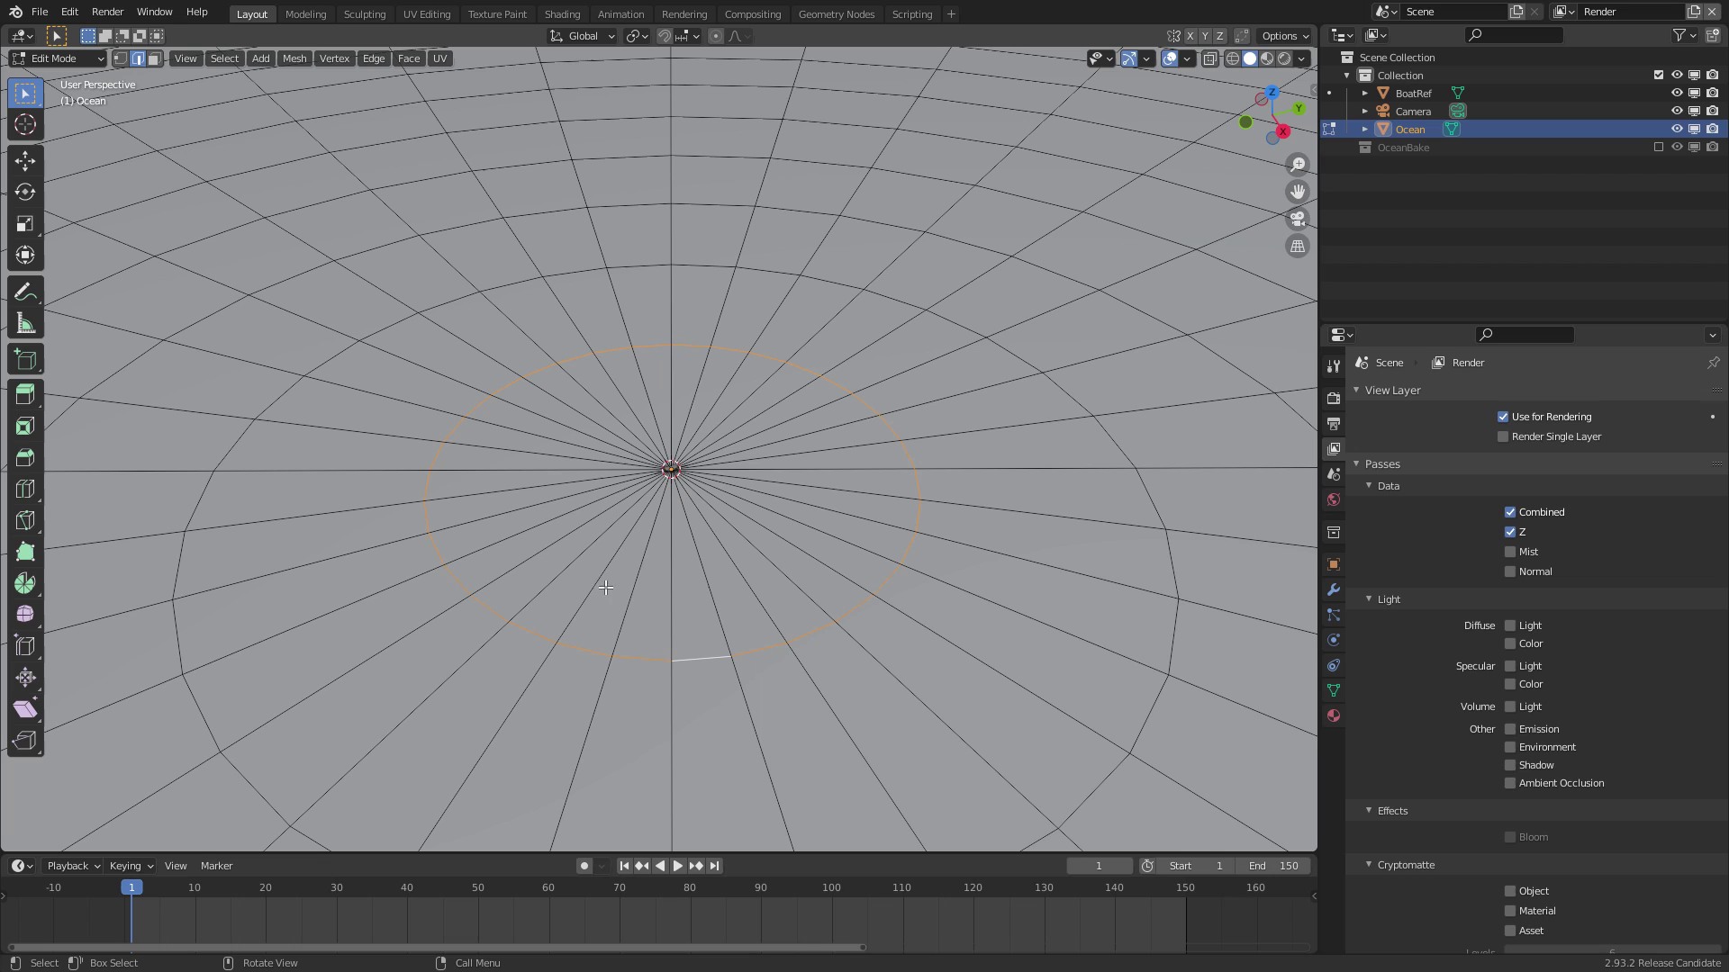
key(s)
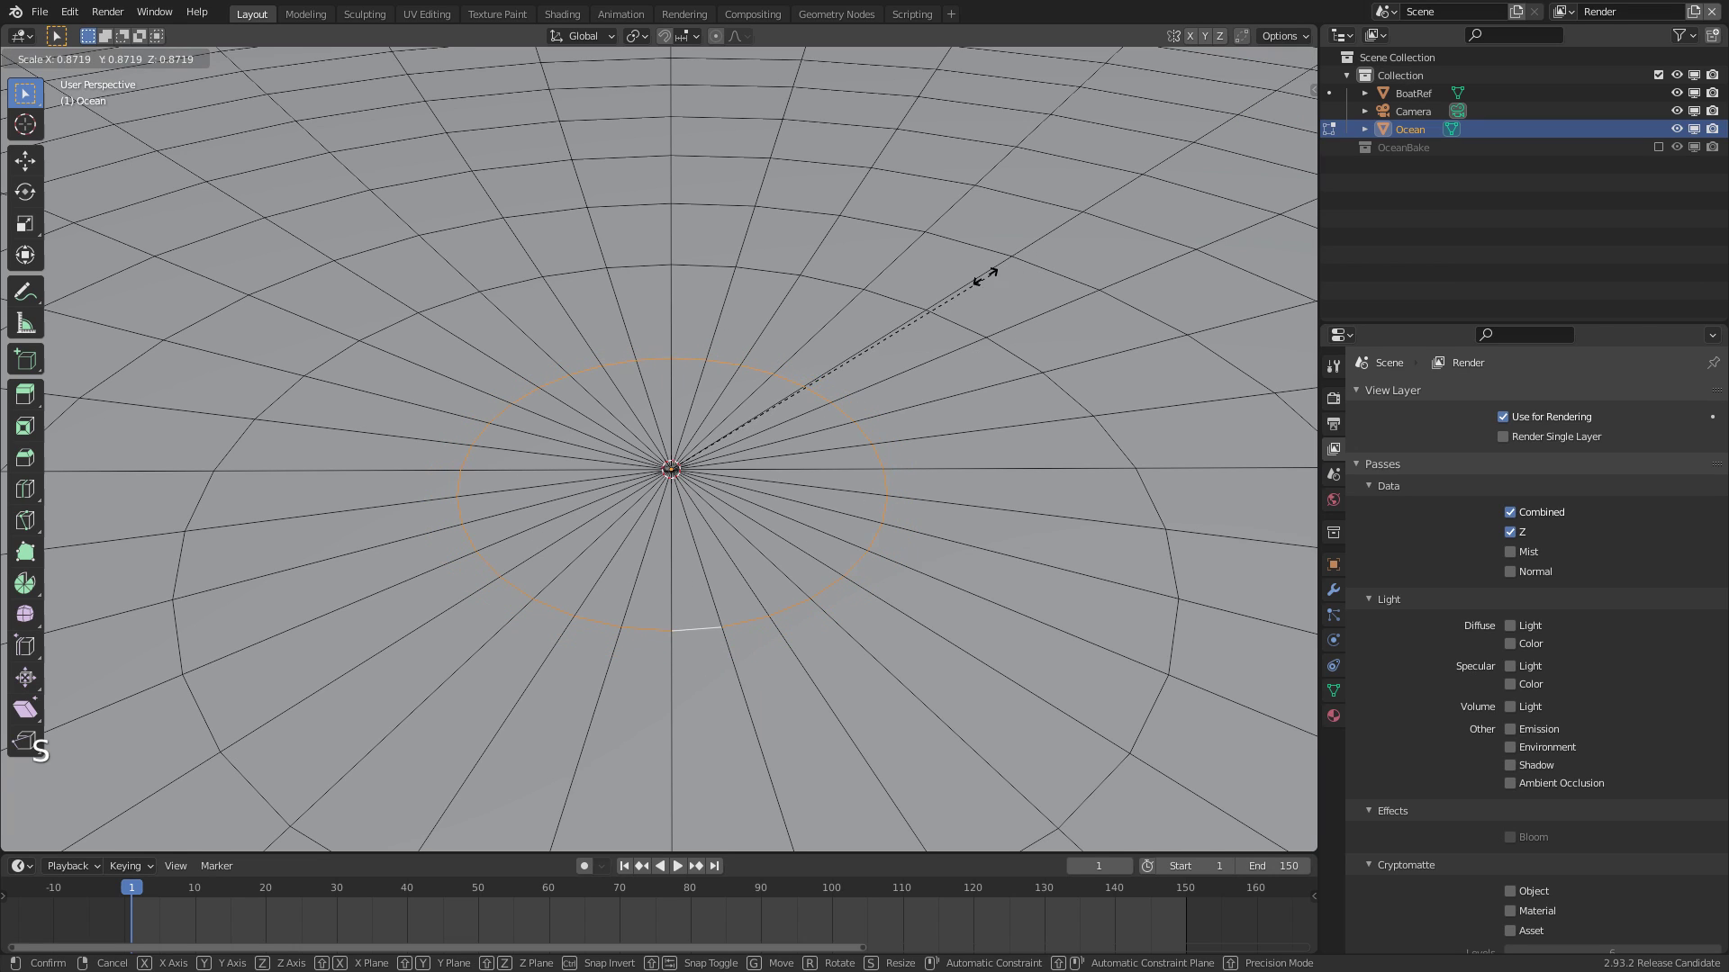
click(783, 418)
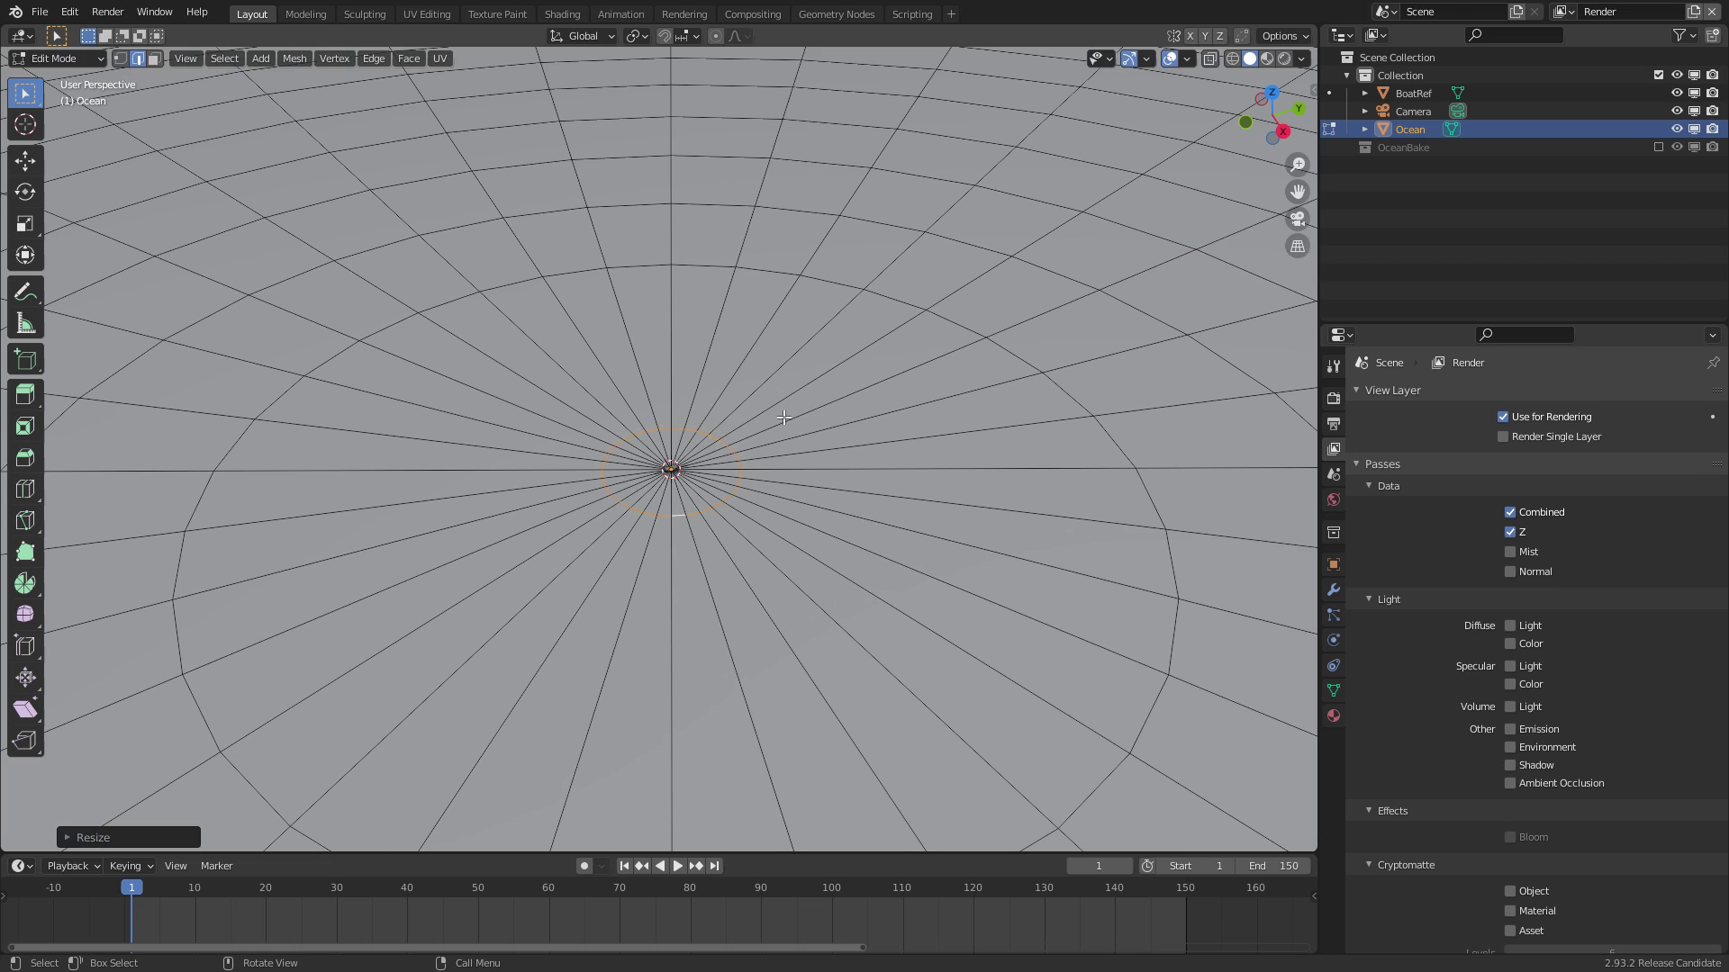
Add 2 loop cuts between the shrunken inner ring and the next ring, and finish editing the Ocean mesh
key(ctrl+r)
scroll(820, 441, up, 1)
click(821, 436)
click(828, 439)
middle_drag(824, 427, 738, 463)
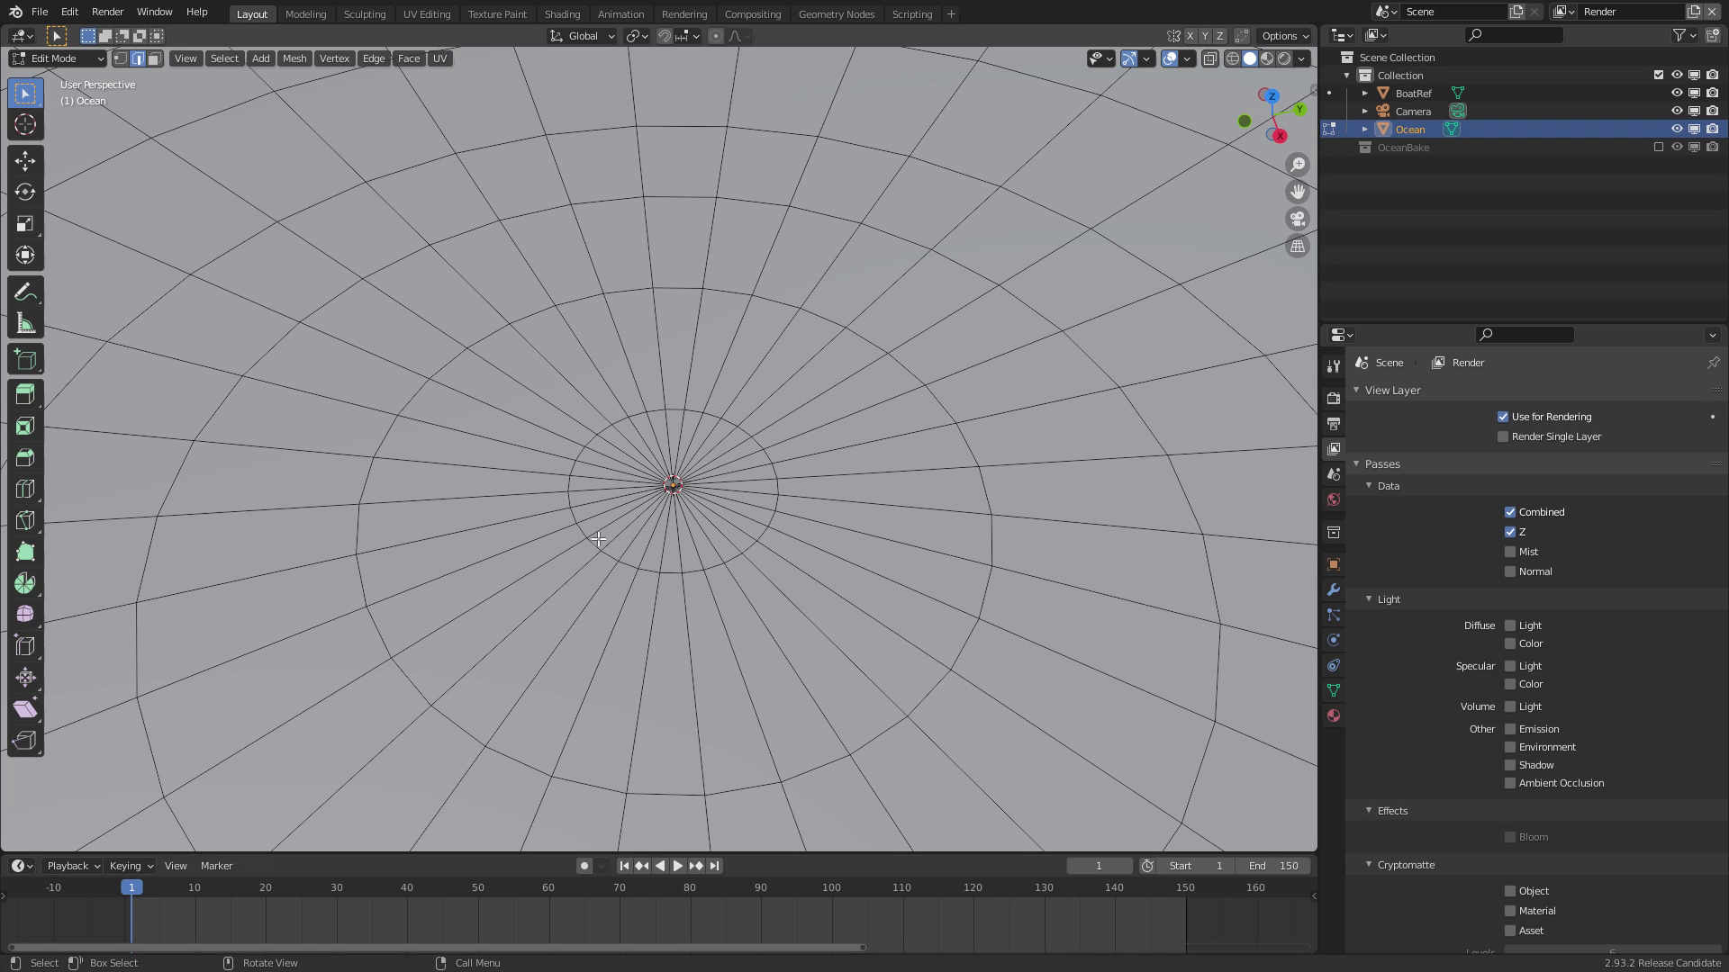
key(Tab)
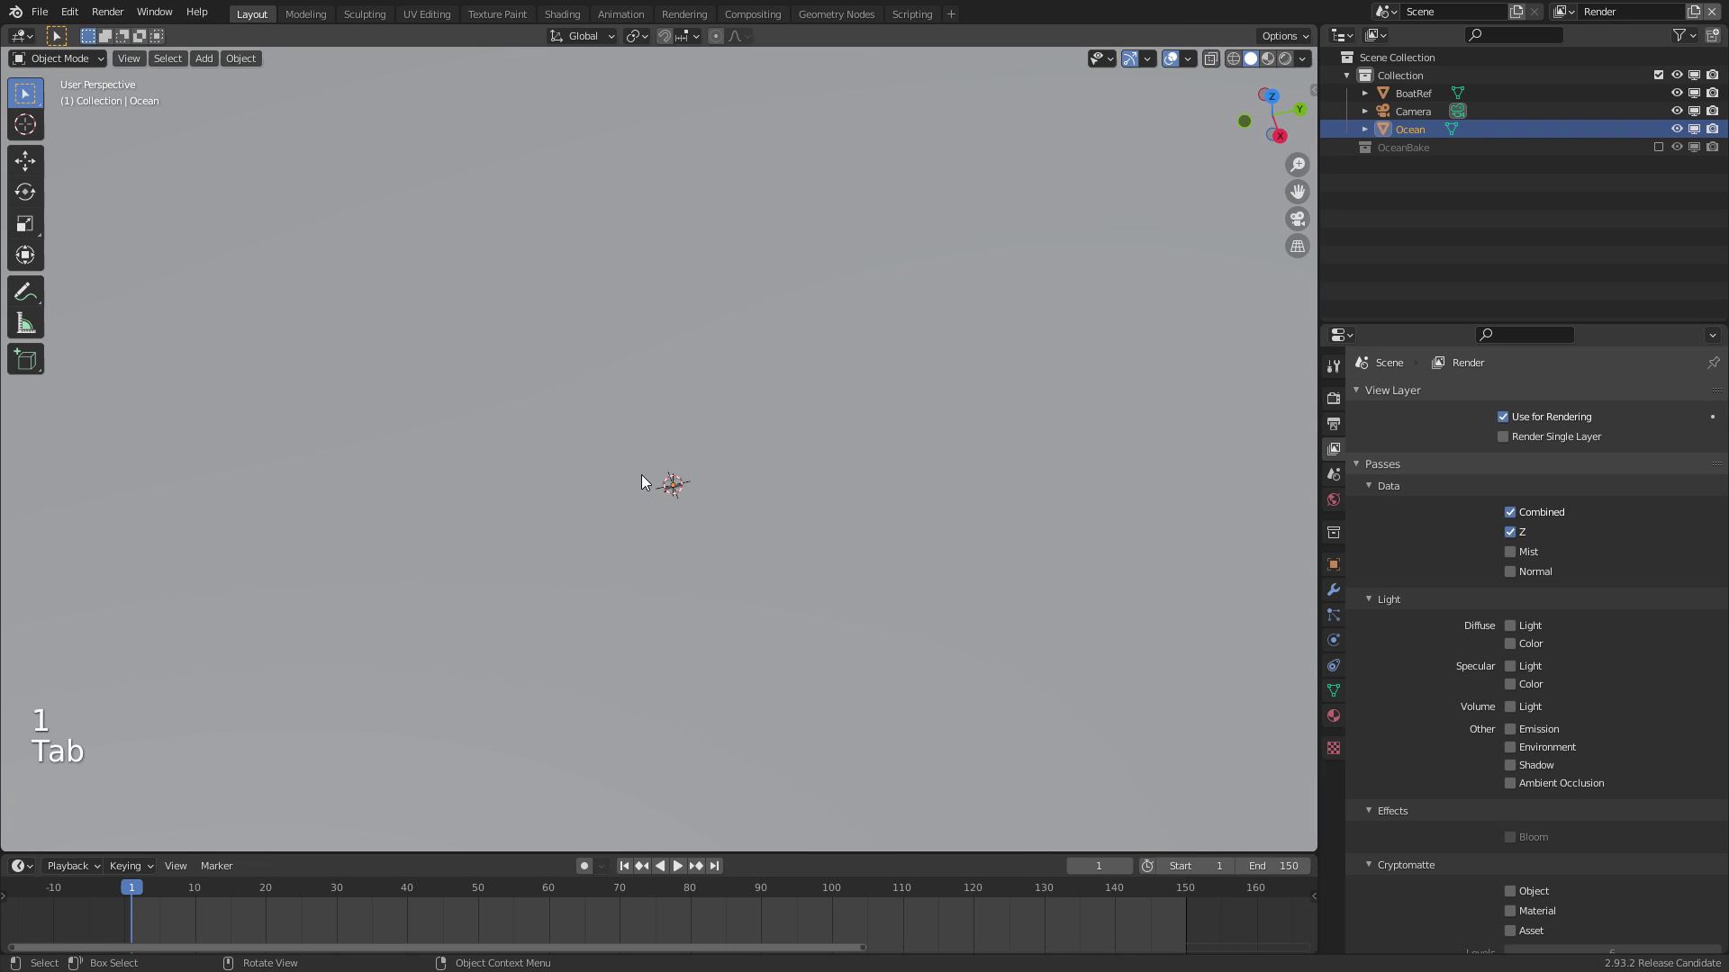
Add a plain axes empty at the centre of the Ocean and rename it TexturePlacement
scroll(697, 476, down, 2)
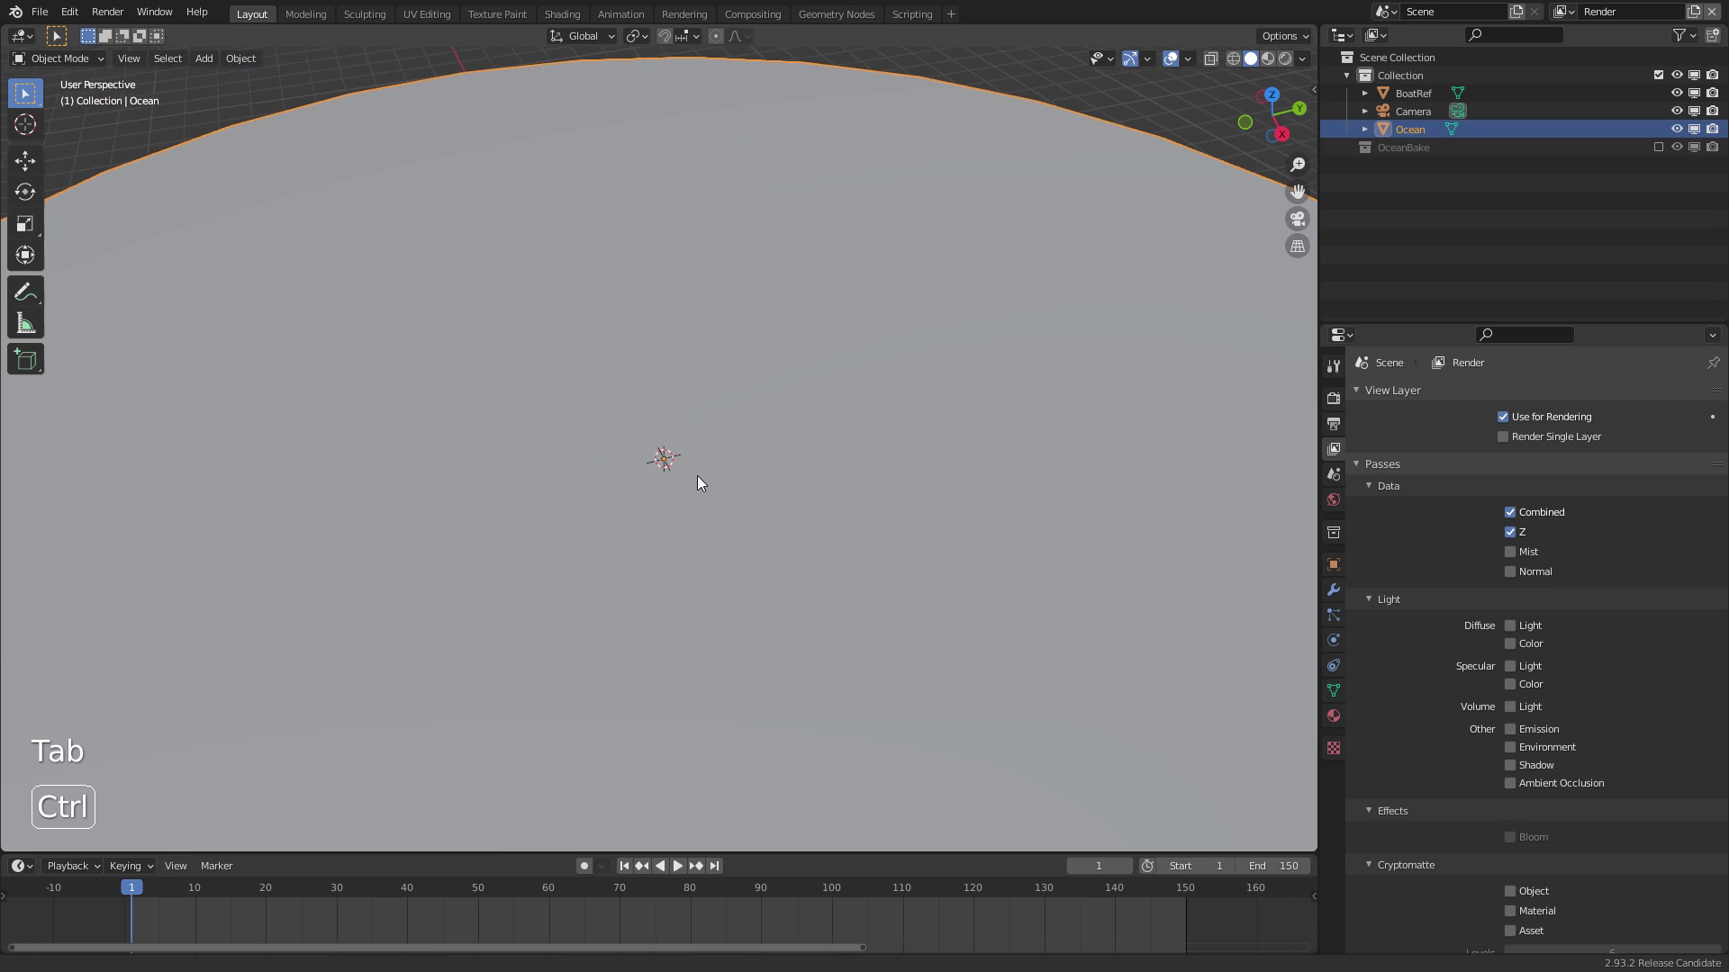
key(shift+a)
mouse_move(704, 537)
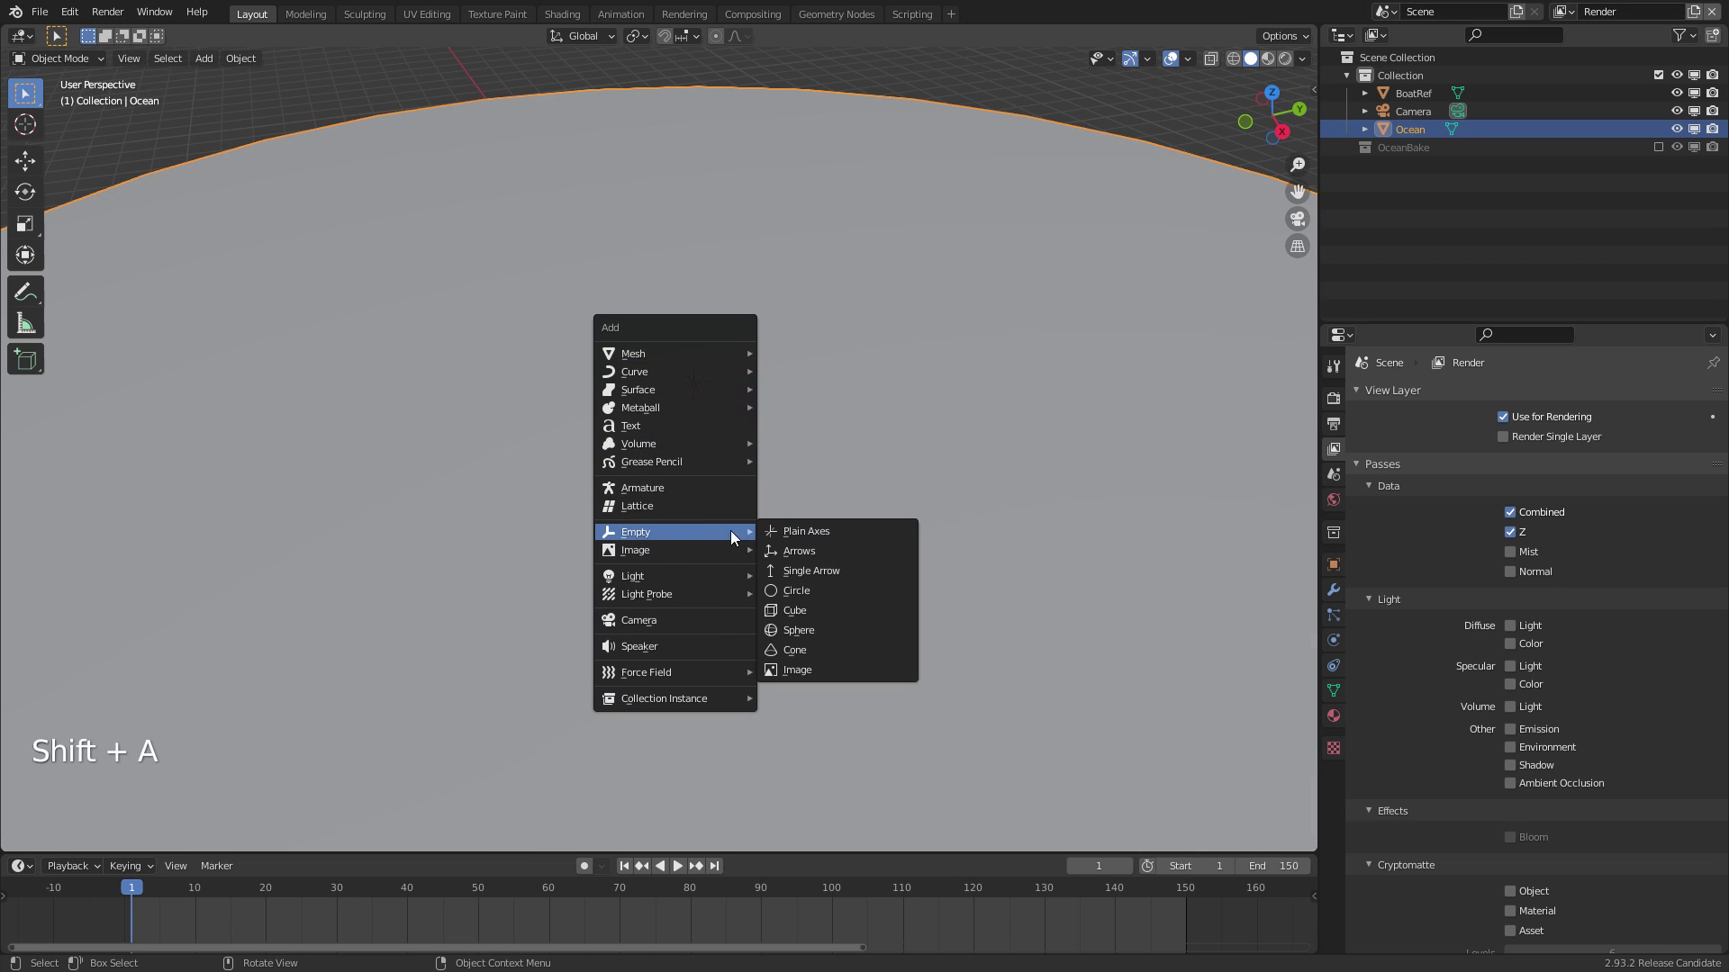
click(818, 532)
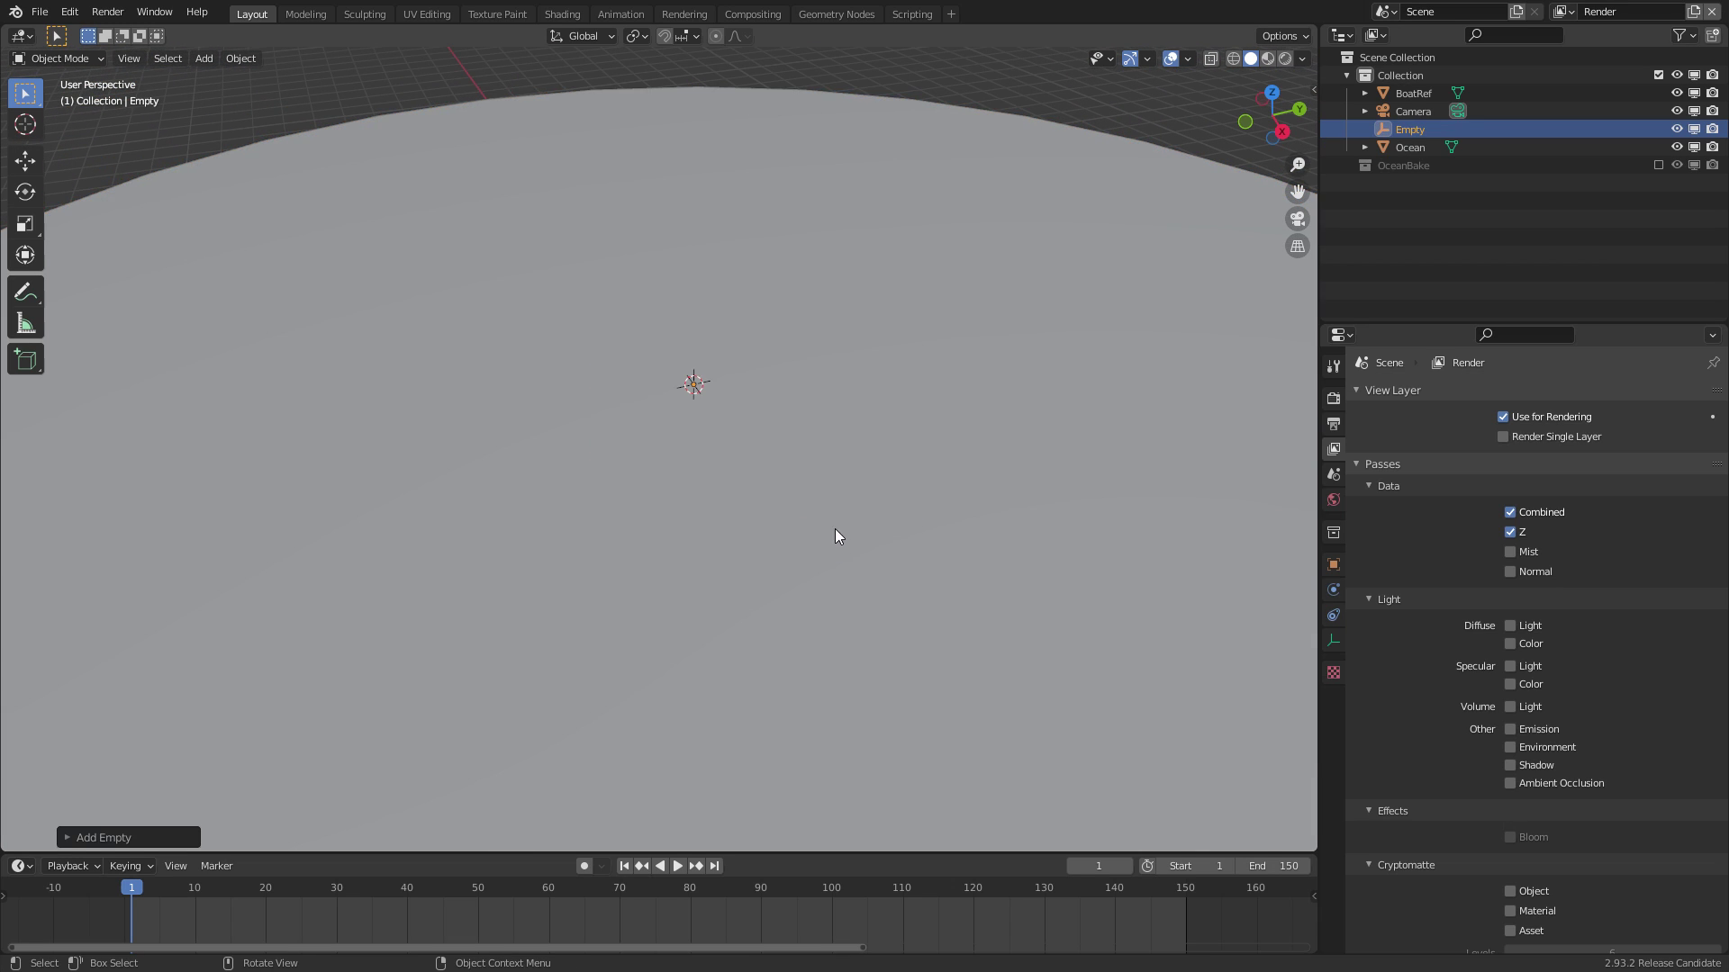
key(F2)
text(TexturePlacemen)
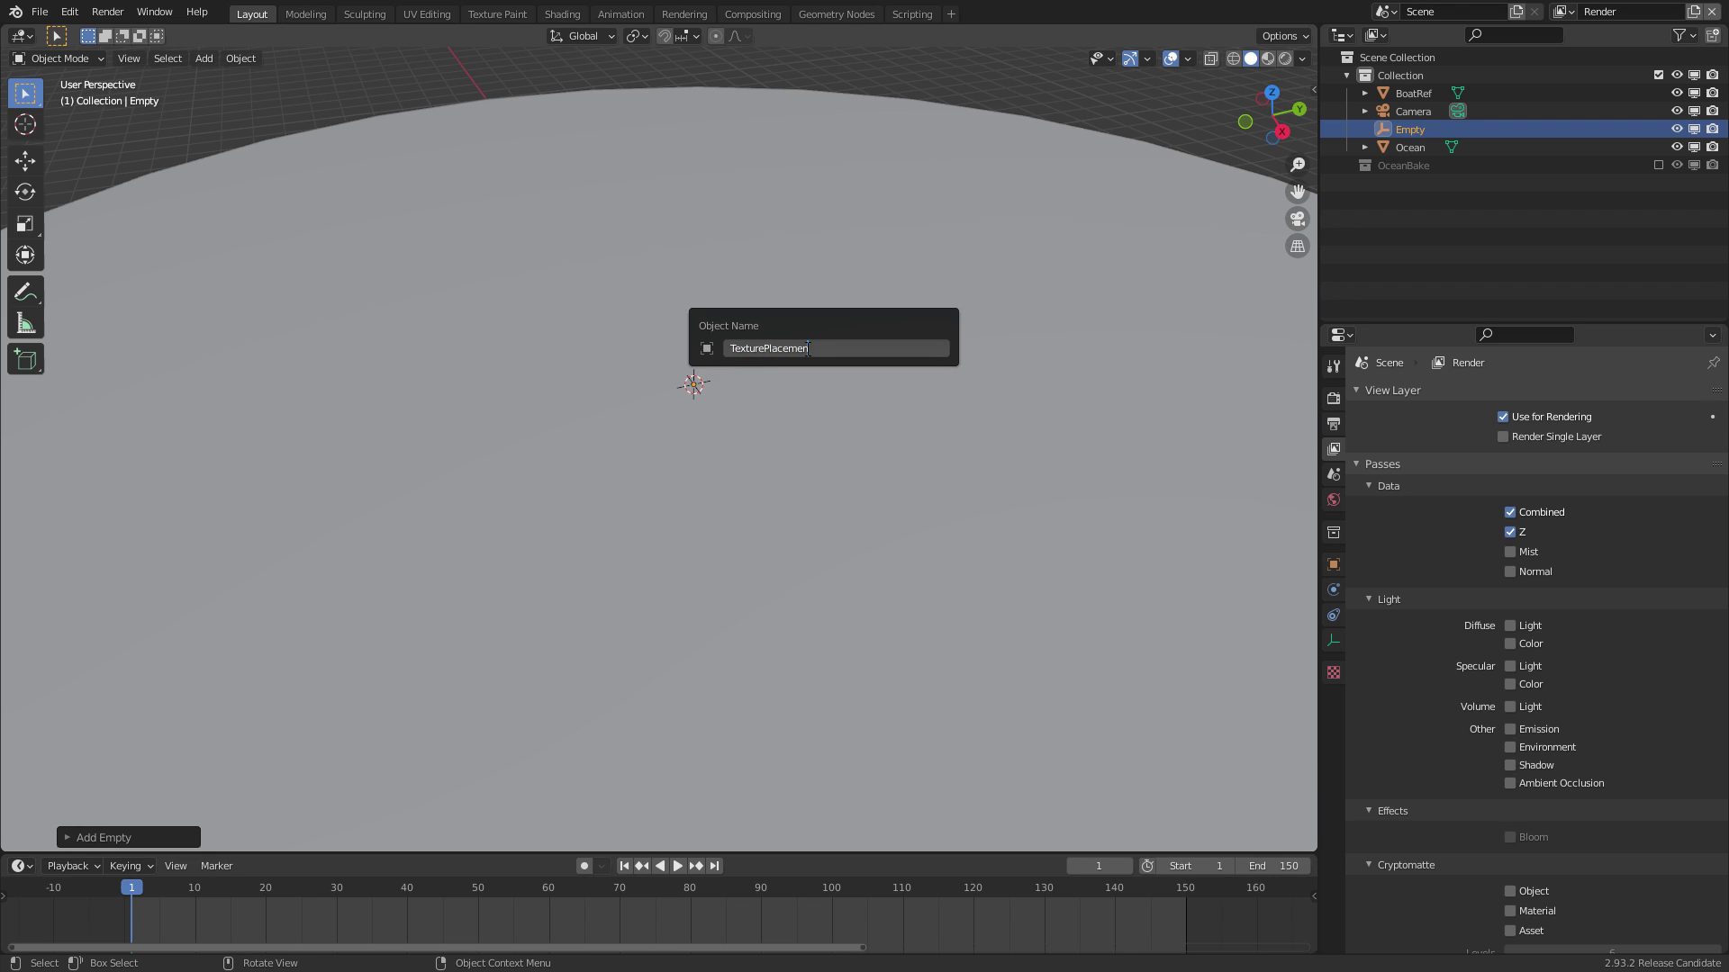
text(t)
key(Return)
Set the TexturePlacement empty's display size to 30 m
shift+middle_drag(705, 393, 764, 303)
key(grave)
middle_drag(819, 369, 753, 298)
middle_drag(910, 286, 760, 396)
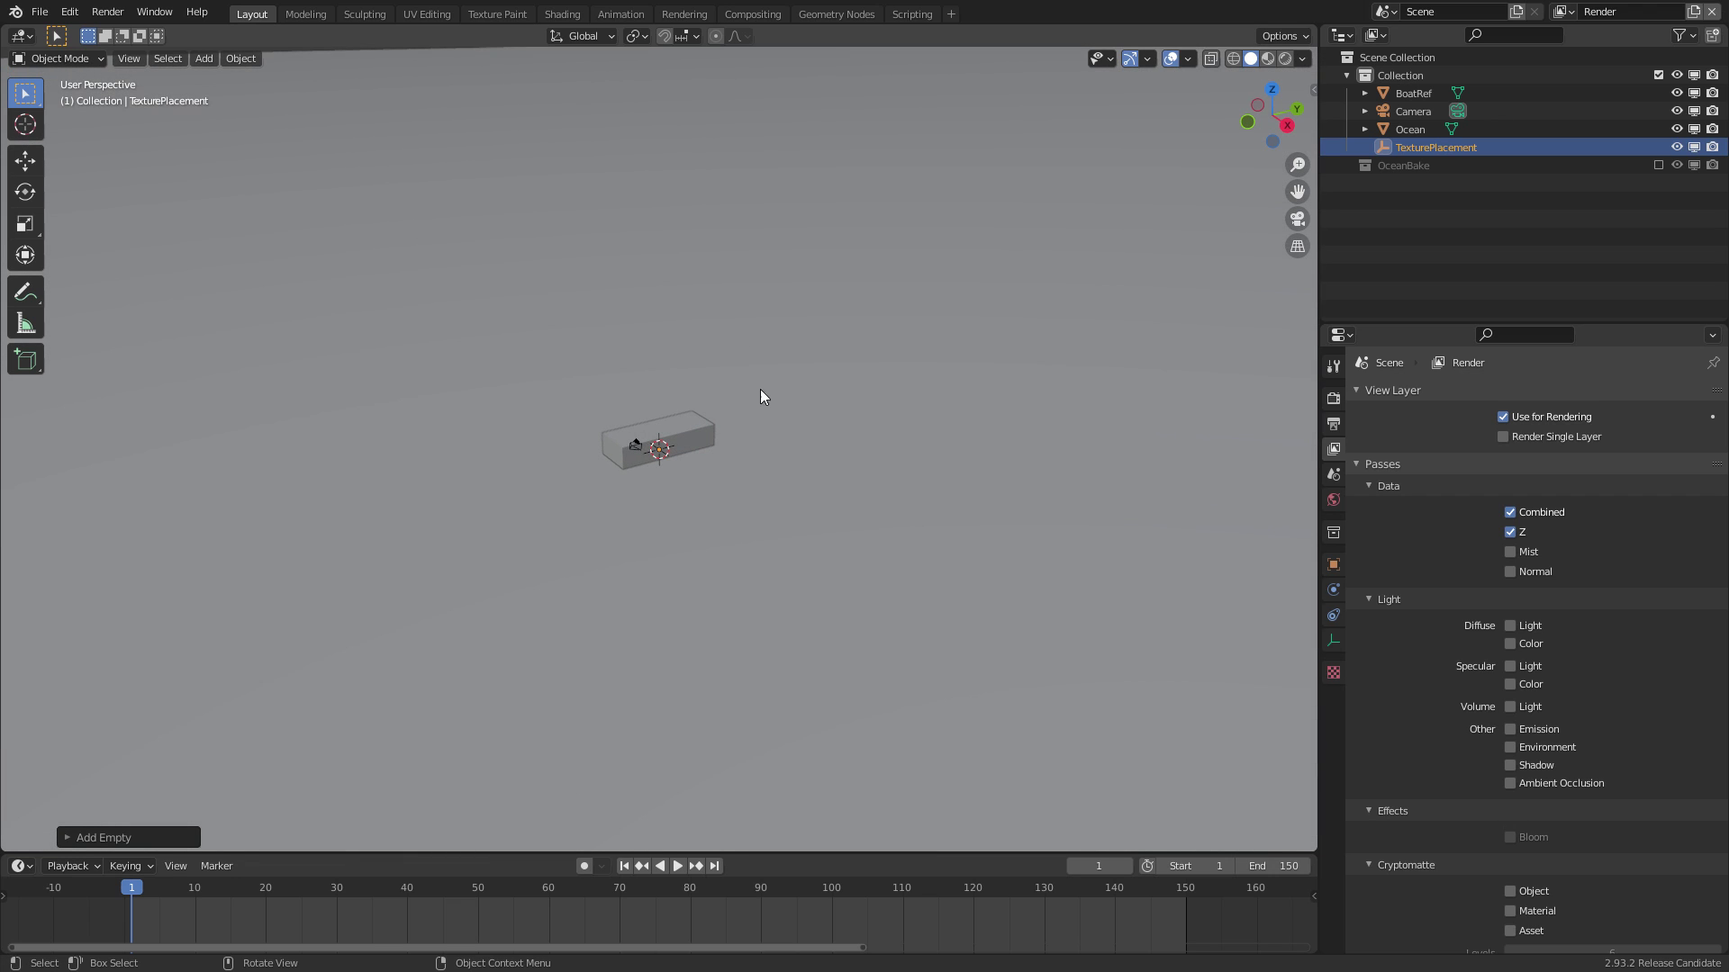
click(1334, 640)
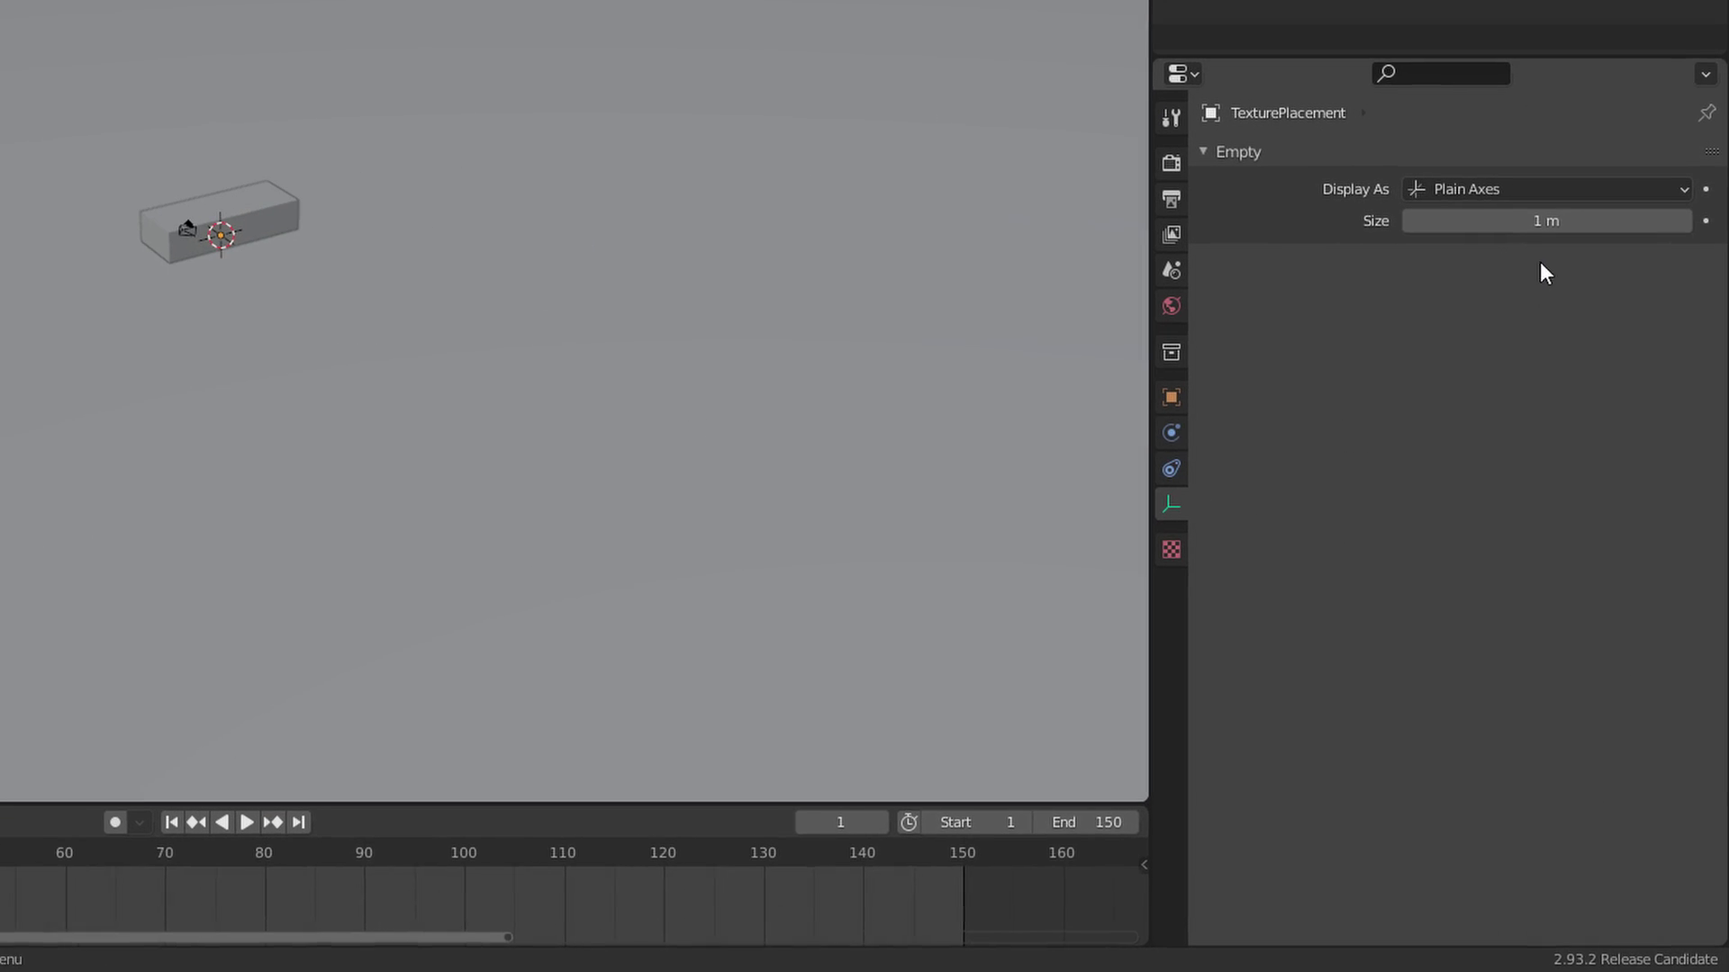
click(1511, 227)
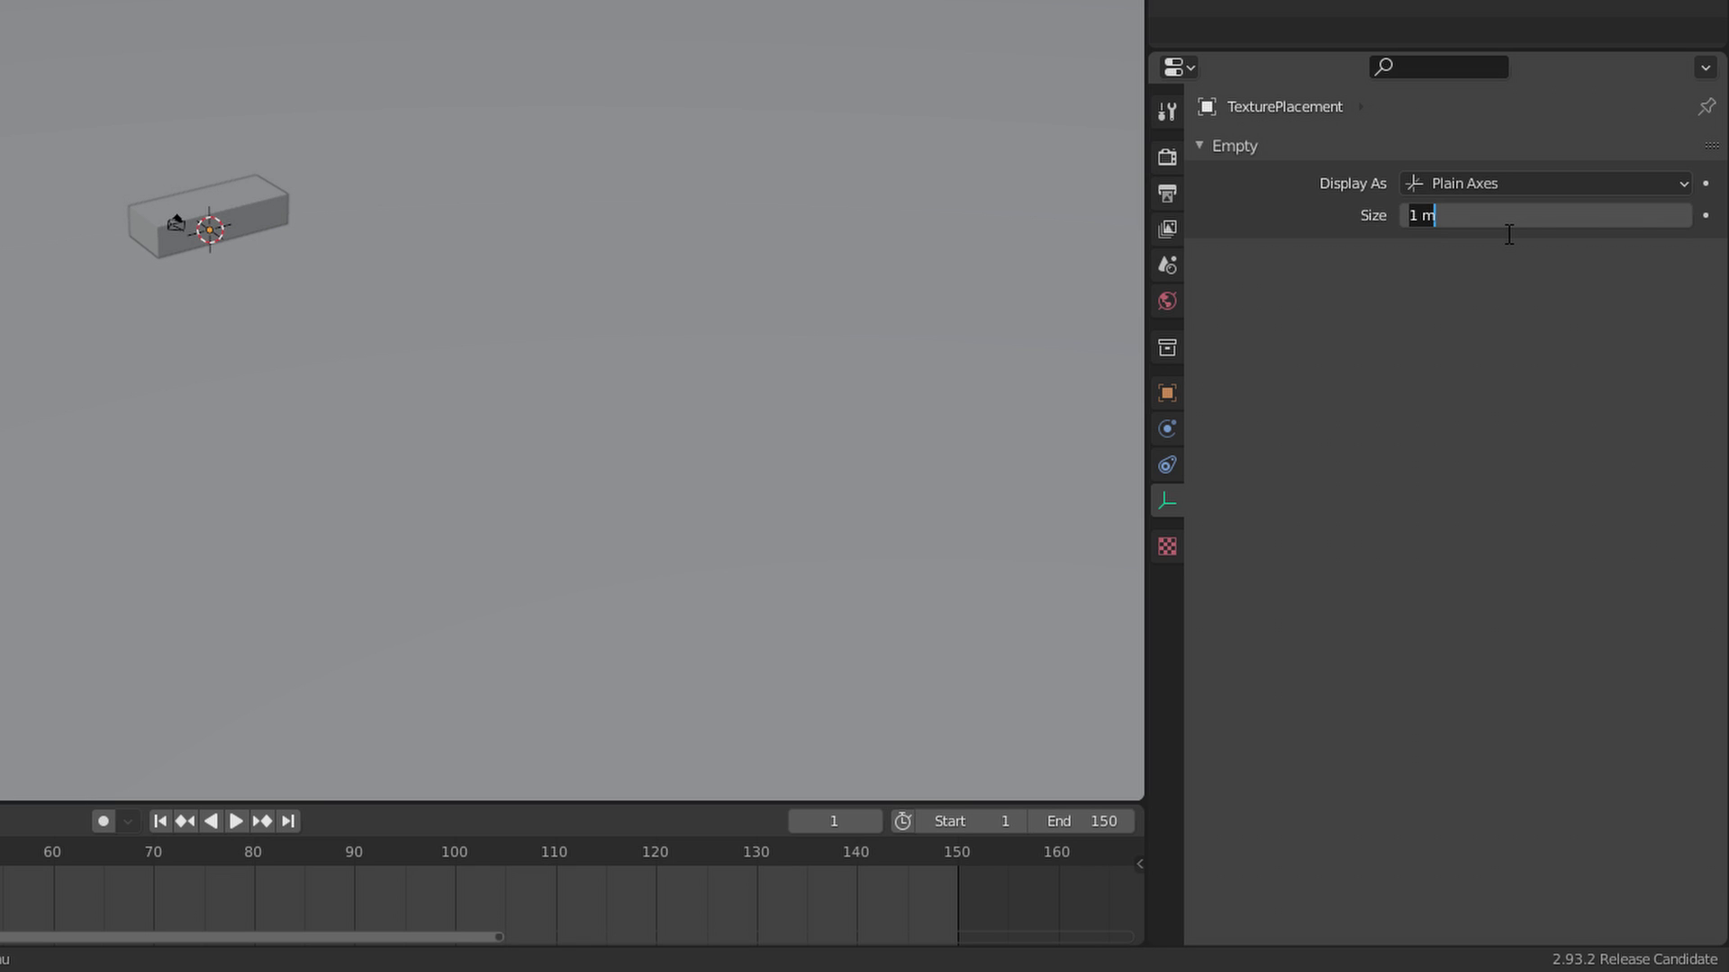
text(10)
key(Return)
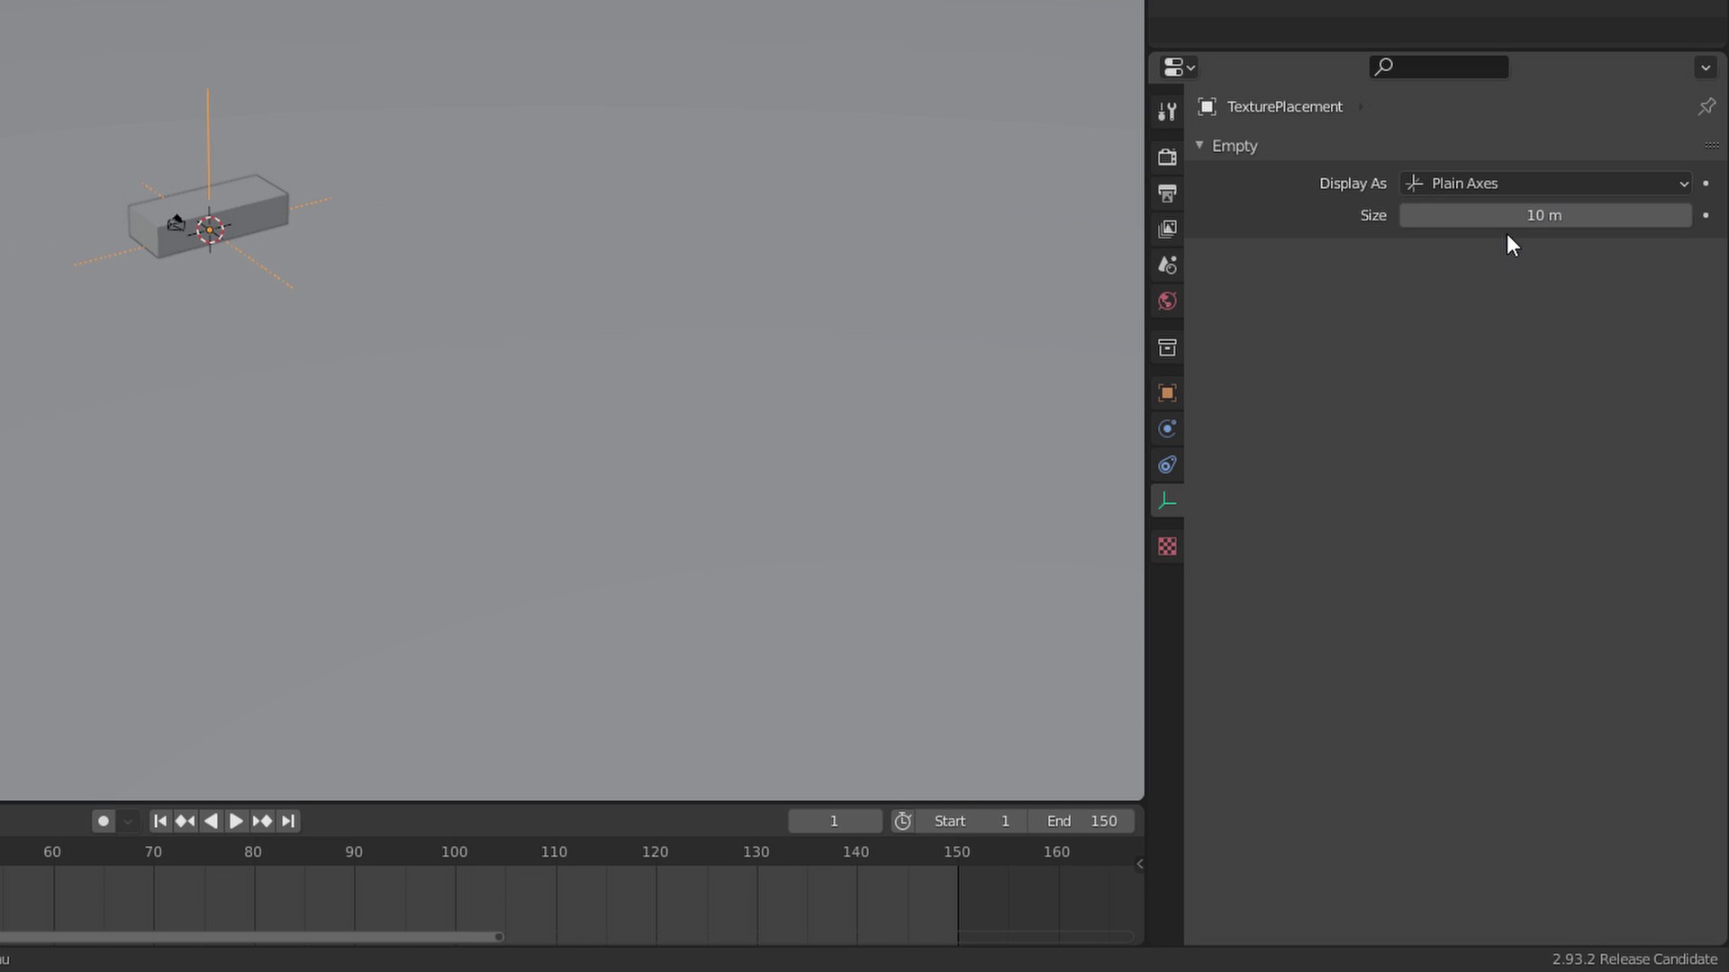
click(1623, 214)
text(30)
key(Return)
middle_drag(396, 49, 380, 2)
Set the render engine to Cycles with GPU Compute as device and the Experimental feature set
click(1168, 156)
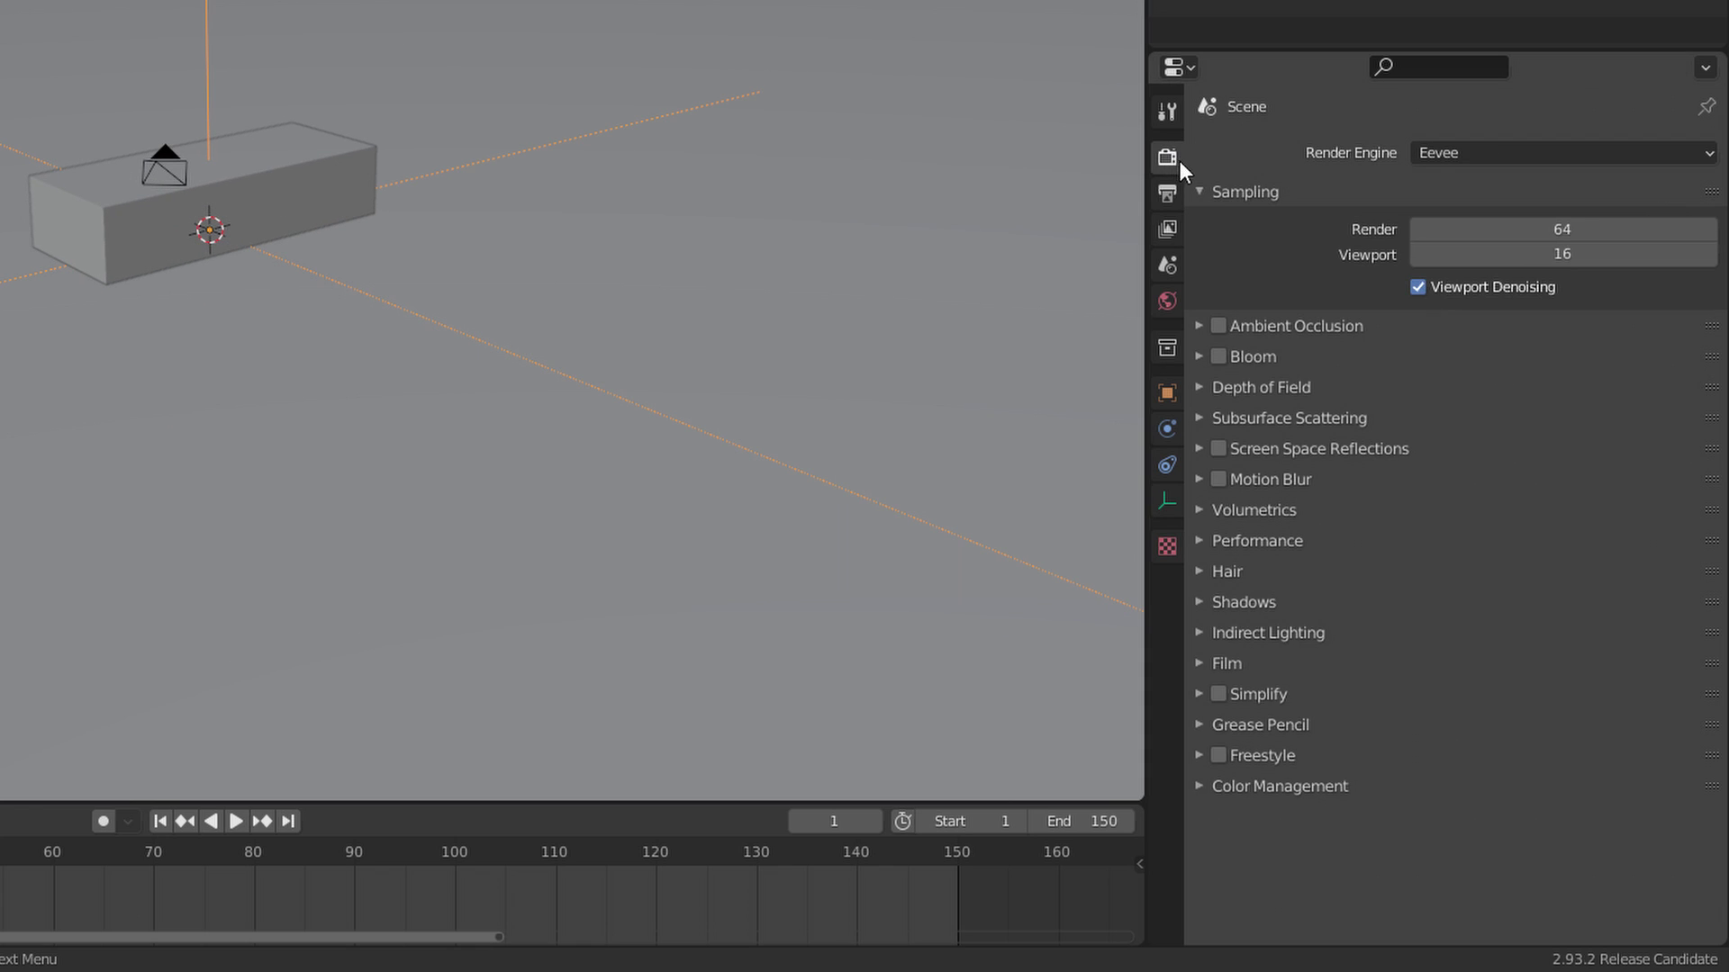
click(1482, 153)
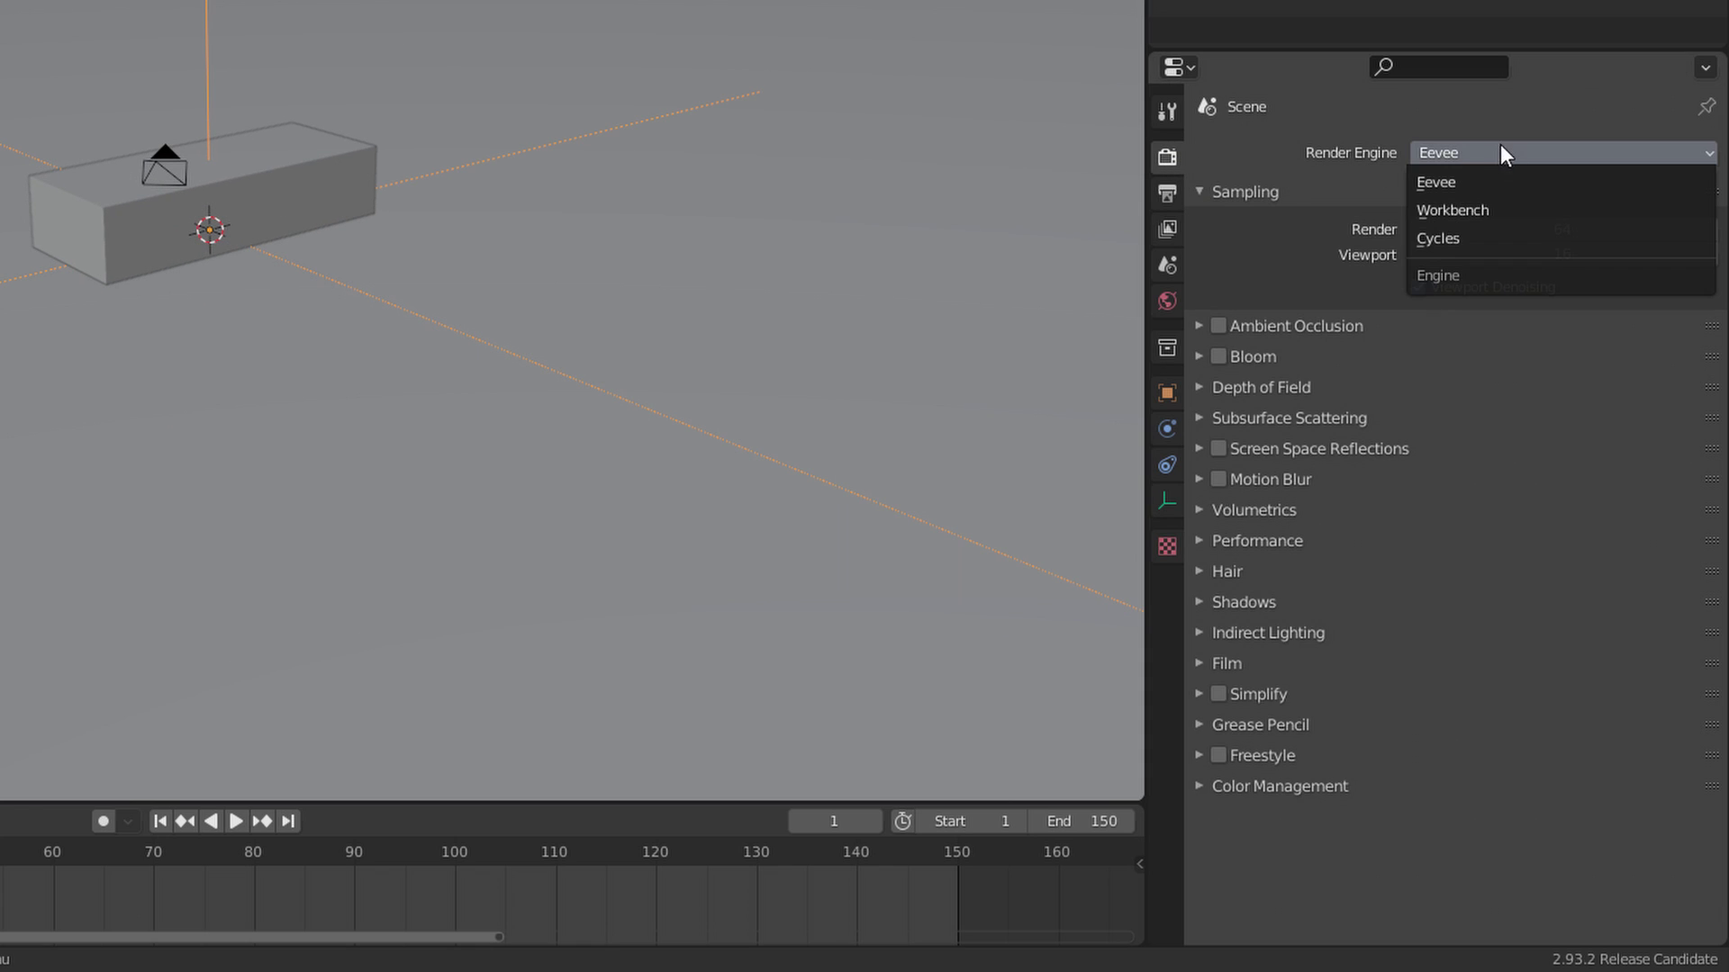
click(1499, 237)
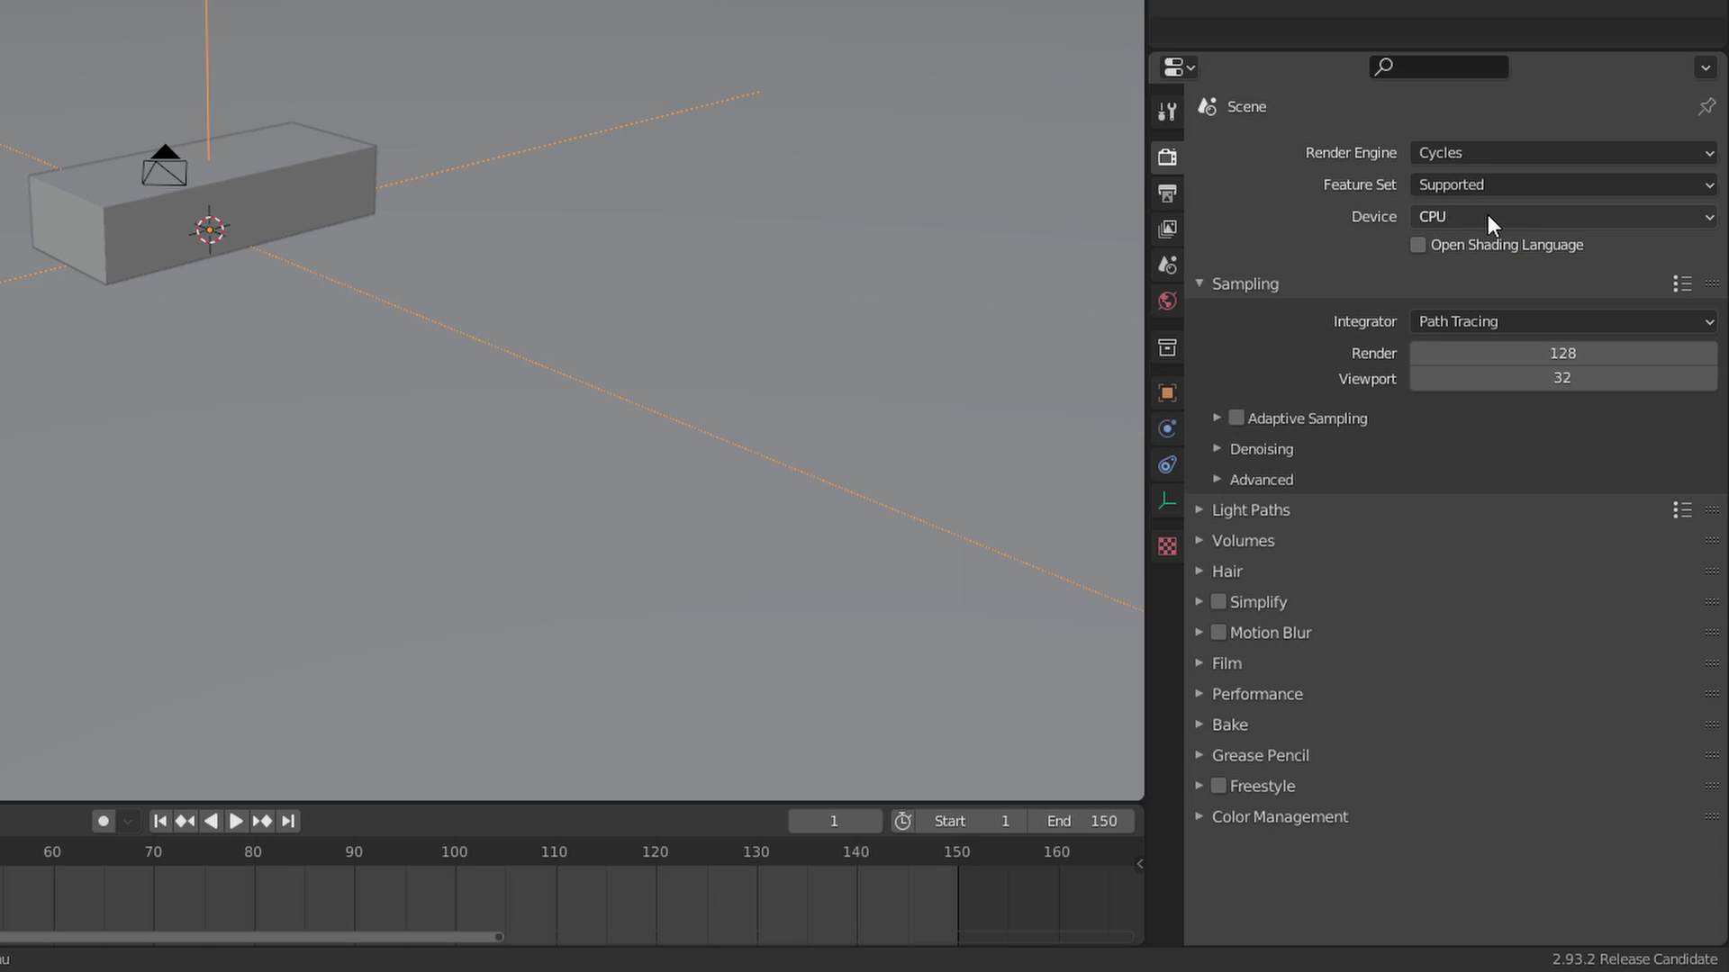
click(1483, 217)
click(1484, 276)
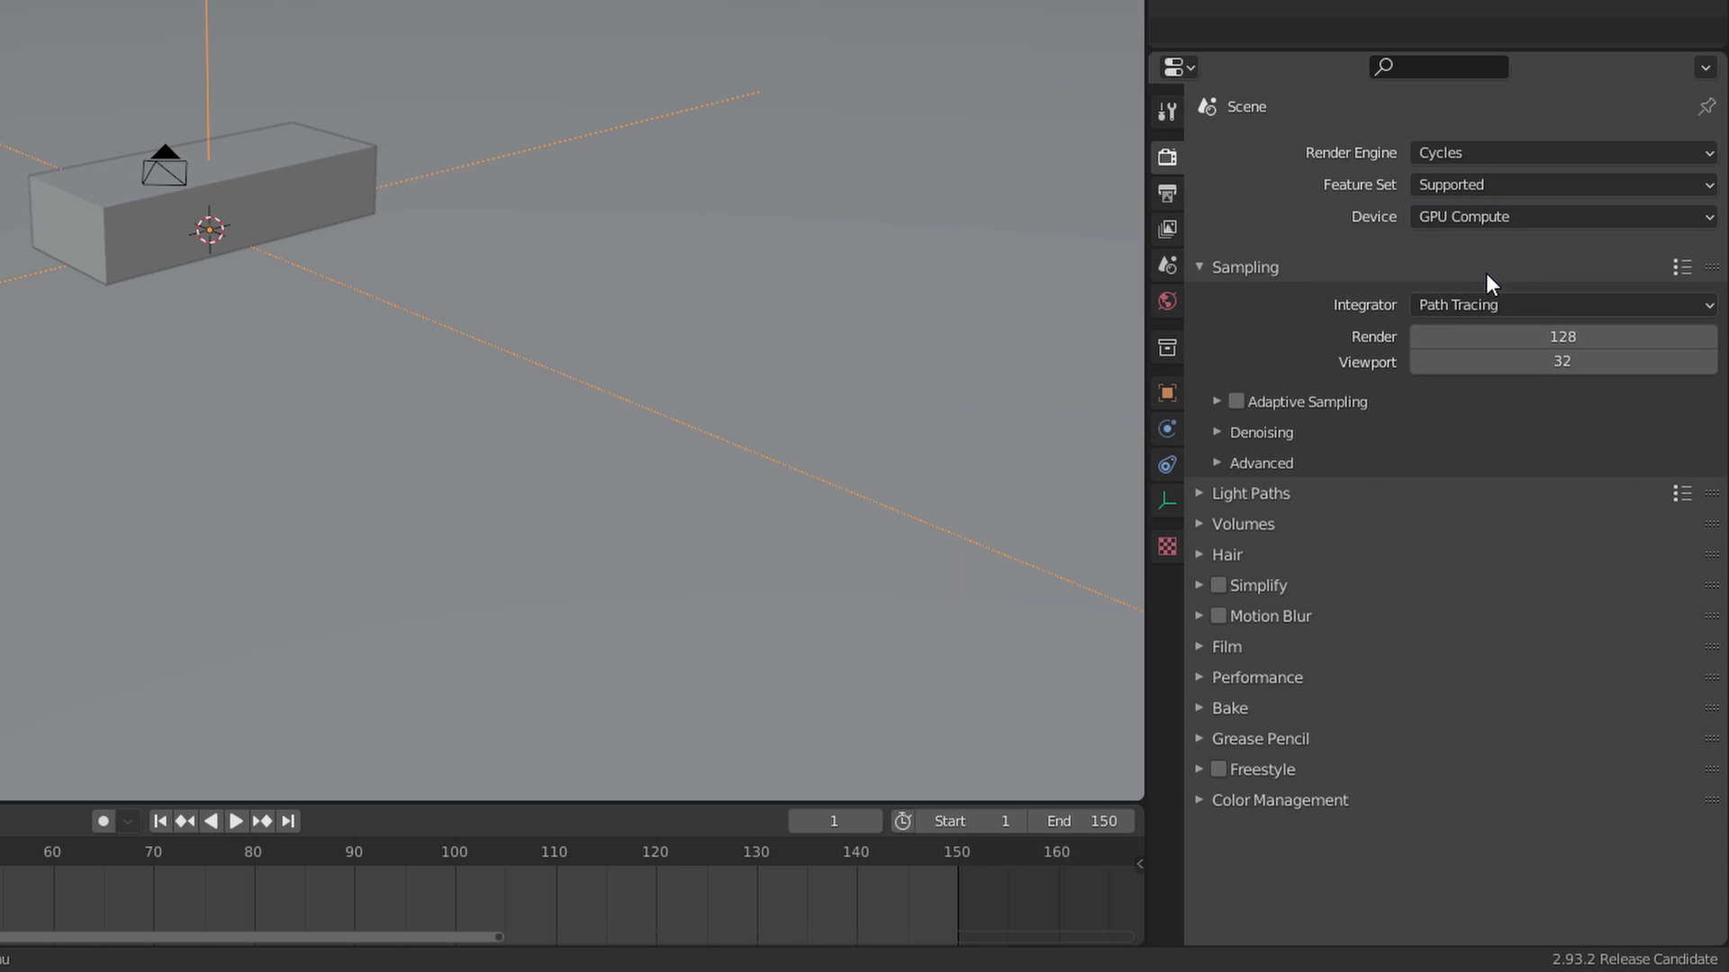
click(1485, 187)
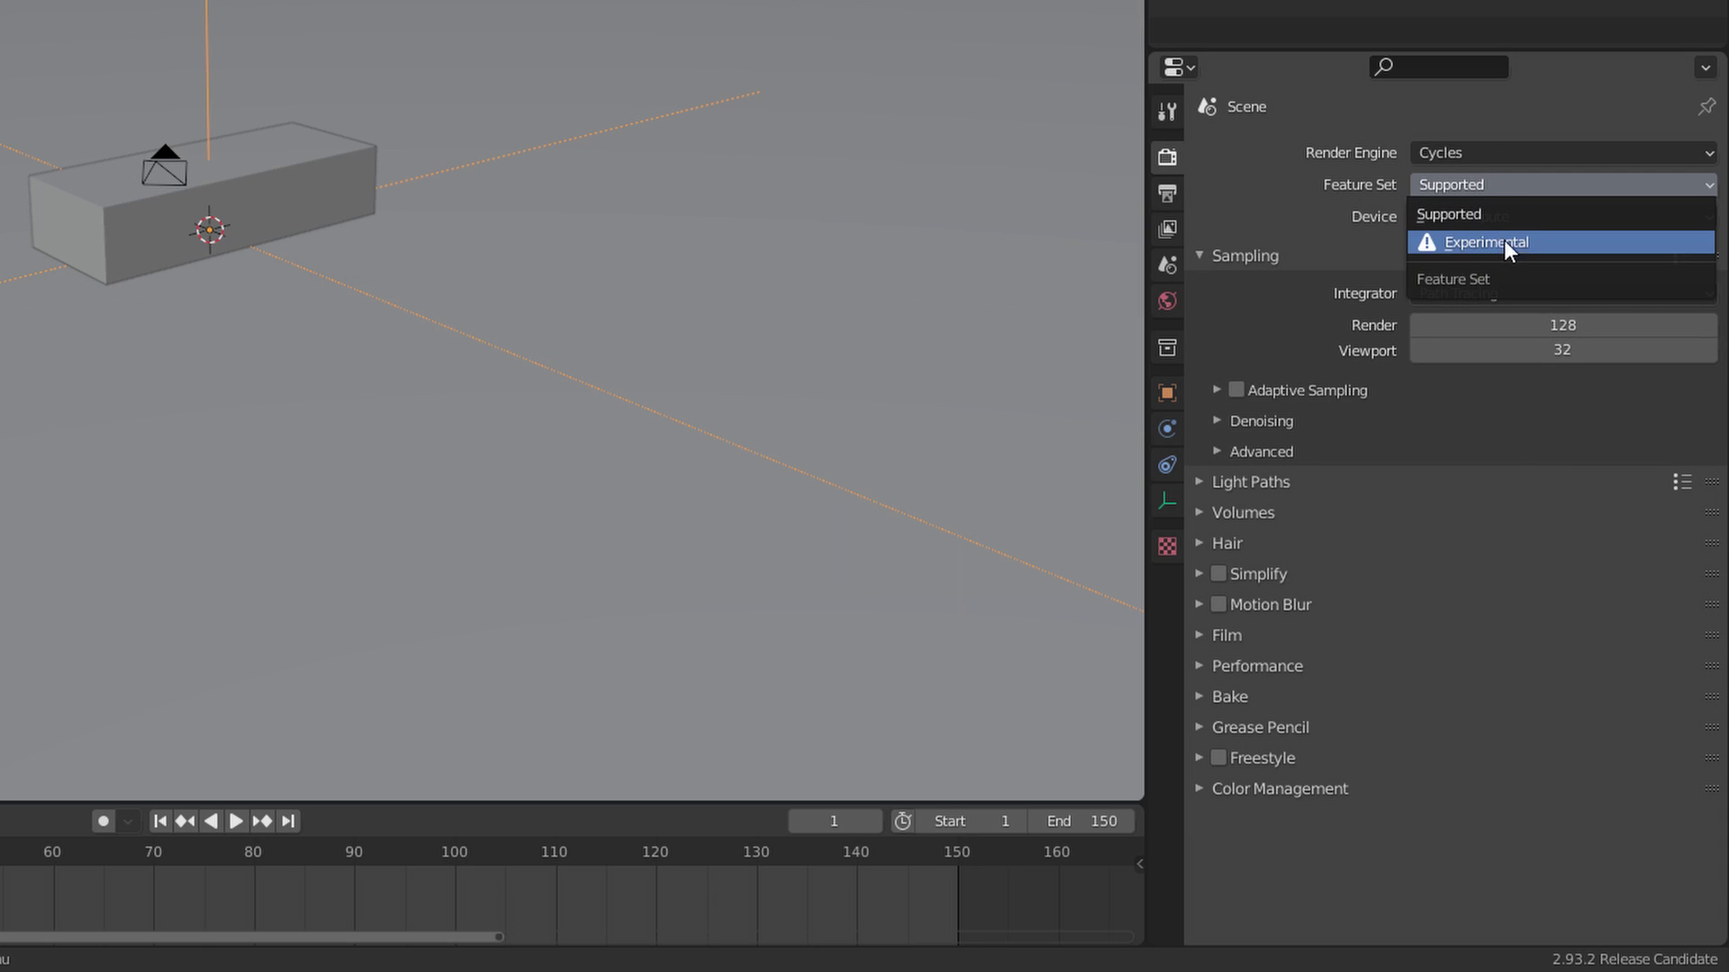
click(1468, 241)
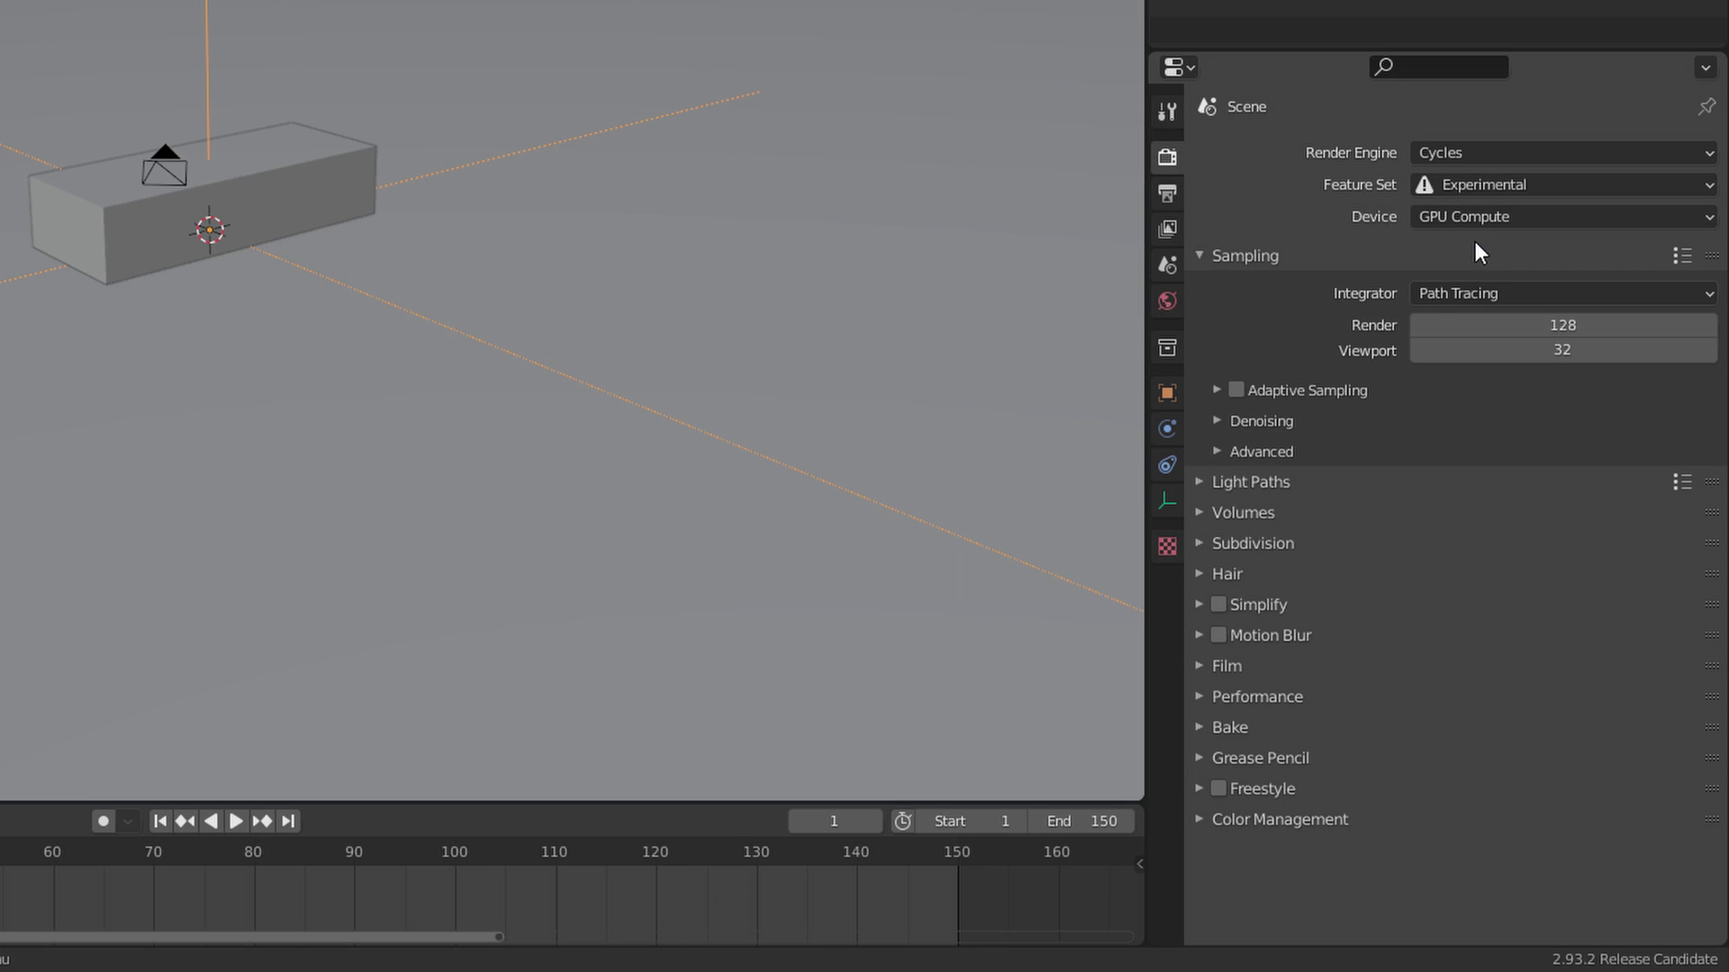
Set the Cycles subdivision dicing rate to 2 px for render and 4 px for viewport
click(1252, 544)
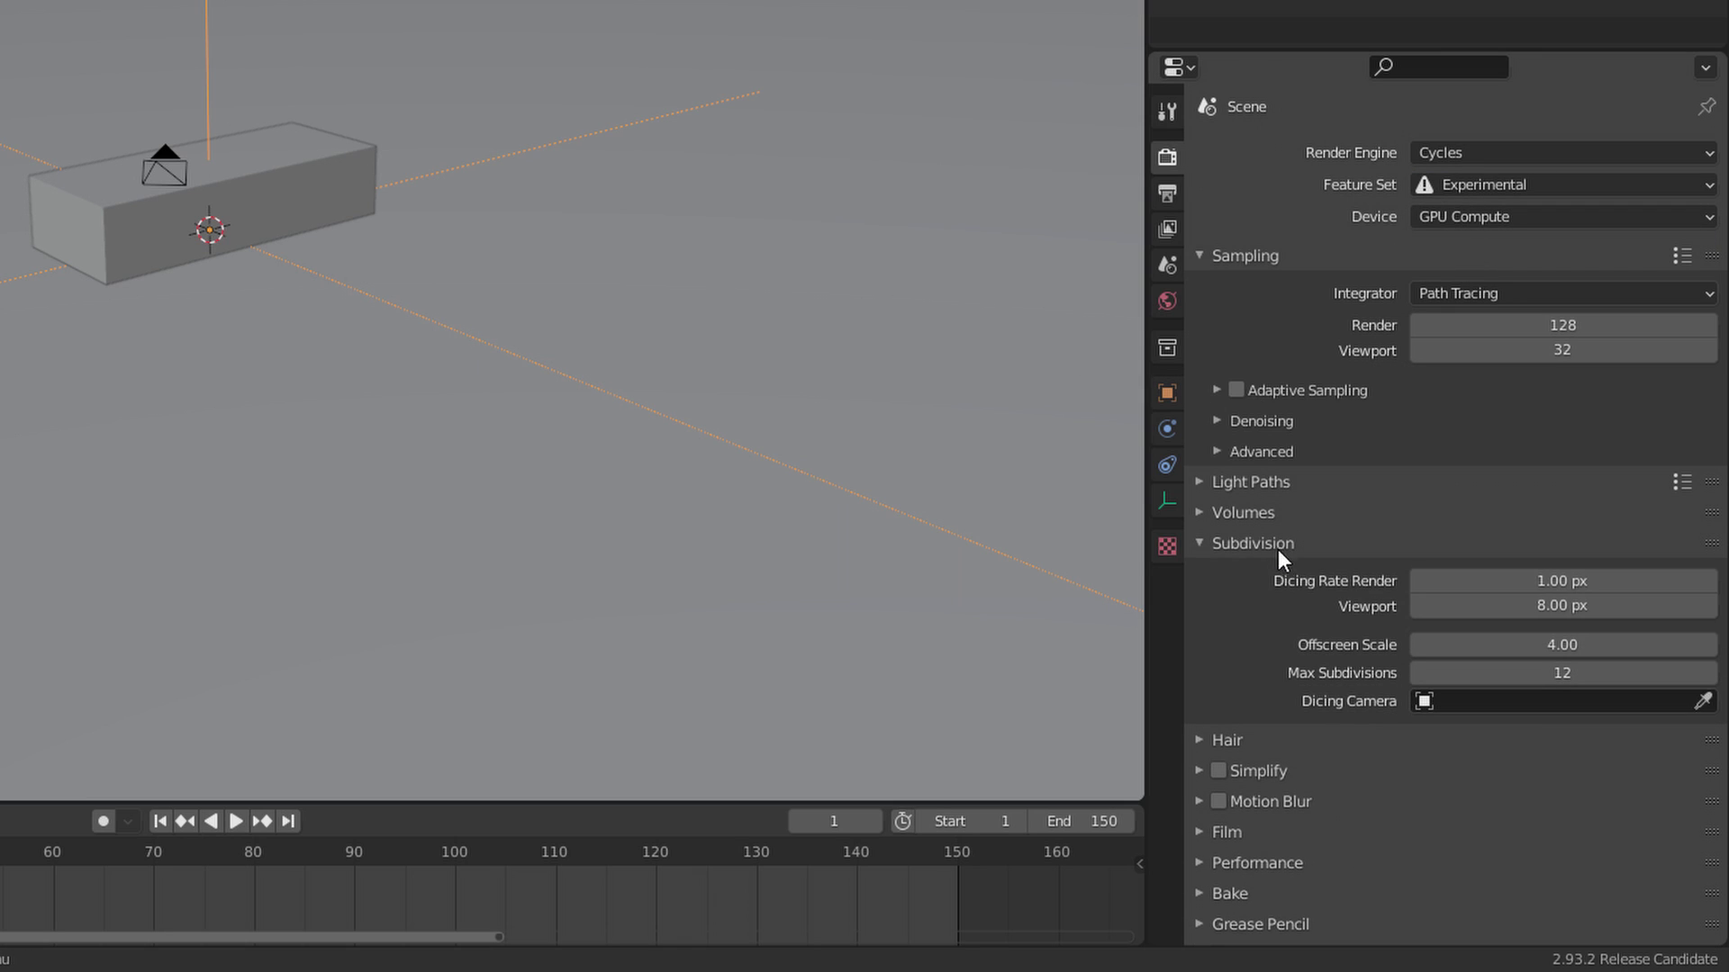
scroll(1263, 661, down, 2)
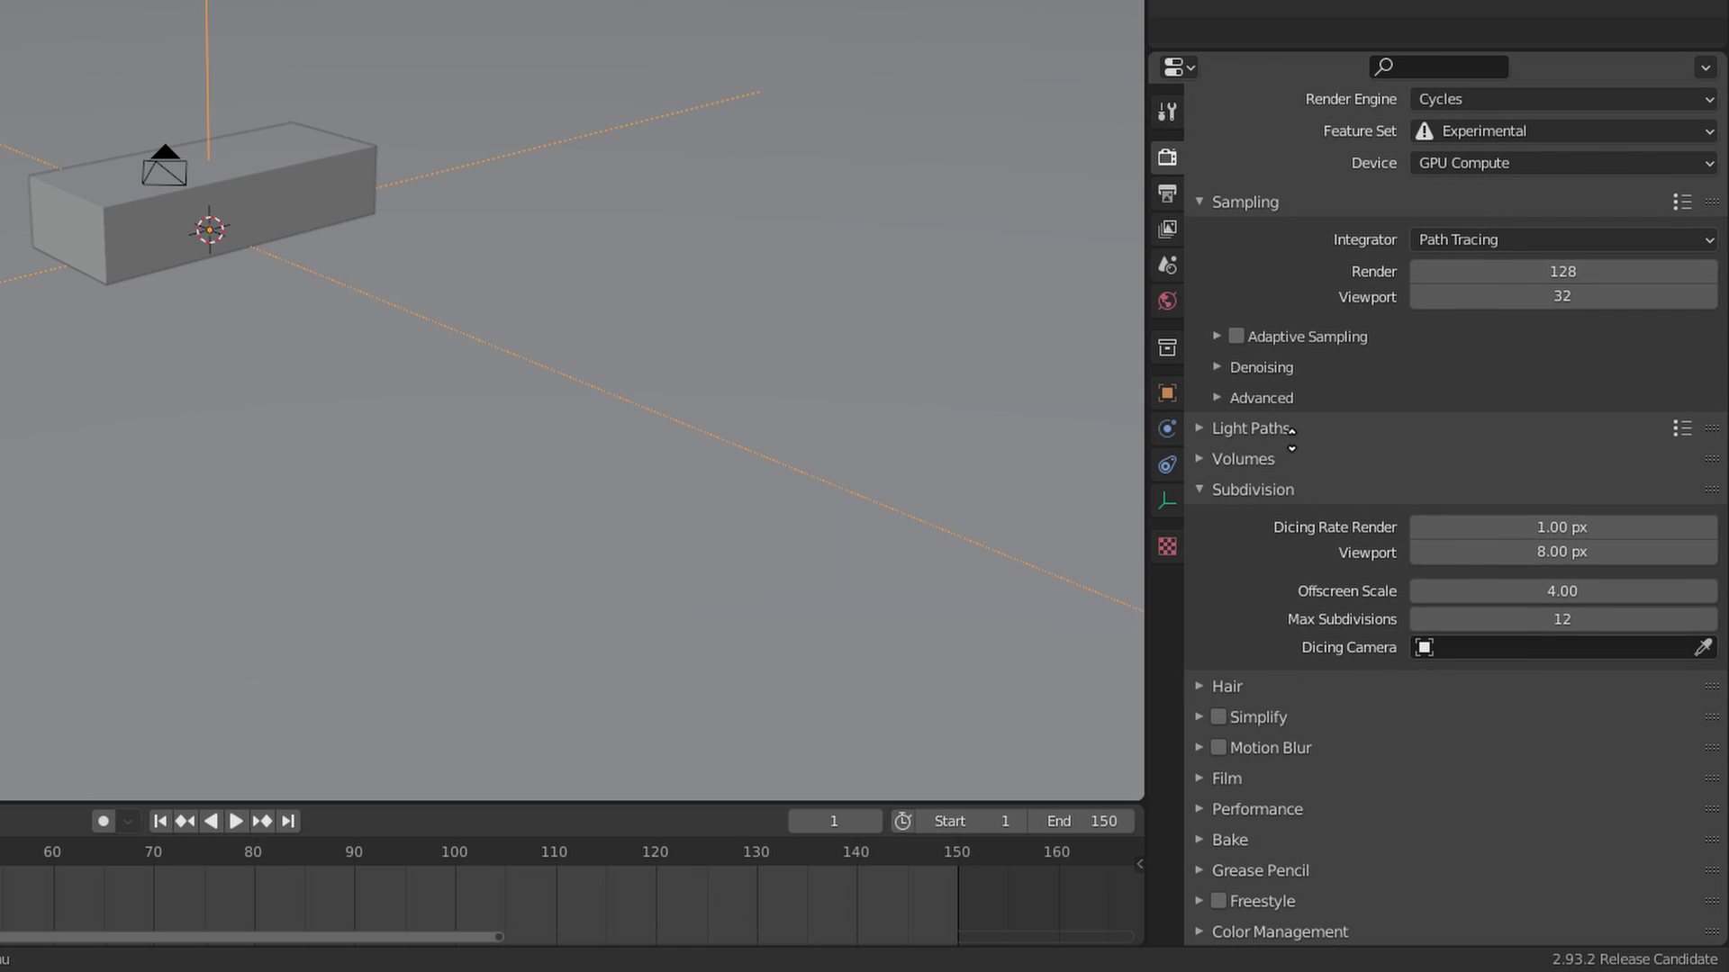
click(1470, 526)
text(2)
click(1449, 546)
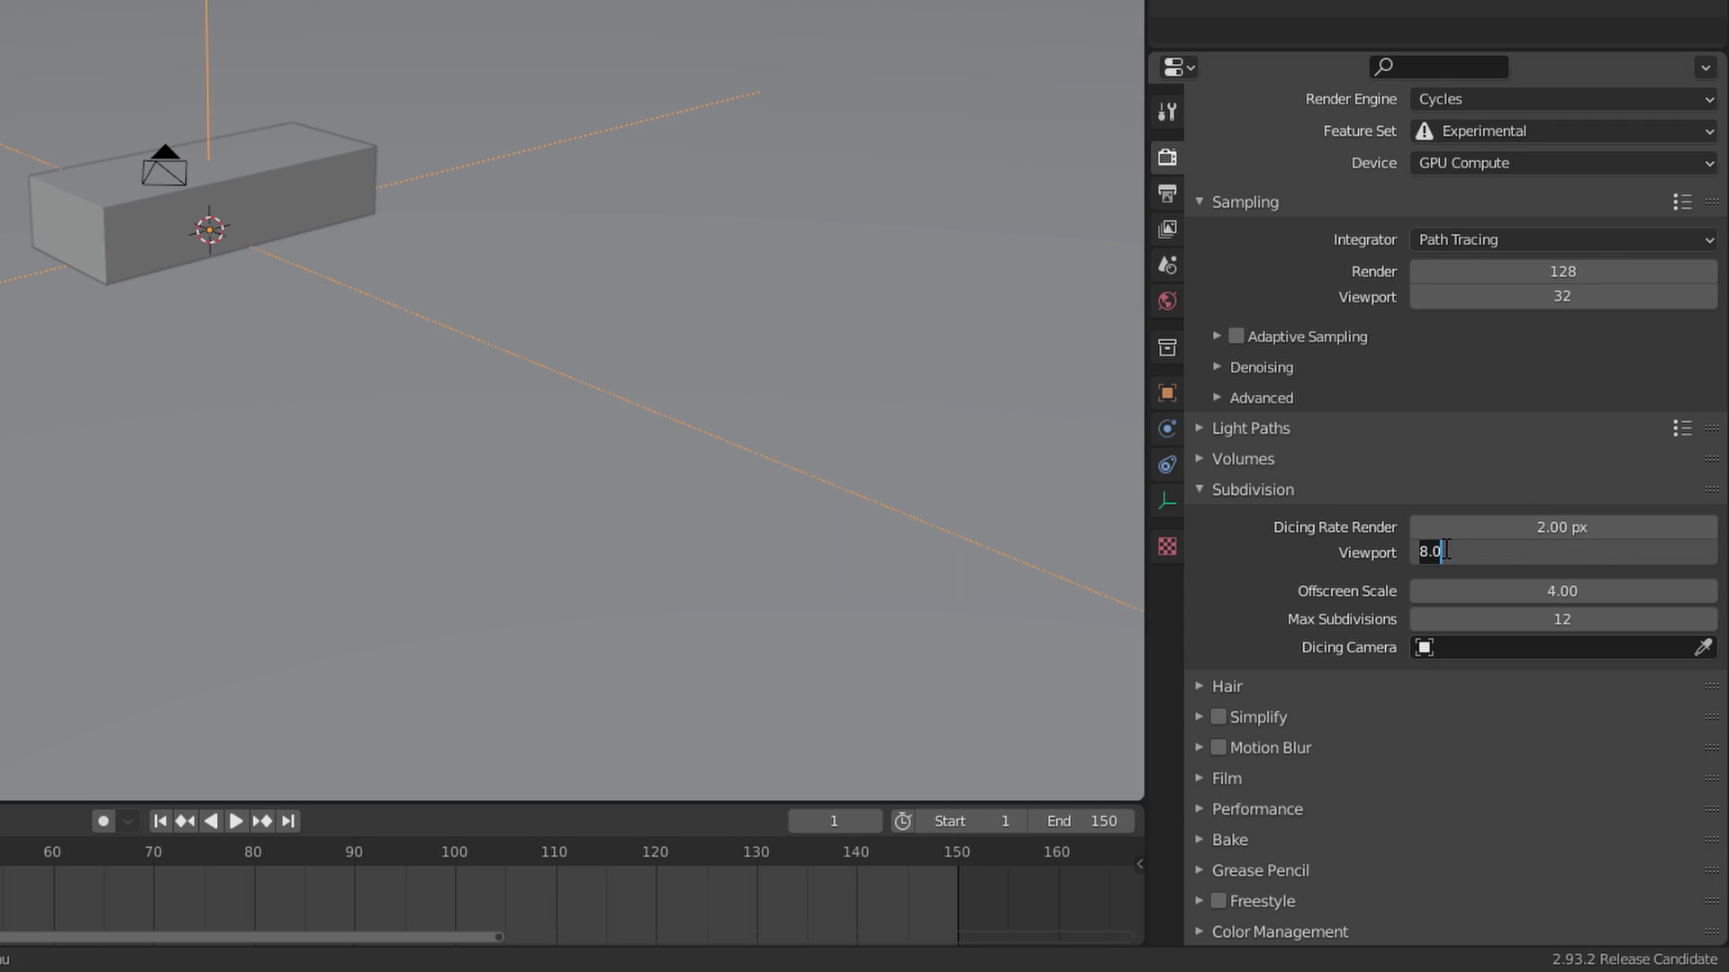
key(Return)
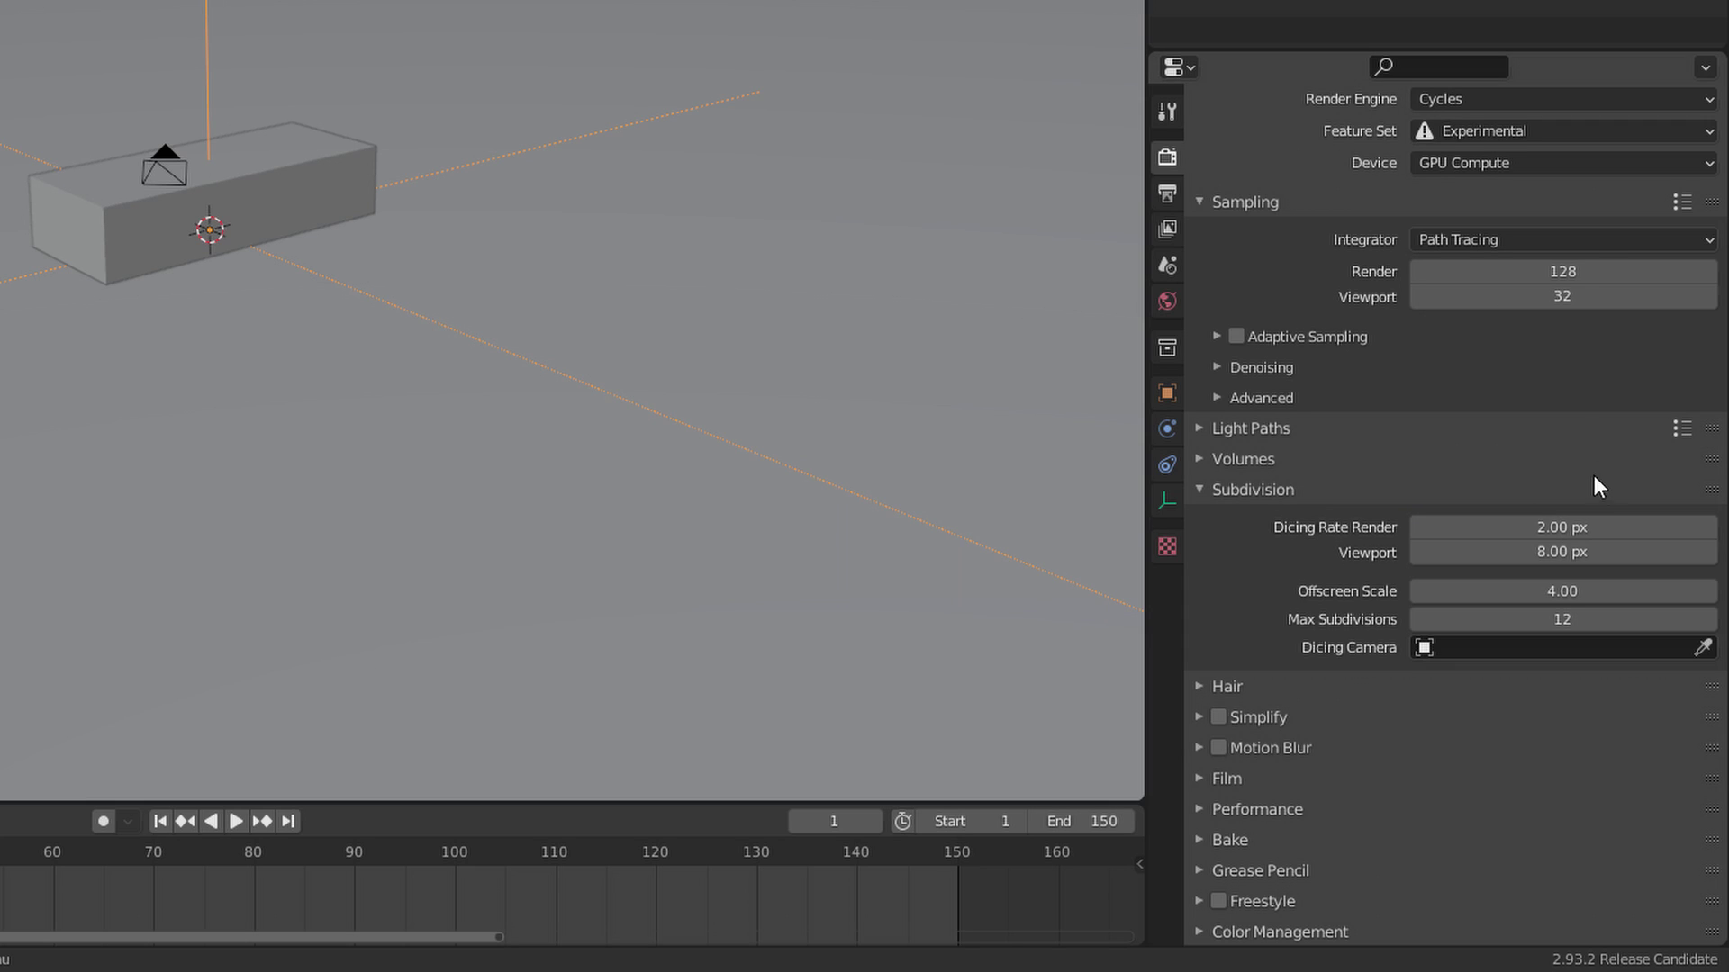
click(1580, 550)
text(4)
key(Return)
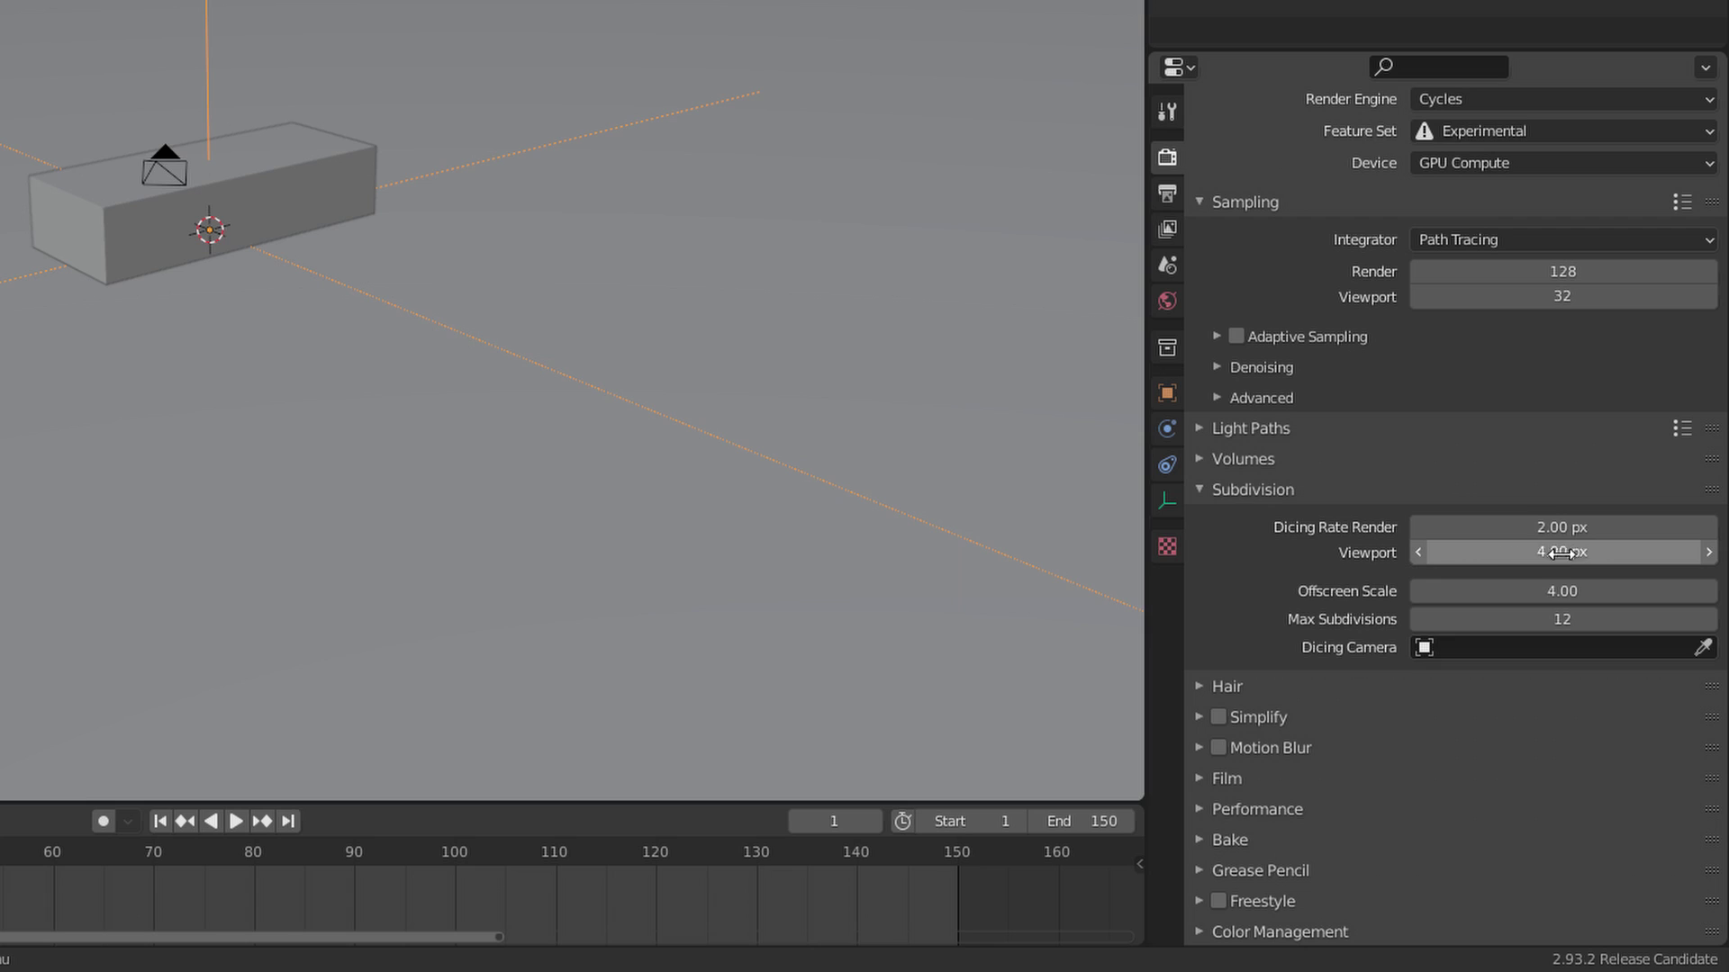
Set the subdivision offscreen scale to 10 and the maximum subdivisions to 16
click(1477, 590)
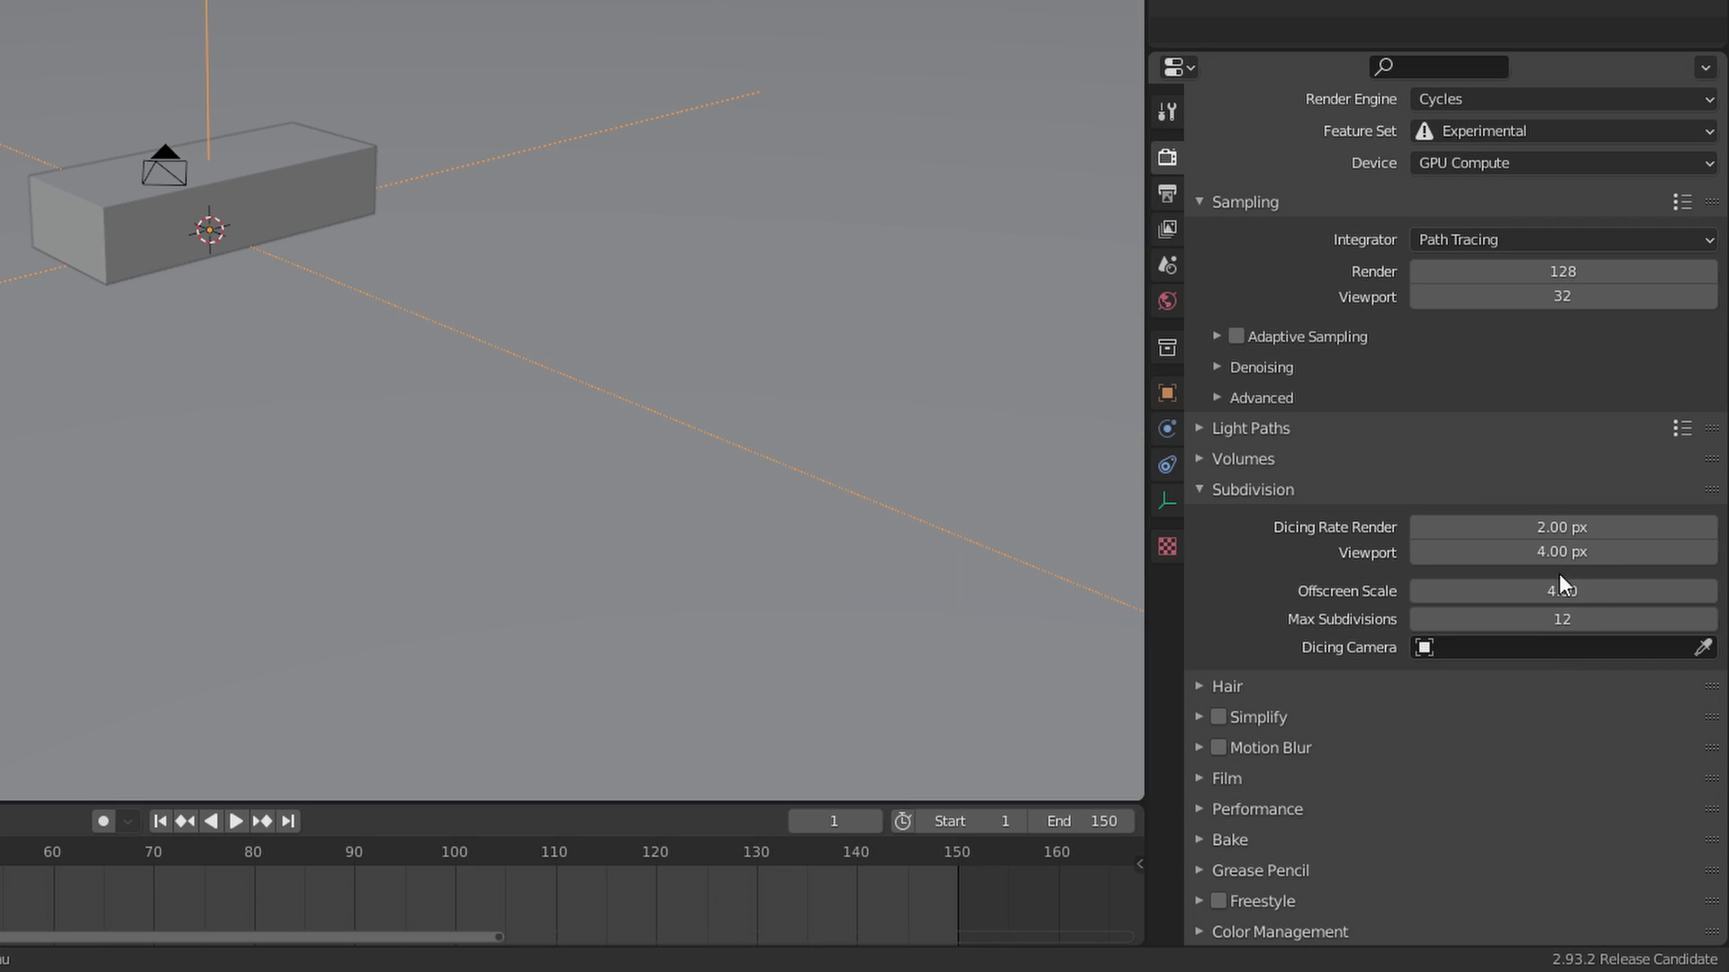
text(10)
key(Return)
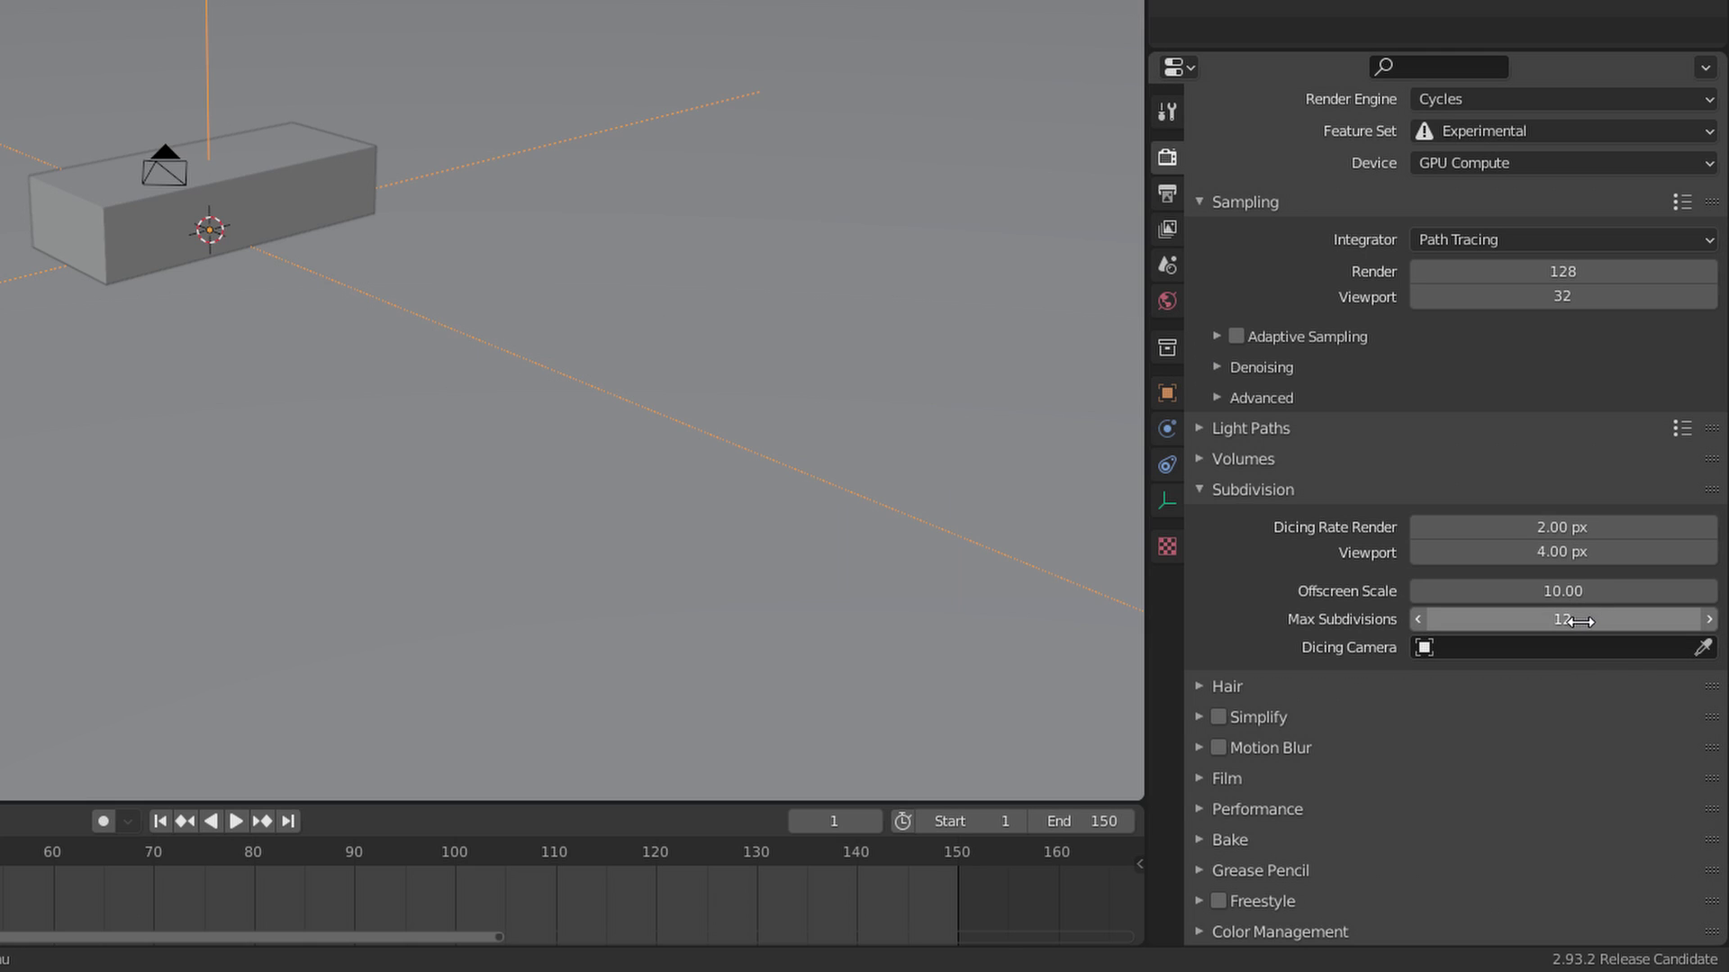
click(1610, 616)
text(16)
key(Return)
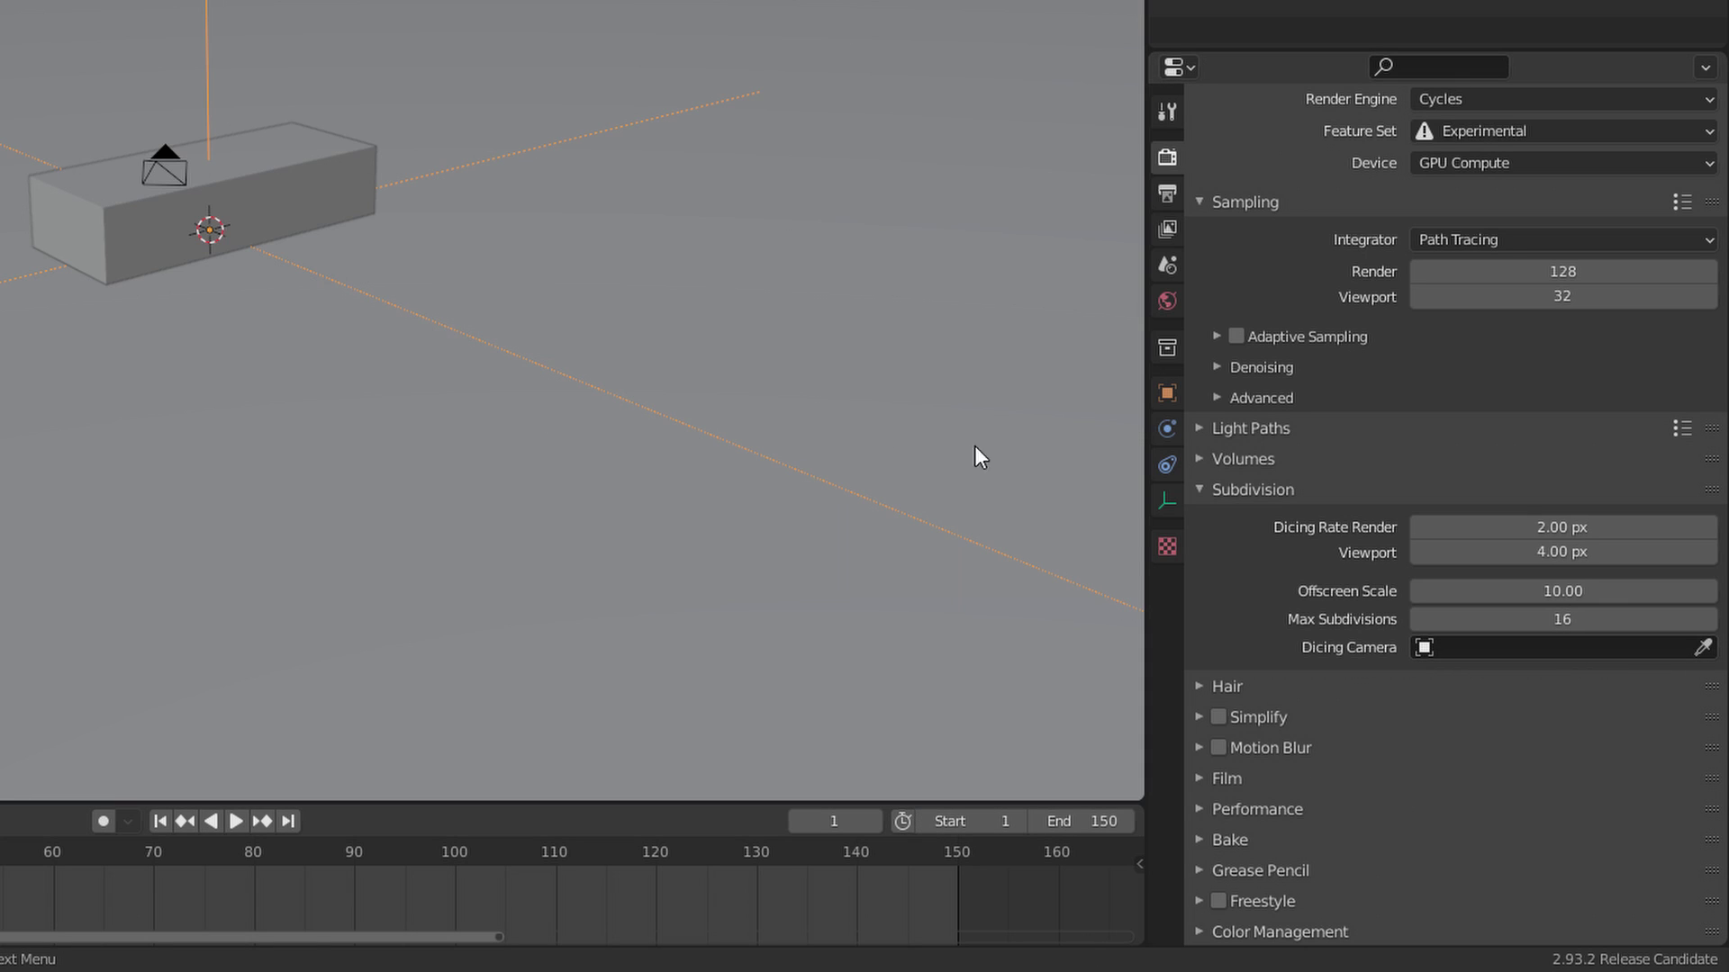
scroll(1485, 671, up, 2)
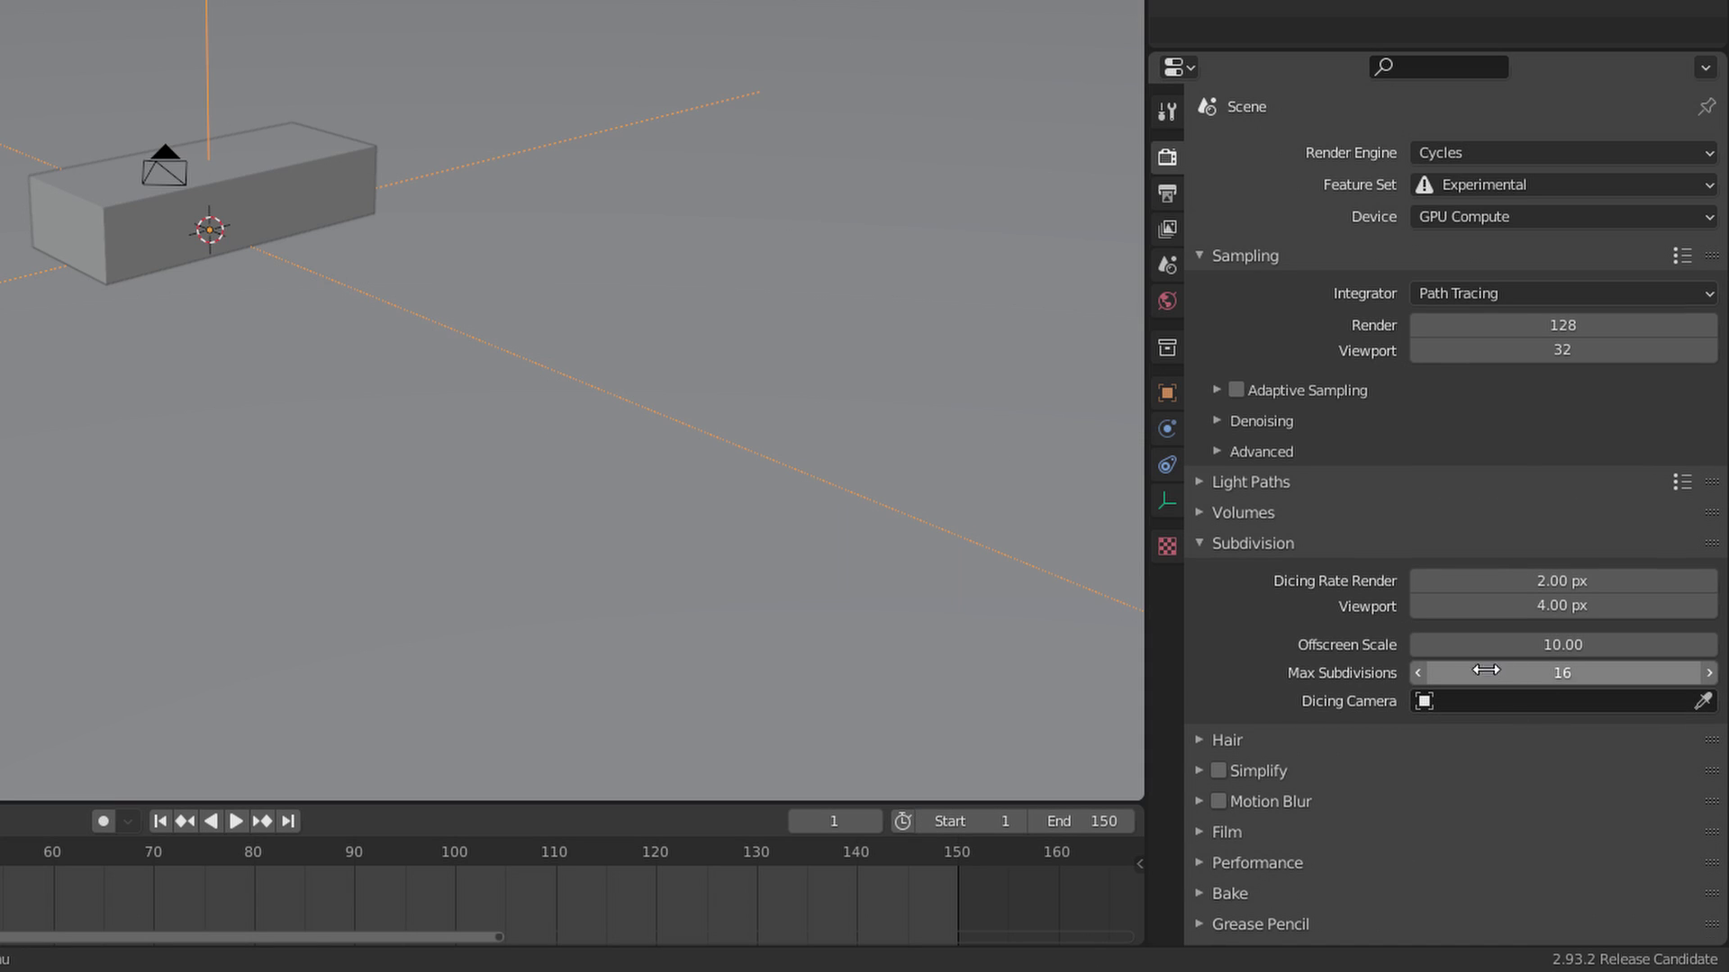
click(1262, 549)
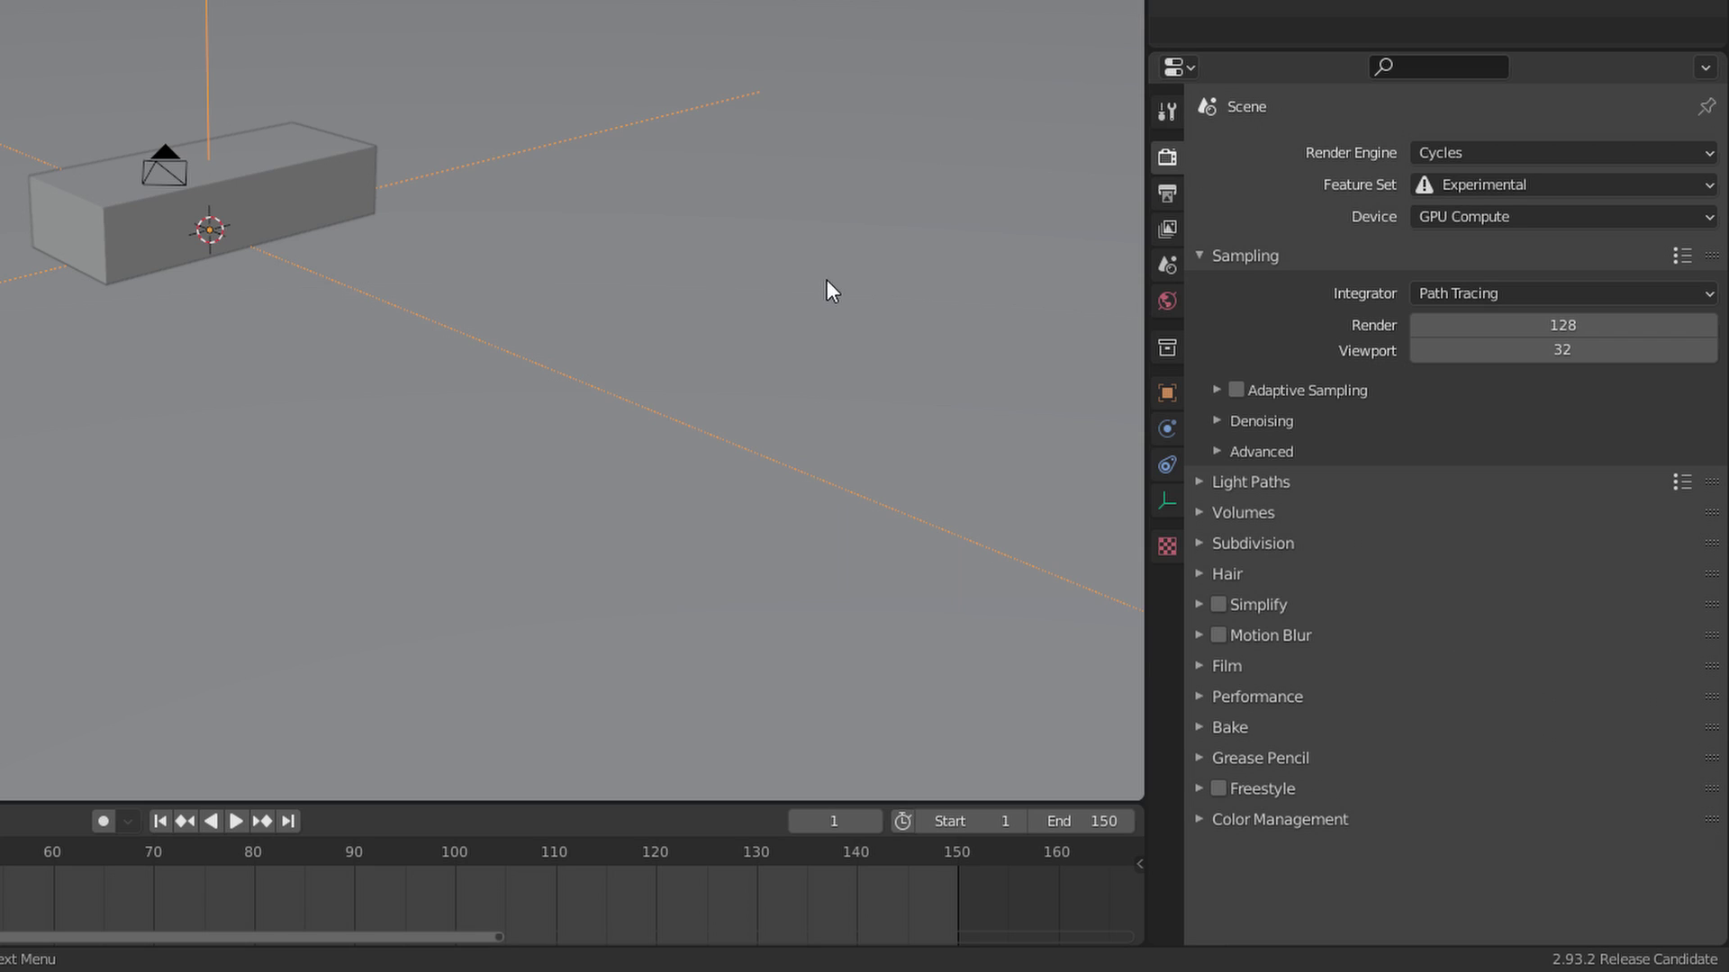
Add two Subdivision Surface modifiers to the Ocean and enable Adaptive Subdivision on the second one
click(826, 279)
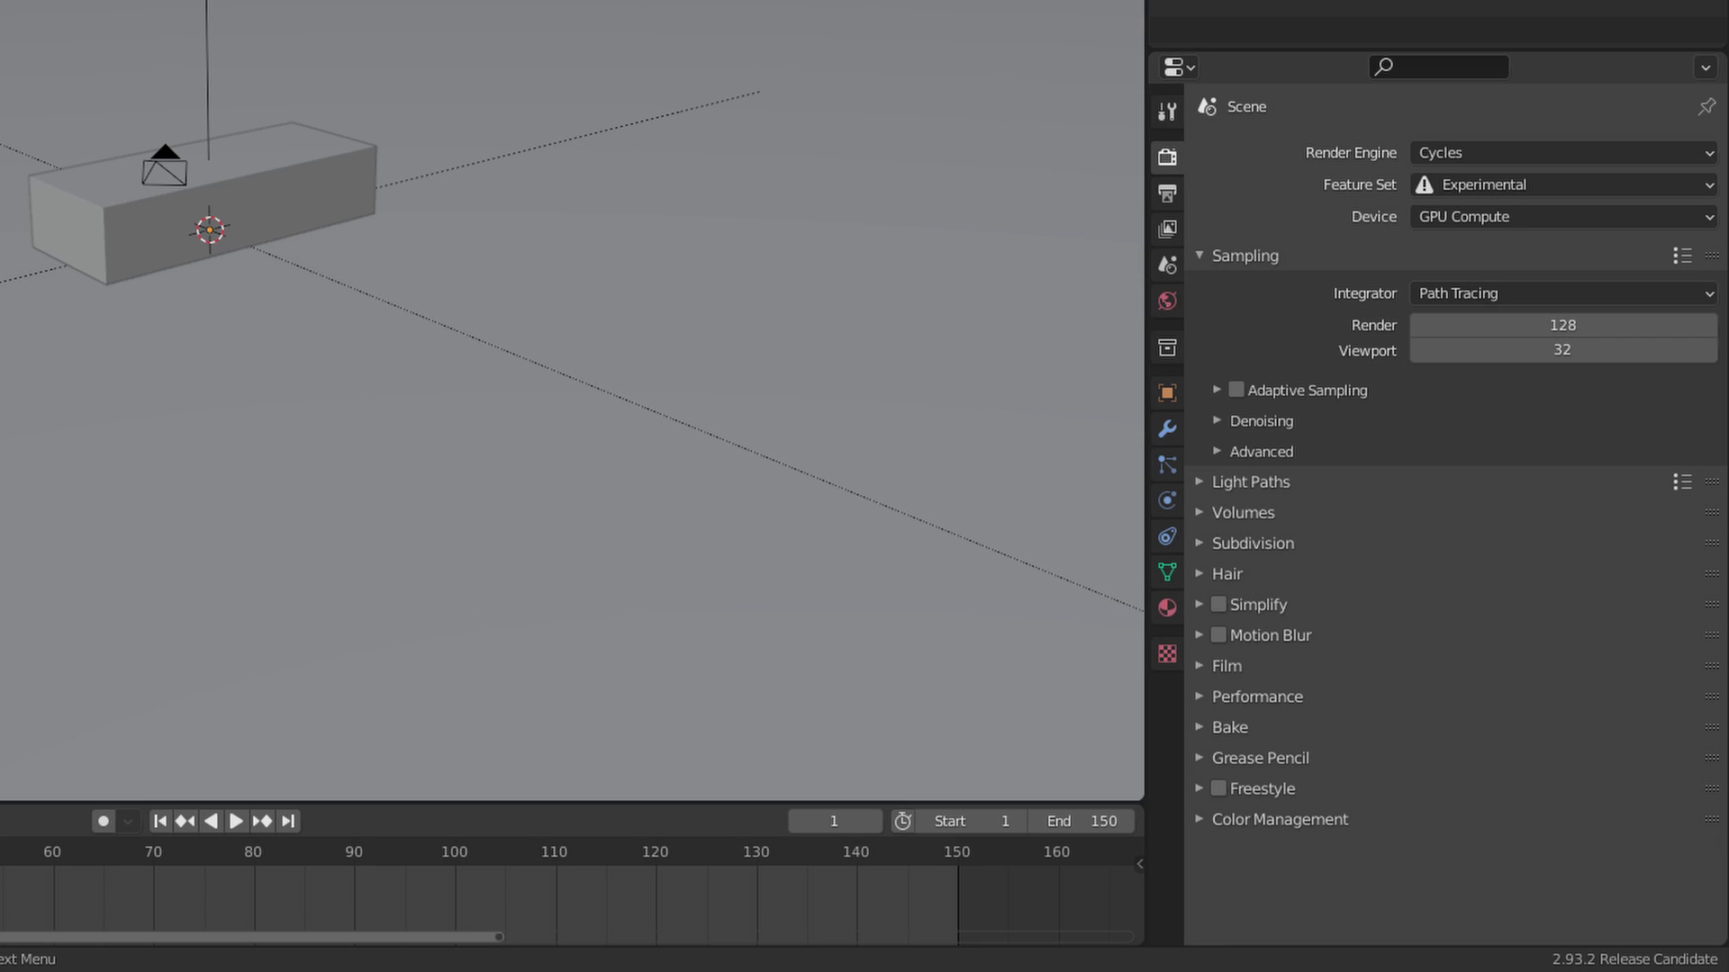
click(1168, 430)
click(1332, 155)
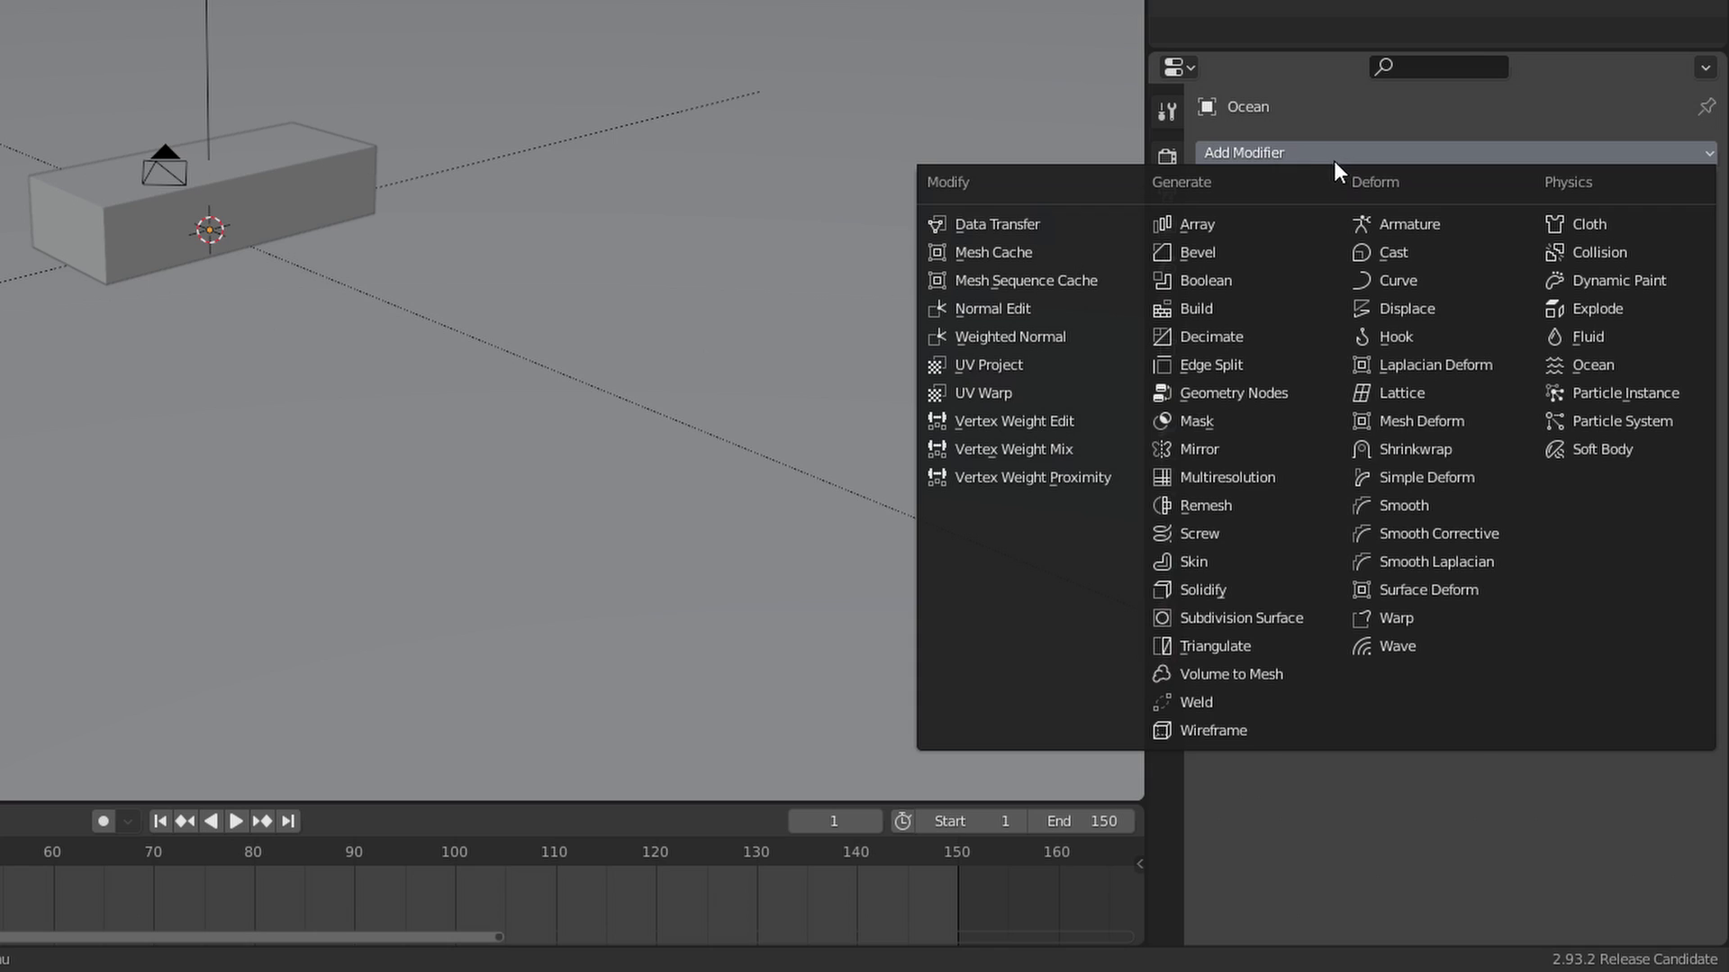
click(1293, 617)
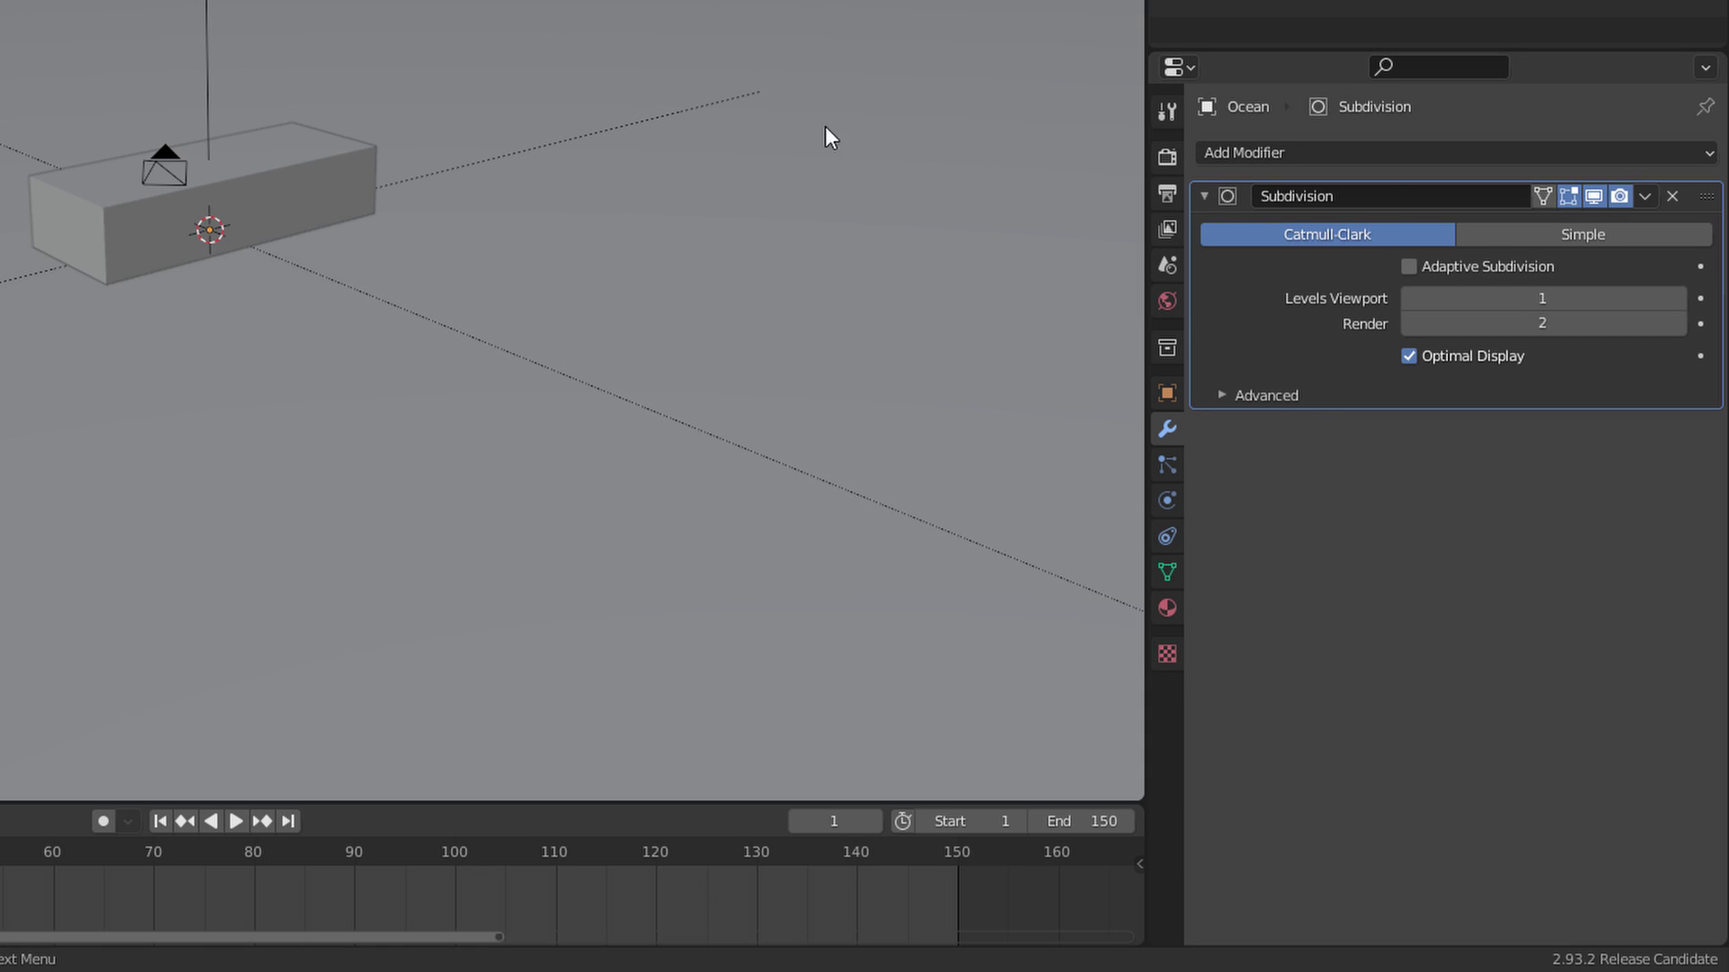
click(1317, 155)
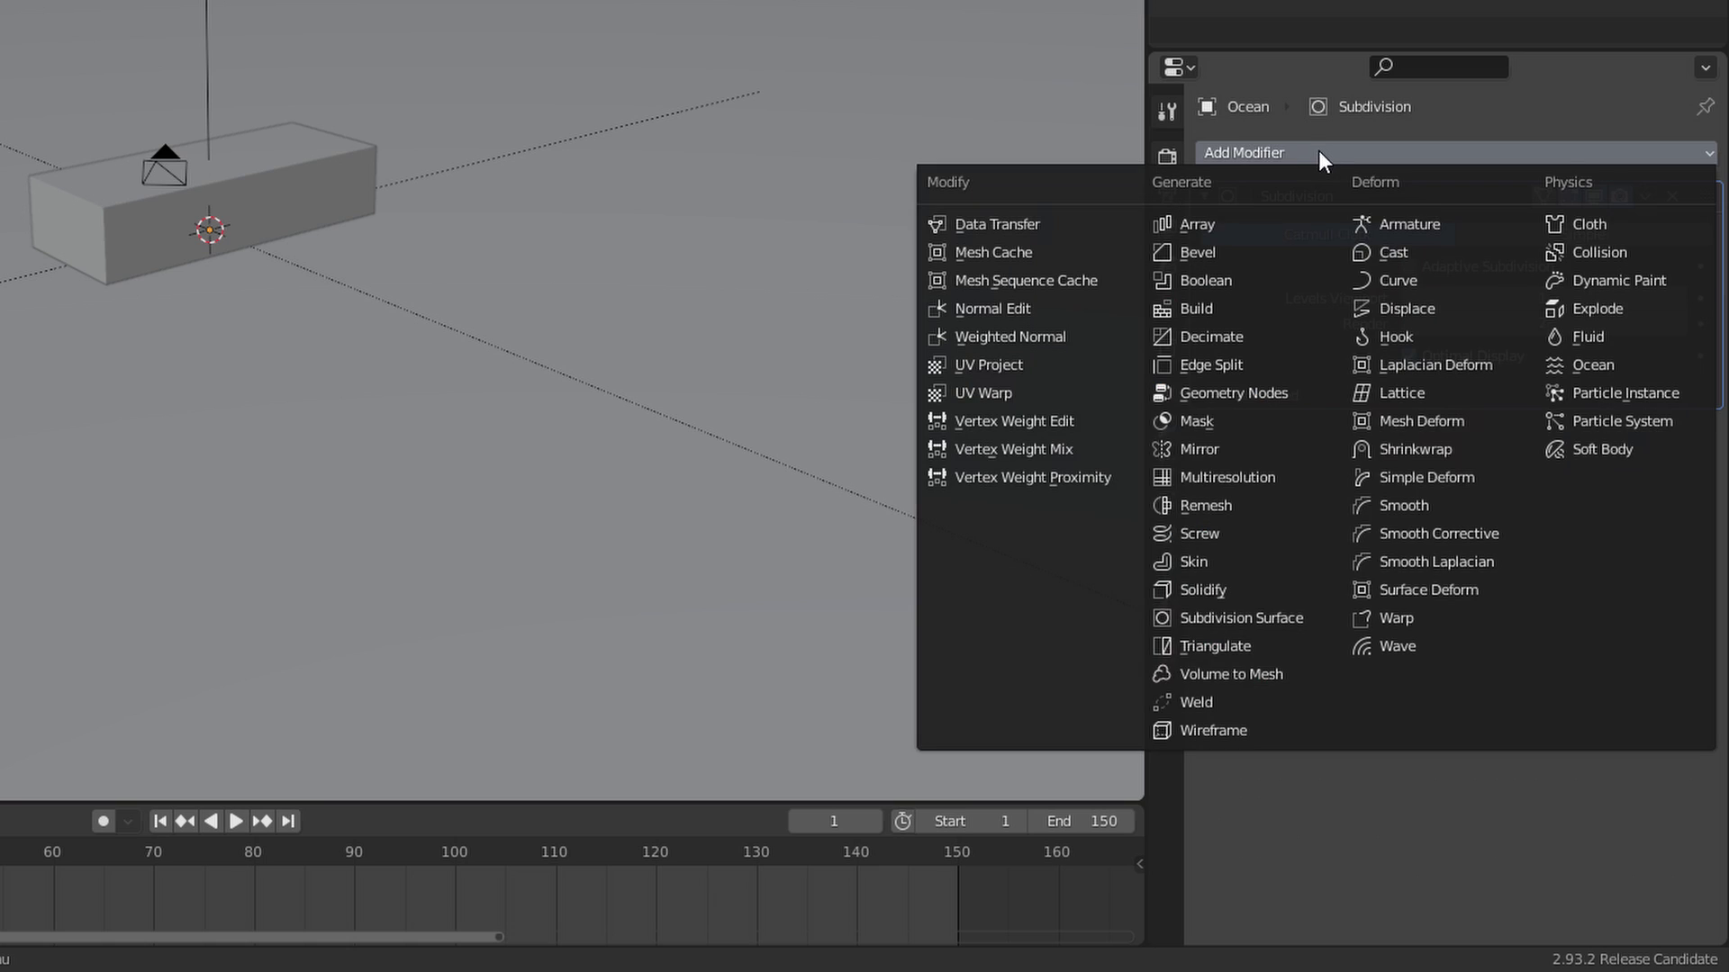
click(1277, 617)
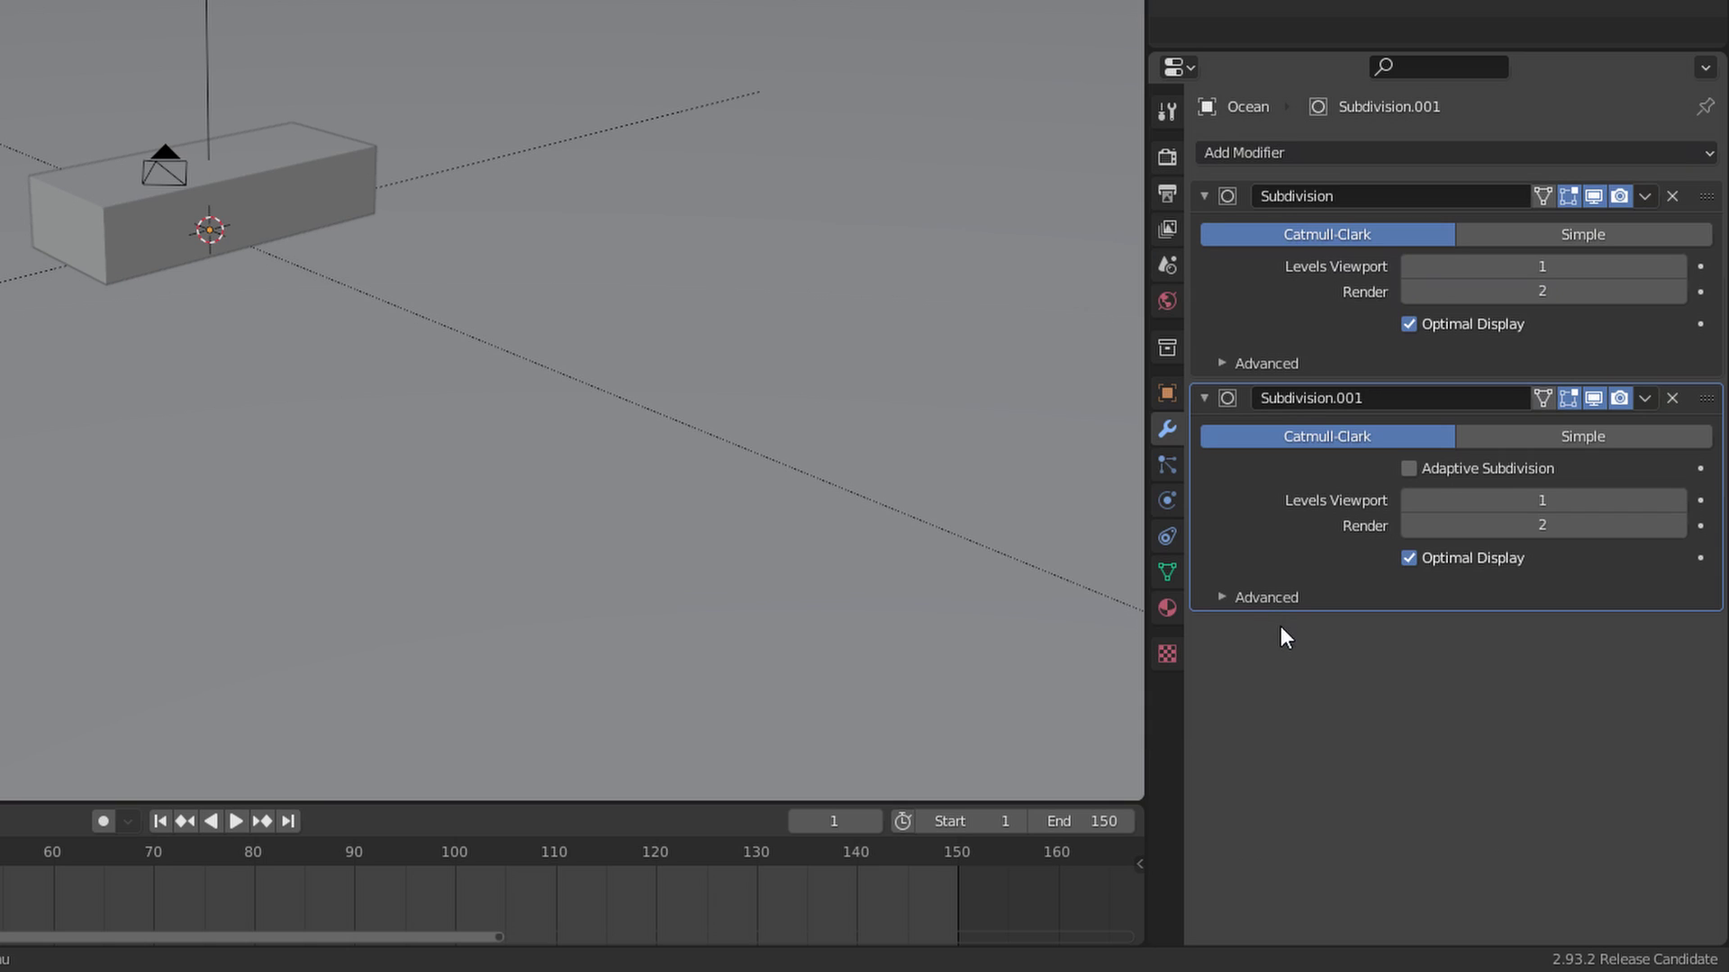
click(1455, 468)
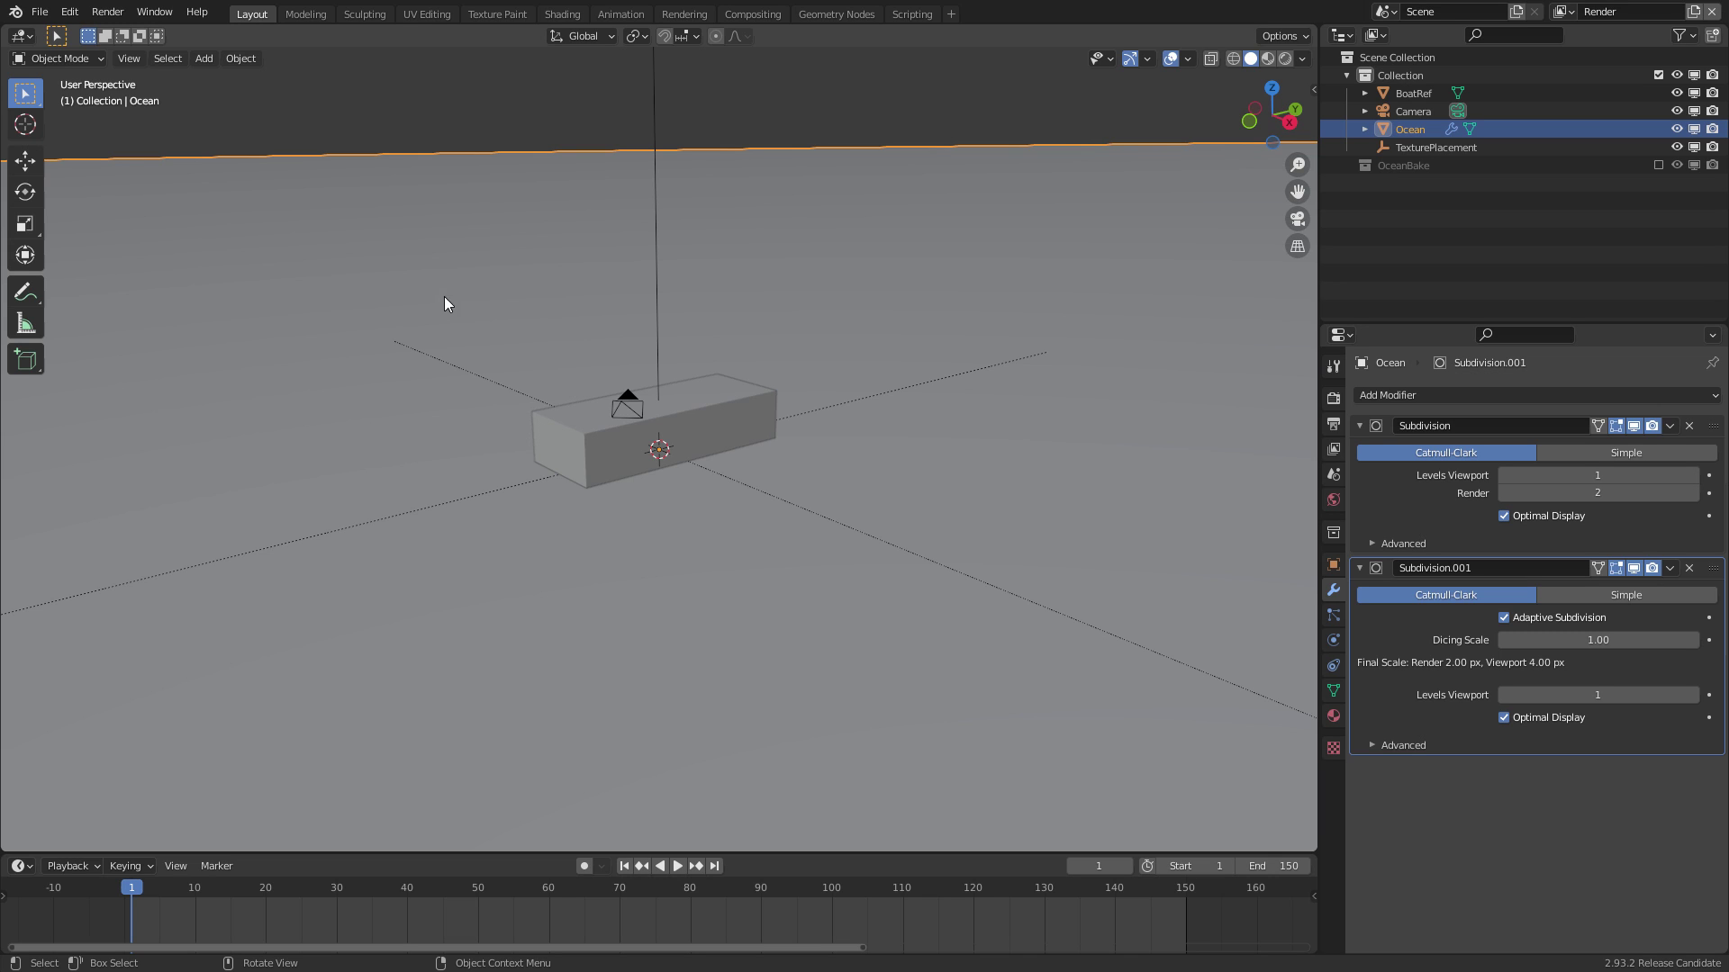
Split the 3D viewport into upper and lower areas and show the World nodes in a Shader Editor below, with its sidebar hidden
drag(5, 842, 13, 463)
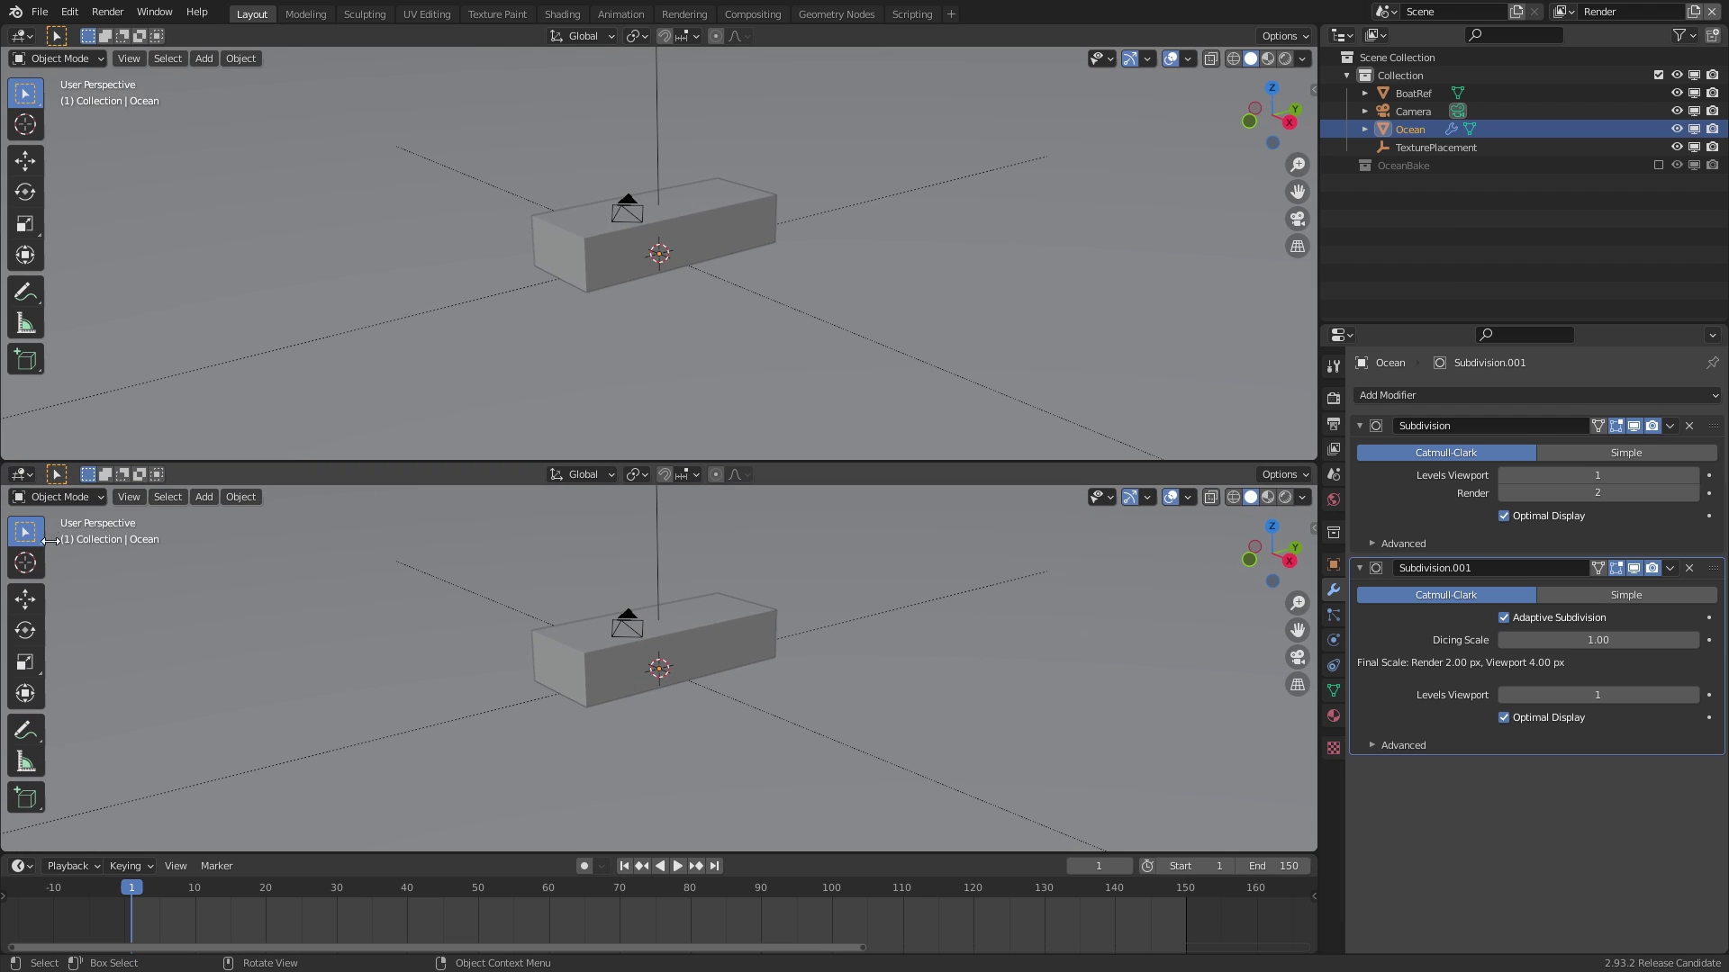
click(21, 474)
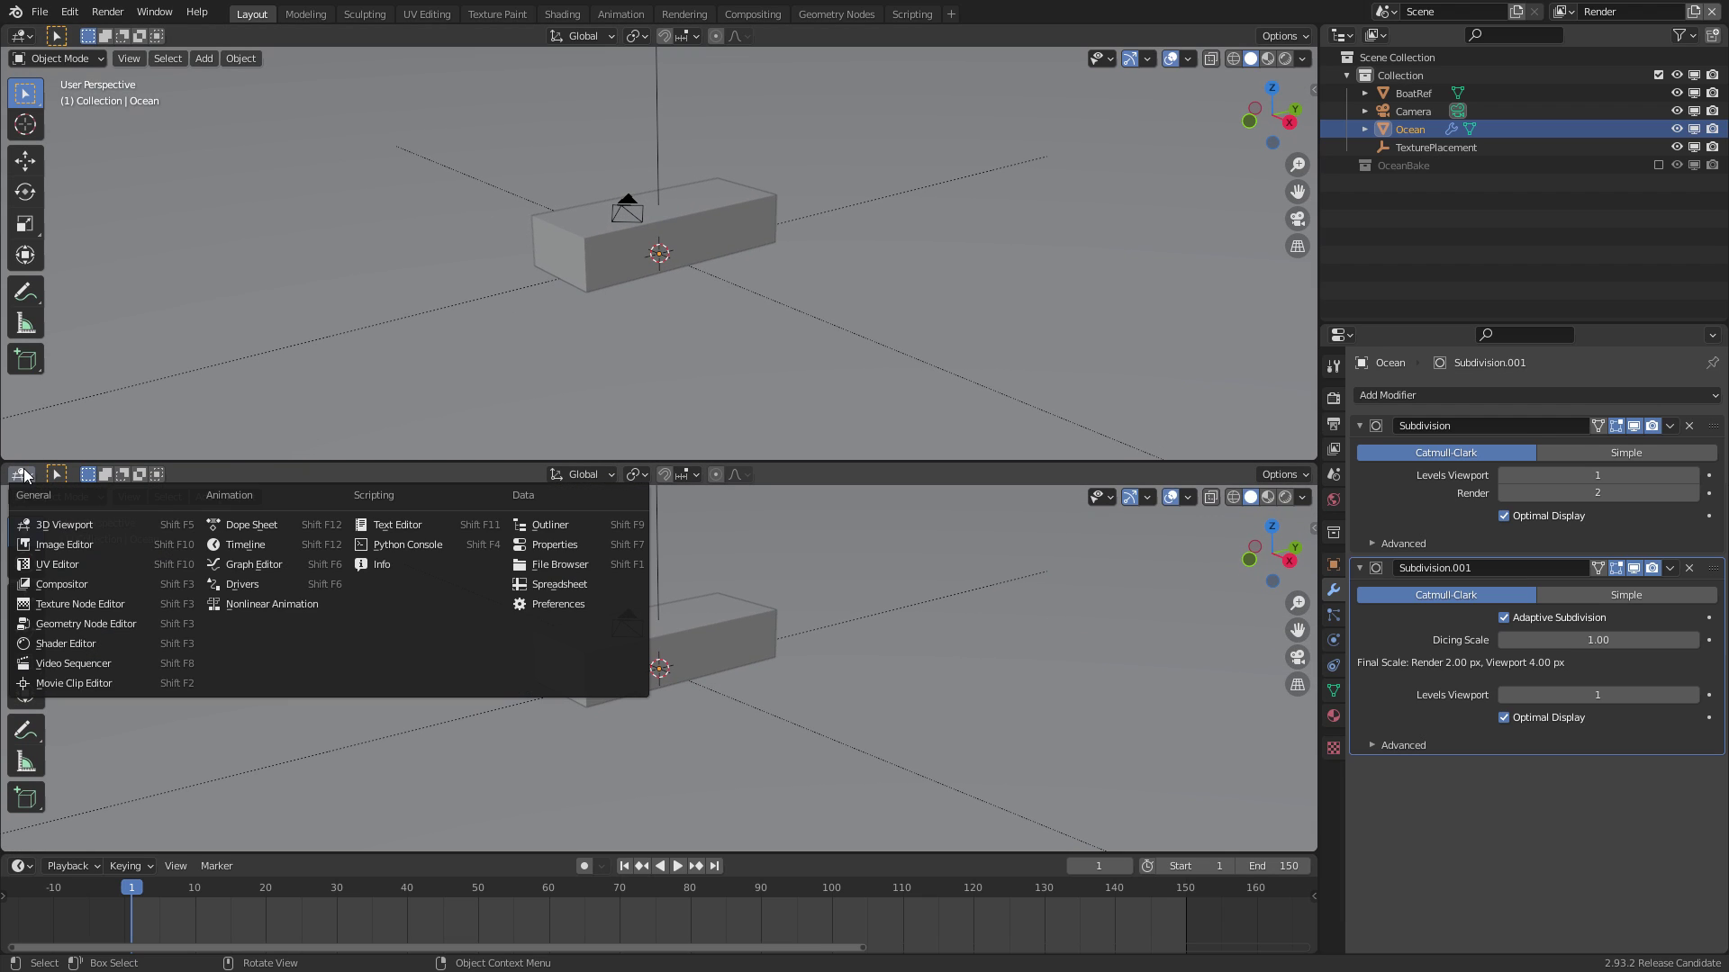
click(111, 643)
click(77, 474)
click(93, 506)
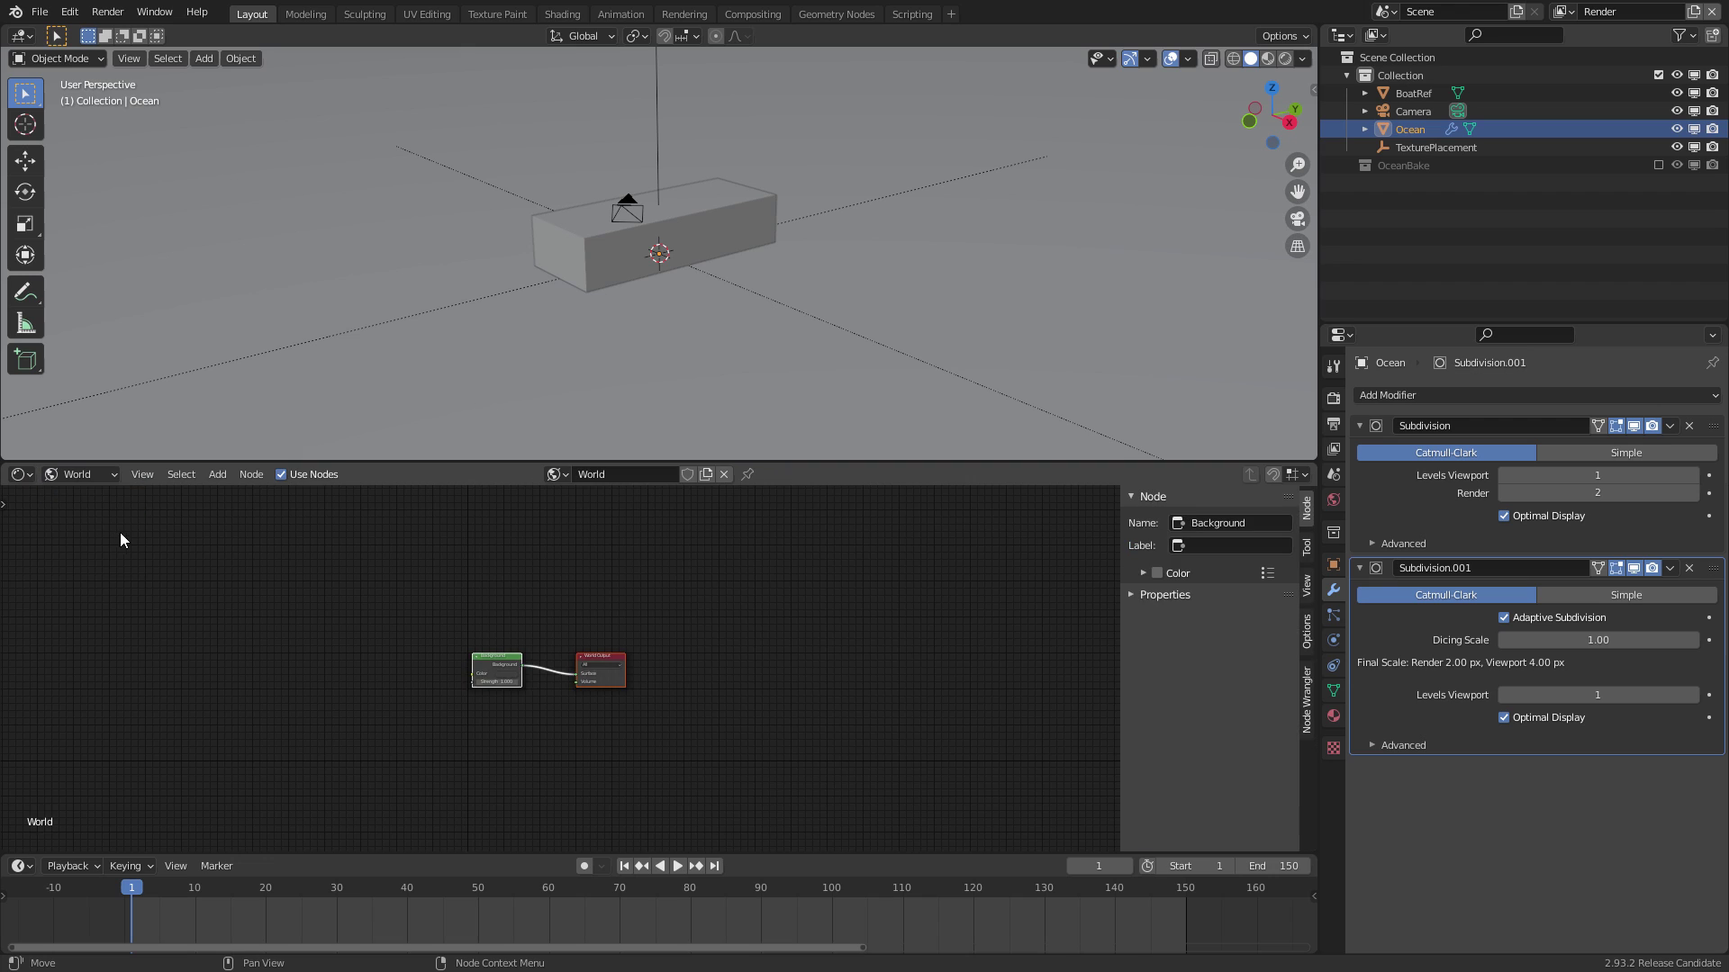
key(n)
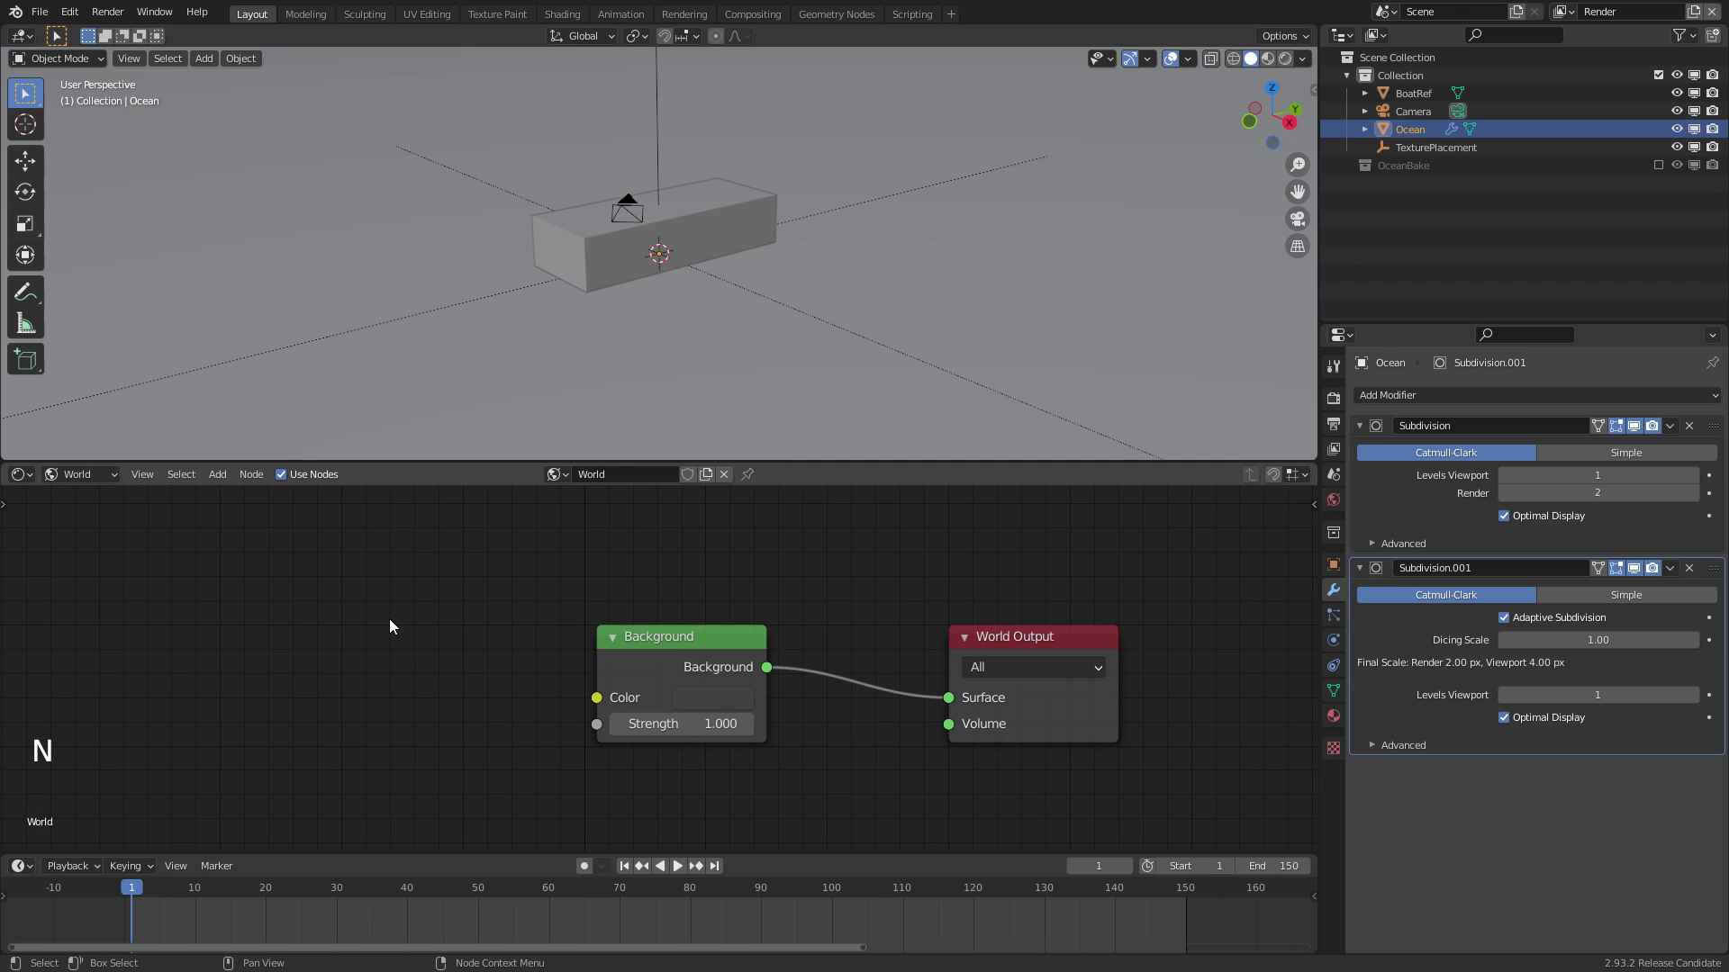
Add a Sky Texture node to the world shader, keep its Nishita type, and connect its Color to the Background node's Color
middle_drag(399, 619, 336, 646)
key(shift+a)
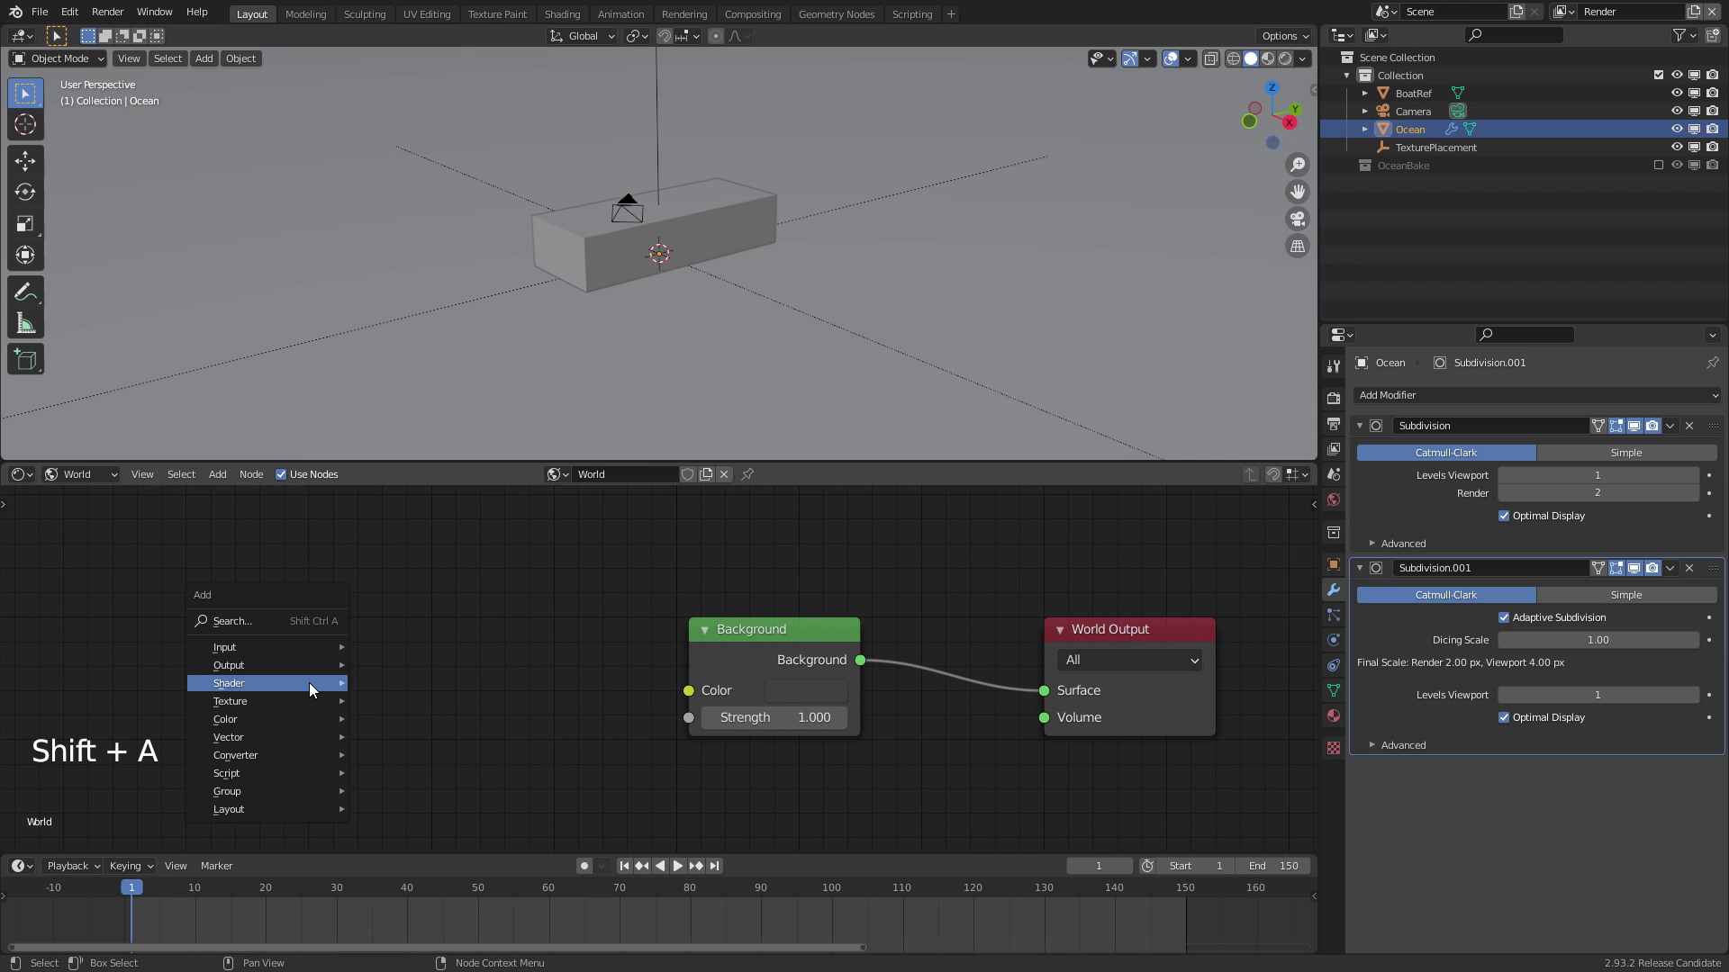
mouse_move(306, 701)
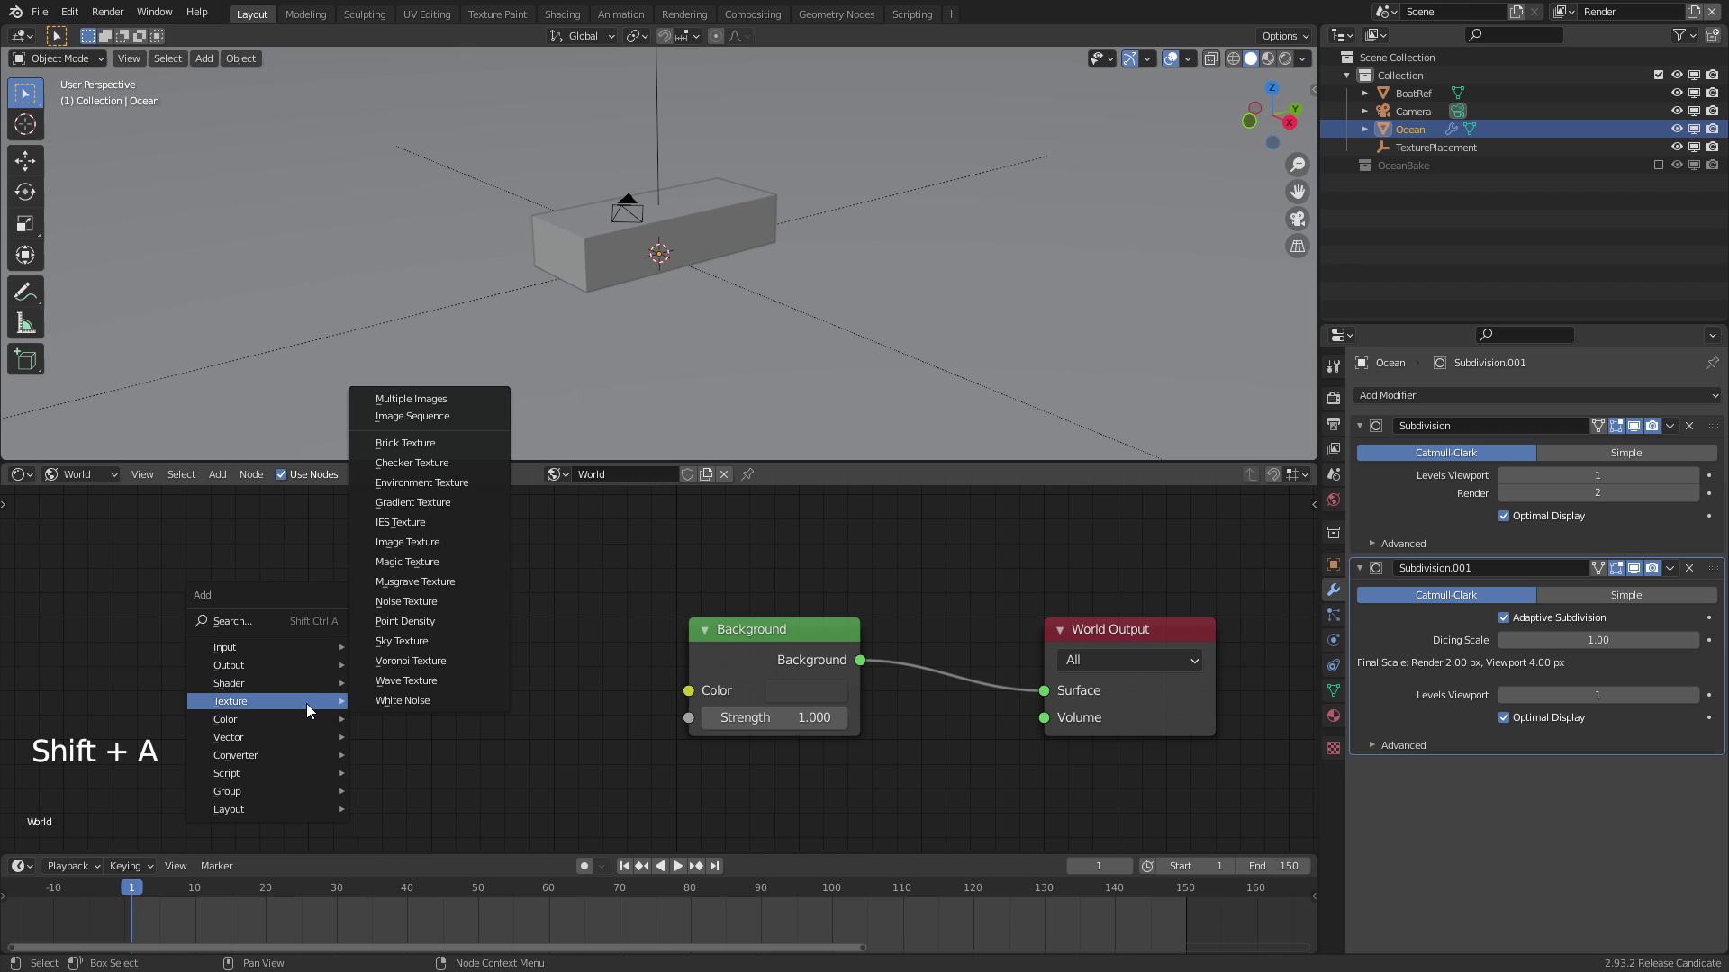
click(412, 640)
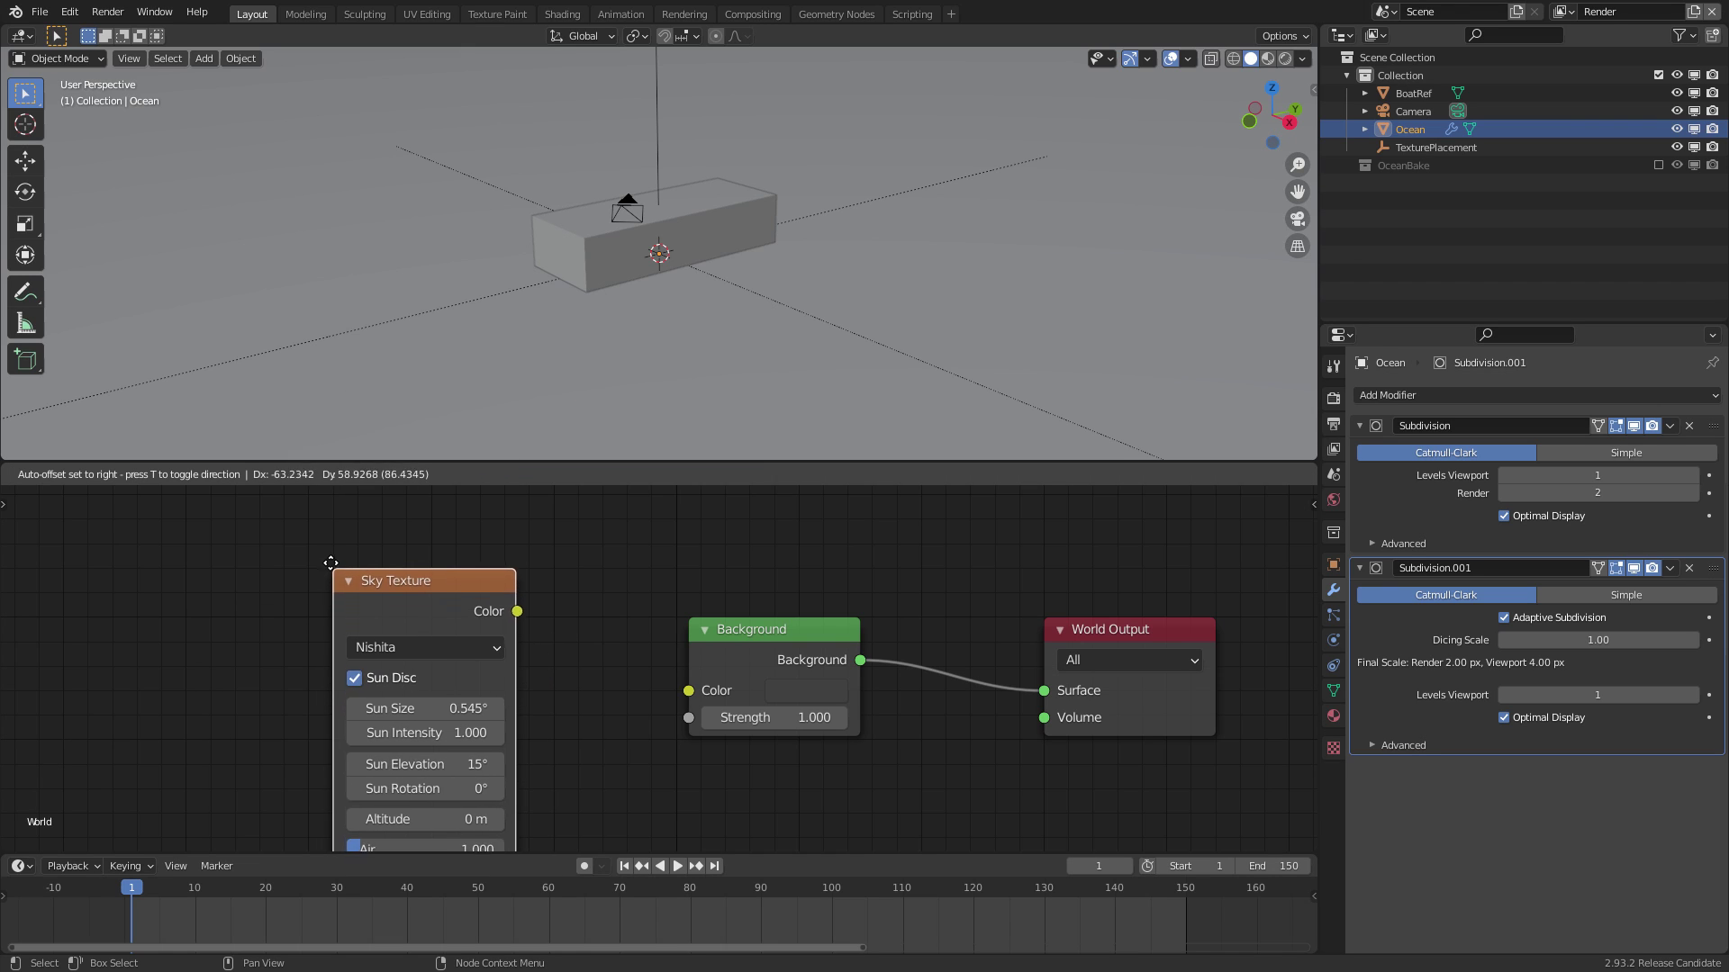
click(357, 570)
ctrl+middle_drag(547, 638, 533, 669)
drag(514, 548, 700, 660)
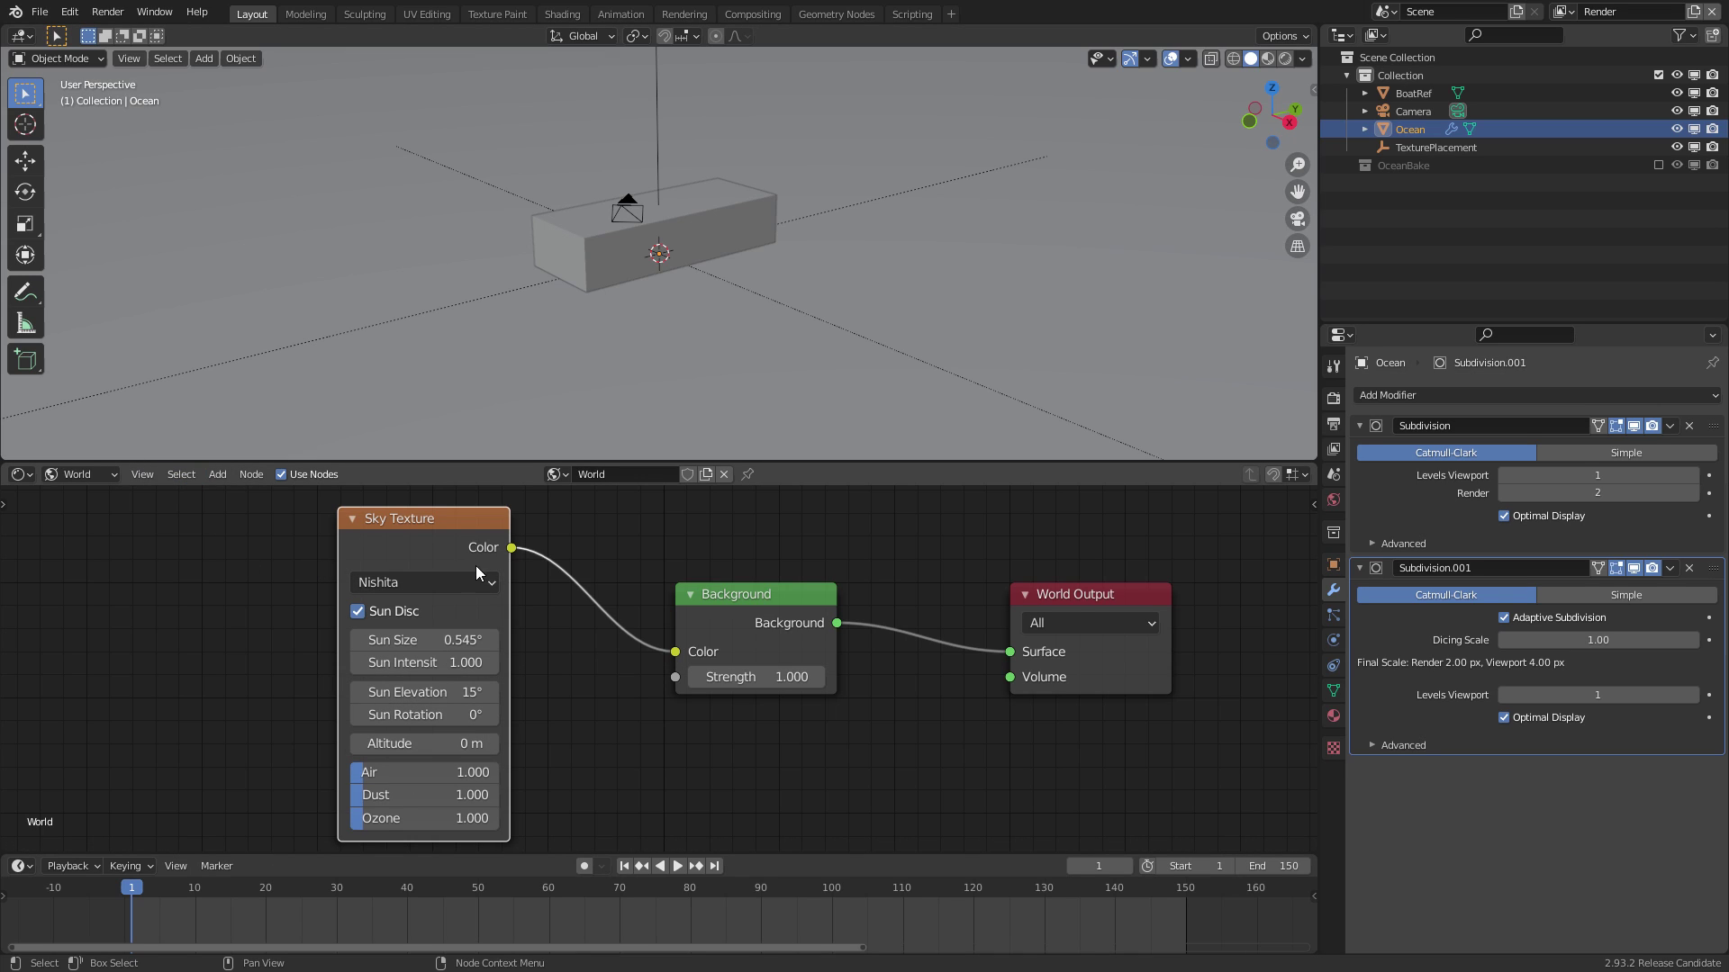
click(423, 577)
click(420, 582)
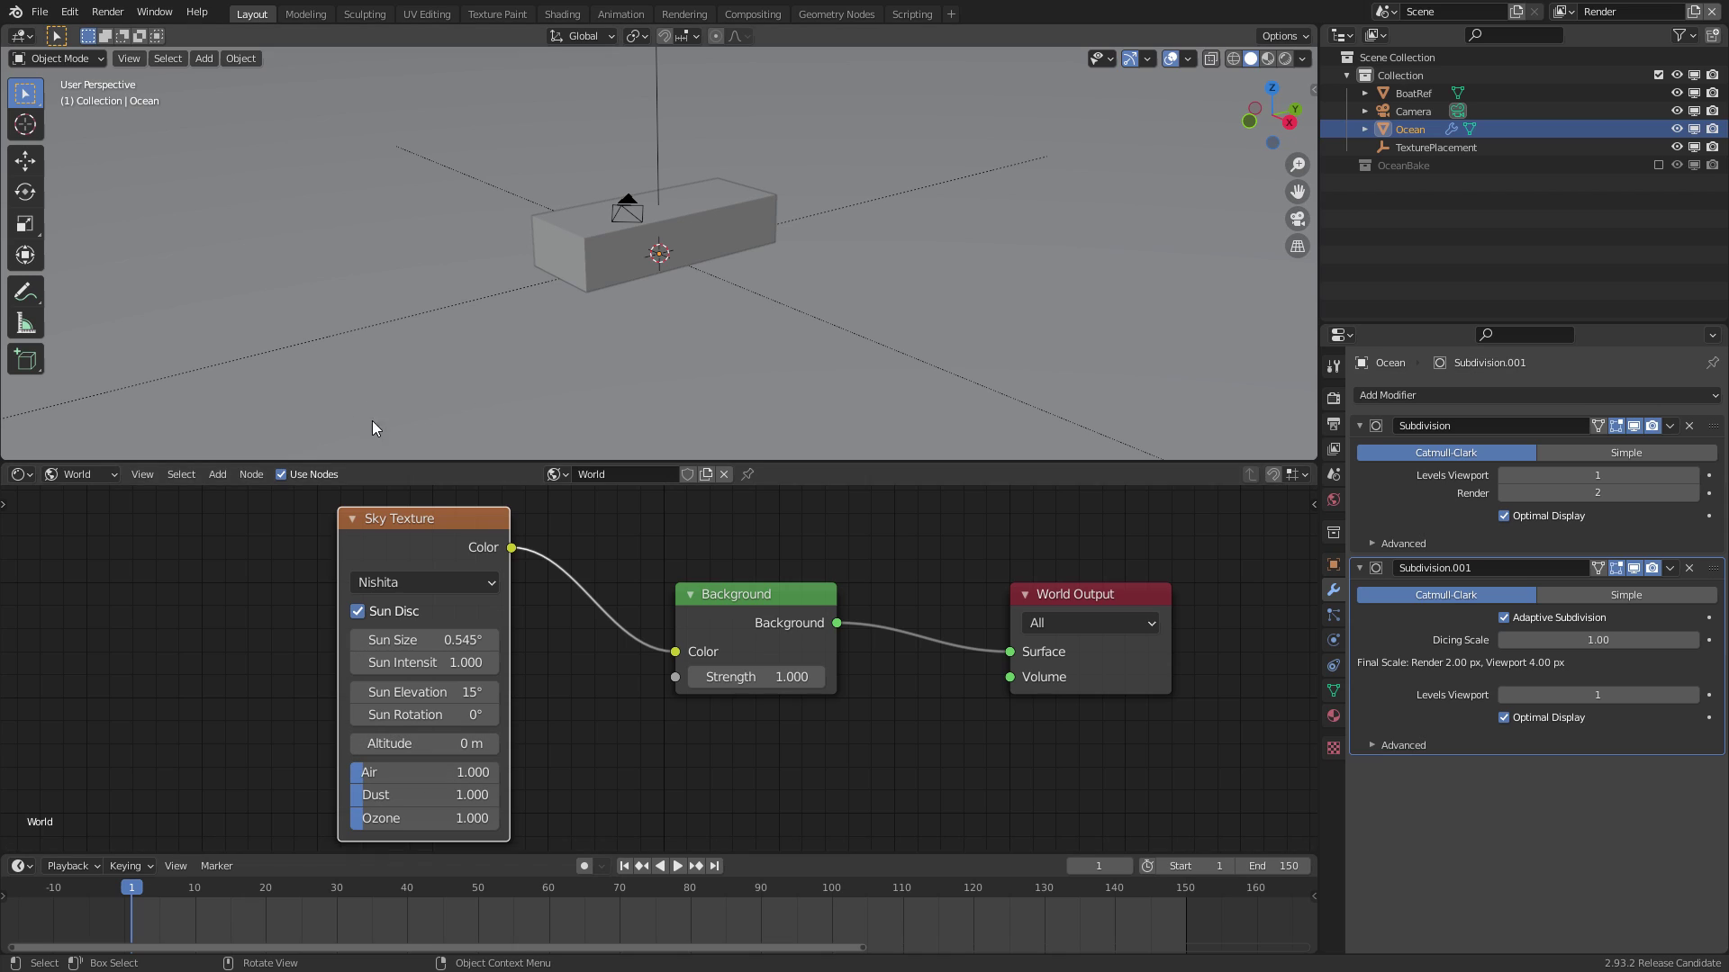
Switch the shader editor to object shading and create a new material for the Ocean object
click(93, 475)
click(110, 504)
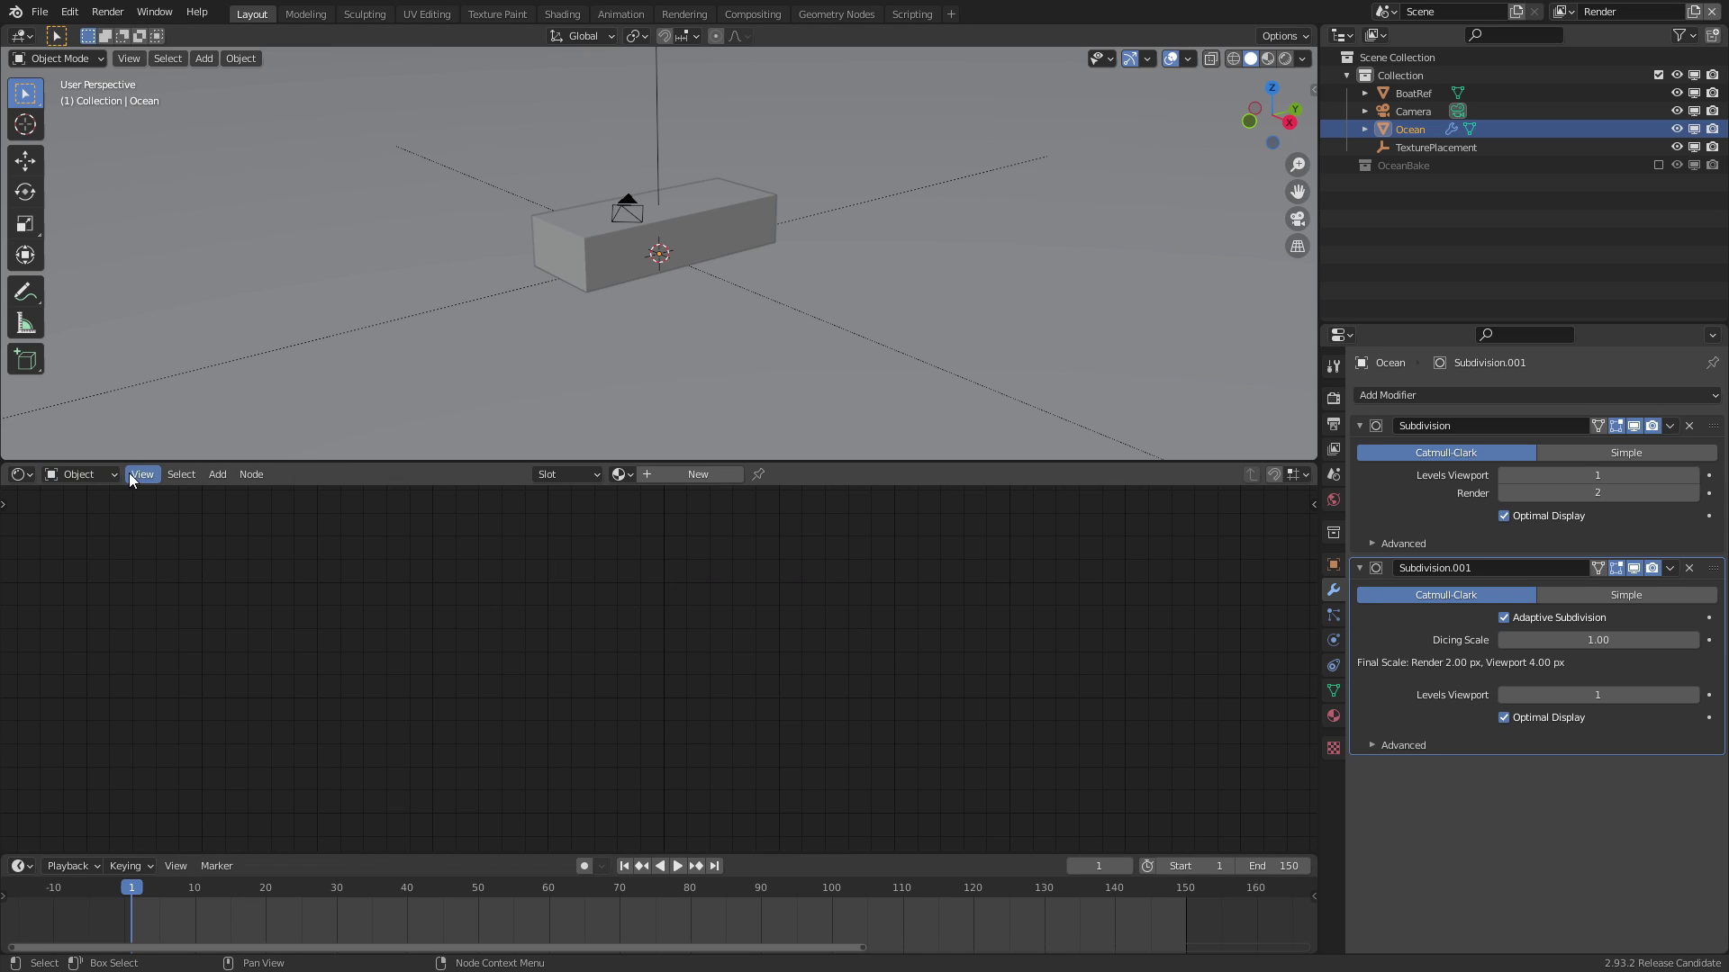
mouse_move(1035, 203)
ctrl+middle_down()
mouse_move(978, 312)
mouse_move(1054, 207)
ctrl+middle_up()
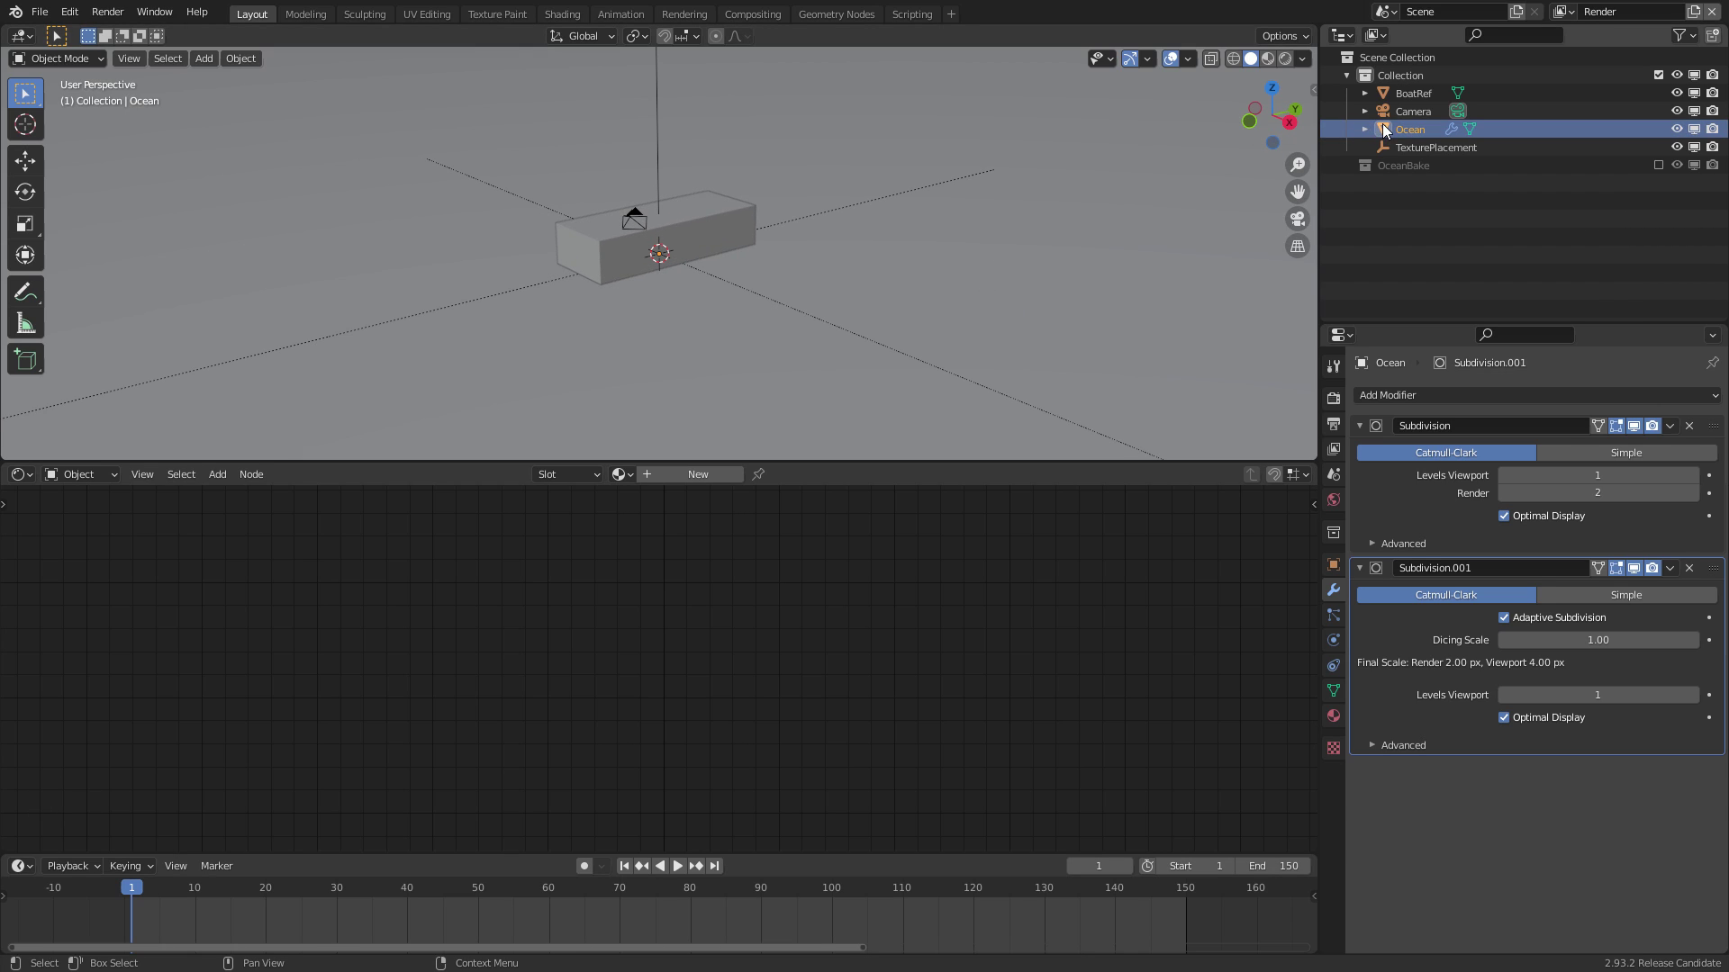
click(1384, 128)
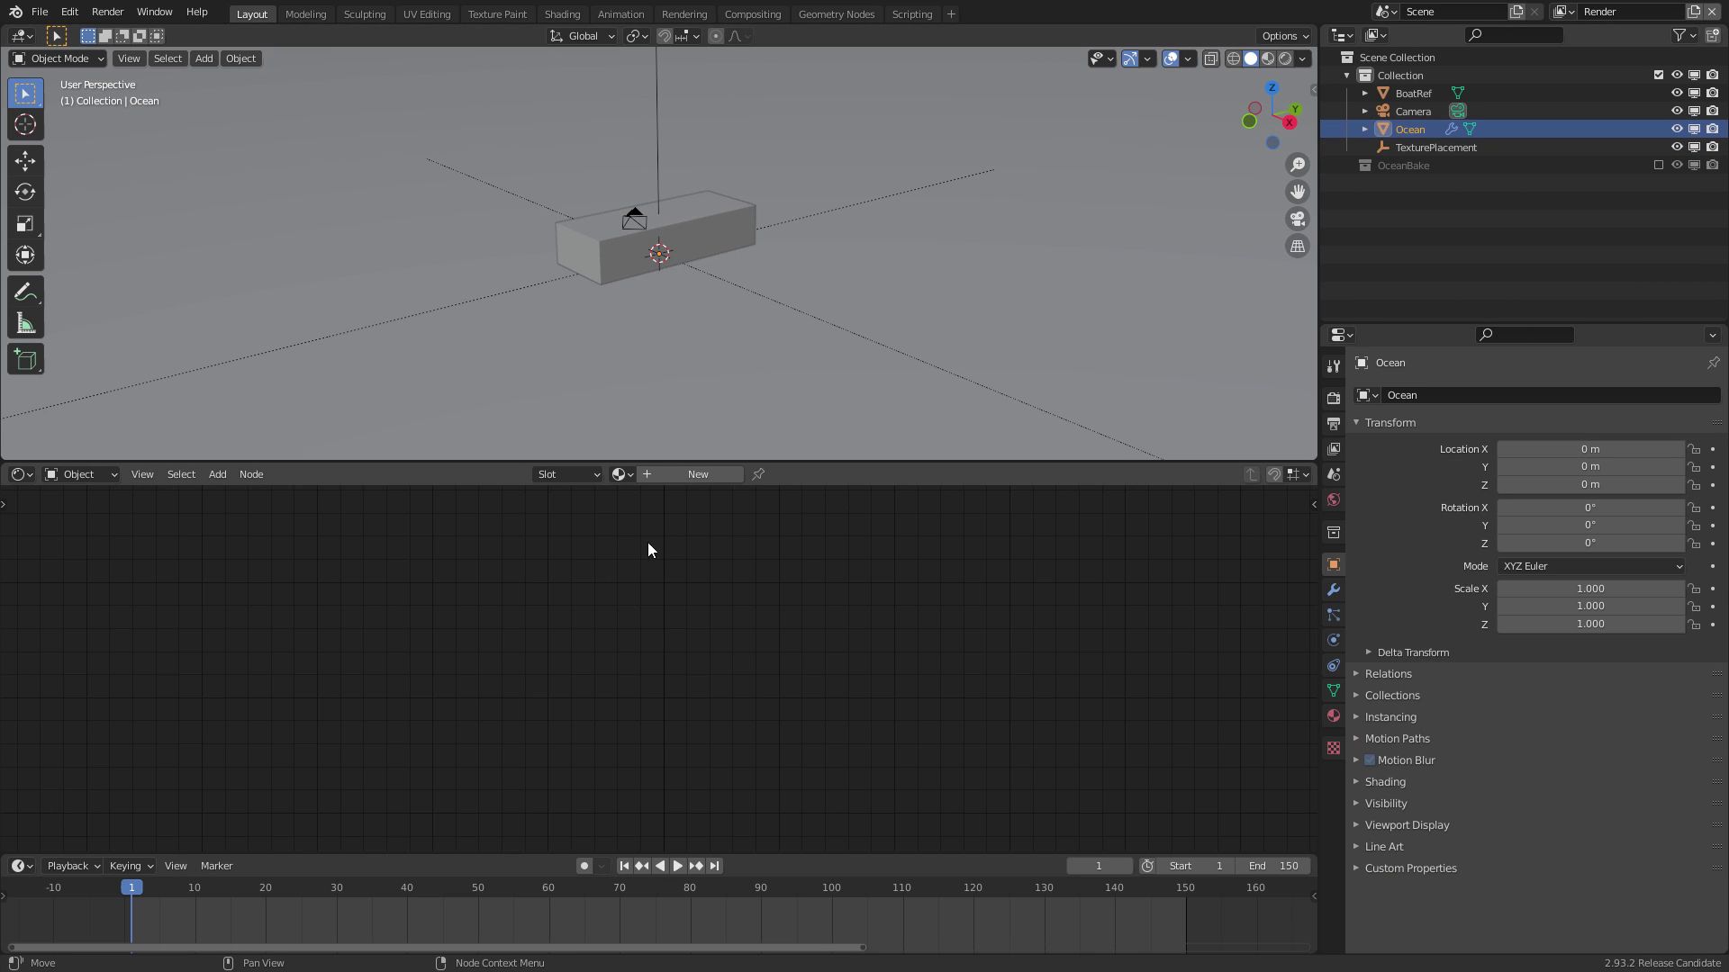
click(707, 477)
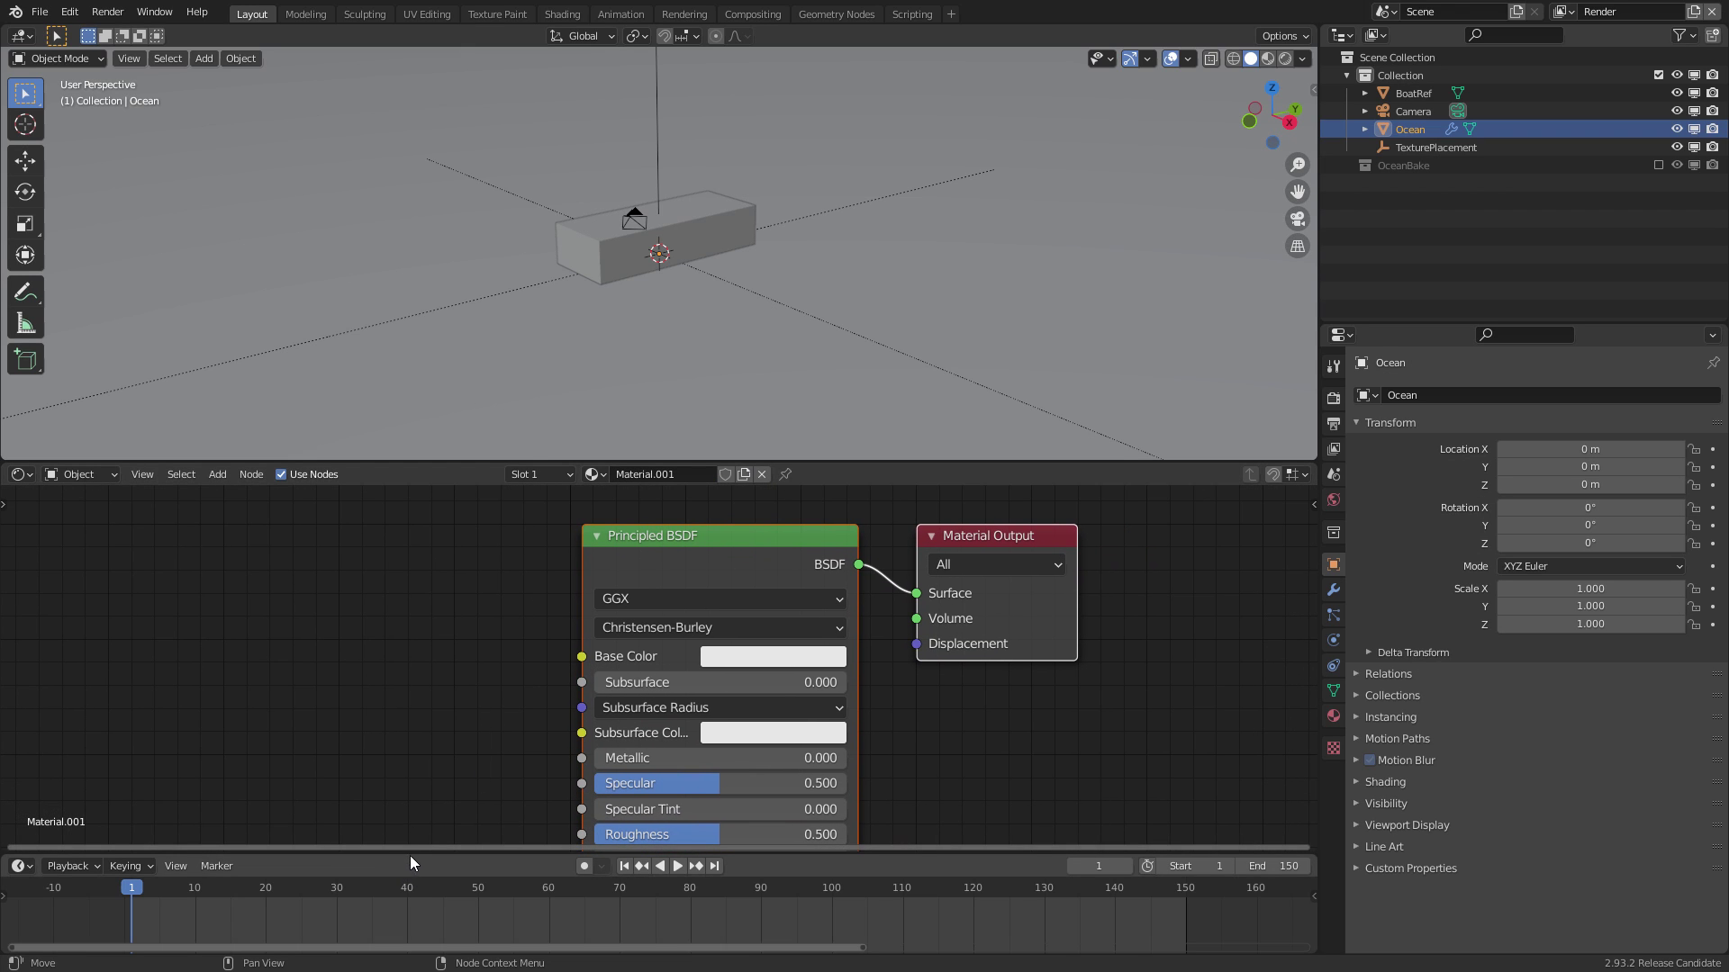
Enlarge the shader editor and set the Principled BSDF's base color to black
drag(409, 855, 409, 869)
click(745, 557)
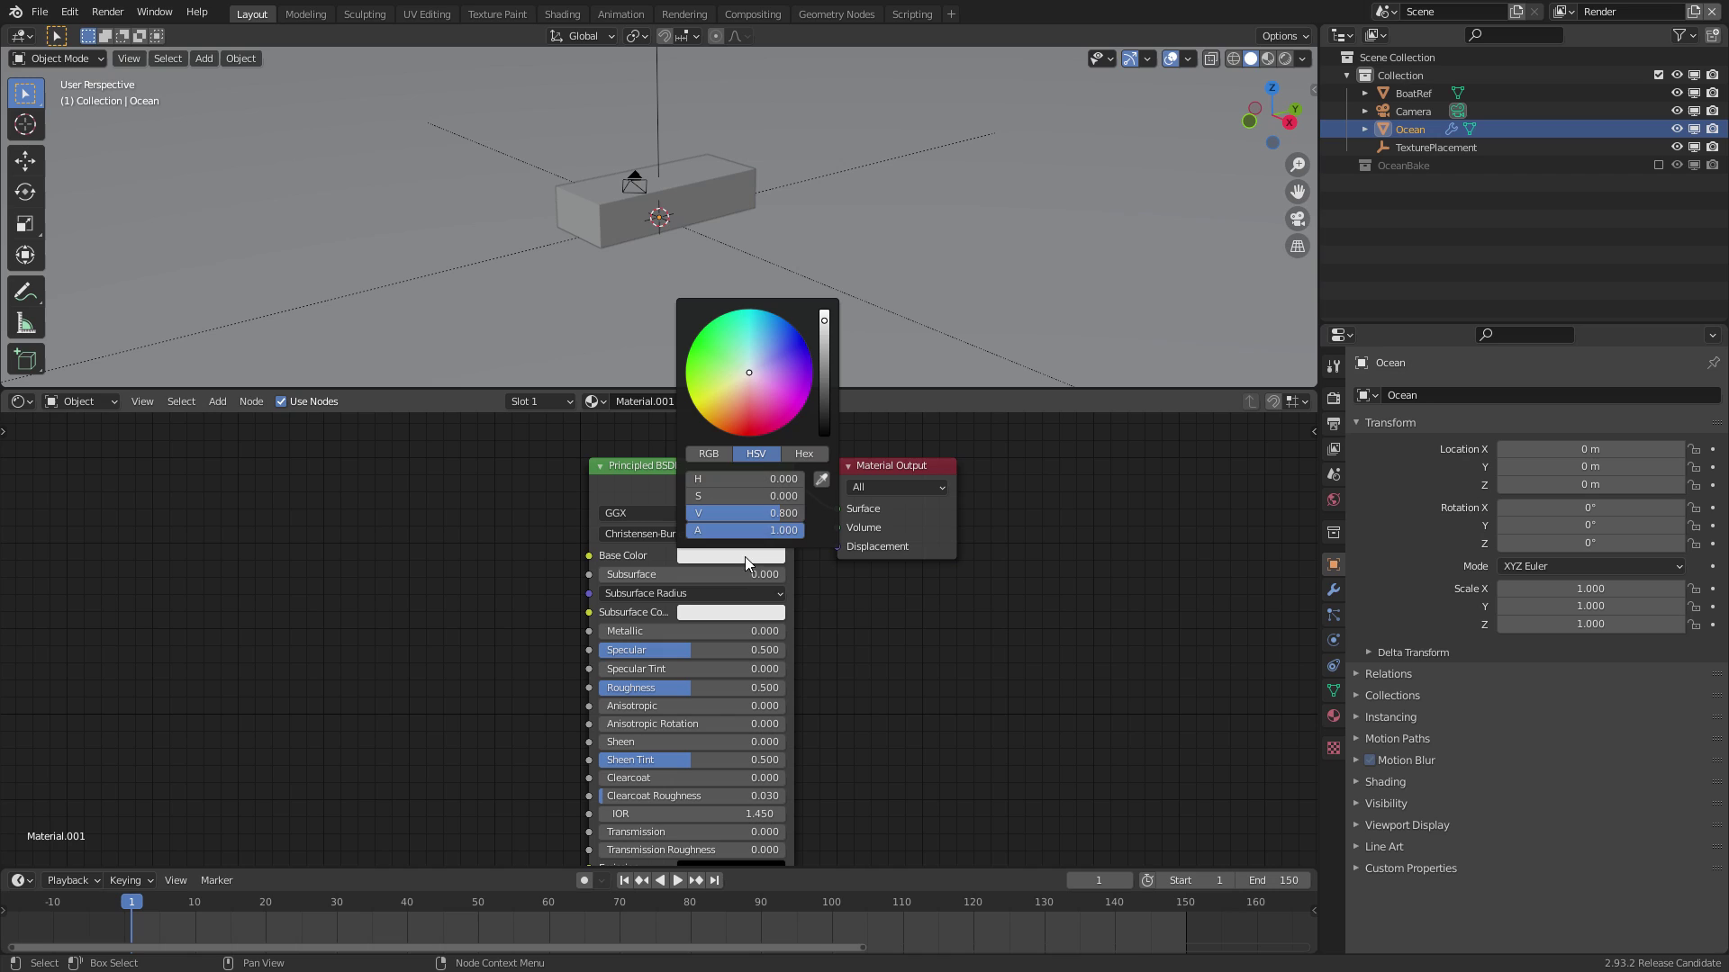
drag(824, 369, 824, 435)
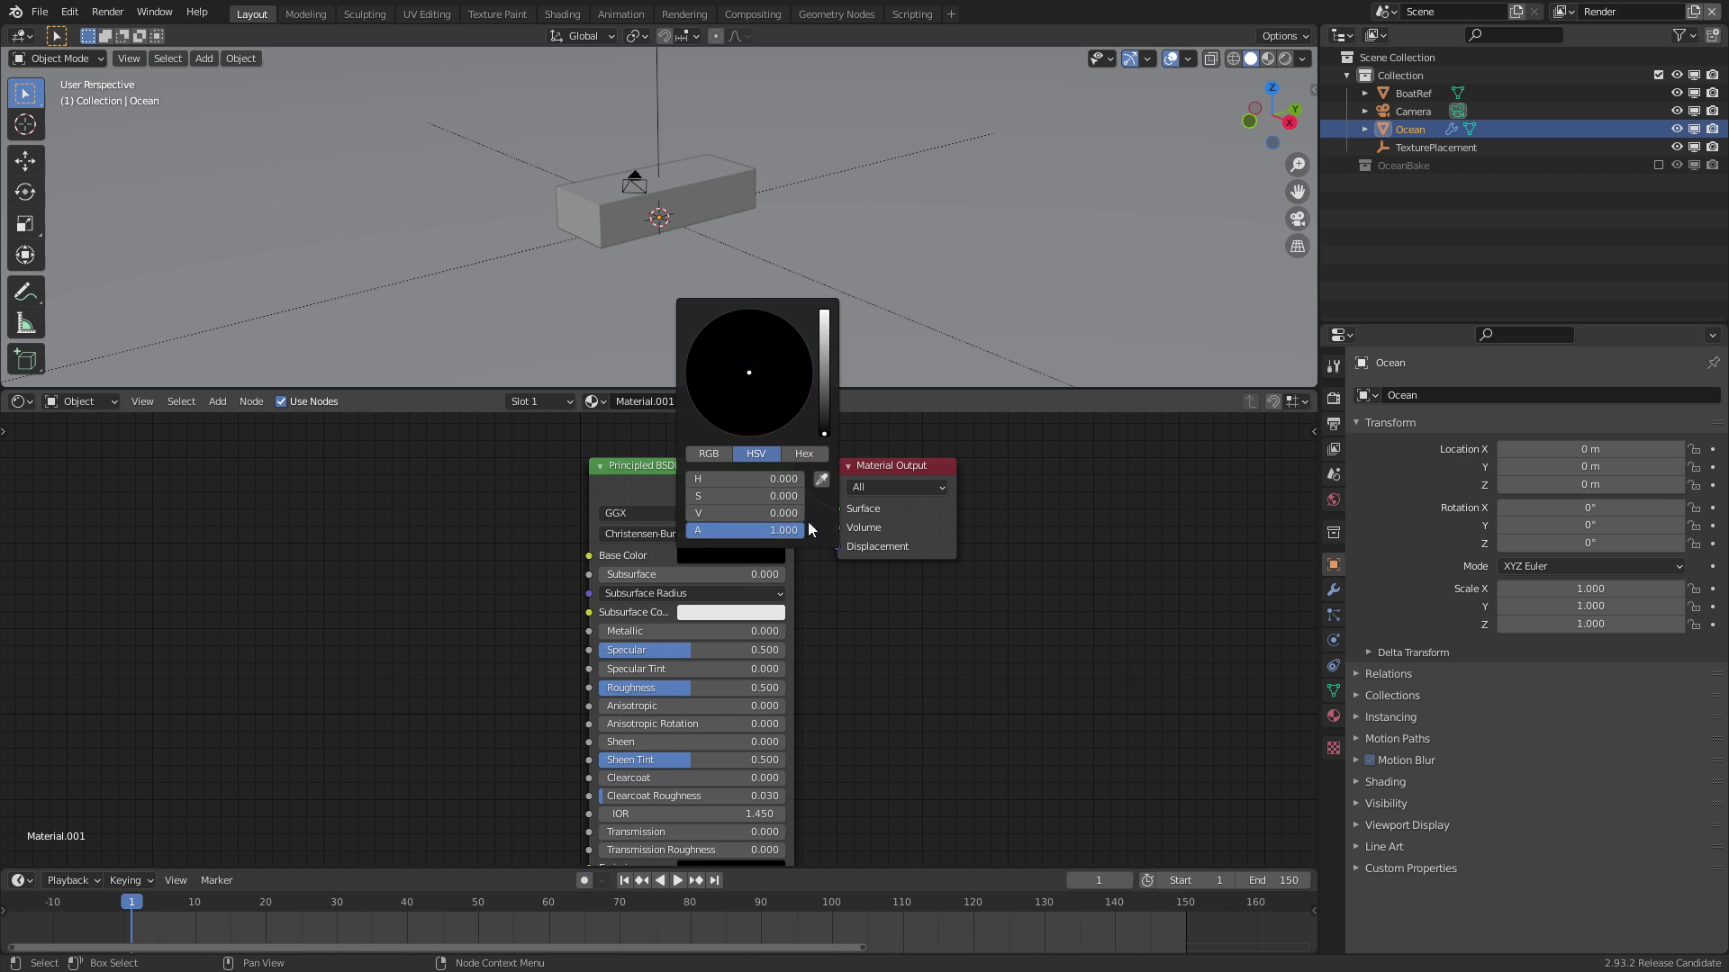
Set the Principled BSDF's IOR to 1.333
middle_drag(655, 560, 652, 534)
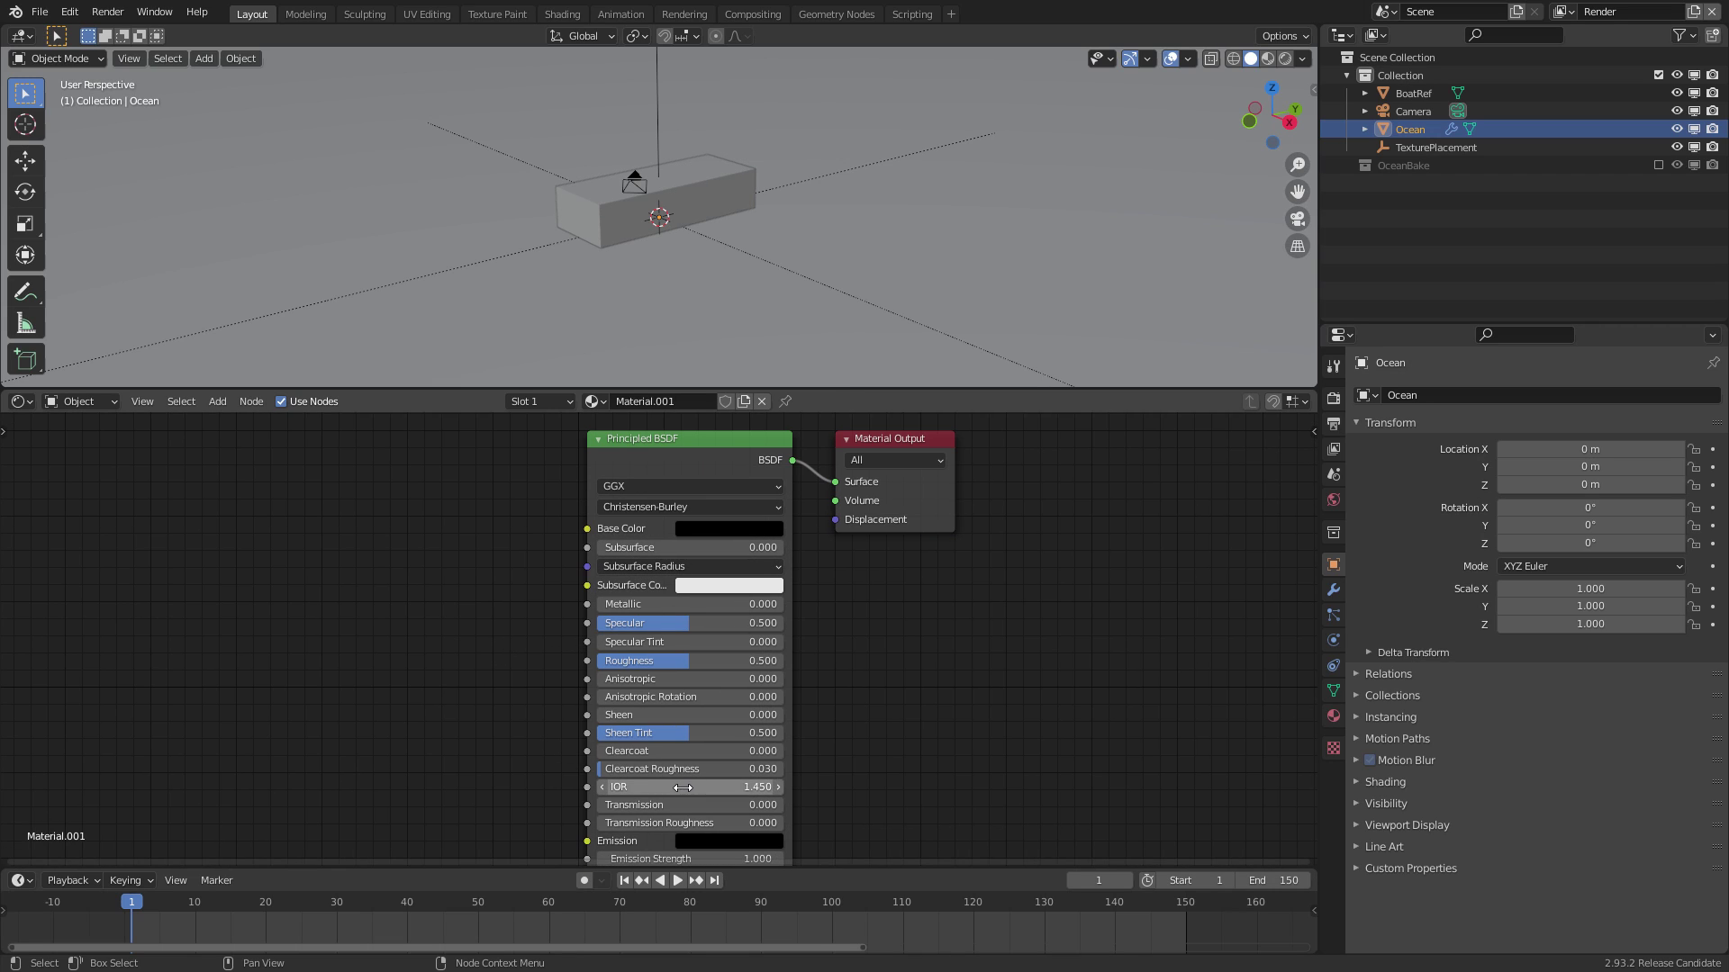
double_click(675, 789)
key(Return)
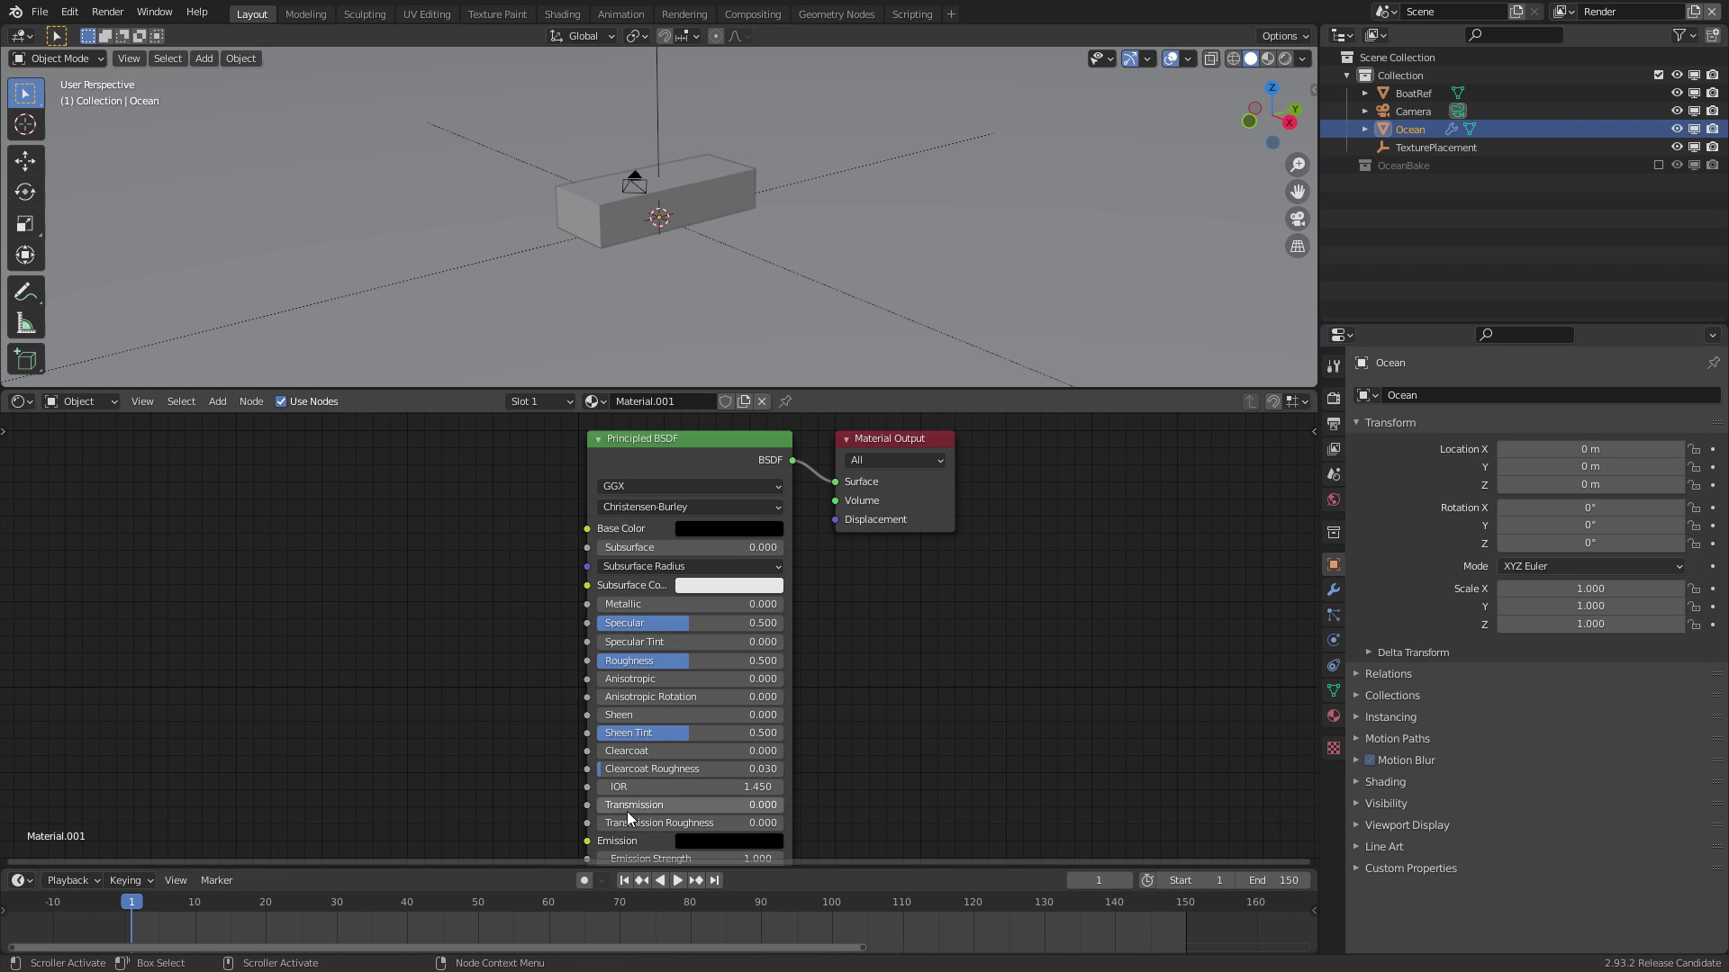
click(669, 790)
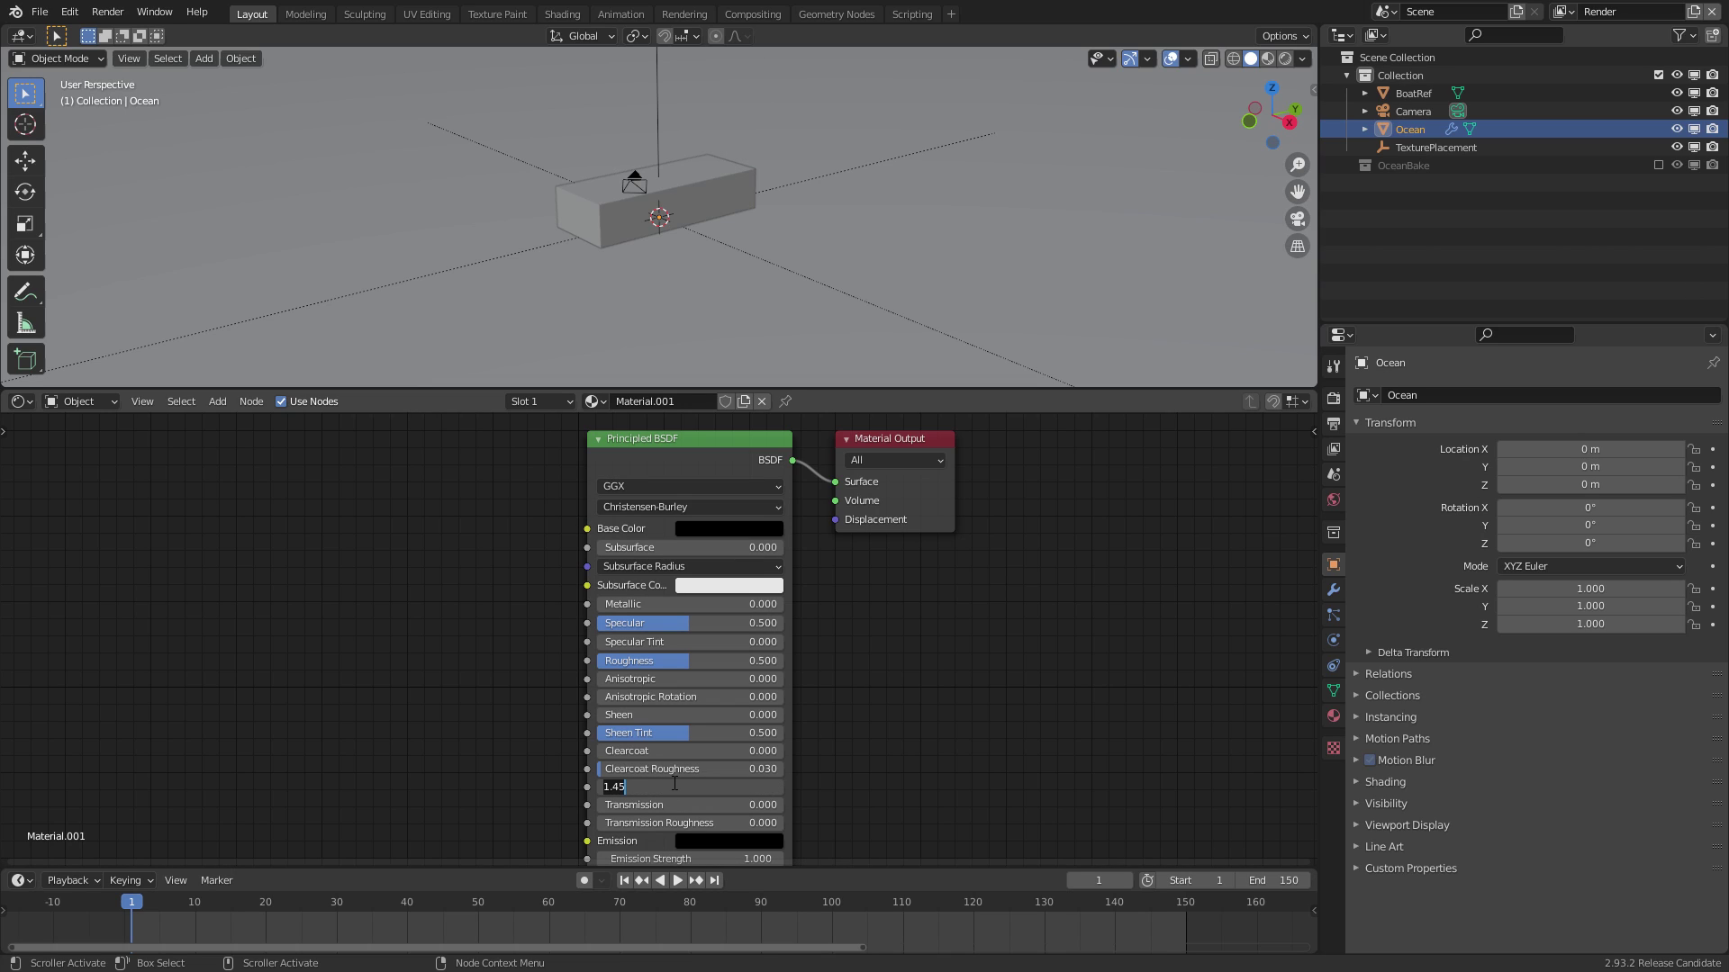
text(1.333)
key(Return)
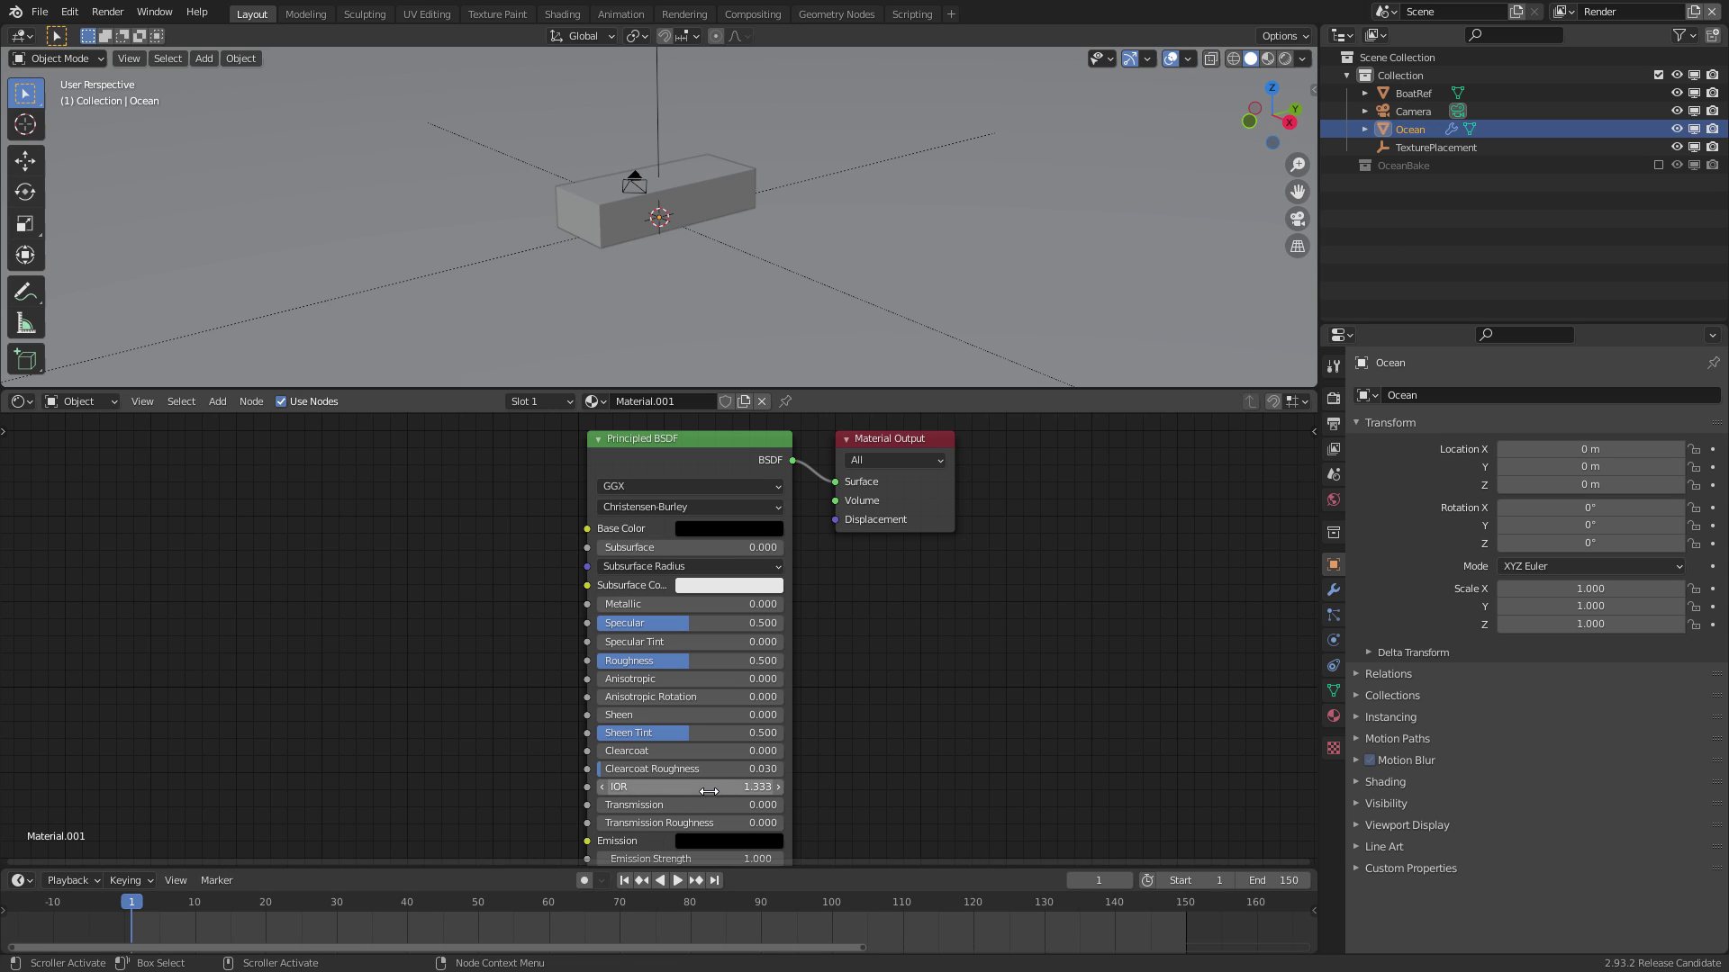
Set the Principled BSDF's Specular to 0.25 and its Roughness to 0
click(737, 623)
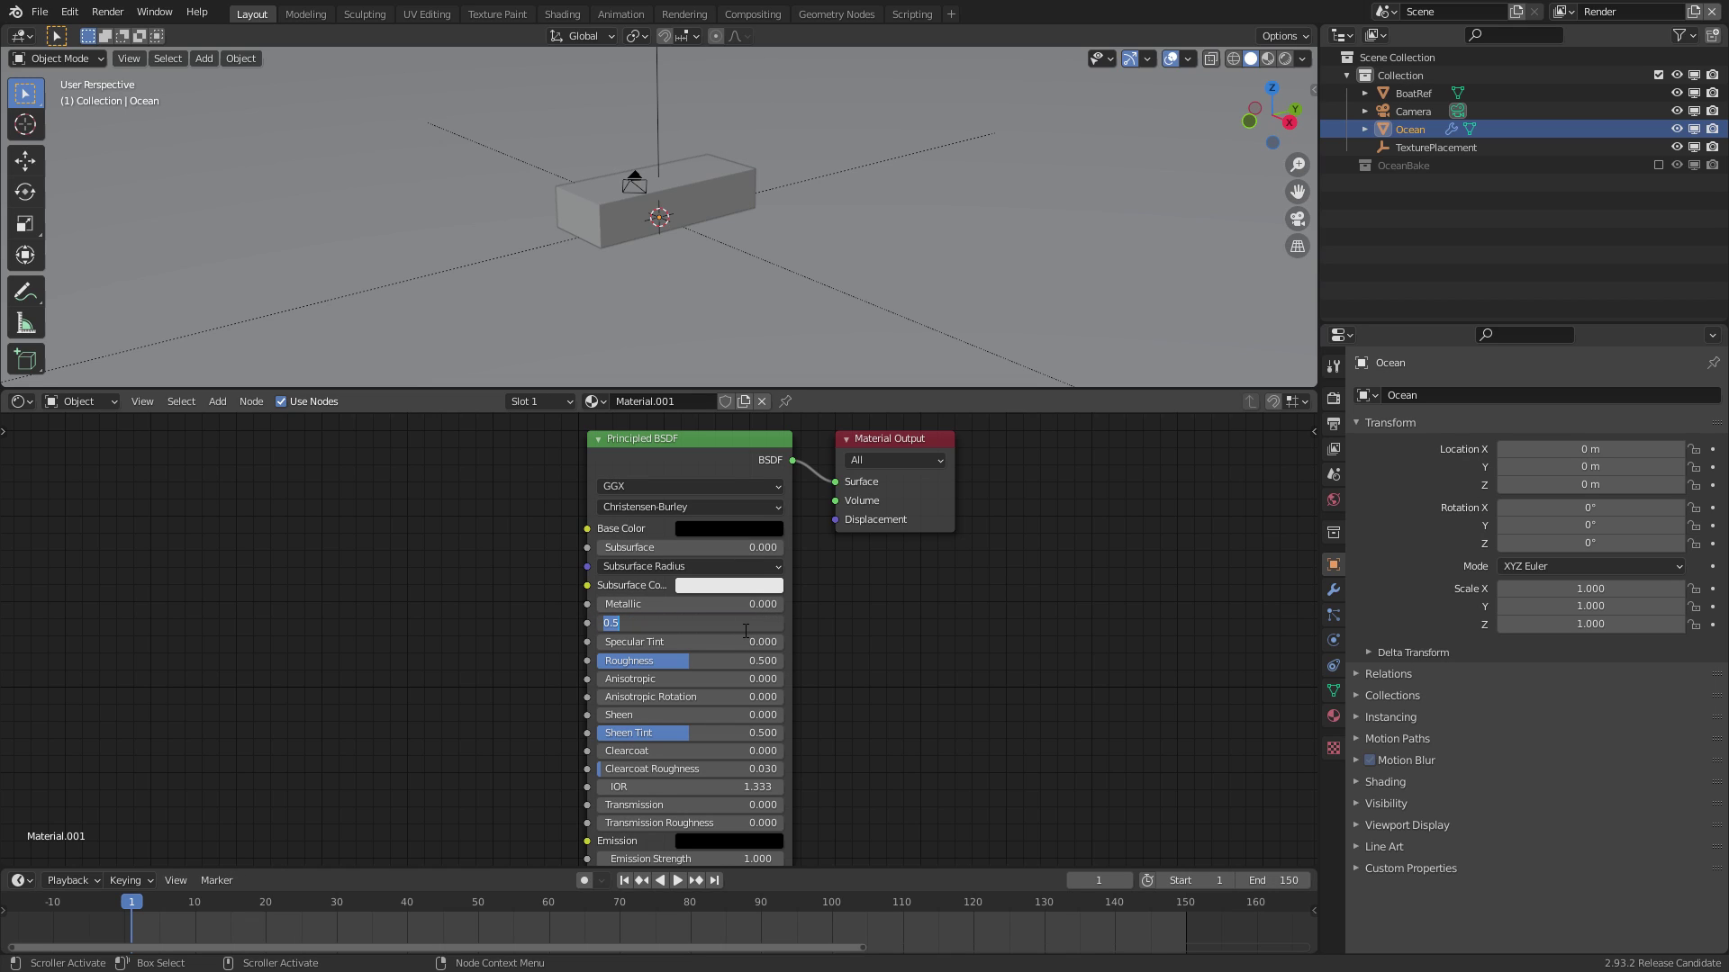
text(0.25)
key(Return)
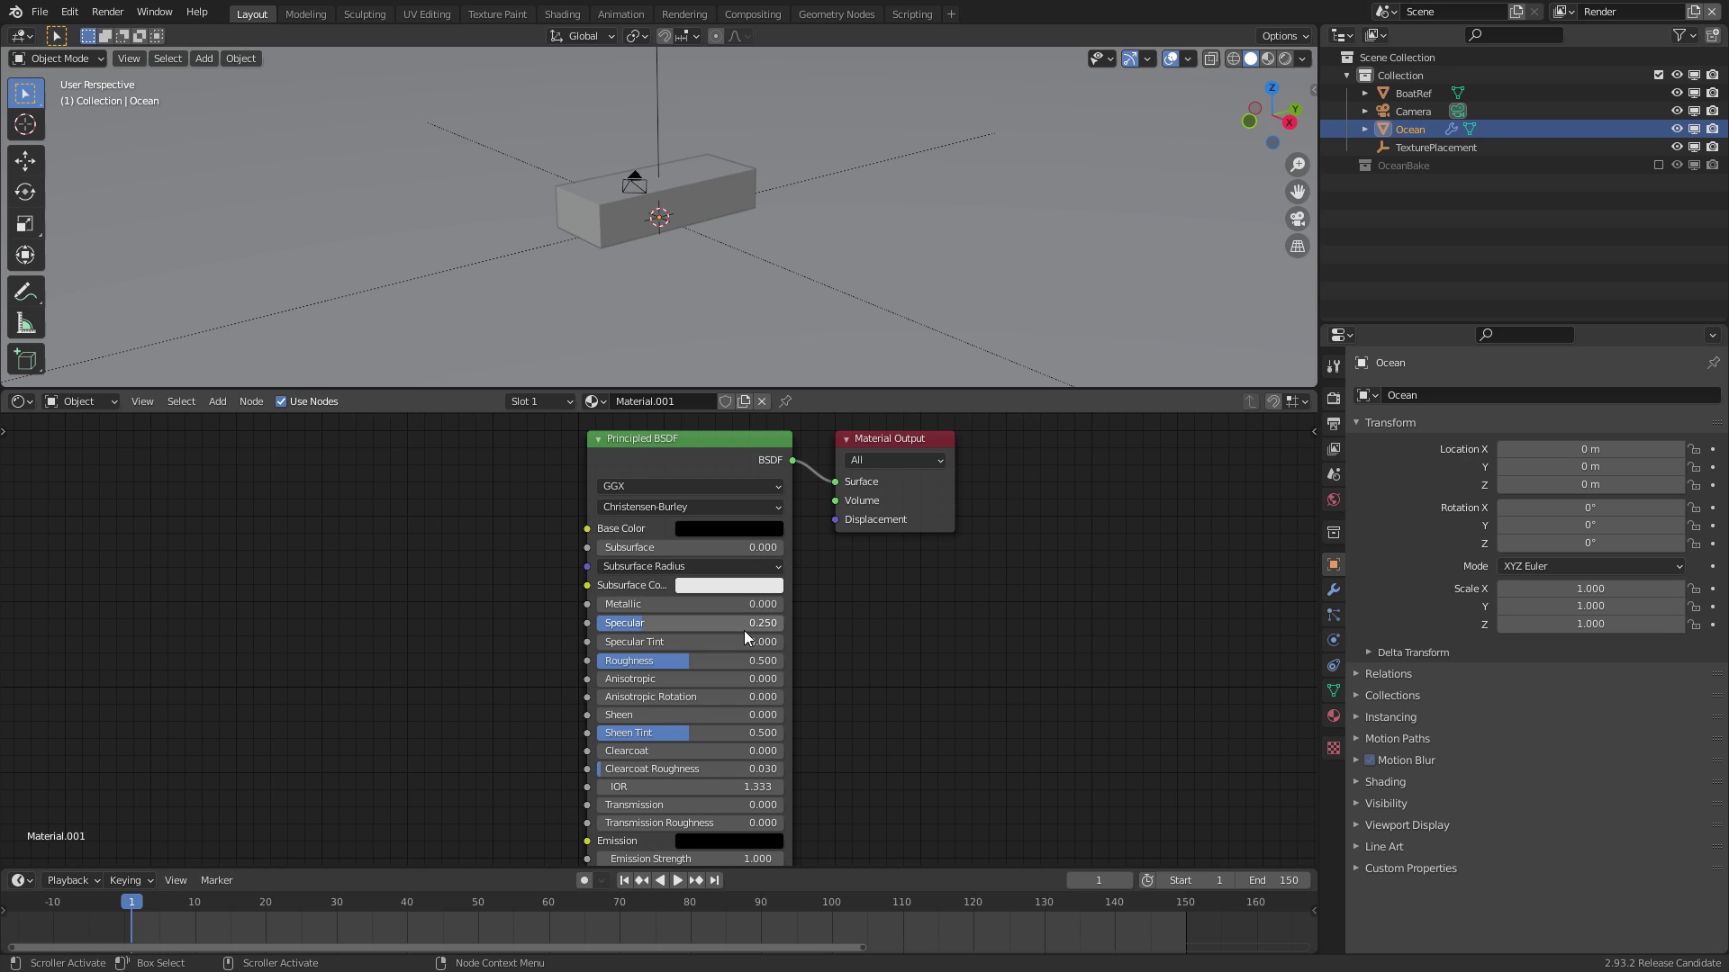
drag(715, 660, 585, 666)
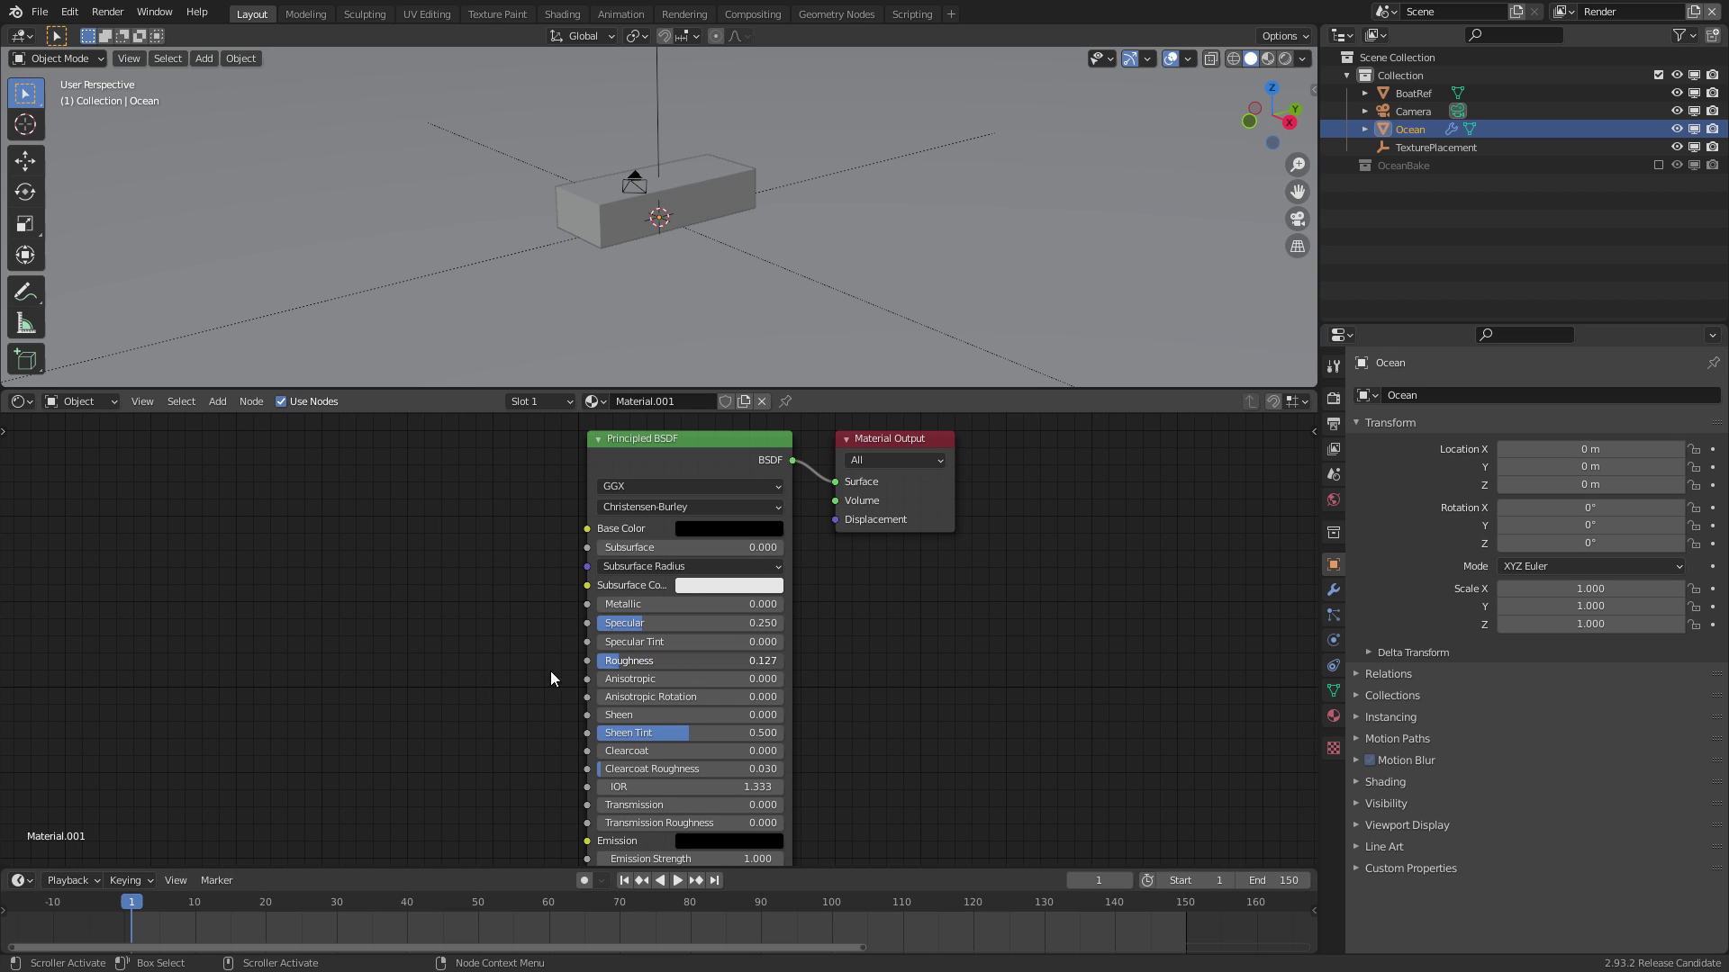
Rename the material as Ocean
click(682, 401)
text(Ocean)
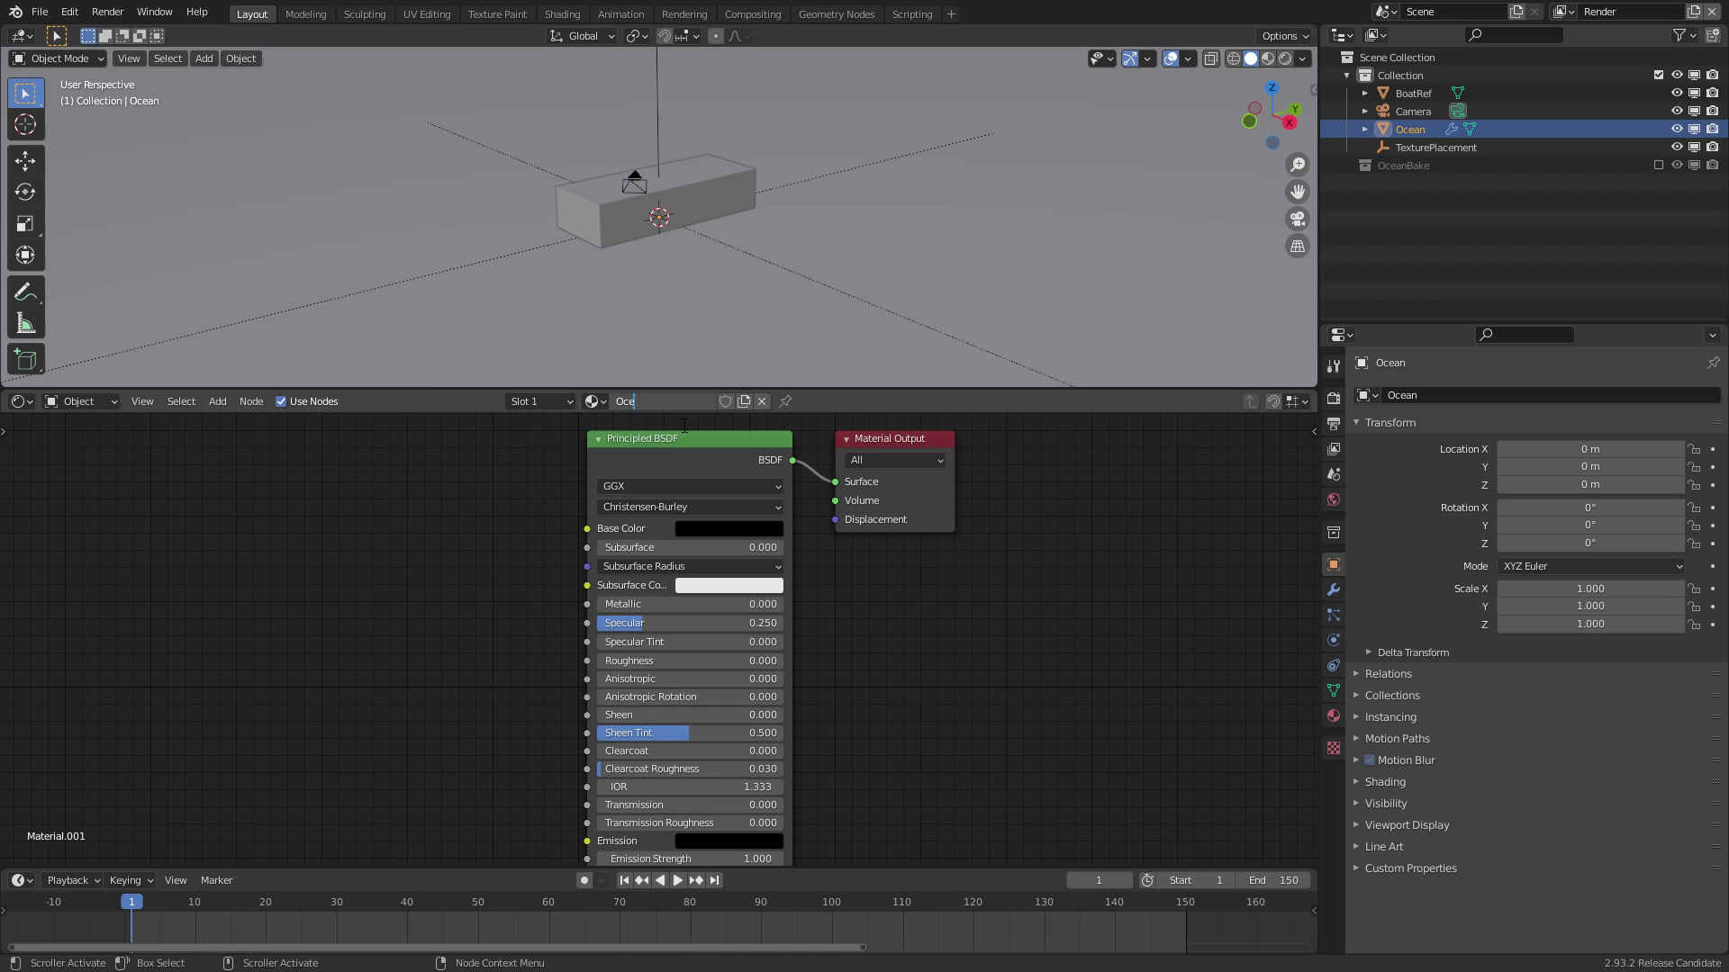
key(Return)
Add an Image Texture node in the empty space ahead of the Principled BSDF's inputs
key(shift+a)
mouse_move(308, 576)
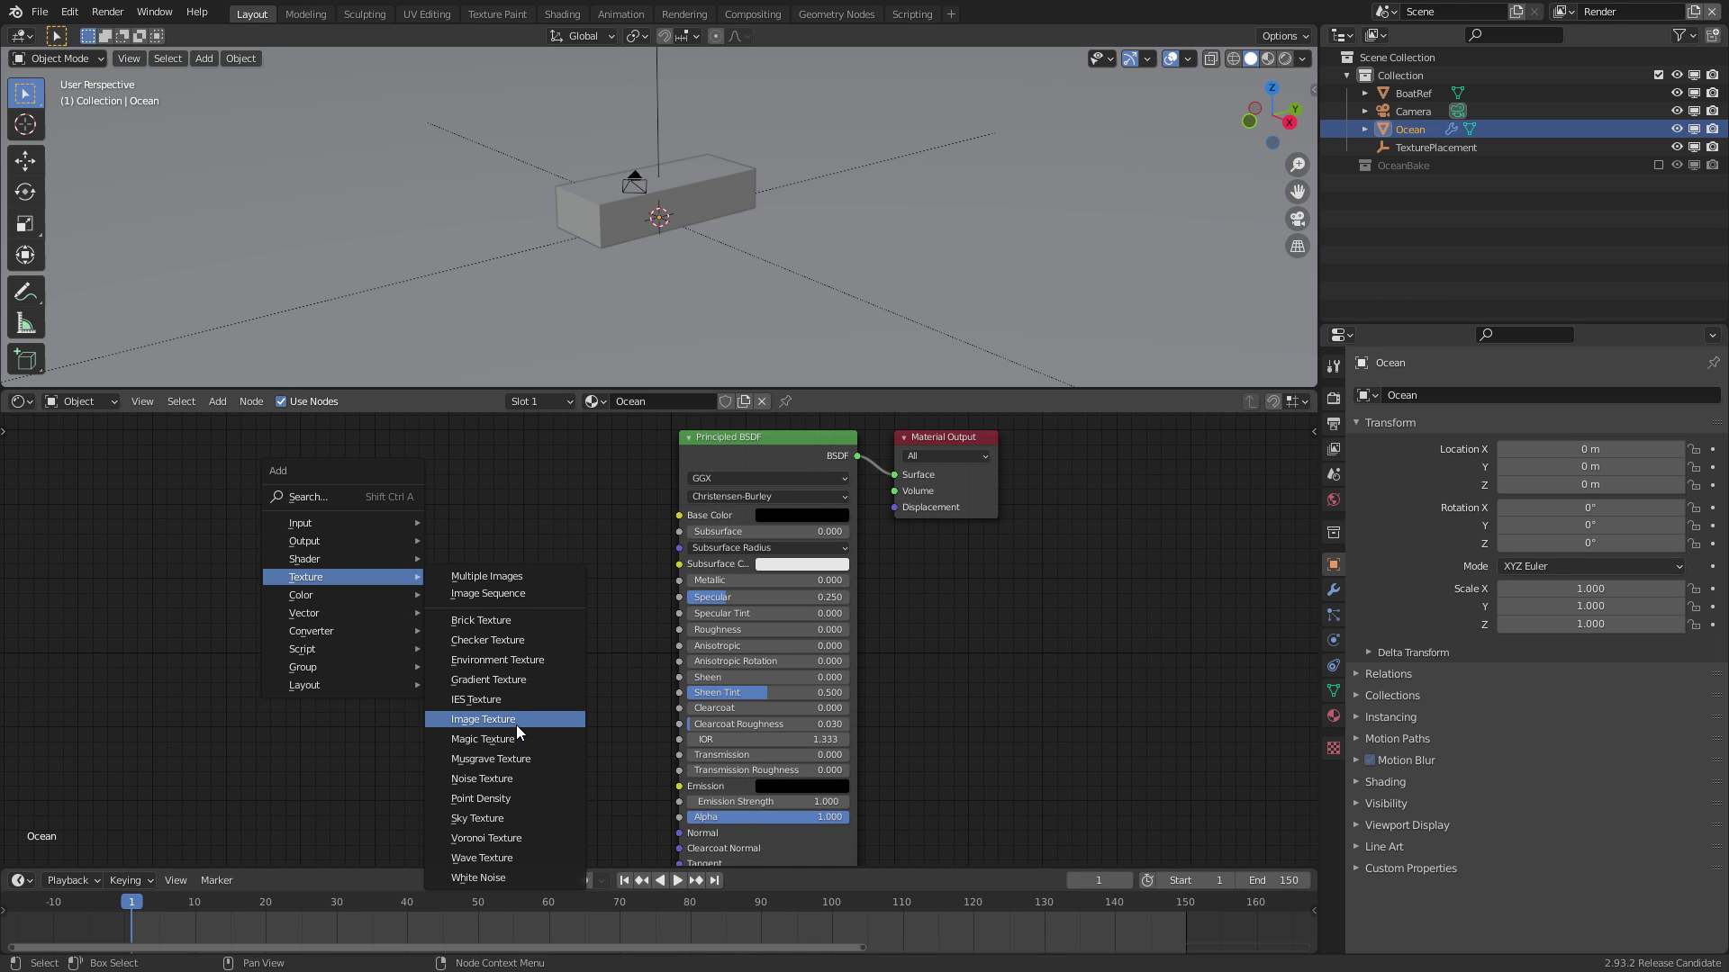
click(483, 719)
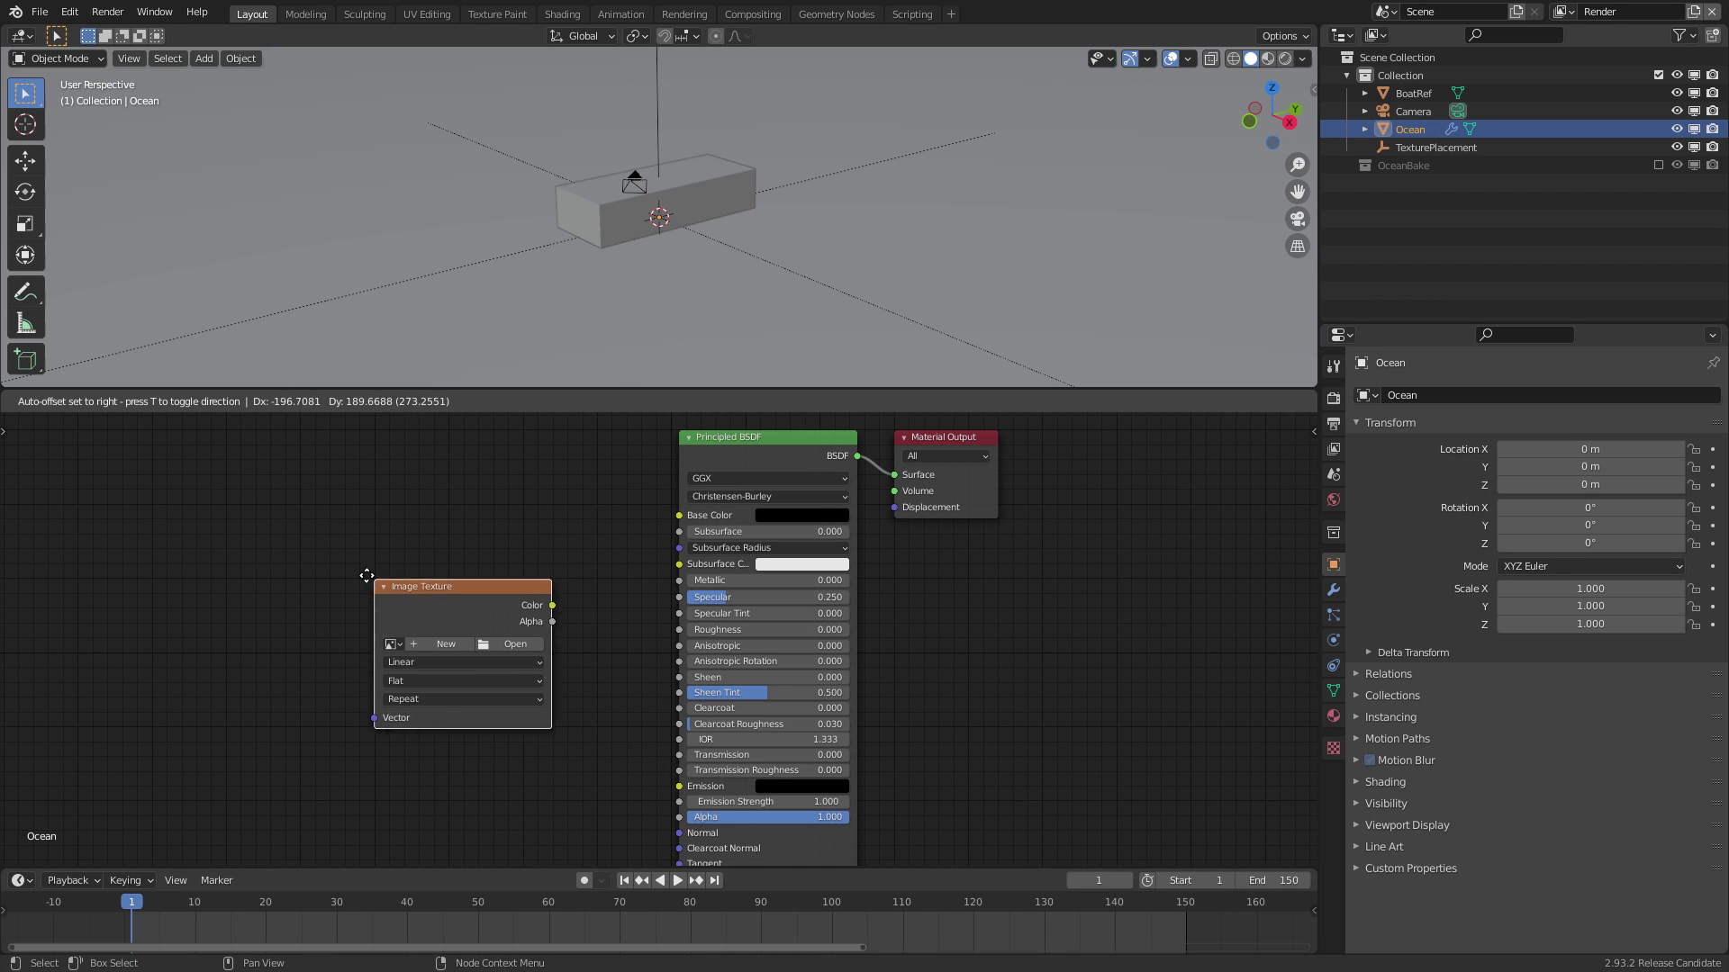
click(387, 670)
key(shift+a)
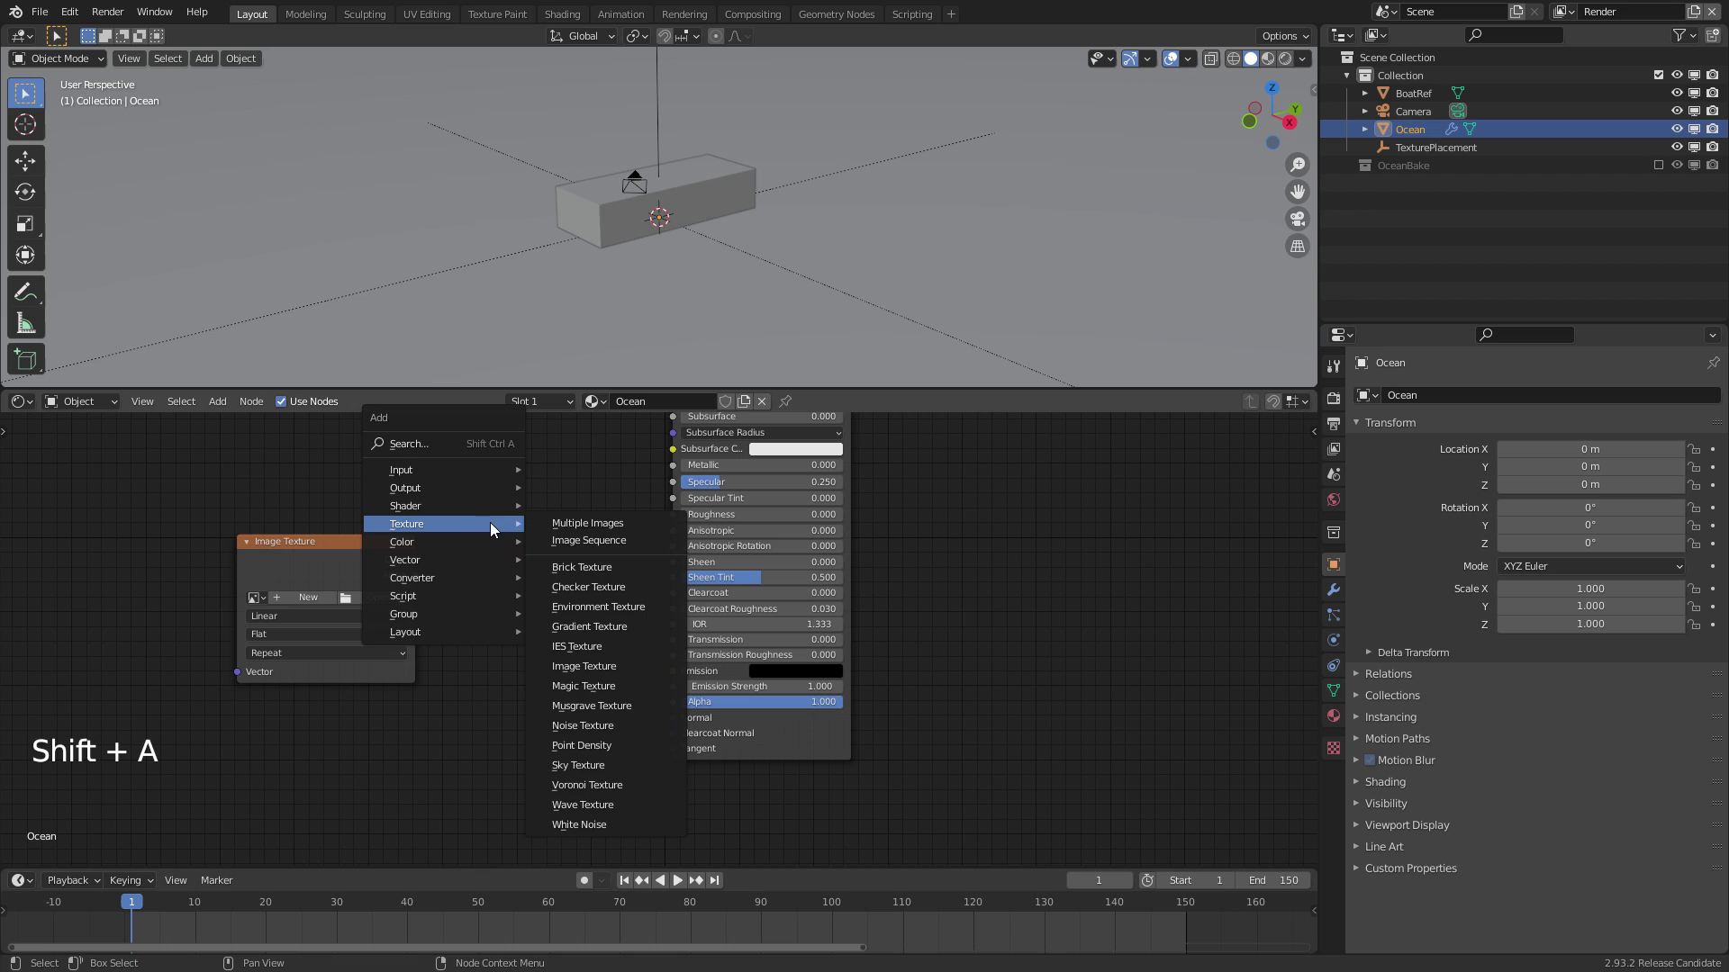
mouse_move(490, 506)
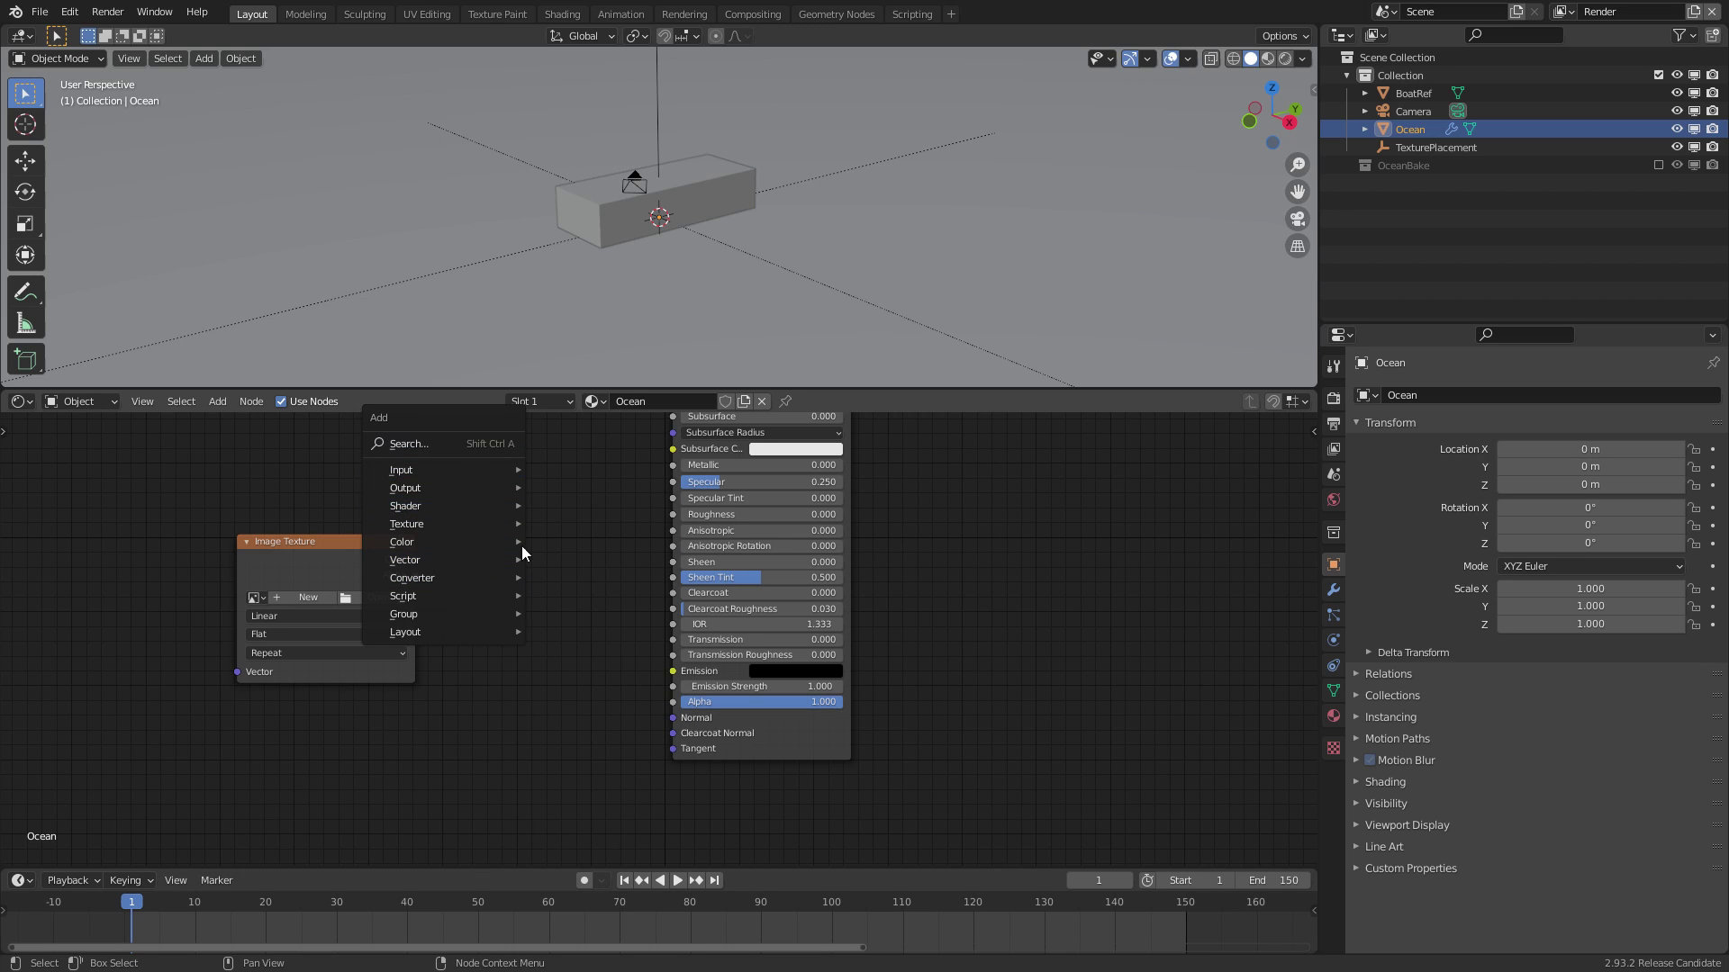
key(ctrl+shift+a)
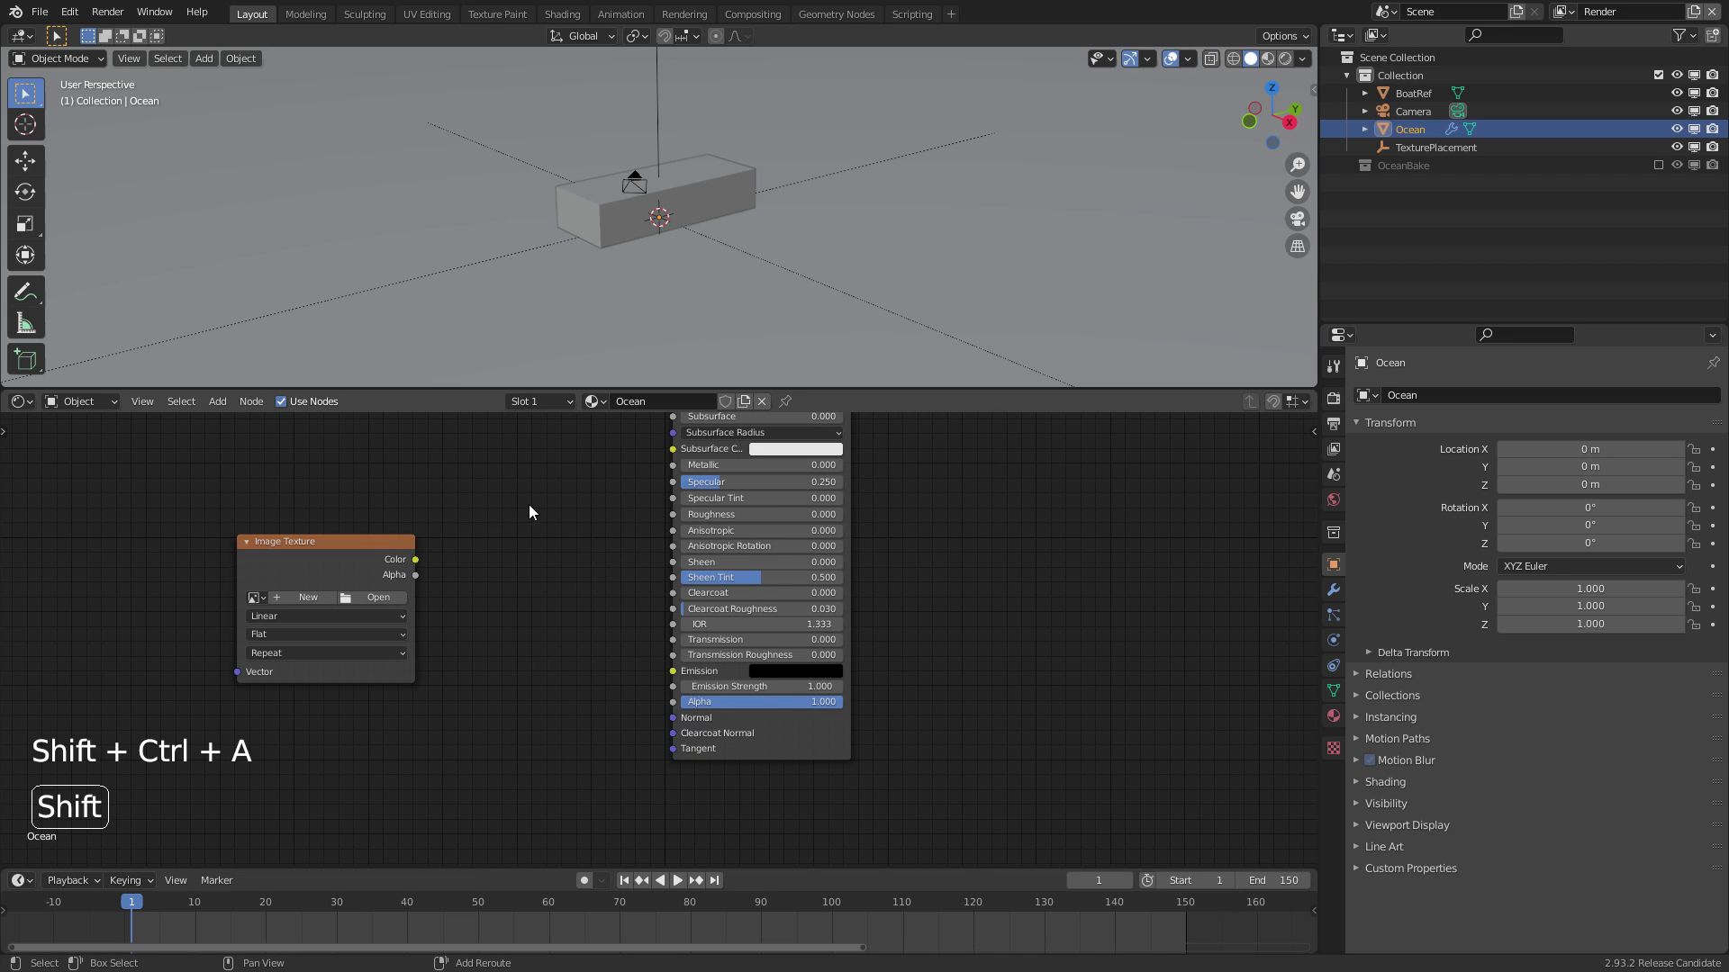
Search the node list for "vector" and add a Vector Displacement node beside the Principled BSDF's output side
key(shift+a)
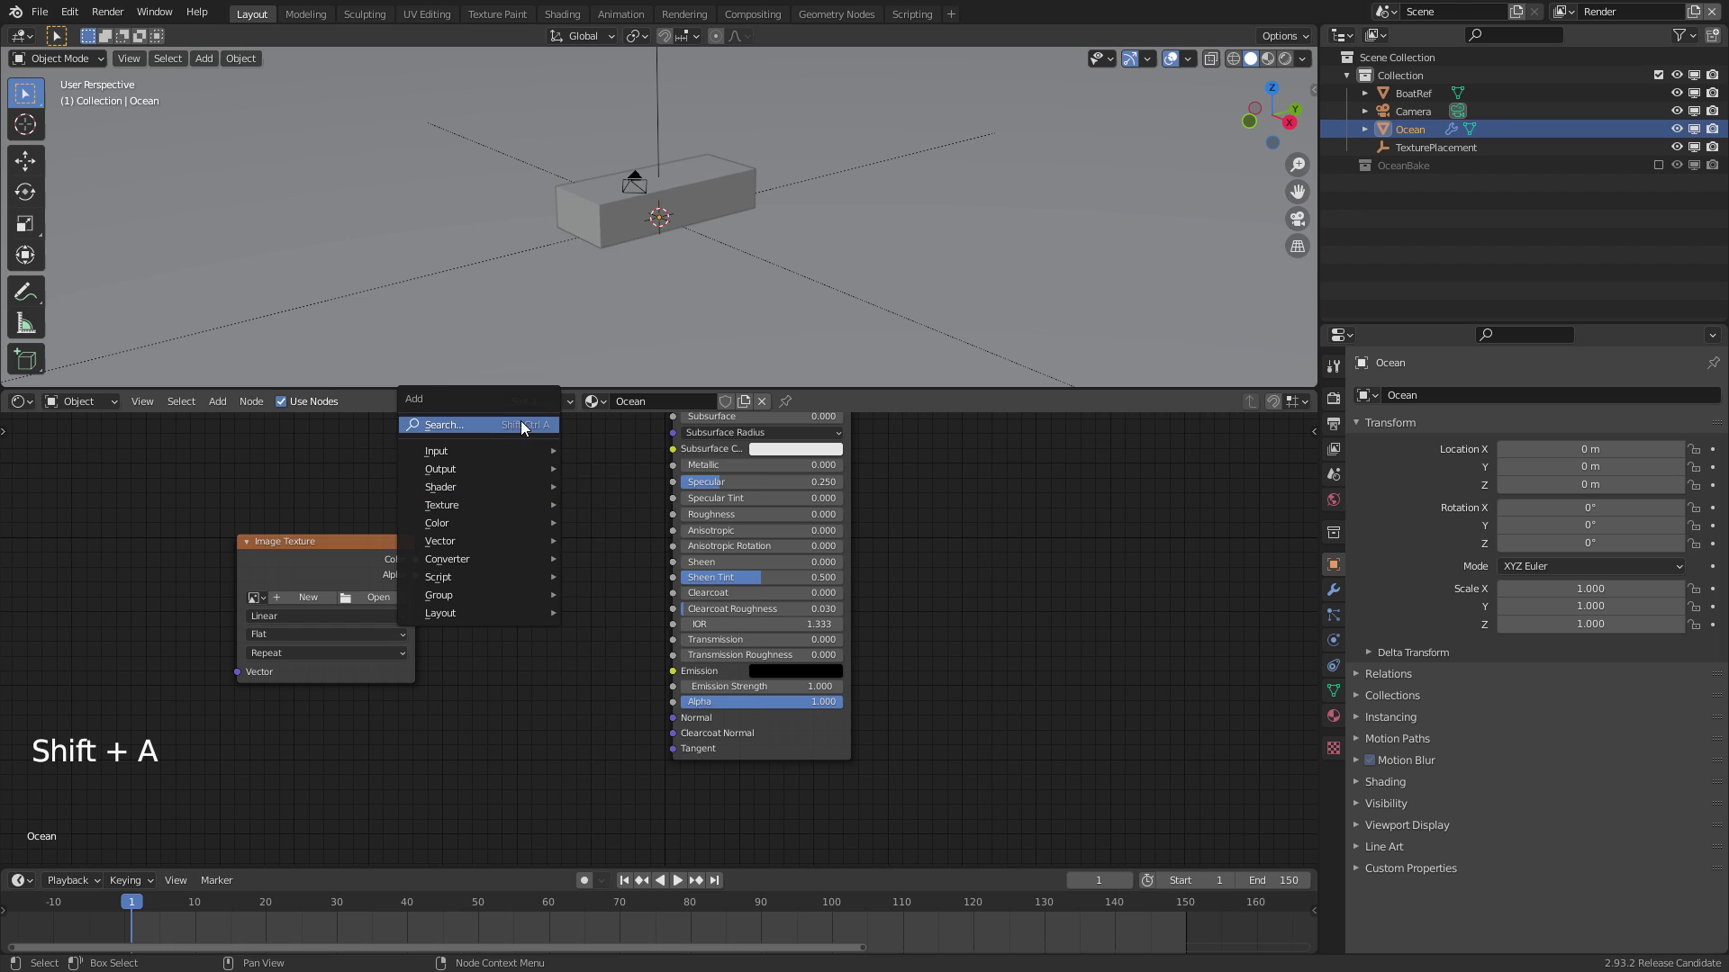
click(522, 425)
text(vector)
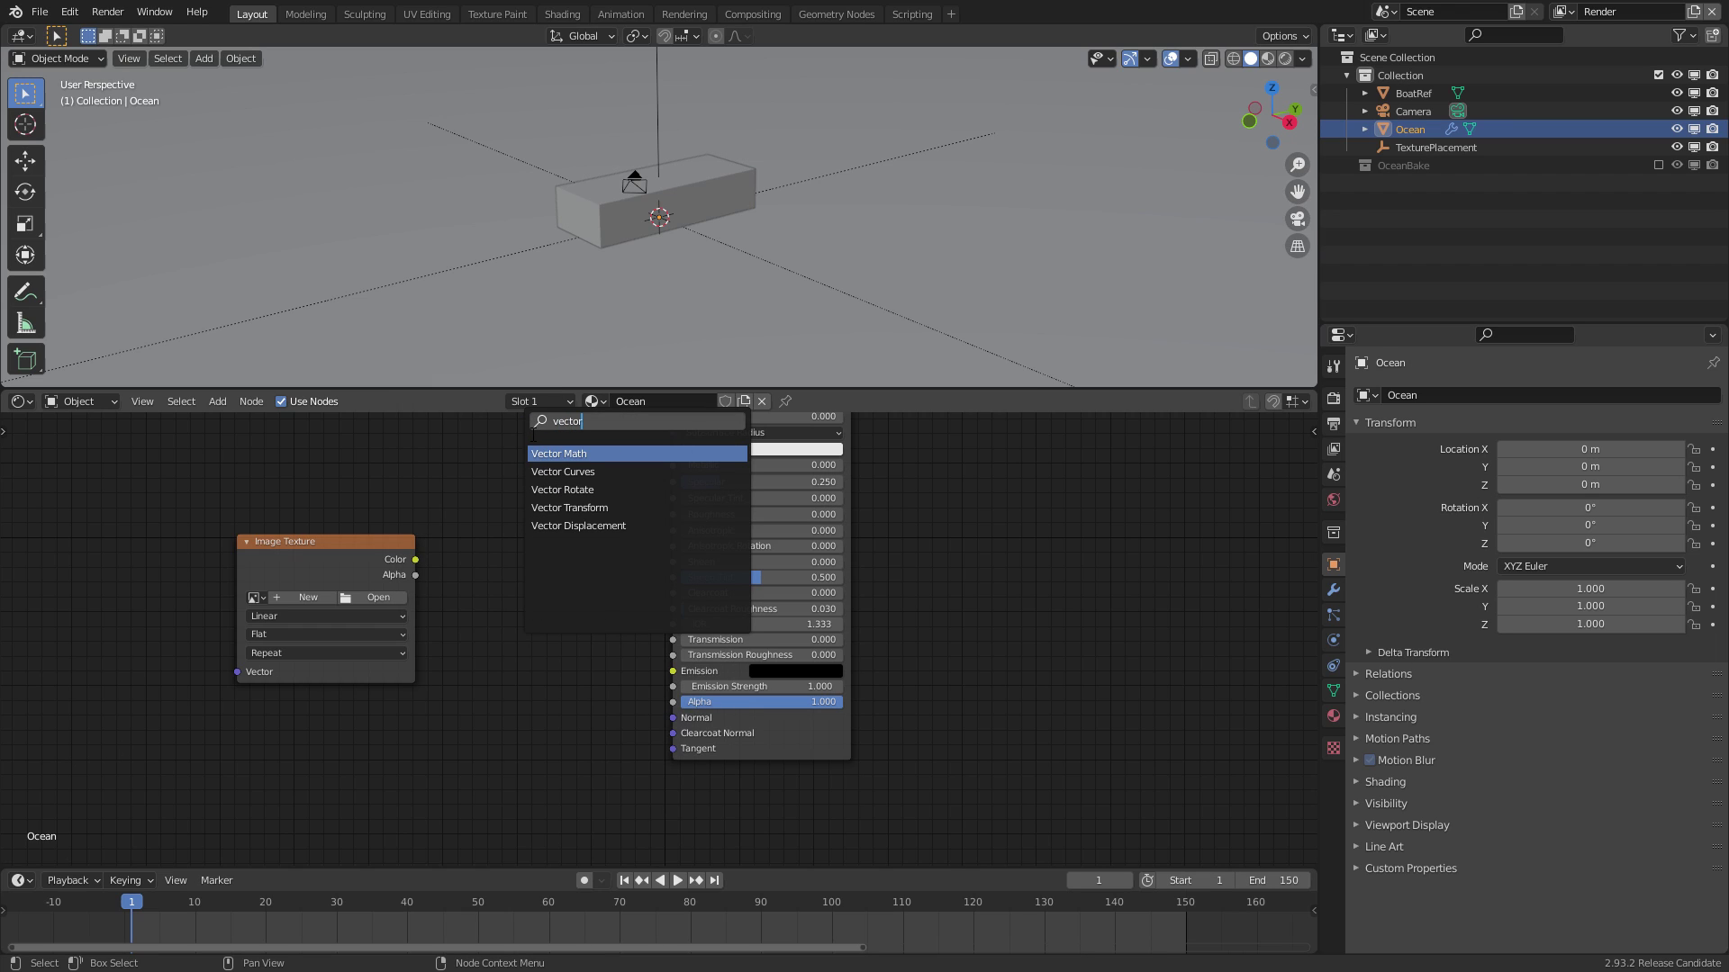
key(Down)
key(Down)
key(Down)
key(Down)
key(Return)
click(908, 572)
Move the Material Output node farther away from the Principled BSDF, beyond the Vector Displacement node
middle_drag(1007, 571, 914, 633)
drag(885, 452, 1120, 517)
middle_drag(965, 614, 1013, 567)
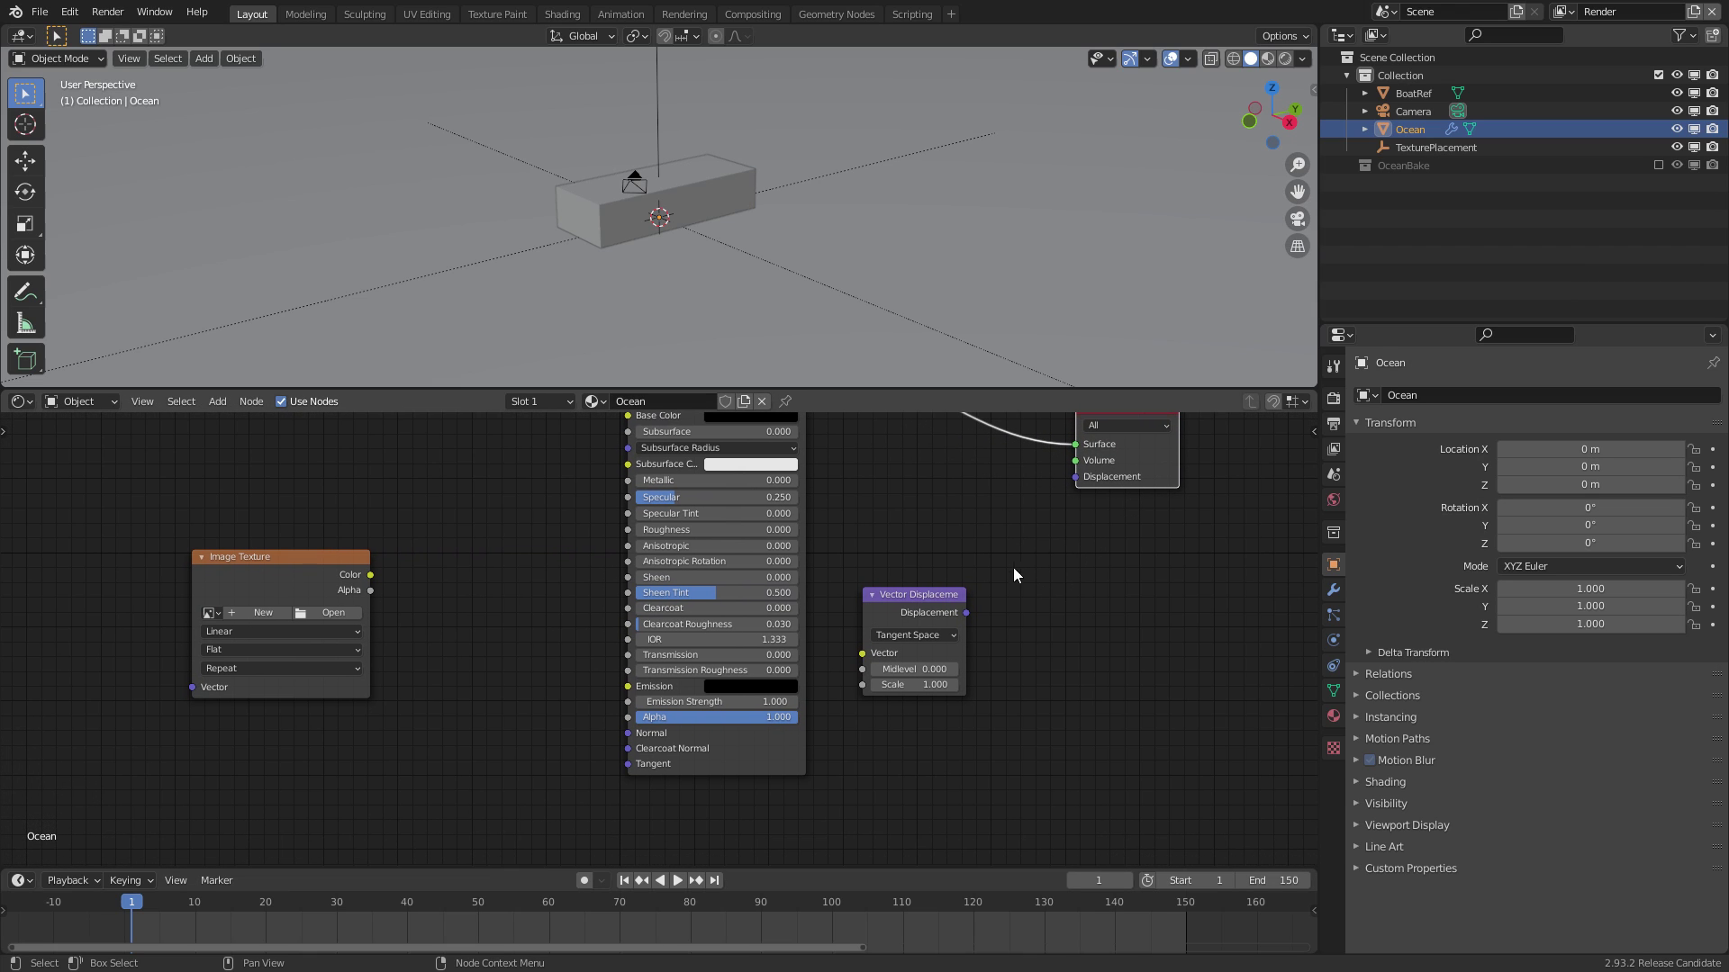
Add connected Texture Coordinate and Mapping nodes ahead of the Image Texture node with Node Wrangler's texture setup
middle_drag(328, 522, 599, 493)
key(ctrl+t)
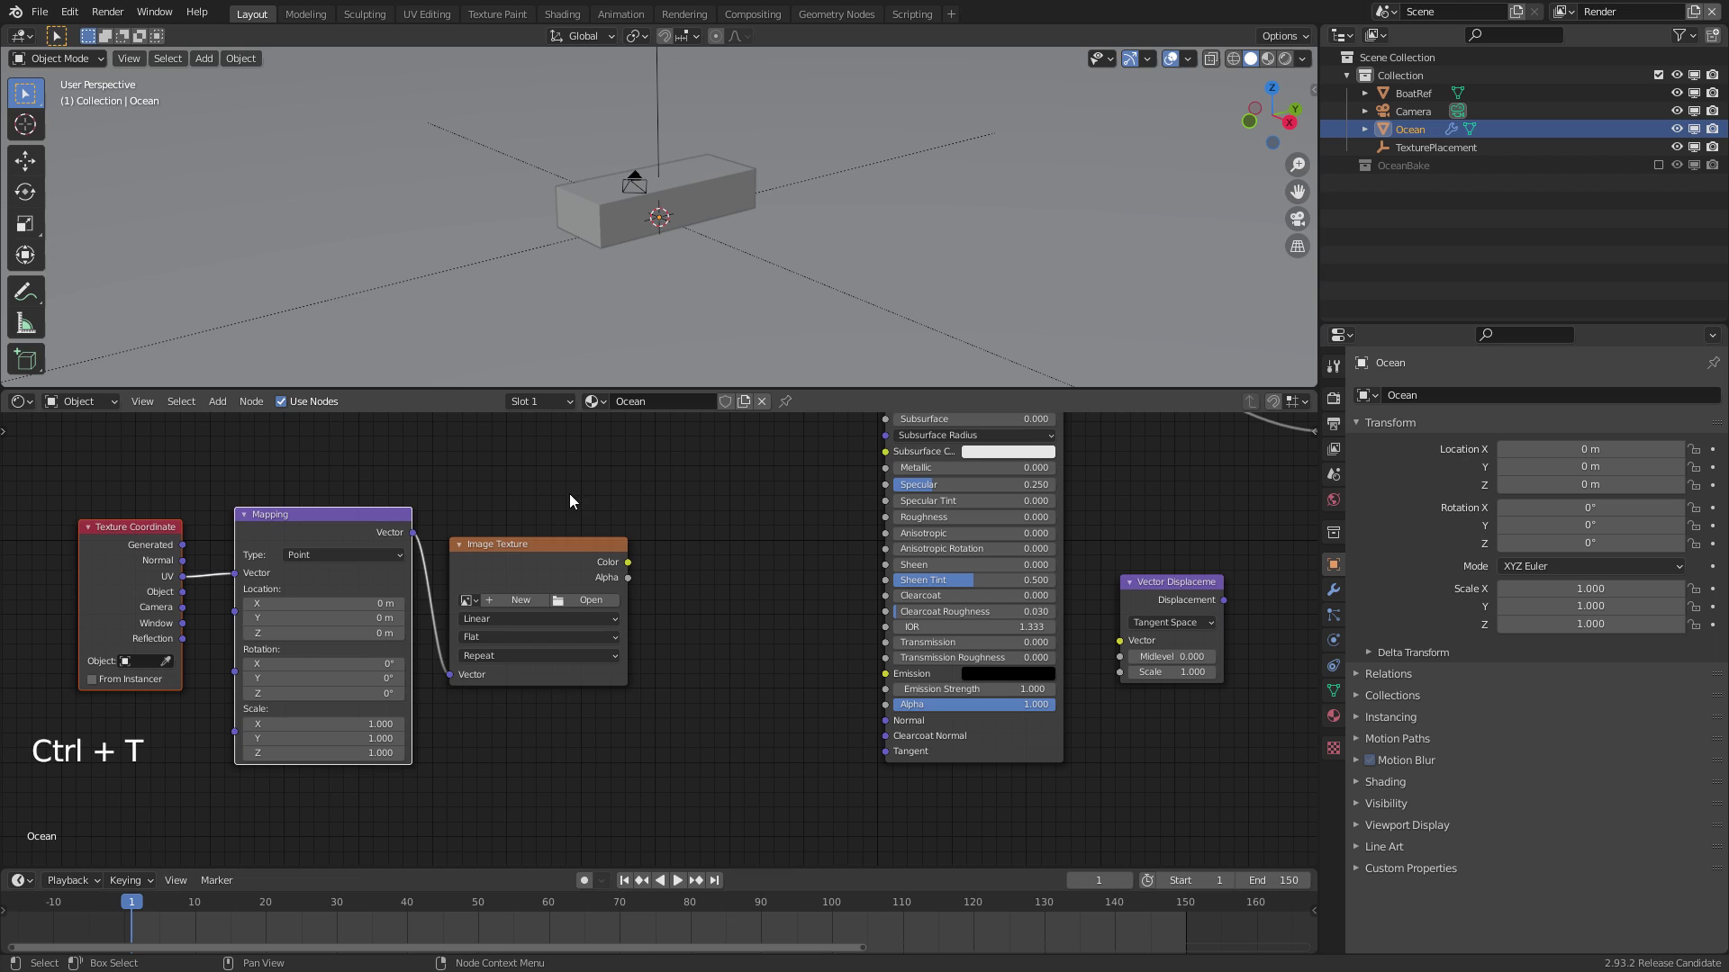
drag(117, 465, 388, 671)
drag(314, 444, 155, 584)
click(347, 462)
drag(442, 435, 151, 576)
drag(398, 452, 140, 564)
click(588, 549)
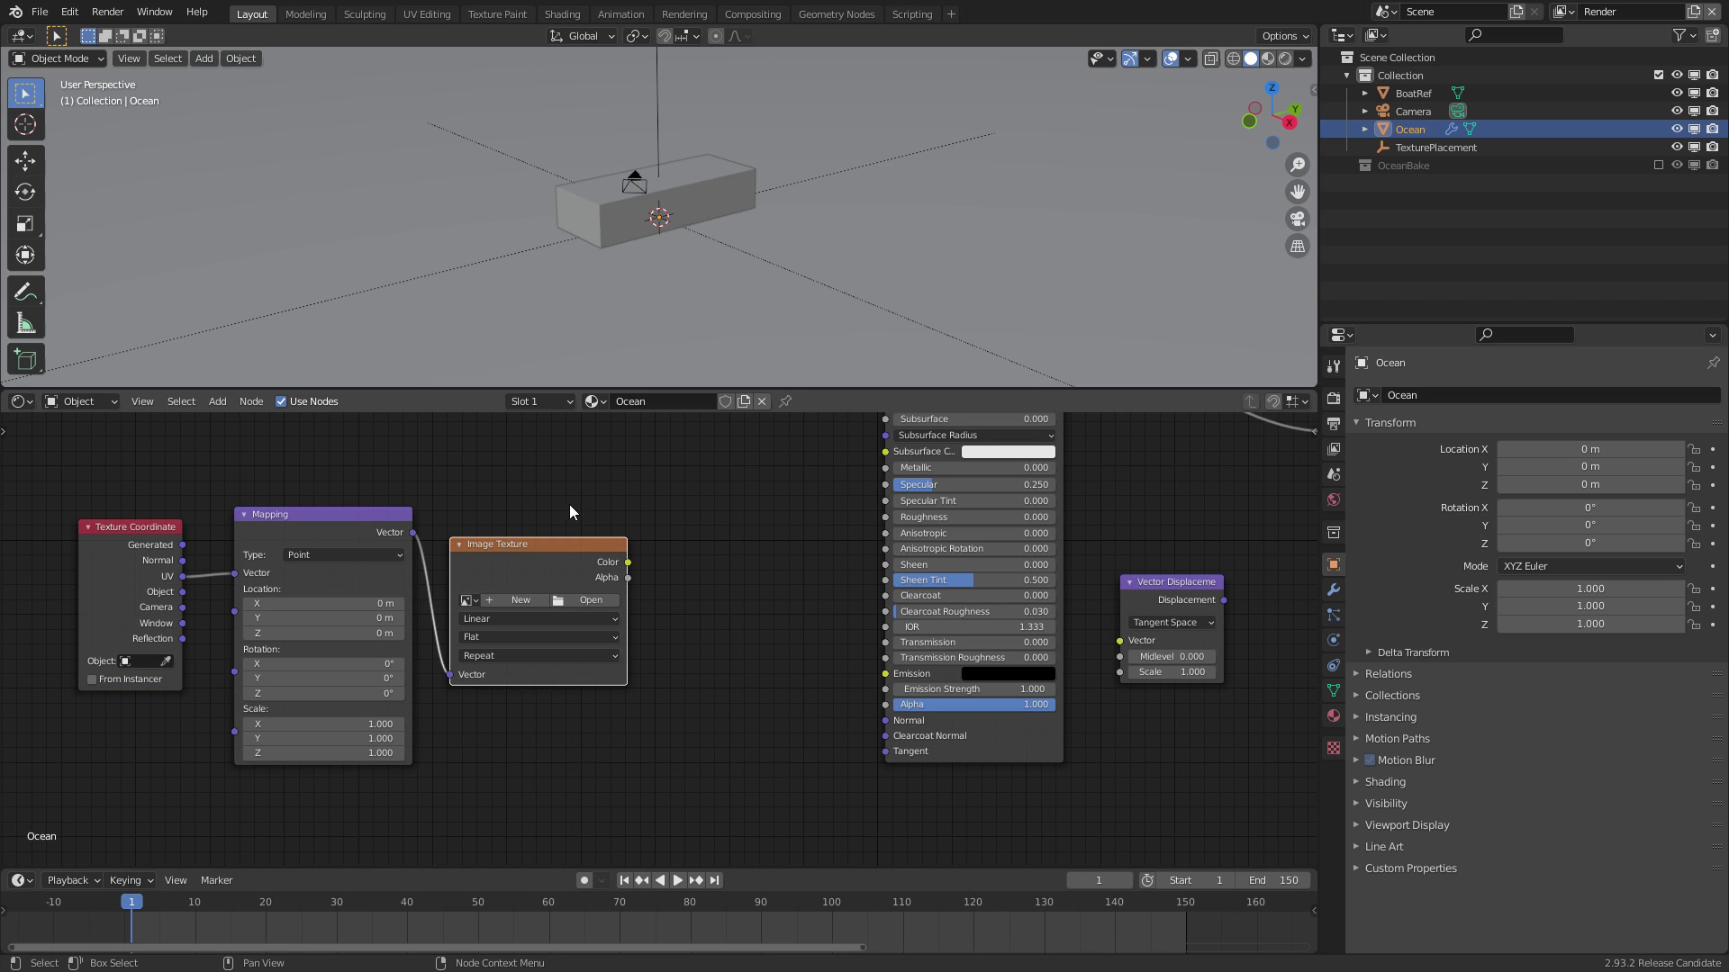
Set the Mapping node's type to Texture
scroll(479, 509, up, 3)
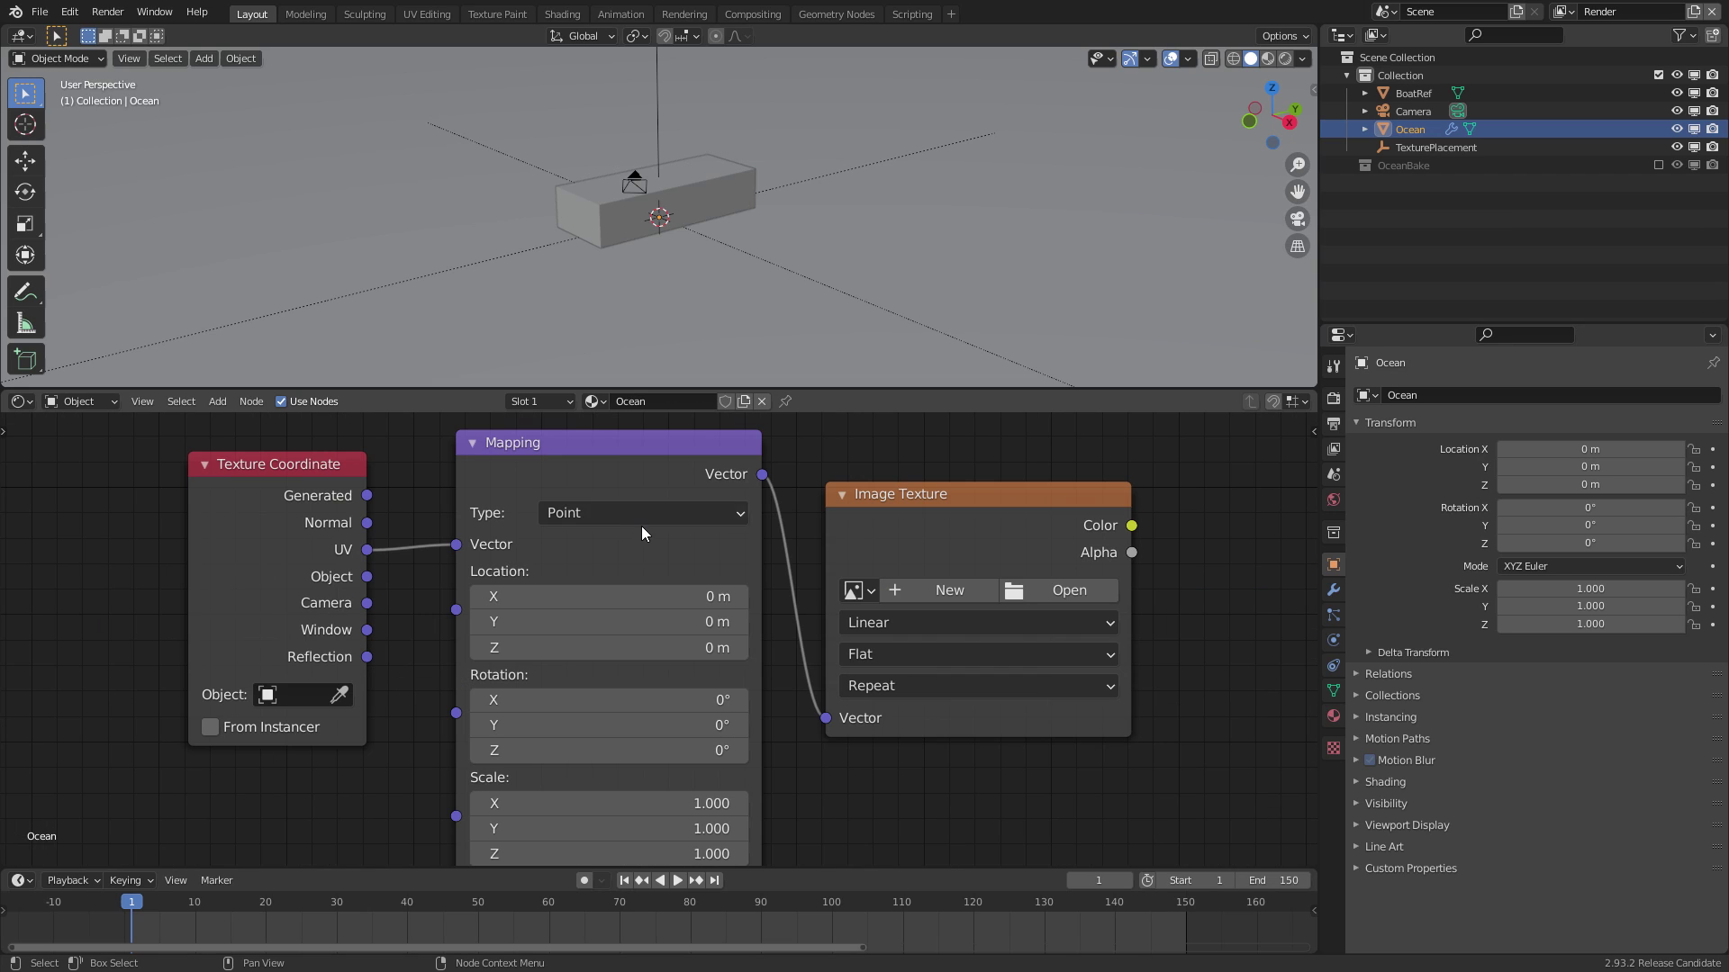
click(643, 515)
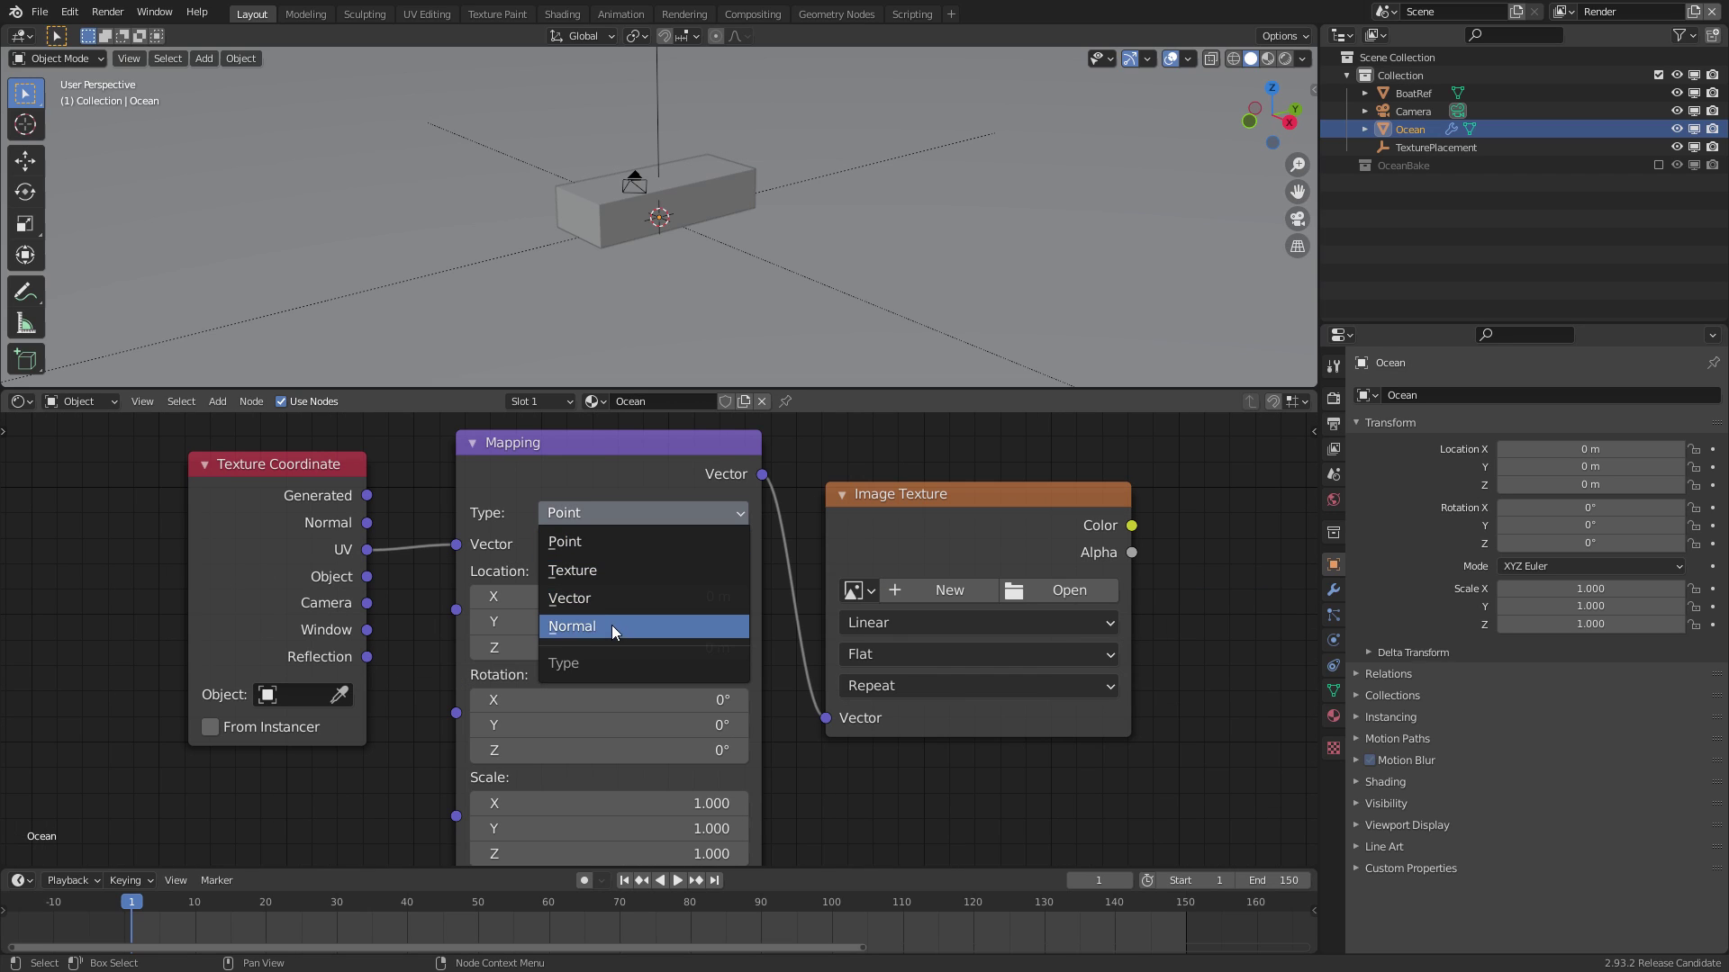
click(609, 576)
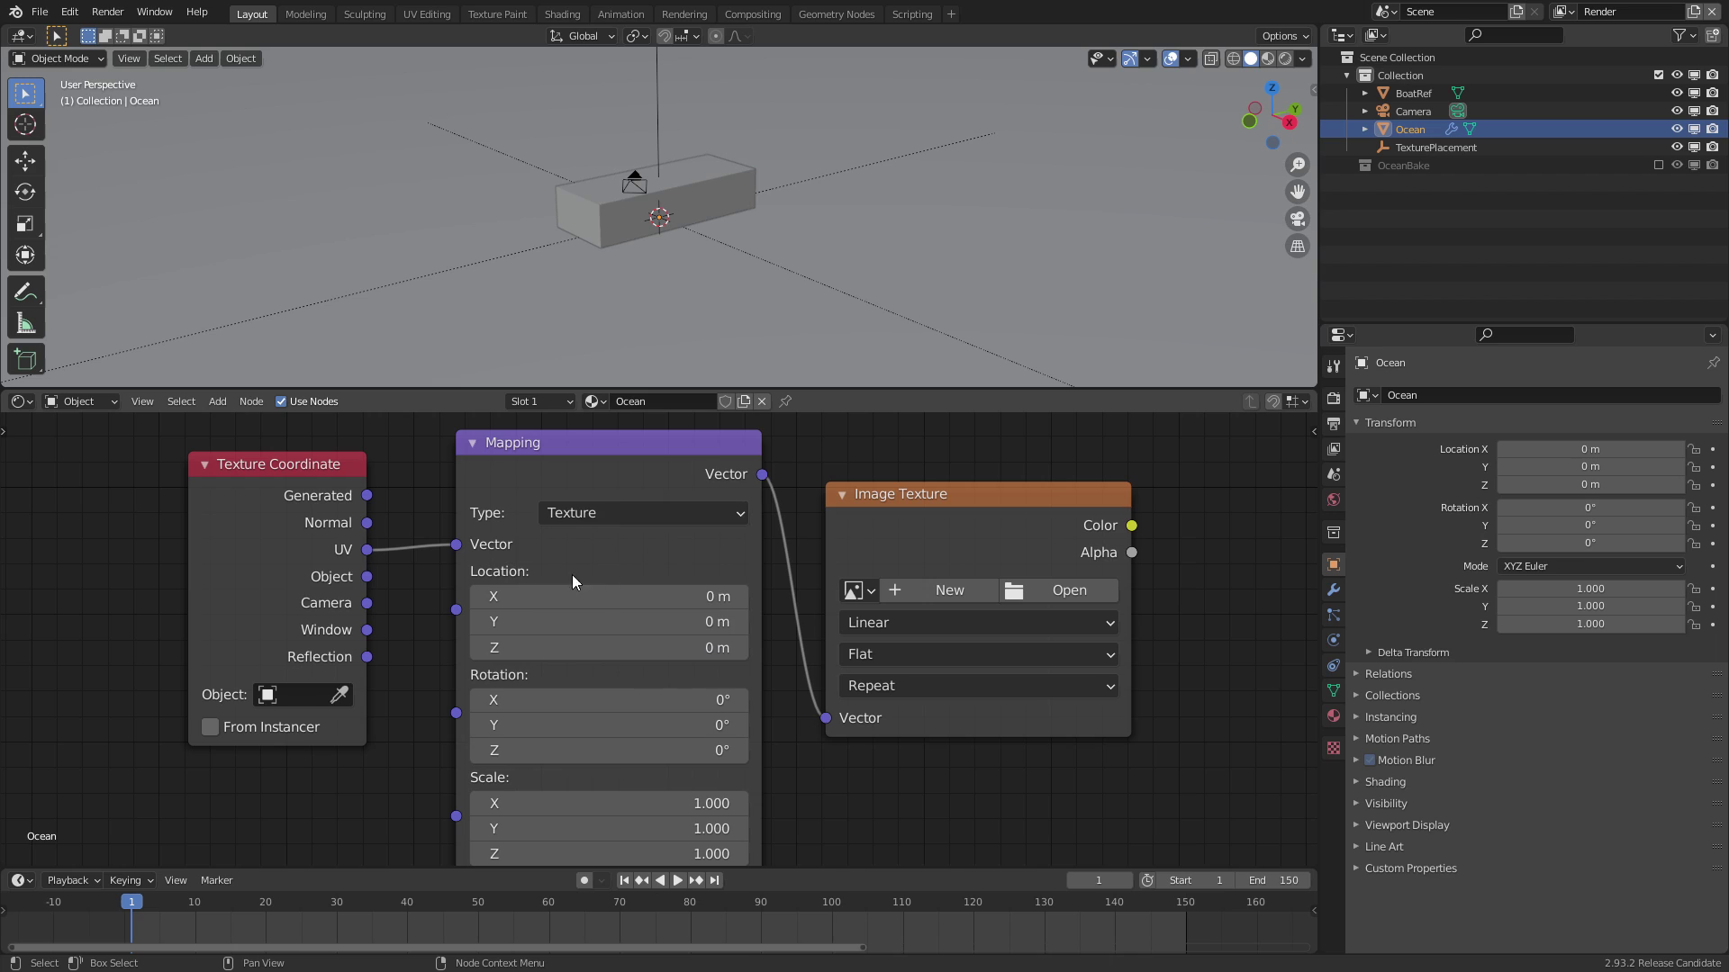
Feed the Texture Coordinate node's Object output into the Mapping node's Vector input, with TexturePlacement as the reference object
drag(299, 500, 227, 500)
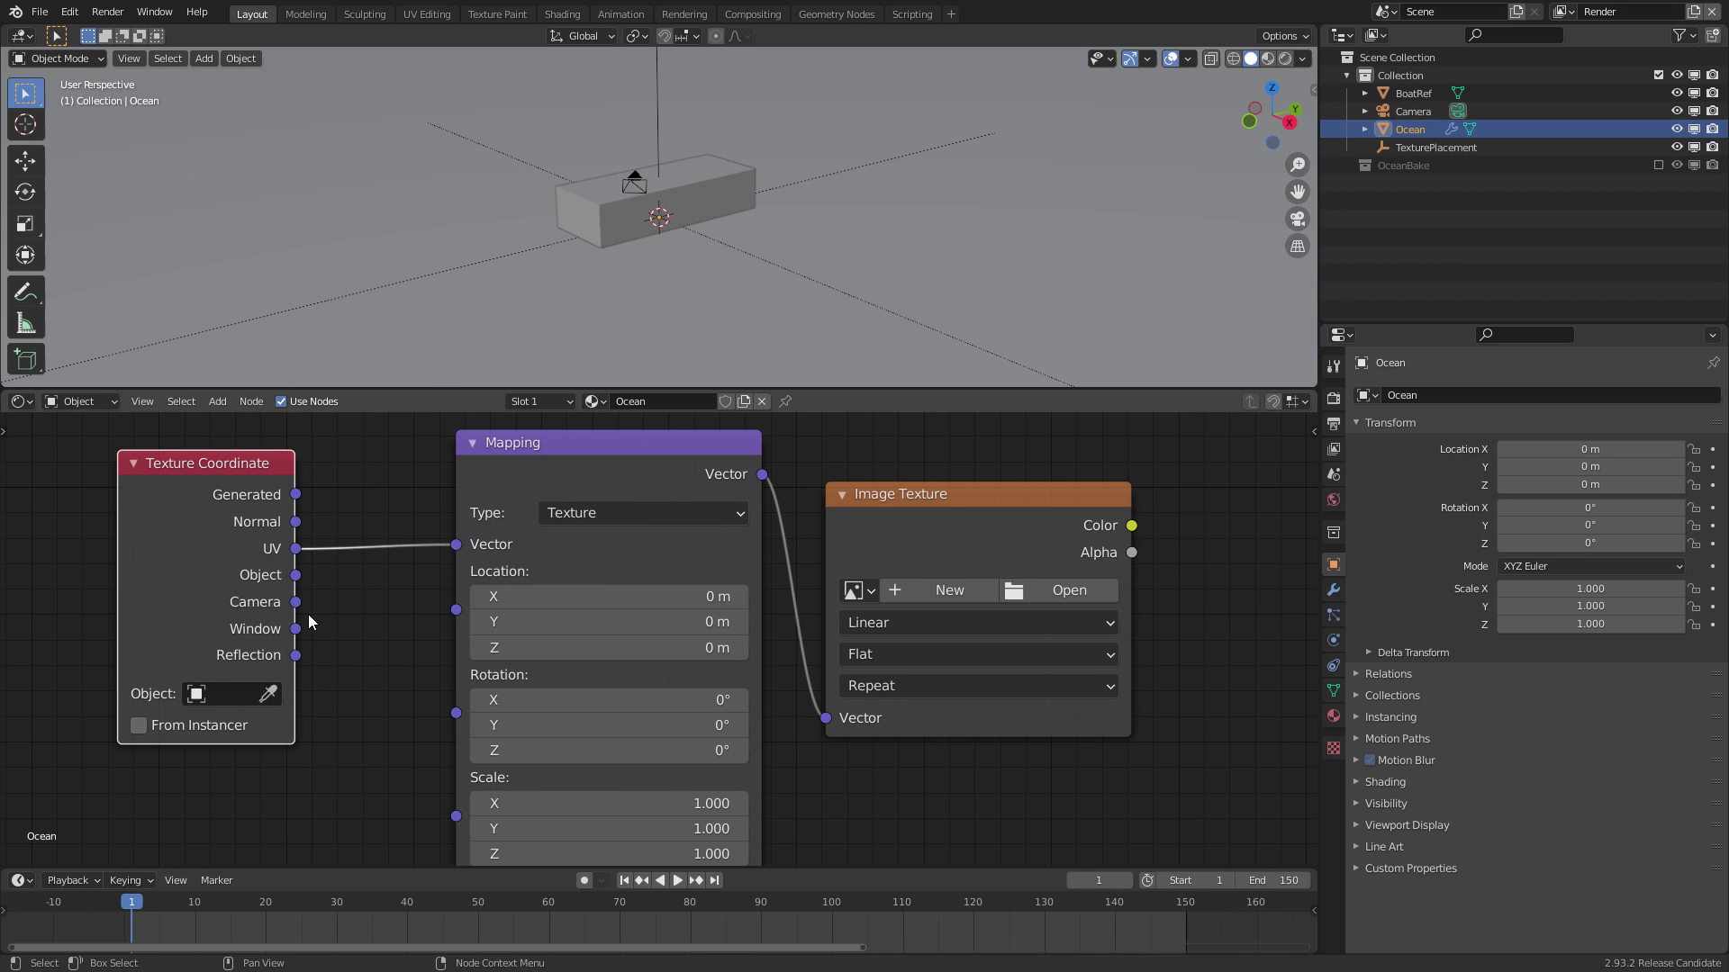
drag(296, 576, 456, 546)
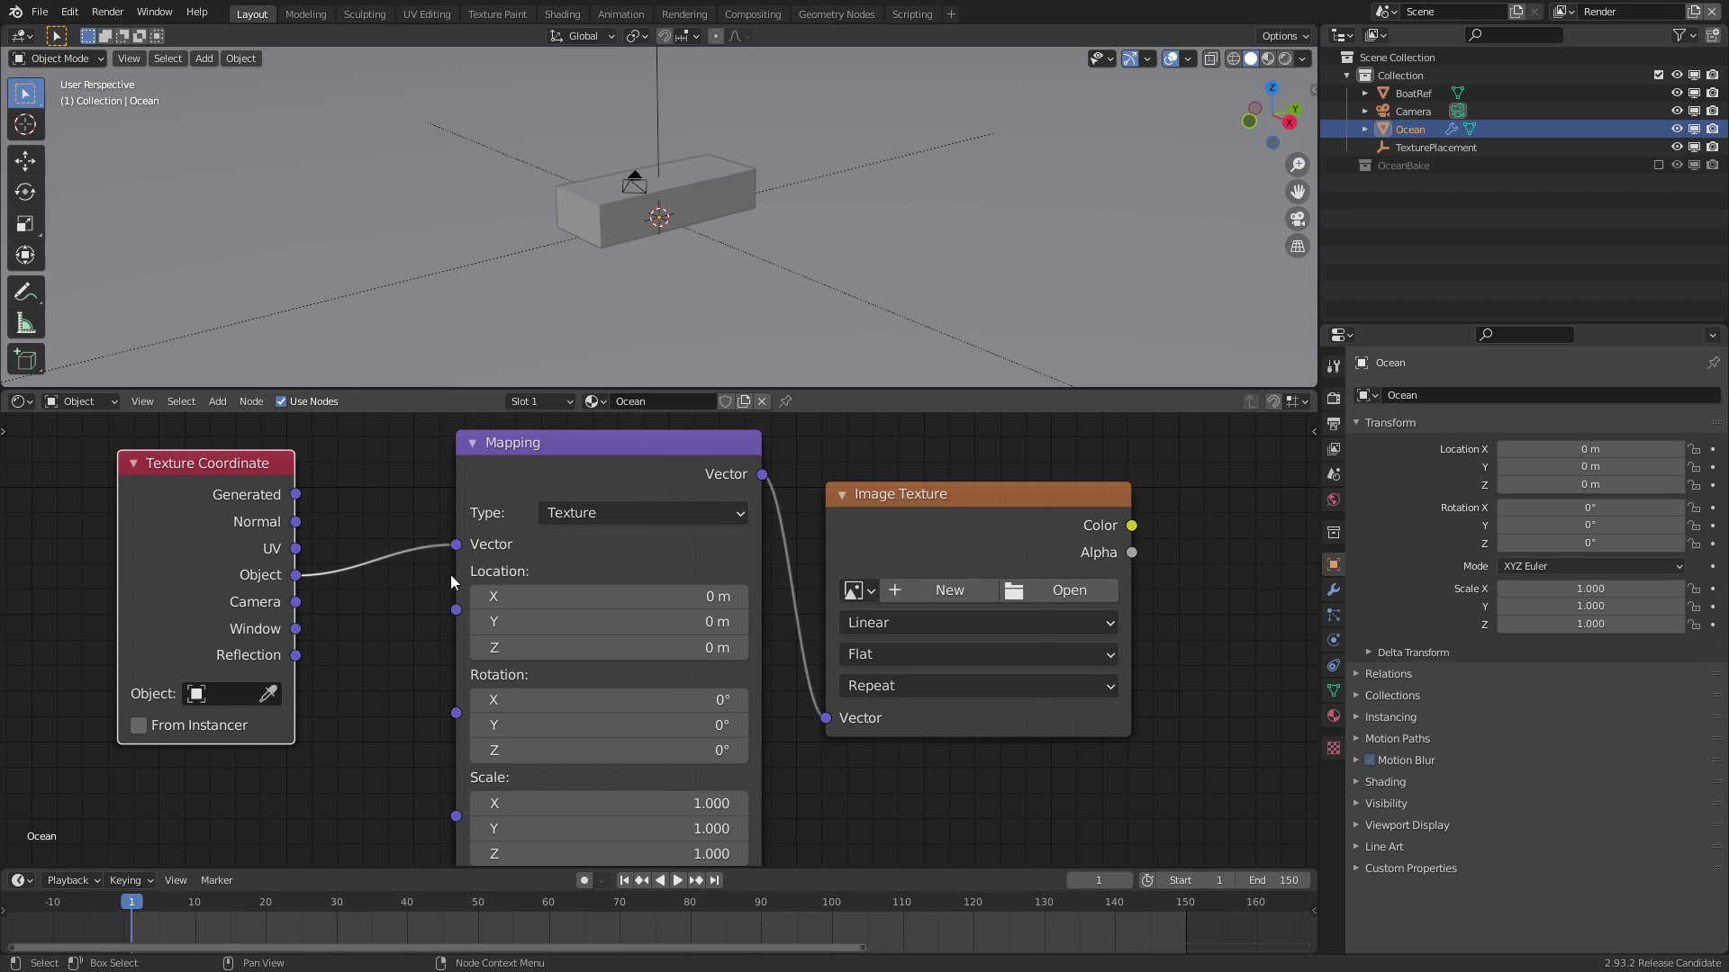
click(209, 694)
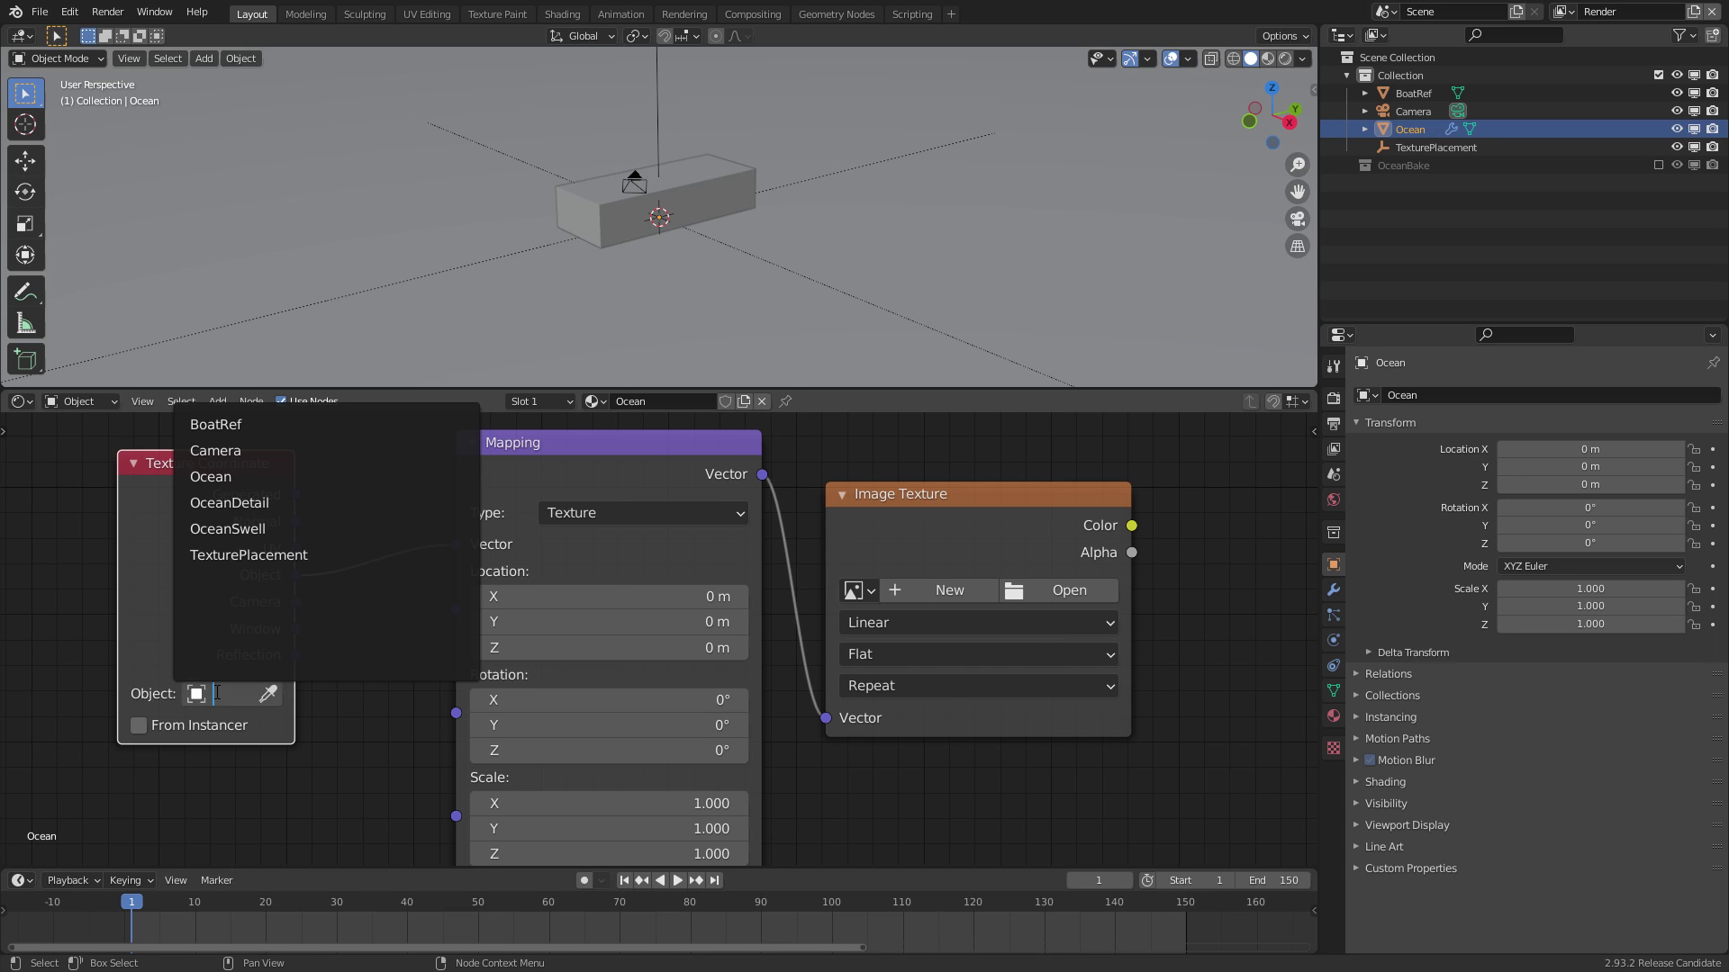
click(264, 561)
Set the Mapping node's scale to 300 on X, Y and Z
middle_drag(397, 694, 377, 618)
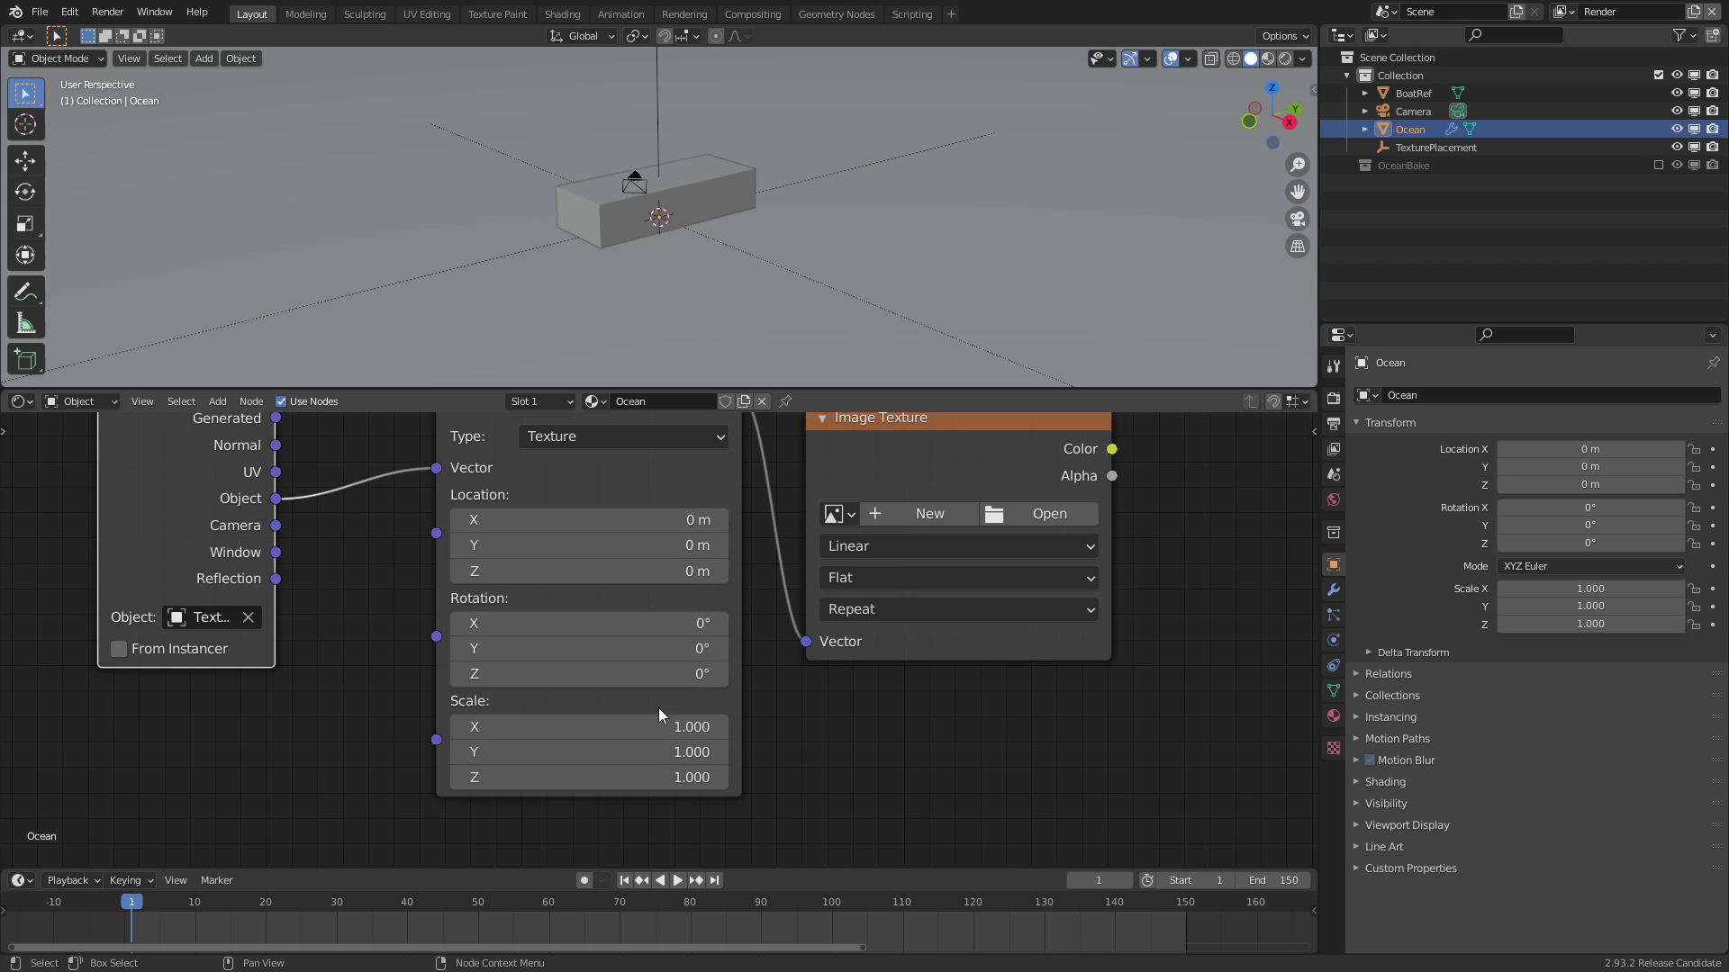
click(644, 735)
key(Escape)
click(638, 730)
text(300)
key(Tab)
text(300)
key(Tab)
text(300)
Set the Mapping node's location to -150 m on both X and Y
key(Tab)
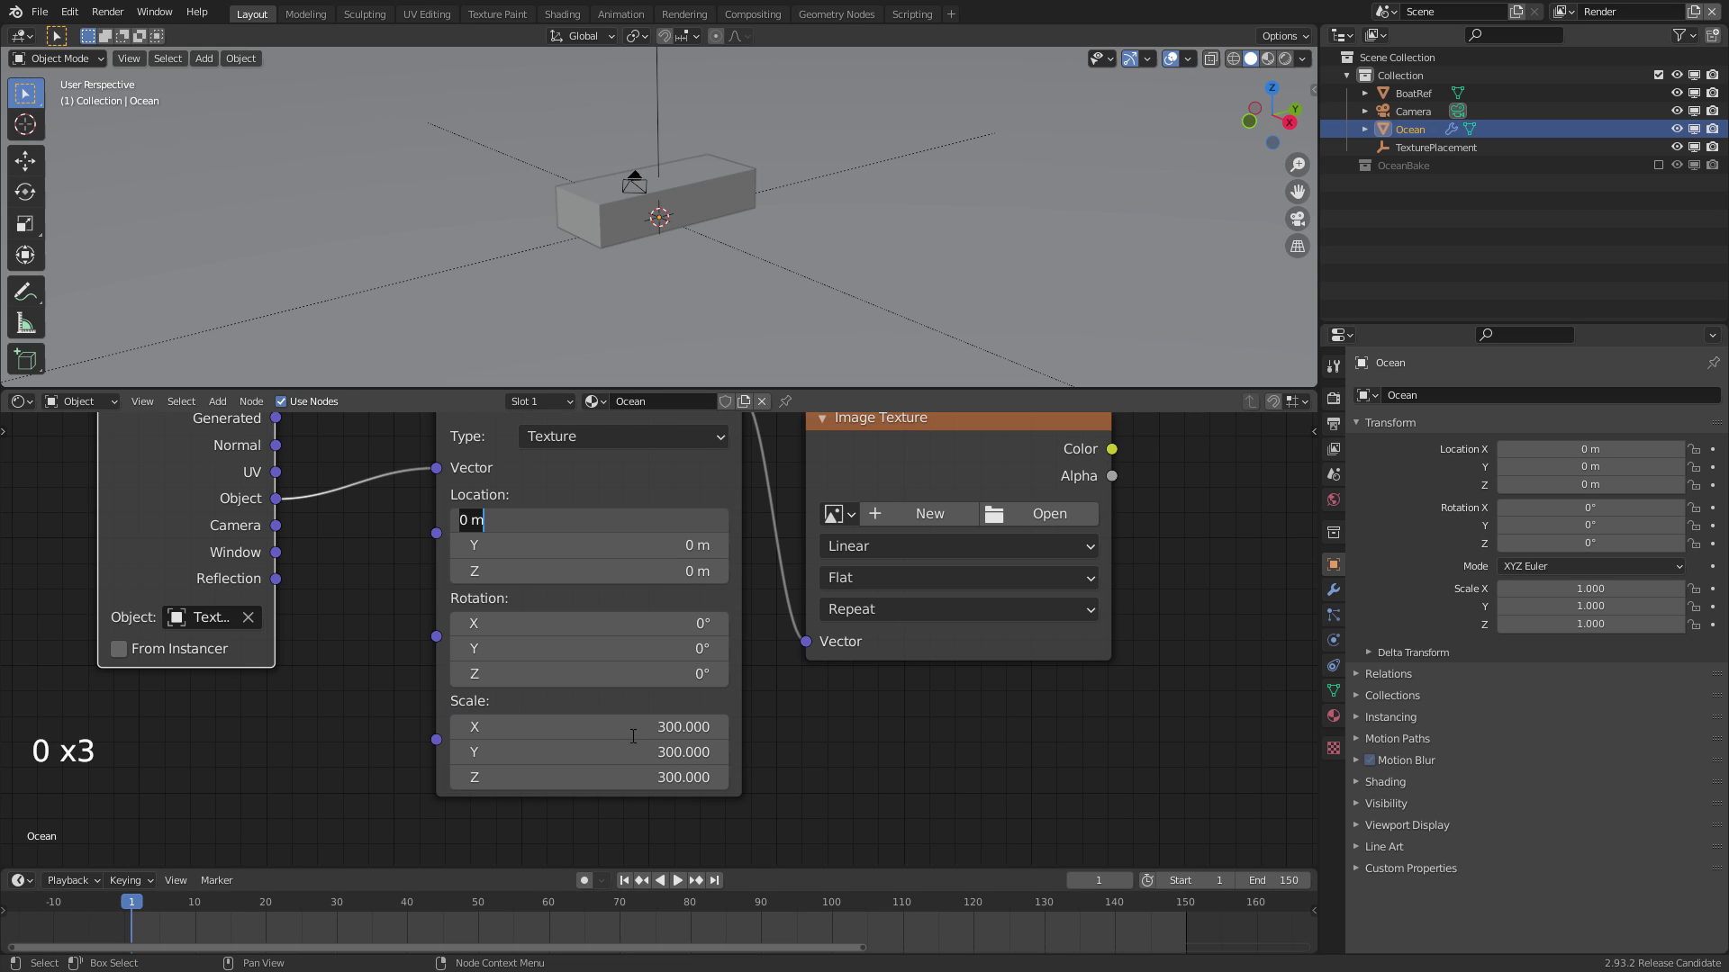
text(-150)
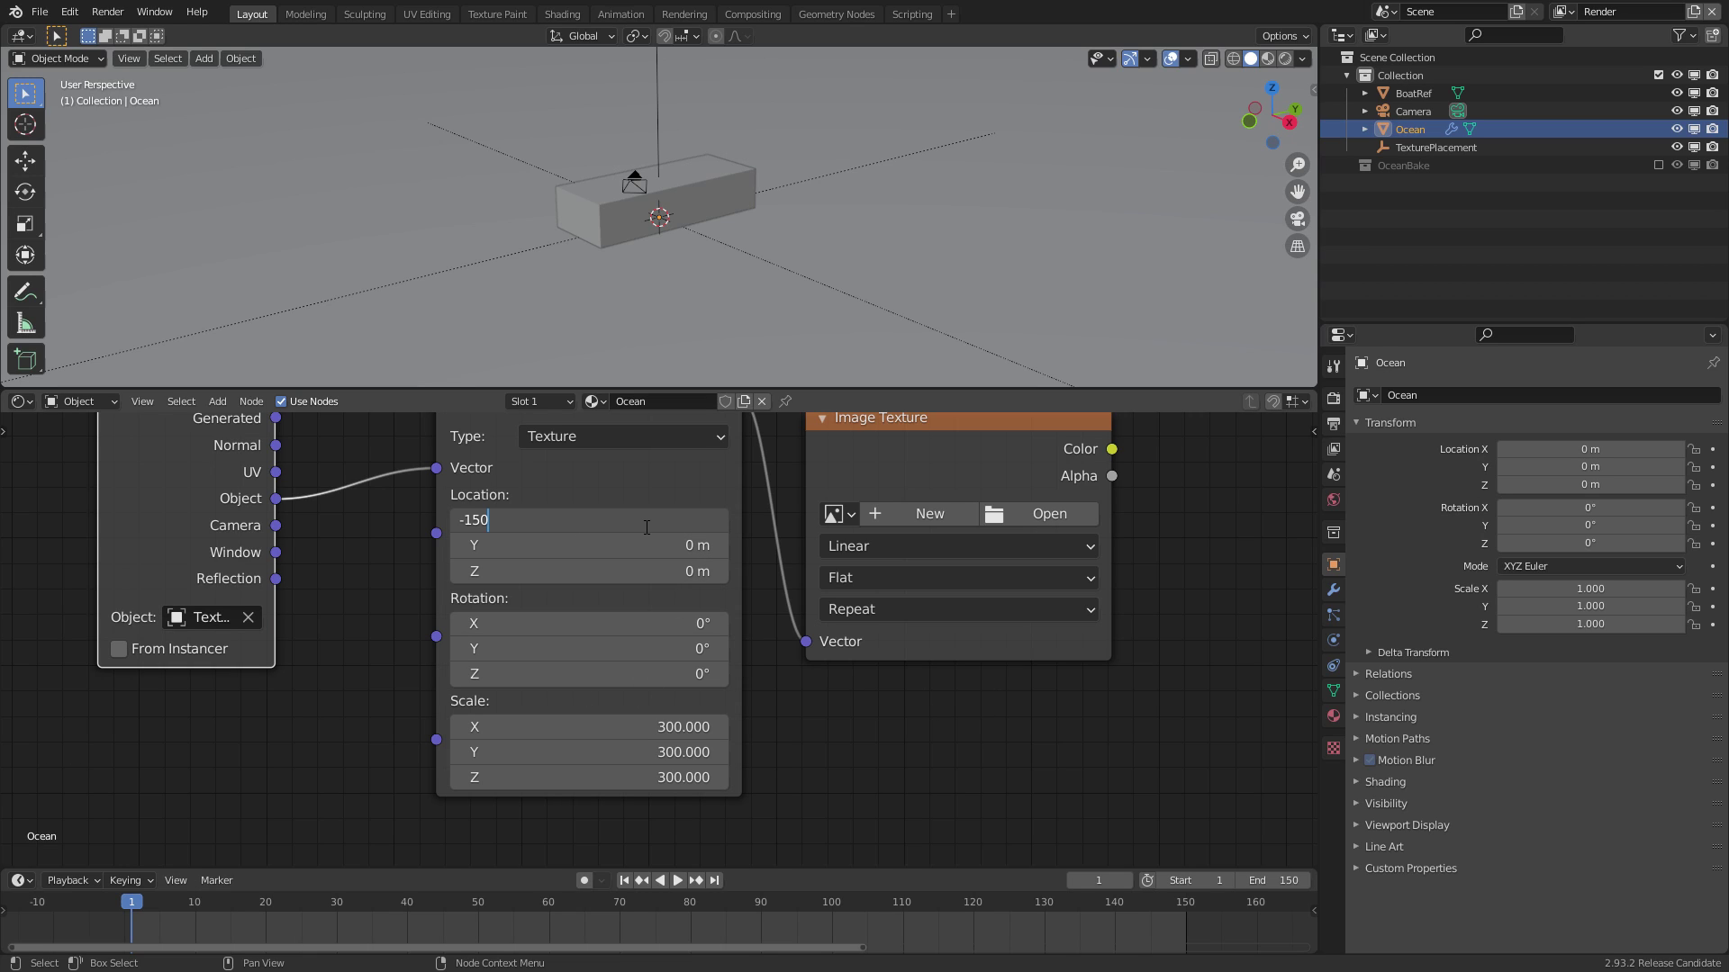
key(Tab)
text(-150)
key(Tab)
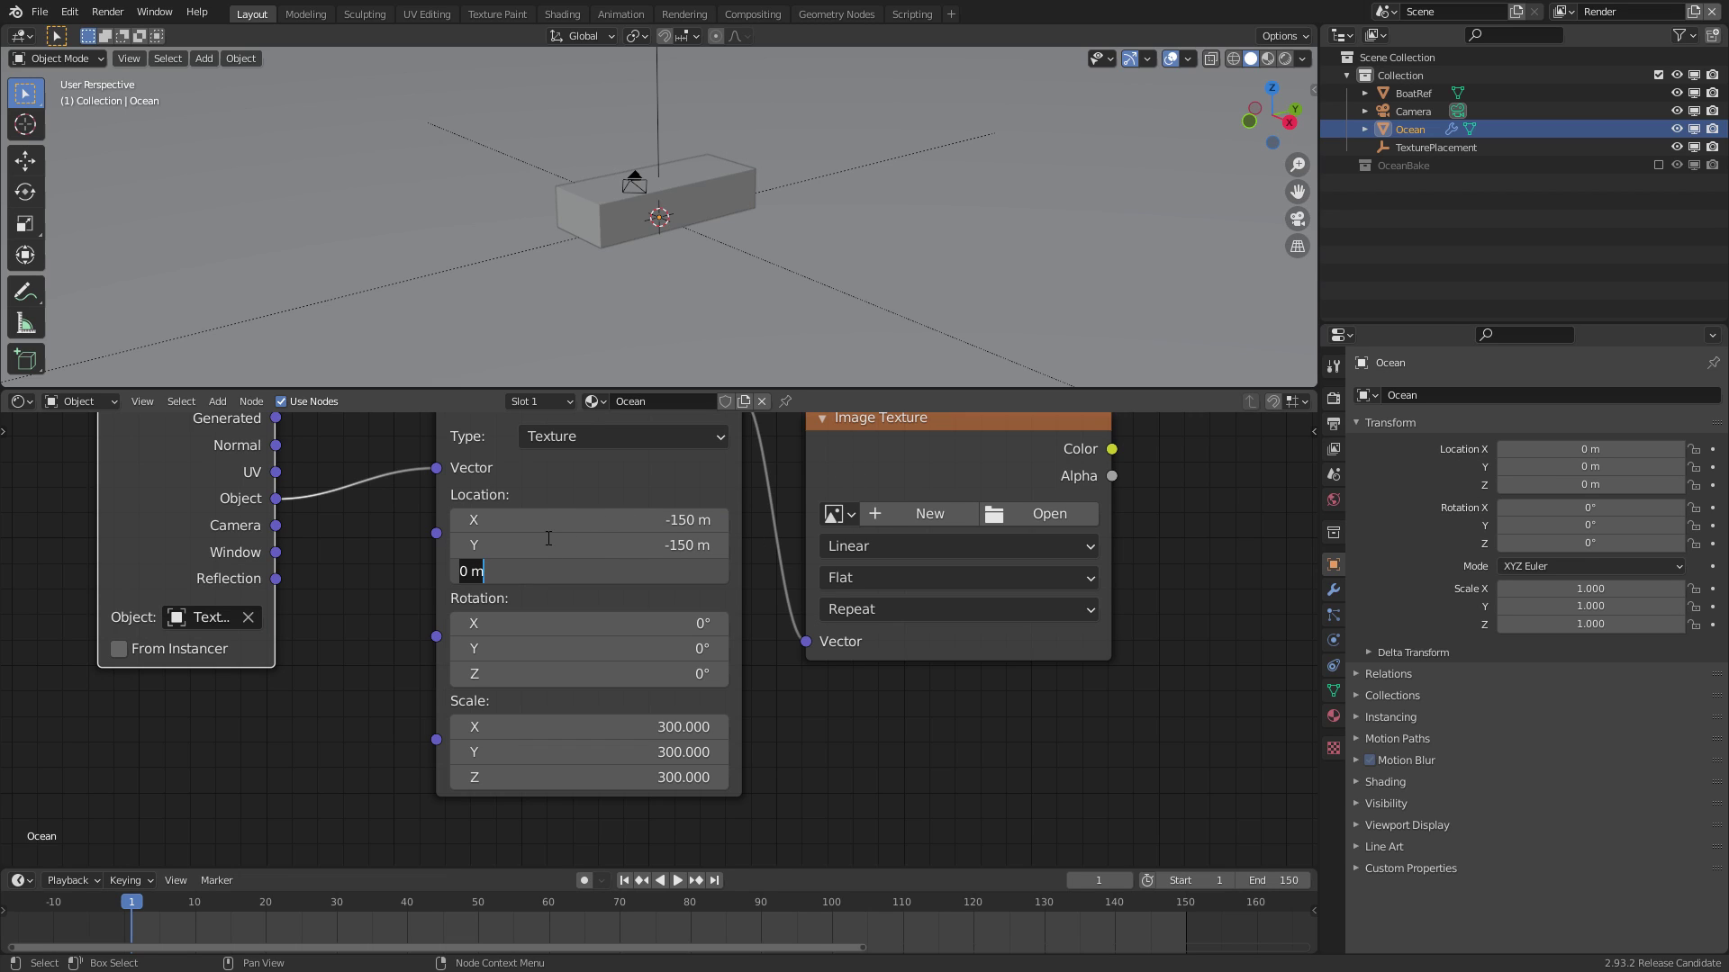
key(Return)
Load the entire EXR displacement sequence starting at disp_0001.exr from Z:\Cache\Ocean\Recording\OceanSwell into the Image Texture node
middle_drag(879, 724, 802, 779)
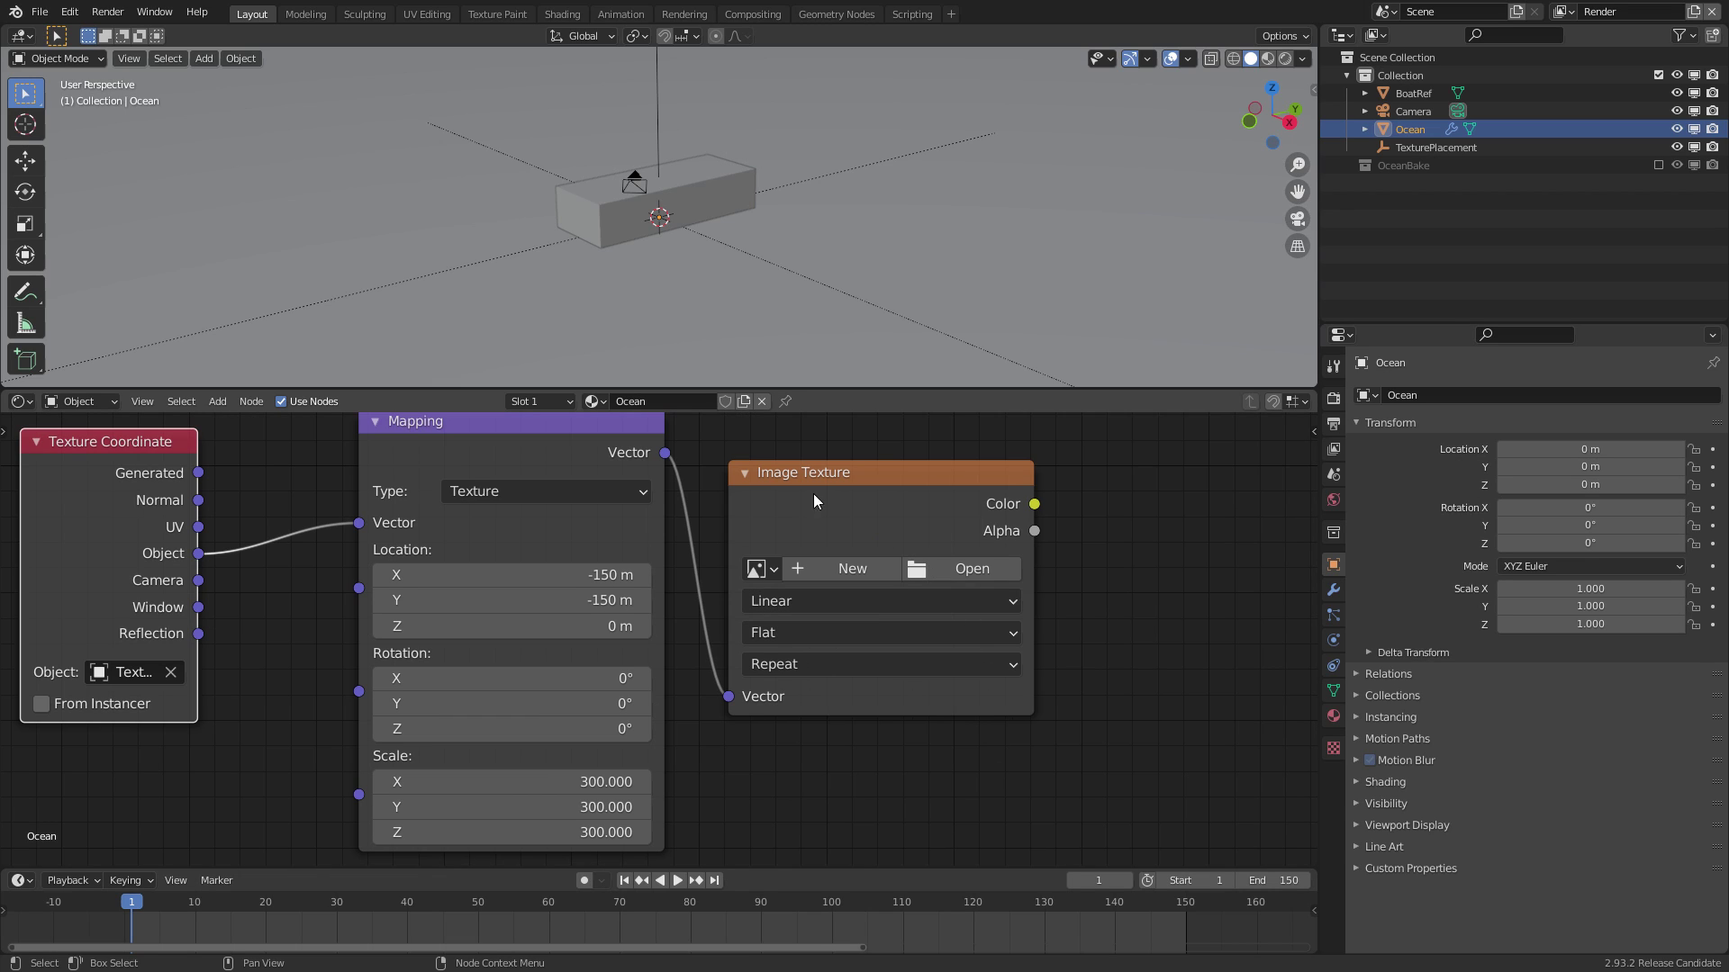
click(982, 570)
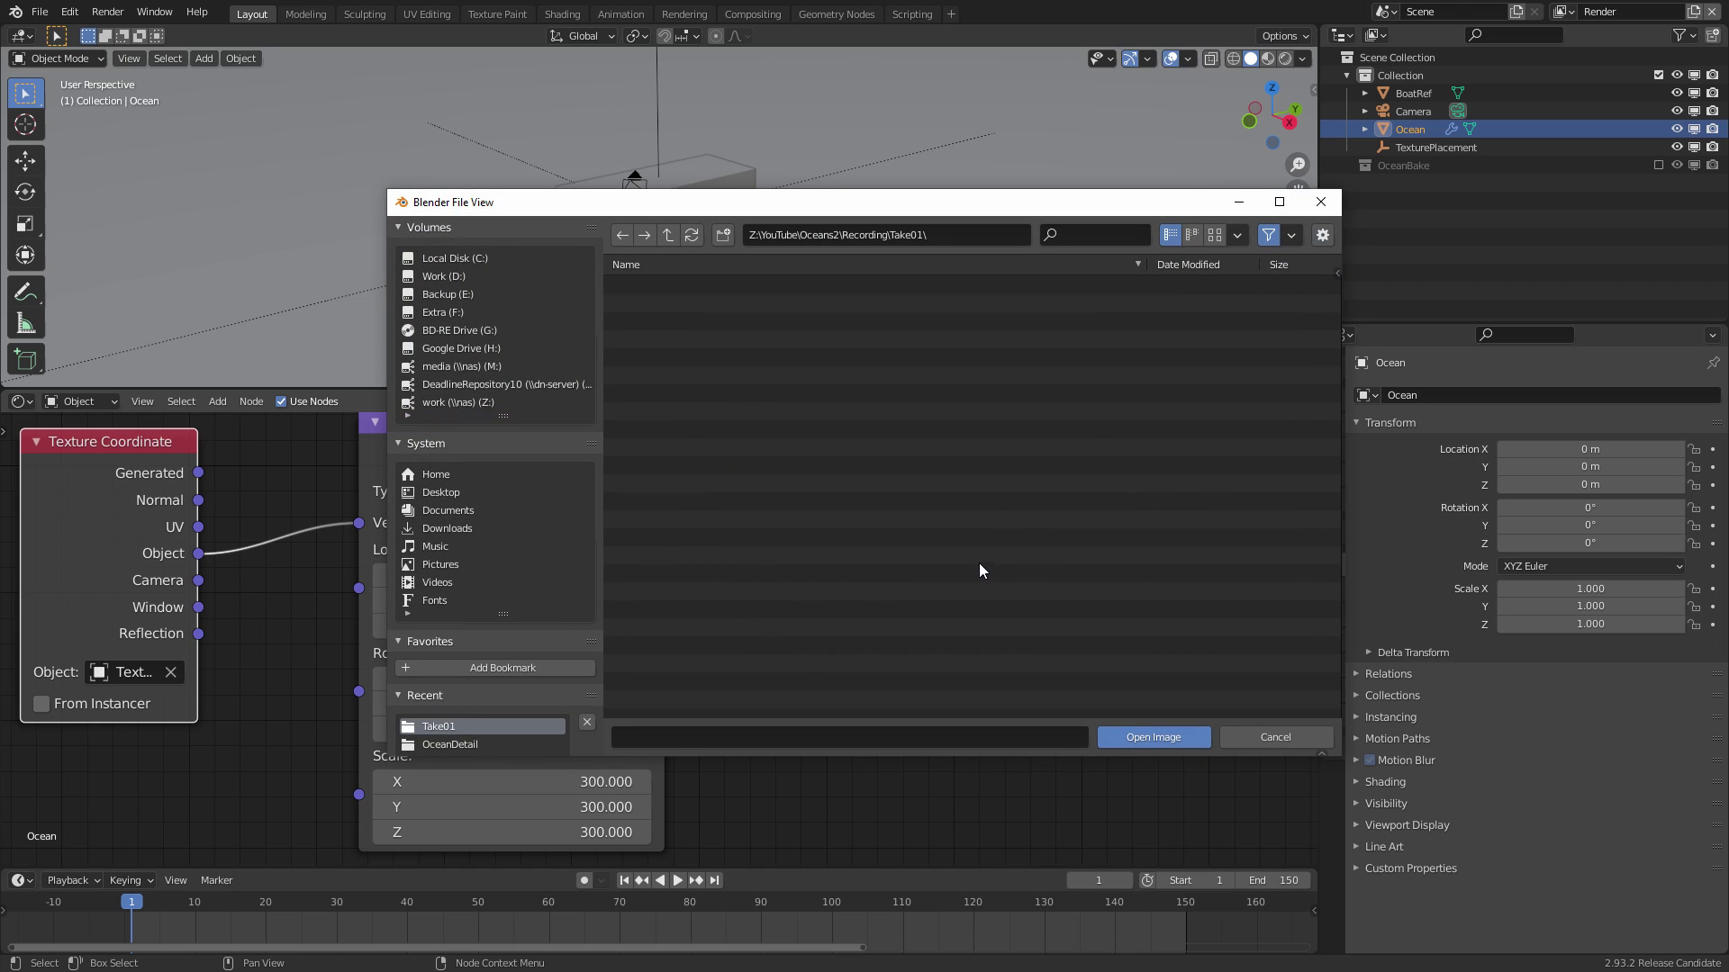
double_click(694, 284)
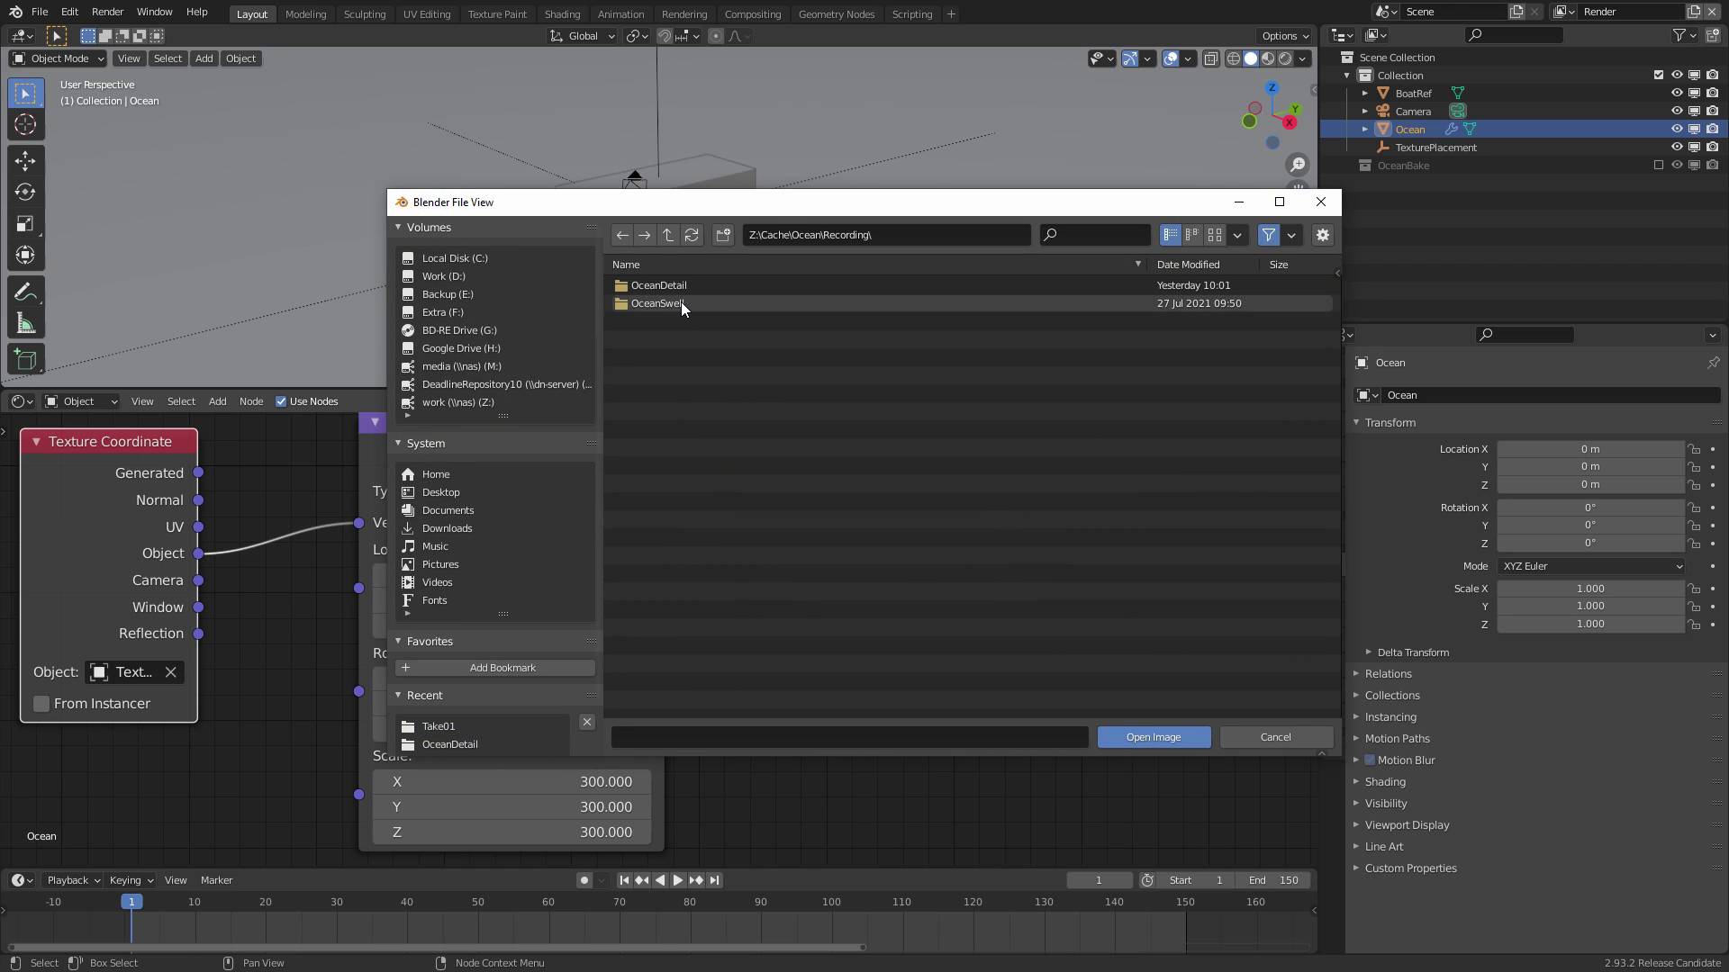
double_click(682, 302)
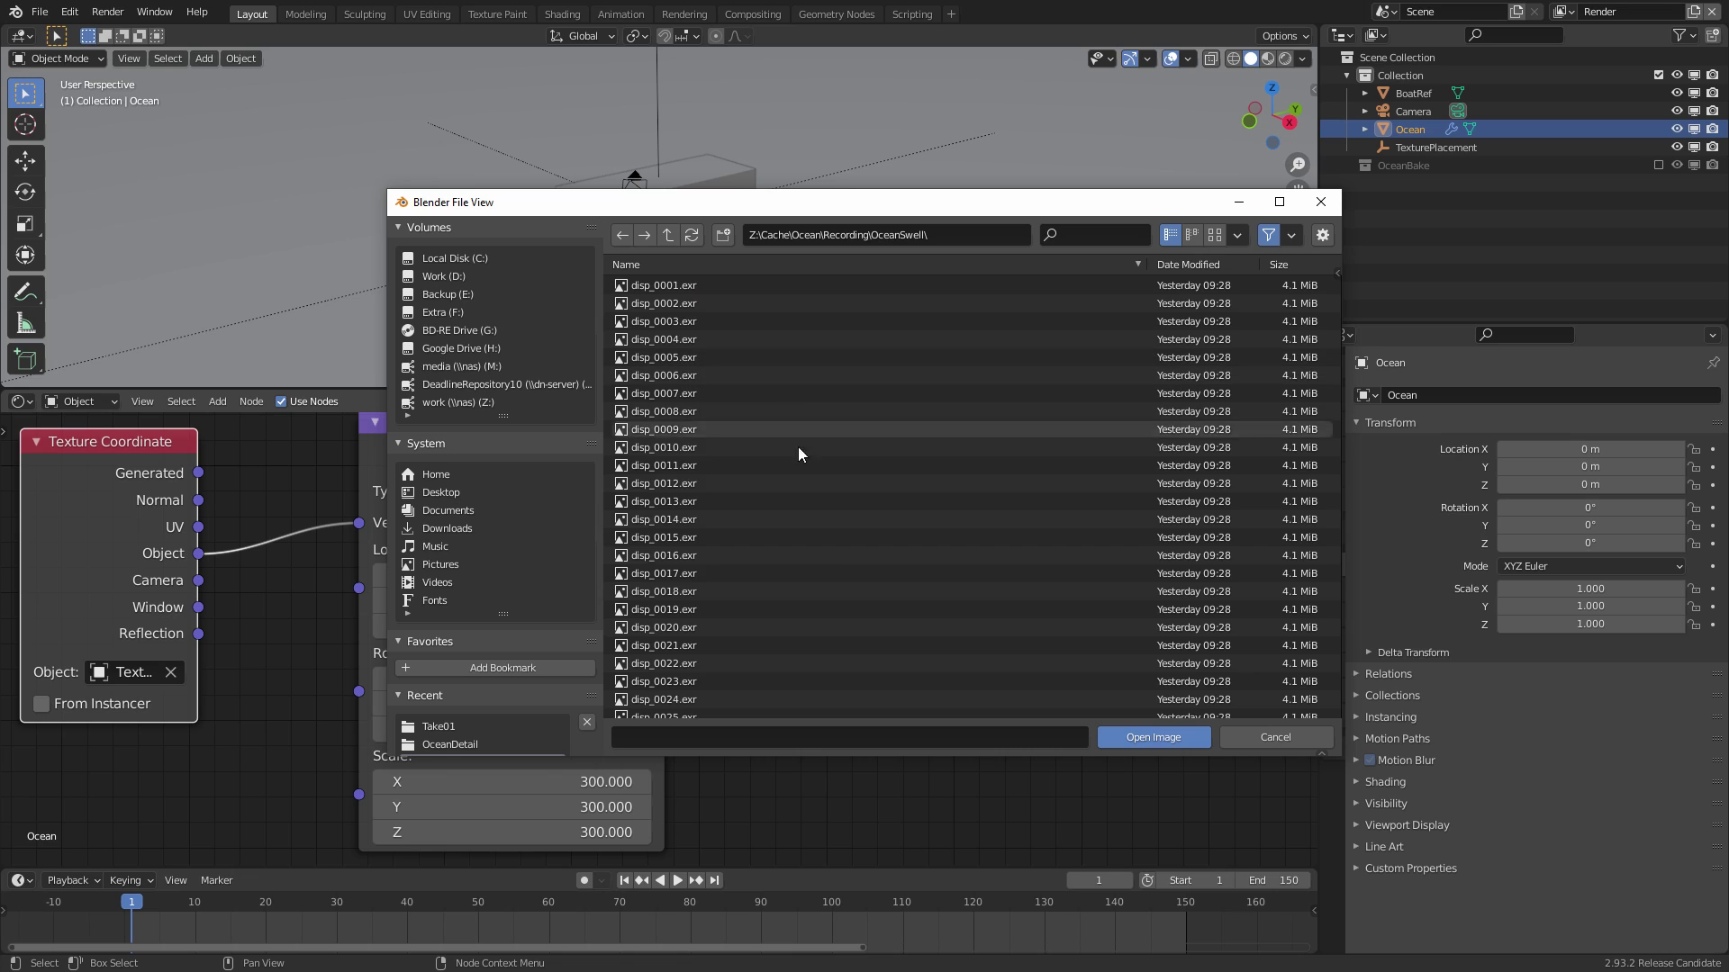
click(671, 338)
click(673, 286)
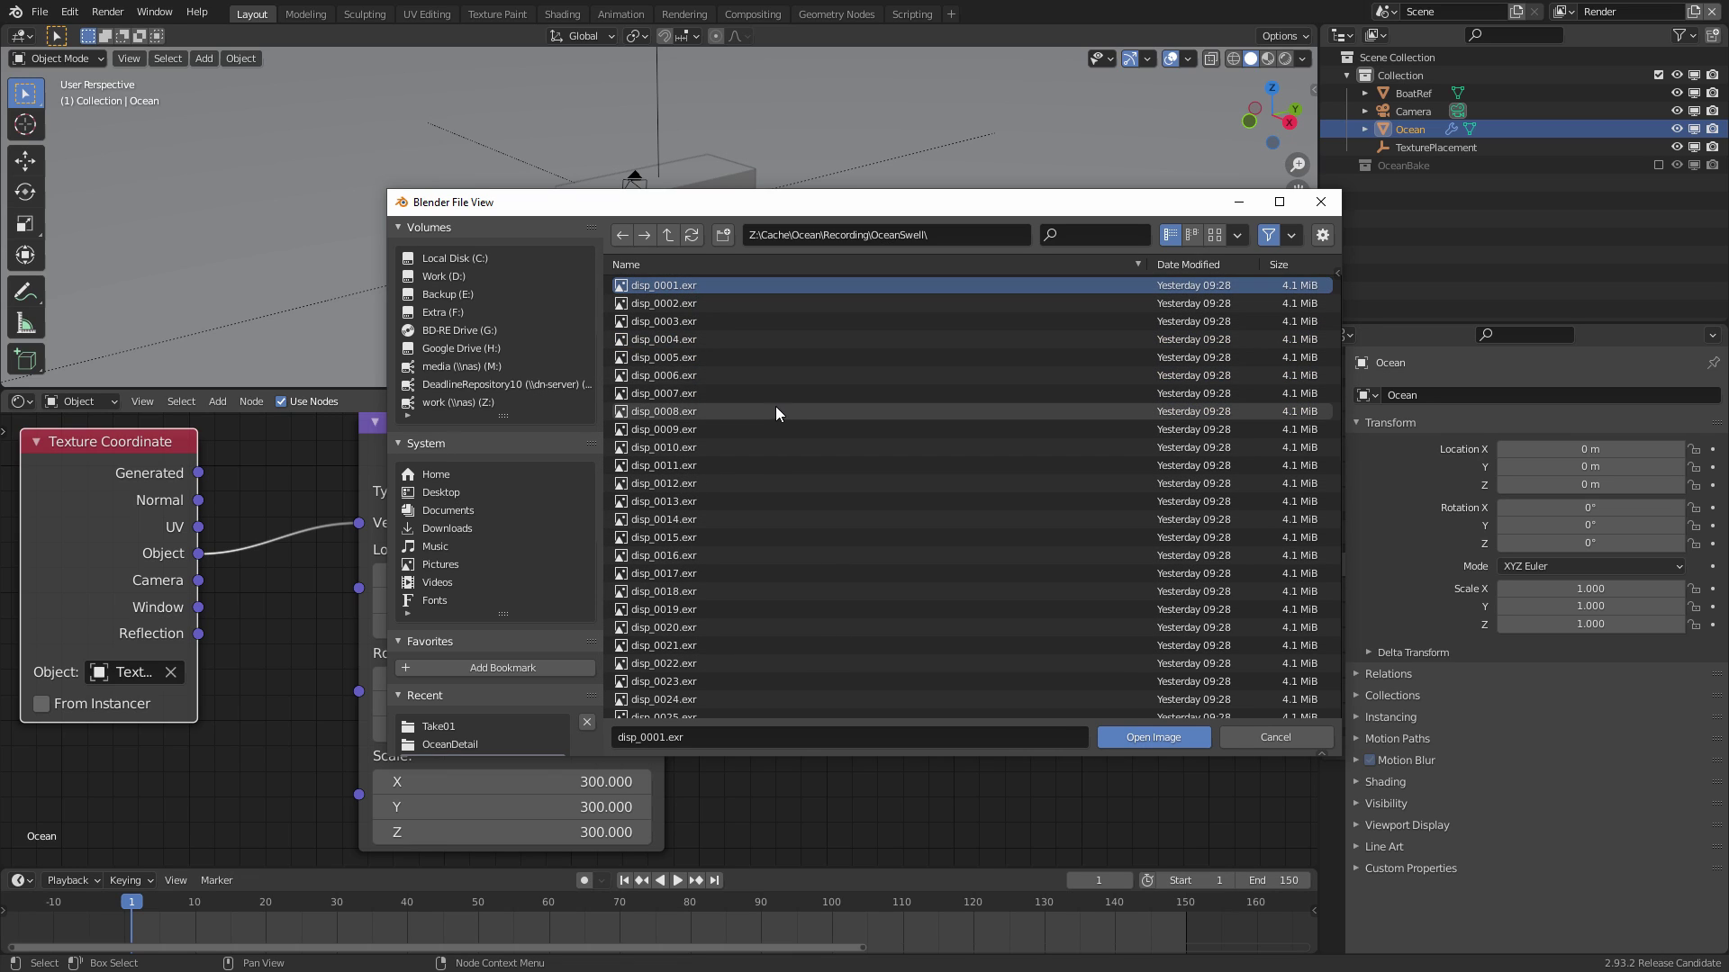
key(a)
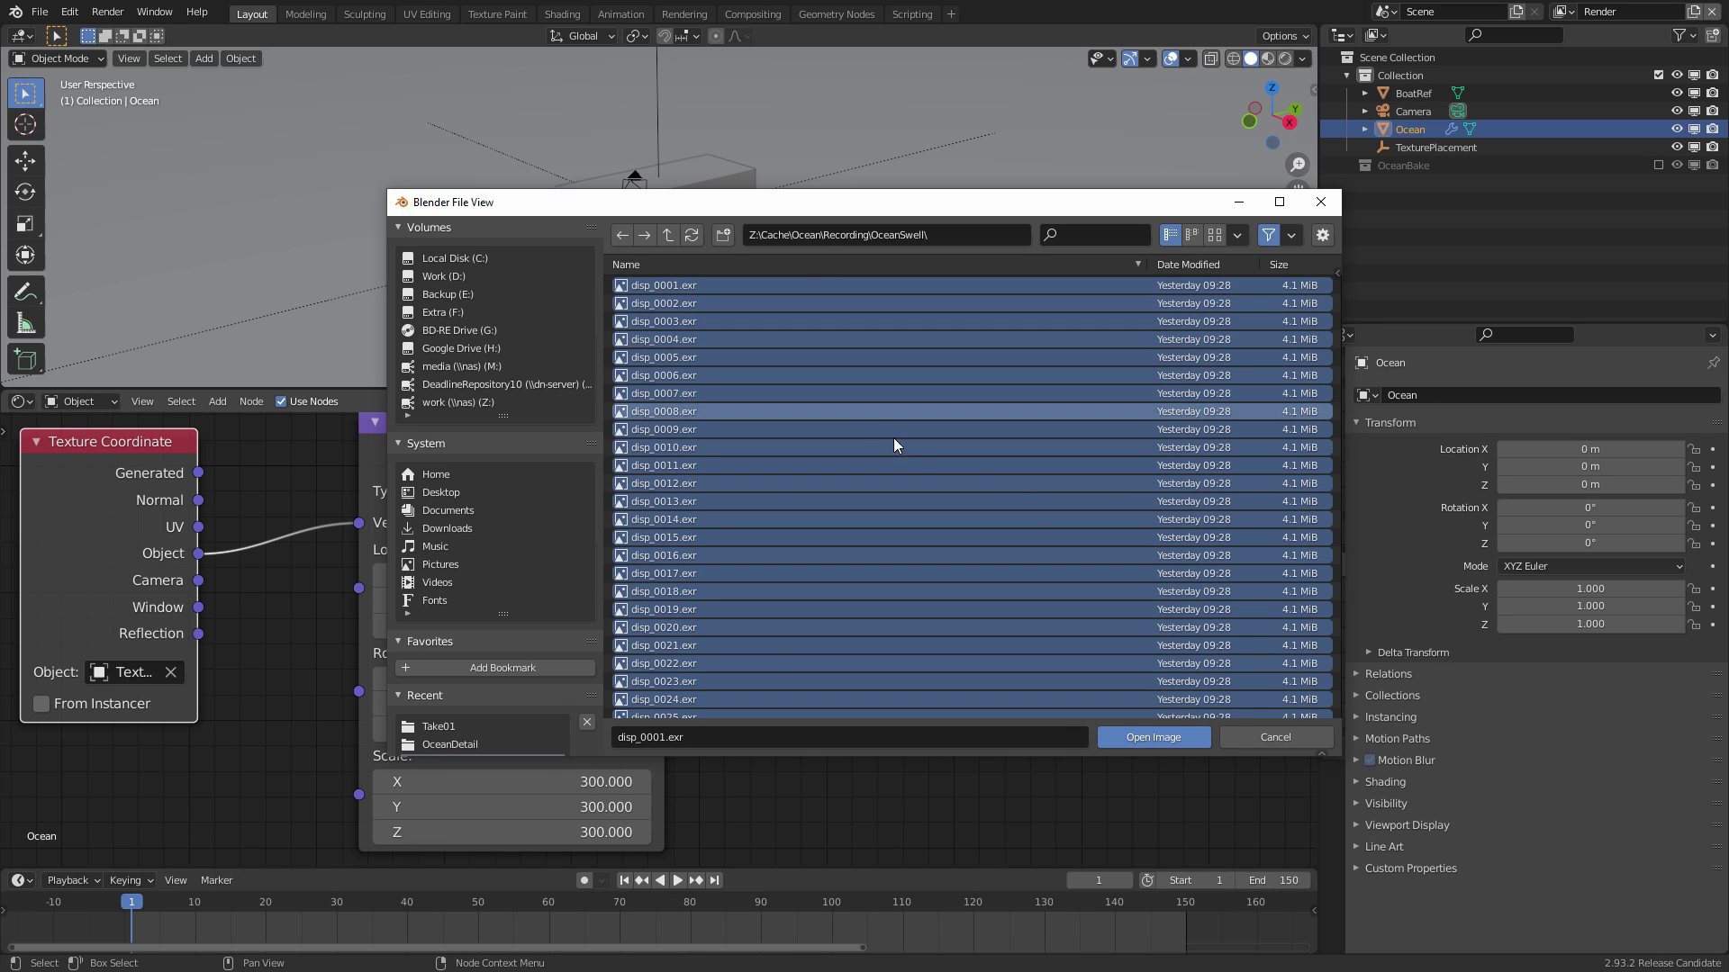
click(1159, 738)
Set the Vector Displacement node's space to World Space
middle_drag(1163, 742, 1116, 569)
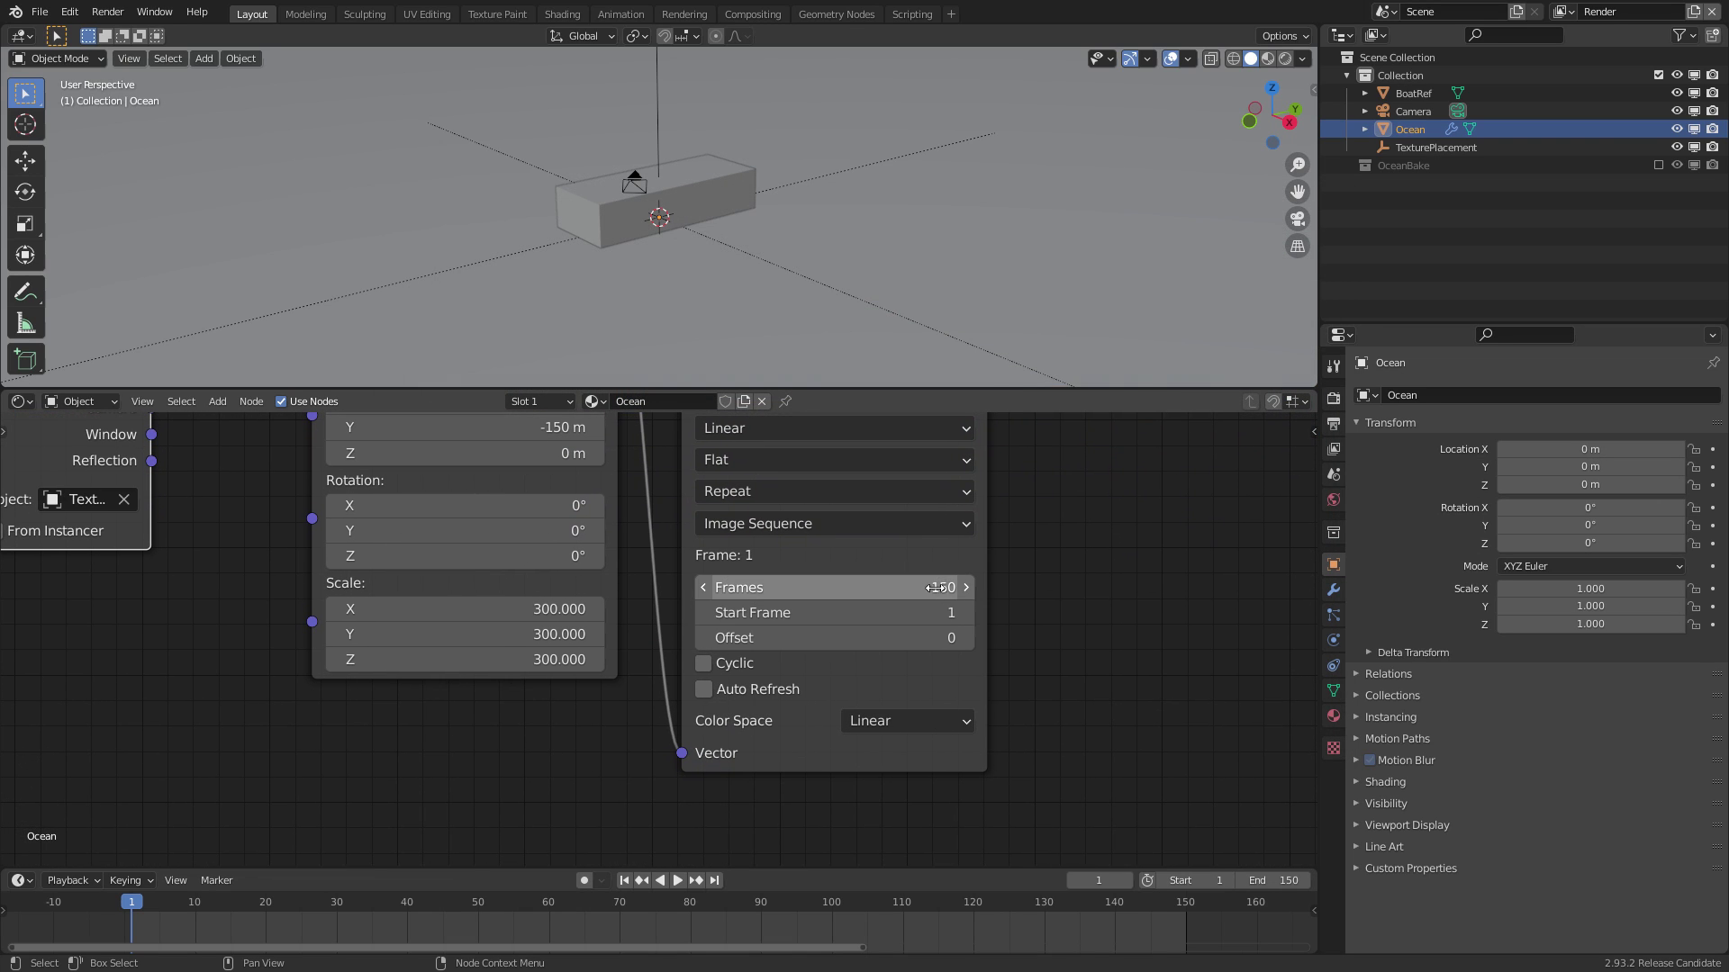
scroll(851, 668, down, 3)
drag(1028, 659, 1058, 687)
middle_drag(1035, 702, 699, 589)
ctrl+middle_drag(699, 589, 846, 548)
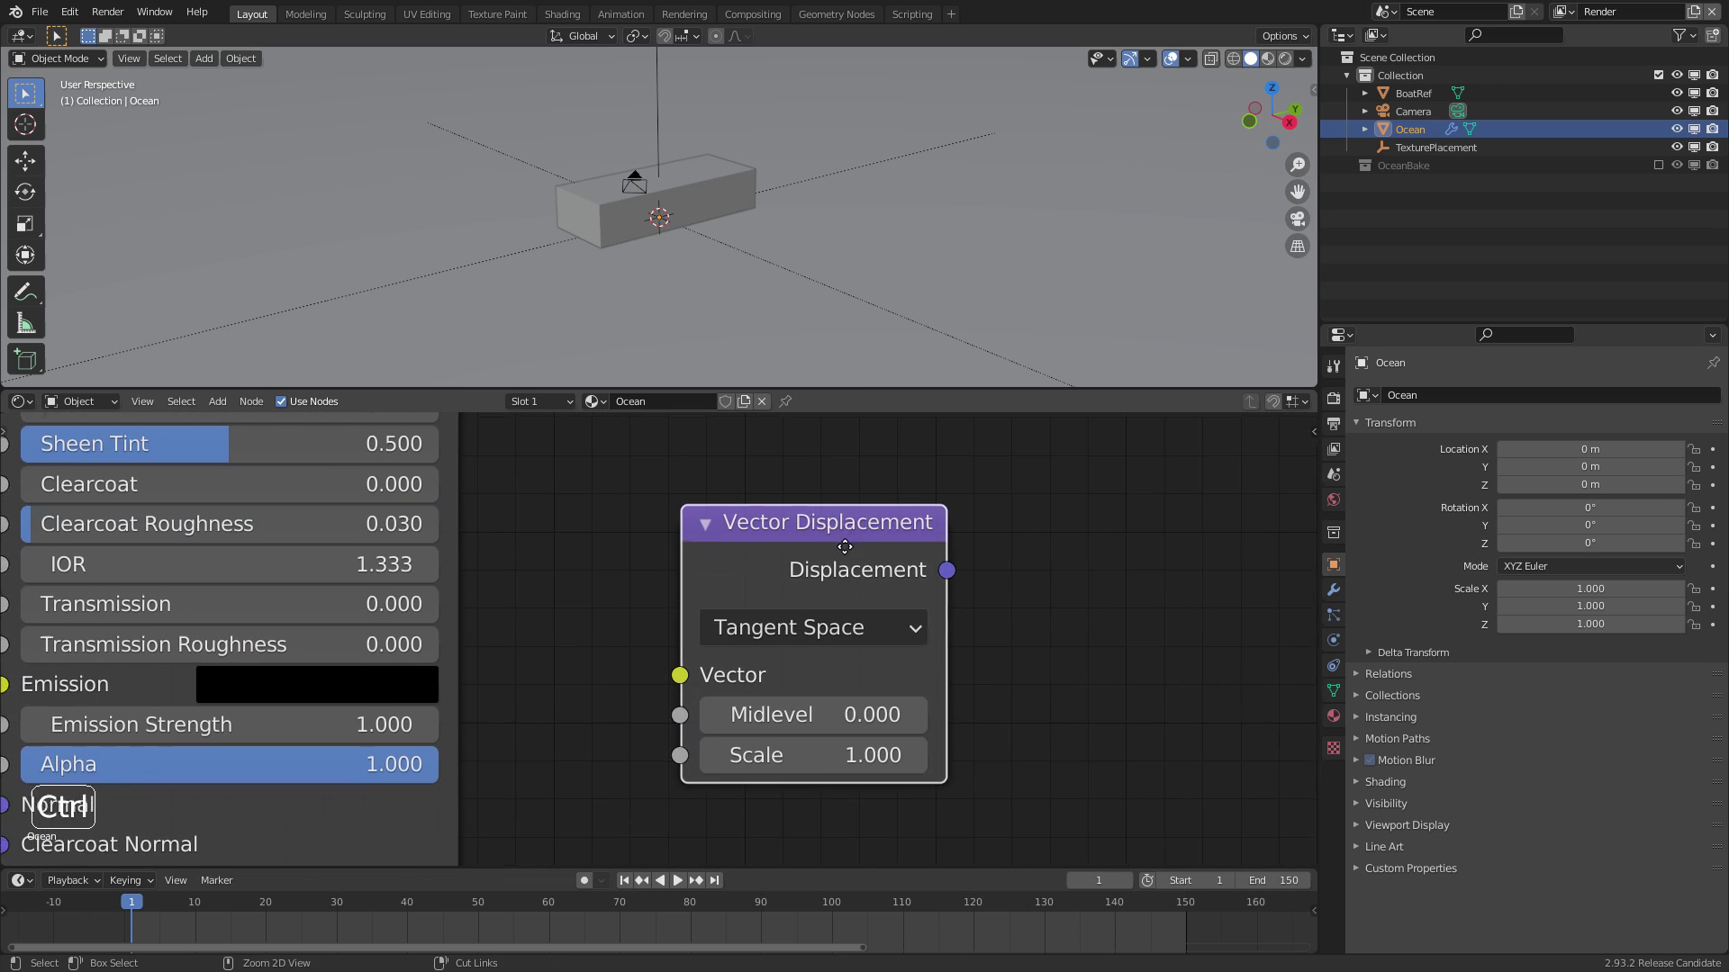
click(815, 630)
click(801, 759)
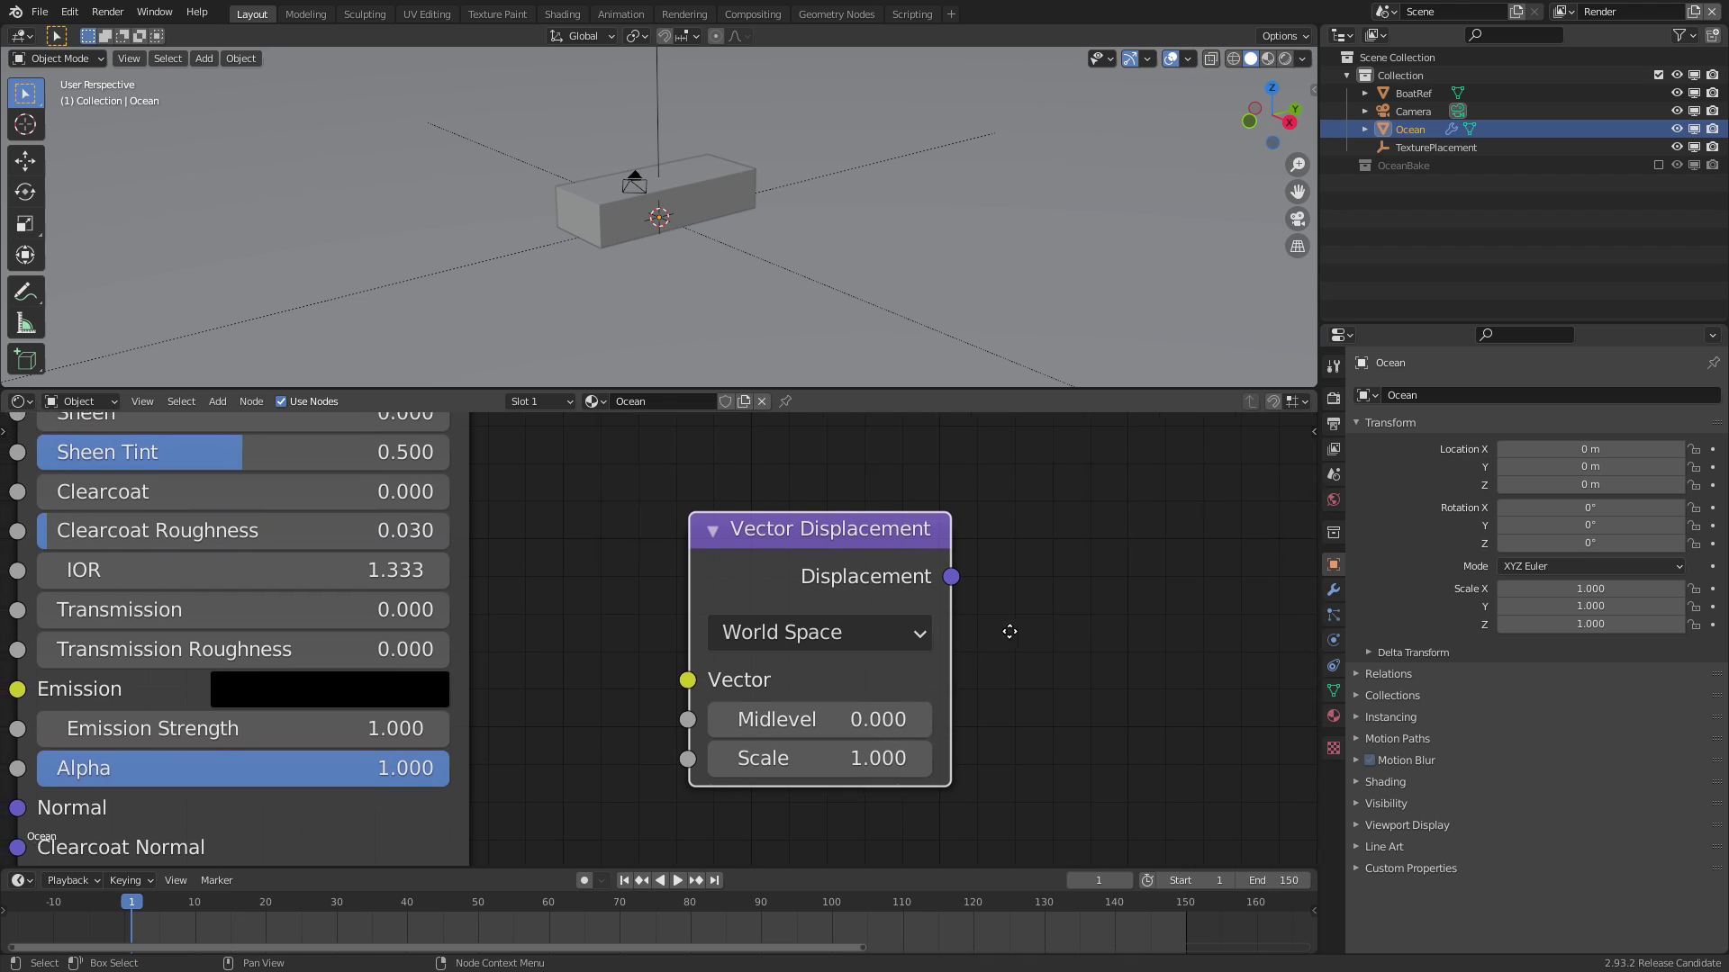
Move the Texture Coordinate, Mapping and Image Texture nodes together farther away from the Principled BSDF to make room for more nodes
ctrl+middle_drag(1003, 631, 238, 706)
middle_drag(237, 707, 733, 645)
middle_drag(771, 579, 926, 603)
drag(939, 632, 148, 547)
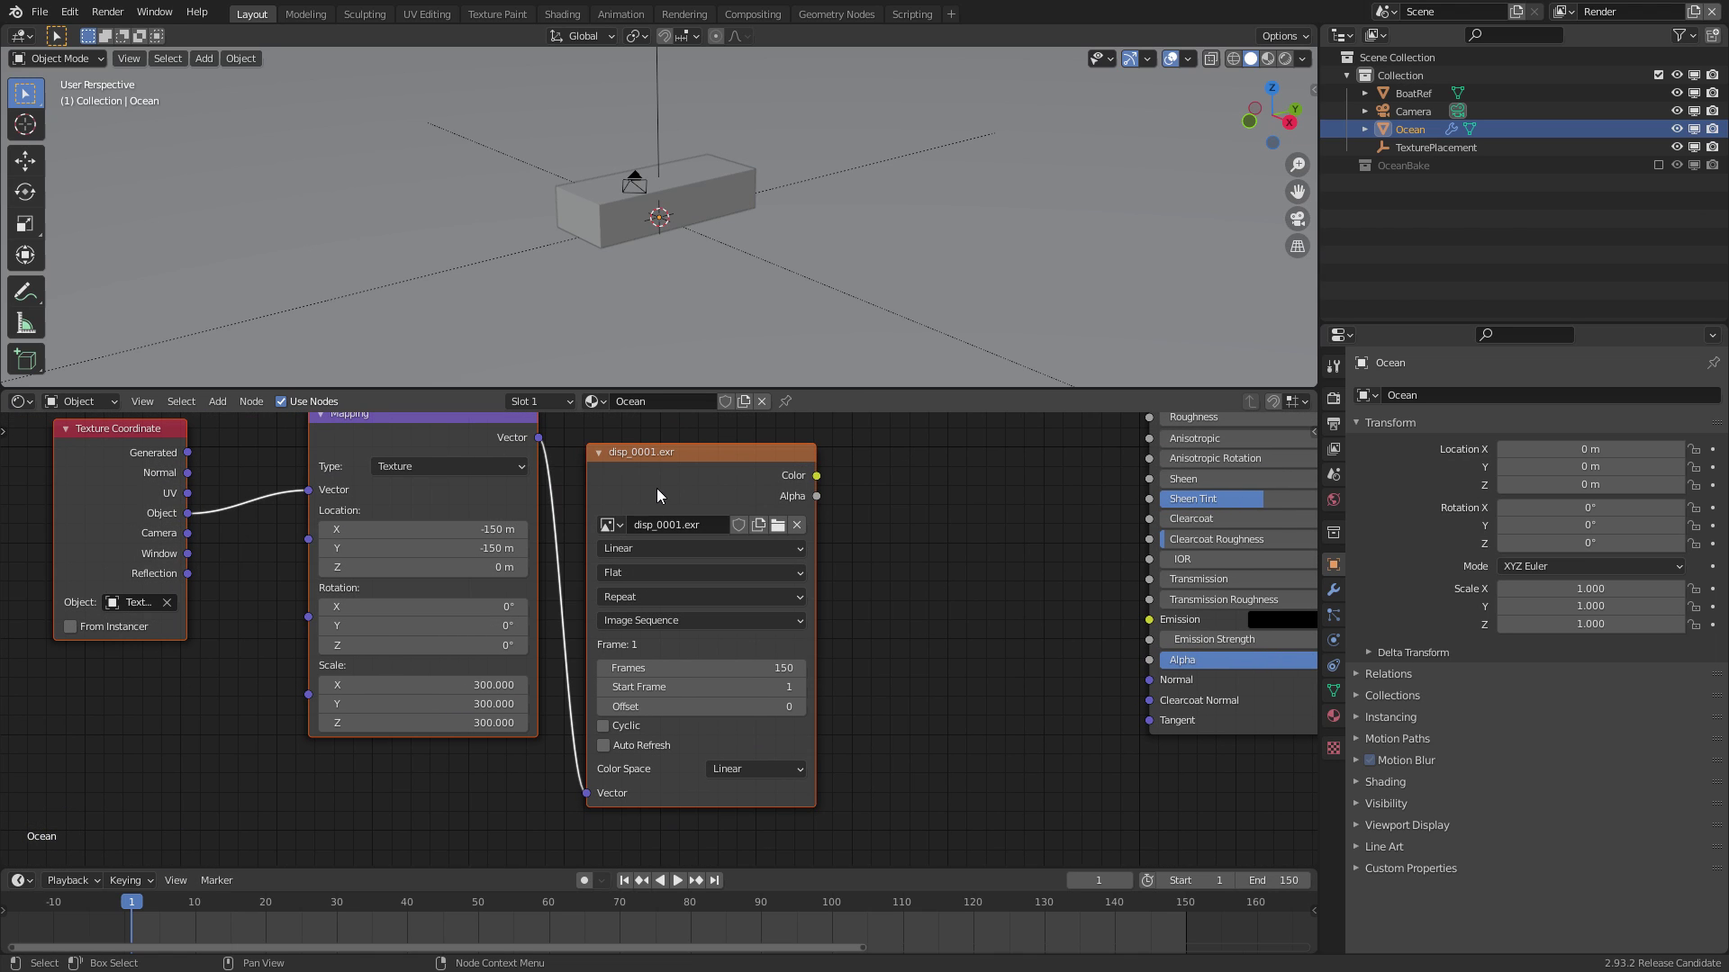
click(724, 452)
scroll(724, 452, up, 3)
middle_drag(724, 452, 467, 492)
Search for "se" and add a Separate RGB node fed by the image texture's Color output
click(767, 551)
key(Tab)
key(shift+a)
key(s)
key(BackSpace)
key(BackSpace)
text(se)
key(Down)
key(Return)
Search for "comb" and place a Combine RGB node after the Separate RGB node
key(shift+ctrl+a)
text(comb)
key(Down)
key(Return)
click(1026, 539)
Link Separate RGB's R to Combine RGB's R, G to B and B to G, and move Combine RGB slightly closer
drag(765, 612, 1039, 630)
drag(847, 638, 1020, 655)
middle_drag(1144, 500, 1040, 491)
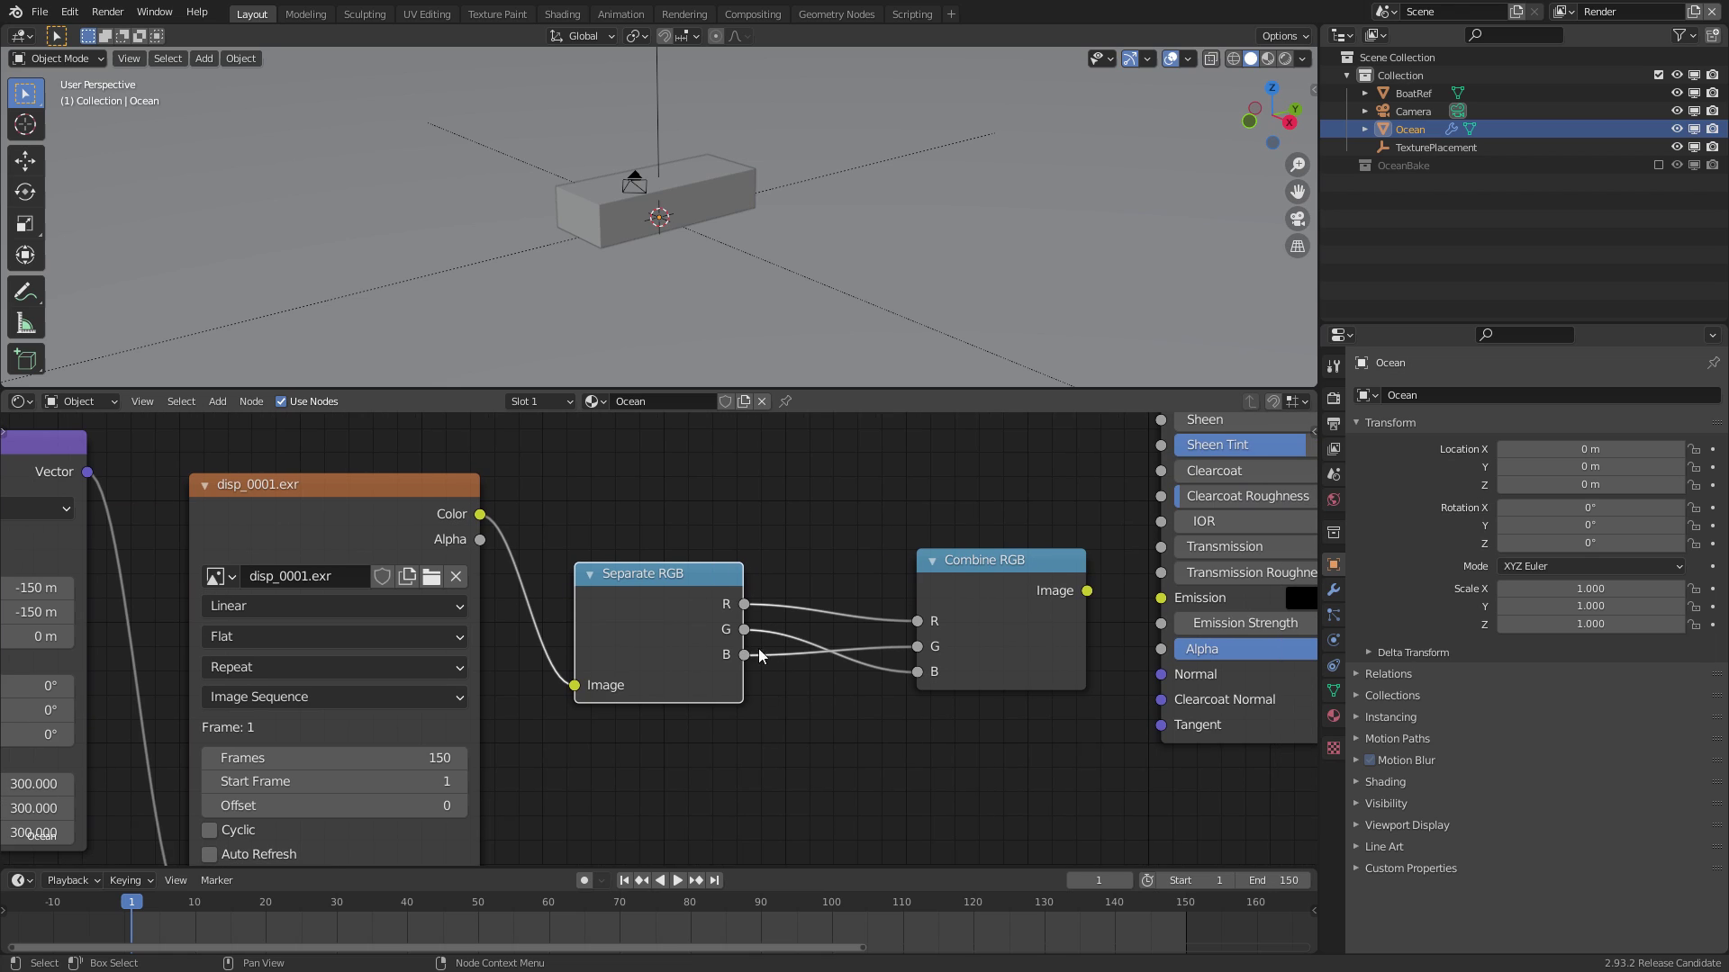
drag(1005, 569, 955, 578)
Connect the Combine RGB node's Image output to the Vector Displacement node's Vector input
middle_drag(1057, 510, 814, 511)
scroll(815, 531, down, 3)
middle_drag(847, 581, 663, 546)
drag(613, 554, 1064, 574)
Connect the Vector Displacement node to the Material Output's Displacement input and save the file
middle_drag(1120, 497, 743, 717)
drag(740, 782, 838, 552)
middle_drag(910, 648, 949, 636)
key(ctrl+s)
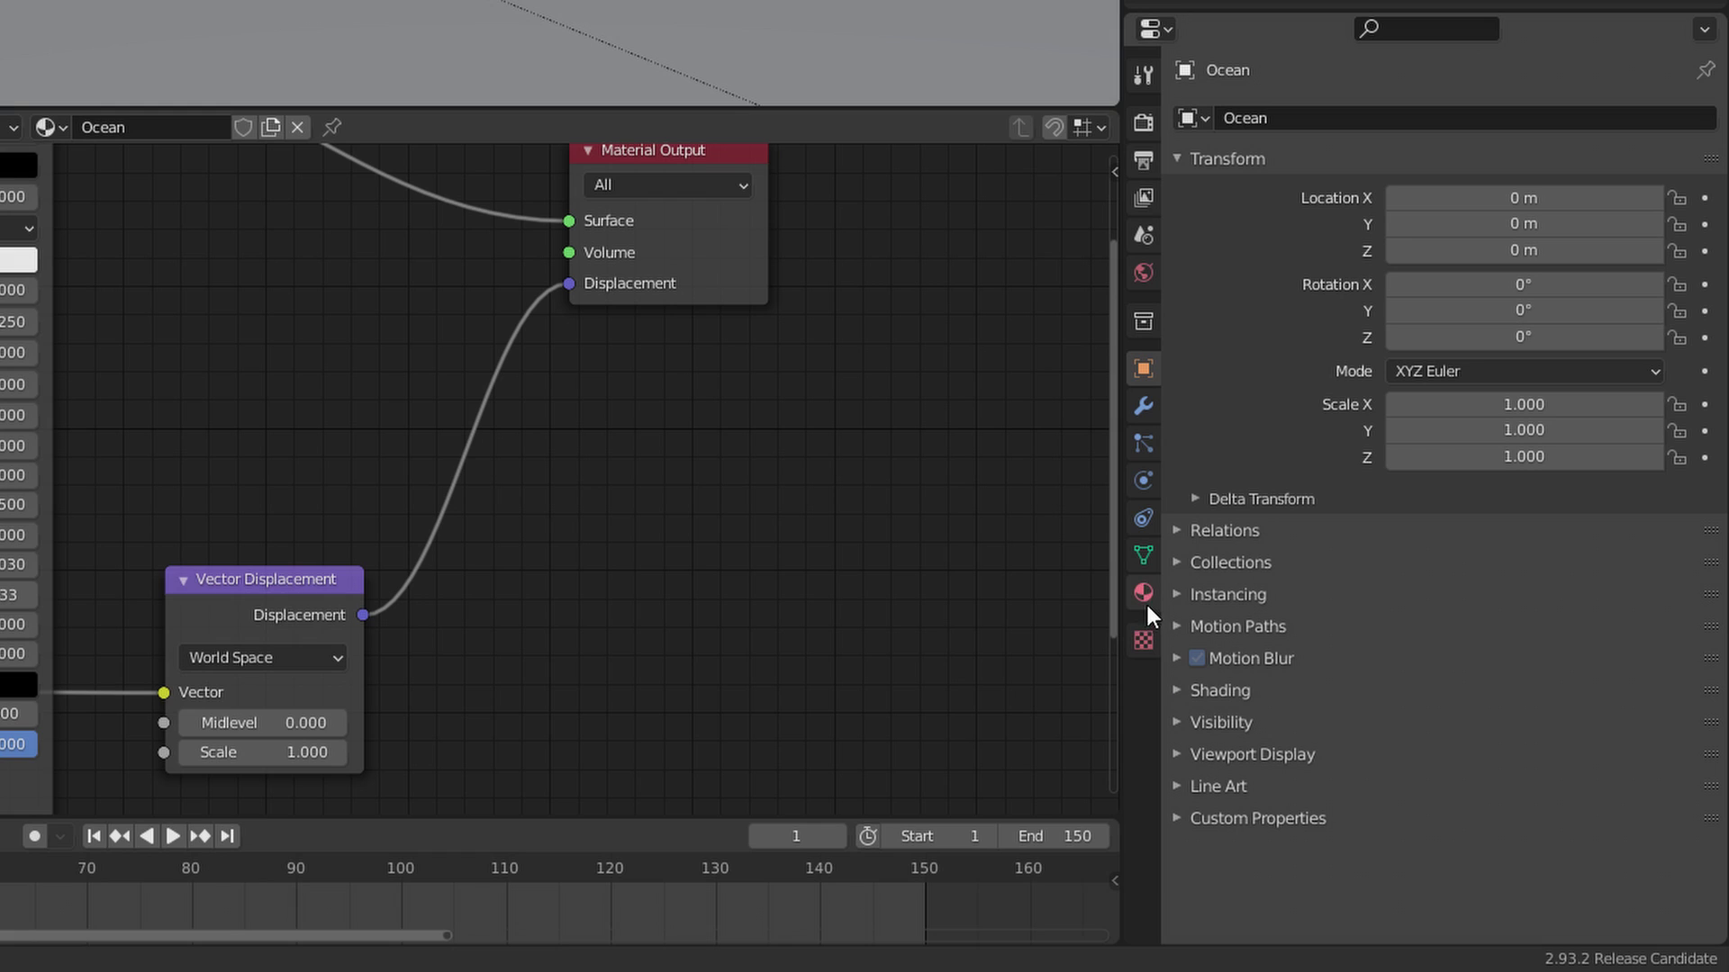
Set the Ocean material's surface displacement method to Displacement Only
click(1148, 592)
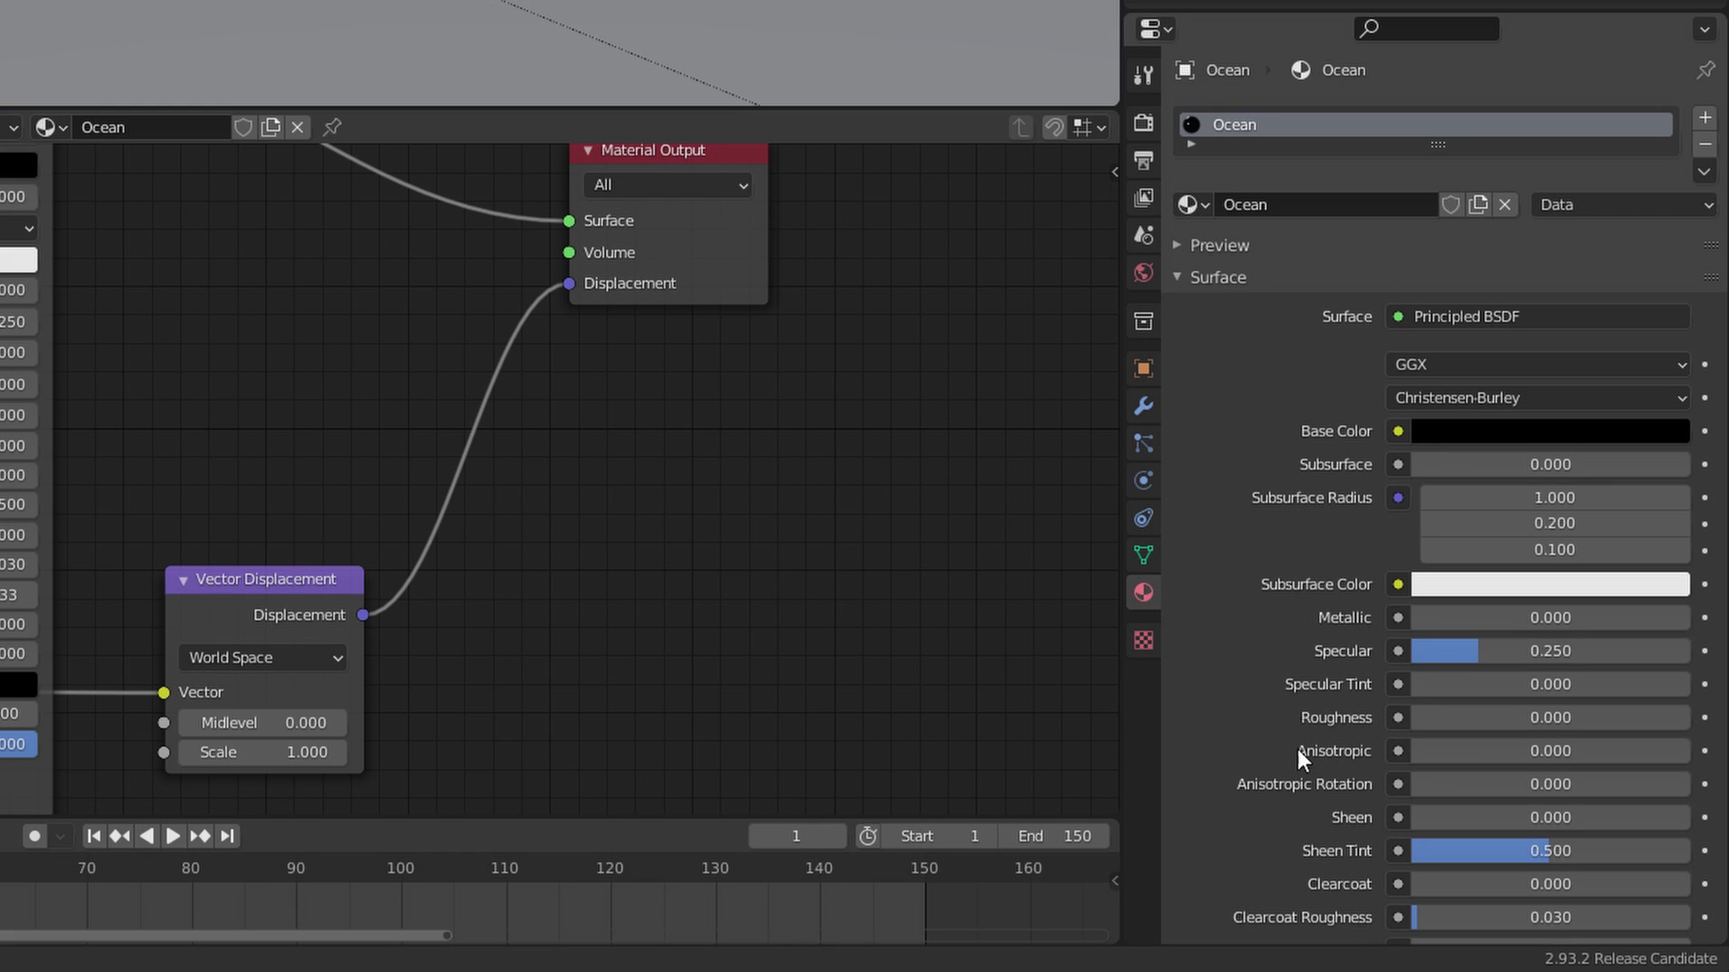
middle_drag(1298, 749, 1238, 360)
scroll(1239, 378, down, 8)
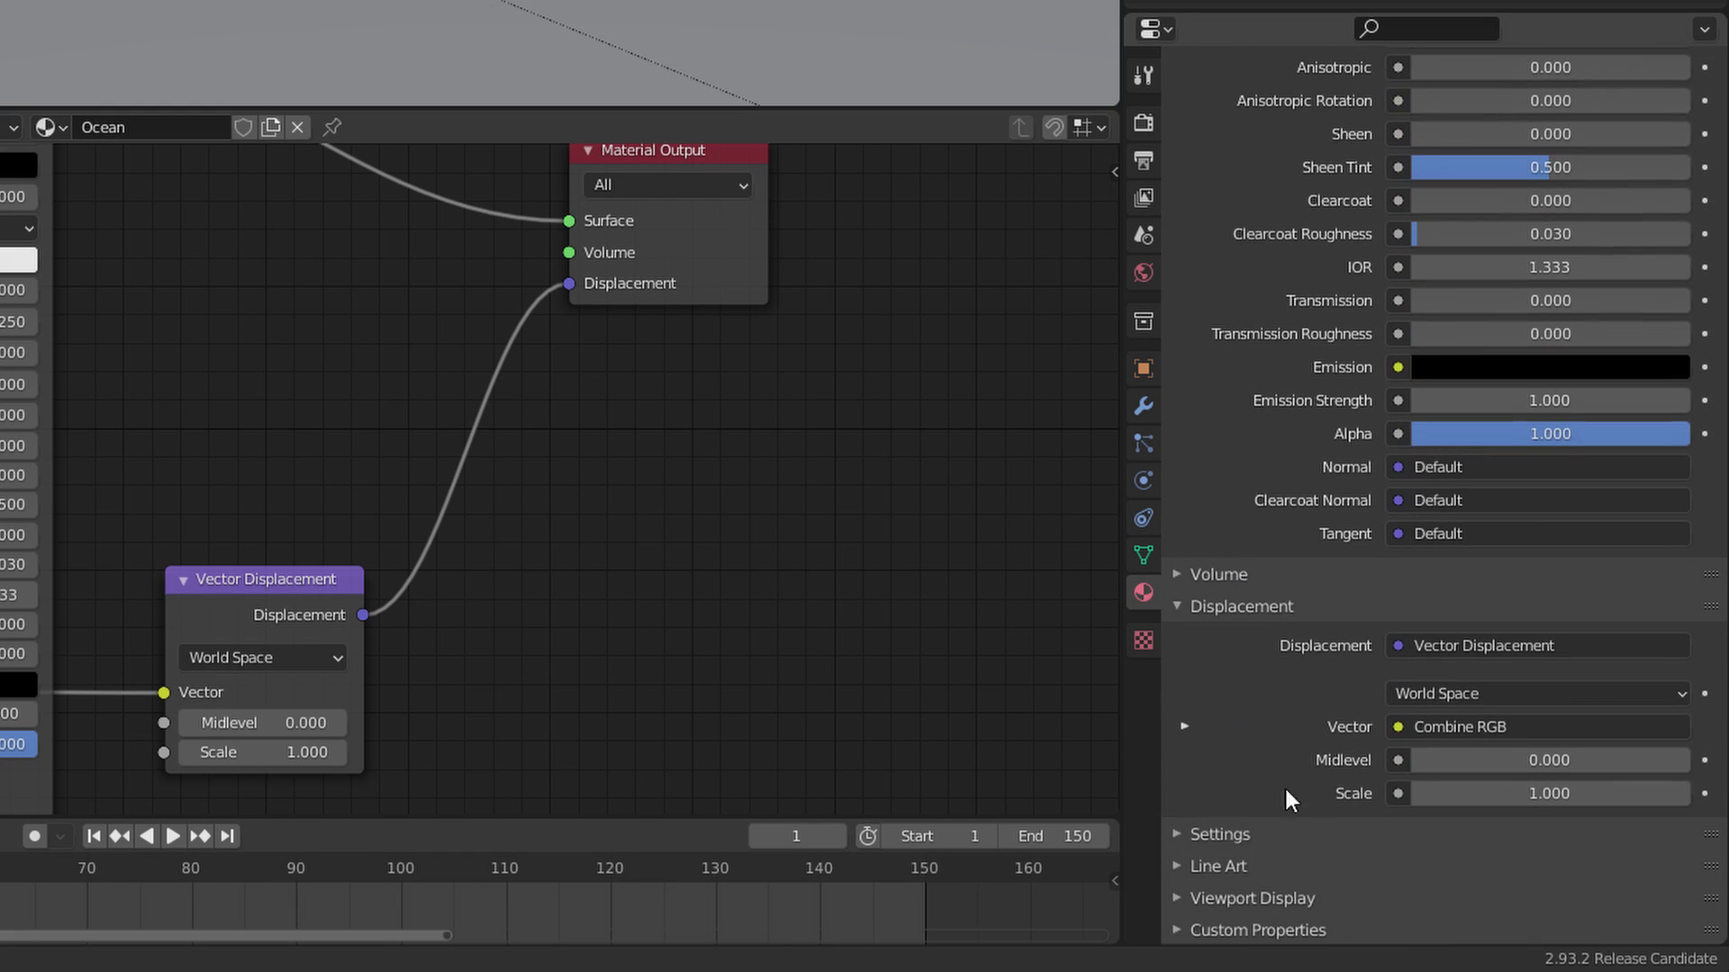
click(1246, 830)
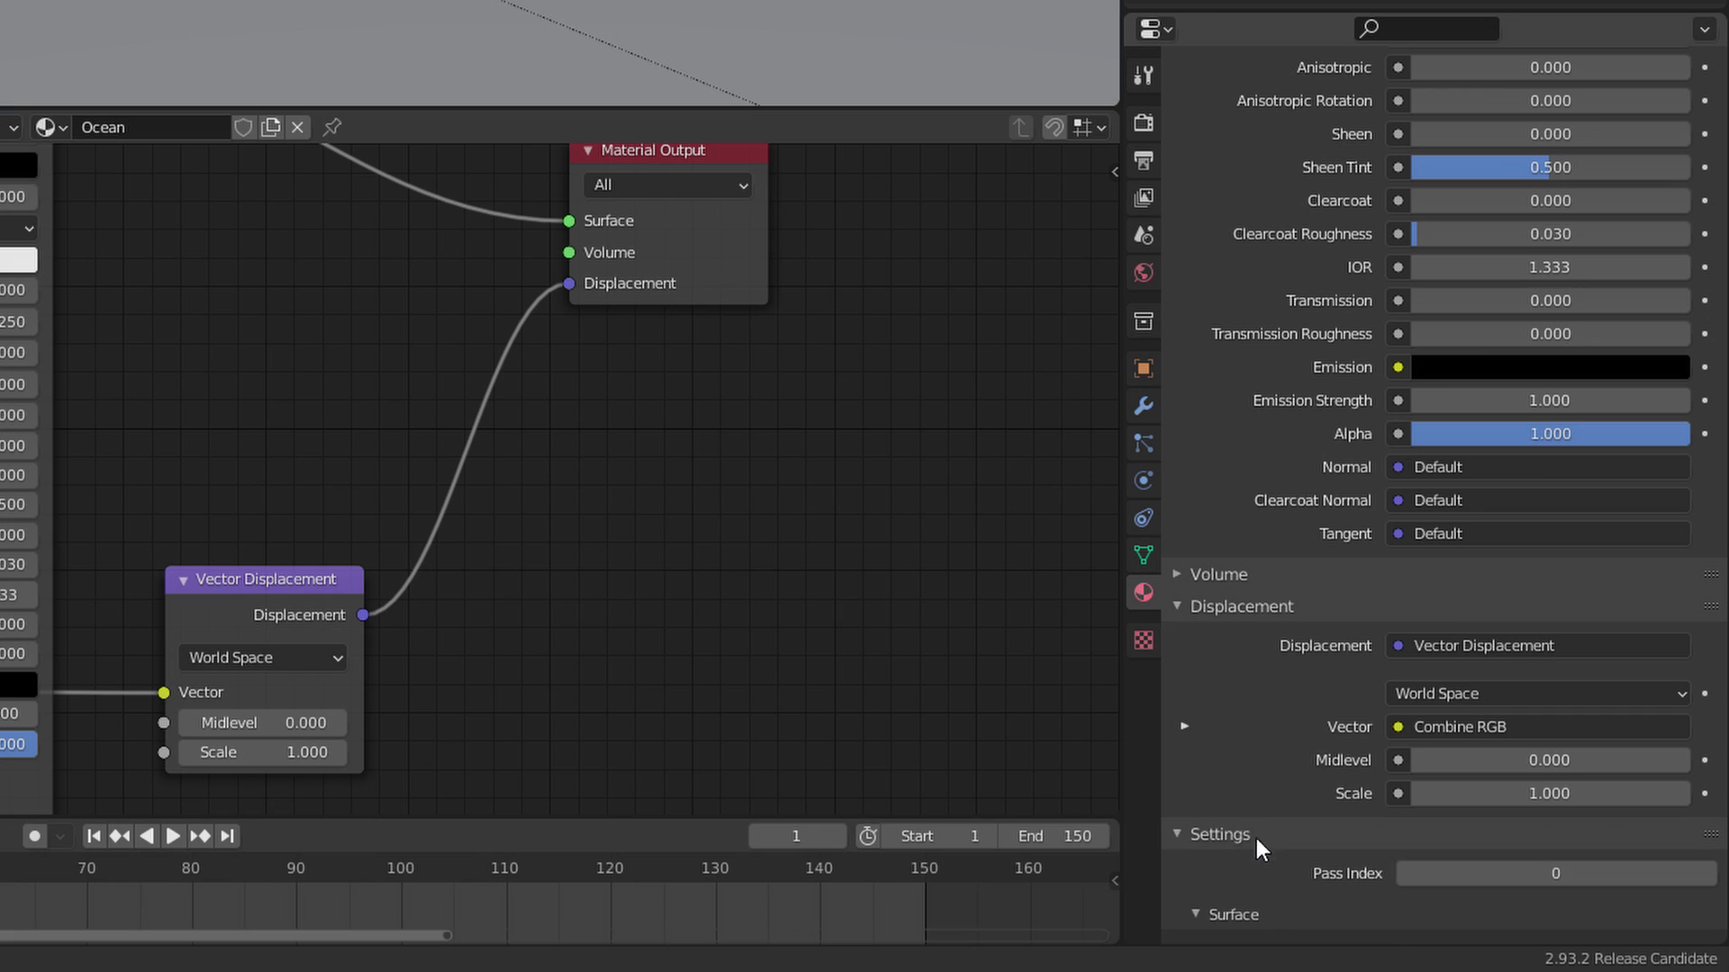
scroll(1257, 810, down, 10)
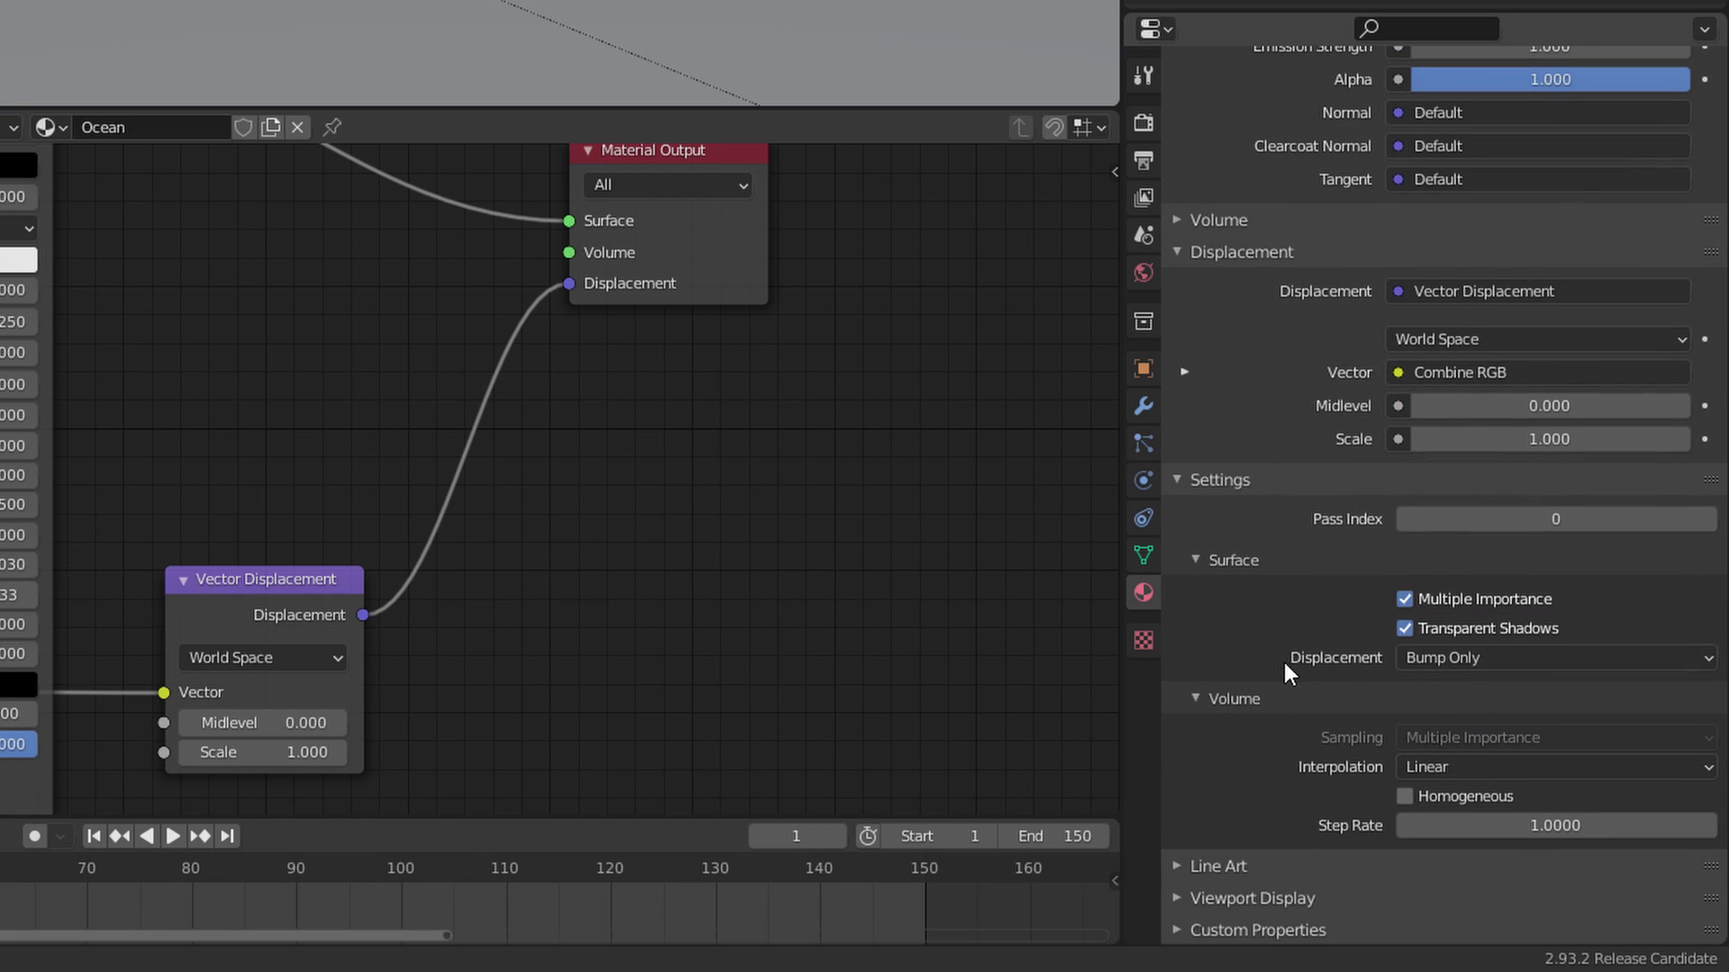
click(1500, 657)
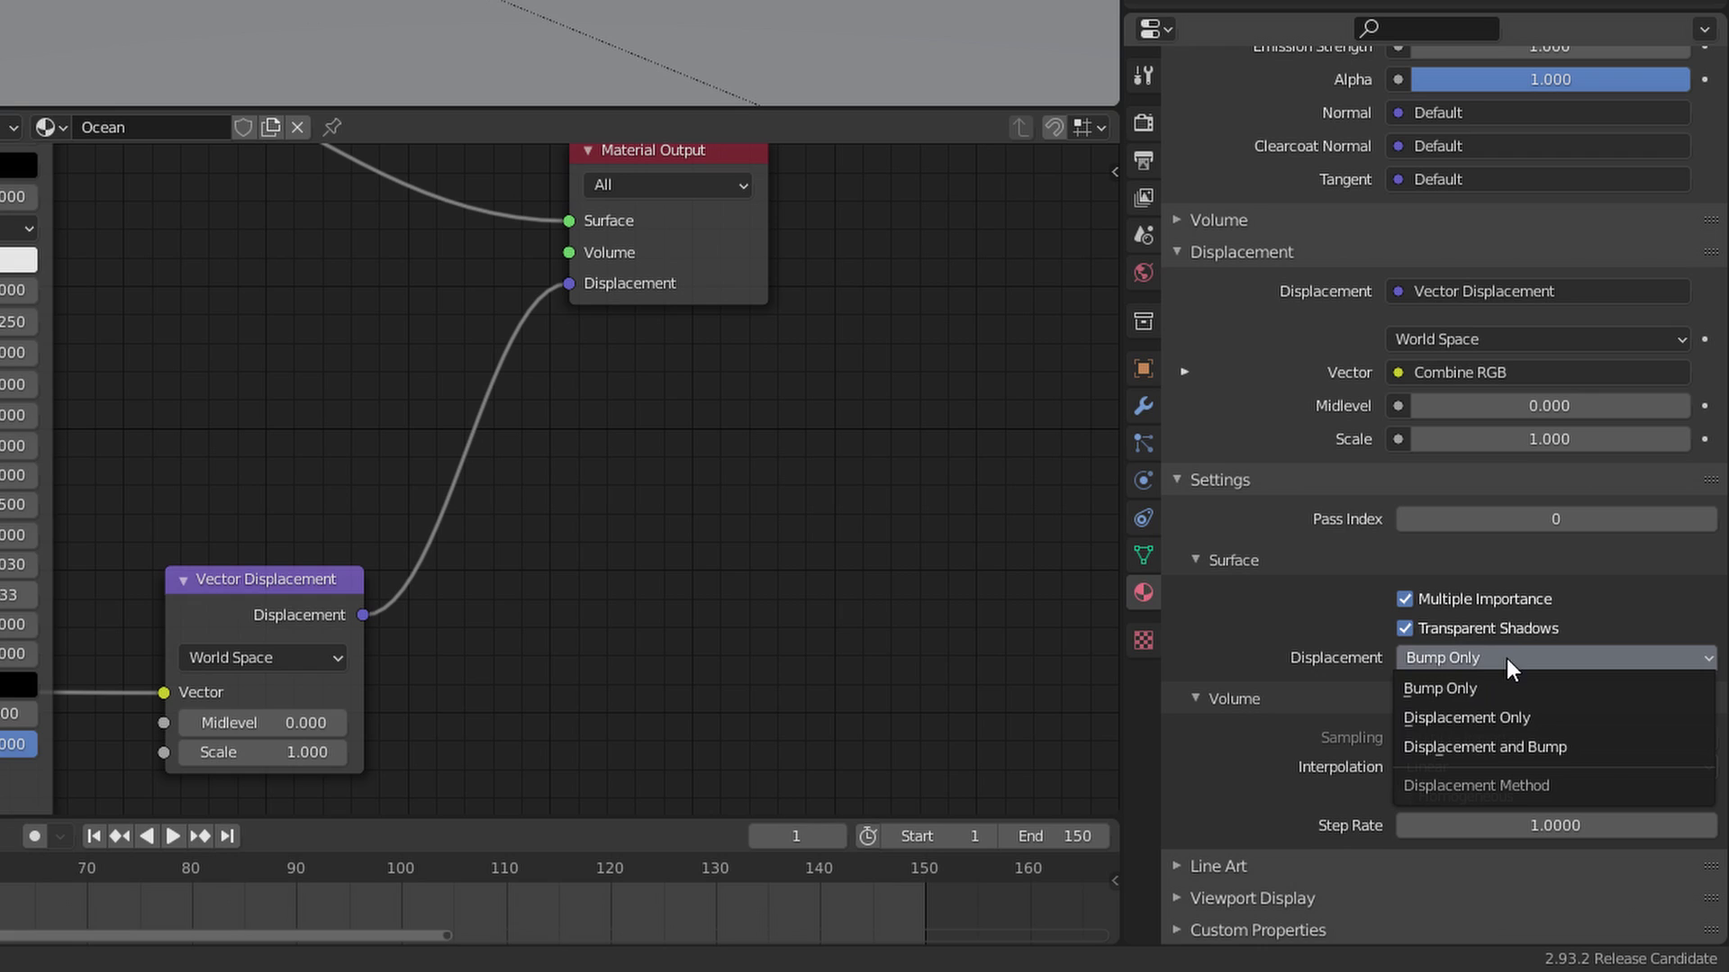
click(1556, 719)
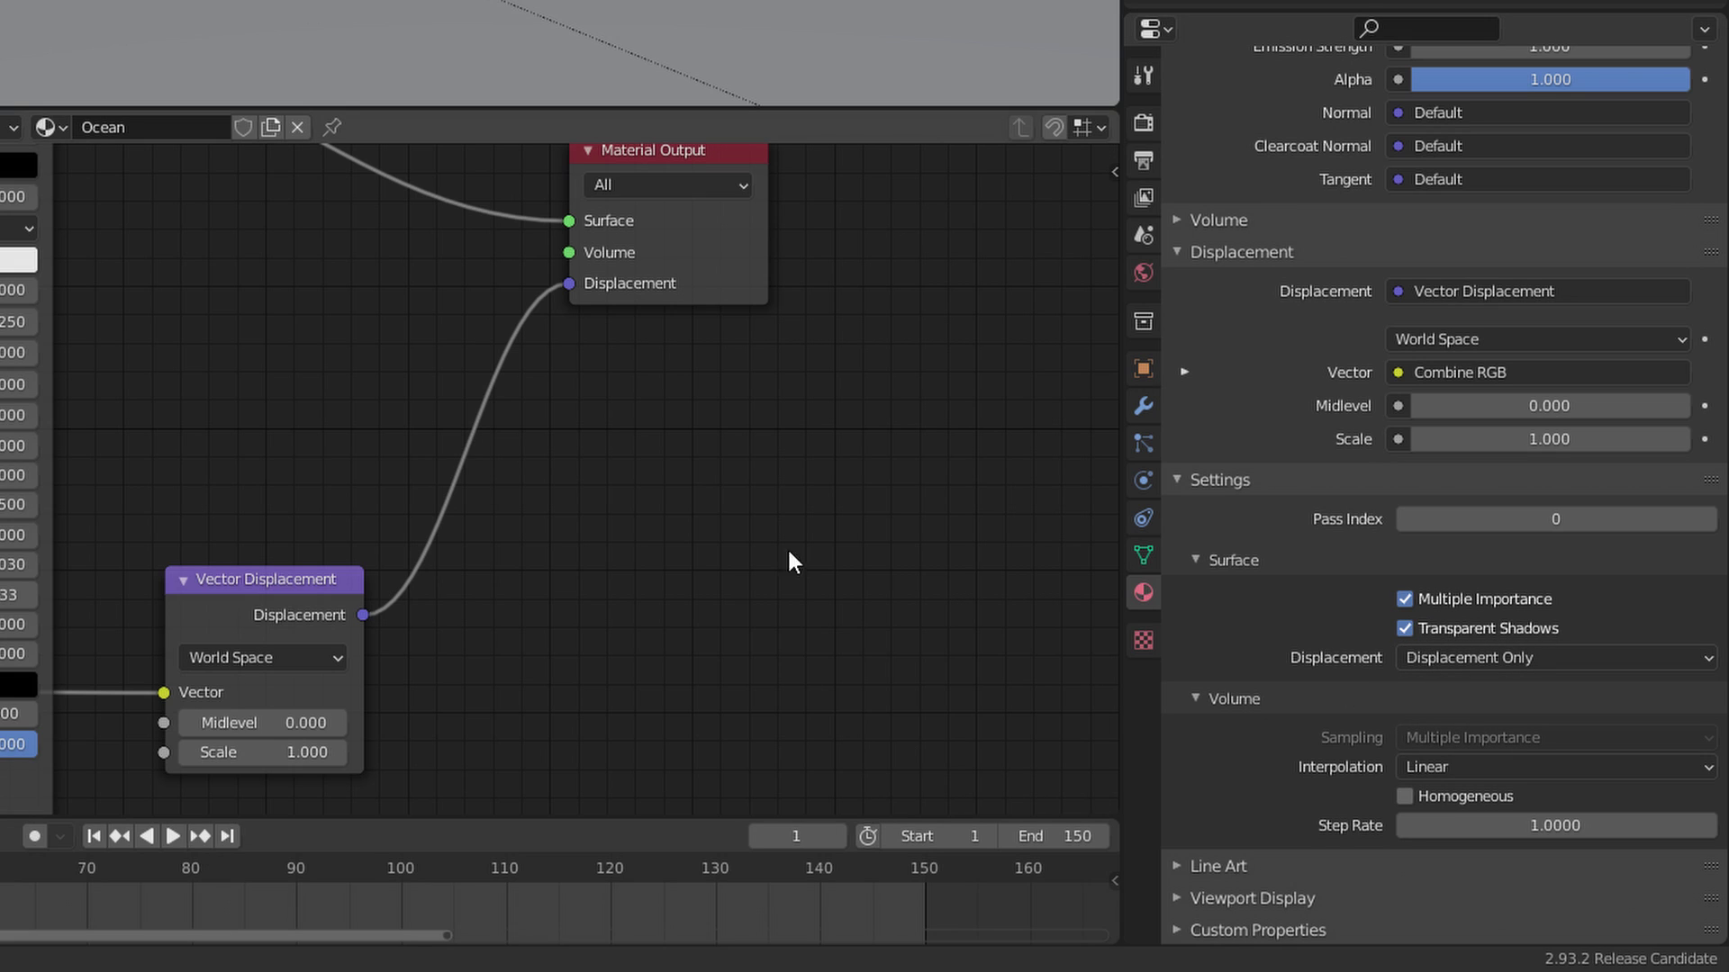
Try Displacement and Bump as the Ocean material's displacement method and switch it back to Displacement Only
click(1560, 658)
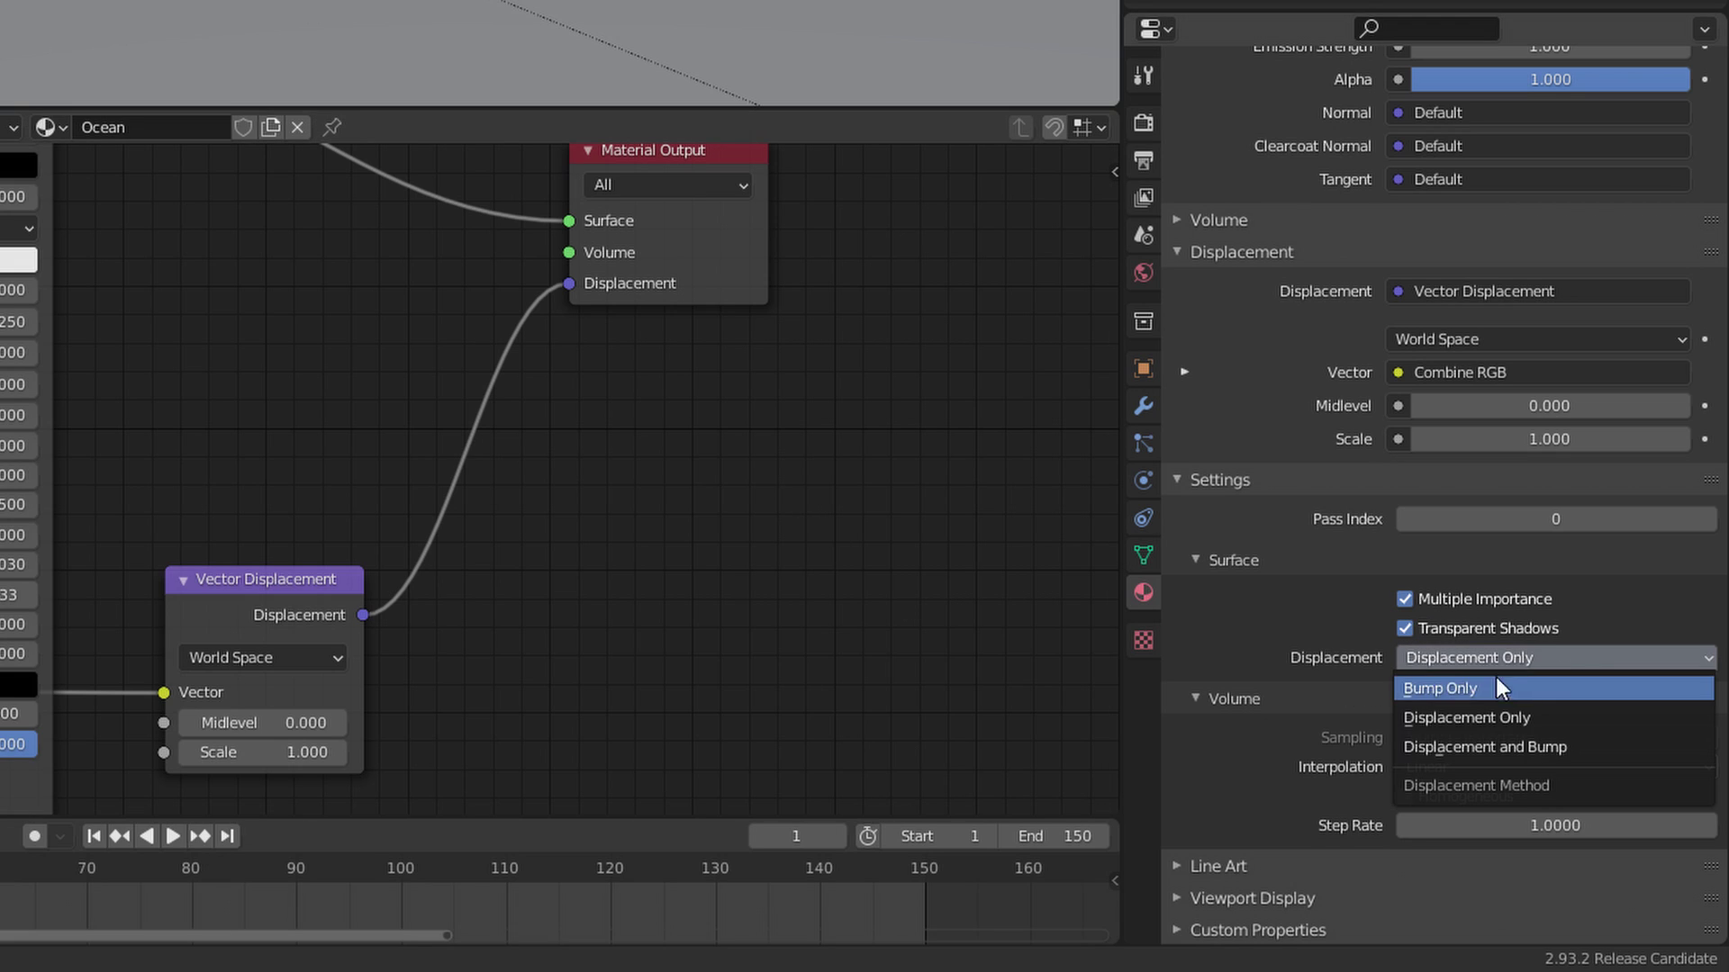
click(1565, 658)
click(1576, 656)
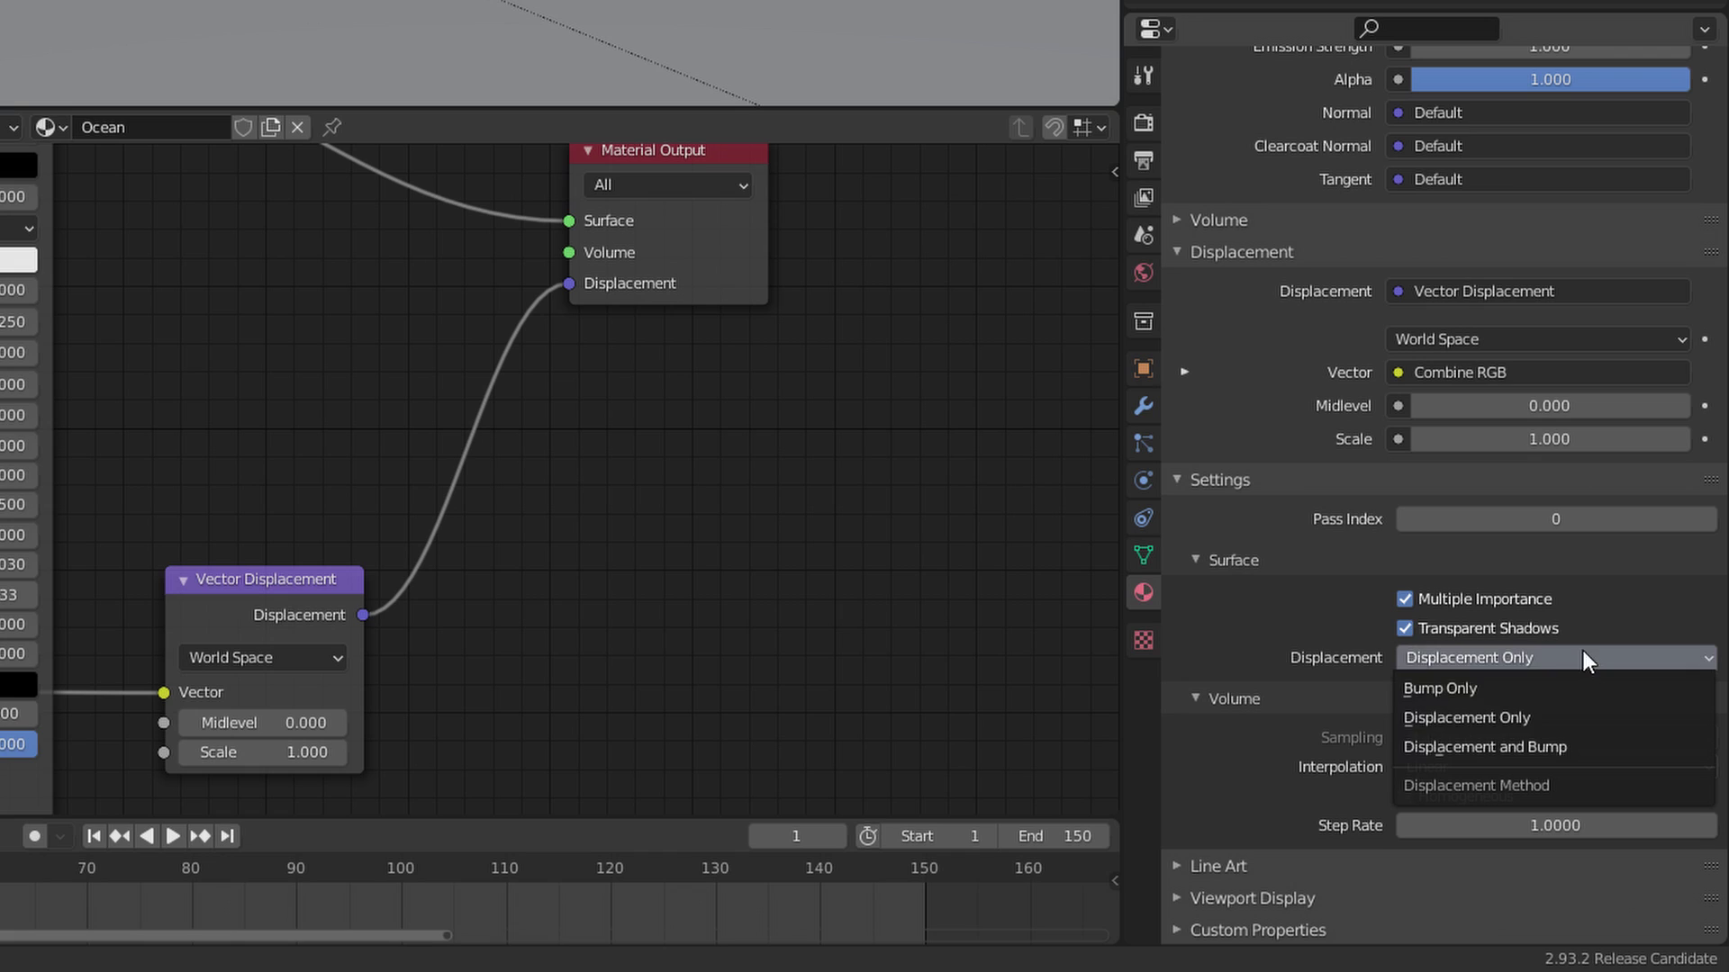
click(1563, 747)
click(1580, 661)
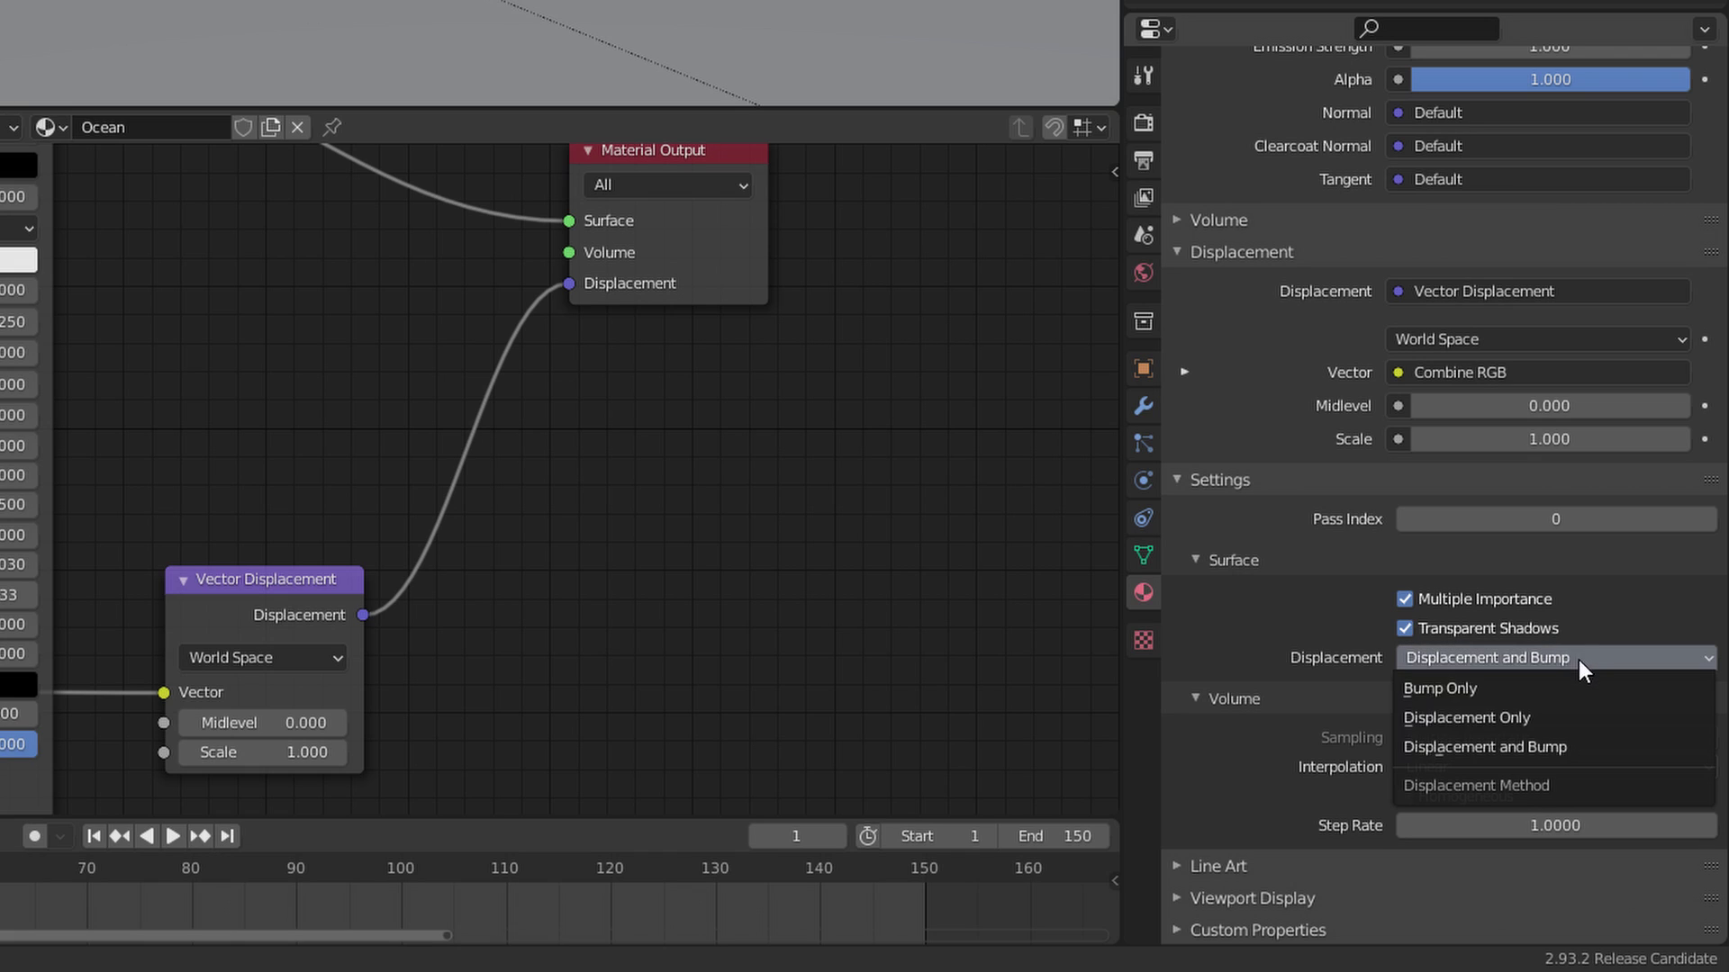
click(1563, 718)
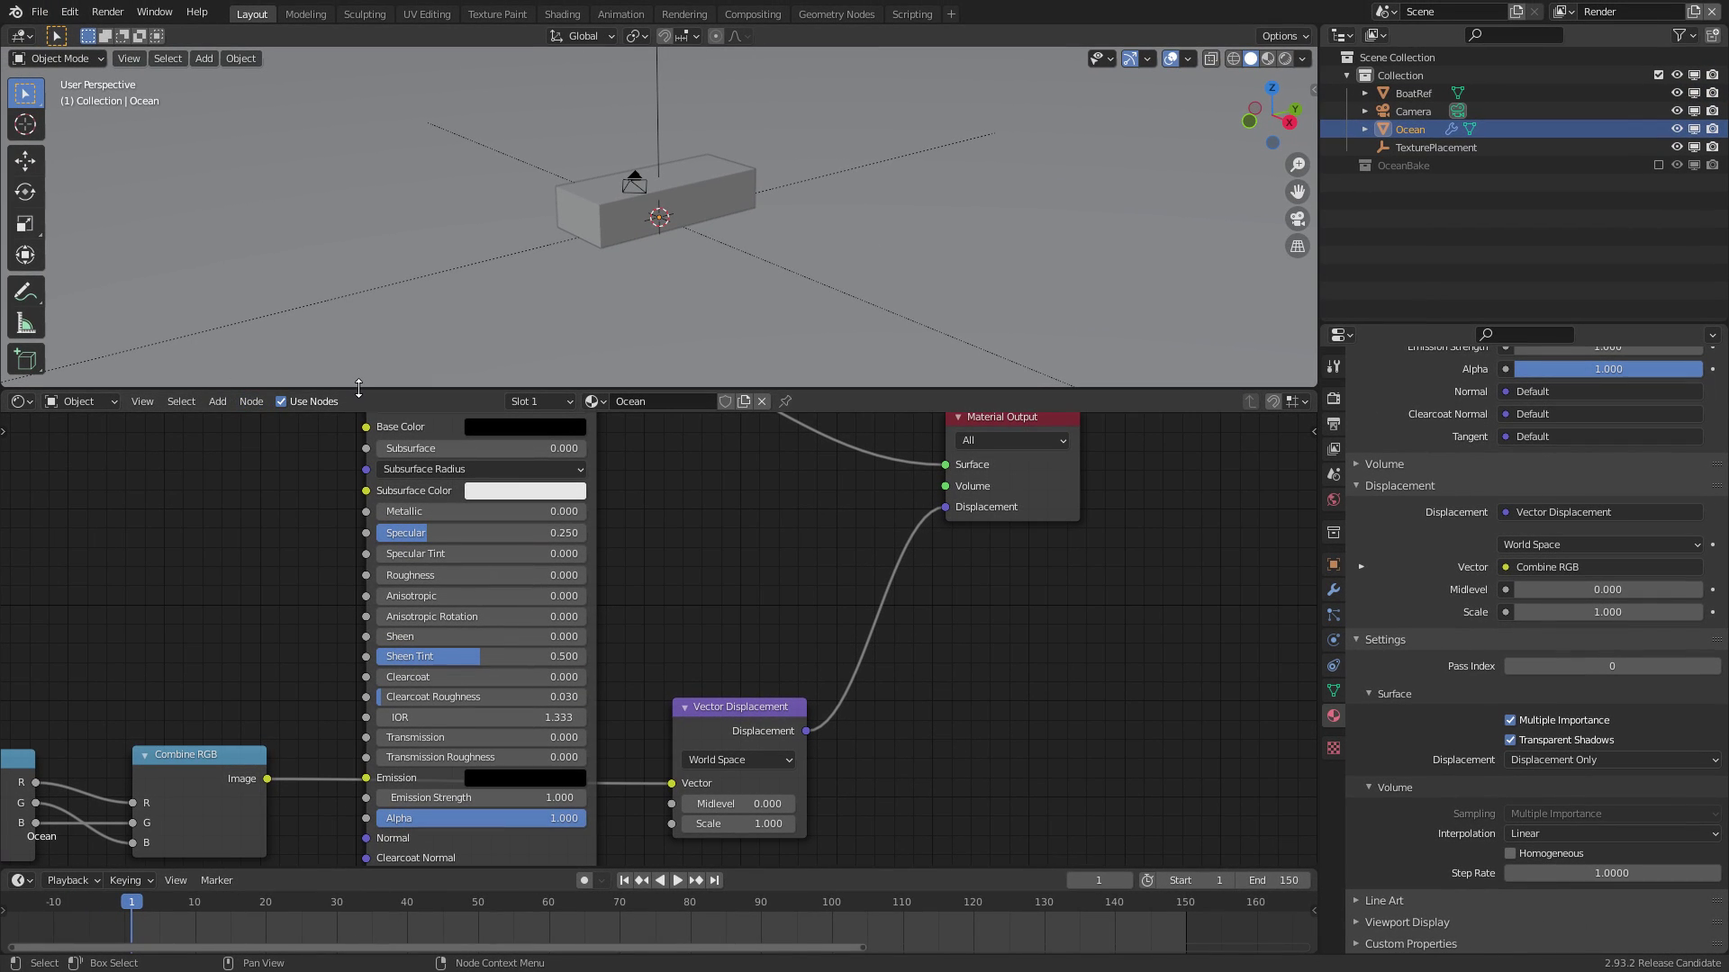
Enlarge the 3D viewport, select the camera and look through it
drag(347, 390, 351, 507)
click(635, 241)
key(grave)
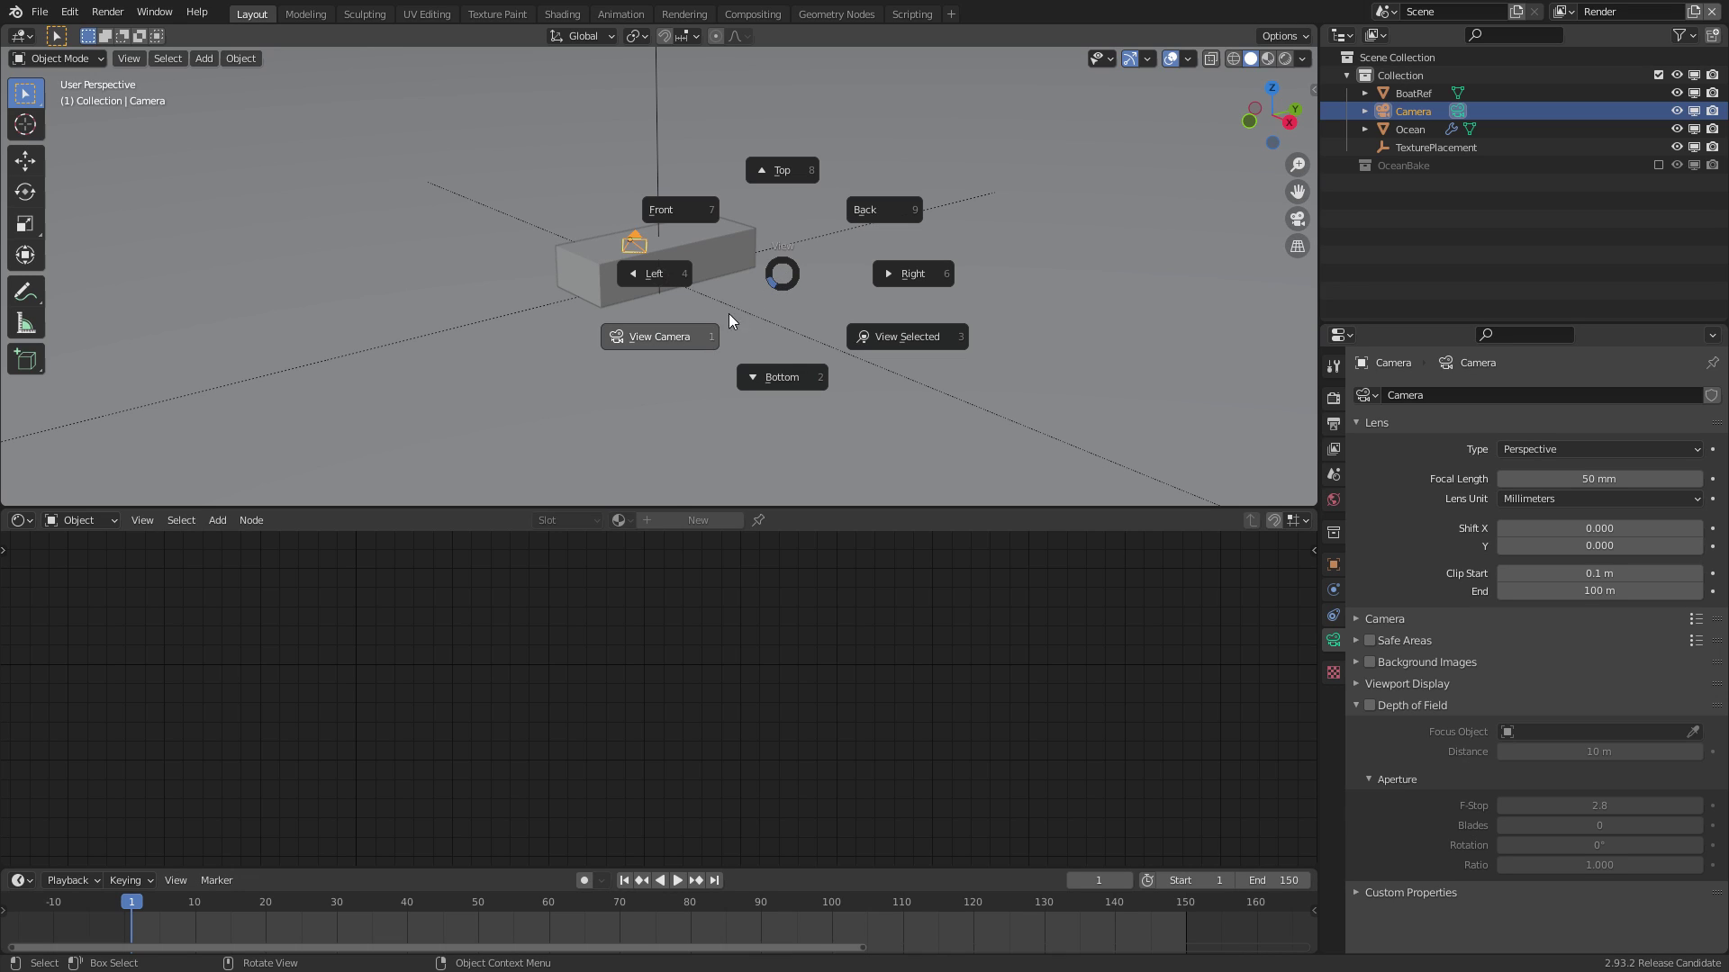
click(776, 271)
key(grave)
key(grave)
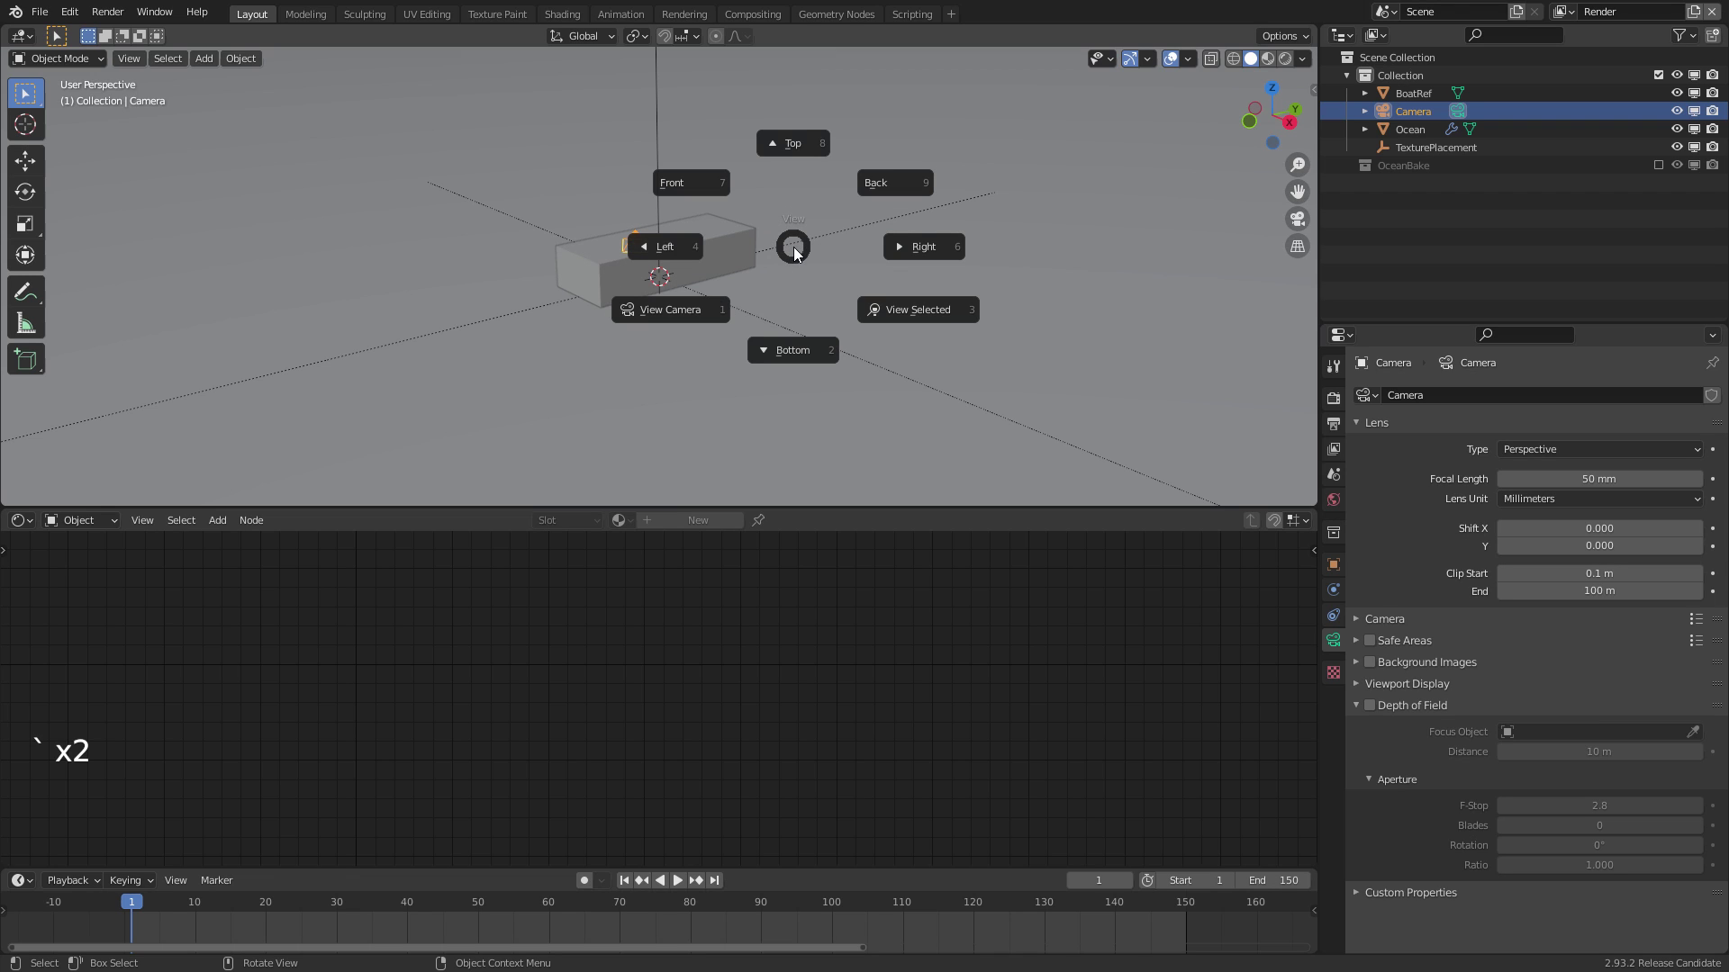
click(699, 326)
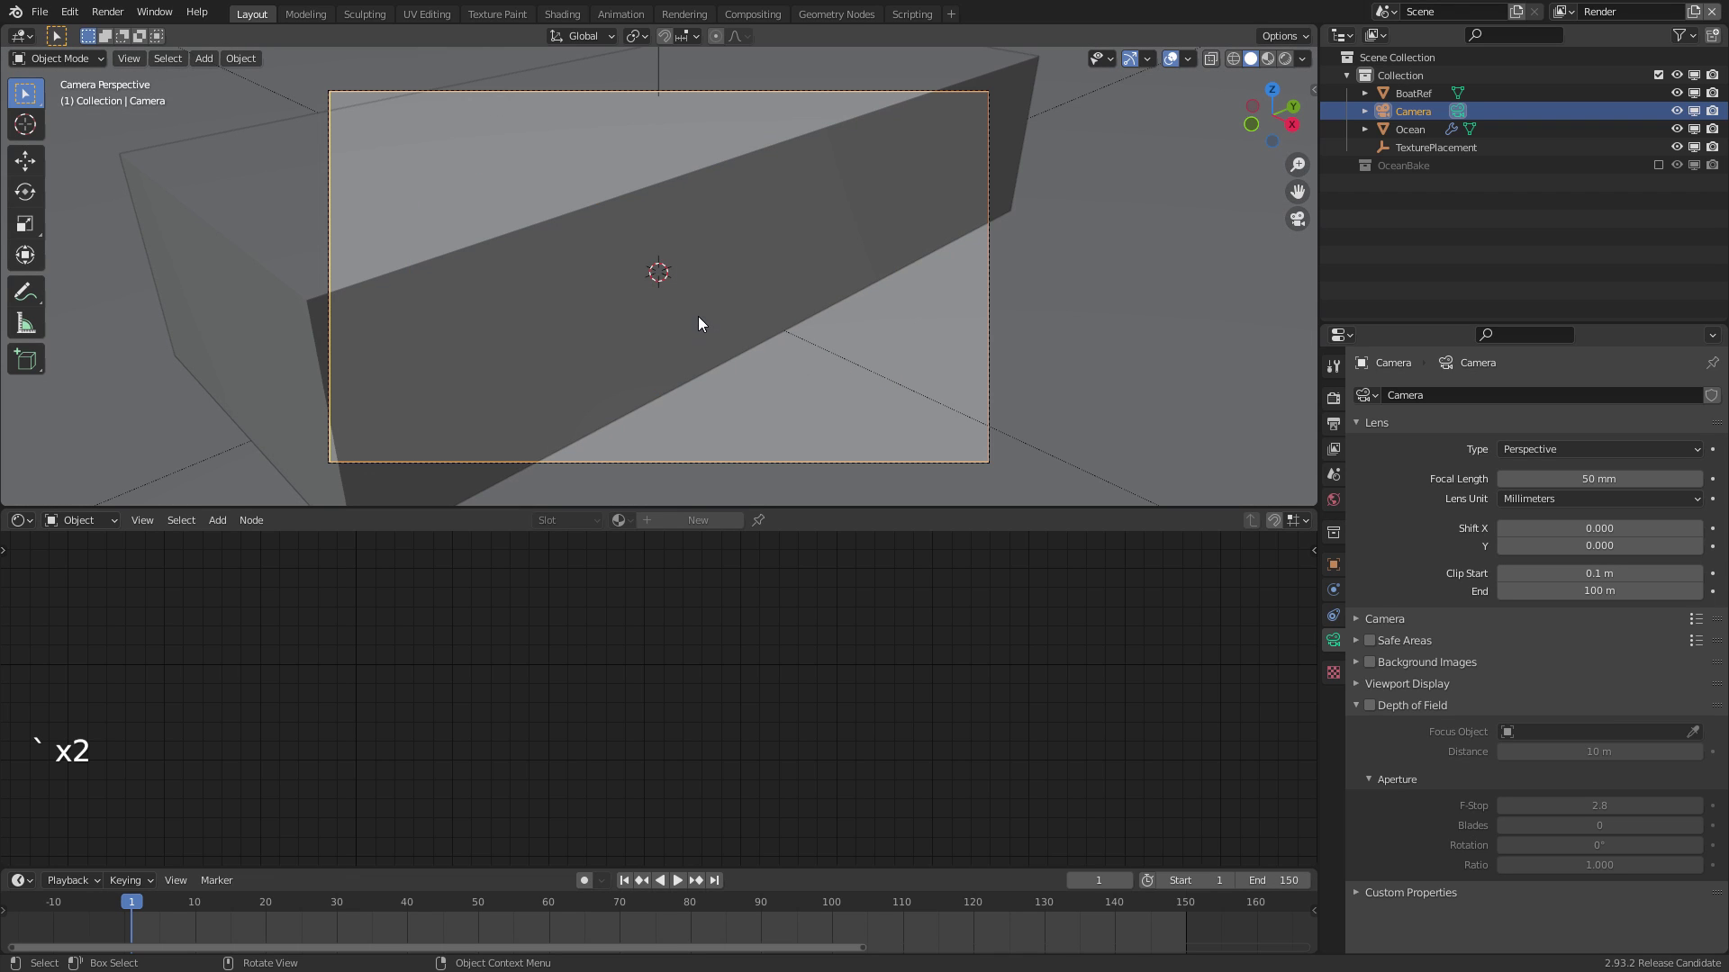
Lock the camera to the view and pull it back until the whole BoatRef box and the horizon are in frame
key(n)
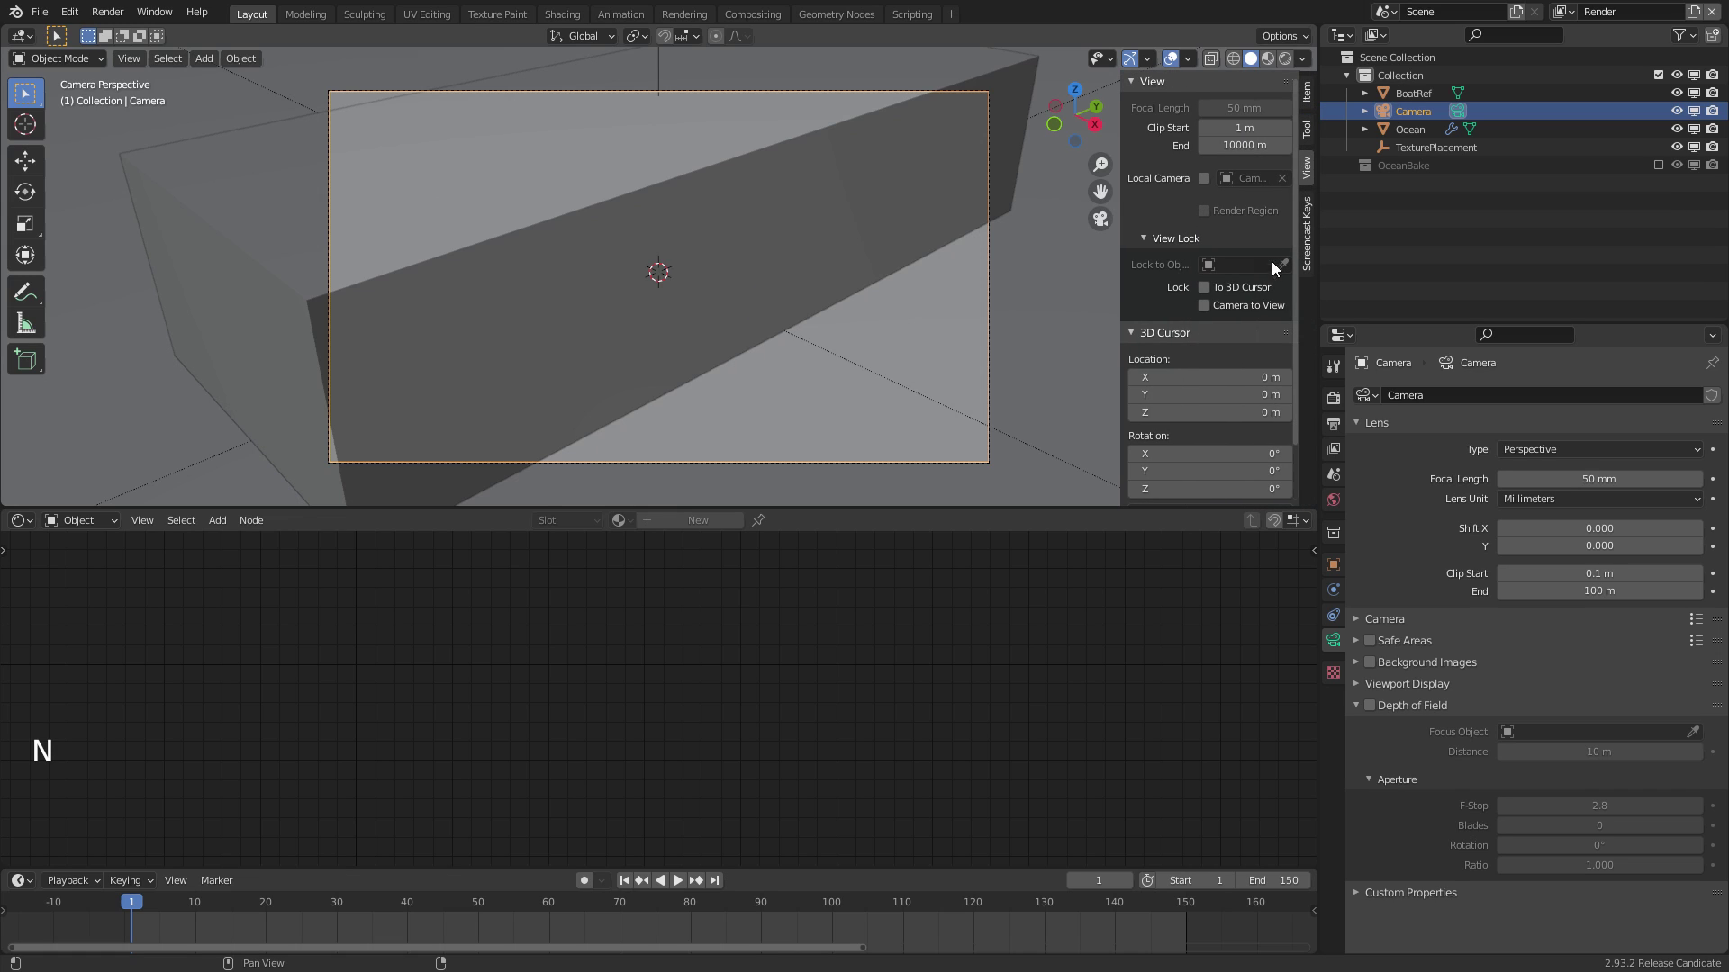
click(1232, 307)
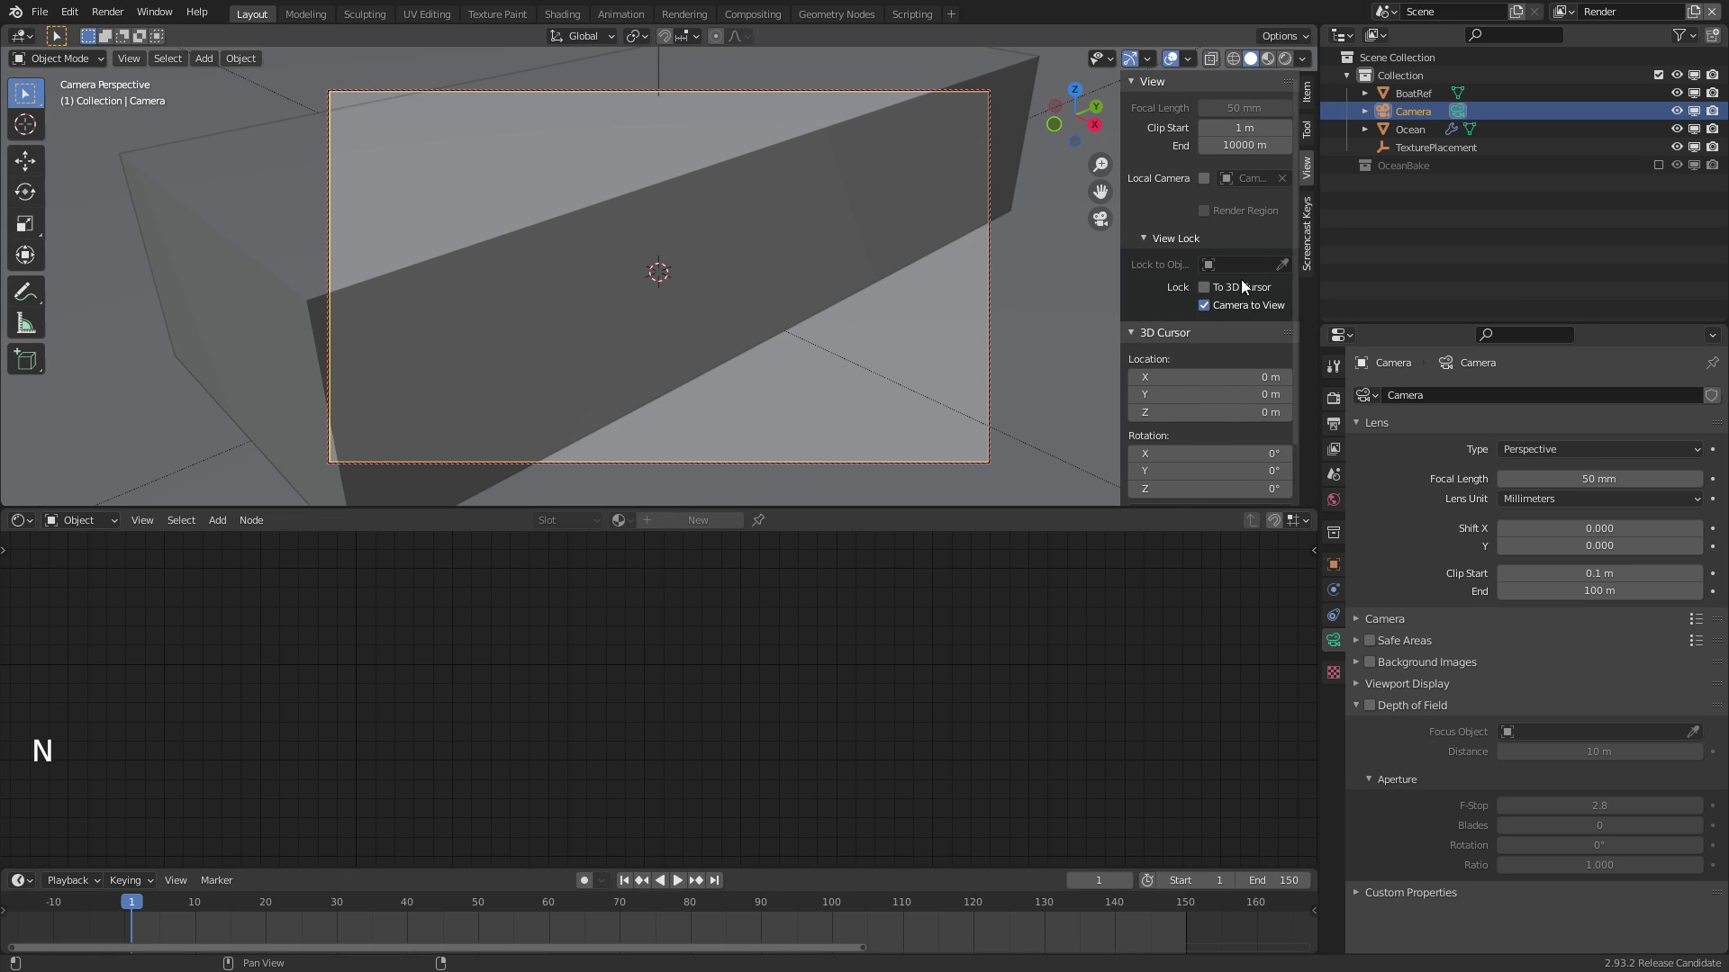
key(n)
ctrl+middle_drag(738, 384, 725, 292)
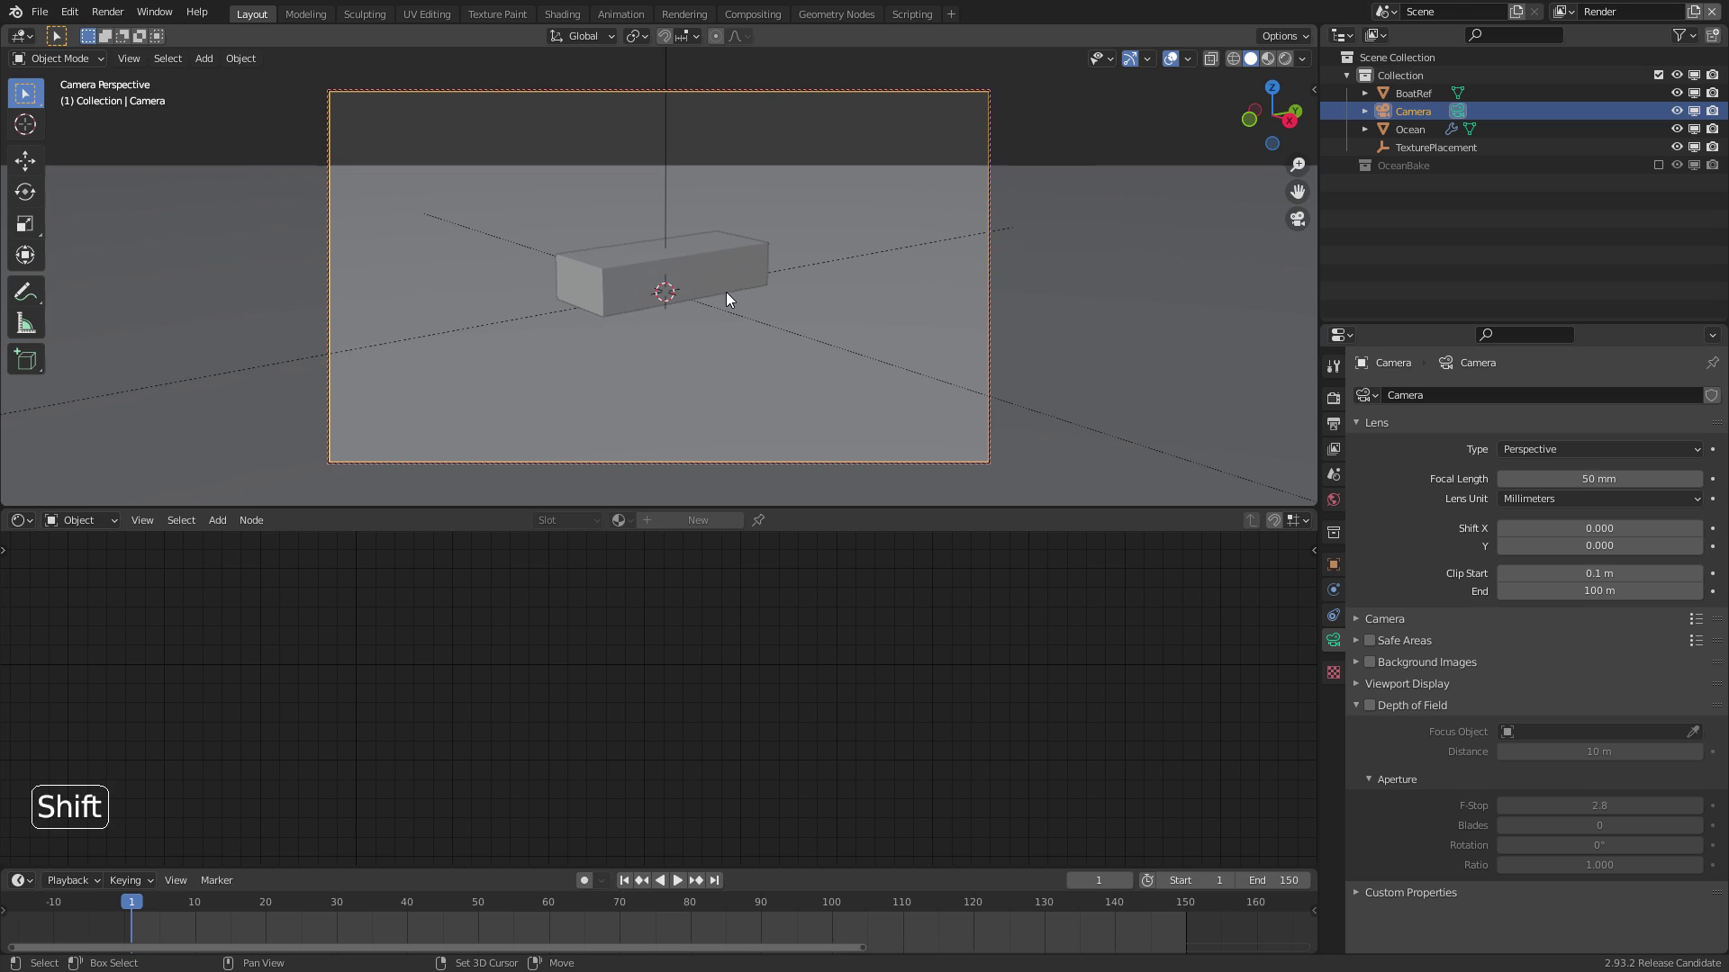
Unlock the camera from the view and return to the camera view after trying a free orbit
key(n)
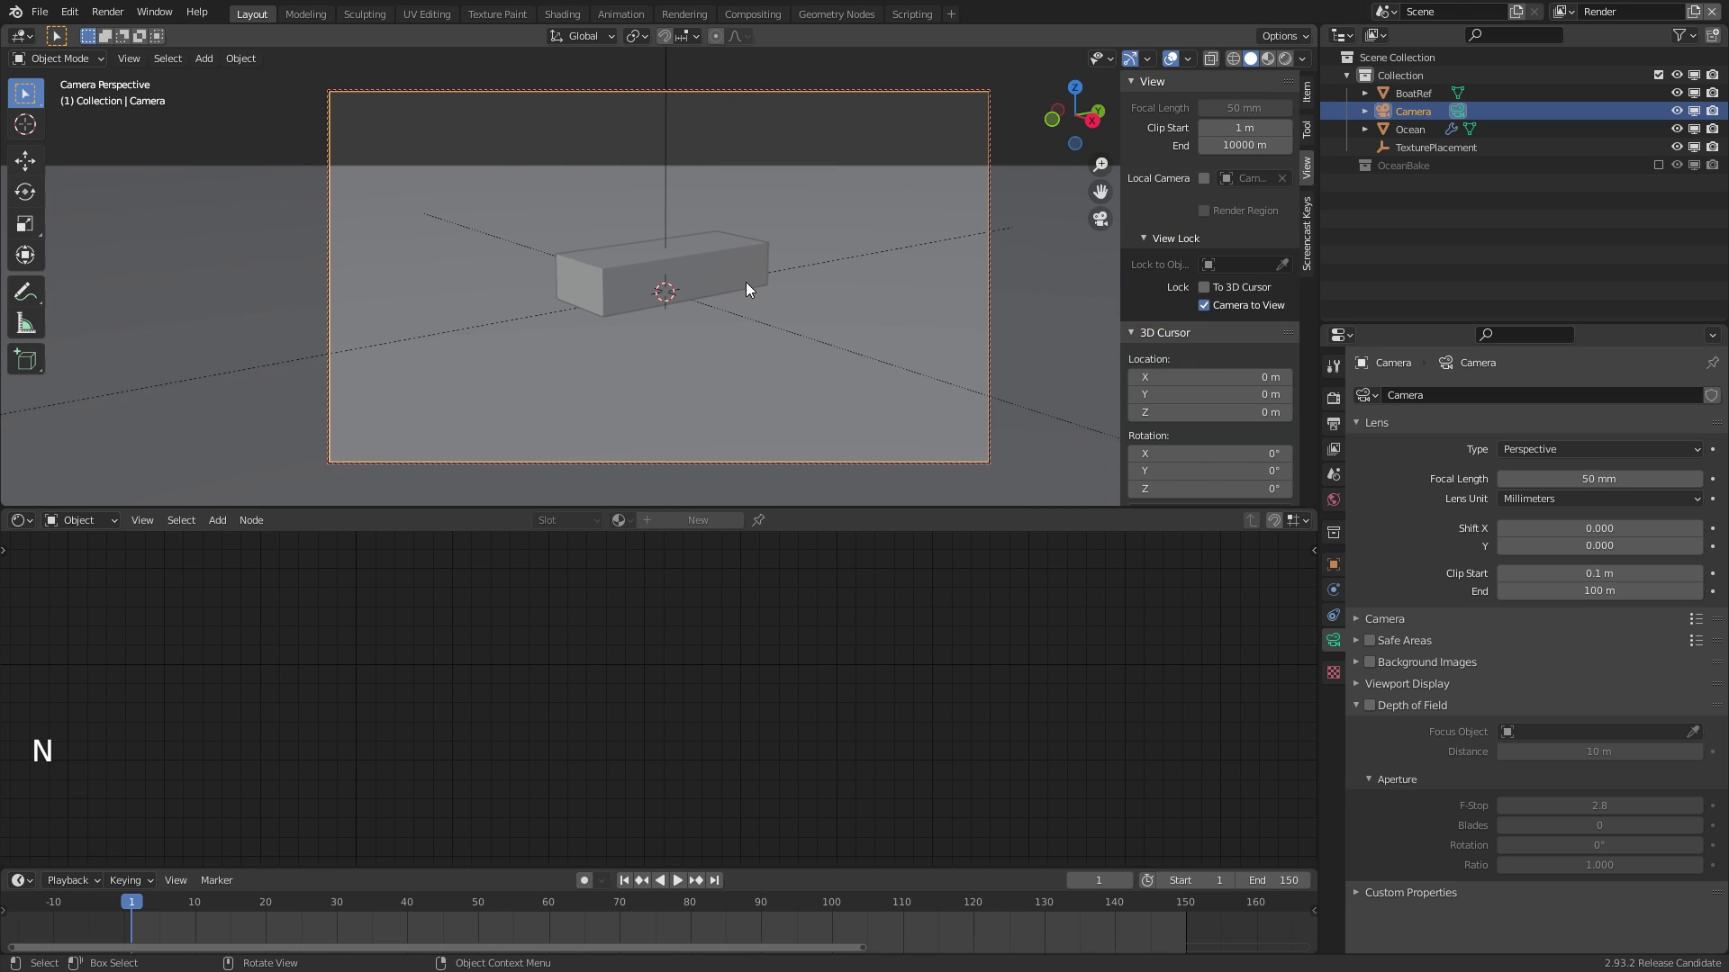
click(1226, 305)
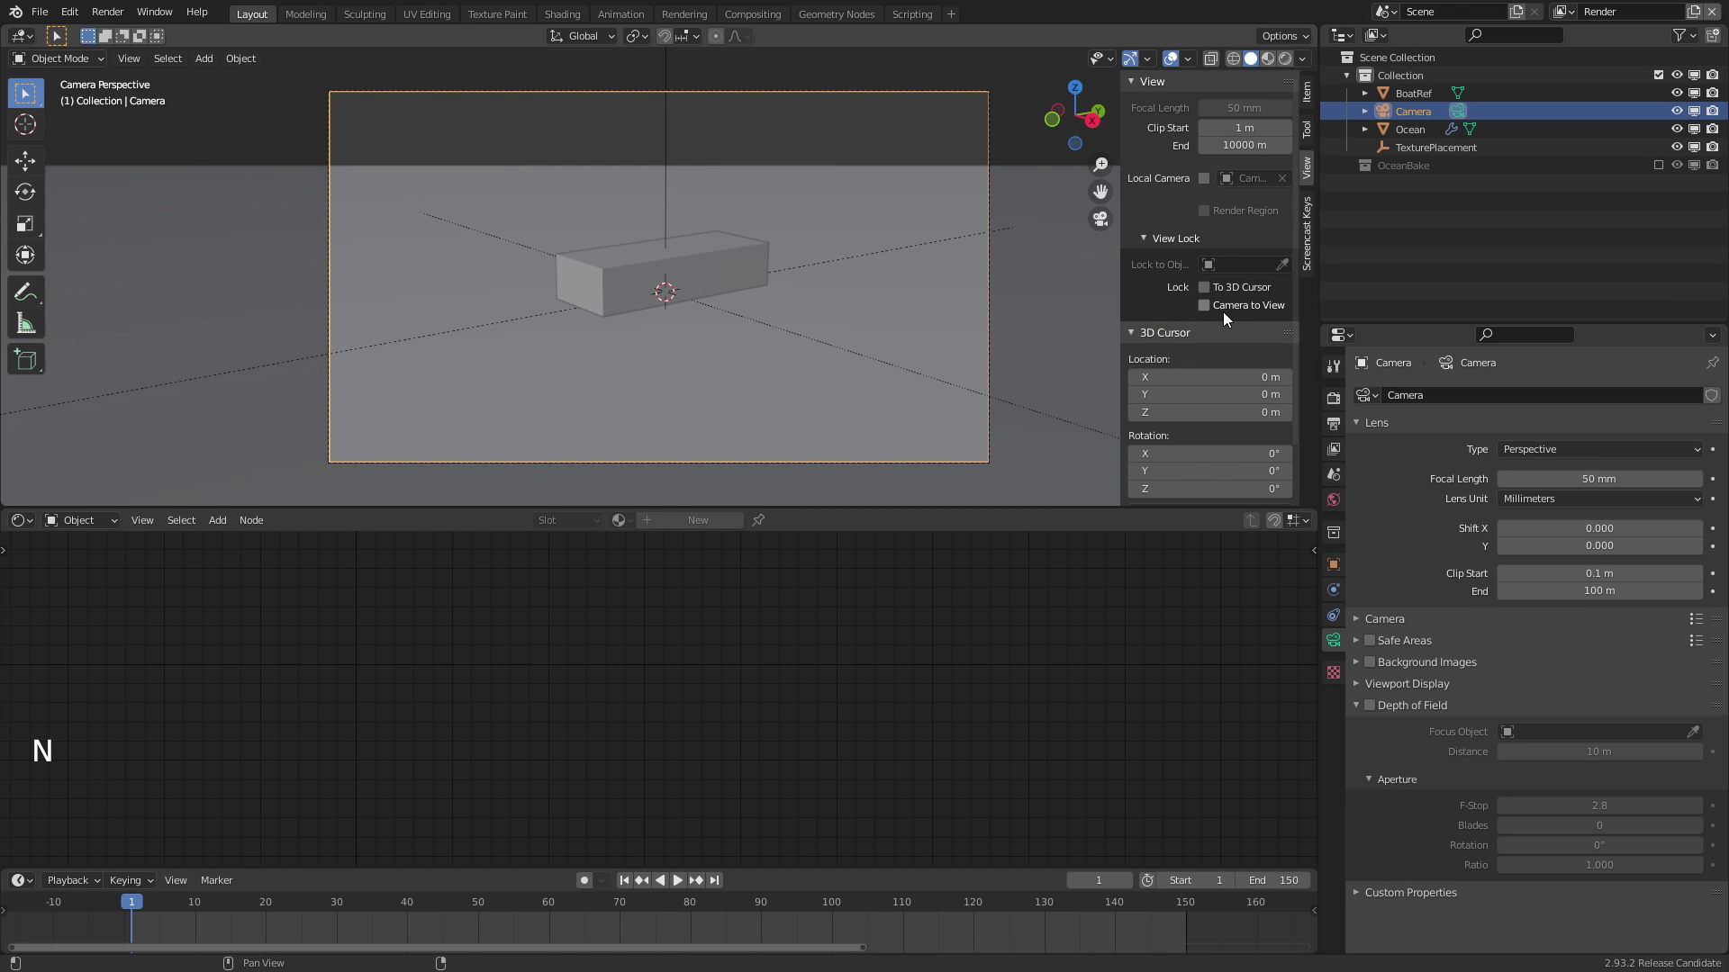
key(n)
middle_drag(910, 321, 835, 262)
key(KP_0)
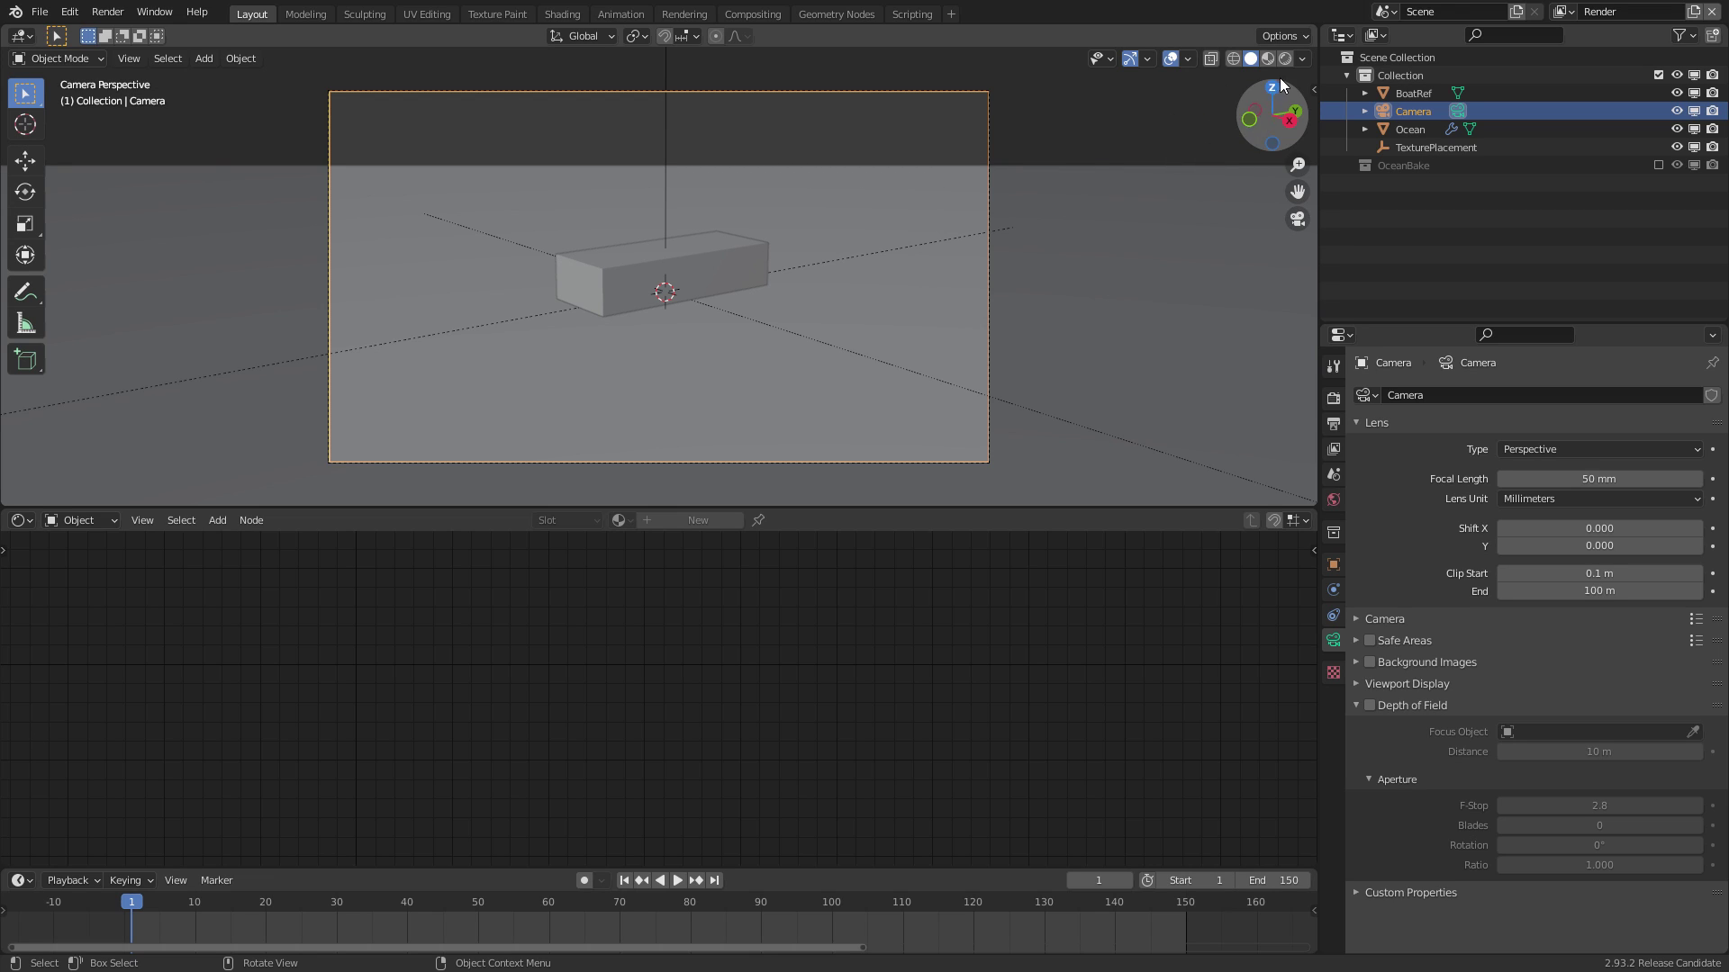
Switch the viewport to Rendered shading and set the Camera's clip end to 10000 m
key(z)
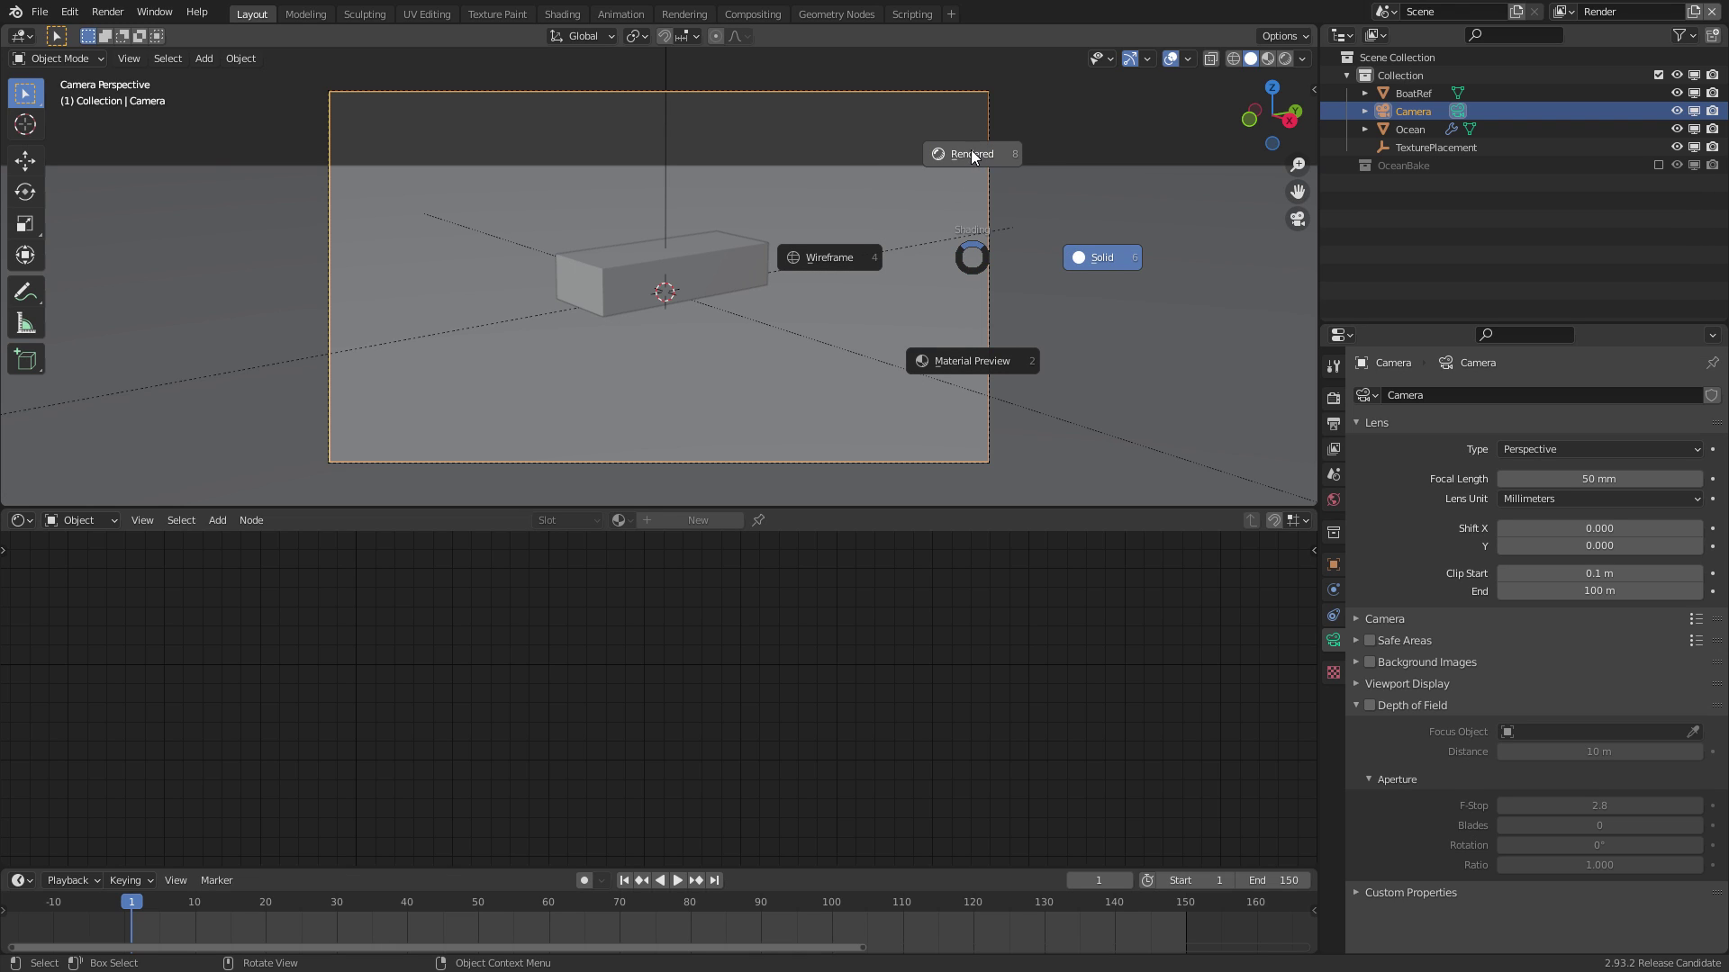
click(911, 136)
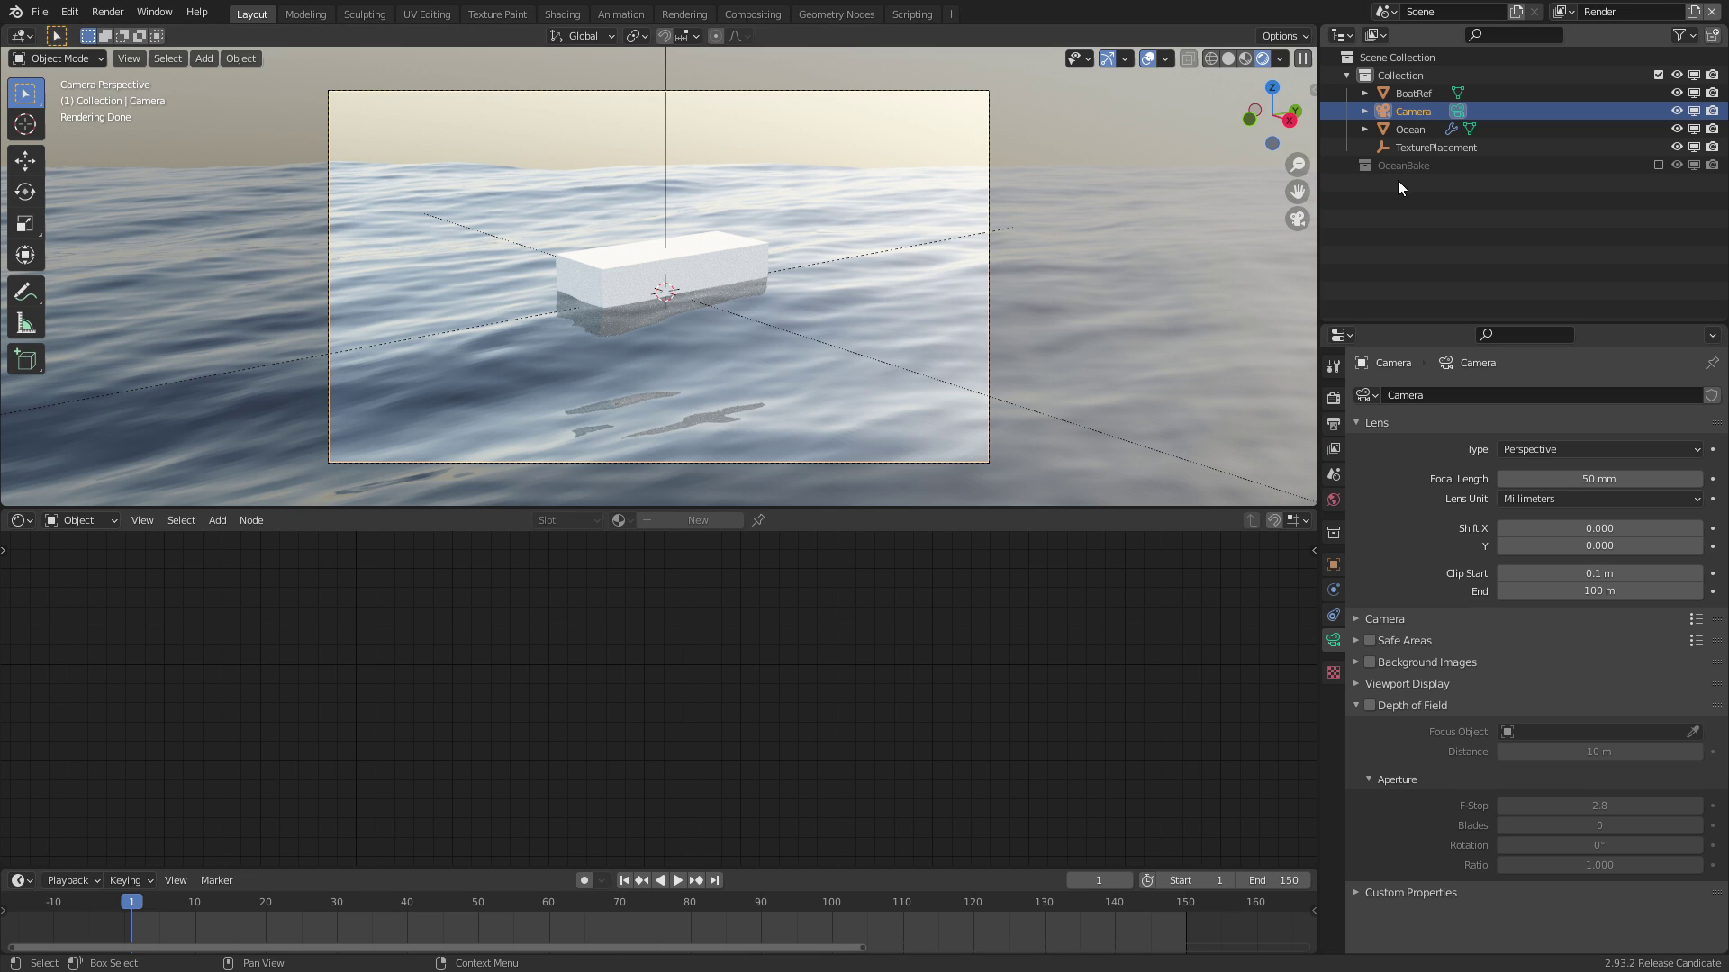
click(1385, 106)
click(1335, 642)
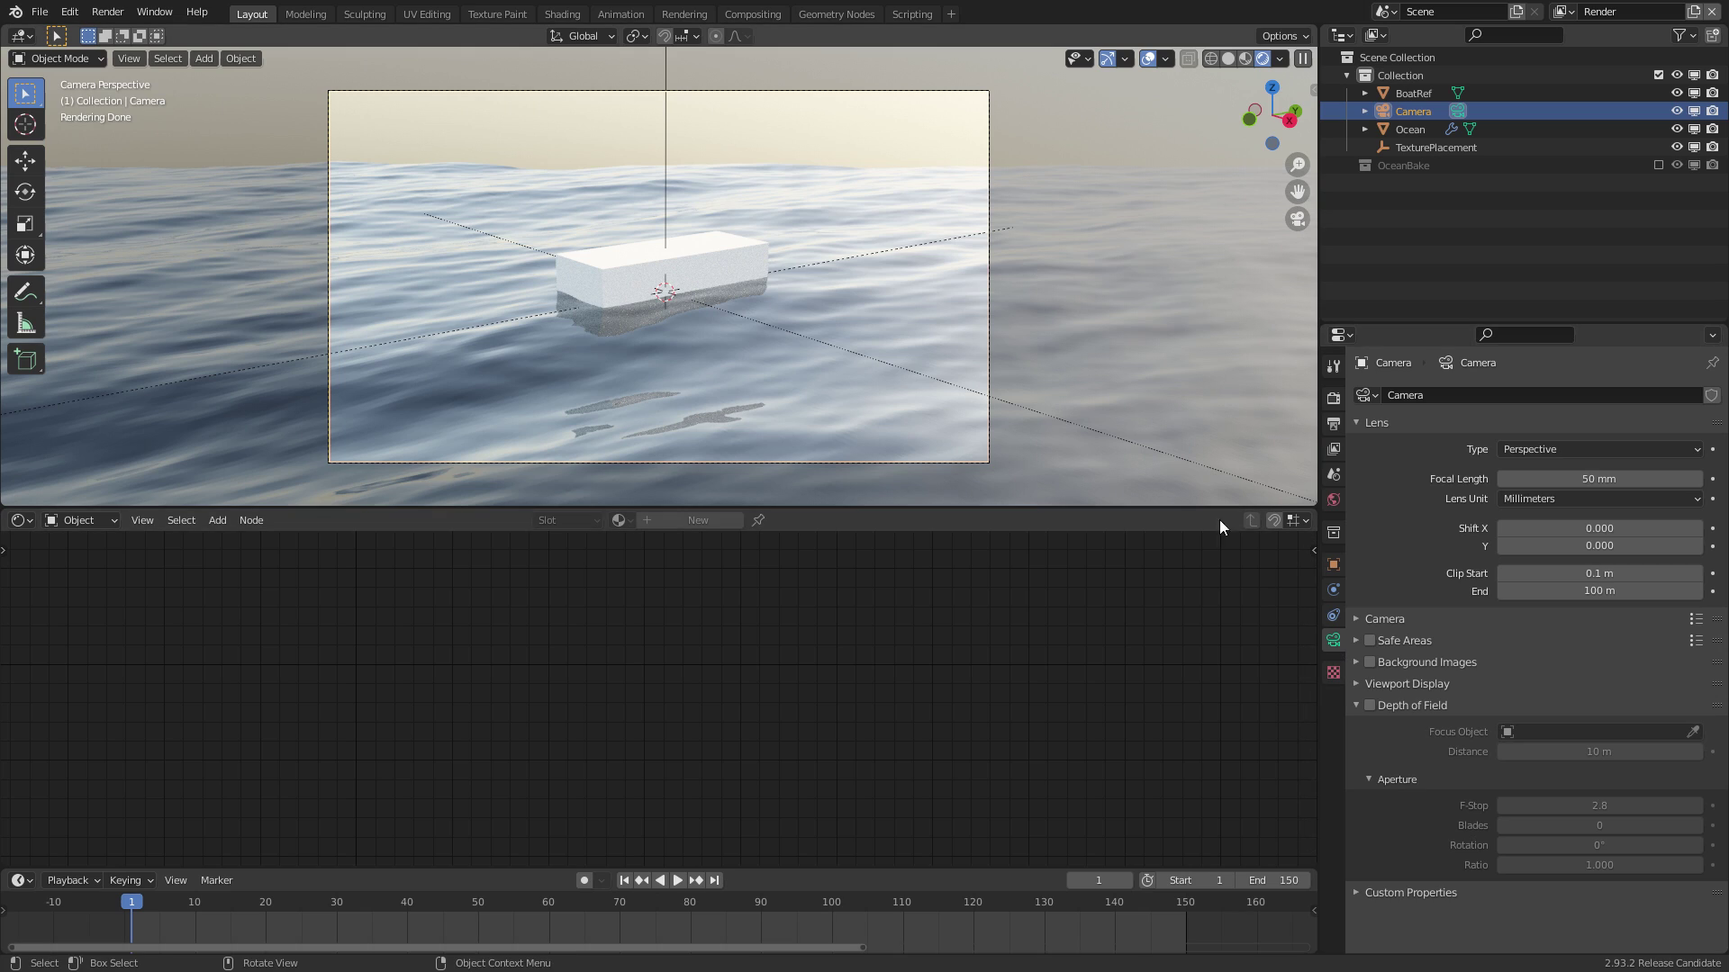
click(1599, 592)
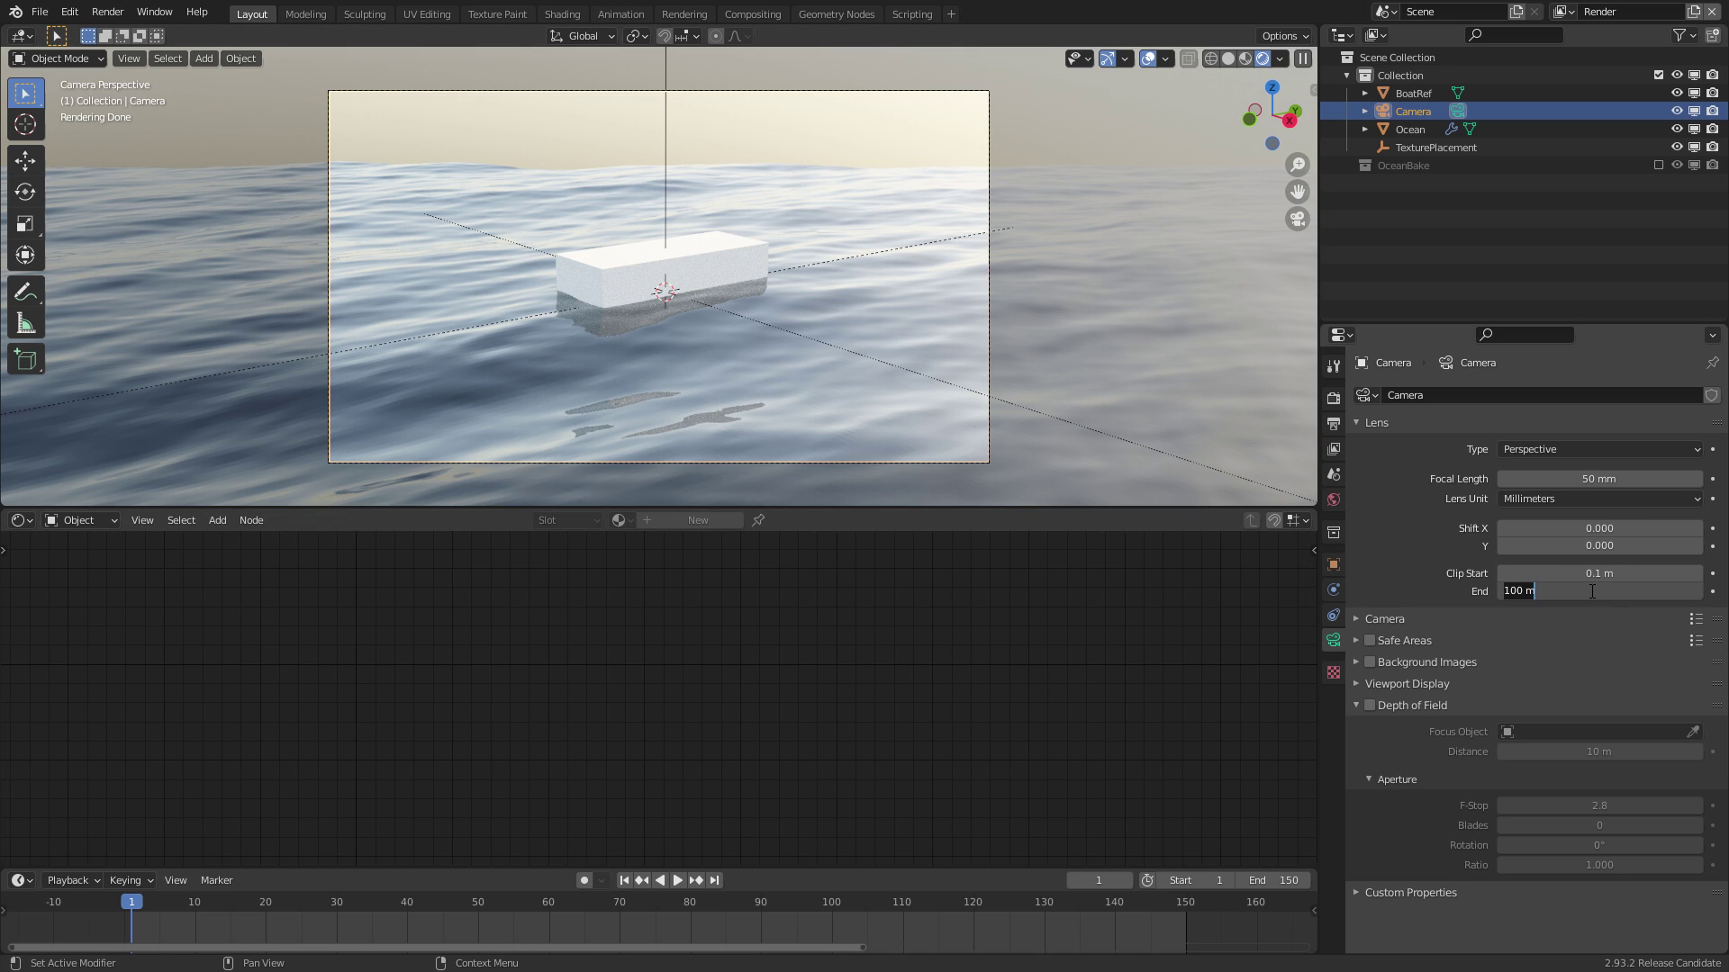
text(10000)
key(Return)
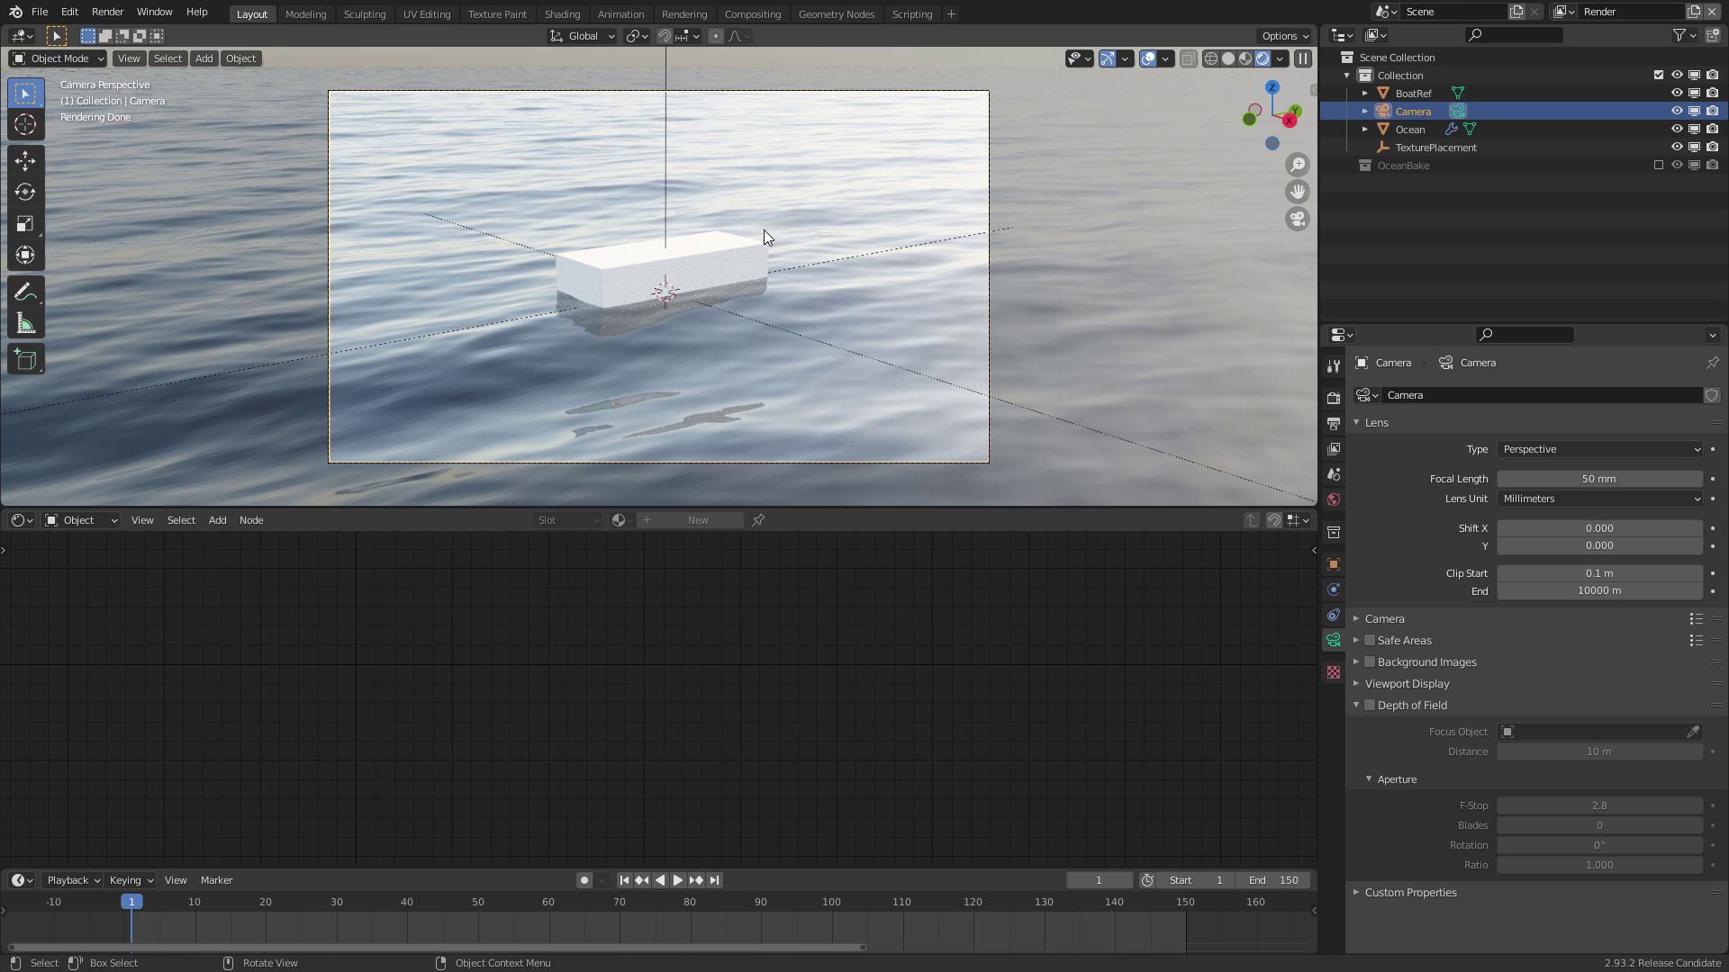
Lock the camera to the view again and pull it far back and higher for a wide ocean shot with a small BoatRef
key(n)
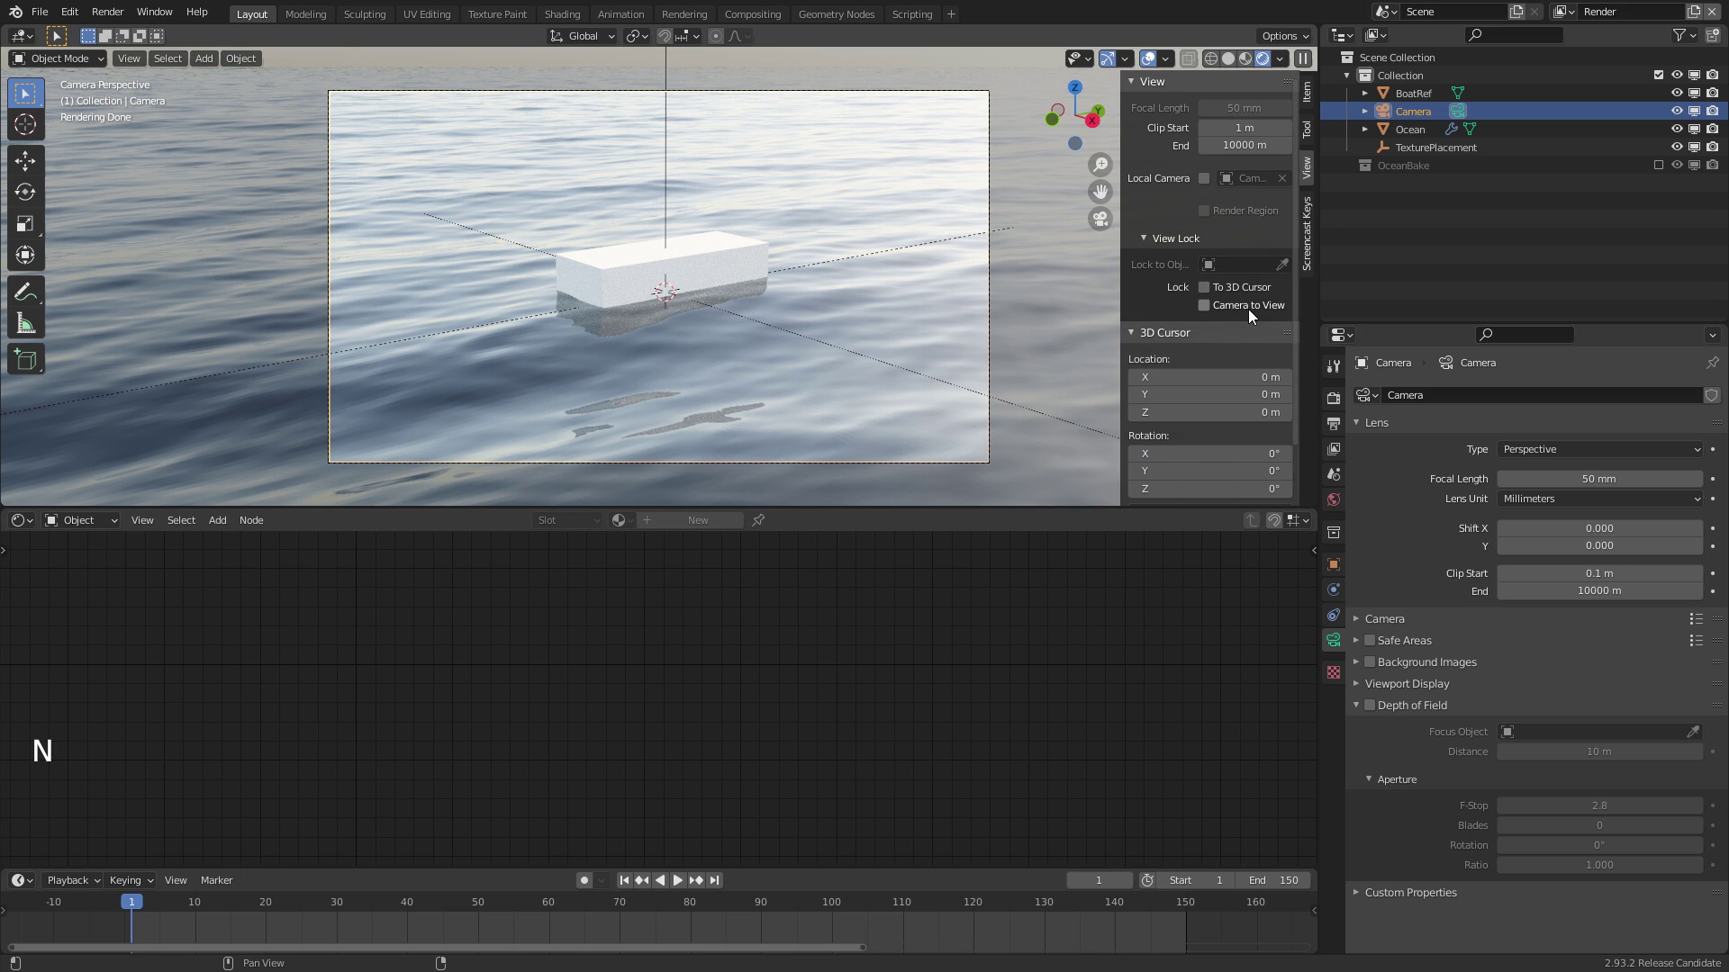
key(n)
ctrl+middle_drag(778, 200, 724, 358)
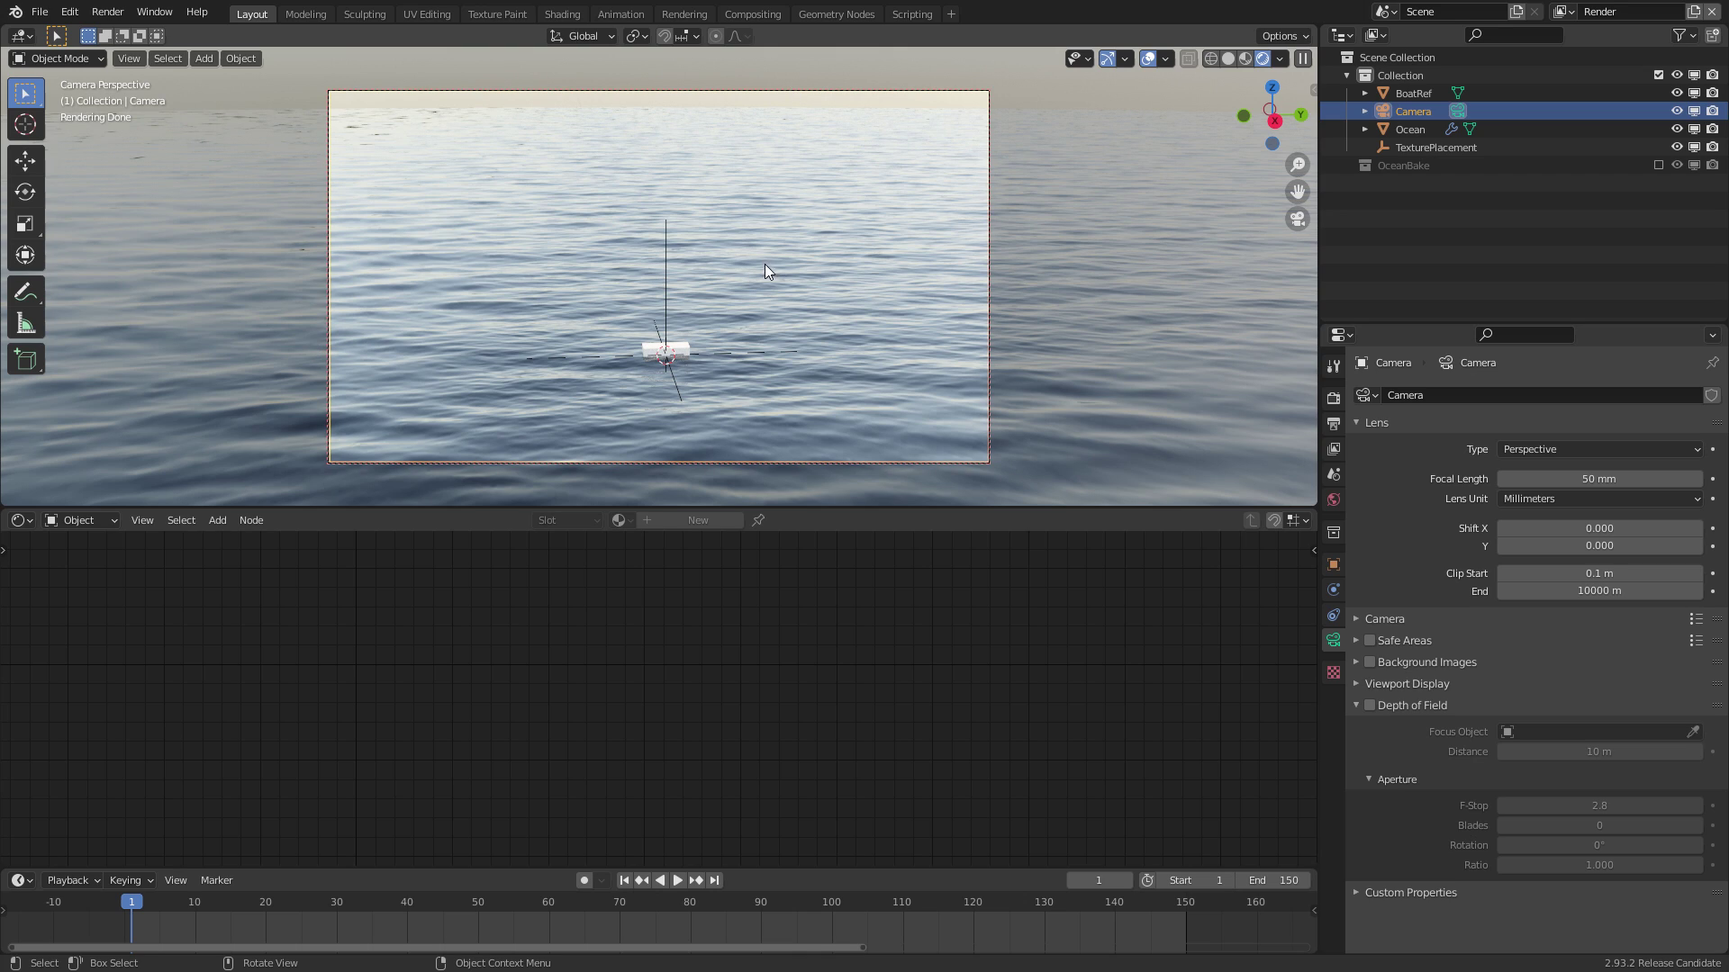
Compare the wide ocean shot in Solid viewport shading and then in Rendered shading
key(z)
click(876, 247)
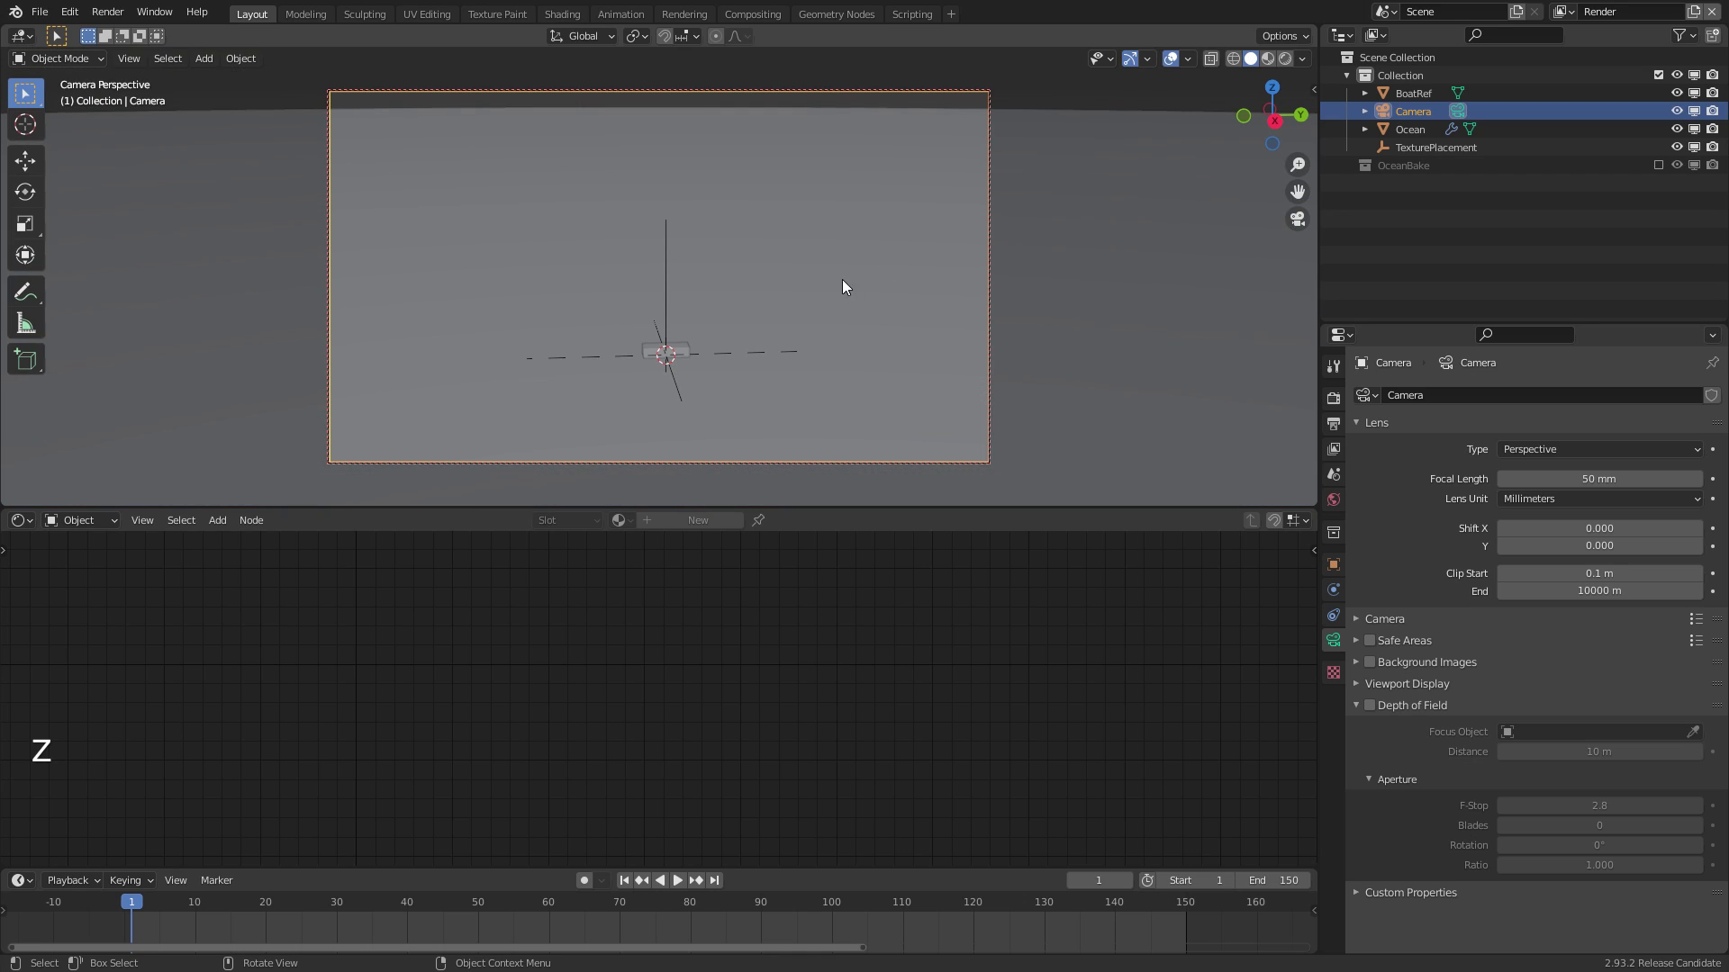
key(z)
click(833, 186)
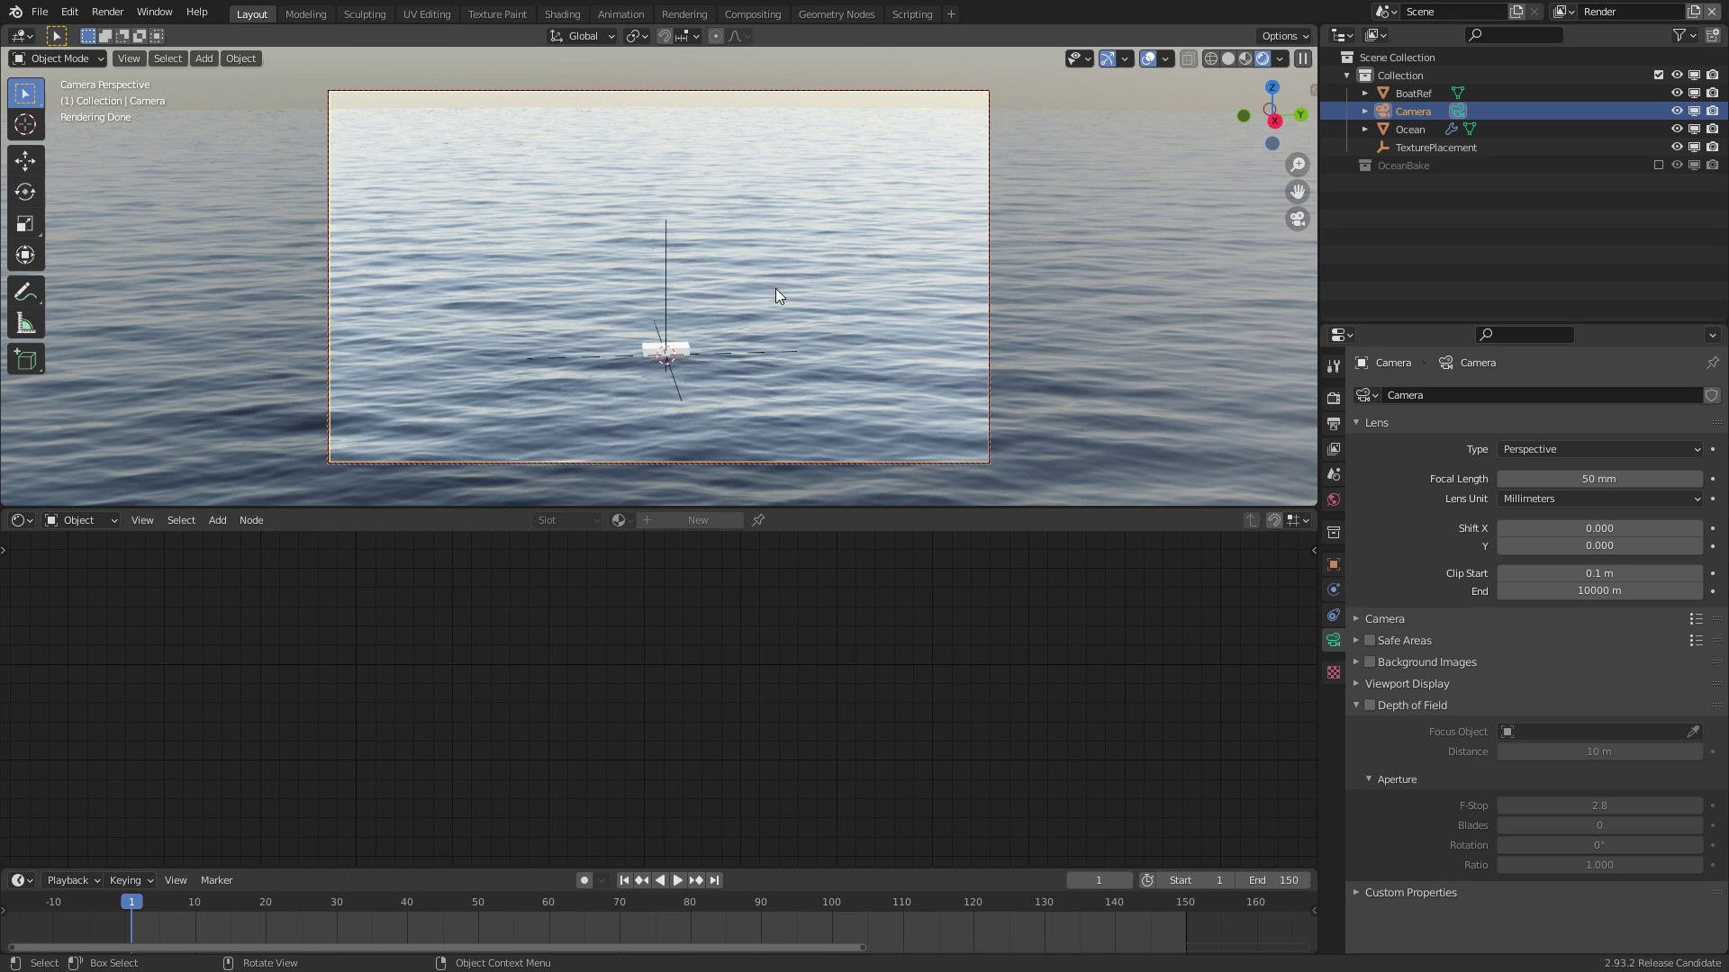
Select the Ocean object, pull the camera farther back and scale the Ocean up about 6 times
click(666, 241)
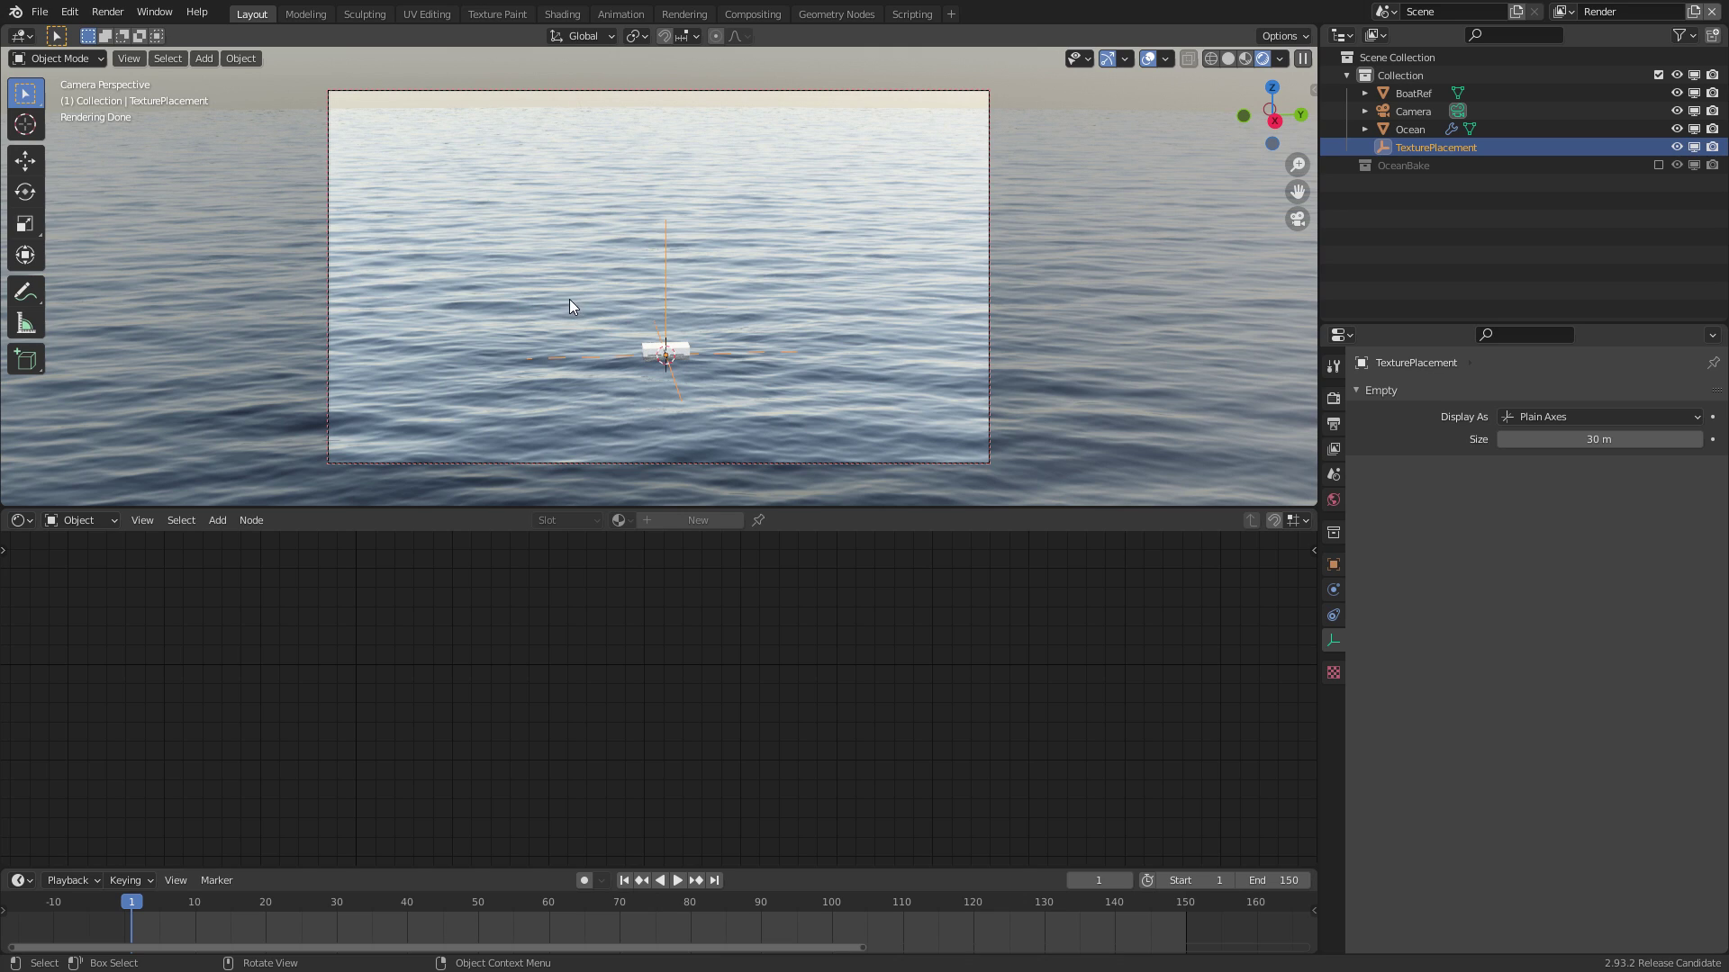
click(1035, 117)
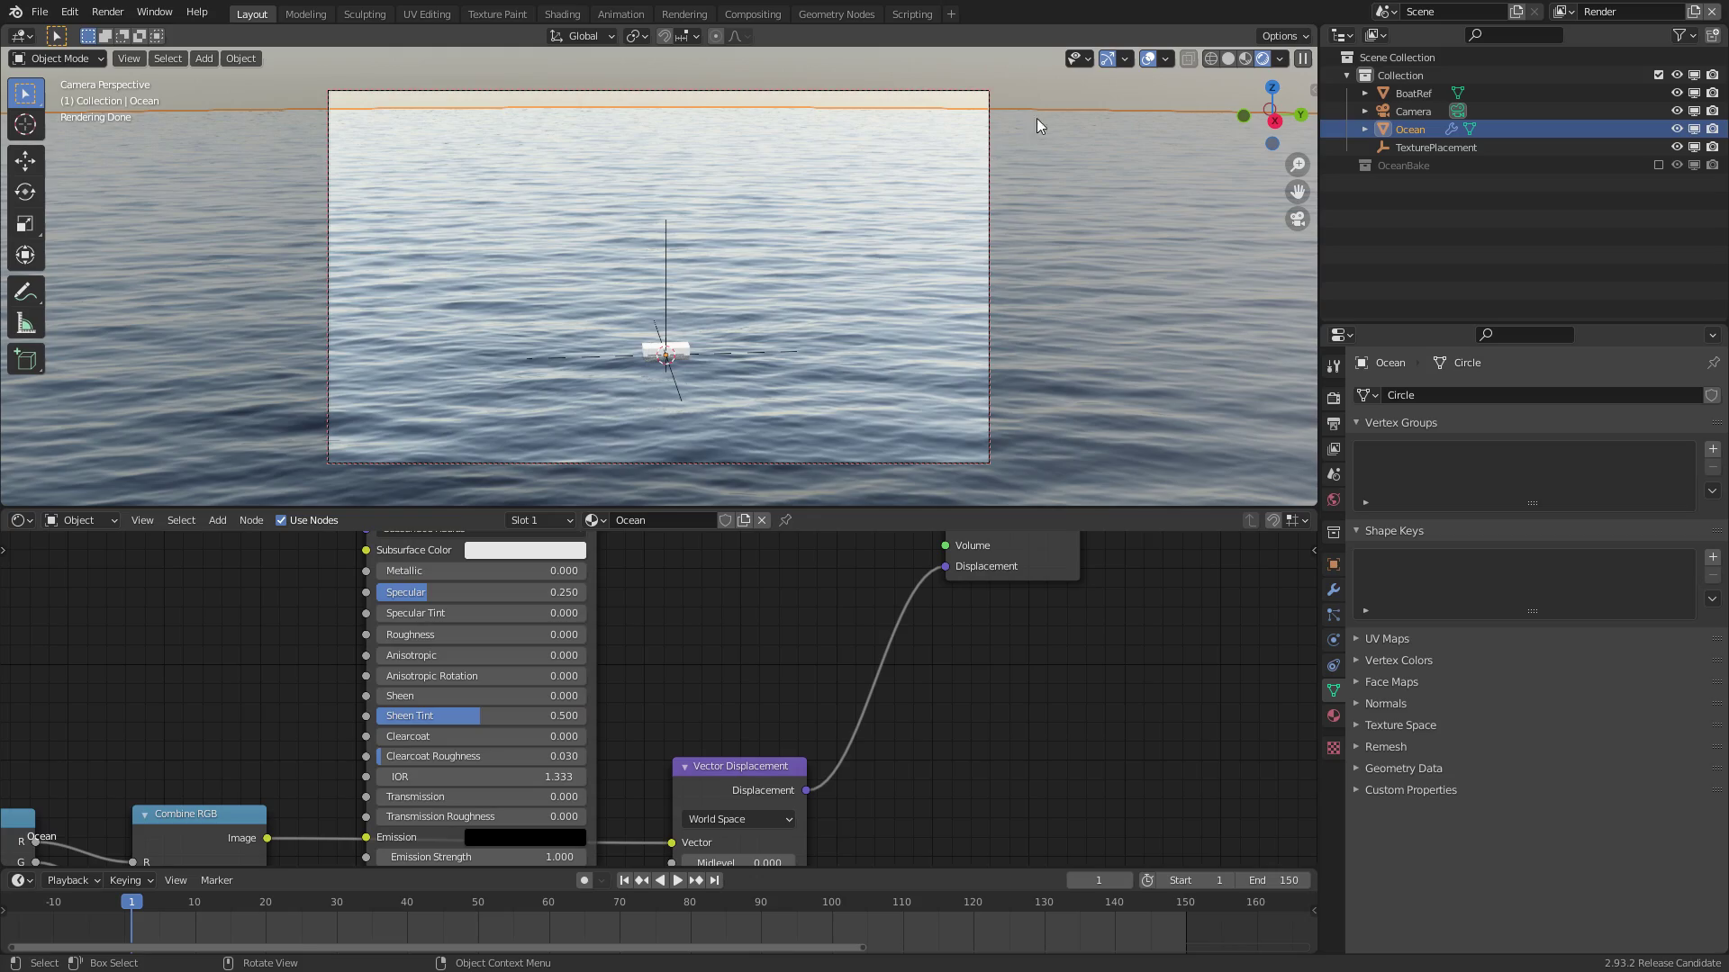
ctrl+middle_drag(765, 192, 721, 342)
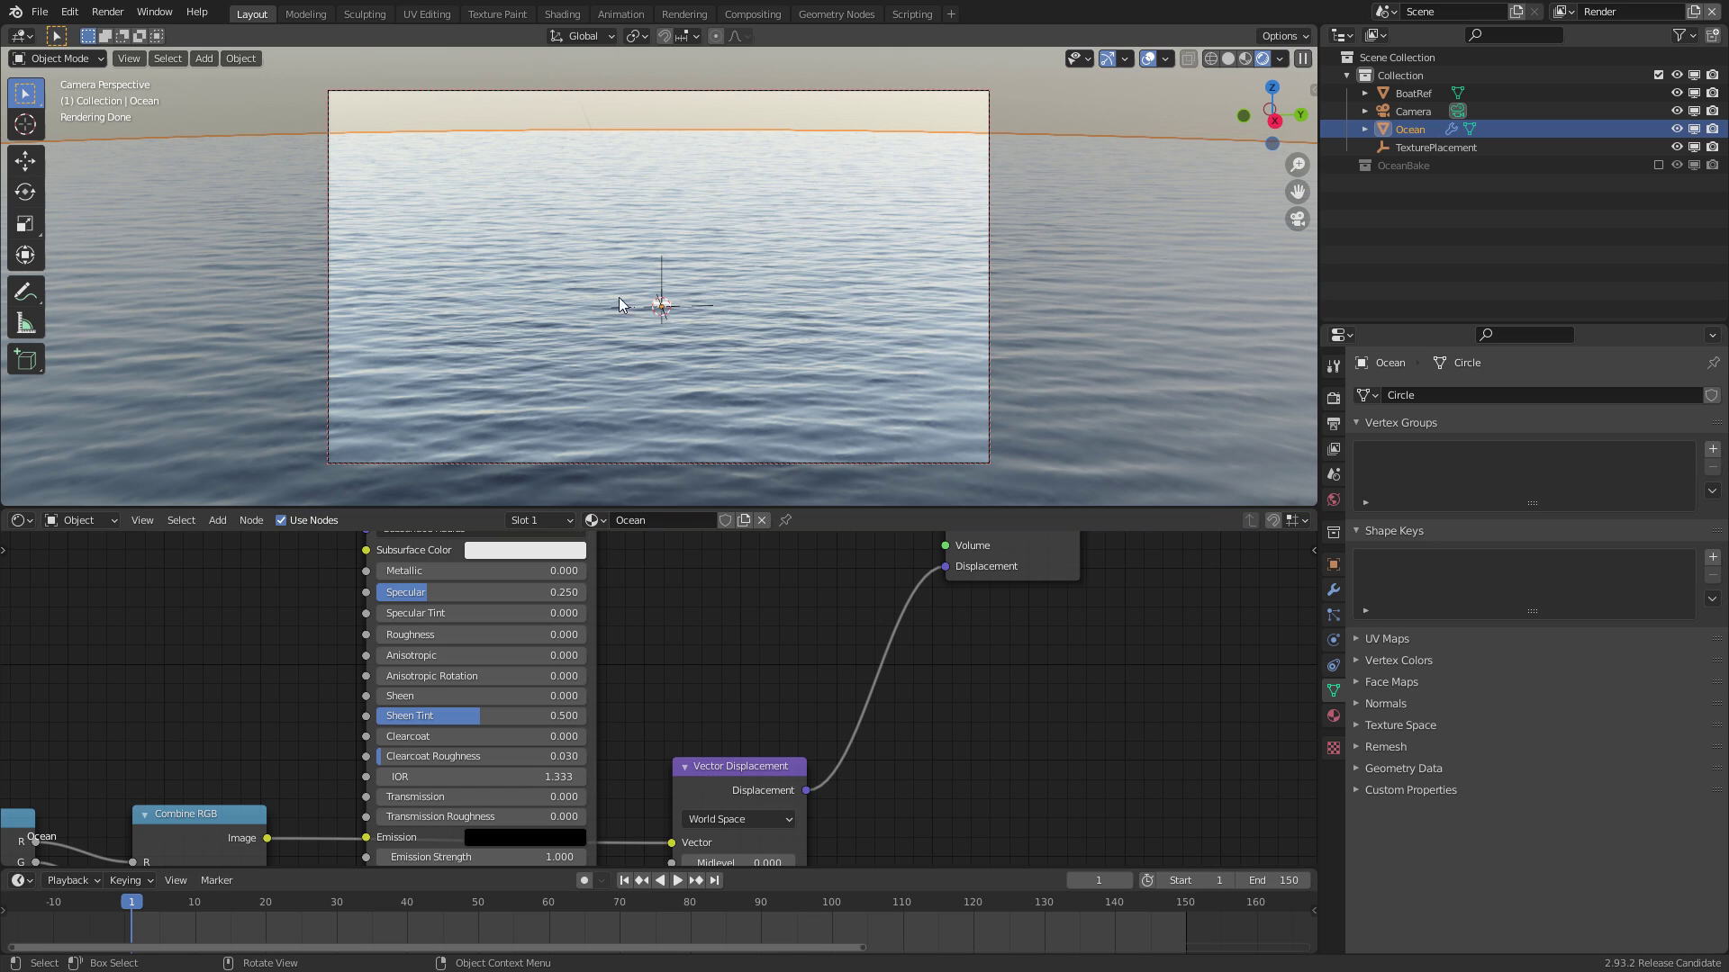
key(s)
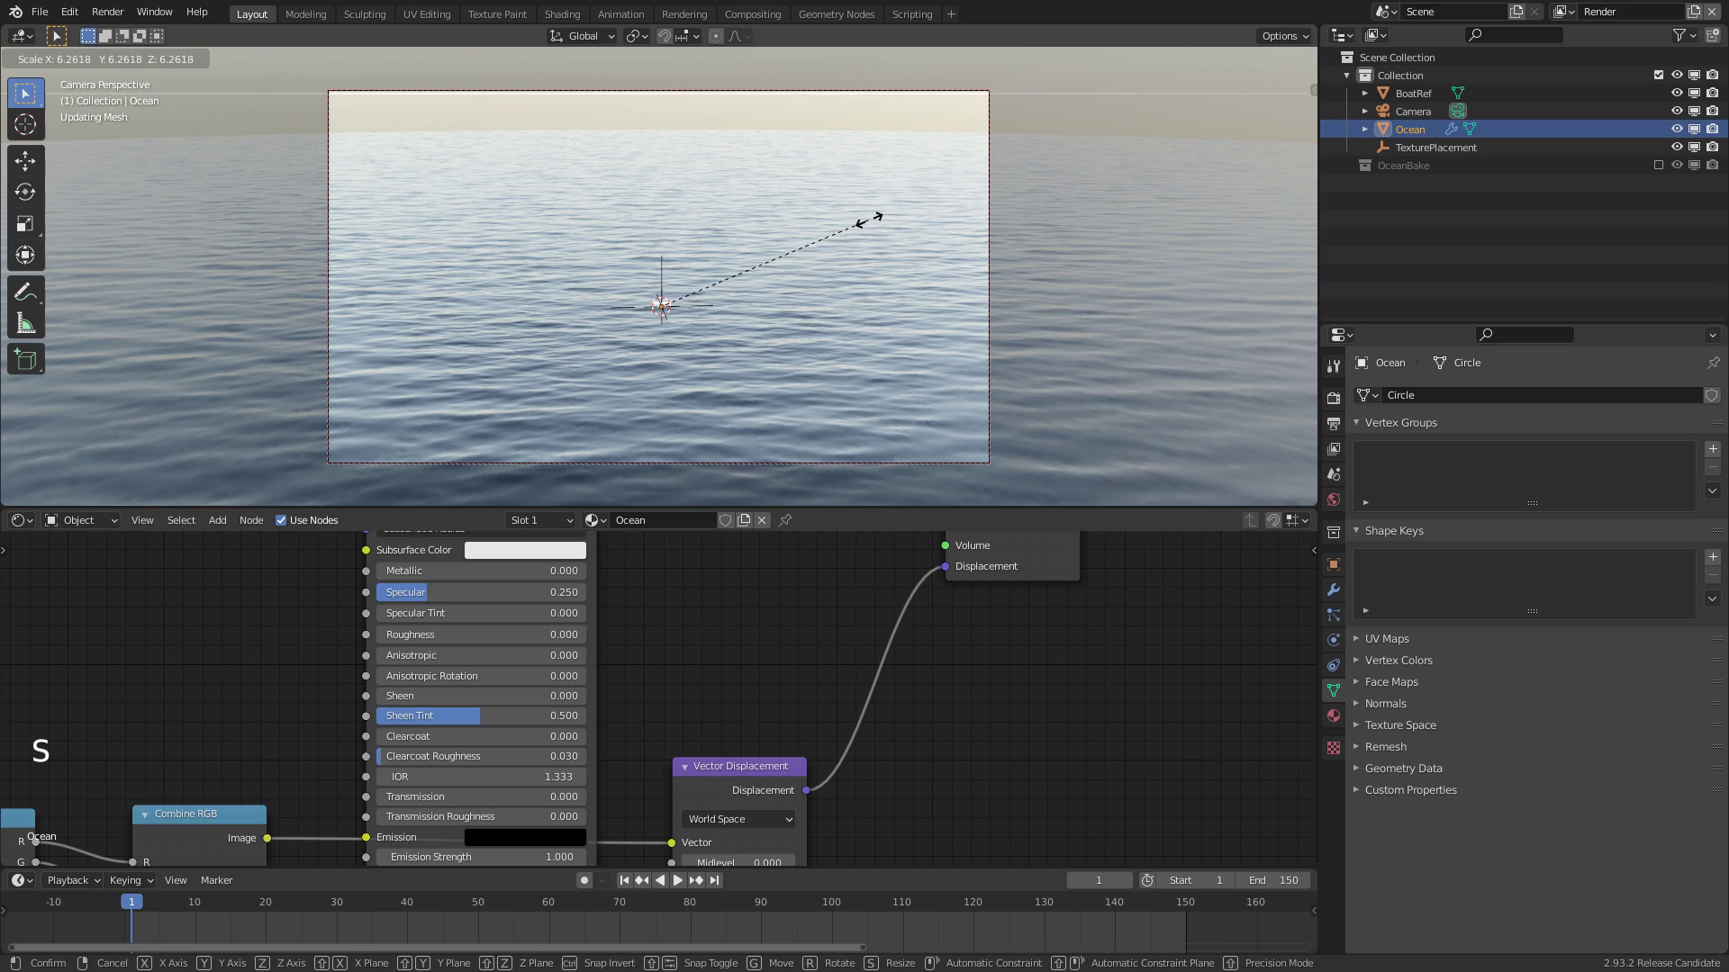
click(868, 226)
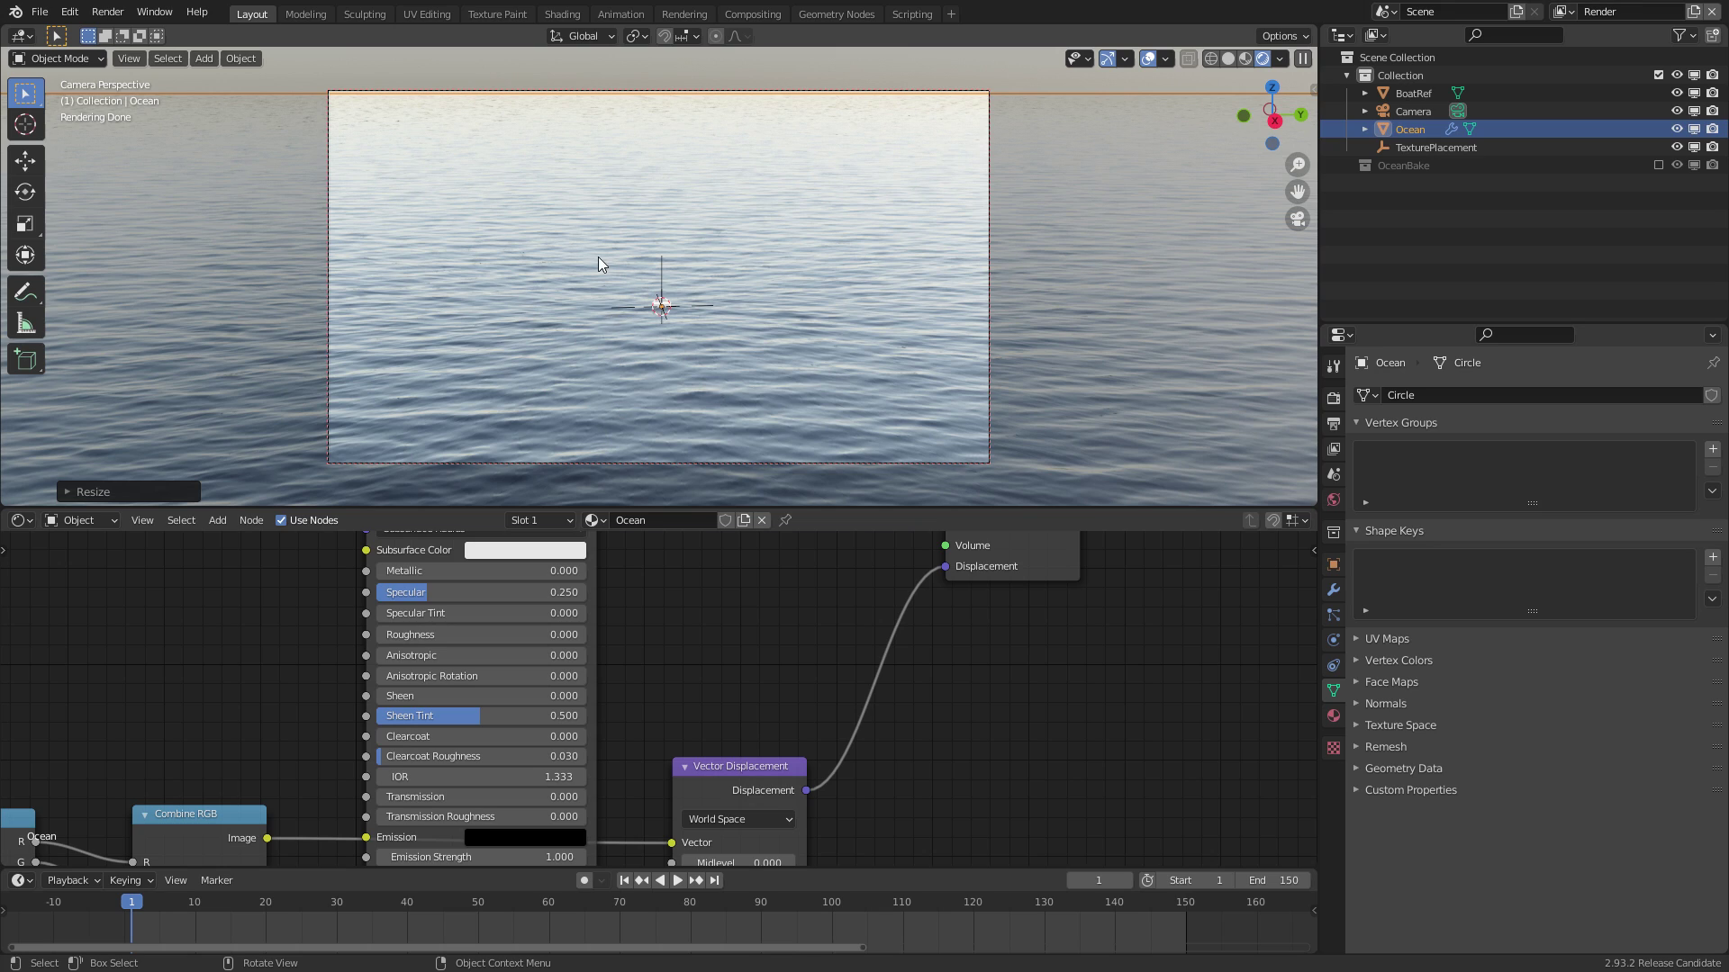
Select the Ocean object, switch the viewport to Solid shading and bring the camera back close to the BoatRef
click(666, 267)
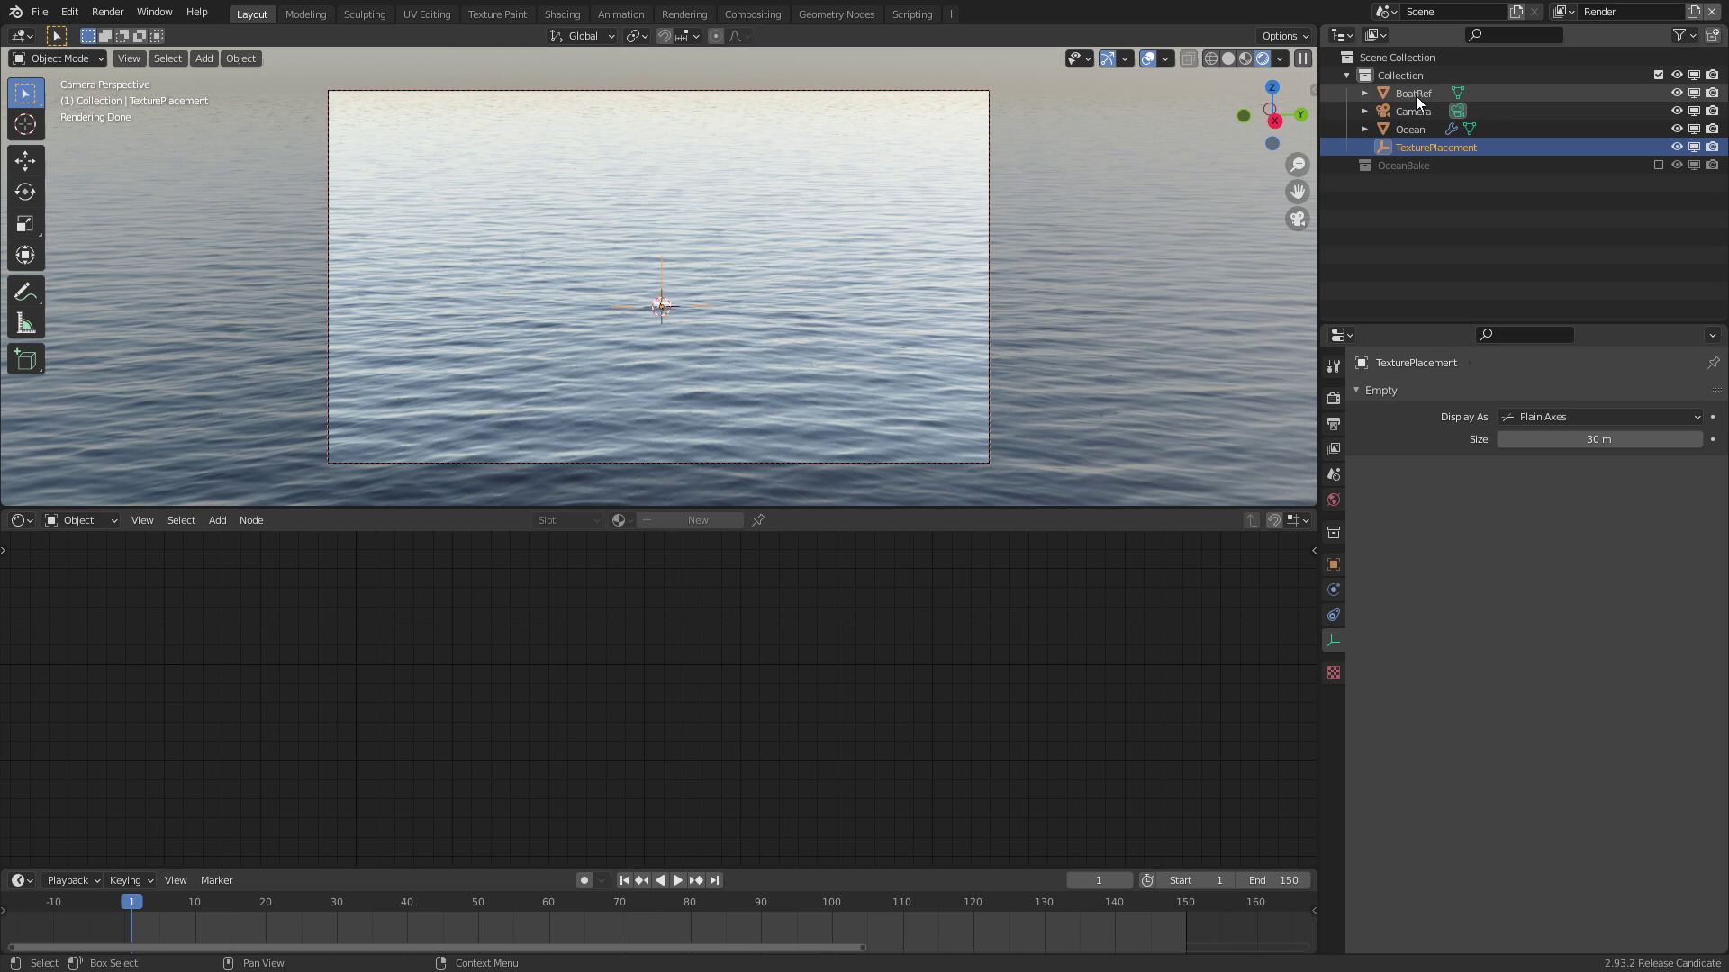
click(1410, 135)
key(z)
mouse_move(750, 652)
middle_down()
mouse_move(749, 614)
mouse_move(726, 687)
mouse_move(786, 585)
middle_up()
middle_drag(288, 676, 290, 585)
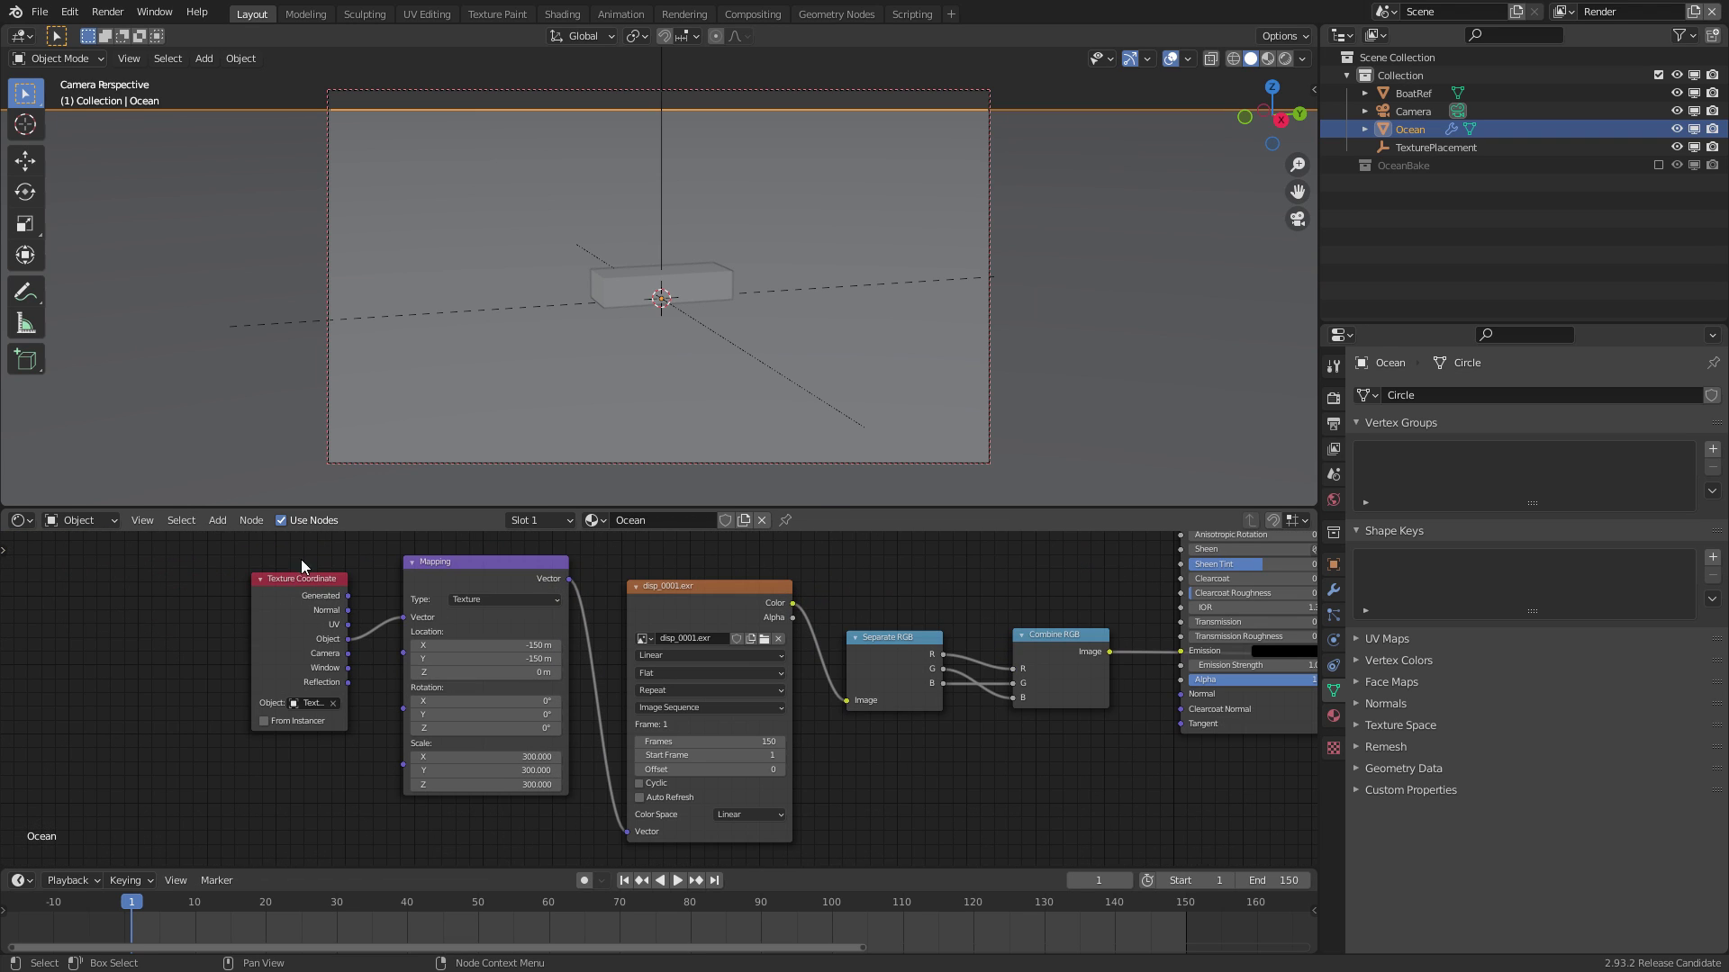
Maximize the node editor and duplicate the Texture Coordinate, Mapping and disp_0001.exr nodes, placing the copies below the originals
key(ctrl+space)
ctrl+middle_drag(738, 494, 814, 464)
drag(300, 194, 882, 445)
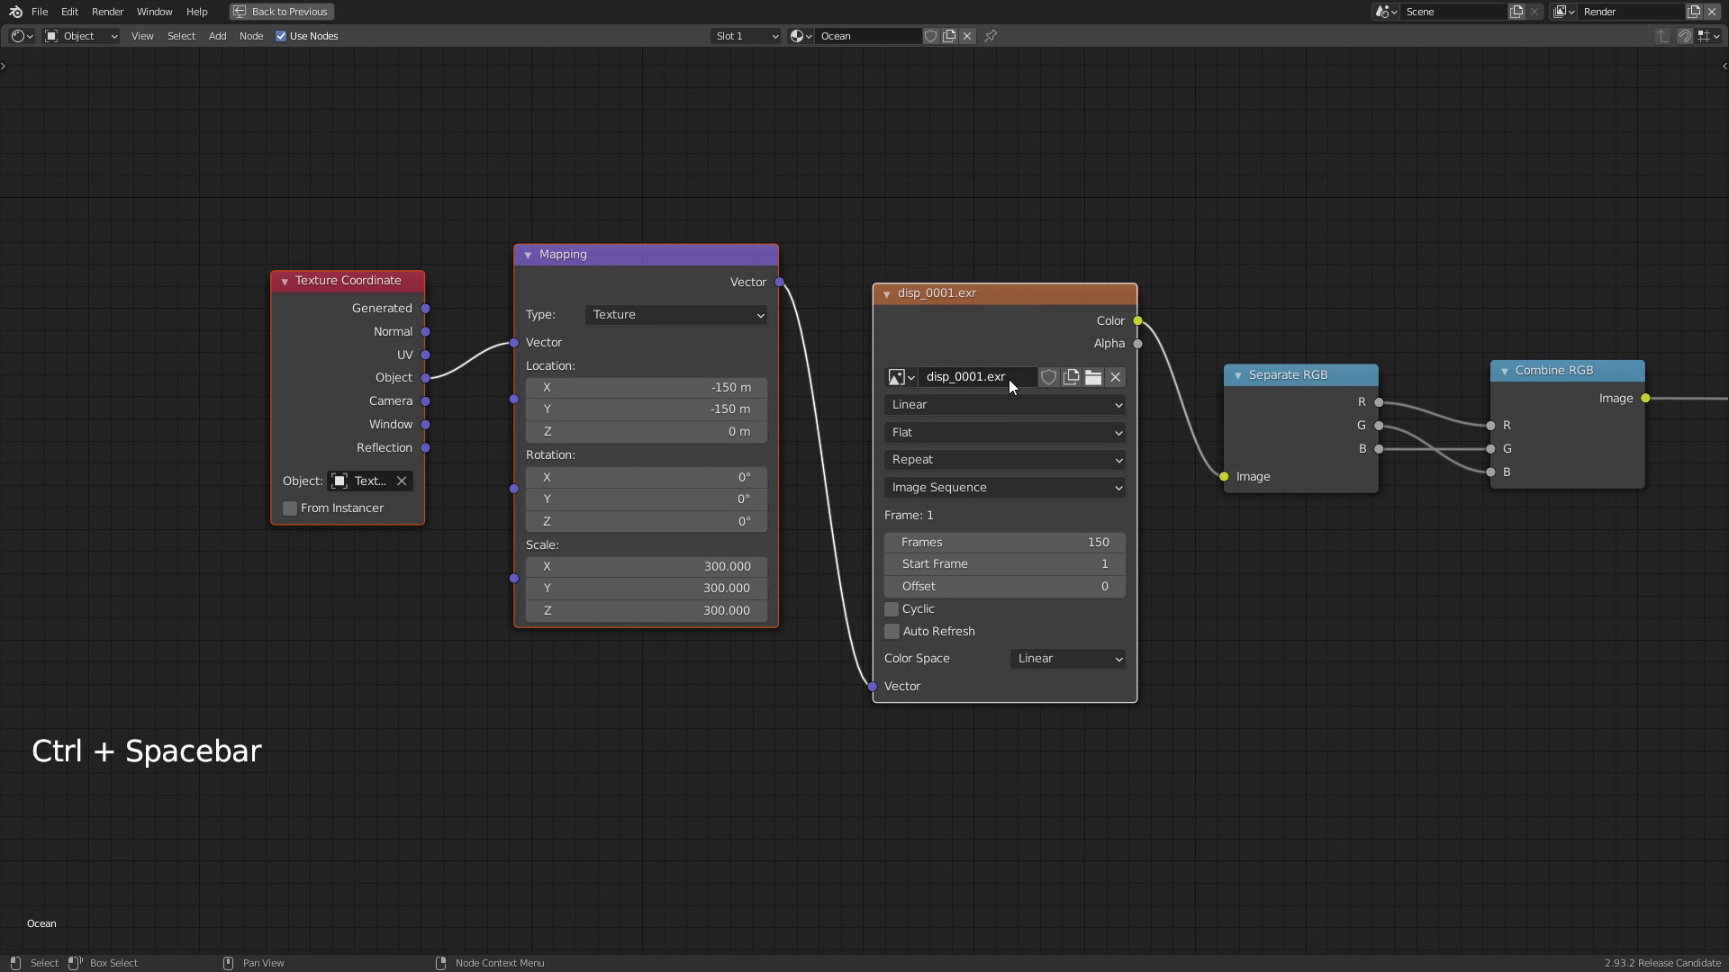
key(shift+d)
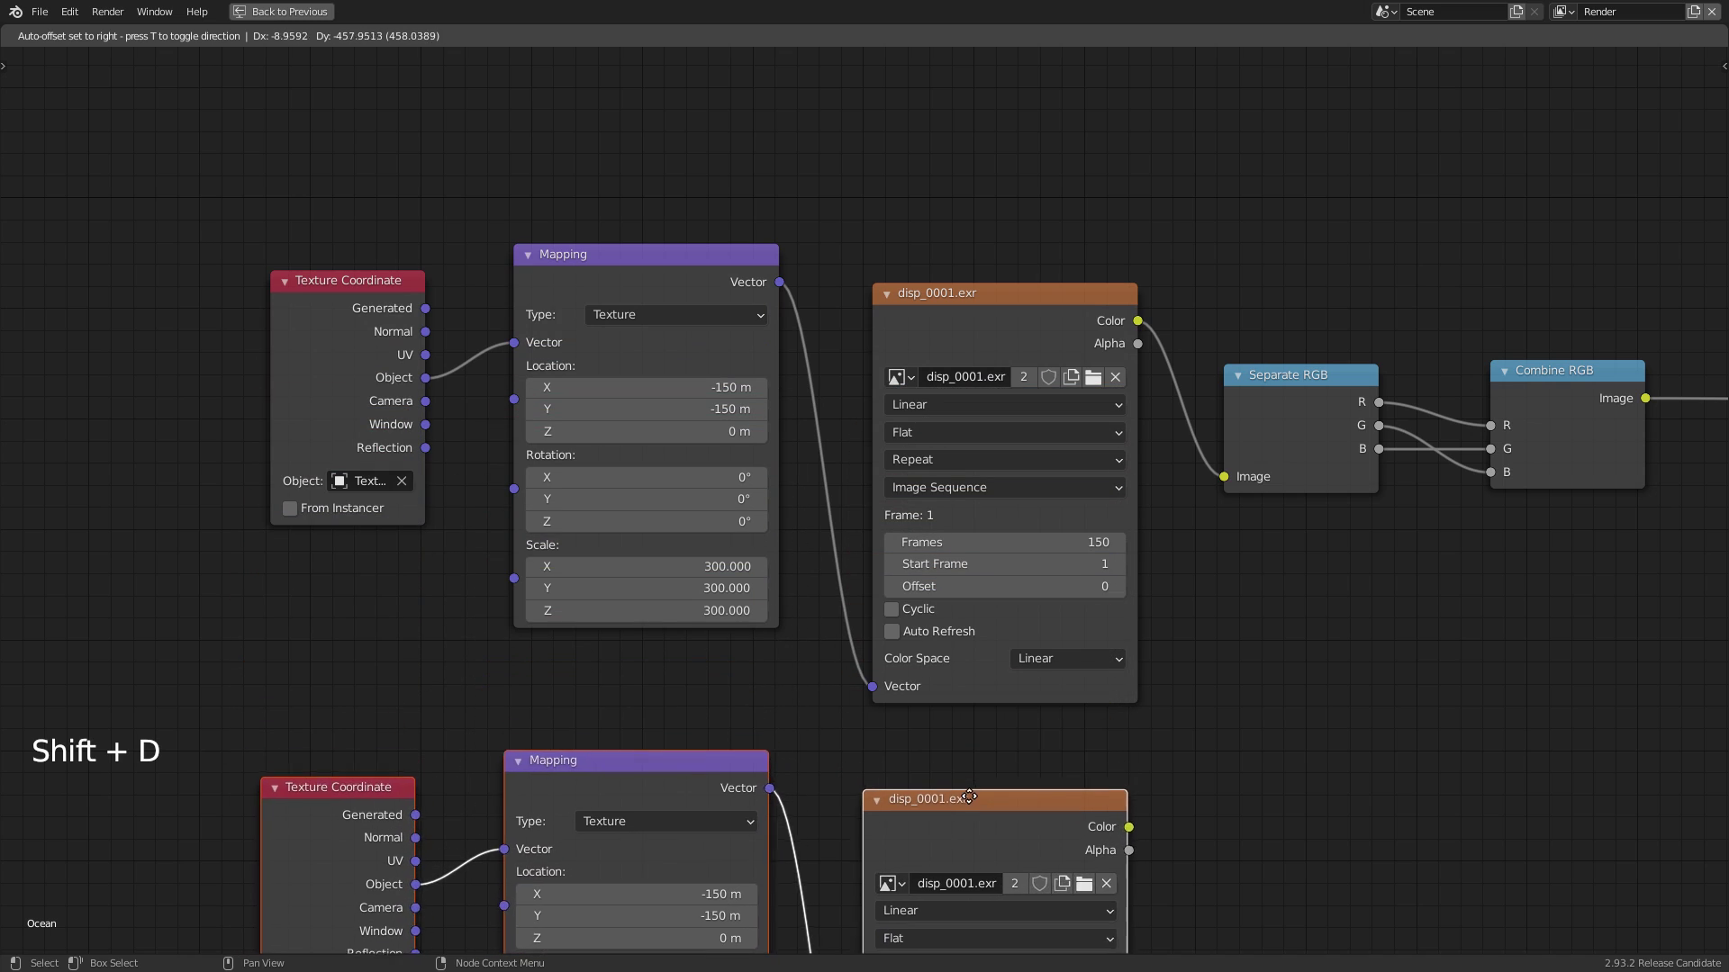
click(975, 801)
middle_drag(1124, 761, 1121, 344)
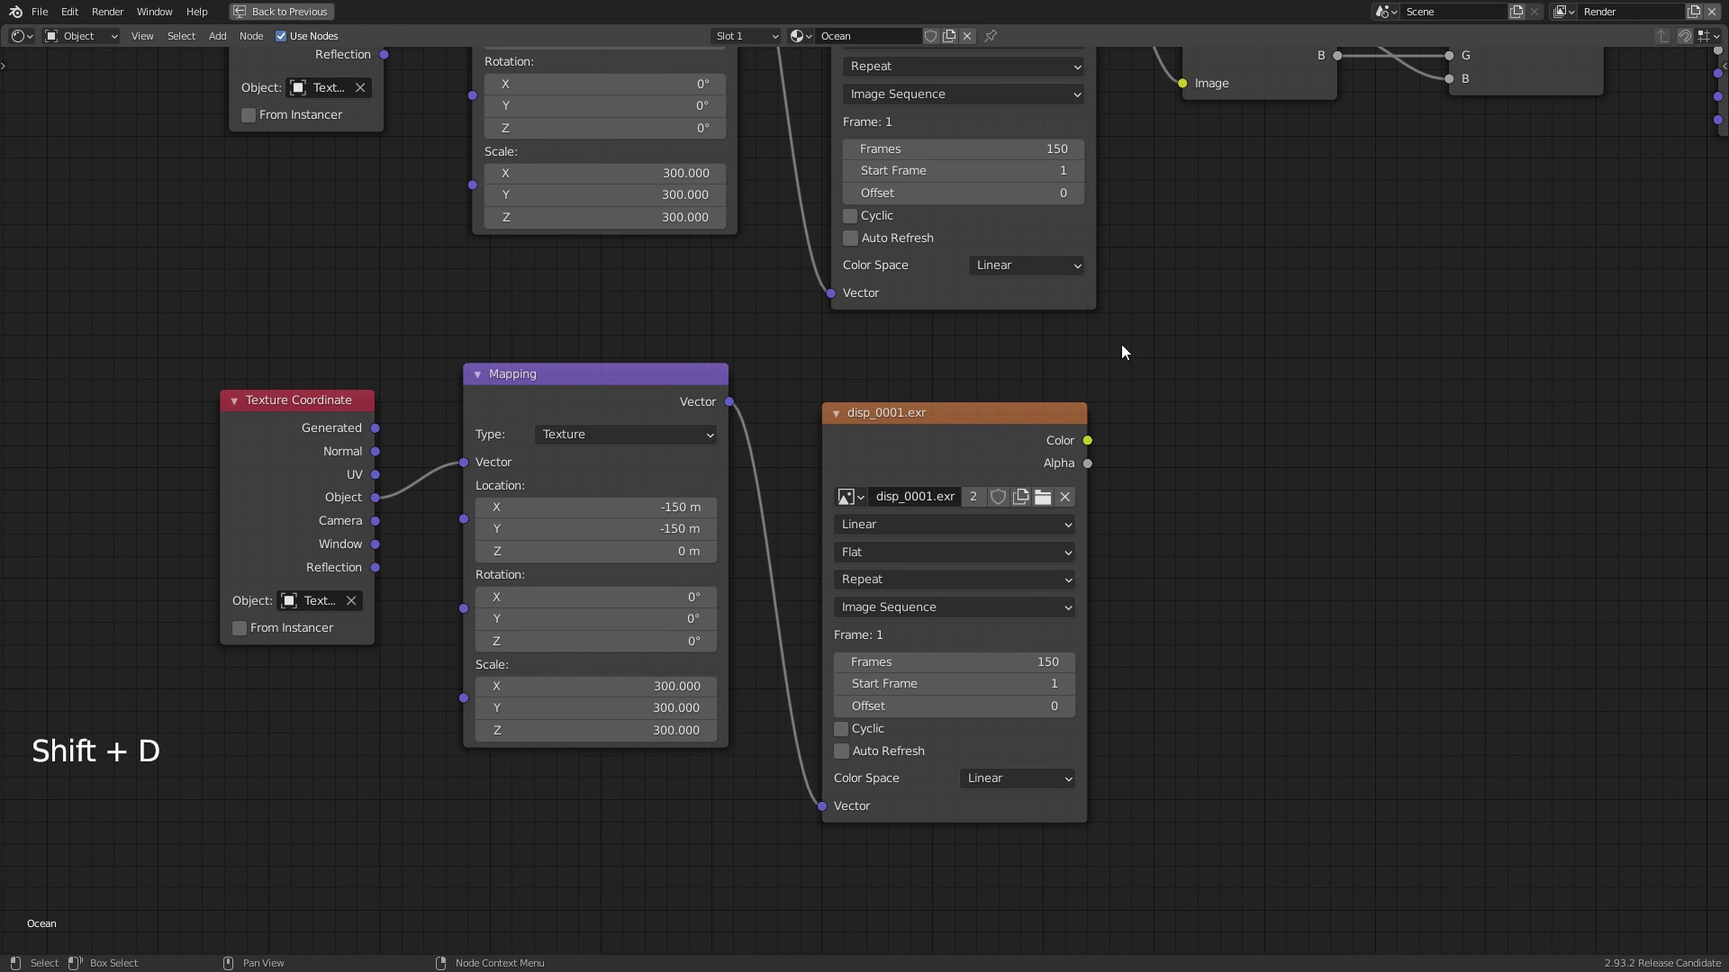
Browse to the OceanDetail folder for the duplicated image node and select disp_0001.exr
click(960, 414)
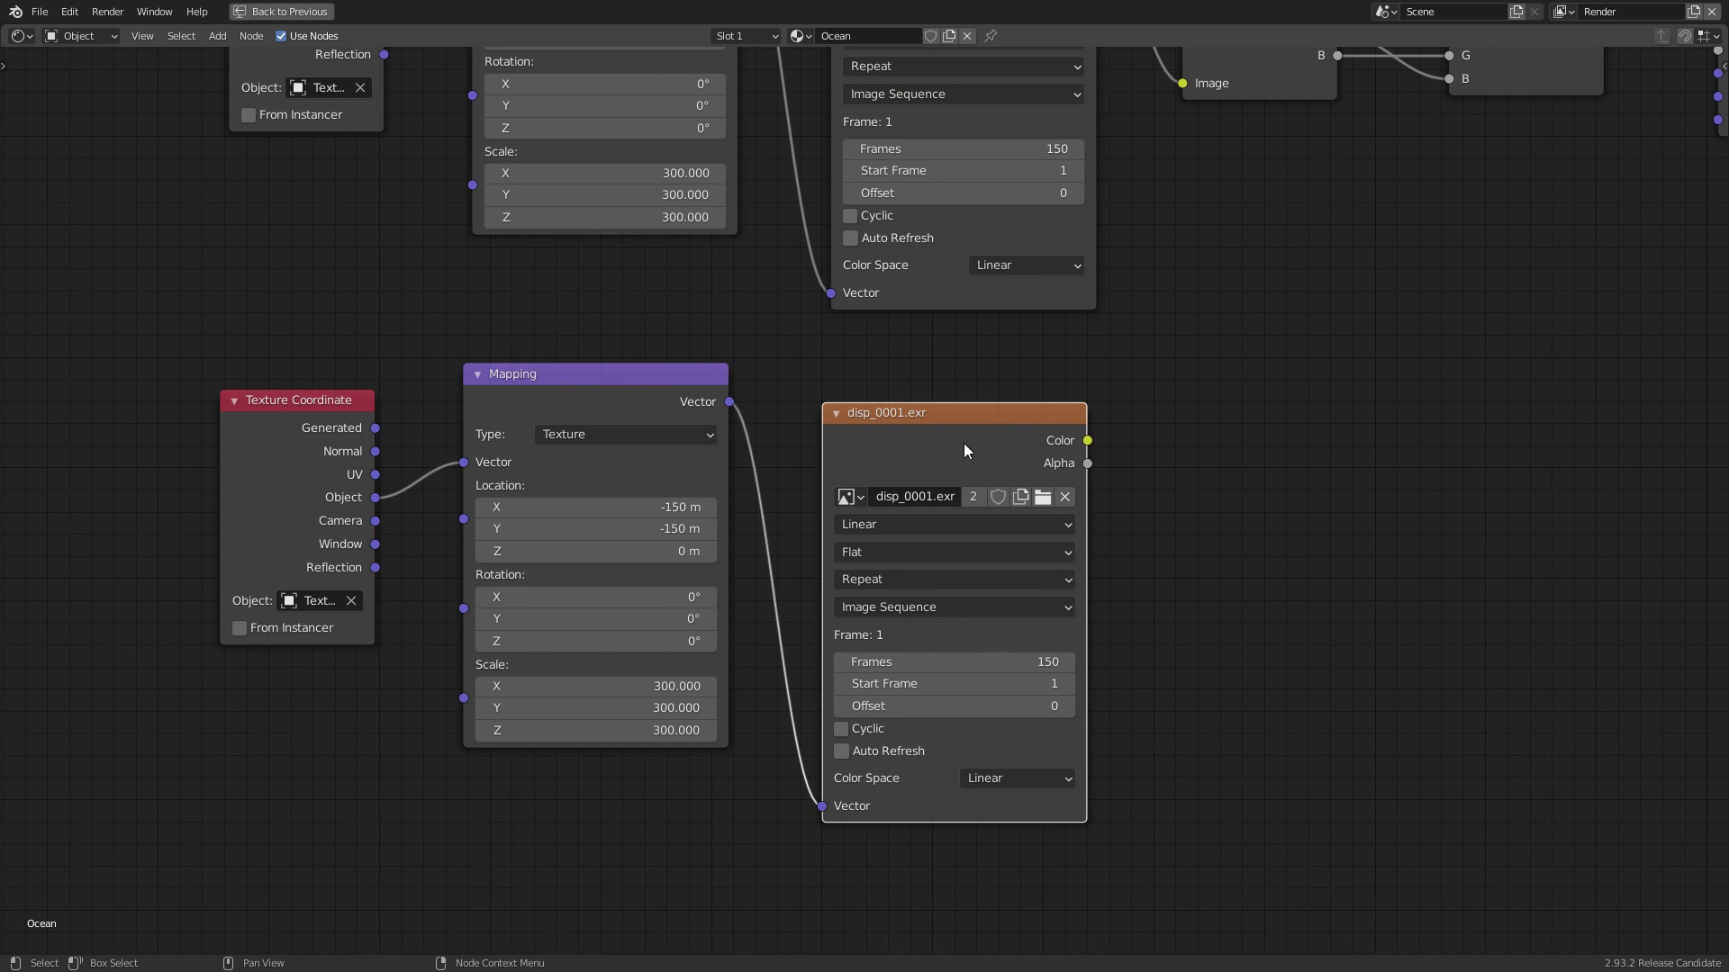
click(1041, 498)
click(668, 235)
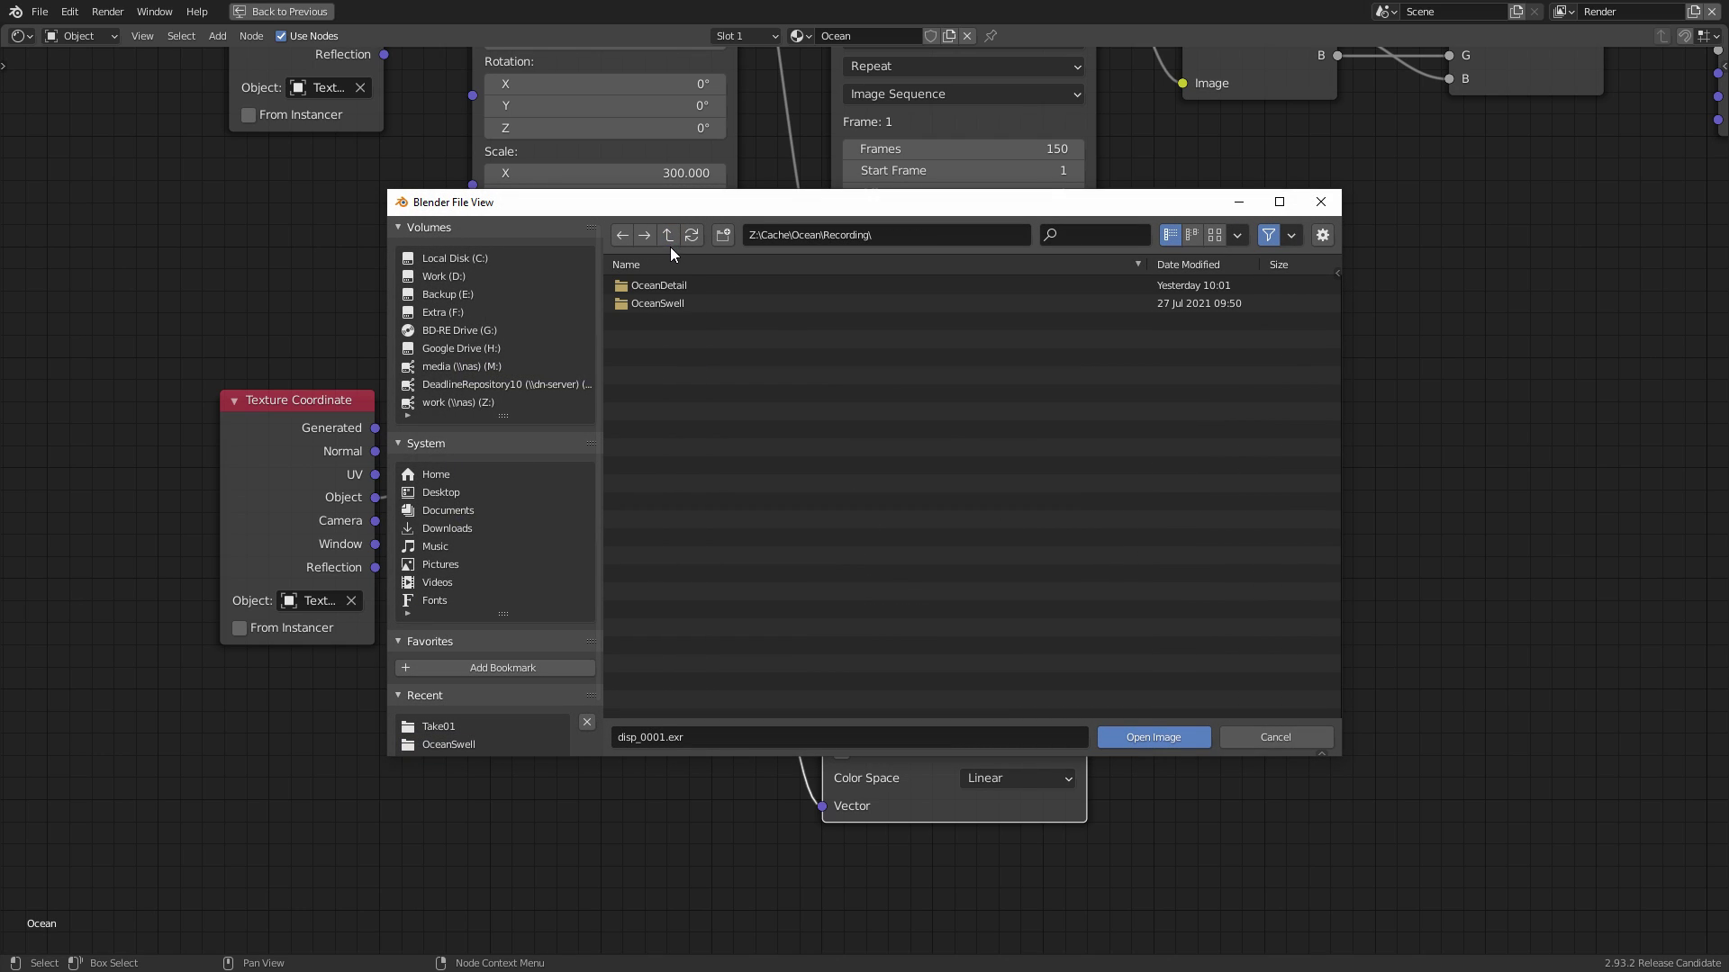
click(687, 285)
click(692, 288)
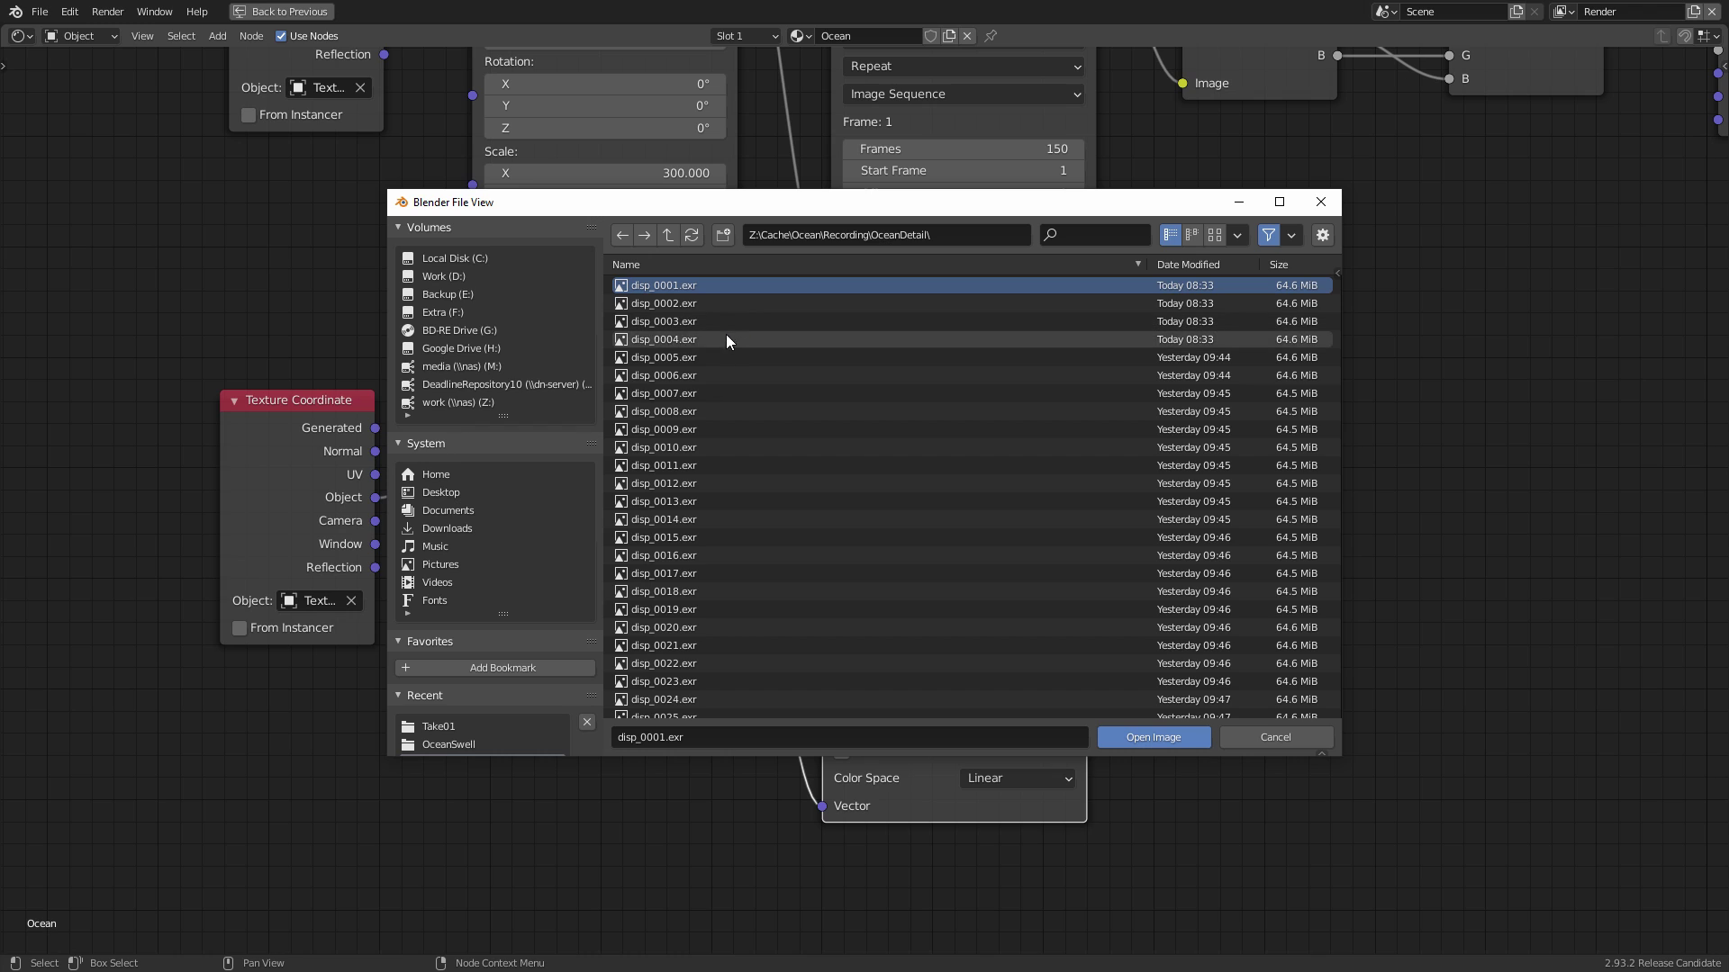
Extend the file selection from disp_0001.exr through disp_0150.exr, leaving out the foam files, and open the sequence
scroll(813, 583, down, 15)
scroll(808, 532, down, 15)
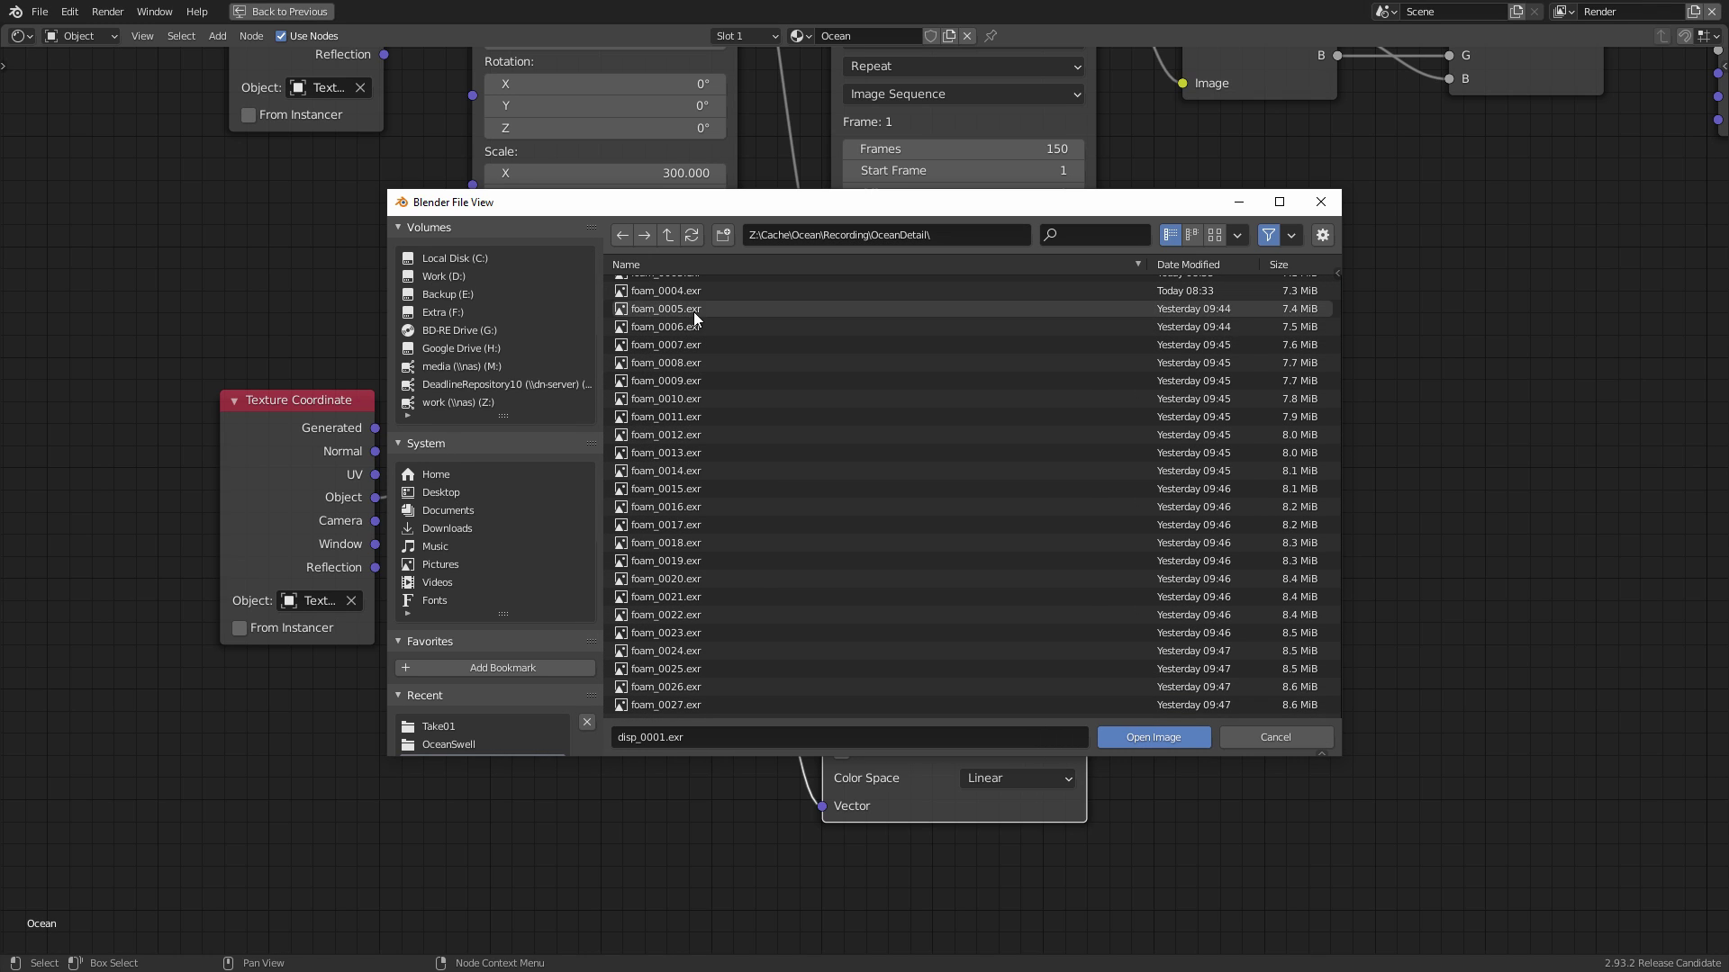
middle_drag(764, 360, 793, 565)
middle_drag(709, 351, 744, 567)
middle_drag(740, 398, 764, 594)
middle_drag(727, 397, 758, 581)
middle_drag(719, 368, 749, 585)
middle_drag(724, 401, 820, 360)
middle_drag(780, 564, 820, 360)
middle_drag(793, 549, 811, 360)
middle_drag(778, 583, 797, 387)
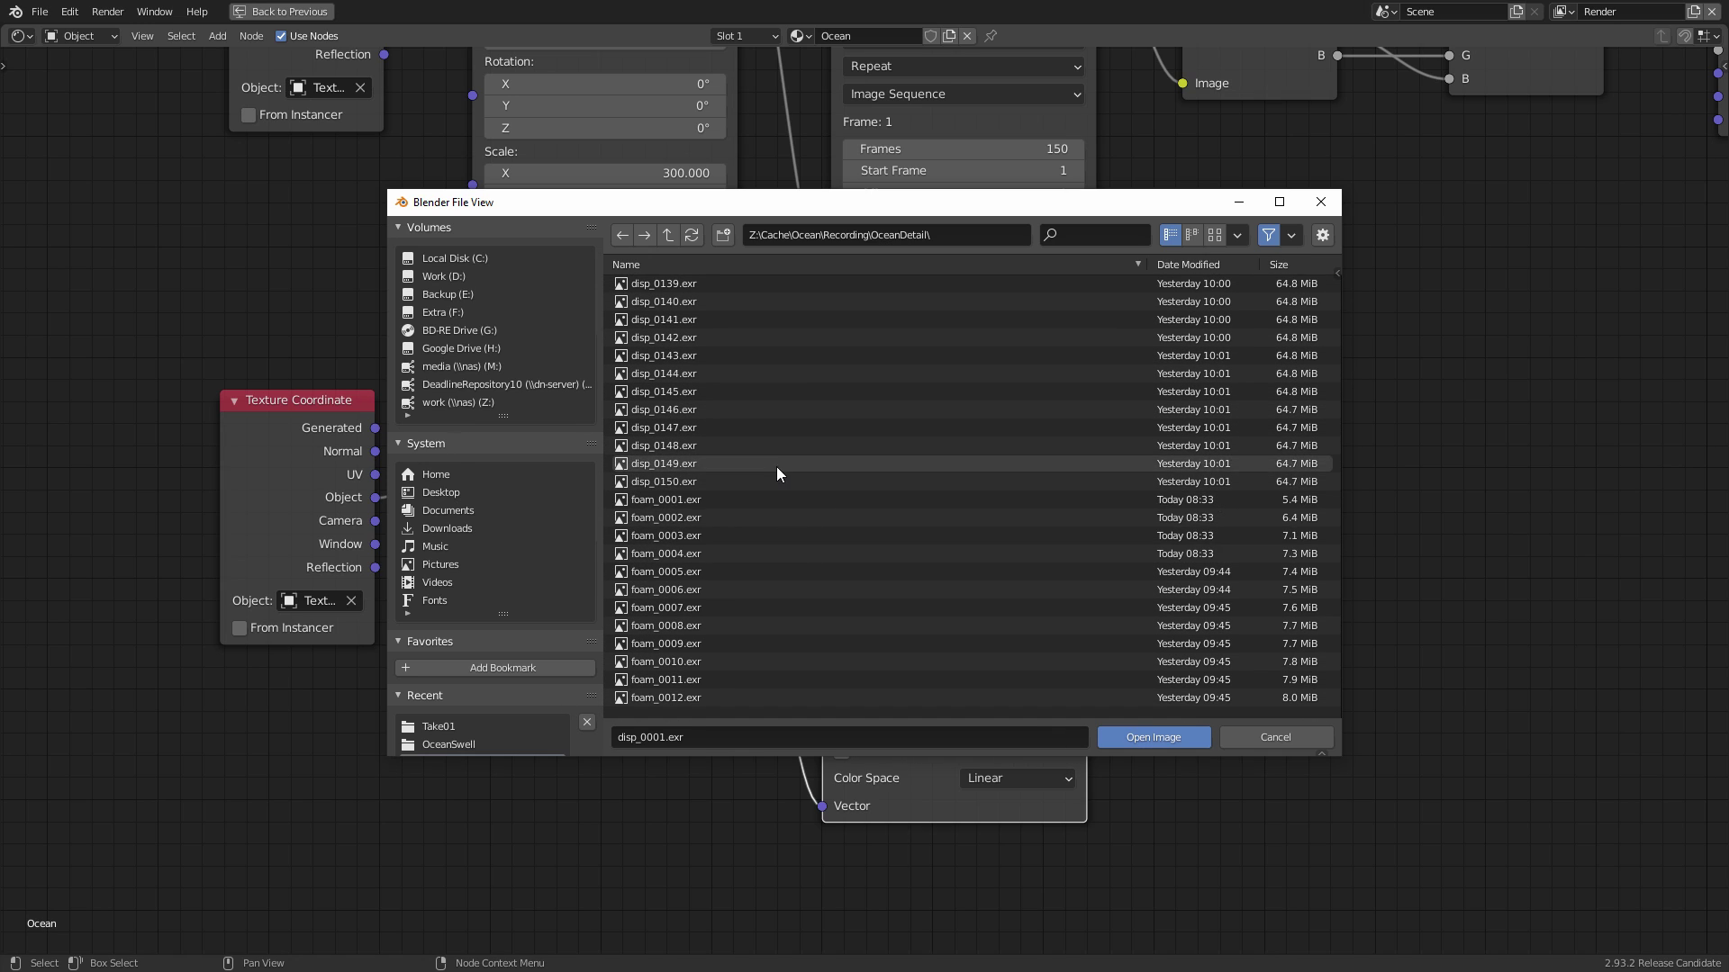
shift+click(716, 482)
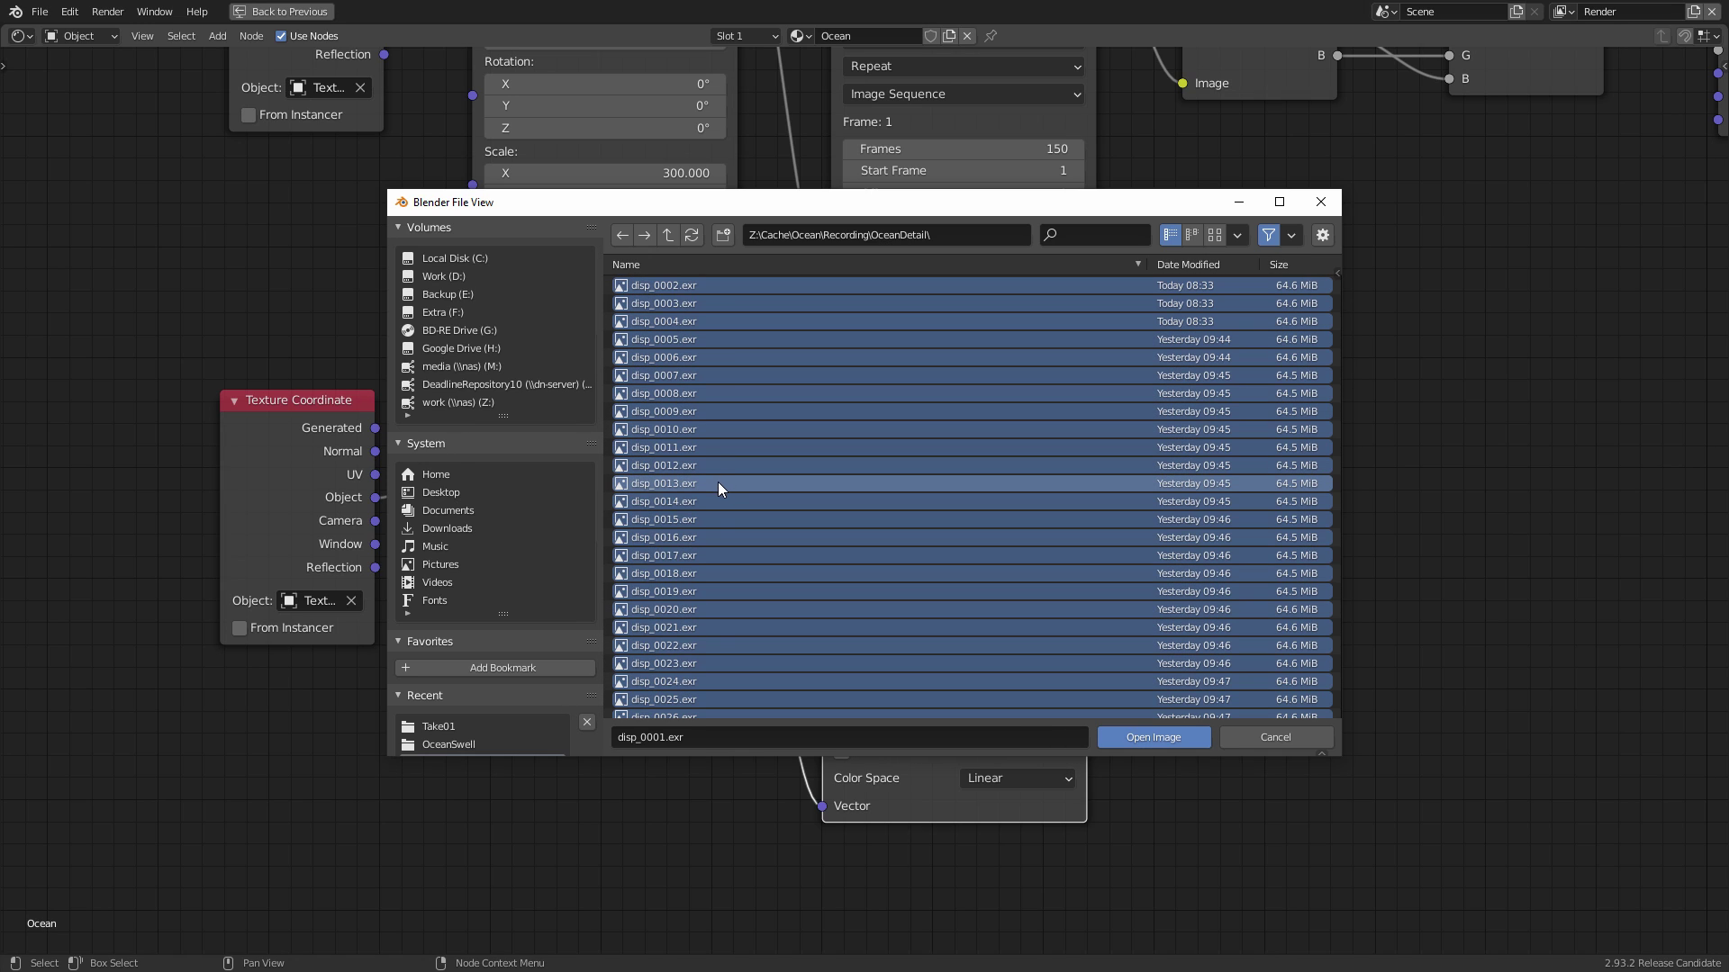
click(1155, 735)
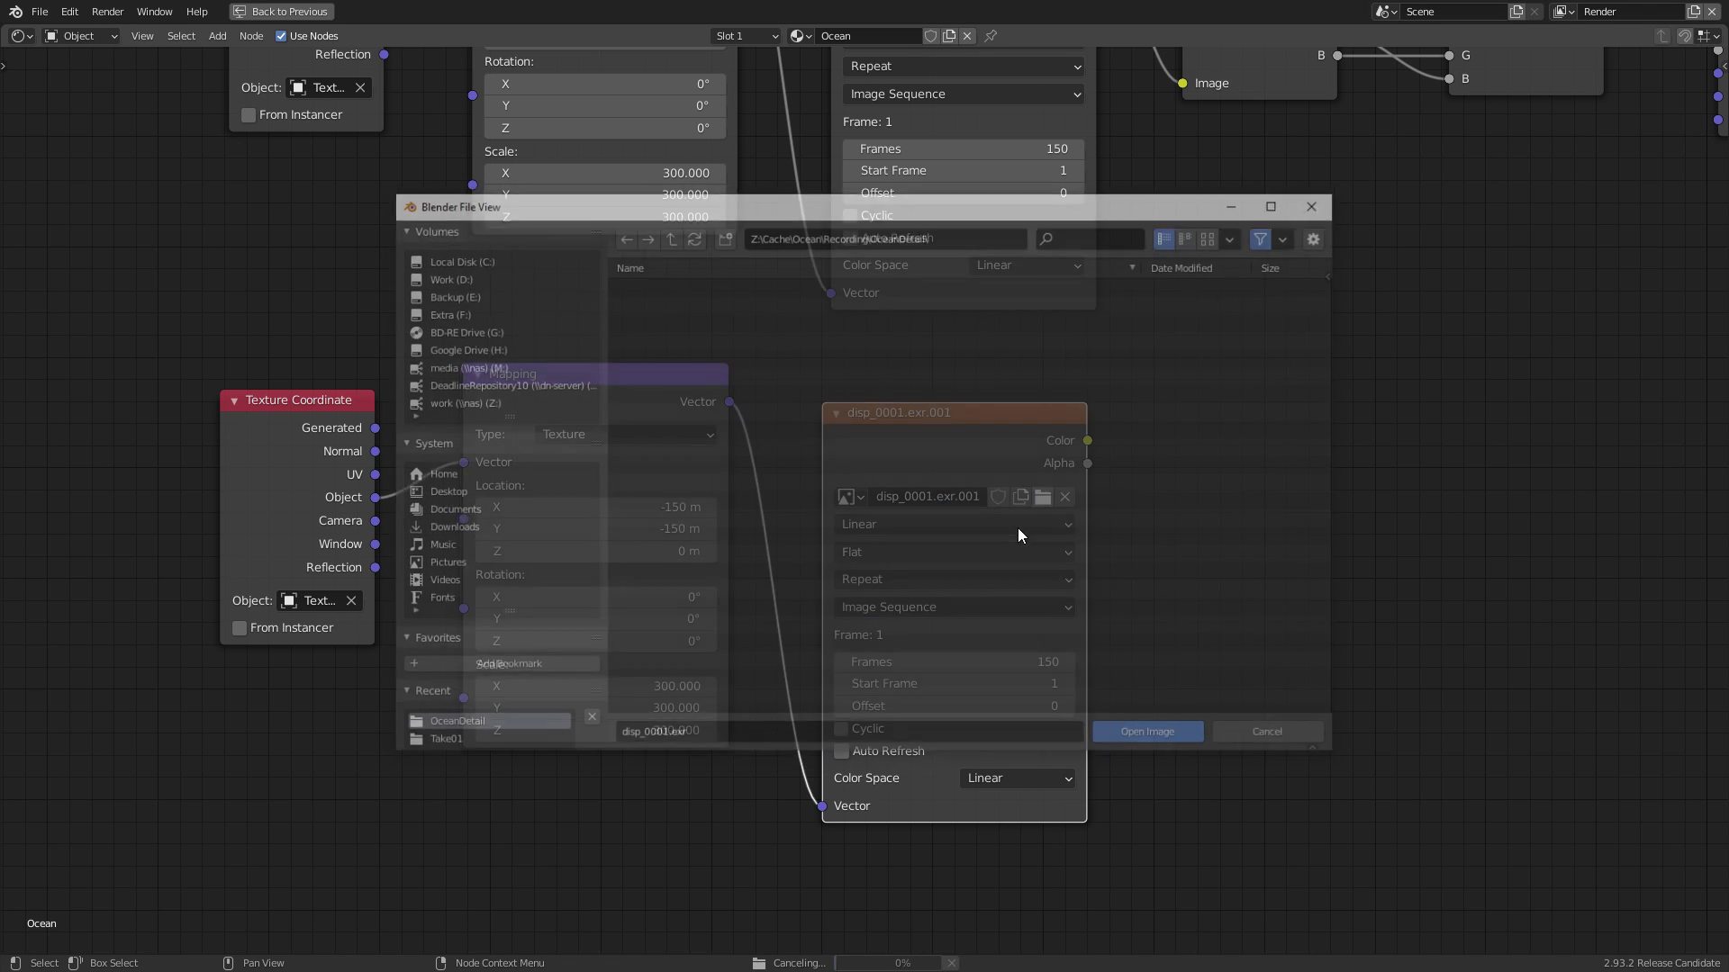
Reopen only disp_0001.exr from OceanDetail in the duplicated image node and set its Frames to 150
click(721, 279)
click(1164, 727)
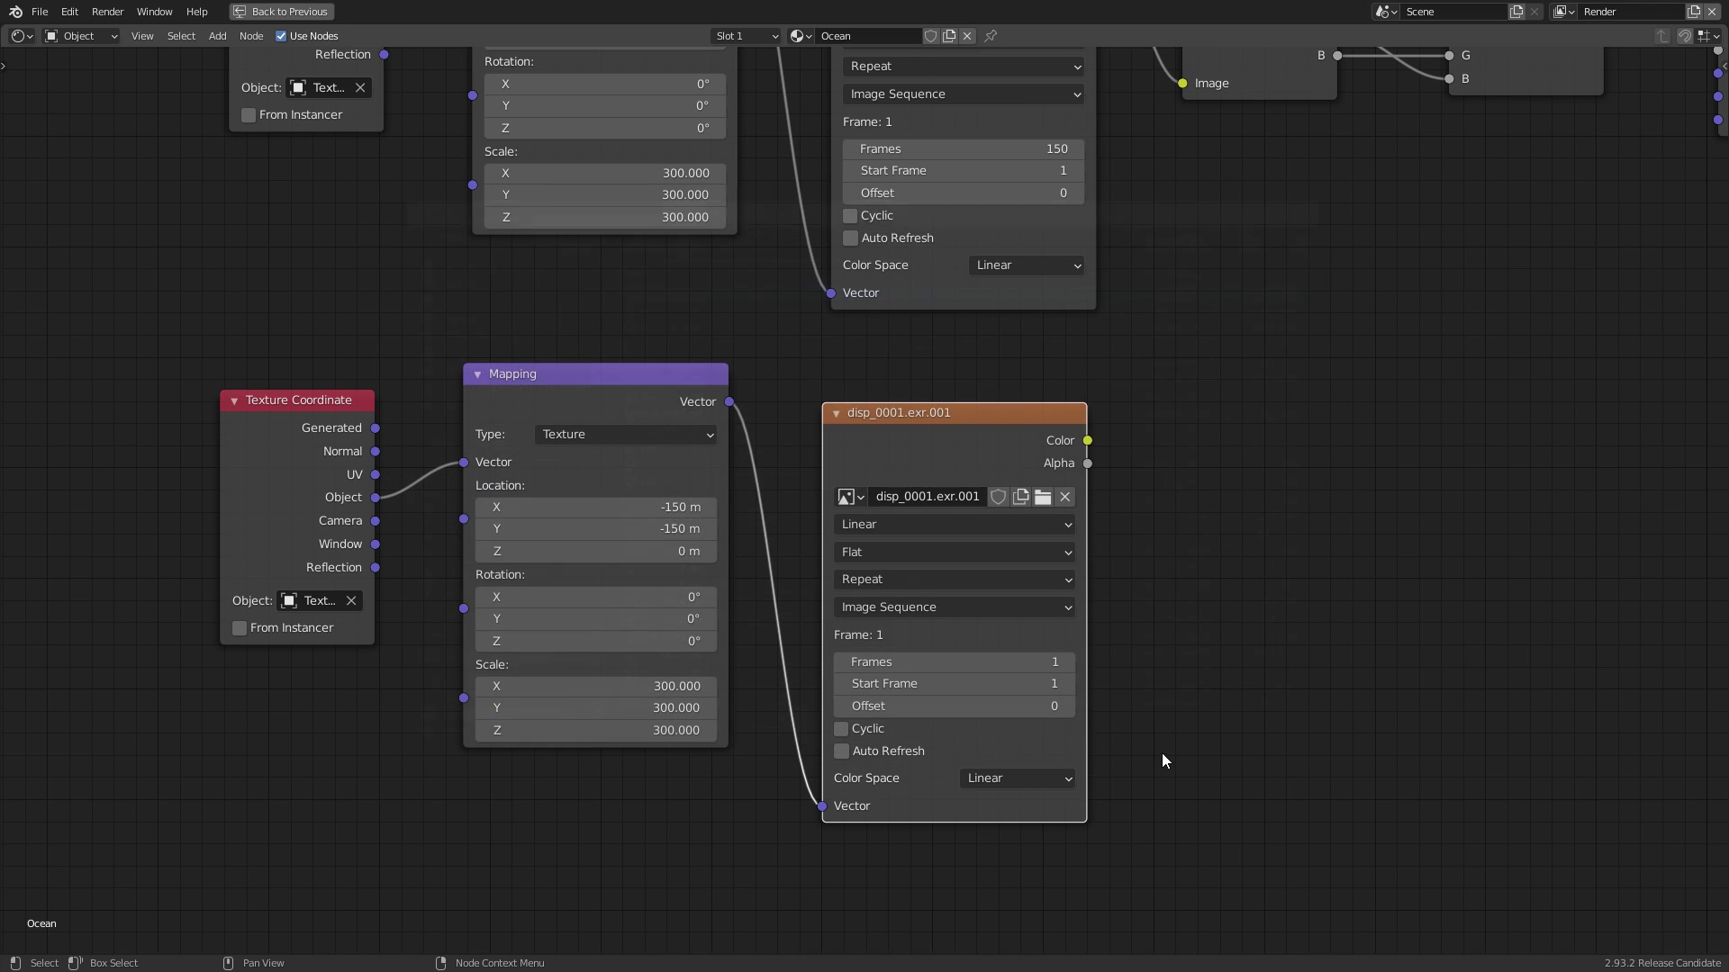
click(907, 663)
click(945, 662)
click(1261, 633)
click(997, 664)
text(150)
key(Return)
Switch the duplicated image node's source to Single Image and back to Image Sequence, with Frames set to 150
click(927, 609)
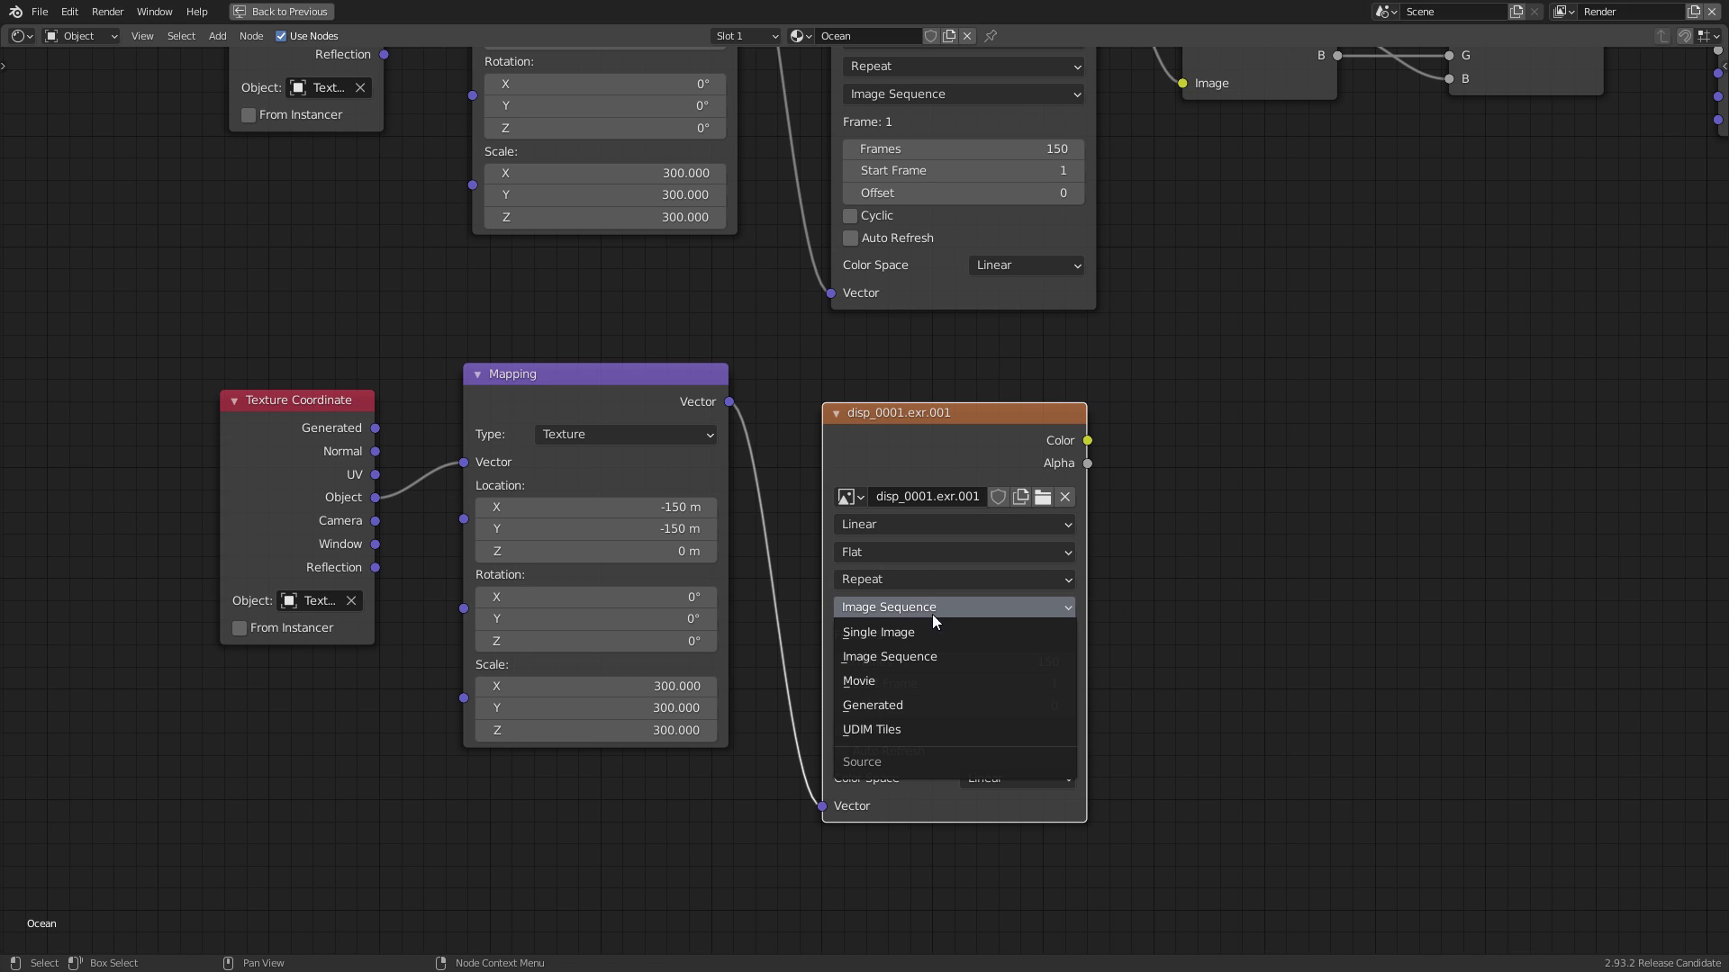
click(937, 631)
click(910, 608)
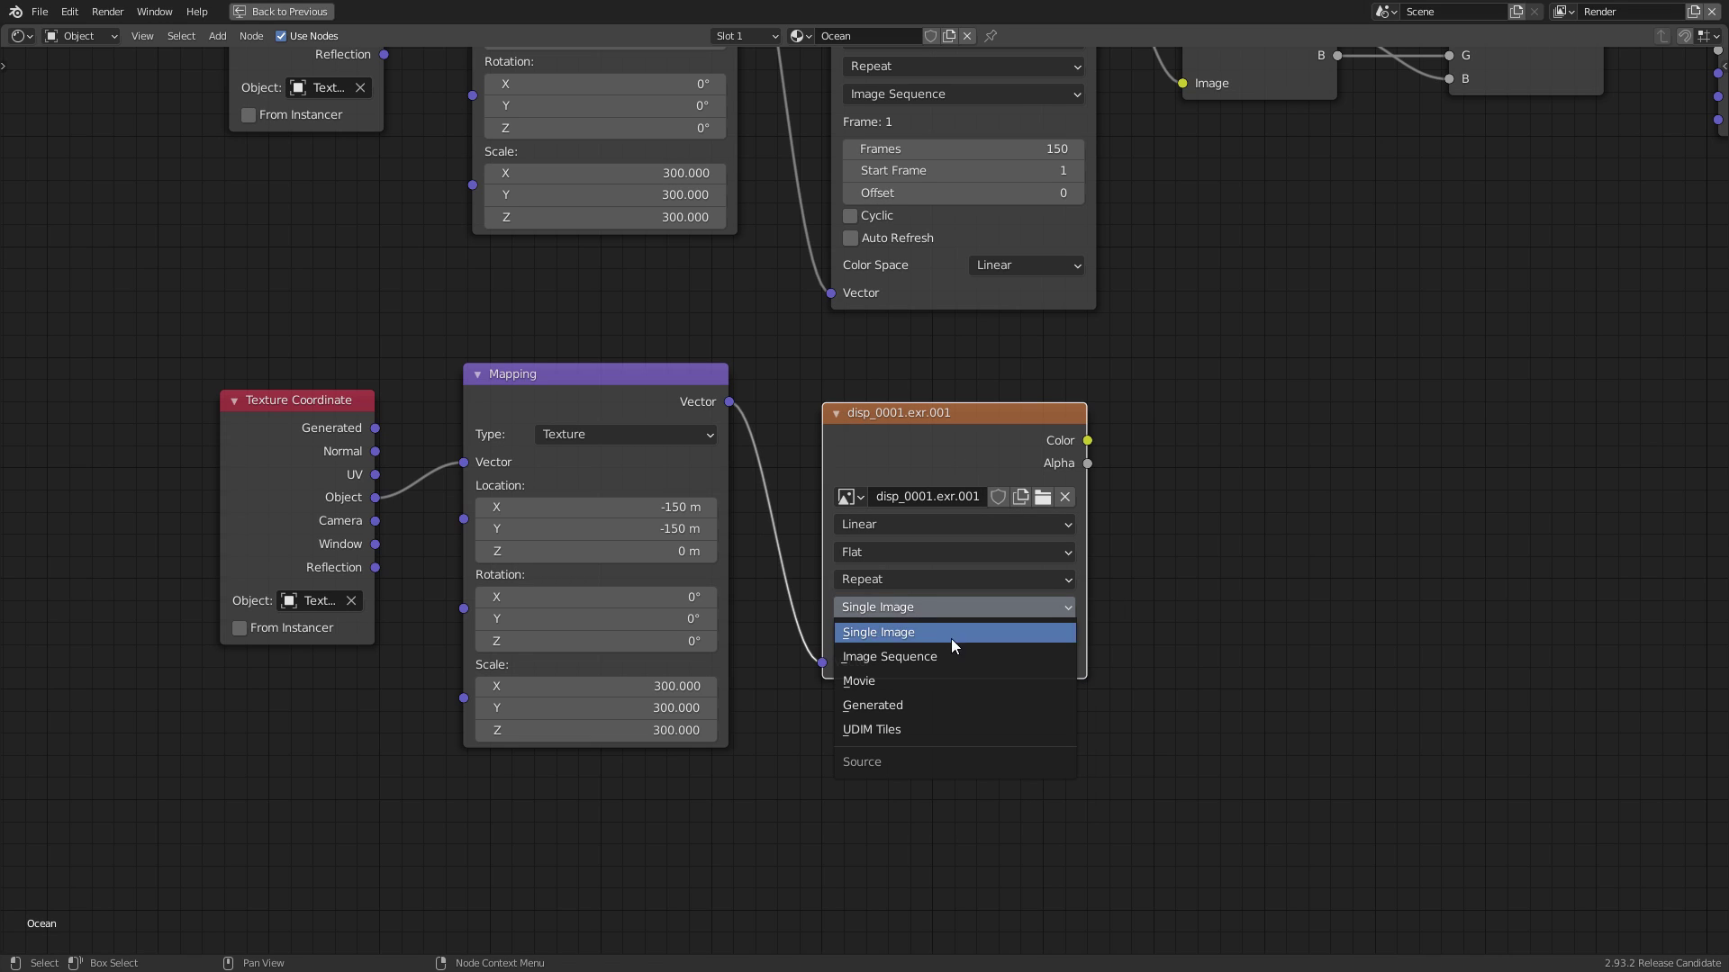
click(946, 634)
click(944, 662)
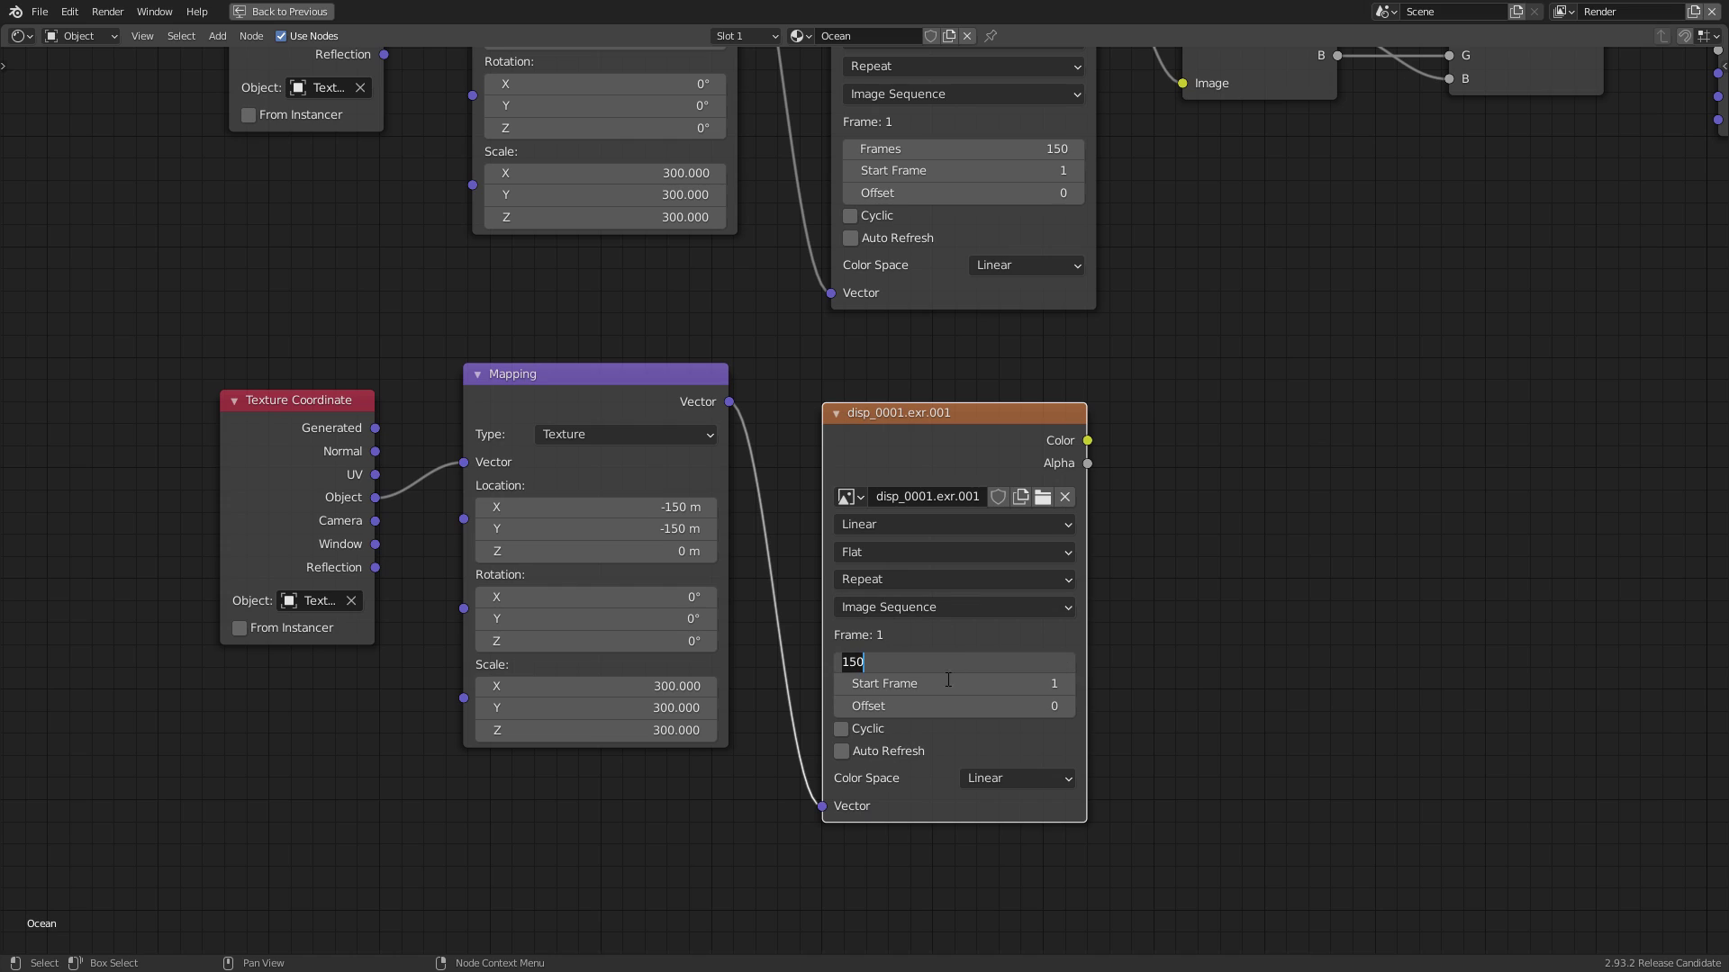
key(Return)
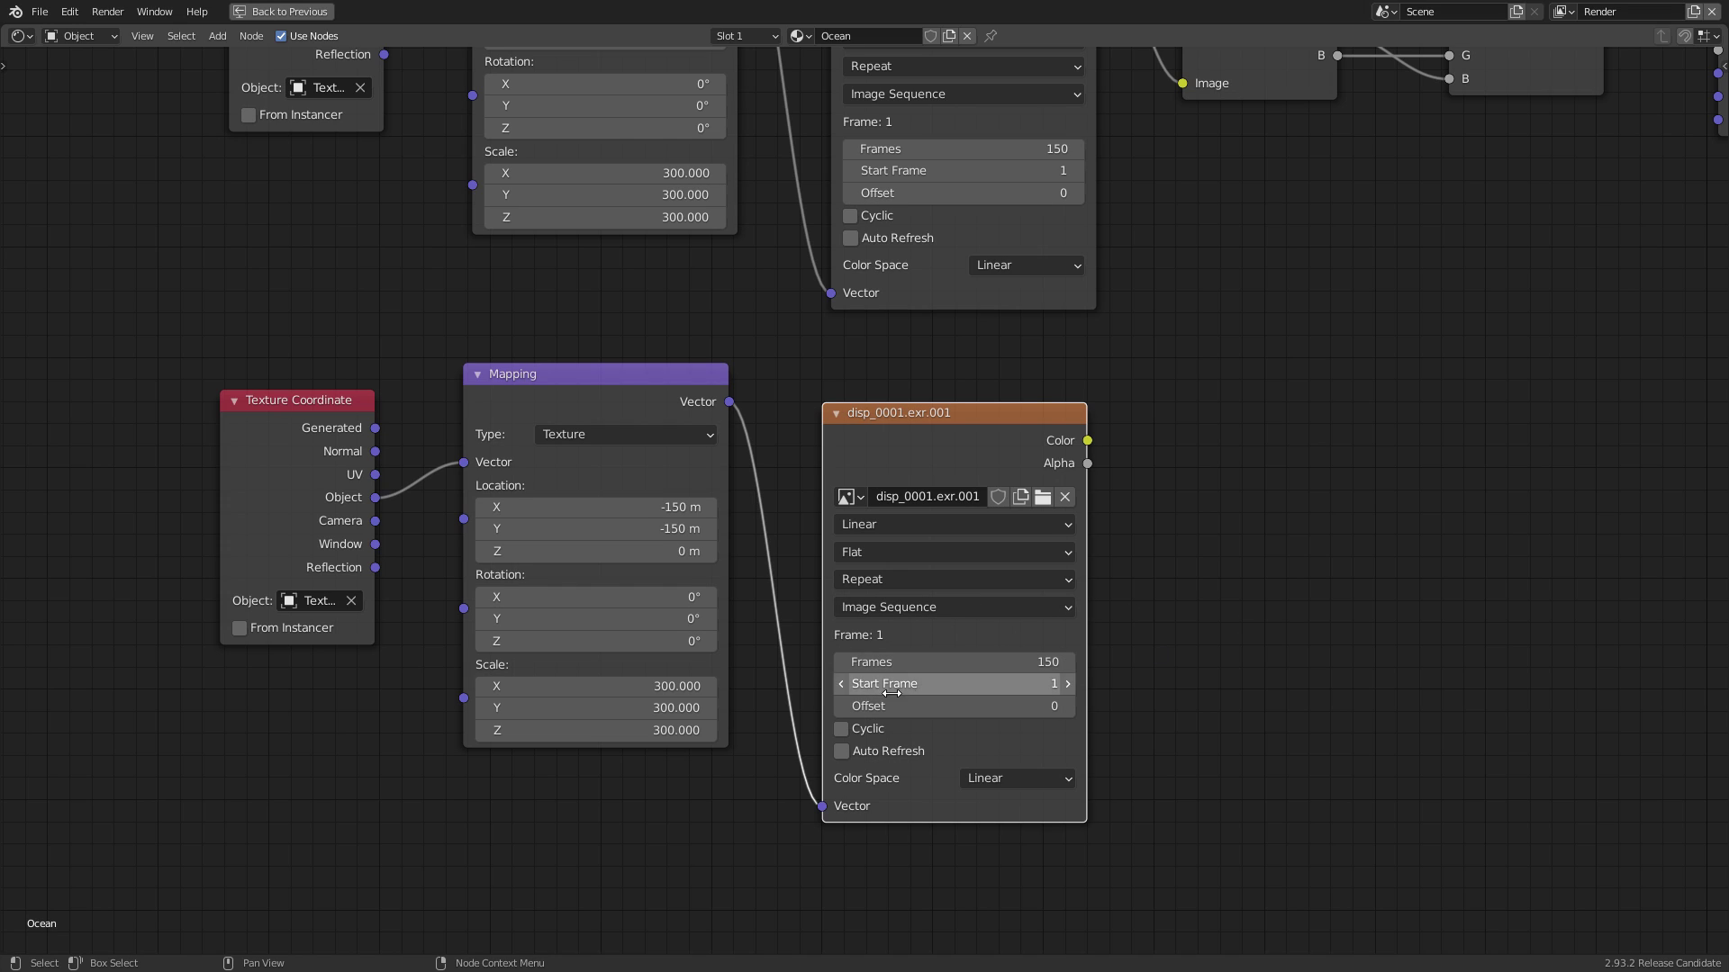
Set the duplicated Mapping node's scale to 100 on X, Y and Z
click(638, 687)
text(100)
key(Tab)
text(100)
key(Tab)
text(100)
key(Tab)
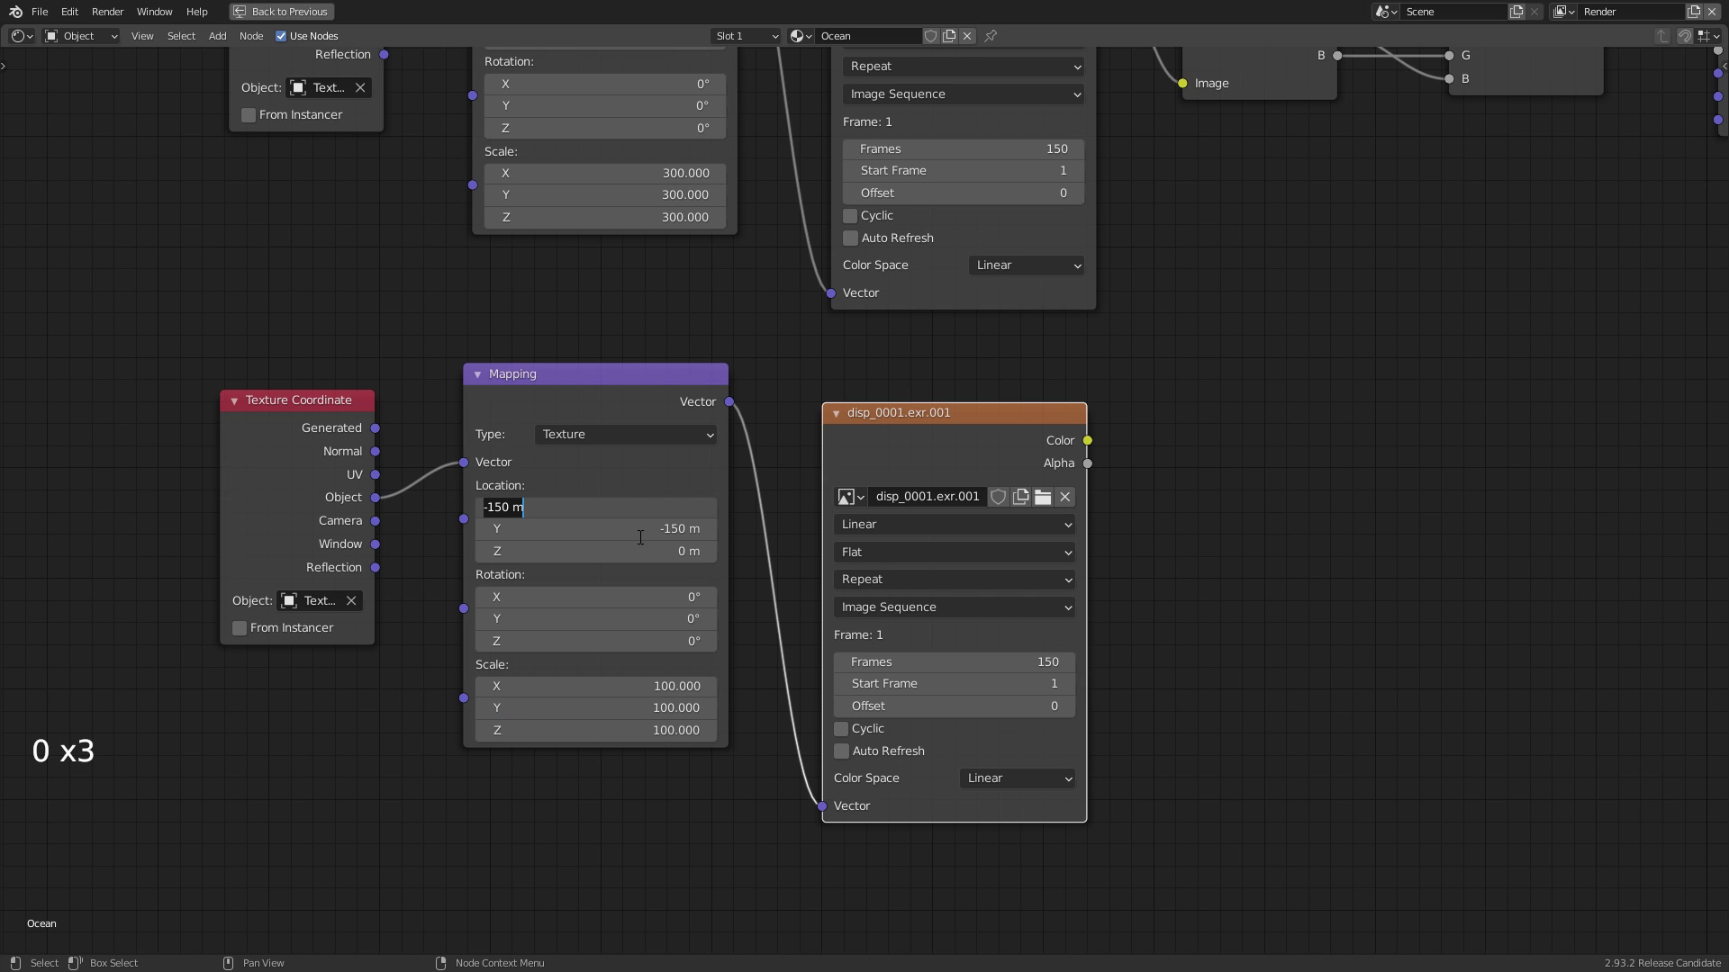
Set the duplicated Mapping node's X and Y location to -50 m
text(-50)
key(Tab)
text(-50)
key(Tab)
key(Return)
Feed the lower Mapping node from the original Texture Coordinate's Object output, delete the duplicate Texture Coordinate and place the original between both Mapping nodes
click(263, 409)
drag(279, 400, 283, 398)
middle_drag(283, 398, 346, 509)
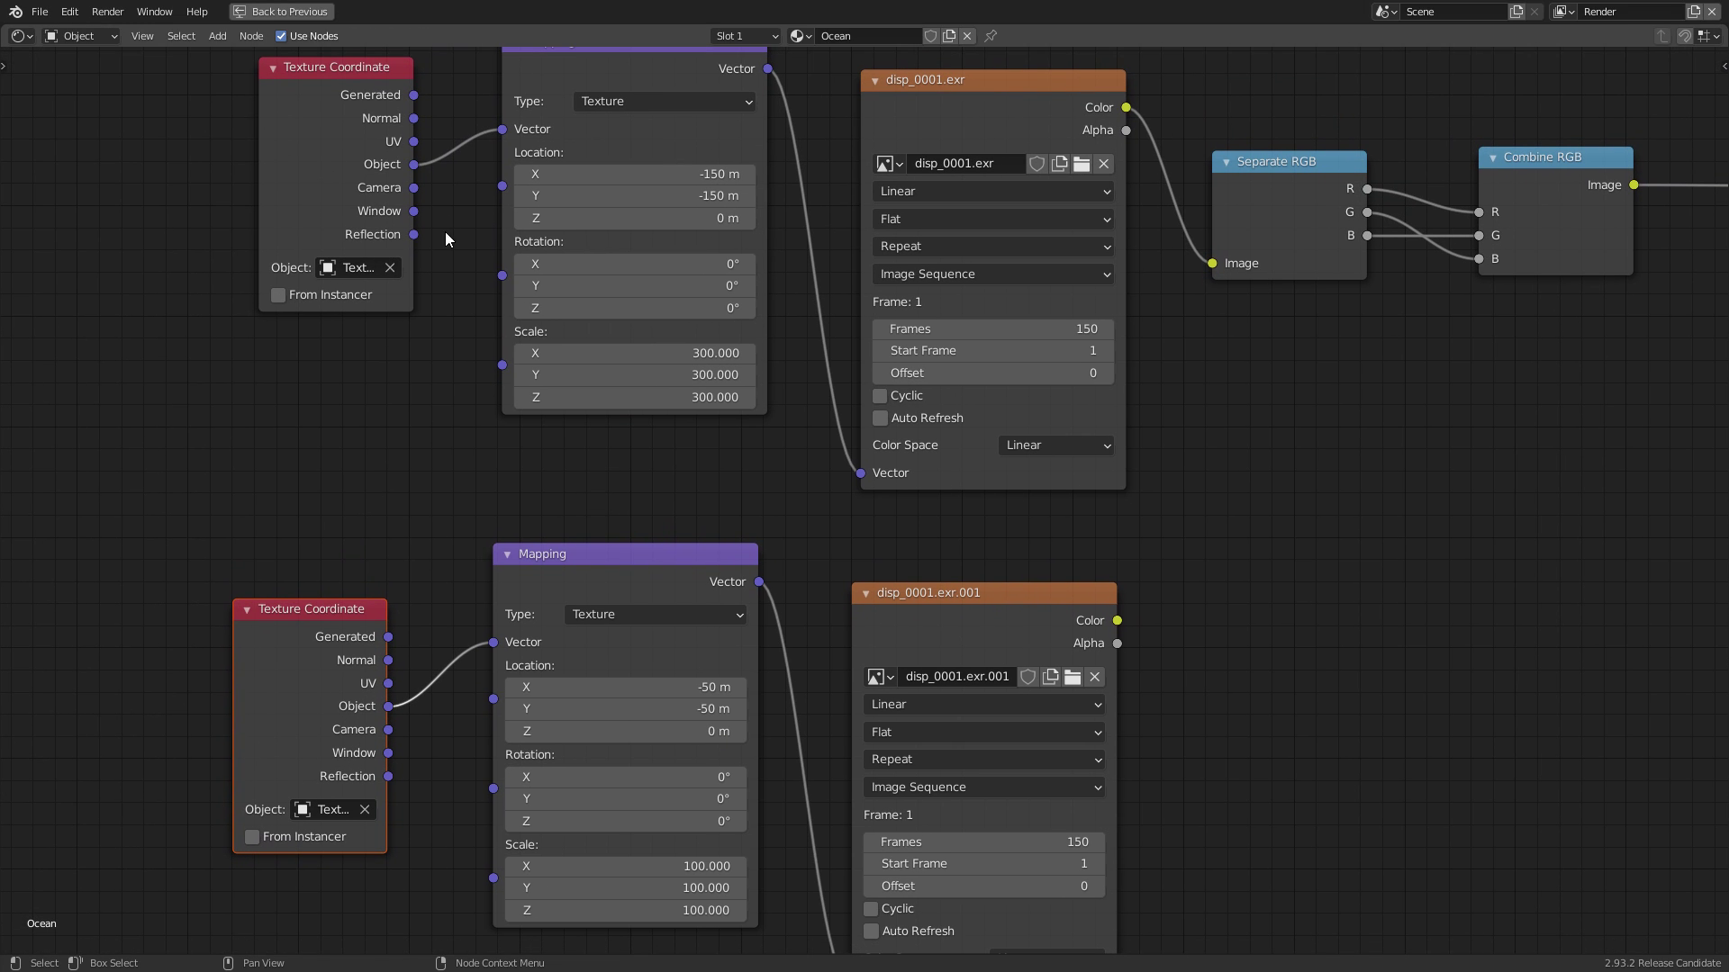
drag(316, 93, 189, 152)
drag(286, 223, 504, 645)
click(286, 645)
key(x)
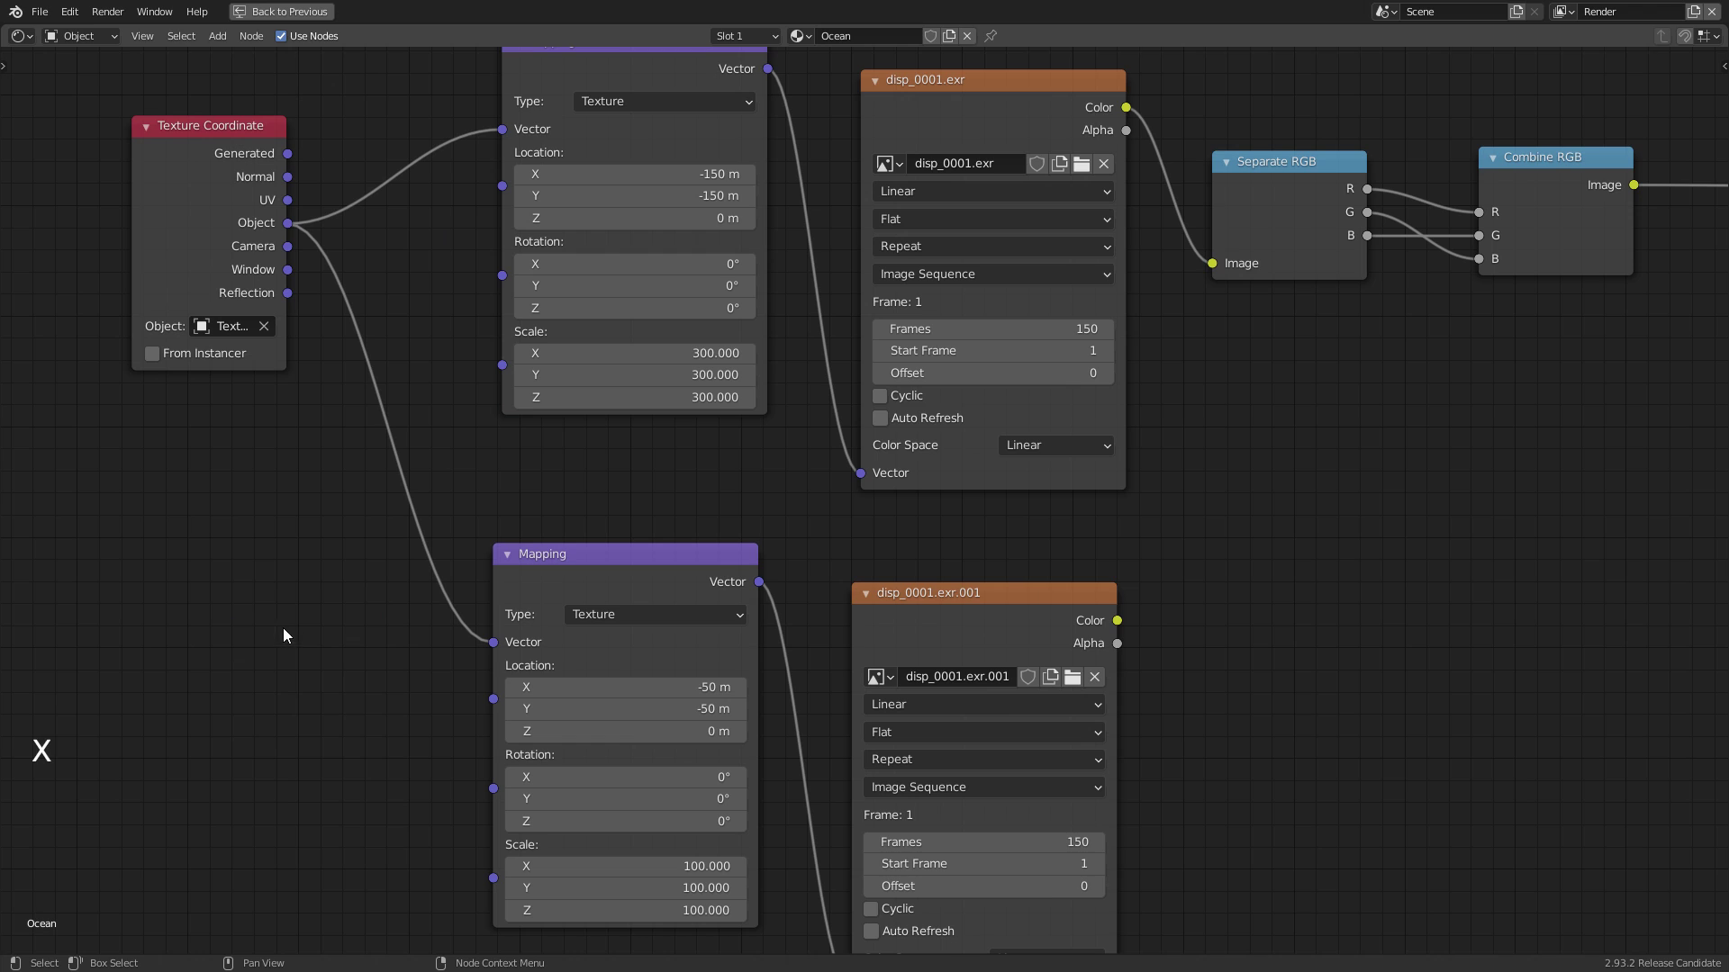
drag(255, 137, 255, 295)
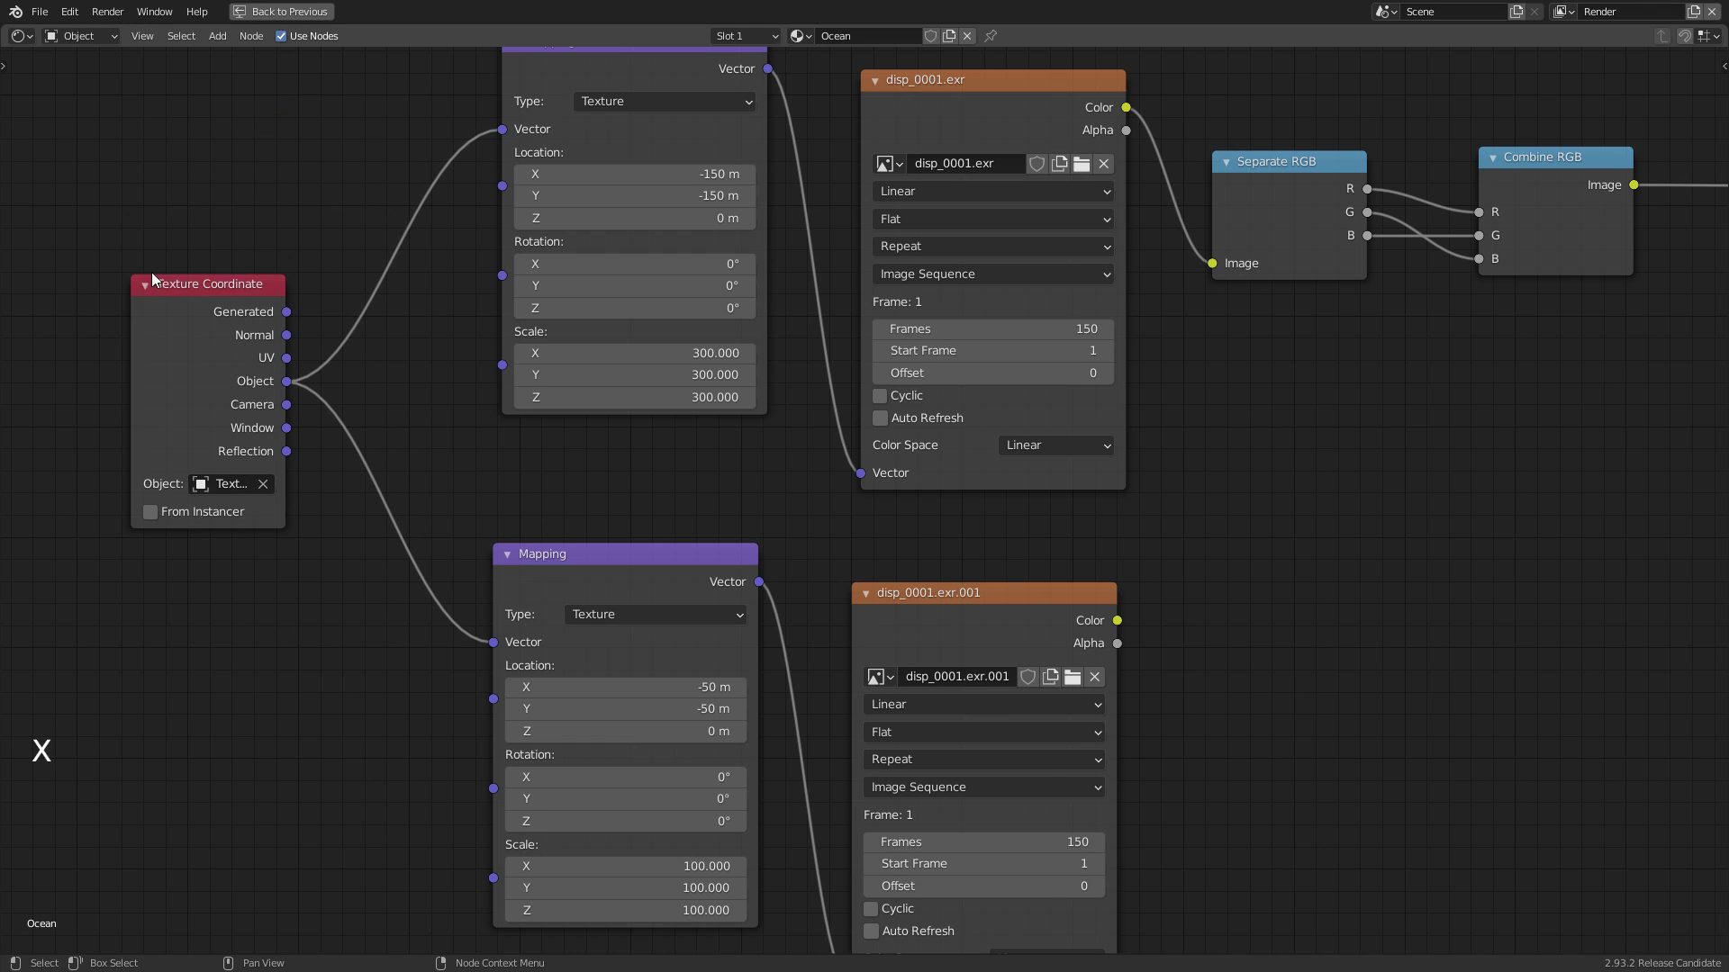
Add a MixRGB node and link the upper image's Color to Color1 and the lower image's Color to Color2
middle_drag(1390, 612, 965, 564)
key(shift+ctrl+a)
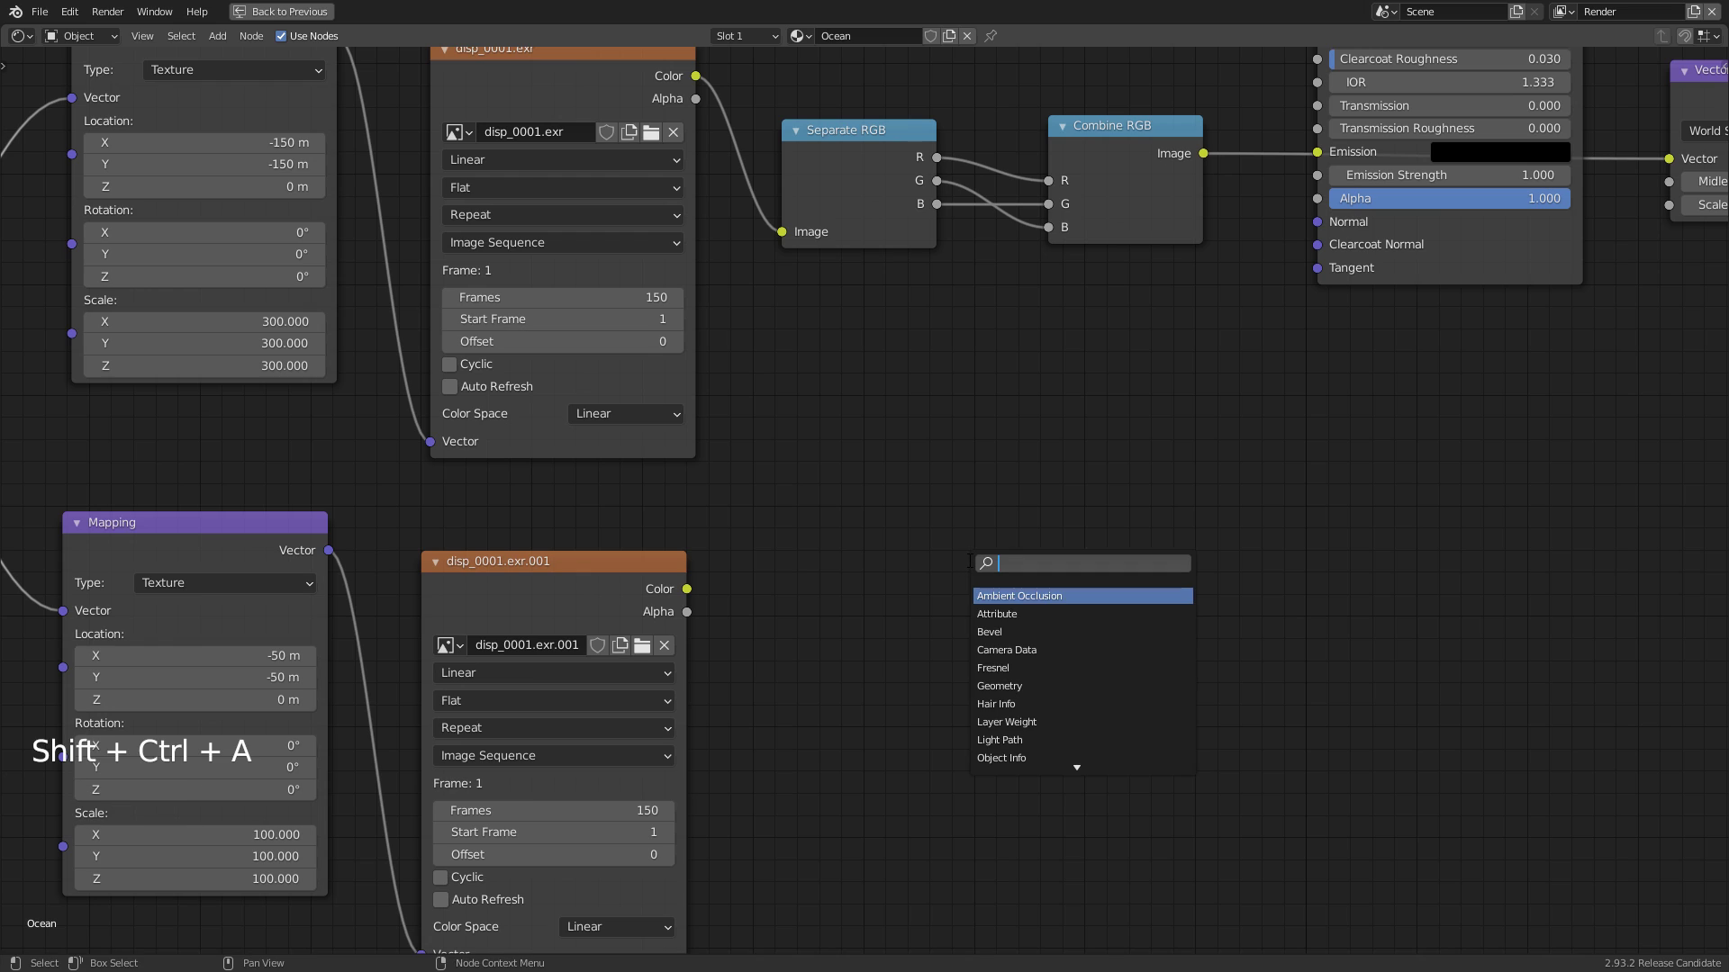
text(mixrg)
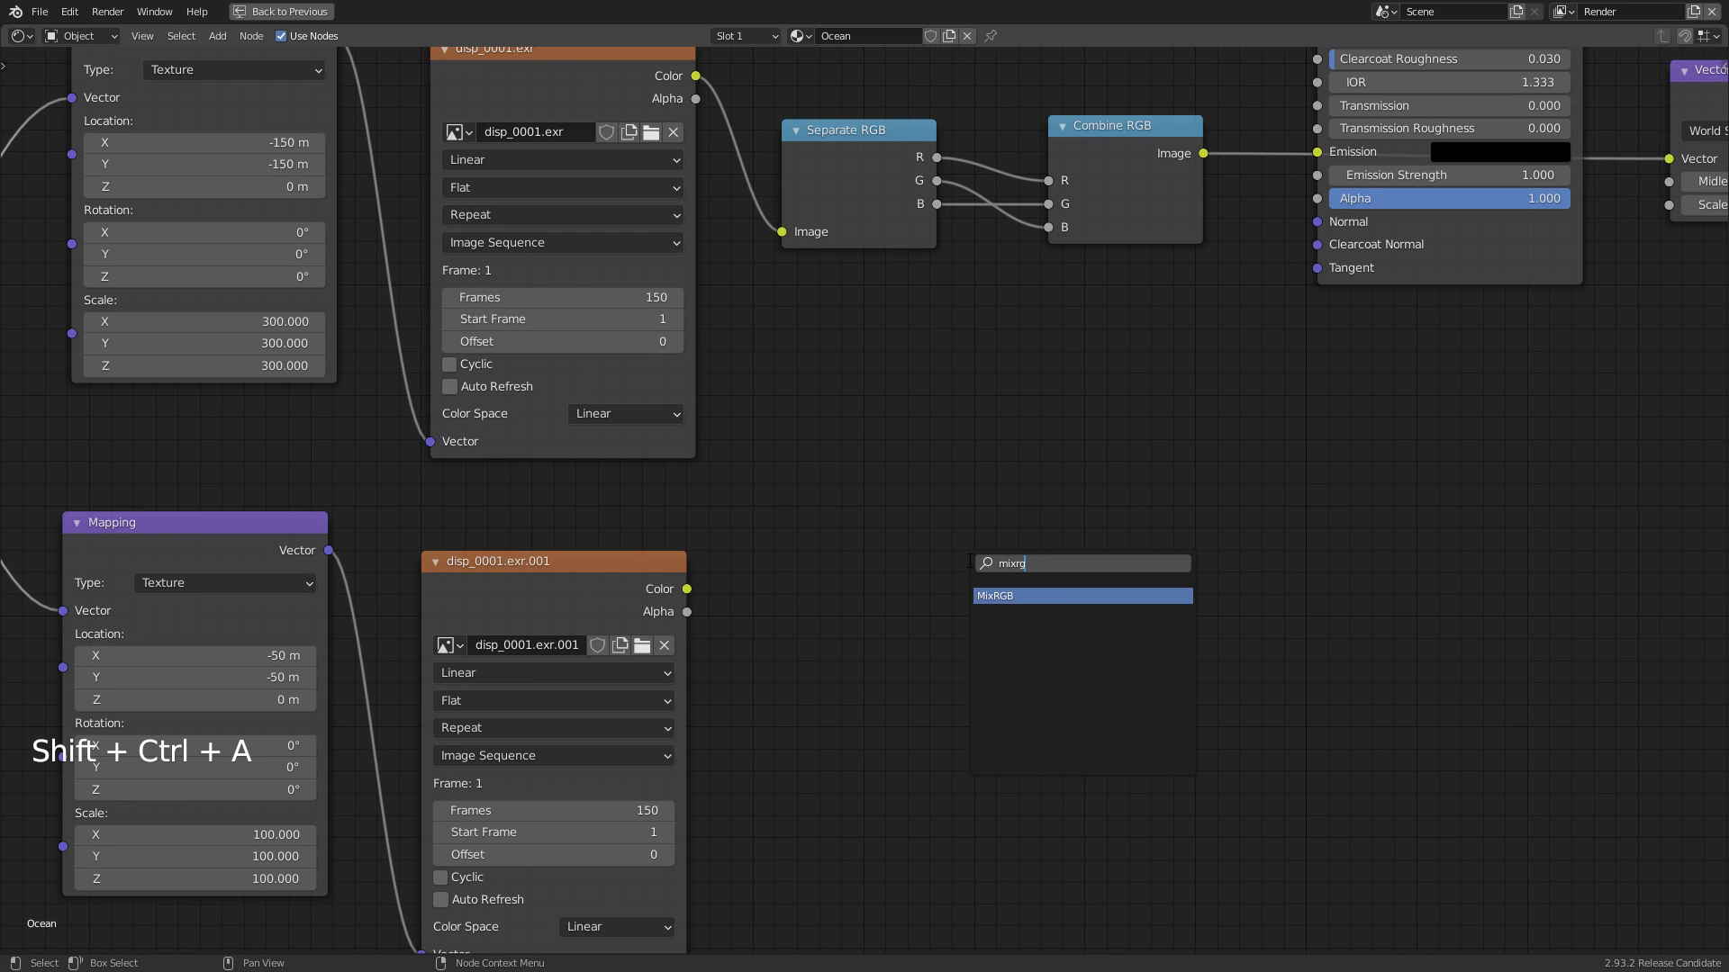
key(Return)
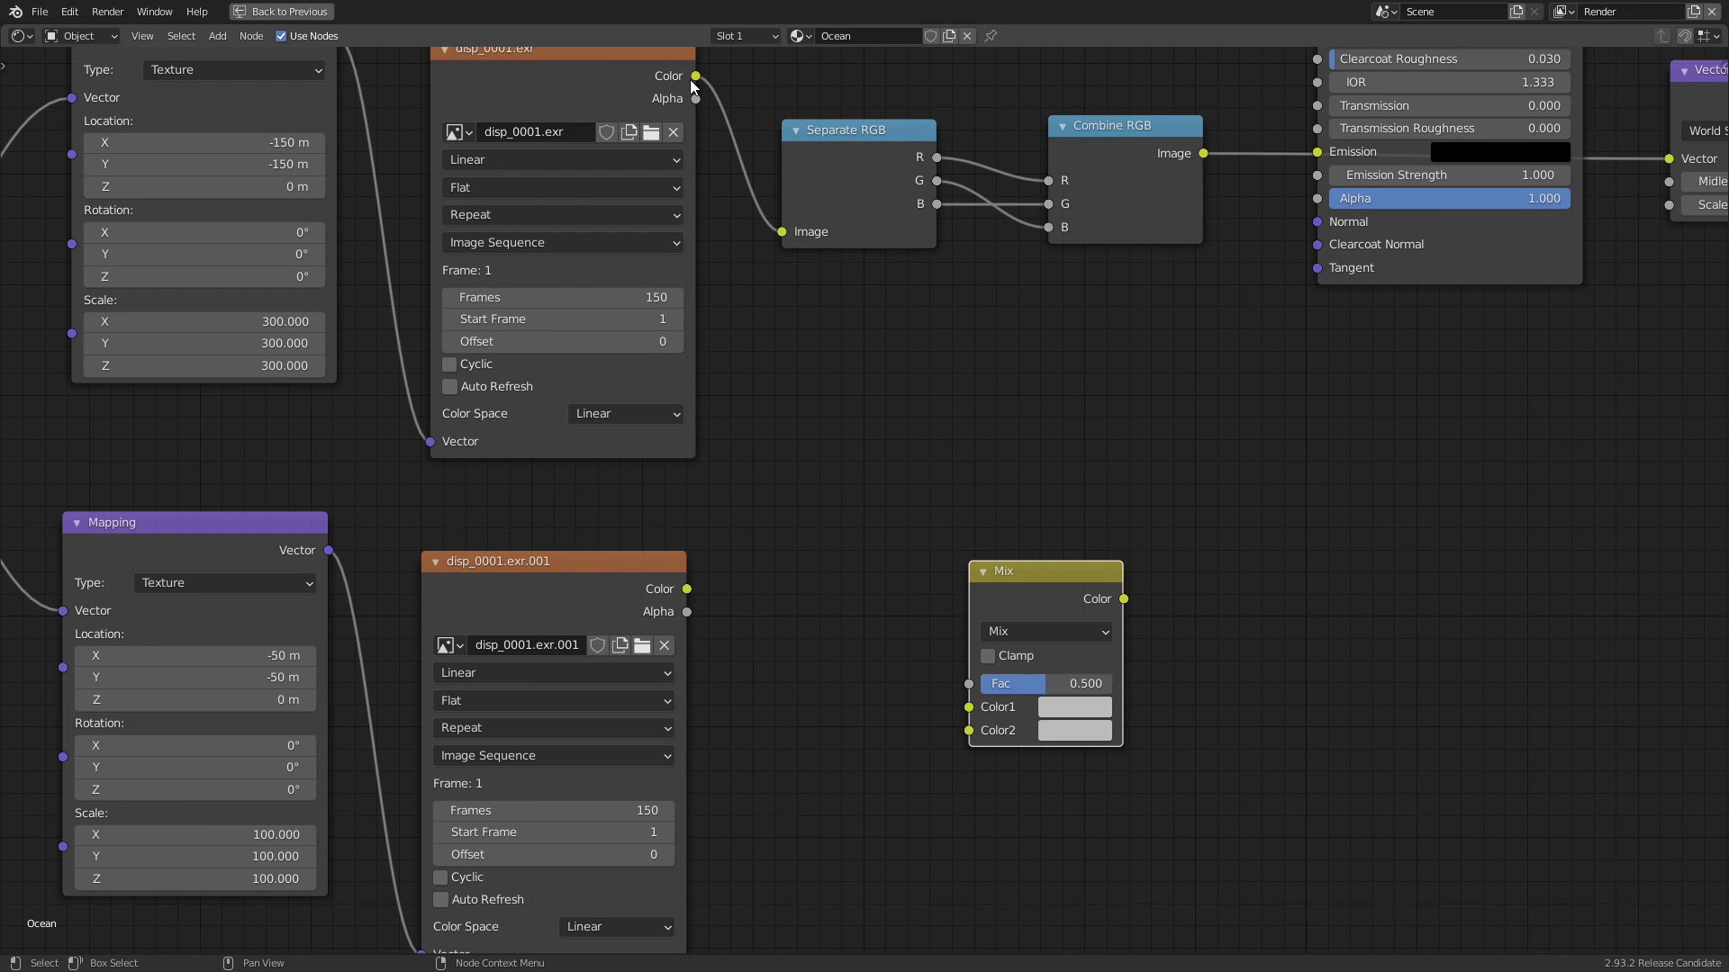
drag(696, 77, 968, 707)
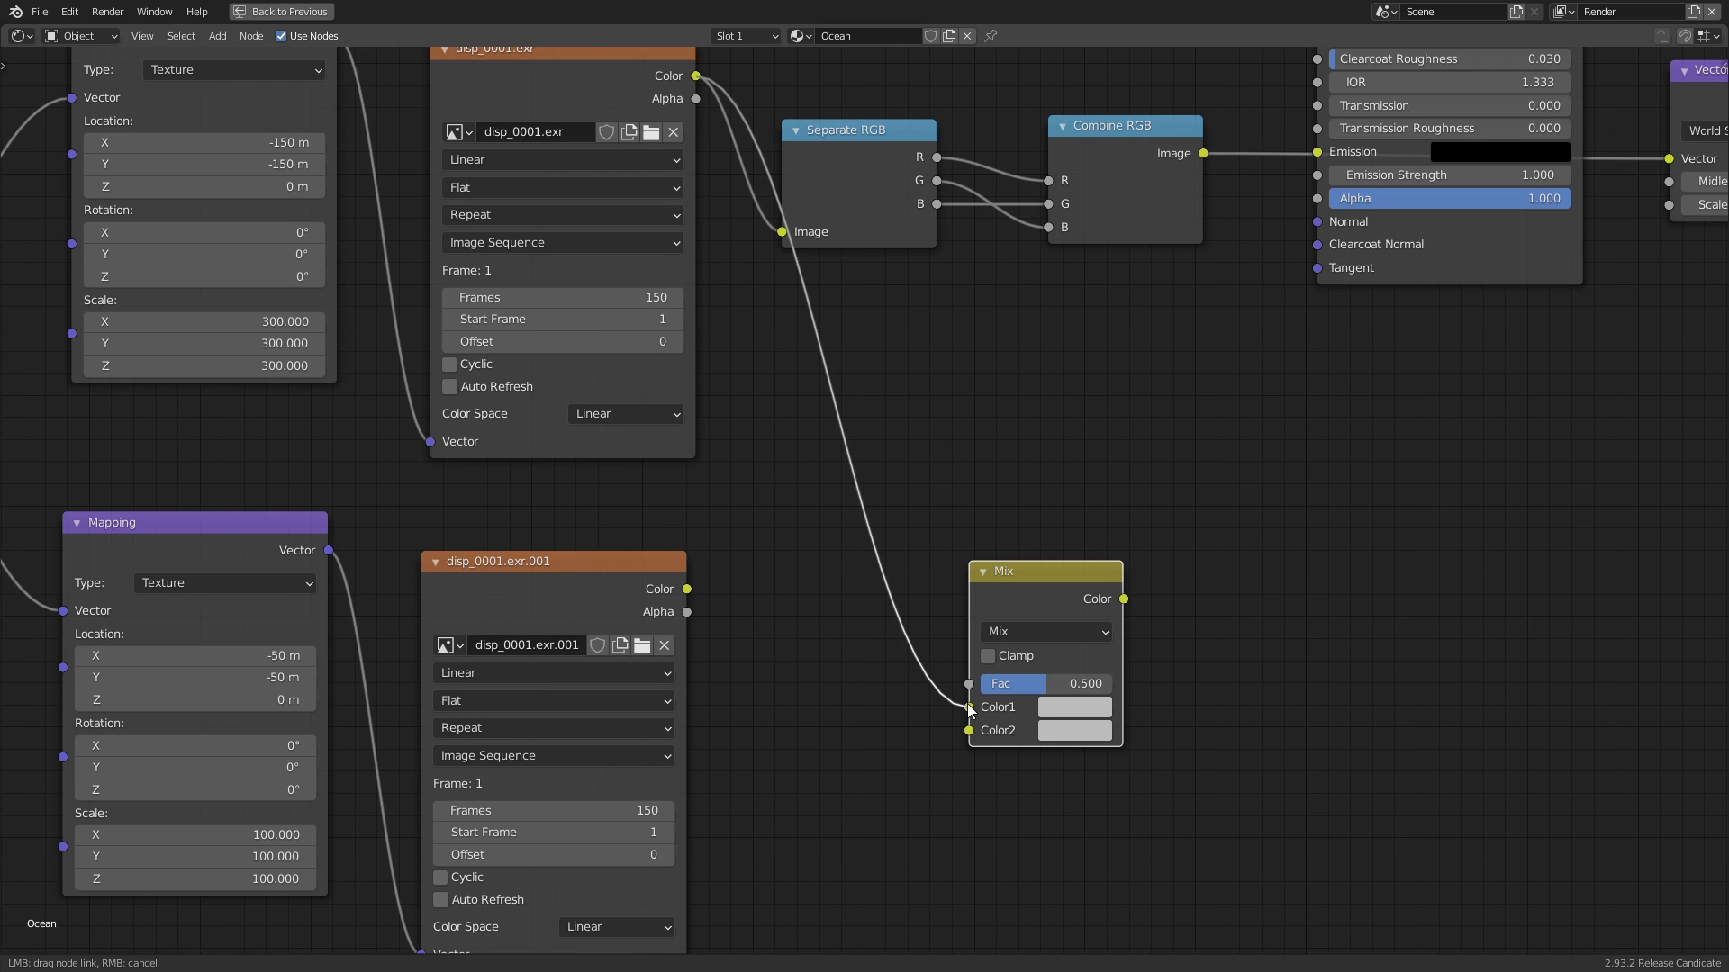
drag(690, 598, 969, 730)
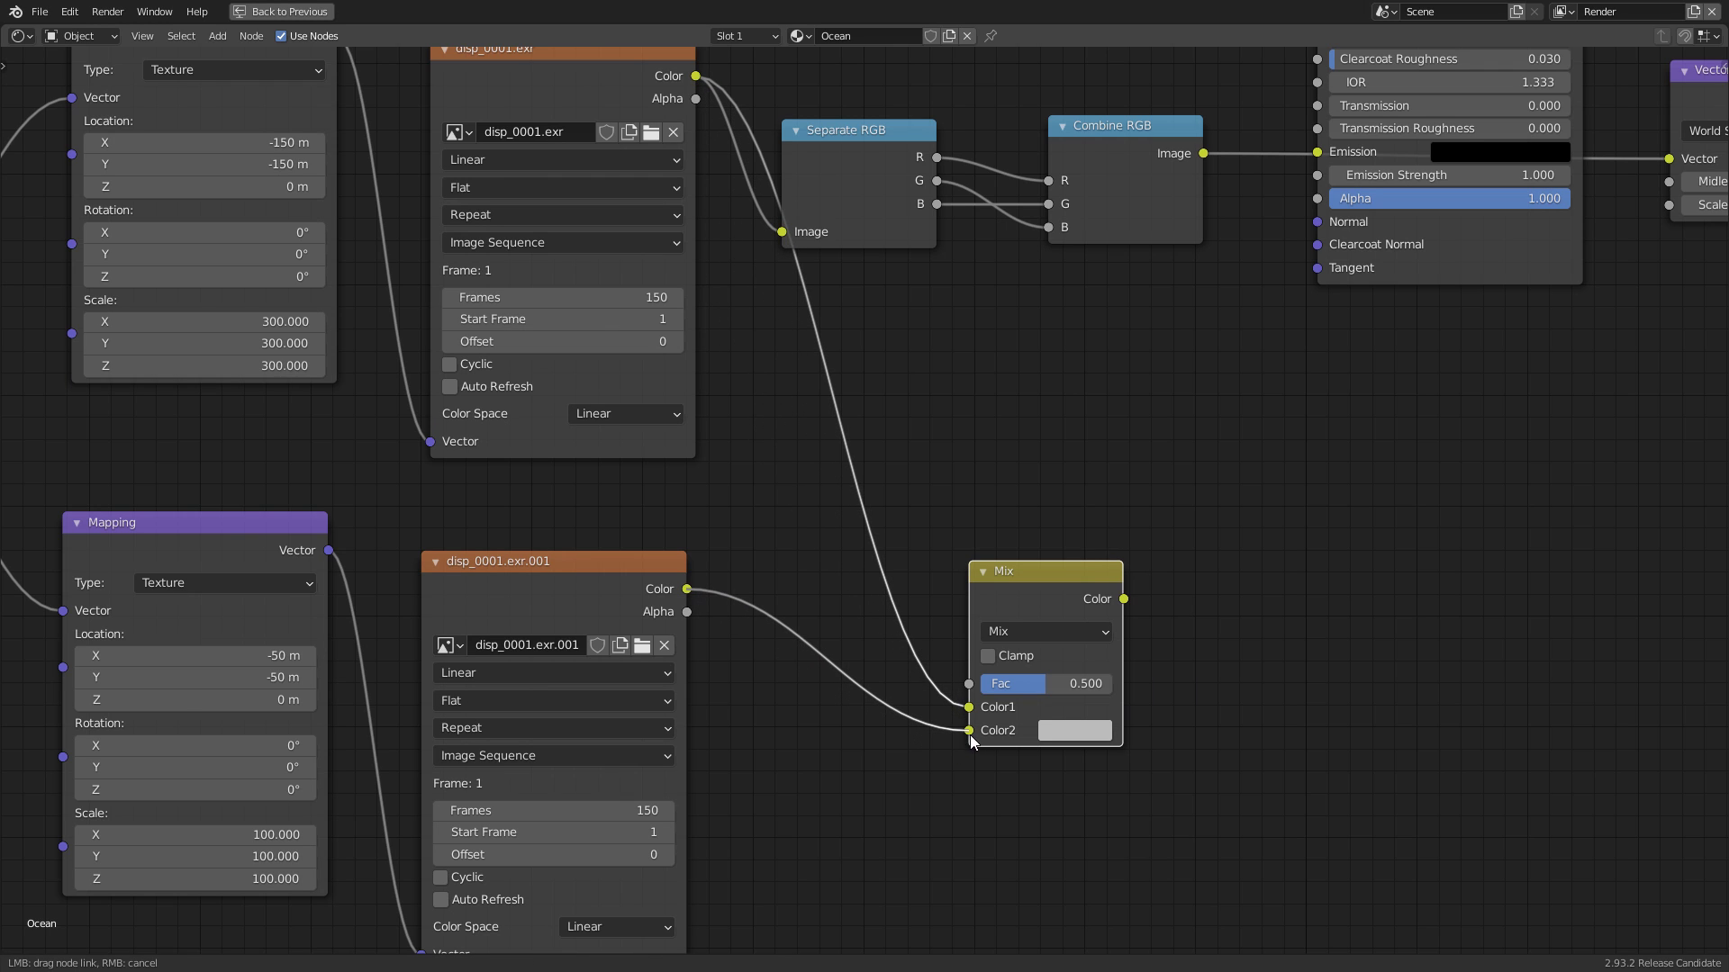
Label the upper disp_0001.exr image node Swell
middle_drag(962, 411, 1004, 567)
key(F2)
text(Sweel)
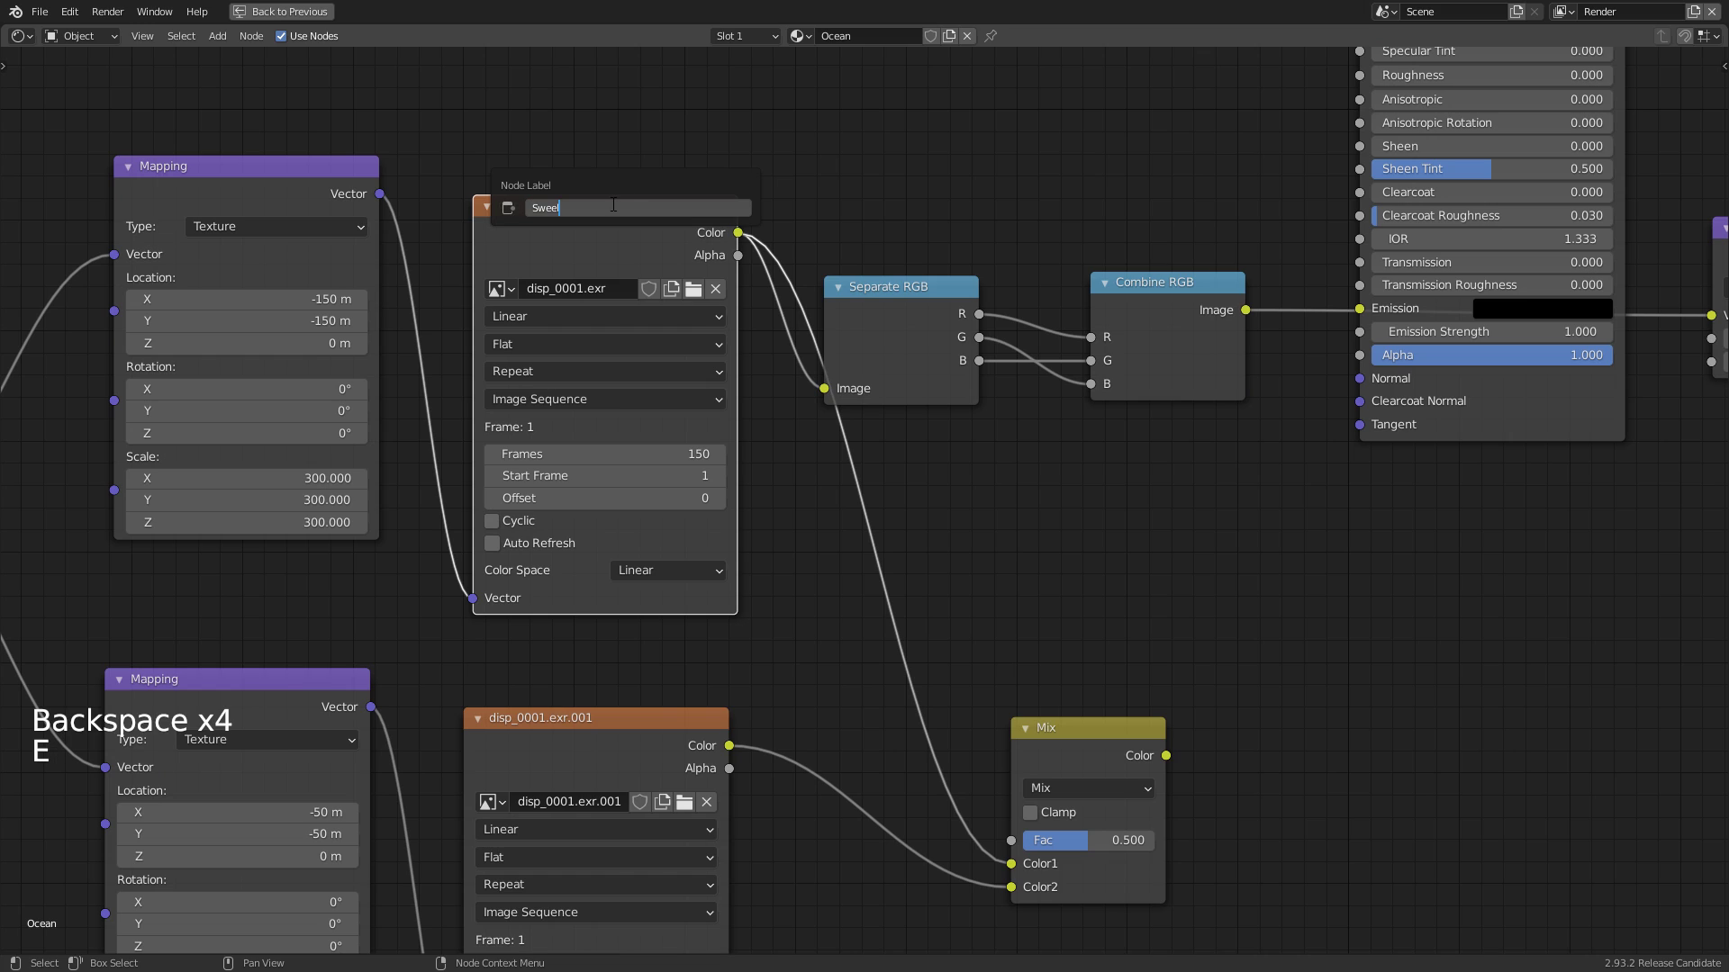
key(BackSpace)
key(BackSpace)
text(ll)
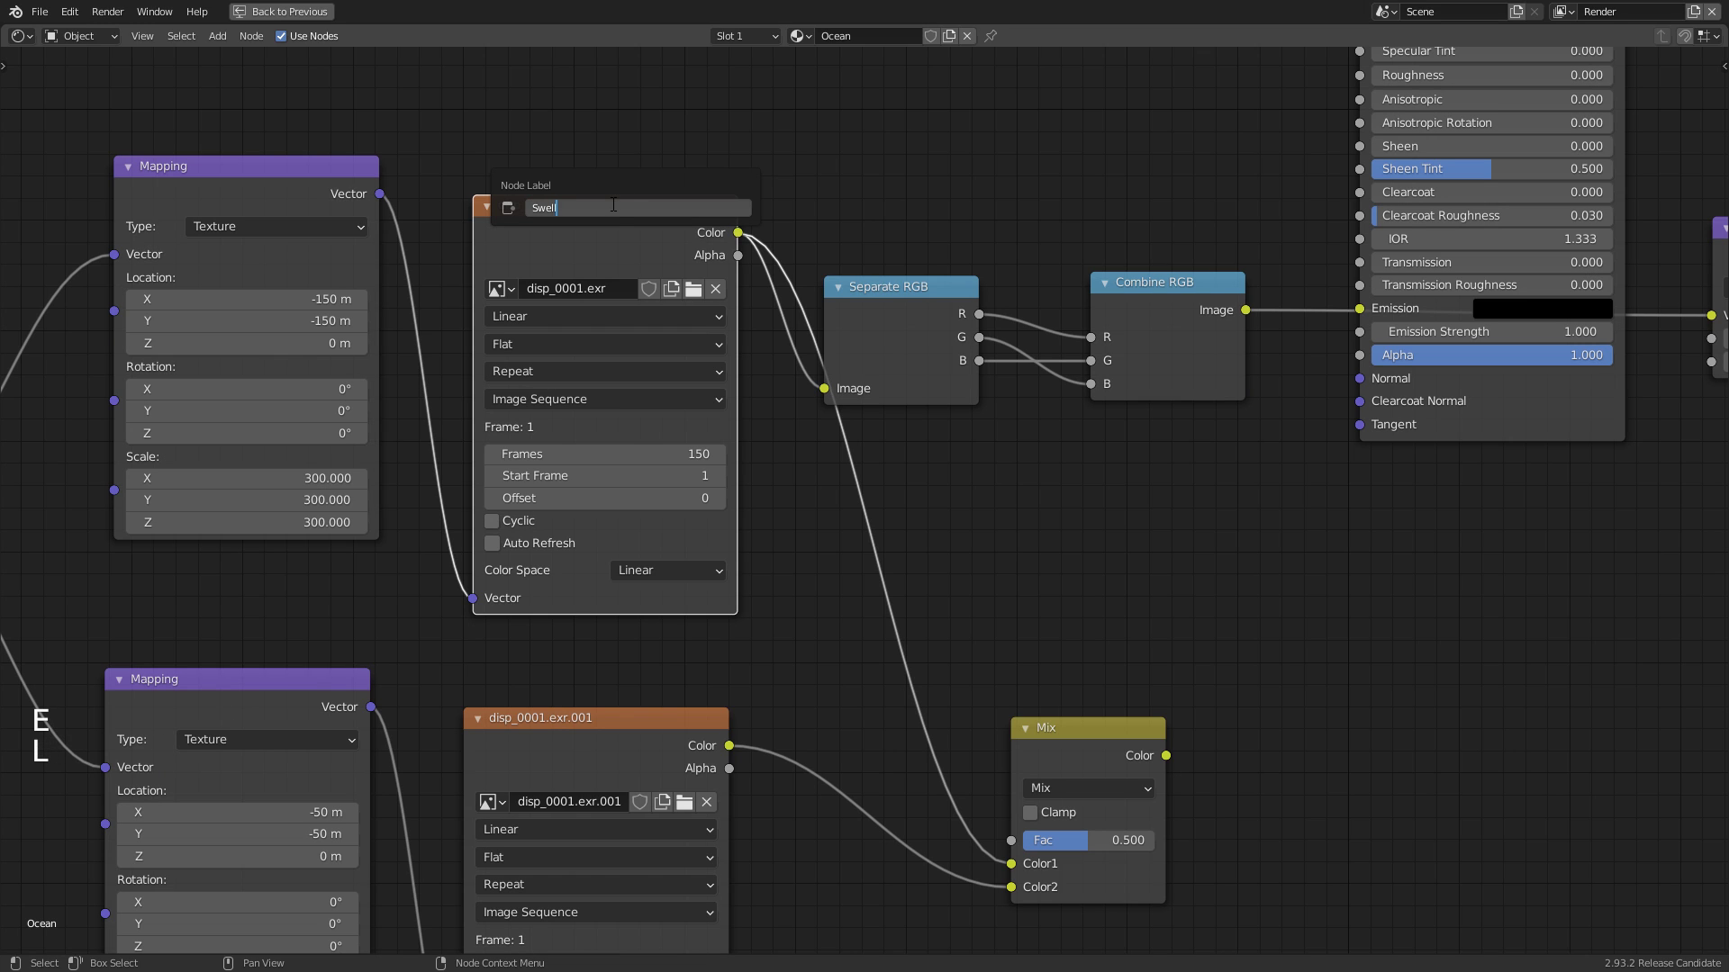
key(Return)
Label the lower disp_0001.exr.001 image node Detail and nudge the Swell node slightly
click(564, 726)
middle_drag(589, 676, 603, 522)
key(F2)
text(Detail)
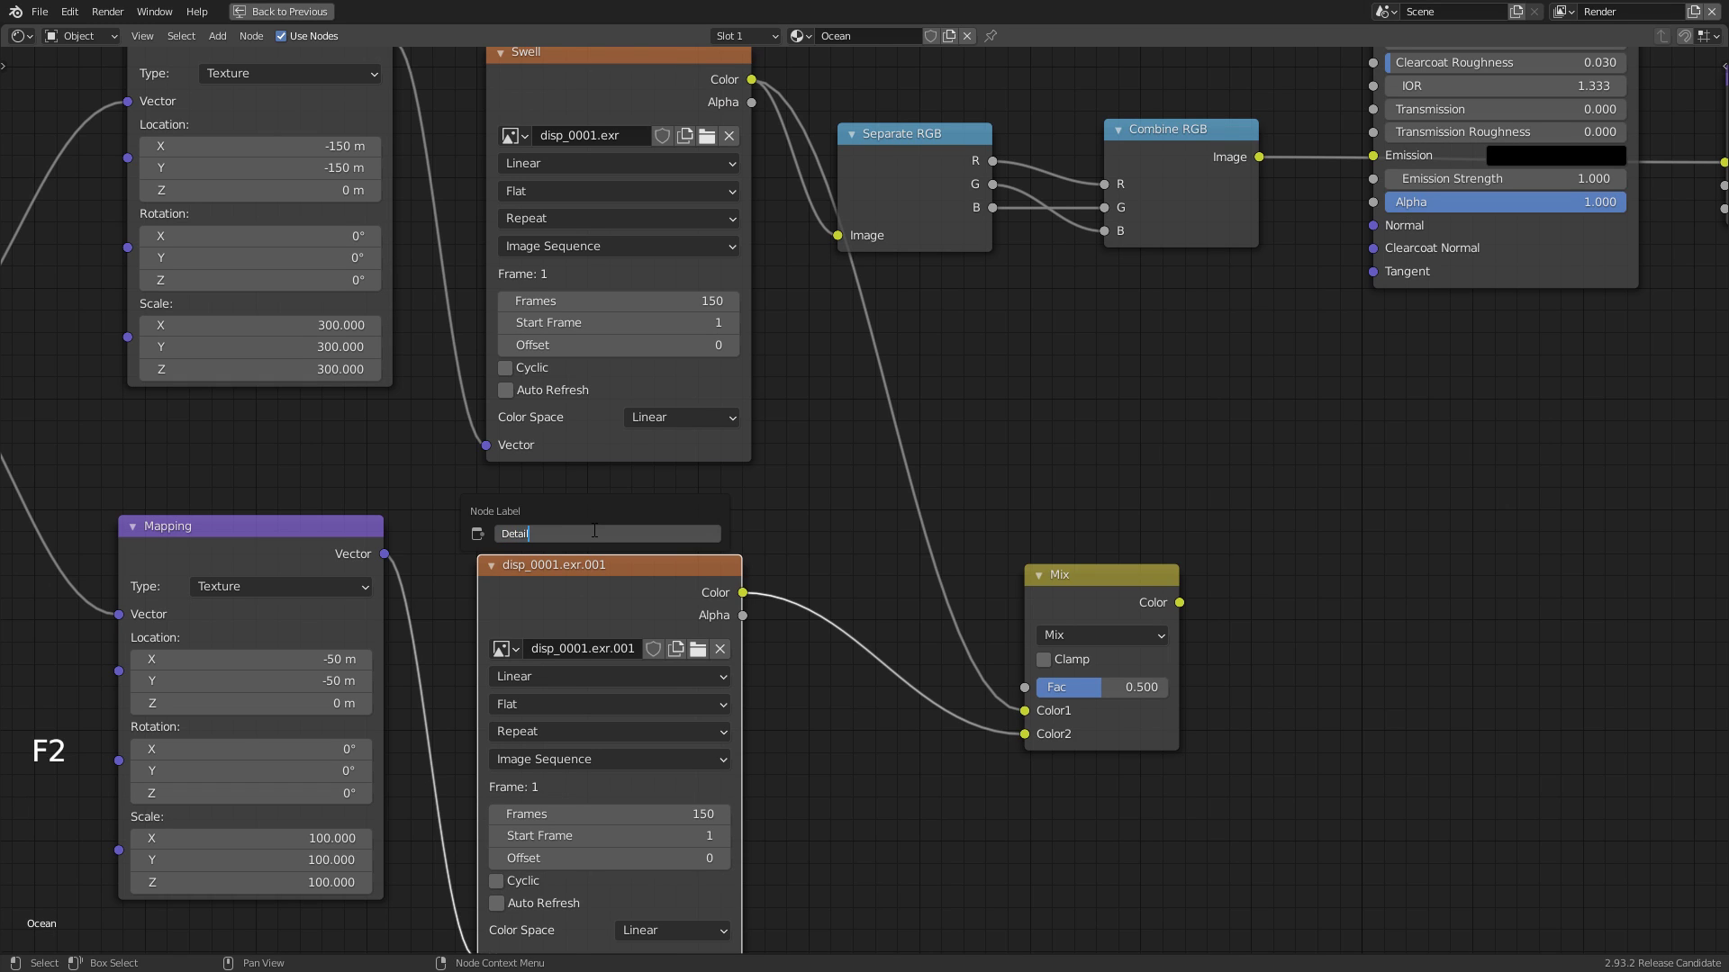
key(Return)
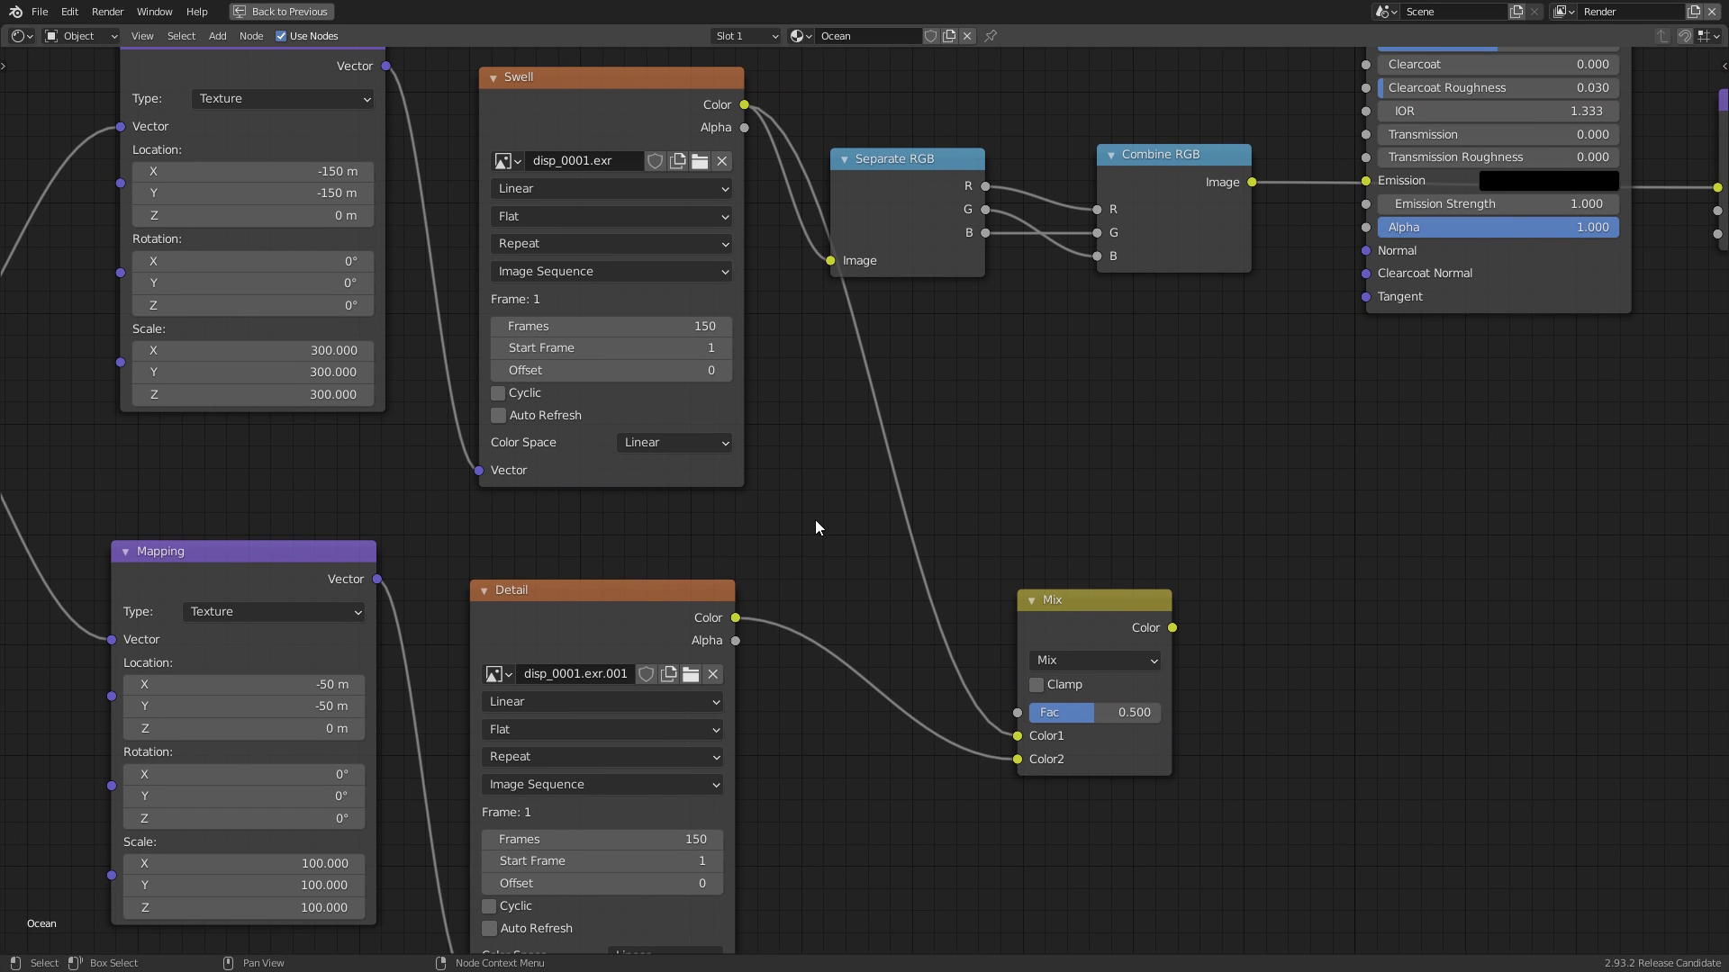
middle_drag(807, 565, 789, 627)
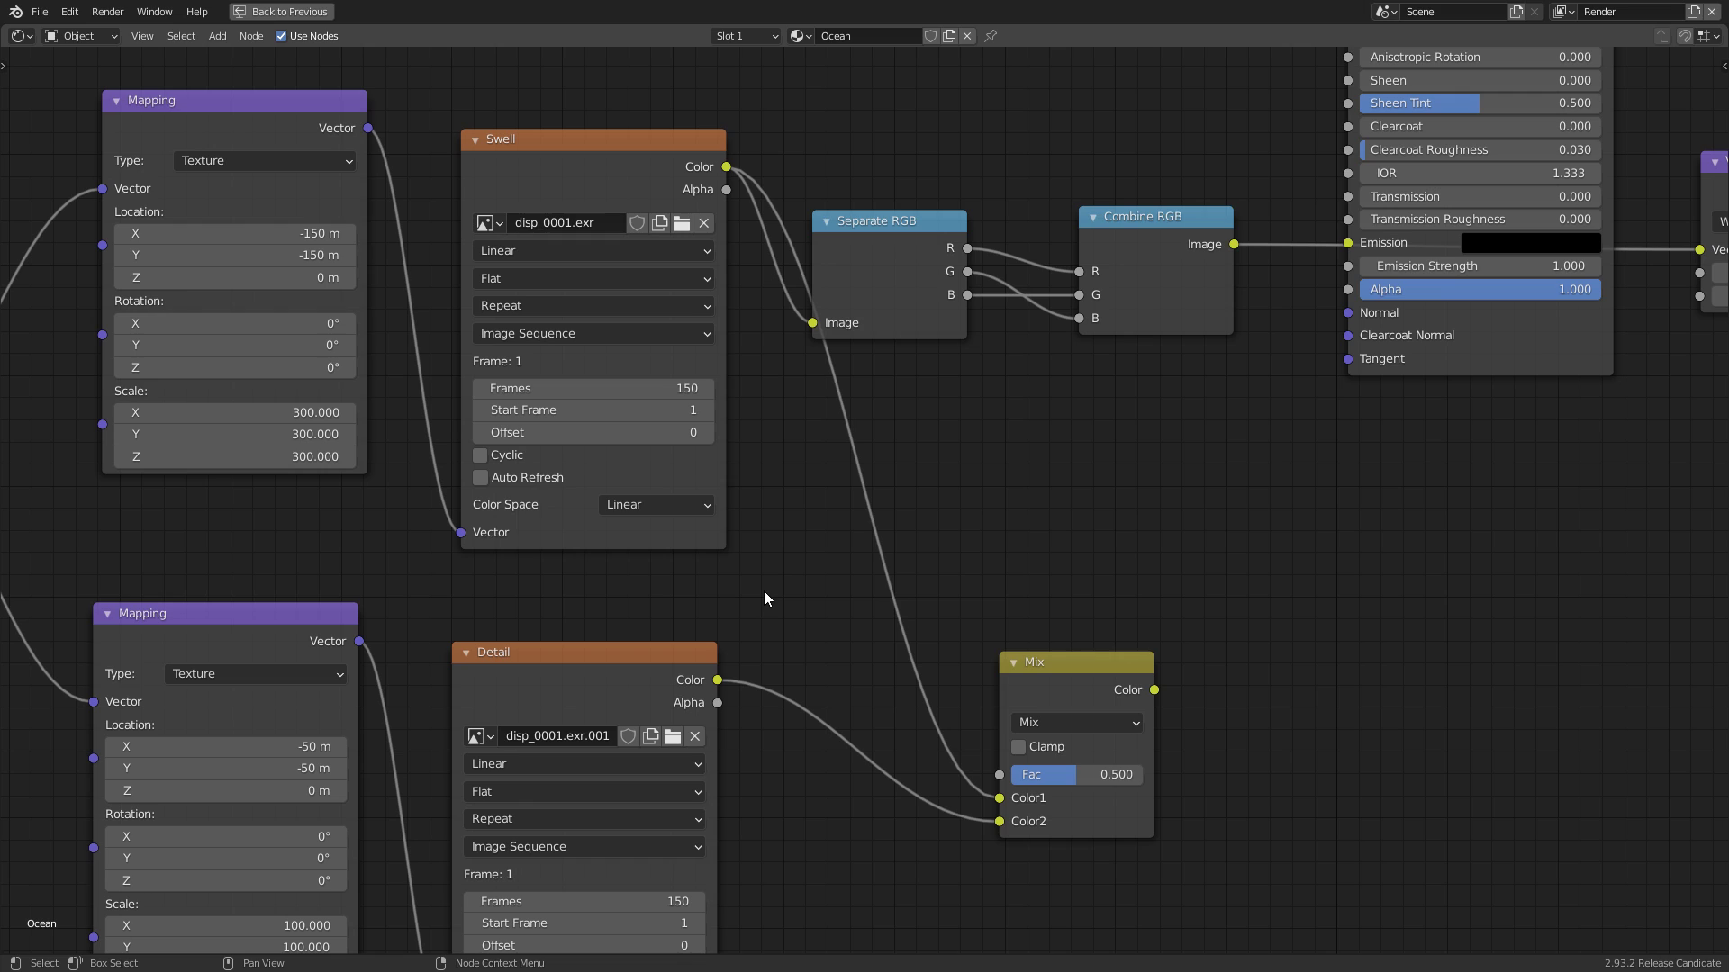
click(544, 143)
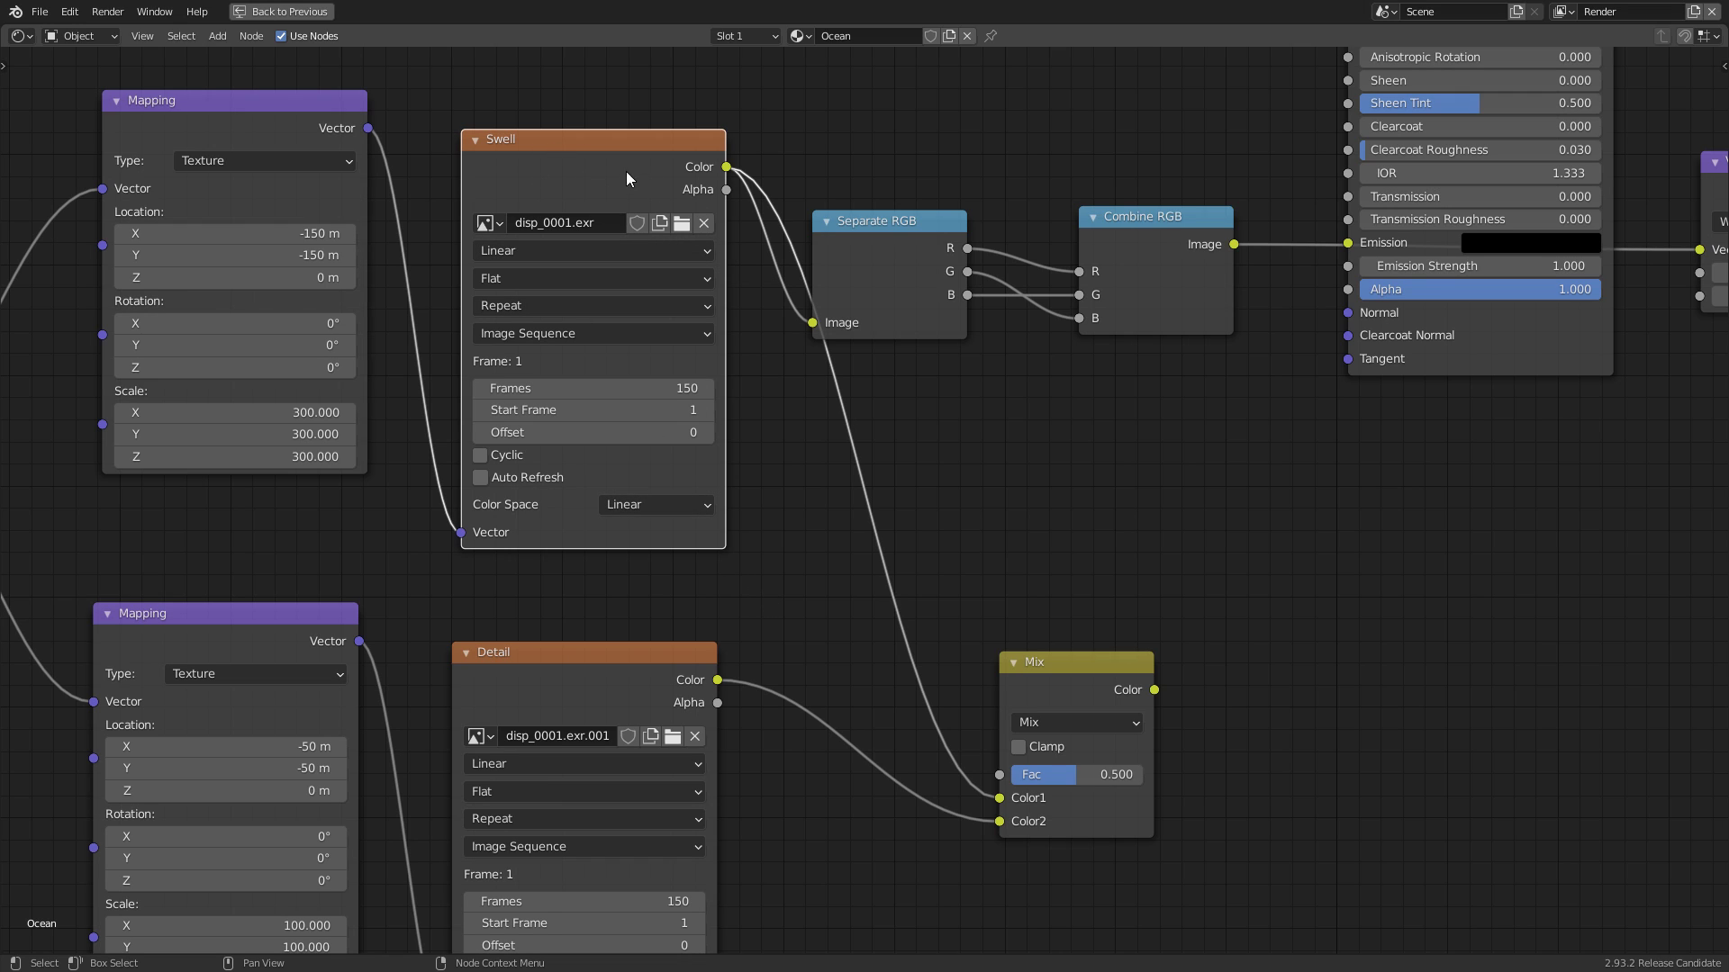
drag(570, 154, 565, 147)
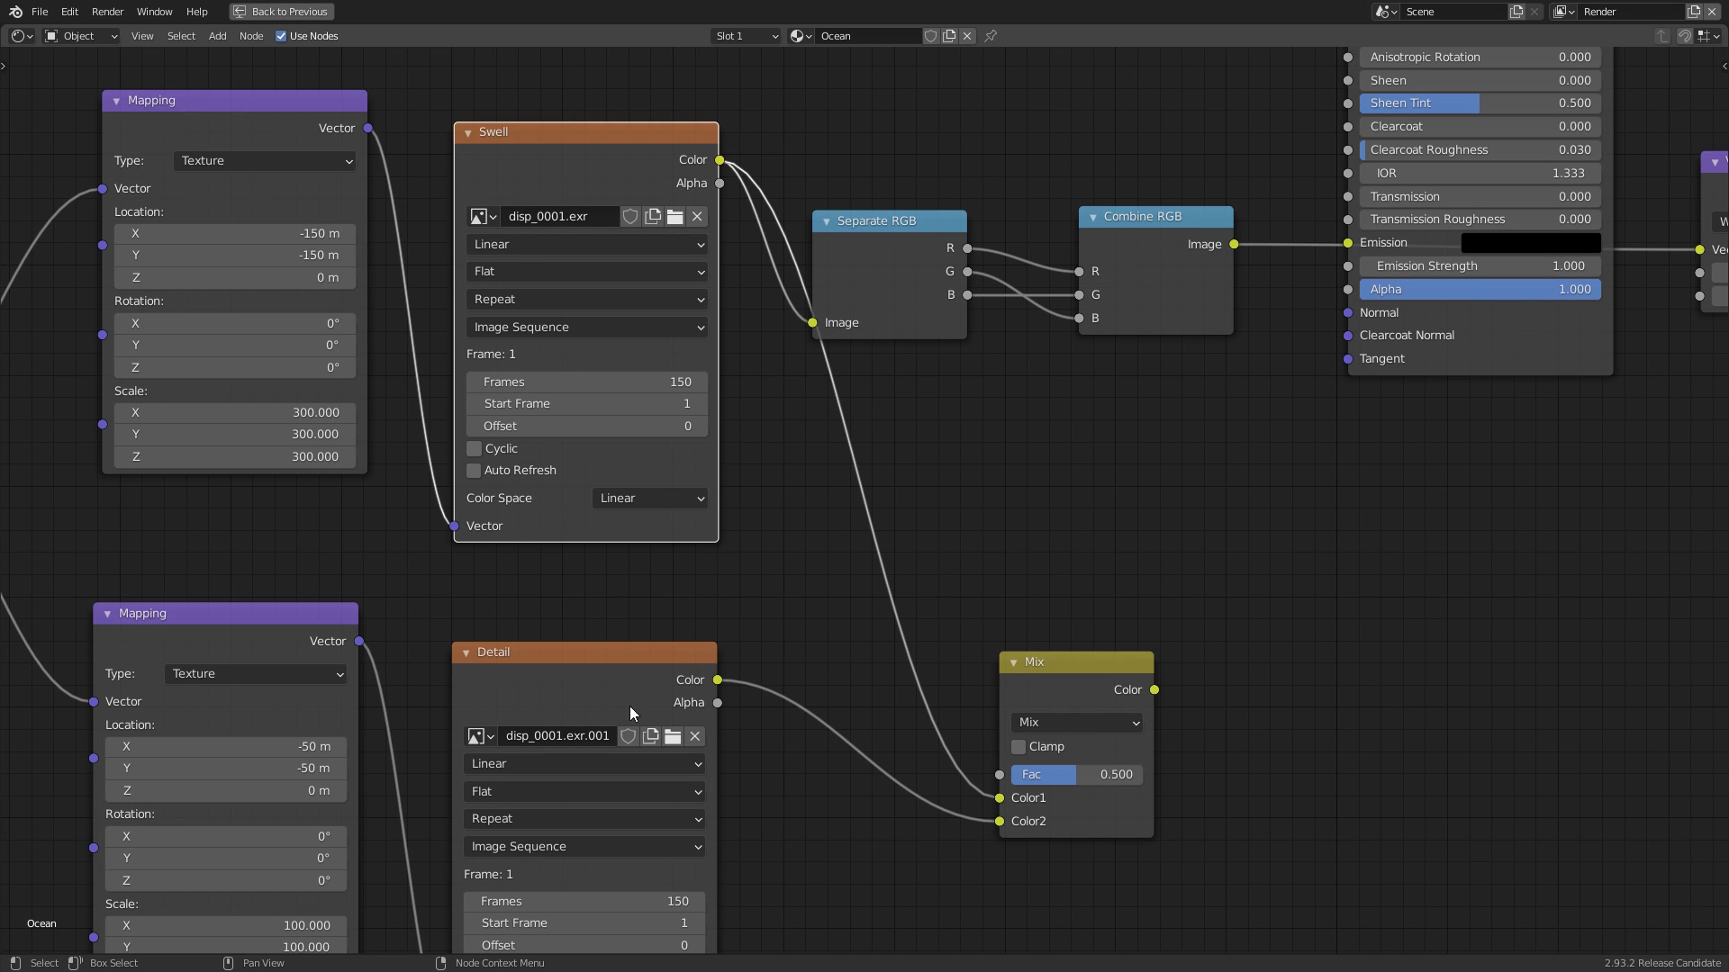
Set the Mix node's Fac to 1.000 and its blending mode to Add
middle_drag(1046, 699, 967, 553)
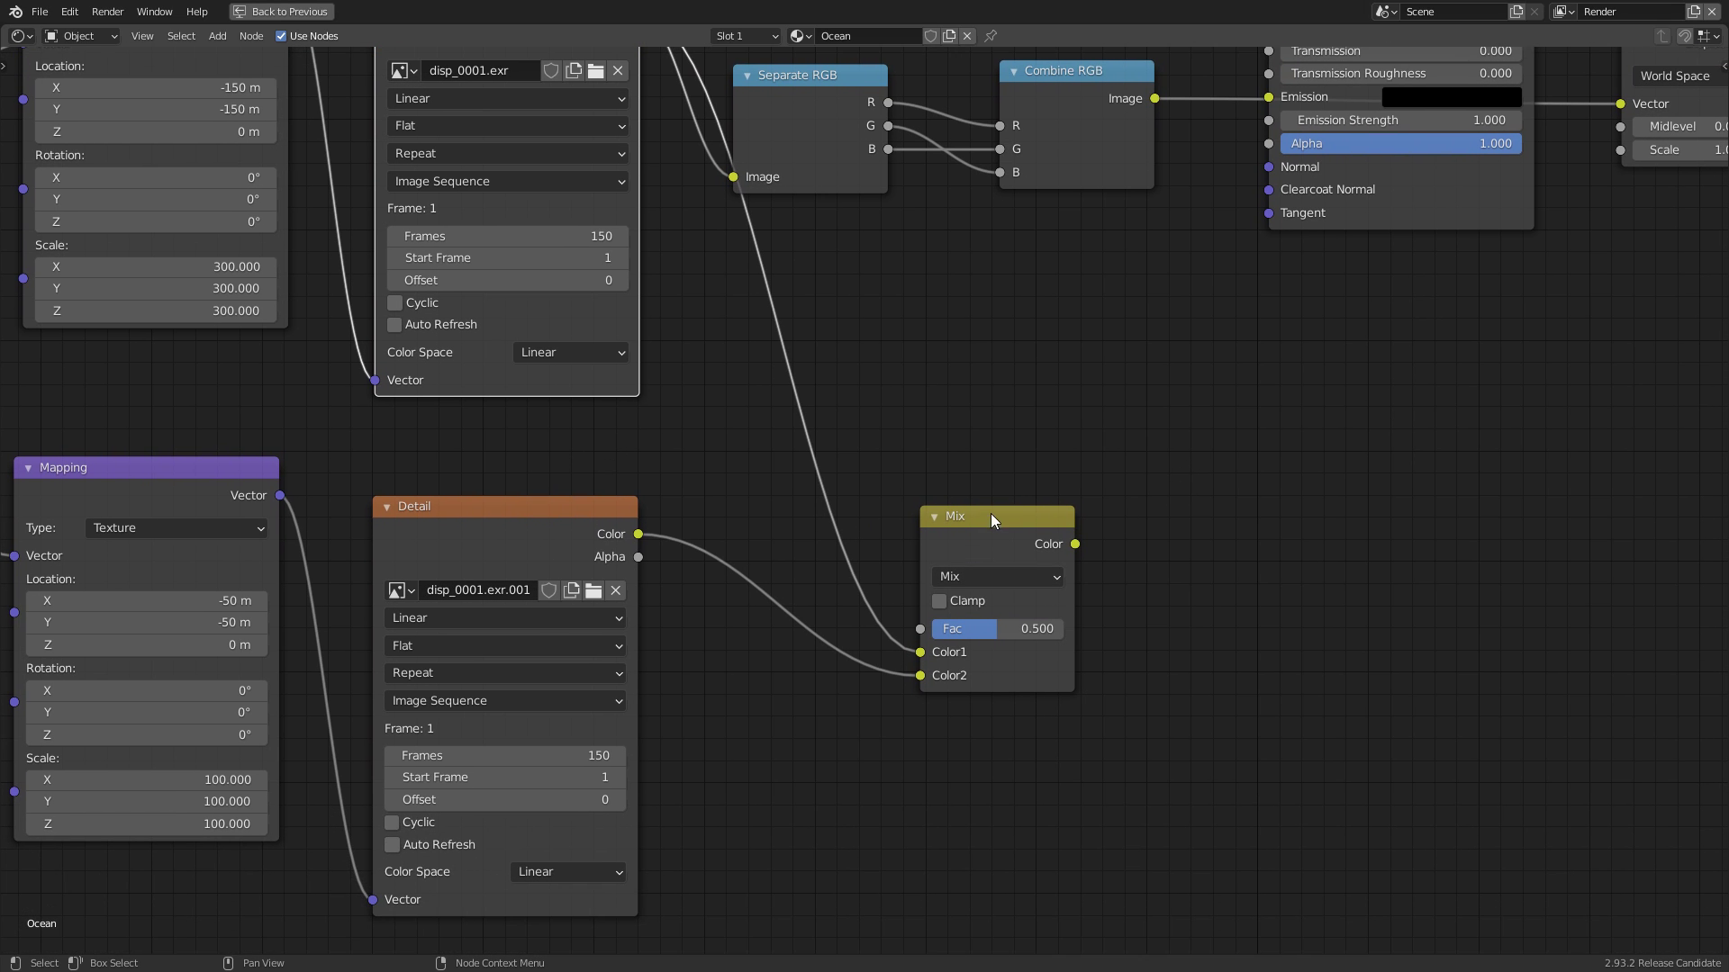
drag(991, 513, 960, 523)
drag(968, 632, 1121, 640)
click(1003, 587)
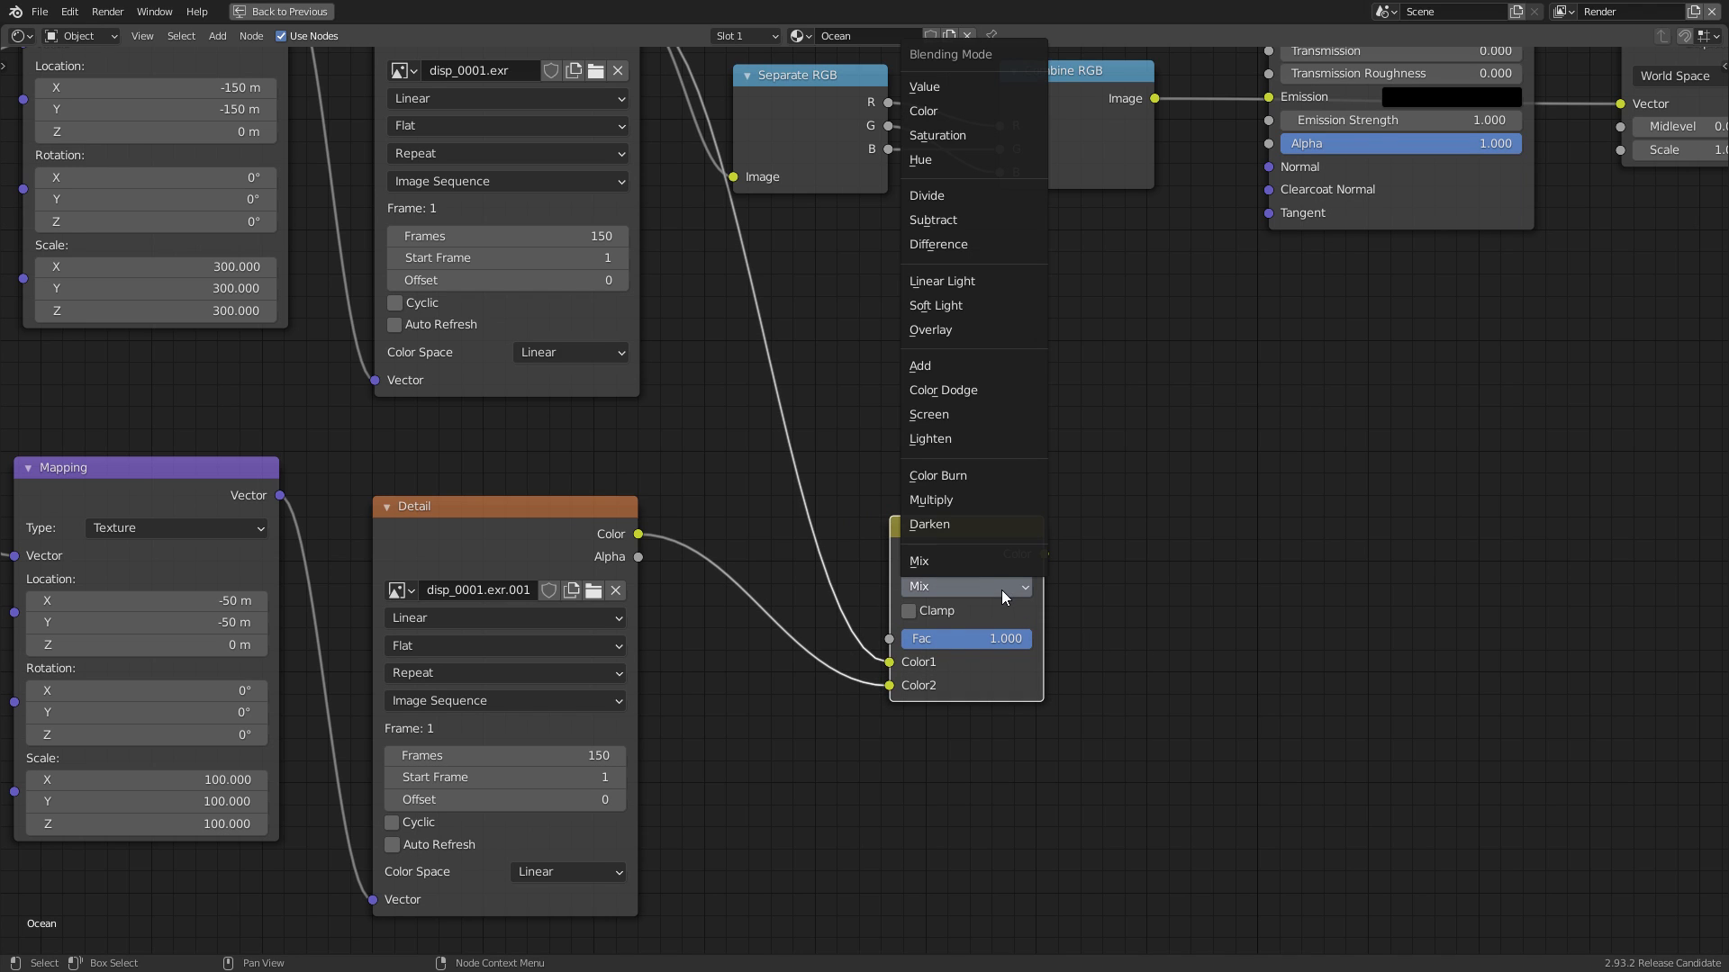
click(972, 366)
Move the Separate RGB and Combine RGB nodes beside the Add node and link the Add node's Color to Separate RGB's Image
middle_drag(1102, 382, 942, 533)
drag(1013, 460, 549, 209)
drag(650, 229, 1143, 721)
click(1241, 589)
middle_drag(1309, 532, 1196, 467)
drag(715, 641, 951, 758)
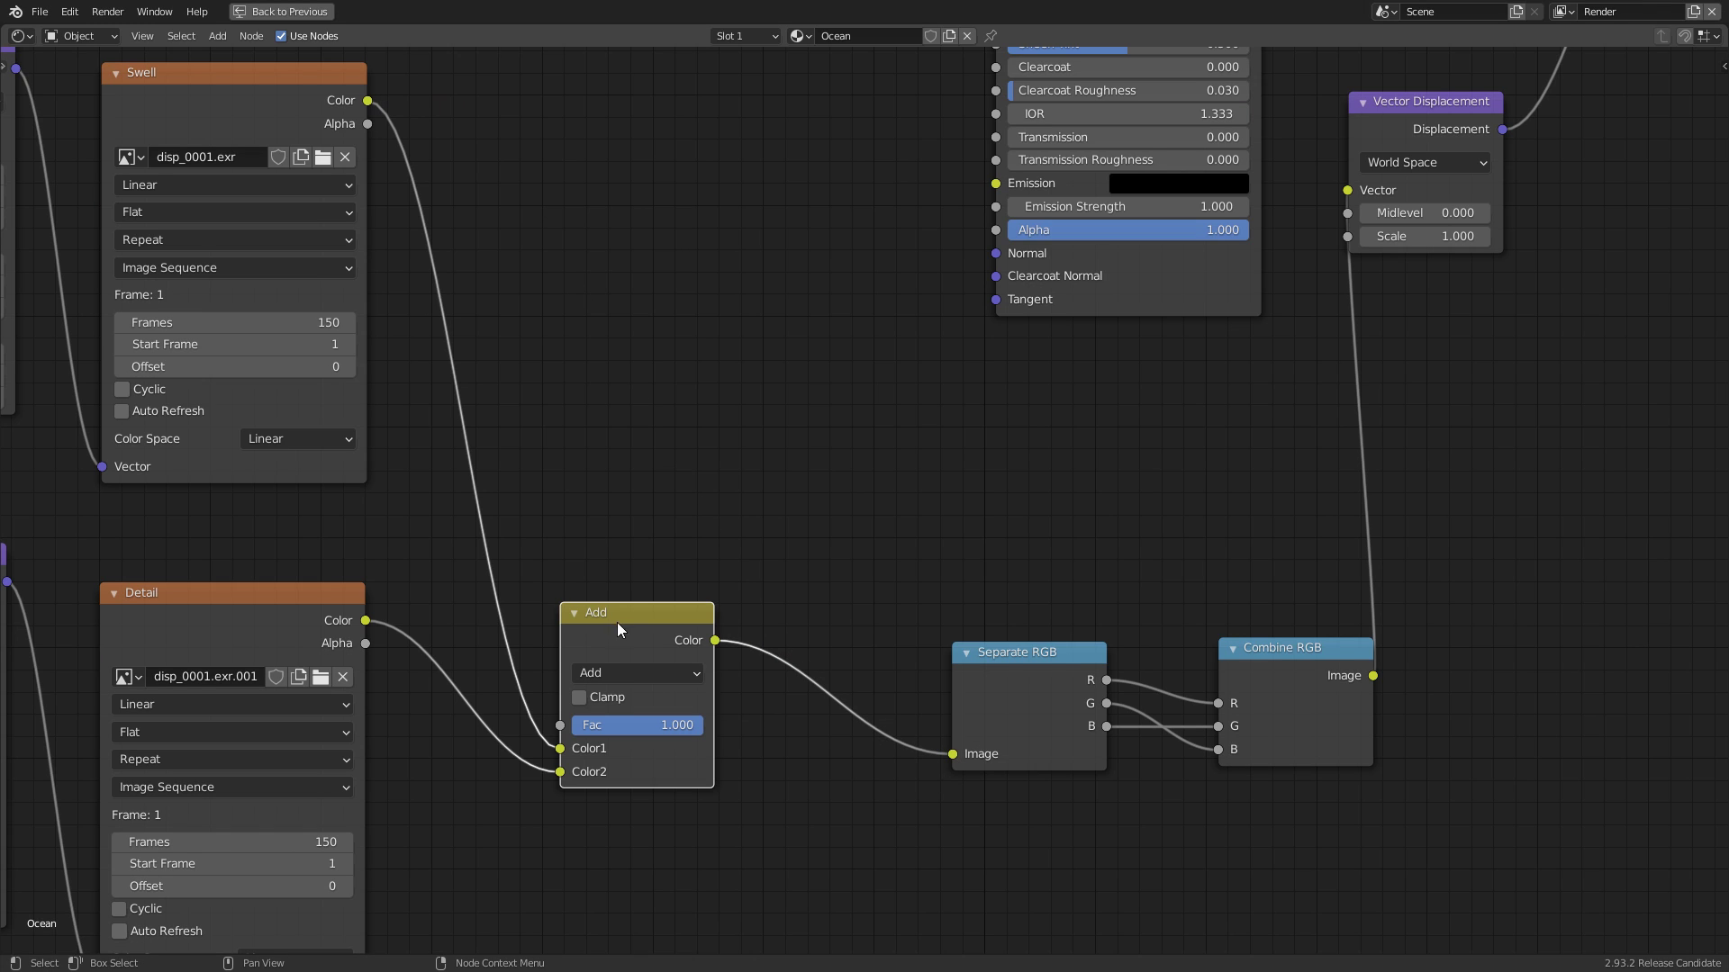
drag(640, 629, 650, 623)
click(1021, 646)
middle_drag(1394, 277, 1191, 437)
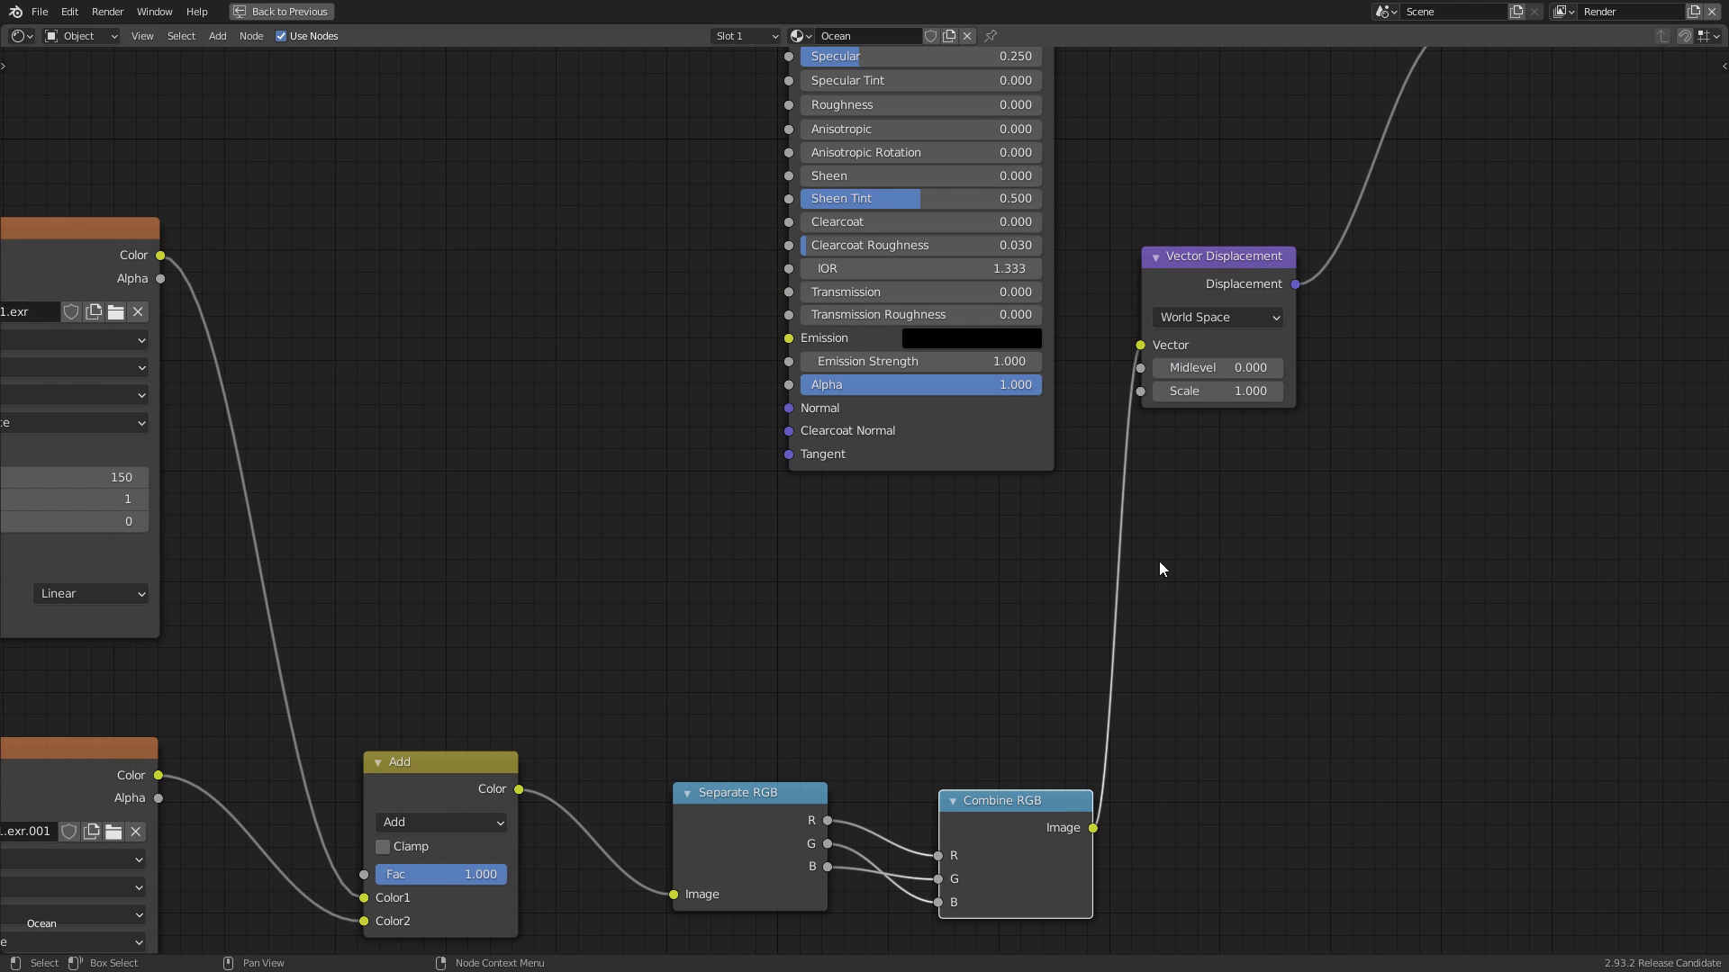
Restore the node editor to the normal layout and save the file
key(ctrl+space)
middle_drag(594, 714, 574, 761)
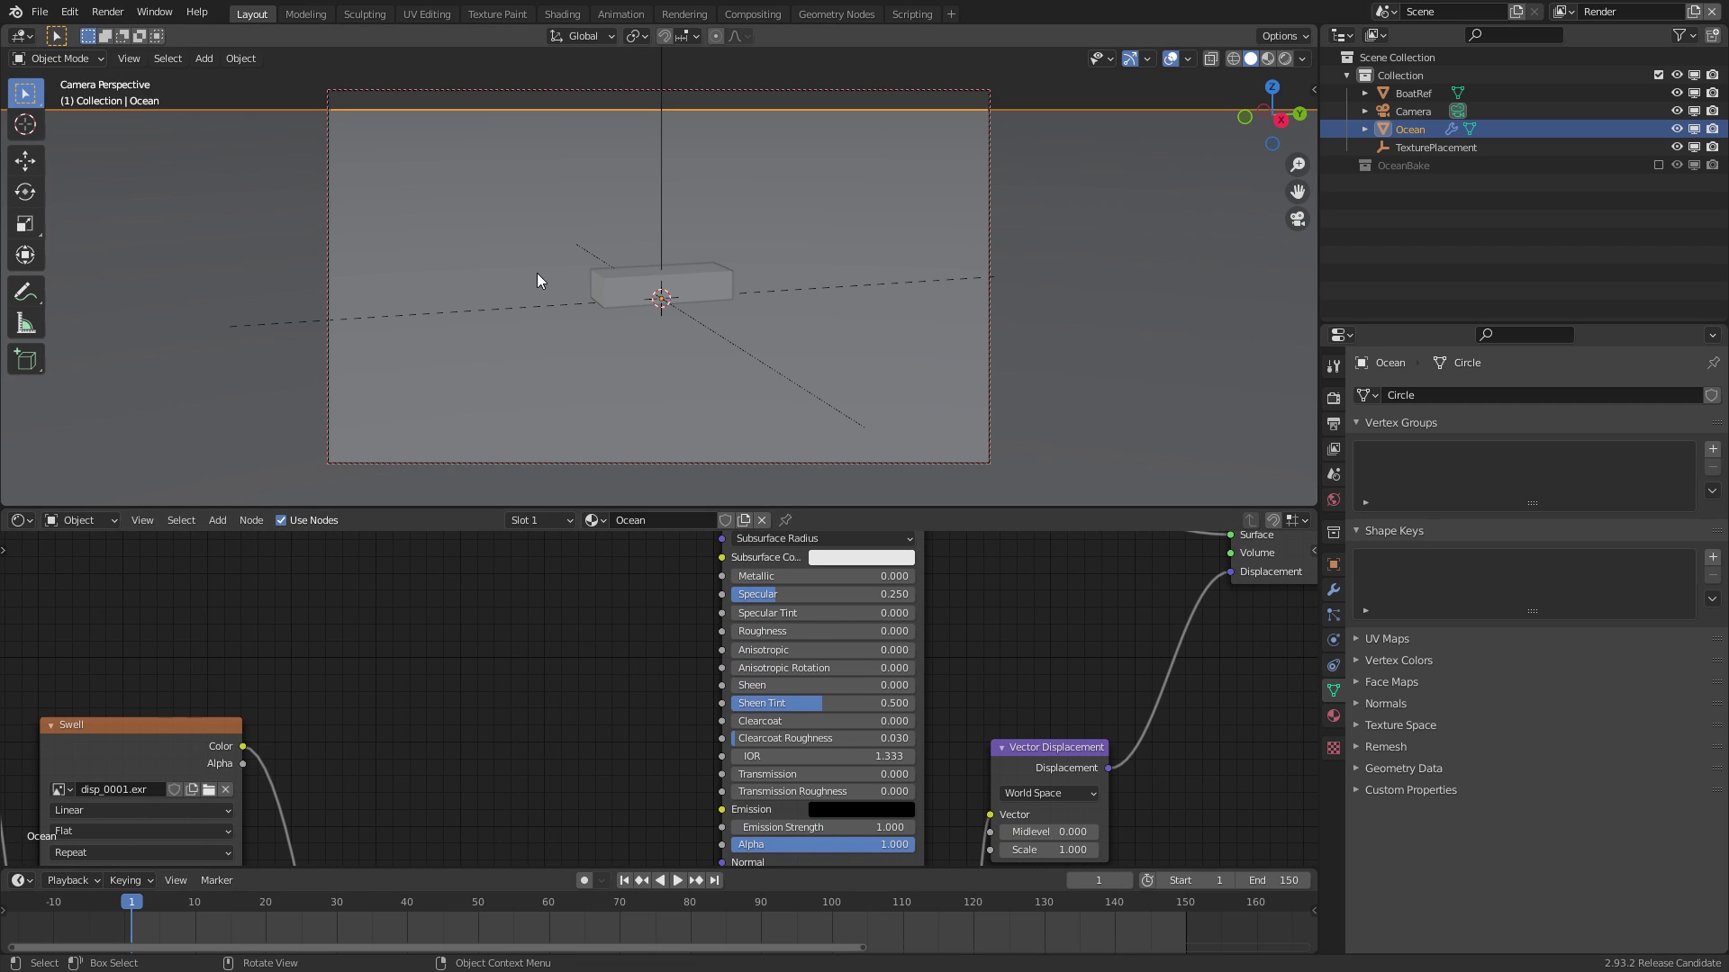
key(ctrl+s)
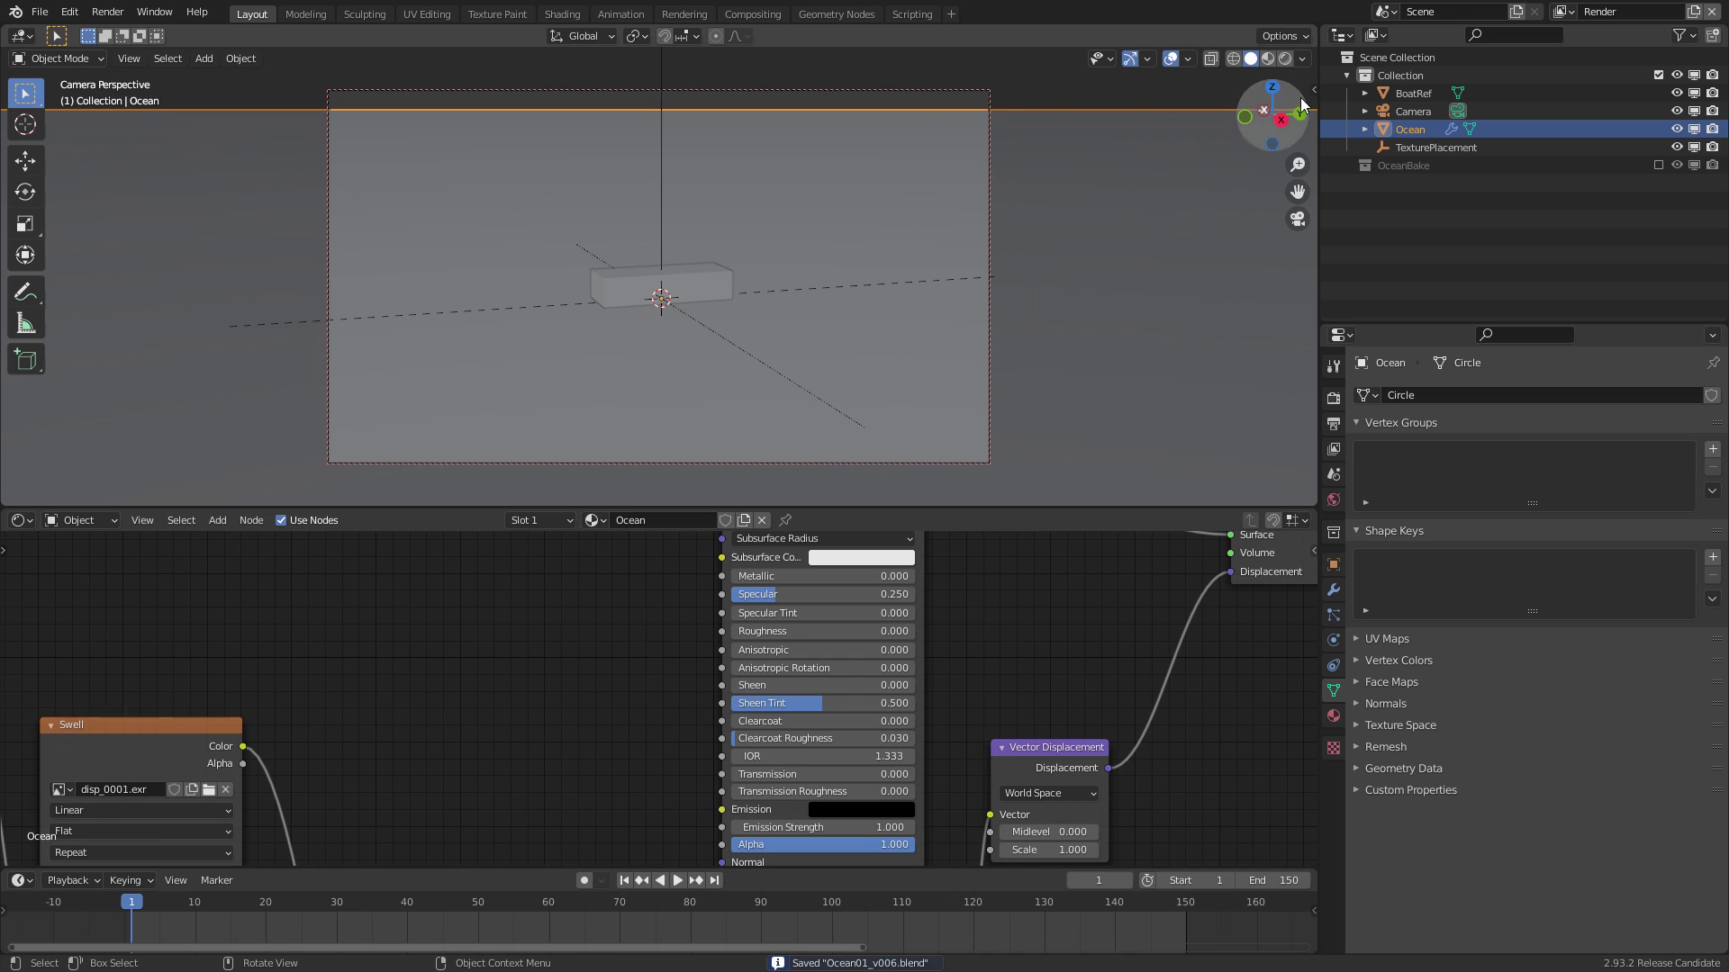
Examine the combined swell and detail on the ocean in the rendered camera view, then return to Solid shading
key(z)
click(934, 236)
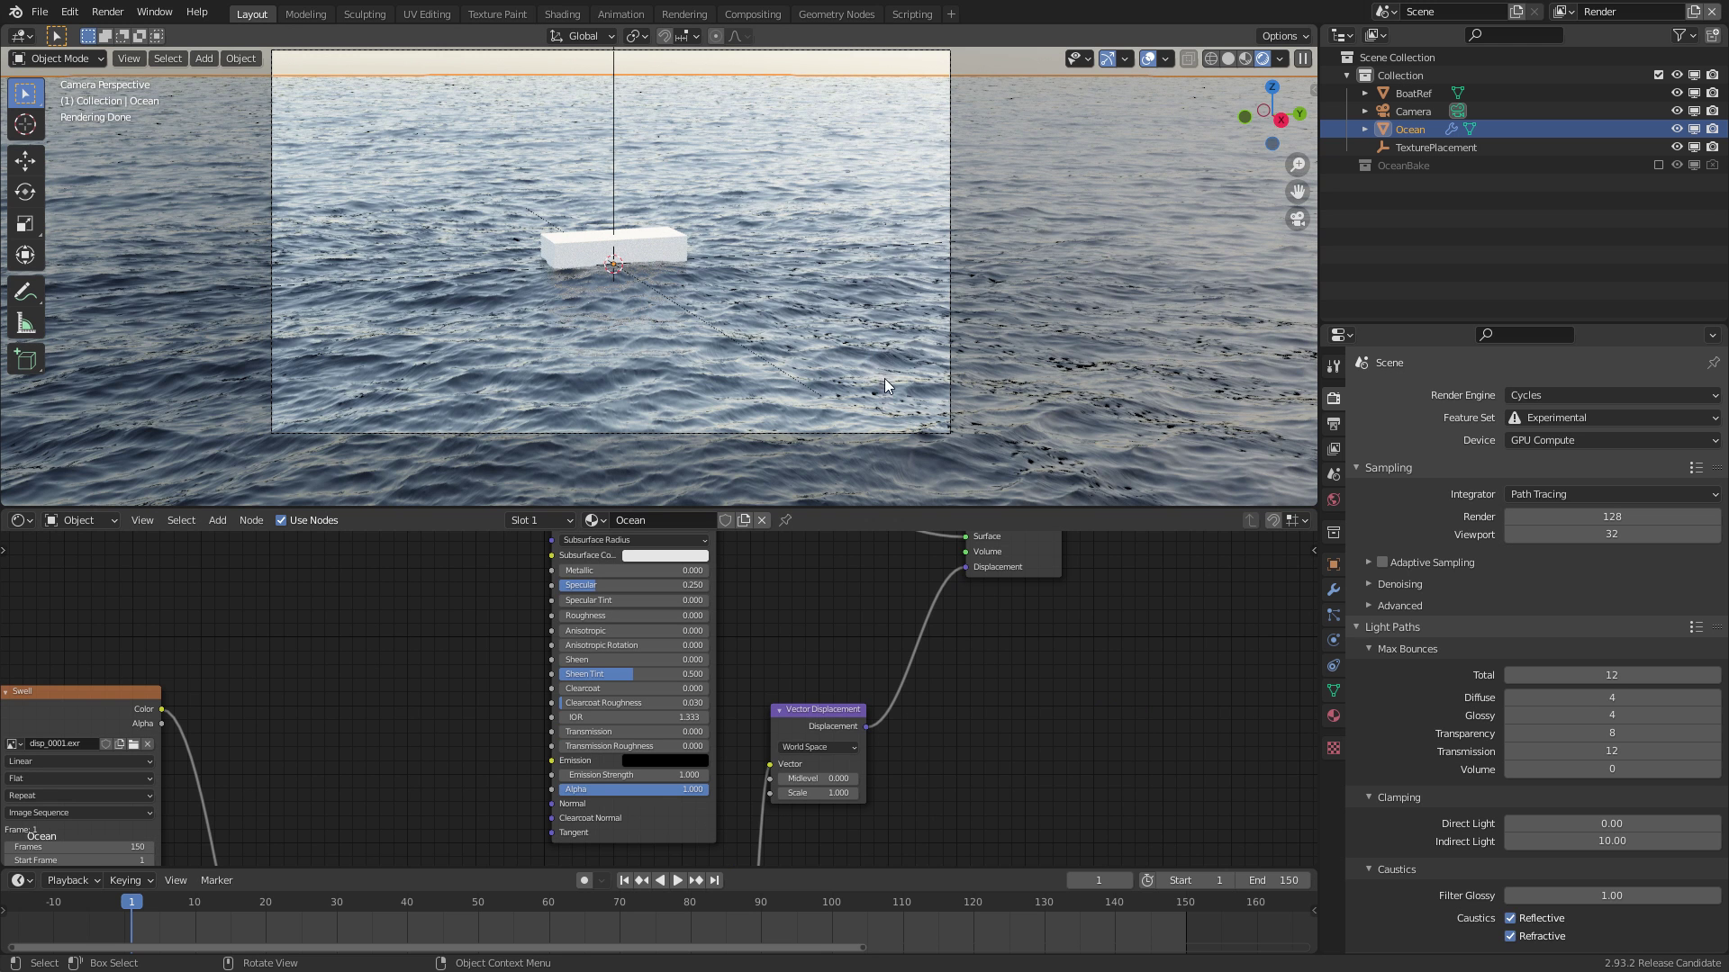
ctrl+middle_drag(895, 364, 872, 268)
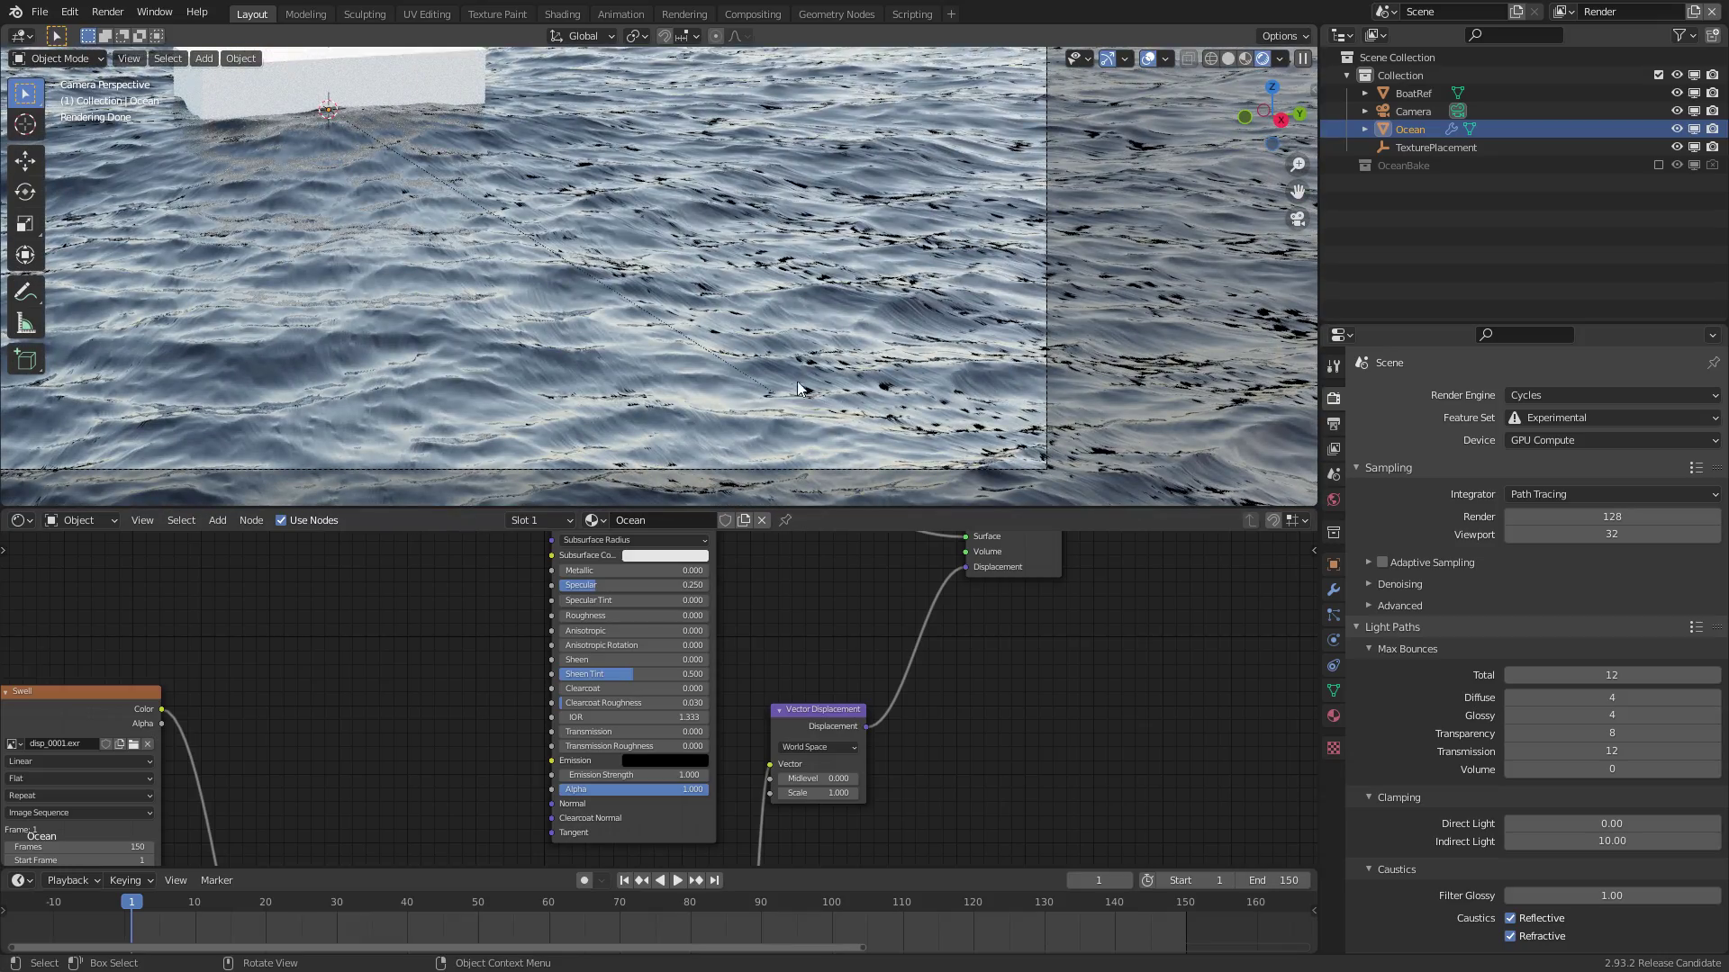
ctrl+middle_drag(711, 252, 780, 286)
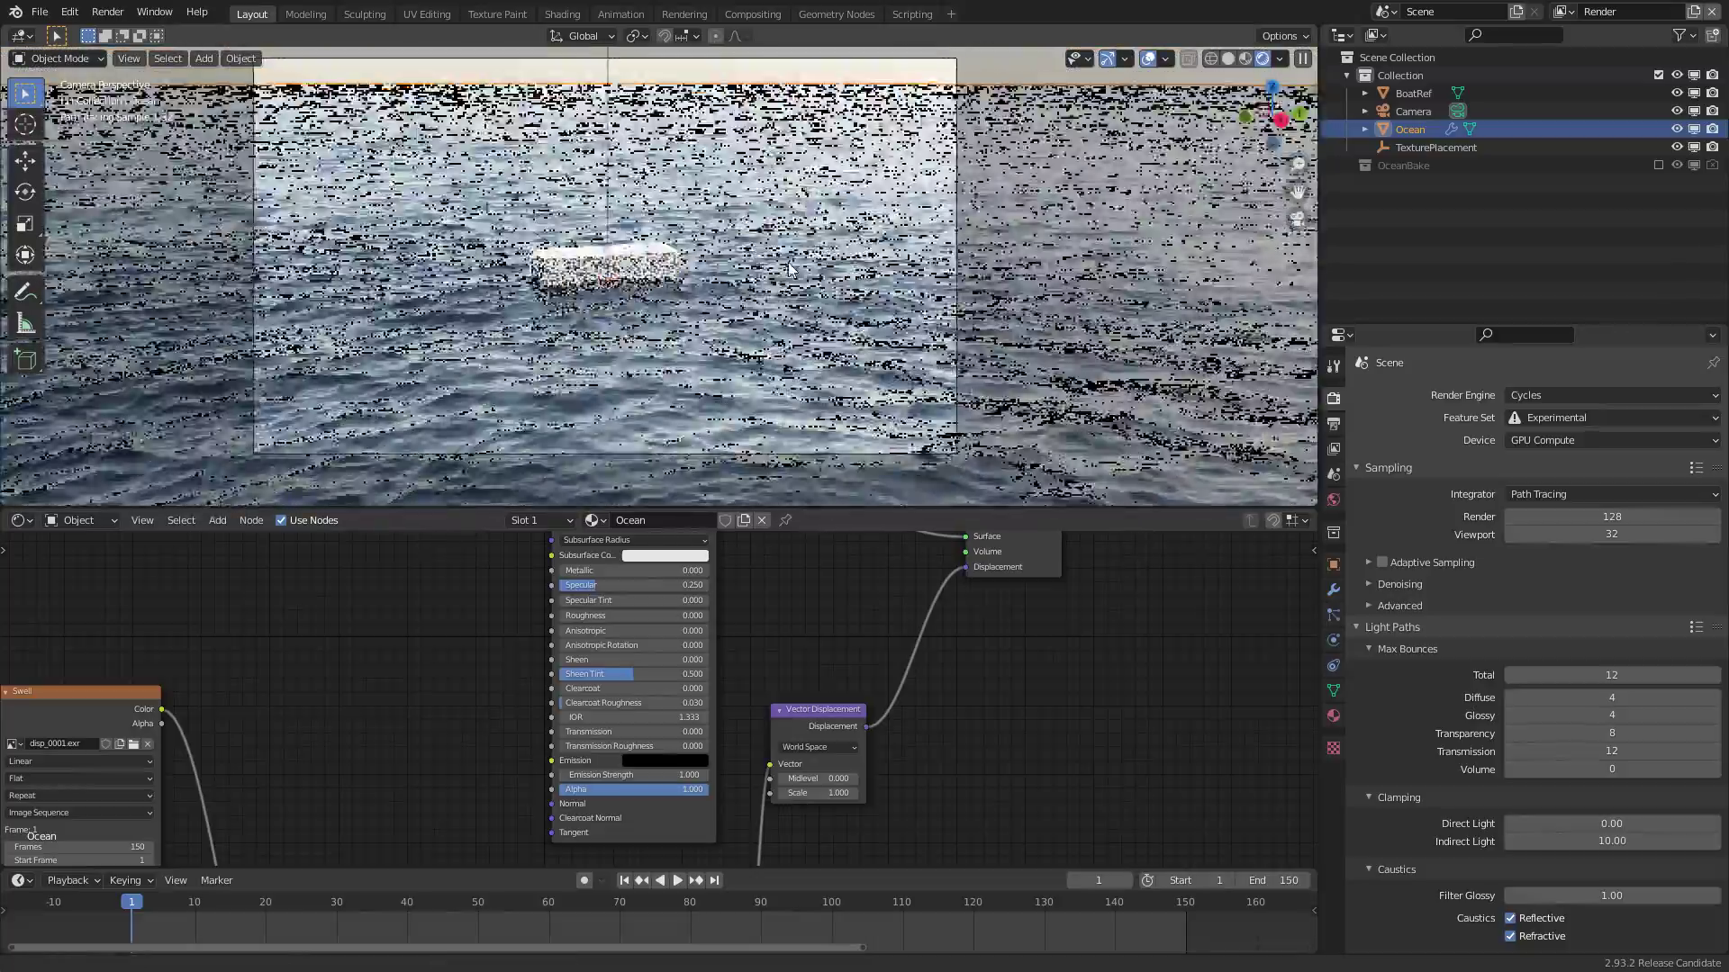
key(z)
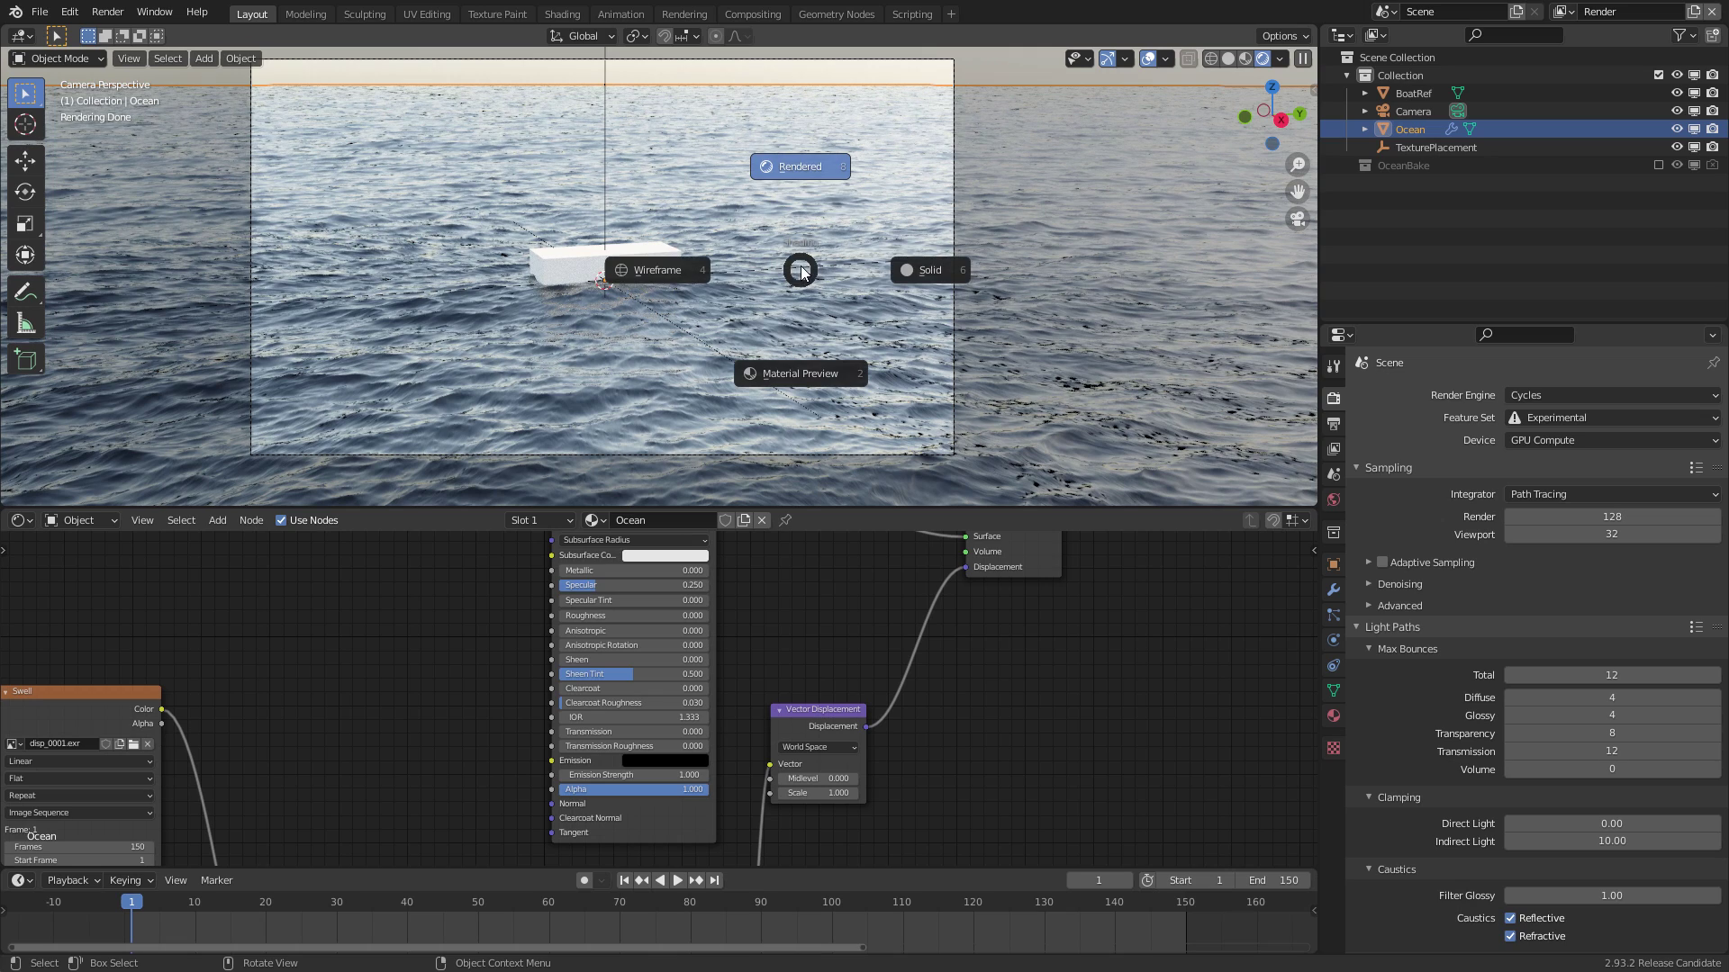
click(924, 280)
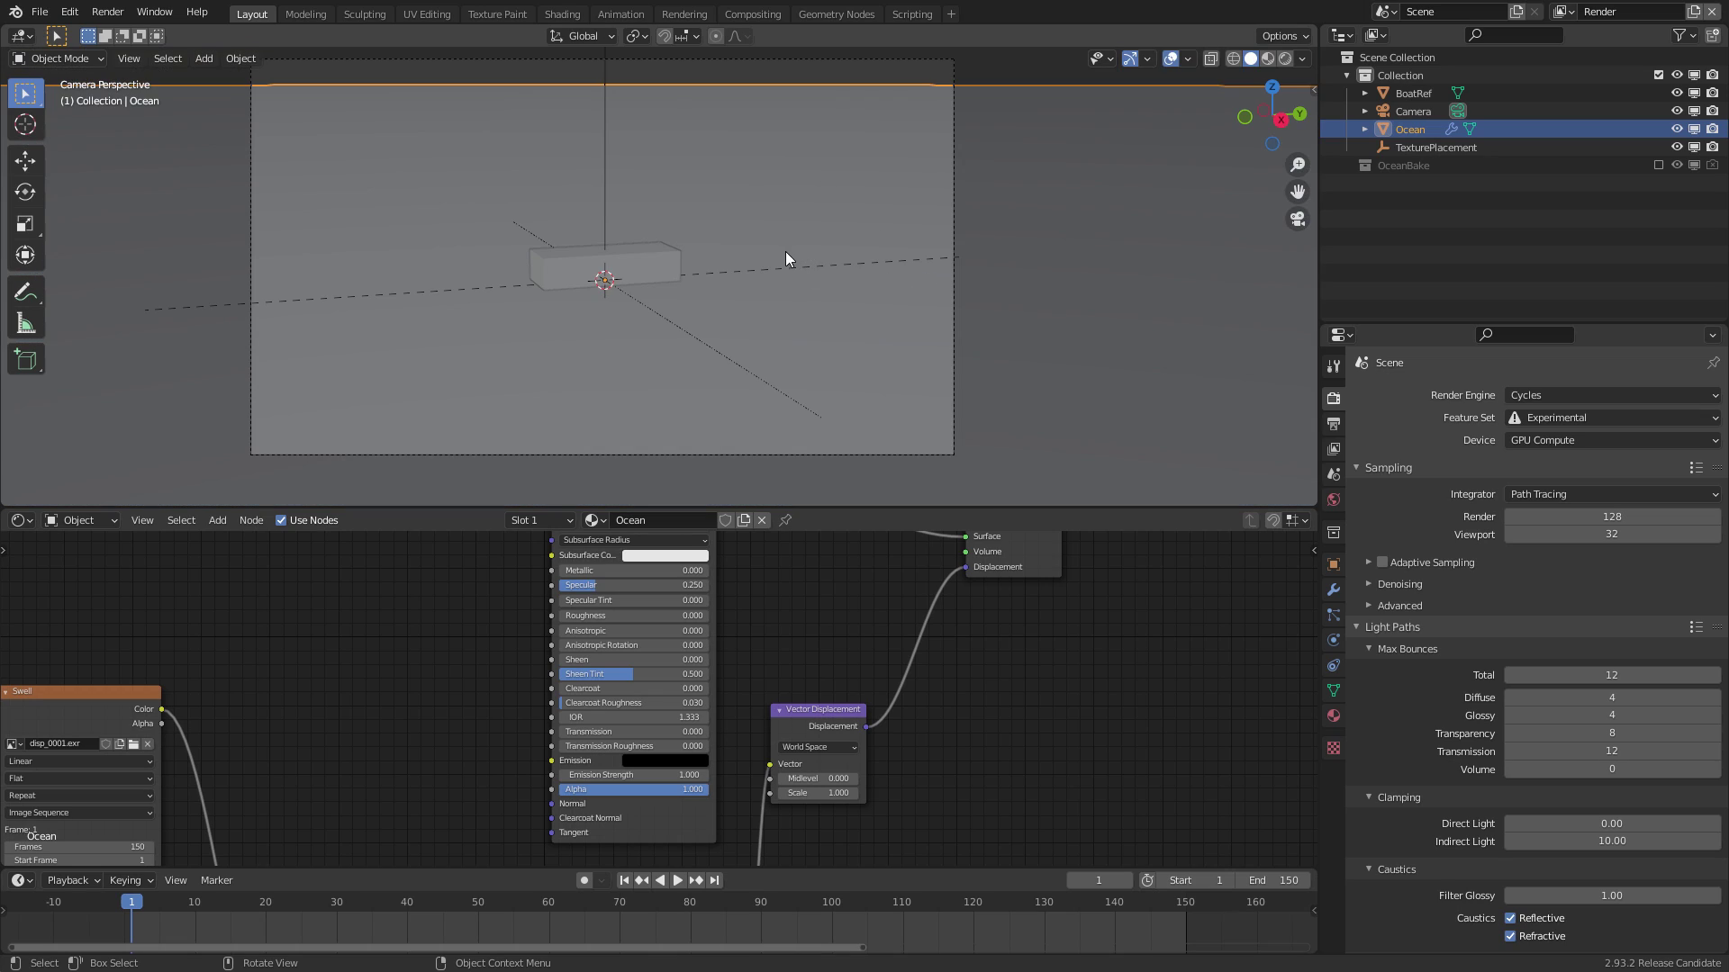
In Edit Mode, select the Ocean mesh's edge loop around the boat and scale it down to a small ring close to BoatRef
key(Tab)
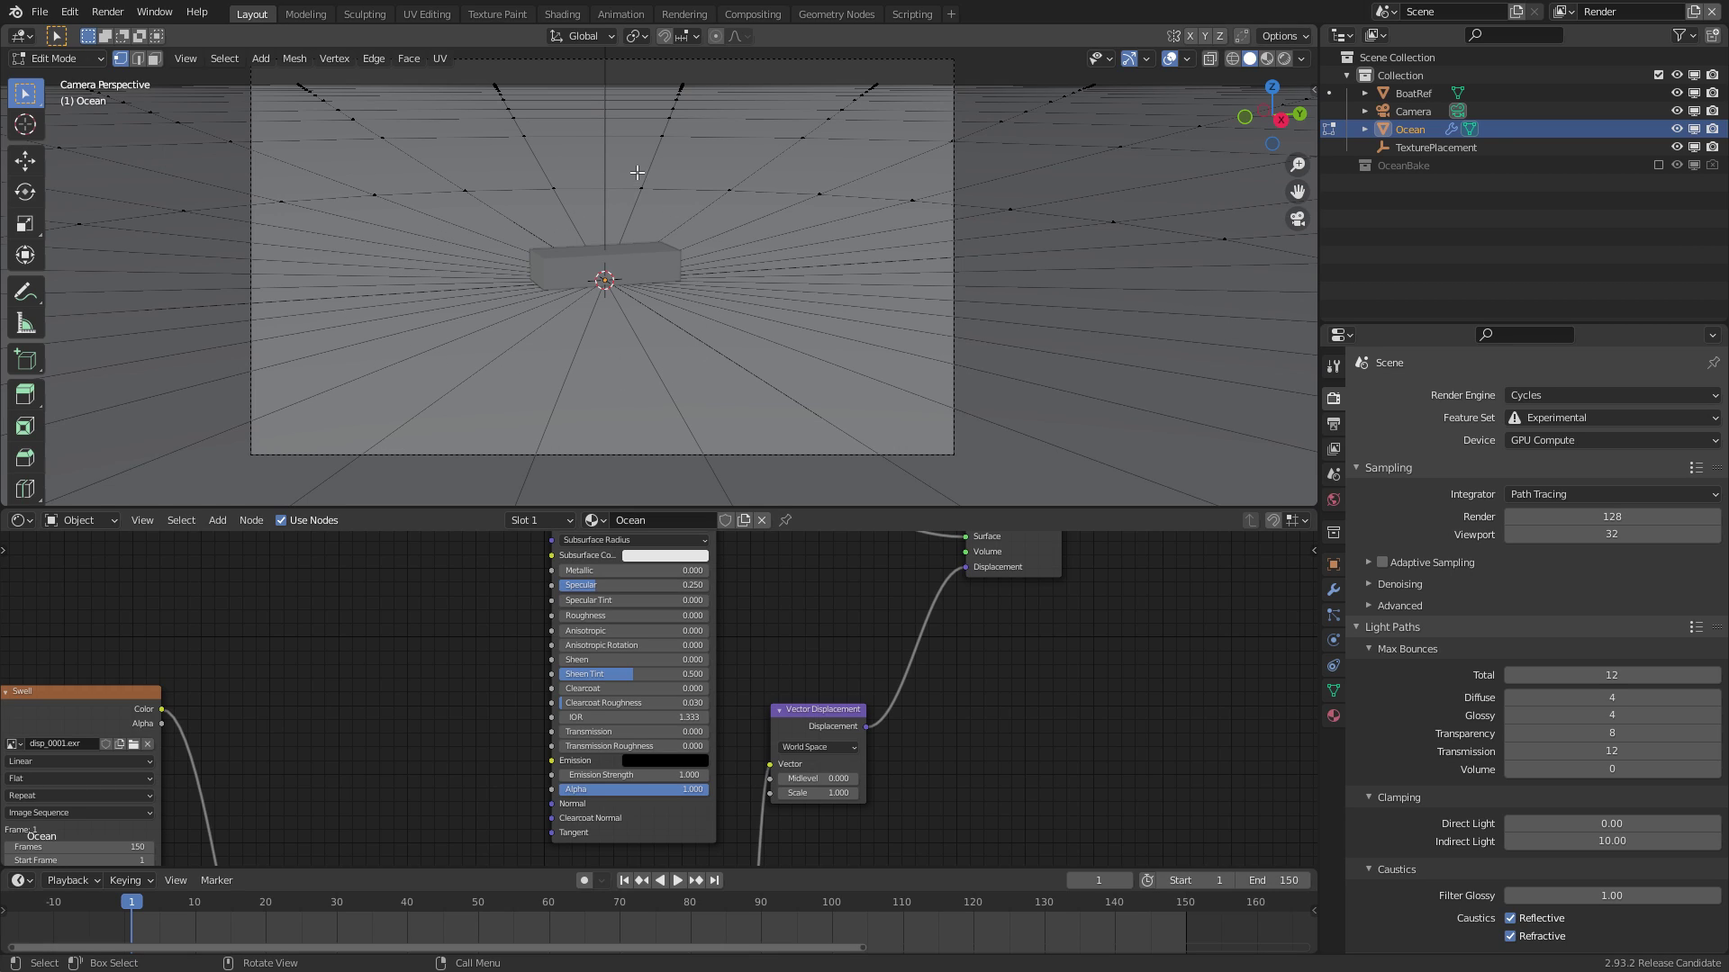
key(3)
key(2)
click(619, 186)
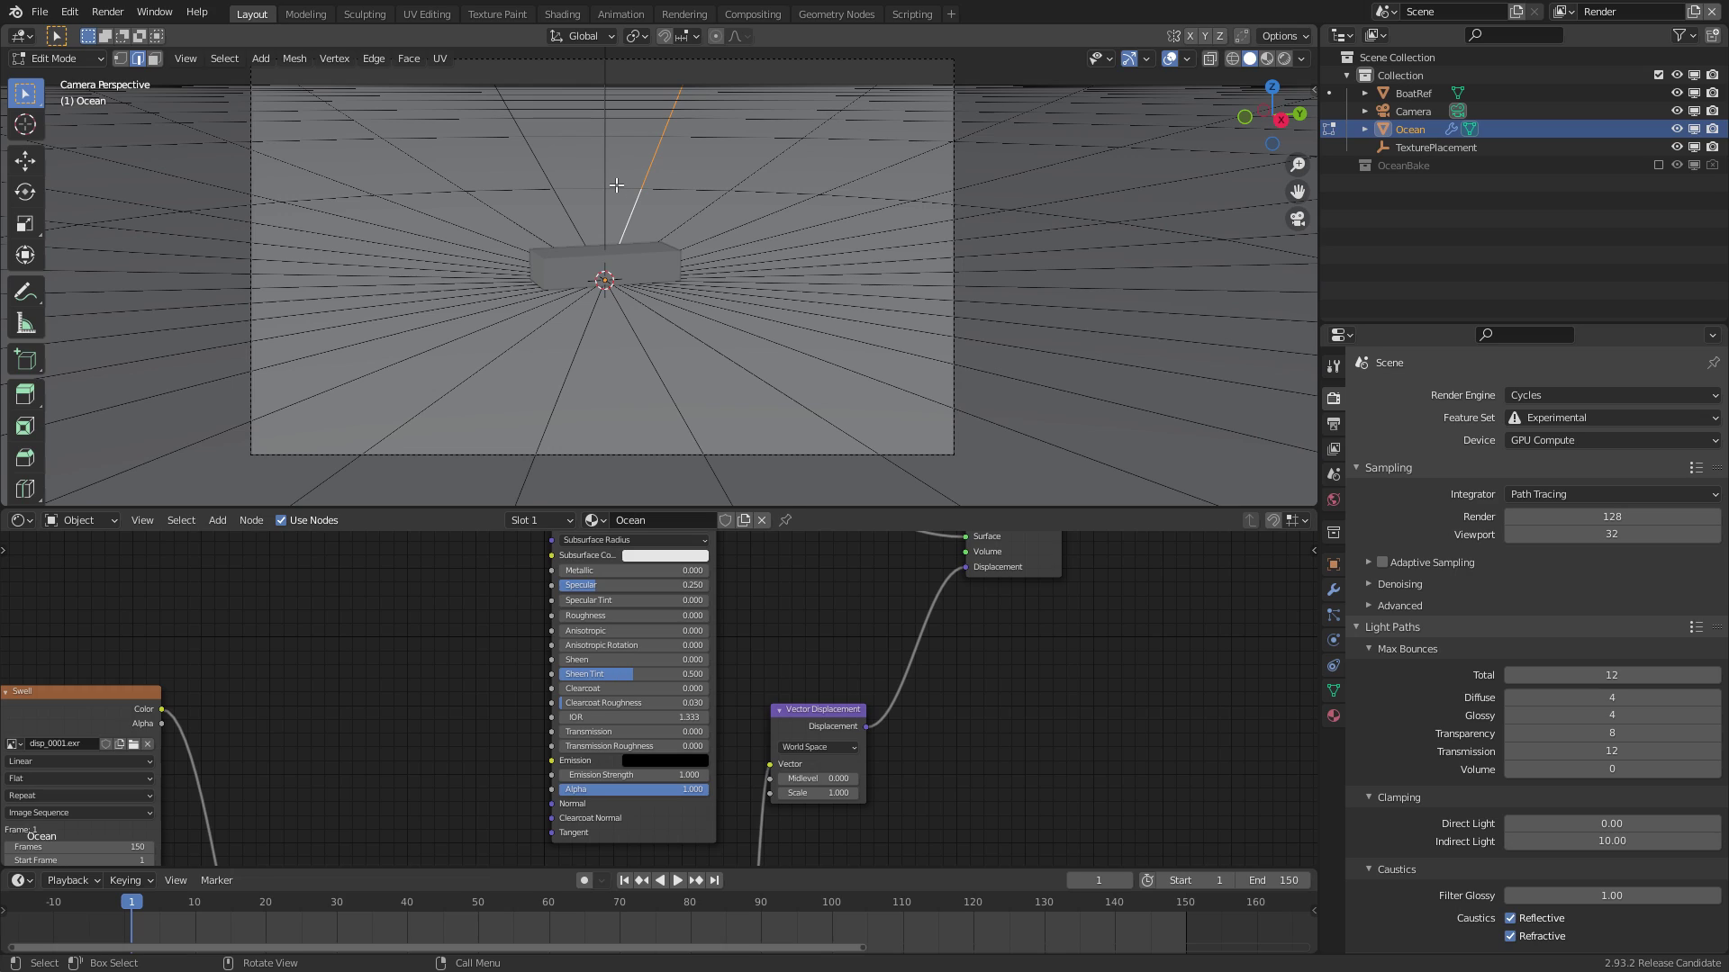
alt+click(660, 187)
key(s)
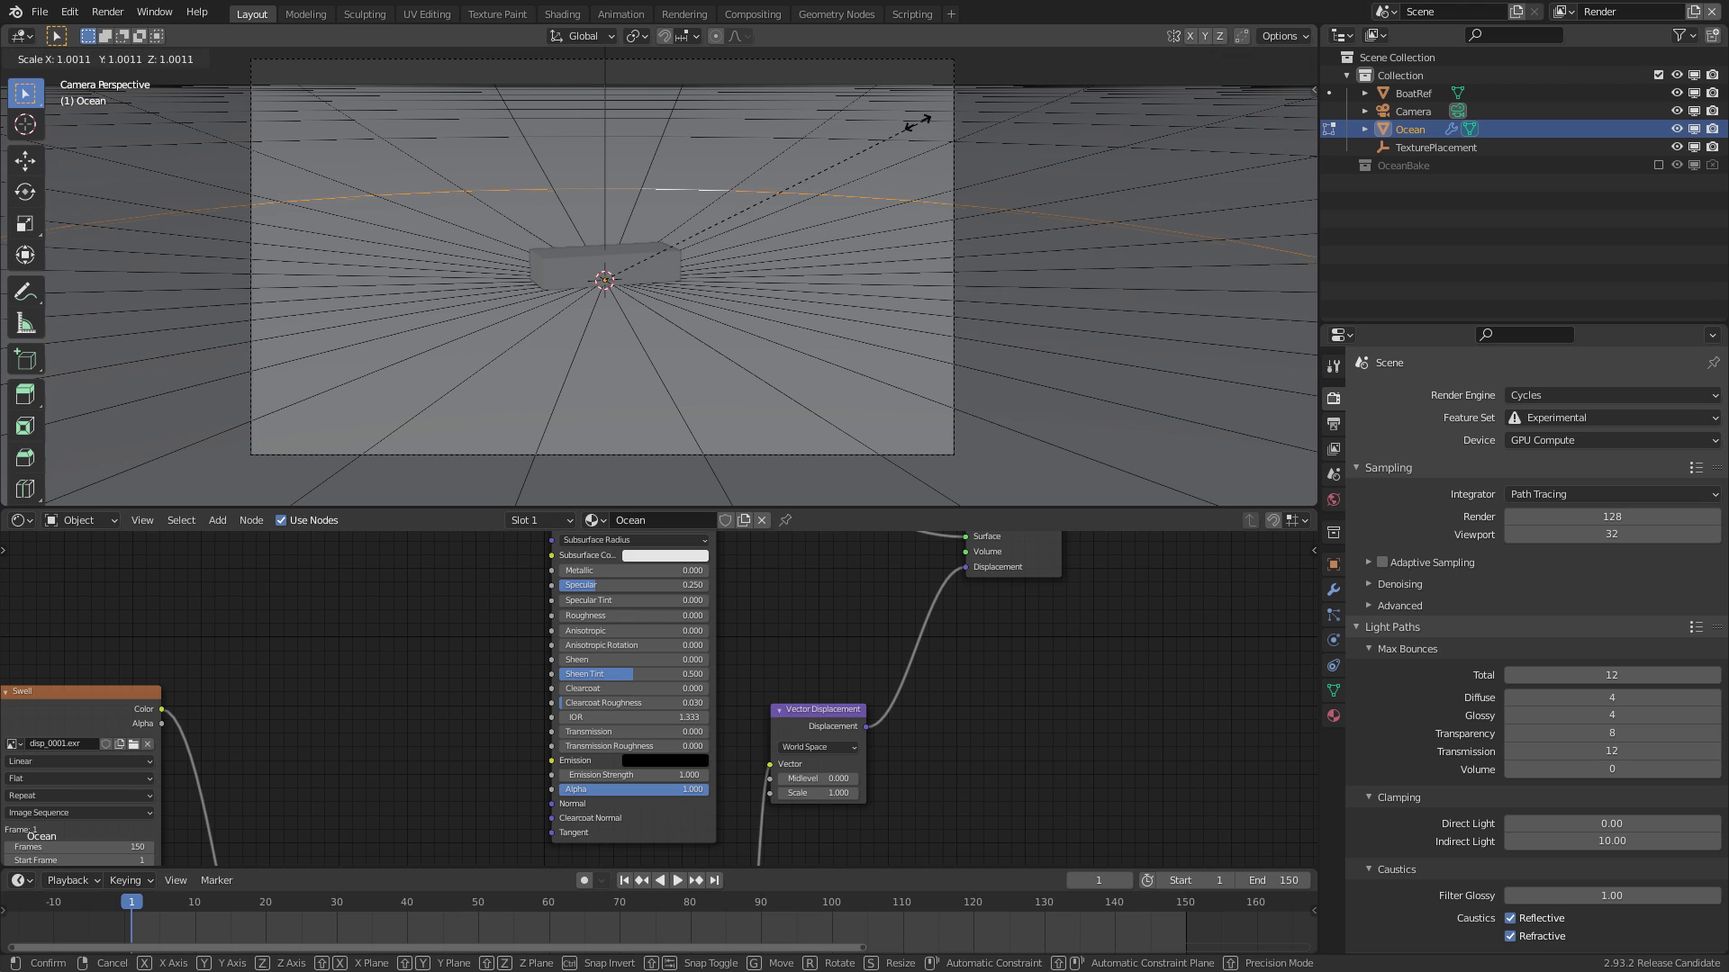
click(694, 232)
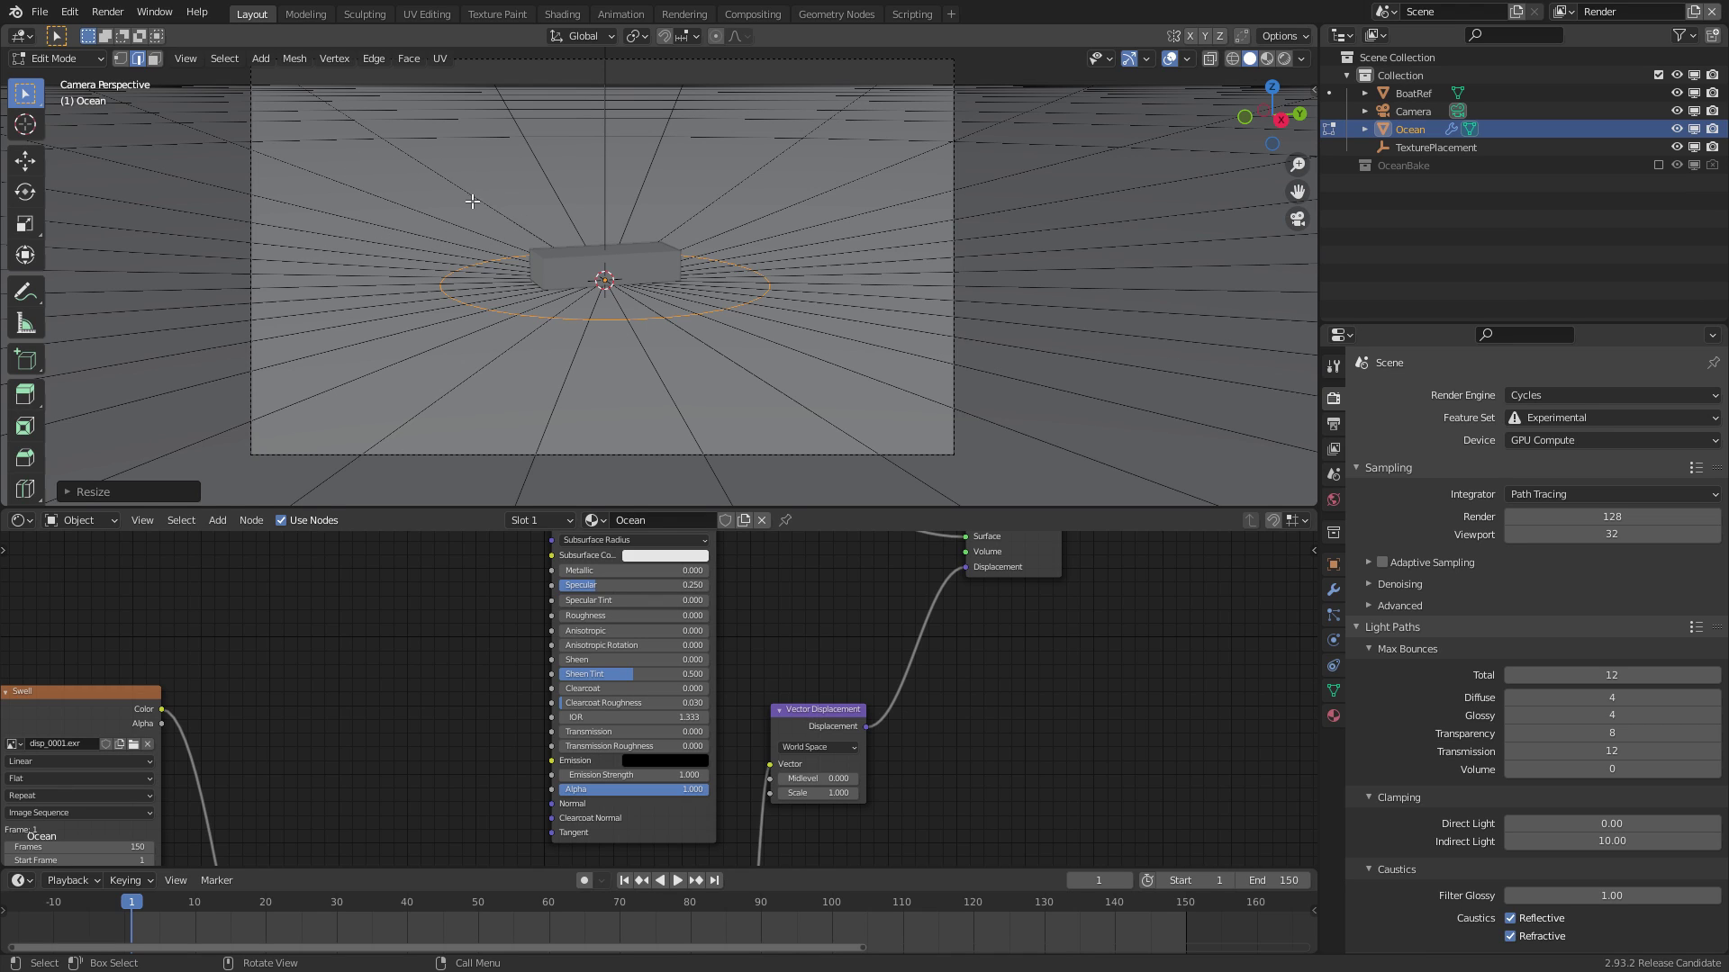
Add five evenly spaced loop cuts to the Ocean mesh, between the small ring around BoatRef and the outer edge
key(ctrl+r)
scroll(766, 205, up, 7)
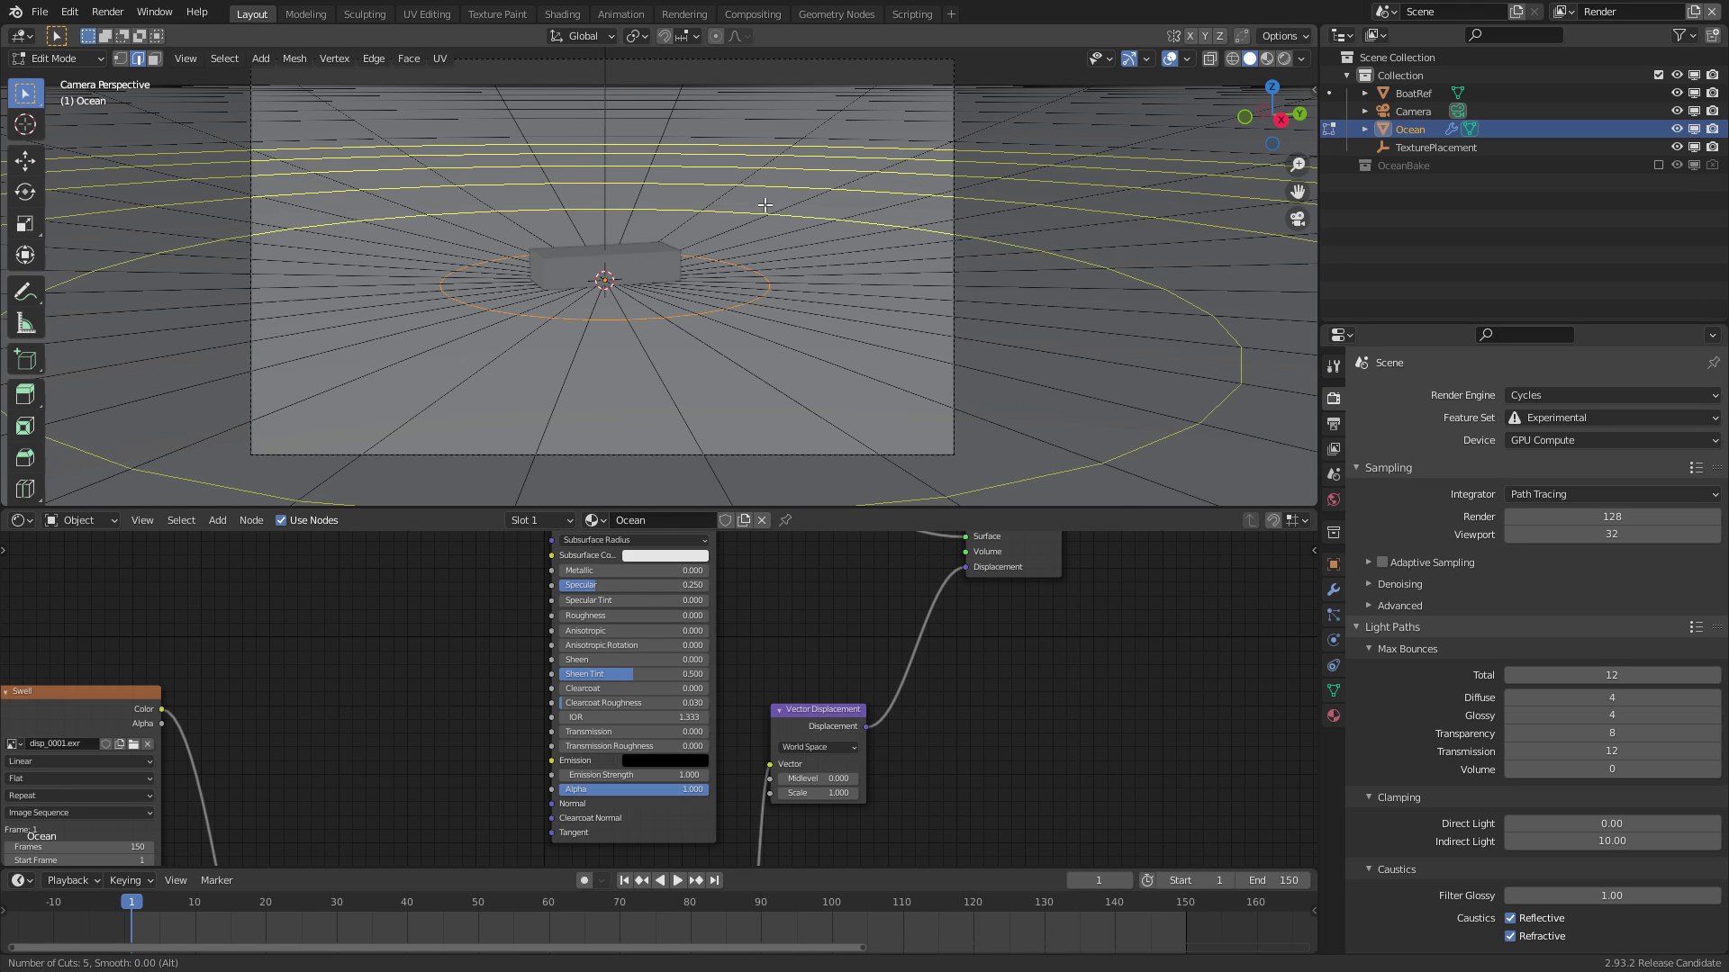
scroll(766, 205, down, 3)
click(756, 214)
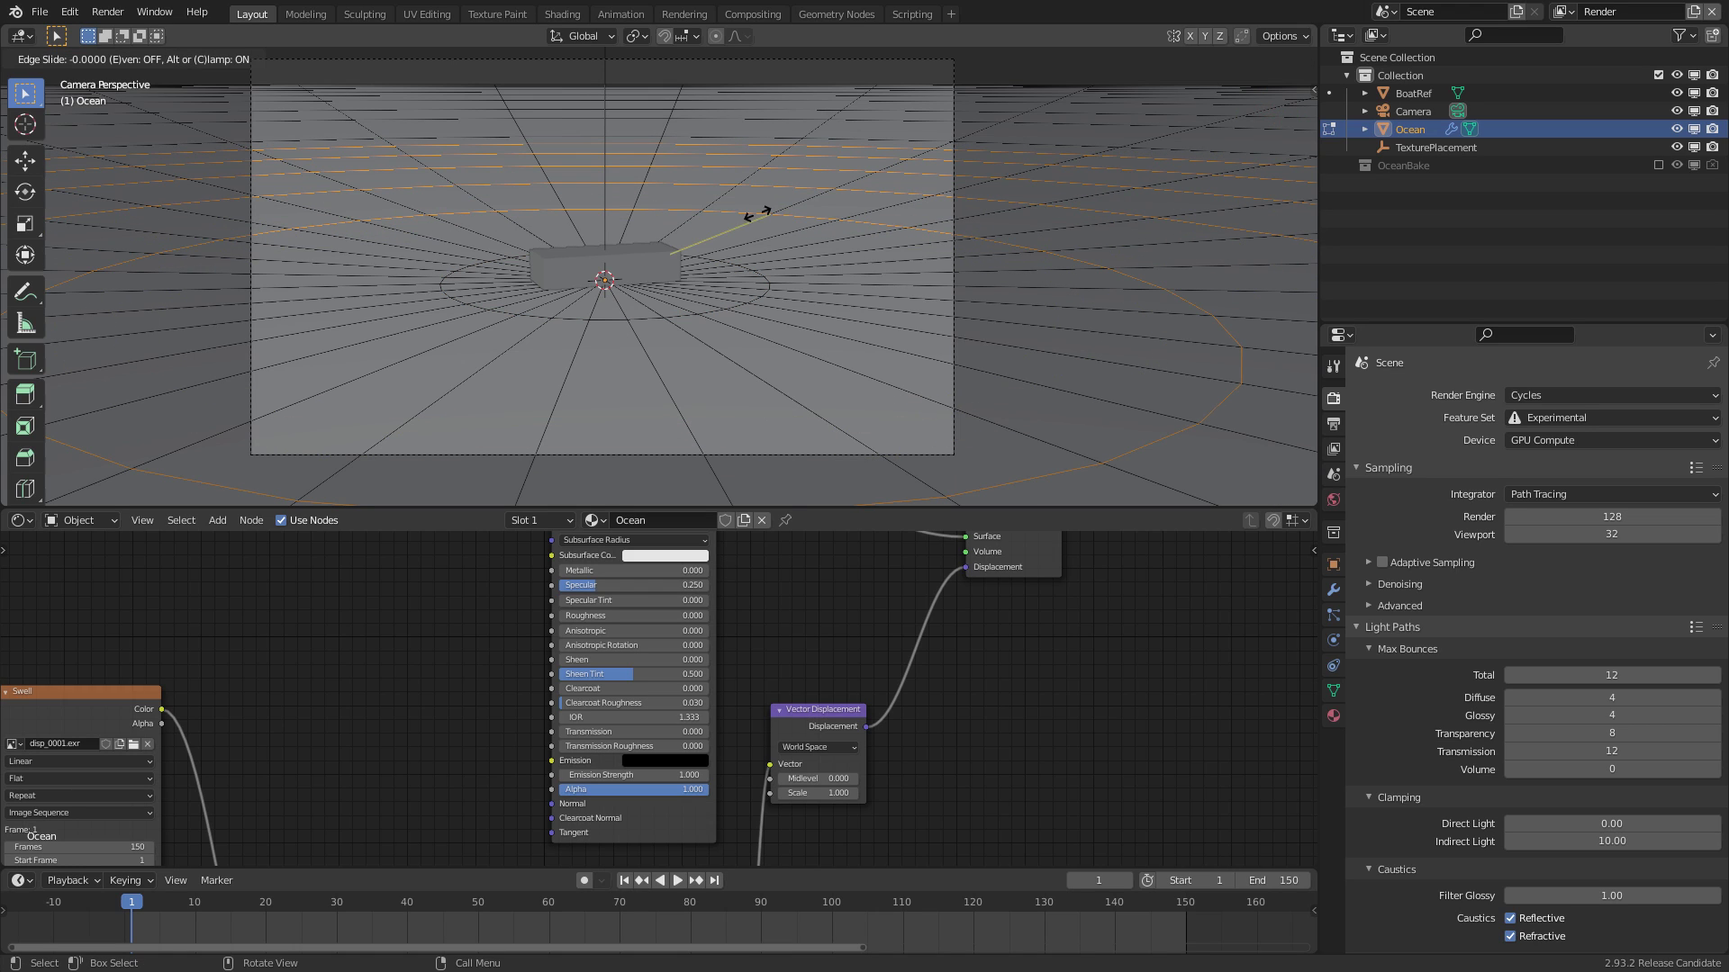
click(754, 216)
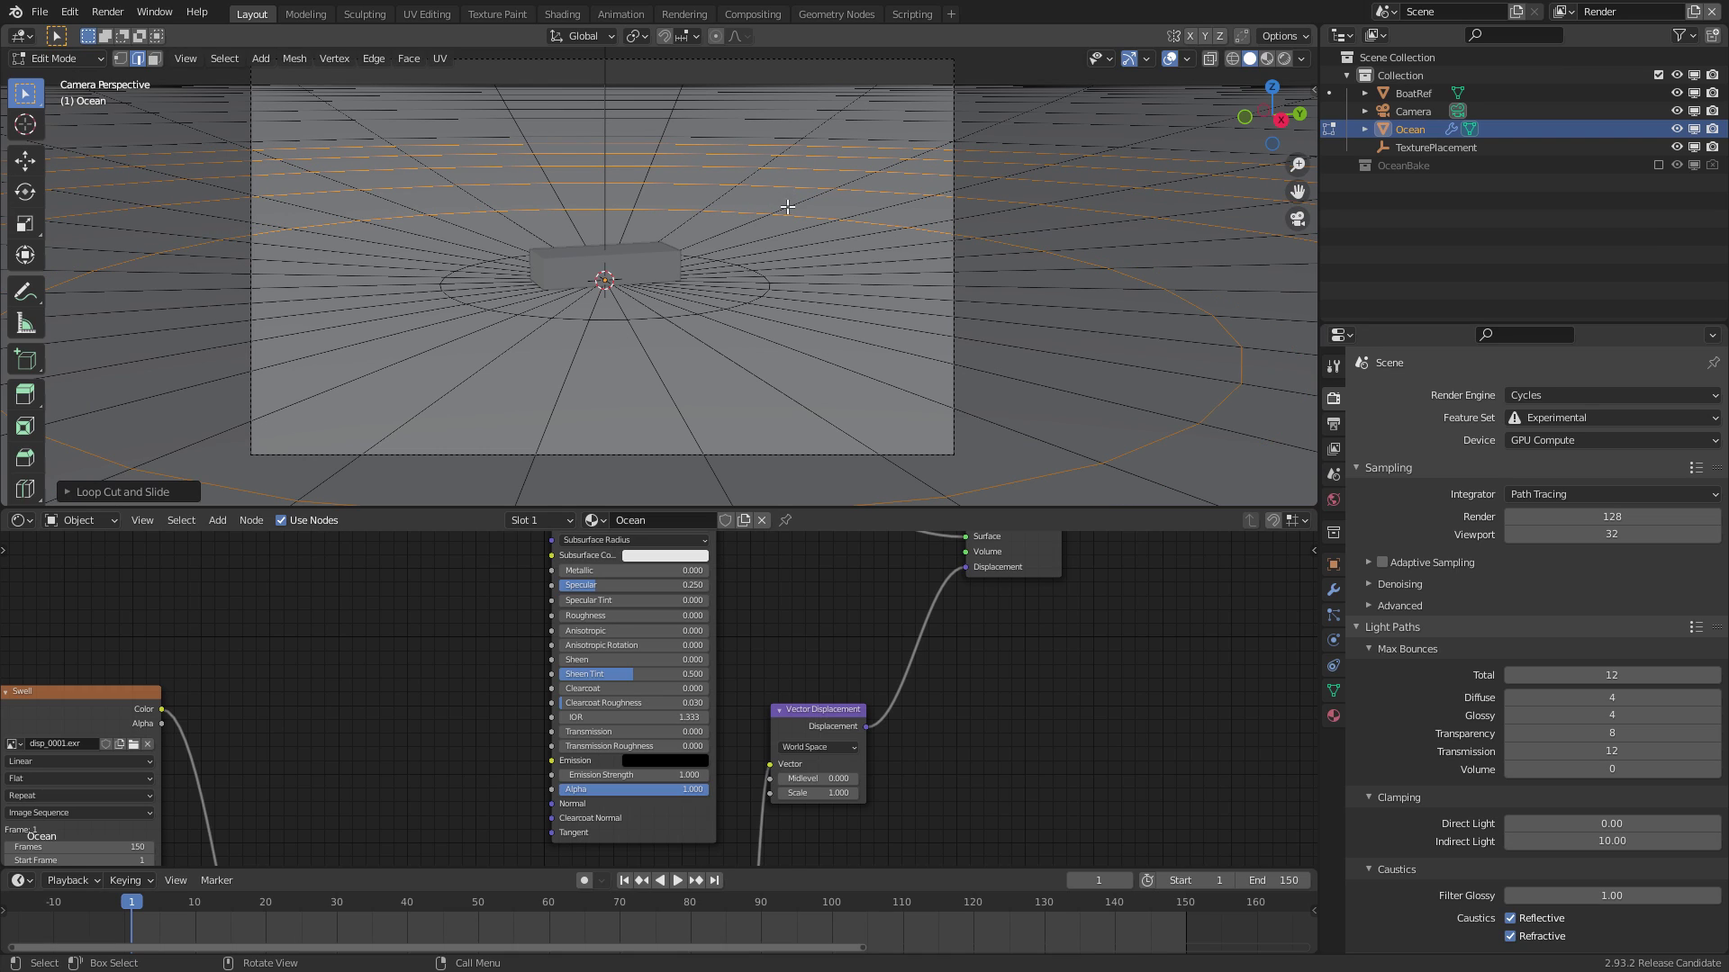
Add three evenly spaced loop cuts between the small ring around BoatRef and the nearest surrounding loop
key(ctrl+r)
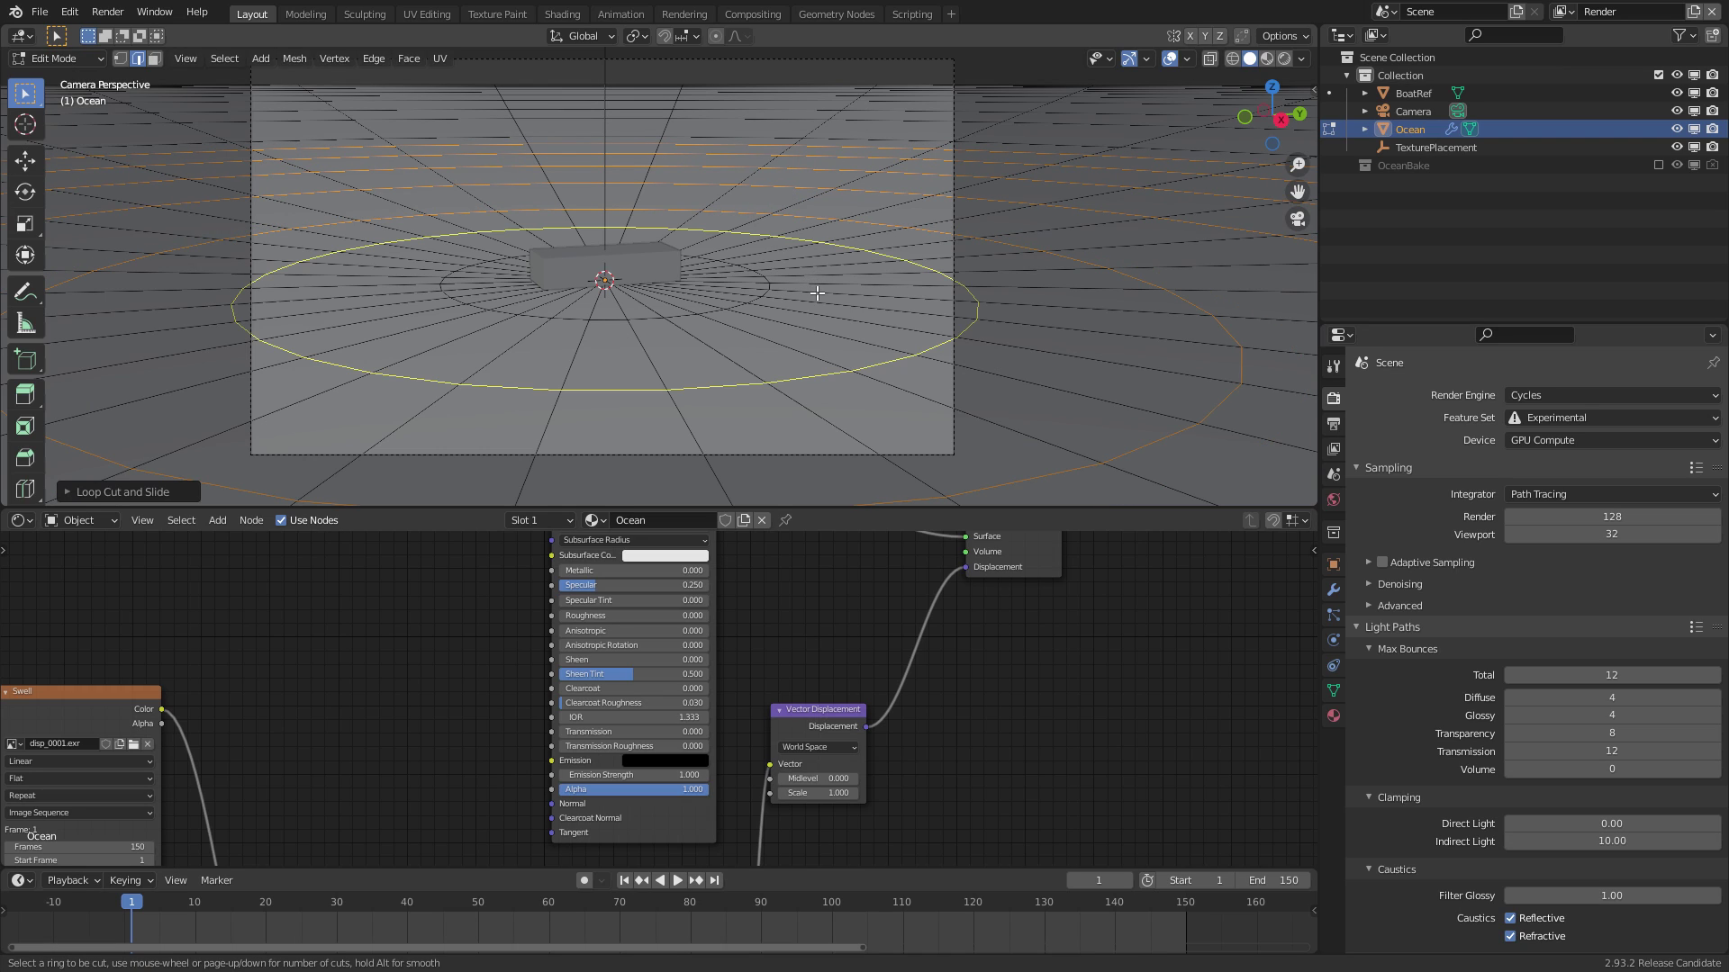
scroll(815, 292, up, 2)
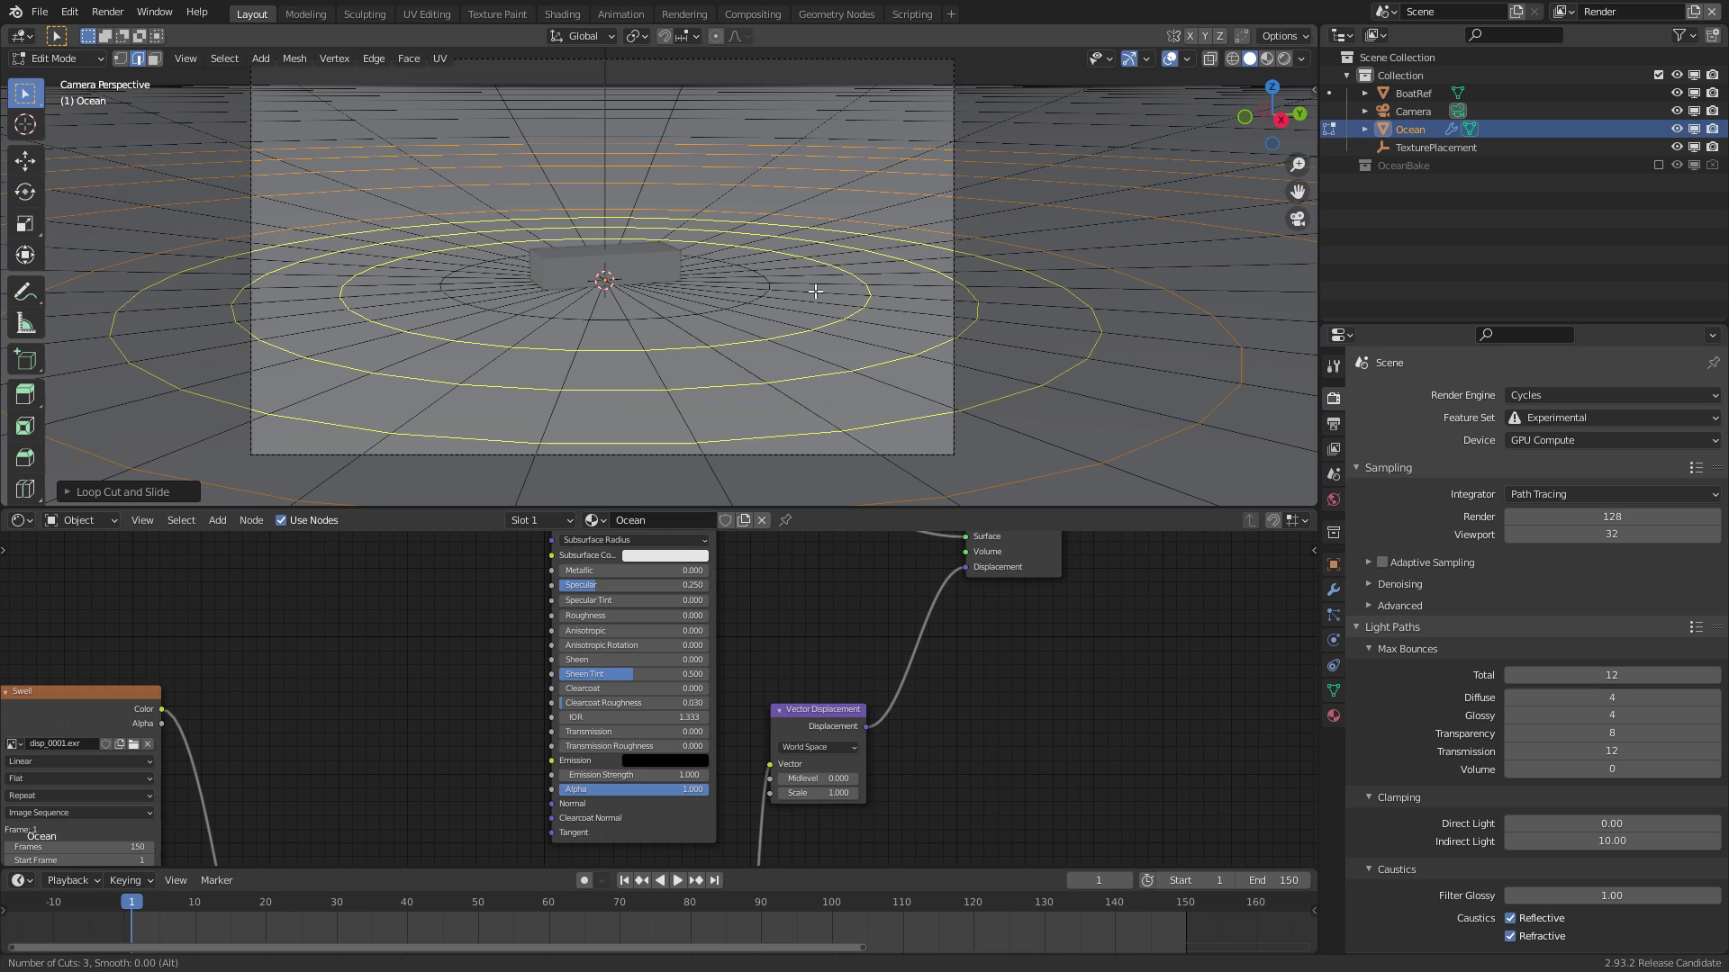
click(807, 290)
right_click(812, 292)
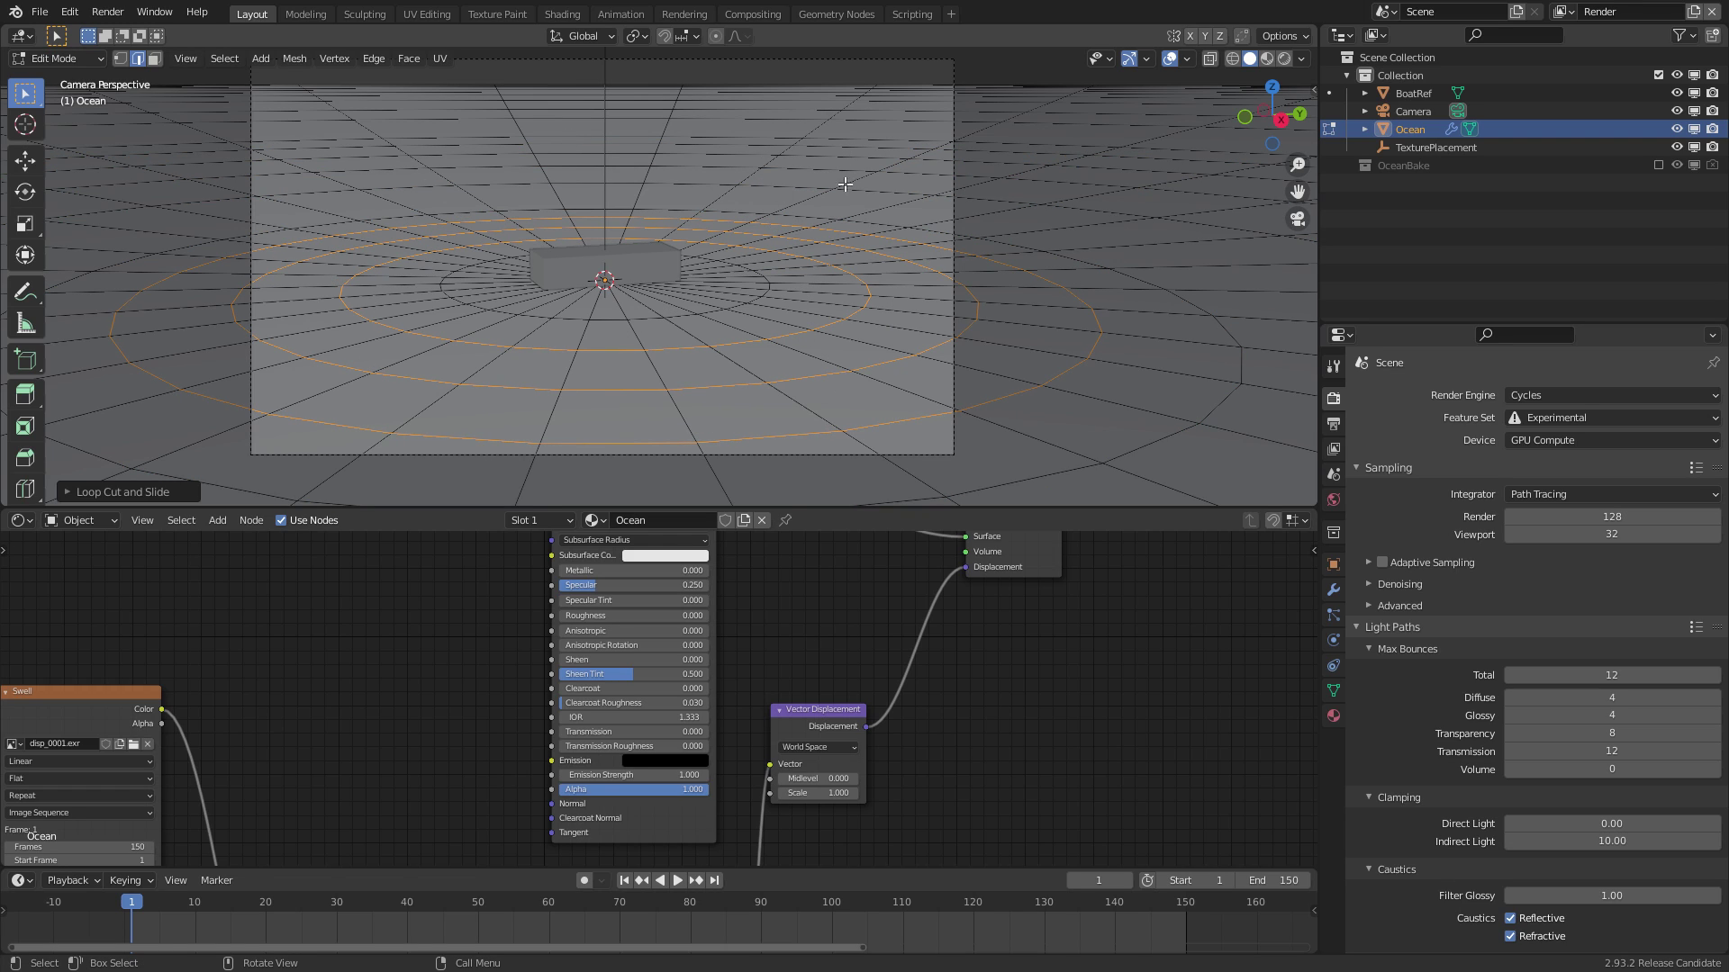
Check the ocean in Rendered shading outside Edit Mode, then return to Solid shading
key(shift+z)
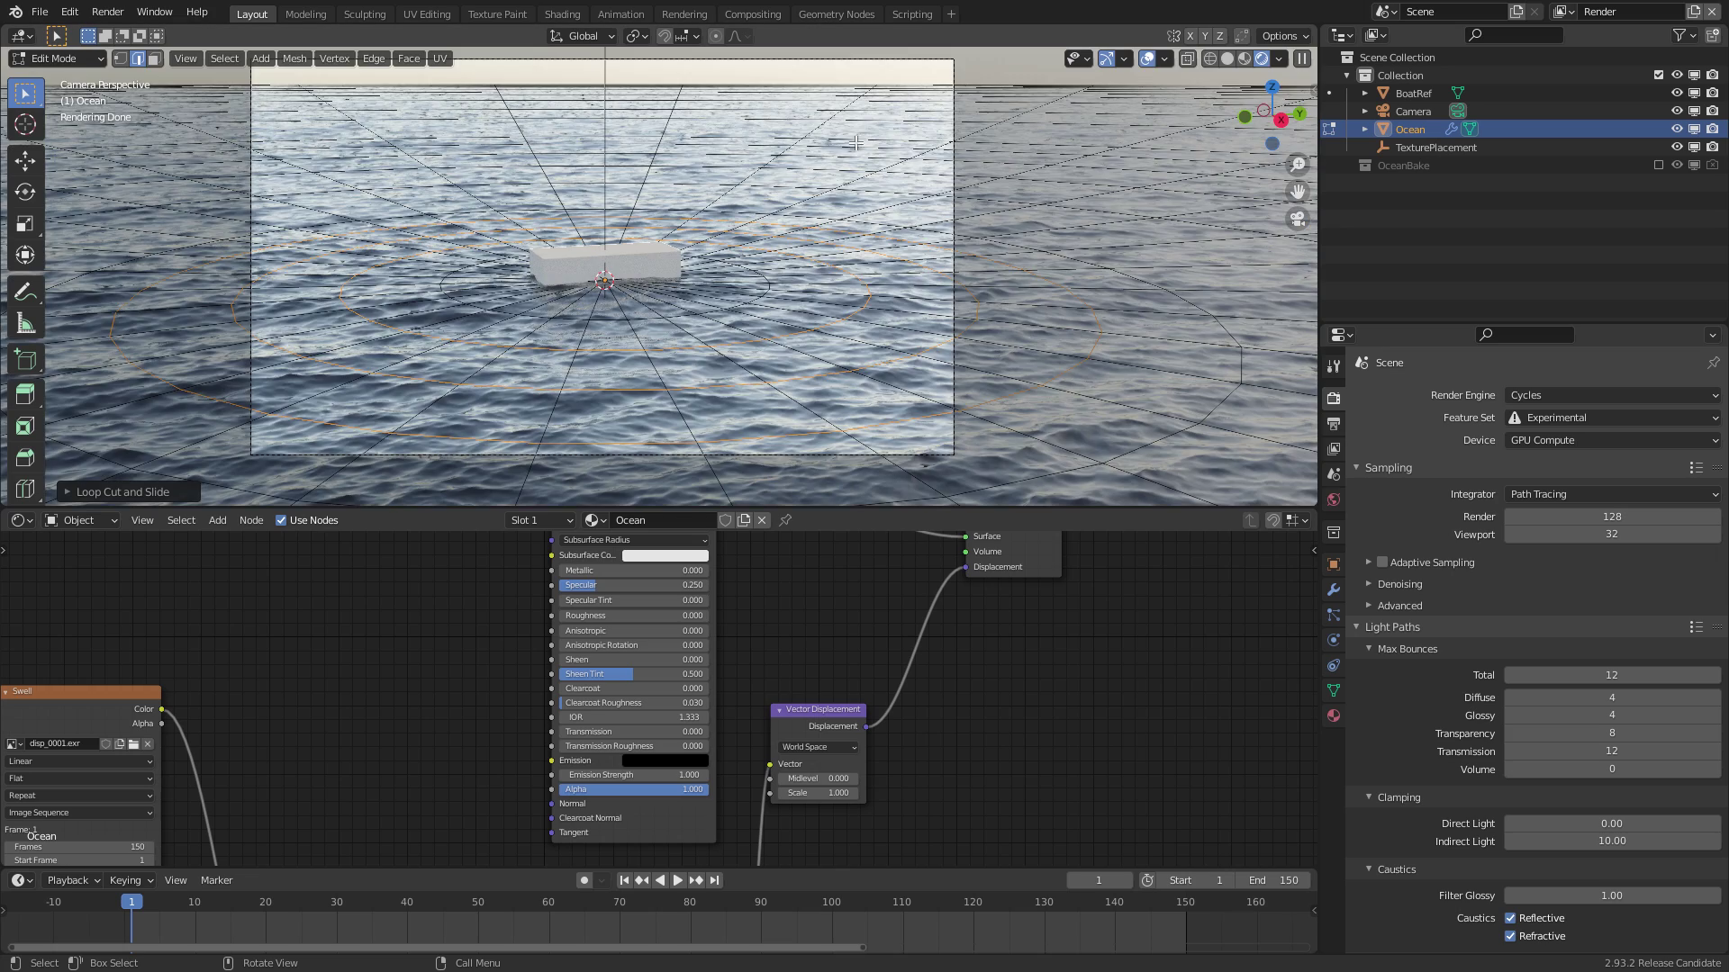
key(Tab)
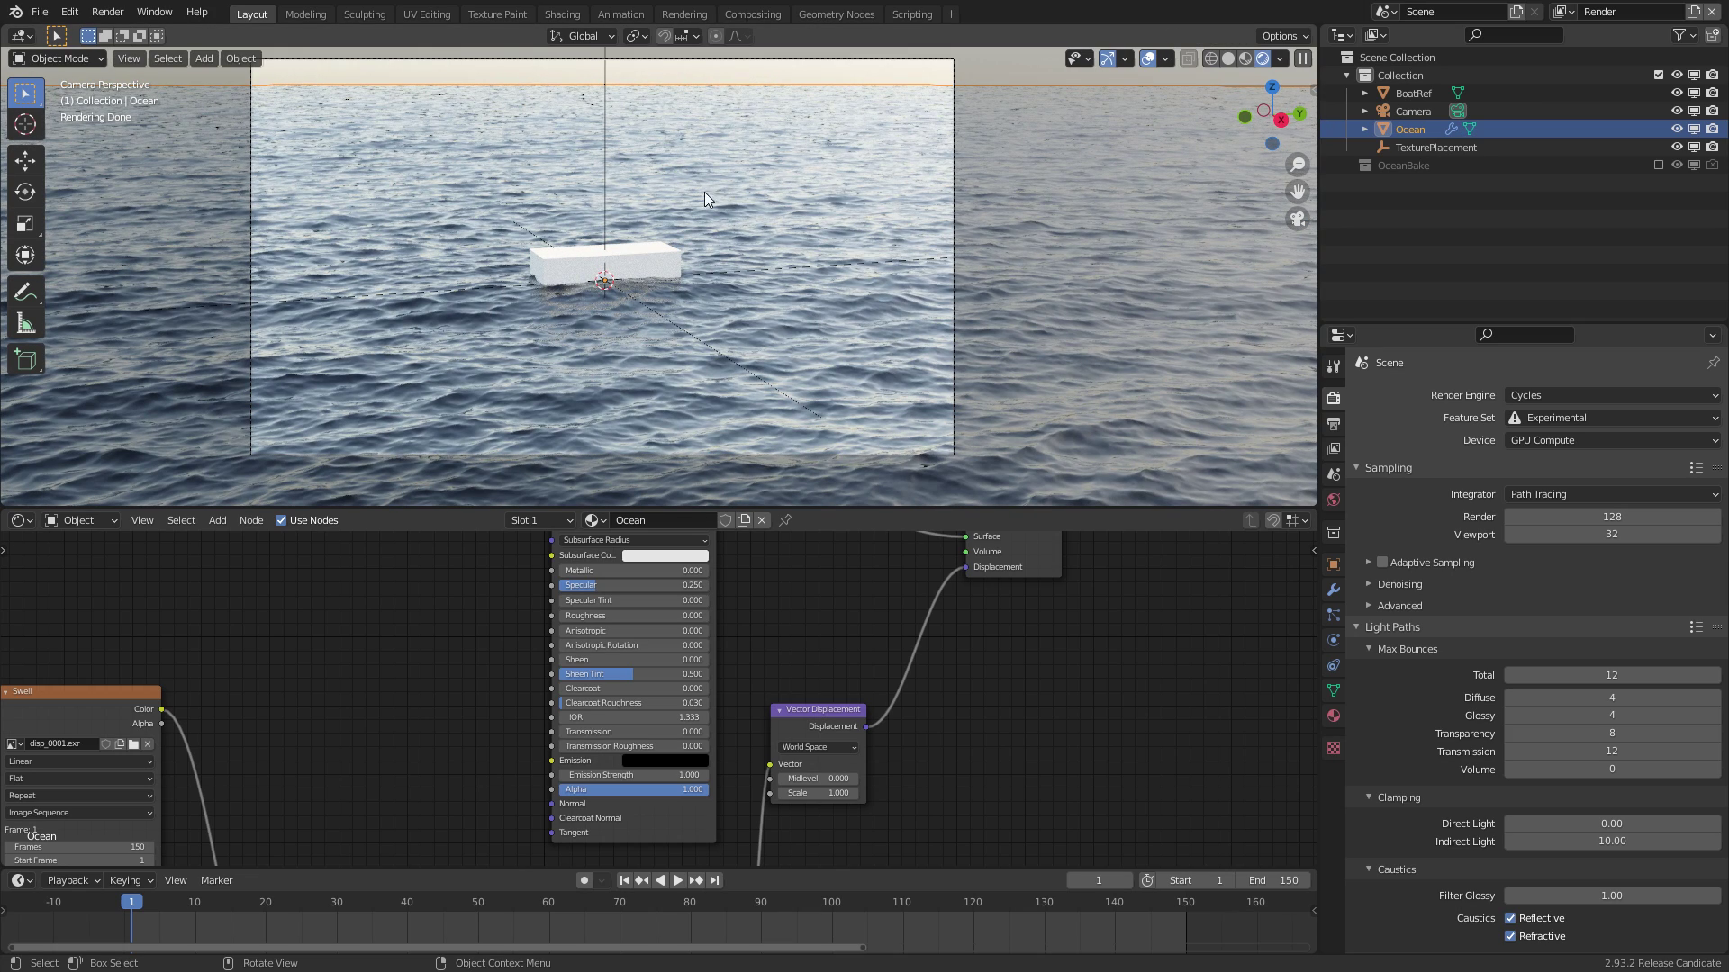
key(z)
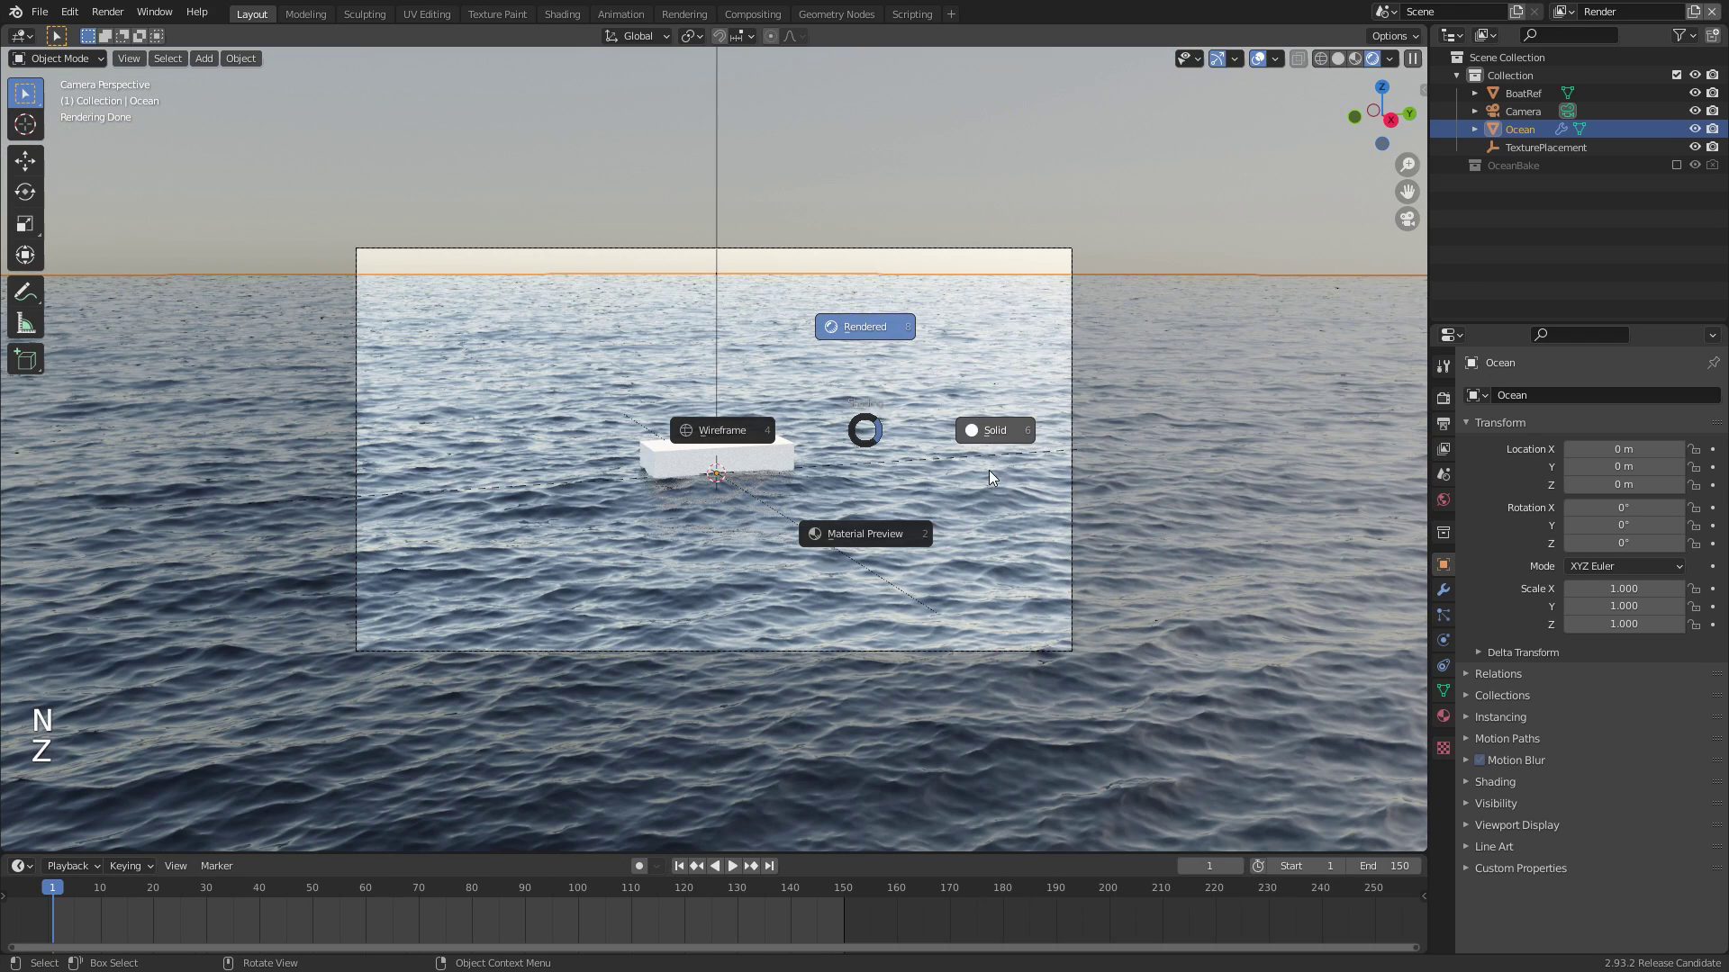
click(990, 477)
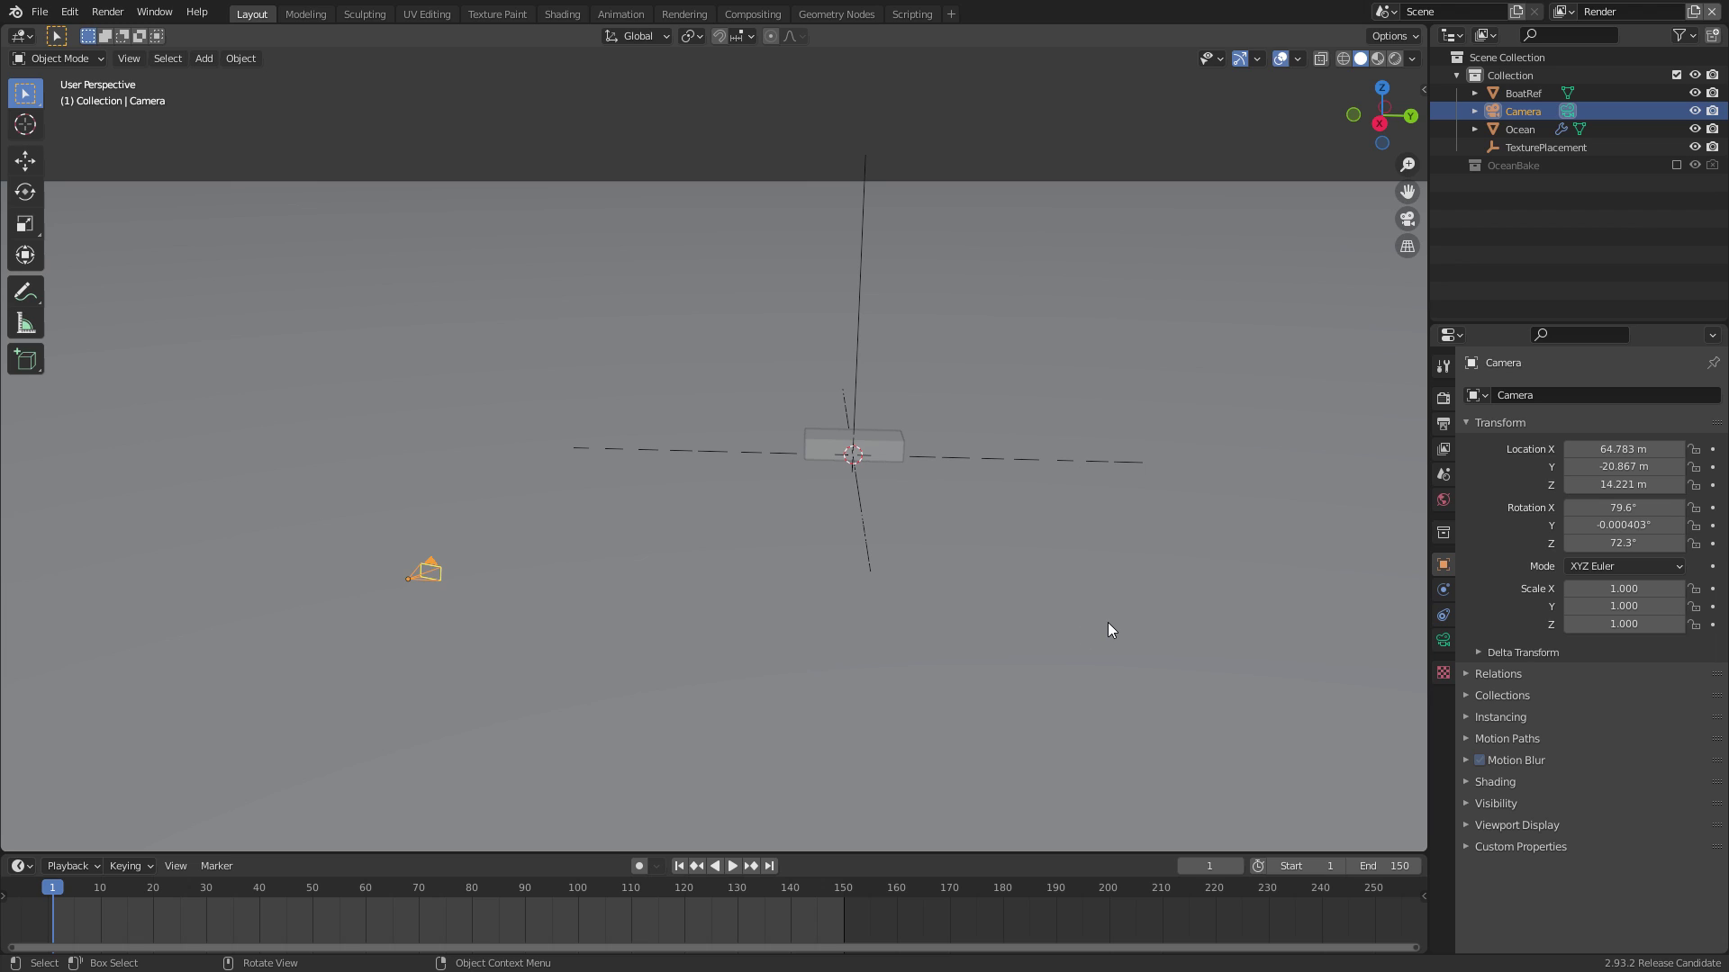
Set the Camera's viewport display size to 50 m
click(1443, 641)
drag(1426, 717, 1333, 721)
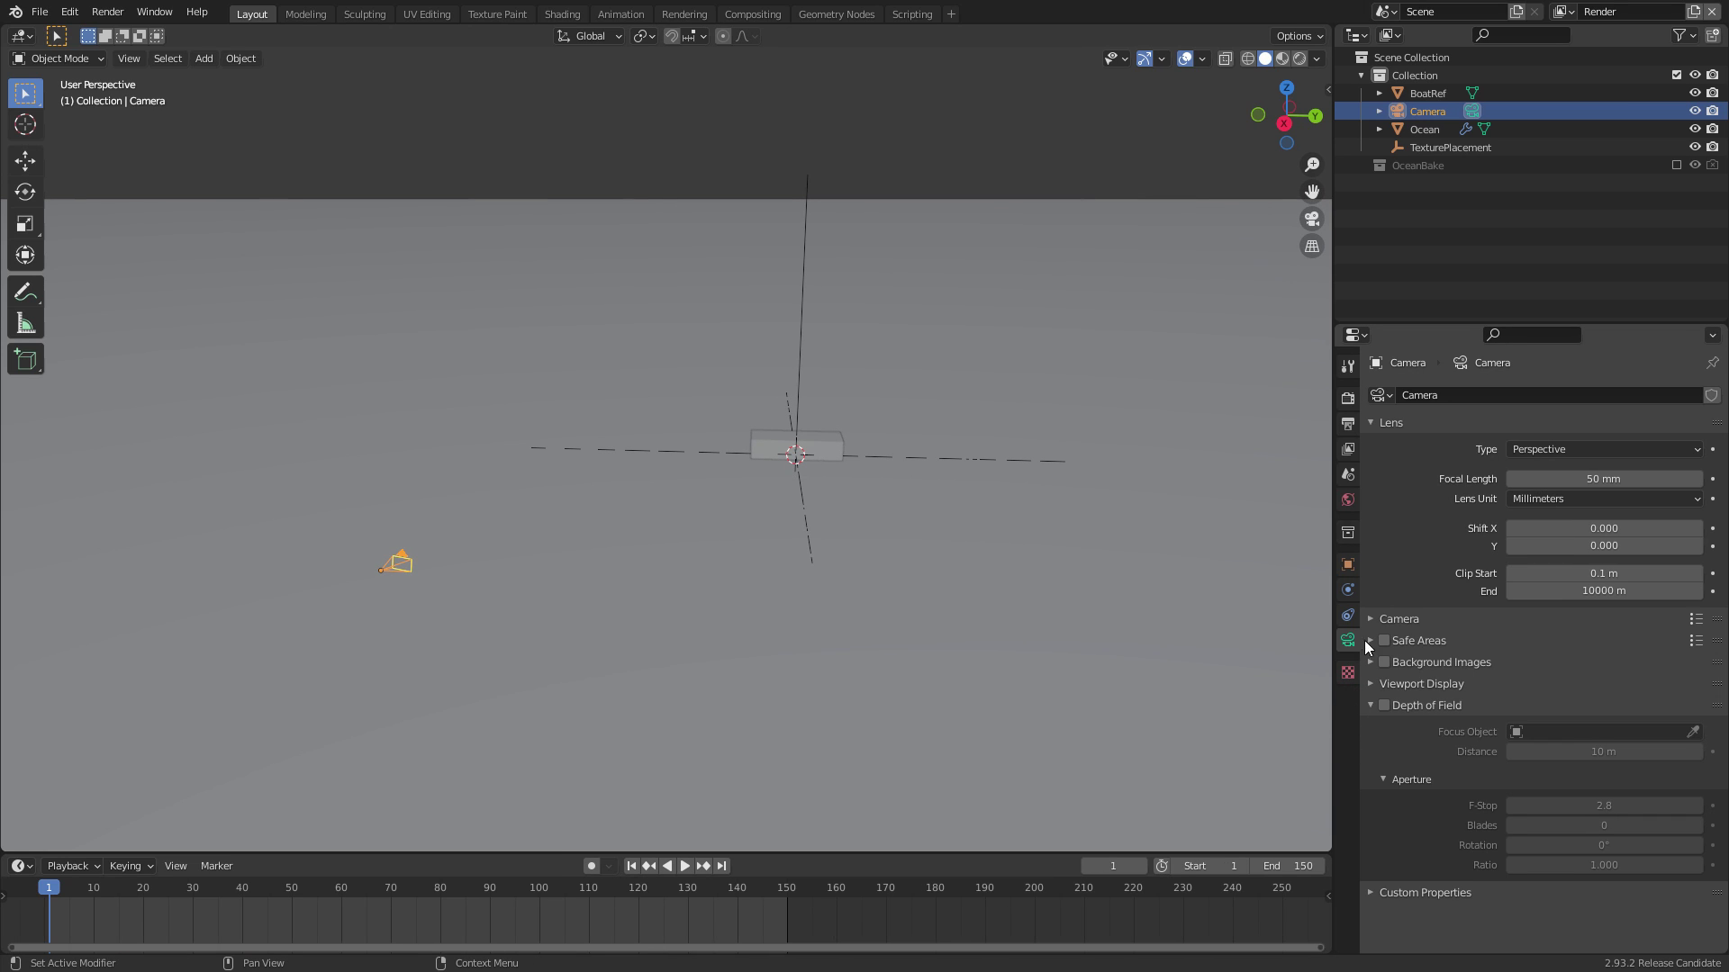
click(1441, 619)
click(1447, 619)
click(1445, 684)
scroll(1512, 648, down, 3)
double_click(1572, 603)
text(50)
key(Return)
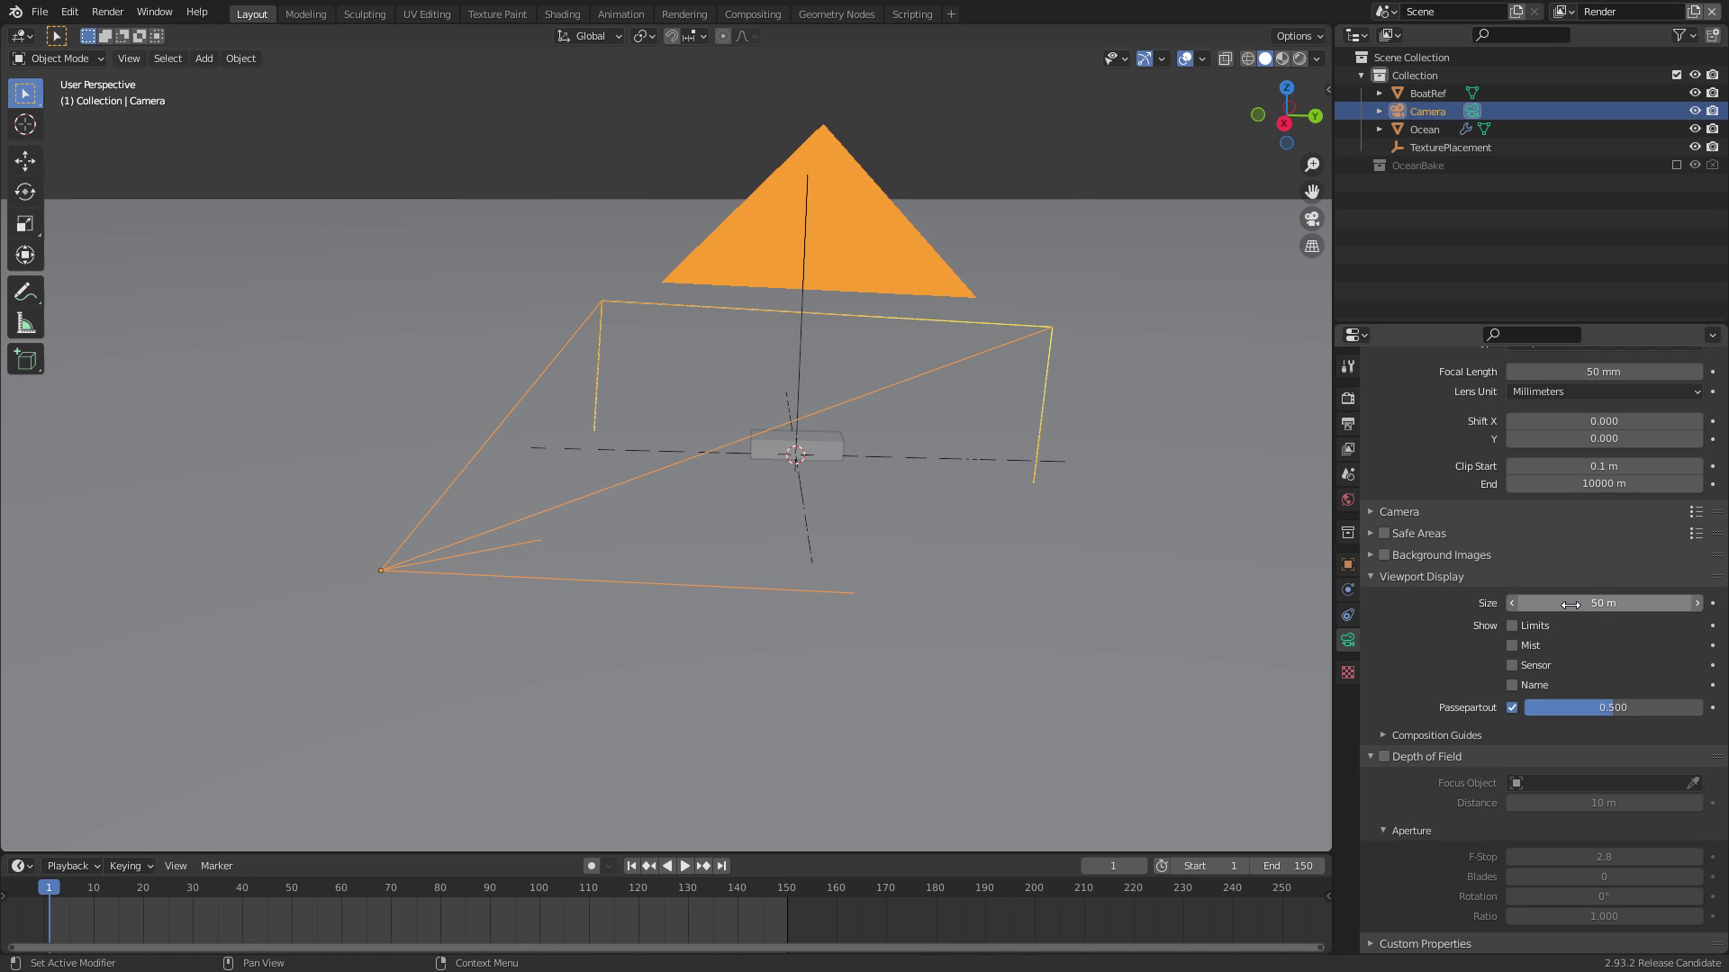
Clear the Camera's location and rotation so it sits unrotated at the world origin
middle_drag(537, 641, 785, 500)
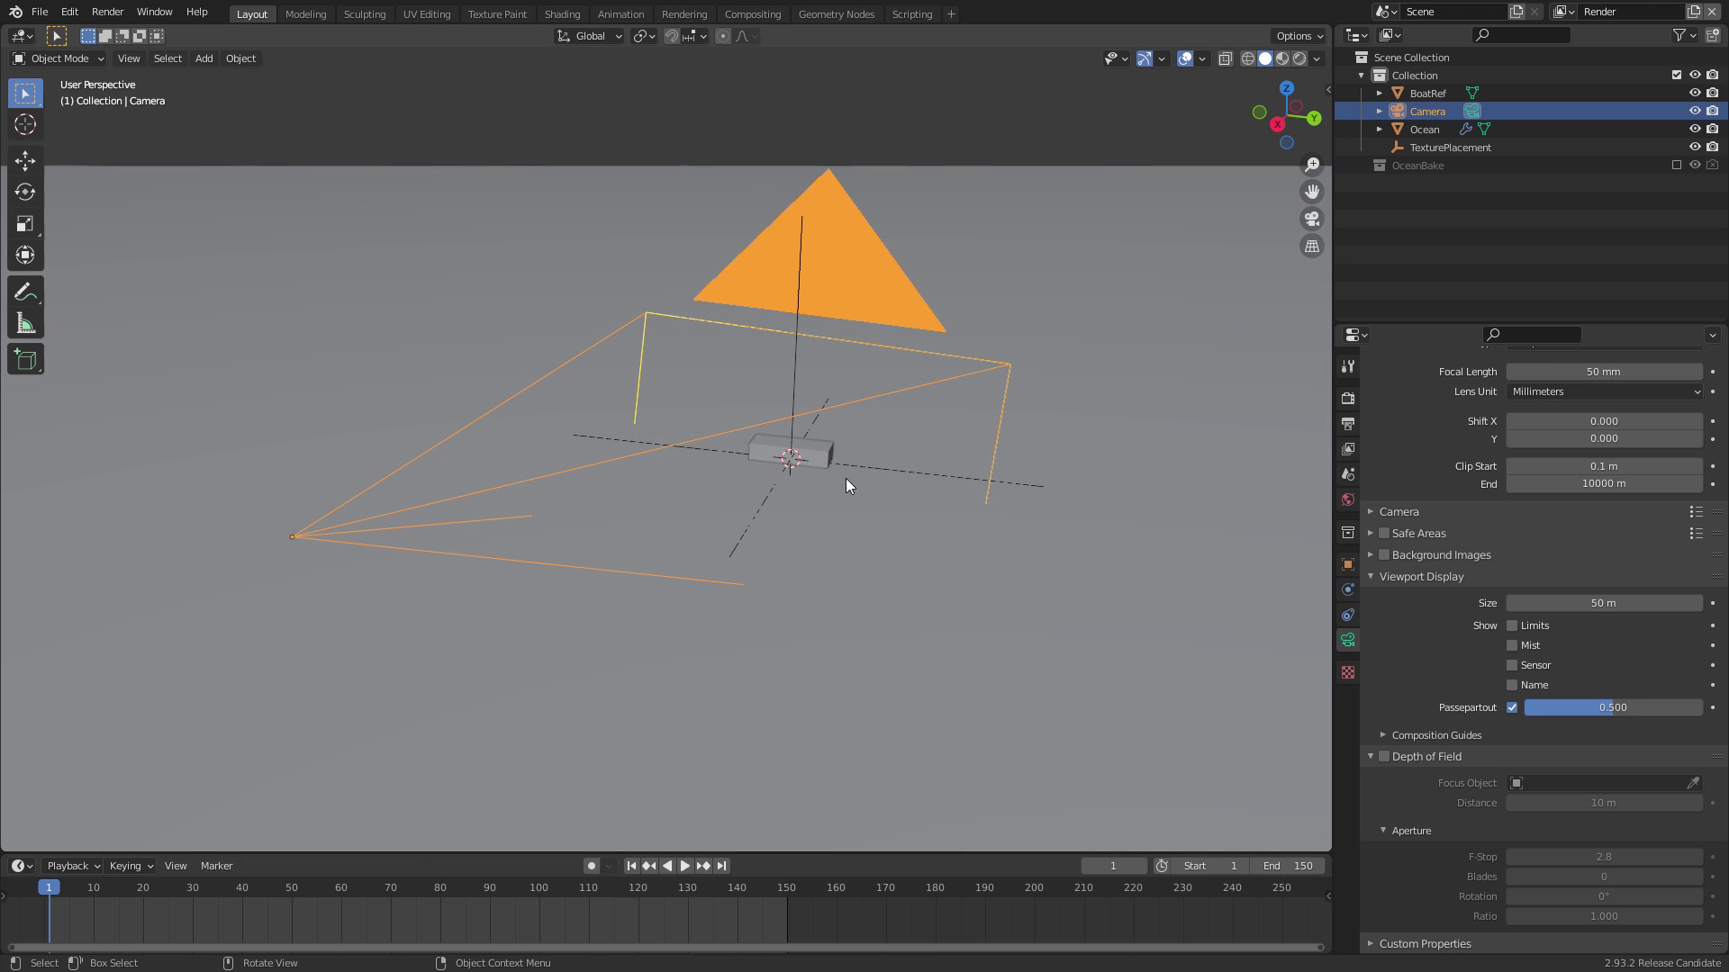
key(alt+g)
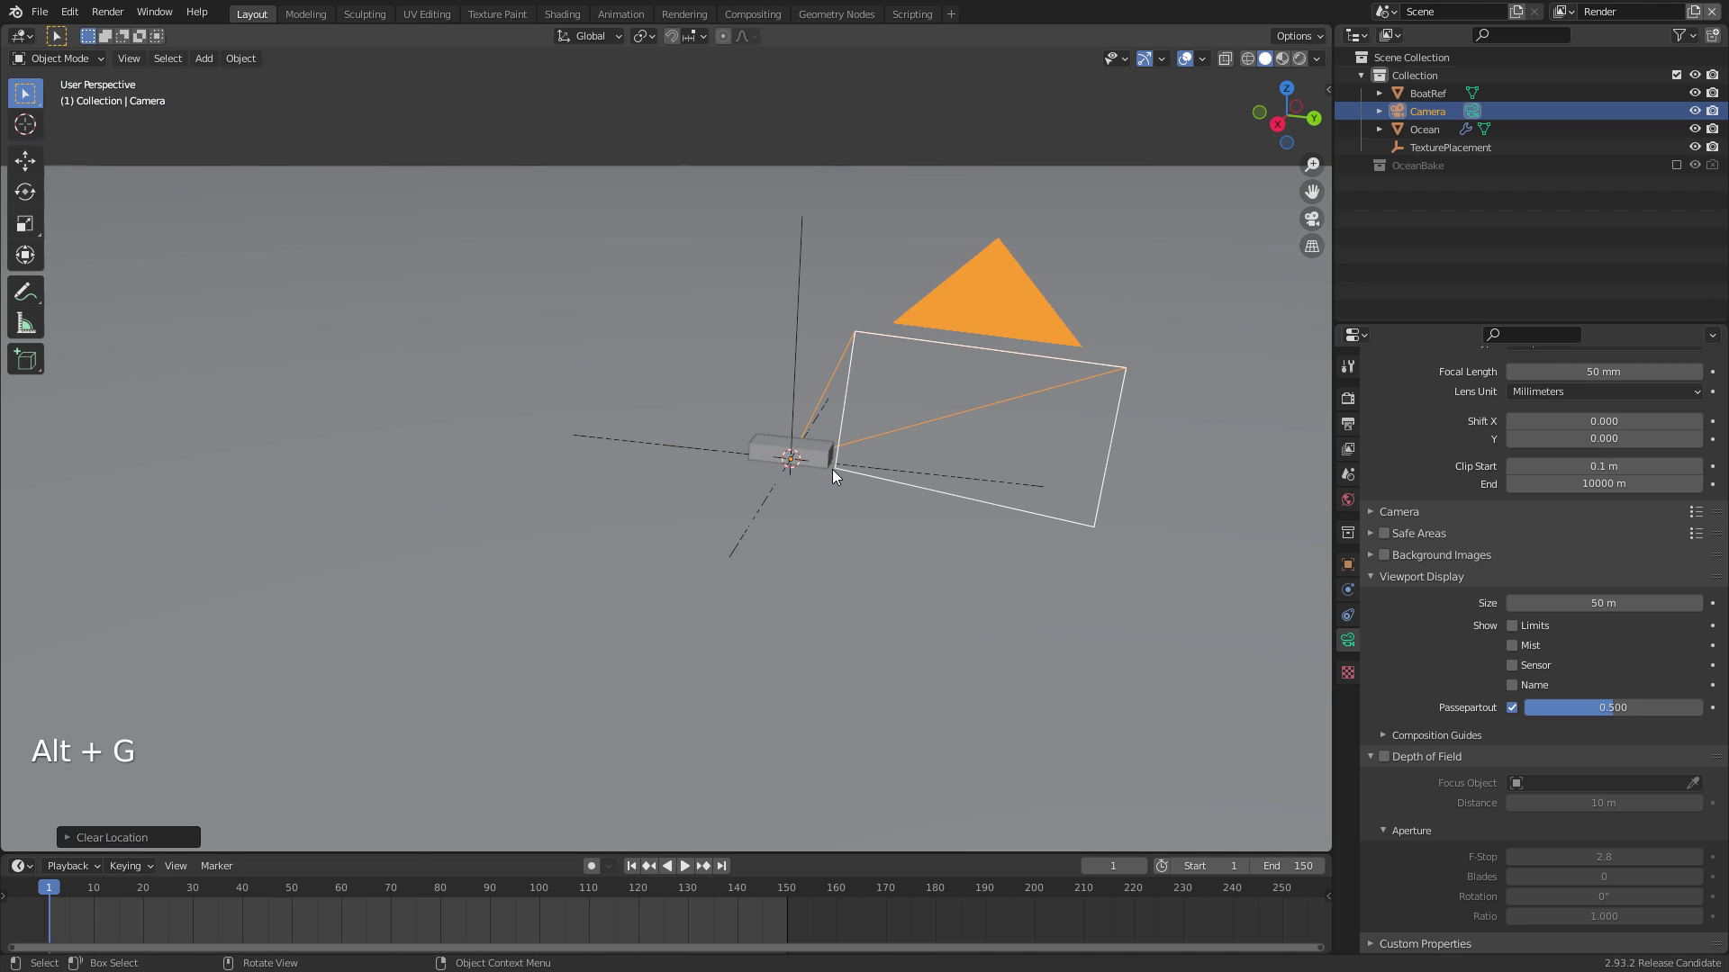
key(alt+r)
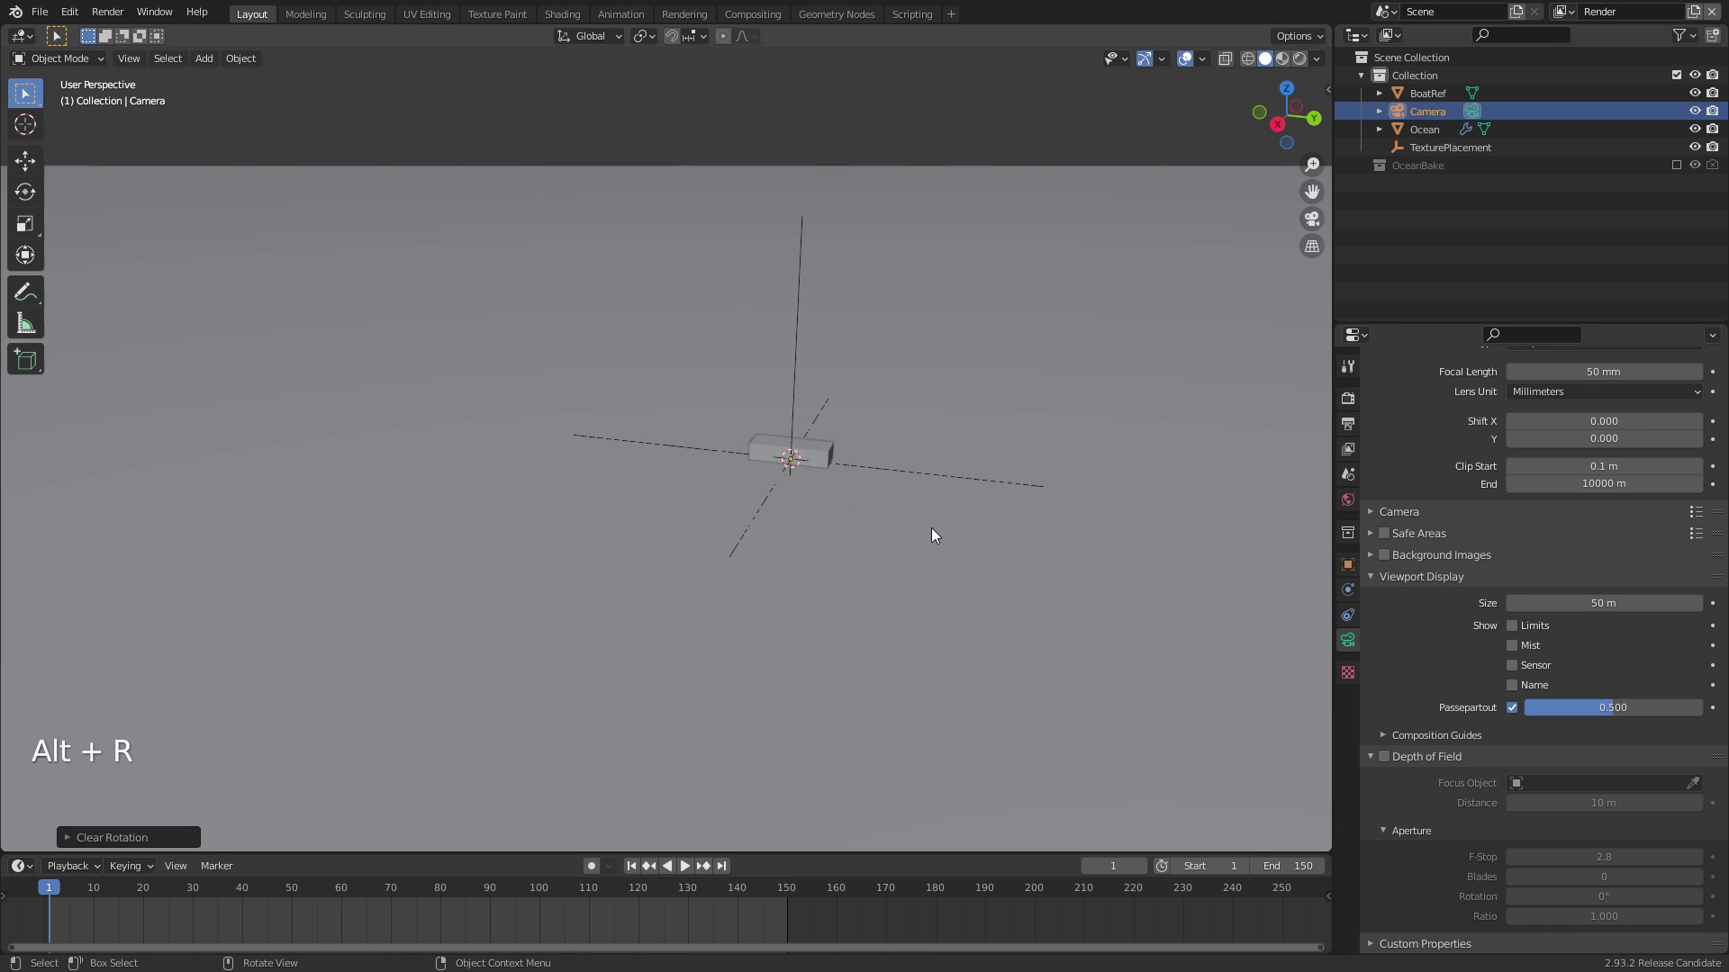
Rotate the Camera 90 degrees about the X axis and raise it along Z above the boat
alt+middle_drag(943, 578, 875, 567)
text(rx90)
key(Return)
key(g)
key(z)
click(928, 378)
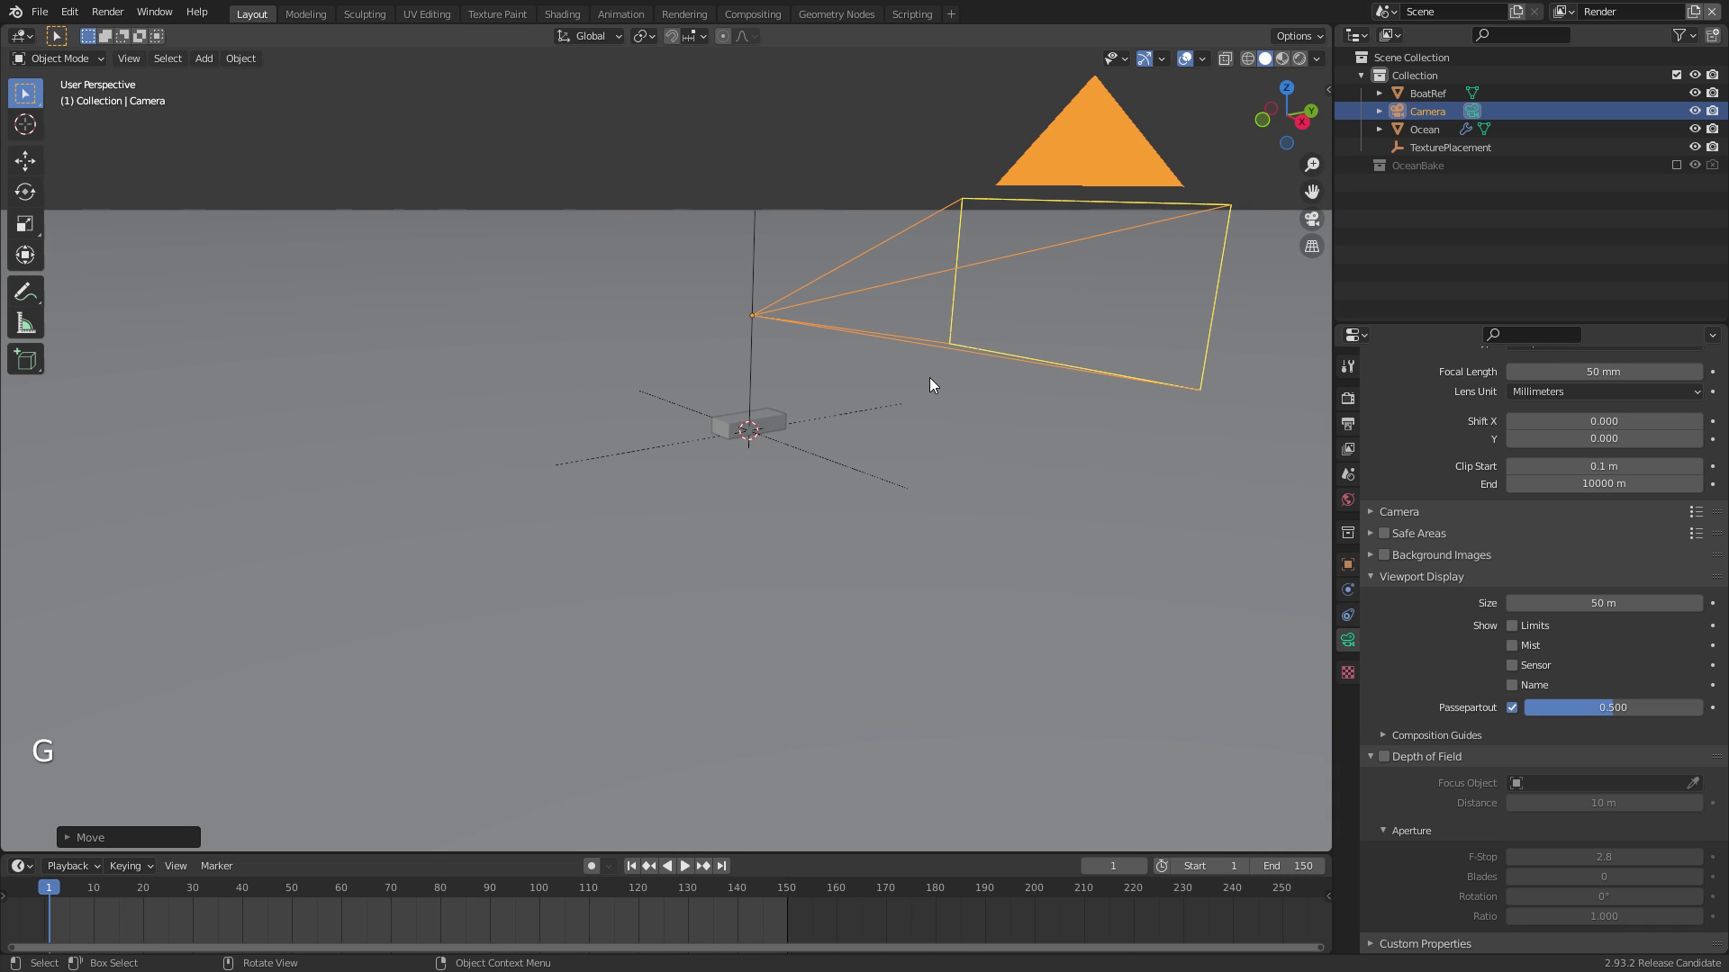
Split the 3D viewport horizontally and change the lower area to a Graph Editor
shift+middle_drag(1041, 353, 1031, 366)
middle_drag(1031, 366, 1023, 396)
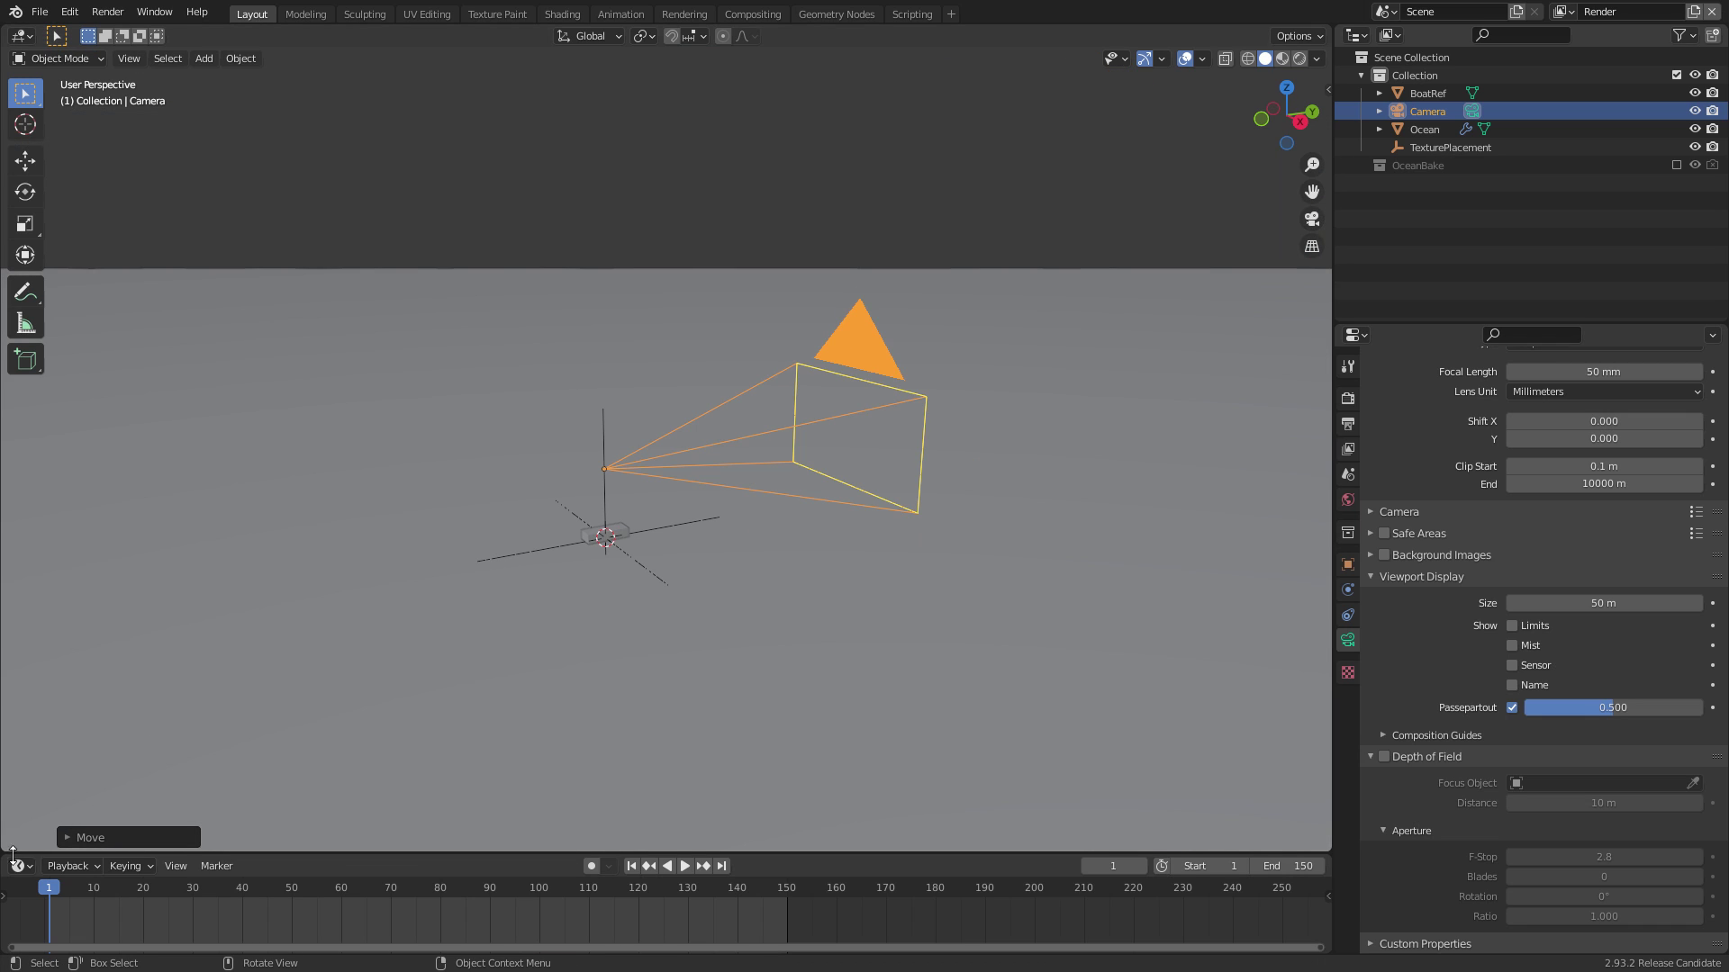
drag(4, 815, 4, 491)
click(20, 503)
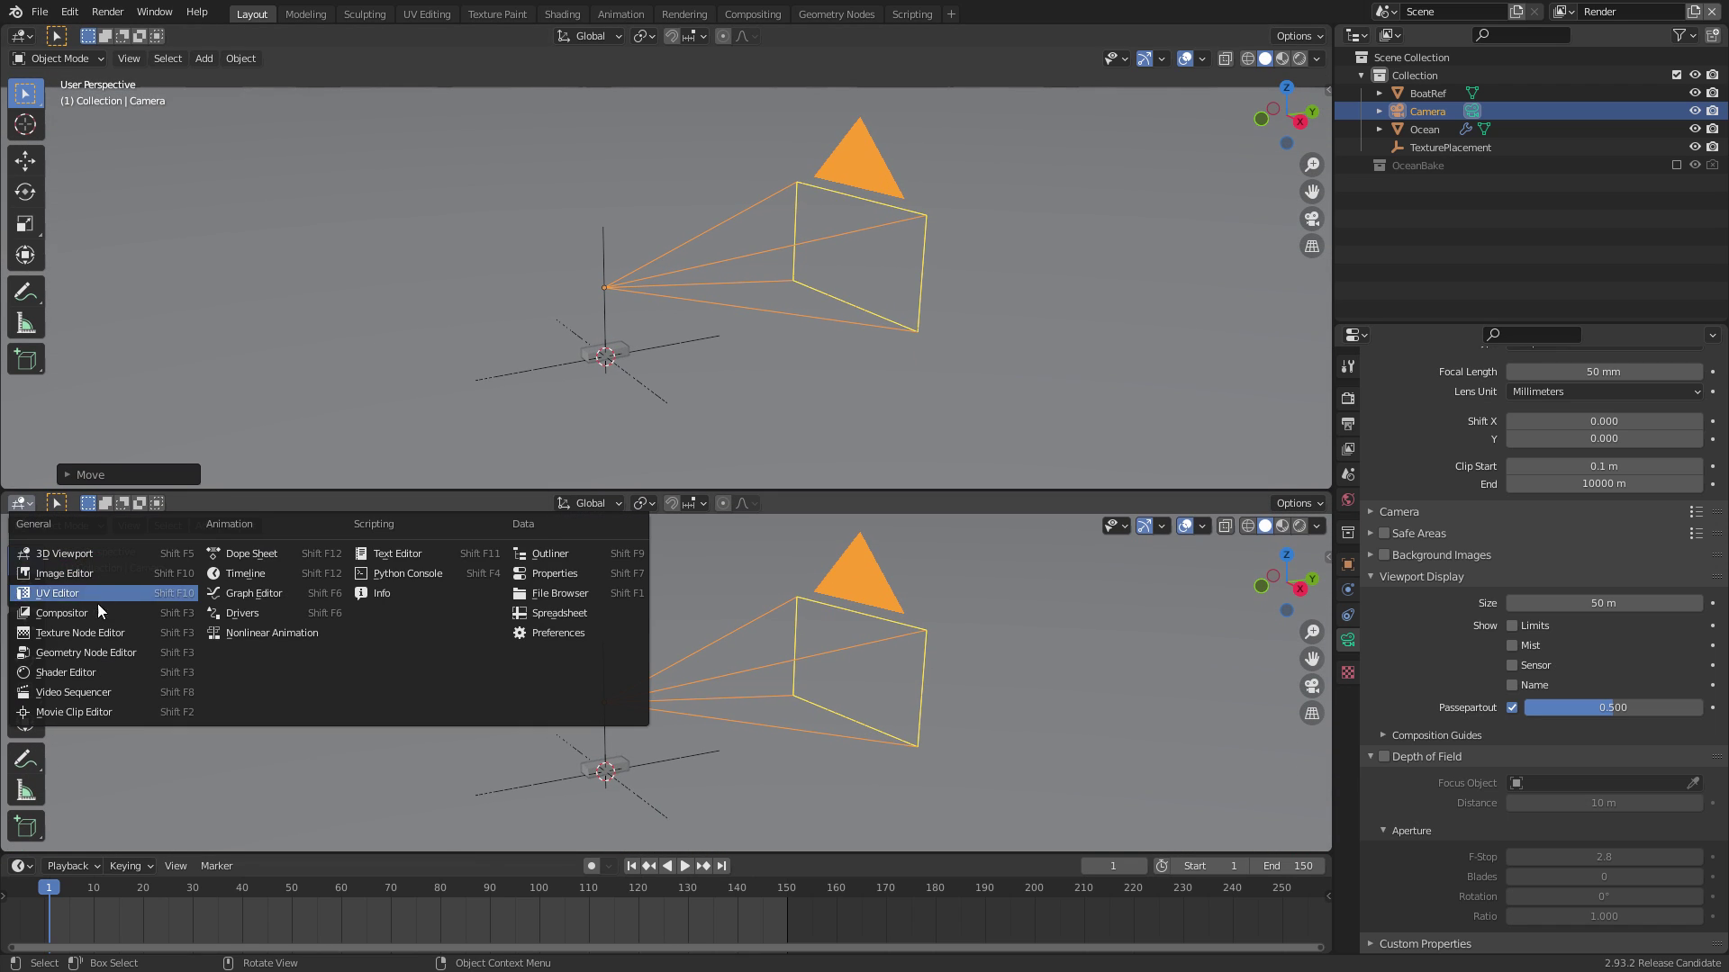
click(261, 593)
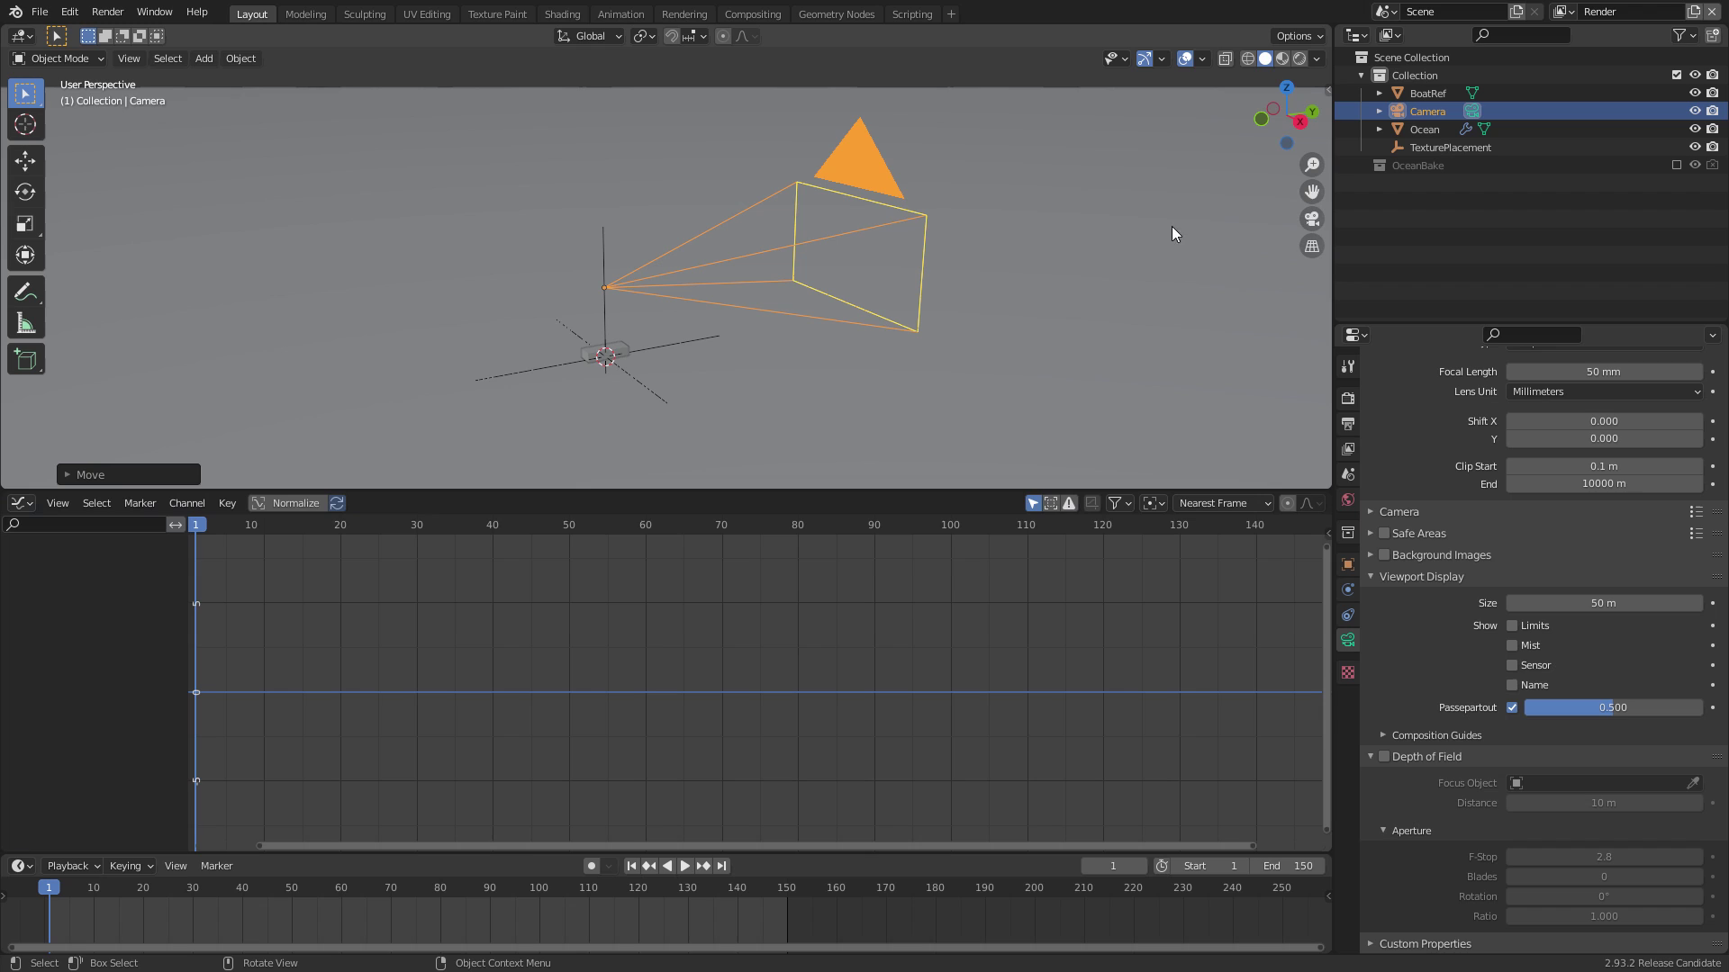
Split the upper viewport into two side-by-side views, showing the camera view without the toolbar in the second one
drag(1289, 28, 701, 153)
key(t)
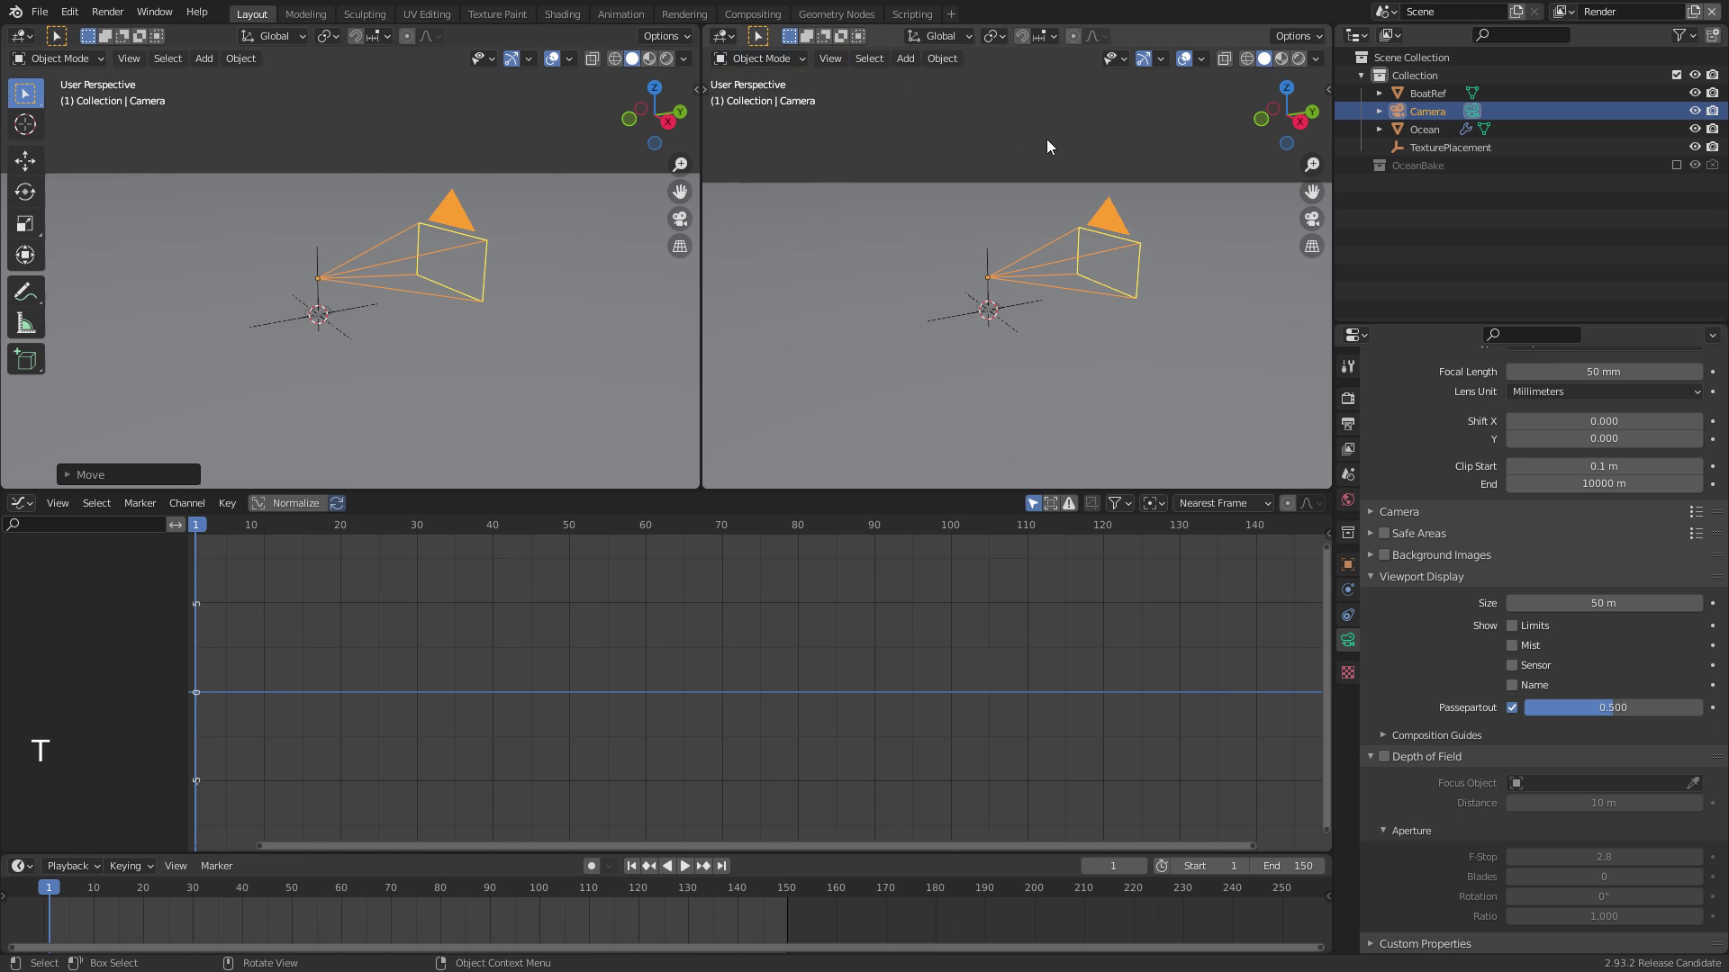
key(grave)
shift+middle_drag(1021, 305, 1024, 334)
ctrl+middle_drag(1026, 333, 1035, 250)
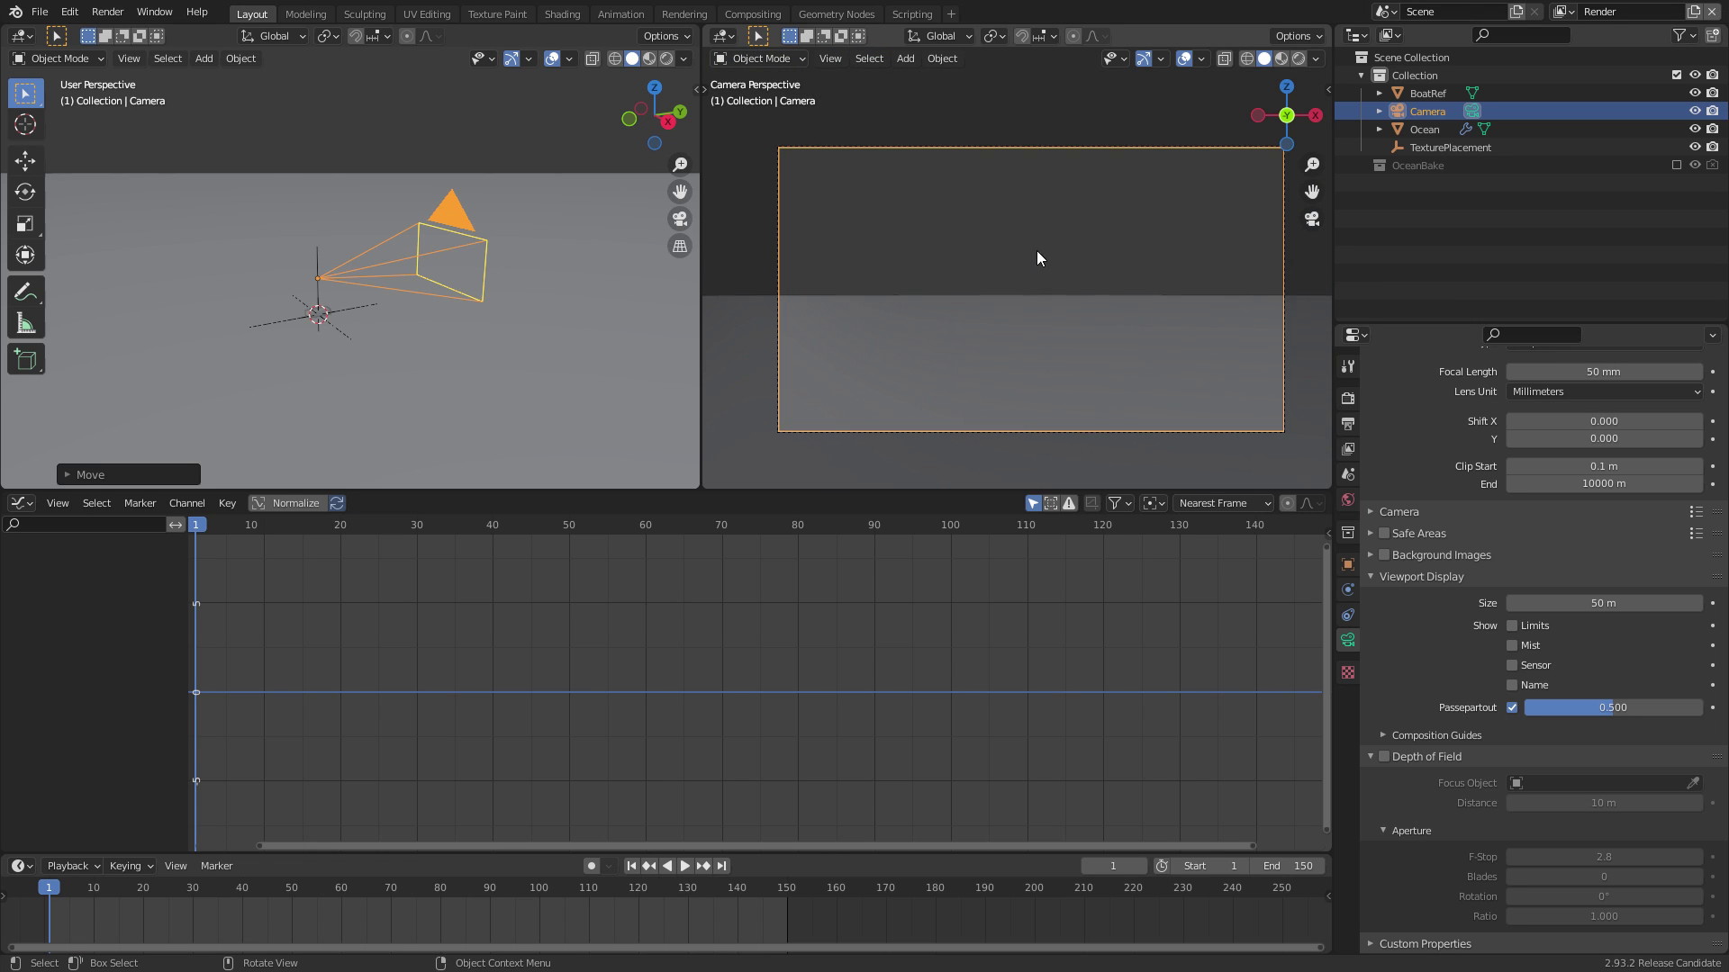
Hide the Navigate gizmo in the camera view and switch that view to Material Preview shading
click(1162, 59)
click(1127, 120)
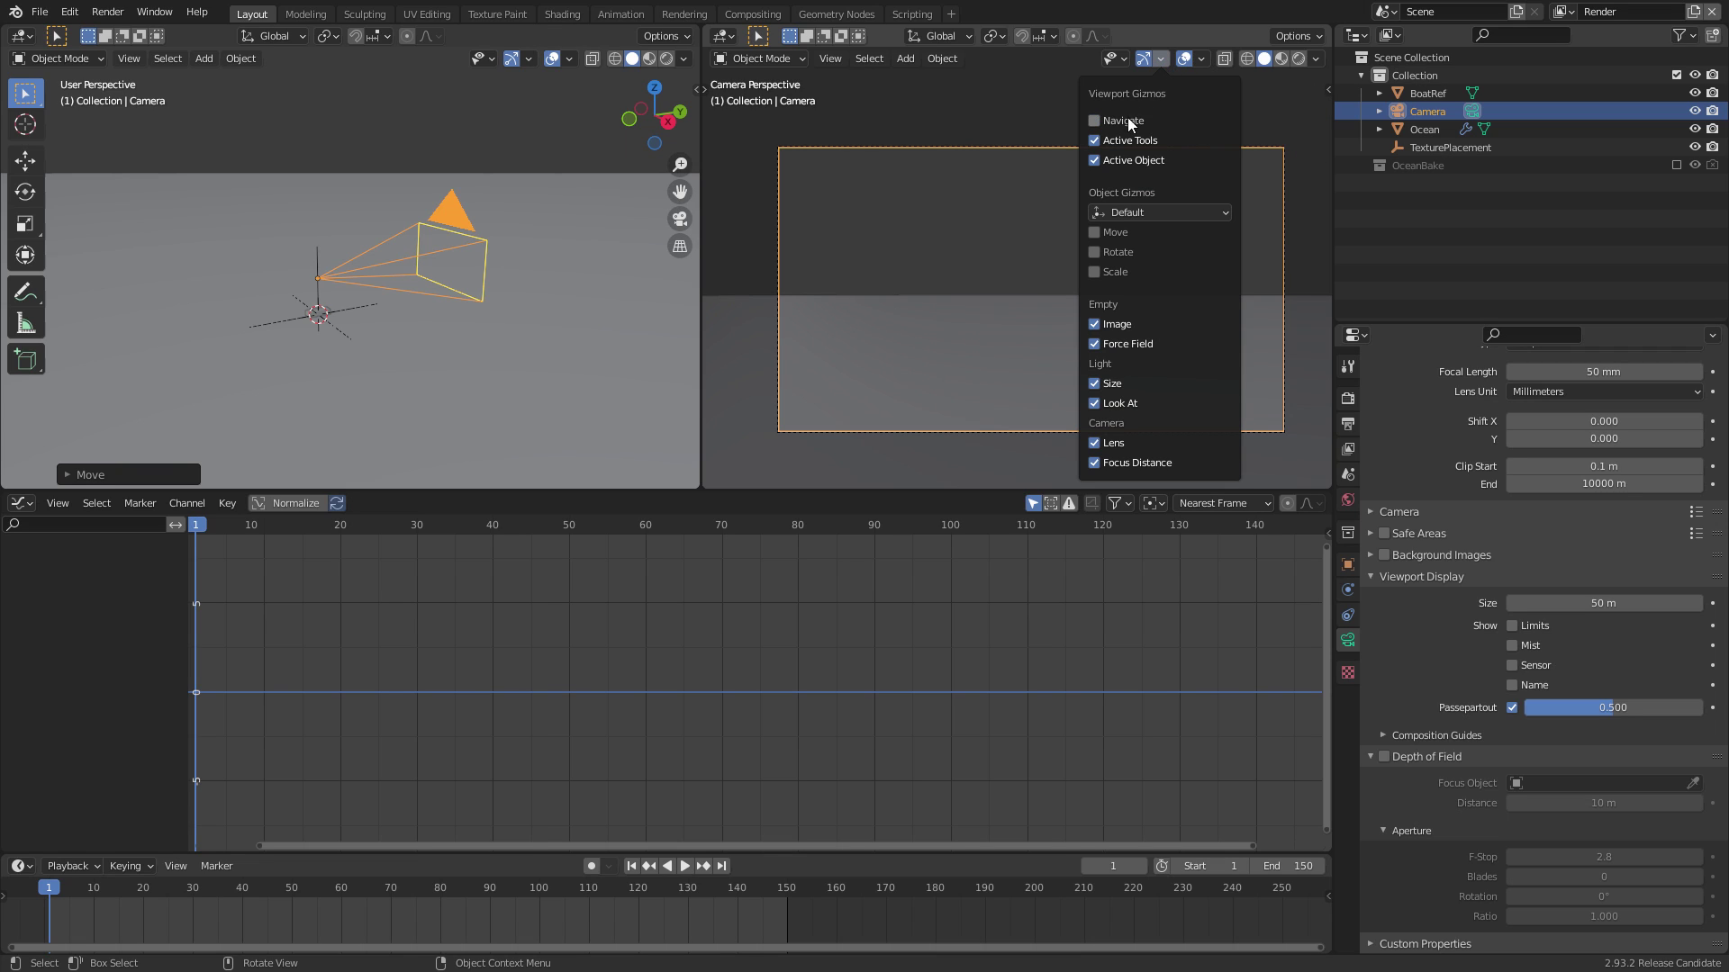
click(1281, 59)
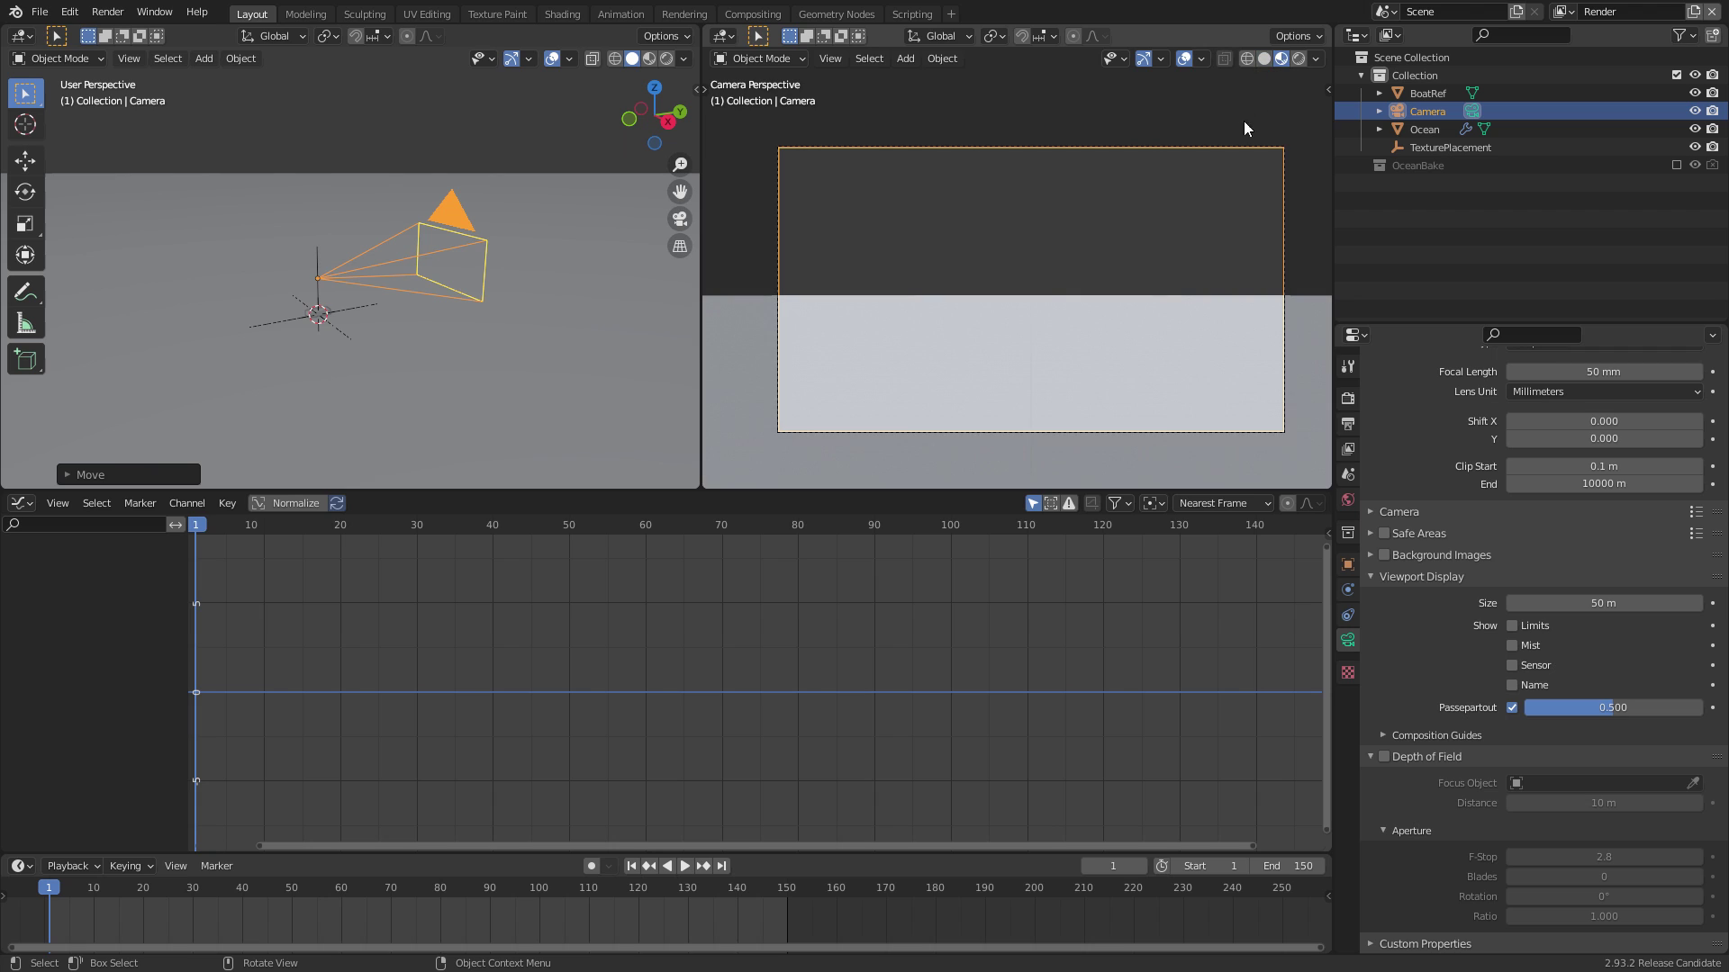
click(1105, 317)
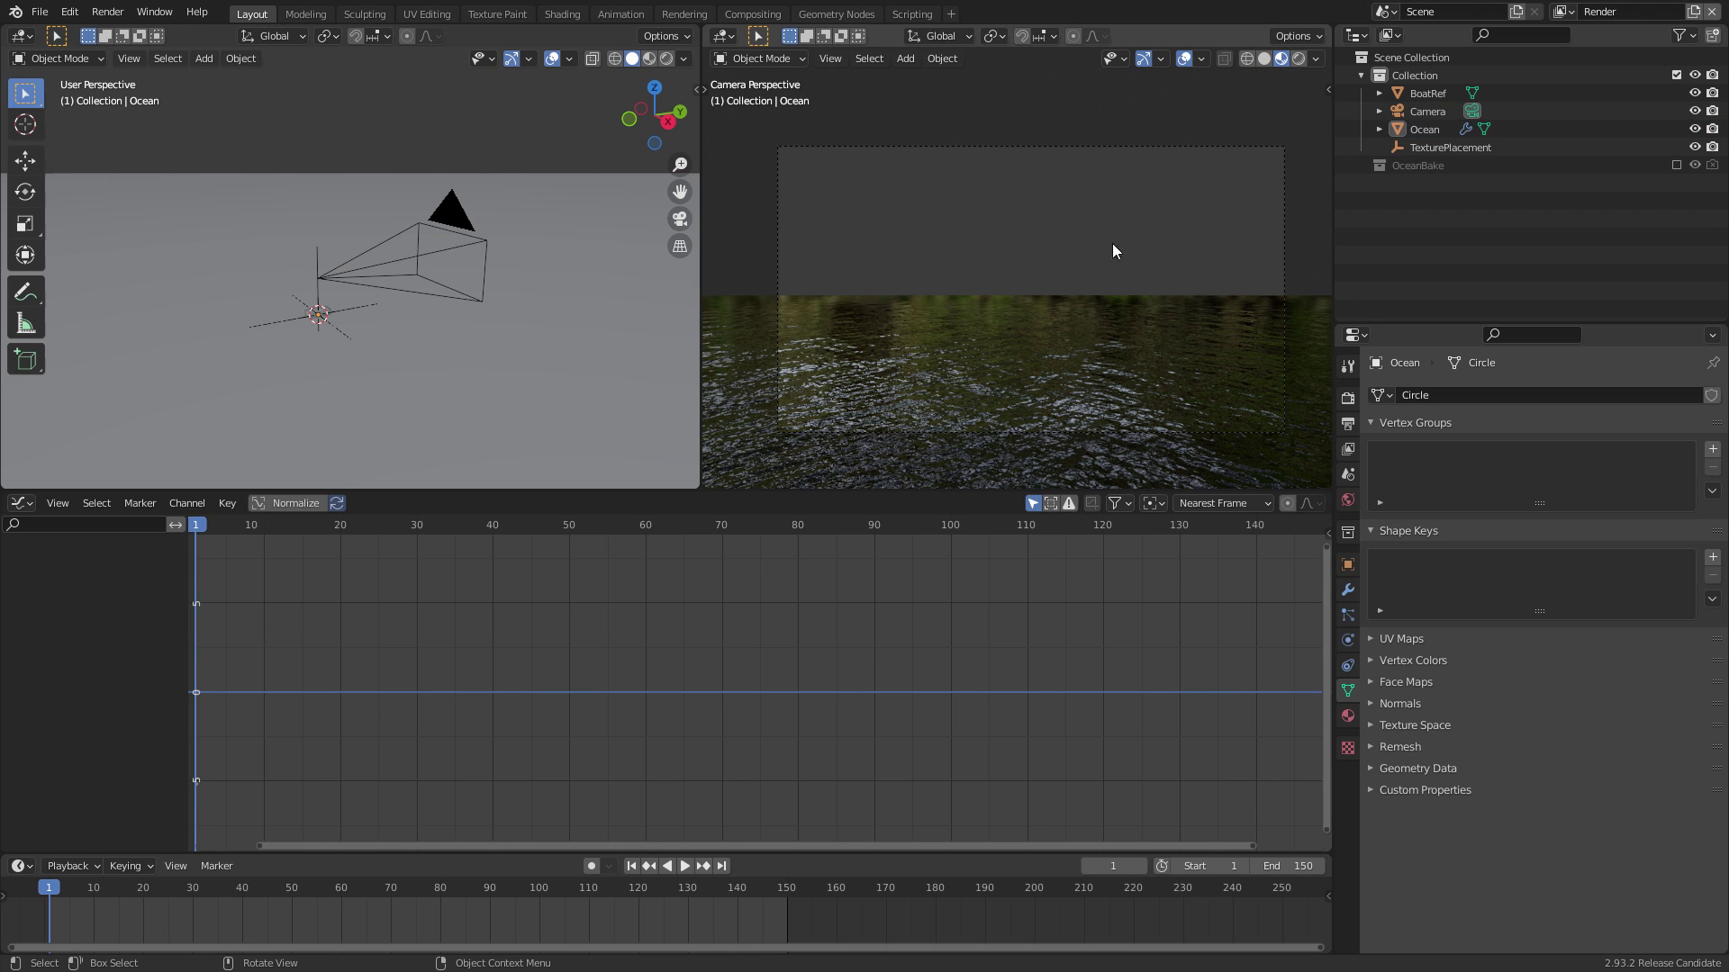
Select the Camera and move it far back from the boat so that the boat appears in the camera view
click(418, 277)
ctrl+middle_drag(414, 297, 467, 366)
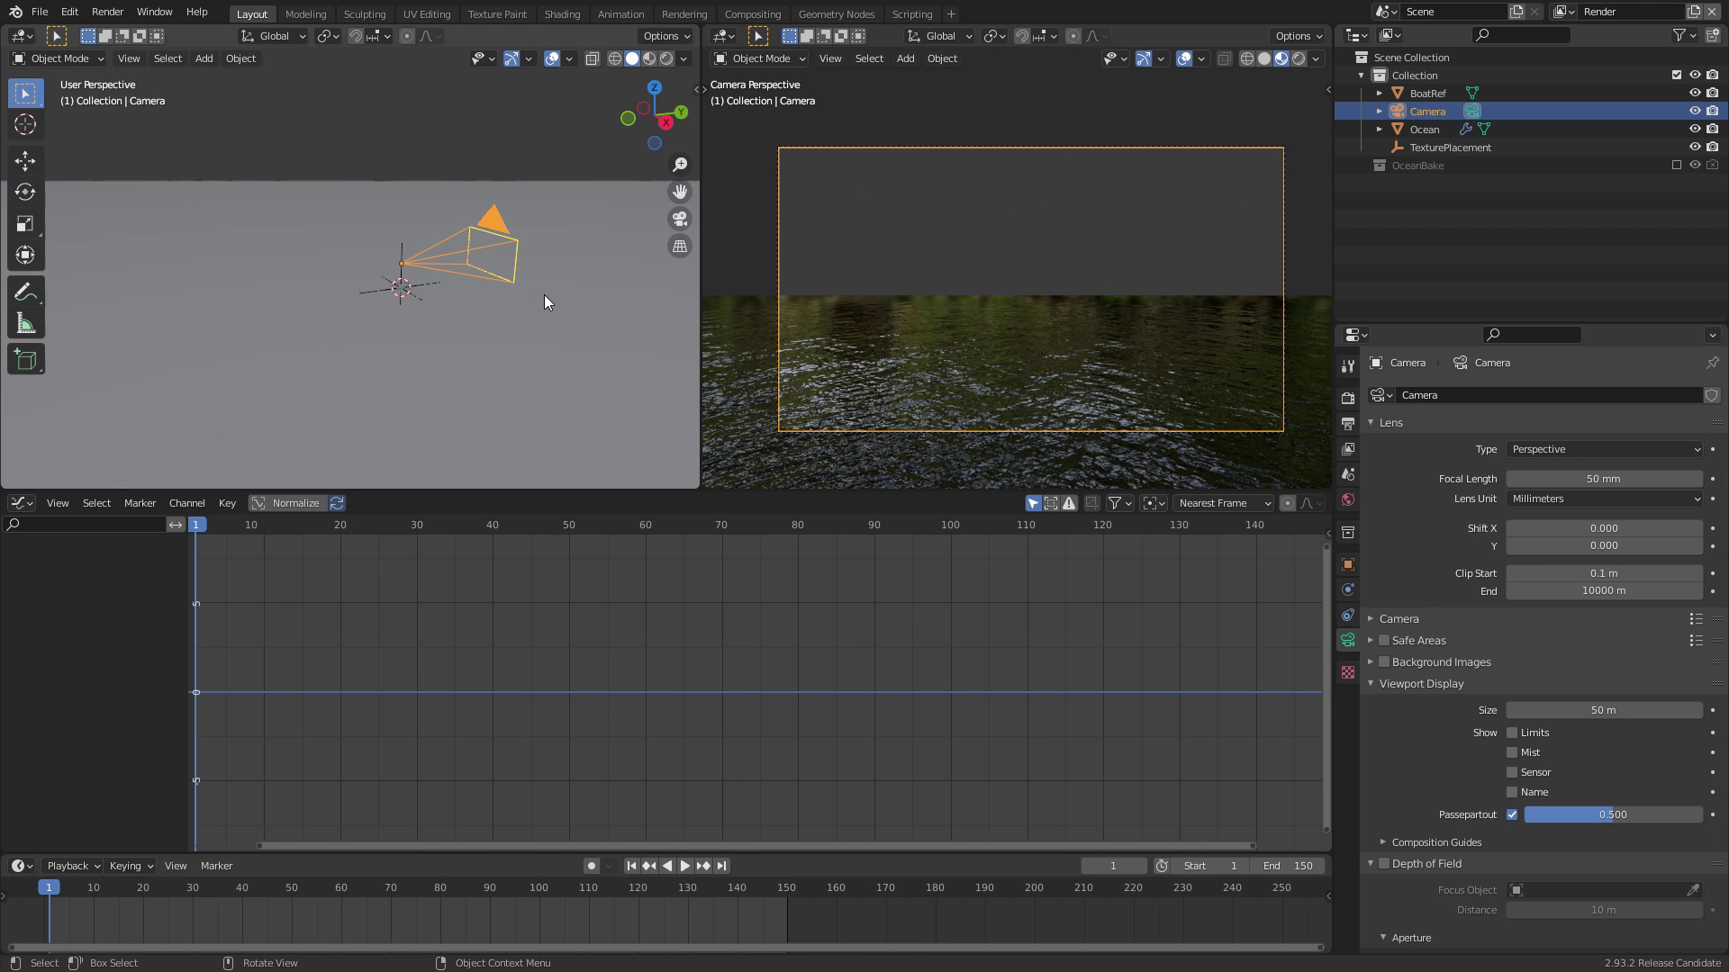
key(g)
key(g)
click(138, 389)
scroll(268, 327, down, 3)
key(g)
click(288, 355)
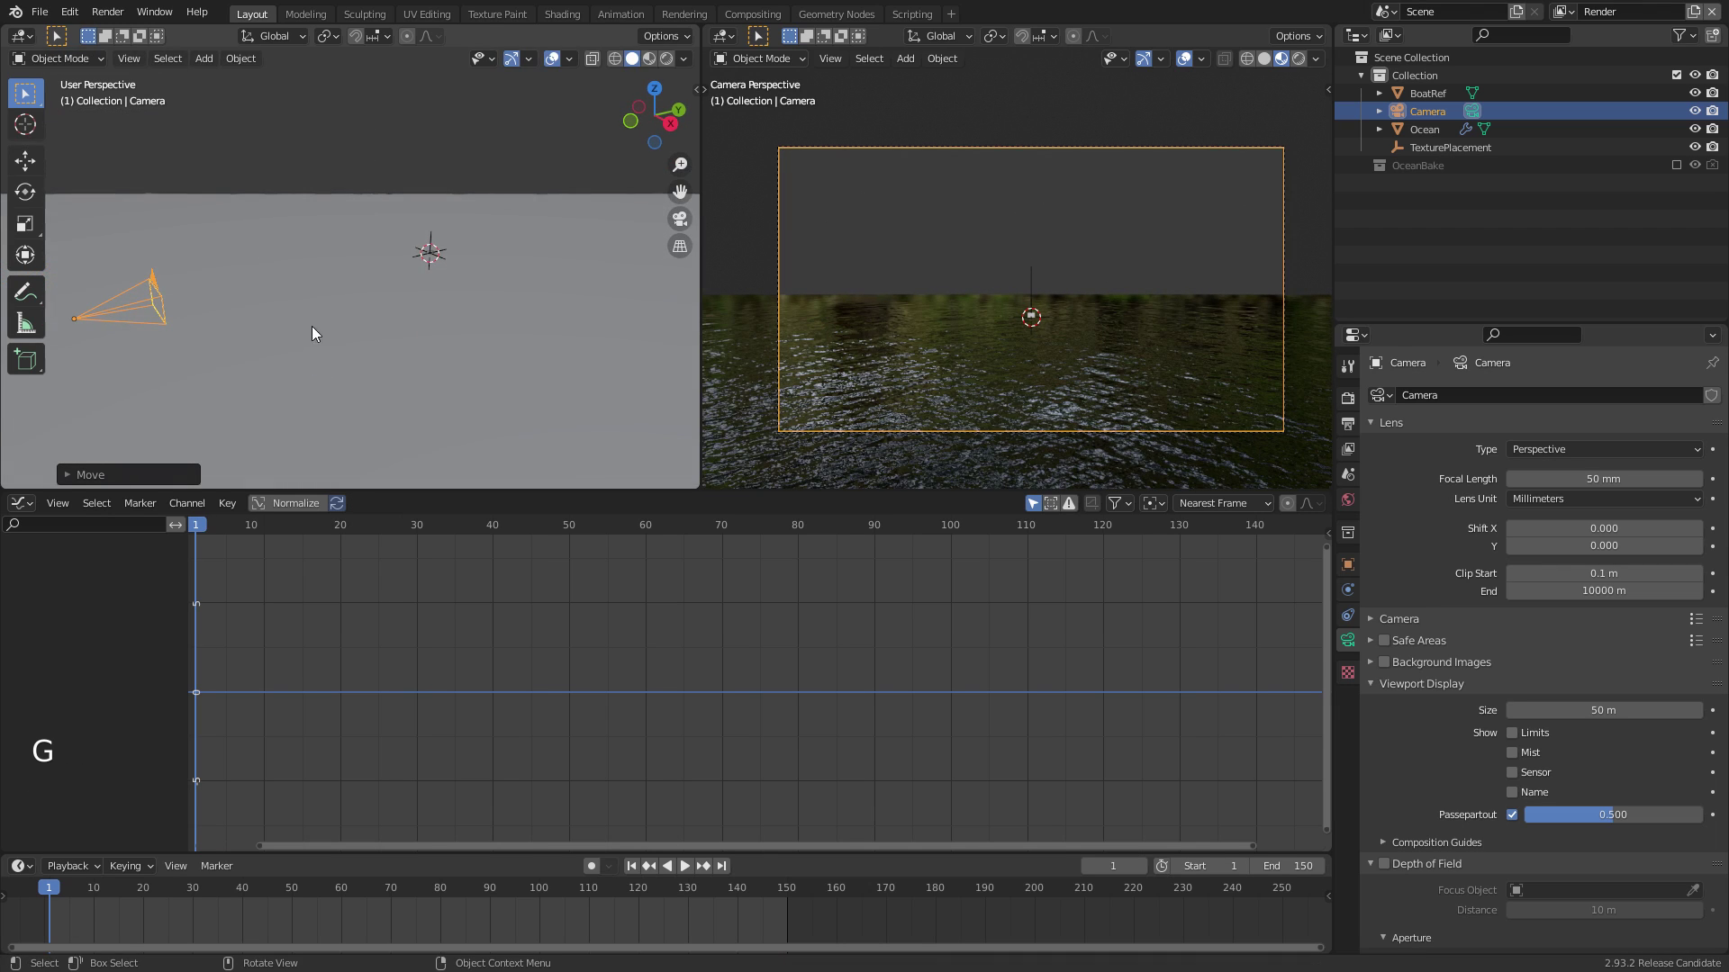
Lower the Camera along the global Z axis close to the water, then raise it by about 4 m
key(g)
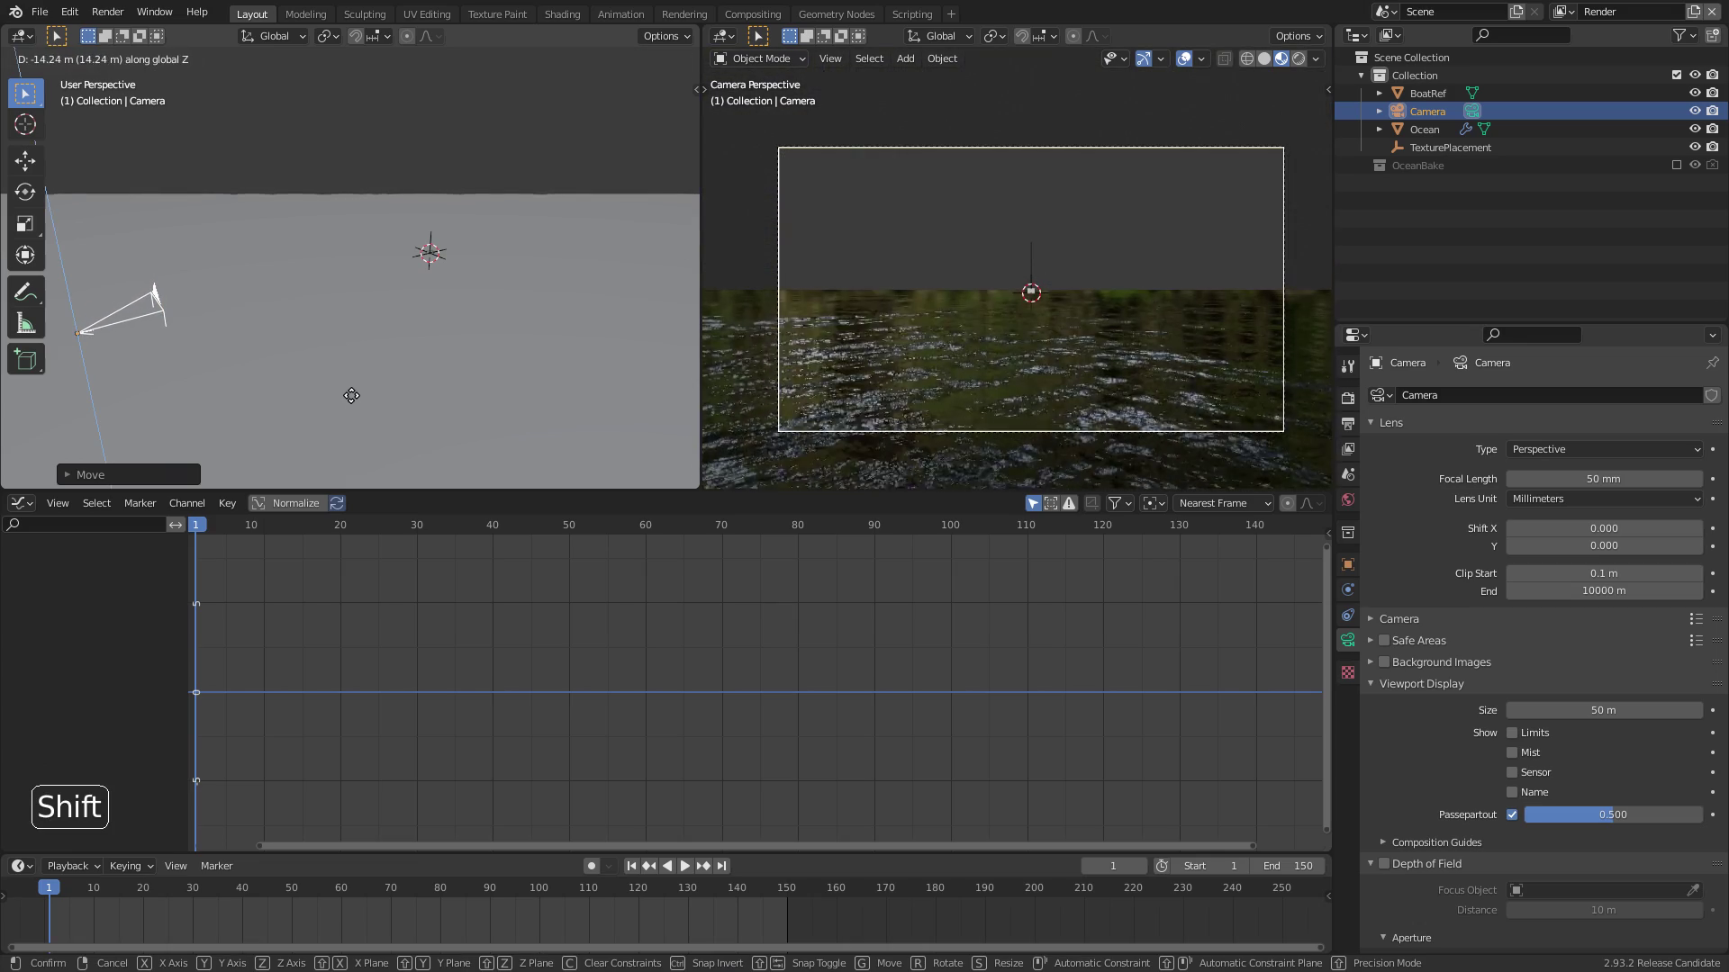
click(354, 384)
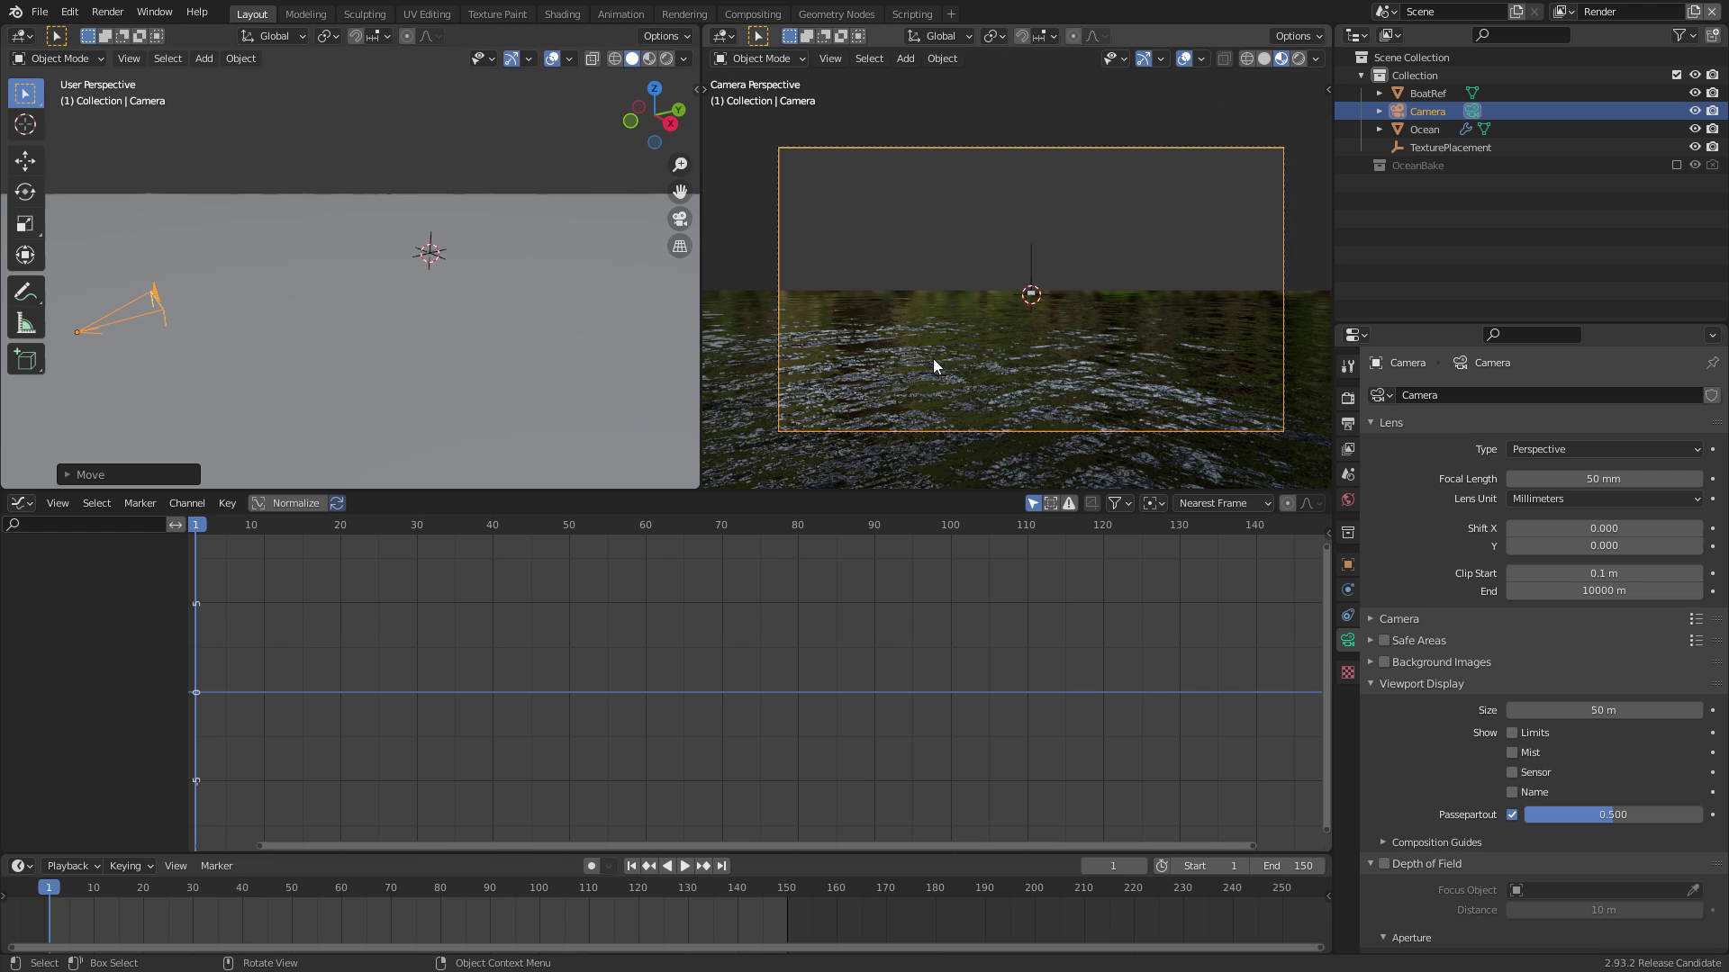
key(g)
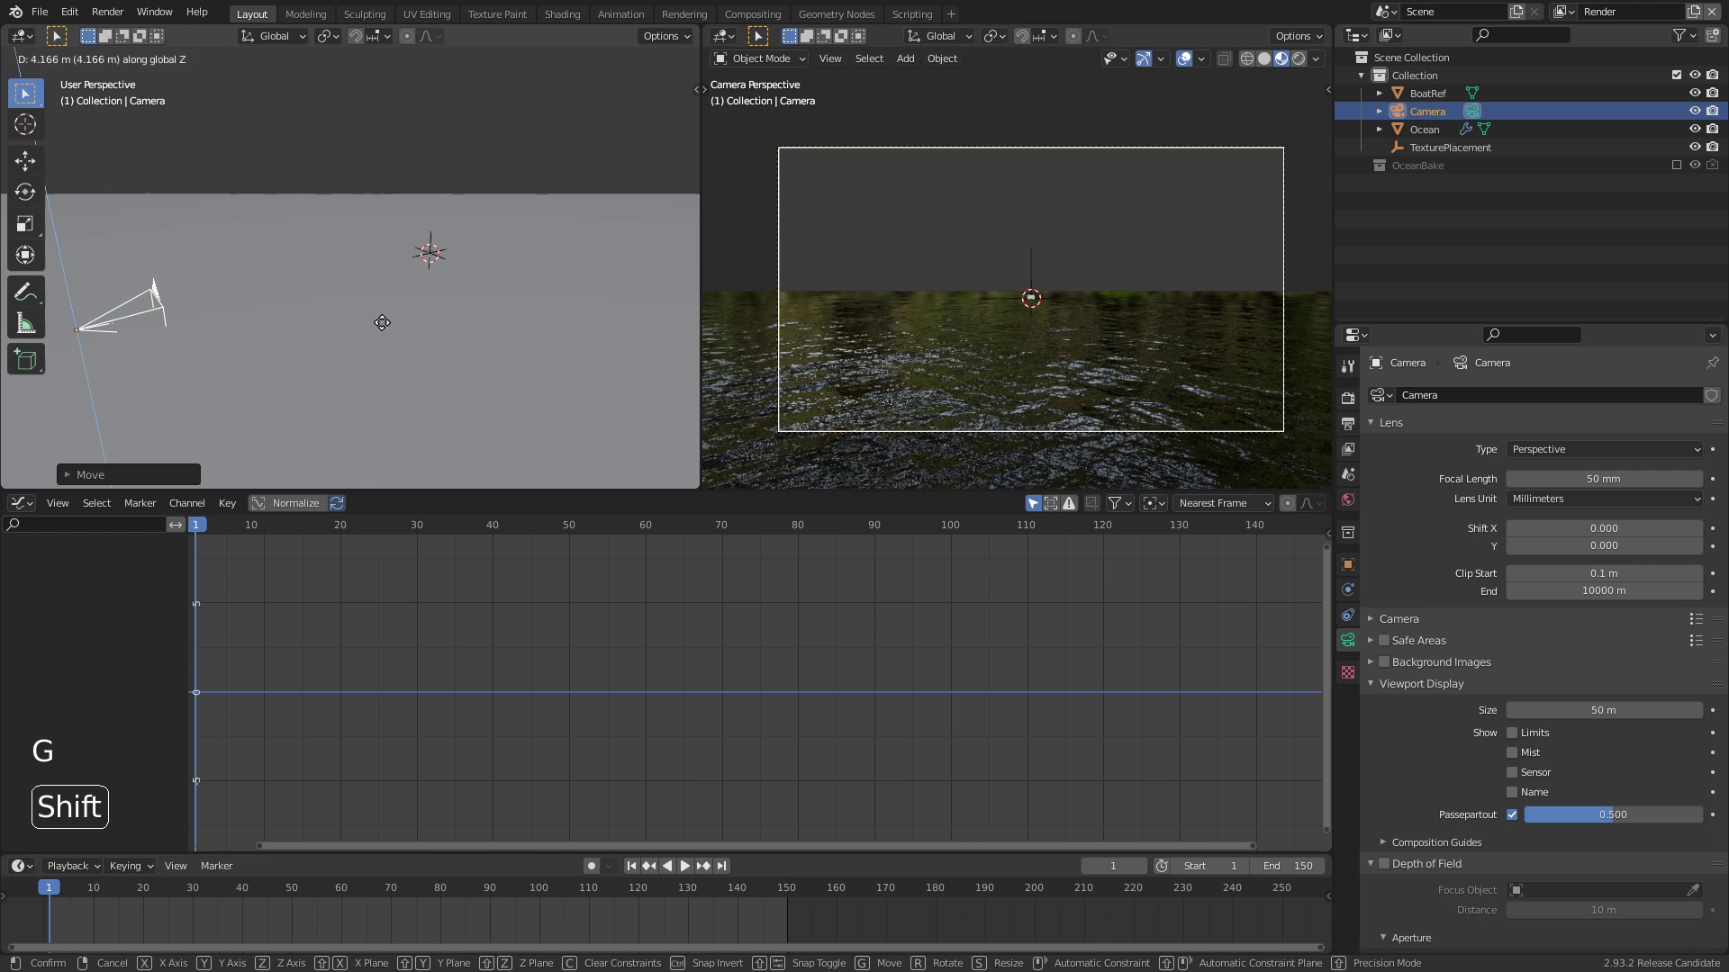
click(384, 321)
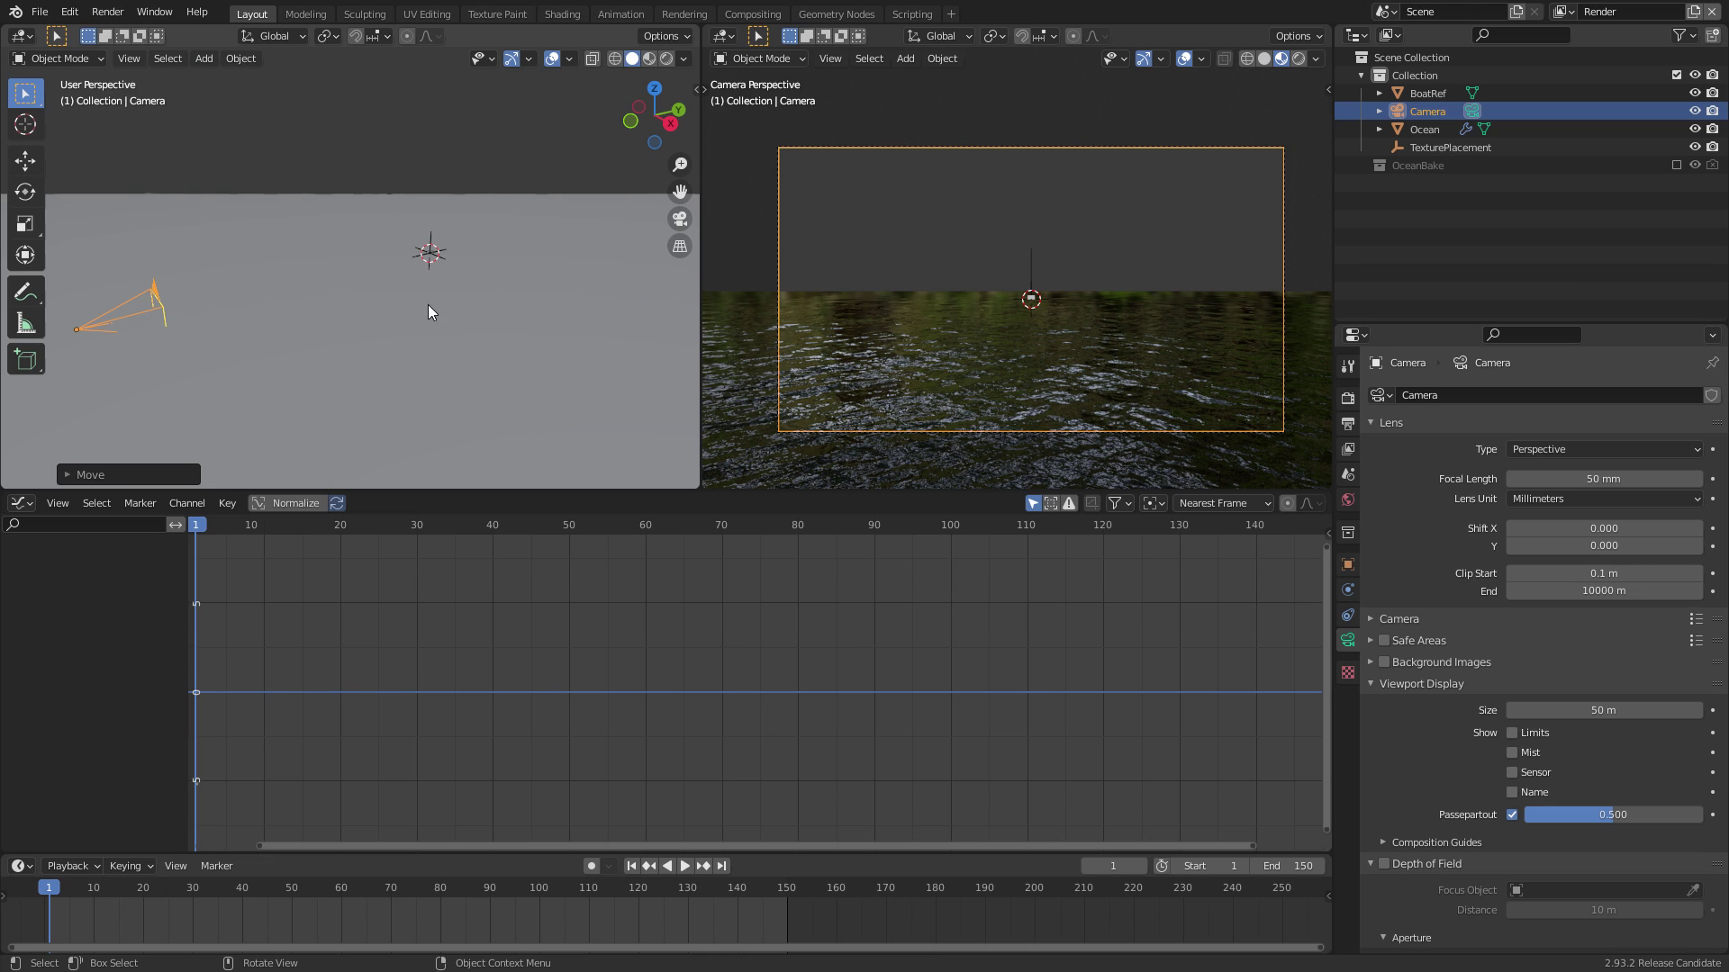
Tilt the Camera steeply down toward the water about the X axis, refining the angle in the right orthographic view
key(r)
key(x)
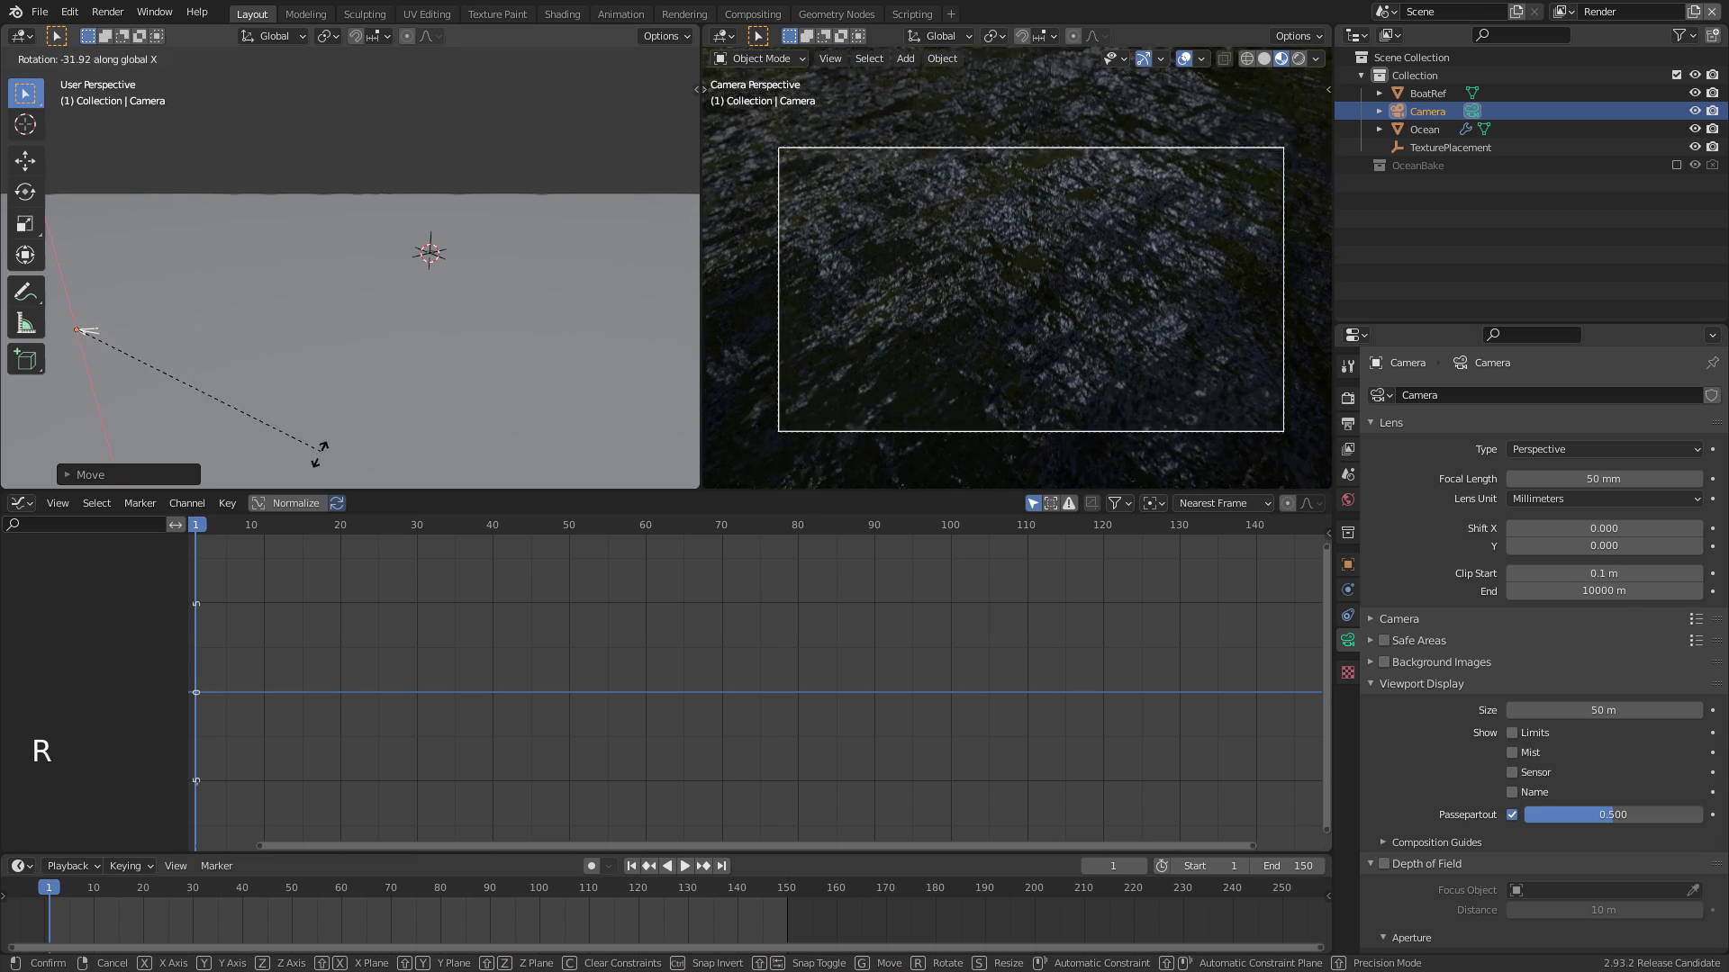
click(312, 463)
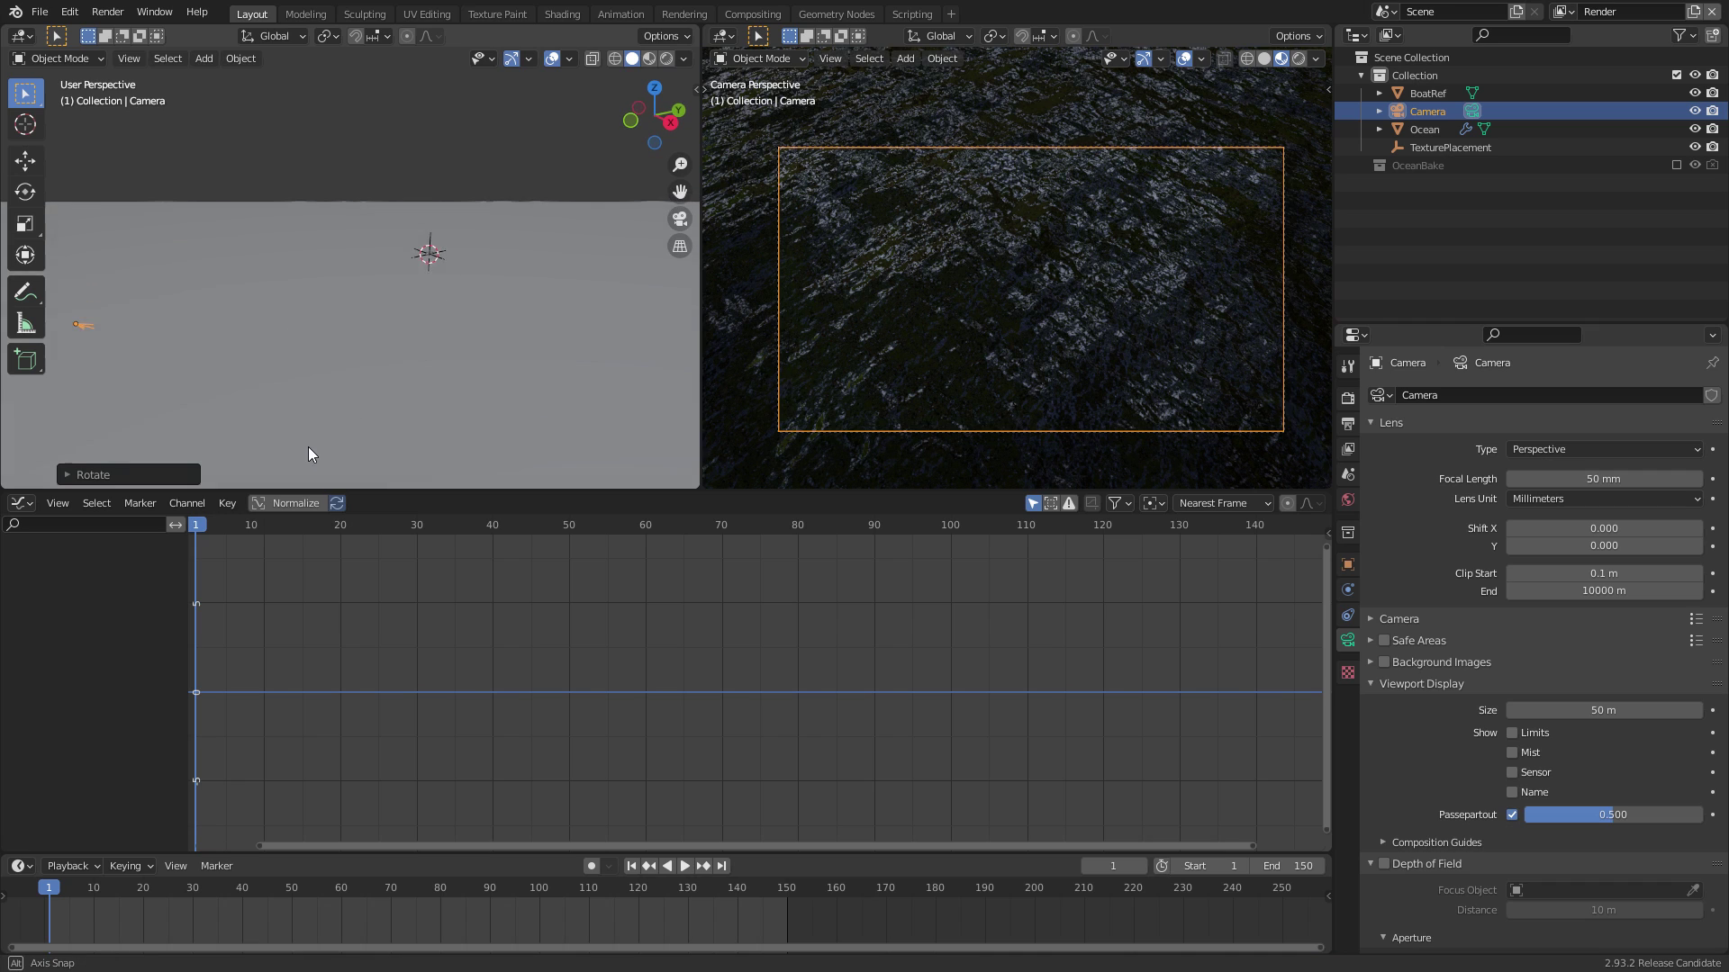
key(KP_3)
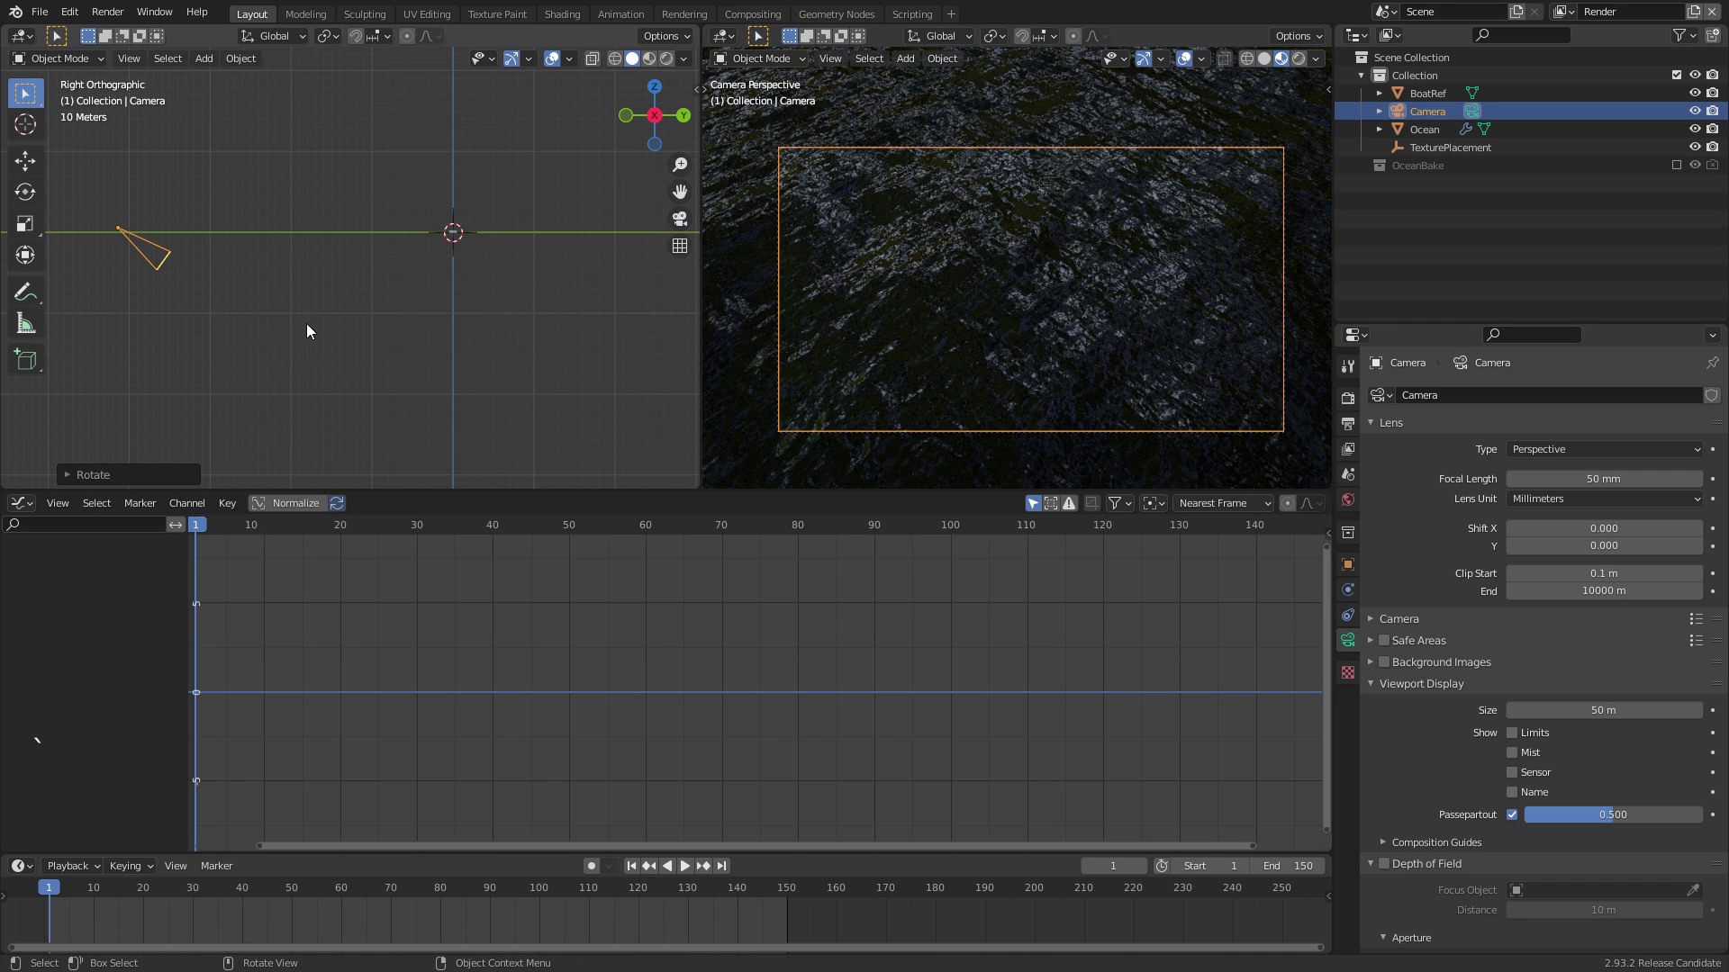
key(r)
click(342, 350)
Insert a transform keyframe for the Camera at frame 1 and go to frame 150
key(i)
click(310, 400)
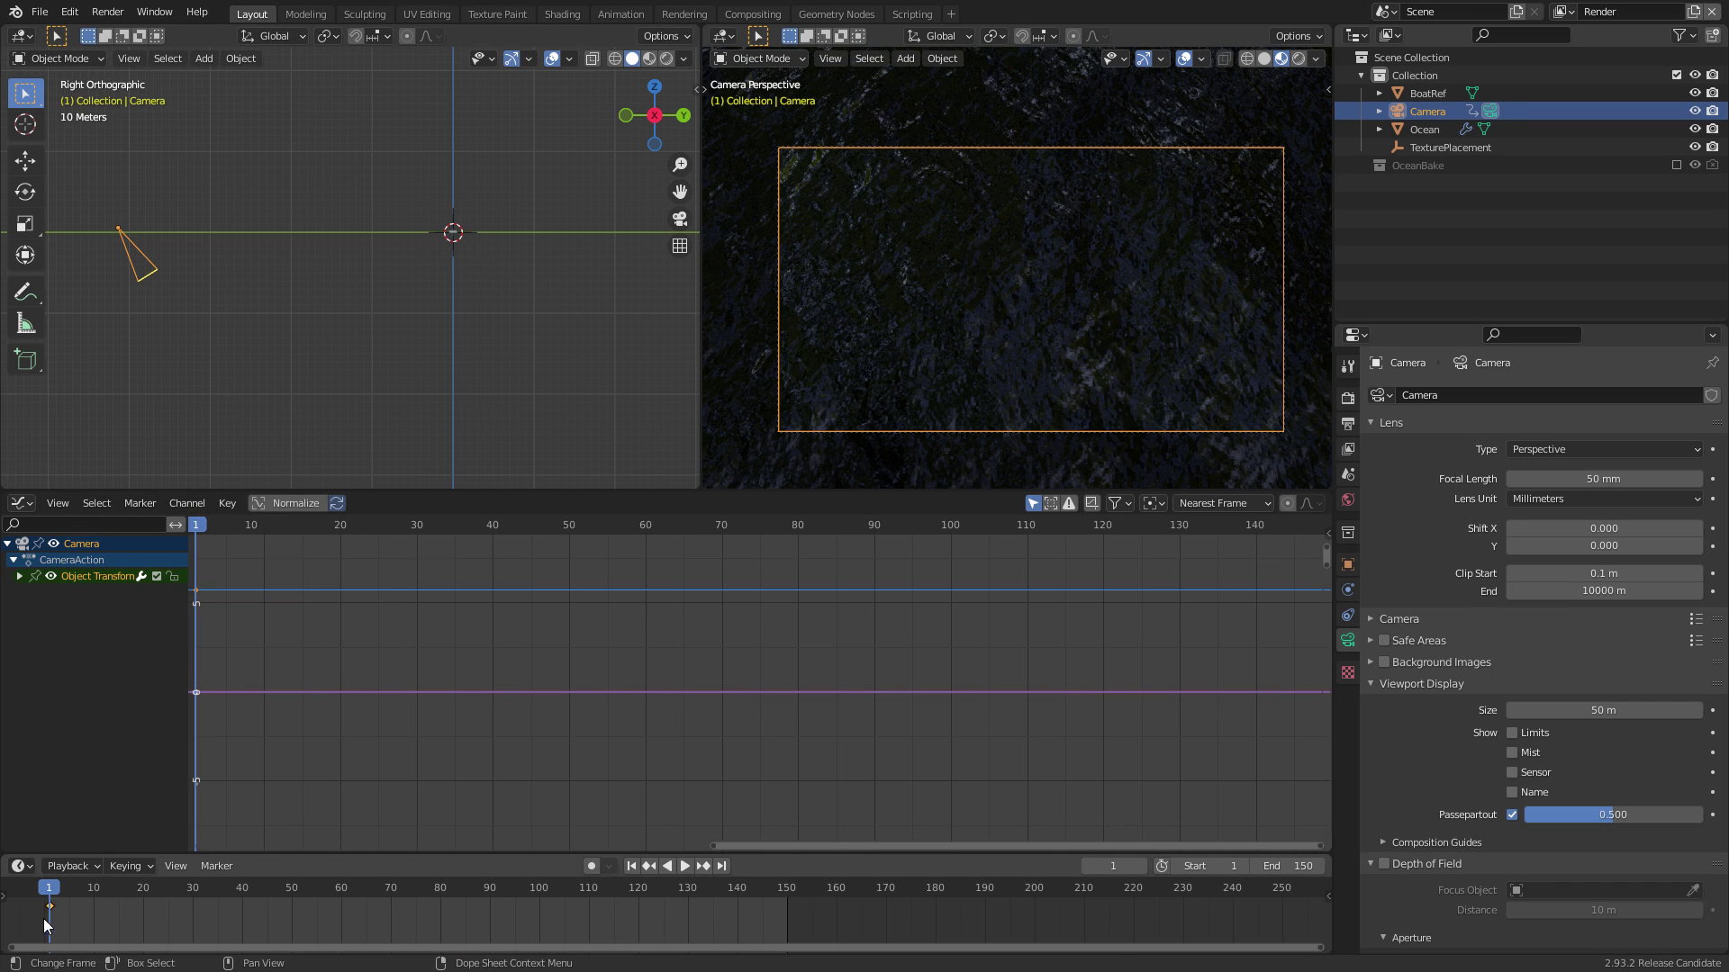
click(786, 888)
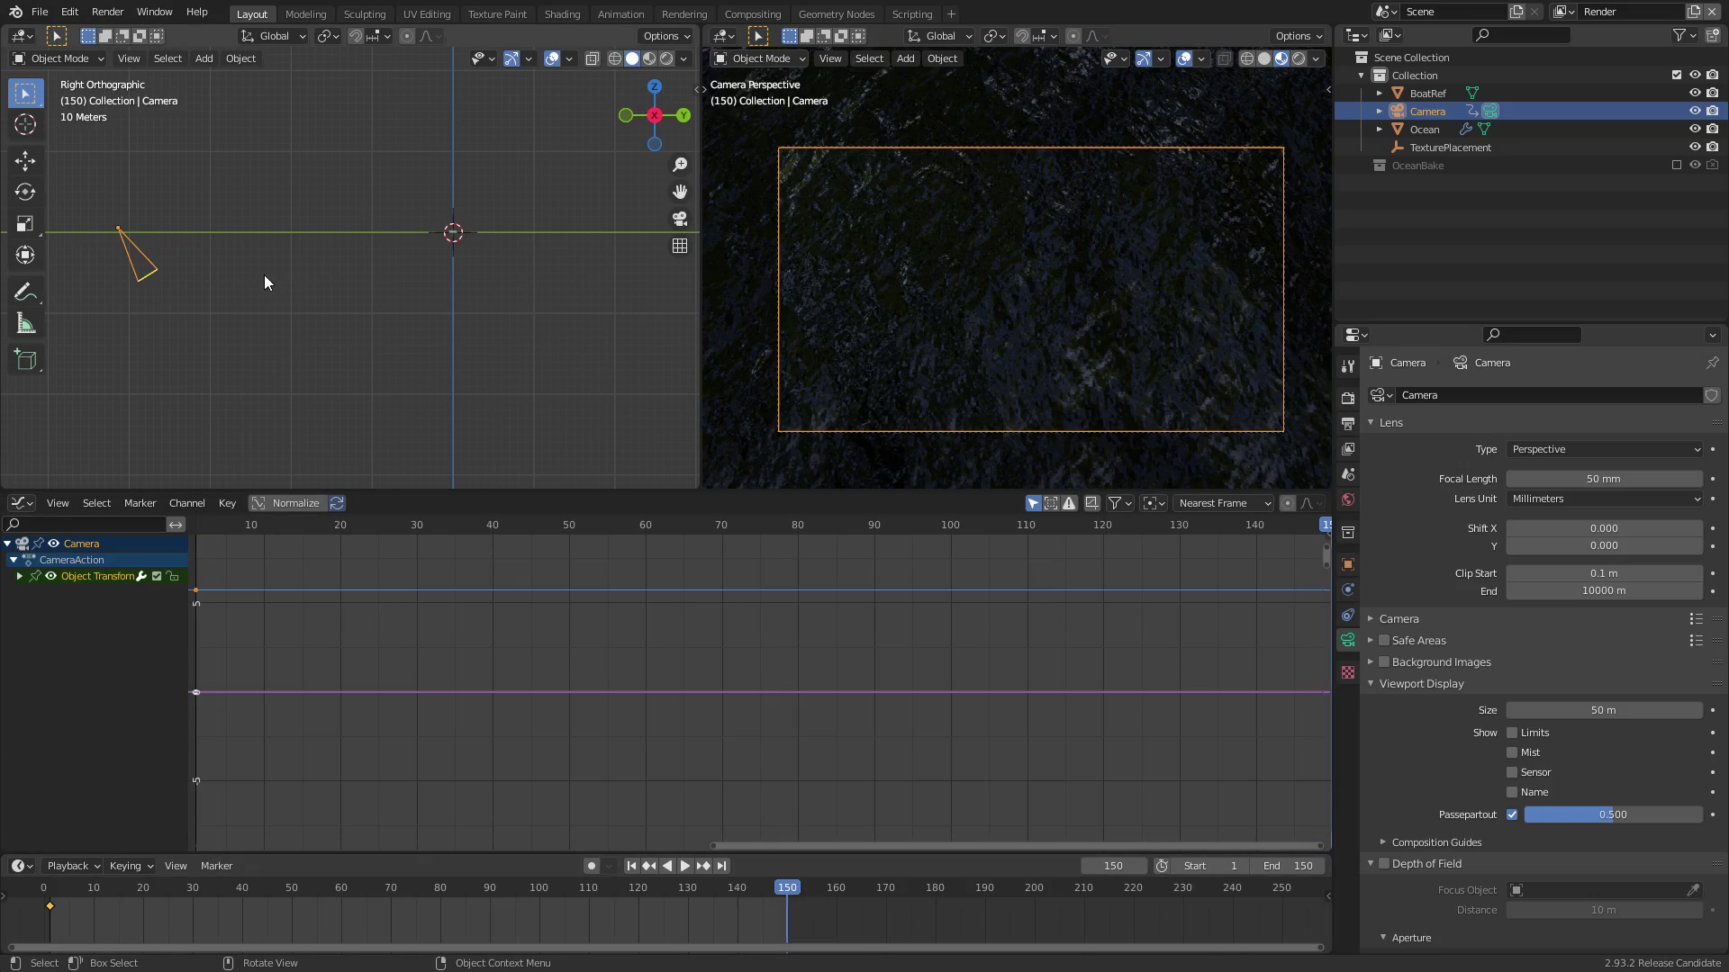
Move the Camera along global Y well past the boat's origin and rotate it up about 53° about global X toward the horizon
key(g)
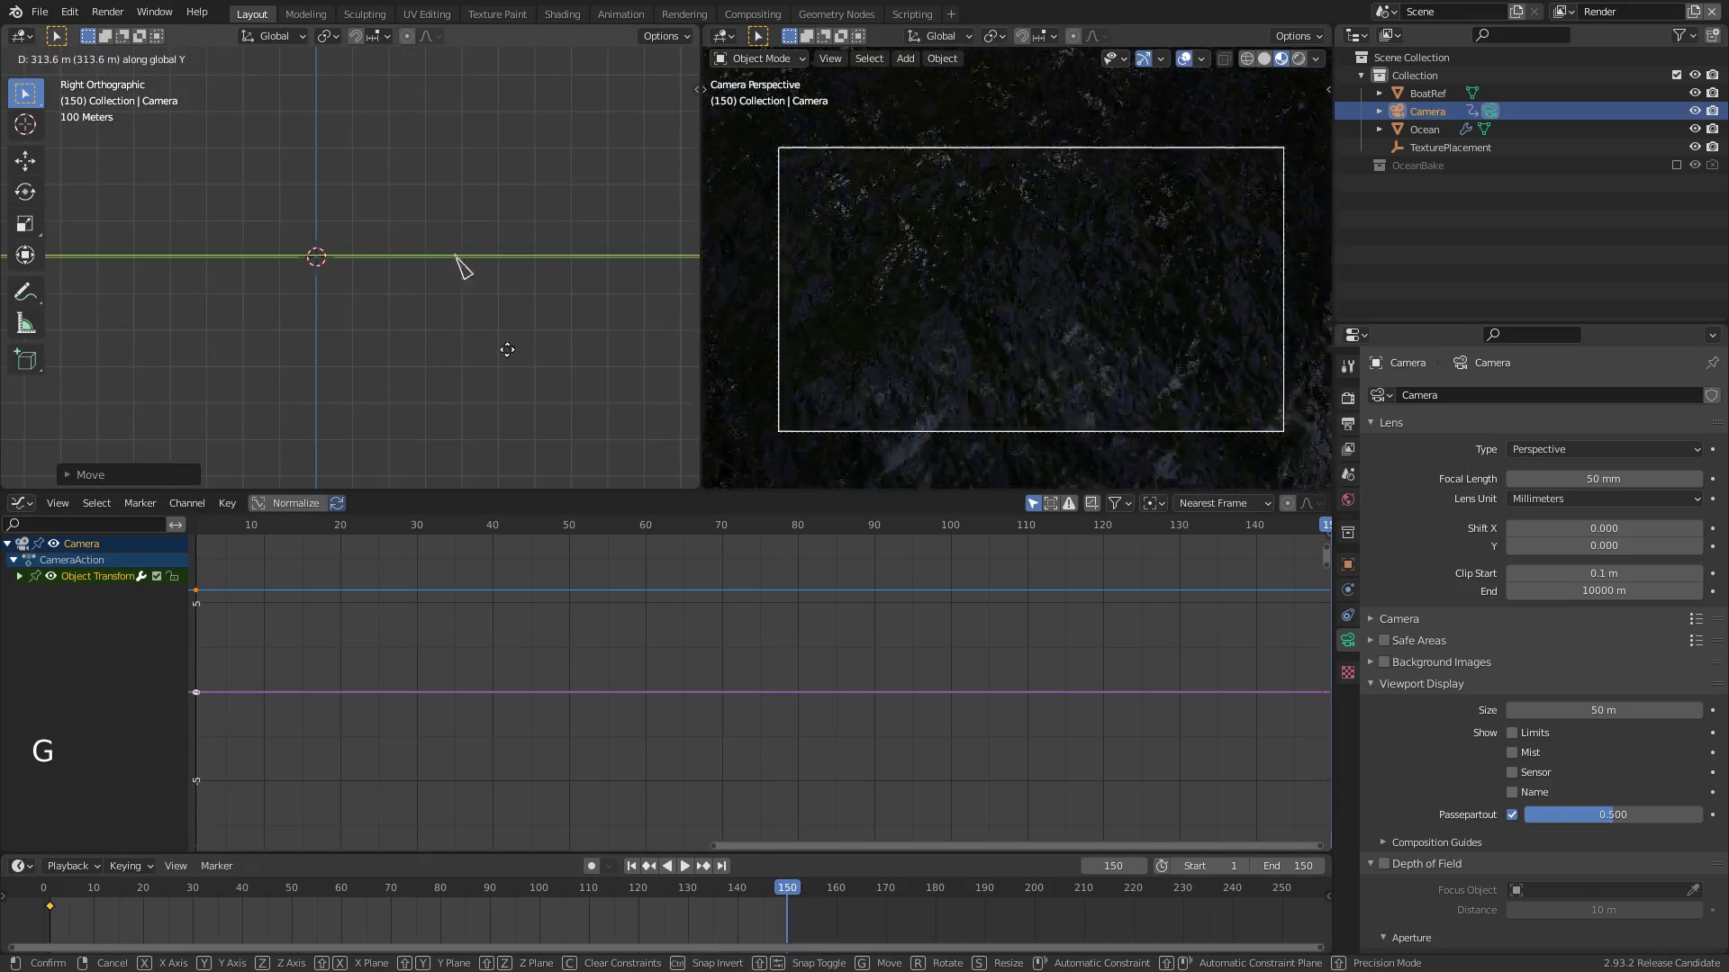
click(581, 349)
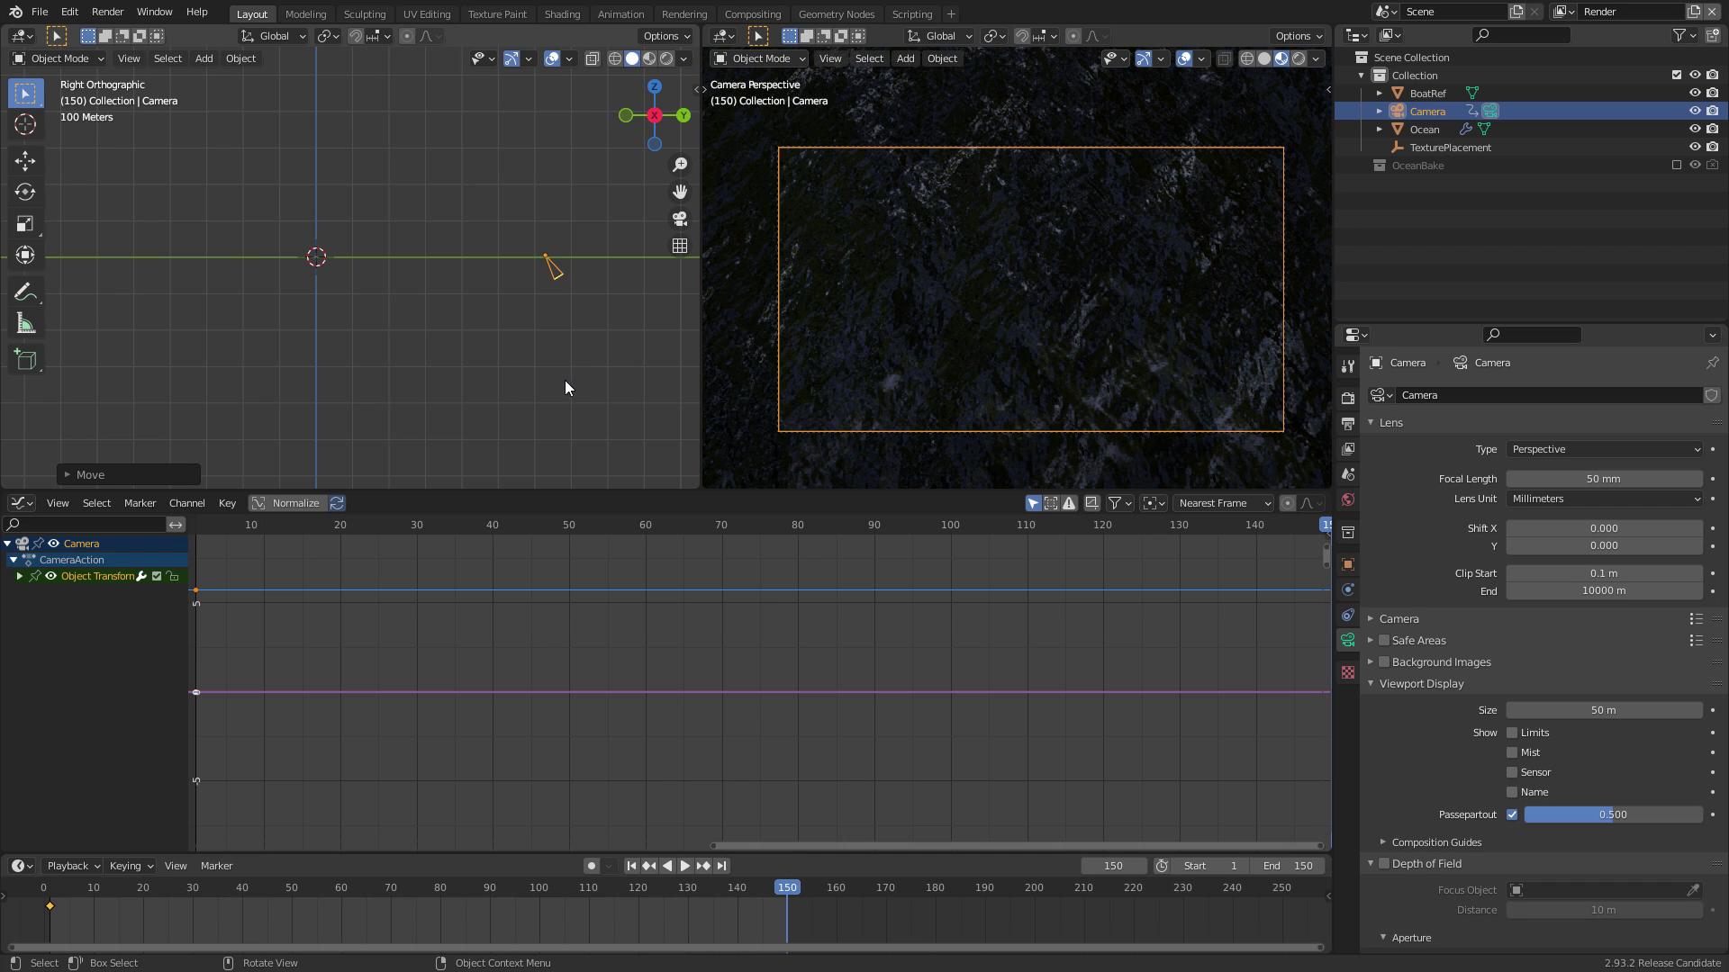
key(r)
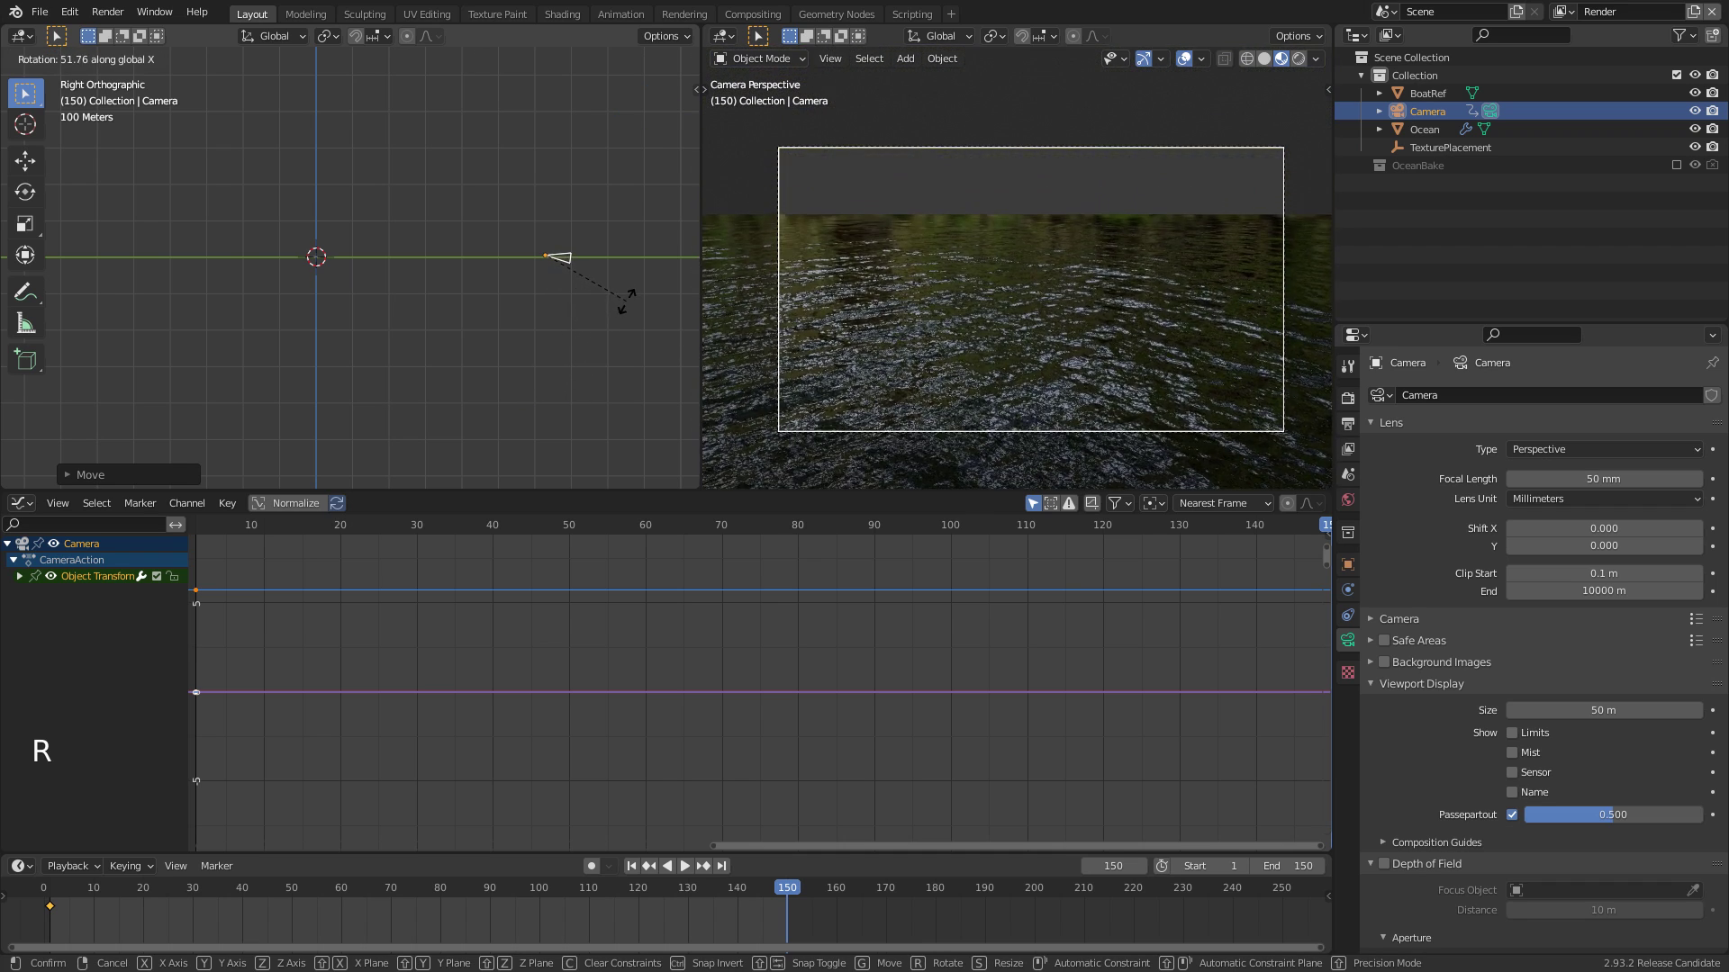
key(shift)
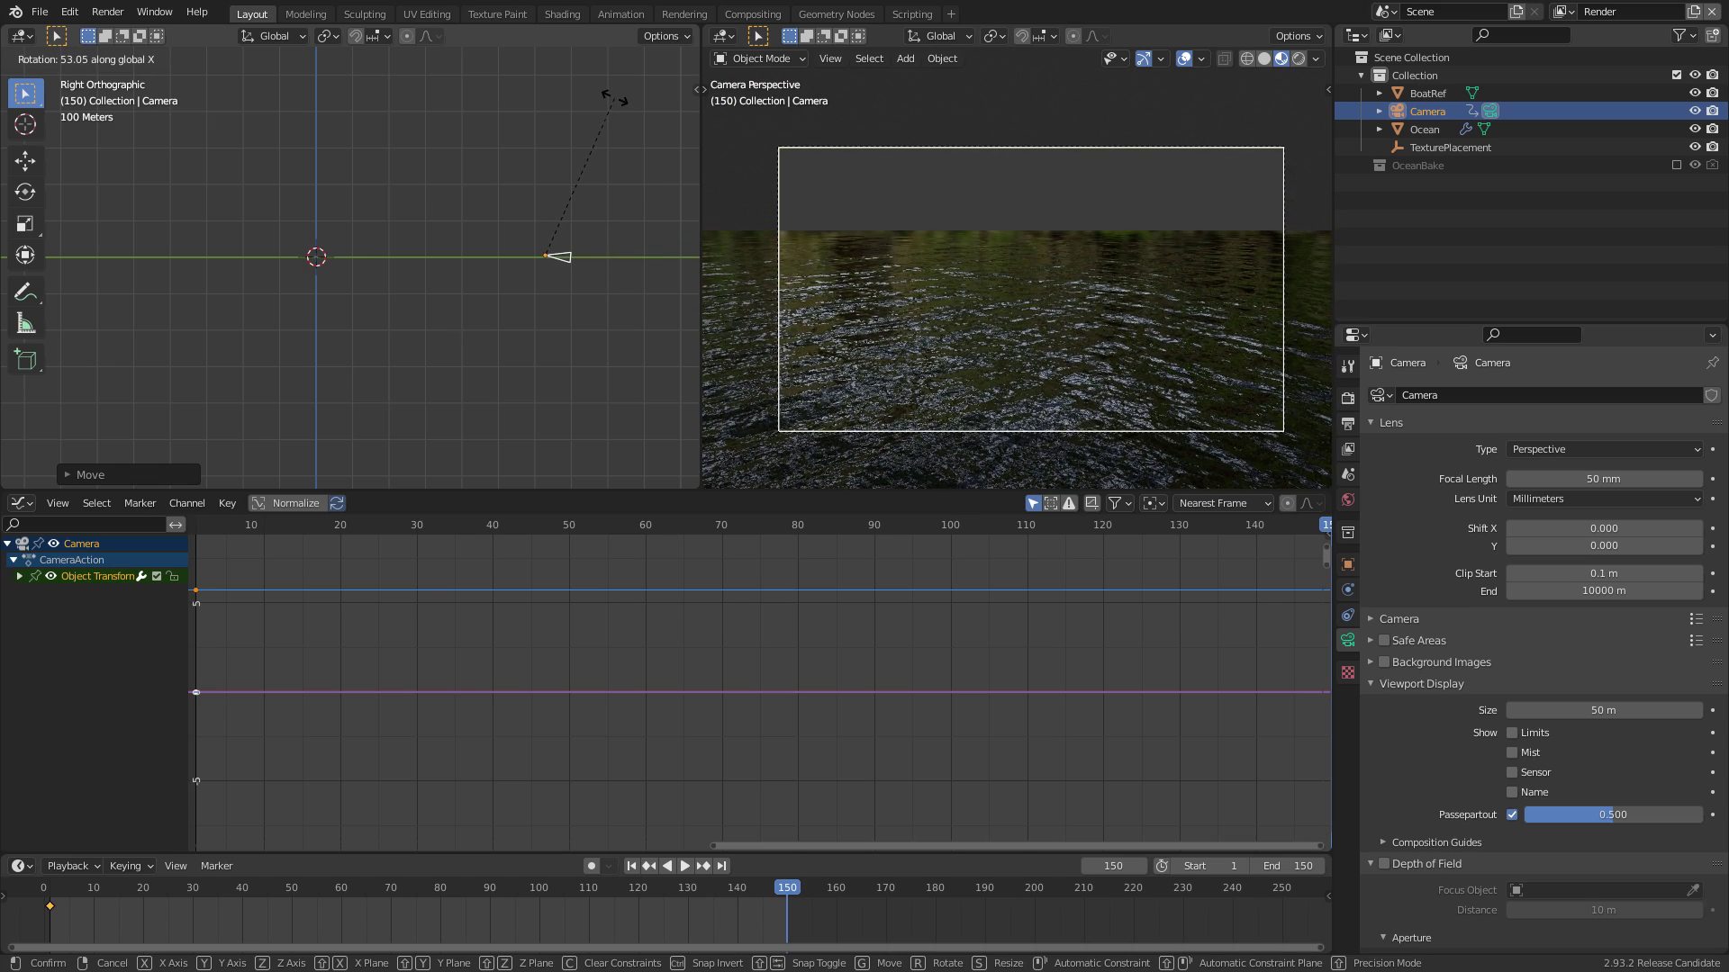
key(shift)
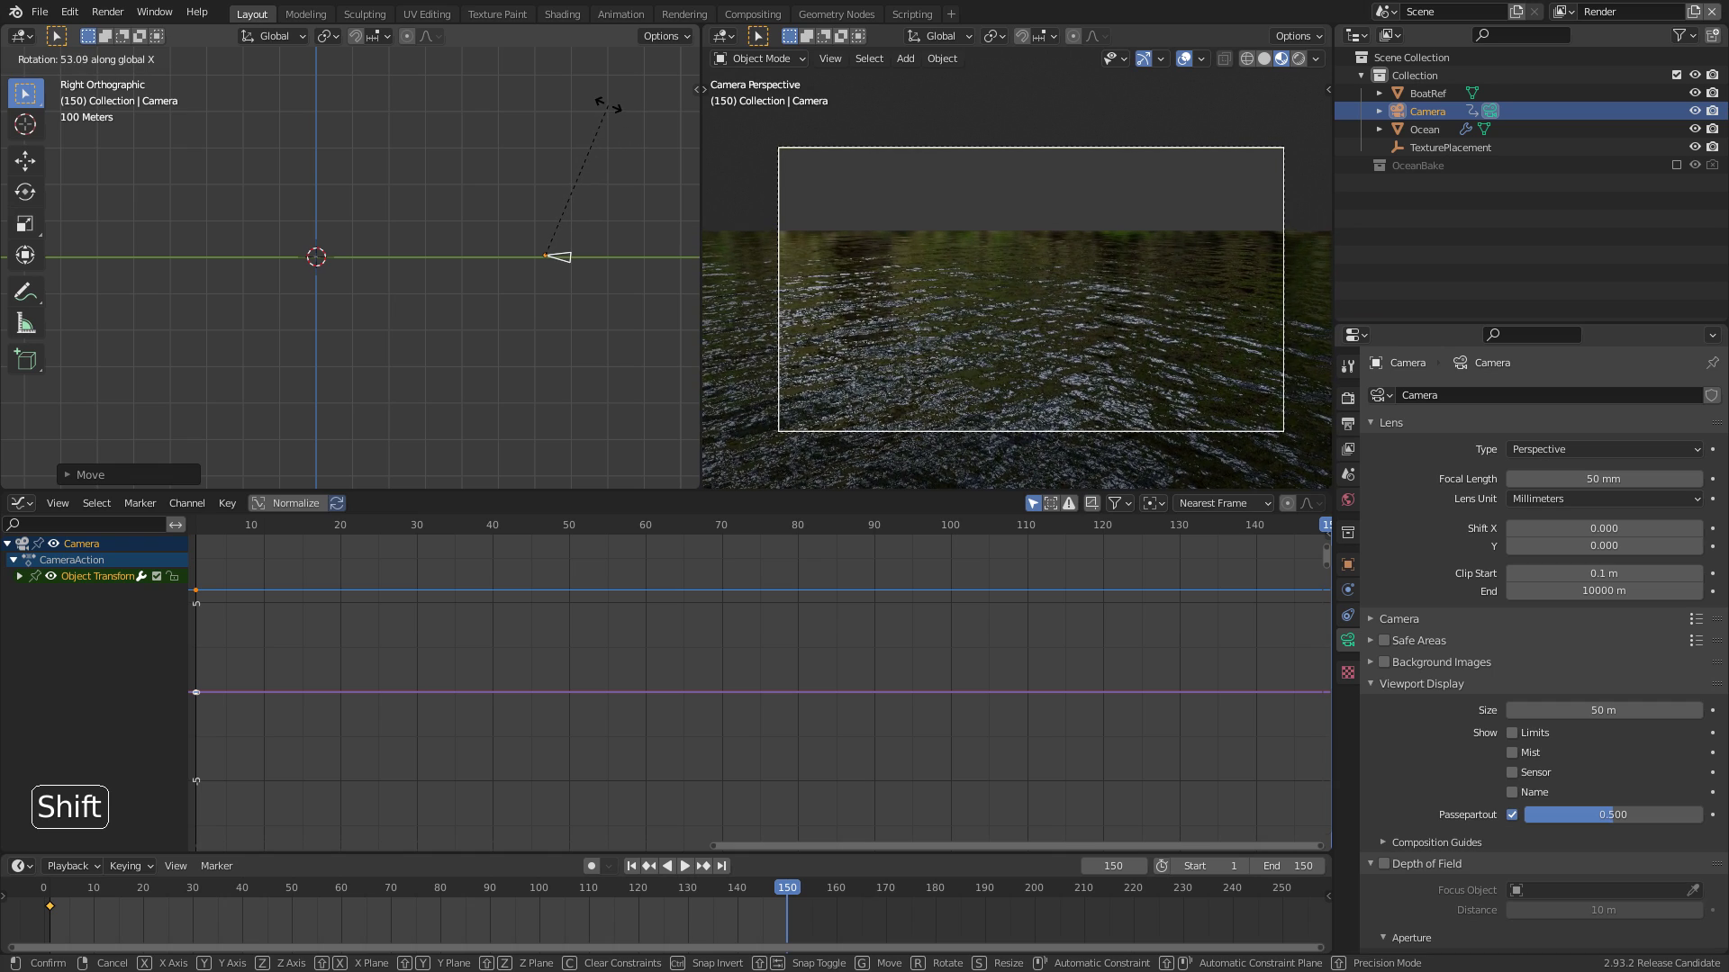
click(606, 106)
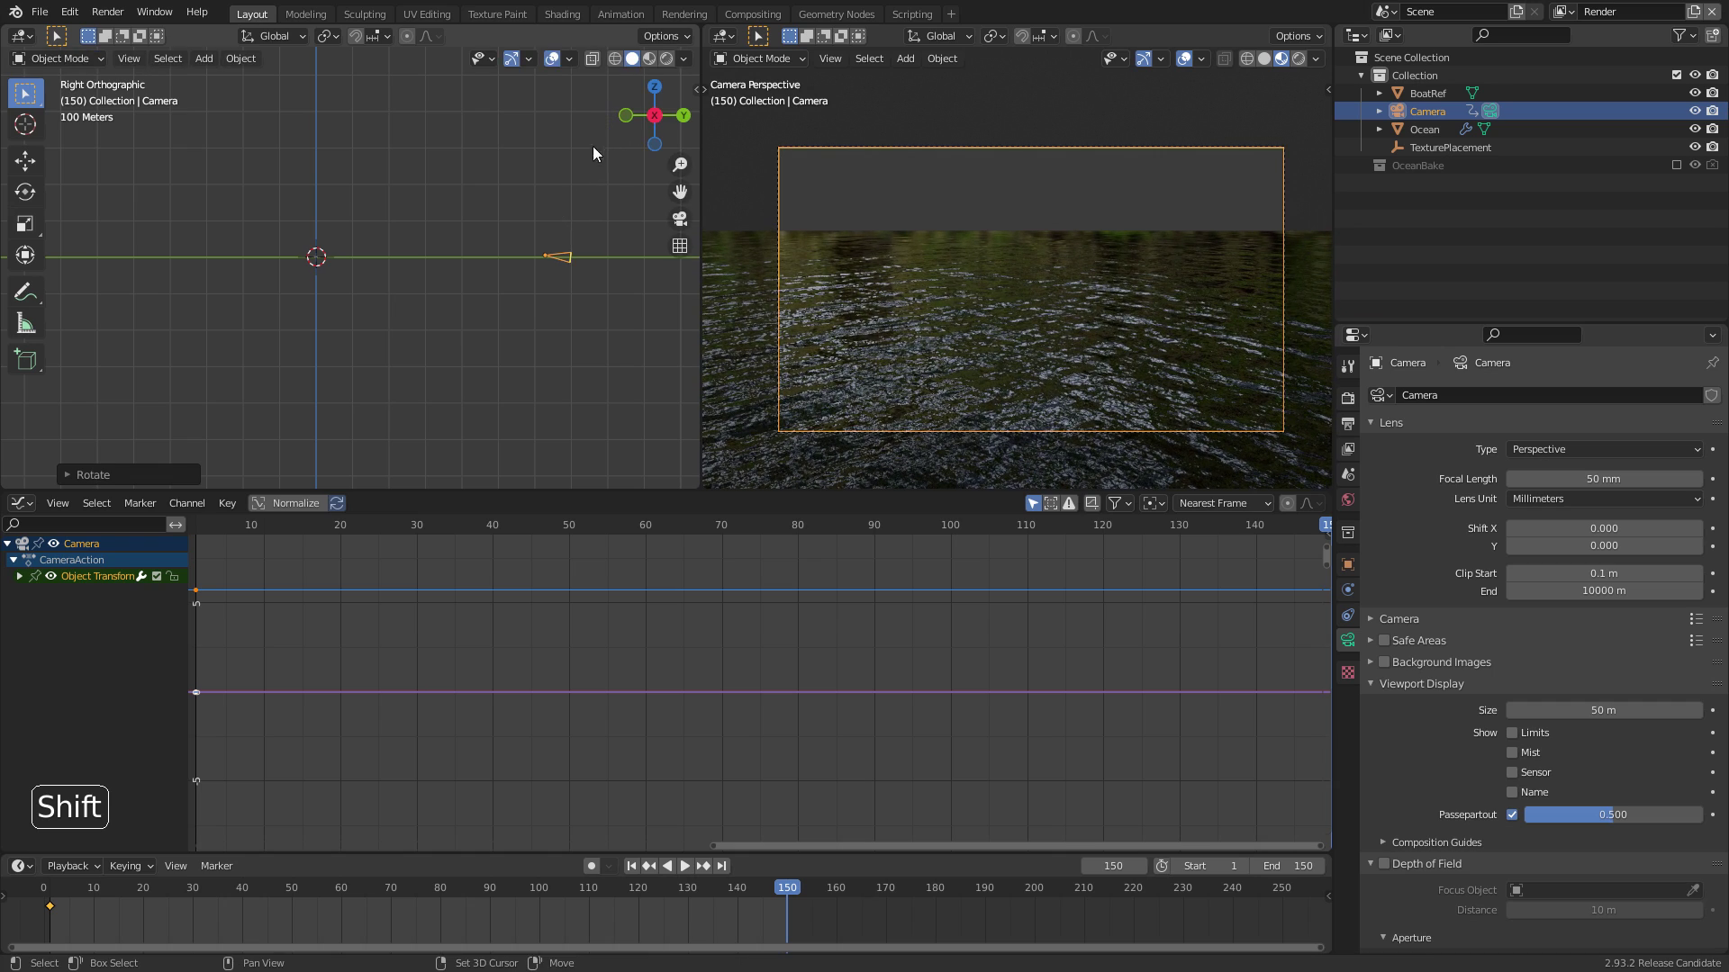
Insert a location and rotation keyframe for the Camera at frame 150 and play the animation to check the move
key(i)
click(562, 187)
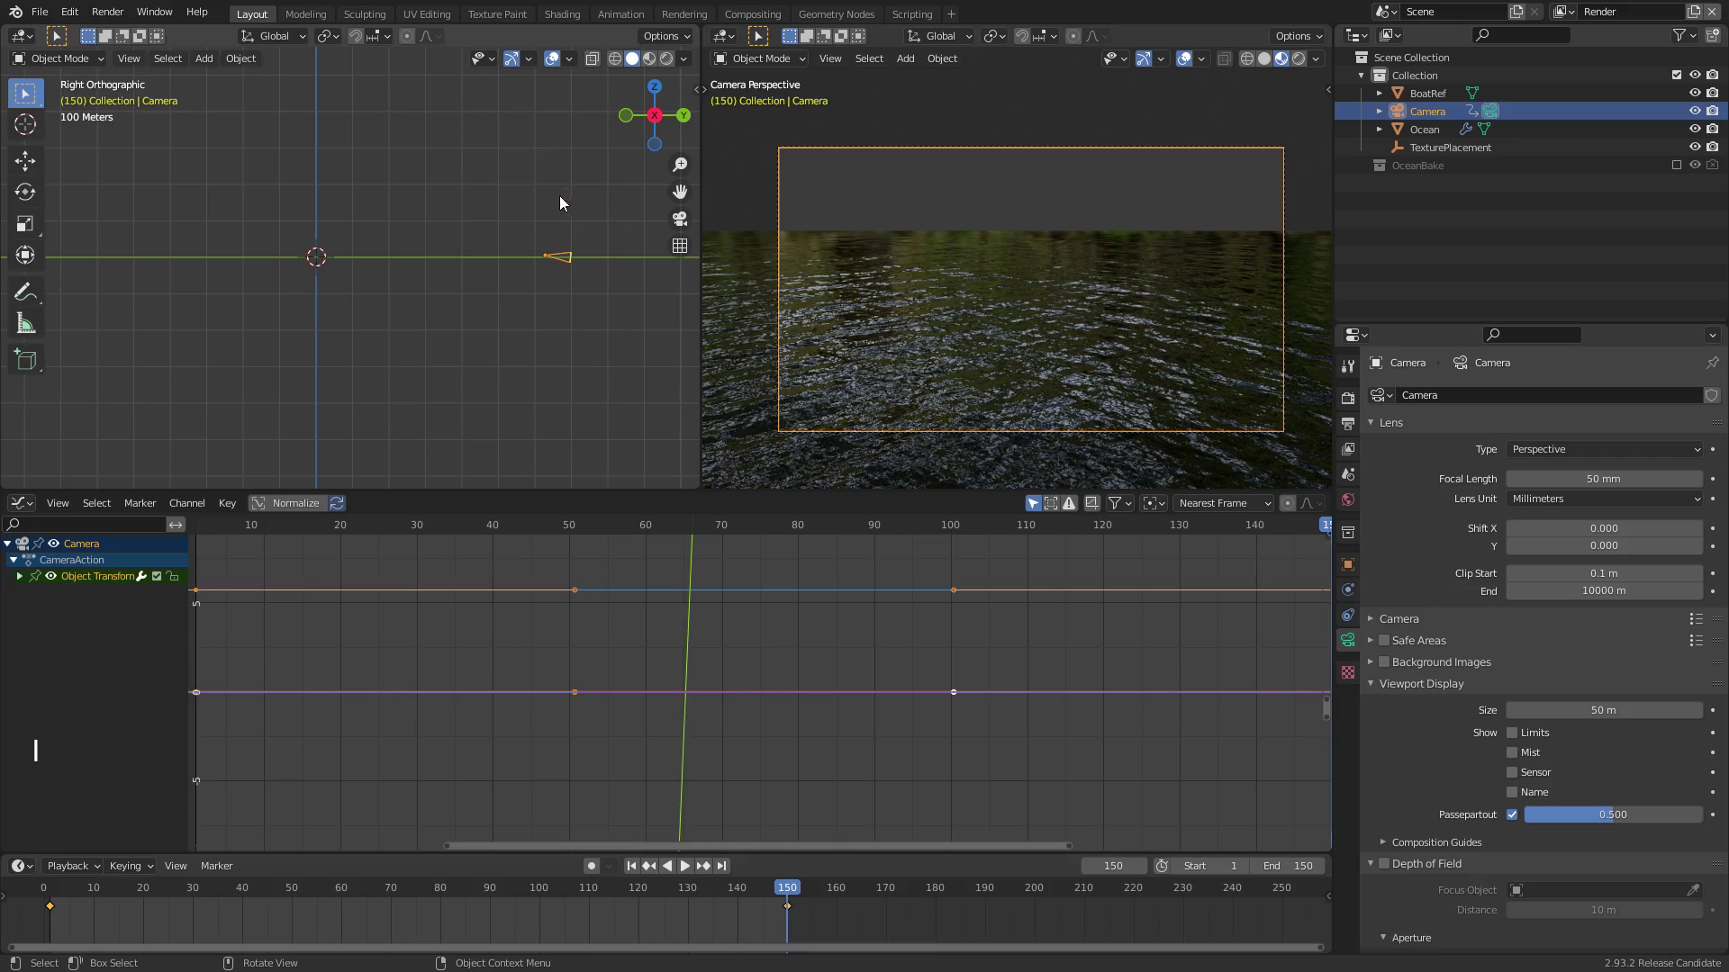
key(space)
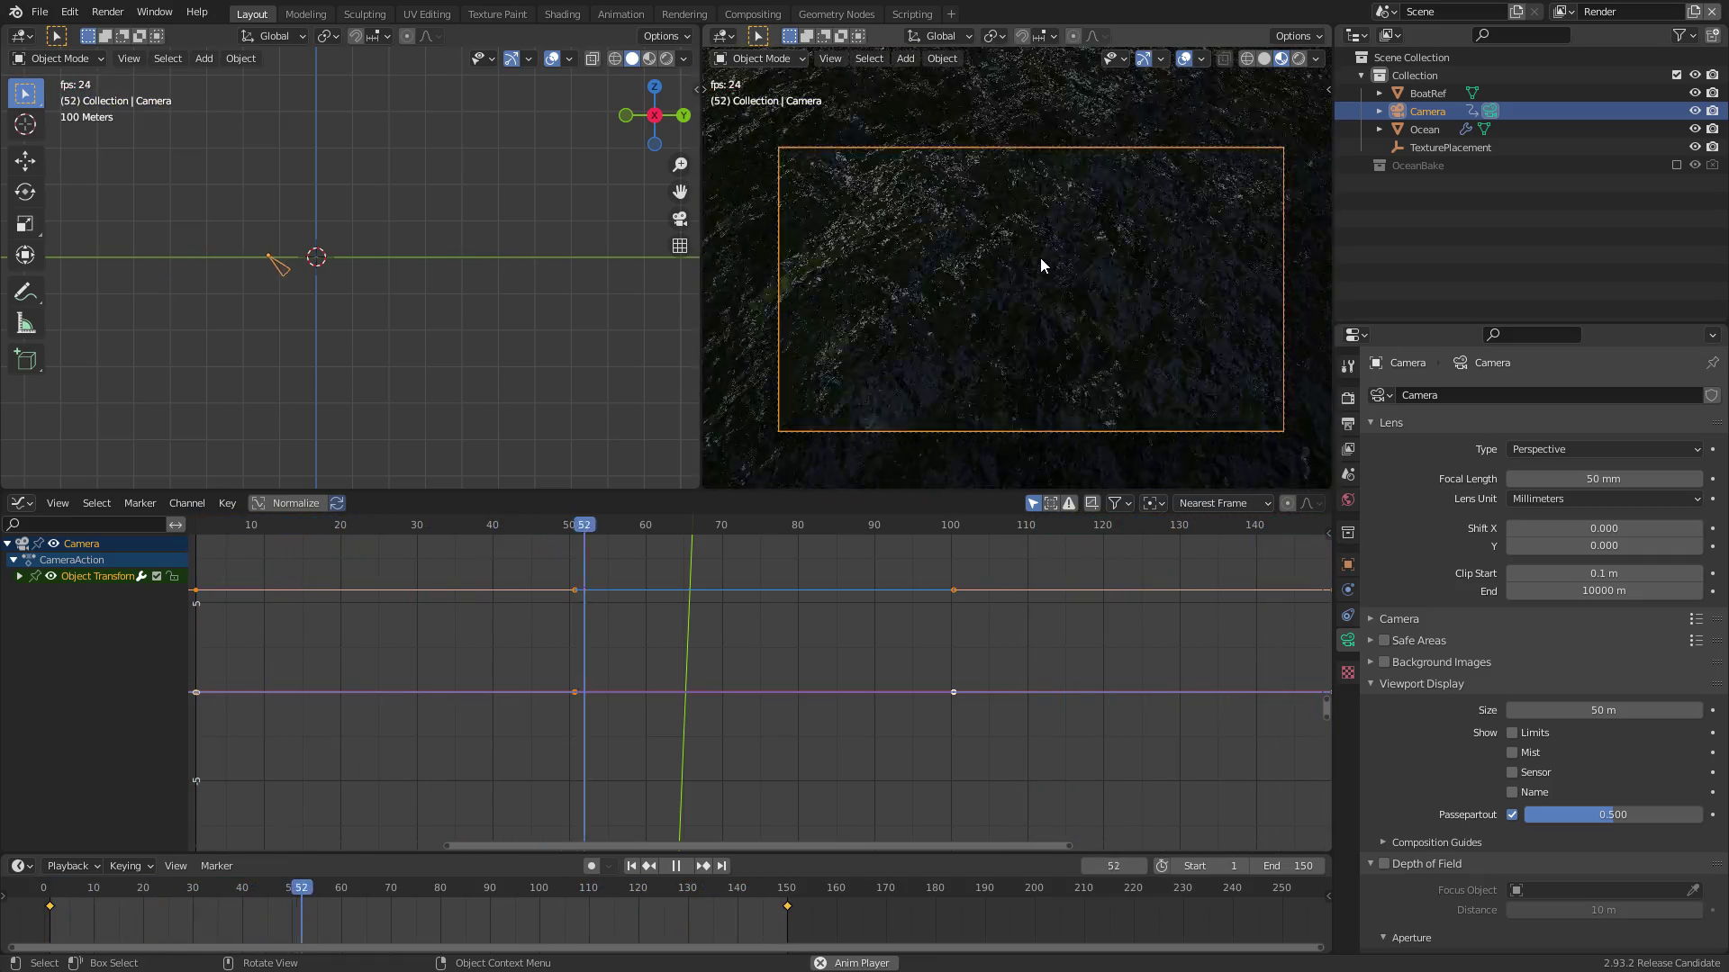
key(space)
Set the interpolation of all the Camera's keyframes to Linear and play the animation to check the constant speed
scroll(495, 677, down, 8)
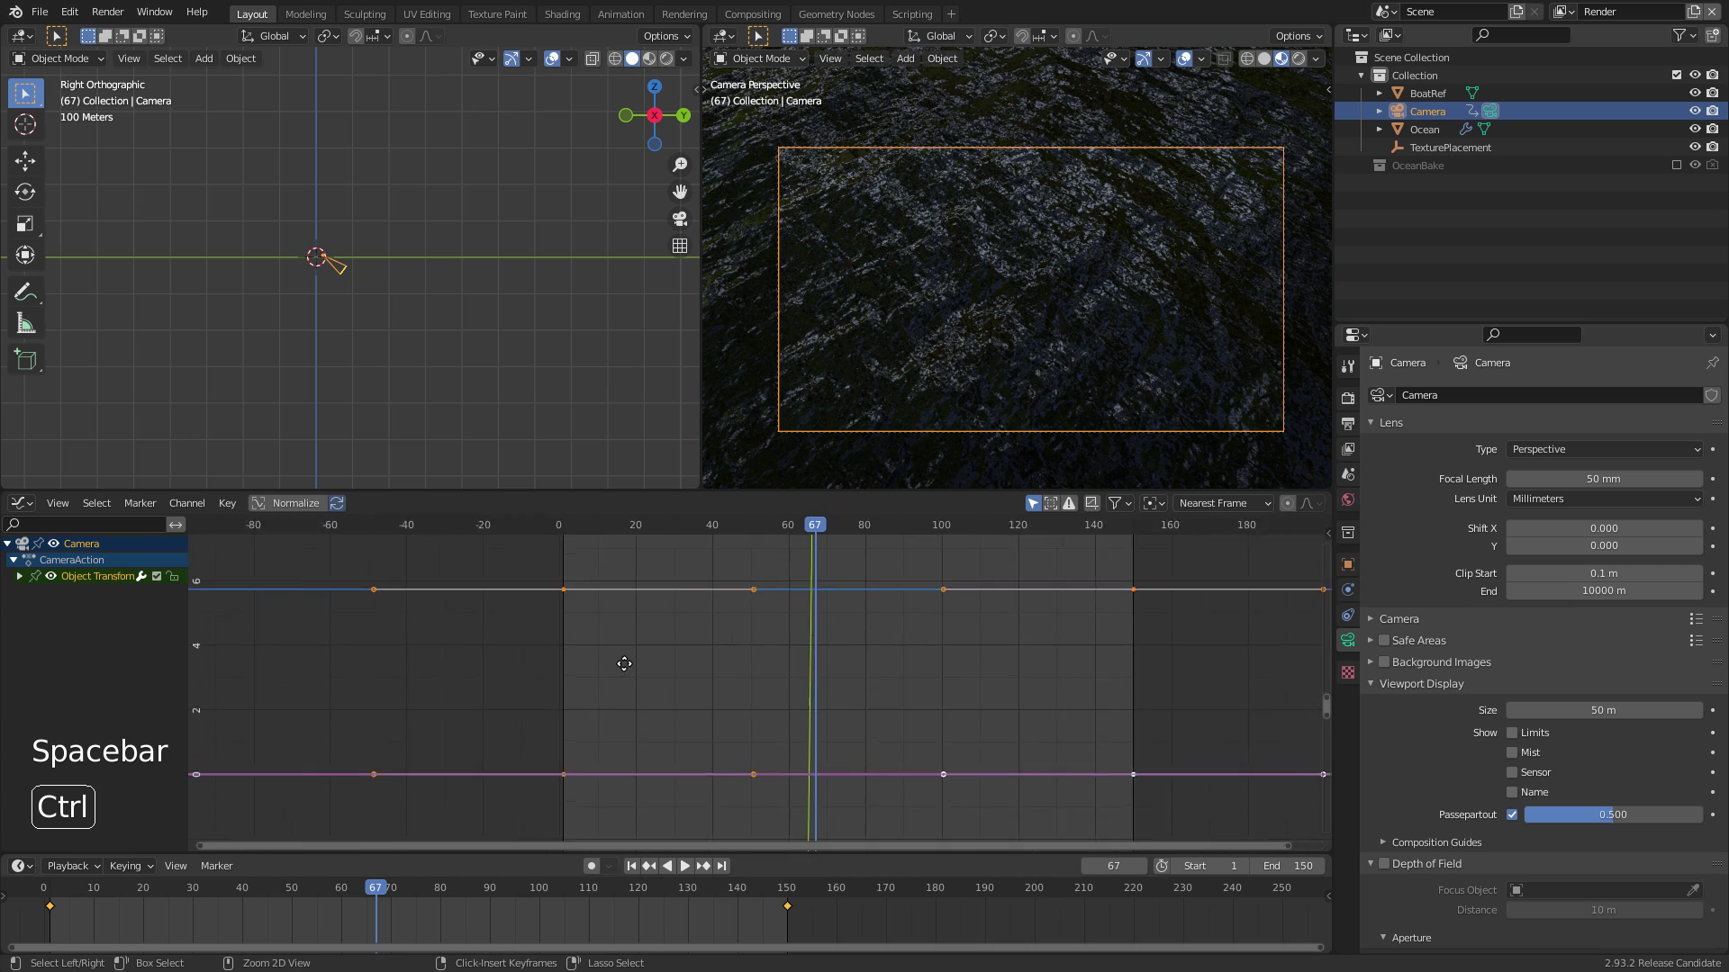
key(a)
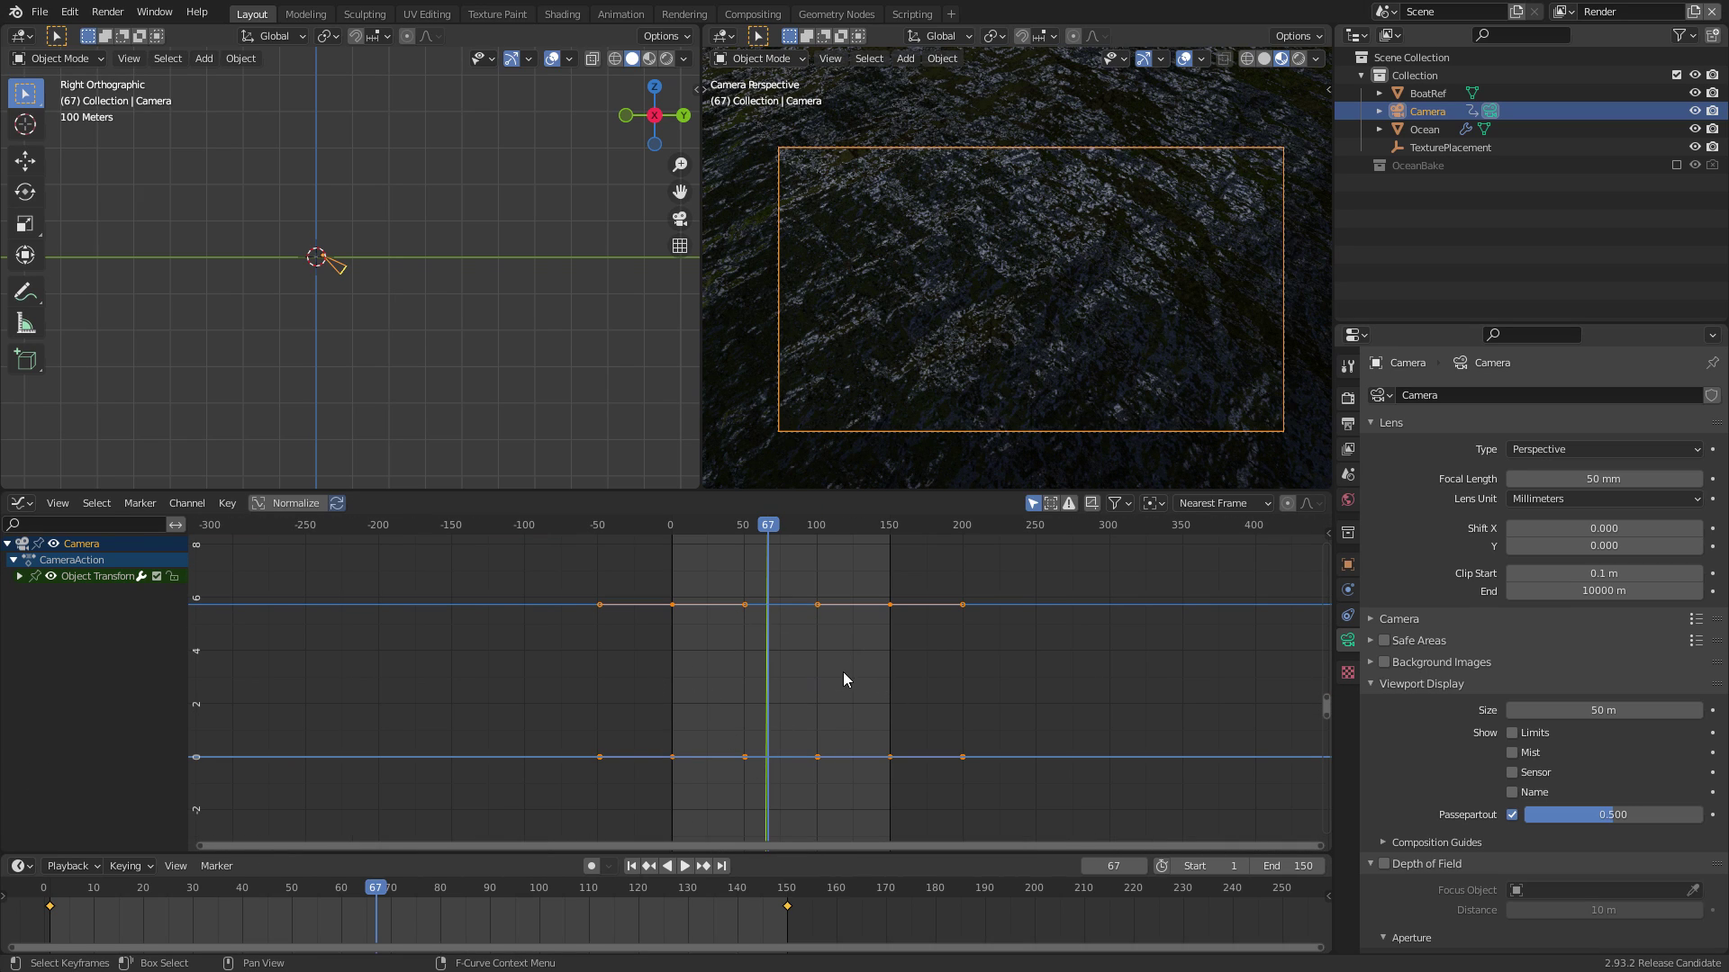
key(t)
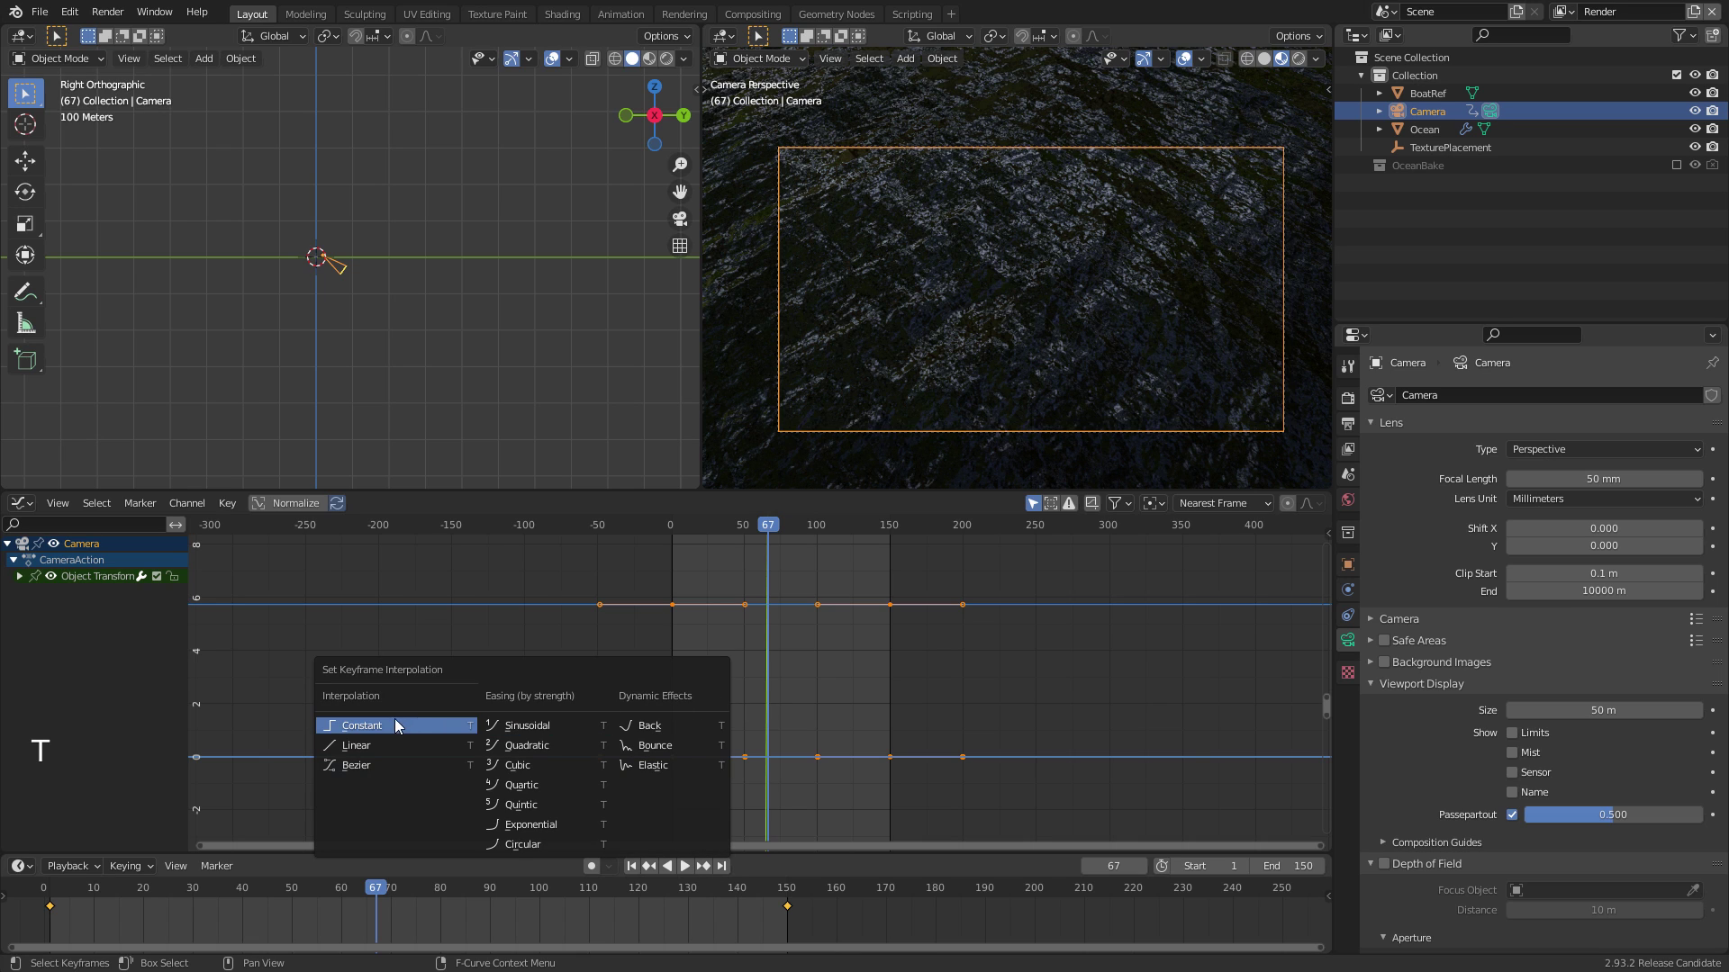
click(404, 748)
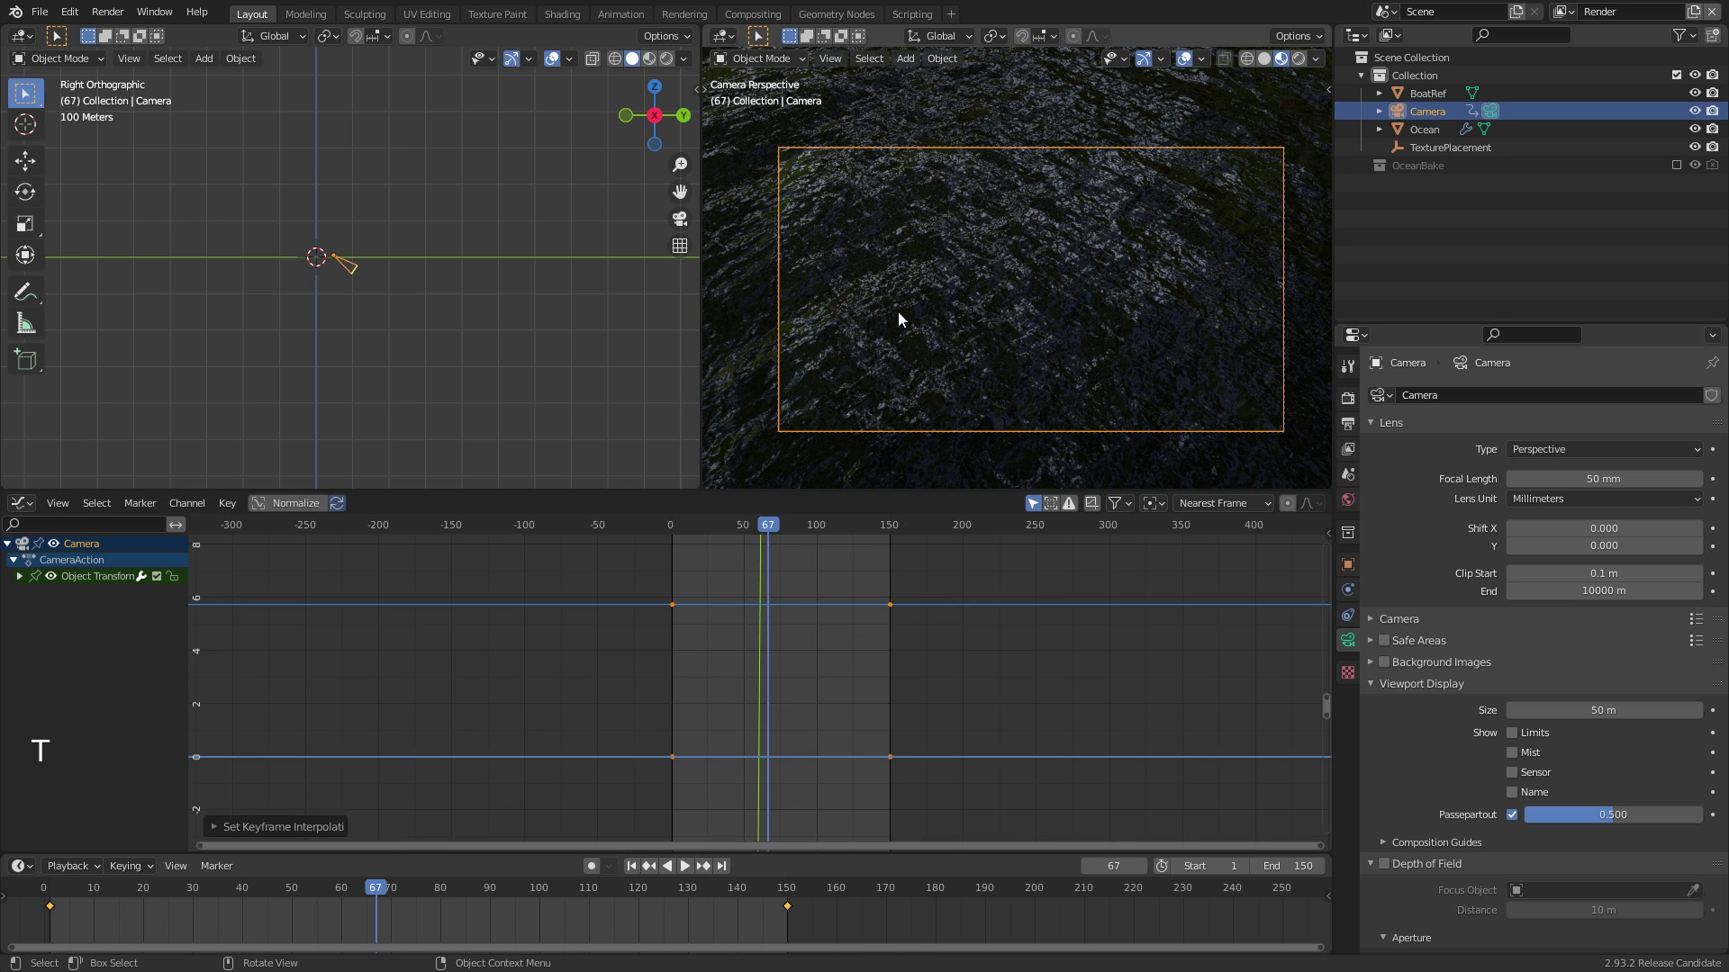
key(space)
key(space)
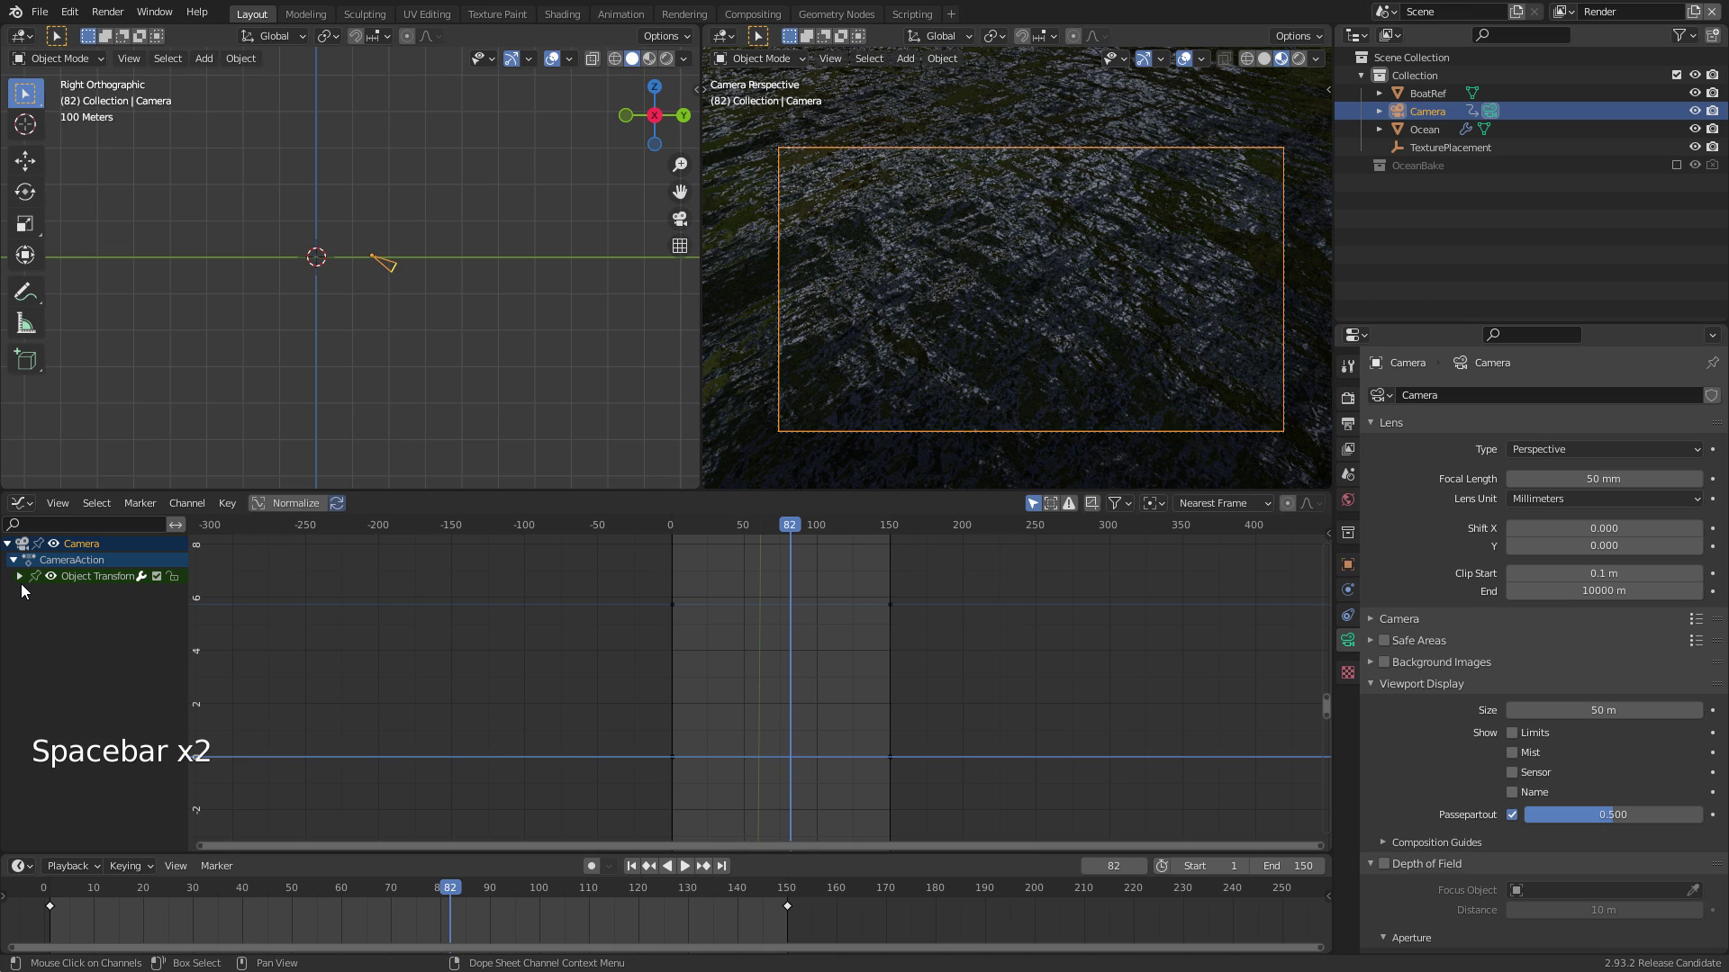
key(space)
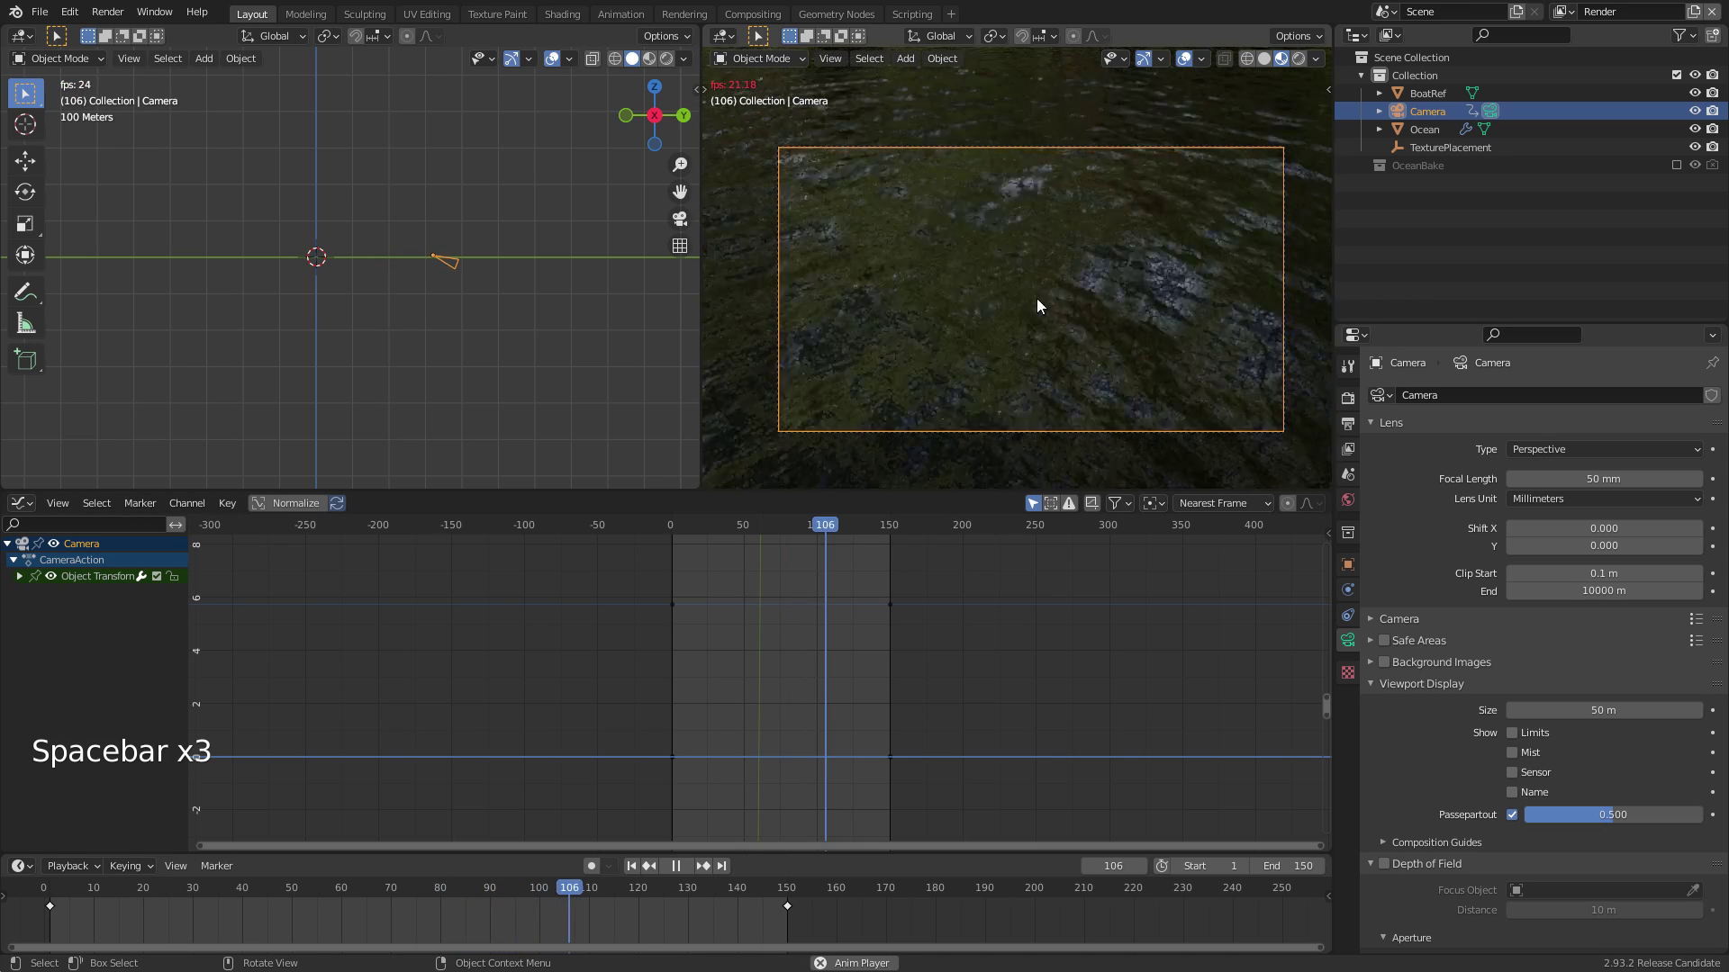
key(space)
Expand the Camera's Object Transforms channels and fit the Y Location curve in the graph to examine it
click(18, 577)
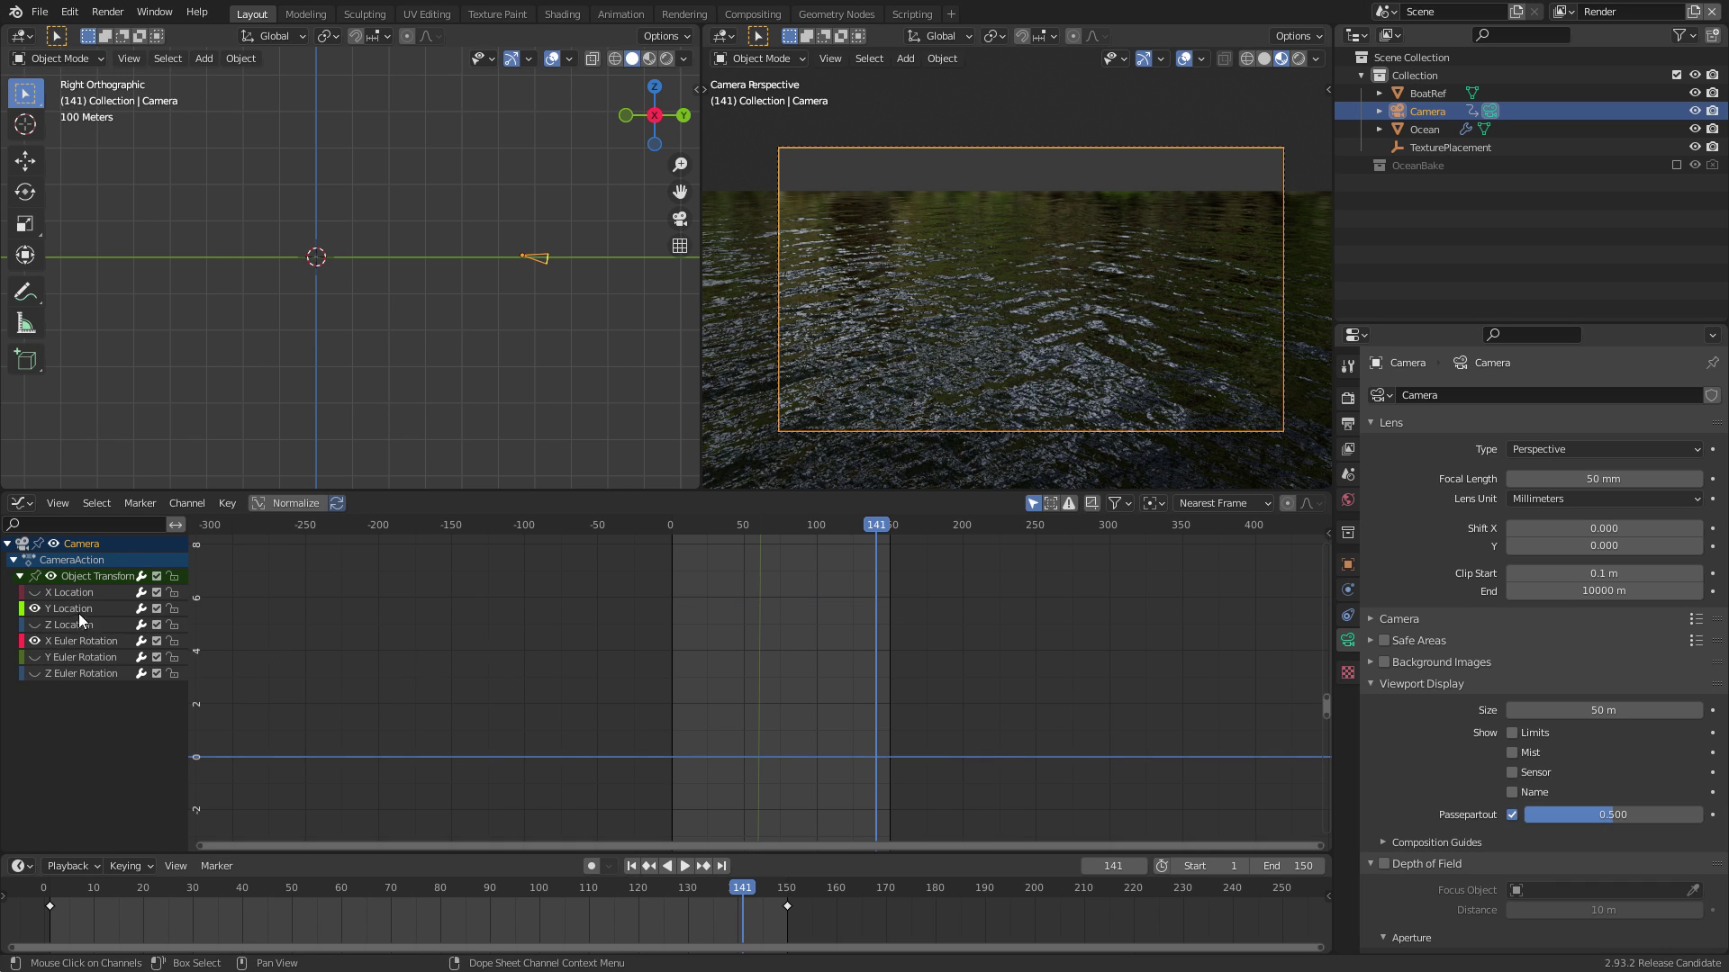
middle_drag(586, 672, 625, 635)
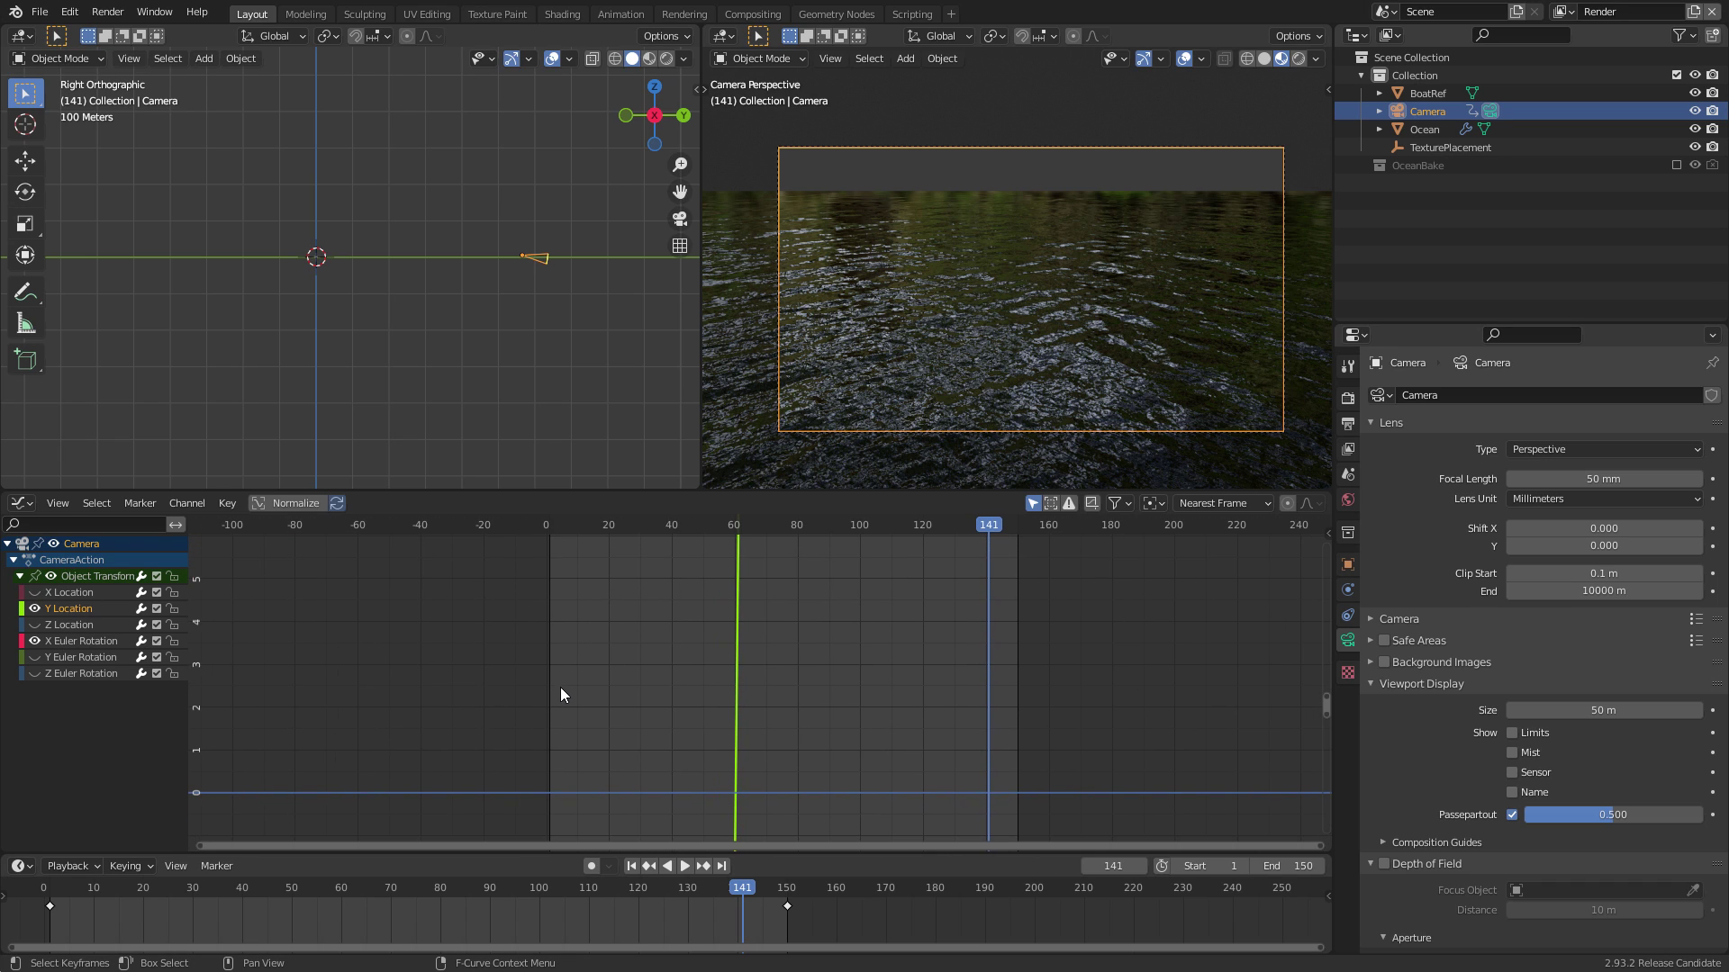
key(Home)
ctrl+middle_drag(942, 710, 840, 718)
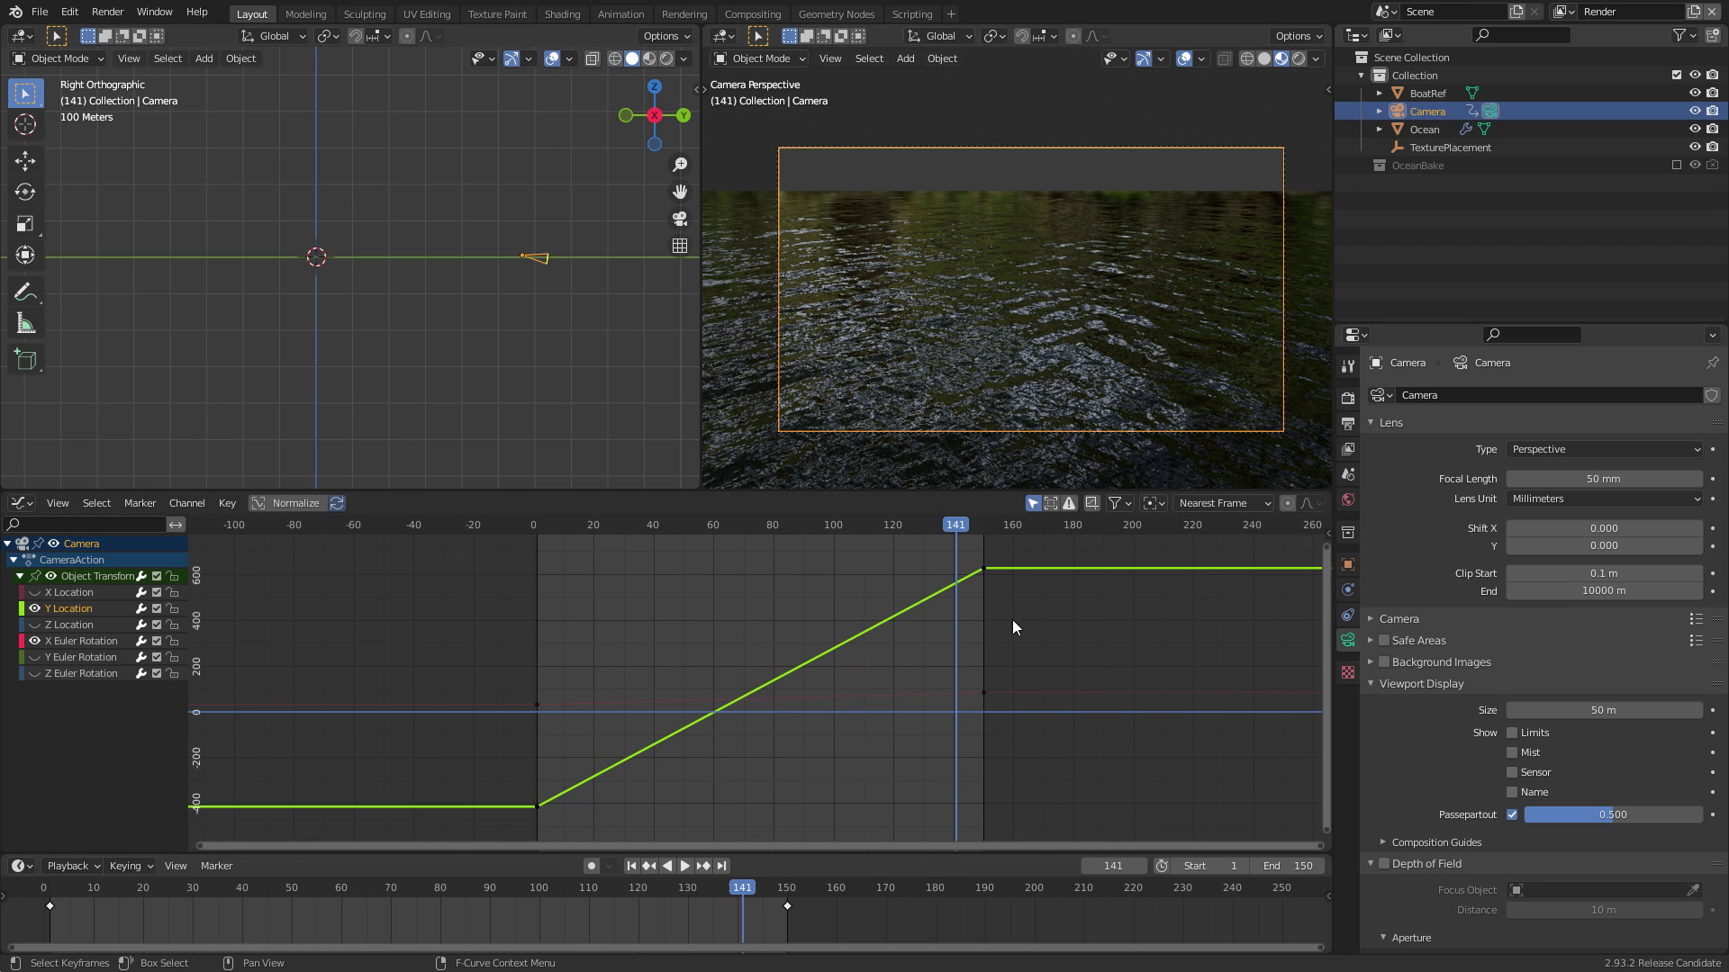
Move the end keyframe of the Camera's X Euler Rotation curve back in time to about frame 74, keeping its value
click(84, 640)
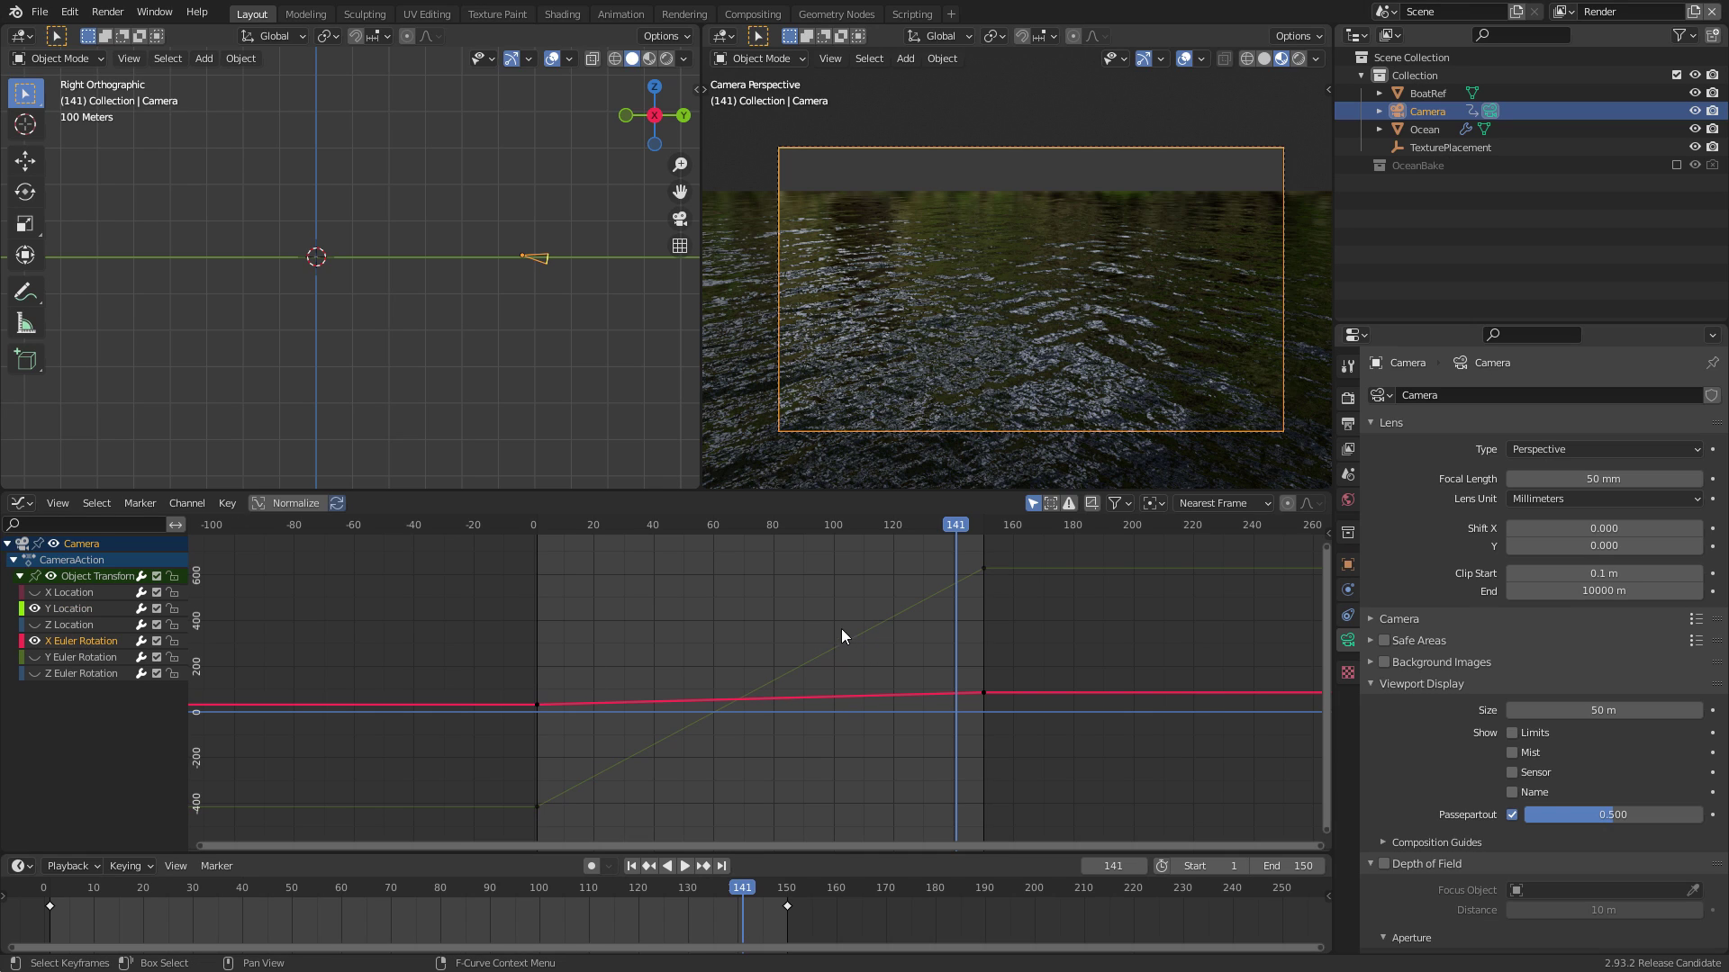
key(Home)
ctrl+middle_drag(821, 695, 804, 662)
shift+middle_drag(804, 661, 820, 622)
mouse_move(811, 662)
ctrl+middle_down()
mouse_move(805, 636)
mouse_move(791, 665)
ctrl+middle_up()
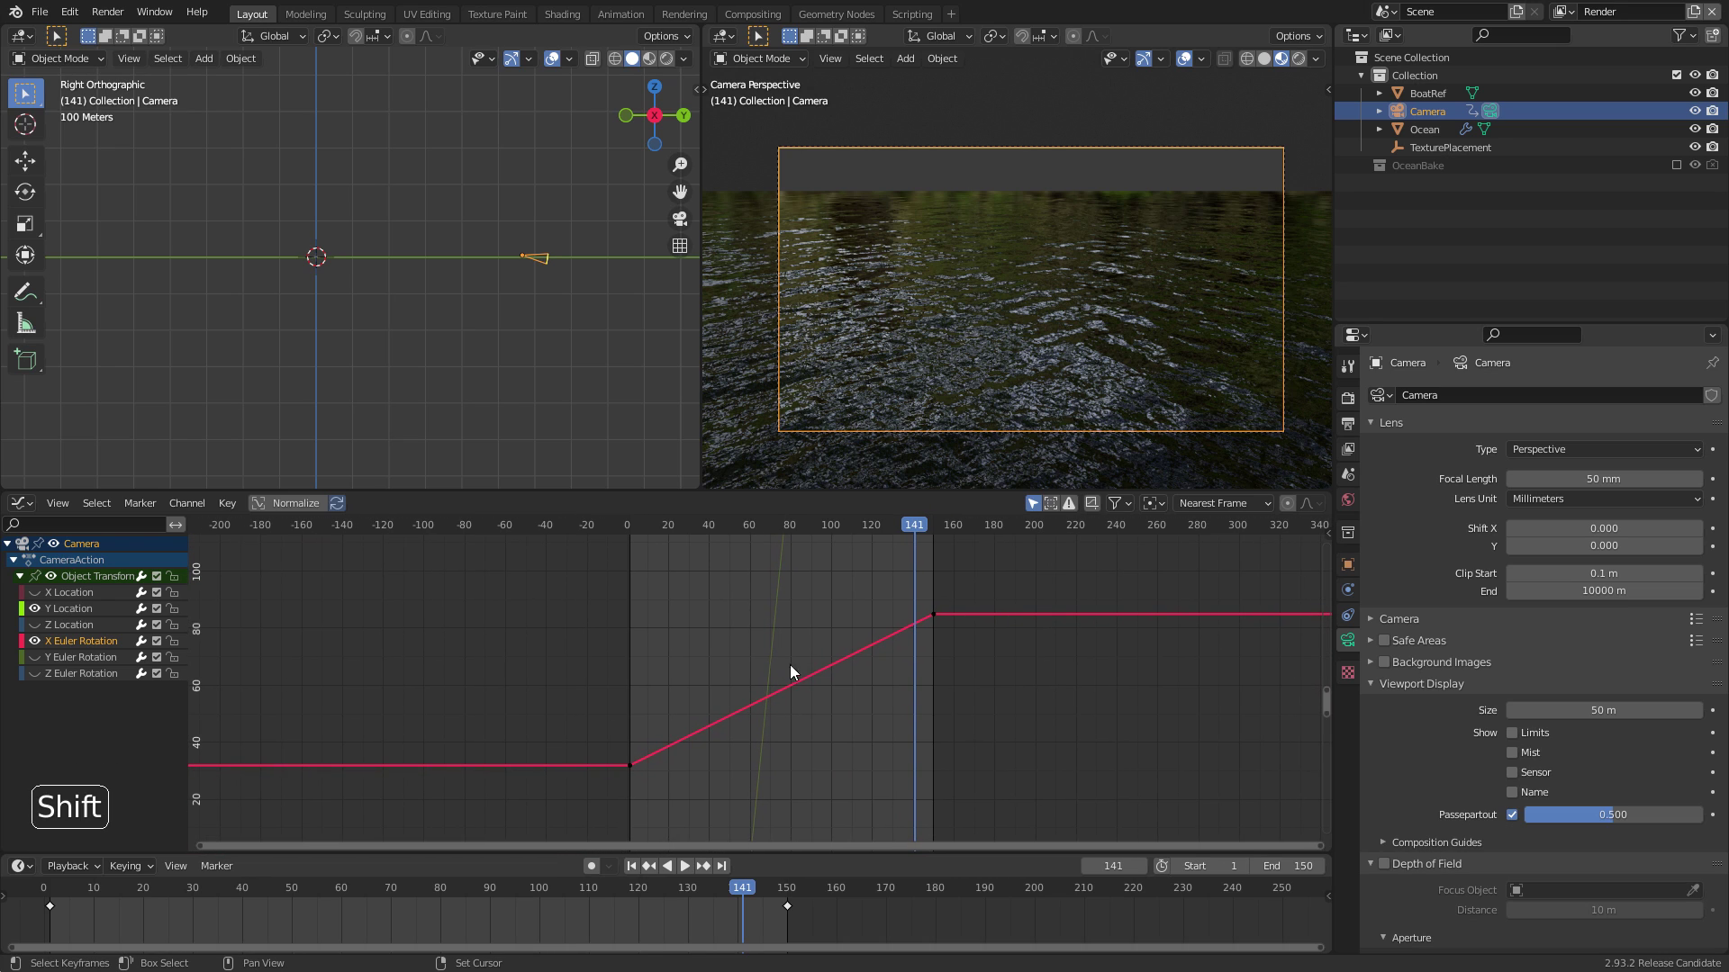
drag(984, 586, 897, 657)
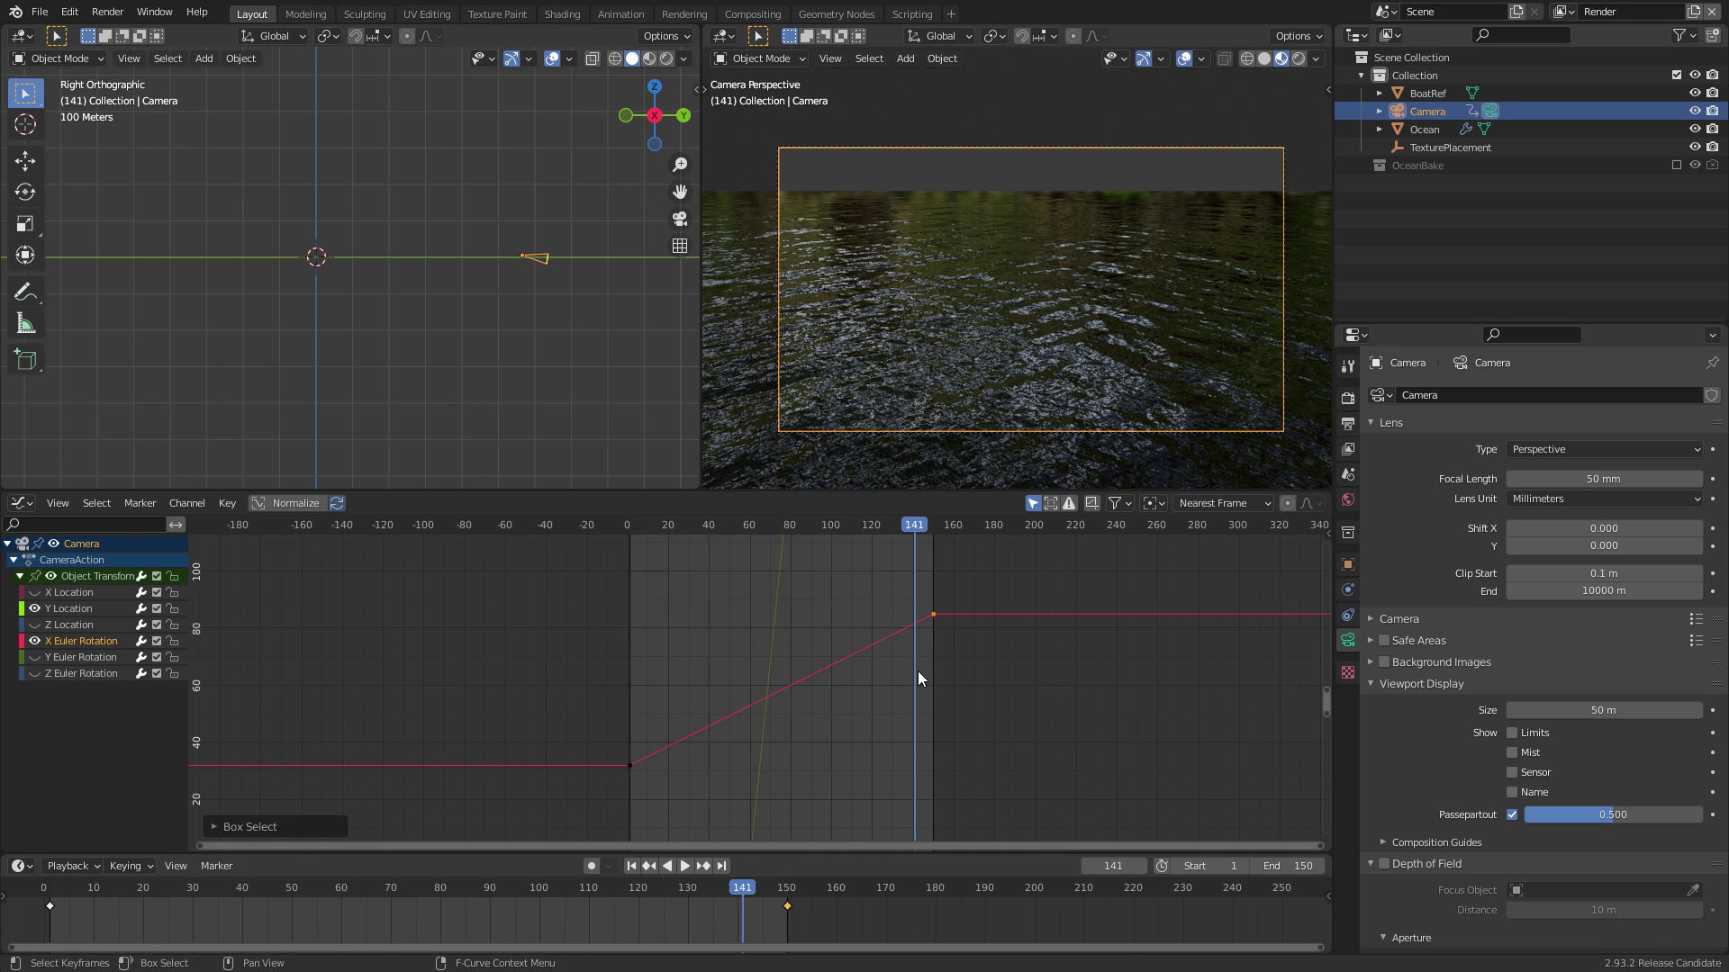
key(g)
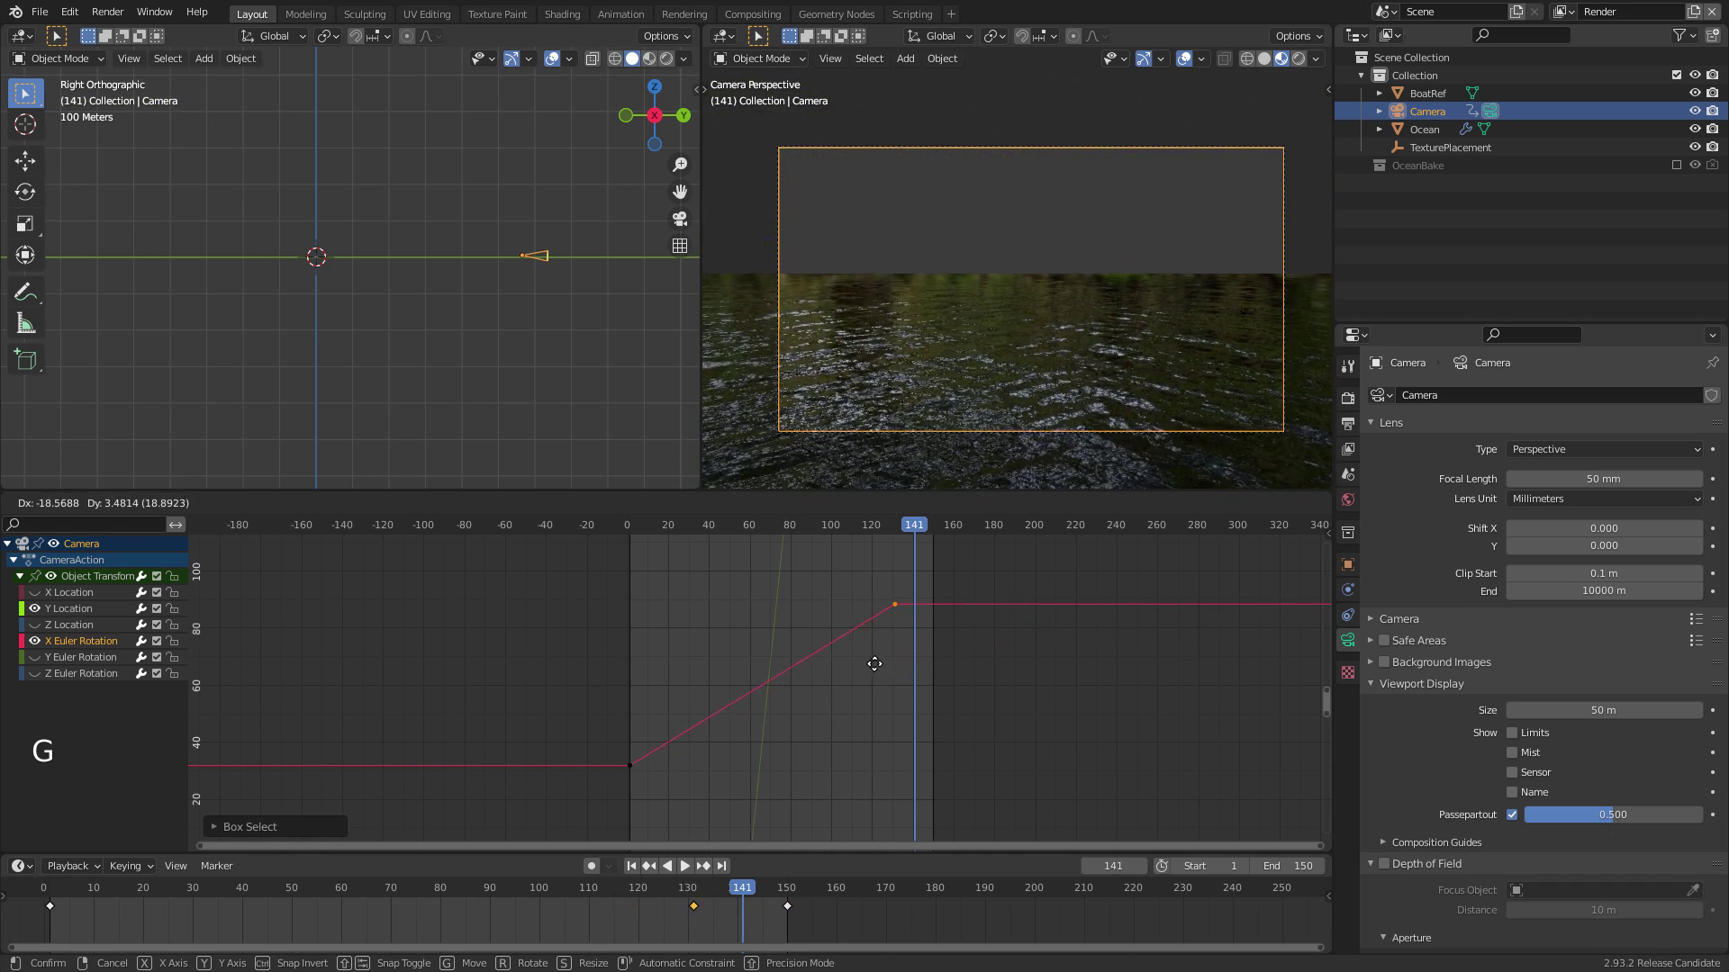
key(x)
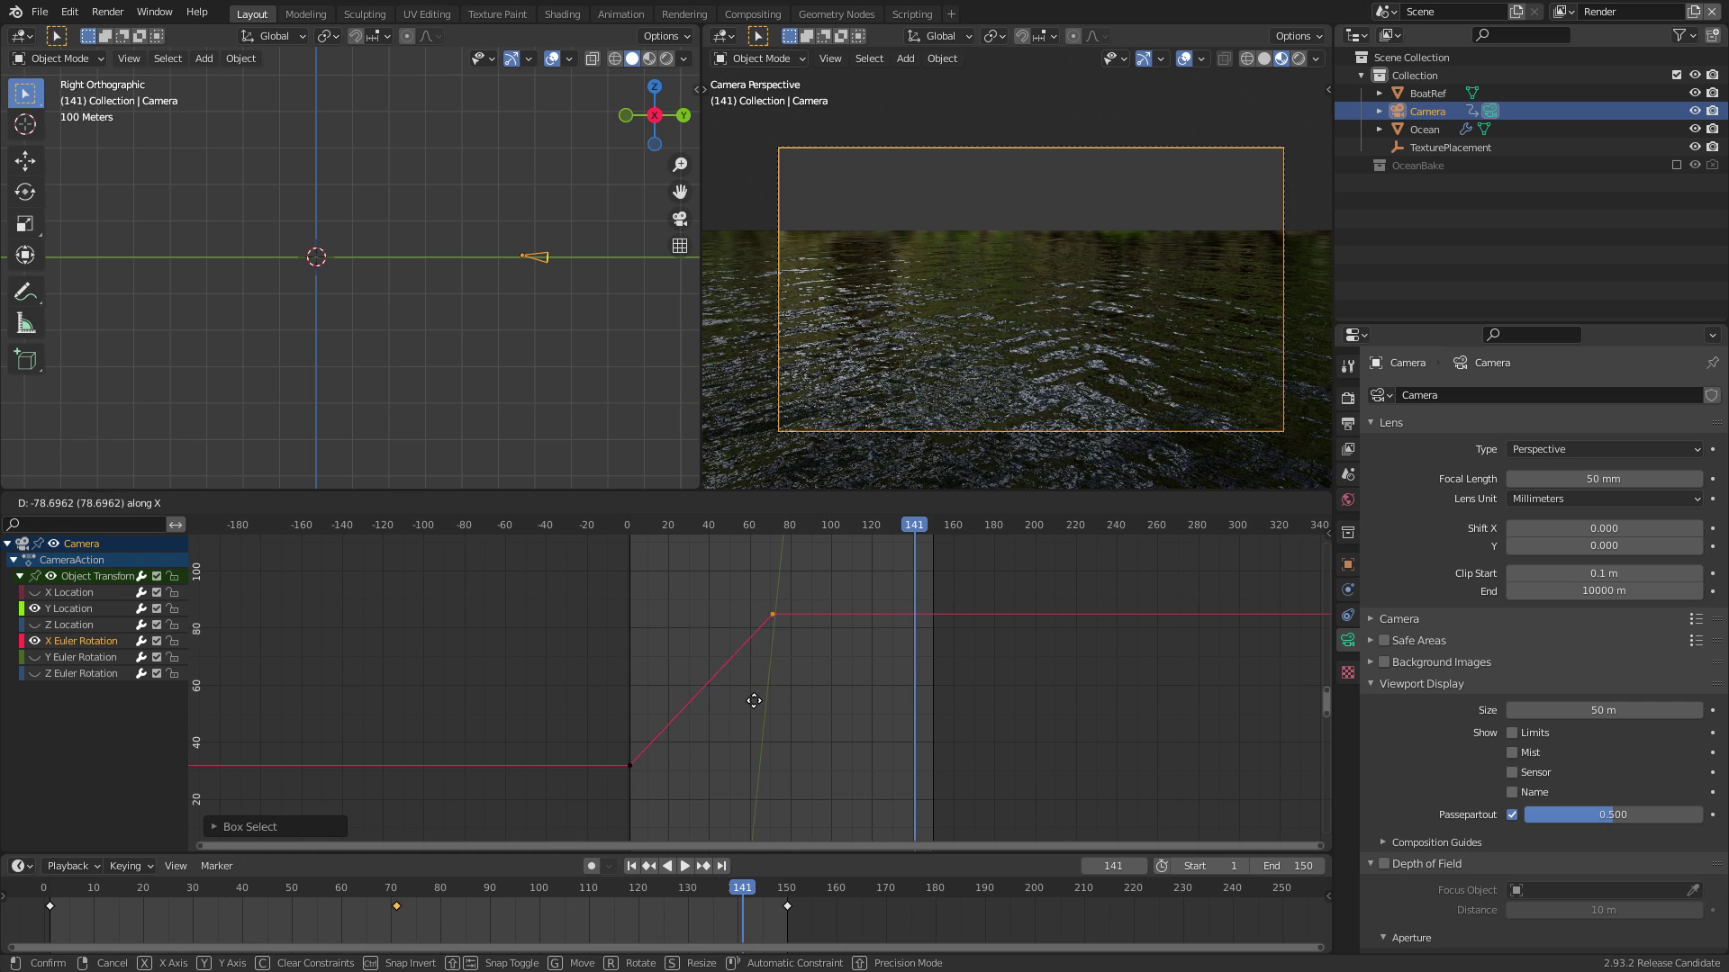
click(758, 699)
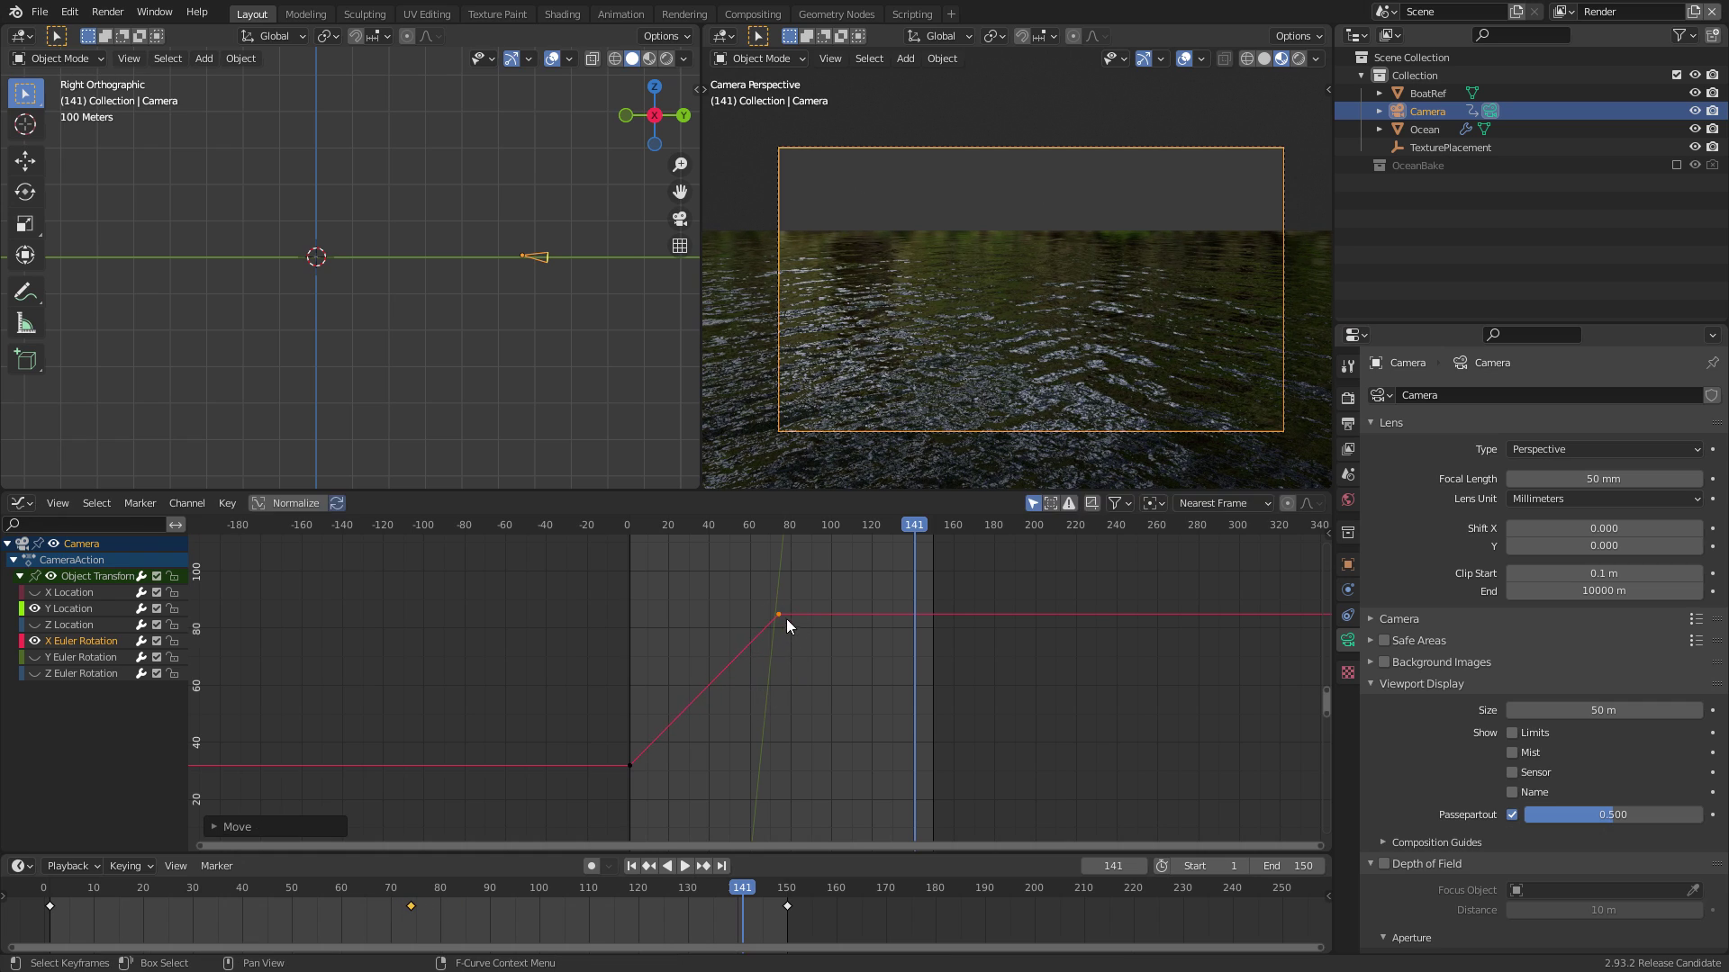
Set both X Euler Rotation keyframes to Bezier, steepen the first keyframe's handle for a quick start, and play the animation
drag(822, 580, 598, 809)
key(t)
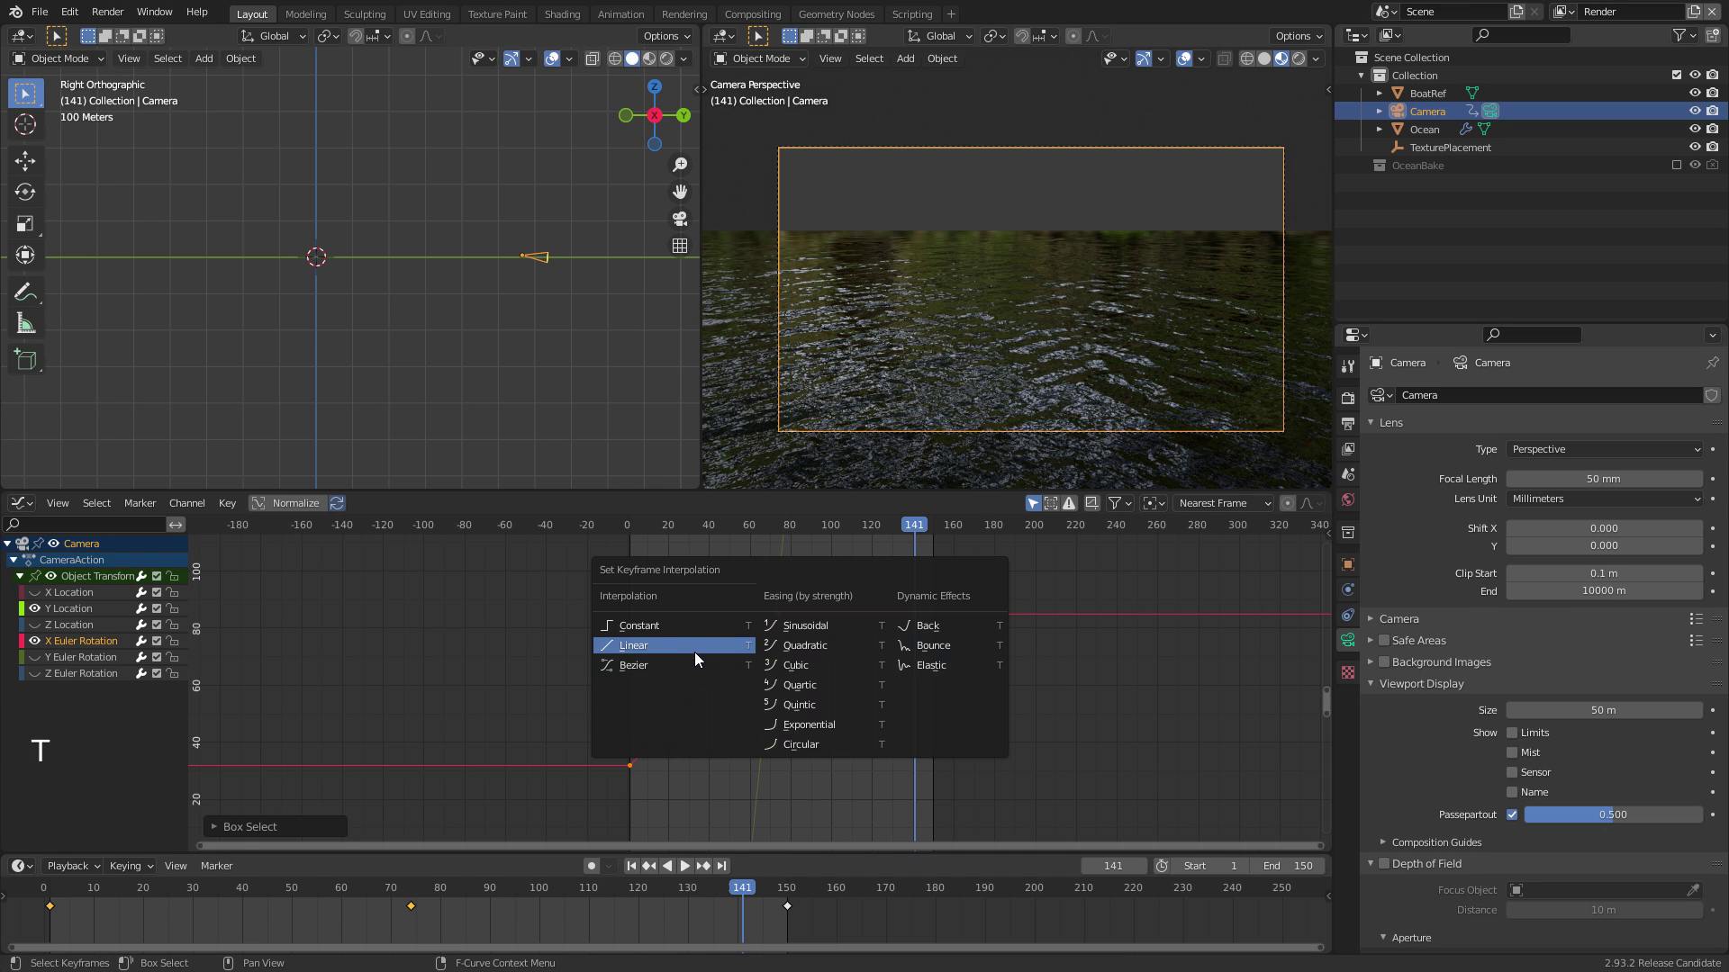
click(690, 663)
drag(728, 714, 658, 719)
key(space)
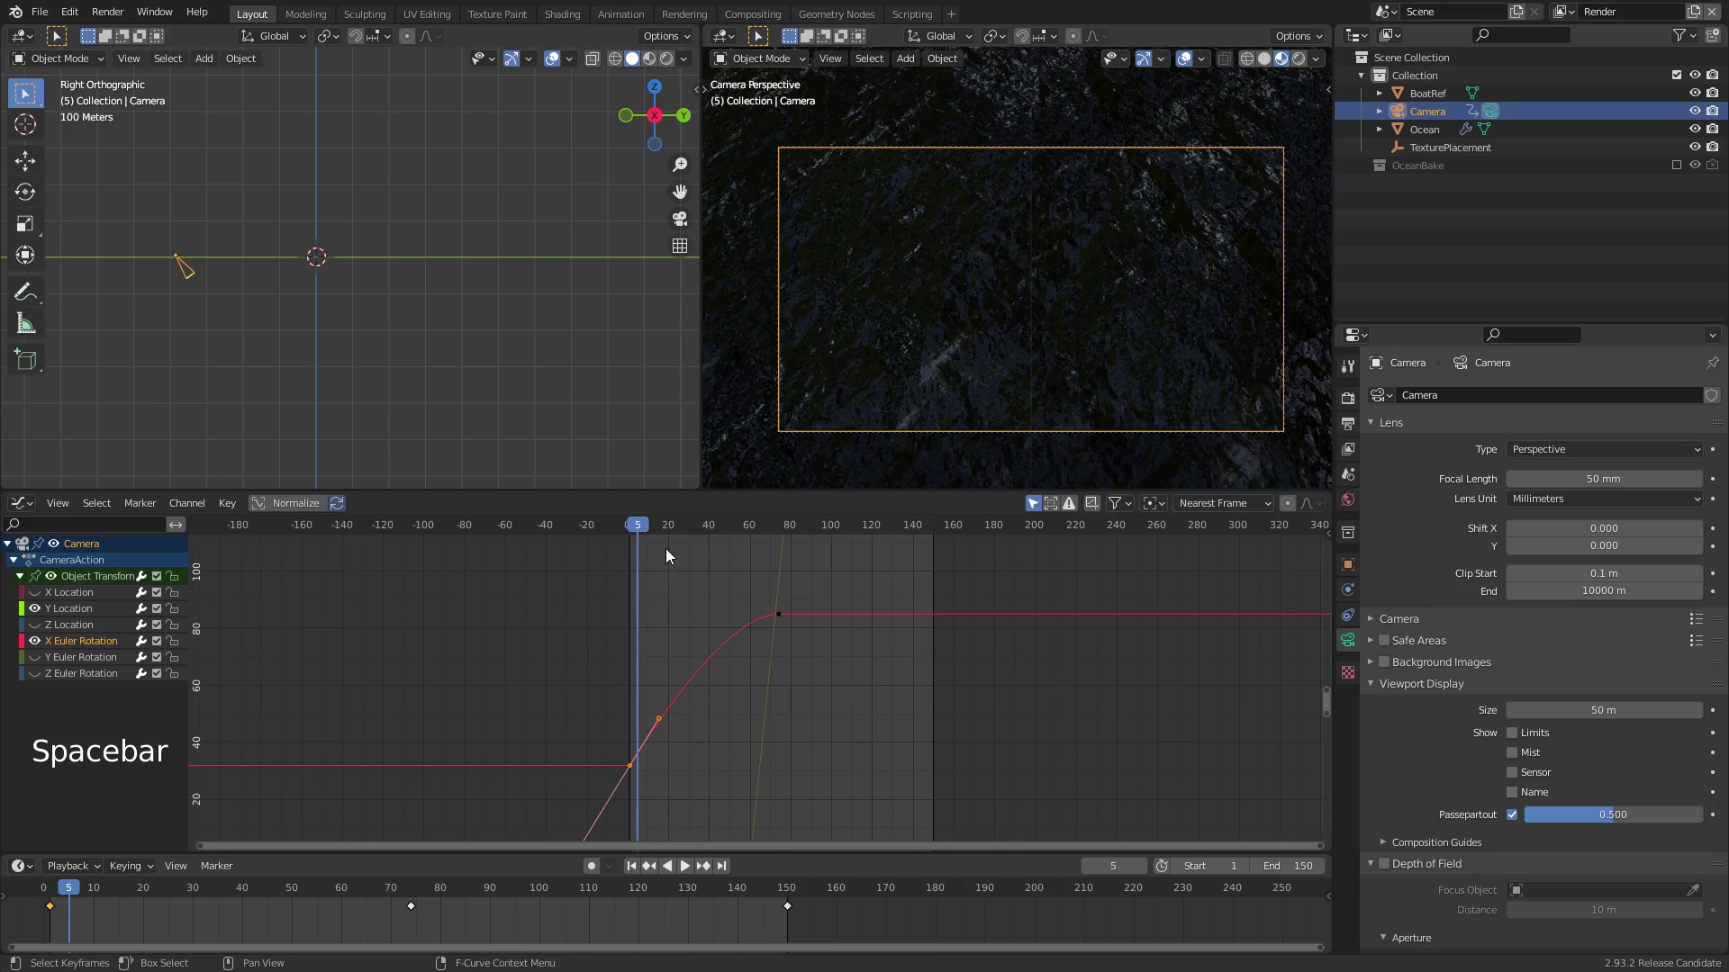
key(space)
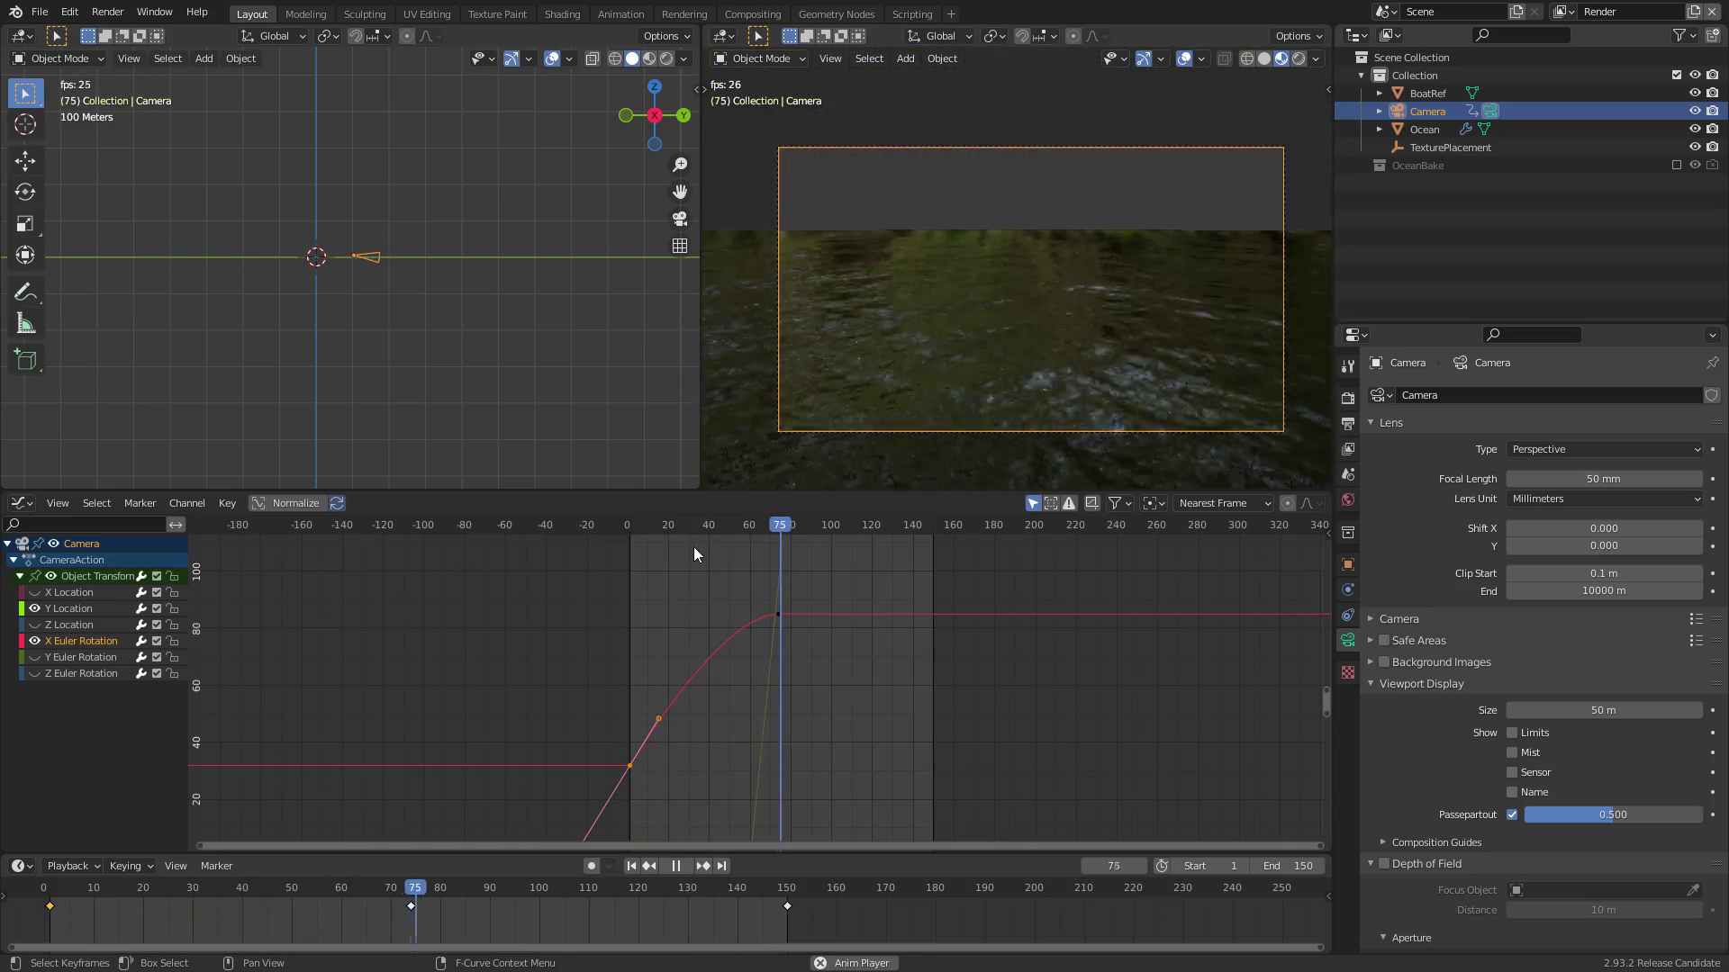
key(space)
Insert a rotation keyframe for the Camera at frame 117
drag(836, 530, 754, 638)
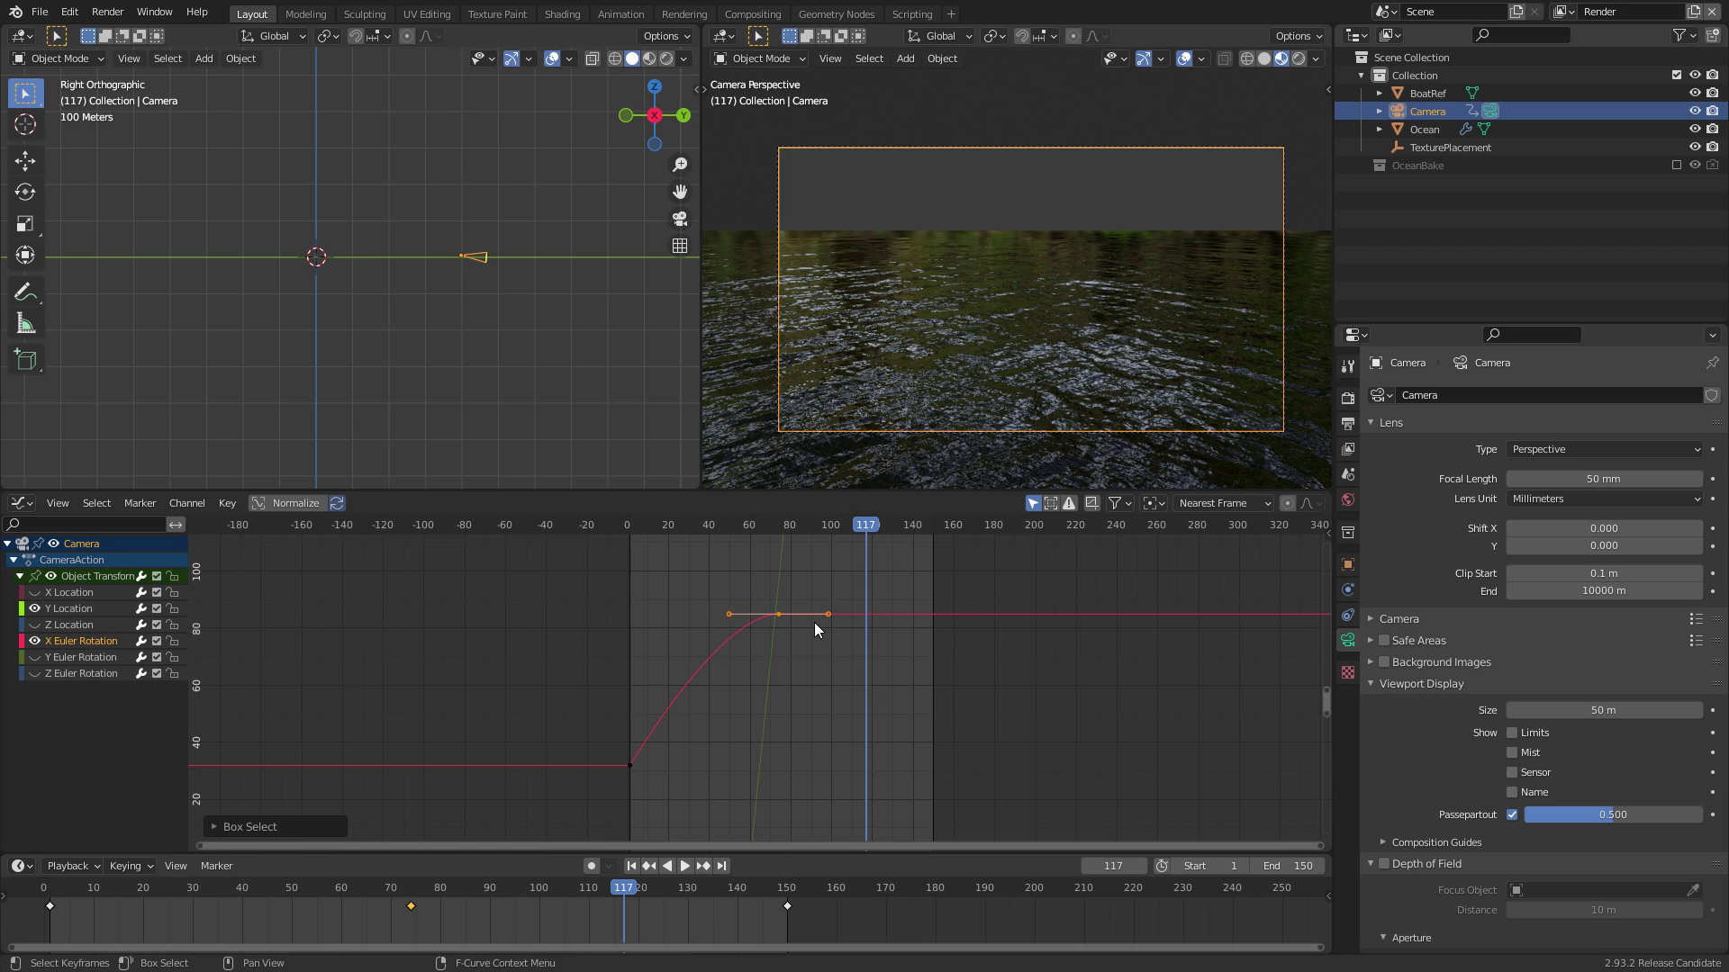
key(i)
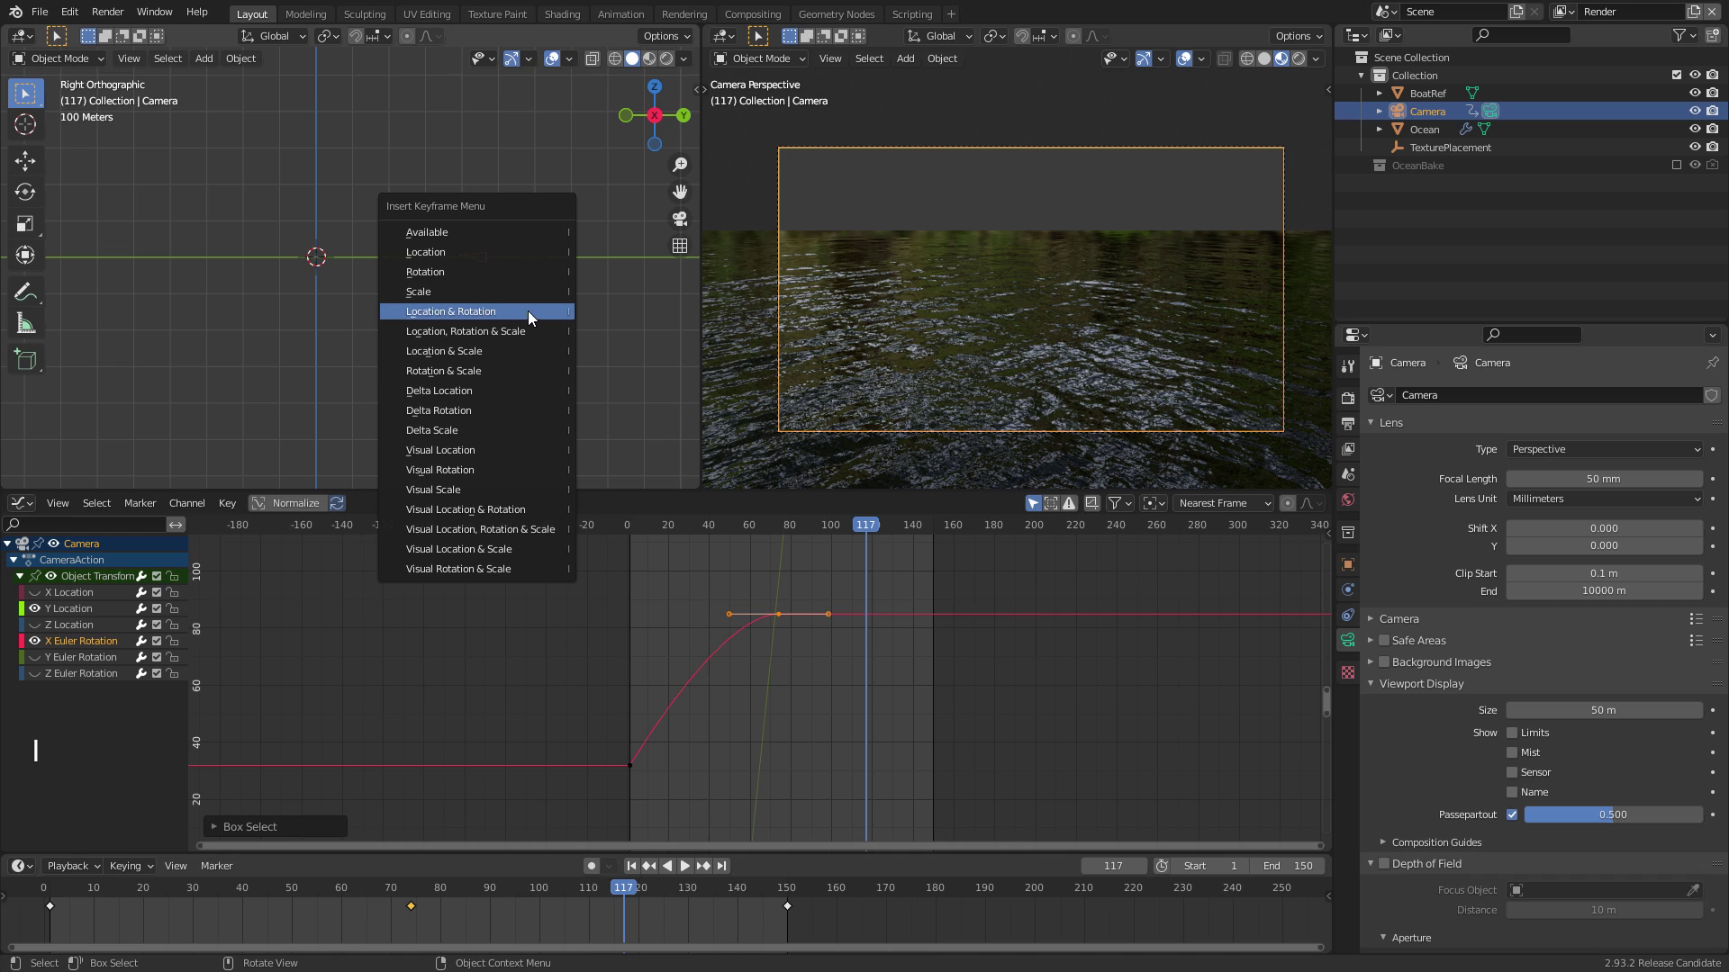
click(490, 274)
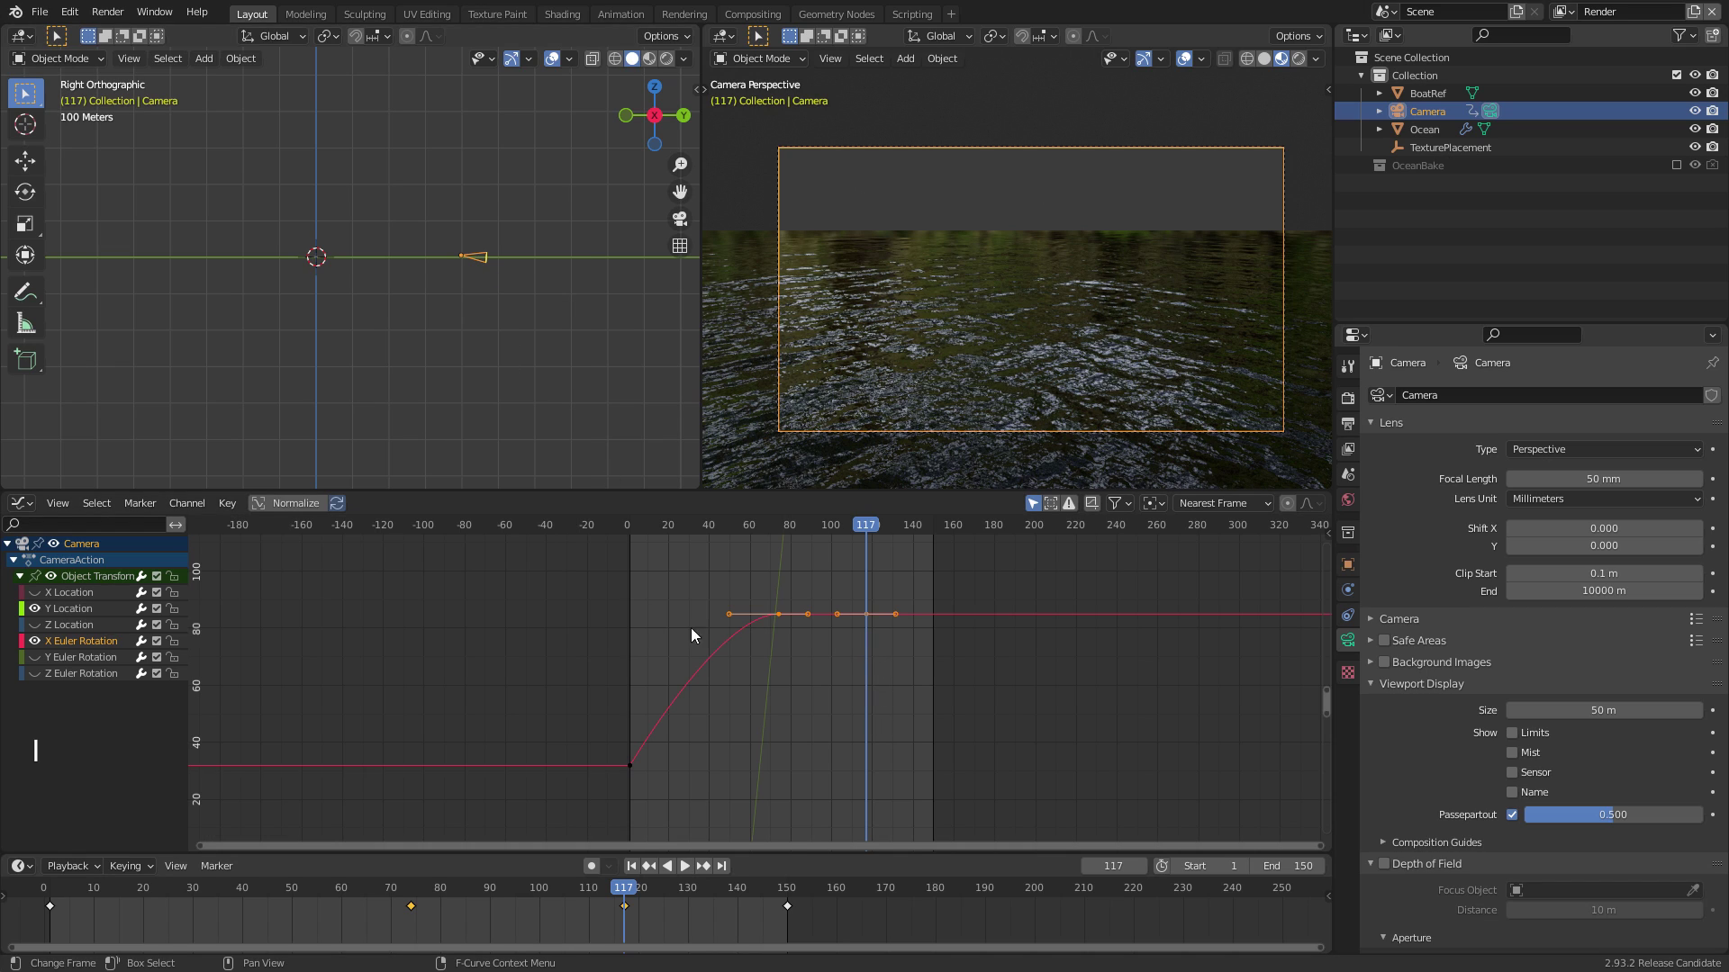
drag(872, 641, 836, 583)
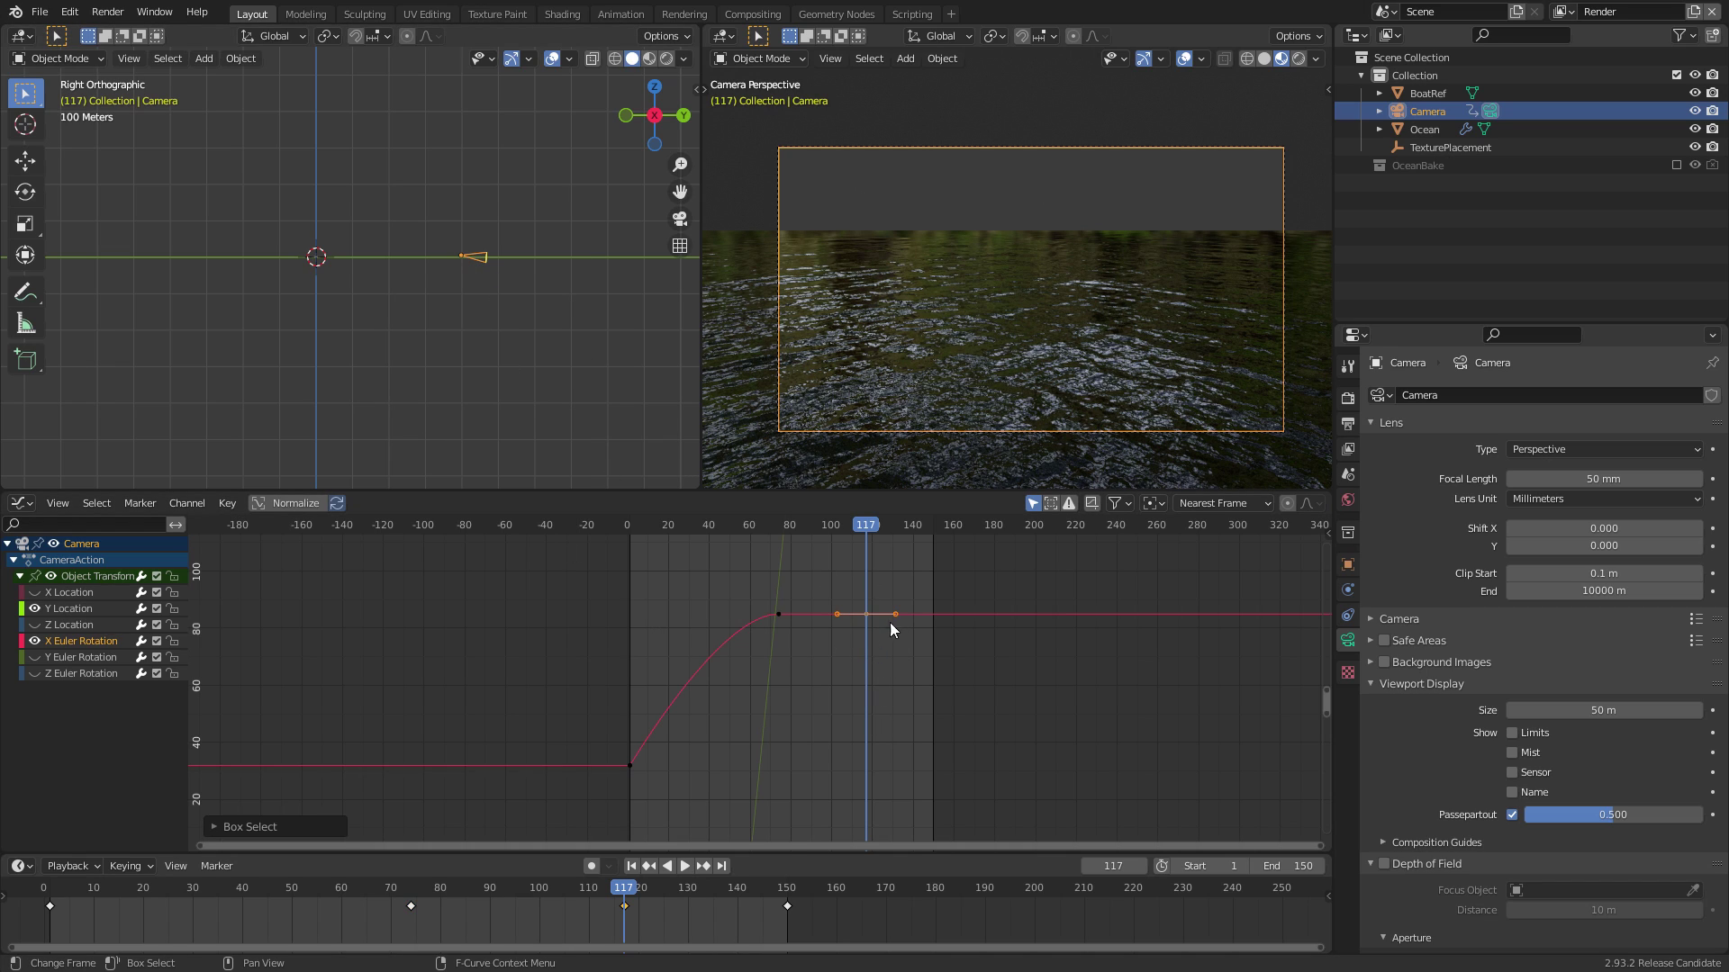
key(g)
key(shift)
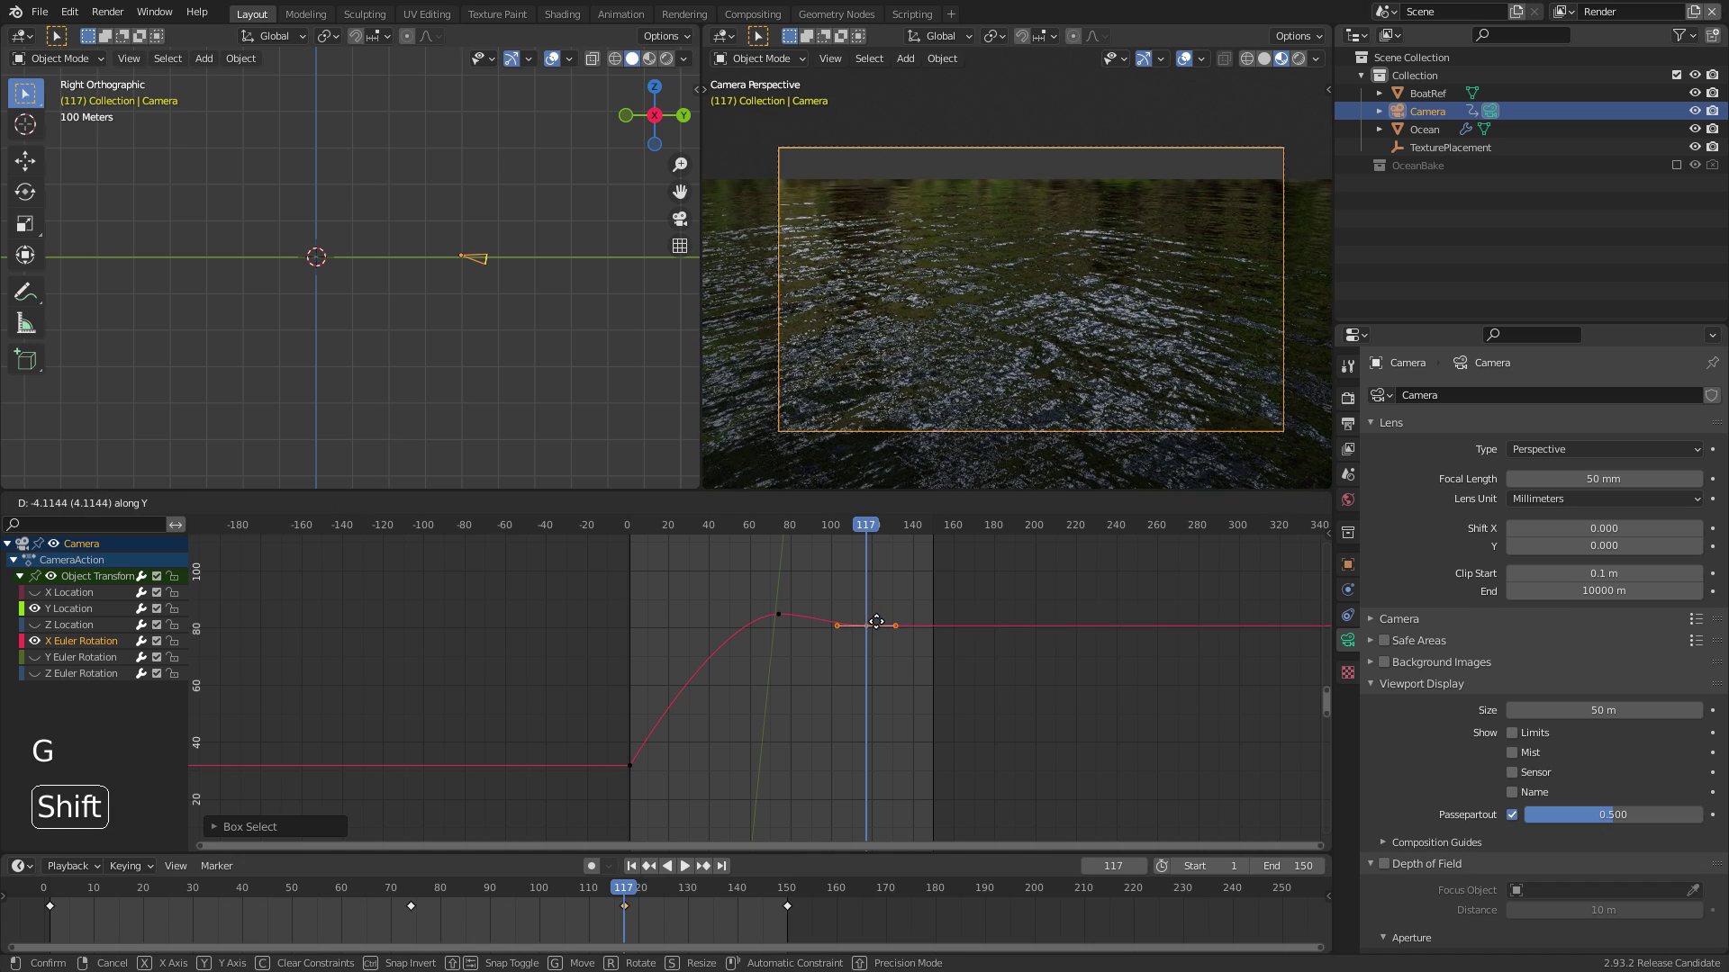
click(894, 618)
Raise the X Euler Rotation keyframe near frame 74 slightly above the one at frame 117, and play the animation from the start
drag(798, 650, 747, 585)
key(g)
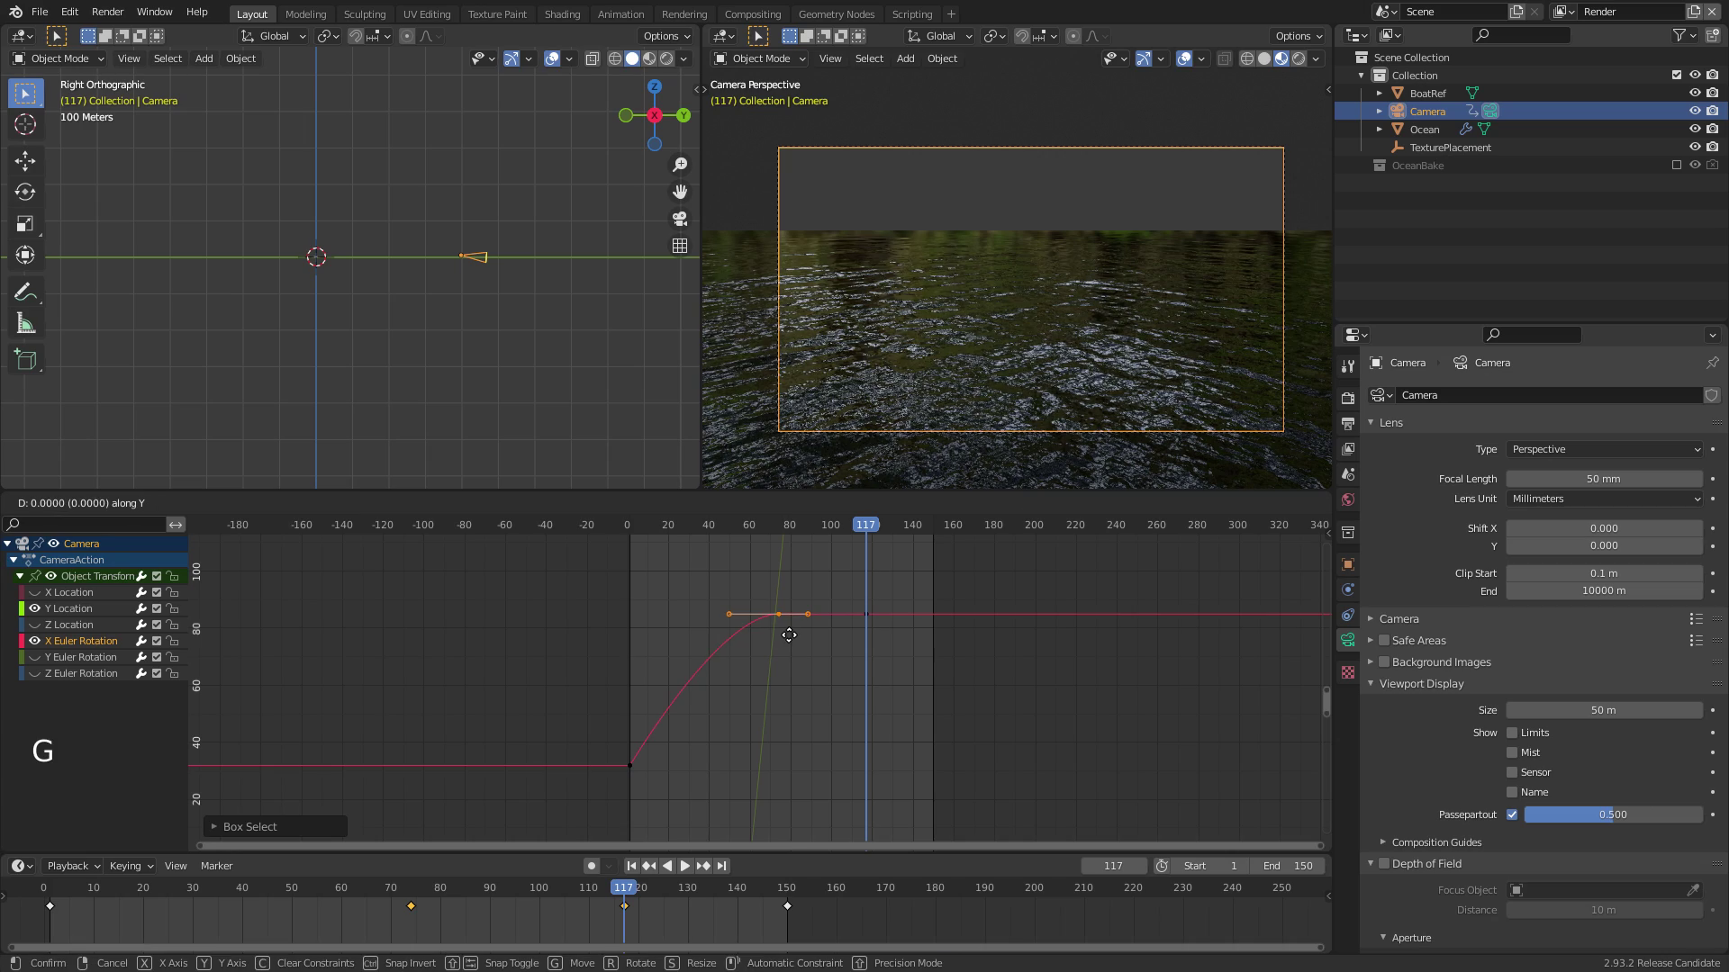
click(799, 566)
drag(792, 525, 757, 529)
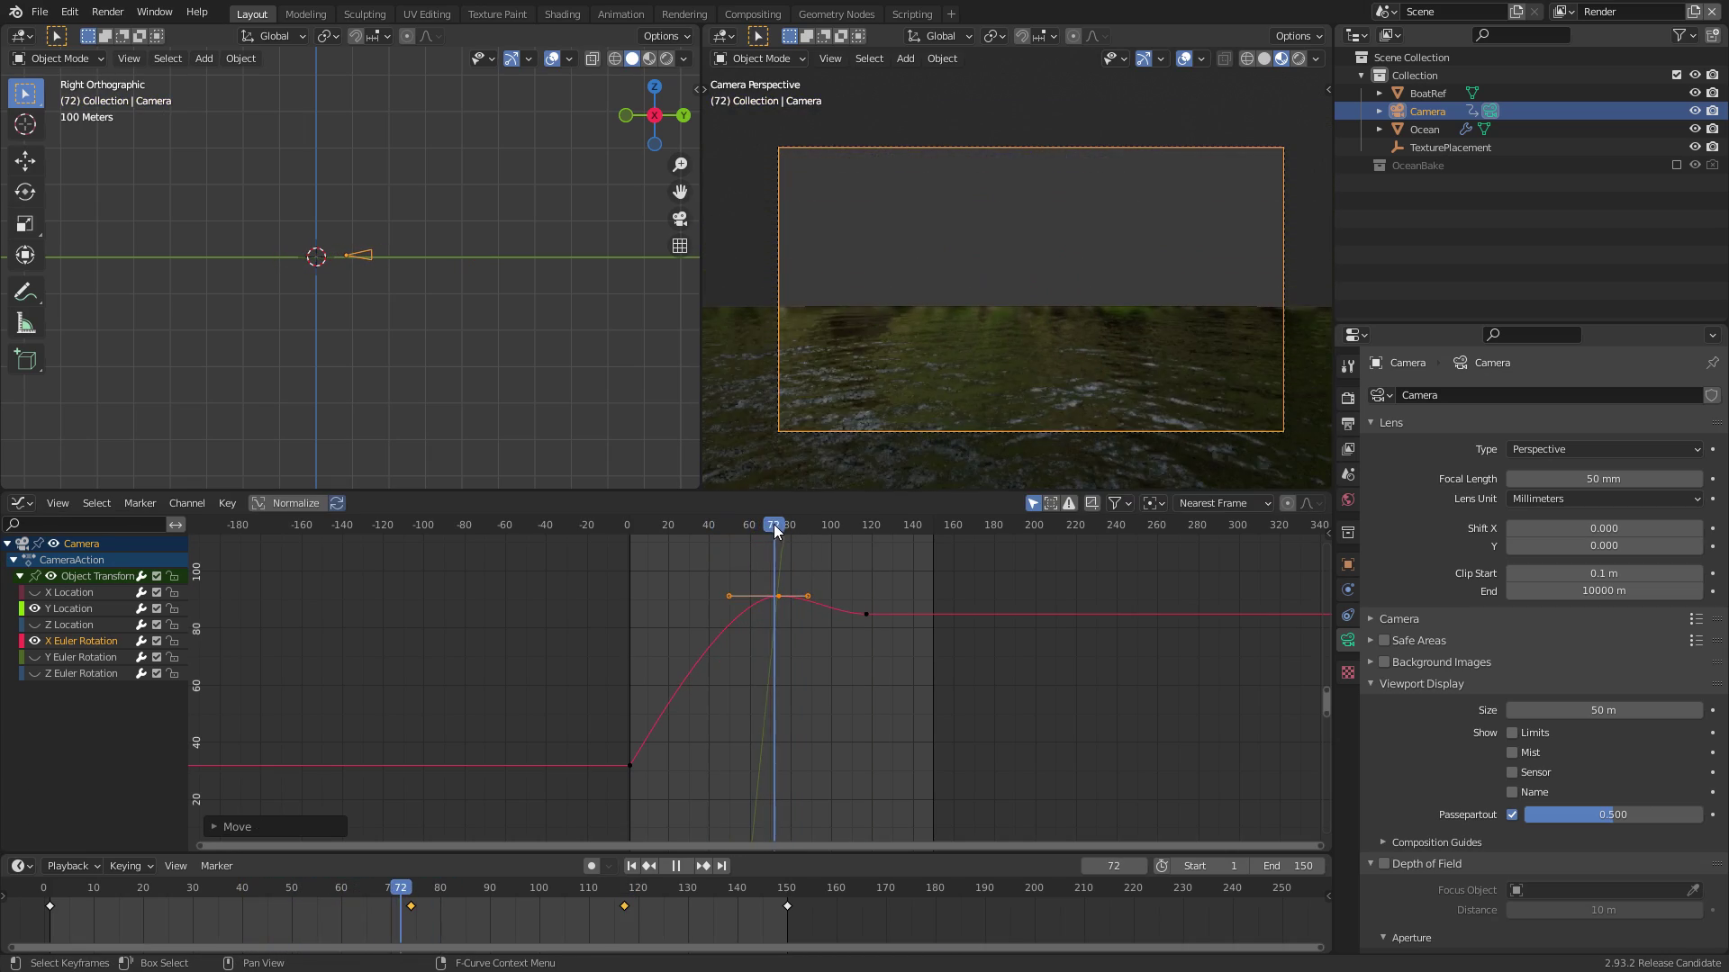
key(space)
key(g)
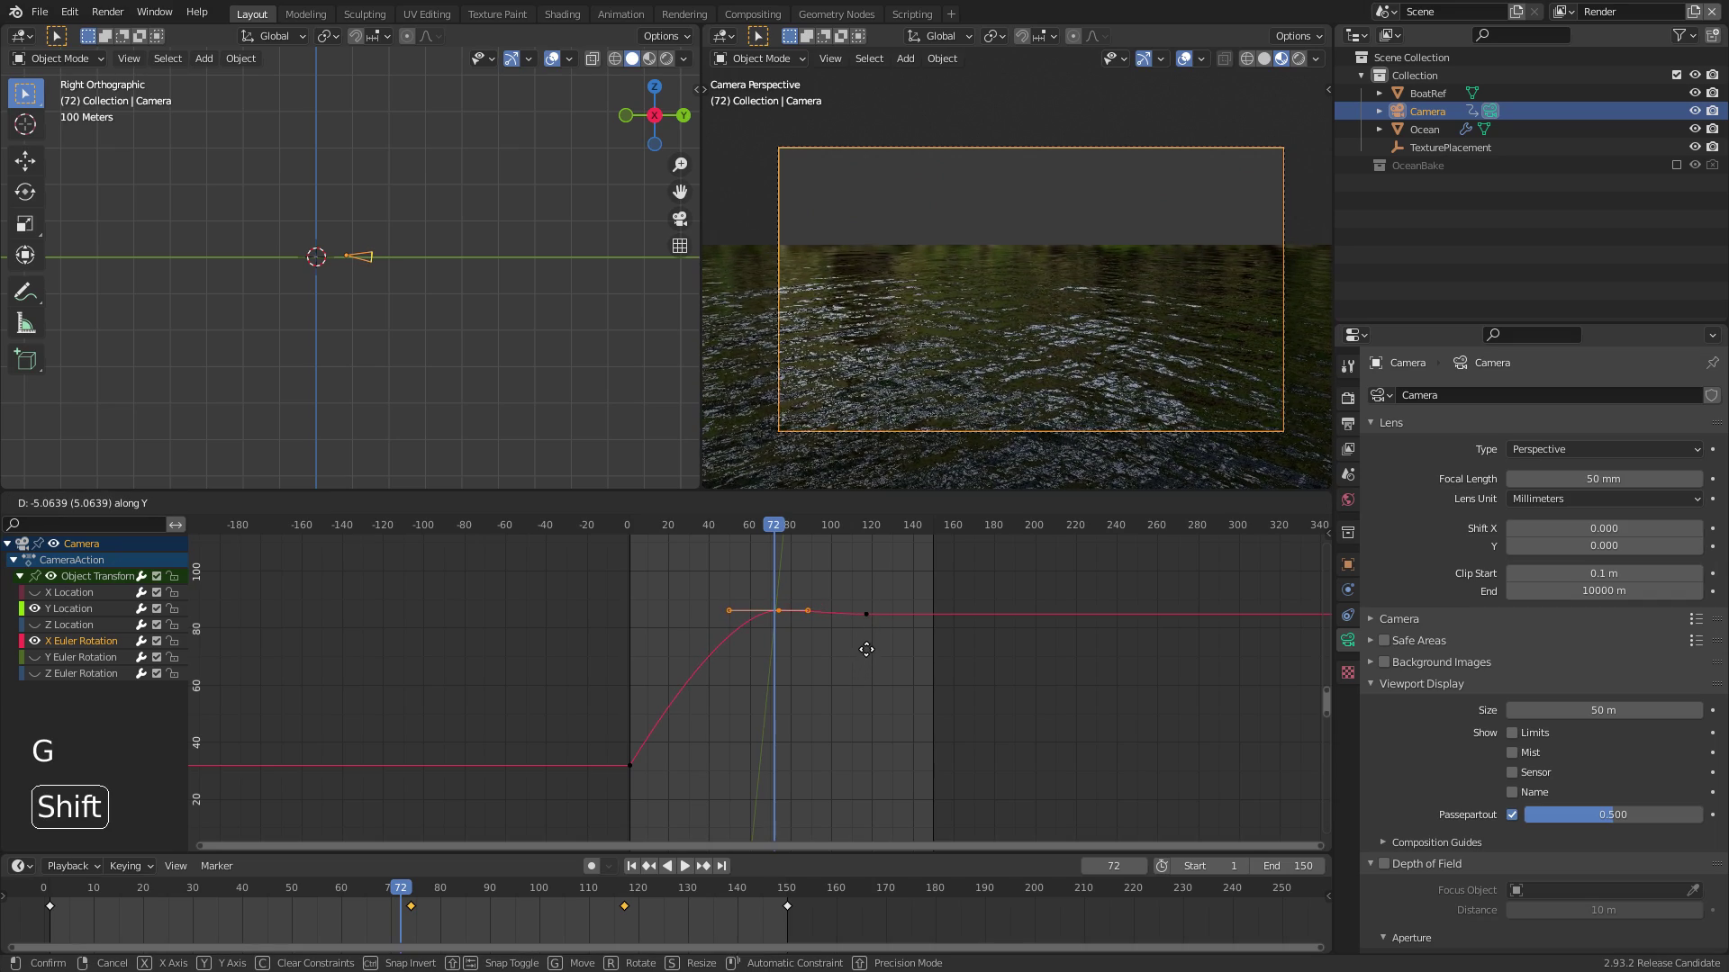
shift+click(862, 647)
key(shift+Left)
key(space)
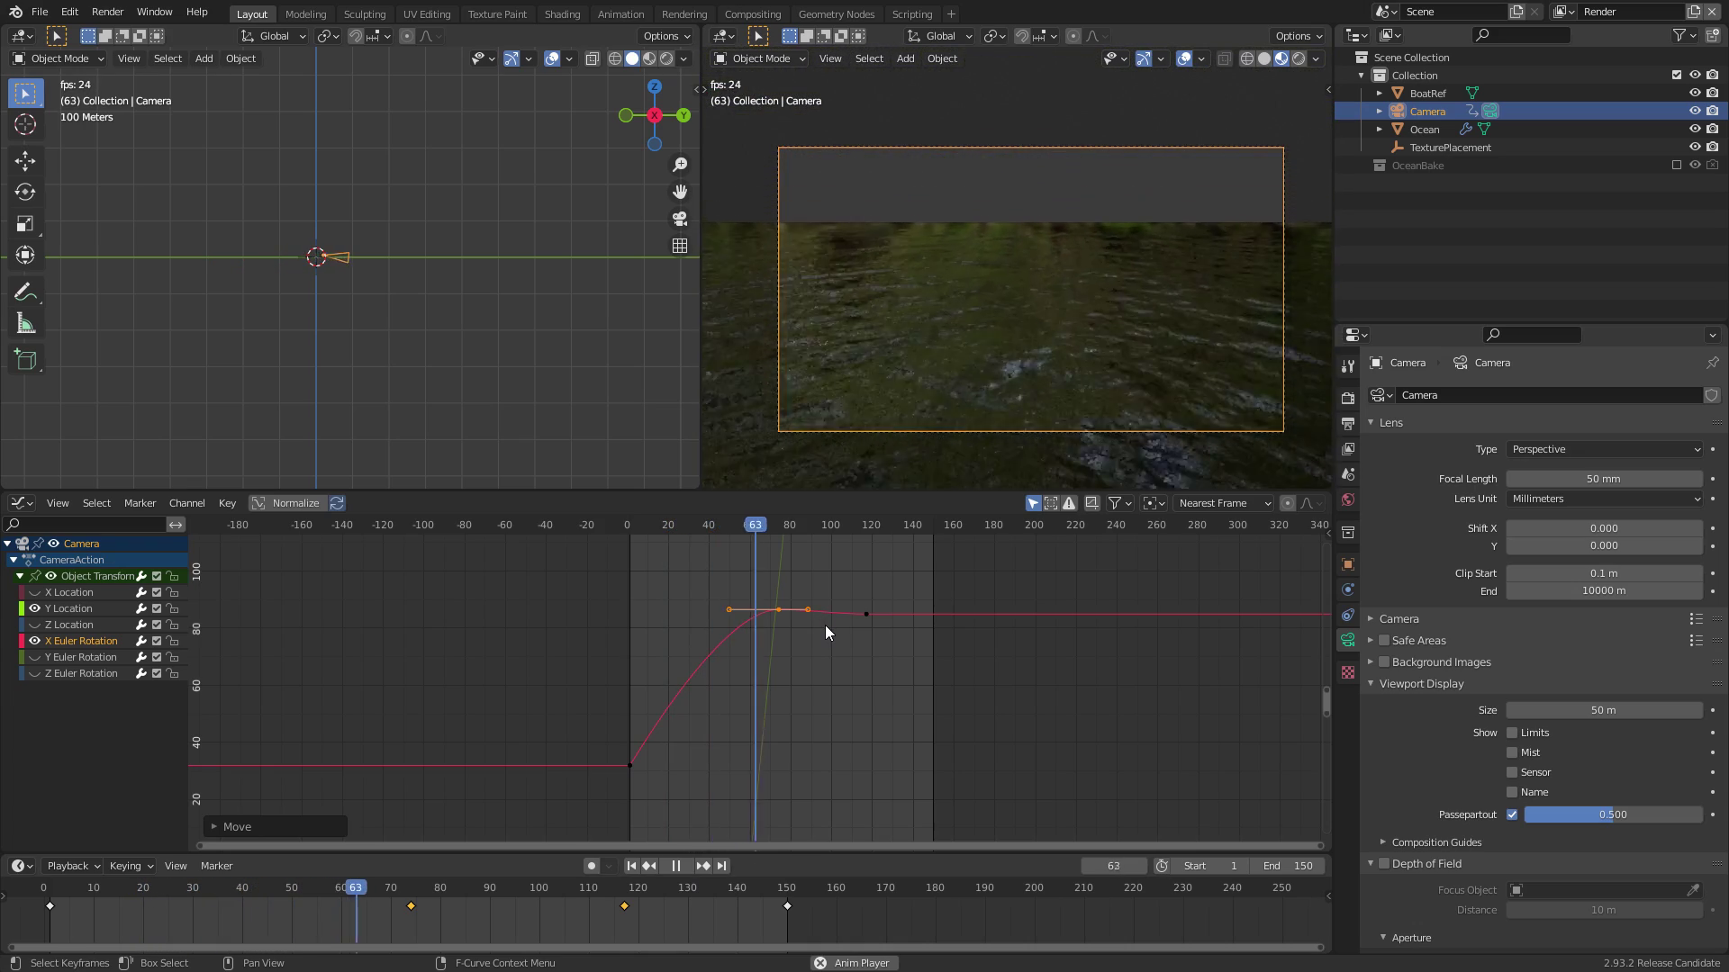
Stop playback and lower the end keyframe of the Camera's Y Location curve at frame 150 to about 300
key(space)
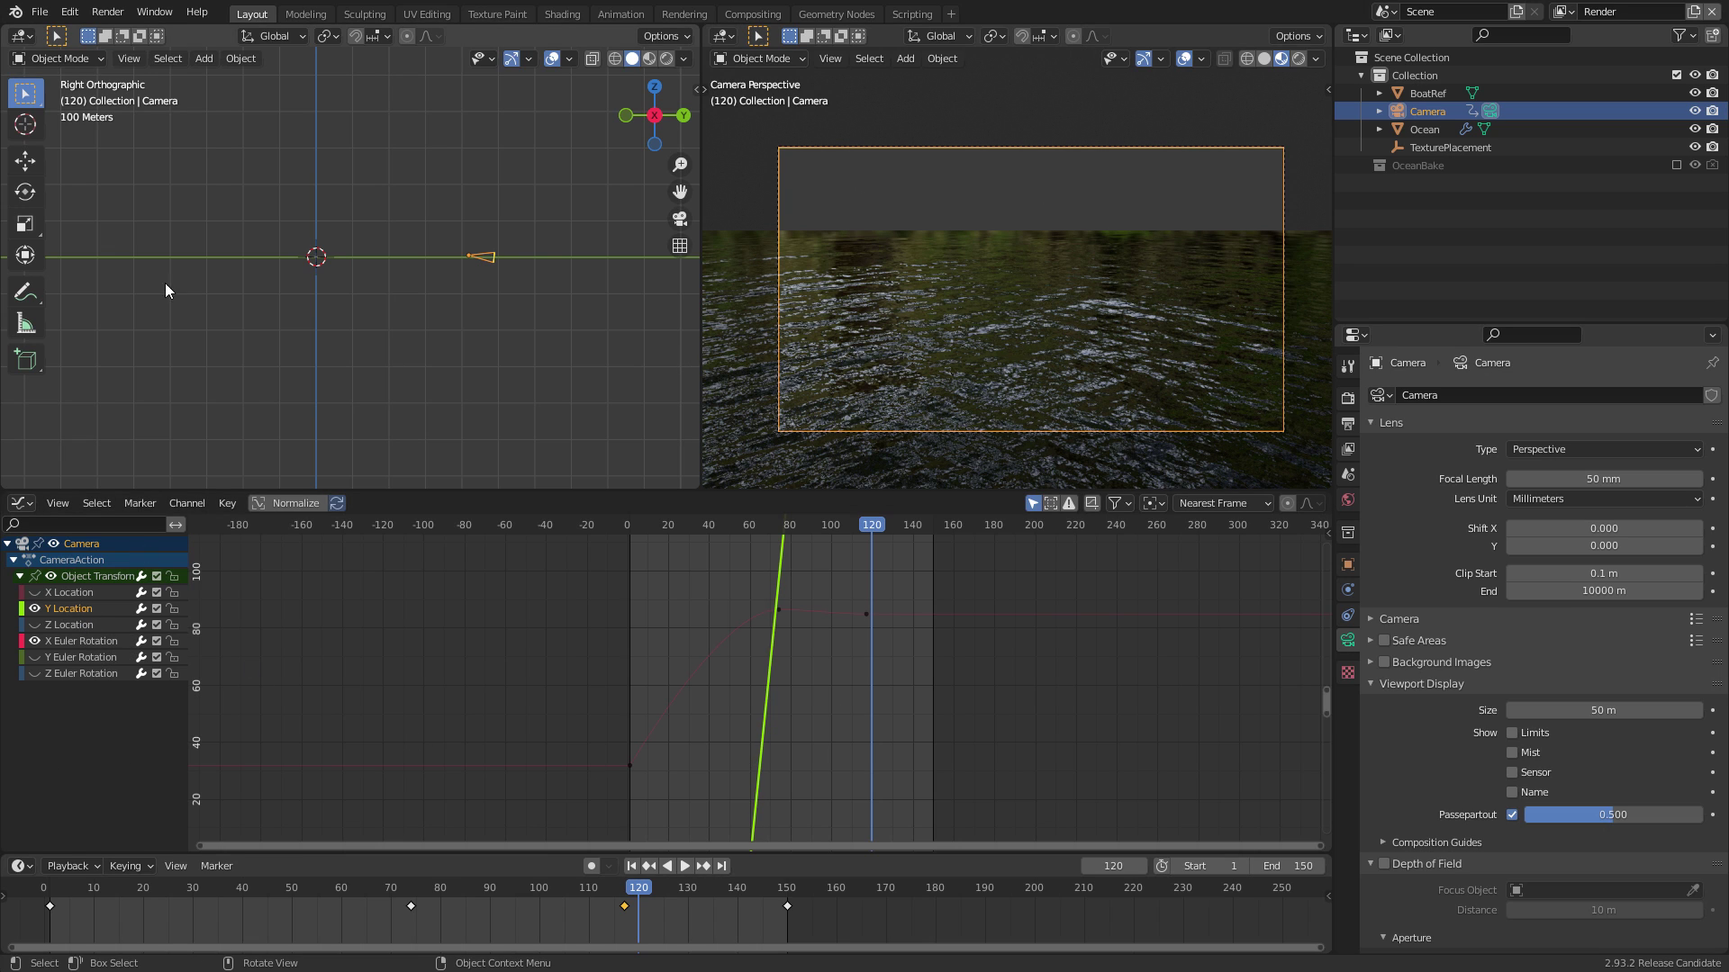
ctrl+middle_drag(922, 663, 940, 728)
drag(989, 549, 910, 630)
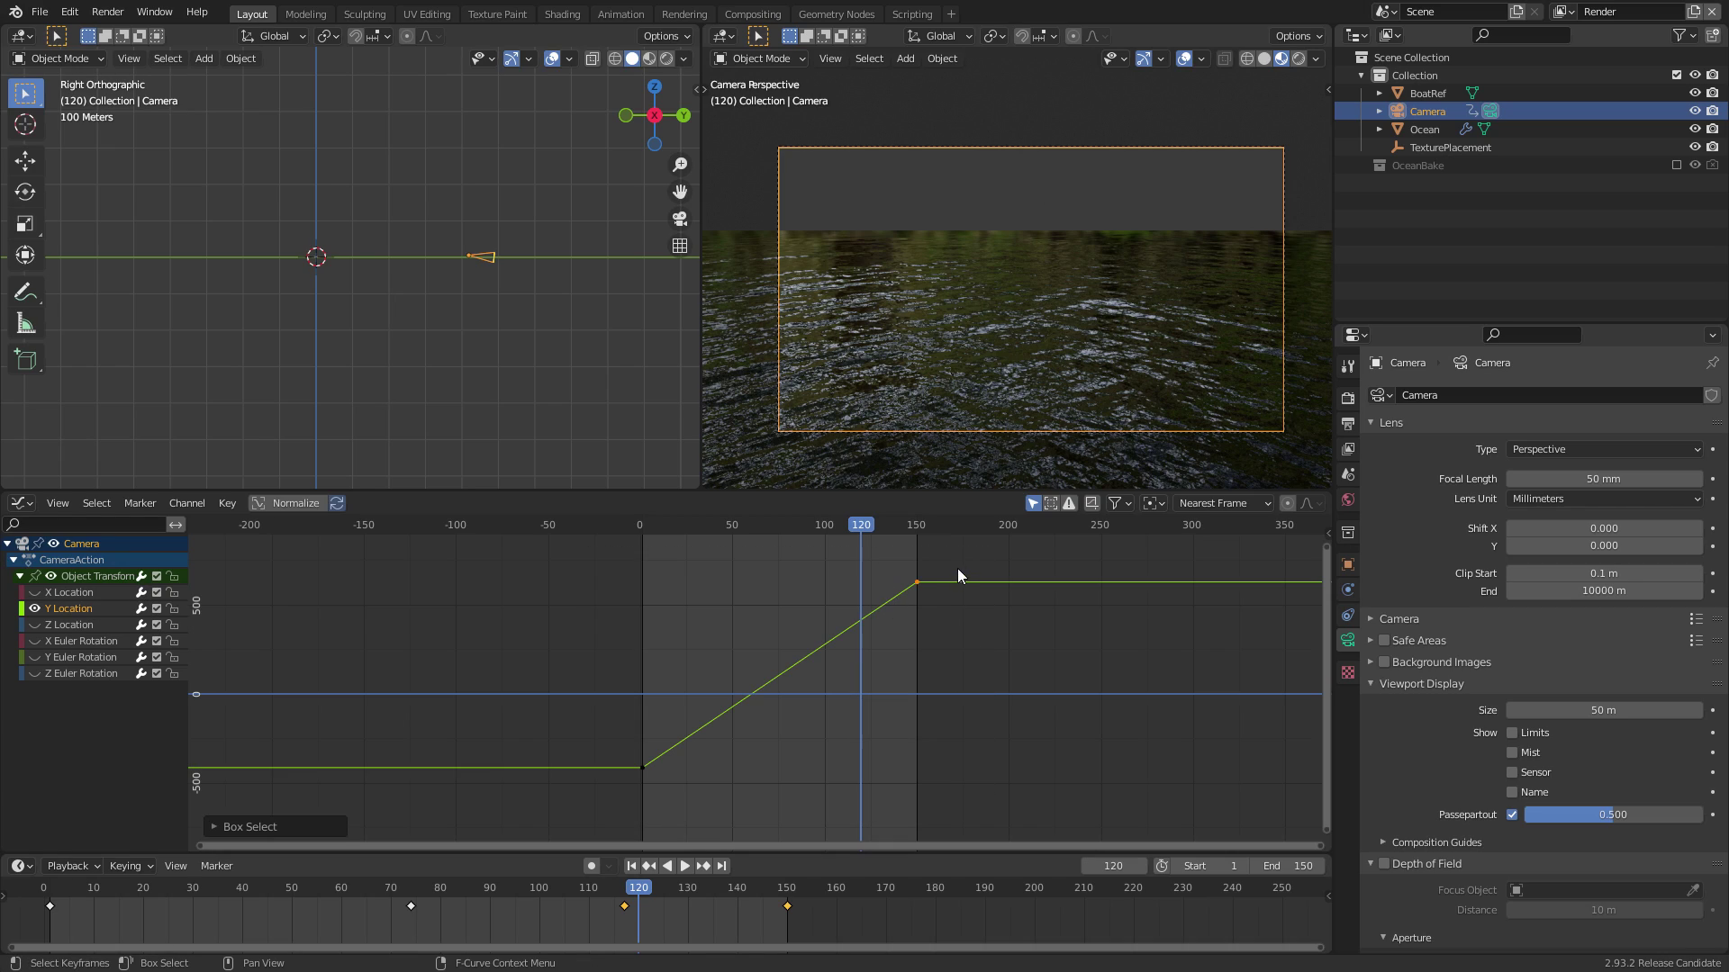
key(g)
click(965, 626)
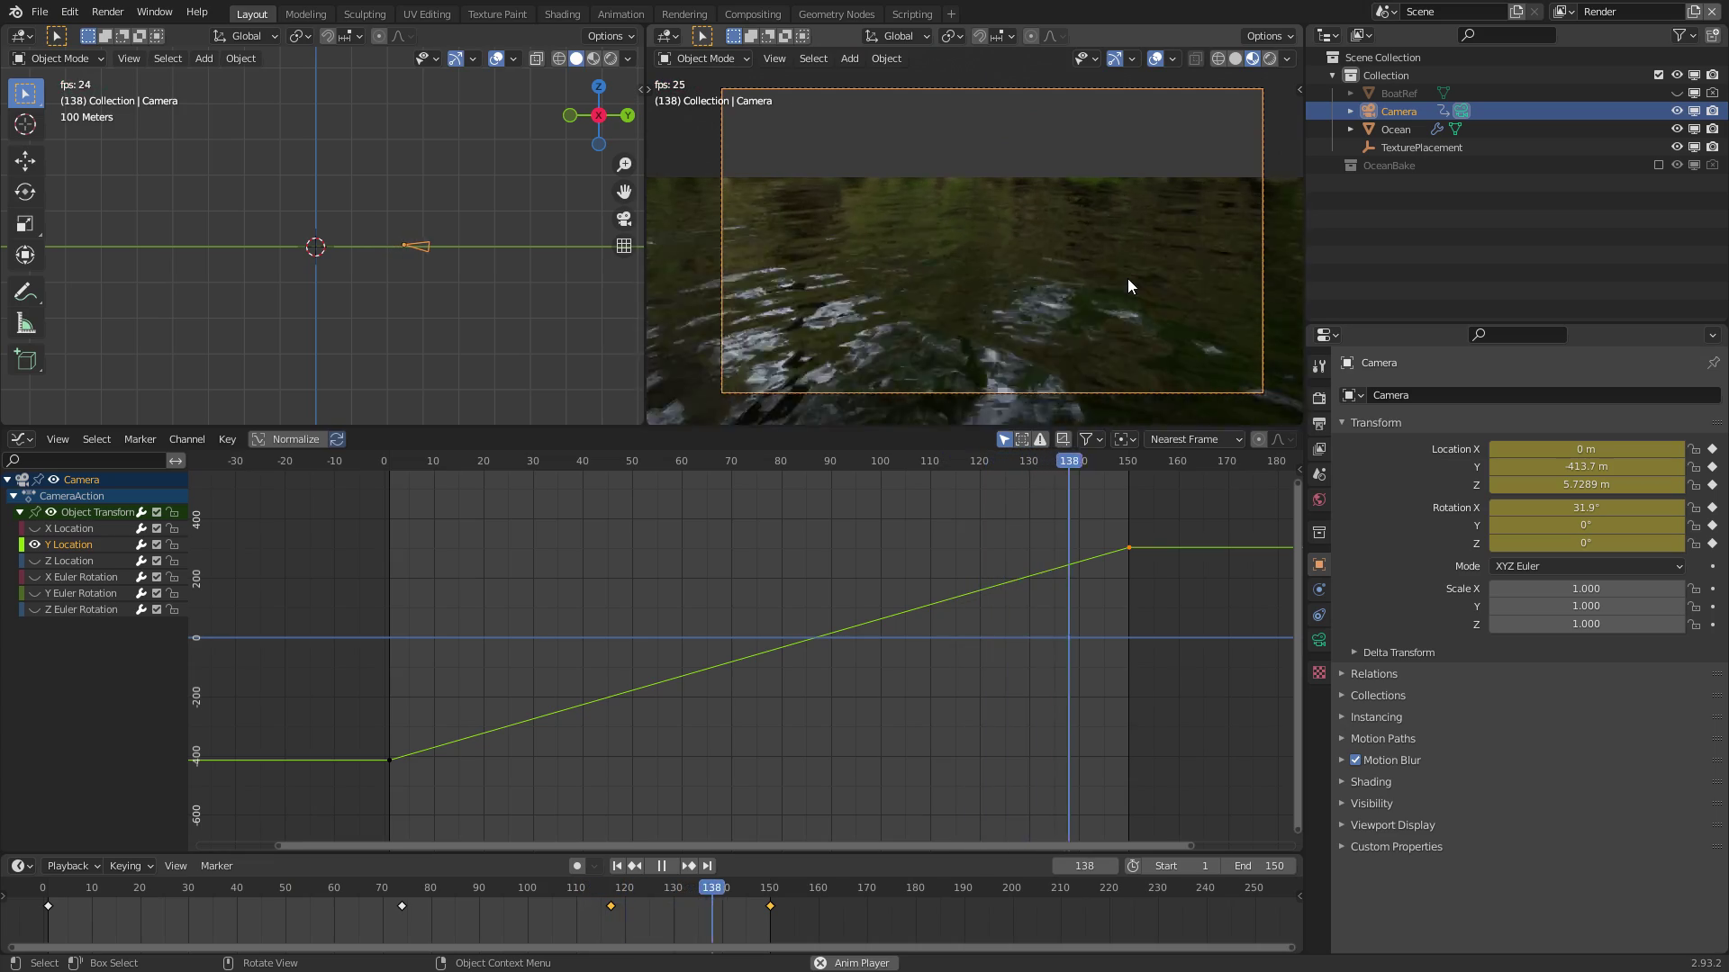
Save the scene with Save As and move the playhead to frame 138
click(40, 12)
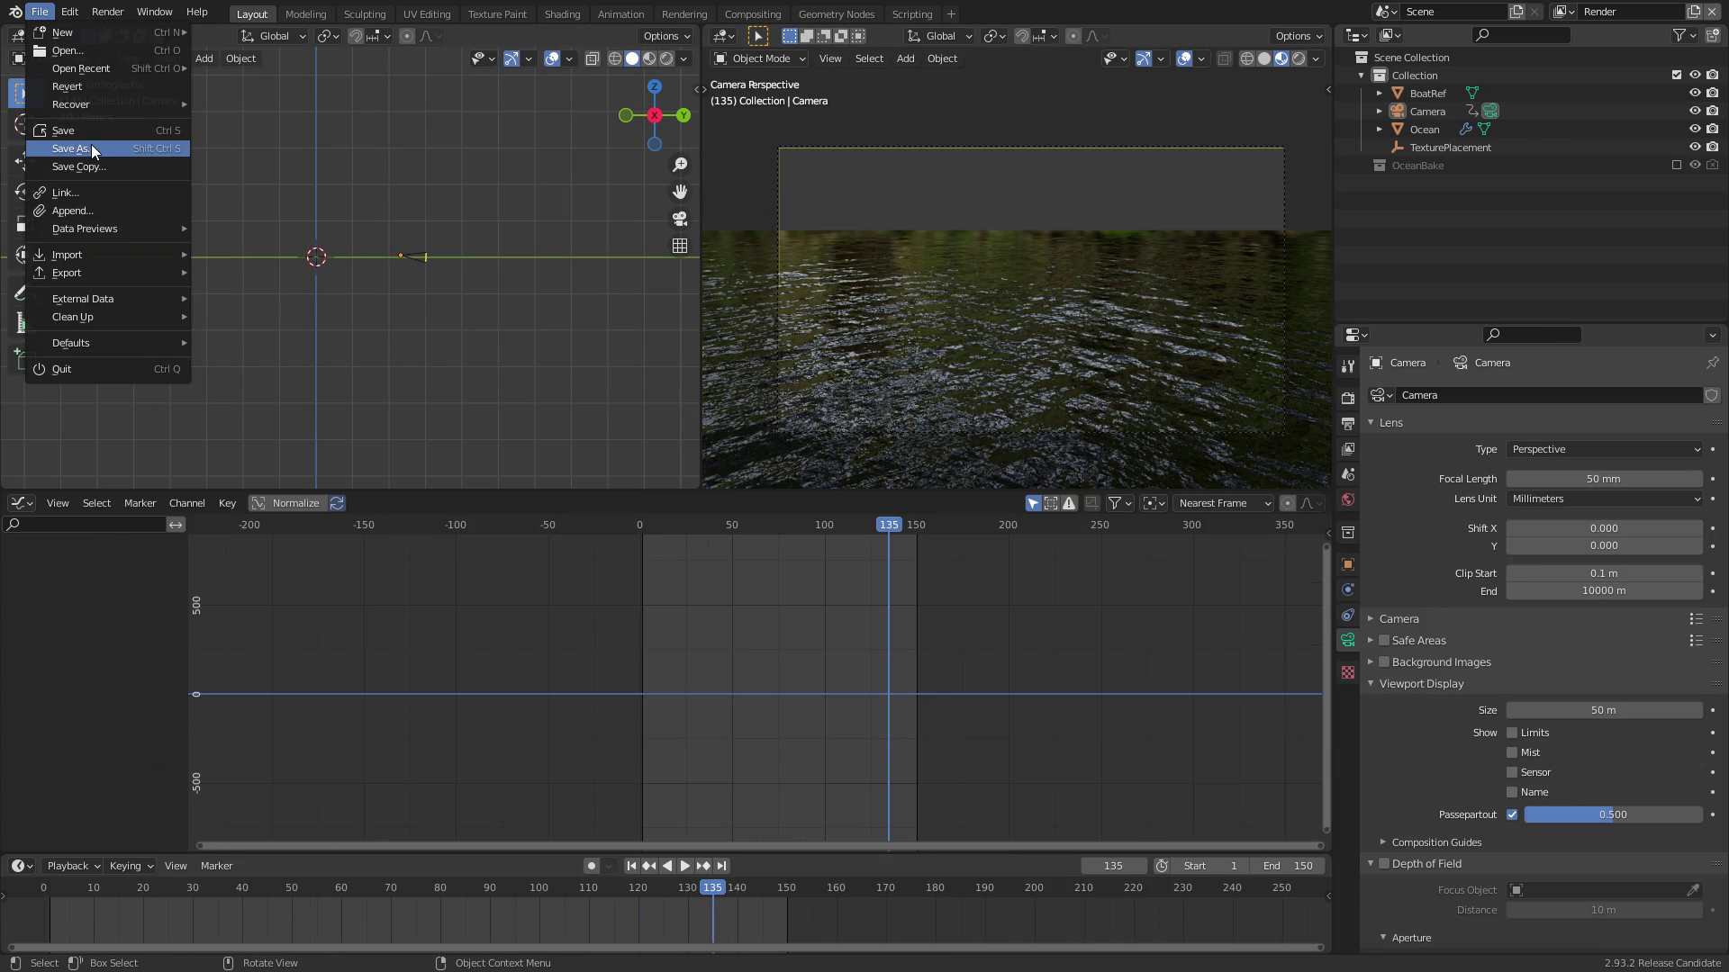
click(94, 150)
click(1126, 733)
mouse_move(890, 529)
mouse_down()
mouse_move(872, 533)
mouse_move(895, 532)
mouse_up()
key(space)
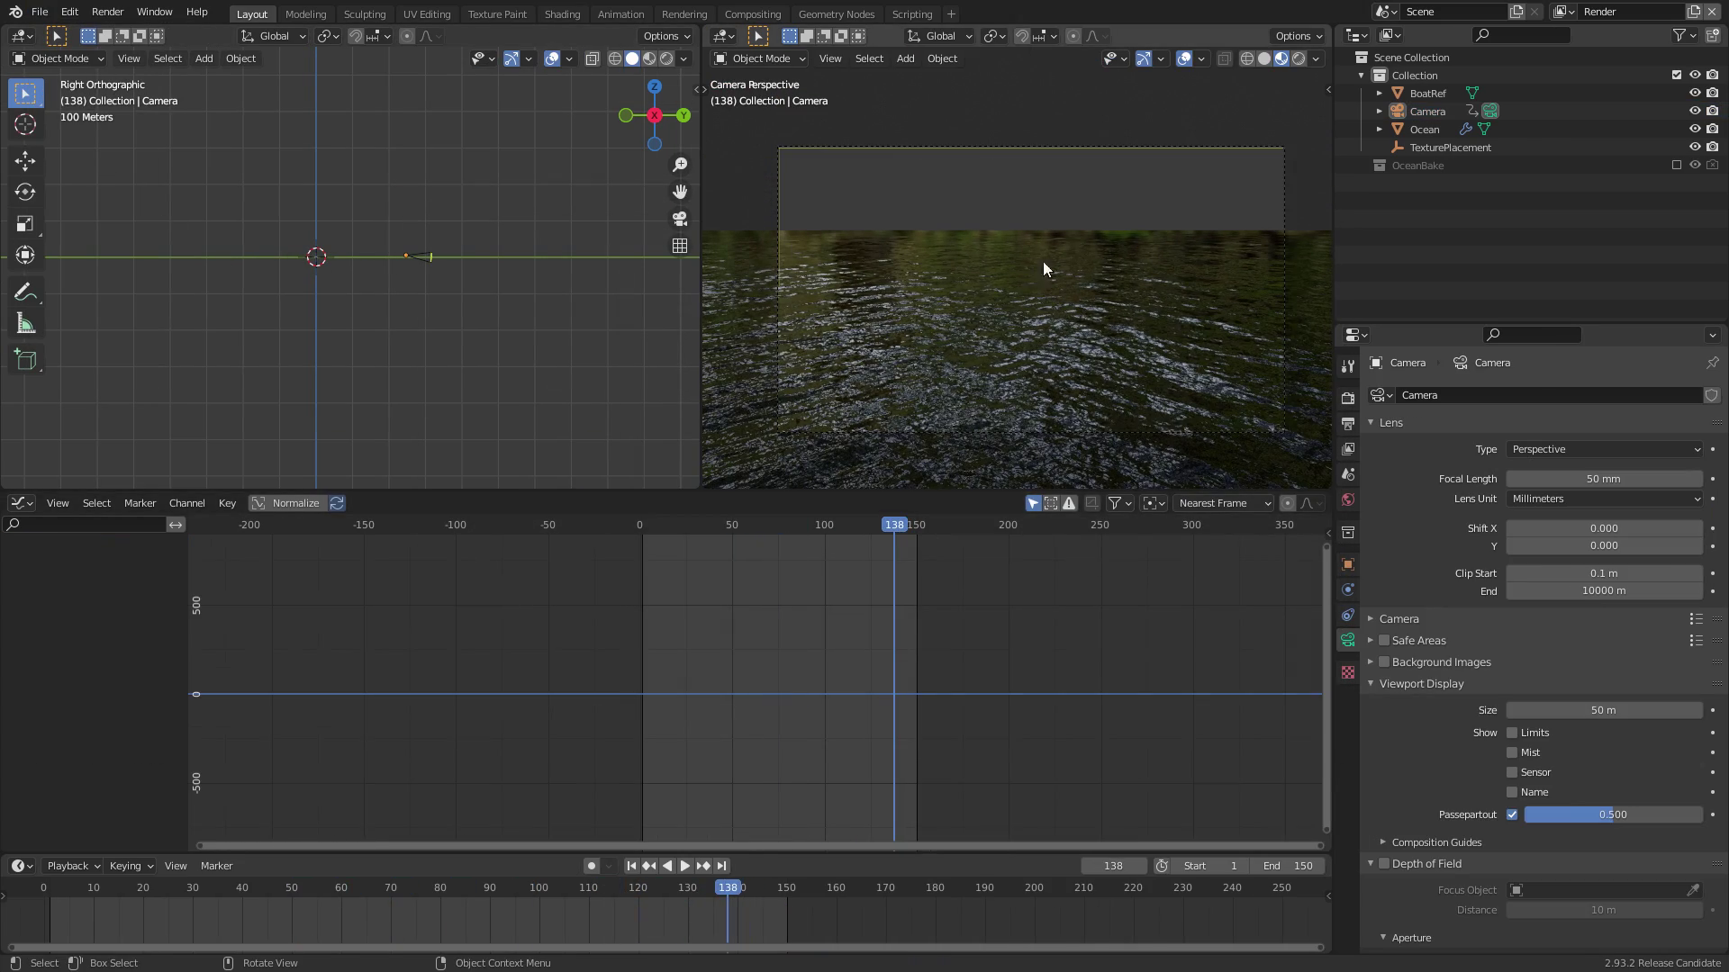
Replace the graph editor with the Shader Editor and display the World nodes
click(20, 503)
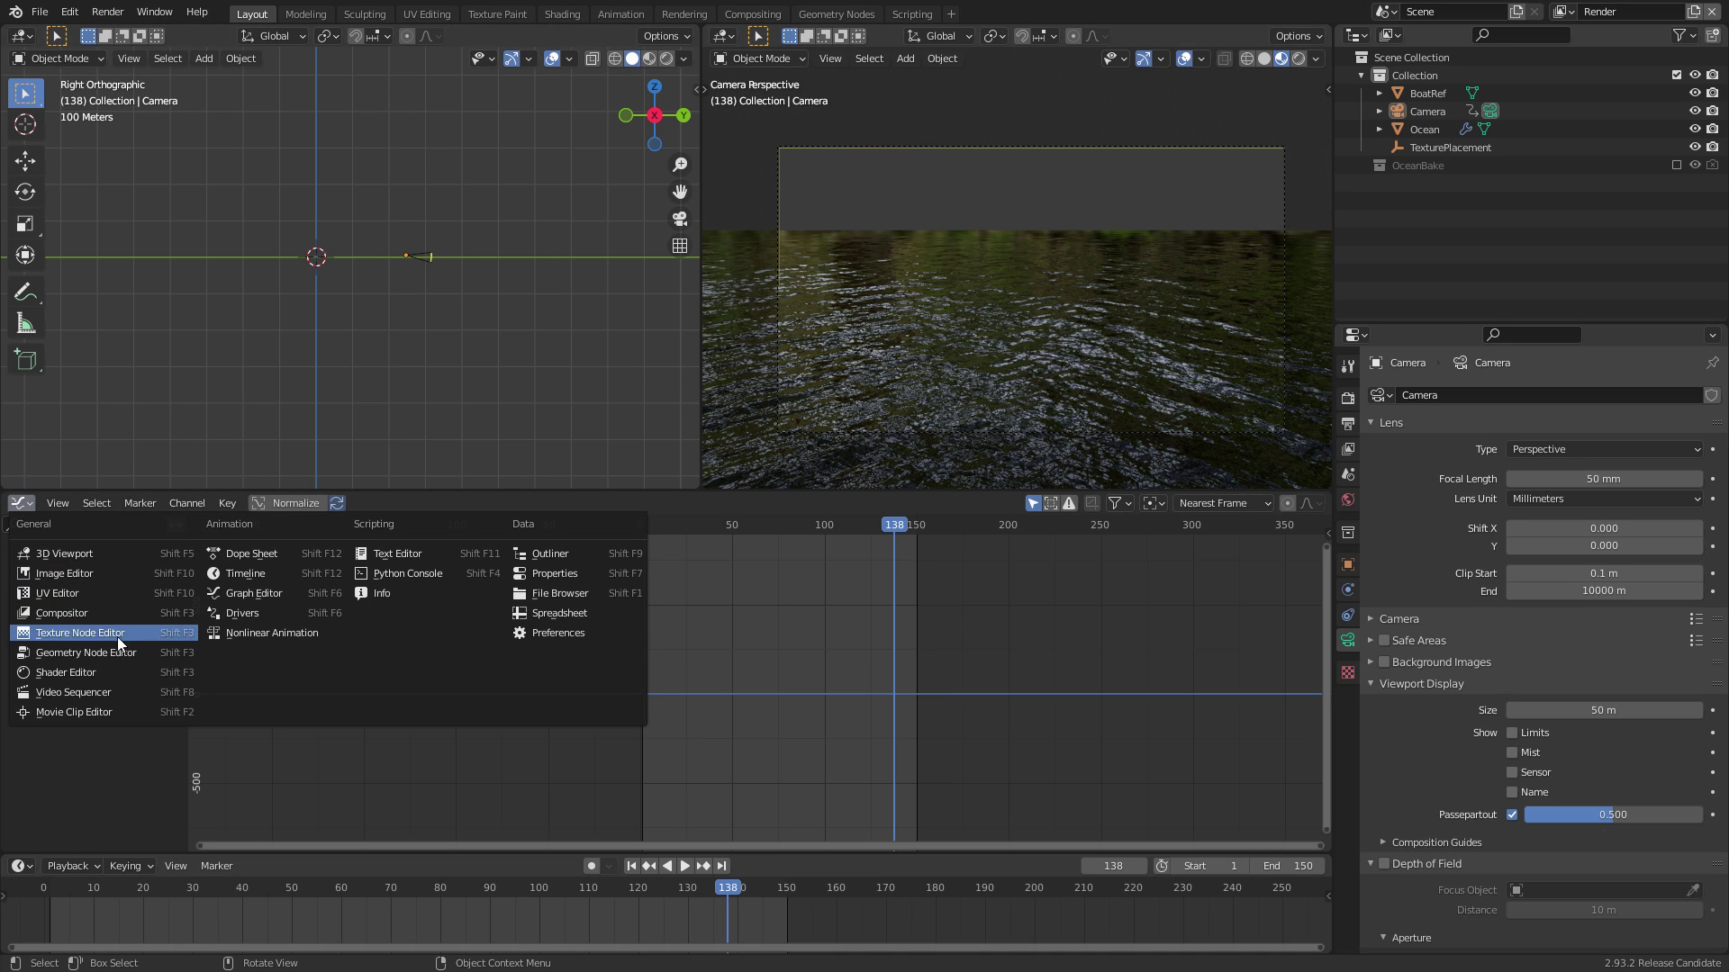
click(96, 674)
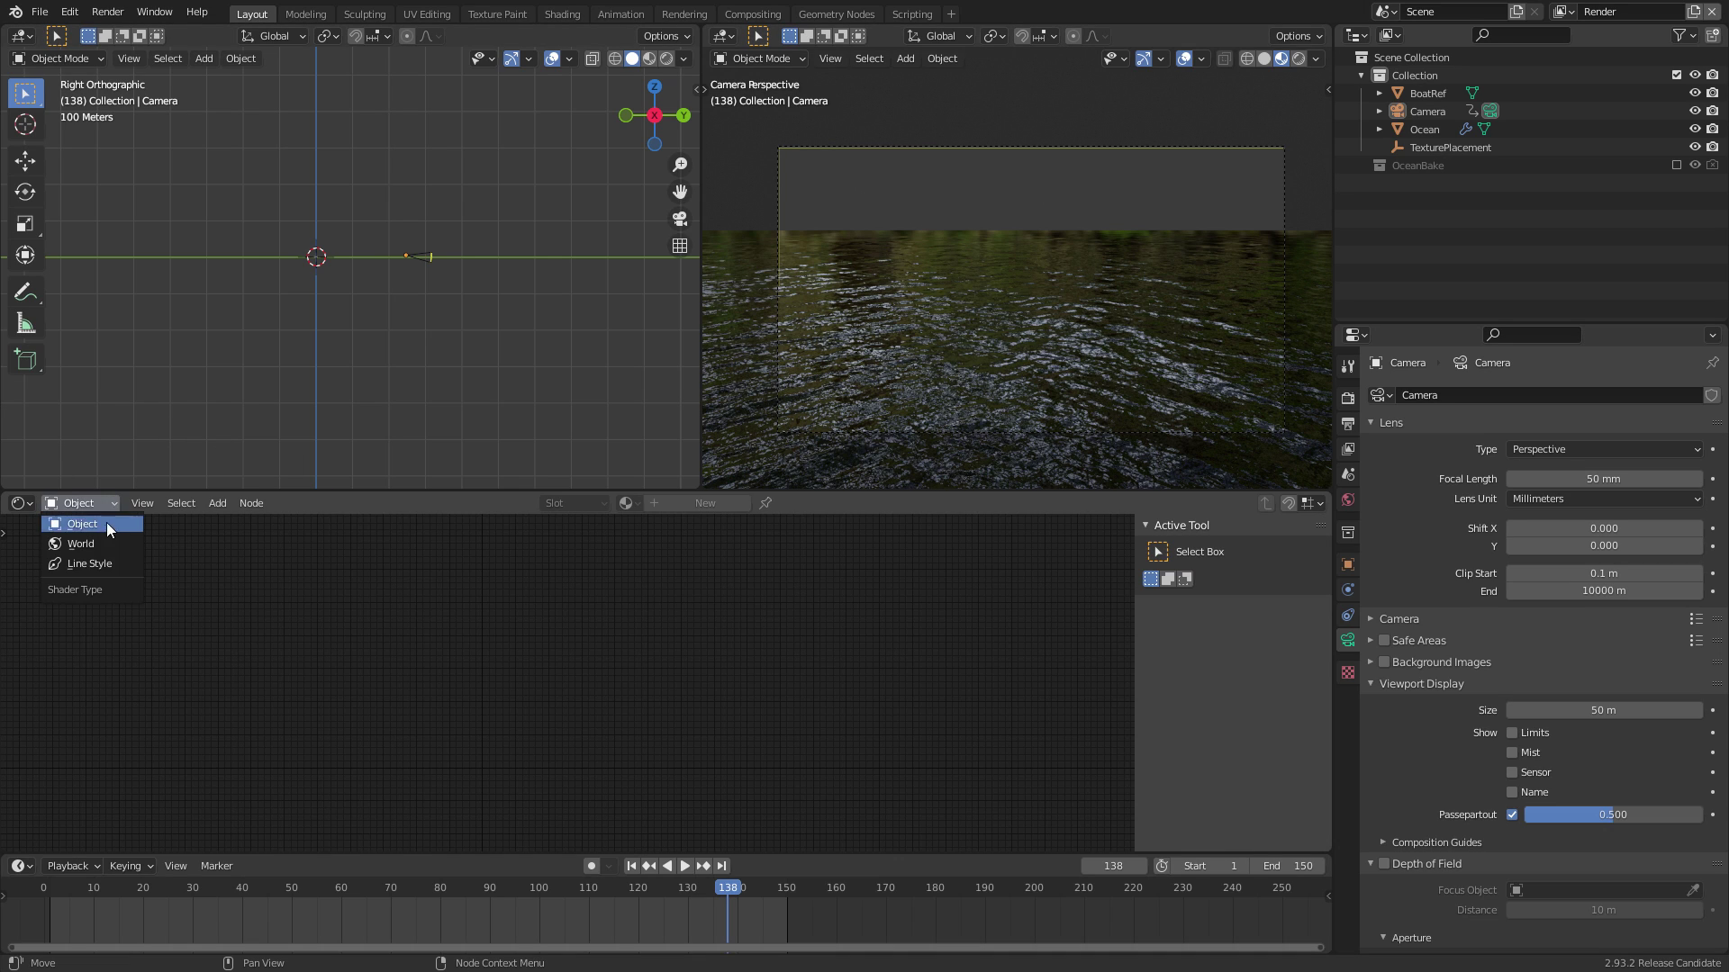
click(114, 542)
middle_drag(541, 620, 602, 596)
ctrl+middle_drag(603, 596, 671, 644)
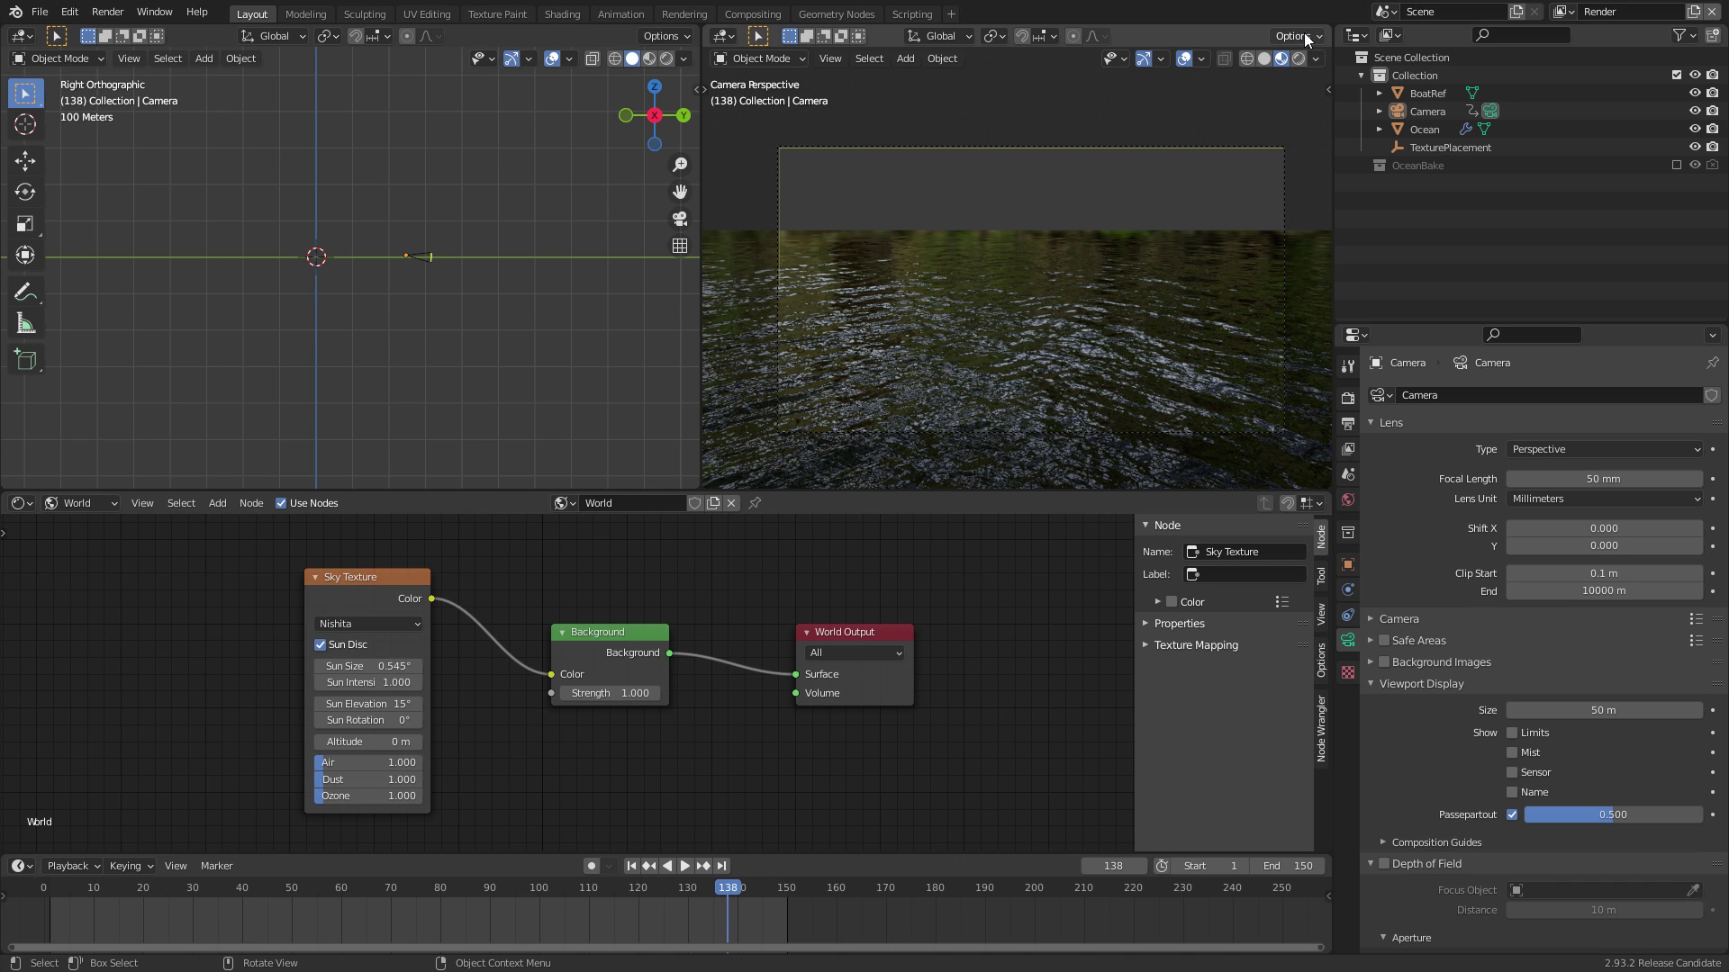
Show the camera view in rendered shading and set the World Background strength to 0.2
click(1298, 58)
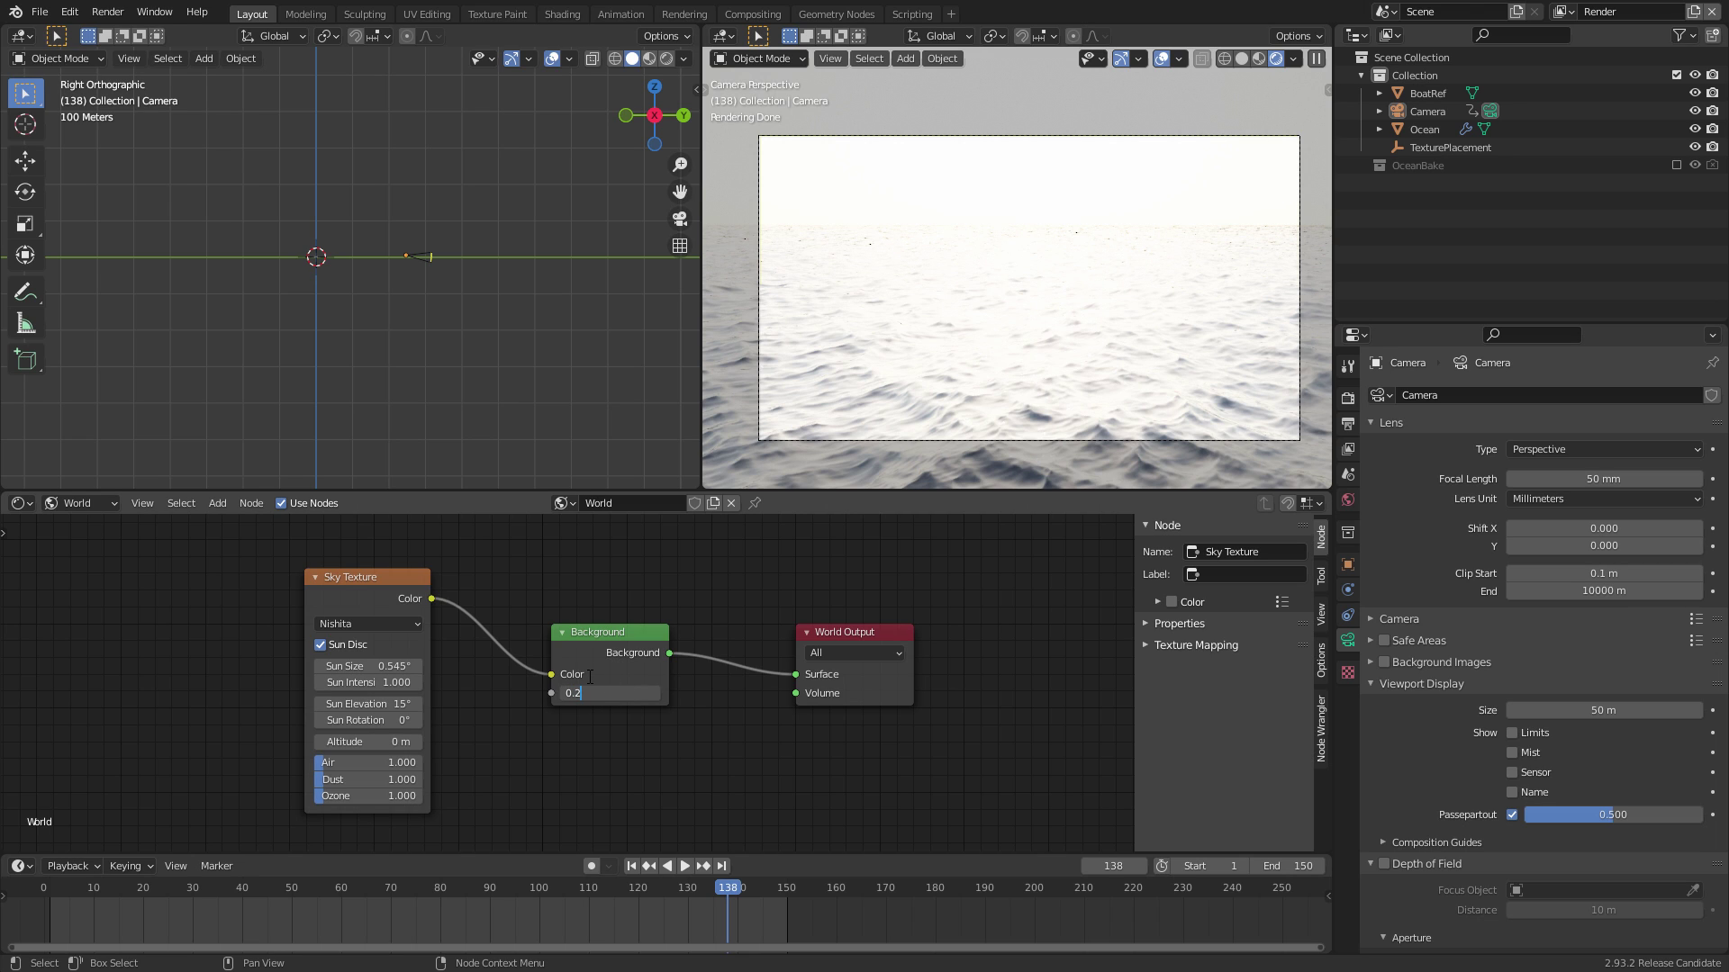
text(0.2)
key(Return)
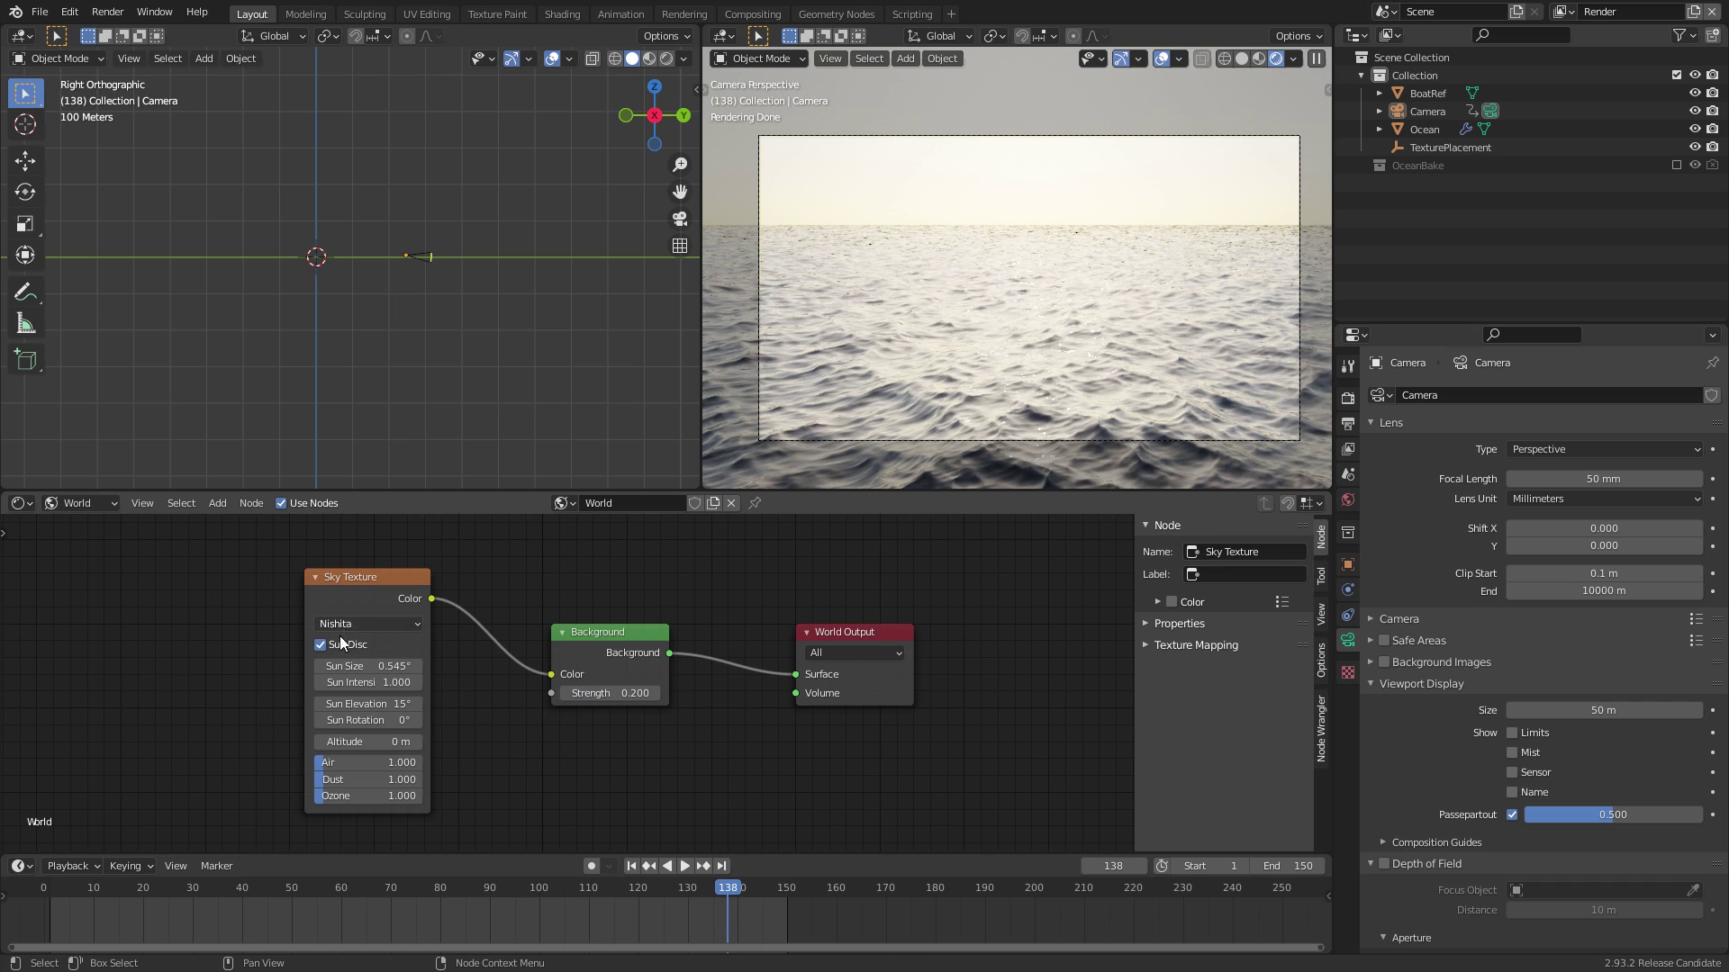
Set the Sky Texture's Sun Elevation to 3° and its Sun Rotation to 21.3°
mouse_move(360, 707)
ctrl+middle_down()
mouse_move(423, 710)
mouse_move(338, 732)
ctrl+middle_up()
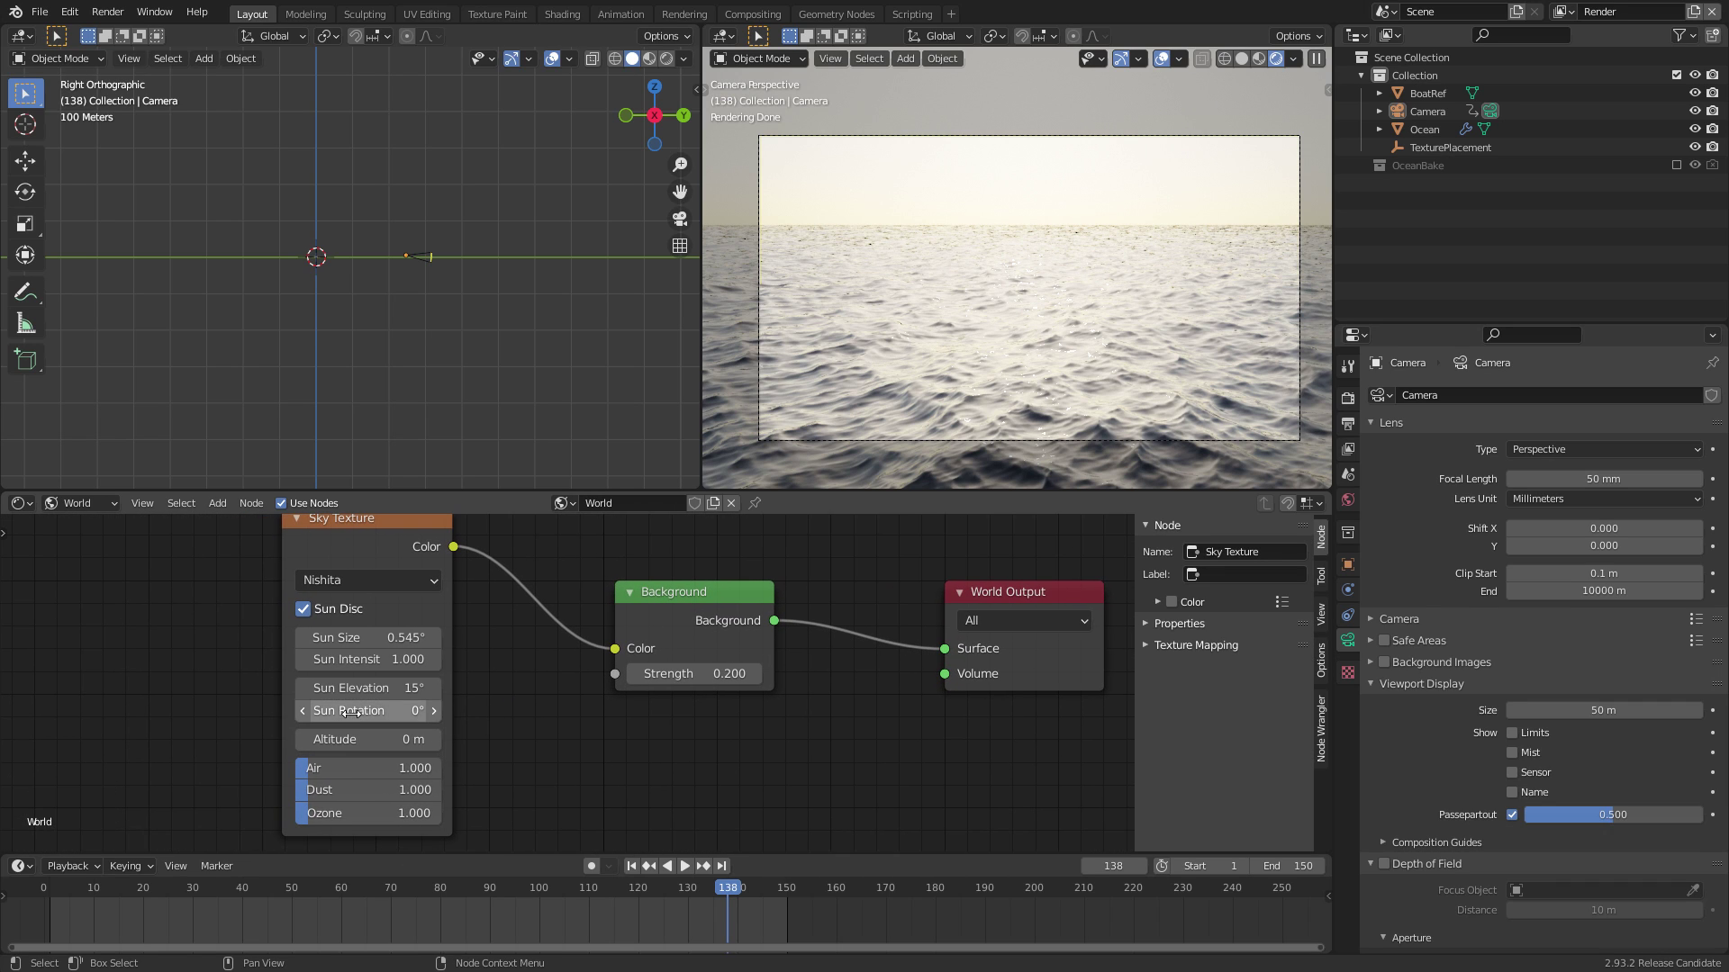
drag(364, 711, 419, 707)
mouse_move(398, 687)
mouse_down()
mouse_move(247, 675)
mouse_move(416, 688)
mouse_up()
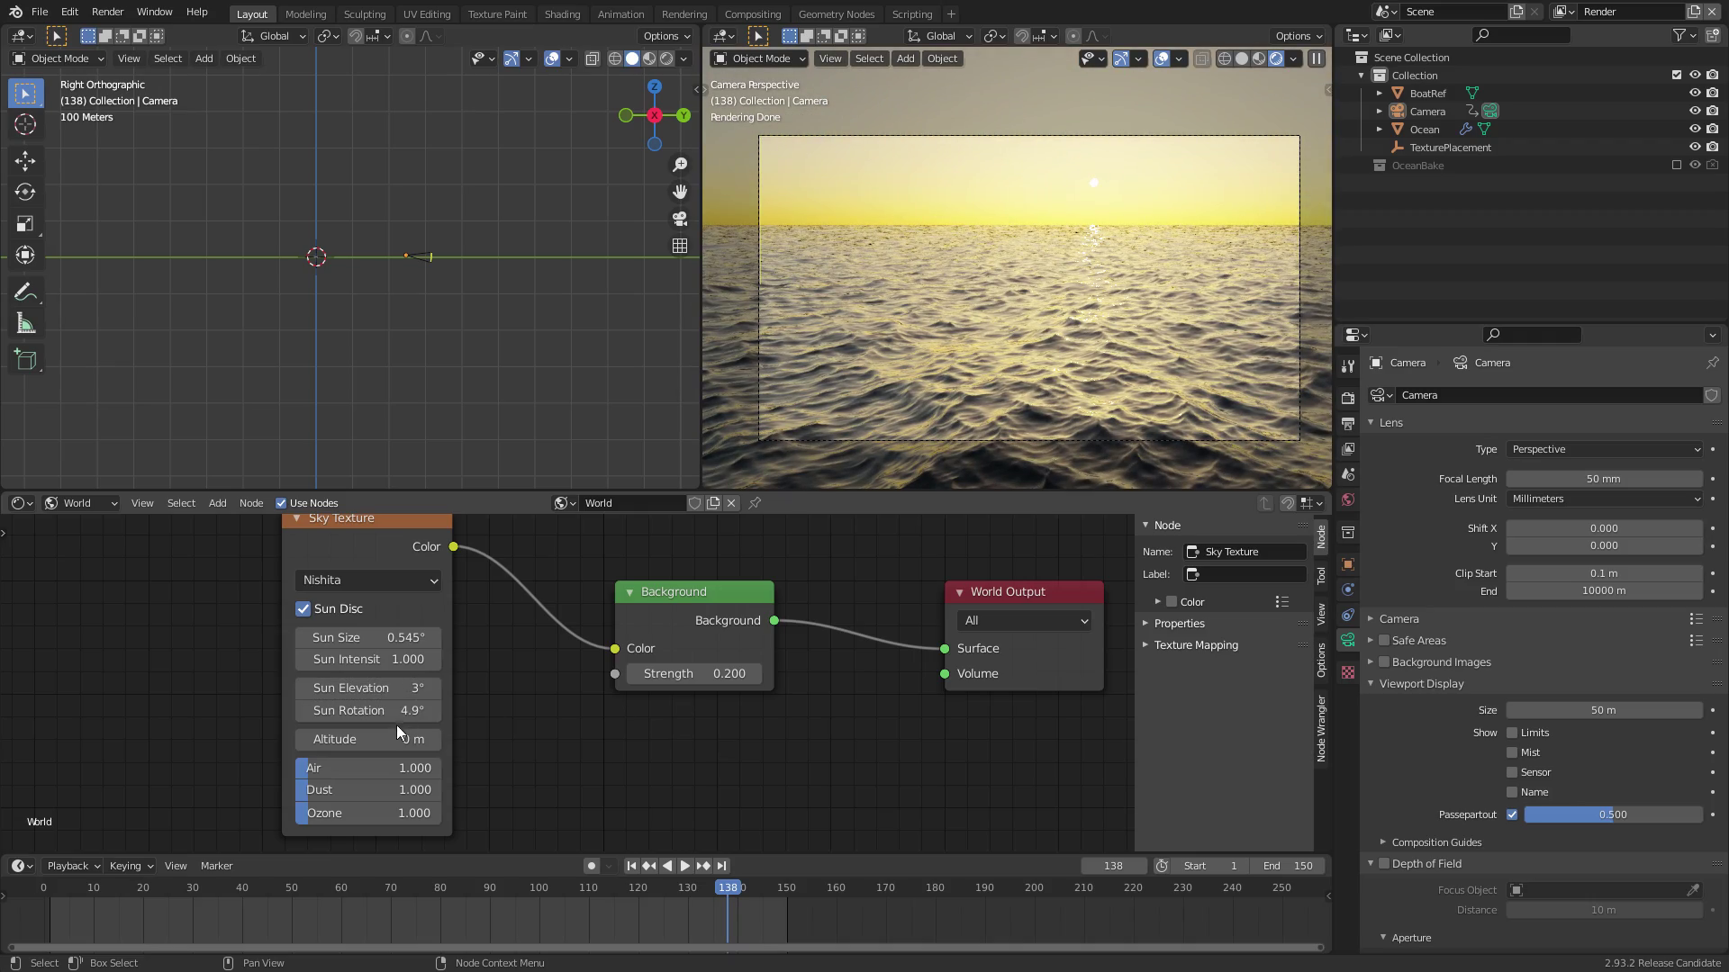
drag(356, 711, 443, 705)
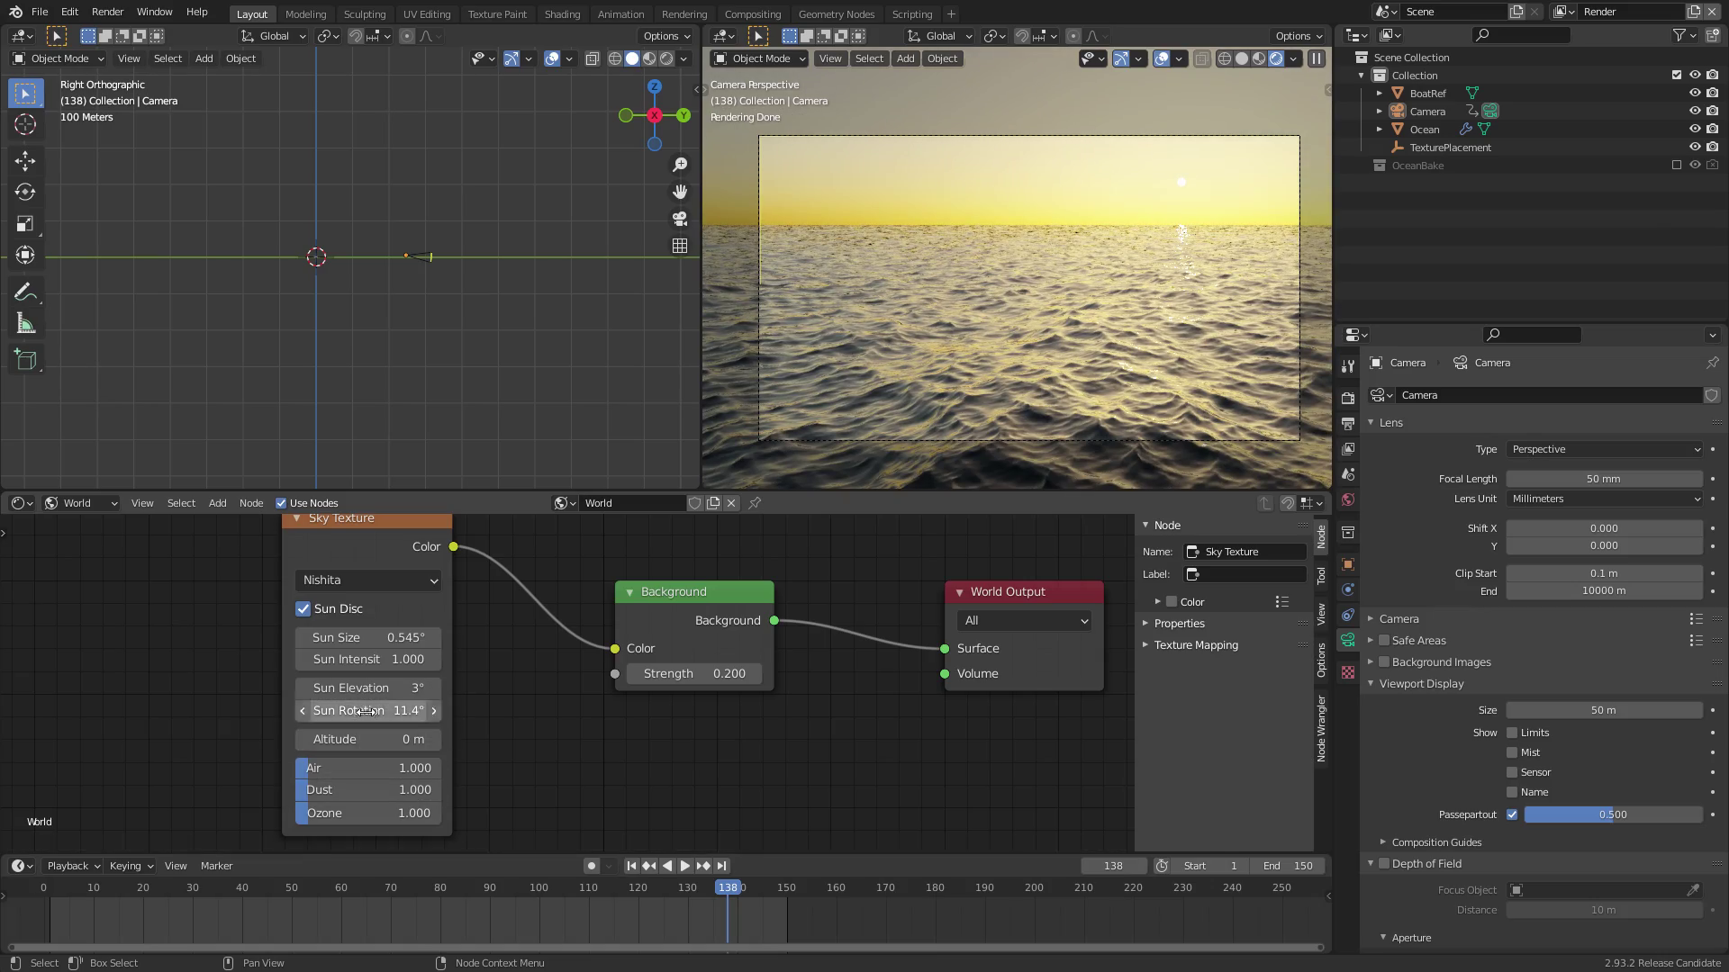
shift+middle_drag(1222, 195, 1154, 195)
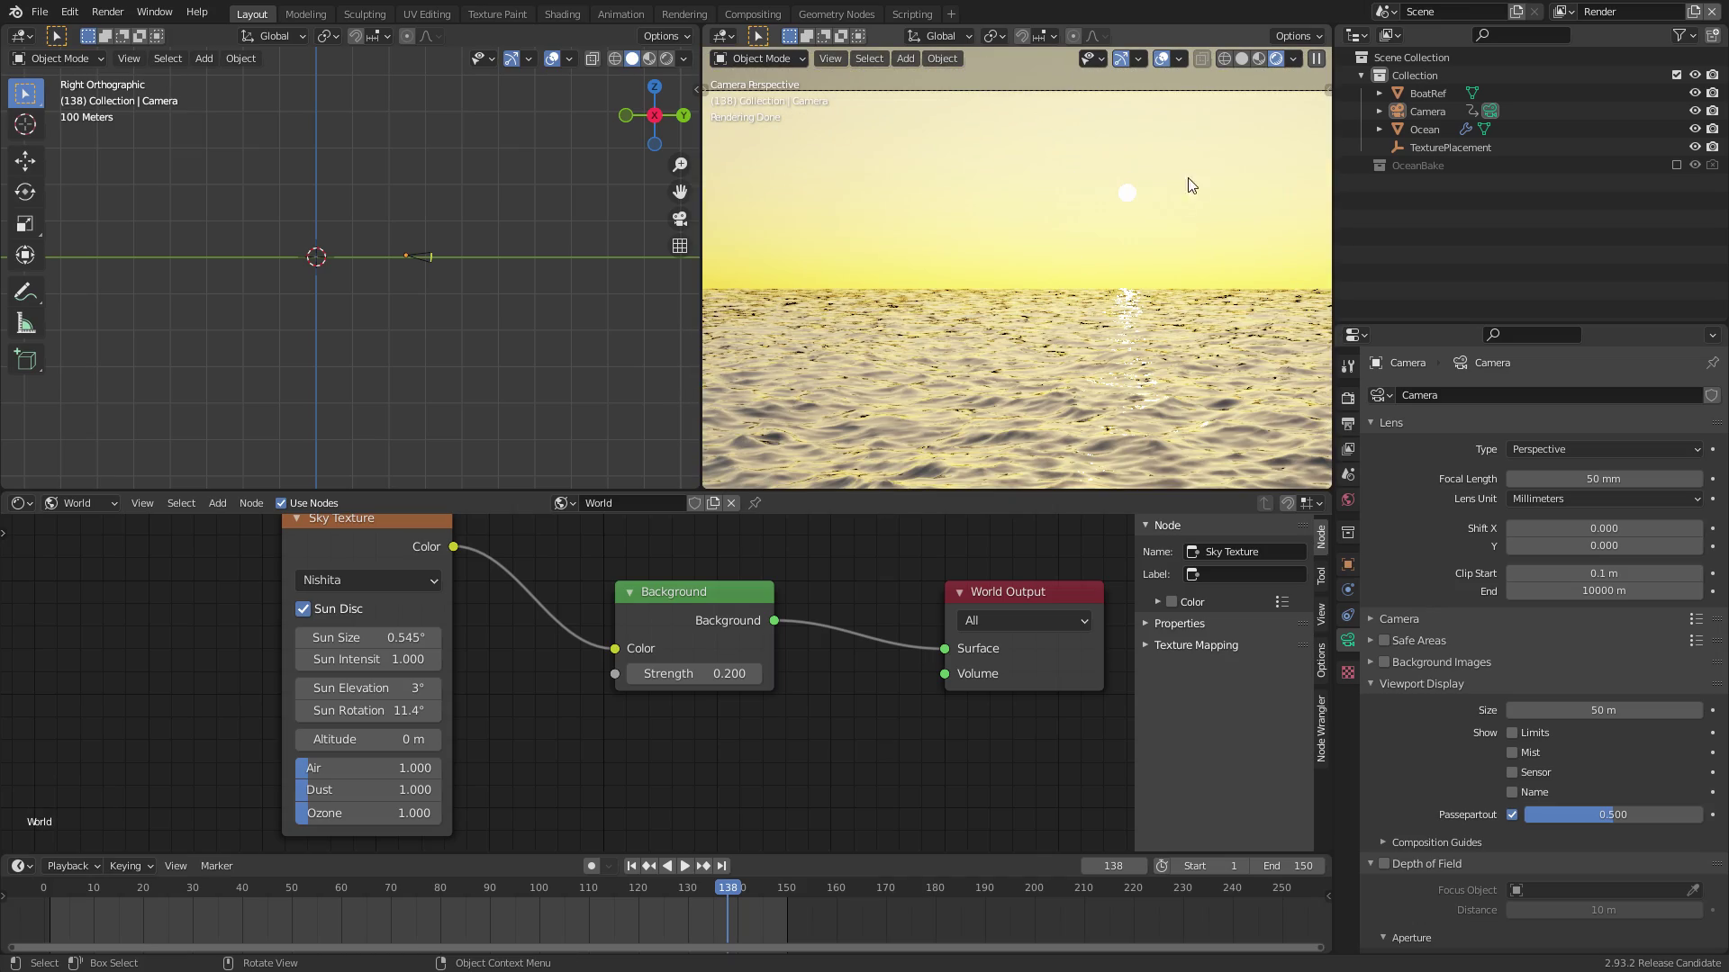
ctrl+middle_drag(1202, 175, 1046, 274)
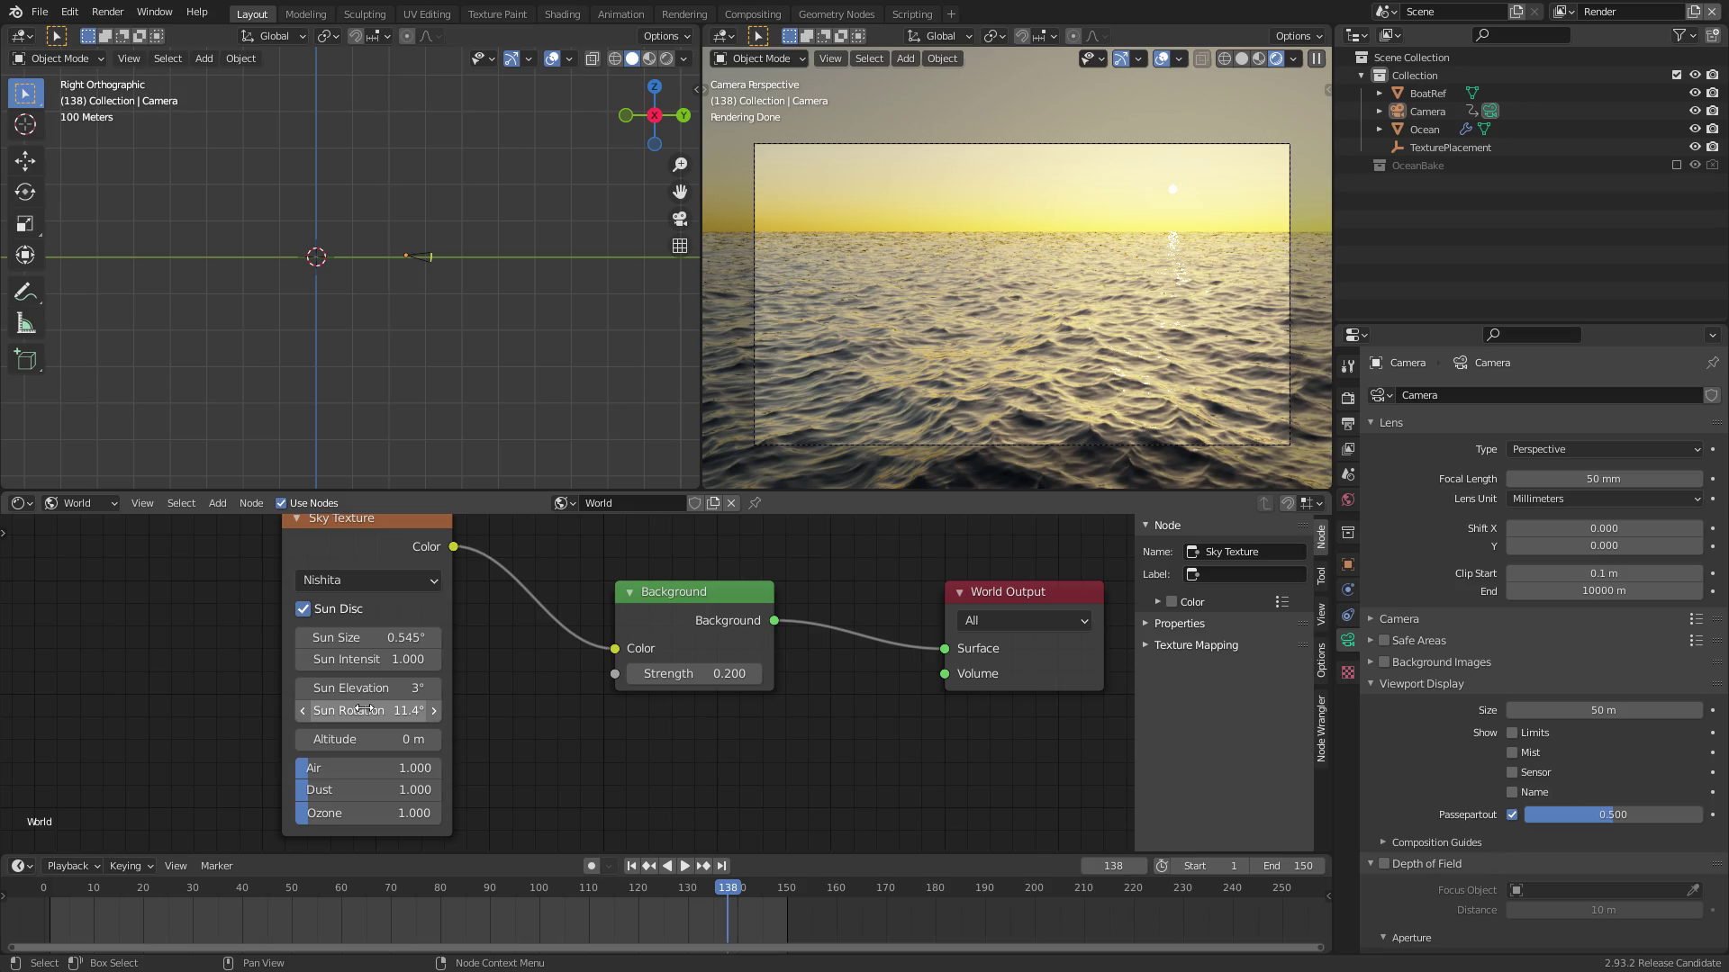
drag(355, 707, 501, 709)
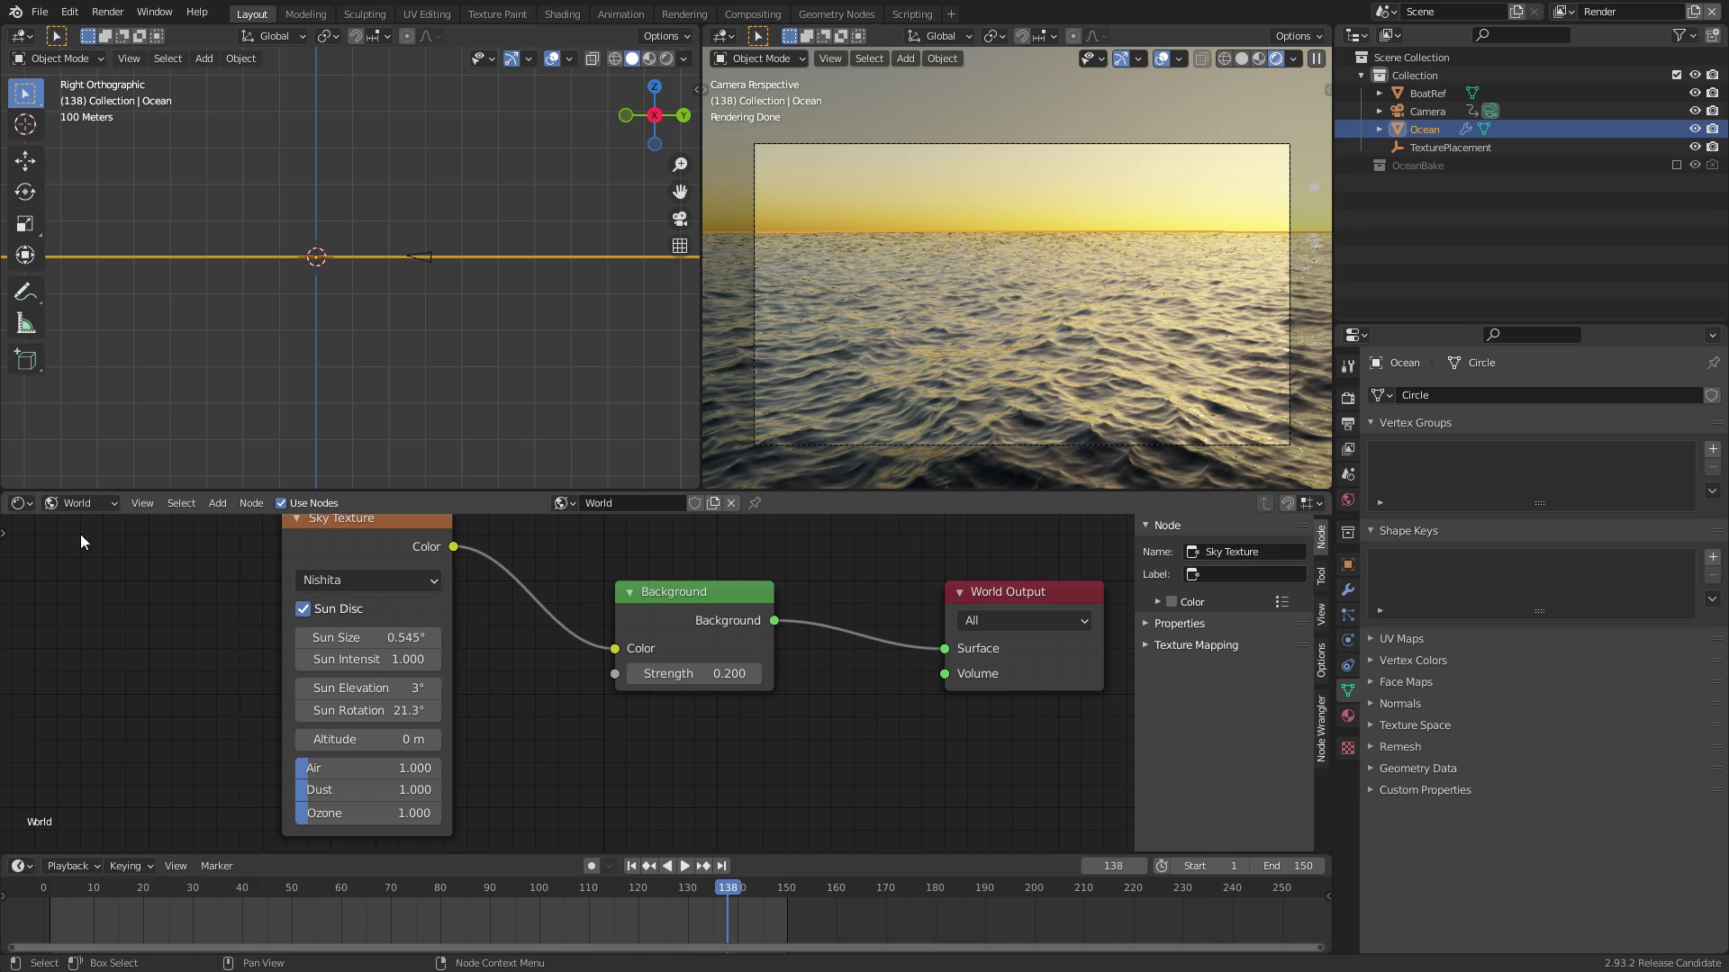
Display the Ocean object's material nodes in a maximized Shader Editor without its sidebar, with the camera view in solid shading
click(103, 526)
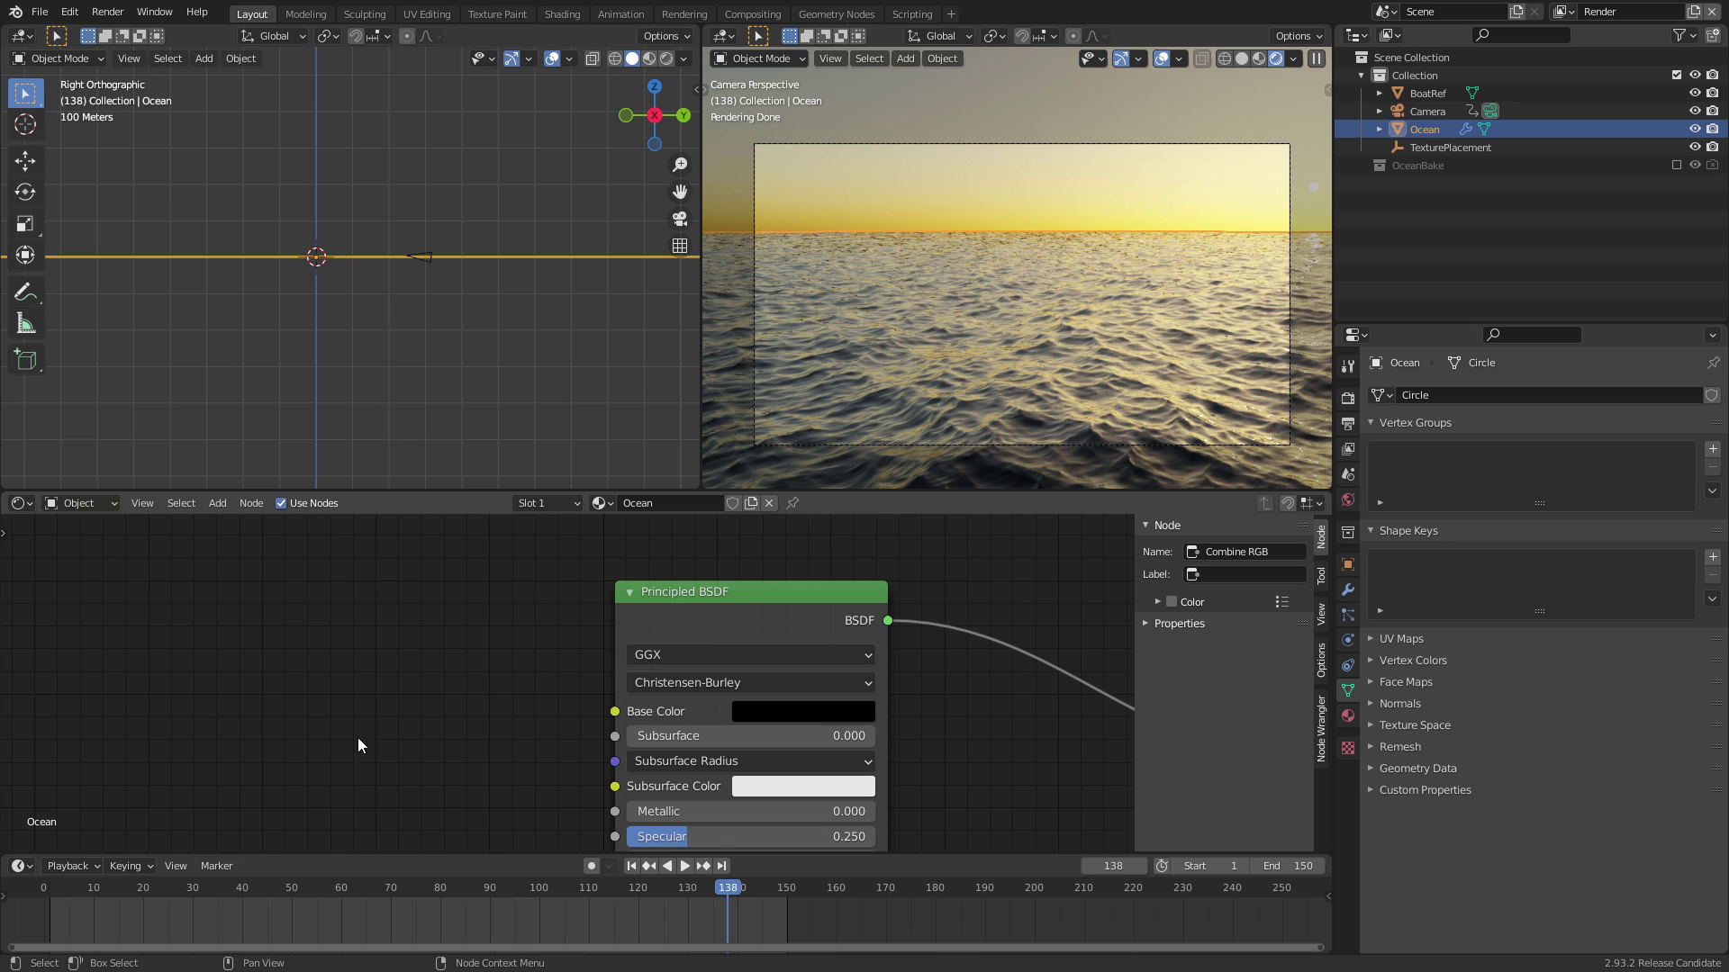
click(1242, 58)
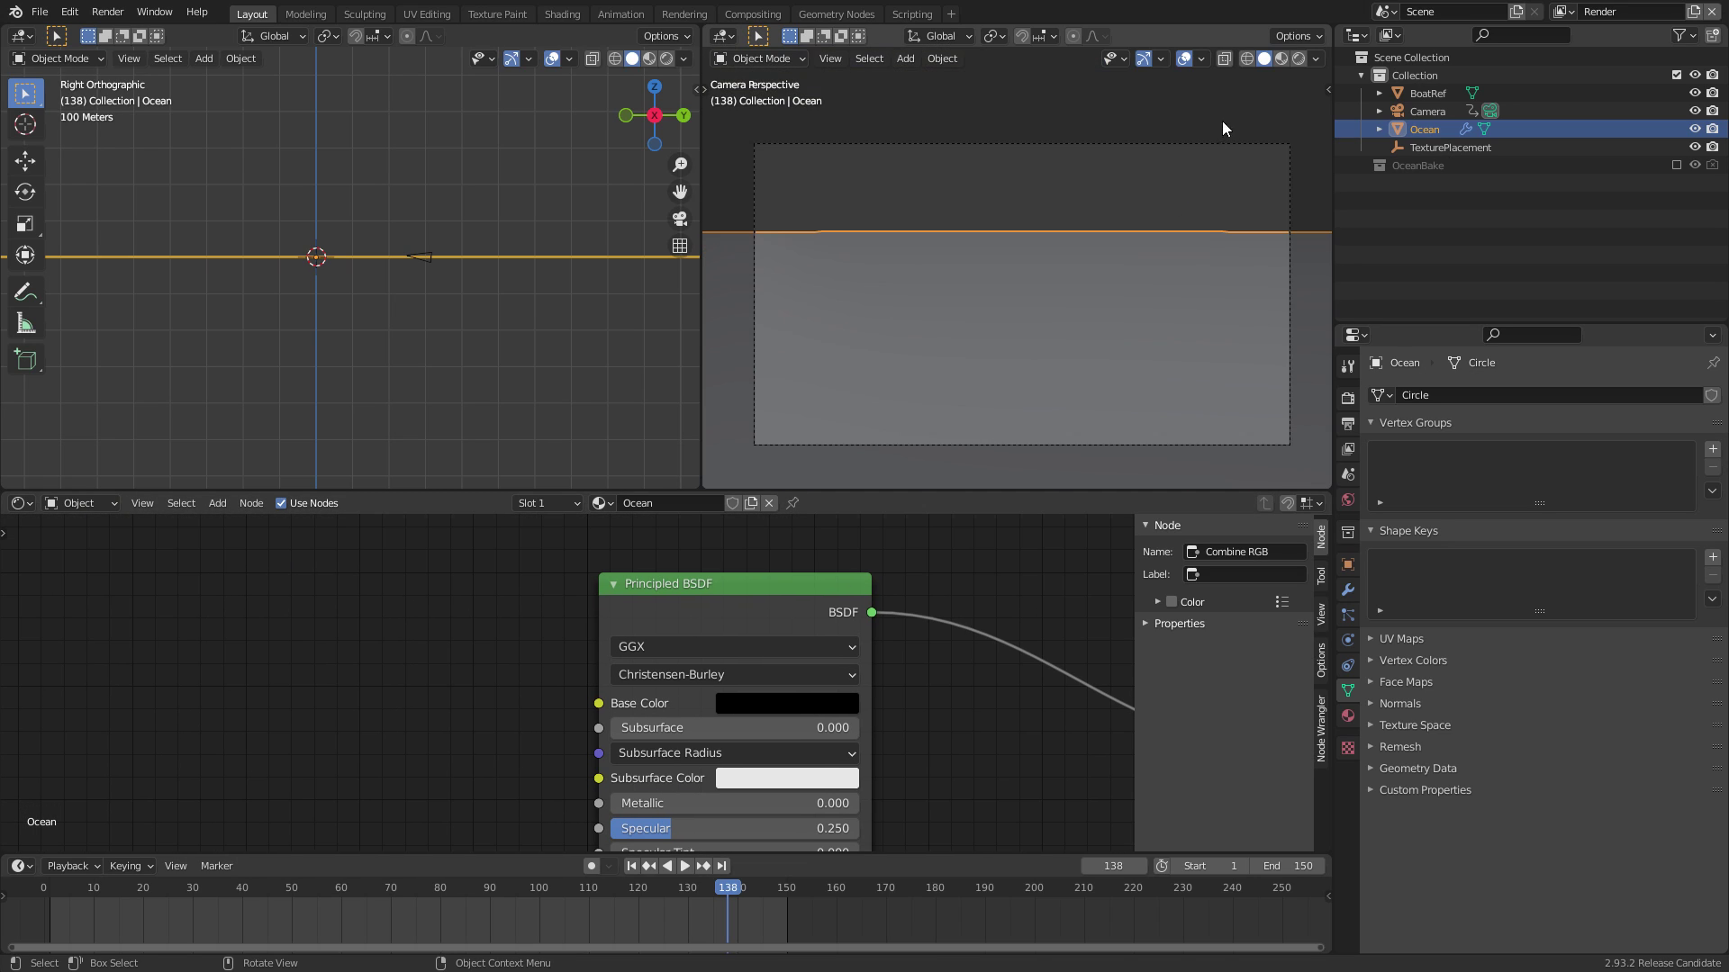
middle_drag(996, 622, 856, 605)
drag(915, 492, 924, 355)
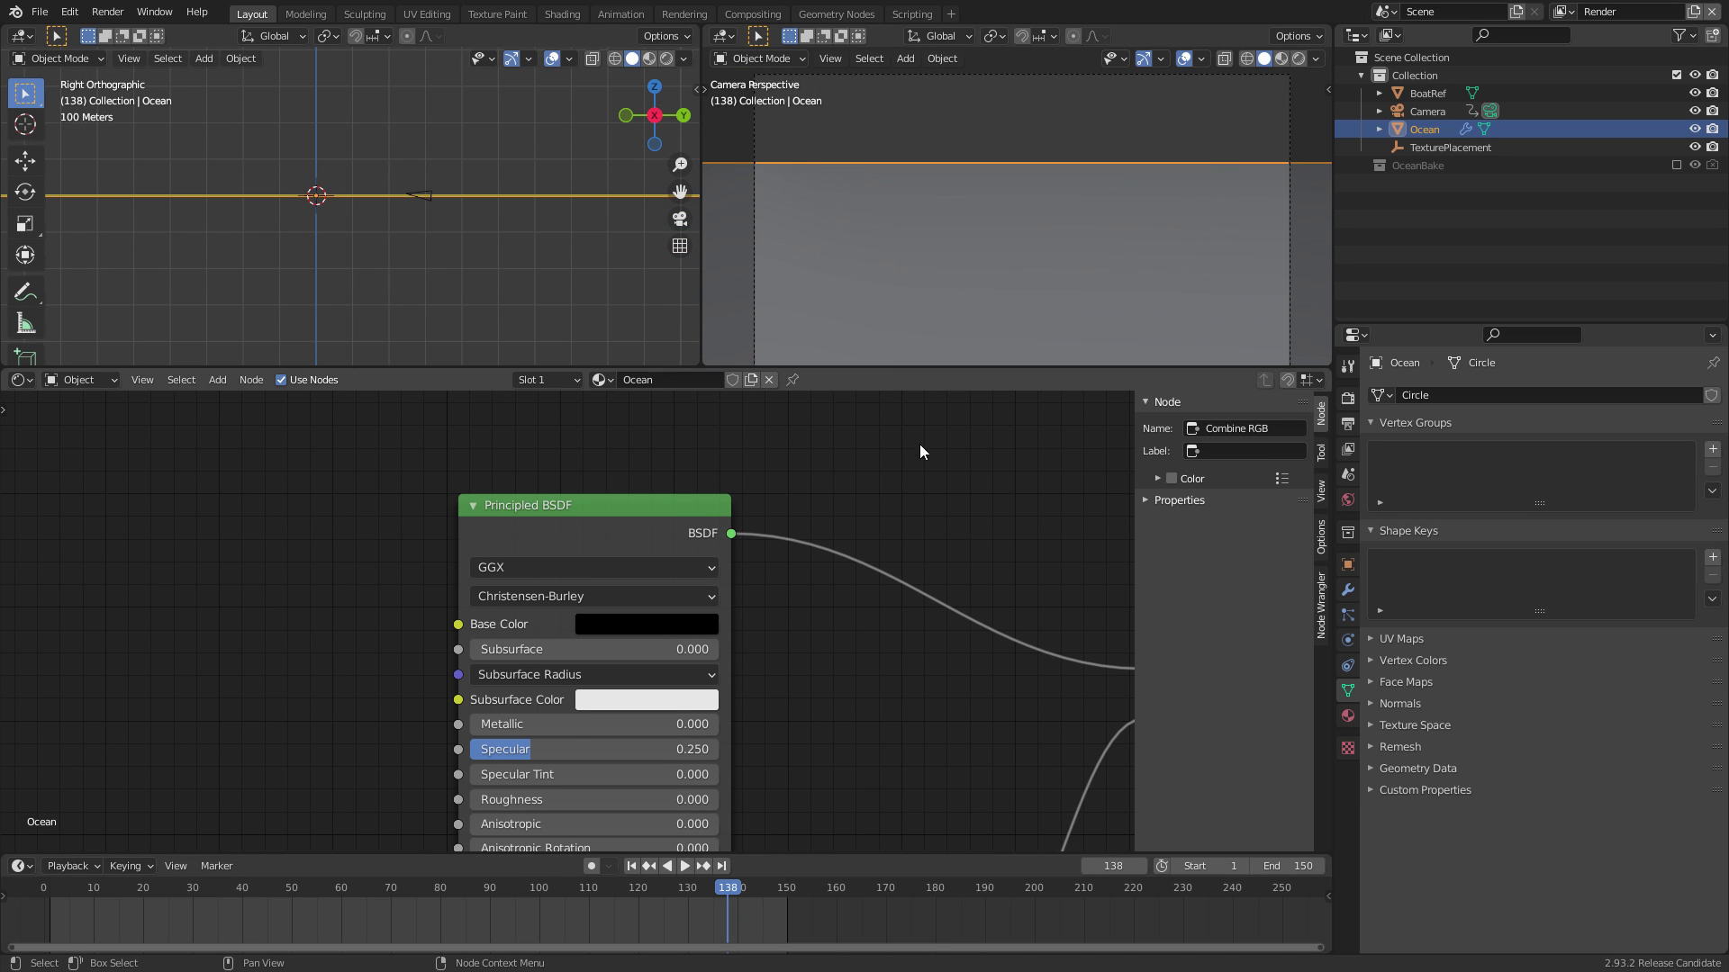
key(n)
key(ctrl+space)
Duplicate the Ocean material's Principled BSDF node and place the copy above and to the left of the original
click(858, 531)
shift+middle_drag(1000, 487, 827, 418)
ctrl+middle_drag(864, 416, 887, 516)
shift+middle_drag(887, 516, 811, 564)
key(shift+d)
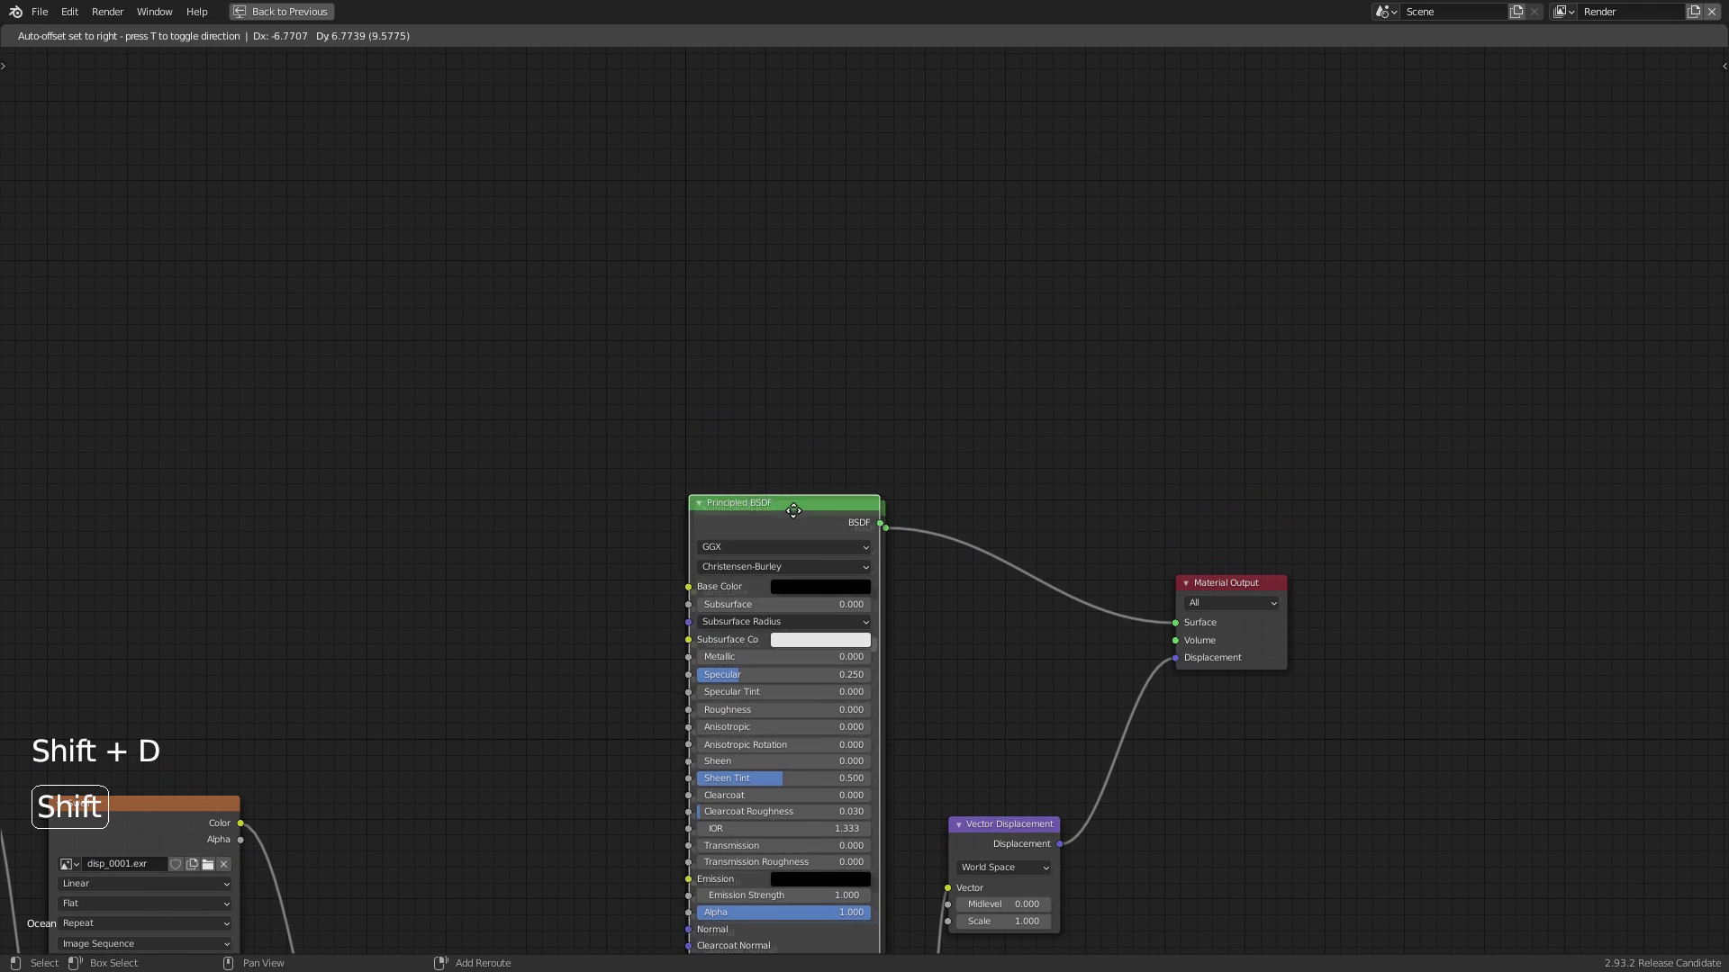
click(532, 147)
click(915, 262)
Add a Mix Shader node in the free space above the Material Output
key(shift+a)
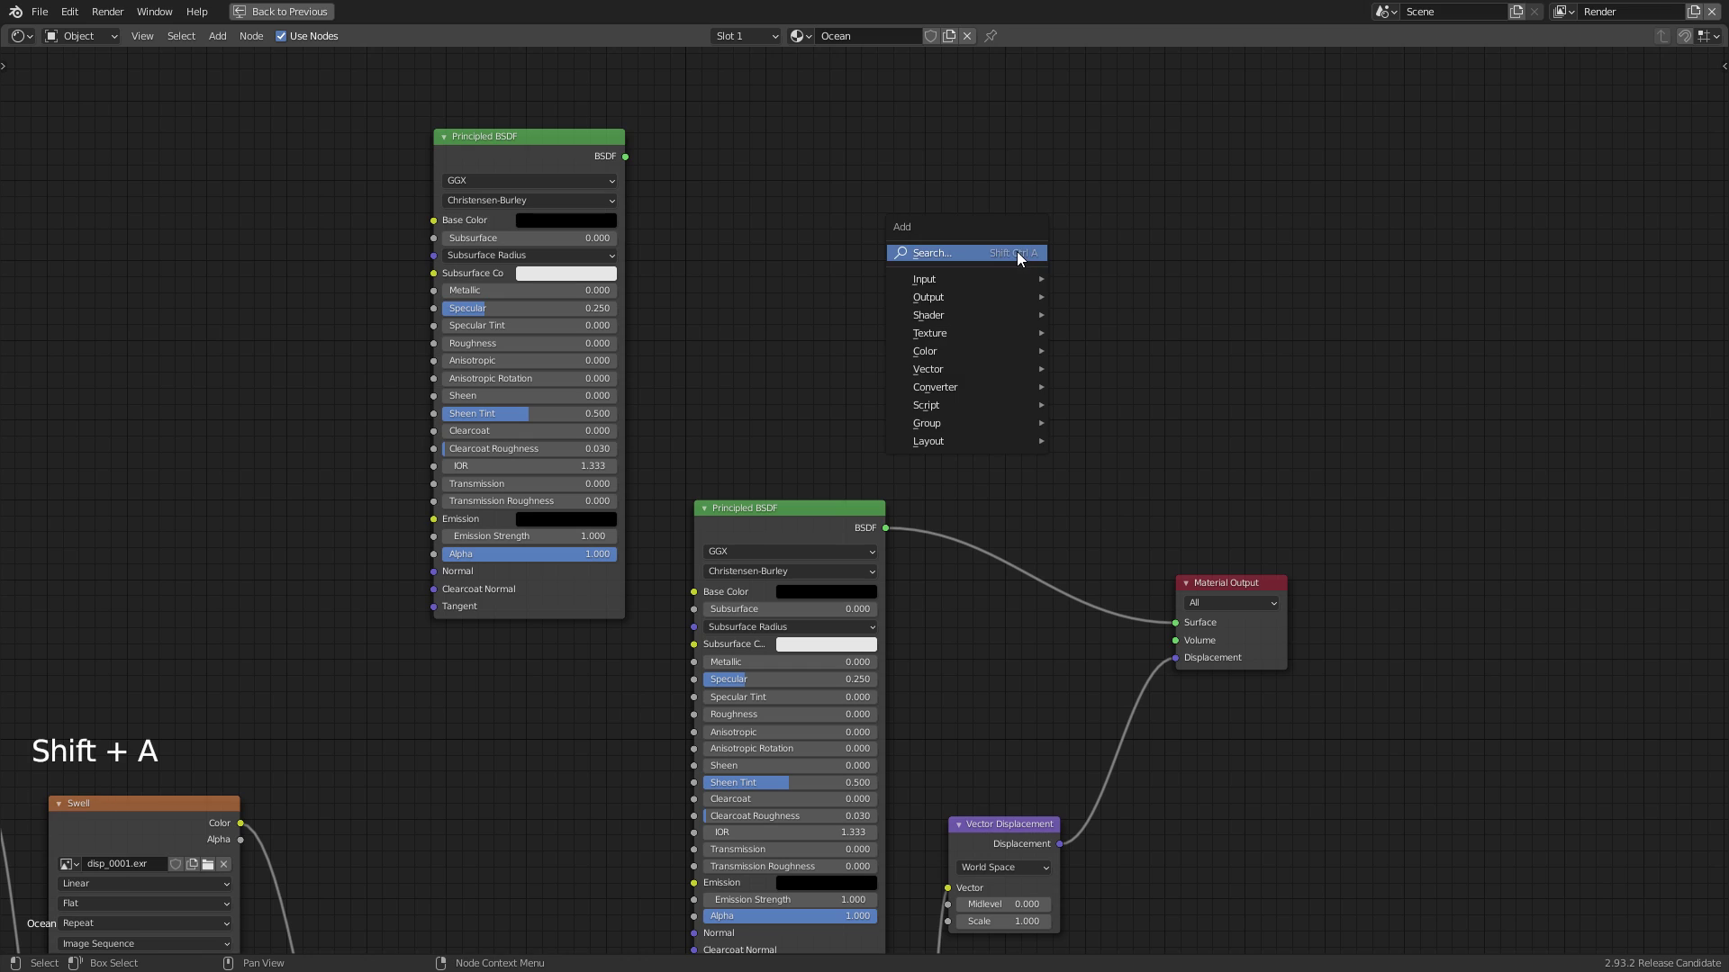
mouse_move(985, 320)
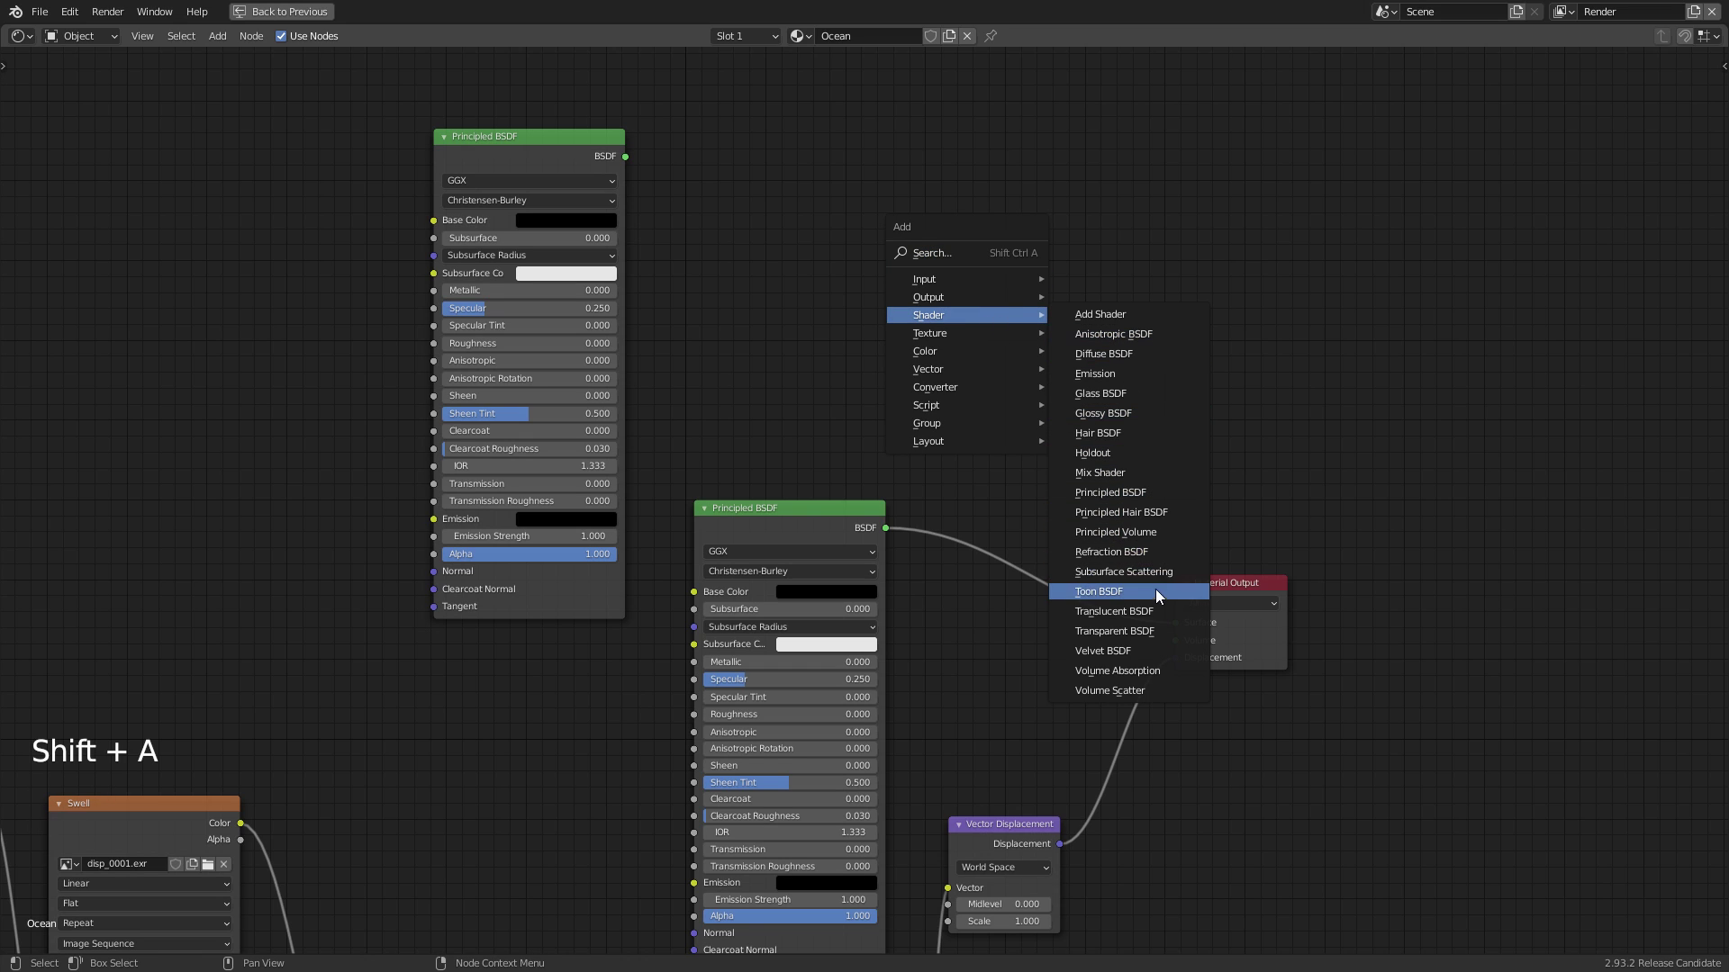
click(1139, 472)
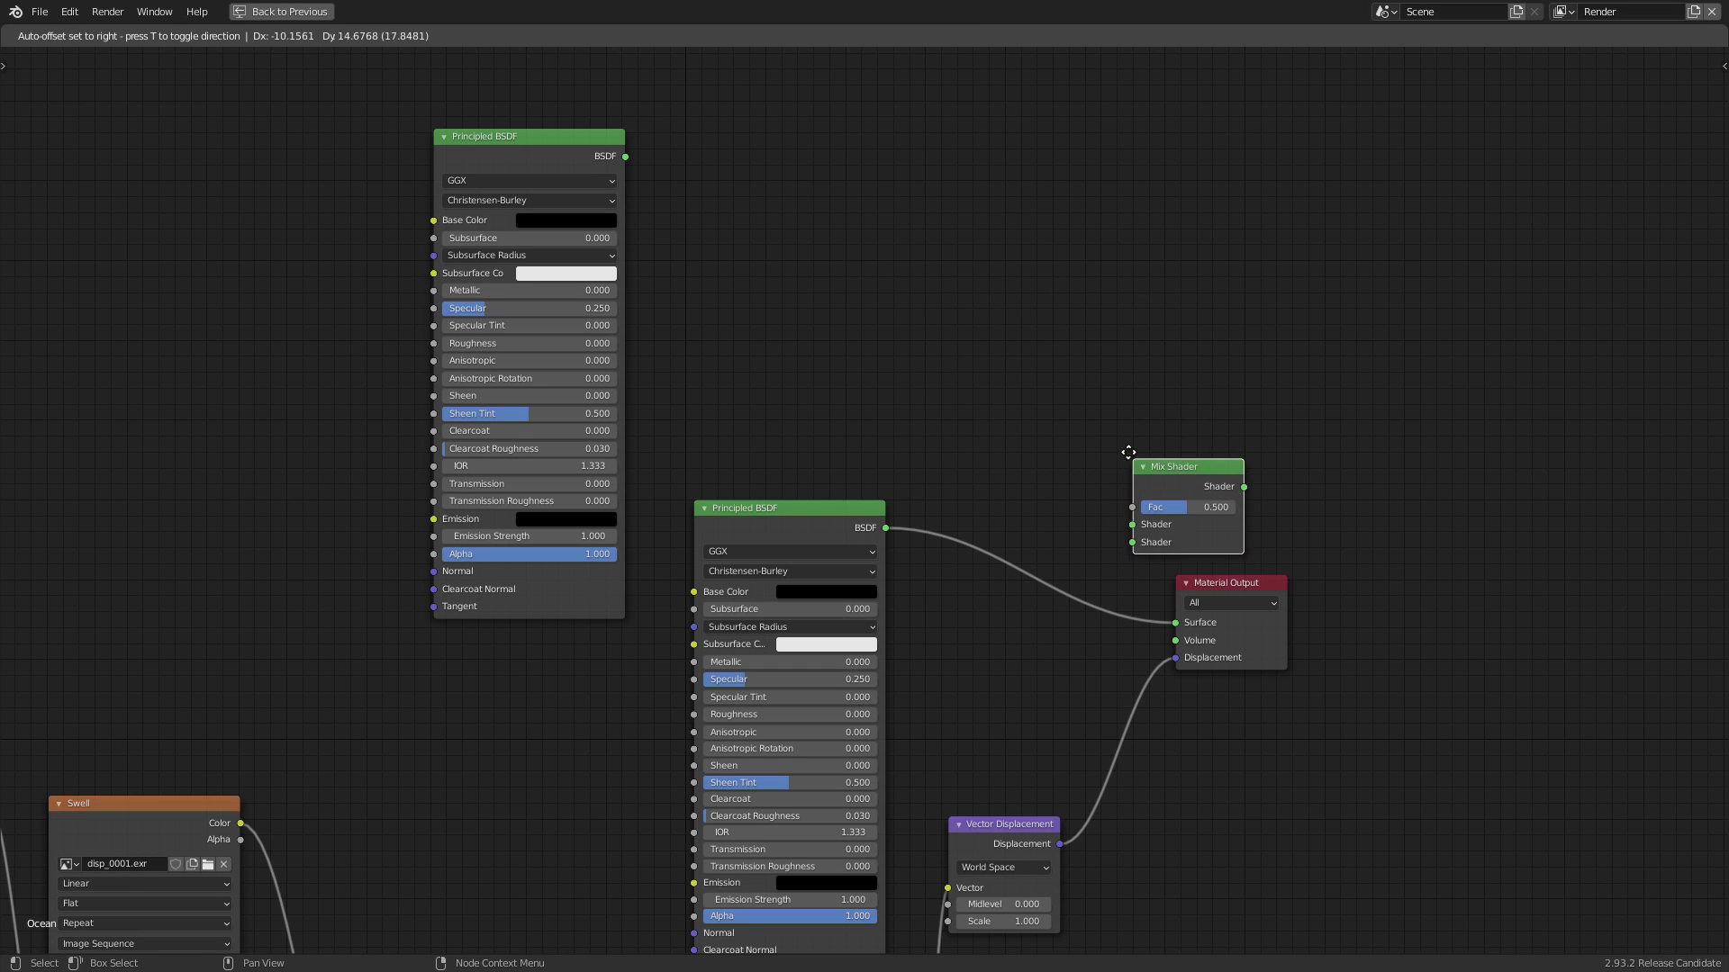
click(1064, 396)
Connect the original Principled BSDF to the Mix Shader's first input, the copy to its second, and its output to the material Surface
middle_drag(825, 507, 778, 487)
ctrl+middle_drag(778, 487, 825, 436)
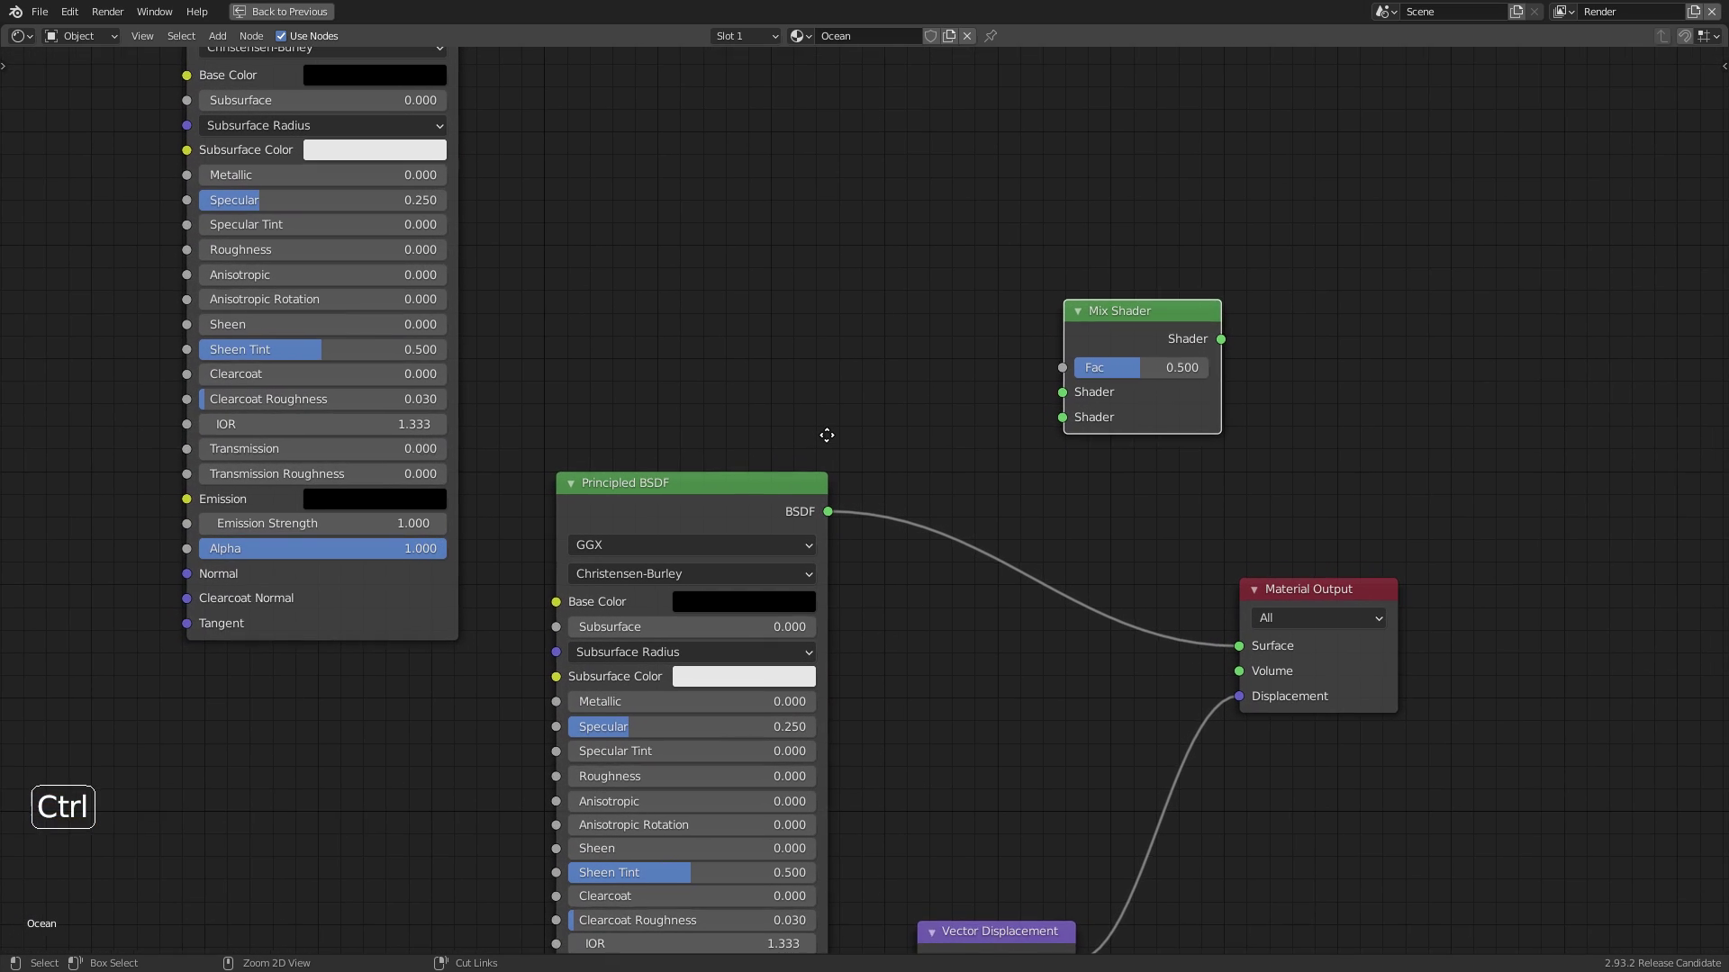
click(675, 498)
drag(677, 497, 673, 491)
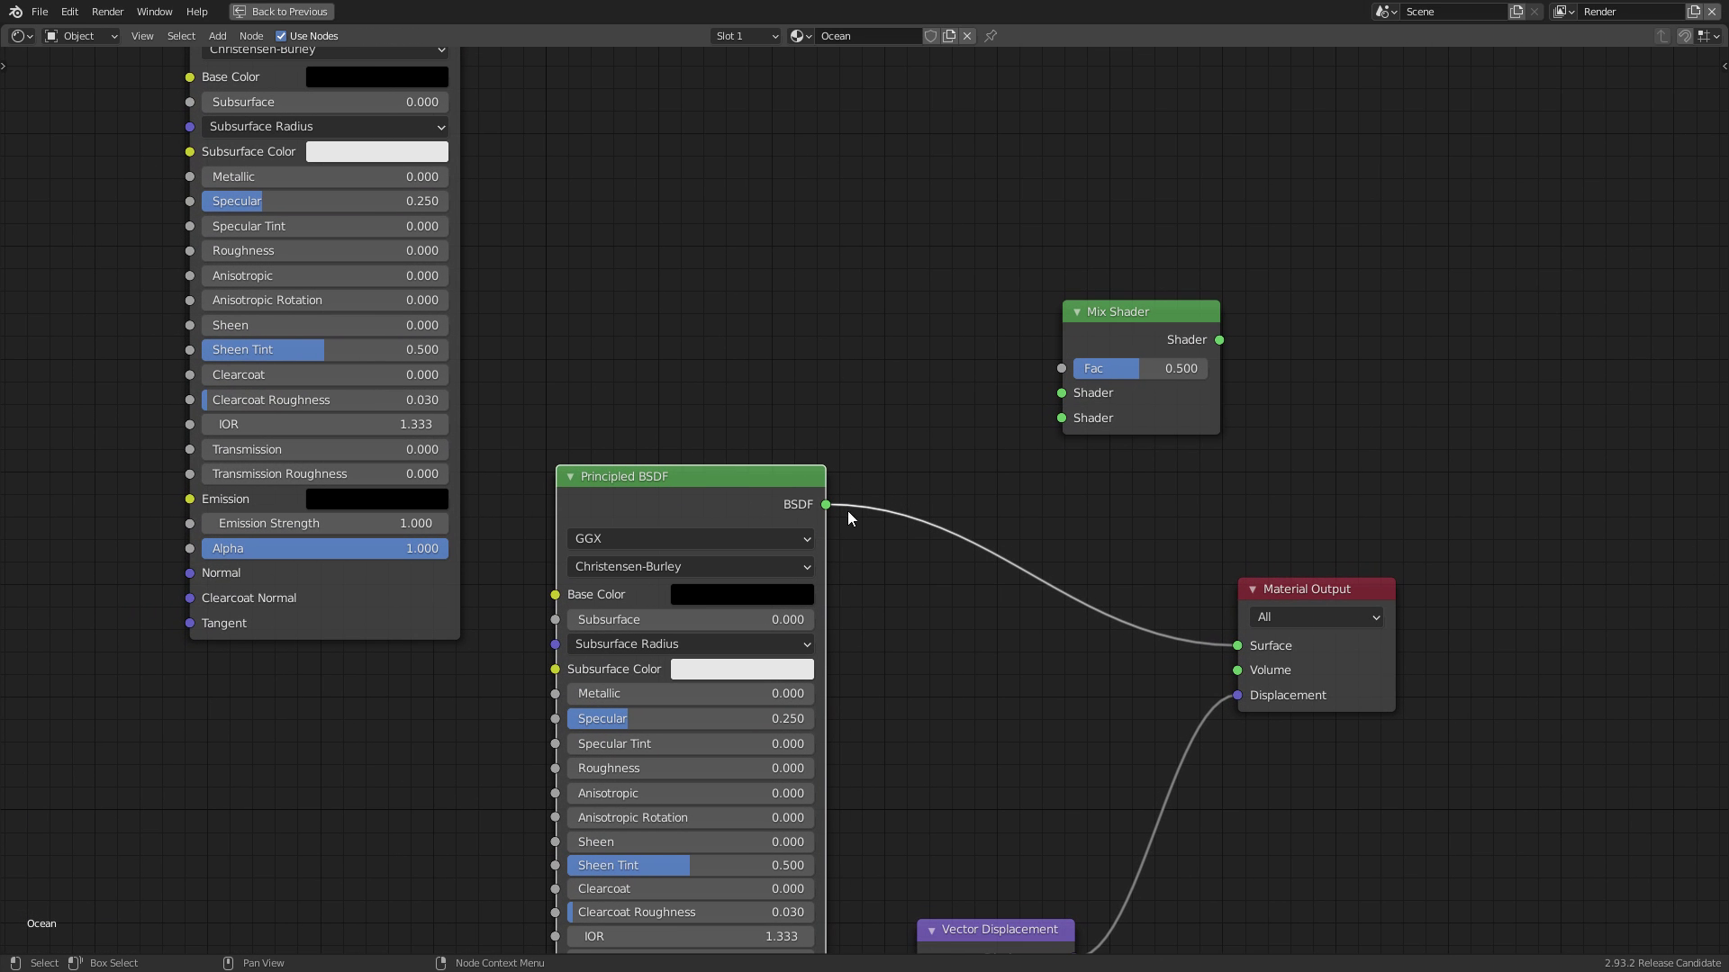
drag(831, 515, 1061, 394)
middle_drag(785, 345, 781, 446)
middle_drag(490, 157, 515, 181)
drag(477, 111, 1083, 544)
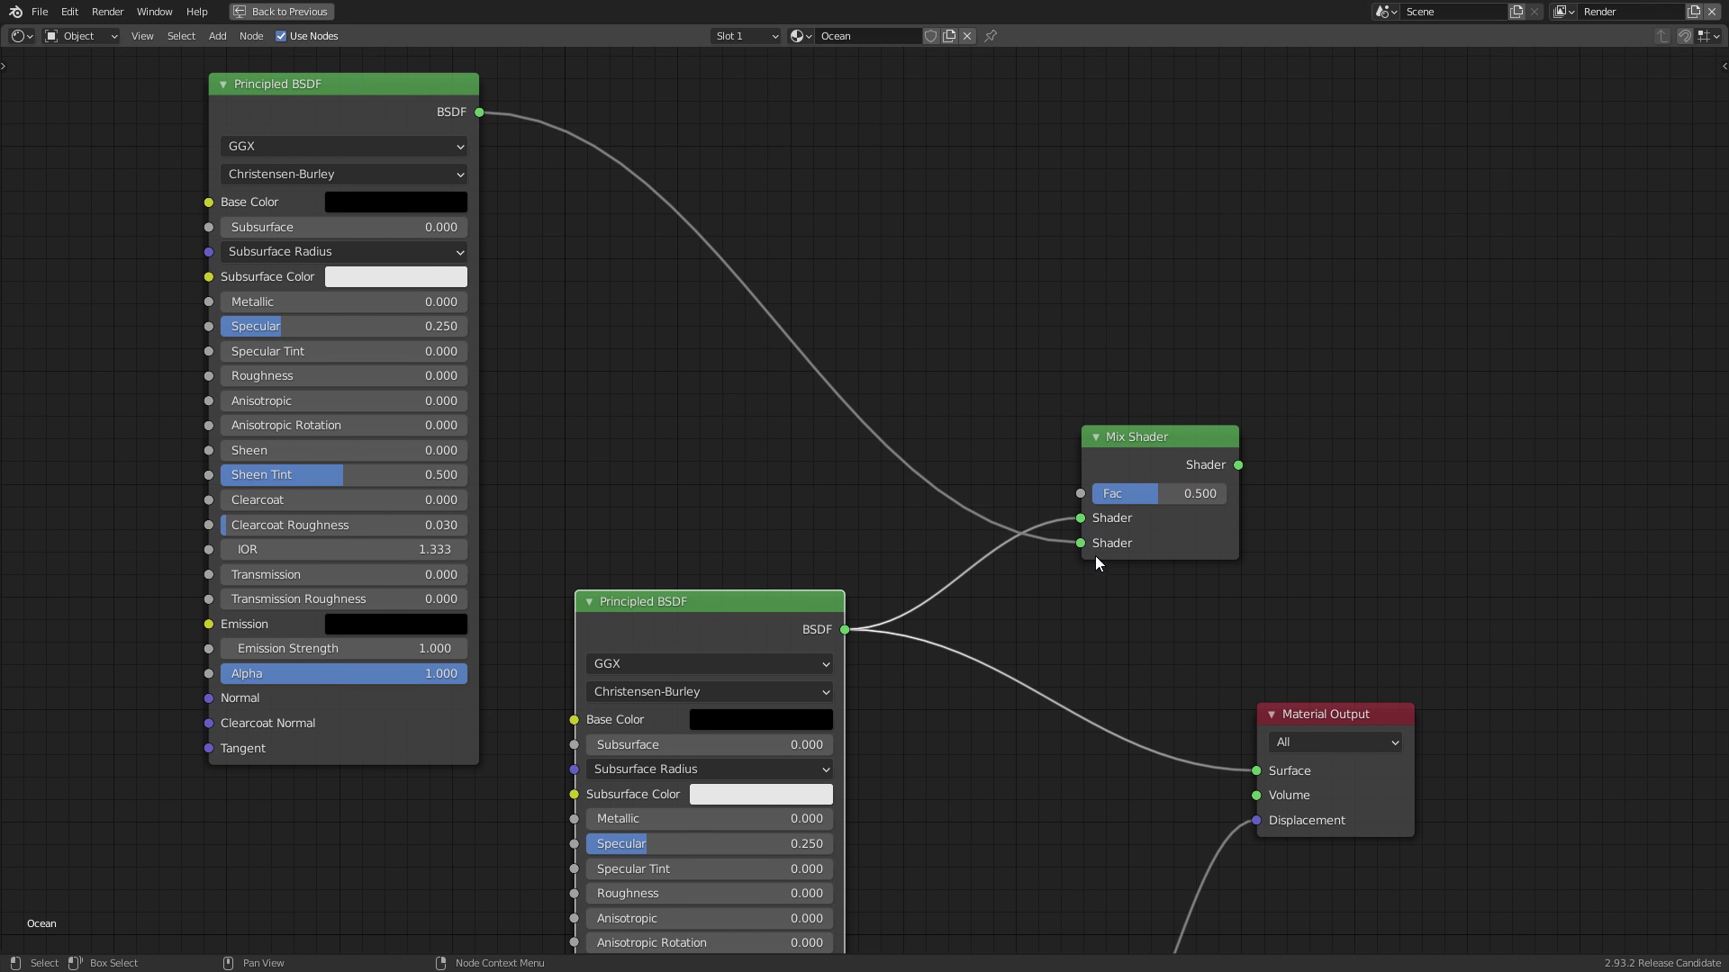
drag(1160, 450, 1256, 771)
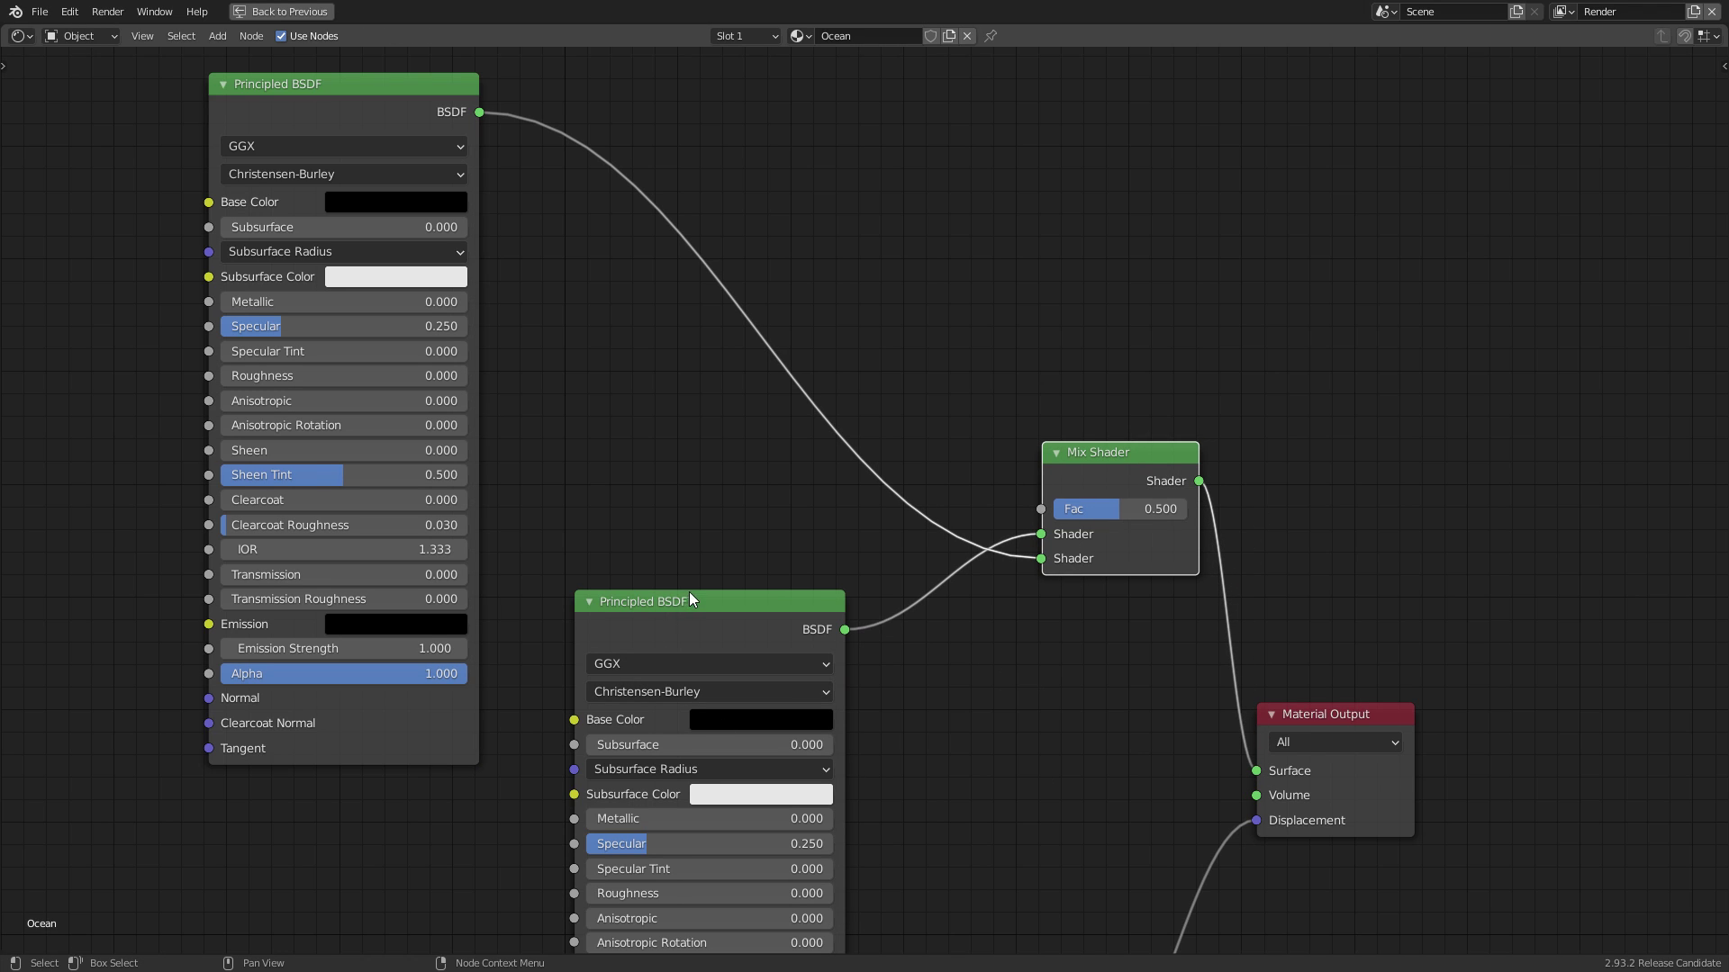
Set the duplicated Principled BSDF's Subsurface to 0.2 and its Subsurface Radius values to 1
double_click(702, 309)
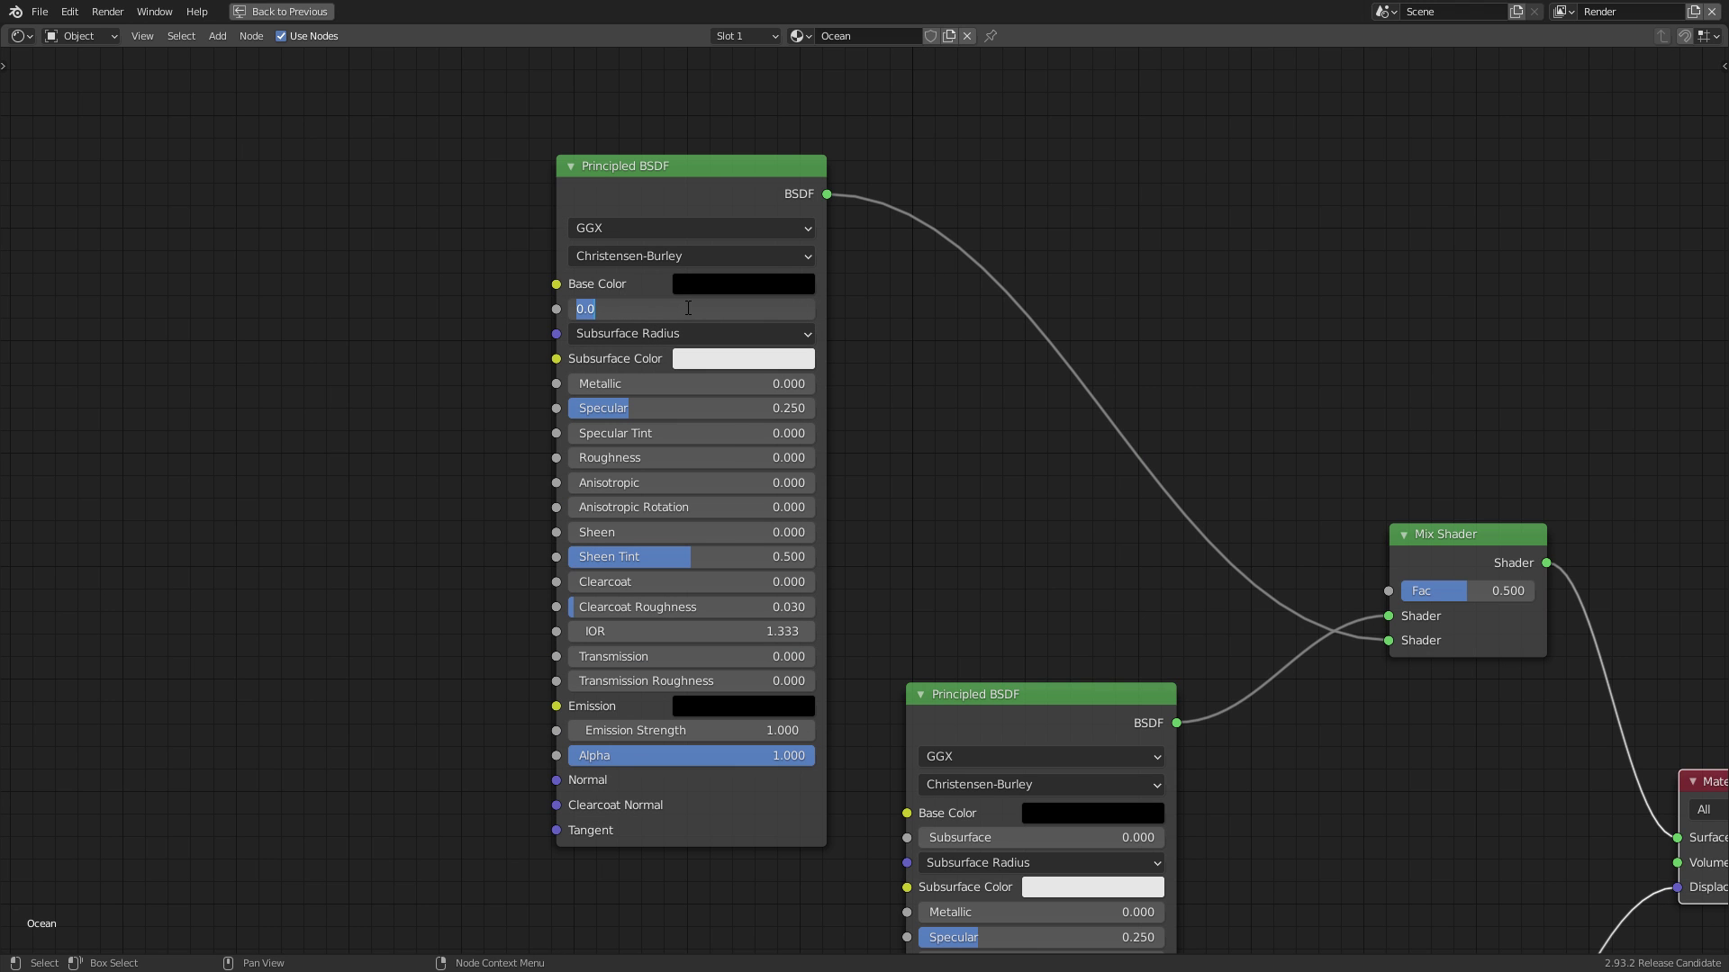
text(0.2)
key(Return)
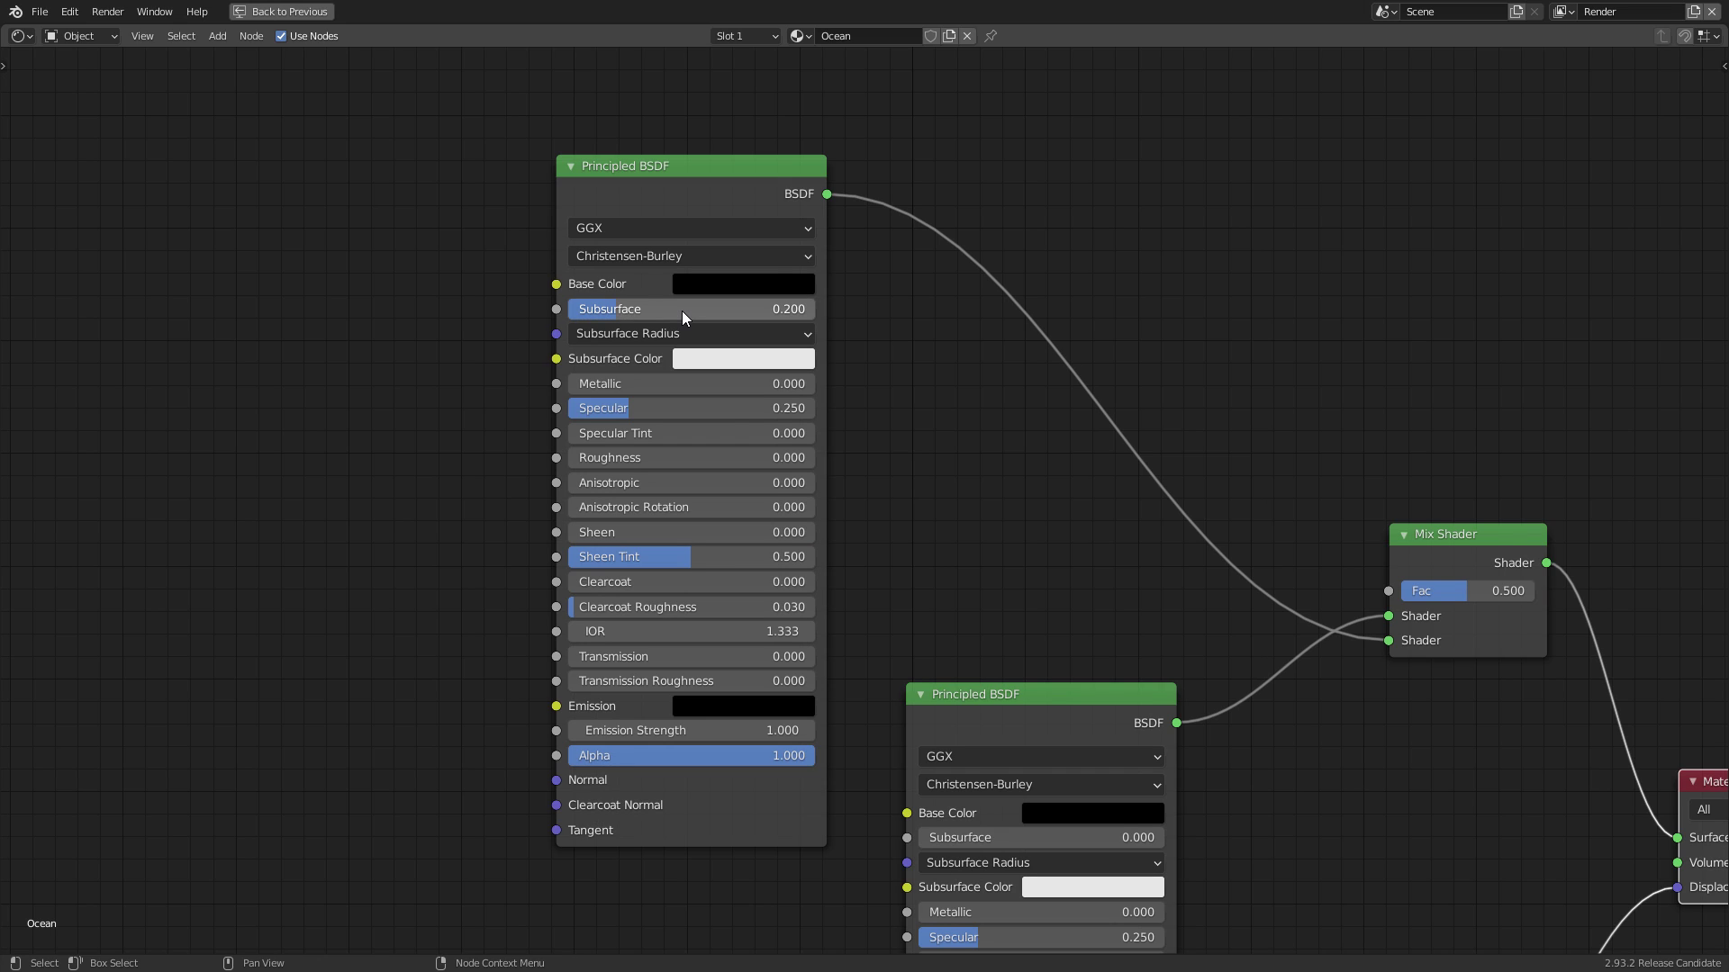
click(646, 337)
double_click(636, 387)
text(1)
key(Tab)
text(1)
double_click(672, 363)
key(Return)
Set the duplicated Principled BSDF's Roughness to 0.2
double_click(645, 459)
text(0.2)
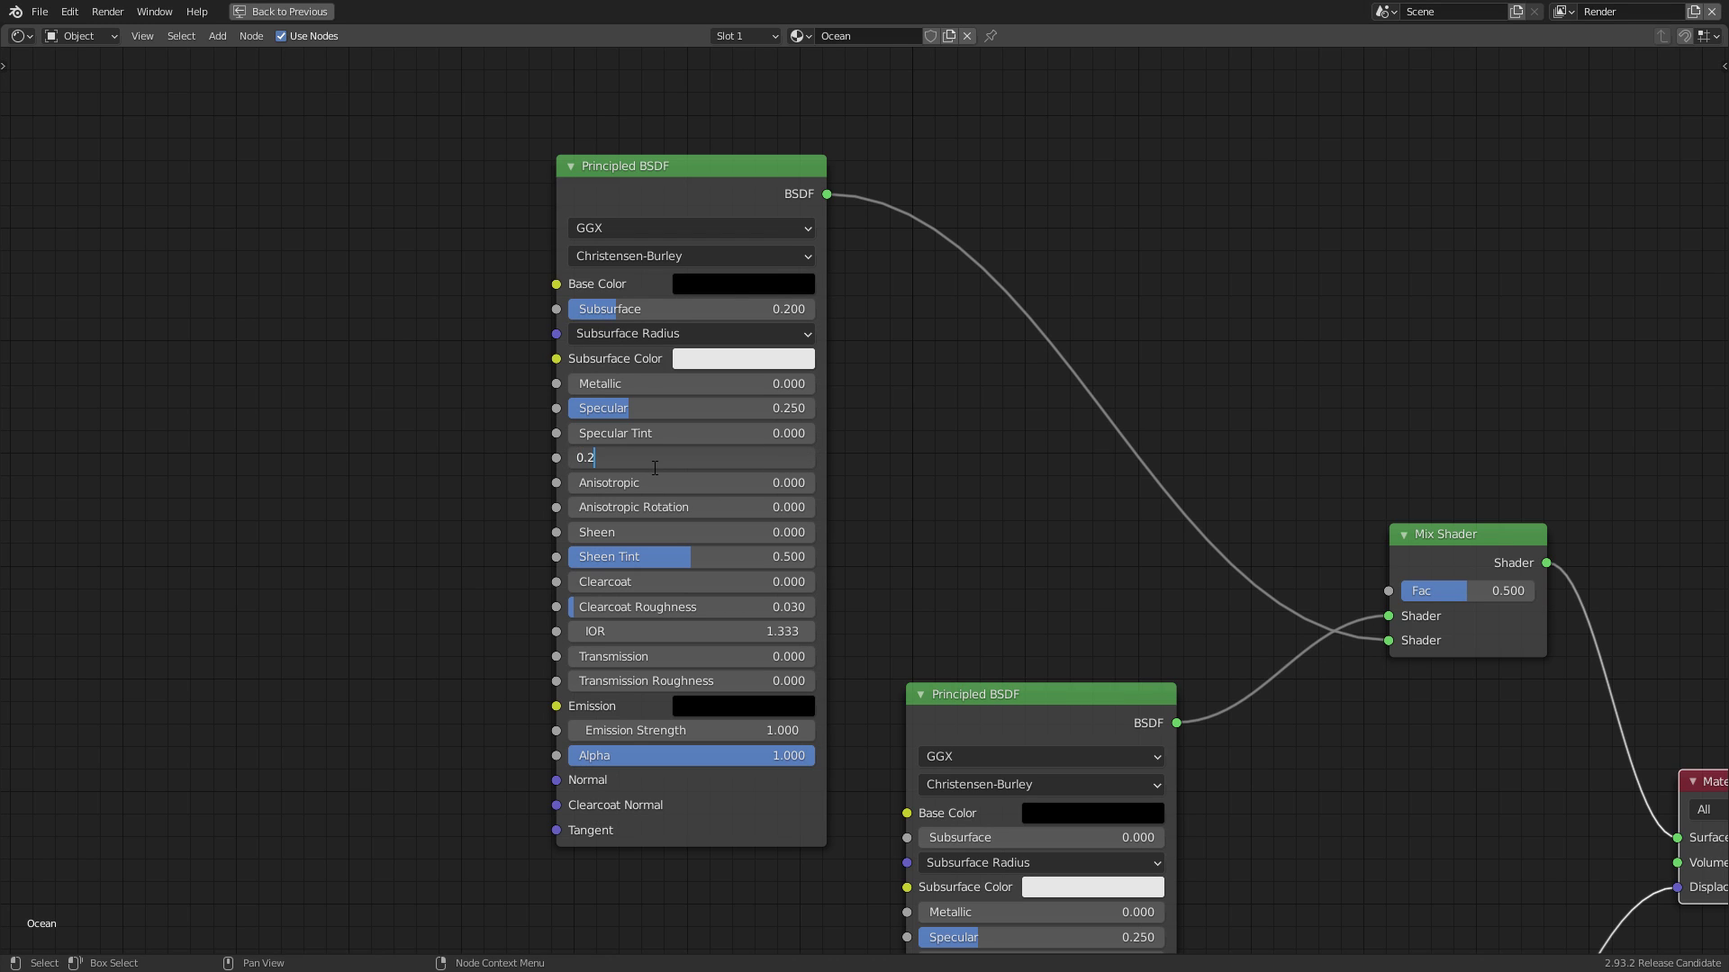
key(Return)
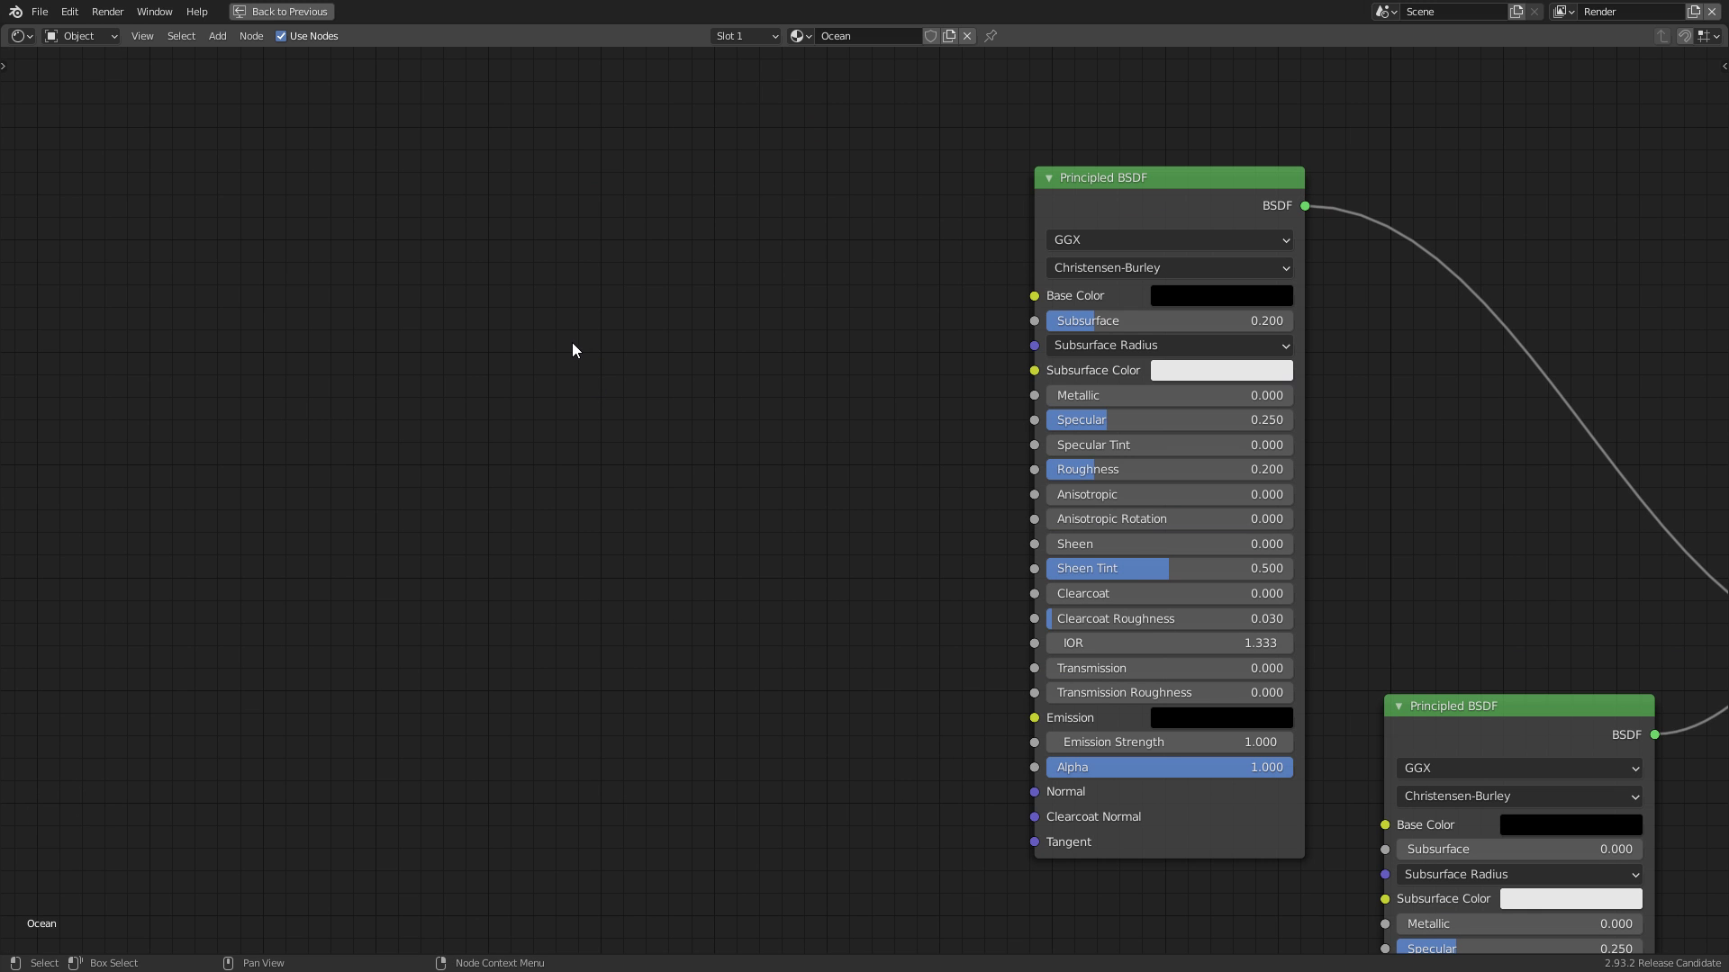
Add an Image Texture node in the free space beside the duplicated Principled BSDF
middle_drag(651, 336, 668, 347)
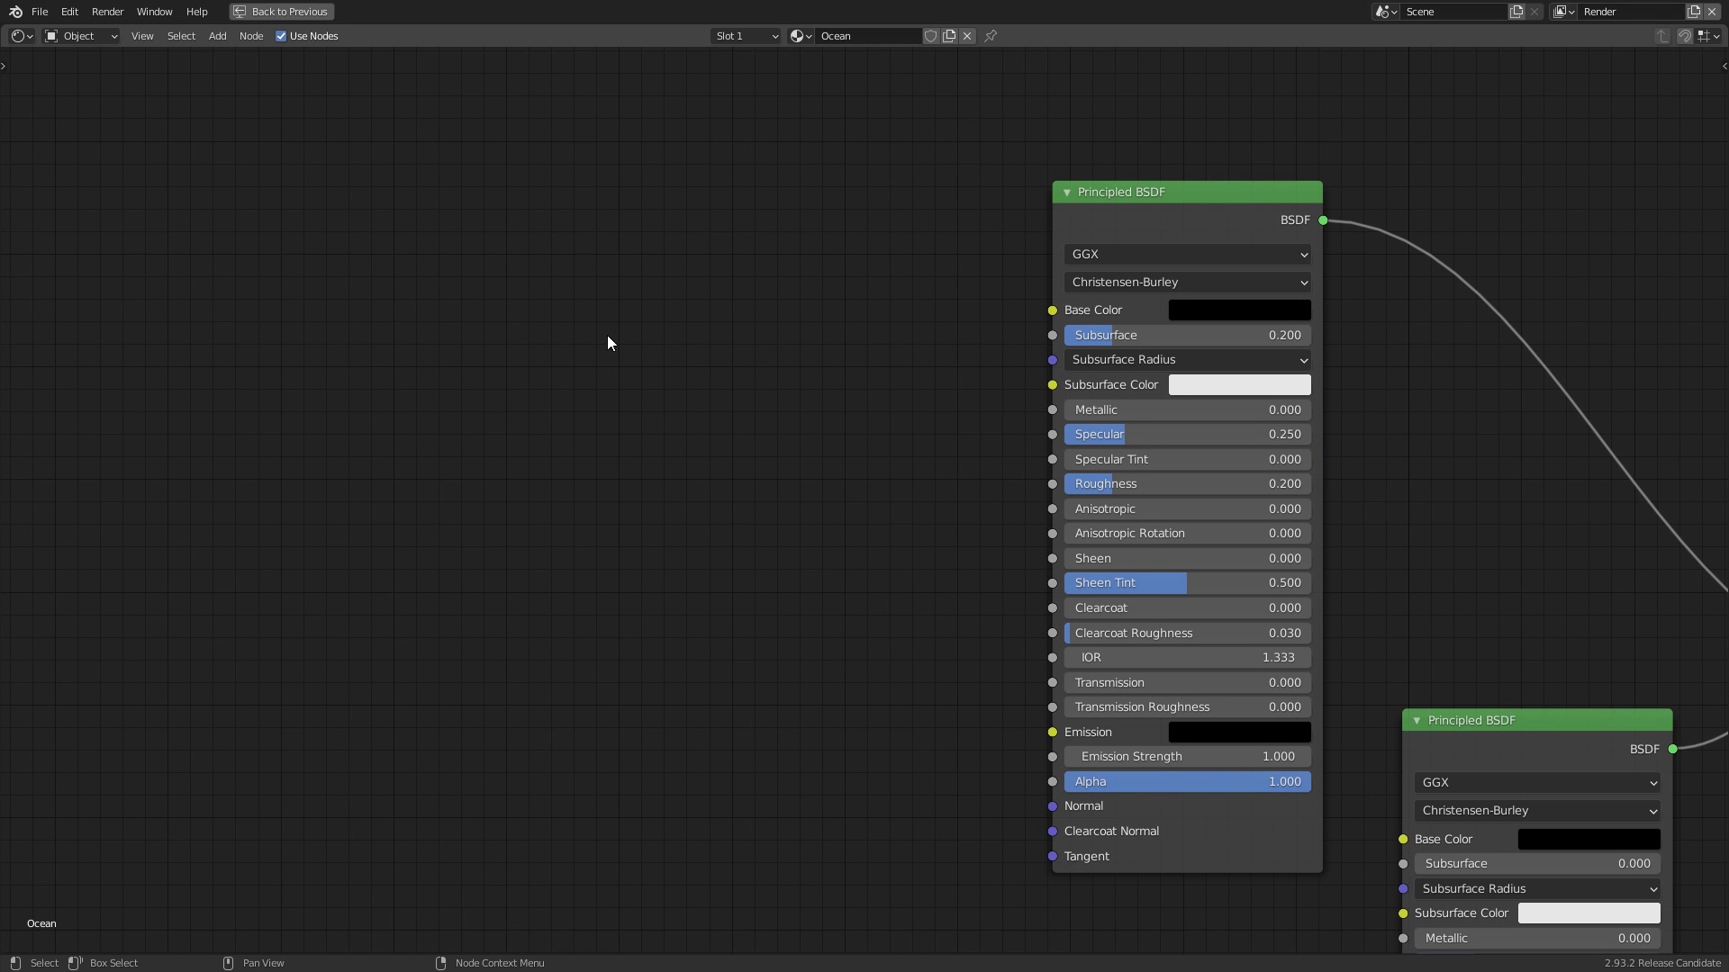
key(shift+ctrl+a)
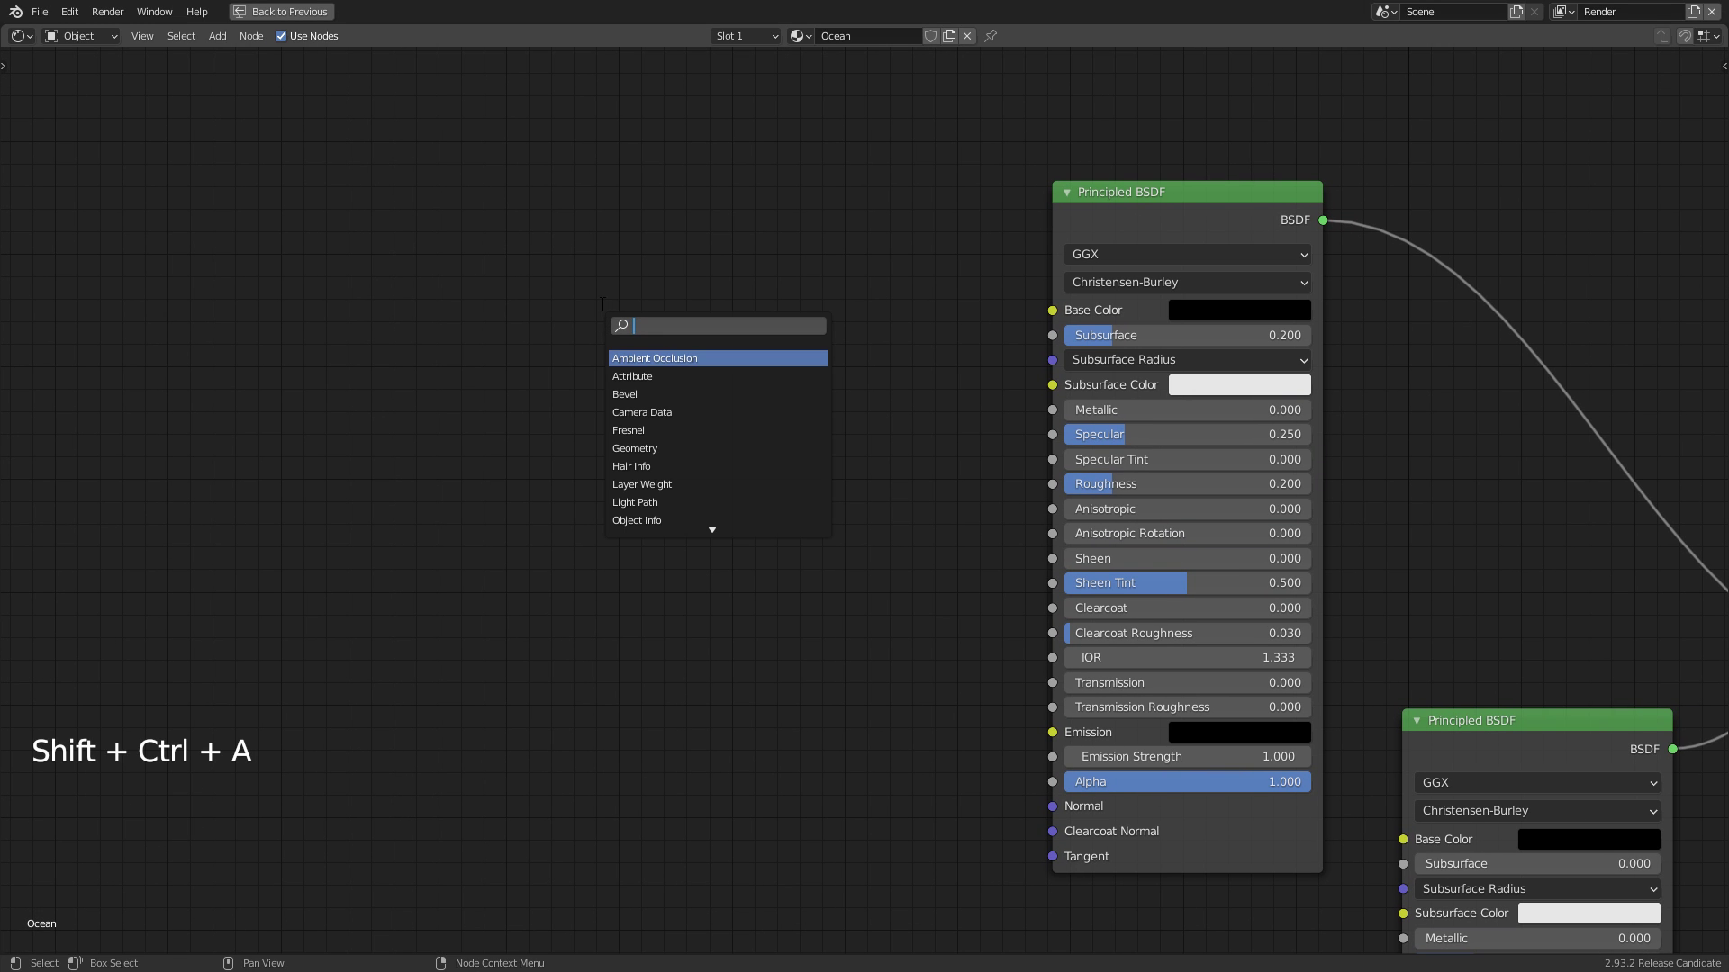
text(image)
key(Return)
click(601, 304)
key(shift+a)
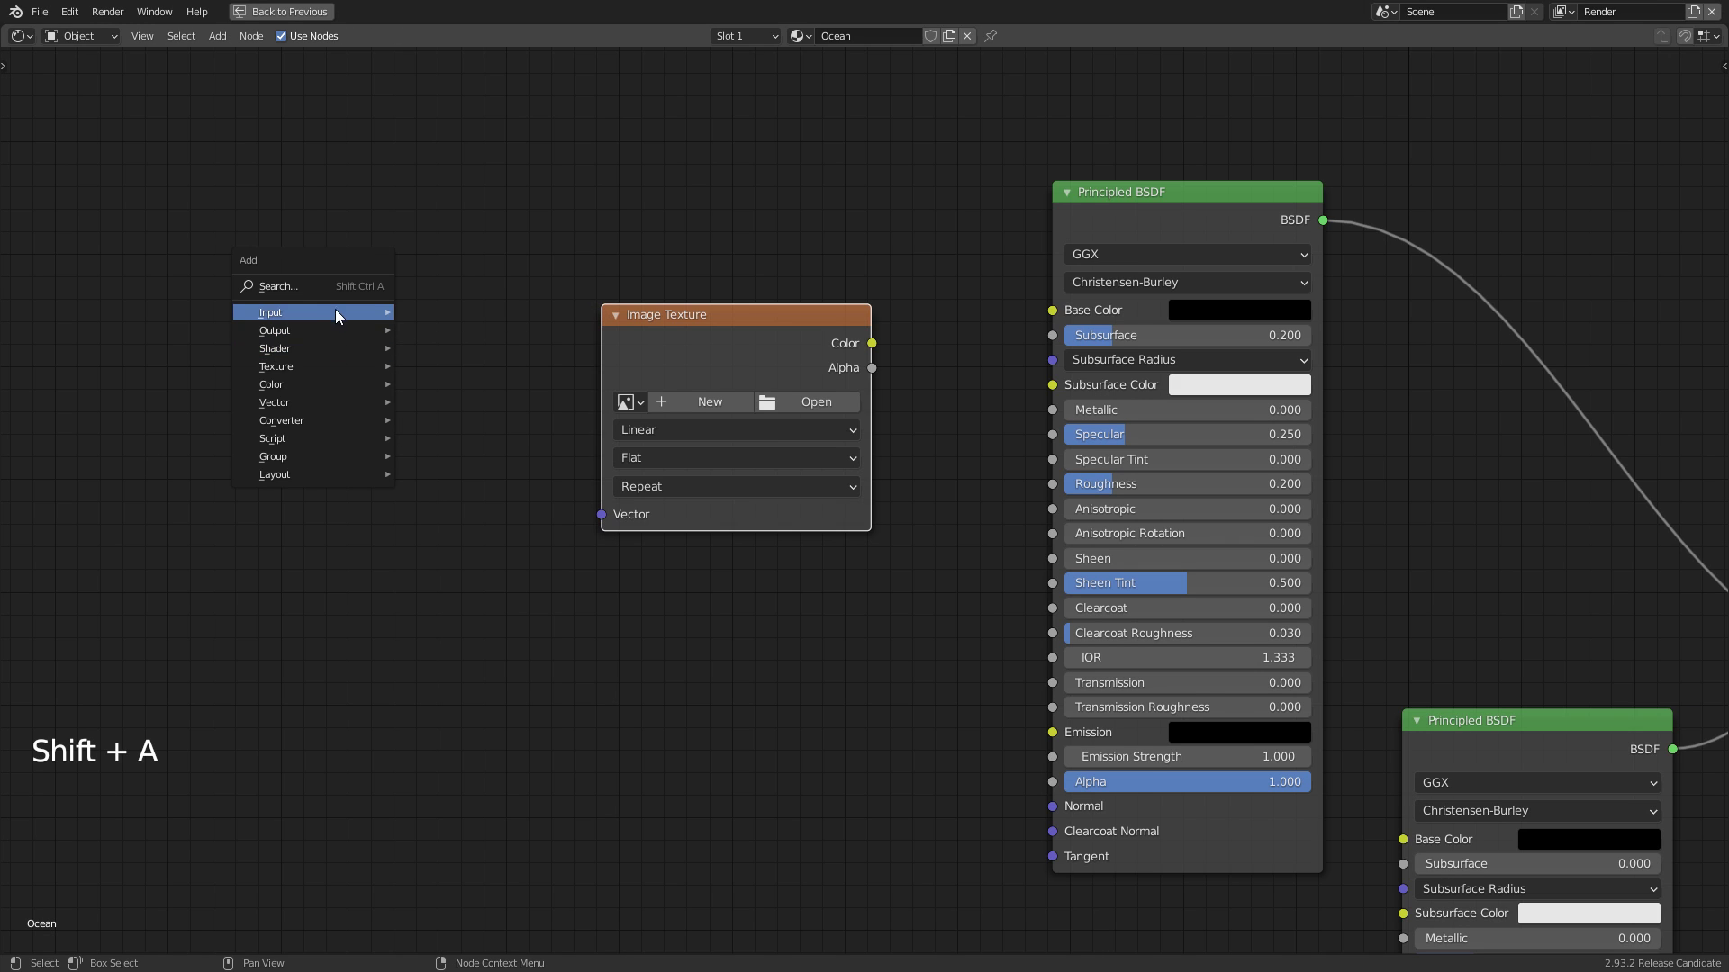
Load foam_0001.exr from the OceanDetail cache folder into the new Image Texture node
click(797, 402)
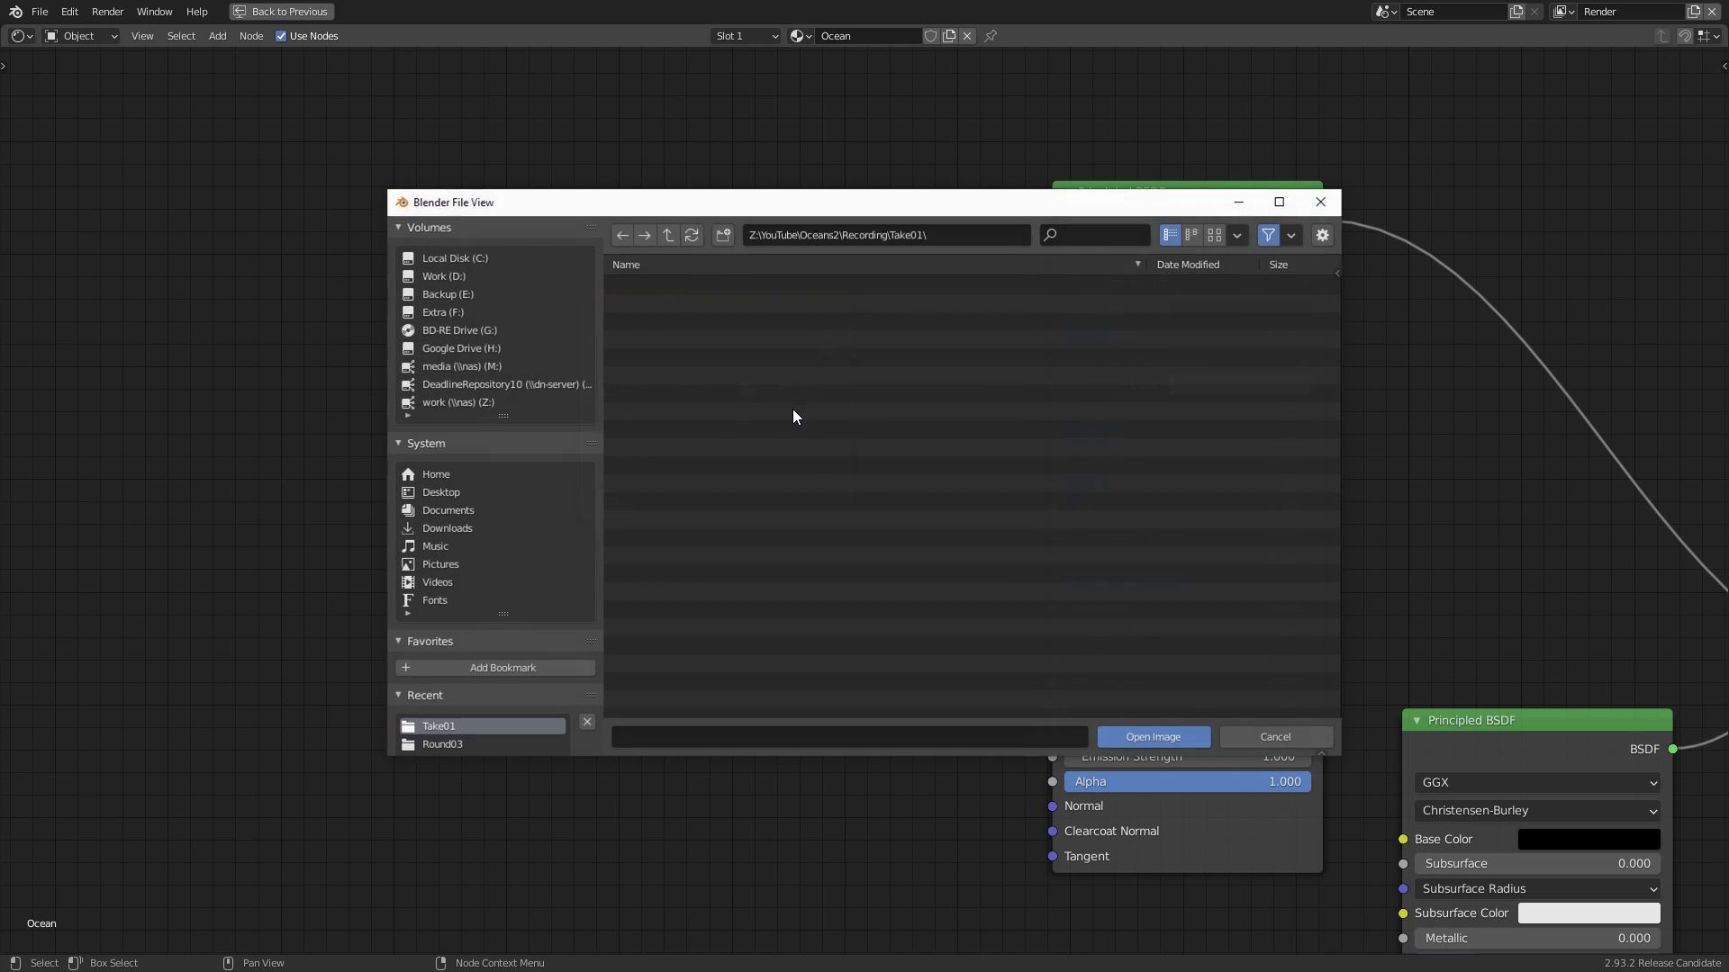
double_click(681, 287)
scroll(800, 417, down, 20)
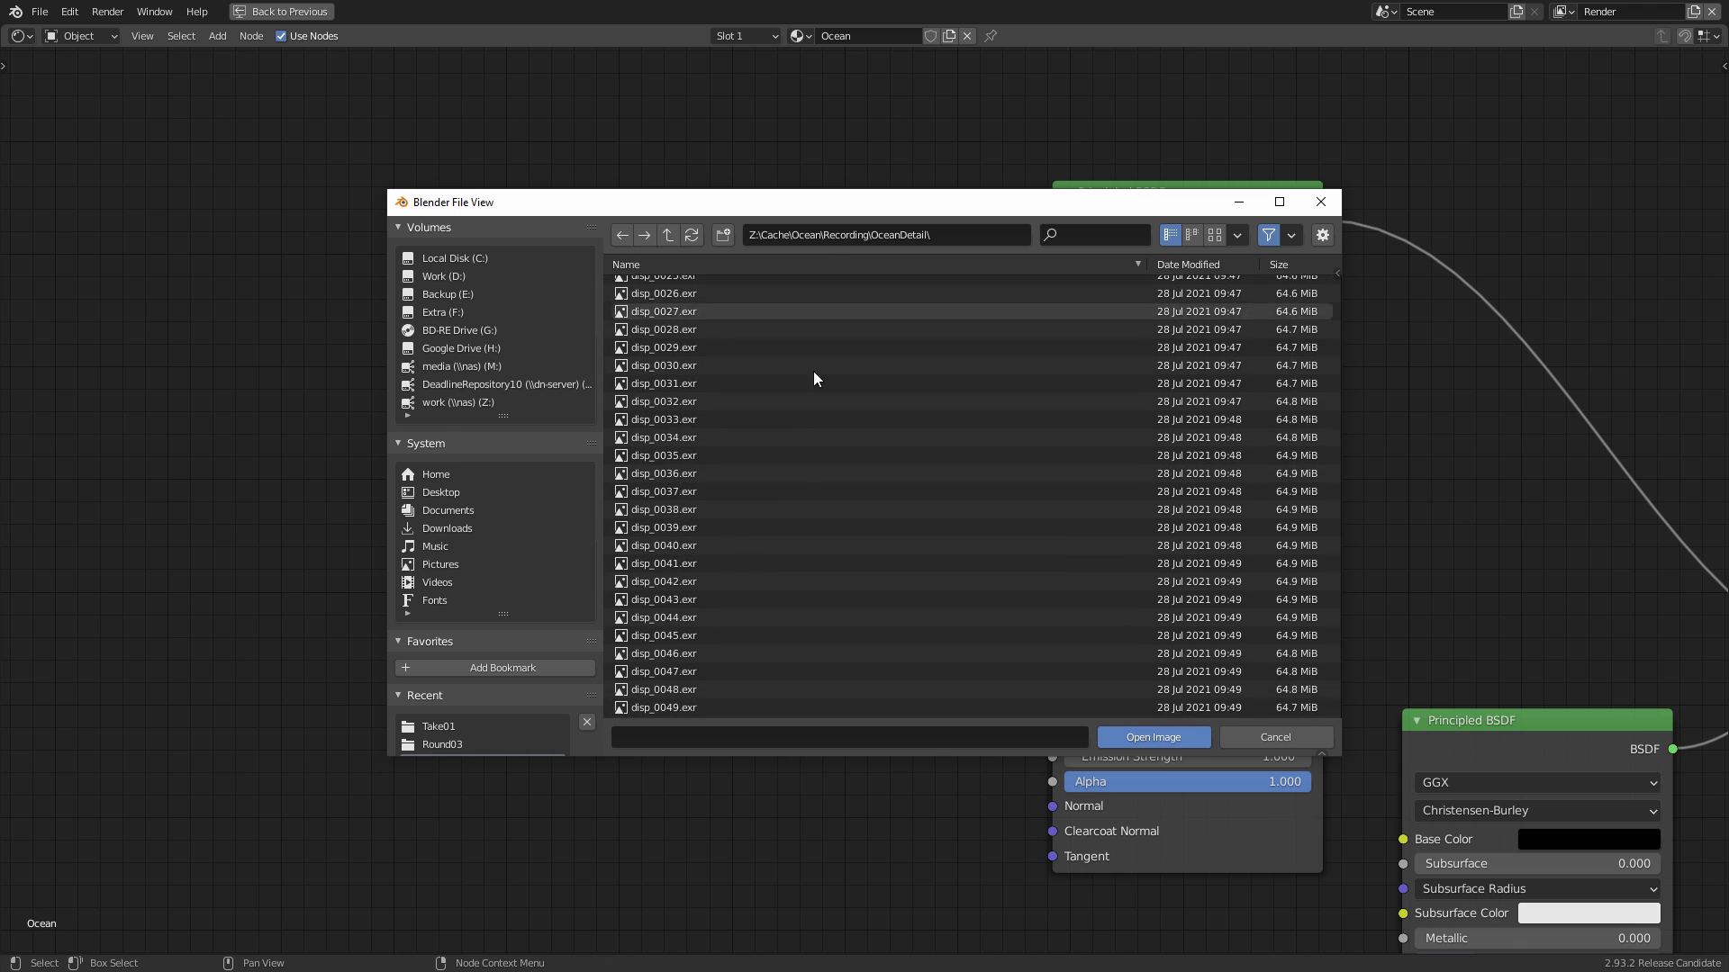
scroll(840, 560, down, 20)
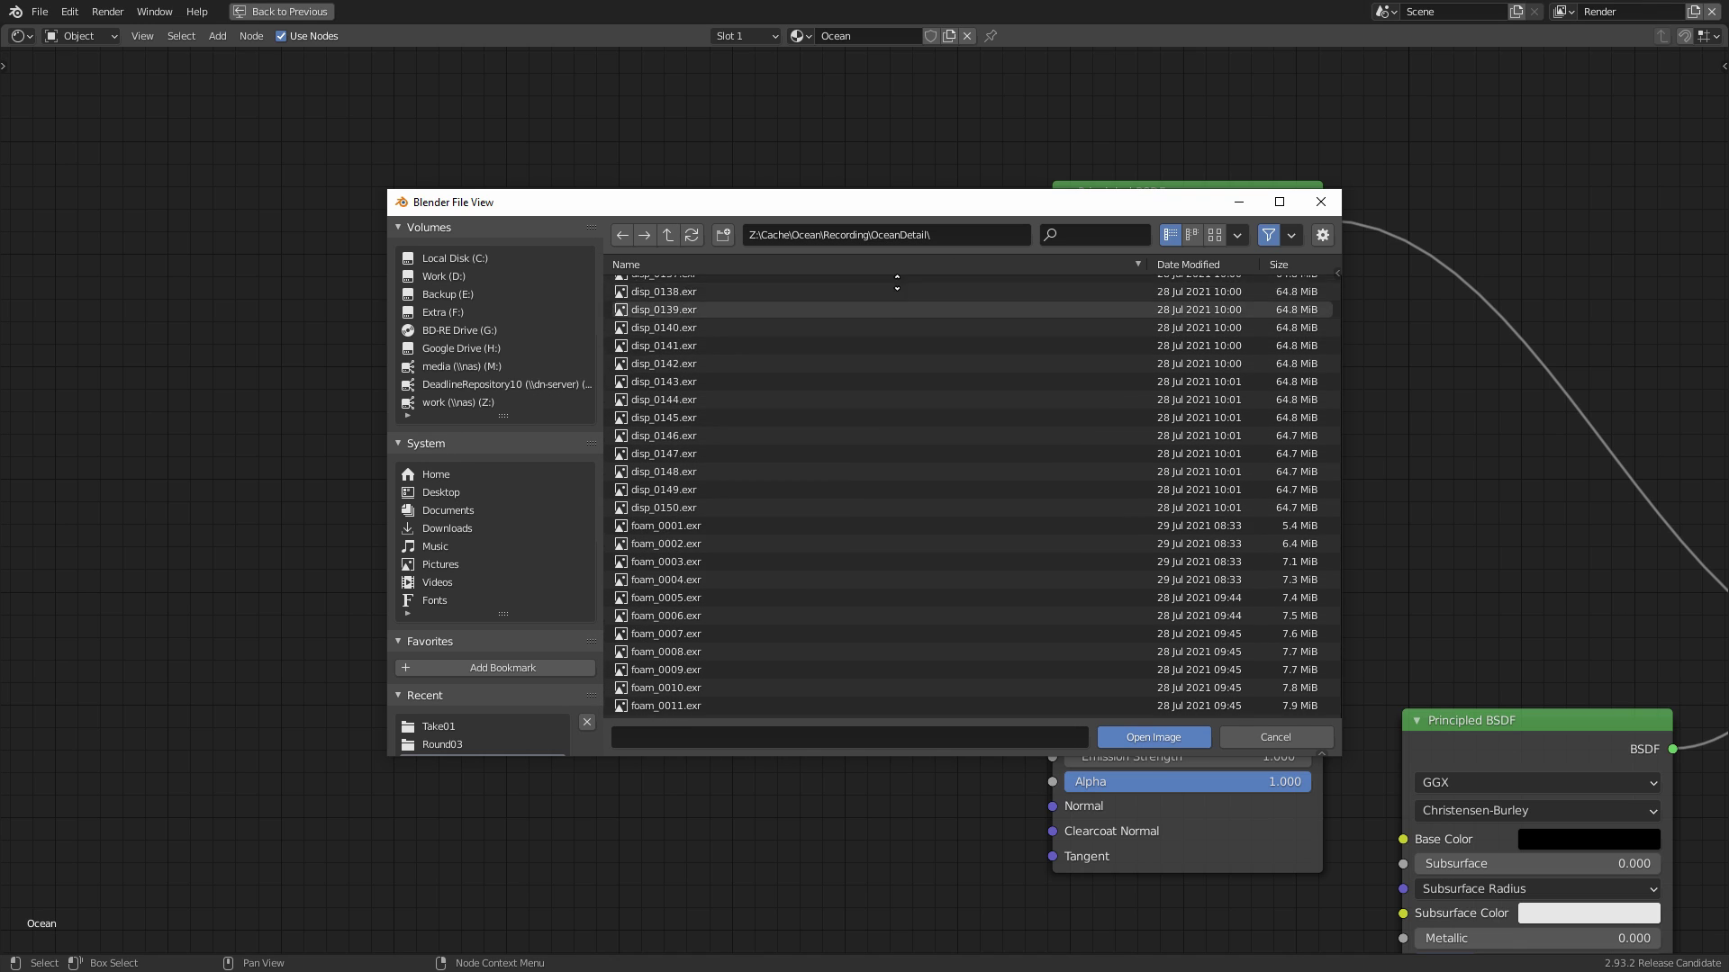
scroll(722, 390, up, 1)
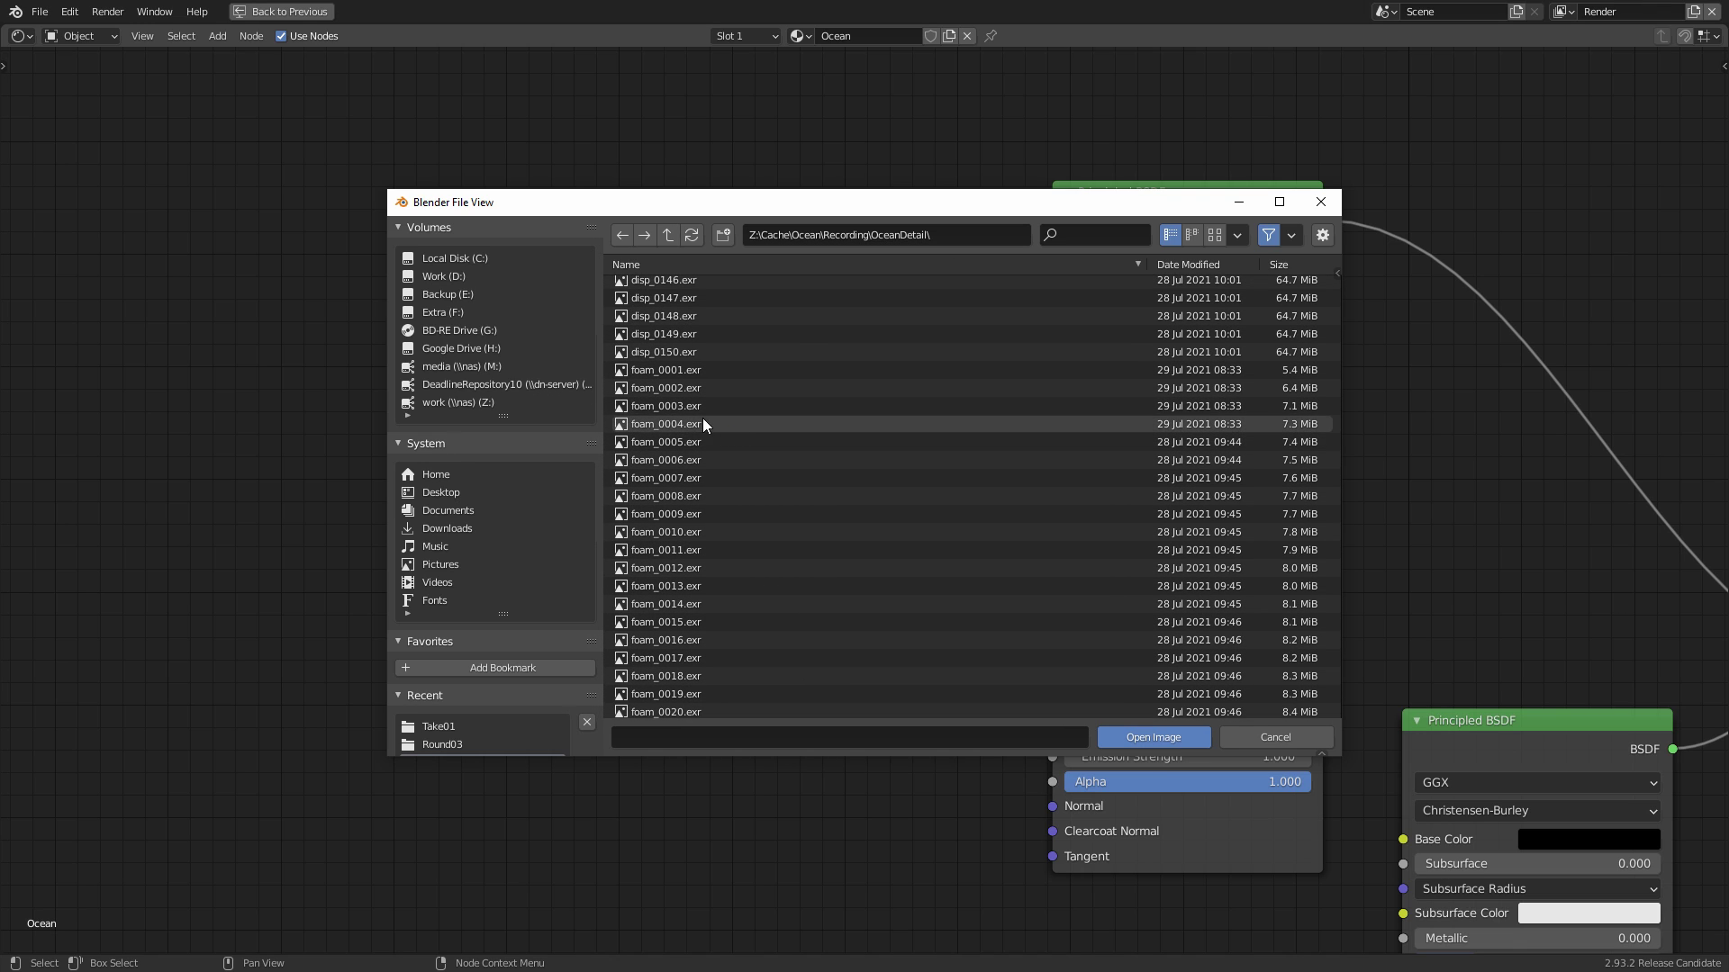
click(681, 372)
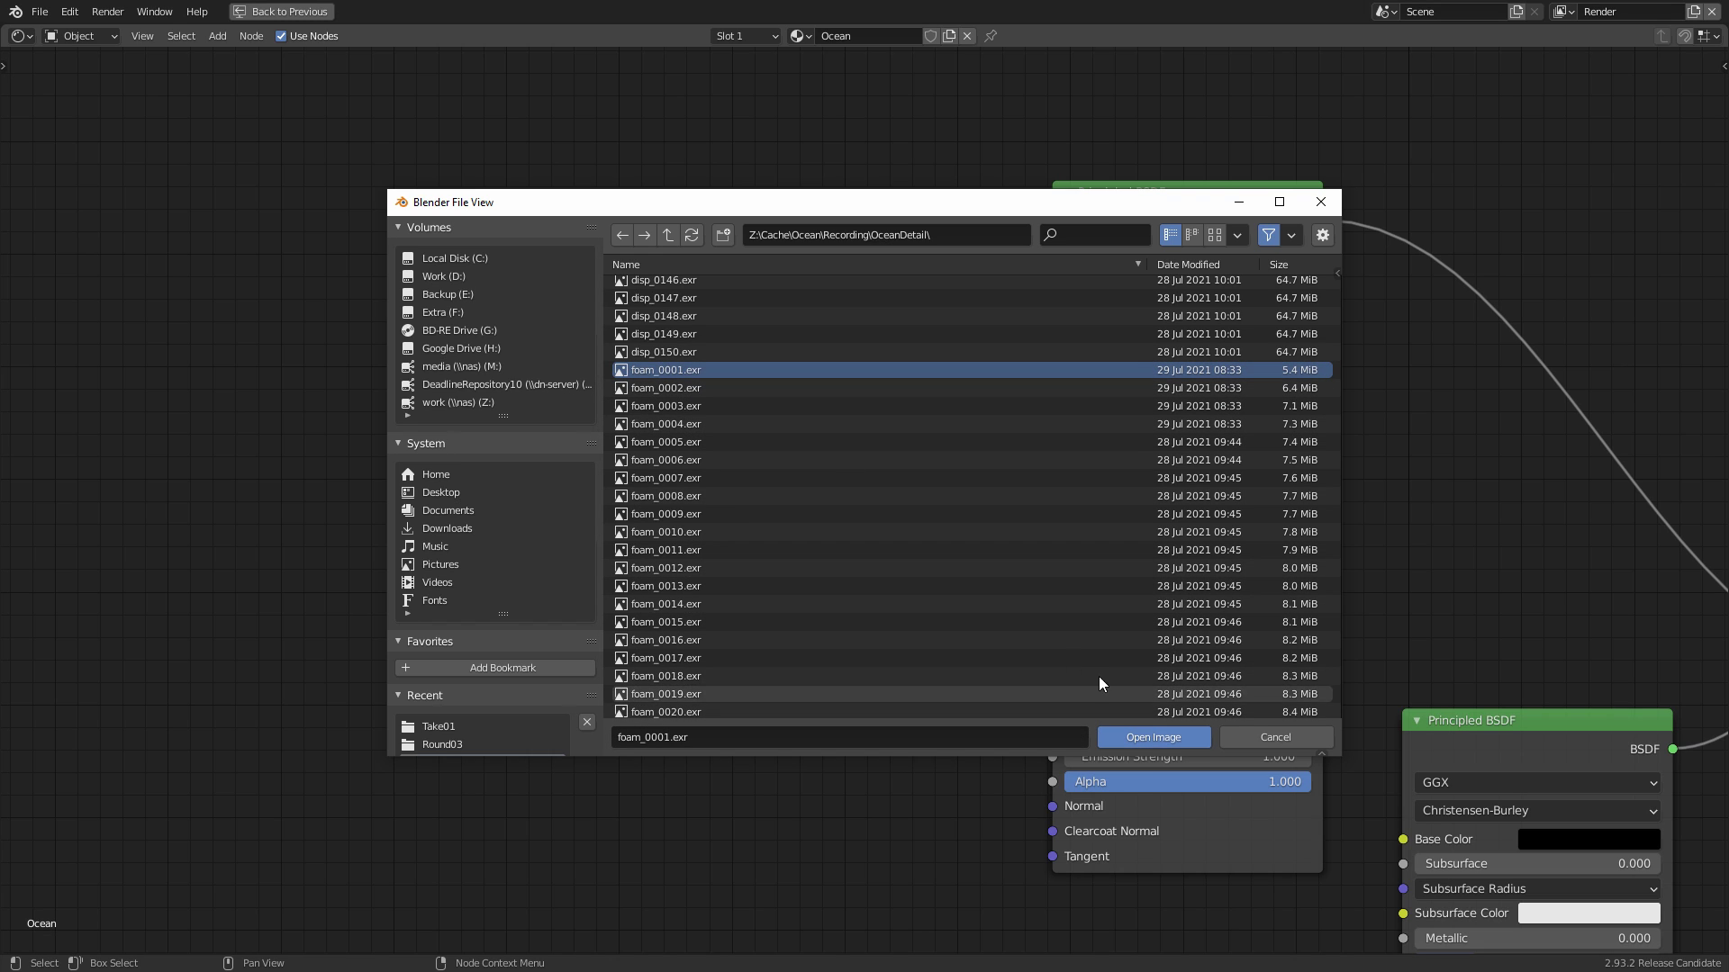
click(1159, 737)
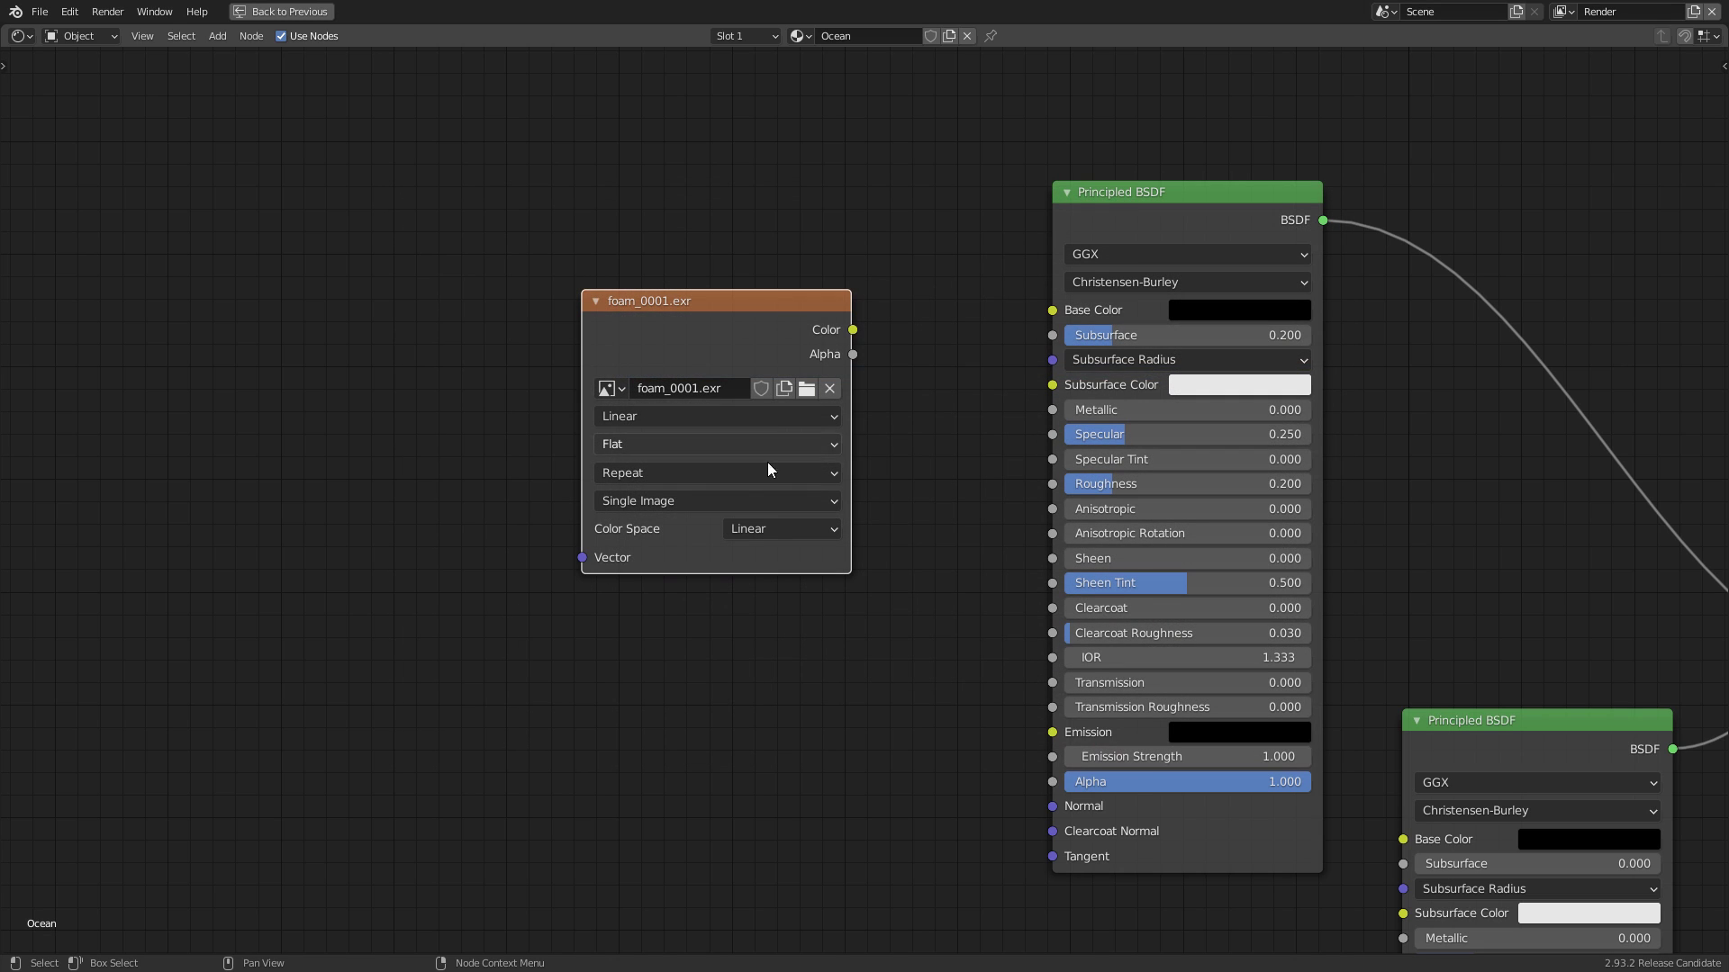
Change the foam texture's source to Image Sequence and set its frame count to 150
click(701, 504)
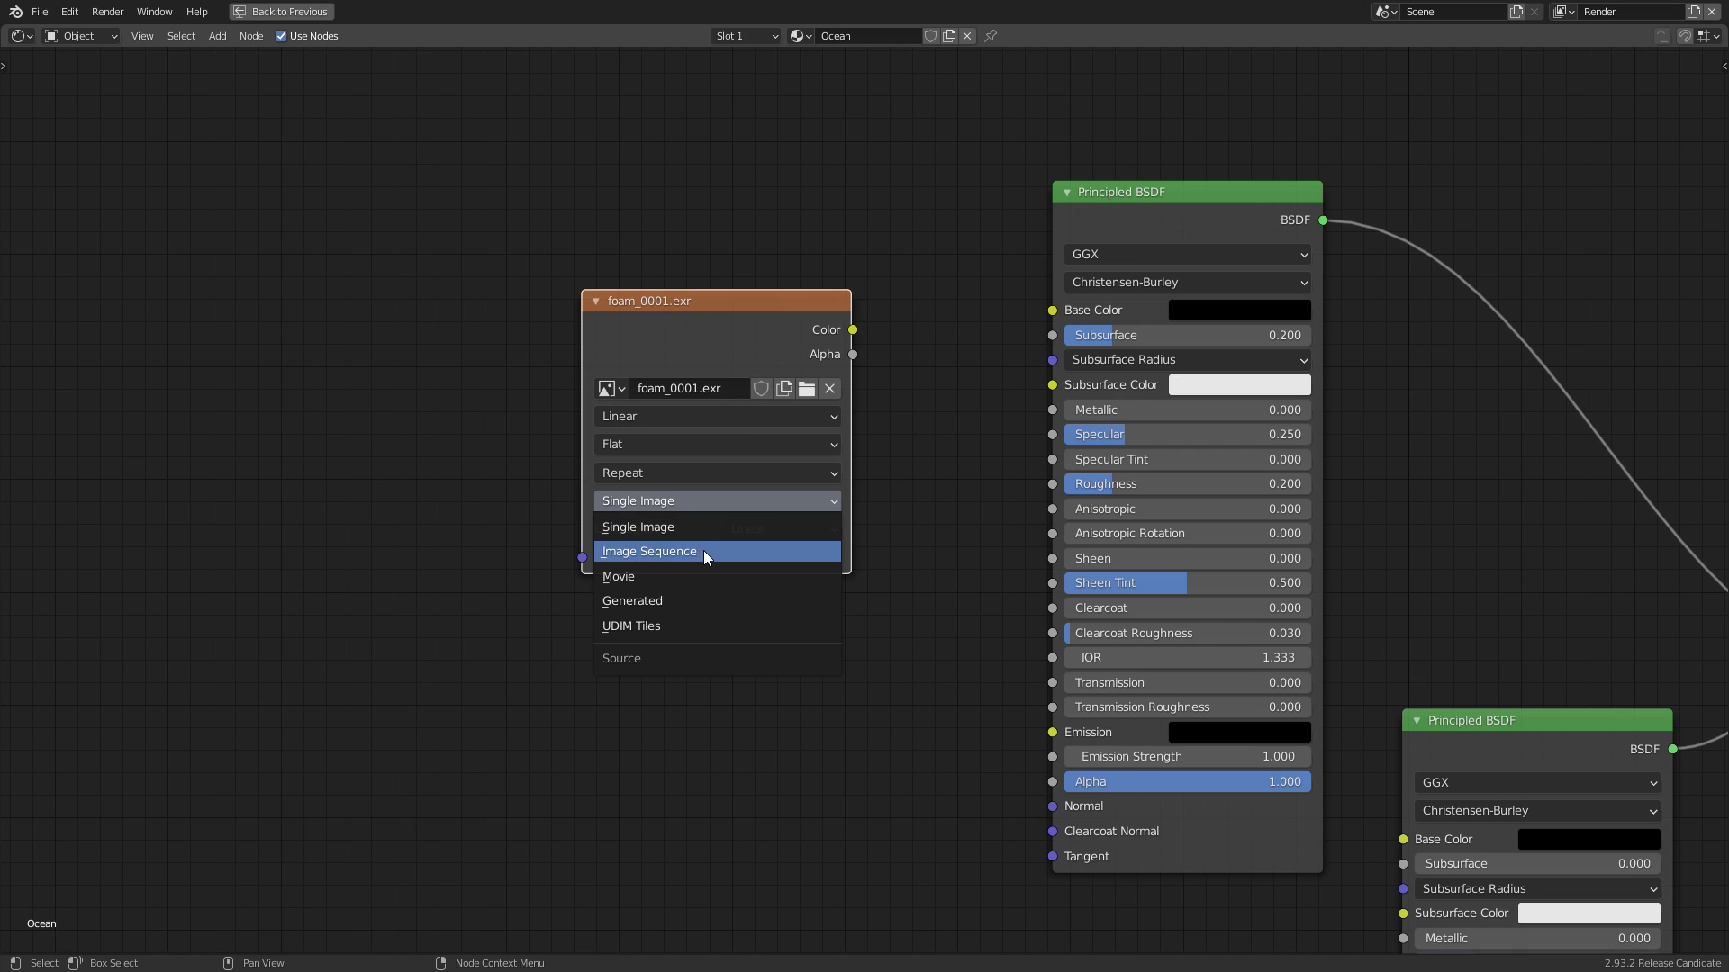
click(701, 552)
click(749, 560)
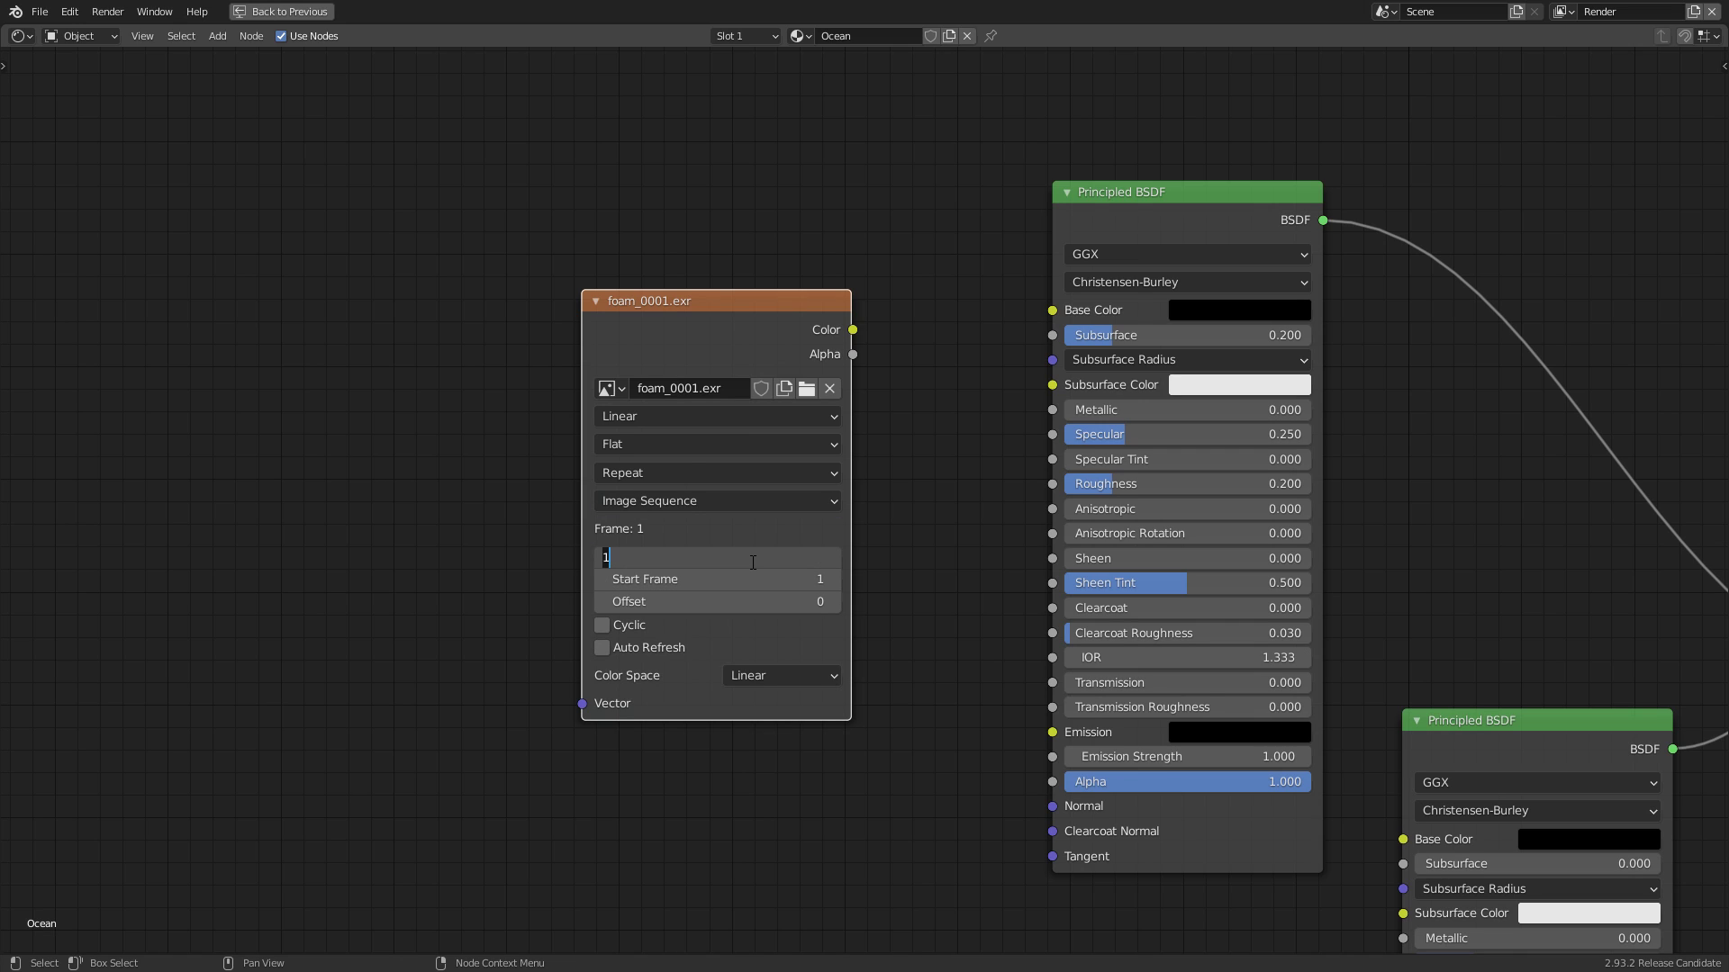
text(150)
key(Return)
Move the Detail image texture and its Mapping node together up toward the foam texture
middle_drag(458, 441, 541, 594)
middle_drag(480, 587, 634, 259)
middle_drag(744, 483, 740, 371)
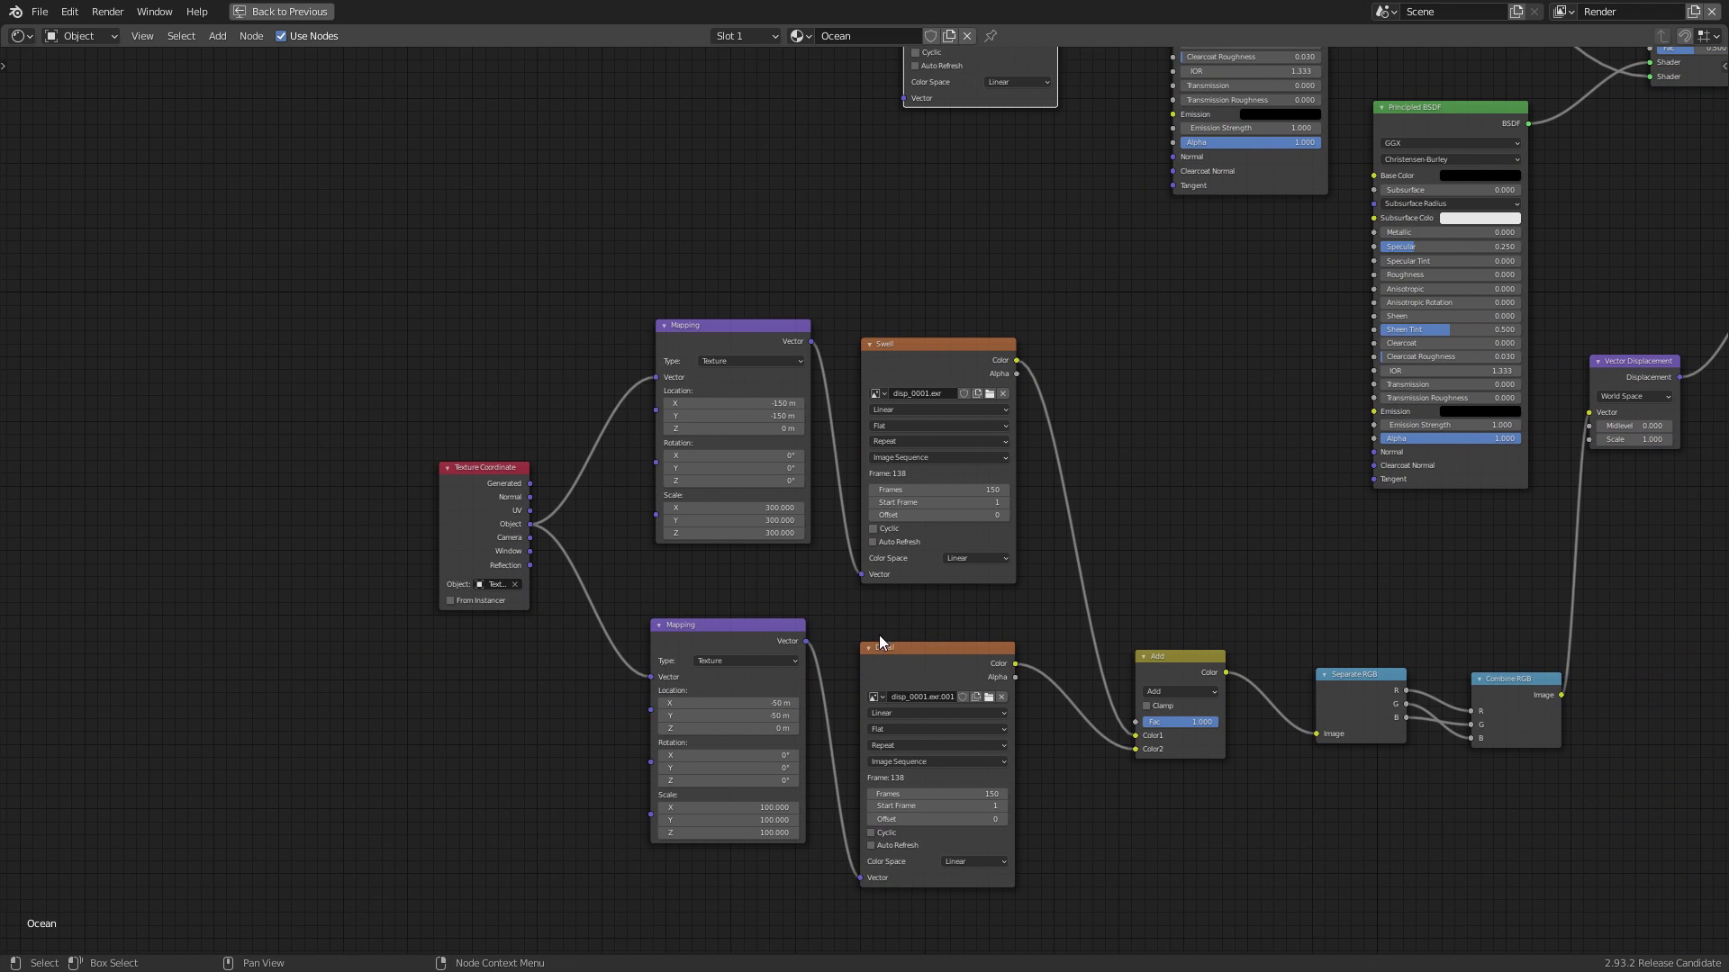
ctrl+middle_drag(879, 635, 953, 620)
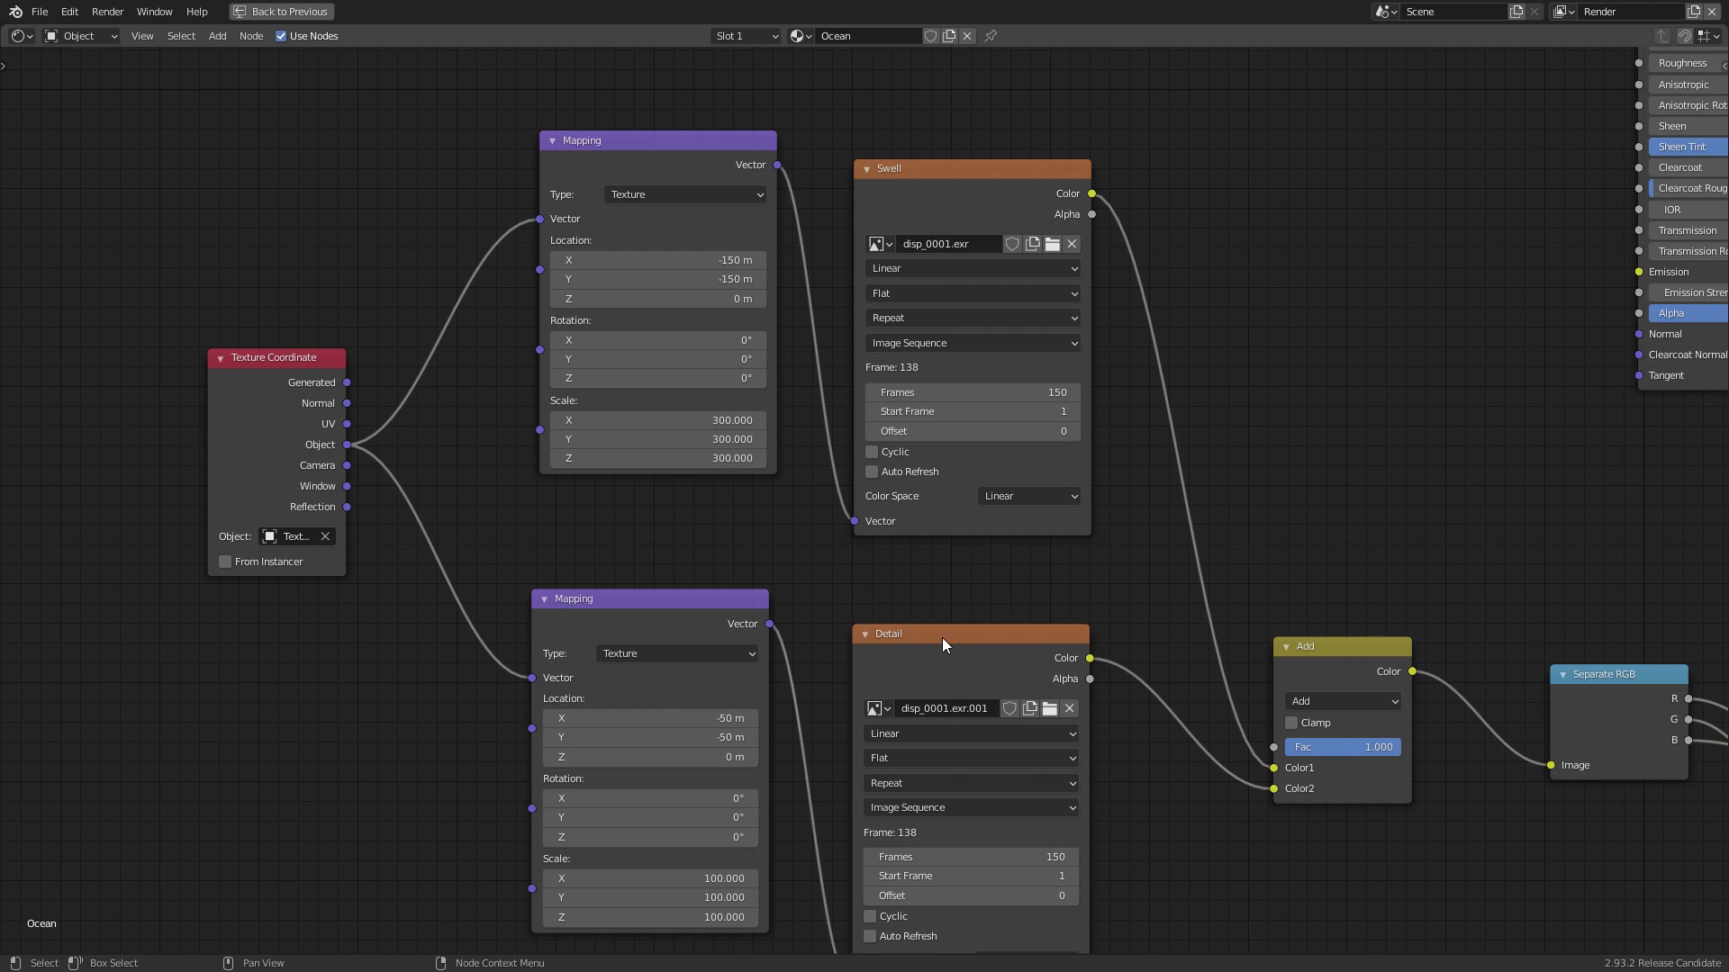
drag(891, 637, 895, 629)
shift+drag(735, 540, 640, 617)
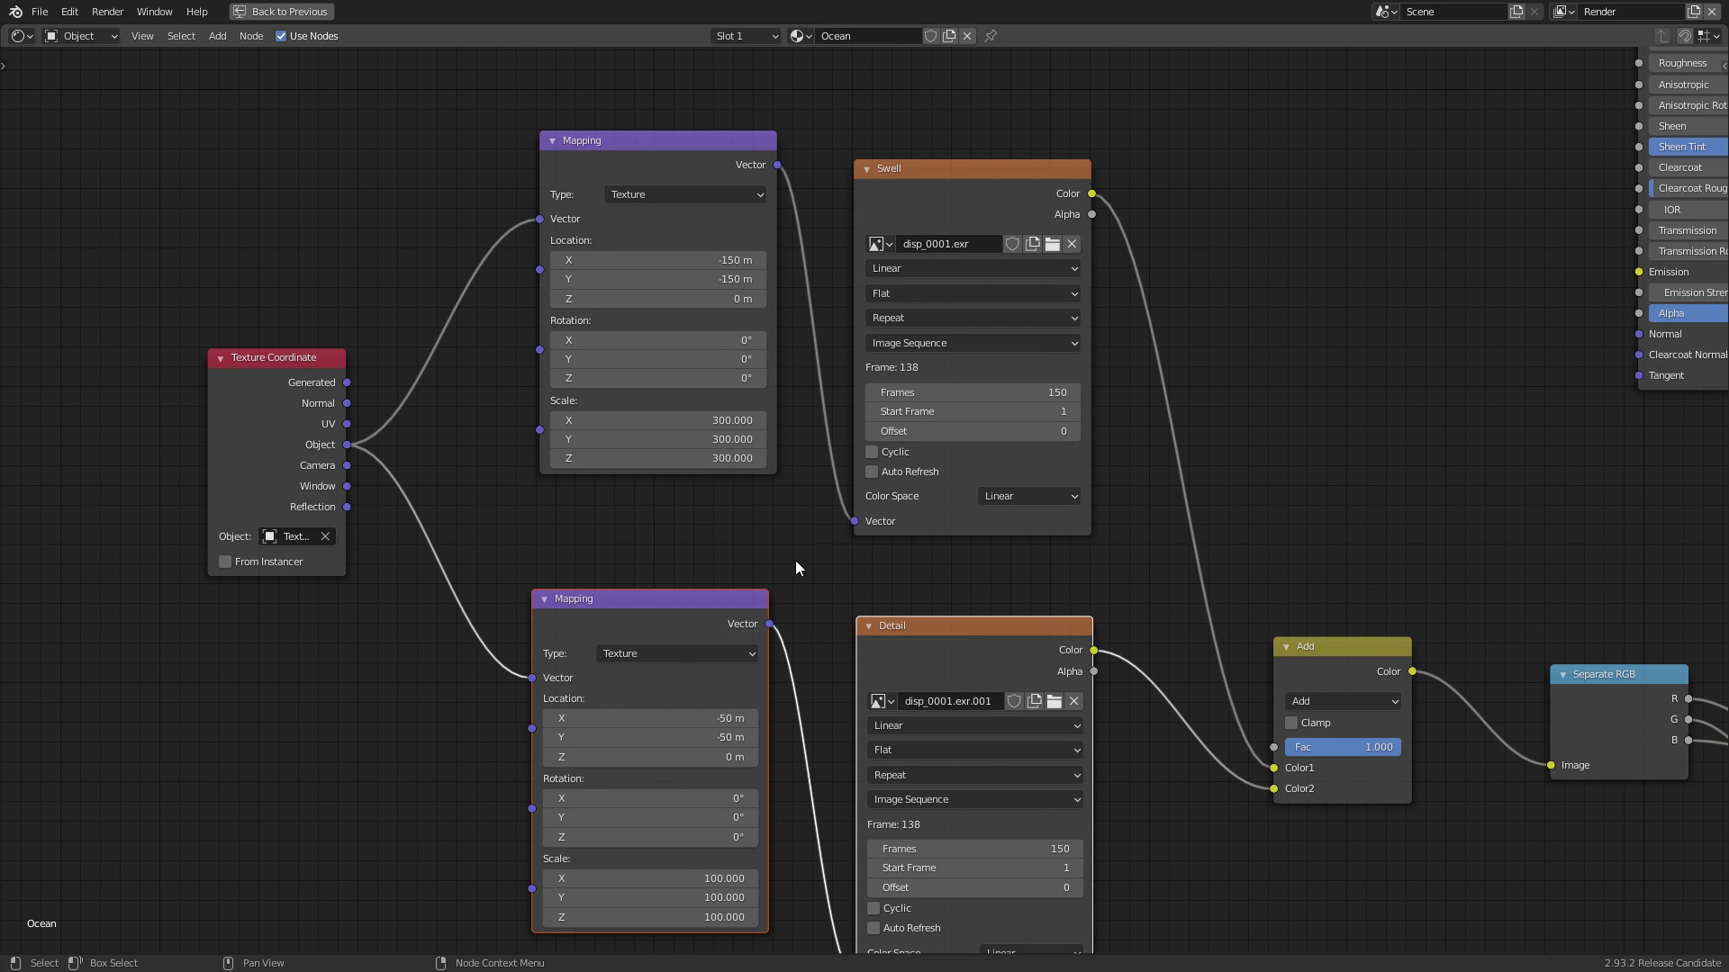
middle_drag(803, 569, 780, 731)
key(g)
drag(704, 724, 379, 94)
Reposition the Texture Coordinate node and the Swell texture with its Mapping node below the Detail branch
middle_drag(642, 788, 560, 954)
drag(212, 370, 372, 101)
middle_drag(906, 560, 897, 377)
drag(886, 361, 542, 479)
drag(538, 411, 479, 848)
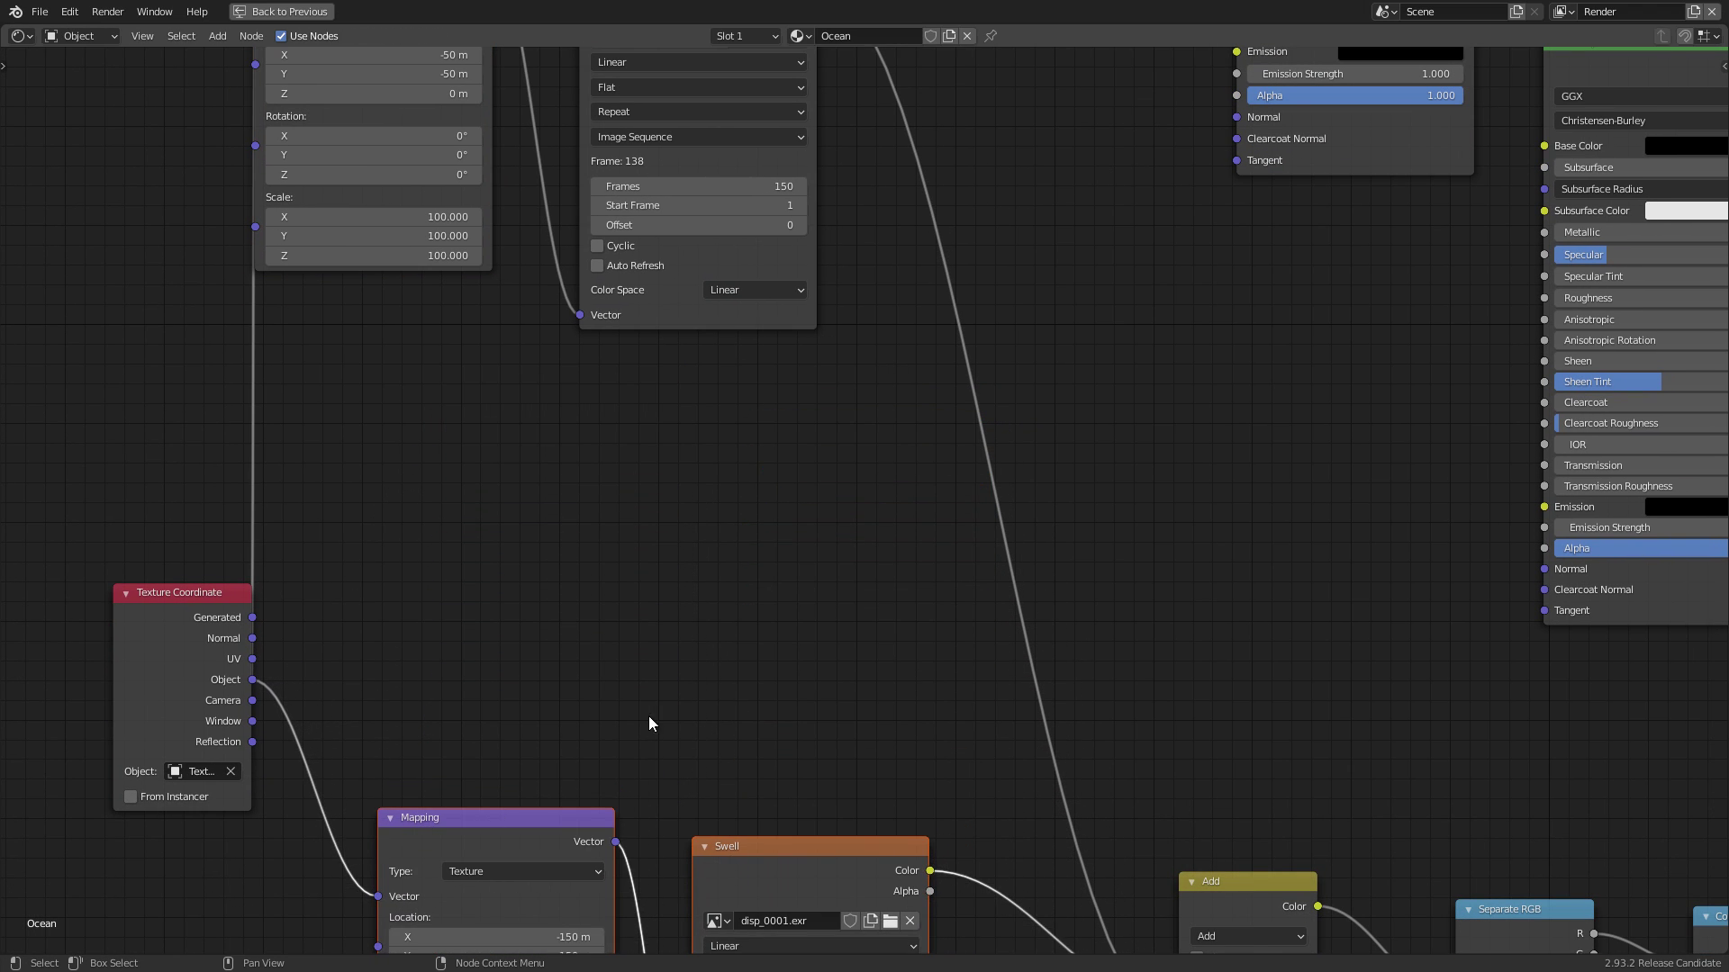
middle_drag(649, 721, 640, 349)
drag(524, 454, 523, 525)
Bring the Detail branch closer to the foam texture and connect its Mapping node's Vector output to the foam texture's Vector input
middle_drag(602, 310, 699, 695)
drag(808, 691, 353, 85)
middle_drag(715, 165, 835, 353)
drag(838, 340, 790, 349)
click(635, 307)
drag(464, 316, 418, 228)
middle_drag(628, 184, 586, 412)
drag(502, 476, 730, 211)
drag(507, 484, 743, 195)
click(749, 227)
click(362, 478)
Reposition the foam texture and connect its Color output to the Mix Shader's Fac input
middle_drag(791, 466, 625, 945)
drag(789, 632, 745, 647)
middle_drag(910, 489, 645, 479)
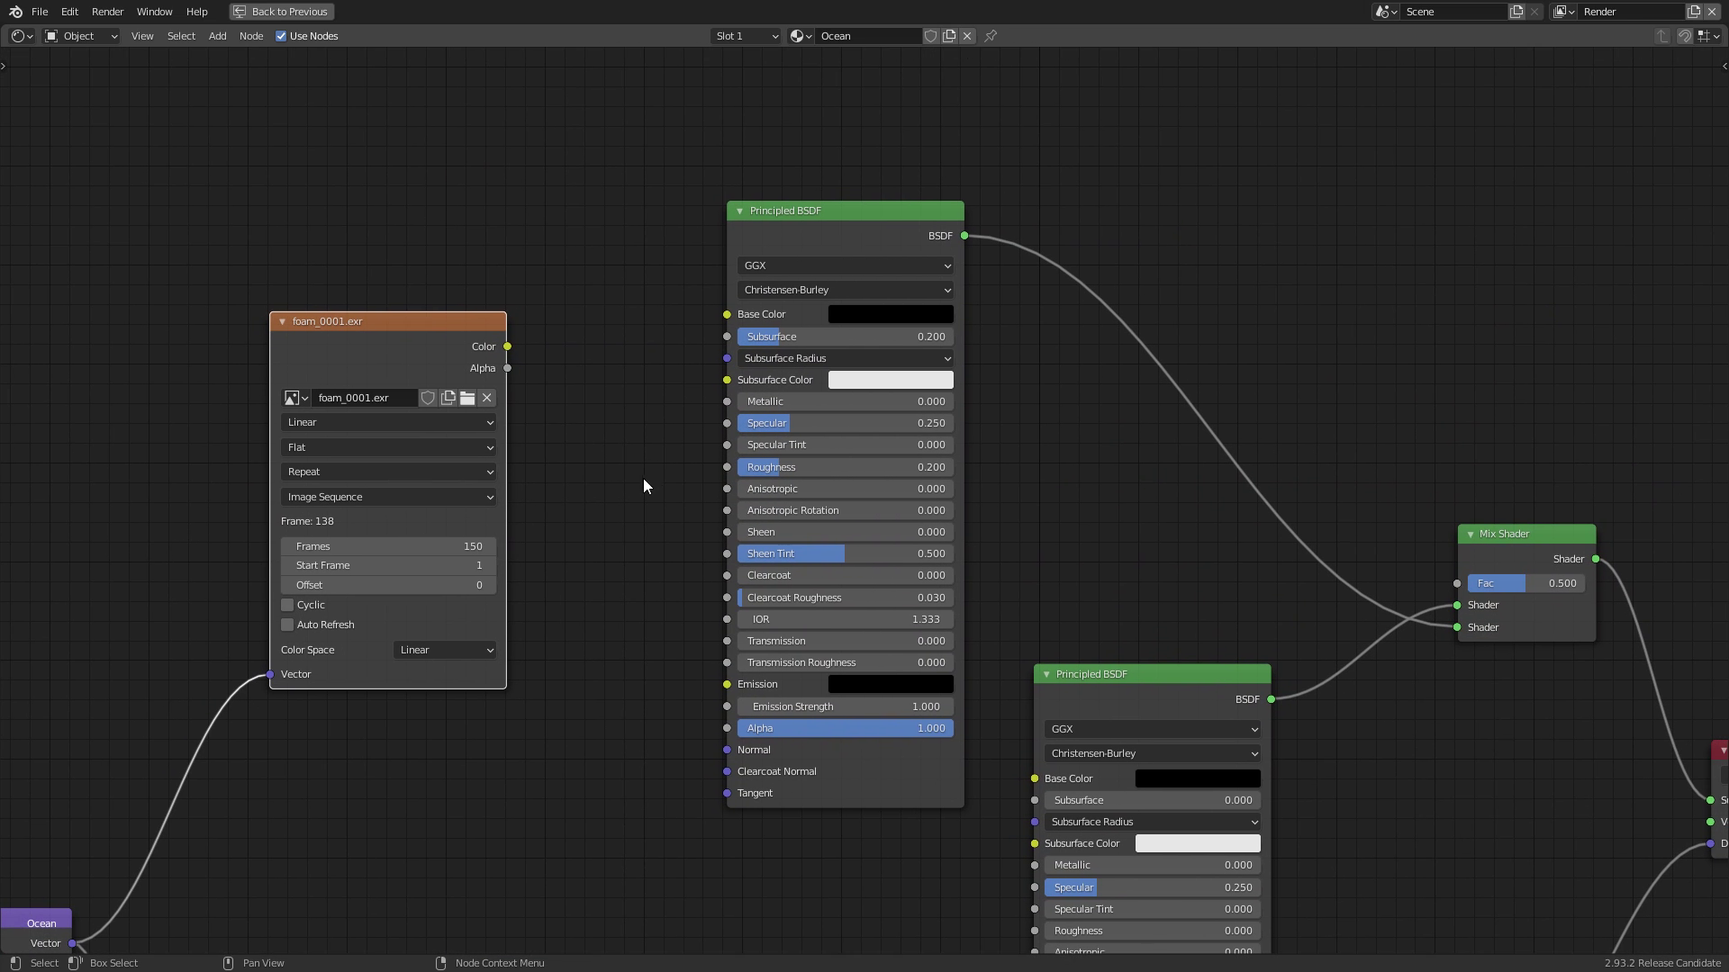
drag(380, 320, 388, 354)
drag(492, 379, 1488, 588)
Set the duplicated Principled BSDF's Base Color to white
middle_drag(1229, 427, 1158, 339)
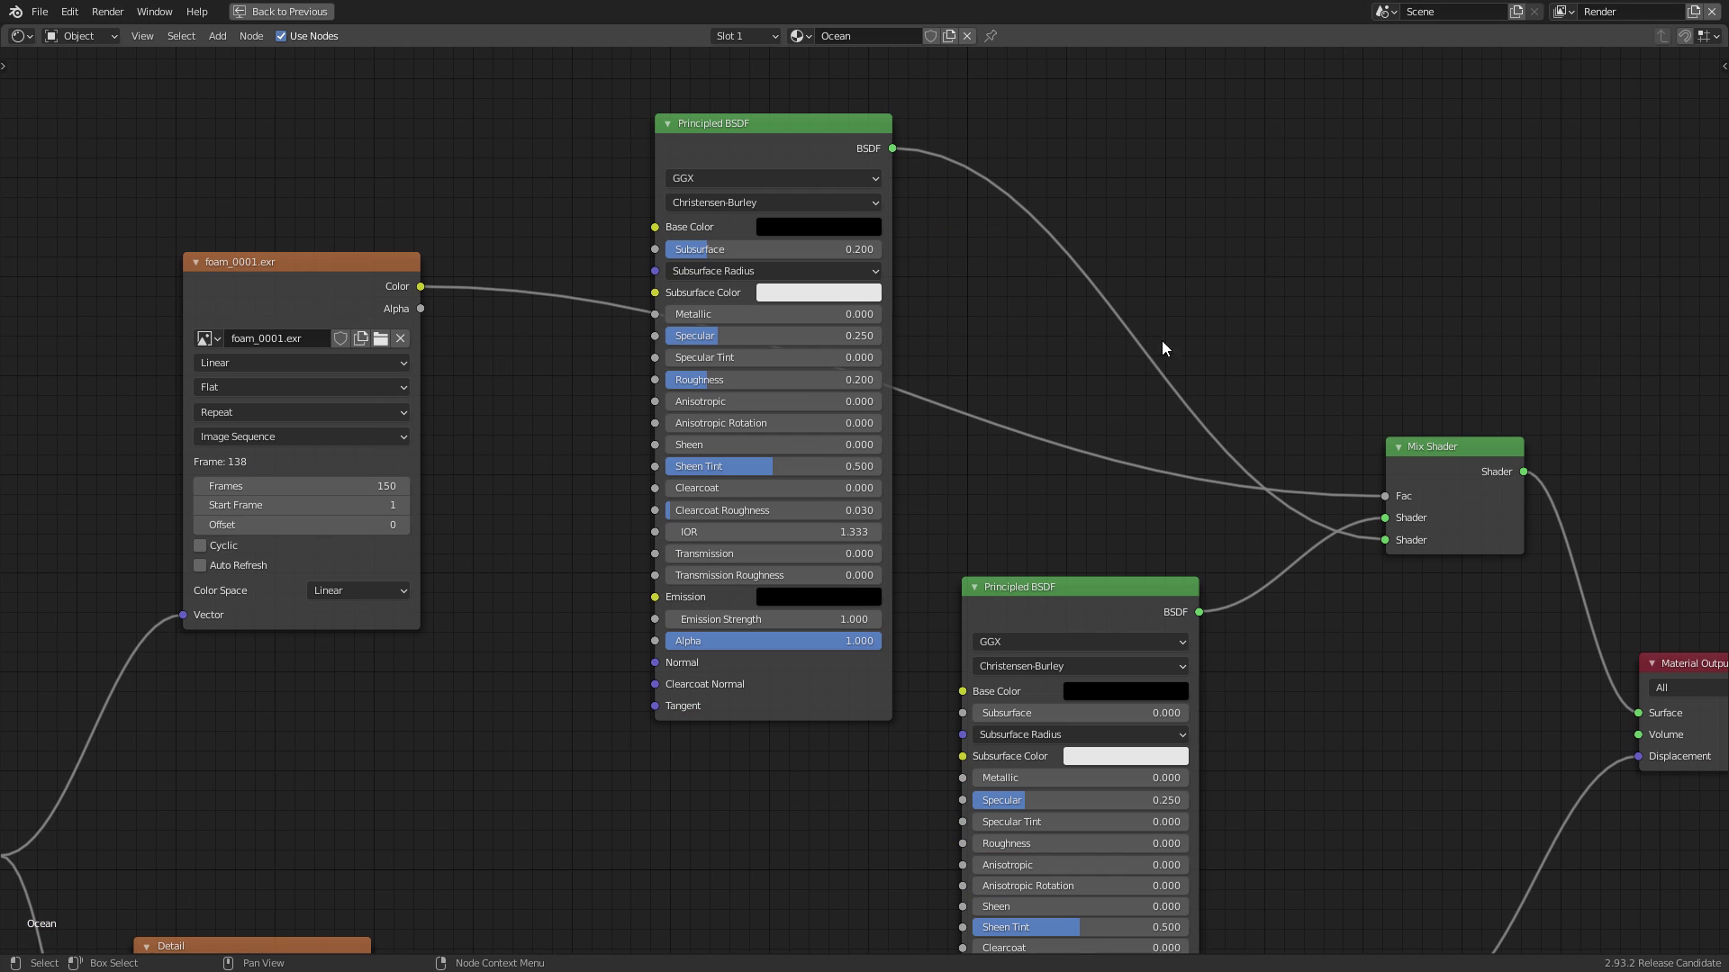
click(821, 230)
drag(928, 320, 943, 234)
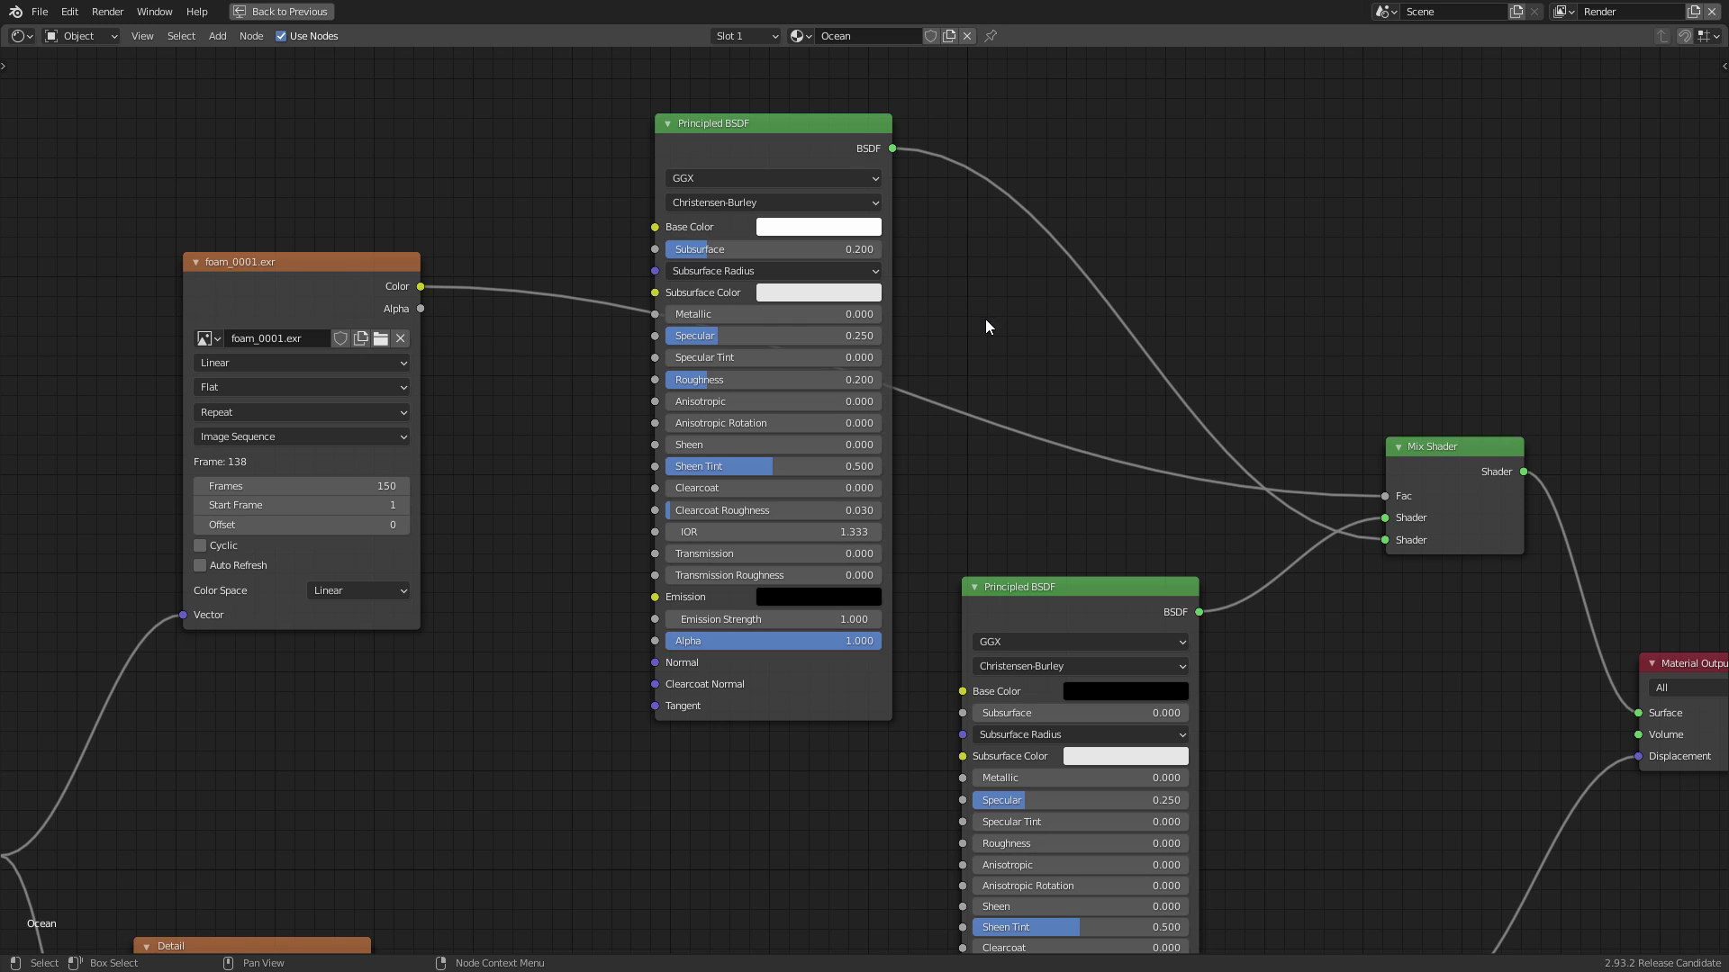
Restore the full layout, inspect the foam in the camera view with rendered shading, and return that view to solid shading
key(ctrl+space)
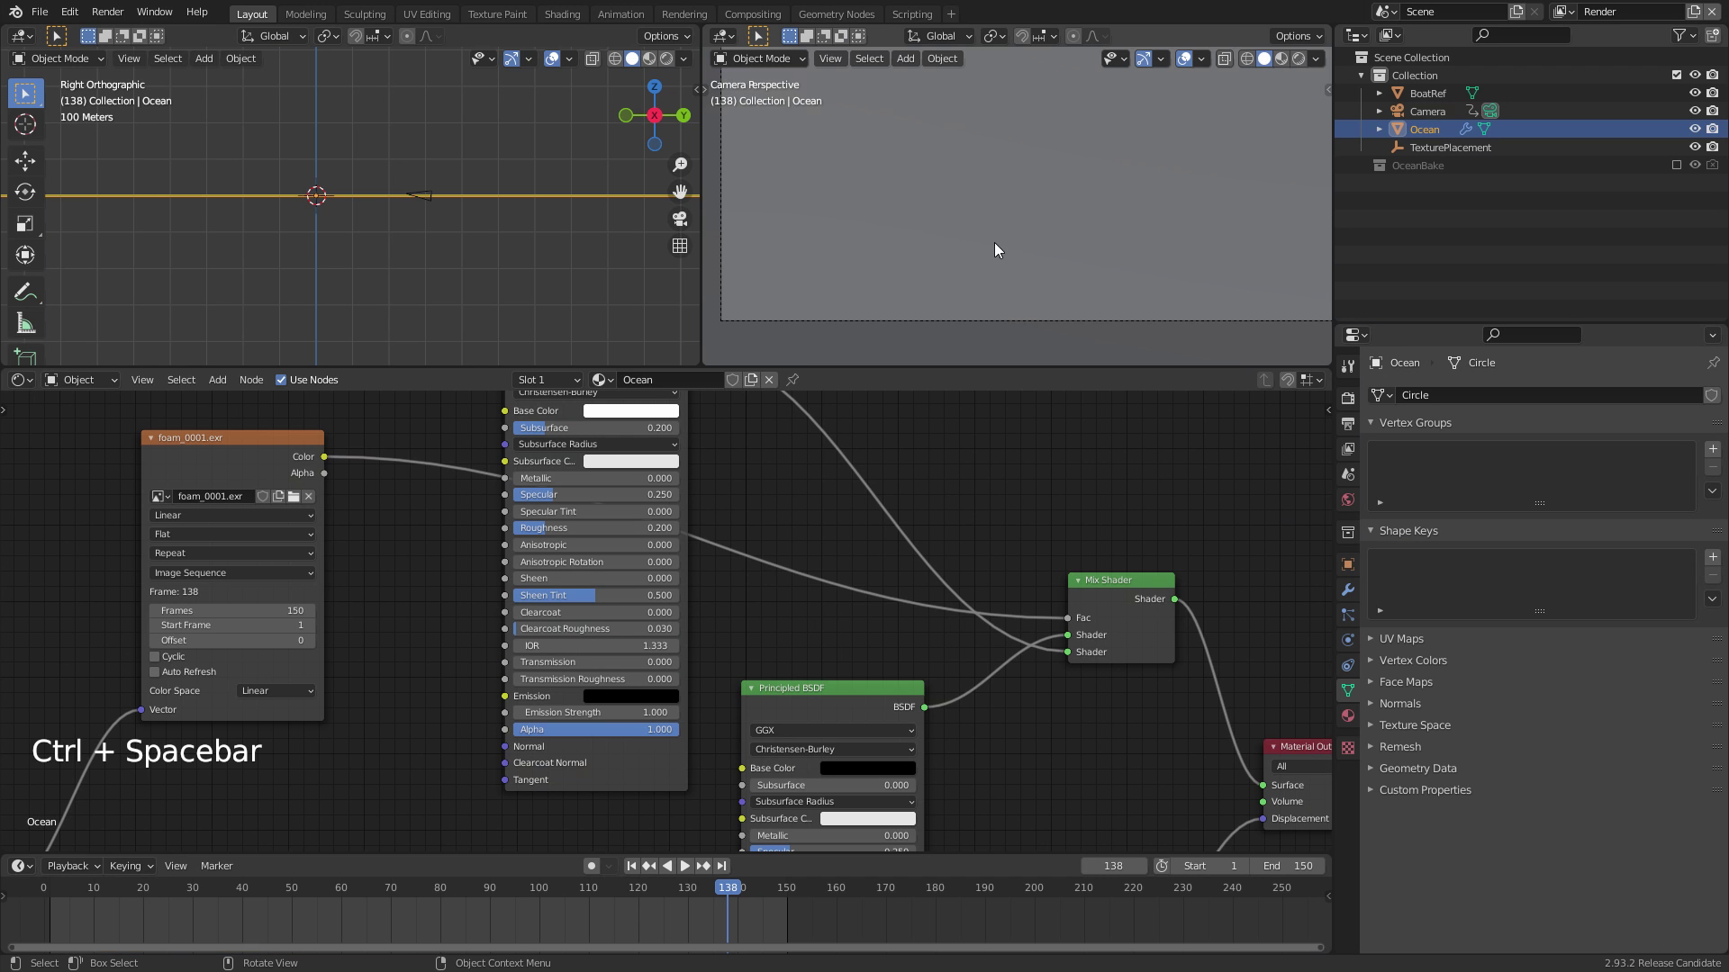
click(1282, 60)
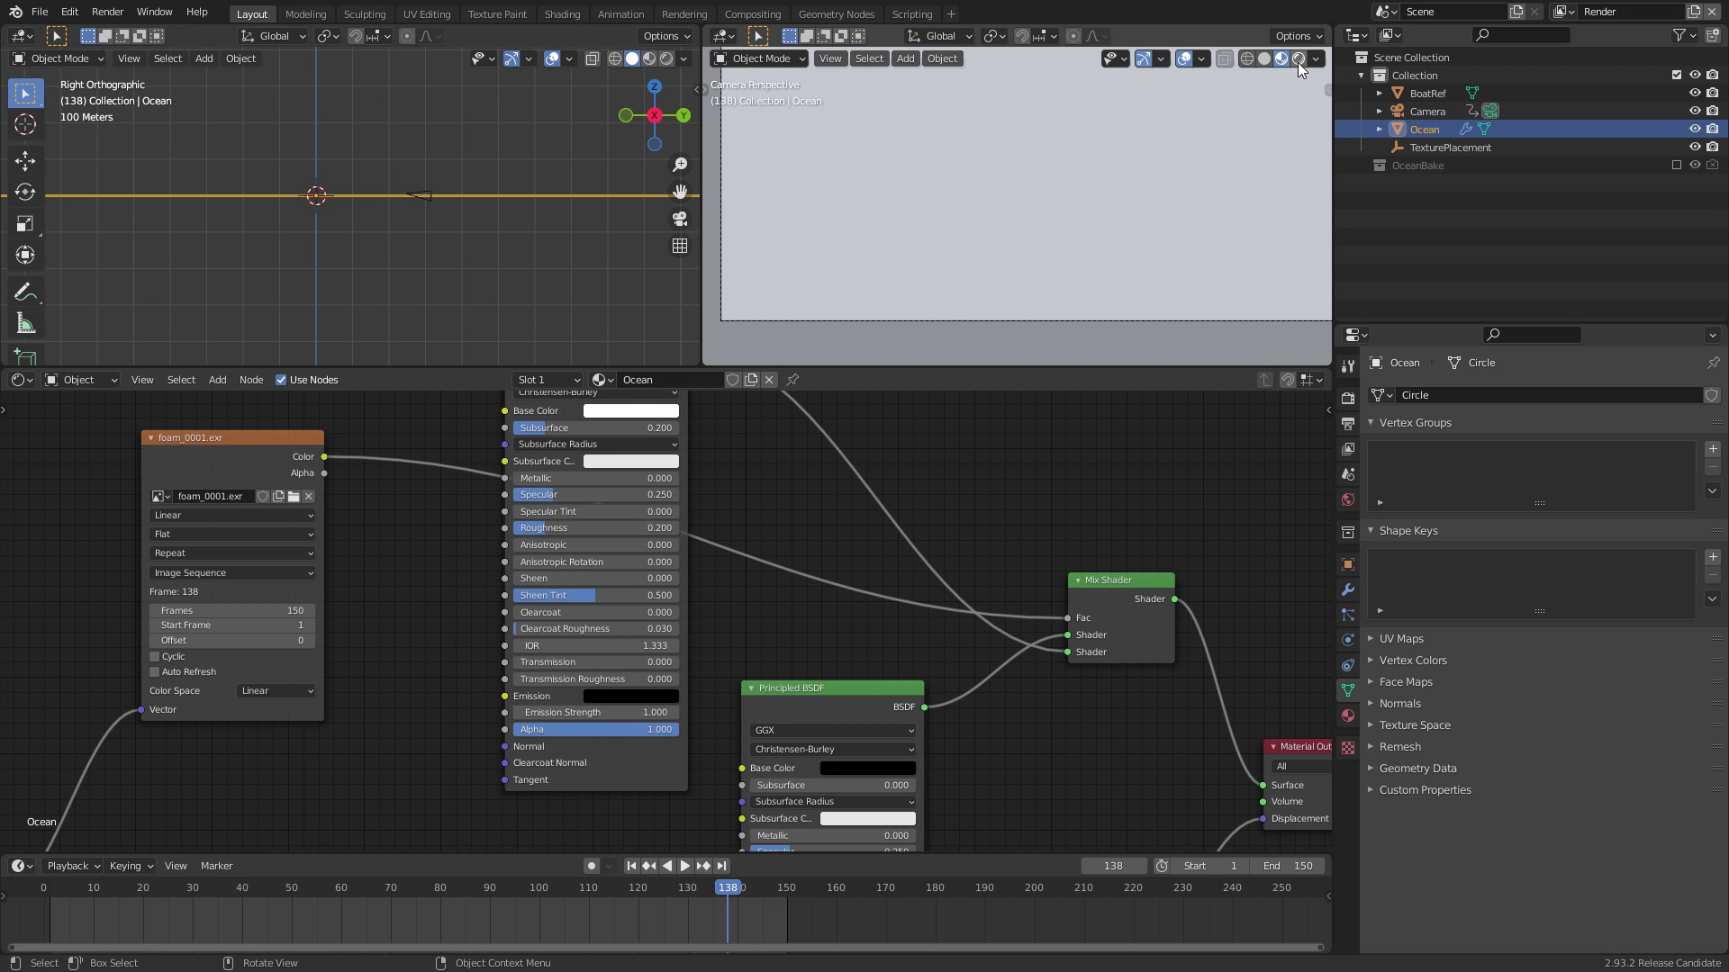
click(1298, 59)
shift+middle_drag(927, 208, 1099, 183)
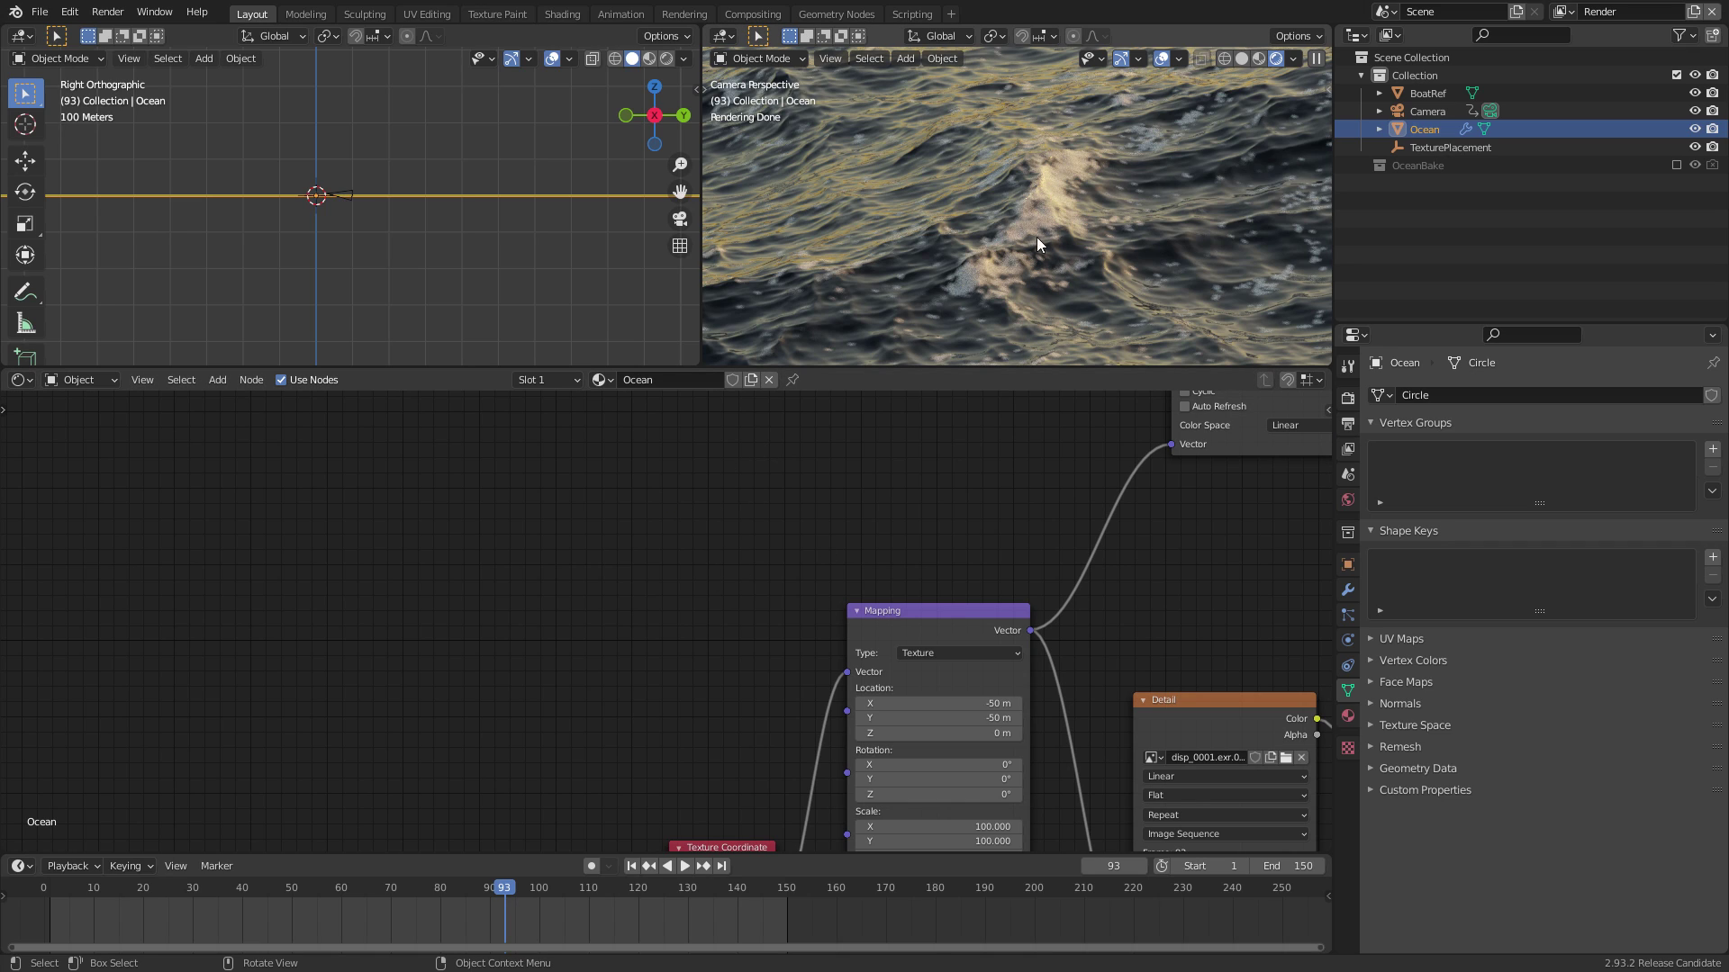
middle_drag(515, 616, 689, 575)
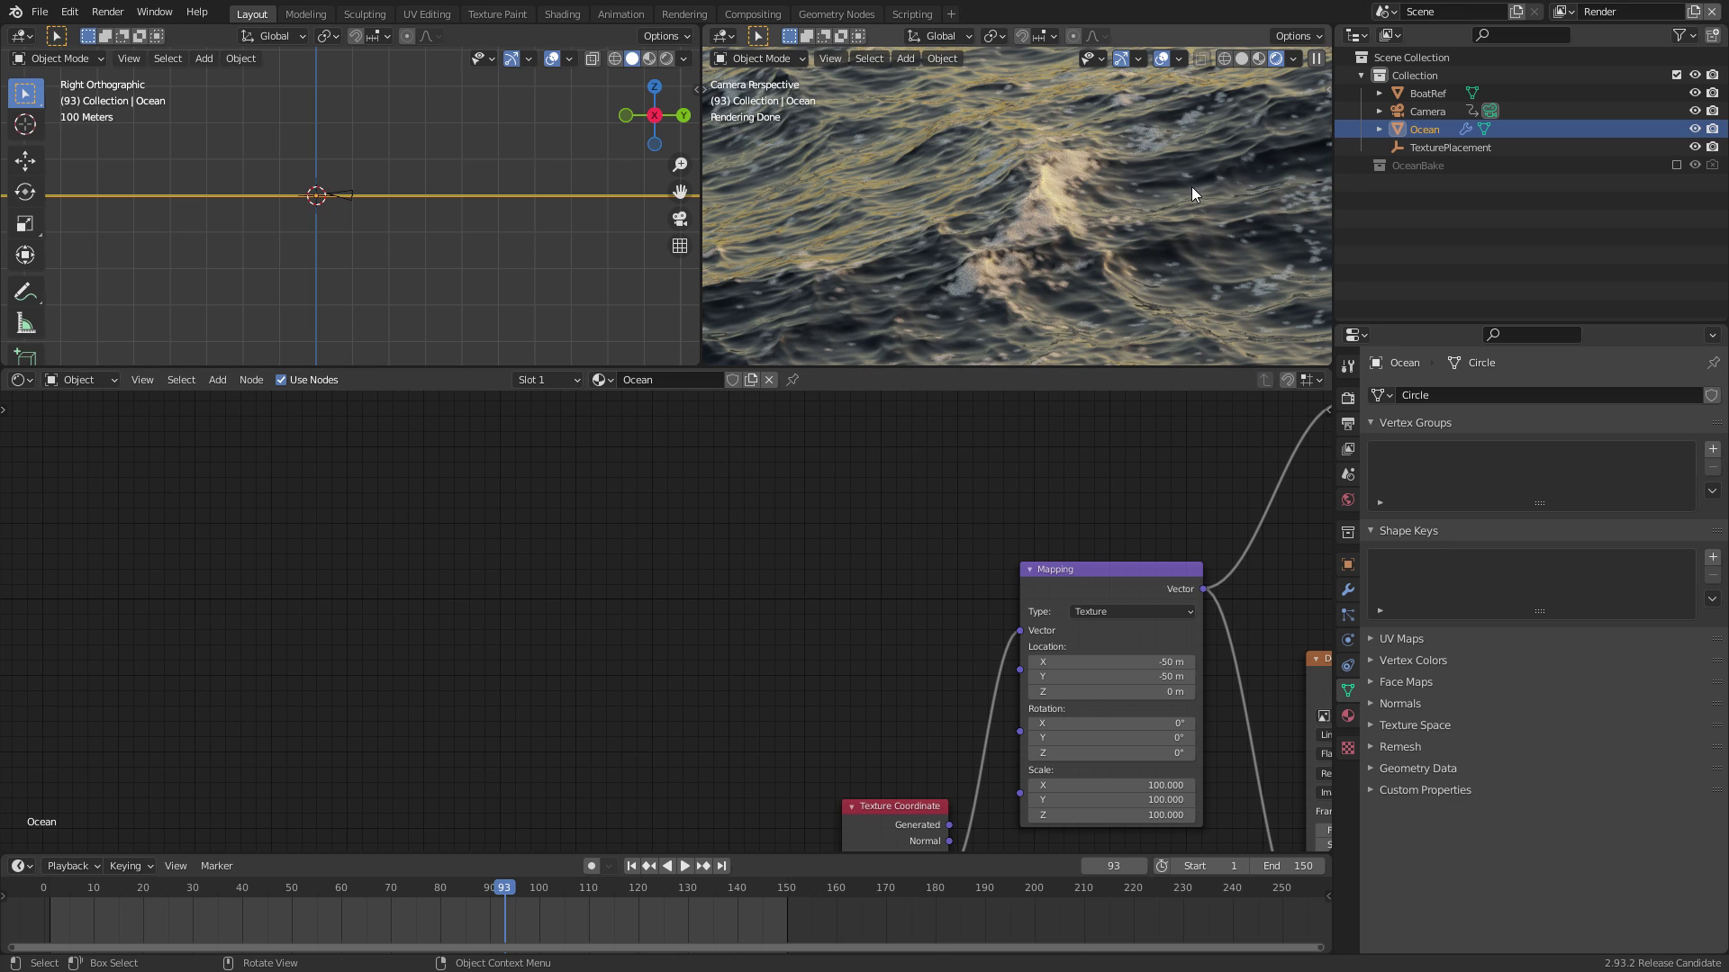
key(z)
click(1268, 267)
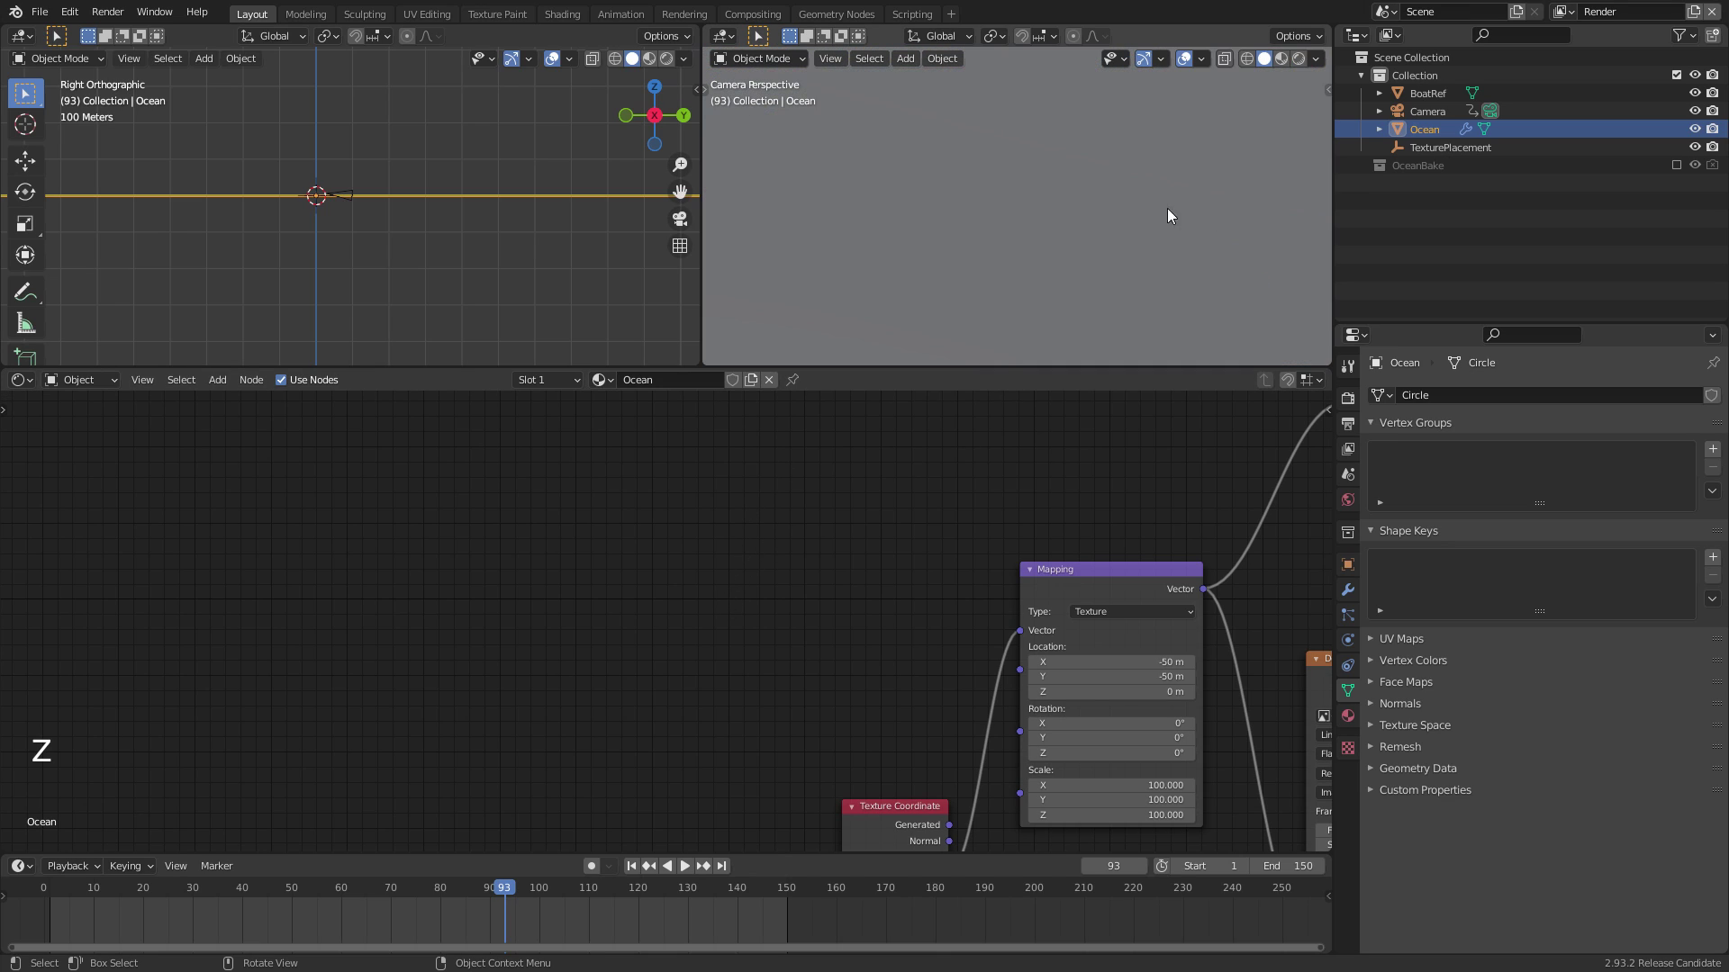
Add a Noise Texture near the Detail Mapping node and give it its own Texture Coordinate and Mapping nodes
key(shift+ctrl+a)
text(noise)
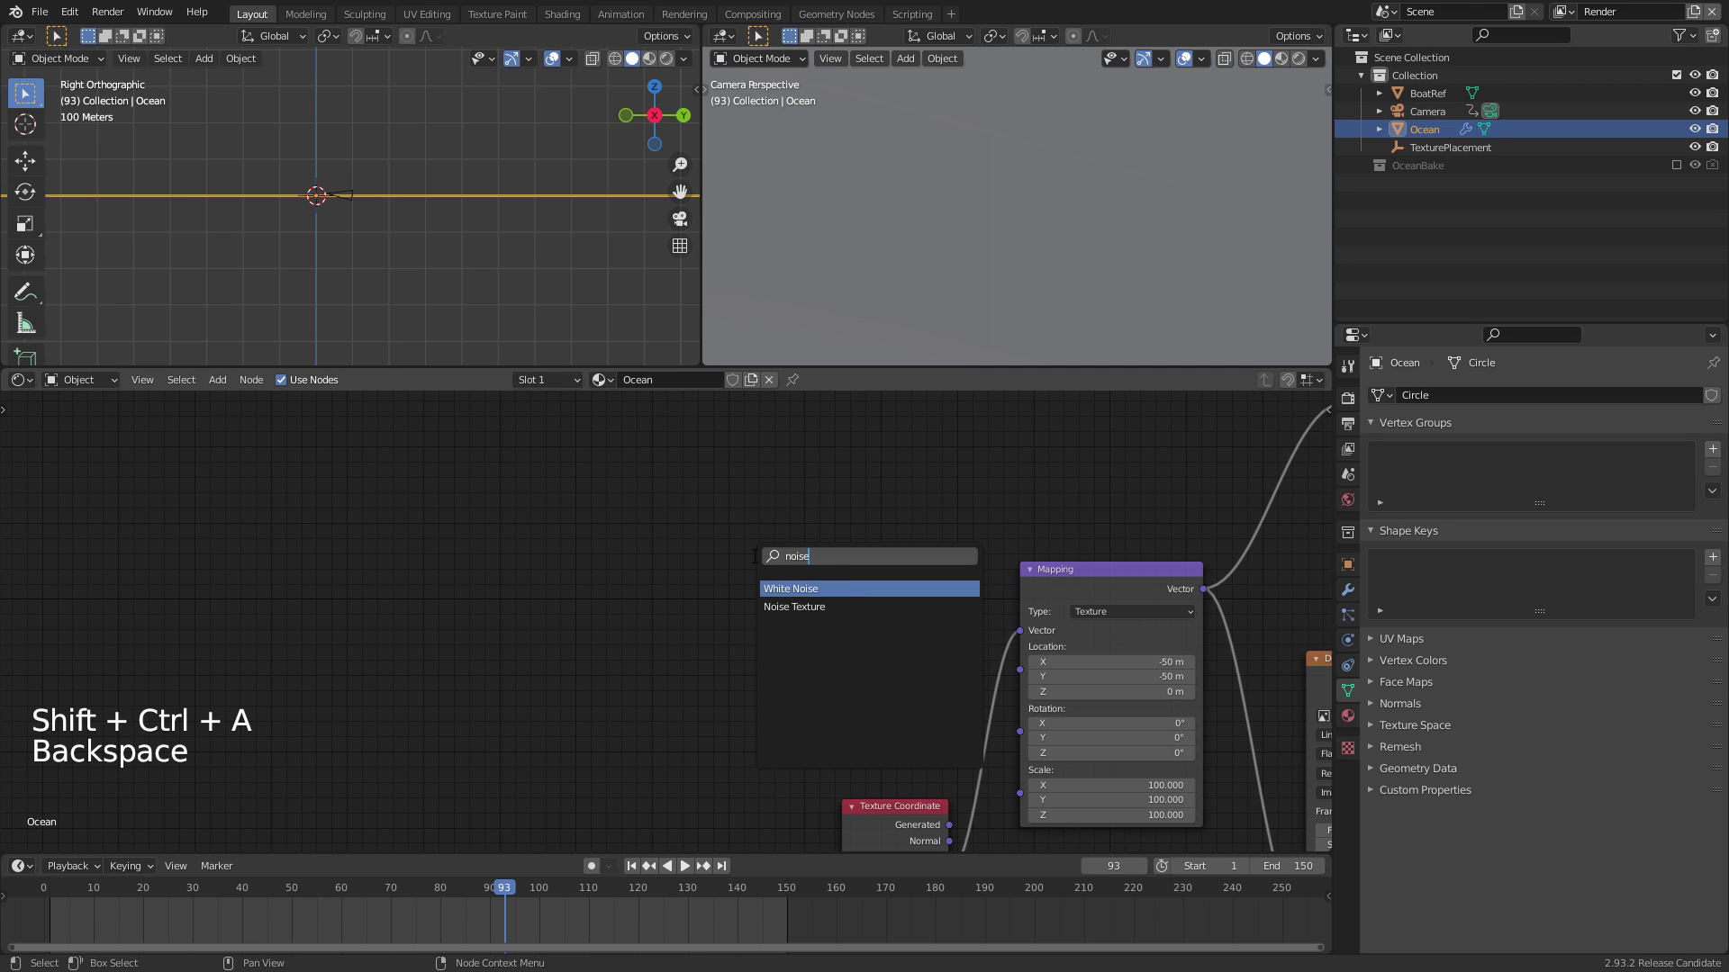
key(Down)
key(Return)
click(753, 556)
scroll(792, 556, up, 5)
key(ctrl+t)
click(777, 432)
Preview the Noise Texture's output on the ocean in the camera view using Material Preview shading
ctrl+shift+click(860, 510)
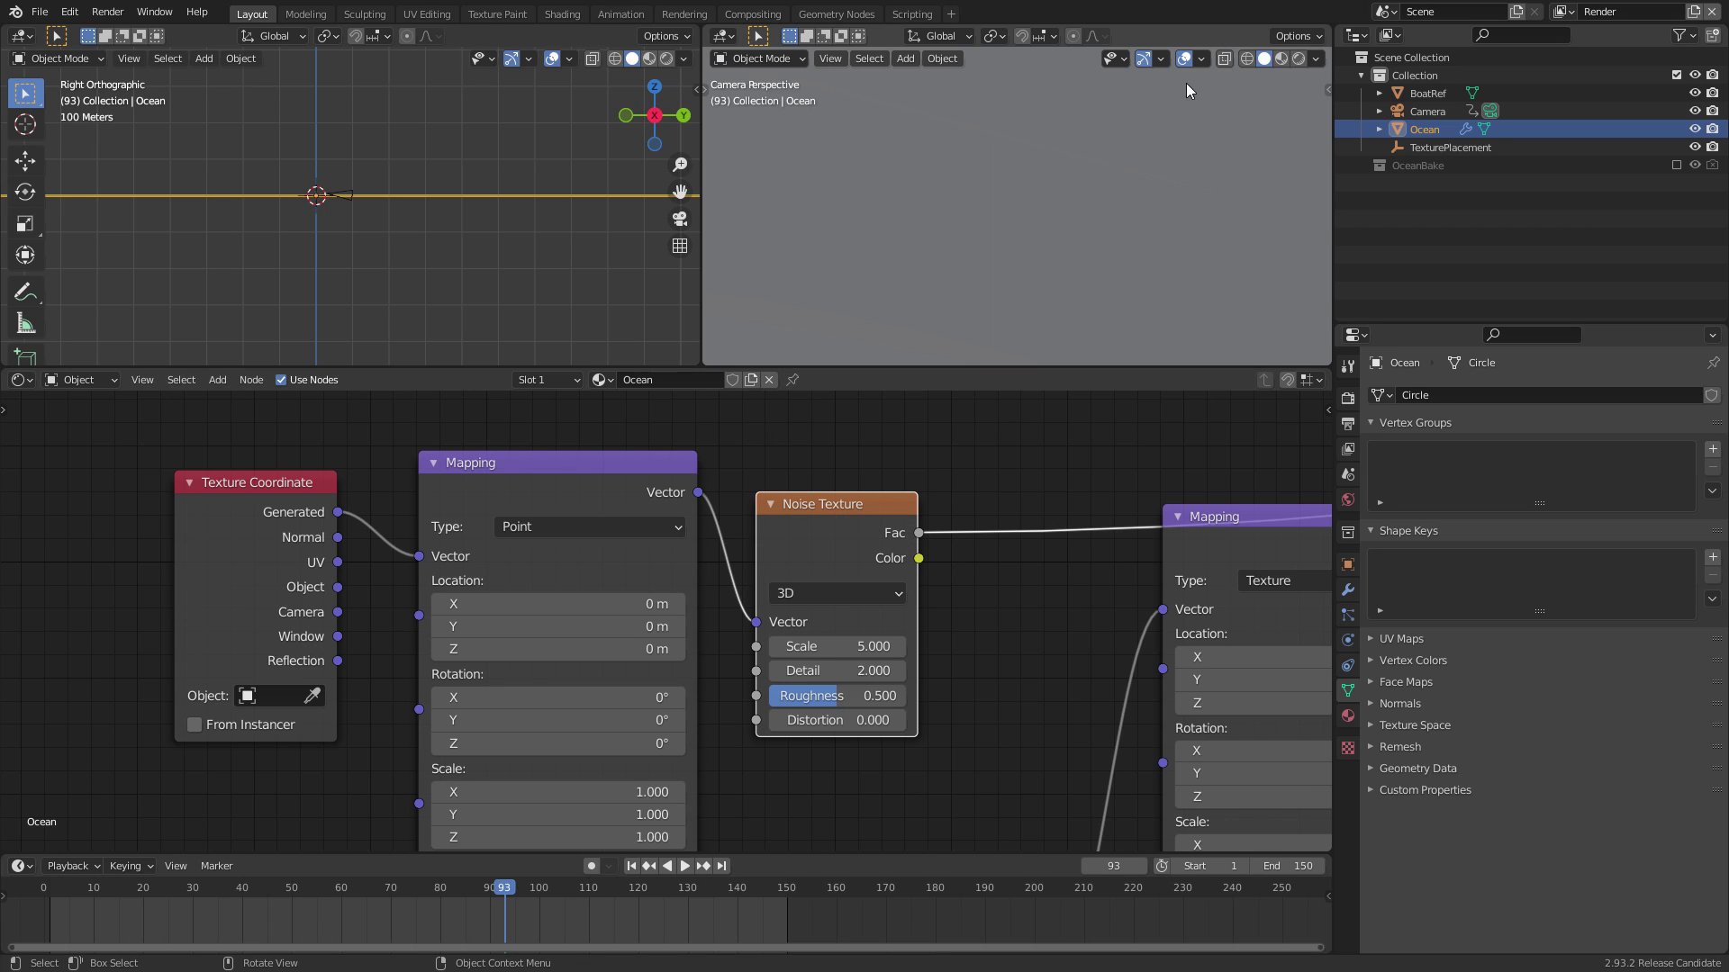
click(1281, 58)
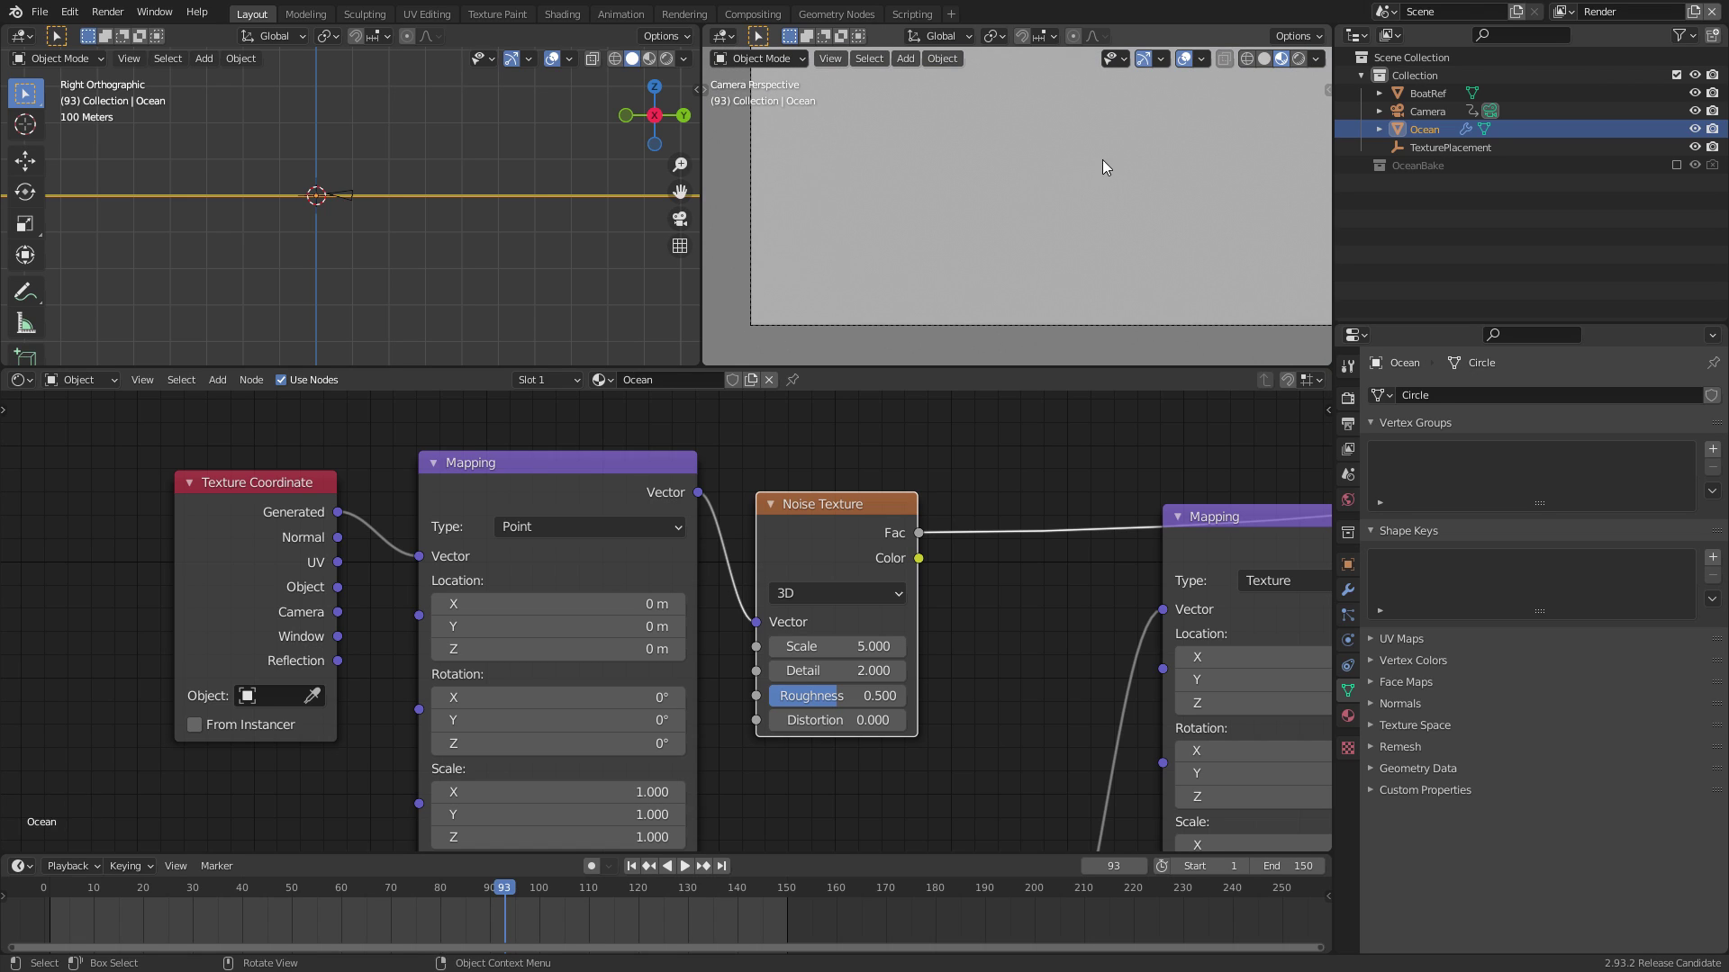
ctrl+middle_drag(996, 275, 1017, 192)
shift+middle_drag(1017, 197, 1068, 176)
ctrl+middle_drag(1068, 176, 1074, 178)
Set the Noise Texture's Scale to 50000 and its Detail to 4
click(860, 647)
click(860, 653)
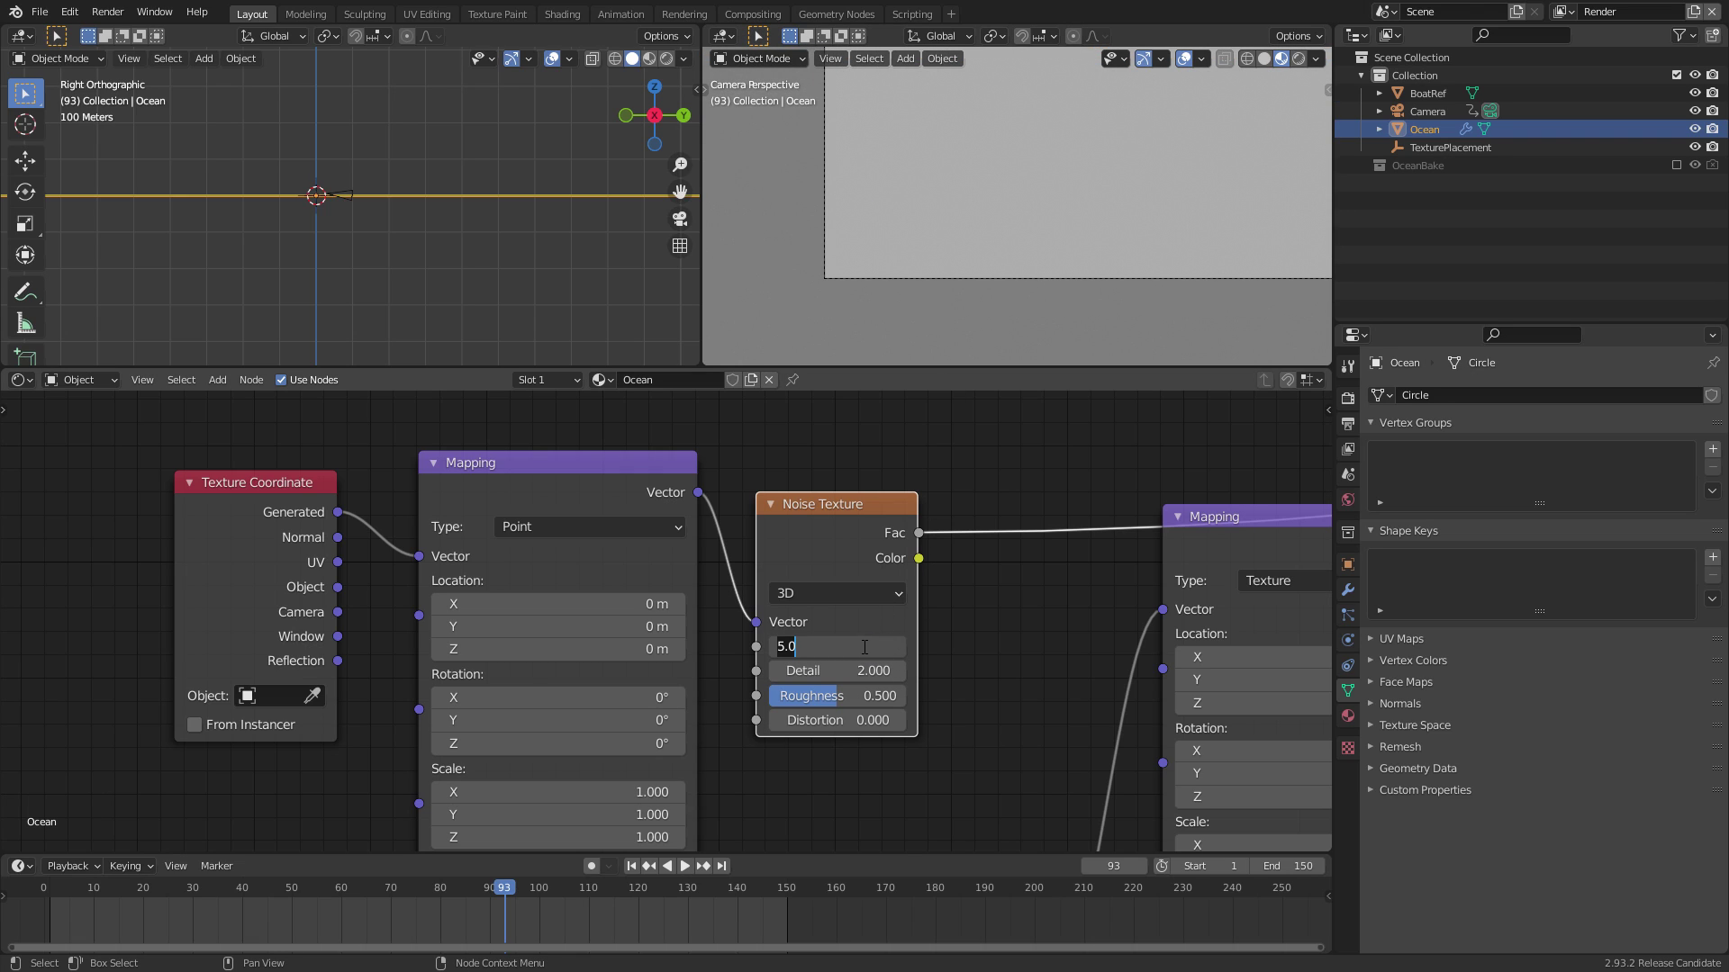
text(50000)
key(Return)
shift+middle_drag(1110, 204, 1083, 219)
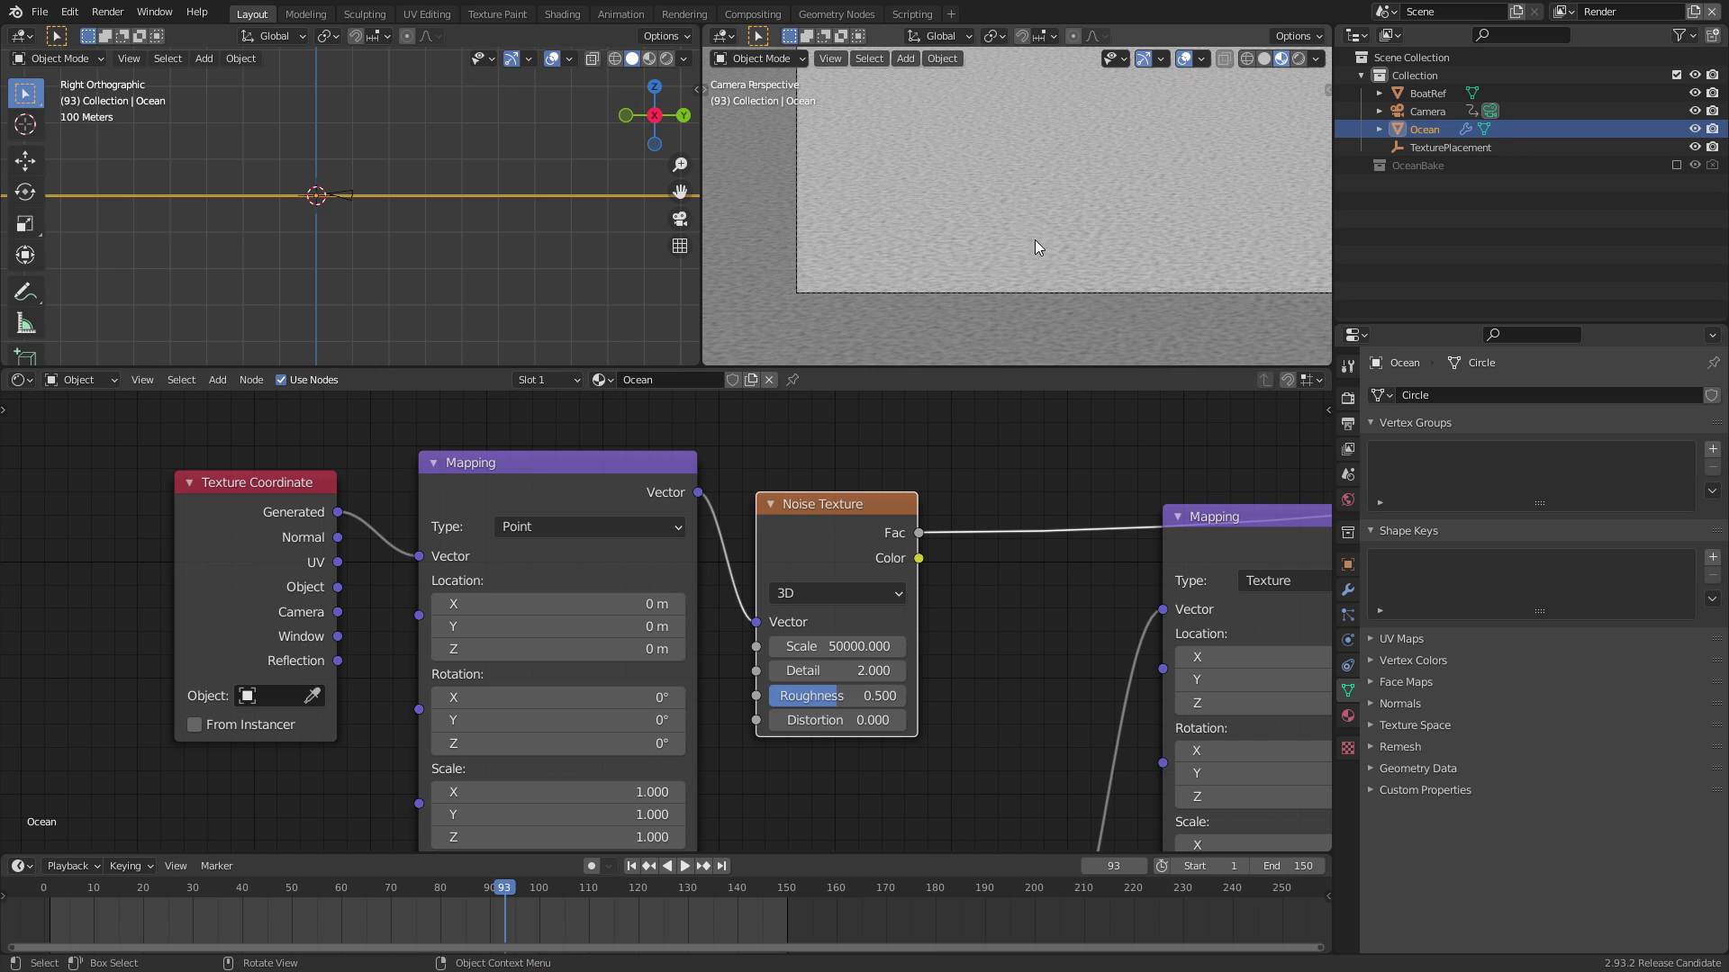
click(883, 672)
click(882, 674)
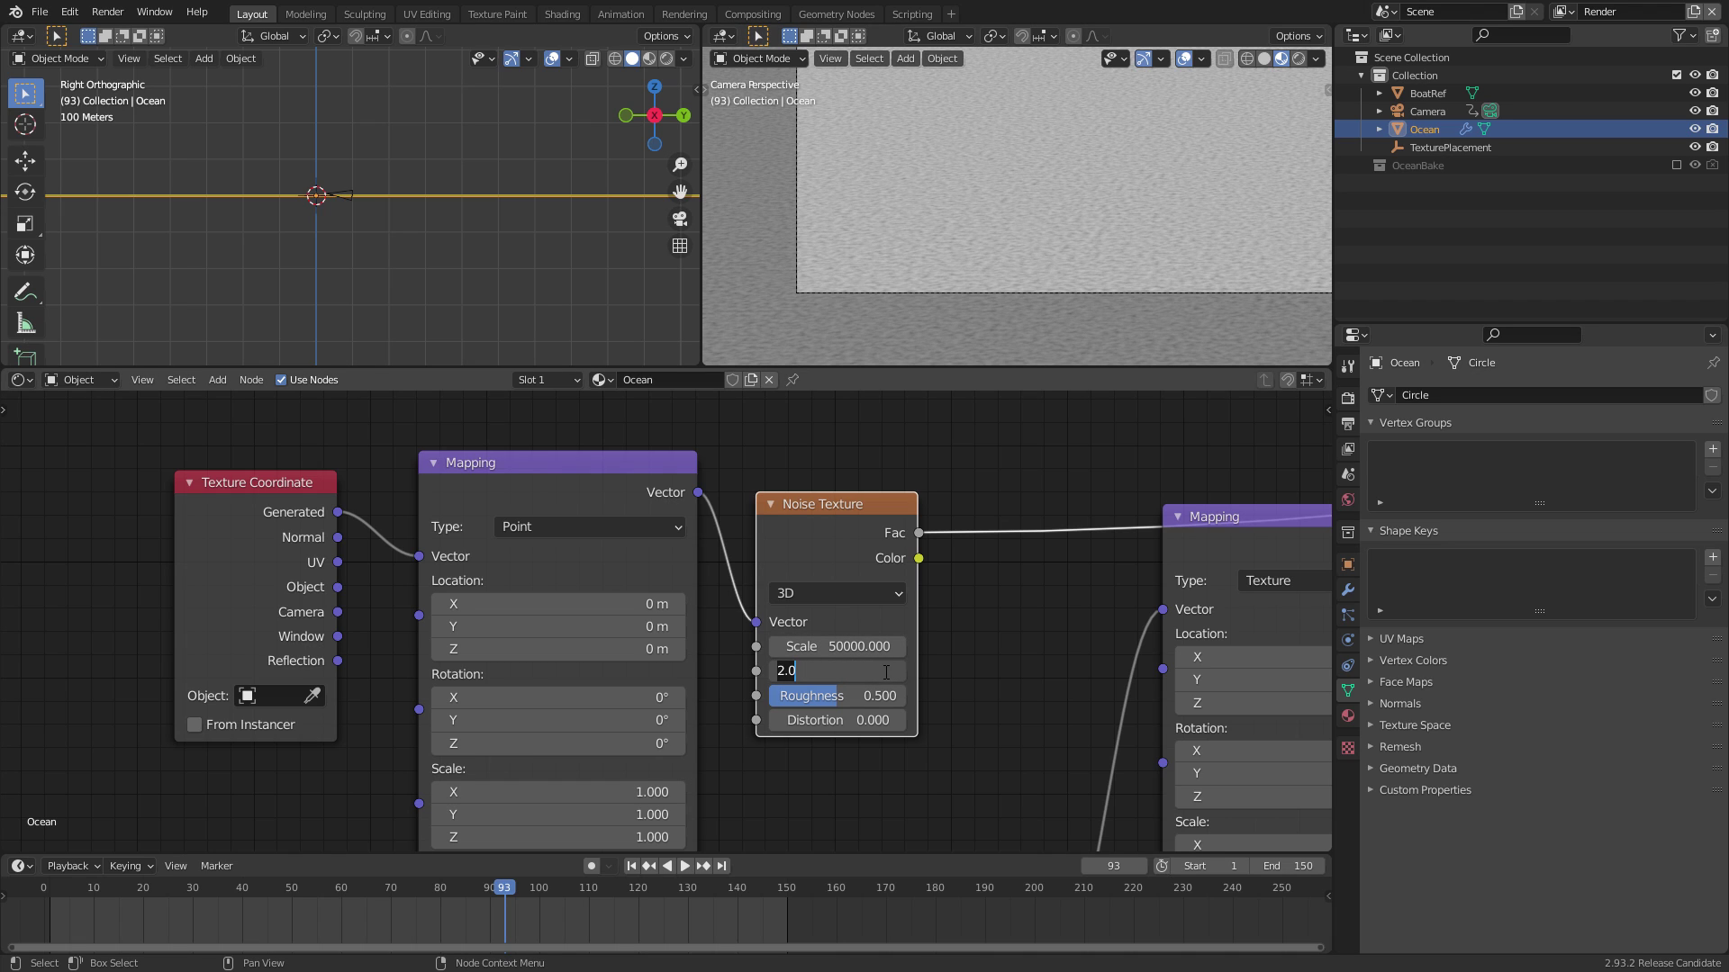
text(4)
key(Return)
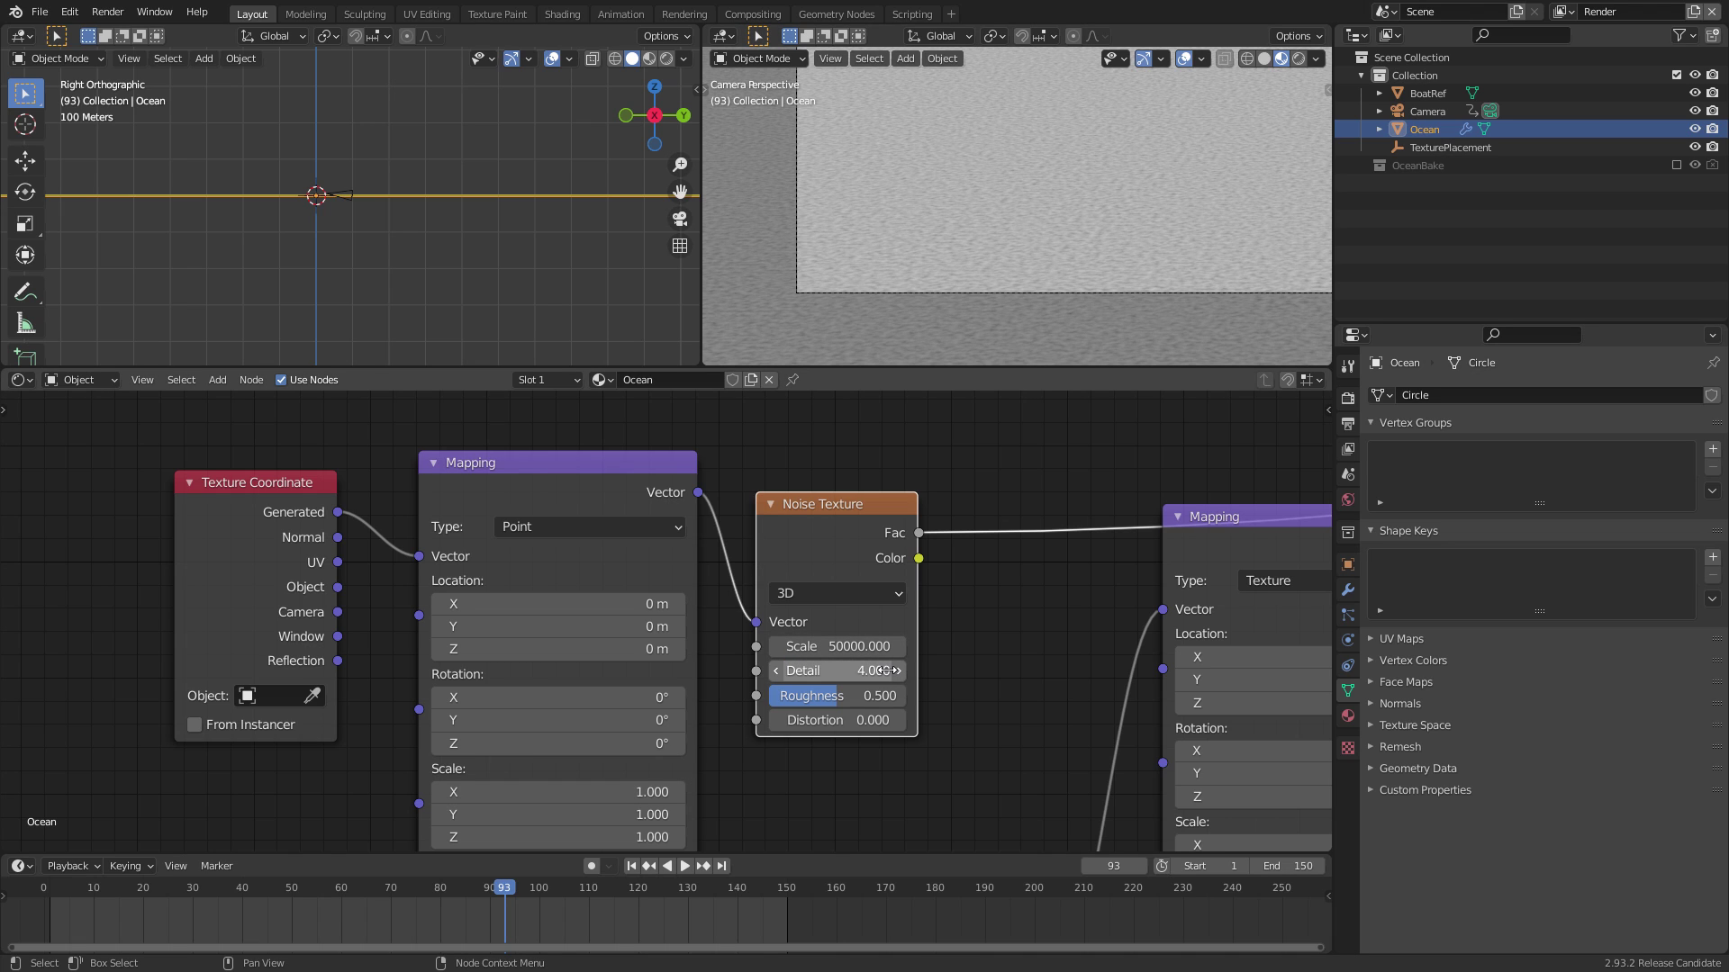
Maximize the node editor and rearrange the Detail Mapping, Detail texture and foam texture nodes to clear space around the Noise Texture
scroll(808, 668, down, 3)
key(ctrl+space)
scroll(990, 567, down, 2)
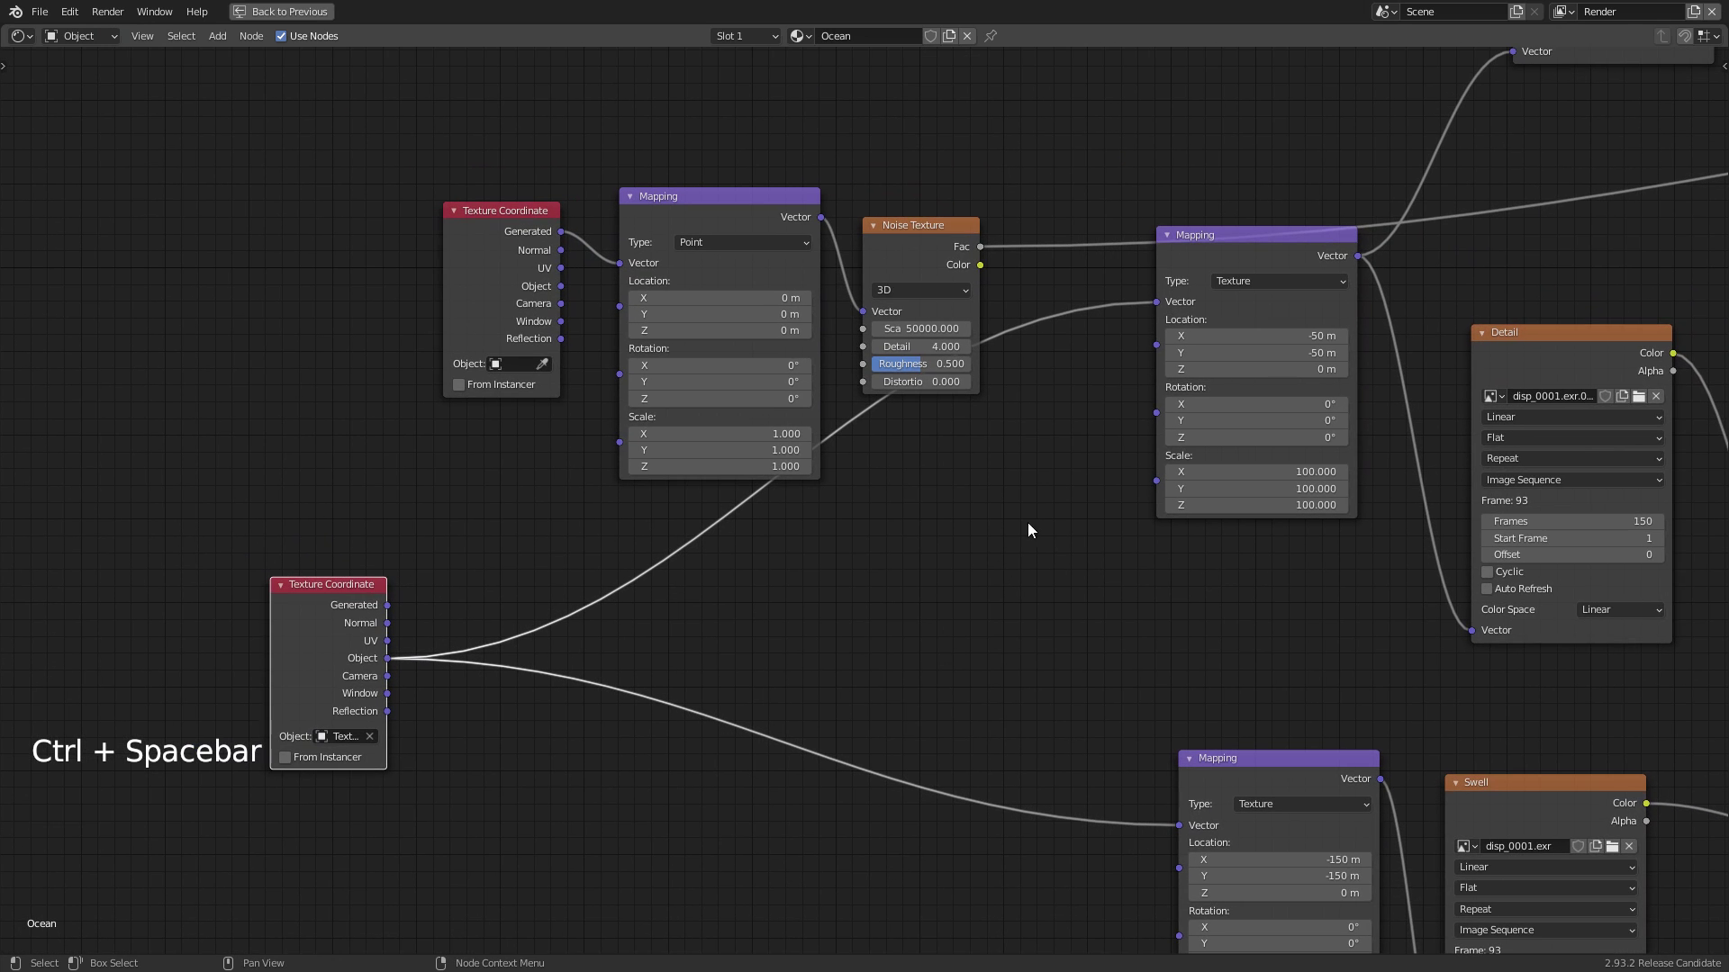
drag(1220, 250, 1020, 452)
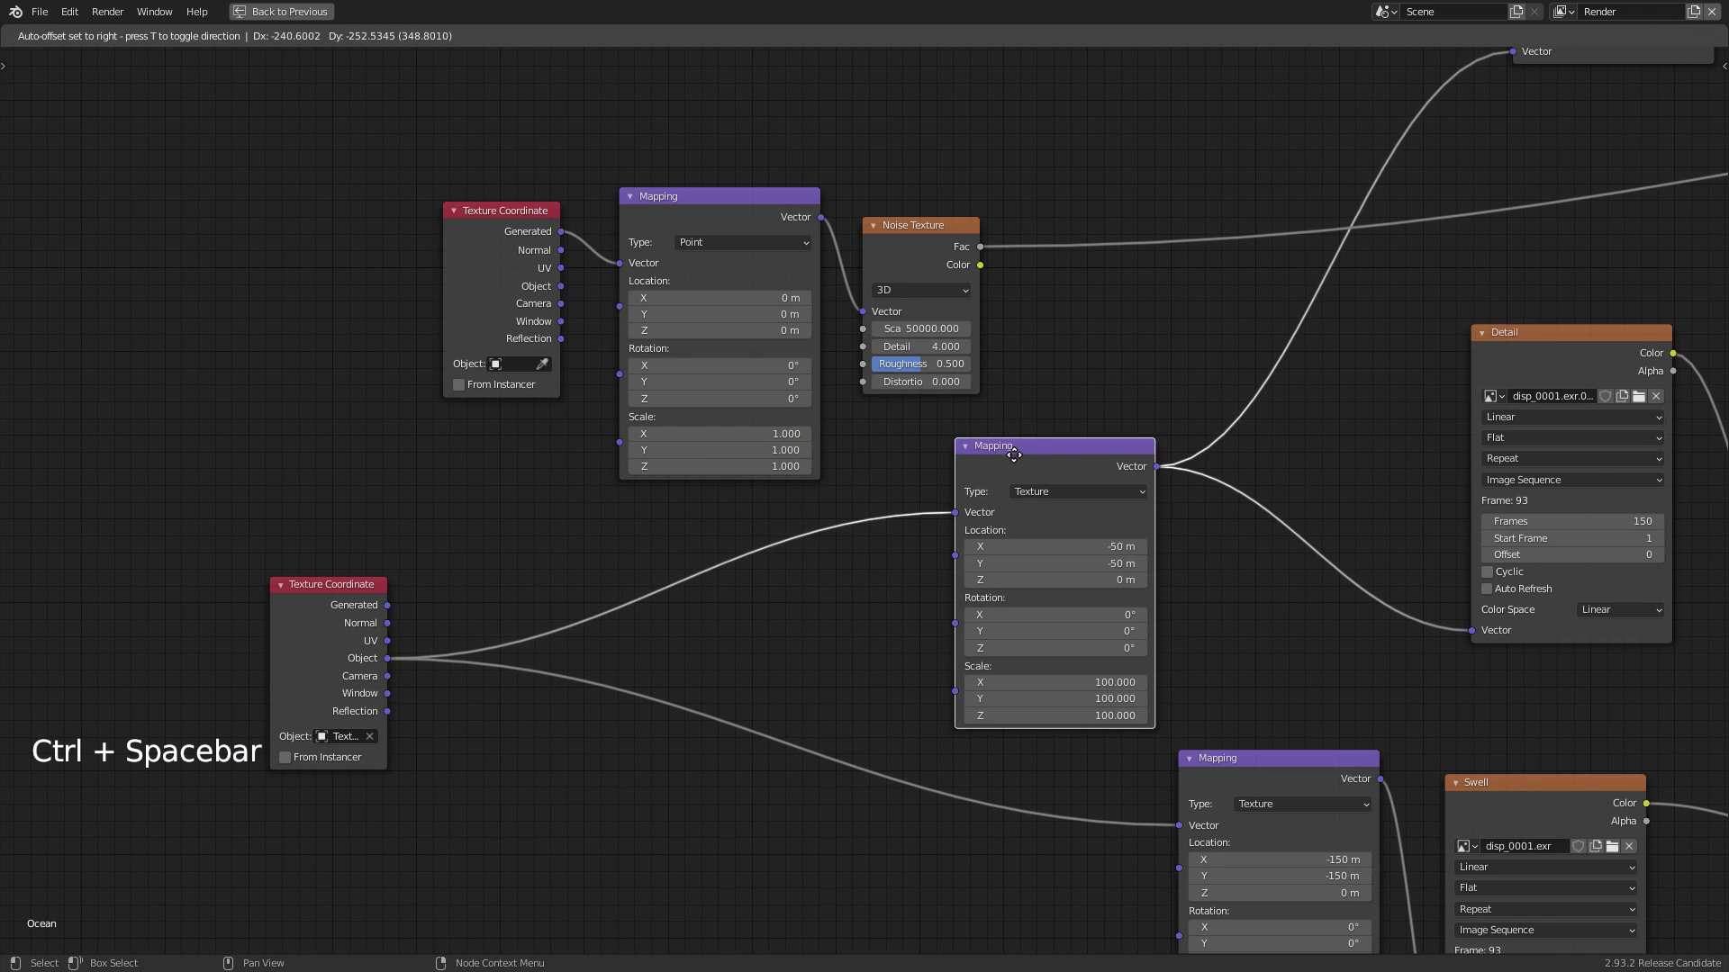
middle_drag(1117, 353, 885, 506)
drag(1333, 485, 1213, 567)
middle_drag(1213, 566, 1080, 771)
drag(1260, 103, 786, 269)
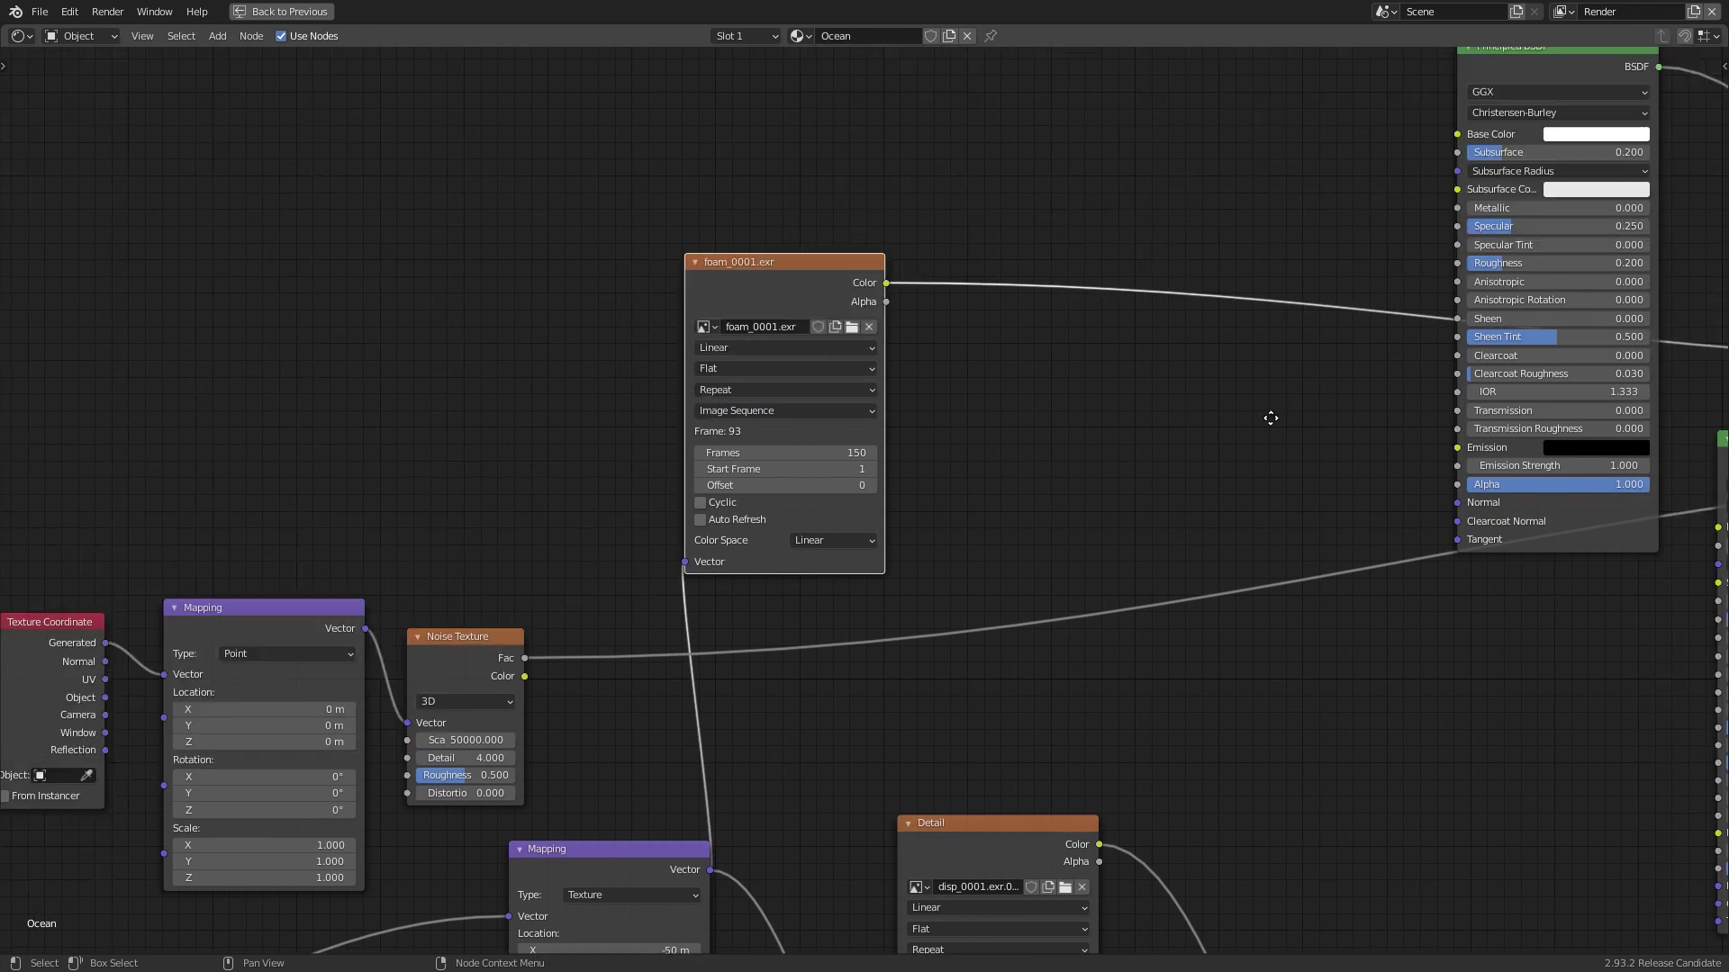
drag(1601, 60, 1415, 166)
click(1414, 165)
Add a Math node beside the foam texture and connect the foam's Color output to its first Value input
middle_drag(1414, 165, 1390, 372)
key(shift+ctrl+a)
text(math)
key(Return)
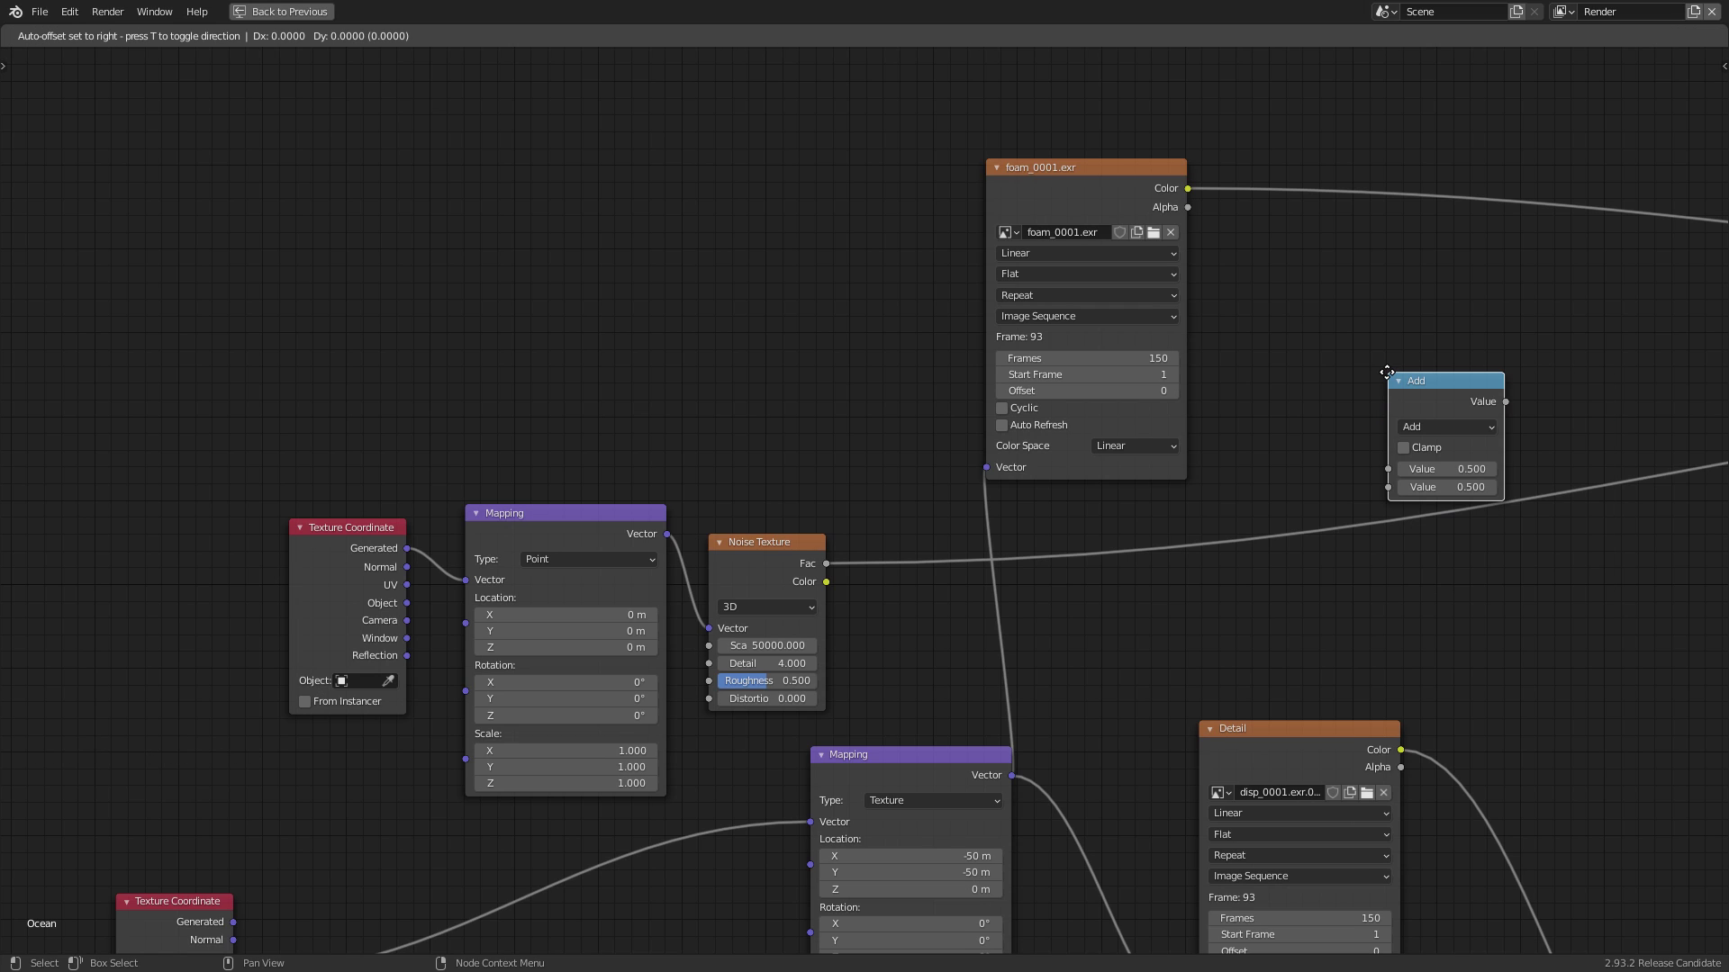
click(1374, 302)
drag(1188, 189, 1380, 377)
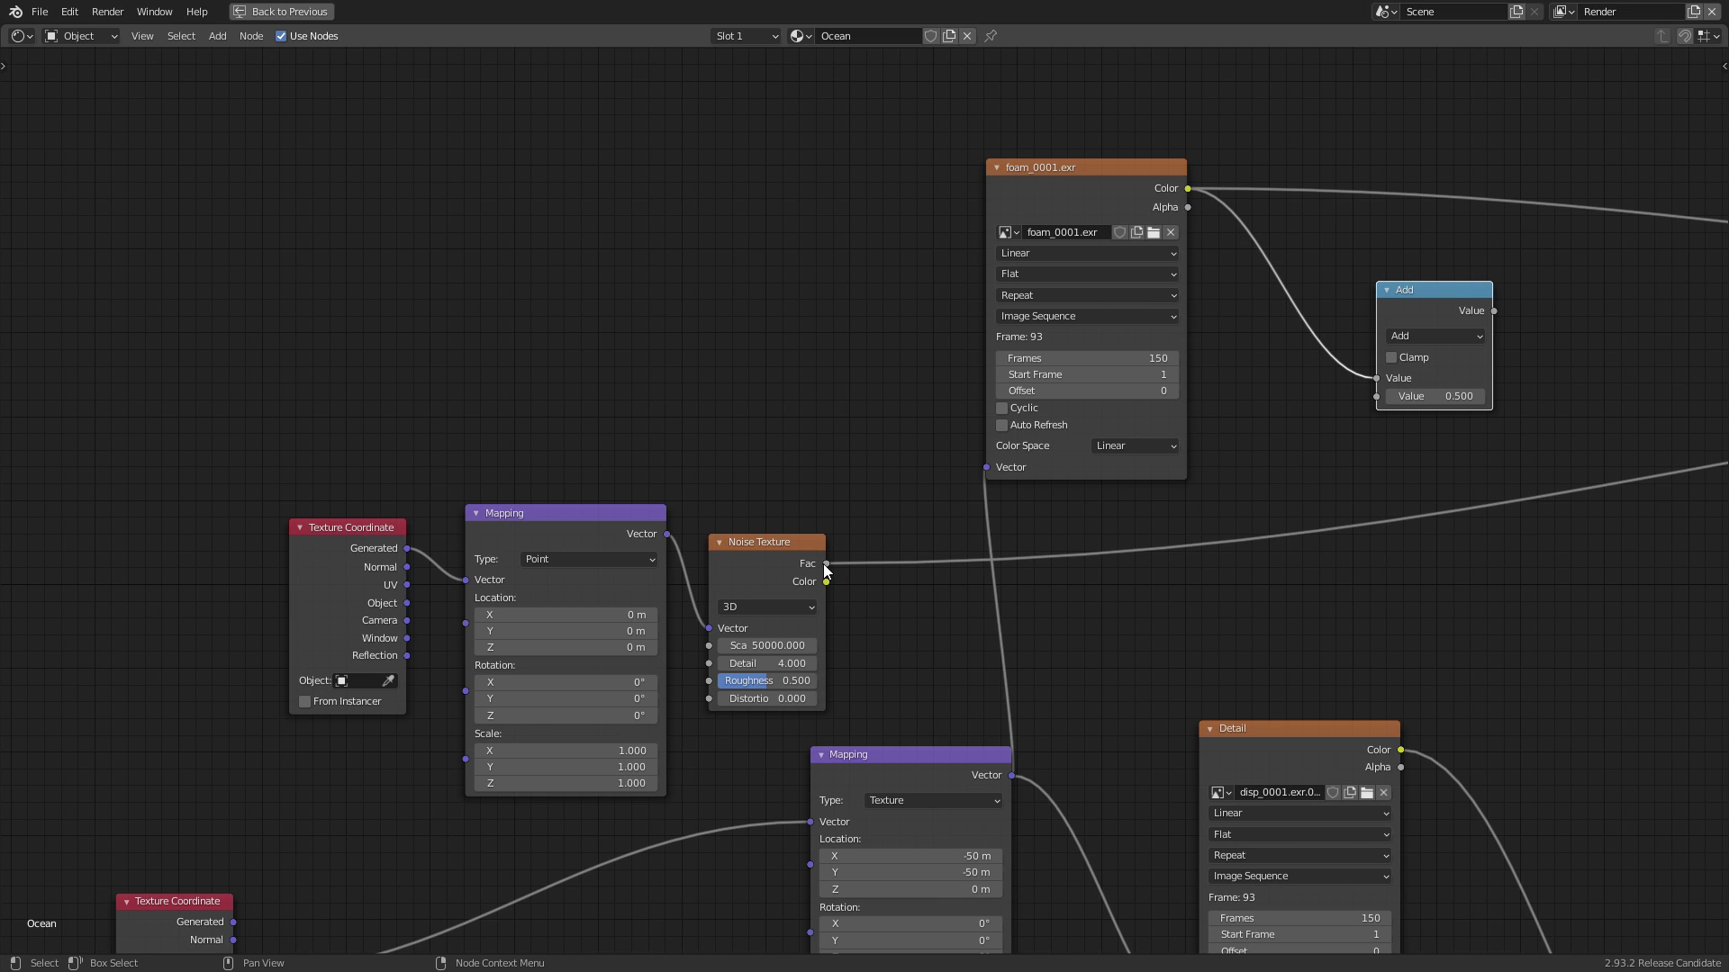
Multiply the foam color by the Noise Texture's Fac in the Math node and feed the result into the Mix Shader's Fac
drag(825, 564, 1379, 396)
click(1459, 337)
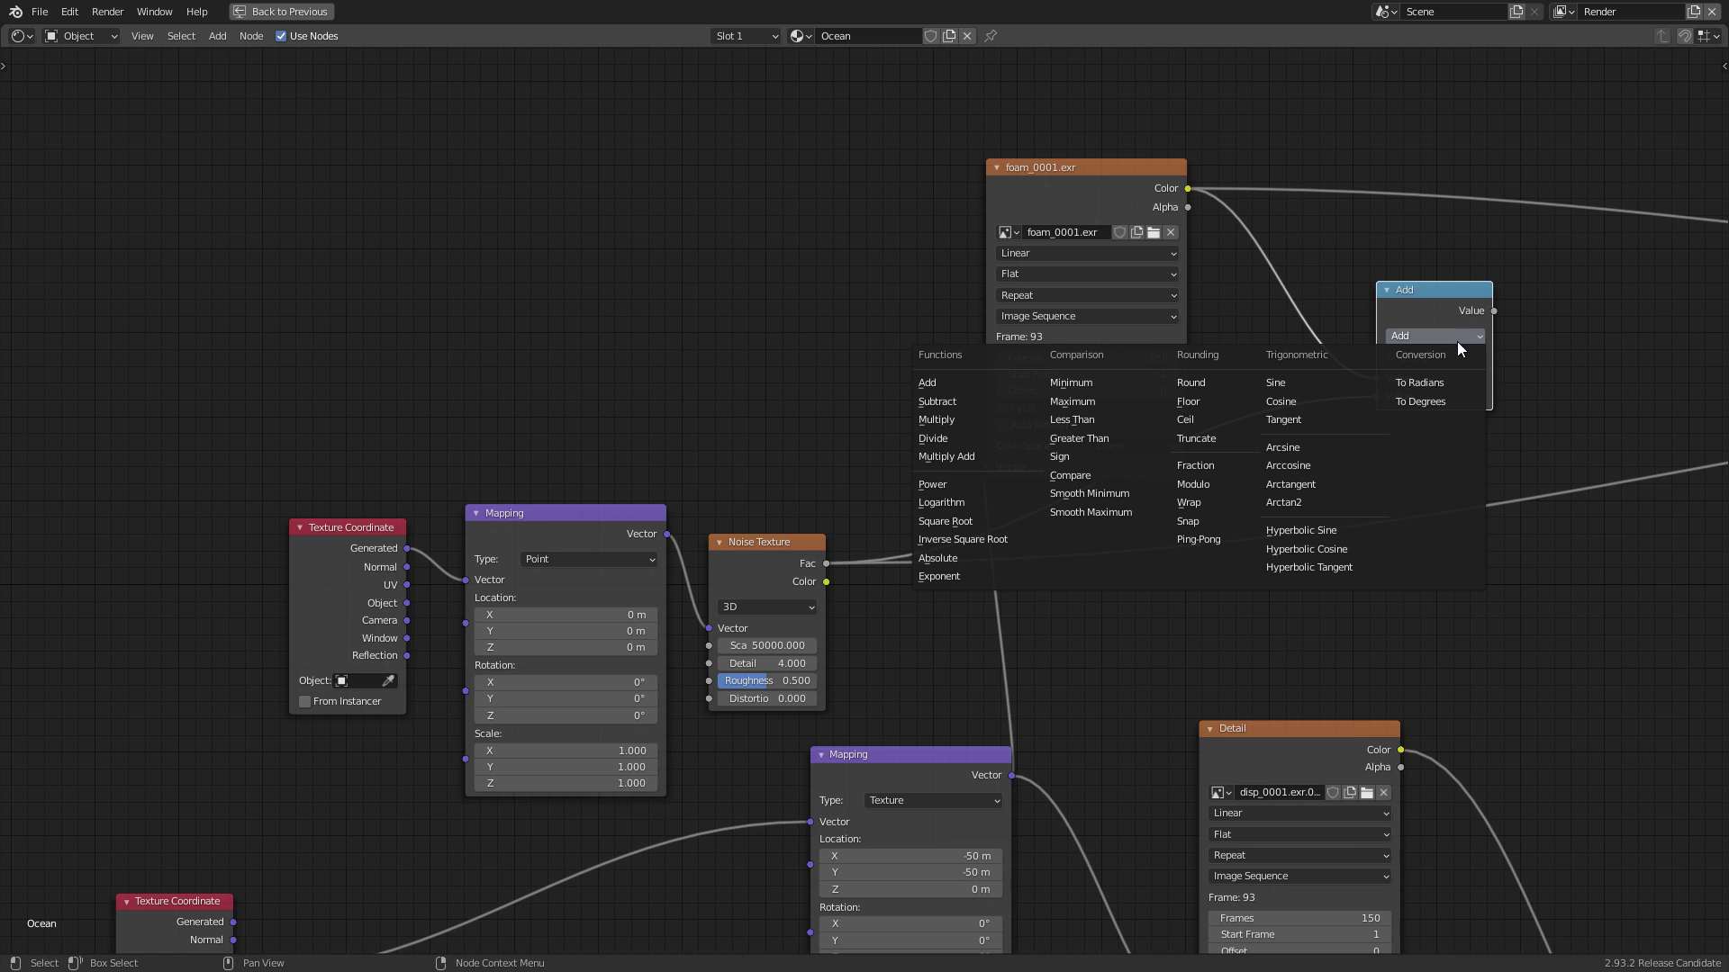
click(972, 420)
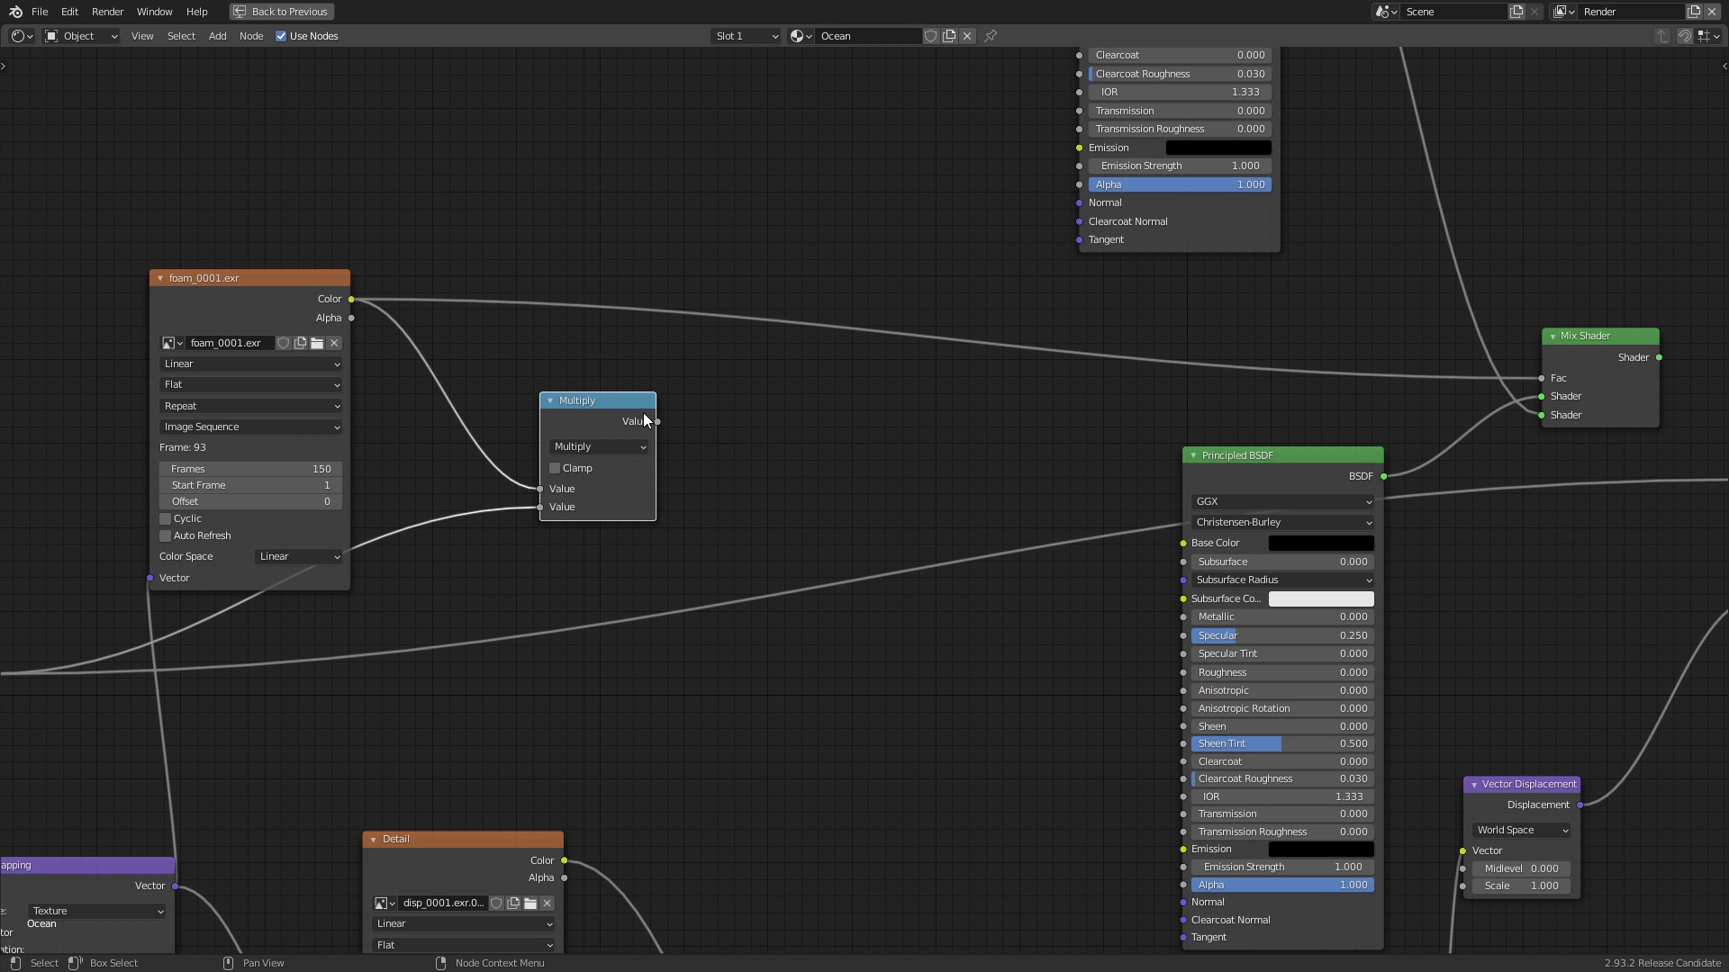
drag(657, 422, 1543, 378)
drag(1543, 378, 1544, 378)
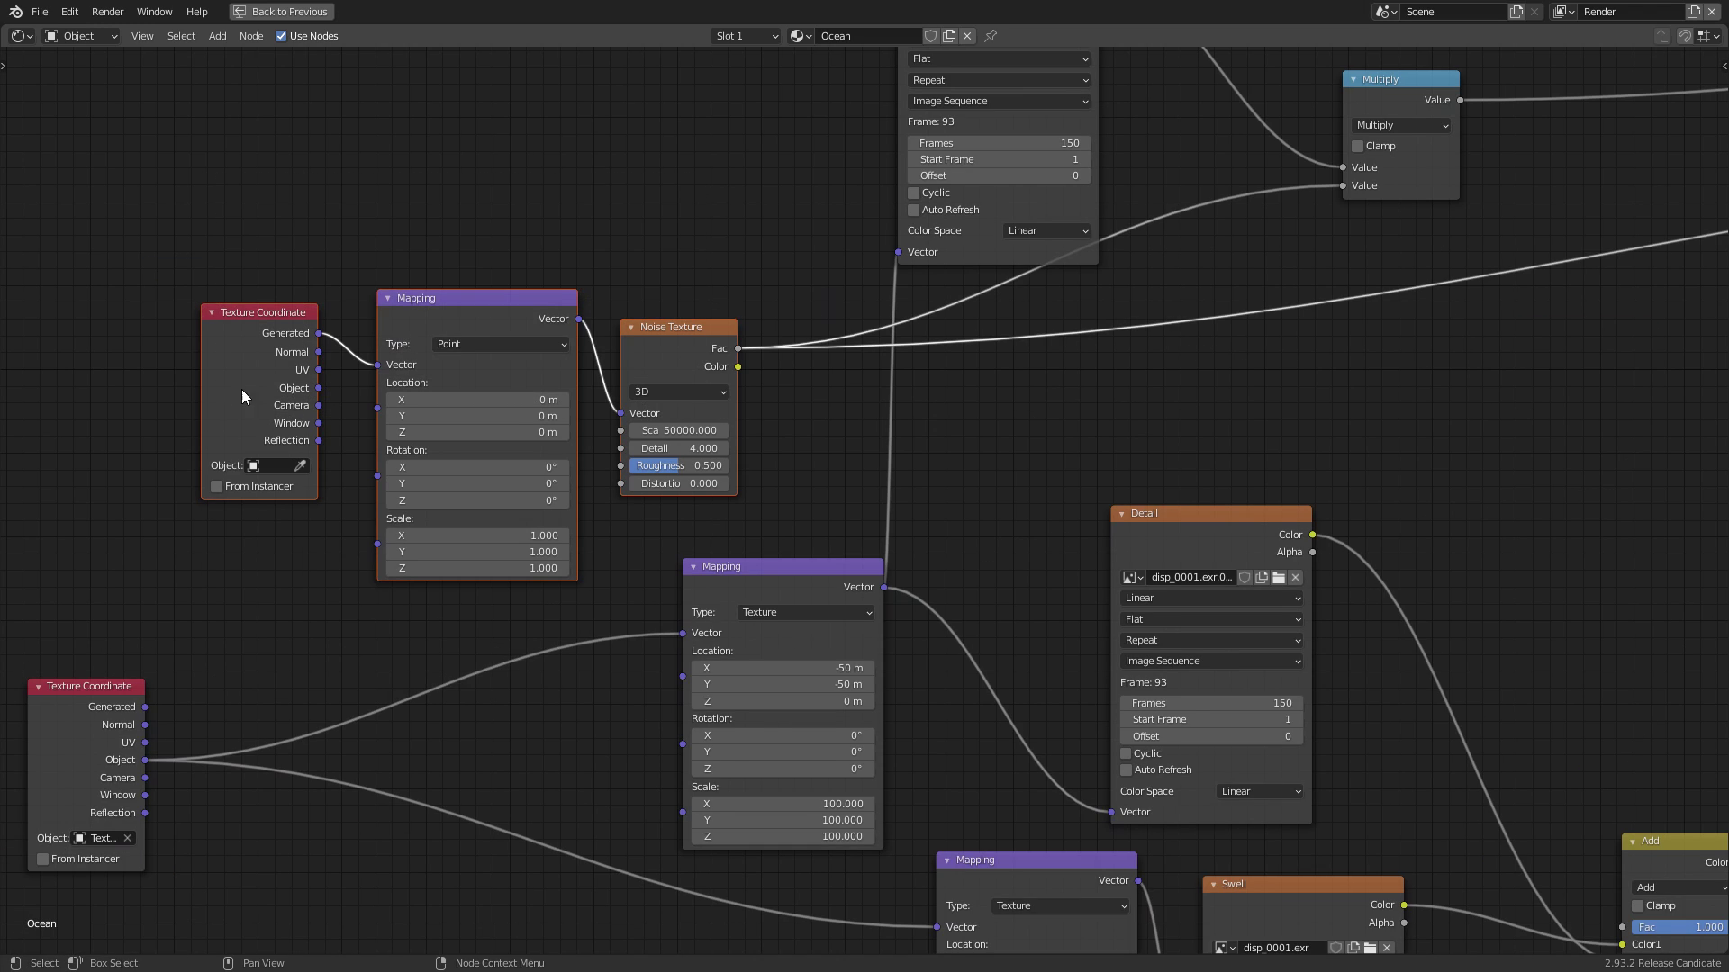
Make room around the noise nodes and insert a Map Range node between the Noise Texture and the Multiply node
drag(830, 513, 668, 504)
drag(1034, 192, 1014, 68)
middle_drag(631, 530, 715, 518)
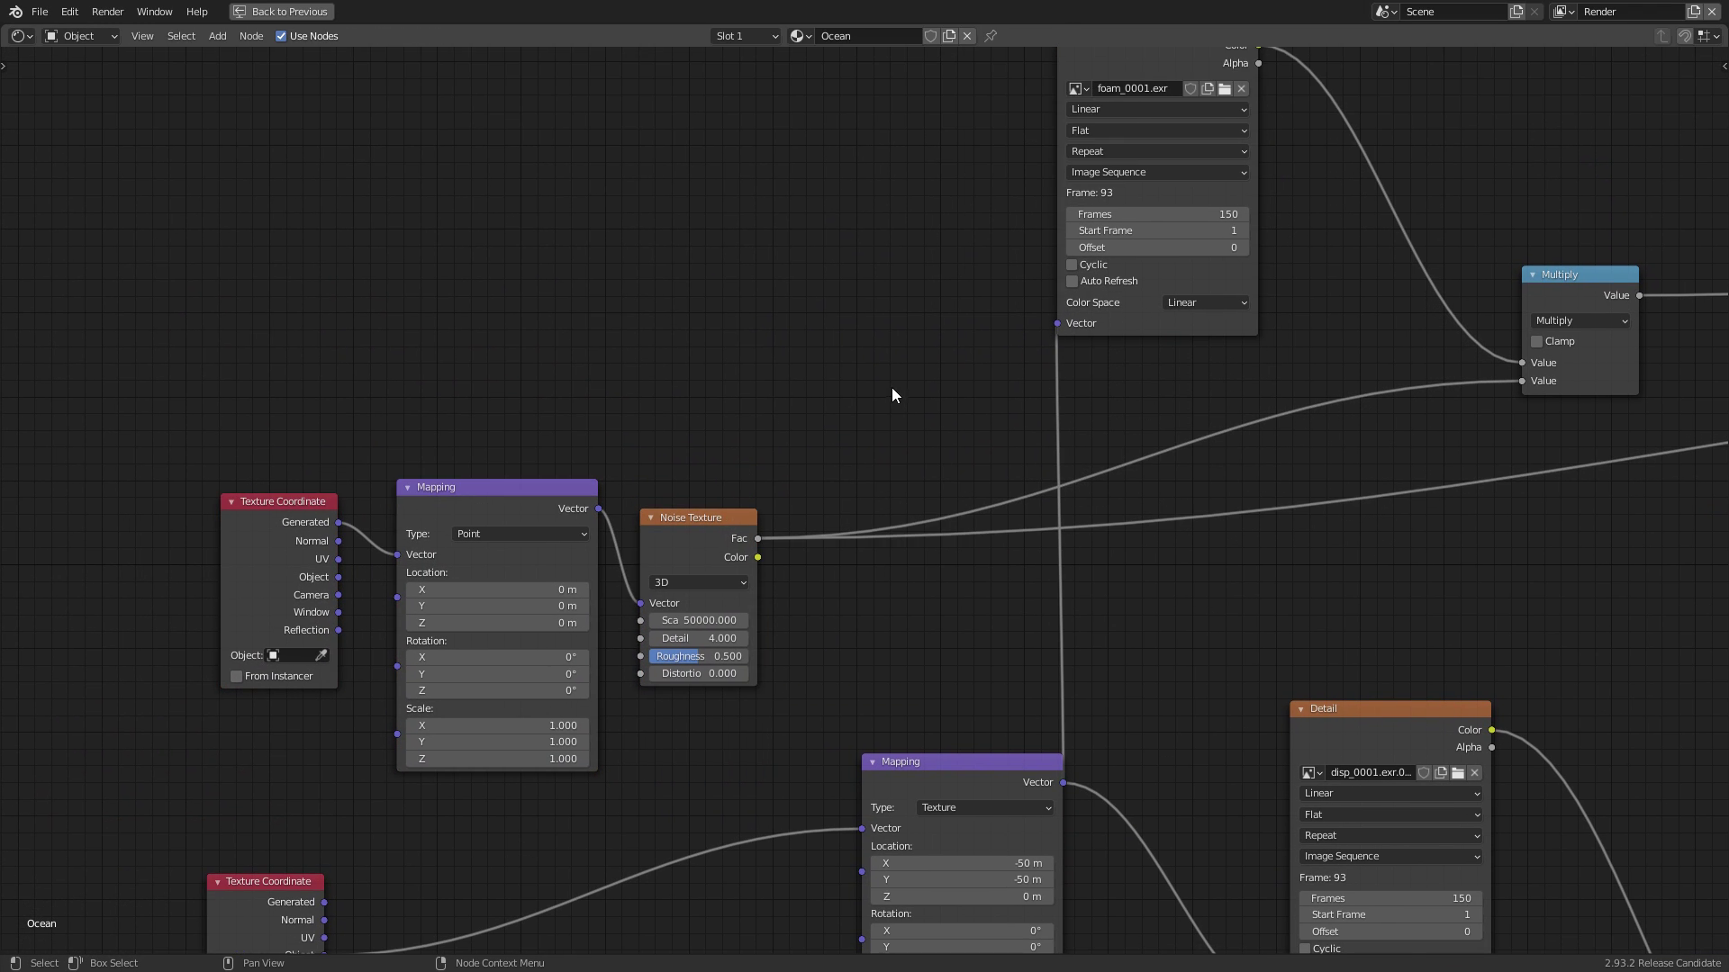
key(shift+ctrl+a)
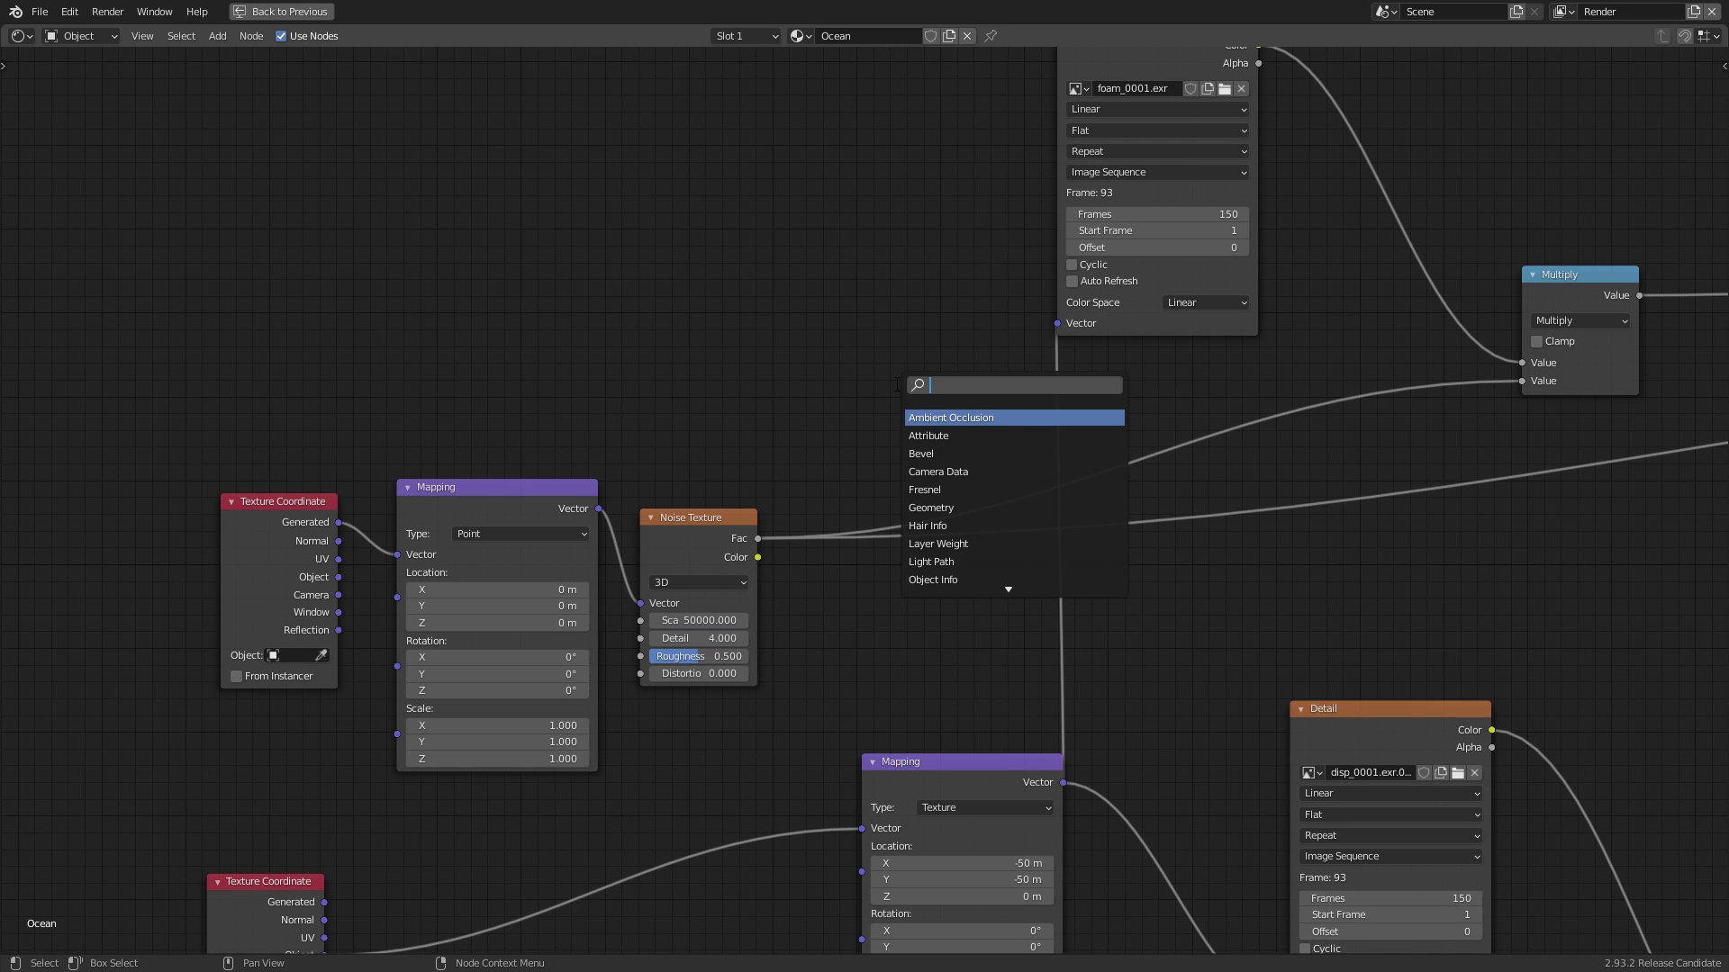
text(map range)
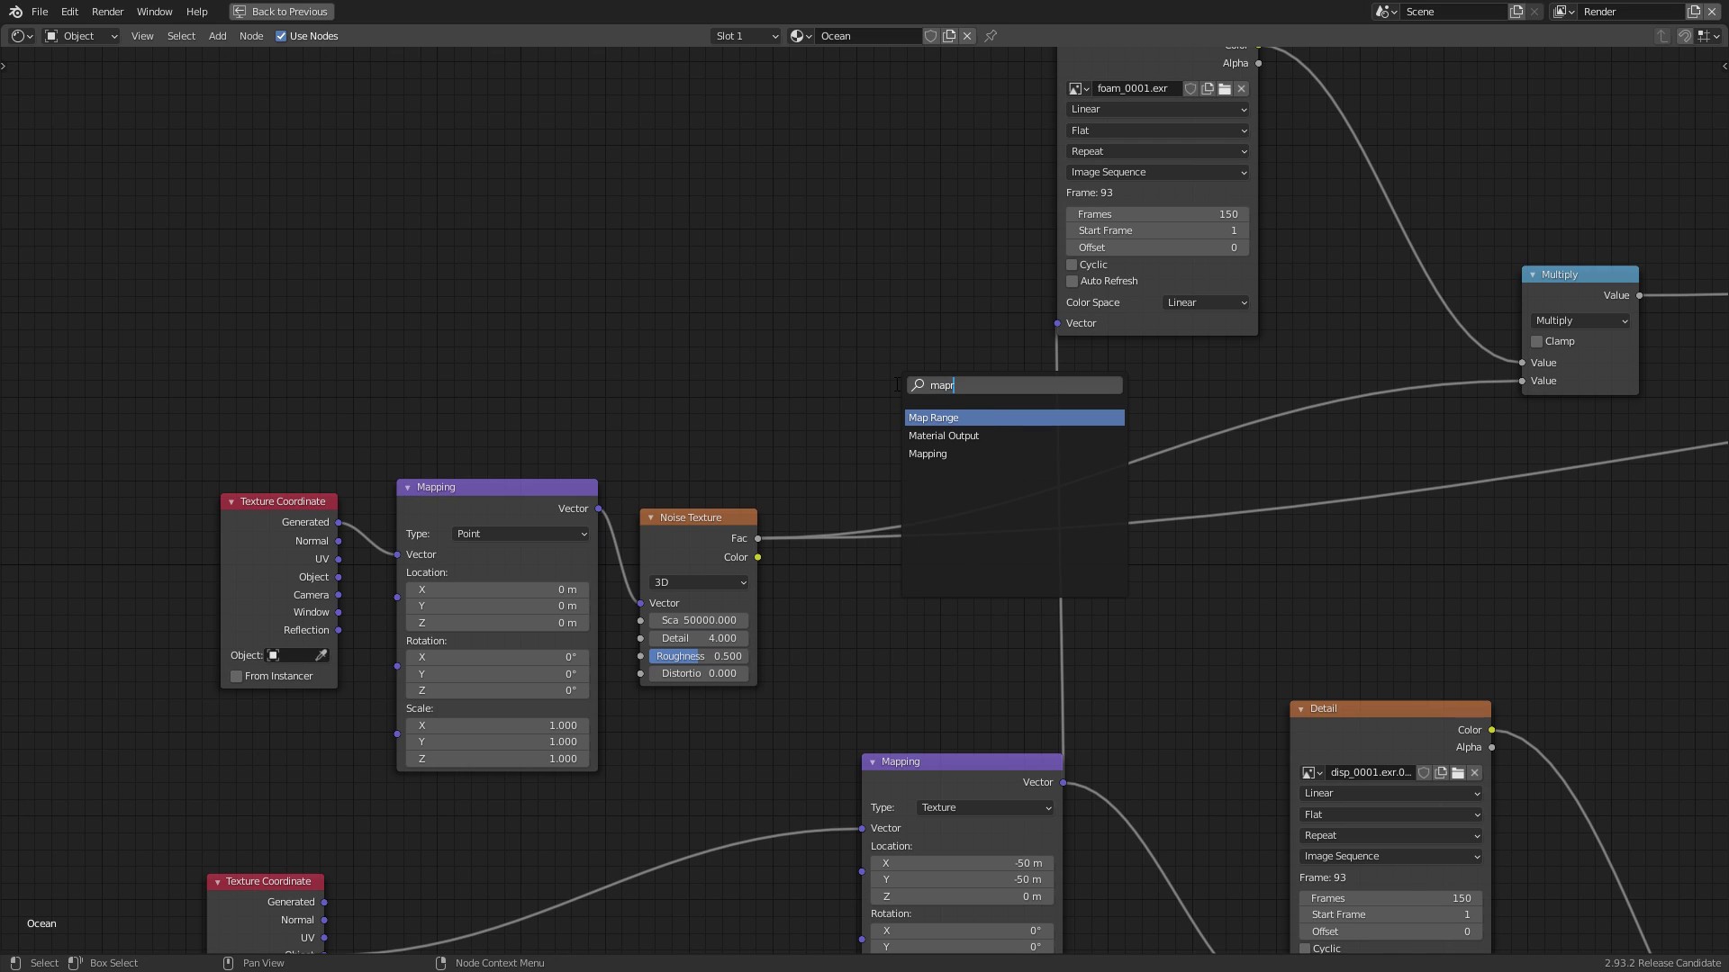
key(Return)
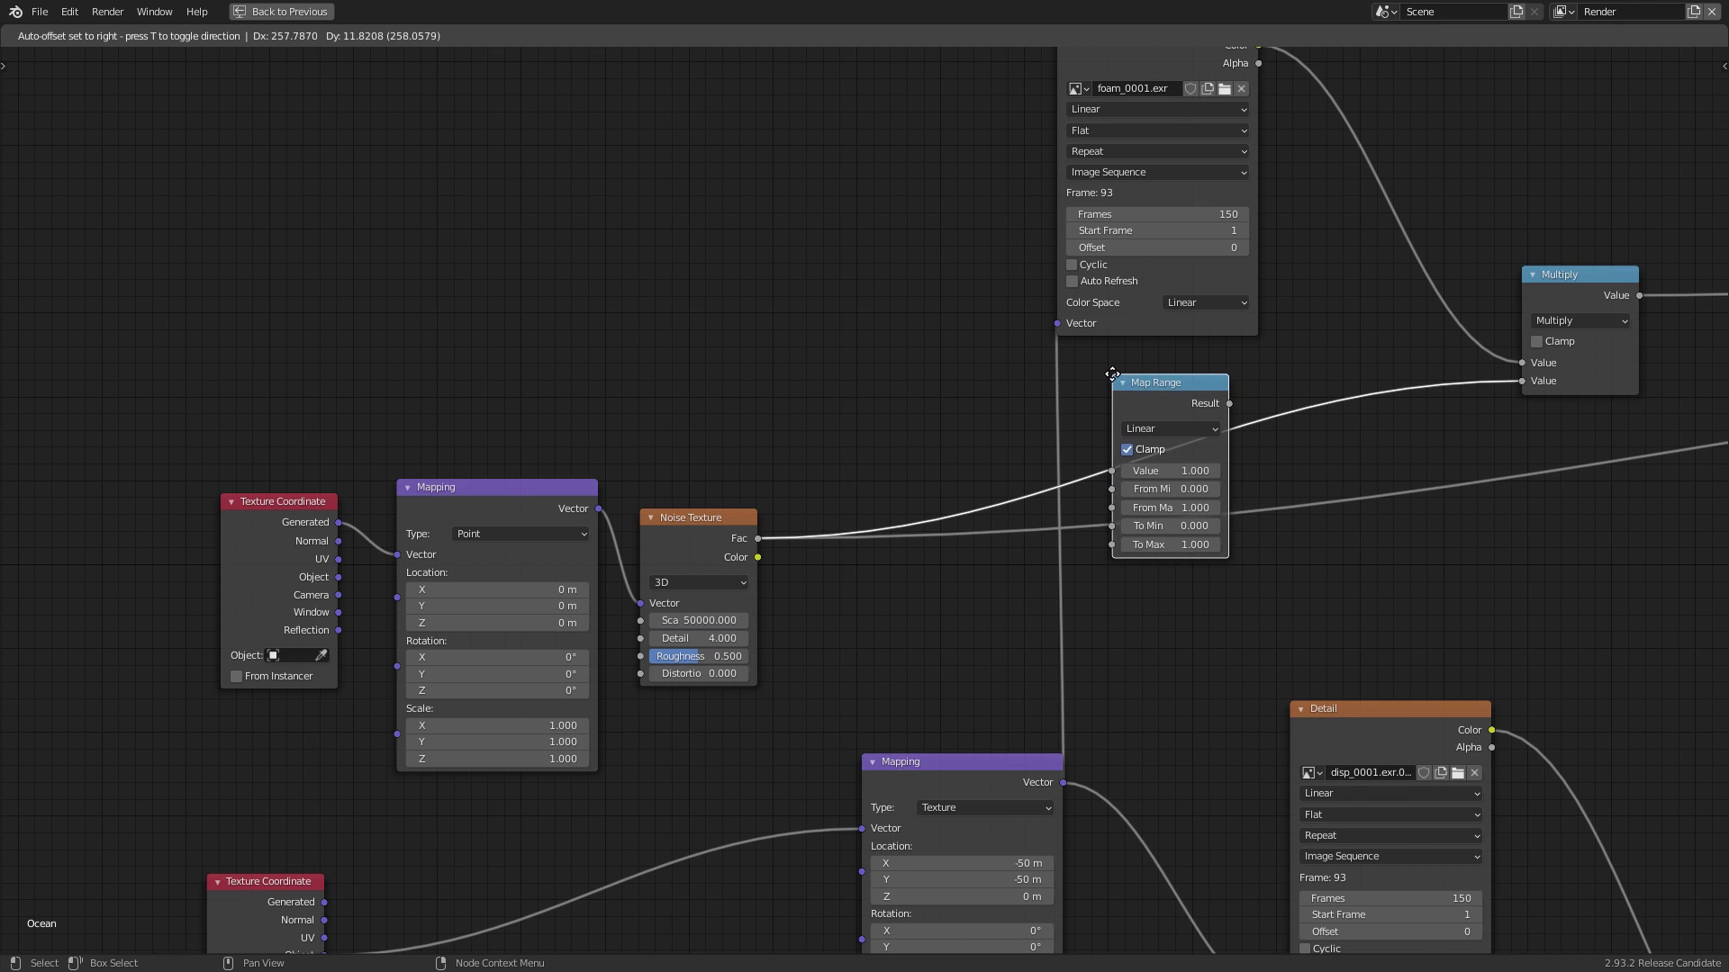
click(1110, 371)
Set the Map Range's From Min to 0.3 and From Max to 0.5
middle_drag(1165, 376, 499, 477)
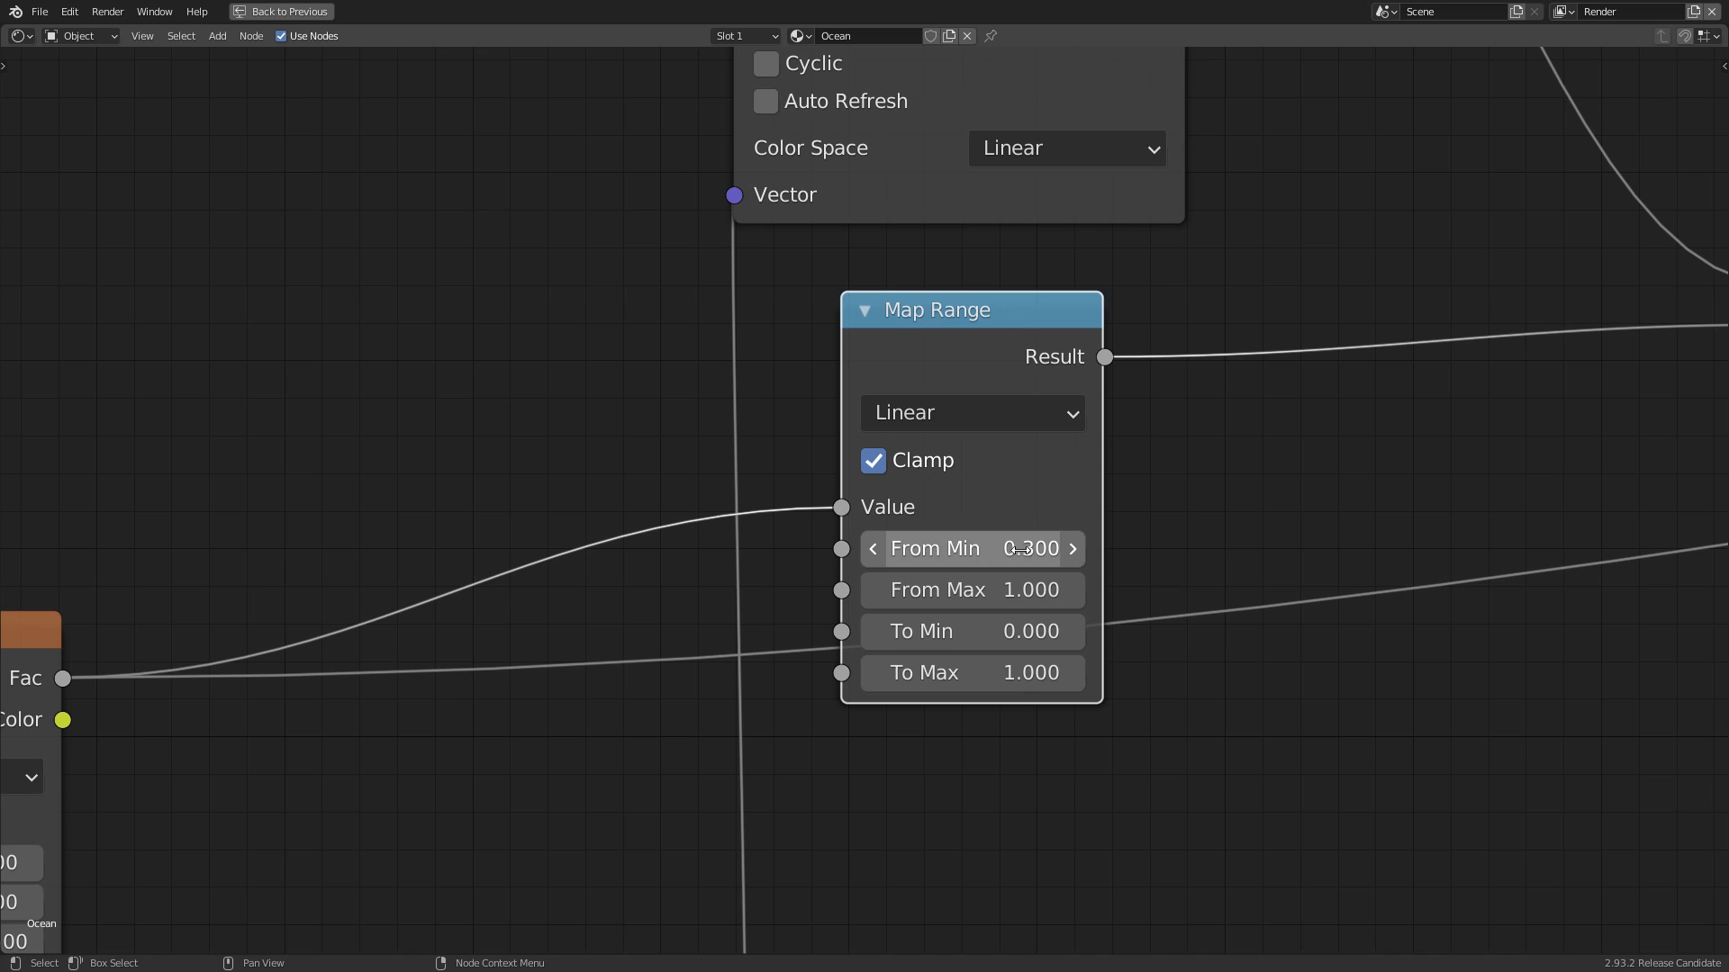
click(1021, 550)
click(1022, 592)
click(1022, 592)
text(0)
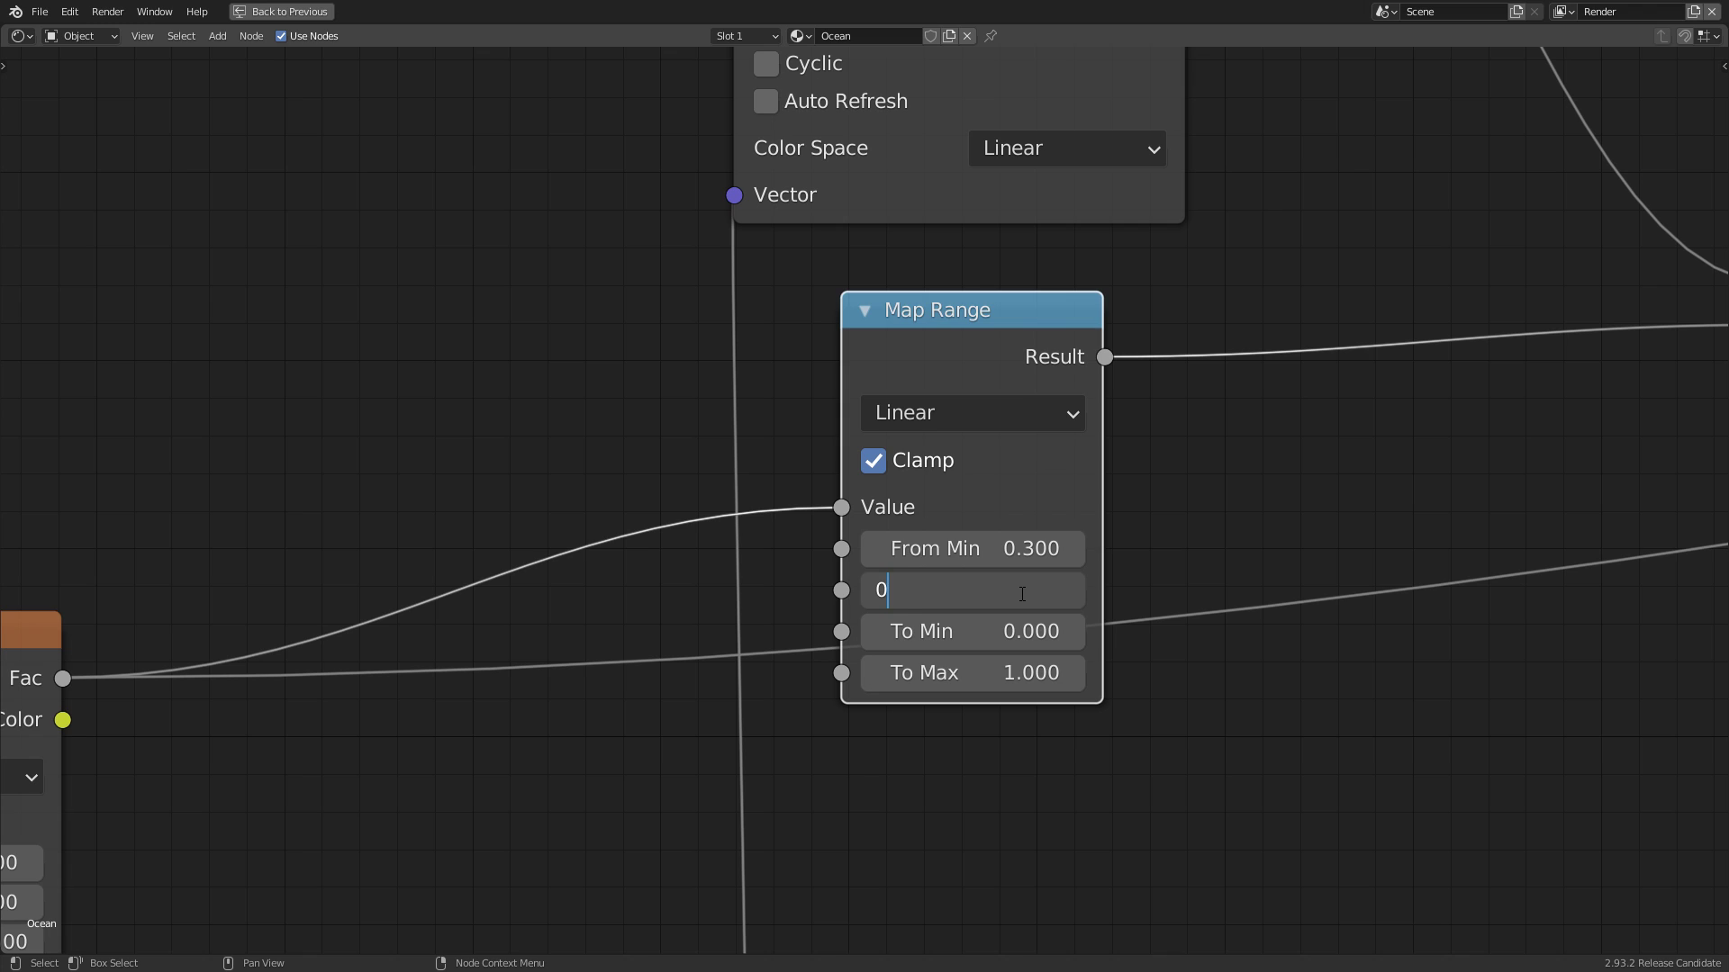
text(.5)
key(Return)
Preview the Map Range's result on the ocean and enable Auto Refresh on the foam texture
key(ctrl+space)
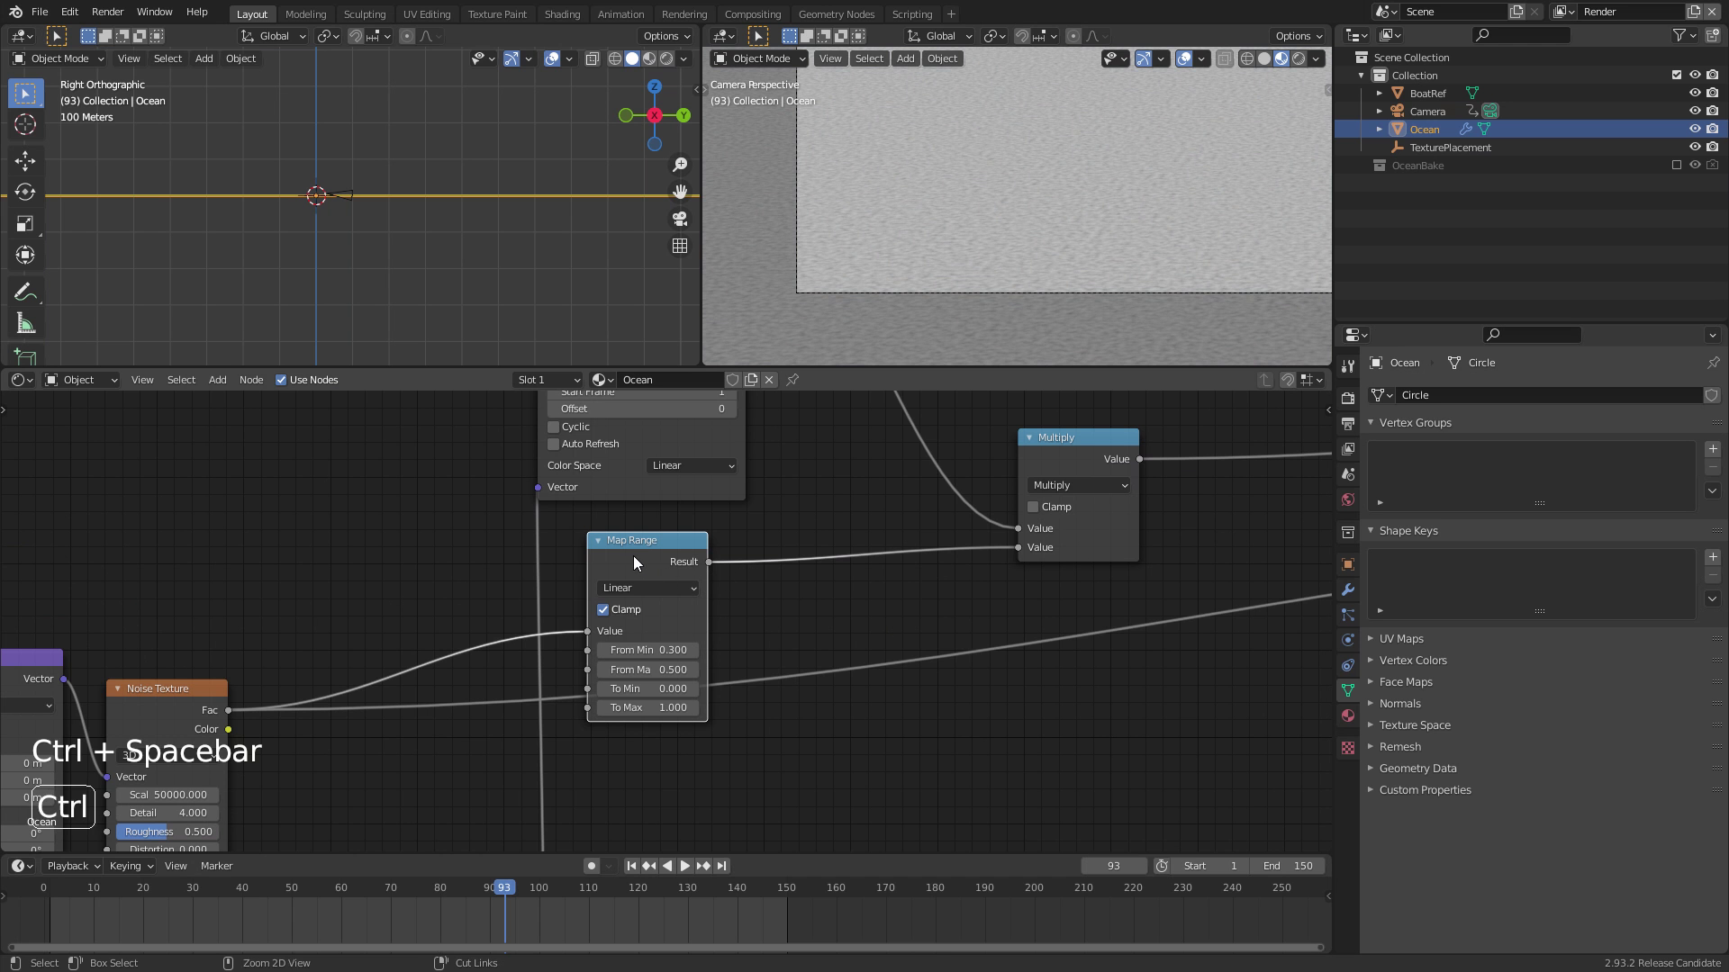
ctrl+shift+click(646, 543)
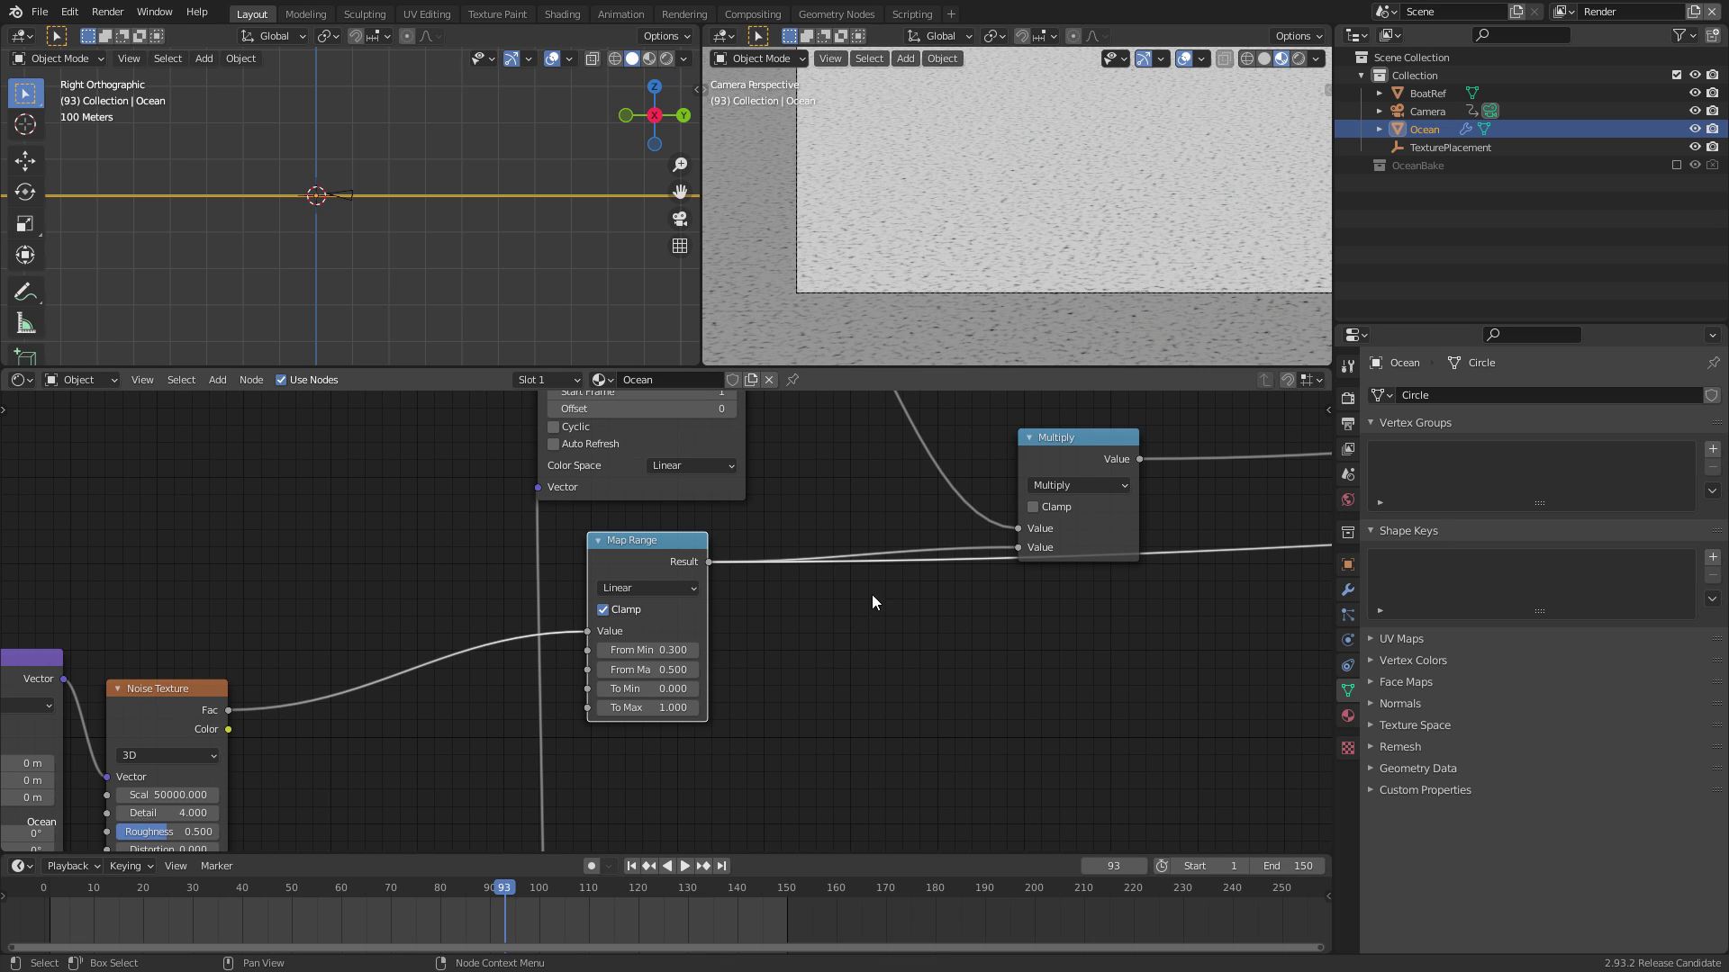
click(552, 444)
scroll(815, 667, left, 5)
scroll(698, 635, down, 5)
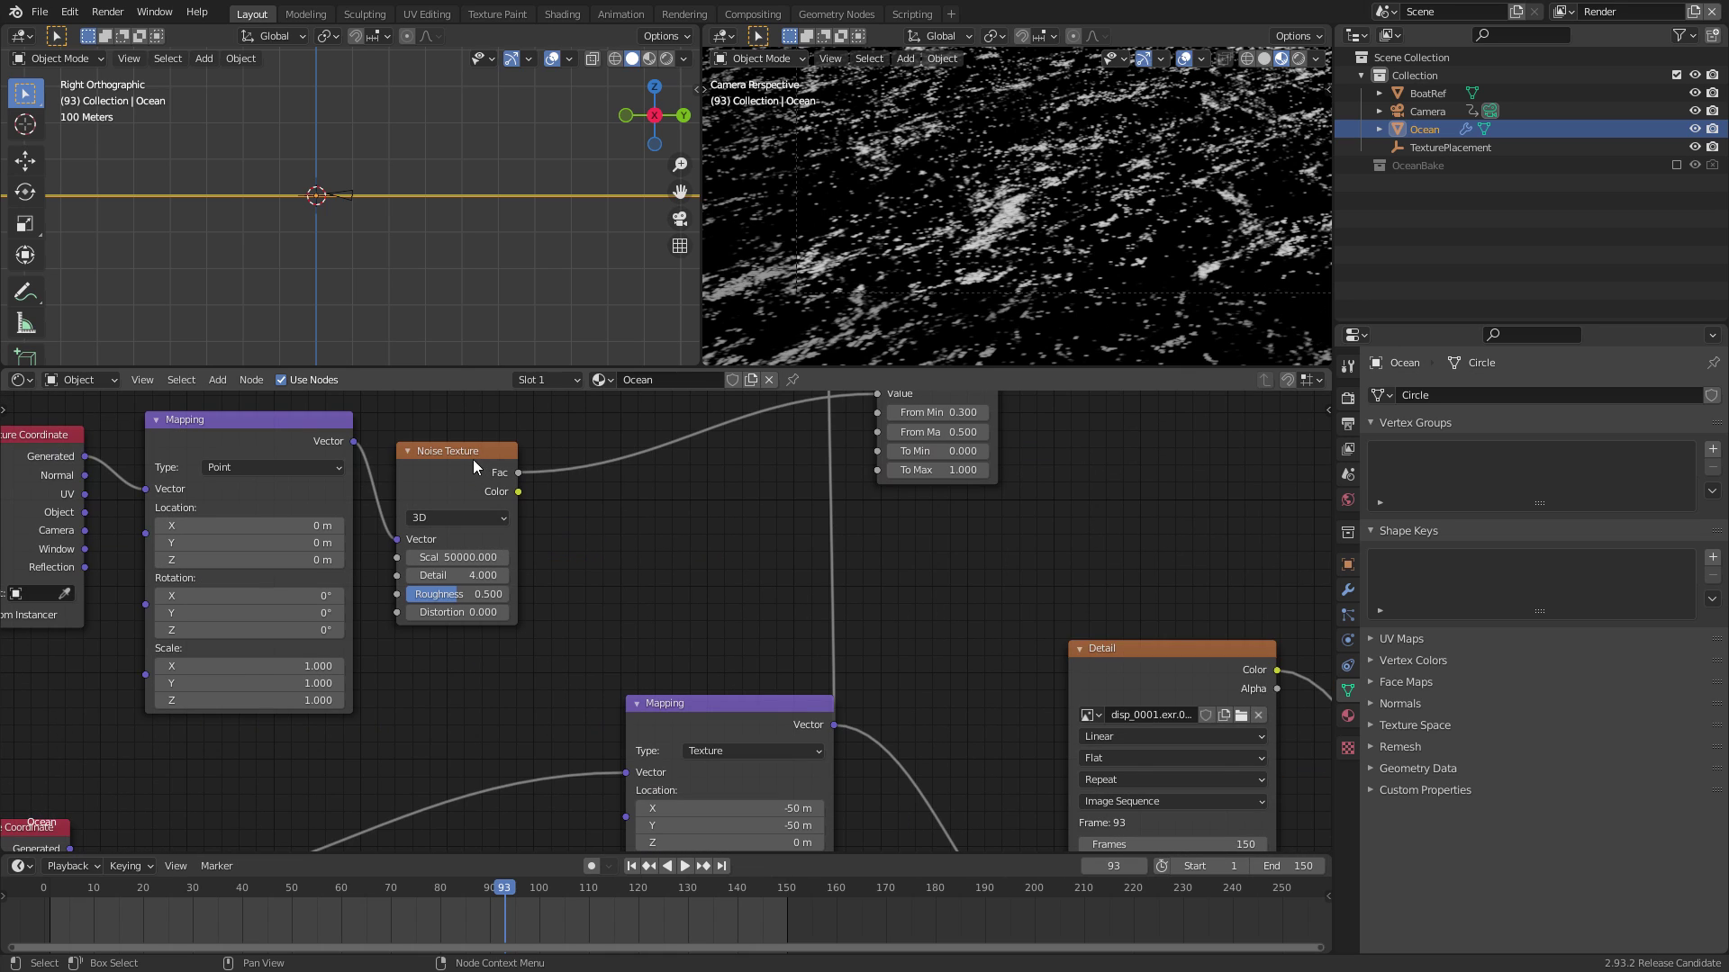
Add a Bump node and connect the Noise Texture's Fac to its Height input
middle_drag(845, 570, 606, 456)
middle_drag(709, 617, 826, 667)
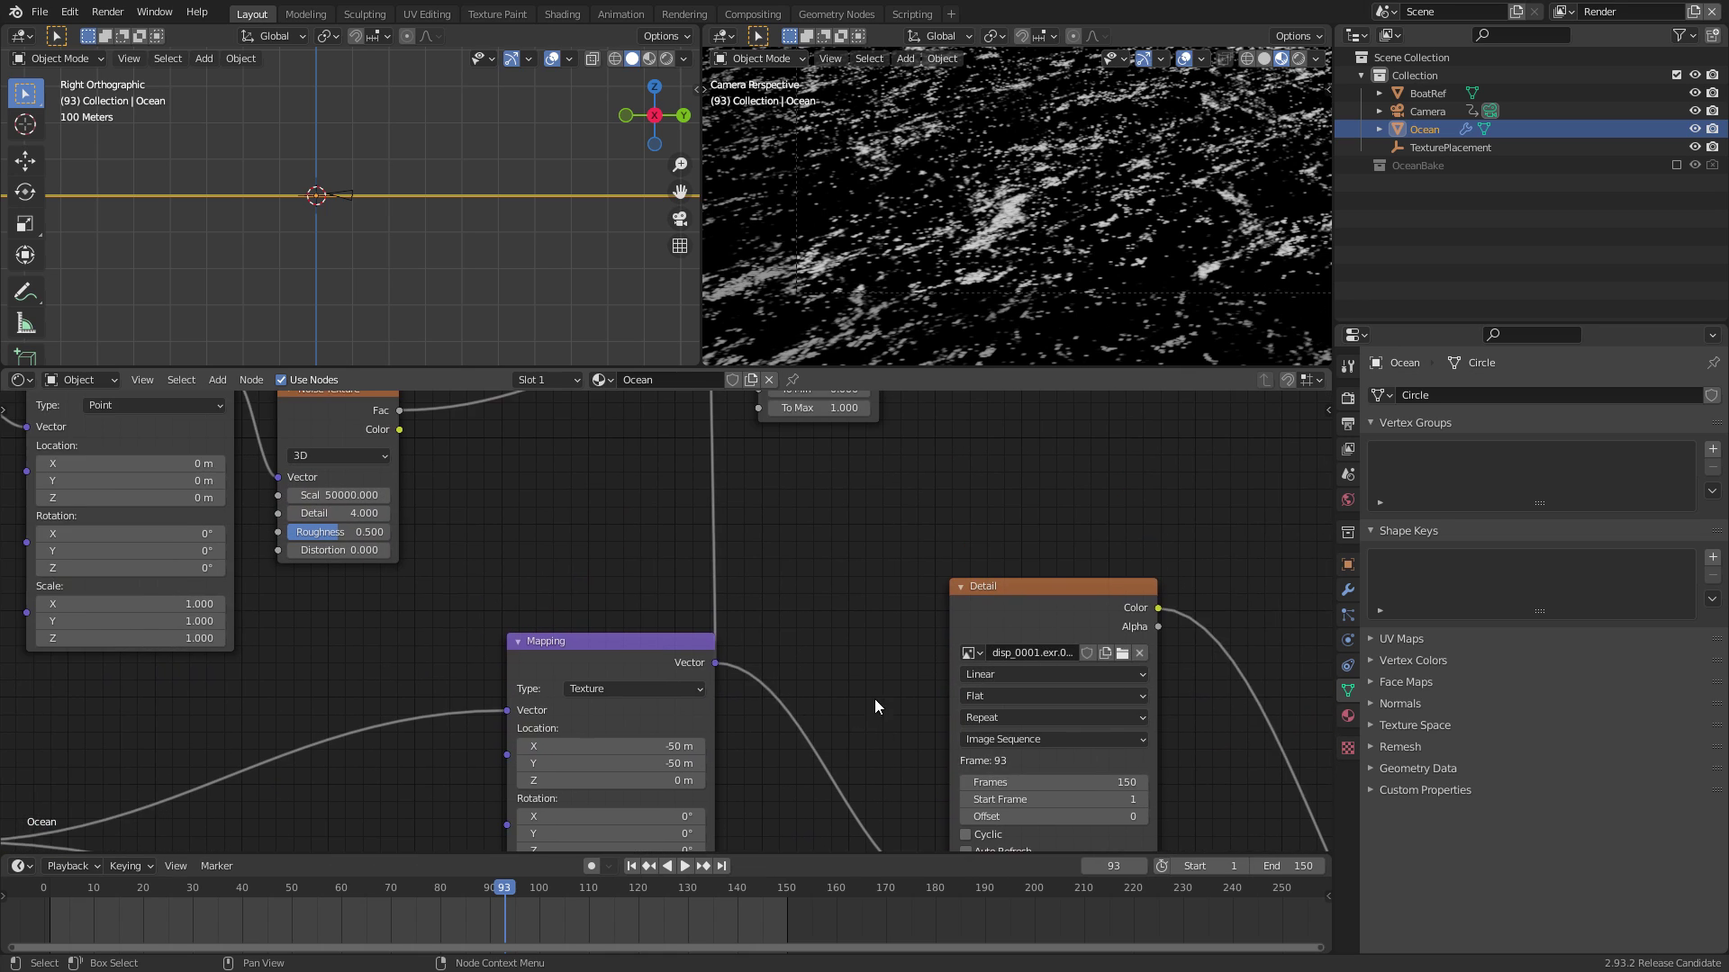
scroll(810, 631, left, 5)
key(shift+ctrl+a)
text(bump)
key(Return)
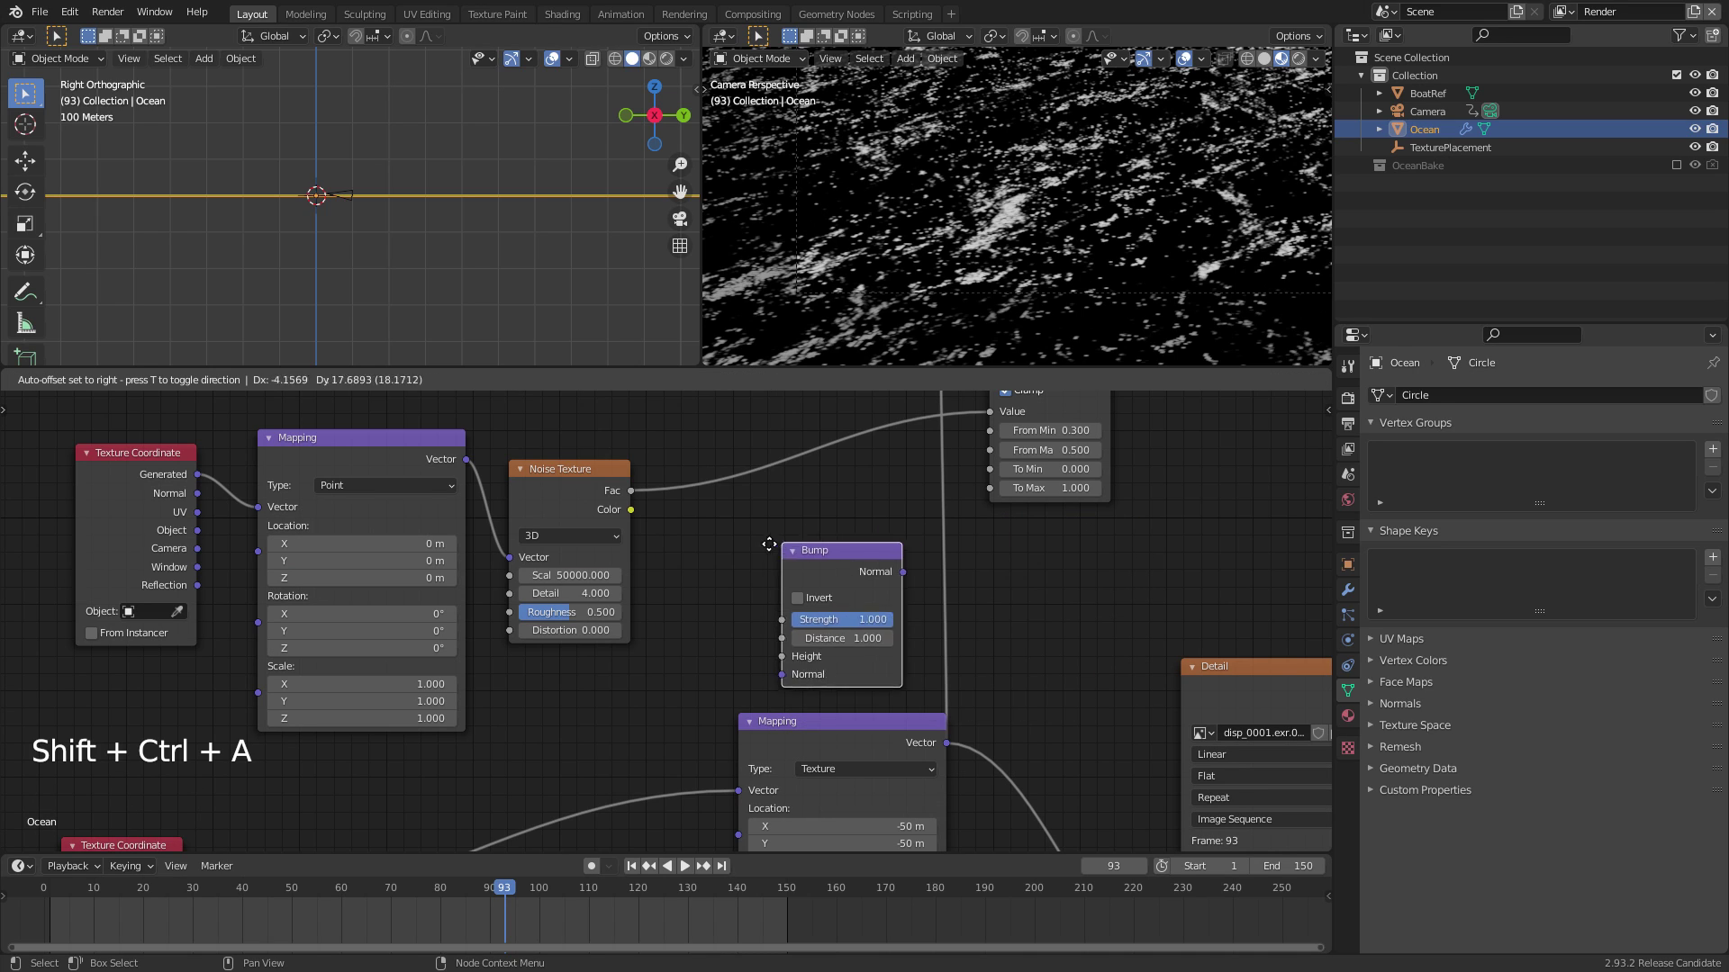
click(748, 520)
click(601, 498)
key(ctrl+space)
ctrl+middle_drag(731, 582, 905, 454)
drag(750, 303, 982, 557)
Move the Bump node beside the white foam Principled BSDF and connect its Normal output to that shader's Normal input
scroll(1443, 565, down, 1)
middle_drag(1443, 566, 667, 897)
scroll(666, 897, down, 8)
drag(479, 796, 1246, 229)
middle_drag(1325, 401, 1120, 407)
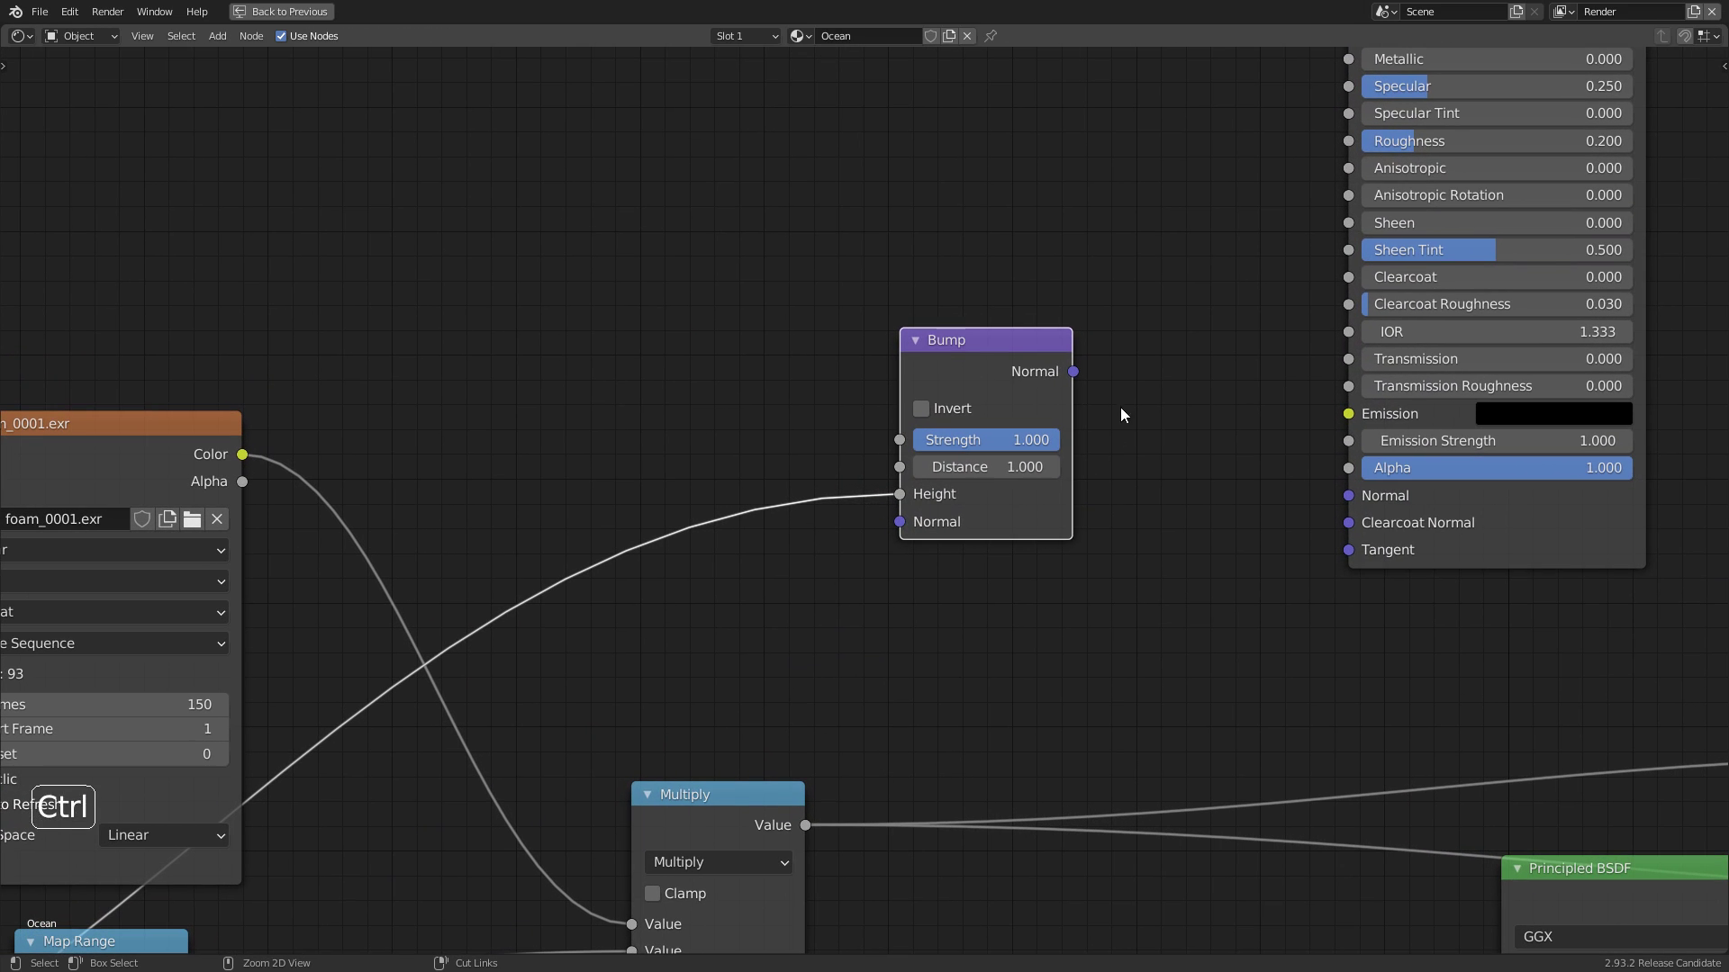
drag(1073, 371, 1348, 495)
Label the white foam Principled BSDF node "Foam"
middle_drag(1192, 247, 935, 549)
click(1209, 180)
middle_drag(1023, 392, 997, 366)
key(F2)
text(Foam)
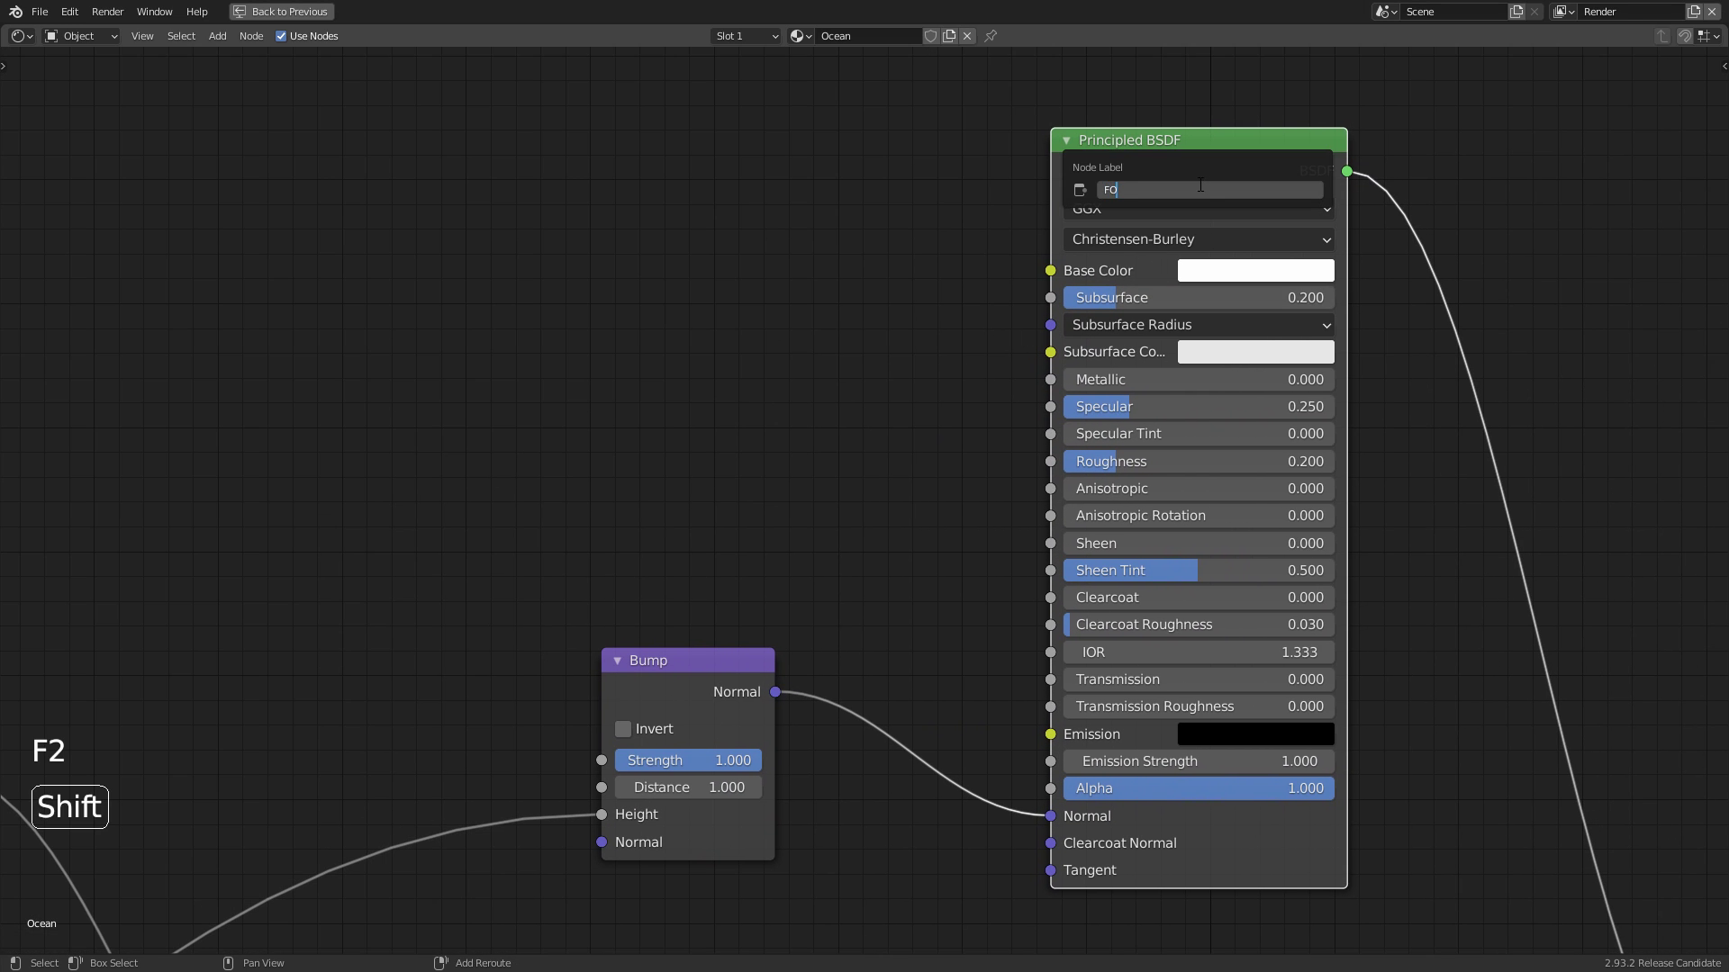
key(Return)
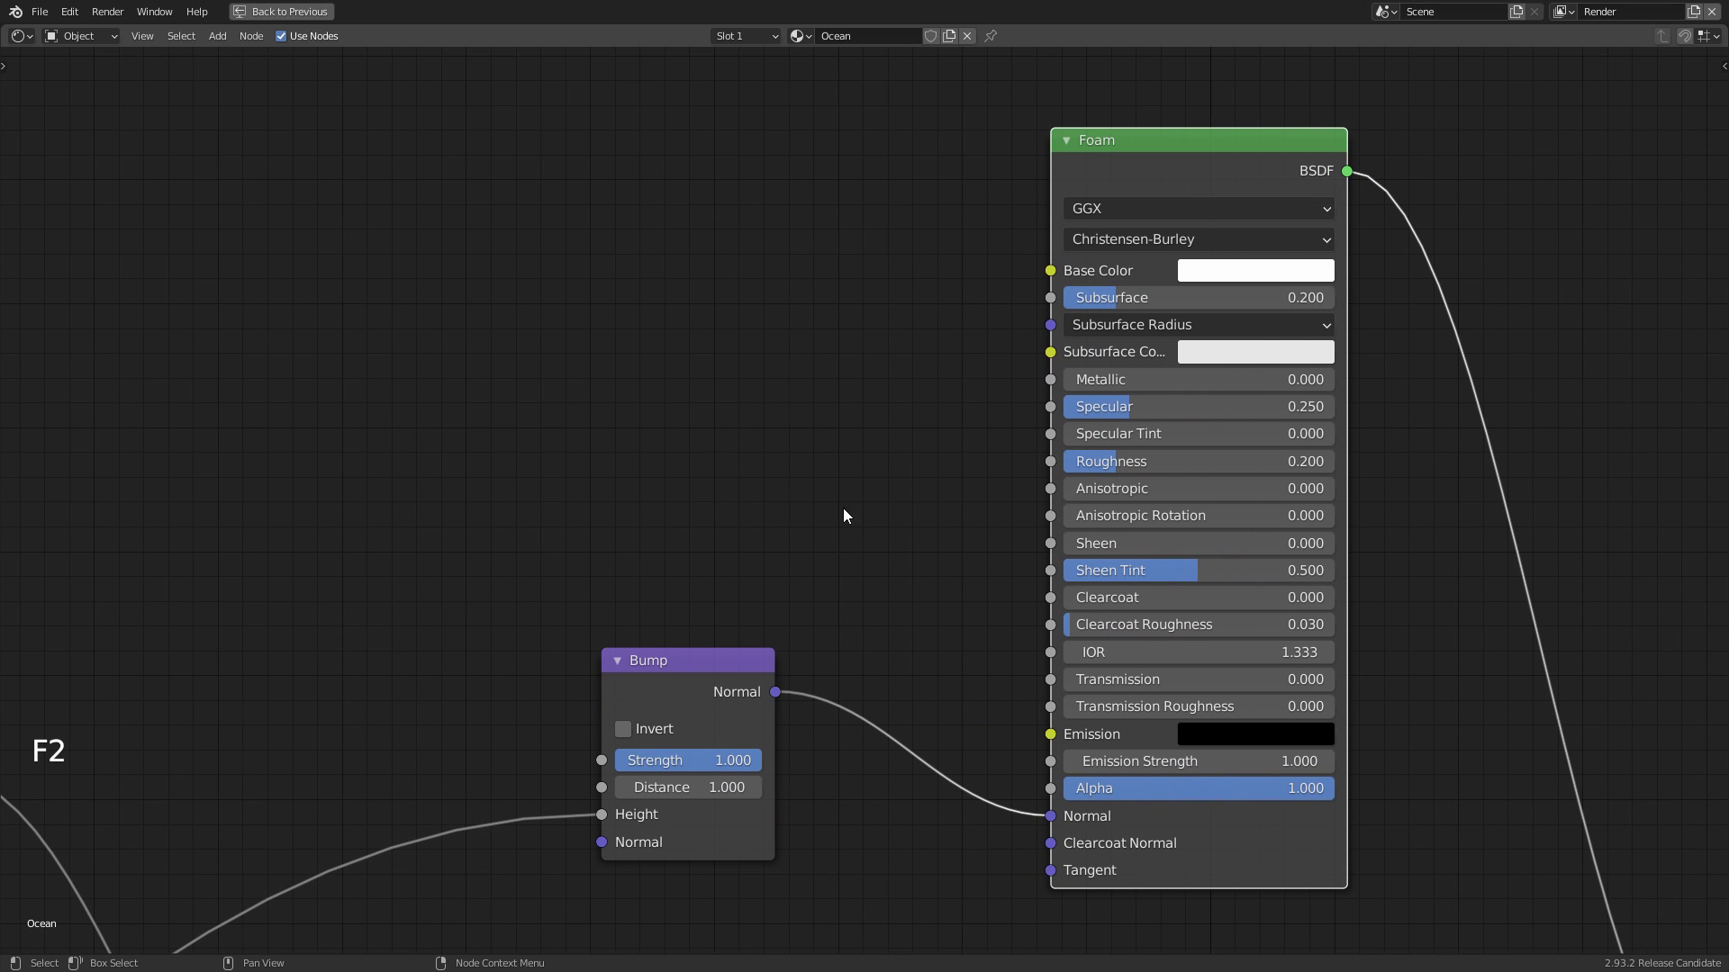
Duplicate the Bump node and place the copy beside the black water Principled BSDF
click(851, 549)
middle_drag(882, 672, 1139, 239)
scroll(1139, 238, down, 1)
click(1008, 256)
key(shift+d)
key(shift+d)
click(977, 804)
middle_drag(936, 844, 932, 458)
drag(931, 457, 1008, 697)
middle_drag(1008, 697, 970, 597)
drag(968, 557, 998, 568)
Connect the Multiply node's Value to the duplicated Bump's Height and that Bump's Normal to the water shader's Normal
middle_drag(907, 424, 830, 420)
drag(726, 230, 967, 780)
shift+scroll(1015, 547, down, 3)
drag(1073, 576, 1378, 748)
drag(1073, 576, 1360, 774)
Label the black water Principled BSDF node "Ocean"
middle_drag(1221, 462, 1021, 536)
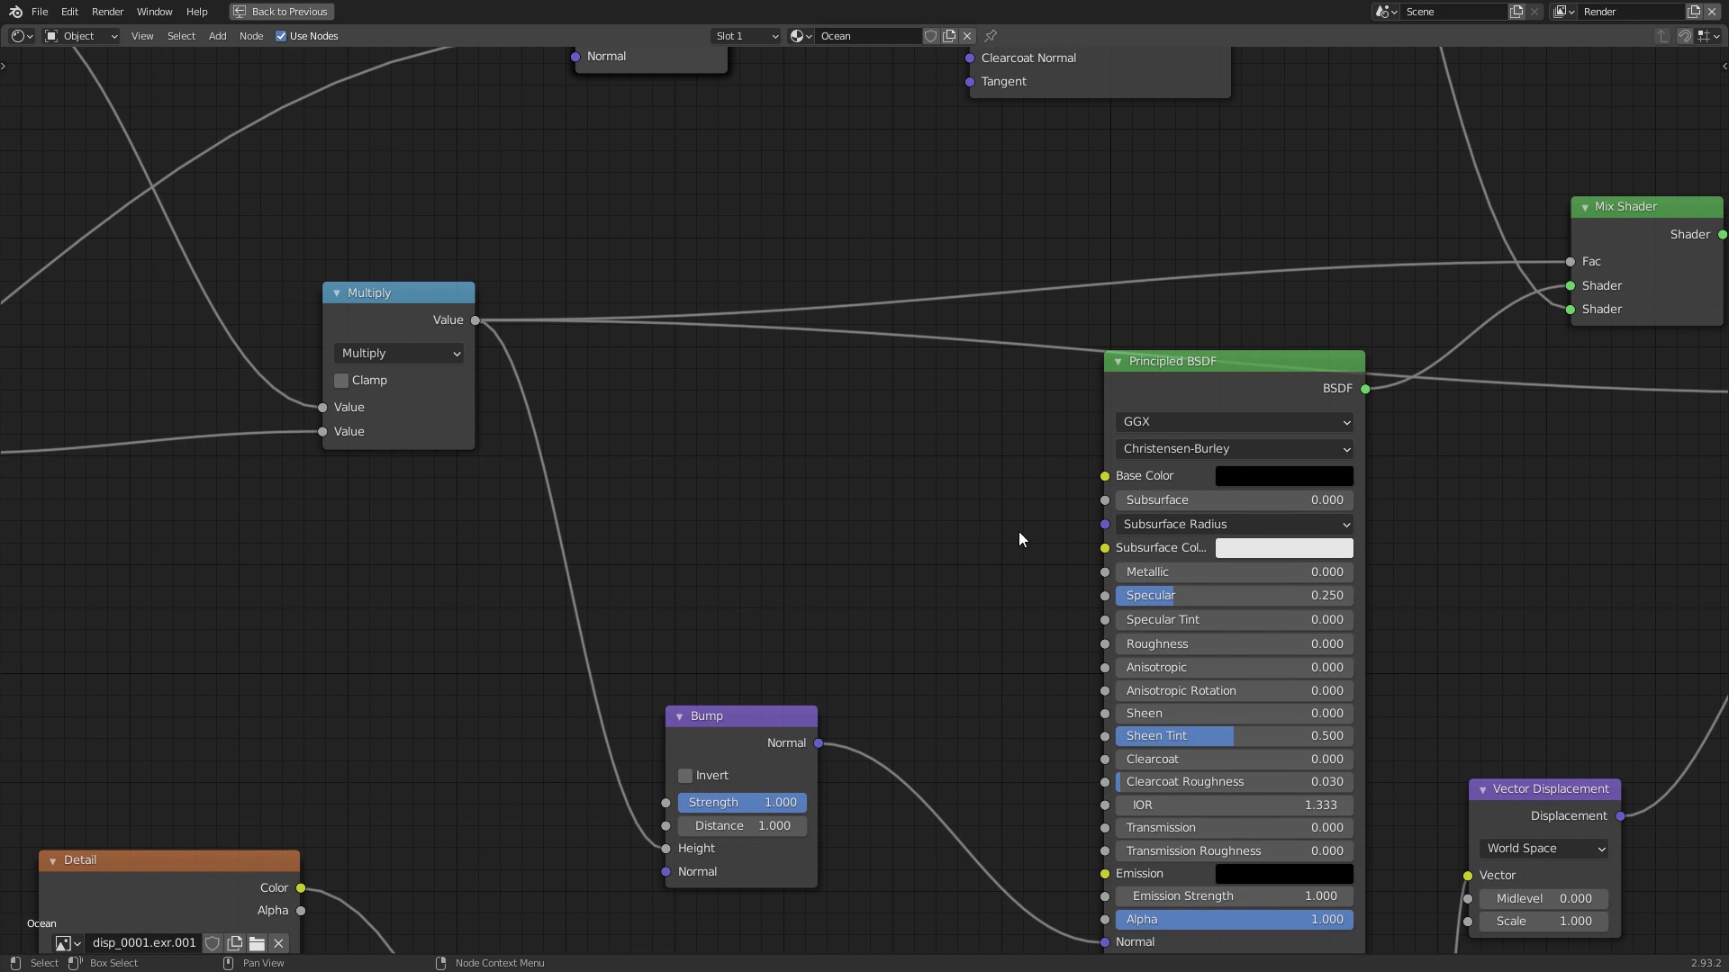
key(F2)
text(Ocean)
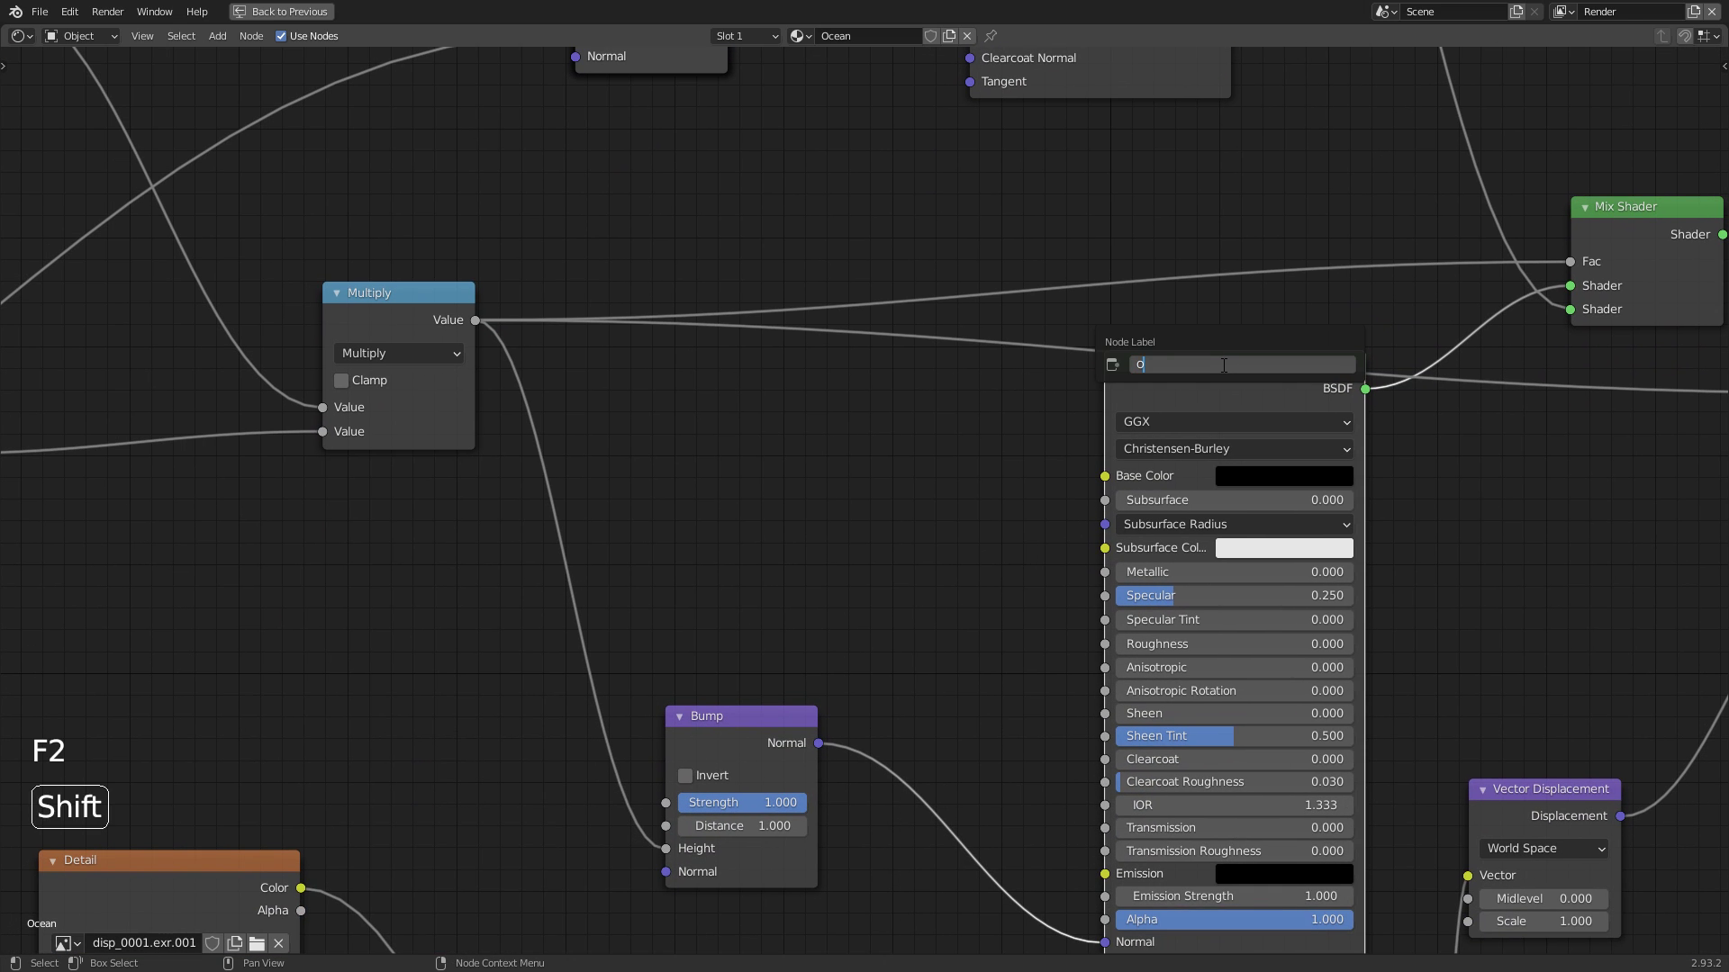
key(Return)
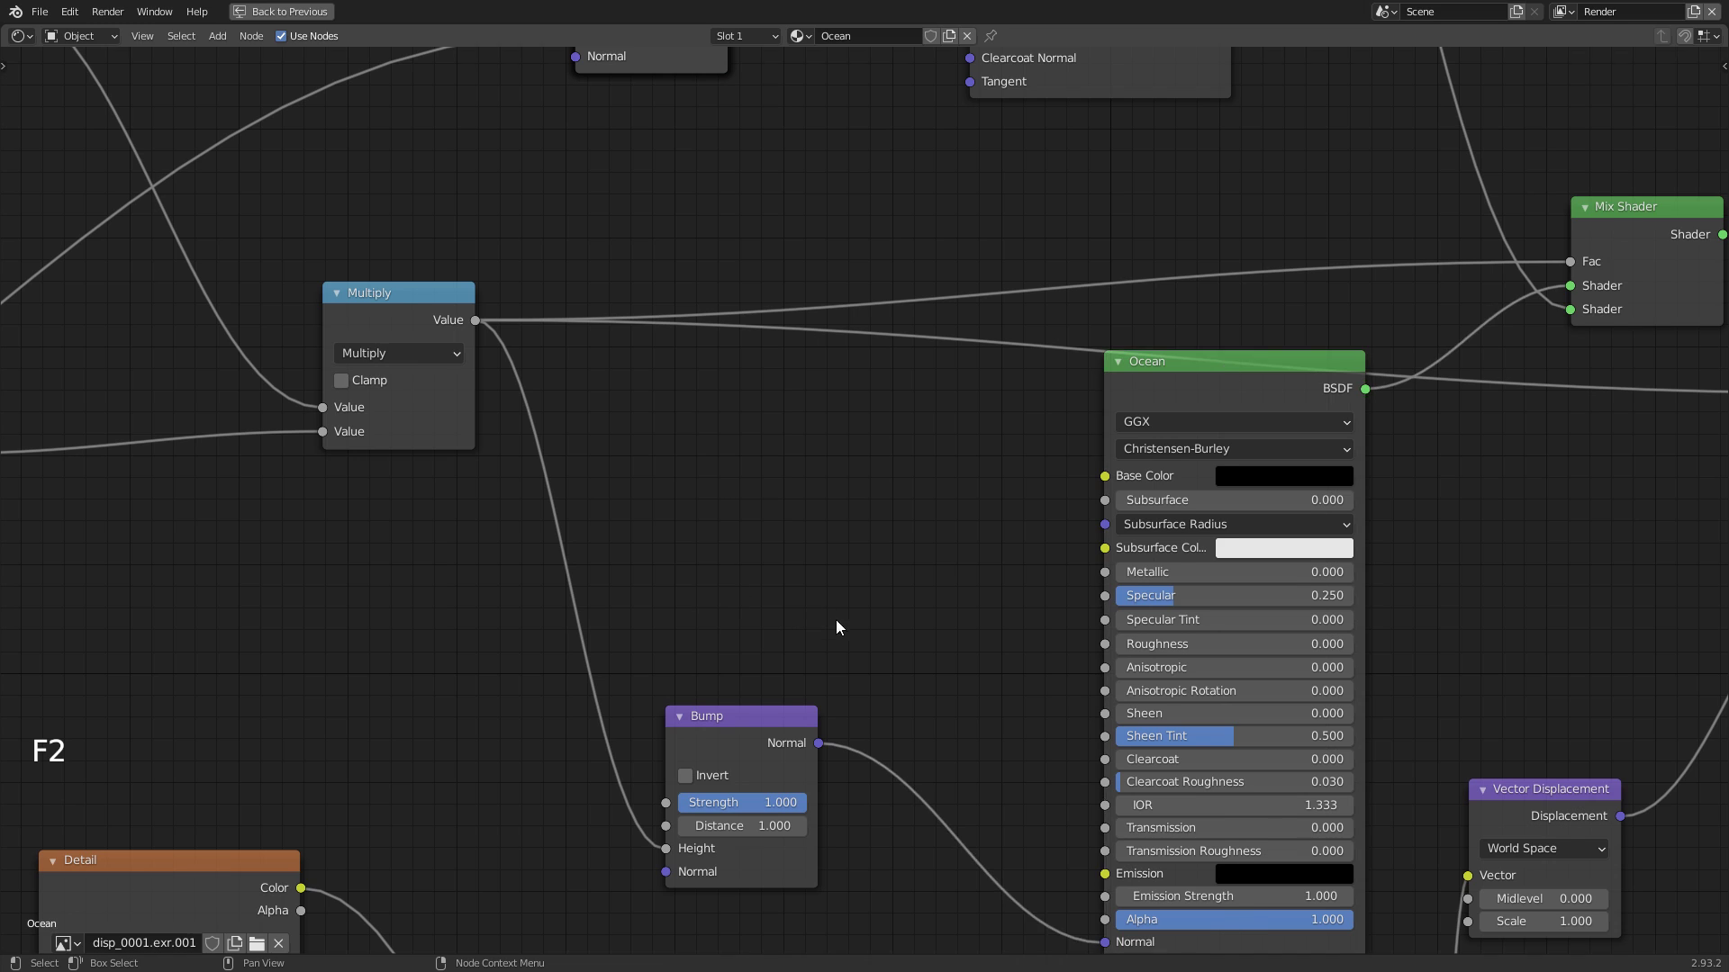
Set the Bump Strength to 0.1 for the Ocean shader and to 0.2 for the Foam shader
middle_drag(830, 618, 817, 796)
middle_drag(832, 723, 944, 630)
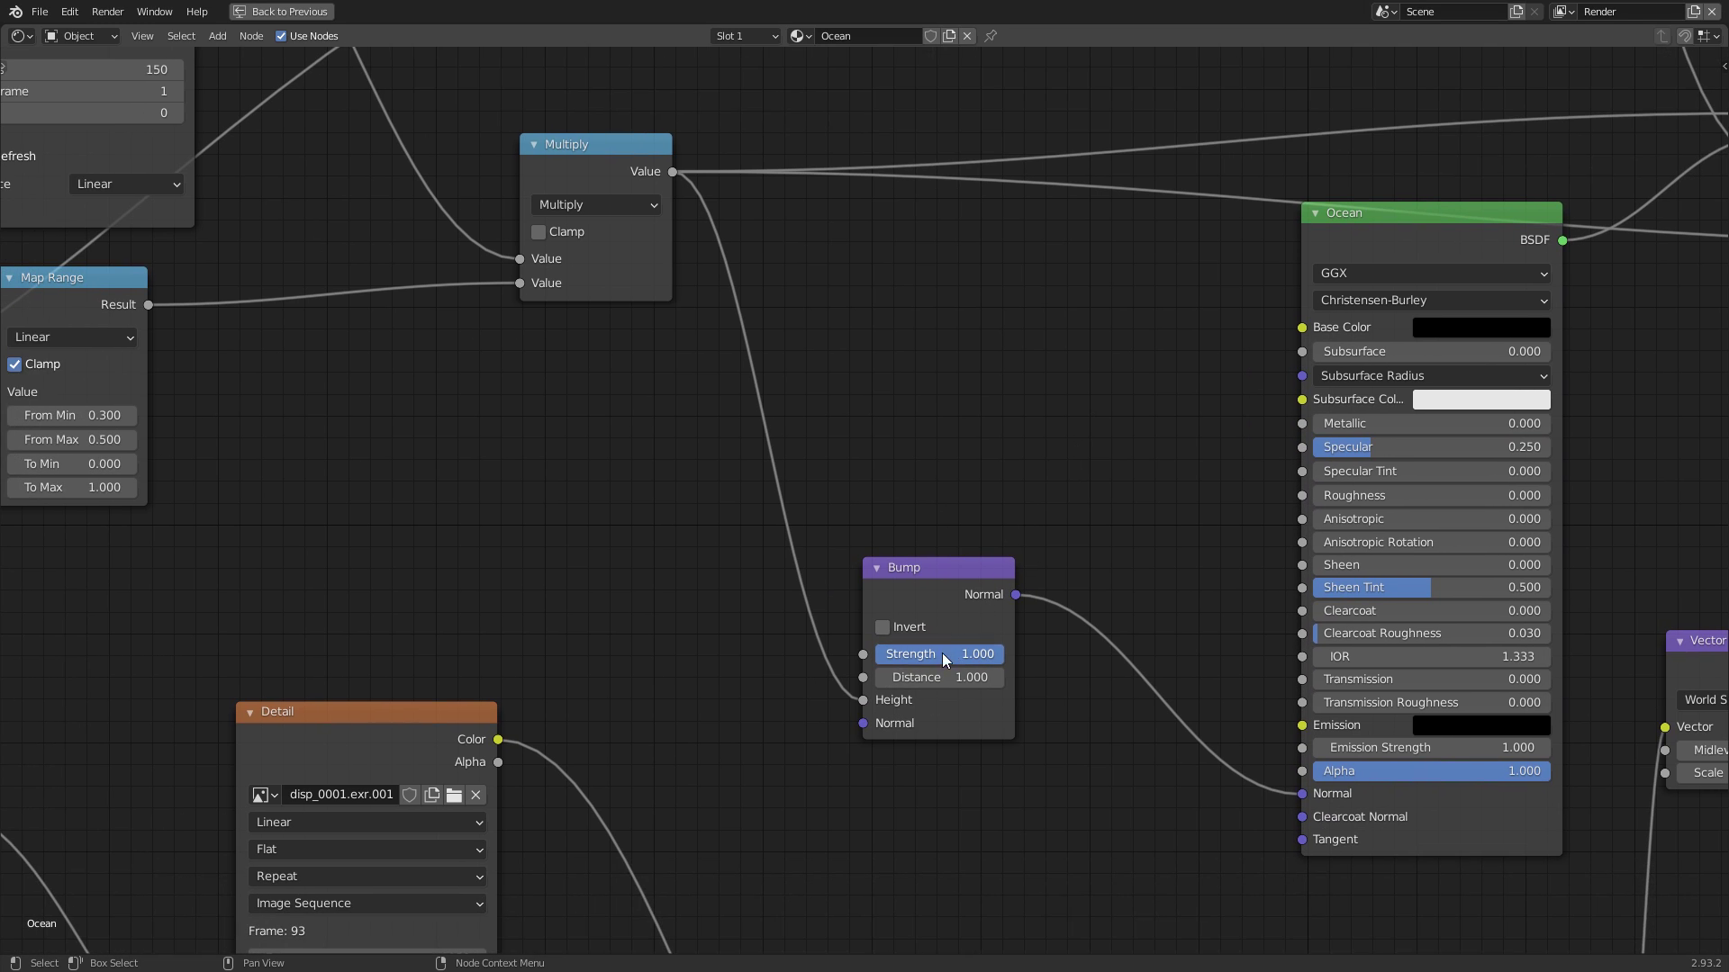
click(942, 652)
text(0.1)
key(Return)
middle_drag(862, 374, 1035, 581)
click(931, 408)
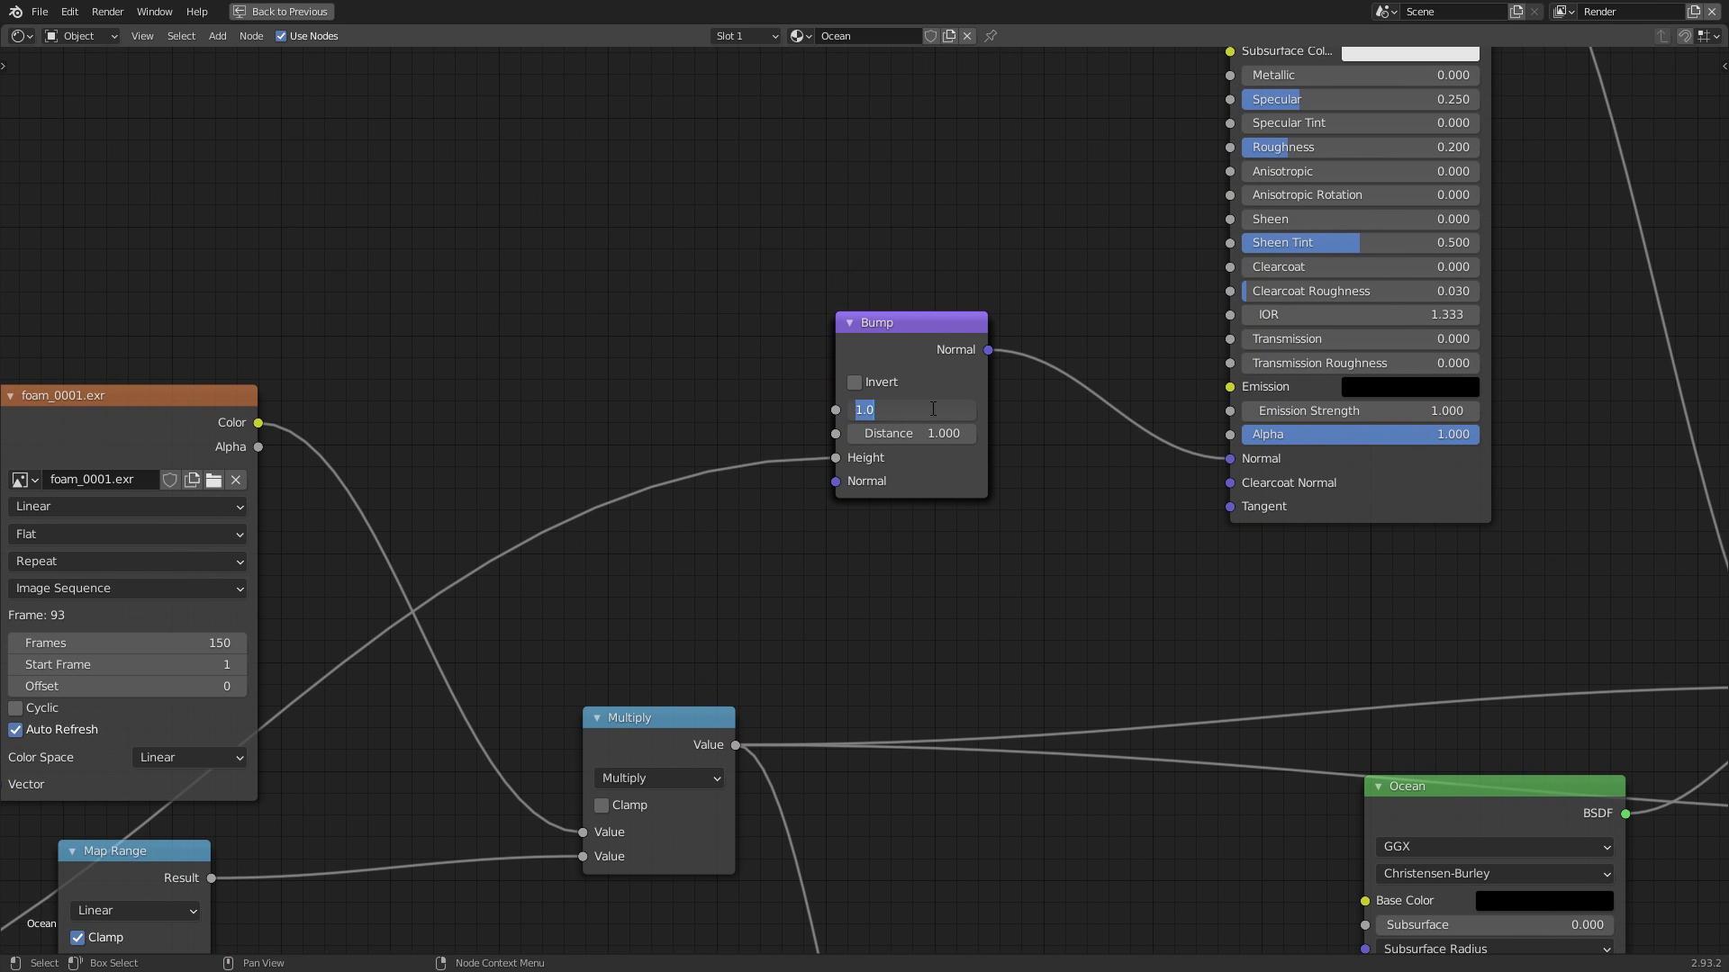
text(0.2)
key(Return)
Route the Mix Shader's output back to the Material Output's Surface
middle_drag(1104, 530, 958, 549)
ctrl+shift+click(1083, 560)
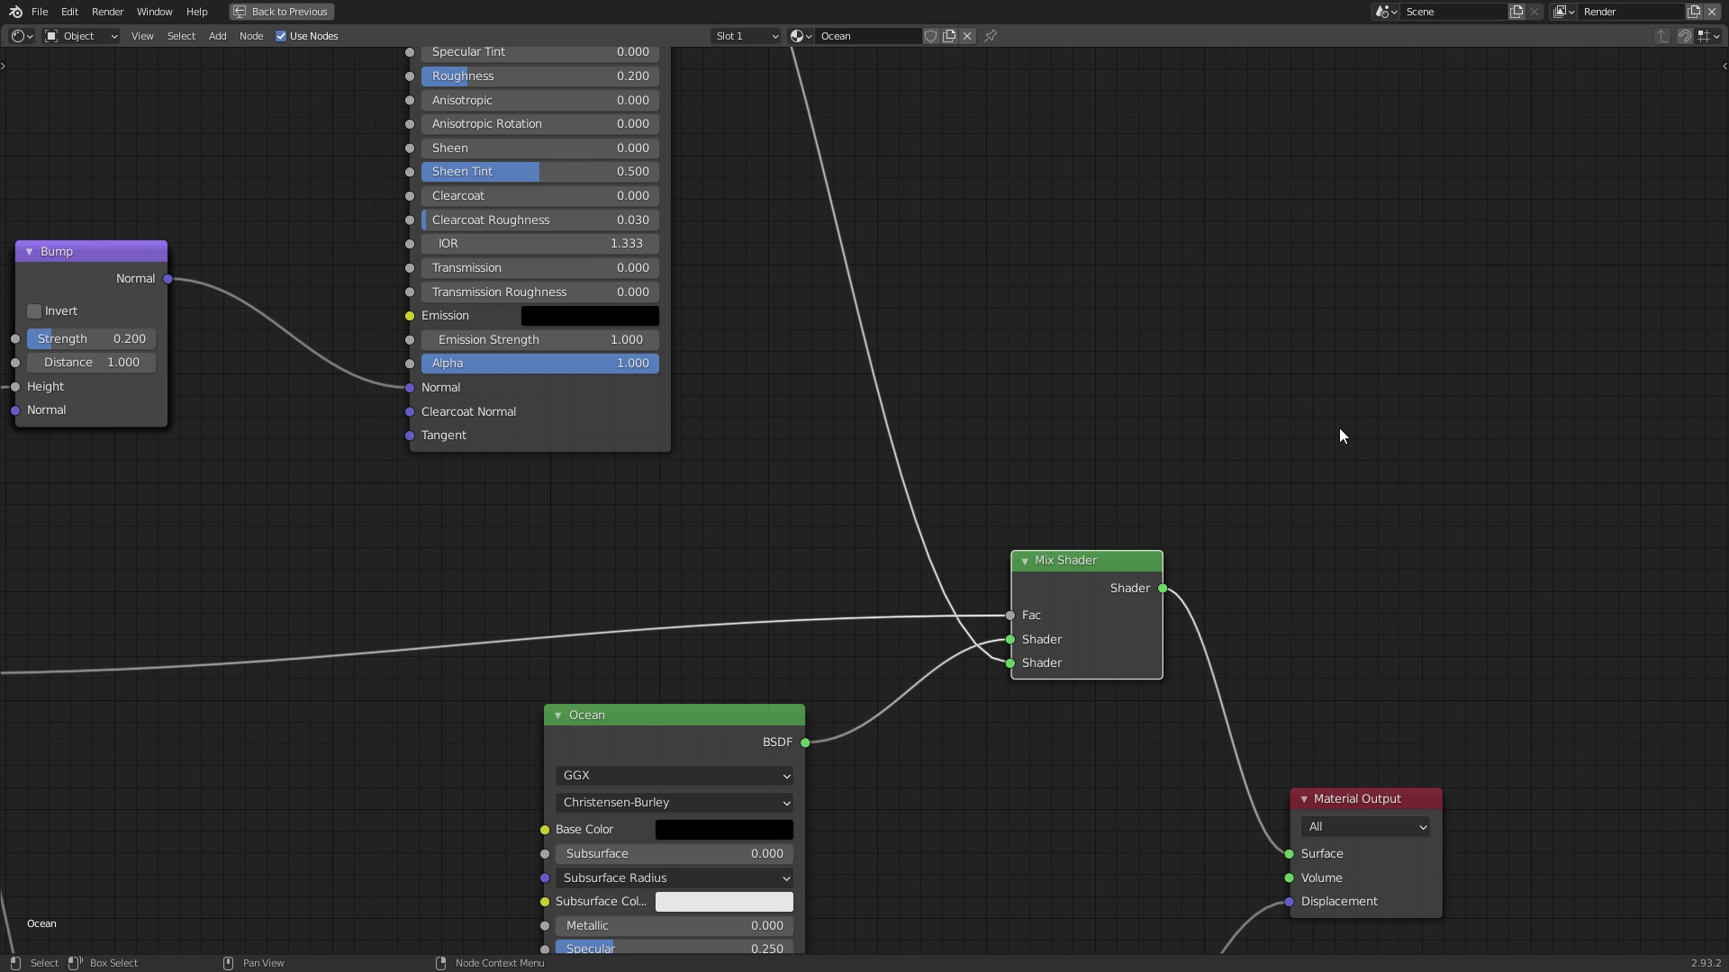
middle_drag(721, 468, 770, 565)
Return to the full layout and hide the BoatRef object from both the viewport and renders
key(ctrl+space)
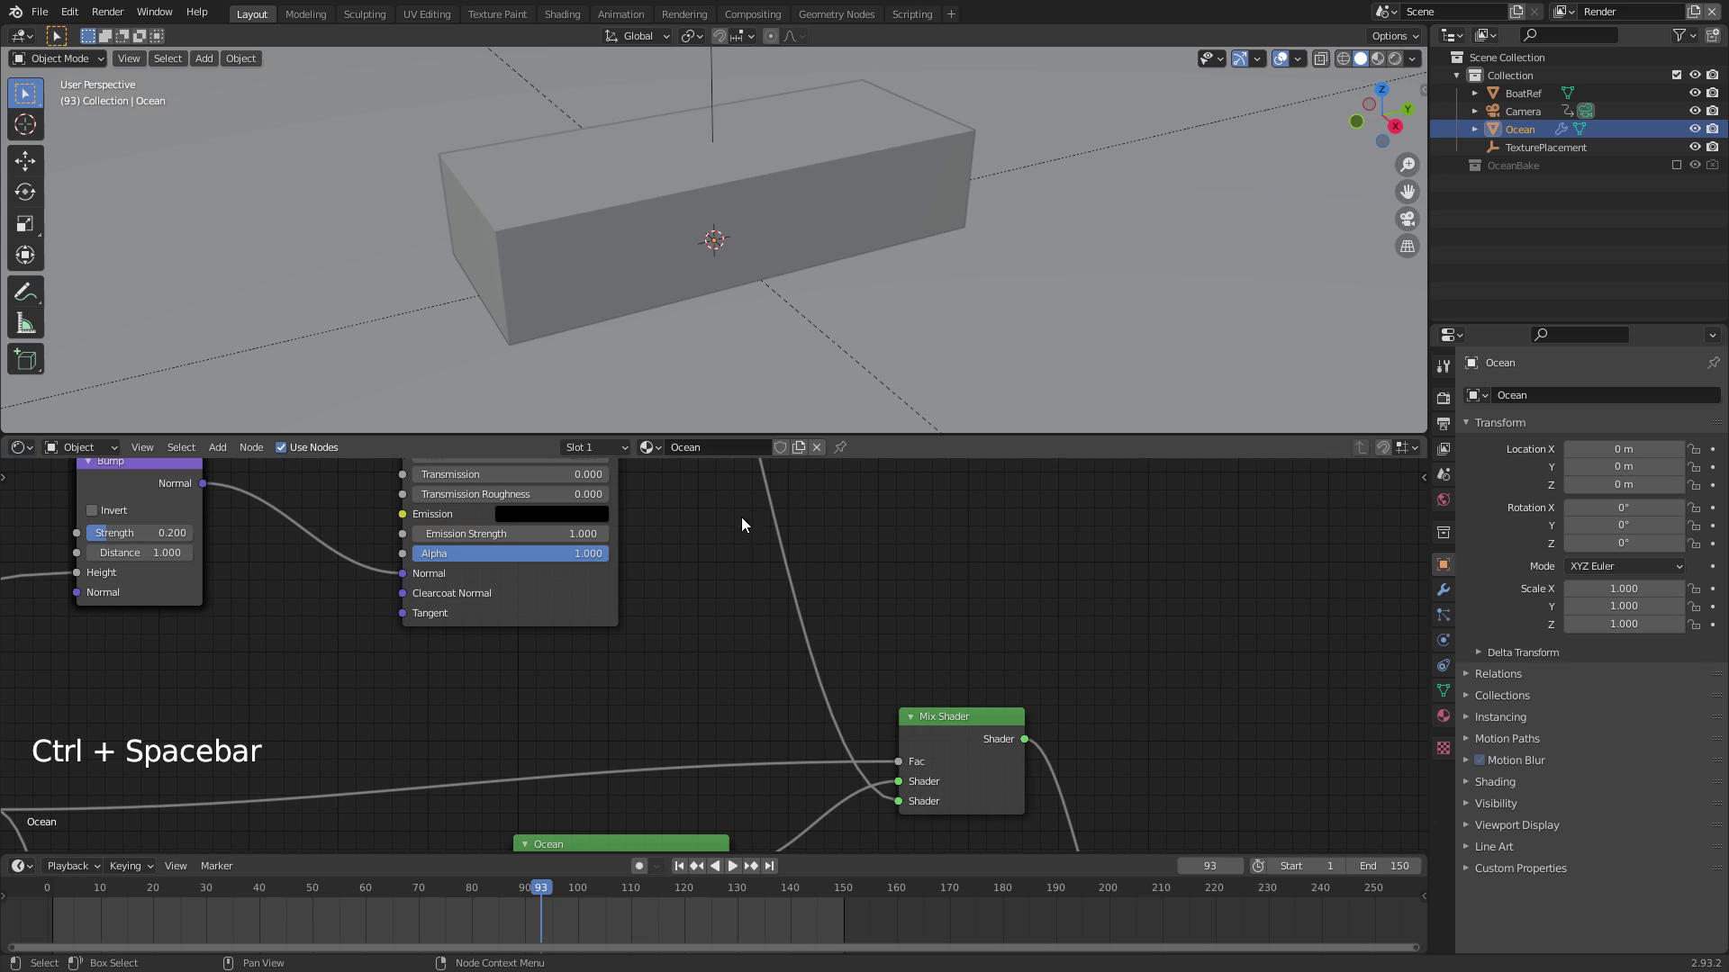
click(834, 214)
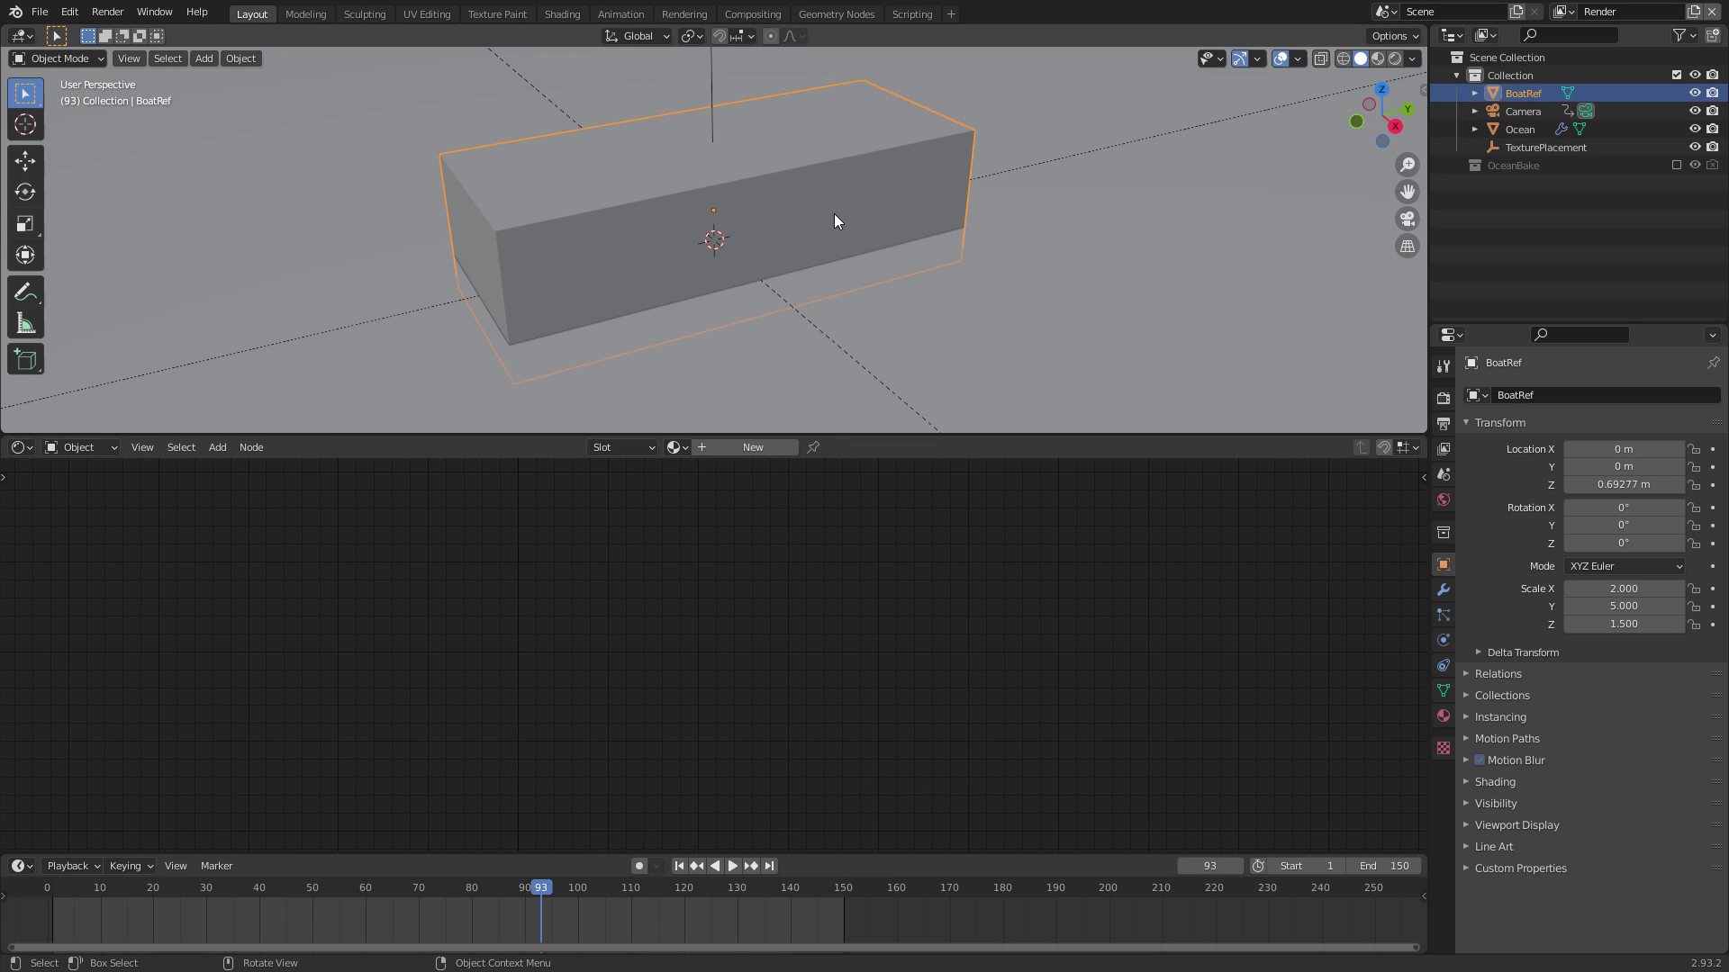
click(1697, 92)
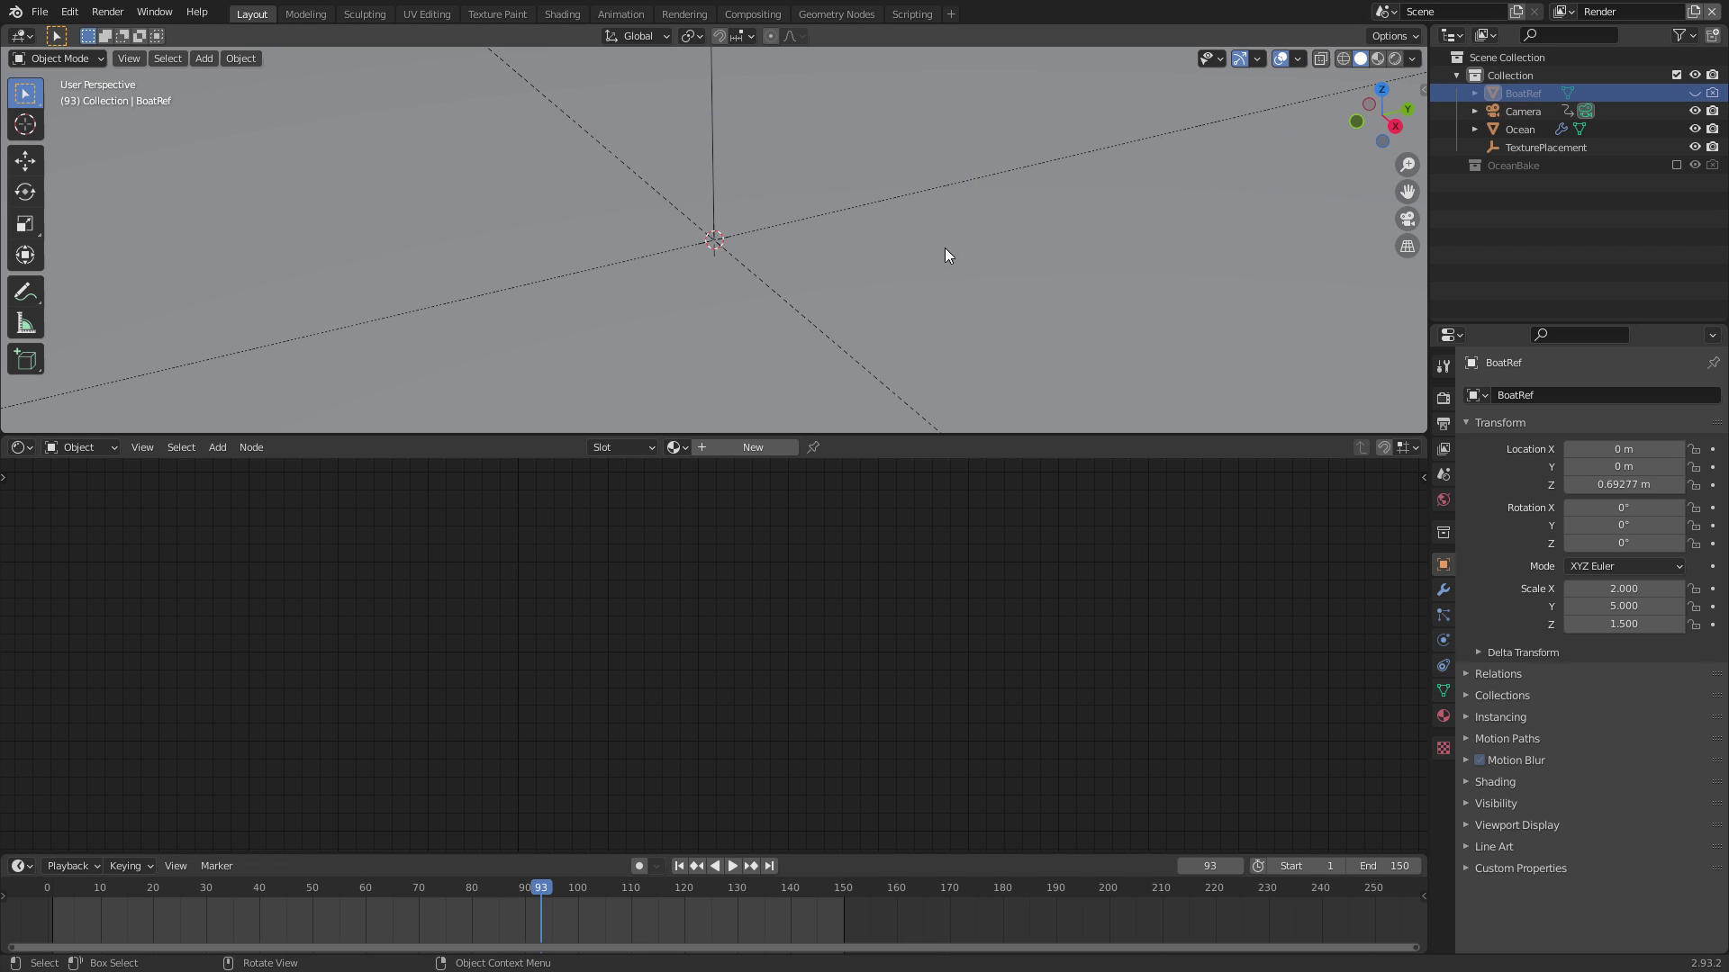
Show the camera view in Rendered shading and examine the foam and wave surface up close and across the frame
key(grave)
click(786, 290)
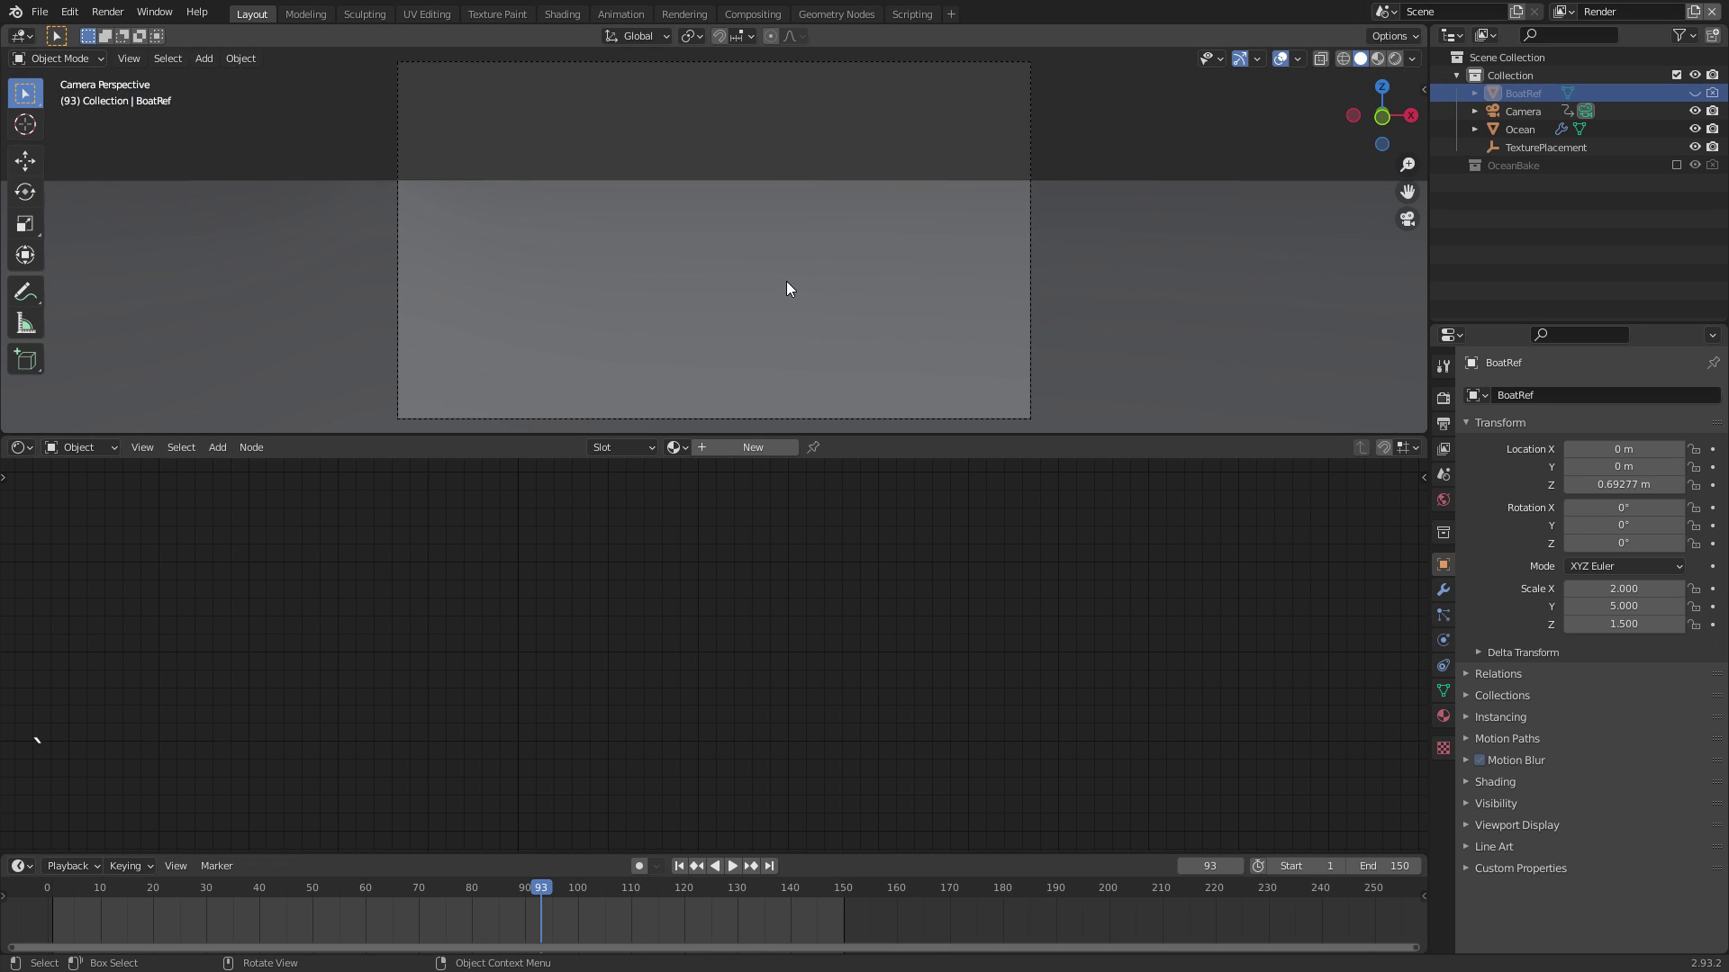
key(z)
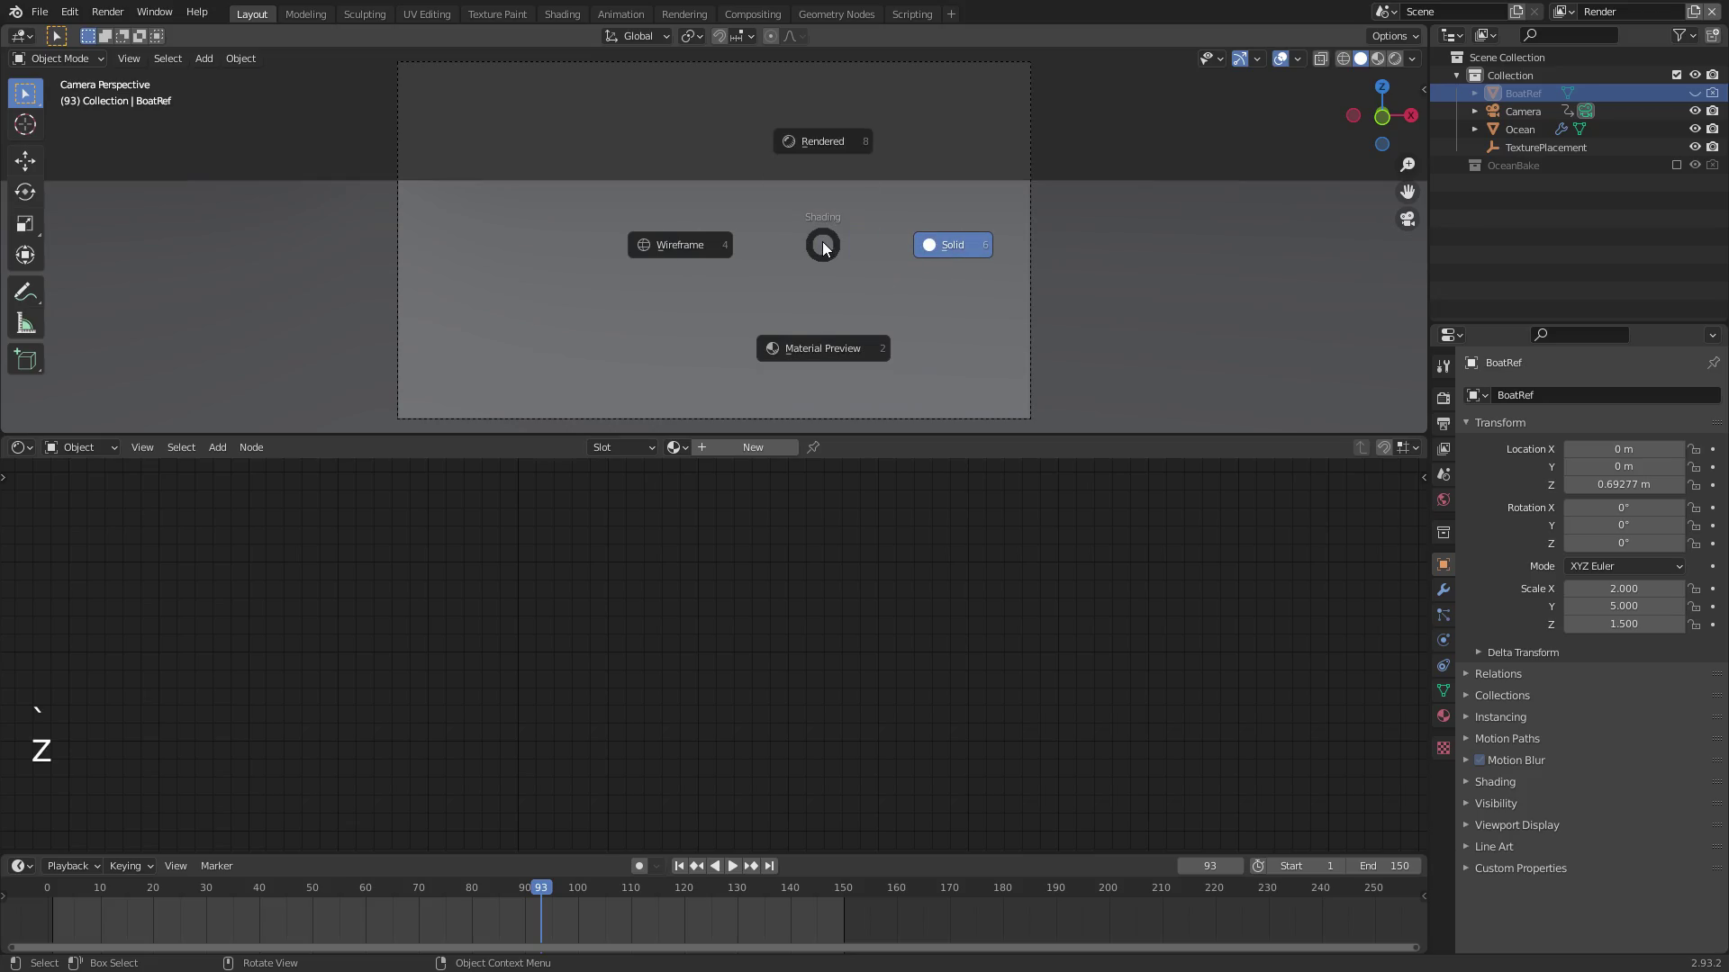
click(828, 143)
mouse_move(520, 391)
shift+middle_down()
mouse_move(755, 315)
mouse_move(780, 203)
mouse_move(840, 205)
mouse_move(839, 229)
mouse_move(896, 270)
mouse_move(859, 277)
shift+middle_up()
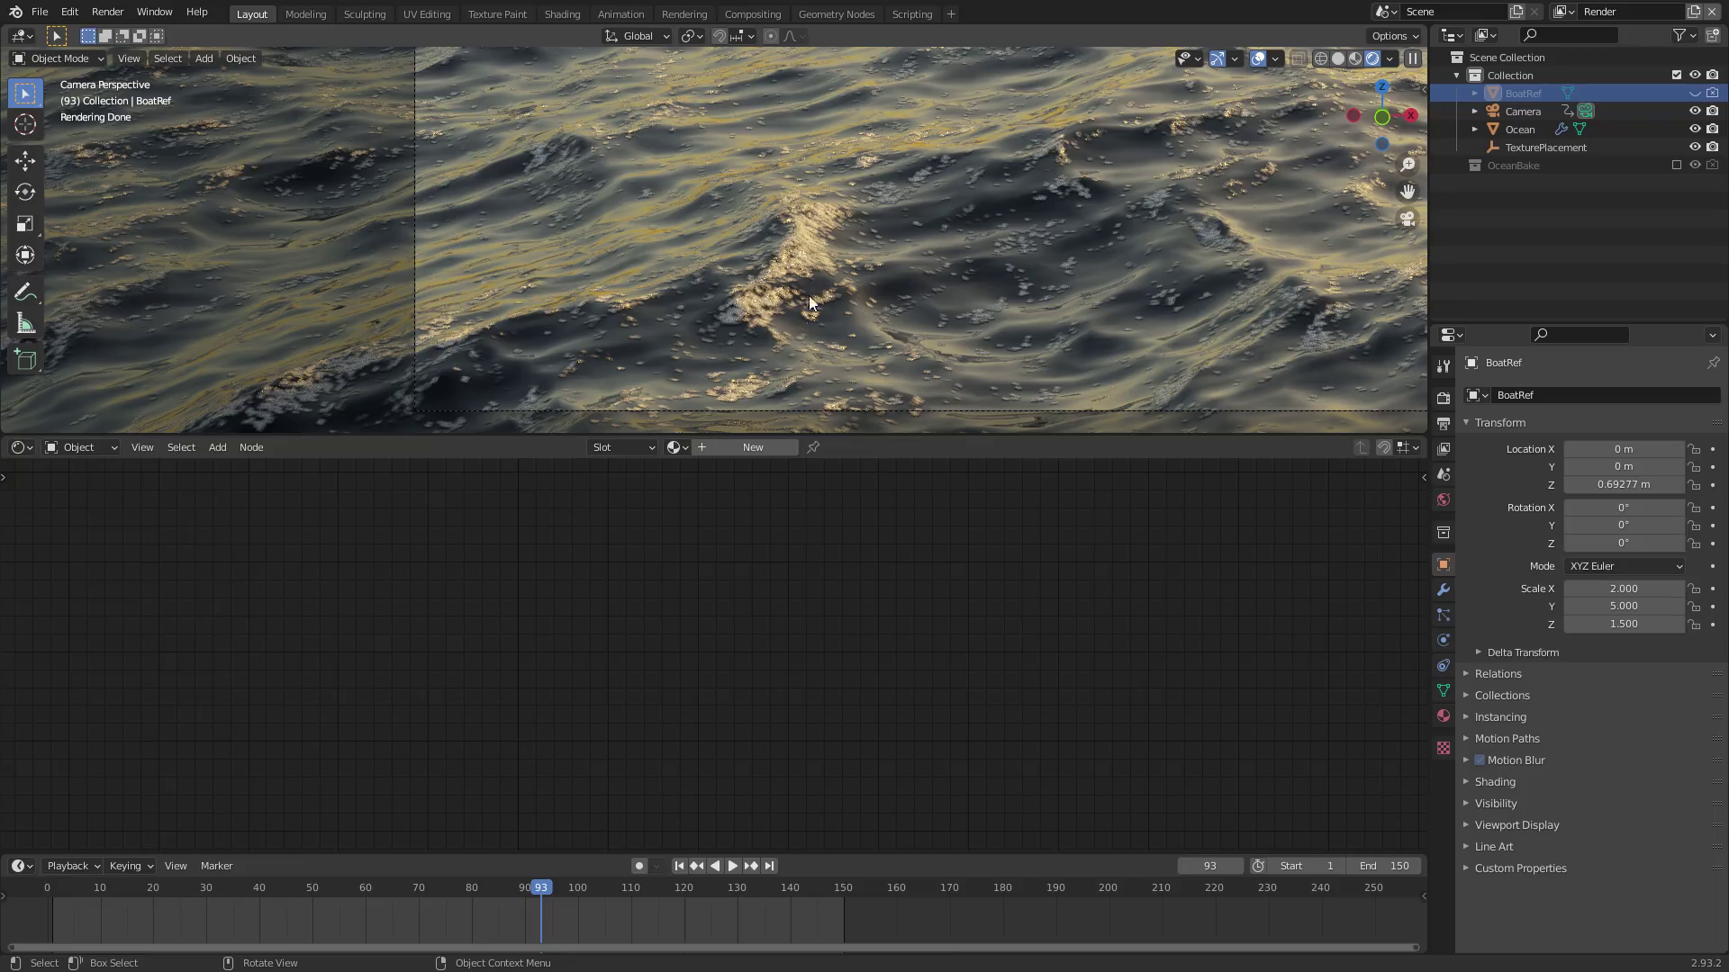
shift+middle_drag(1041, 227, 906, 250)
ctrl+middle_drag(906, 250, 911, 351)
shift+middle_drag(962, 212, 862, 262)
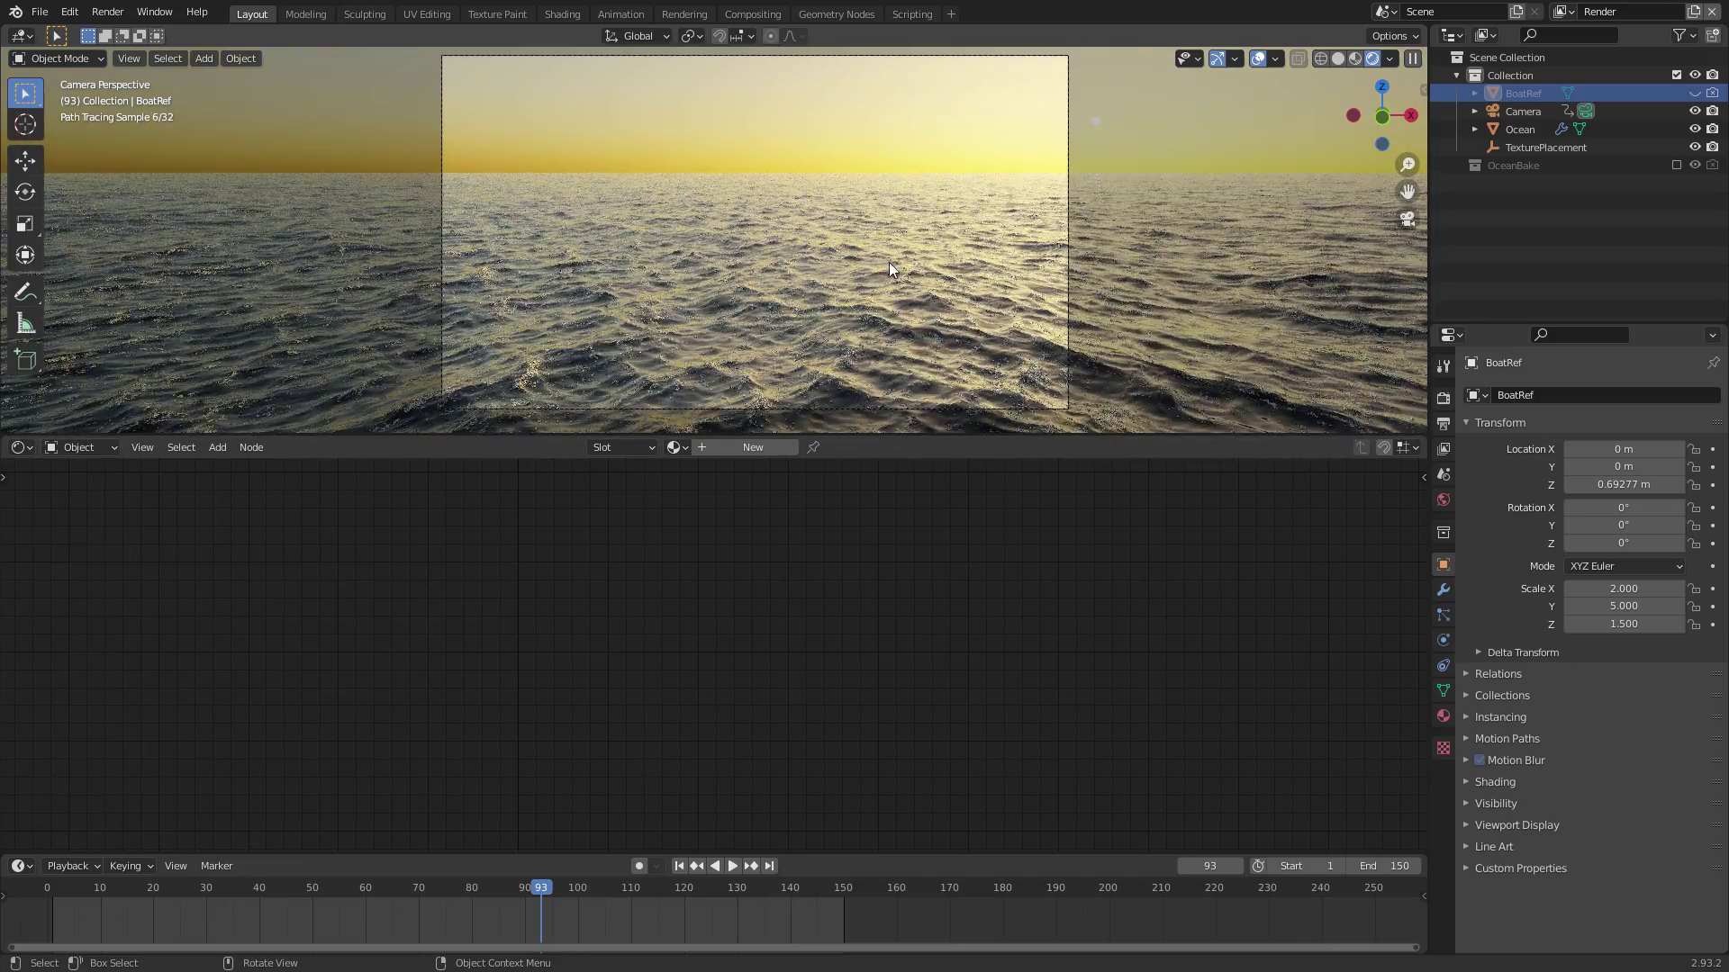
Enable Motion Blur in the render settings and set the Render samples to 512
click(1444, 427)
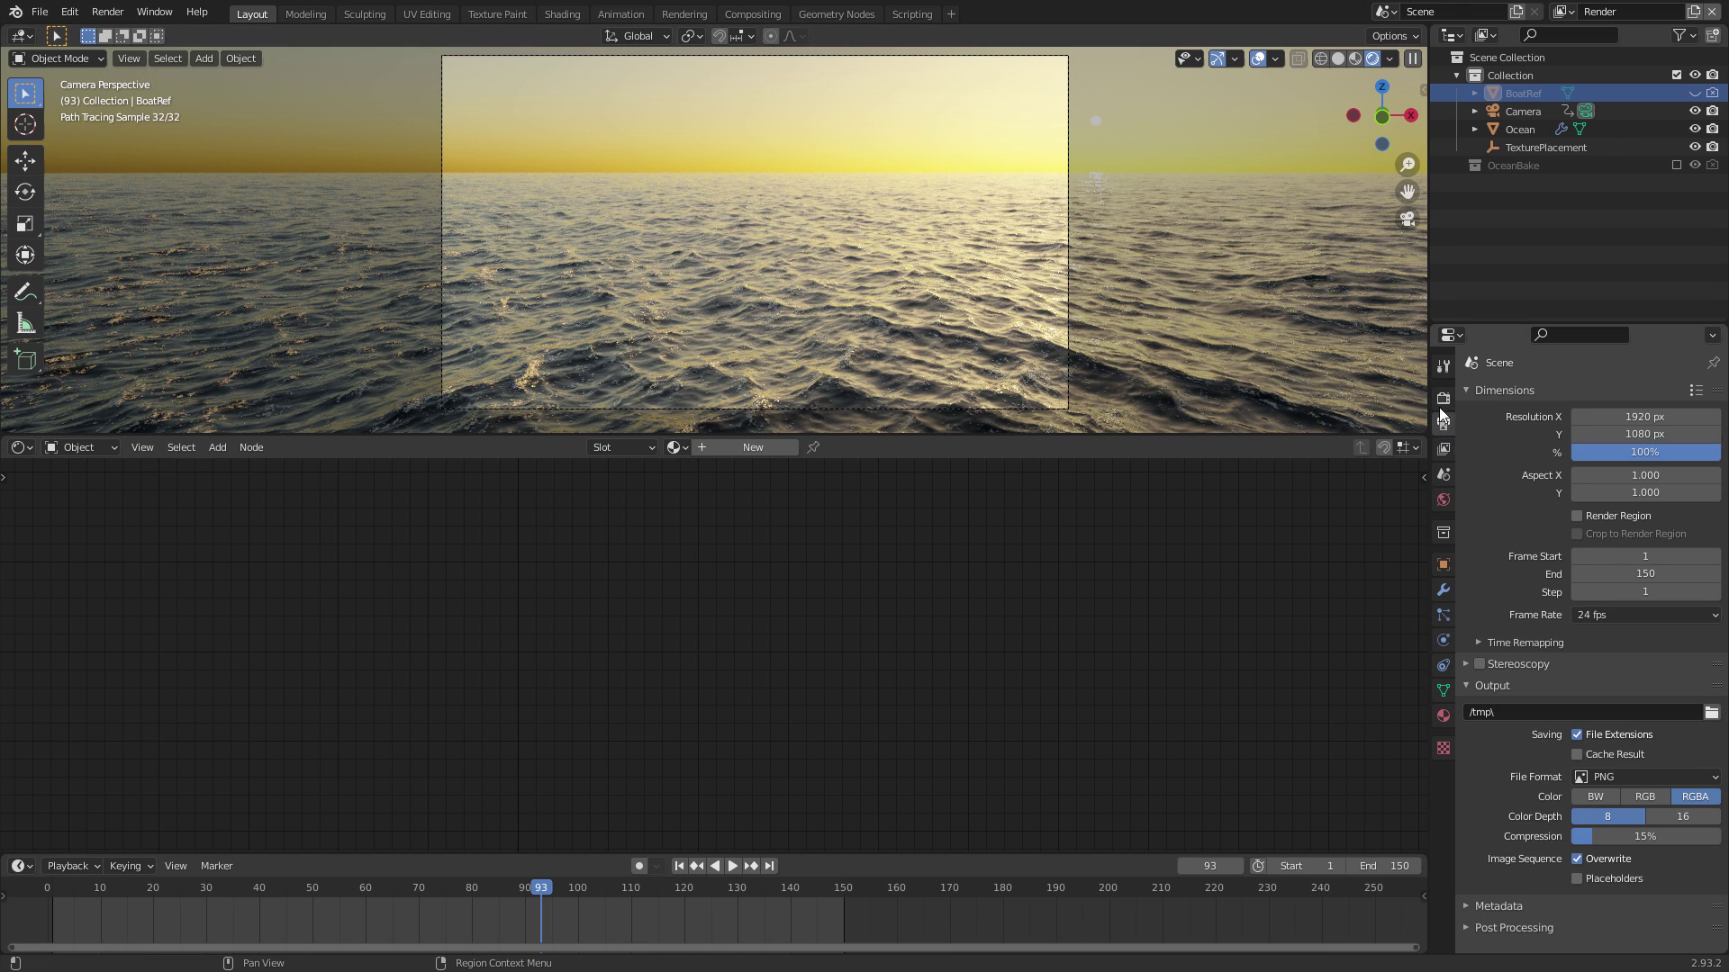
click(1442, 403)
drag(1429, 495, 1305, 477)
click(1355, 735)
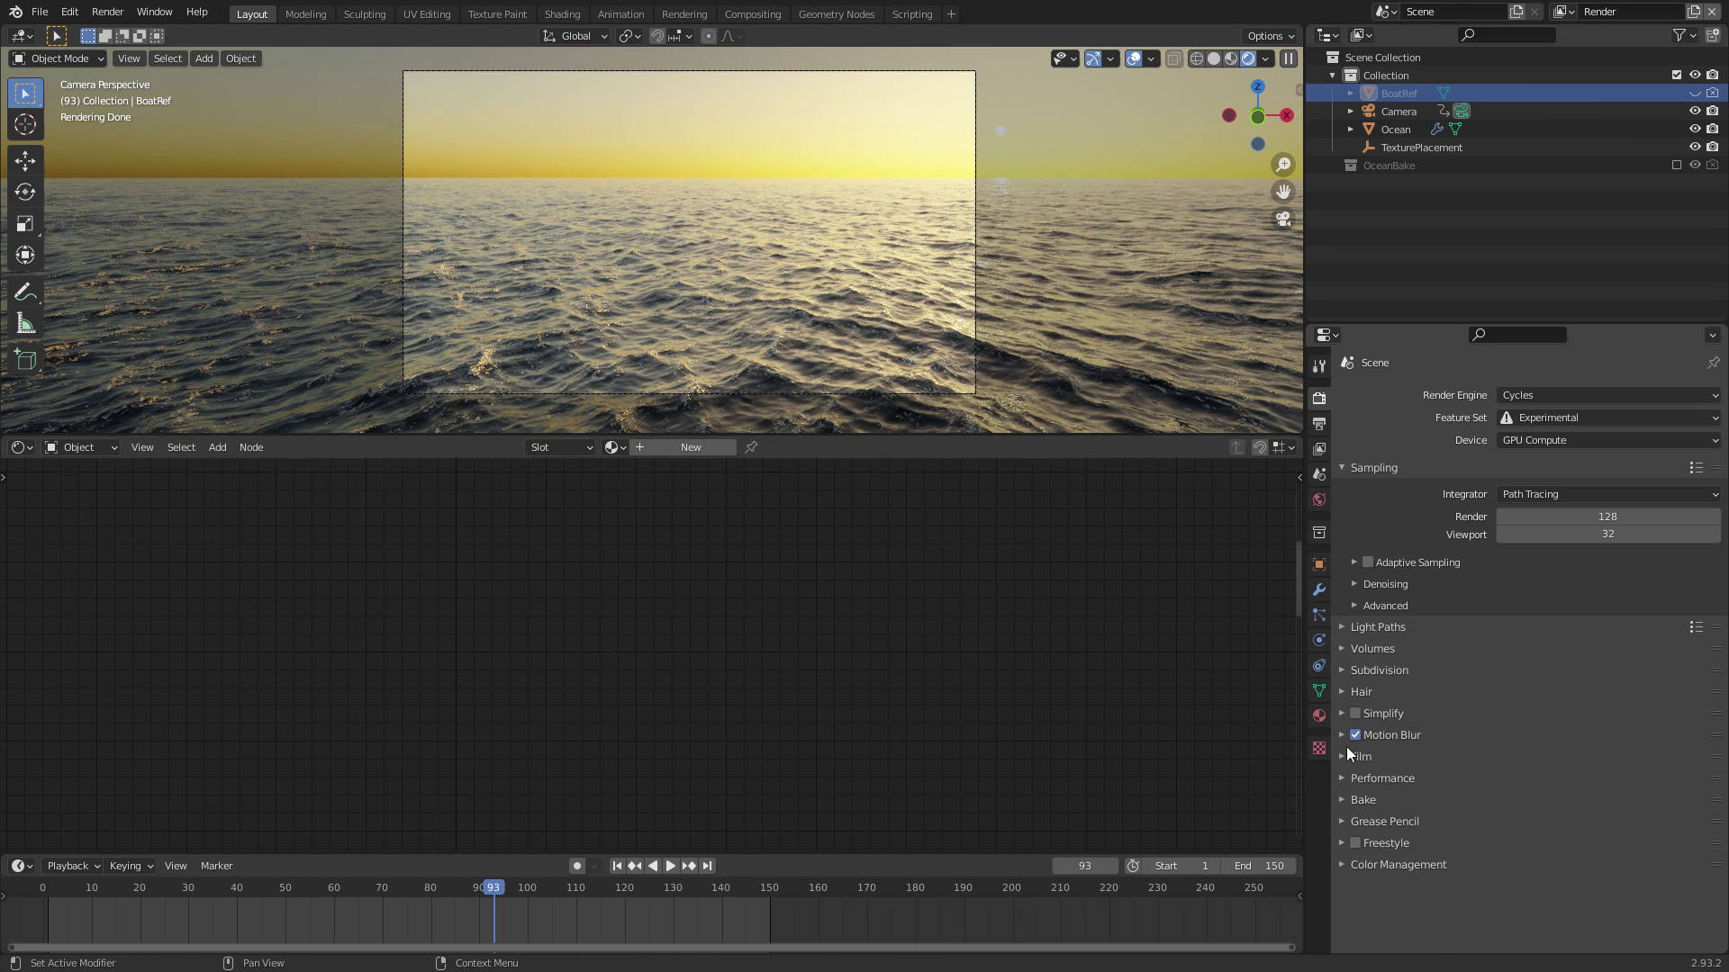
click(1567, 516)
text(512)
key(Return)
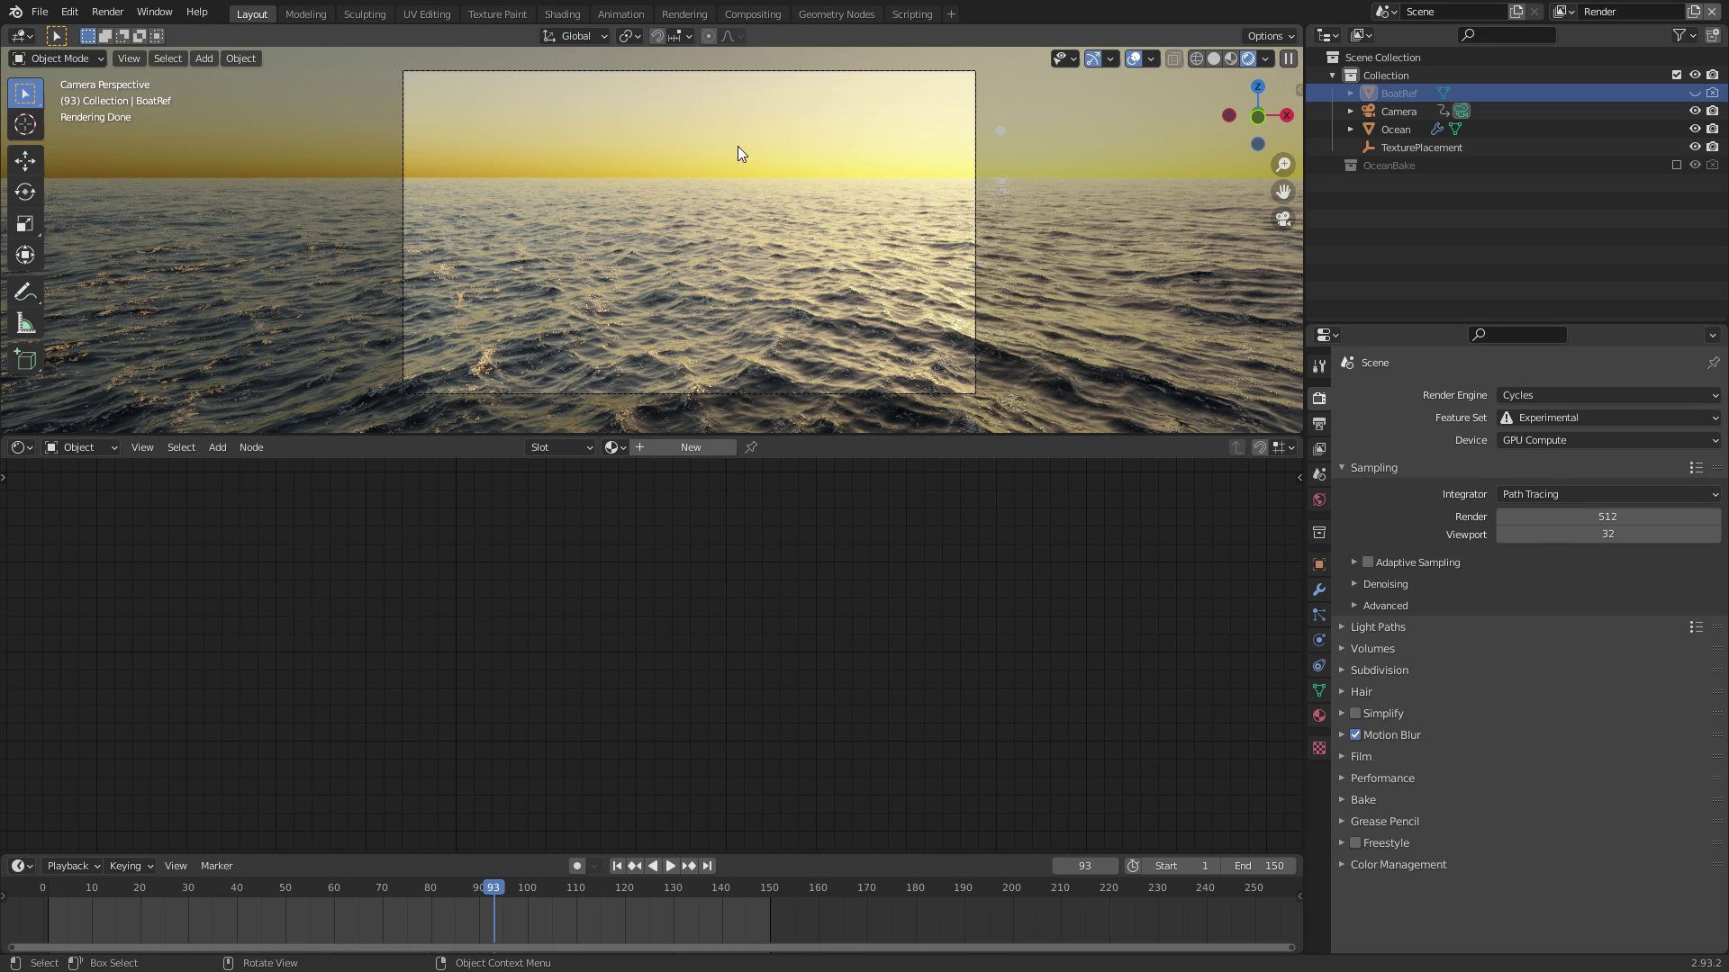
Set the output resolution to 1280 × 720 px and render the current frame
click(1319, 424)
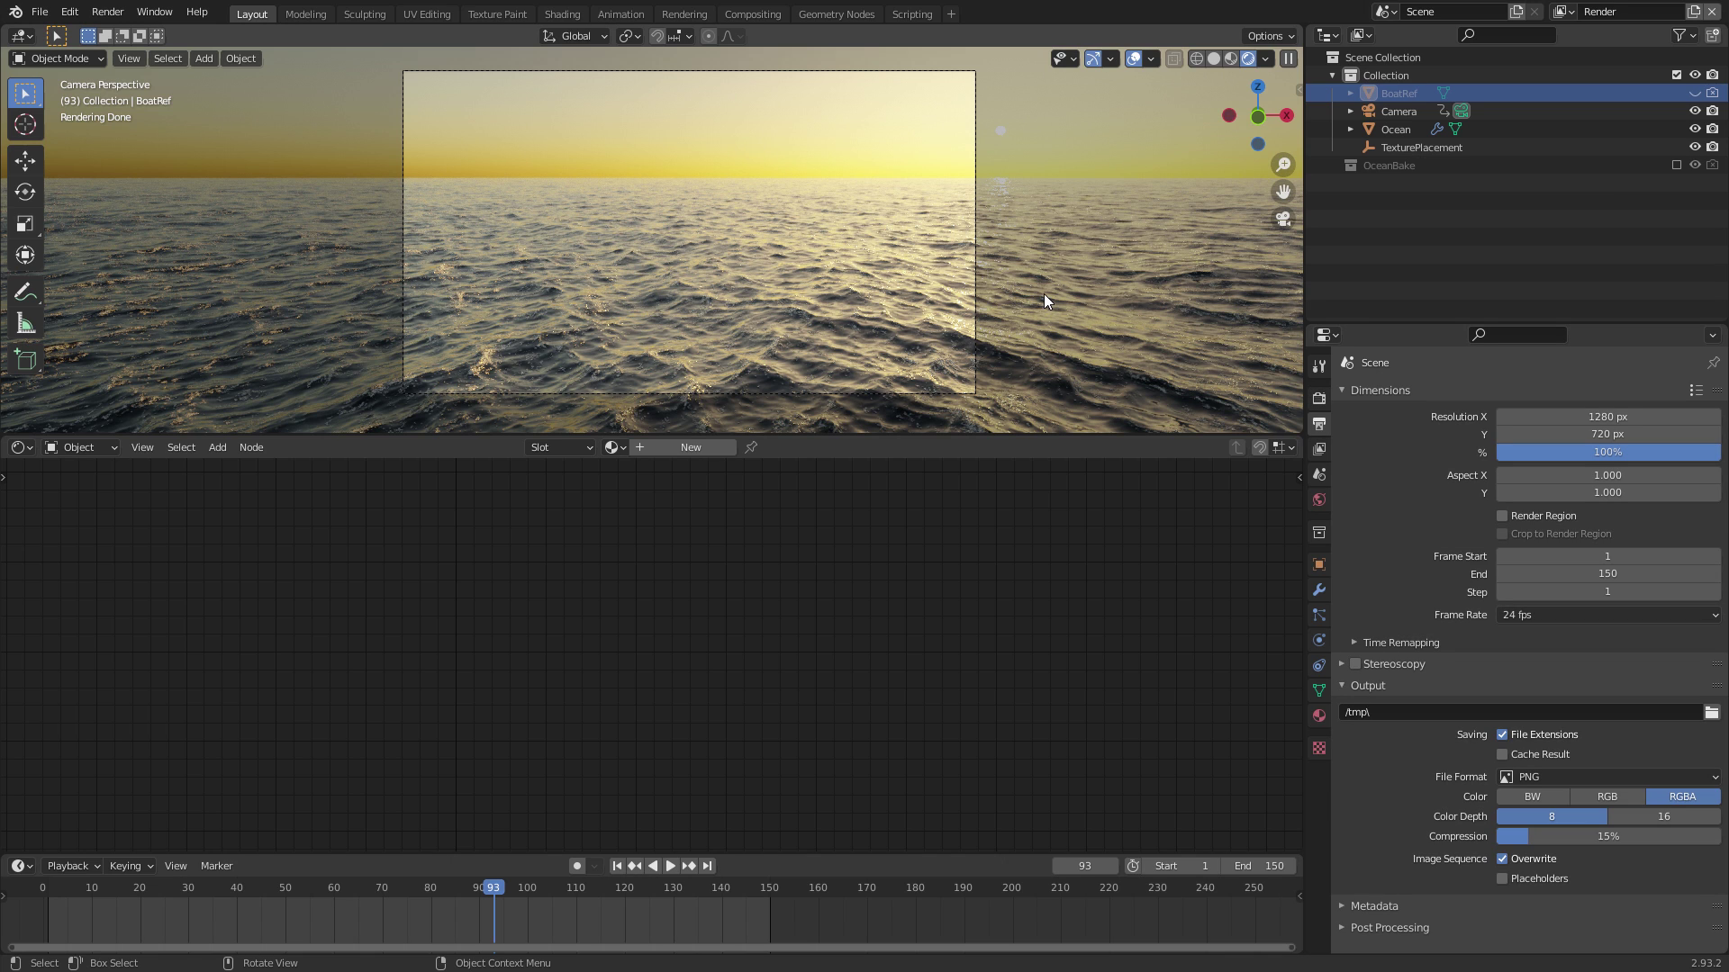
key(F12)
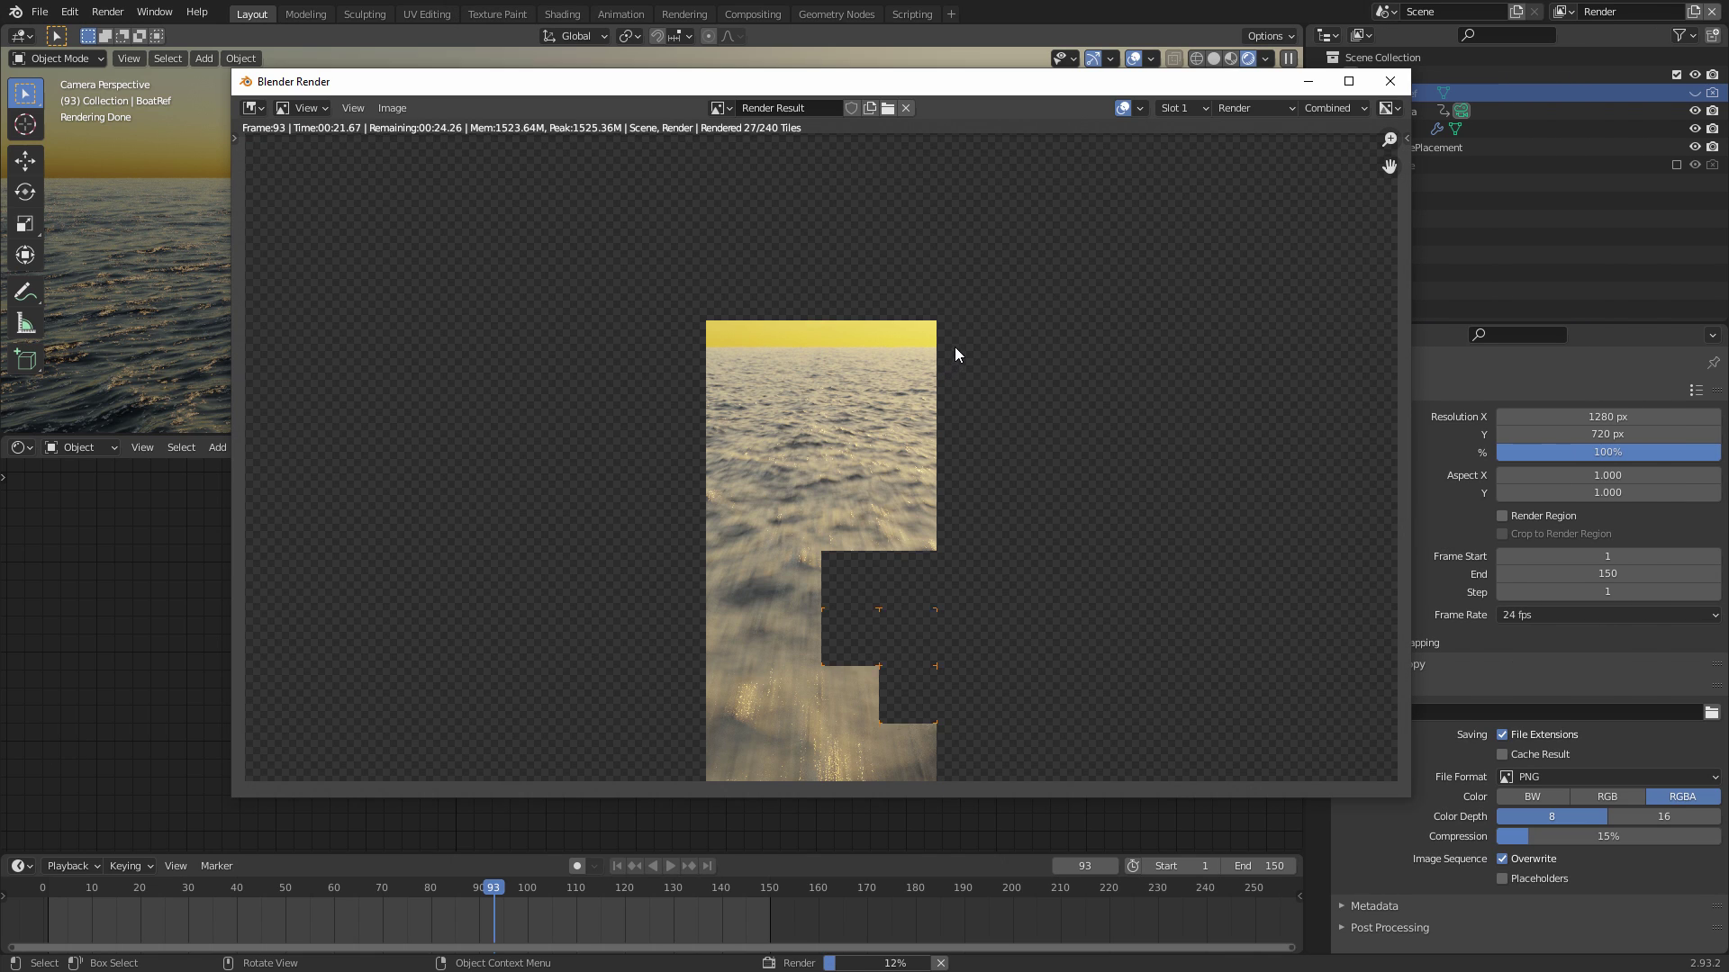